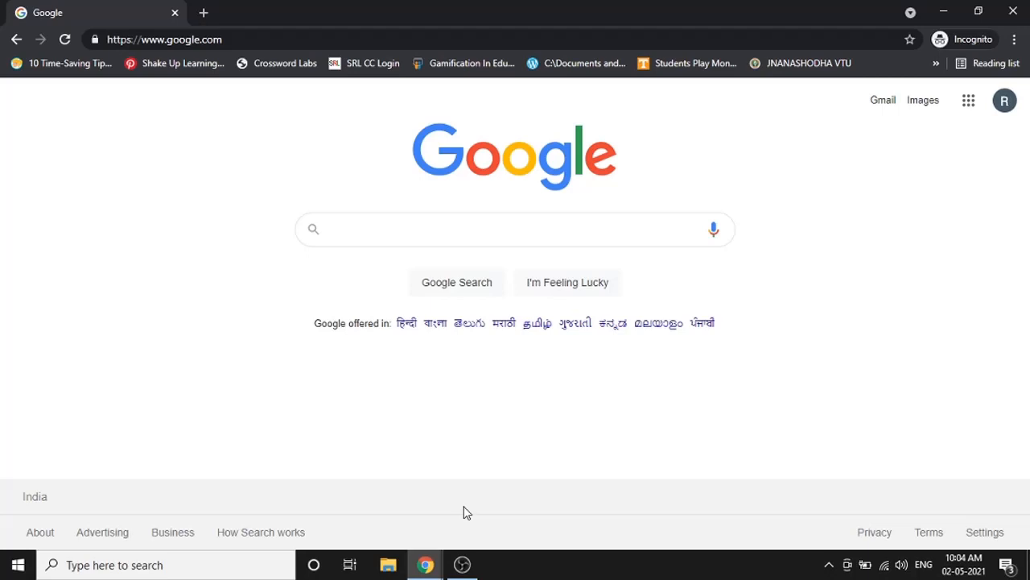
- Present the screen showing the Google home page to the Meet call and dismiss the notification
mouse_move(428, 564)
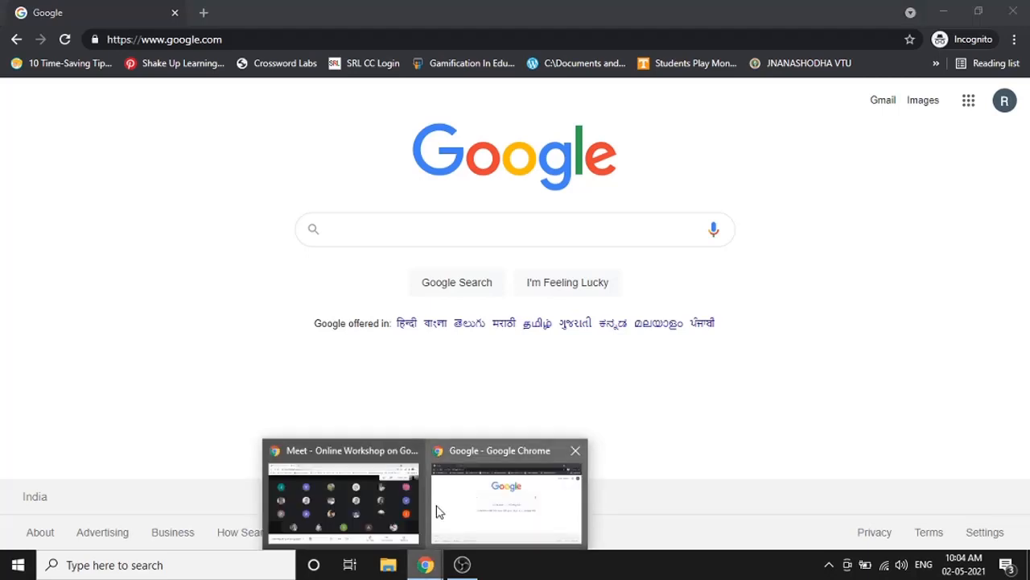
click(396, 496)
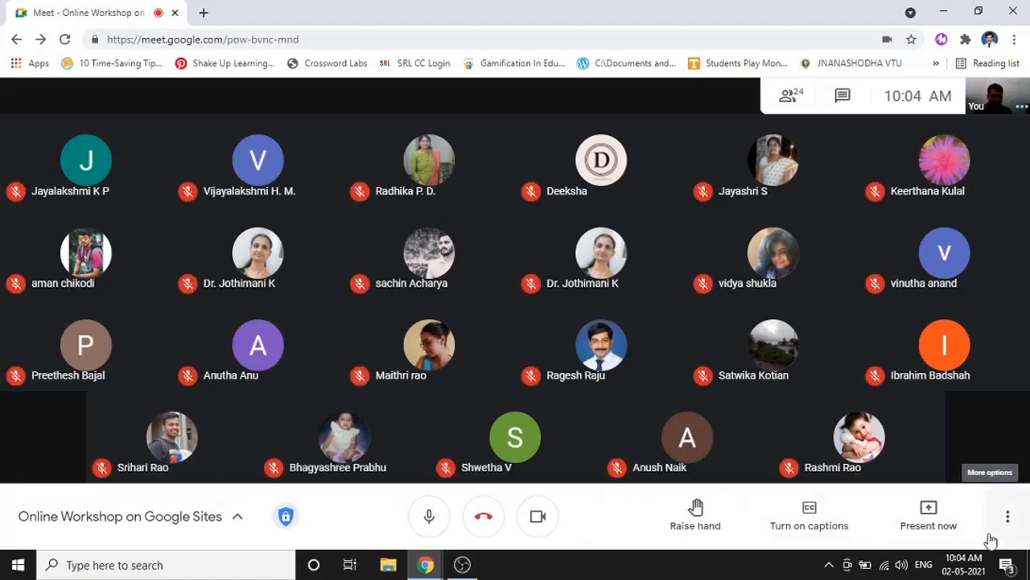
click(907, 522)
click(915, 383)
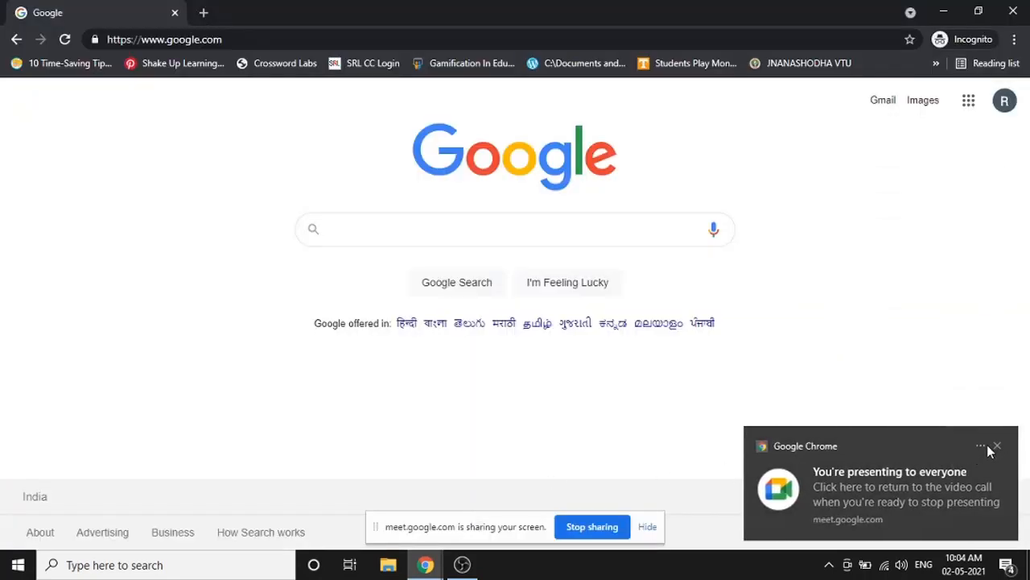
click(998, 446)
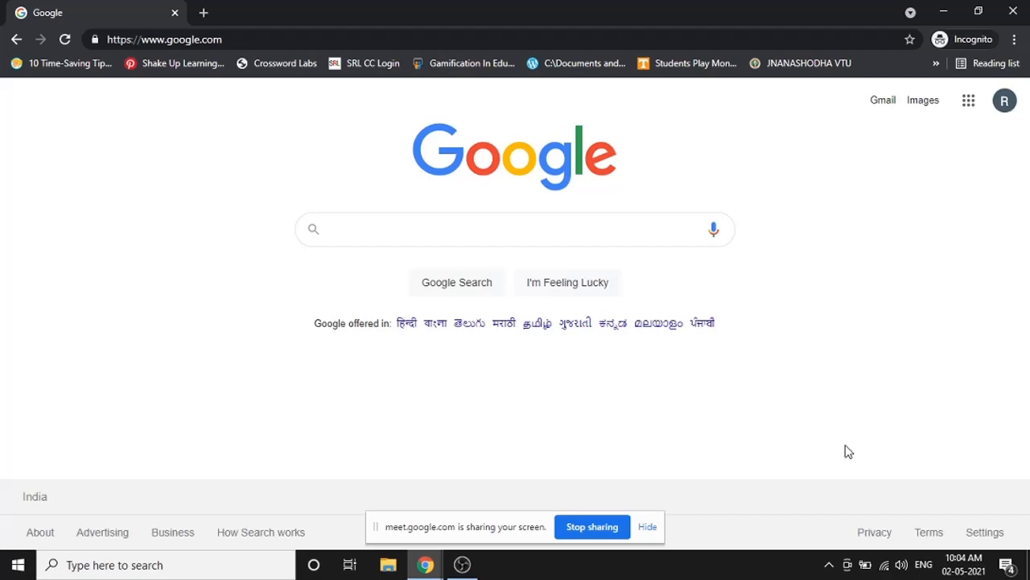
- Show the Google apps panel and scroll through Docs, Classroom, Forms, Meet and other services
click(967, 107)
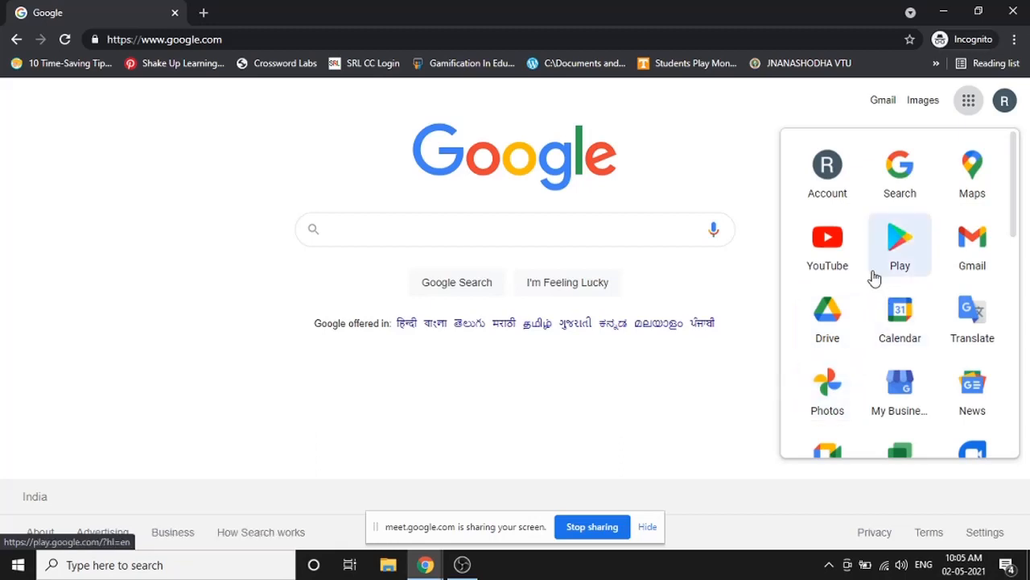
scroll(875, 277, down, 3)
scroll(875, 278, down, 5)
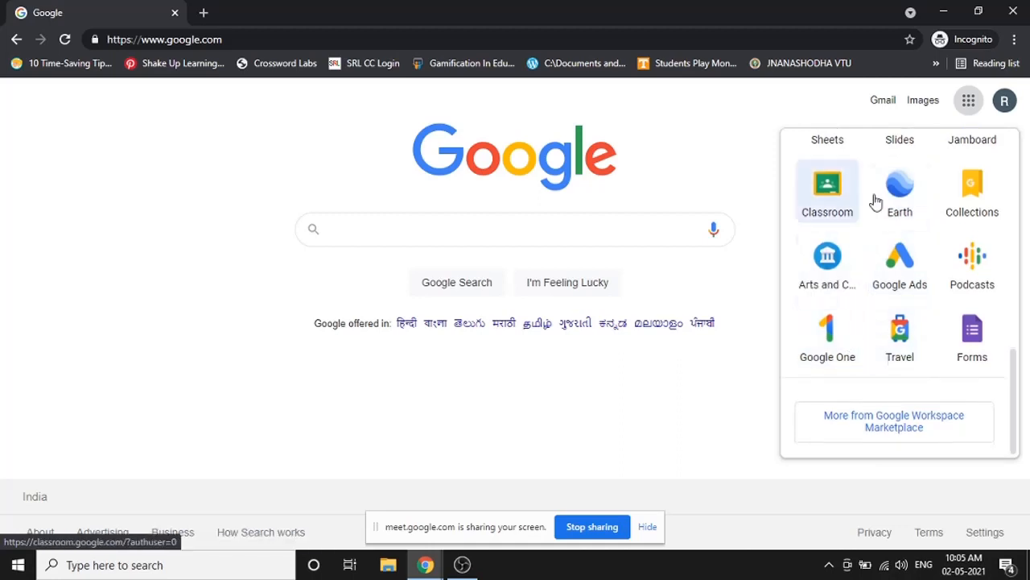
scroll(874, 269, up, 5)
scroll(885, 246, up, 4)
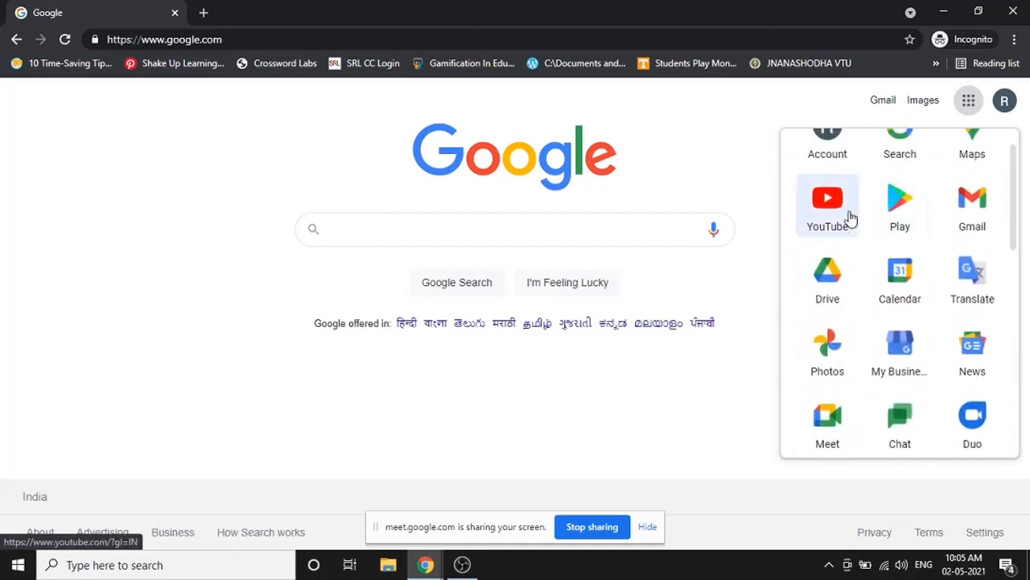
scroll(885, 238, down, 4)
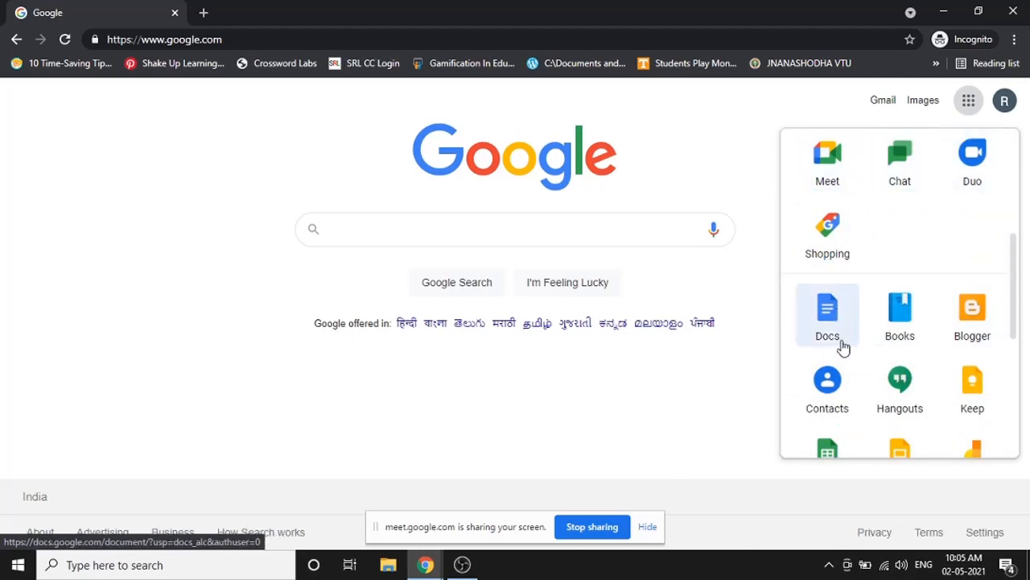
scroll(845, 322, down, 3)
scroll(821, 349, down, 3)
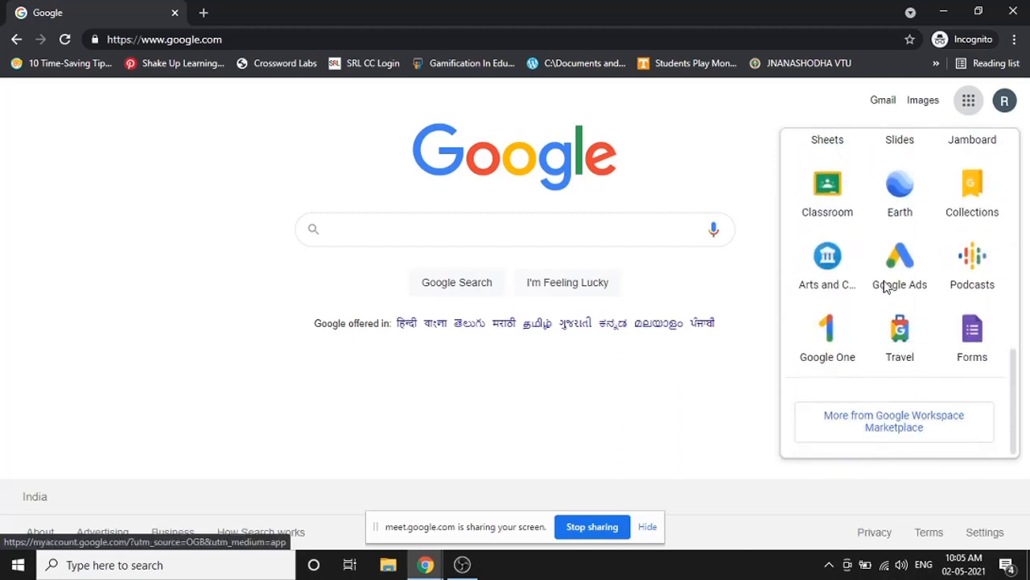
scroll(856, 315, up, 5)
scroll(857, 315, up, 3)
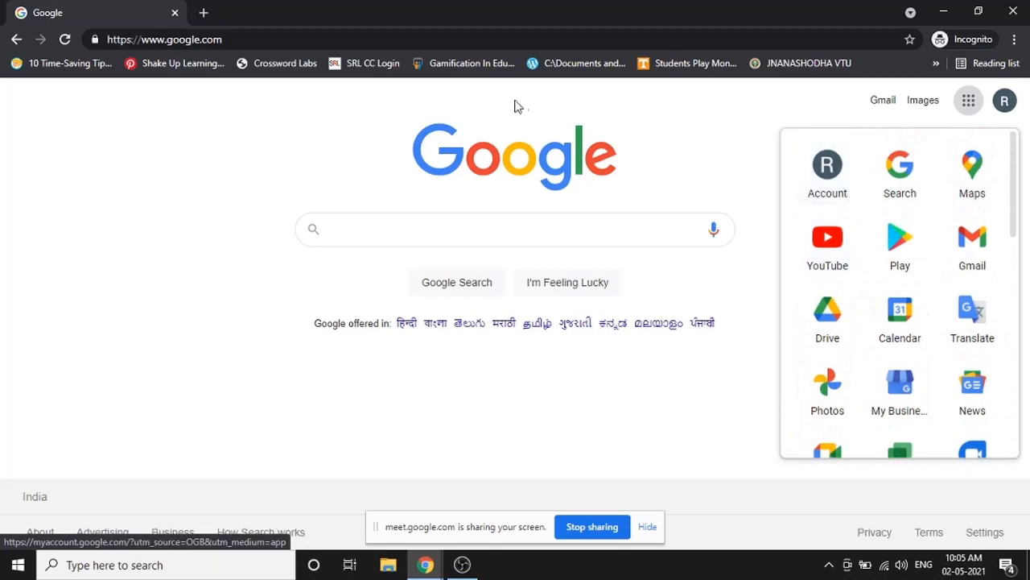
- Go to sites.google.com in the address bar and scroll the loaded page
click(453, 40)
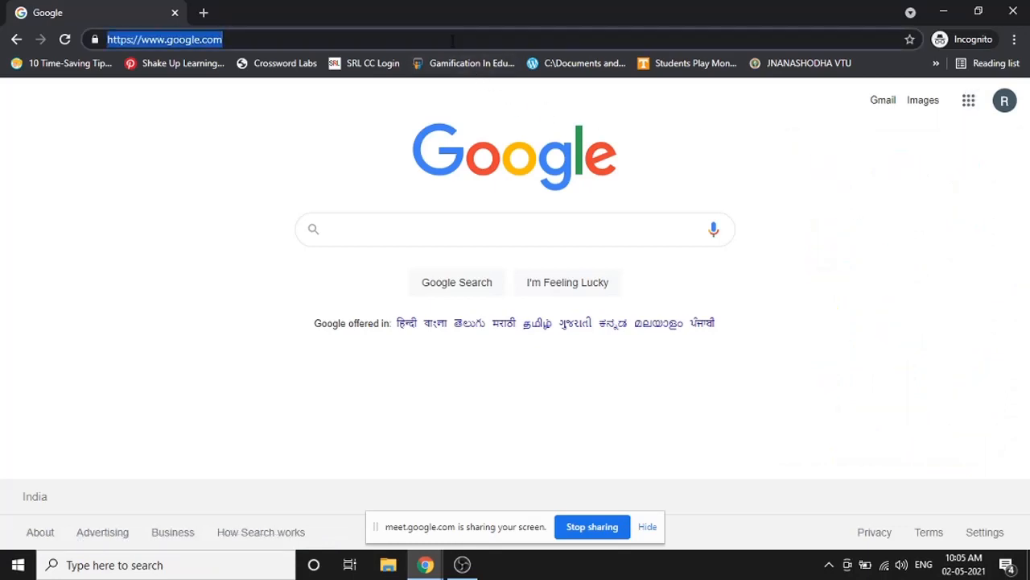
text(sites.)
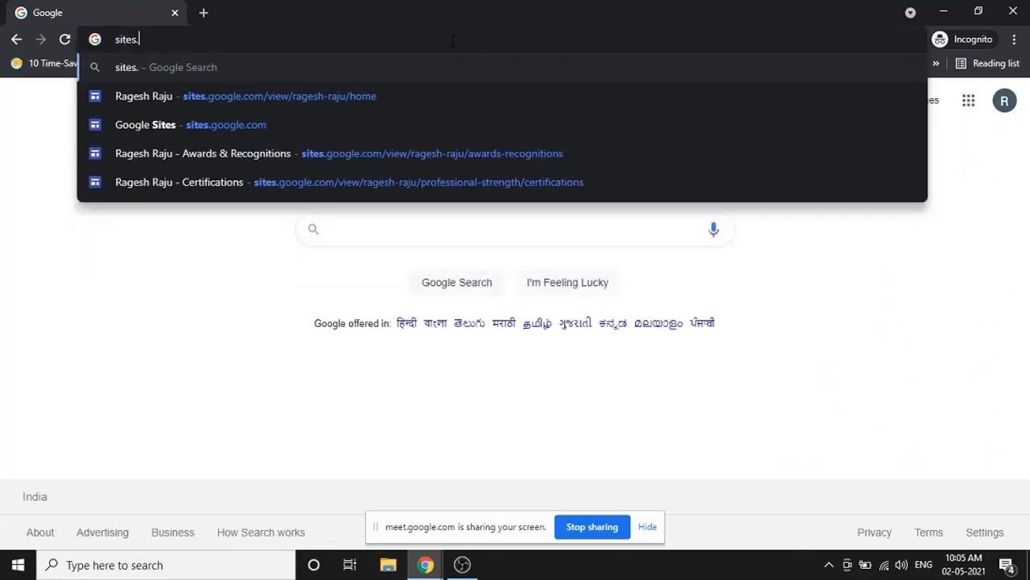
text(google.com)
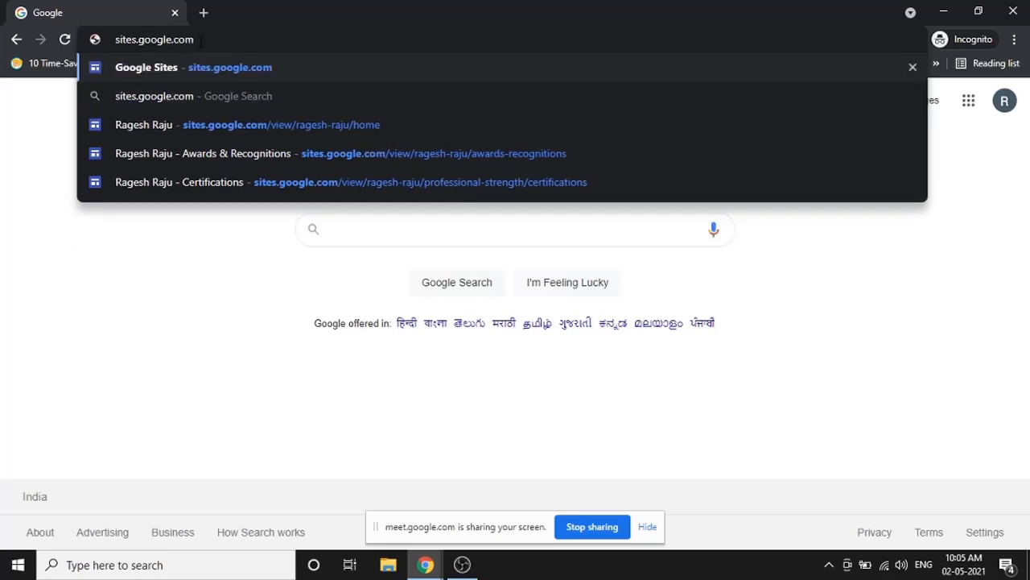
key(Return)
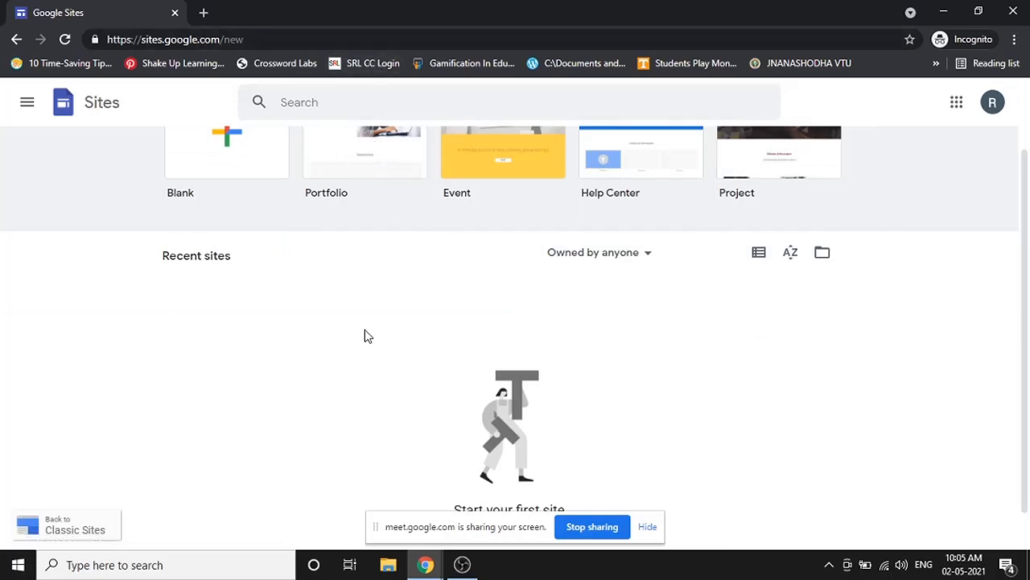
scroll(364, 329, down, 1)
scroll(374, 328, up, 2)
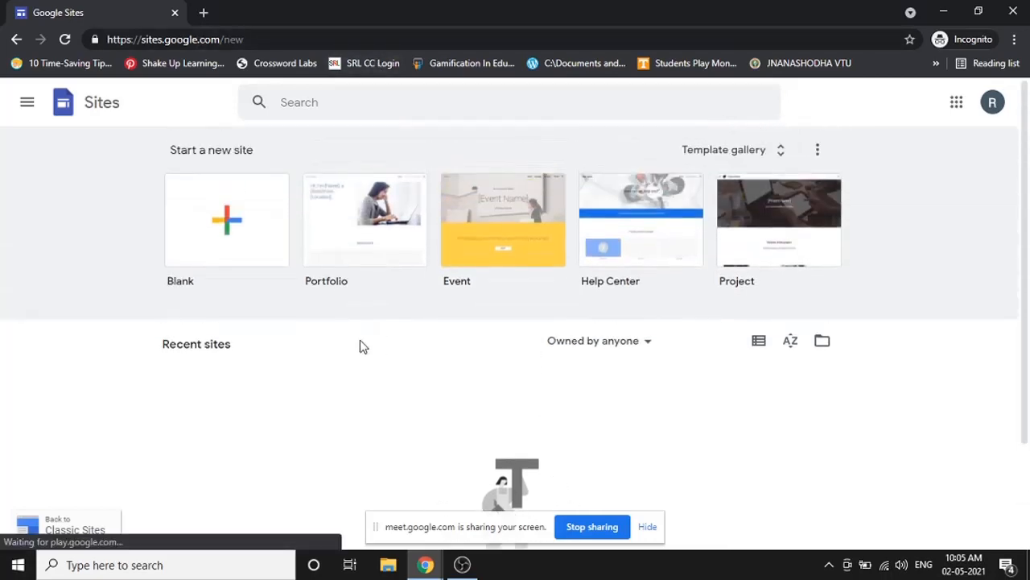
scroll(359, 341, down, 1)
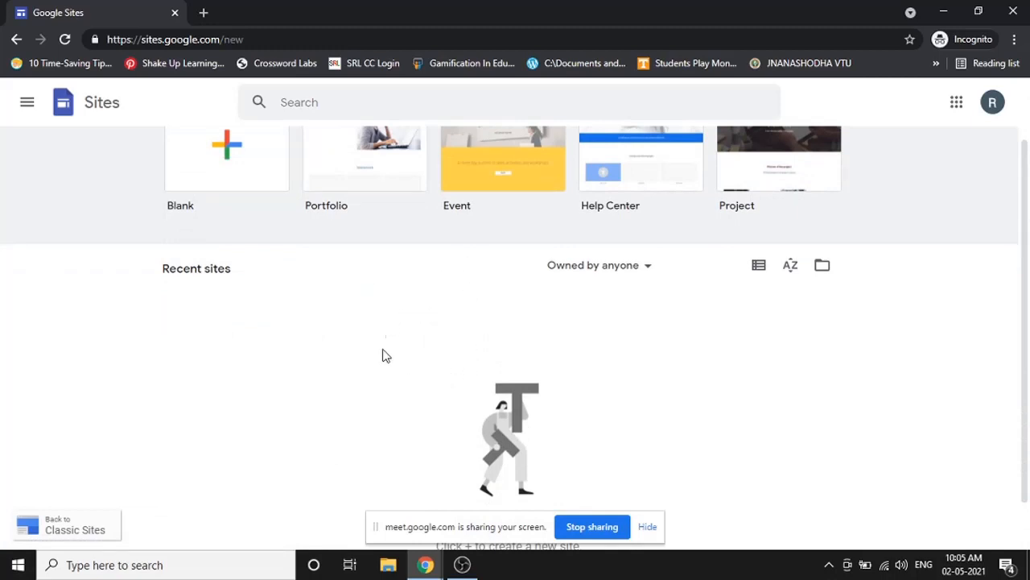
scroll(379, 347, up, 1)
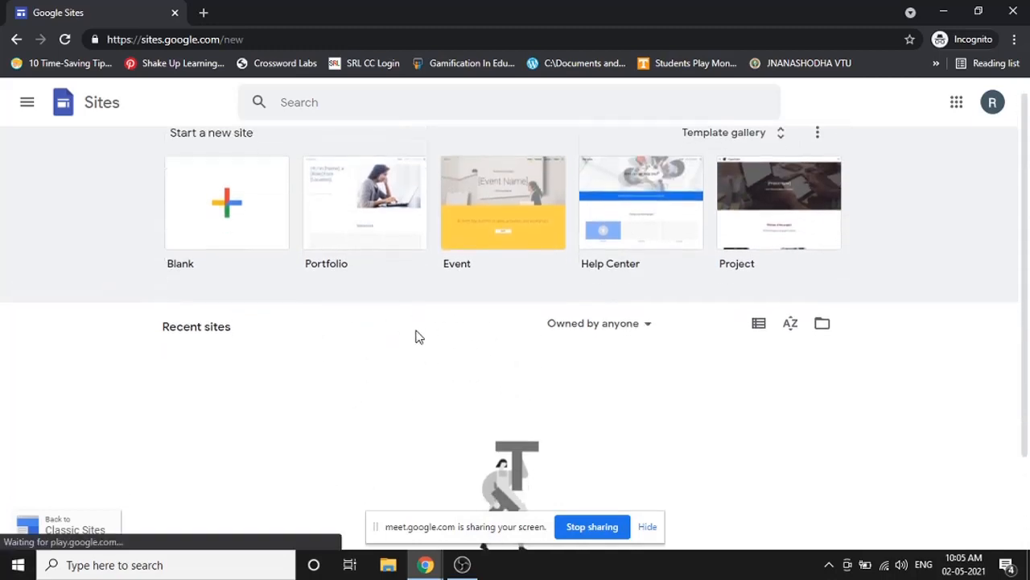
scroll(419, 336, down, 2)
scroll(674, 363, up, 2)
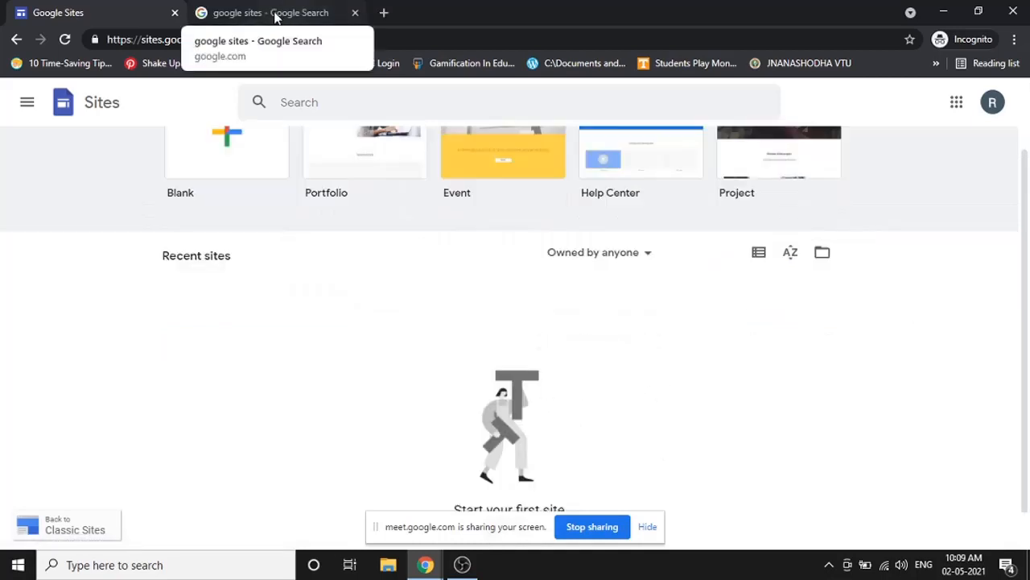
- Open Google Sites from the search-results tab and scroll to the top of the start page
click(272, 13)
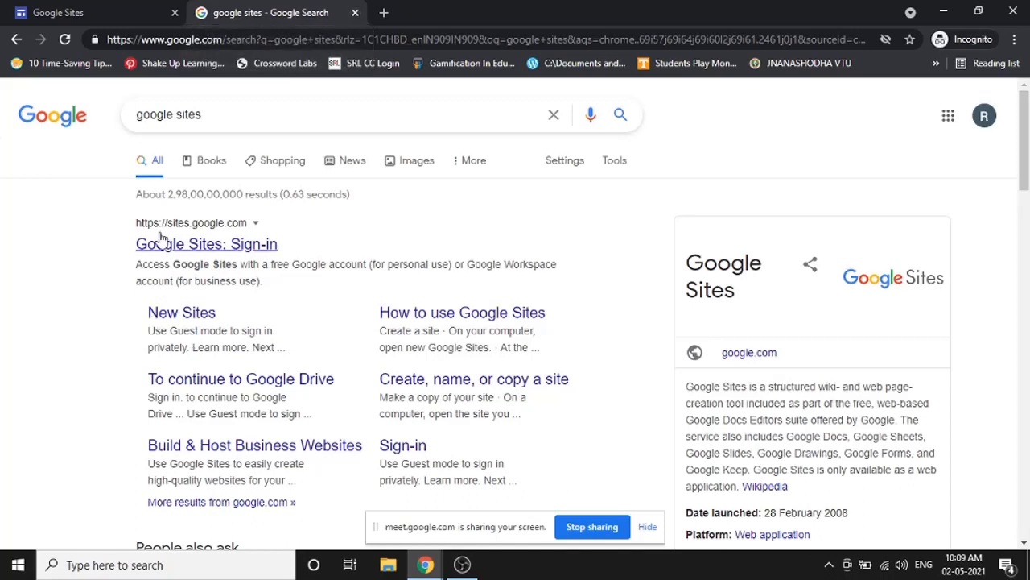
click(205, 243)
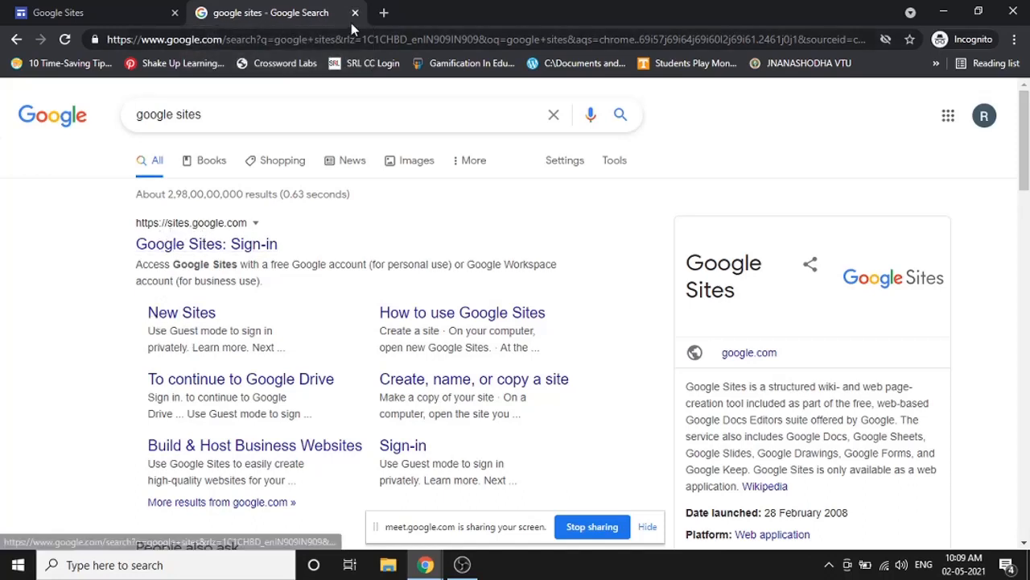
scroll(450, 394, up, 3)
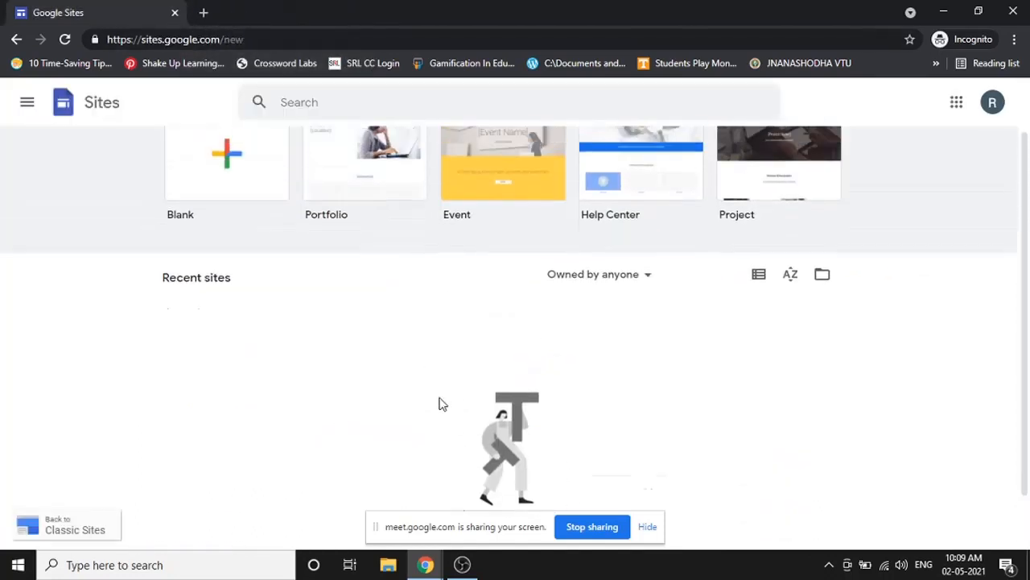
scroll(357, 381, down, 3)
scroll(459, 338, up, 1)
scroll(450, 344, up, 2)
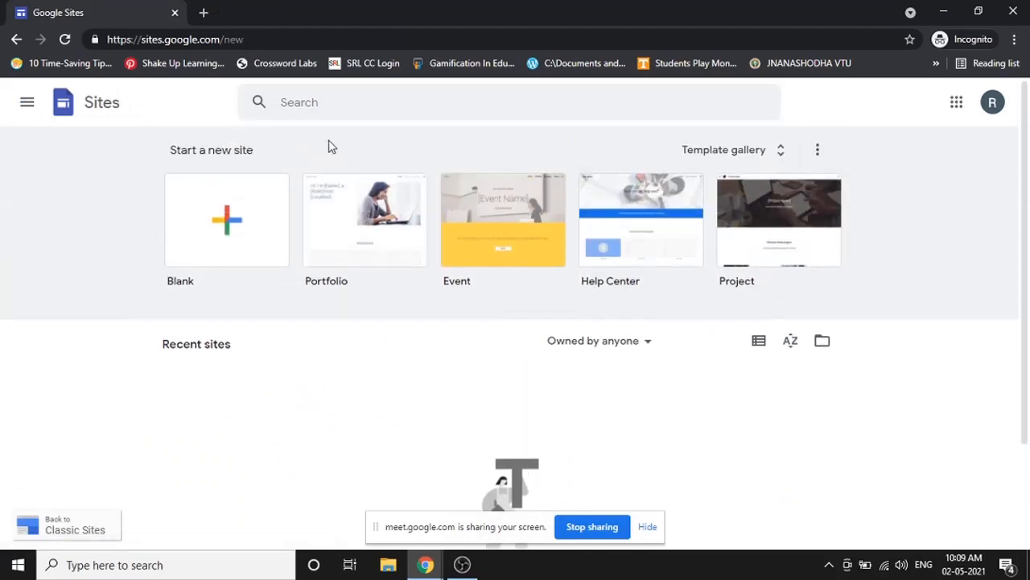
- Open the Template gallery and scroll through the Recently used, Personal and Work templates
click(771, 155)
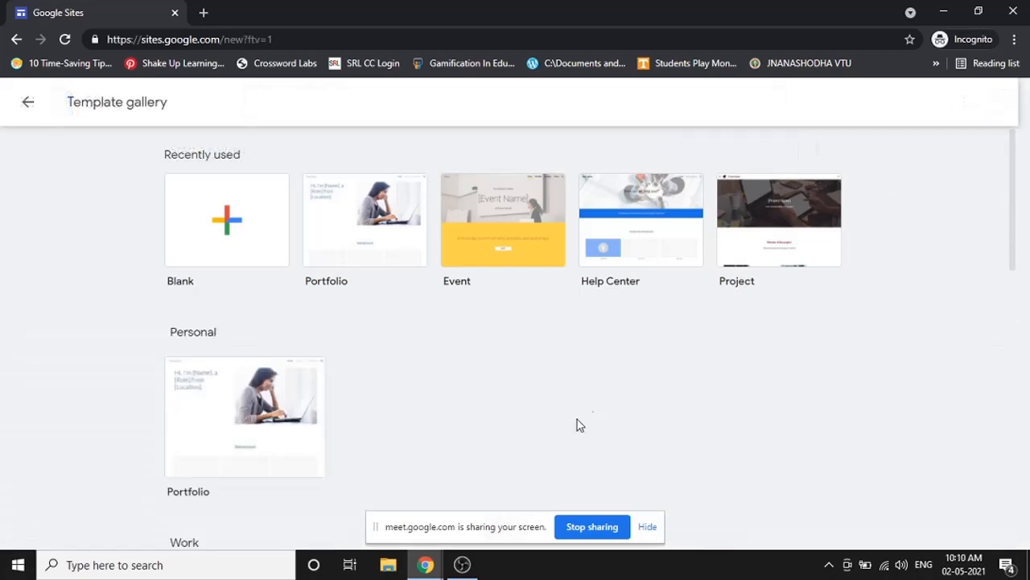
scroll(476, 384, down, 3)
scroll(475, 383, down, 2)
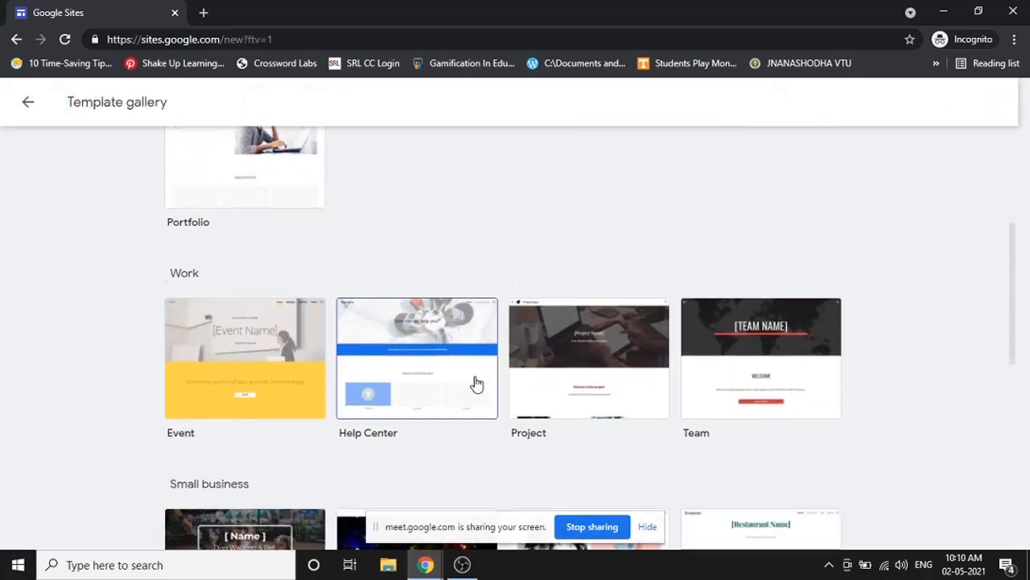
scroll(476, 384, down, 2)
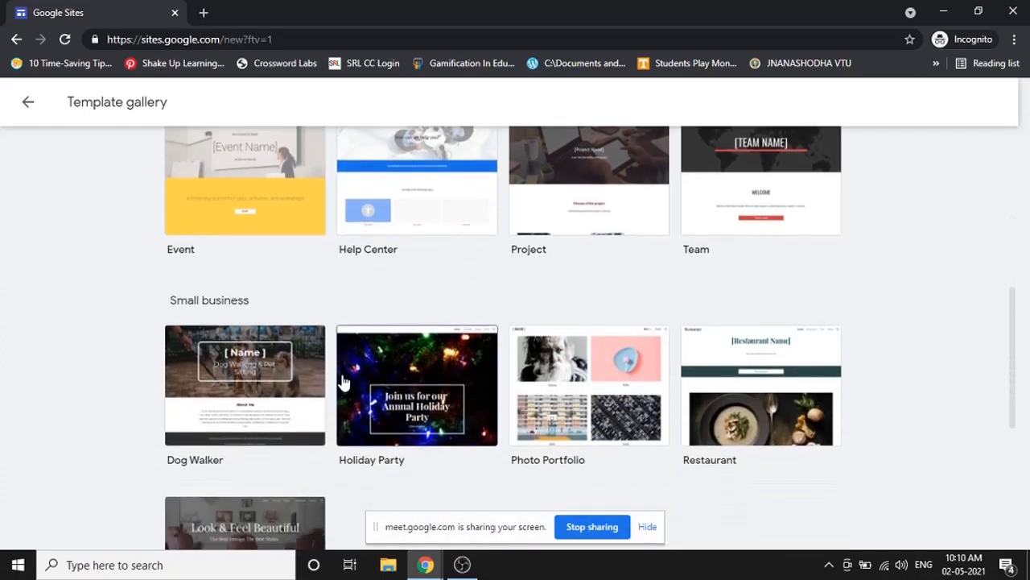
scroll(523, 354, down, 3)
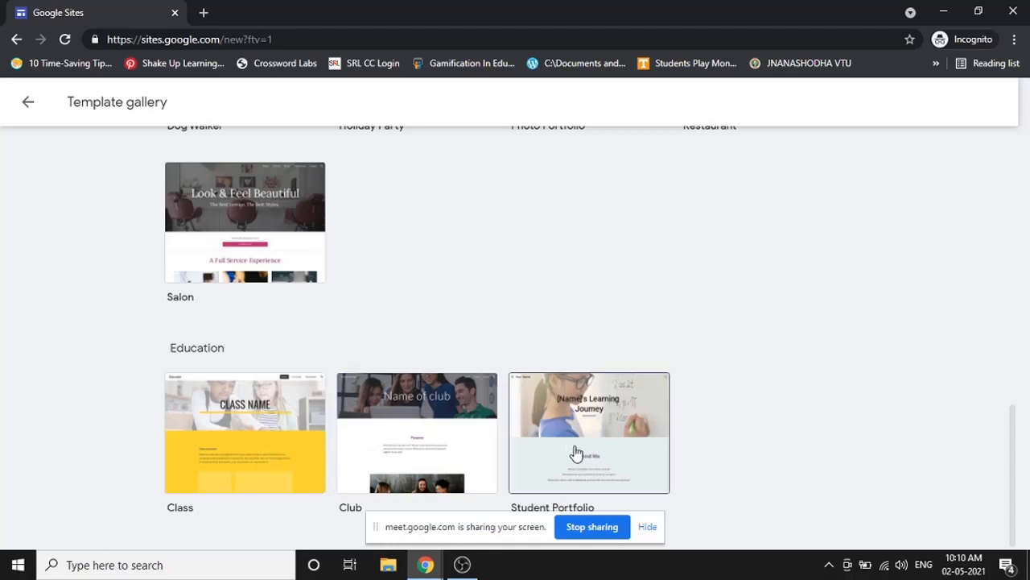
scroll(576, 441, up, 2)
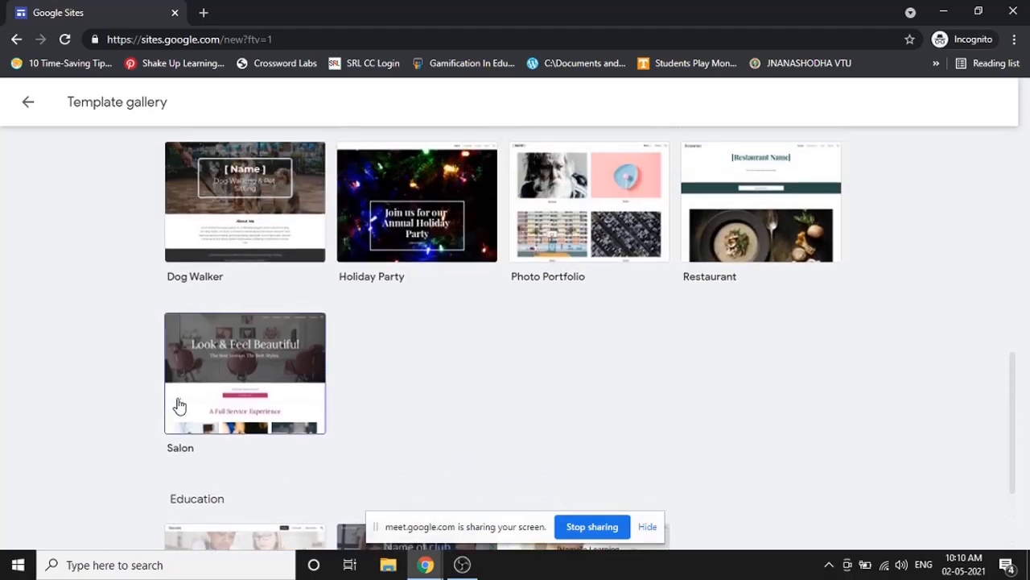
scroll(181, 402, up, 1)
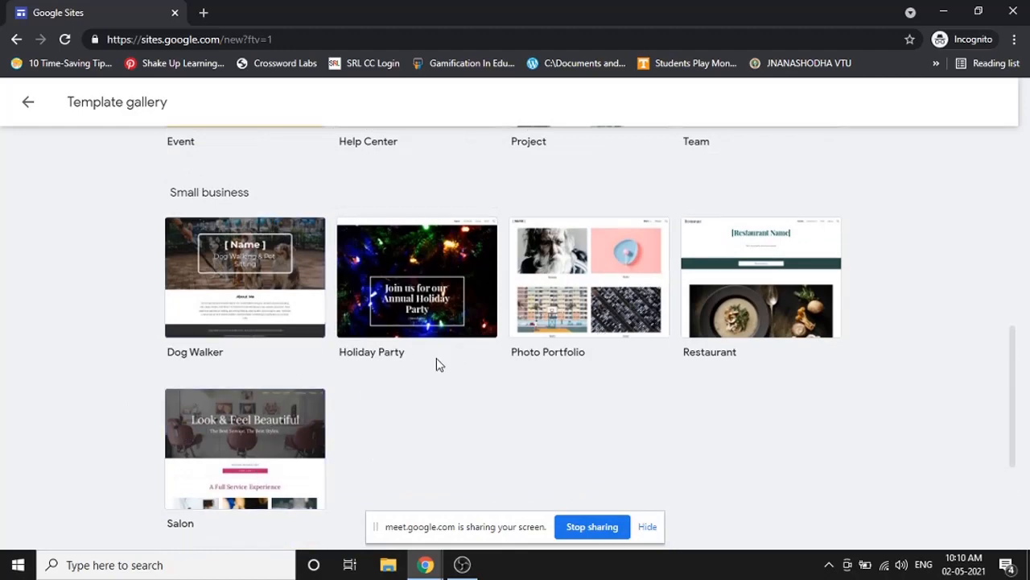
scroll(437, 361, up, 3)
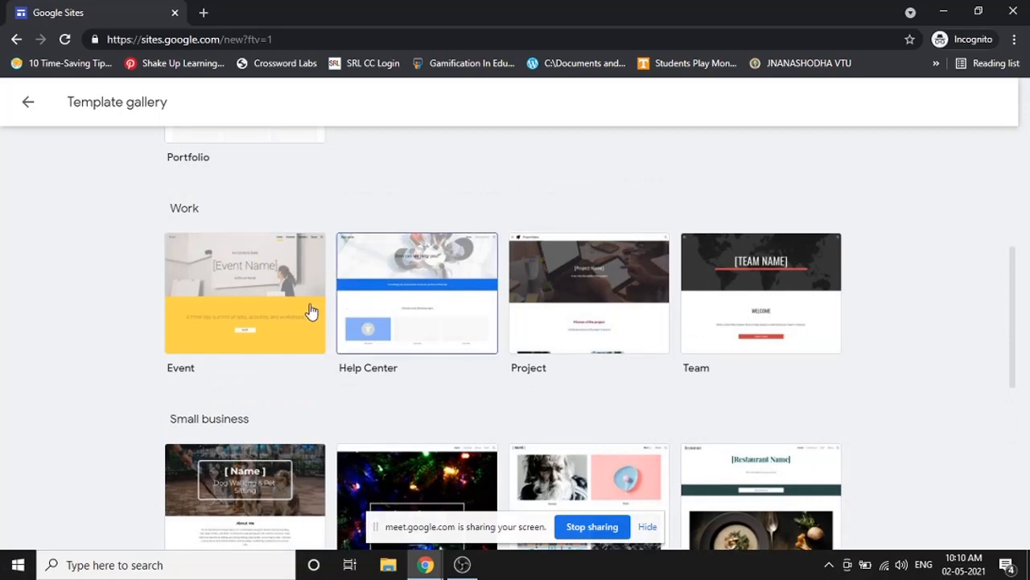
scroll(539, 361, up, 4)
- Browse the gallery categories once more, then go back to the Sites home page
scroll(605, 417, down, 2)
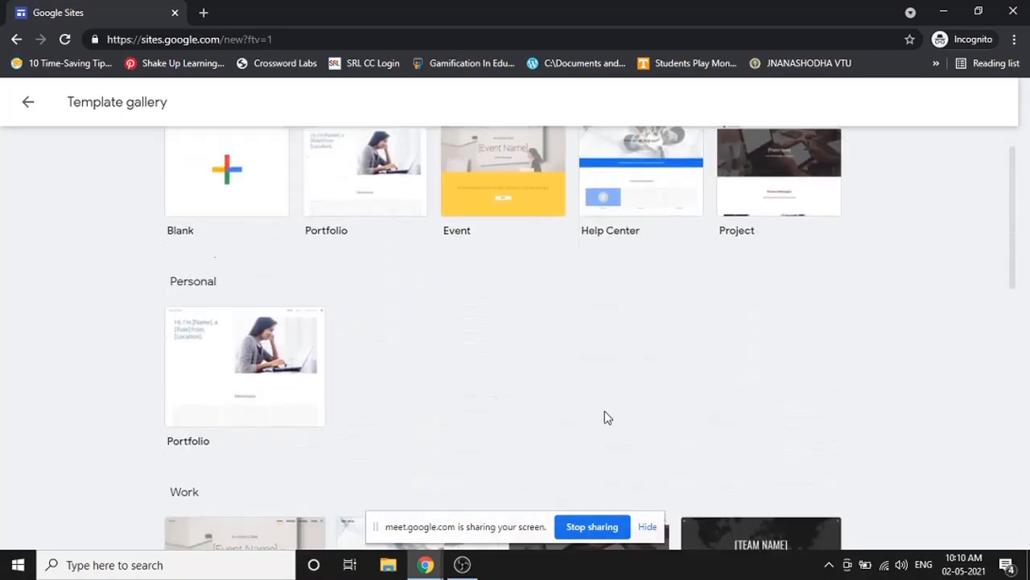
scroll(595, 448, down, 1)
scroll(635, 446, down, 2)
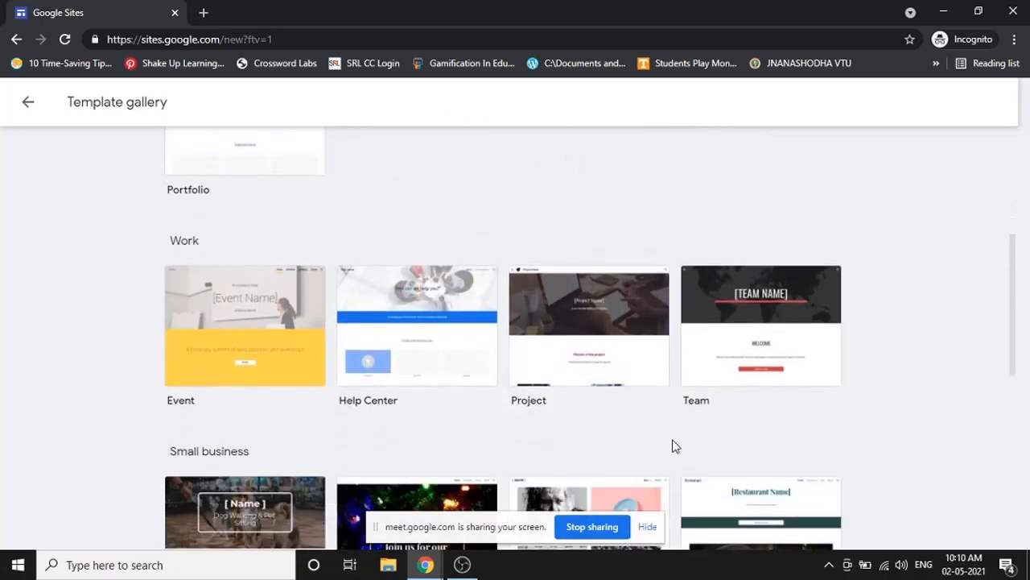
scroll(612, 398, up, 5)
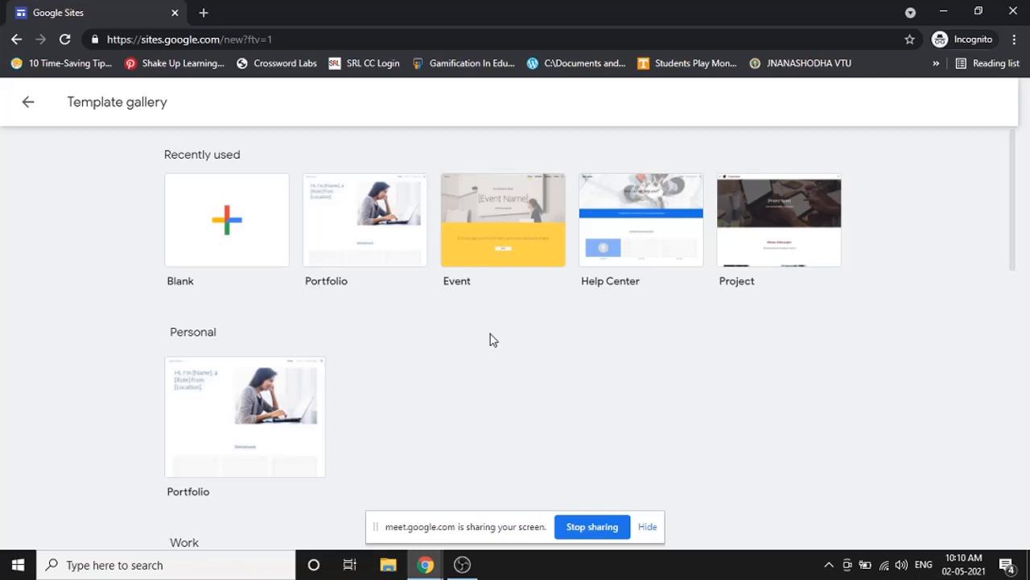
scroll(491, 339, down, 3)
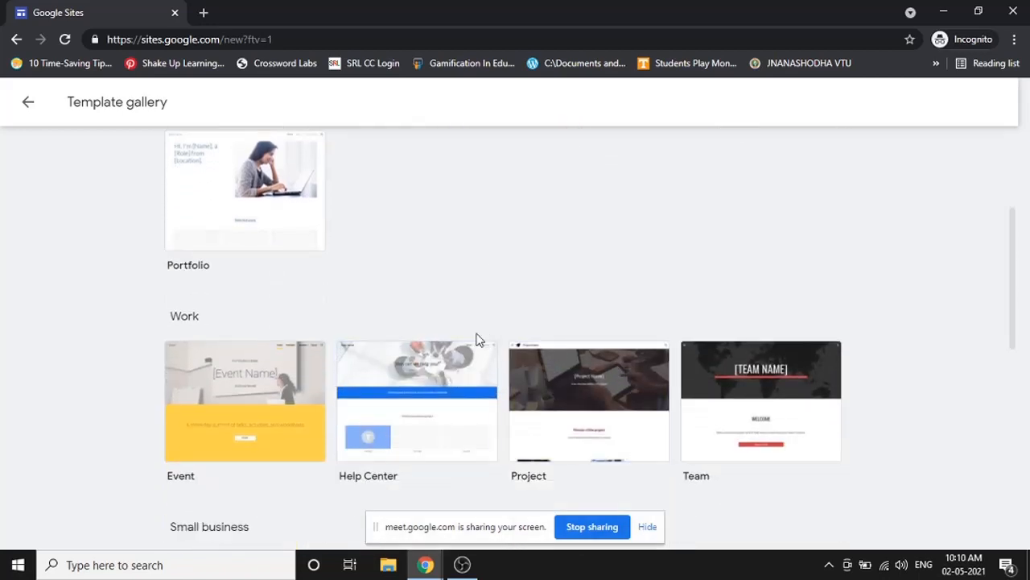
scroll(434, 322, up, 2)
scroll(395, 311, up, 1)
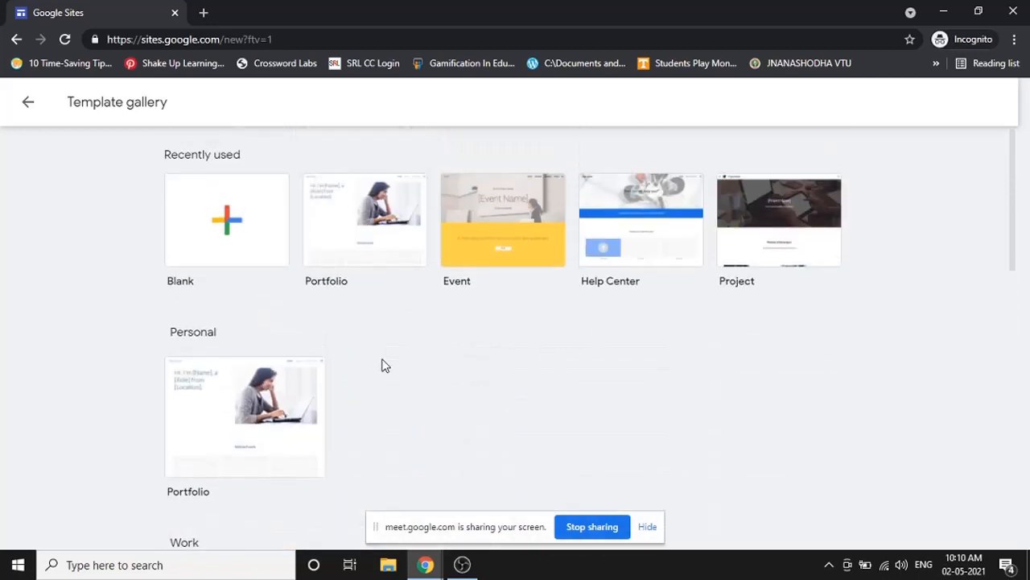
click(29, 103)
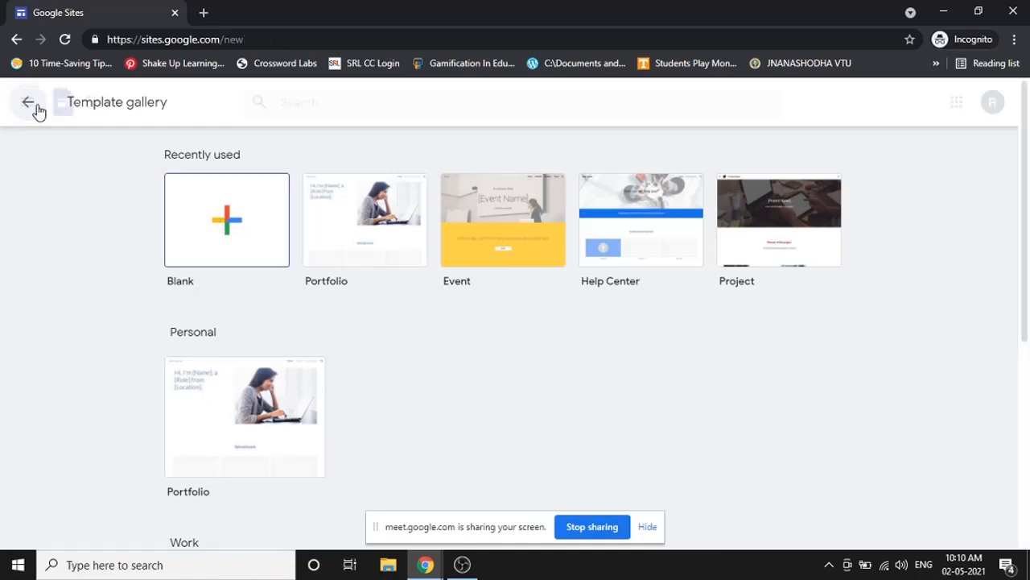
- Create a new site from the Blank template under Start a new site
scroll(397, 387, down, 1)
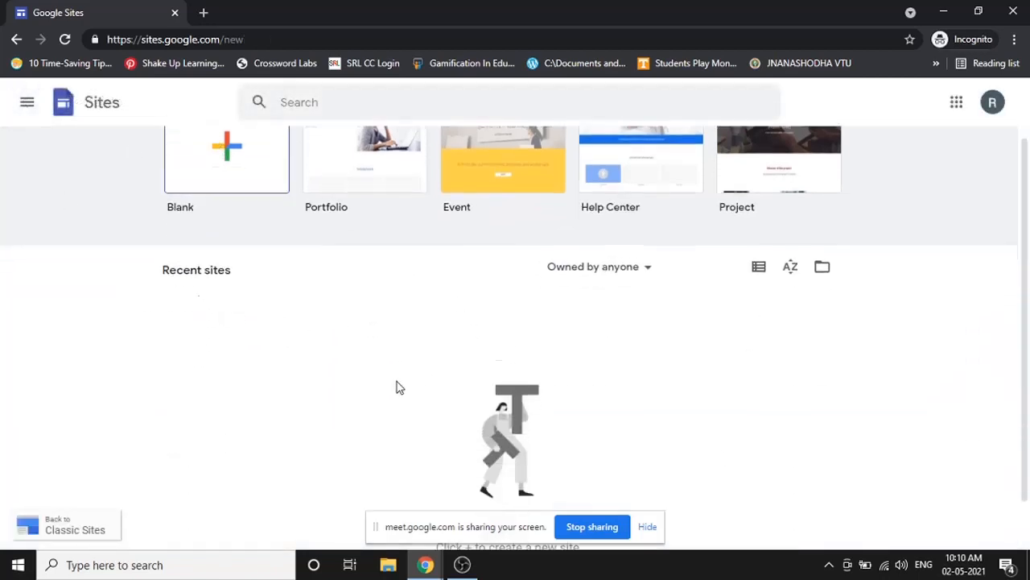
scroll(403, 389, up, 1)
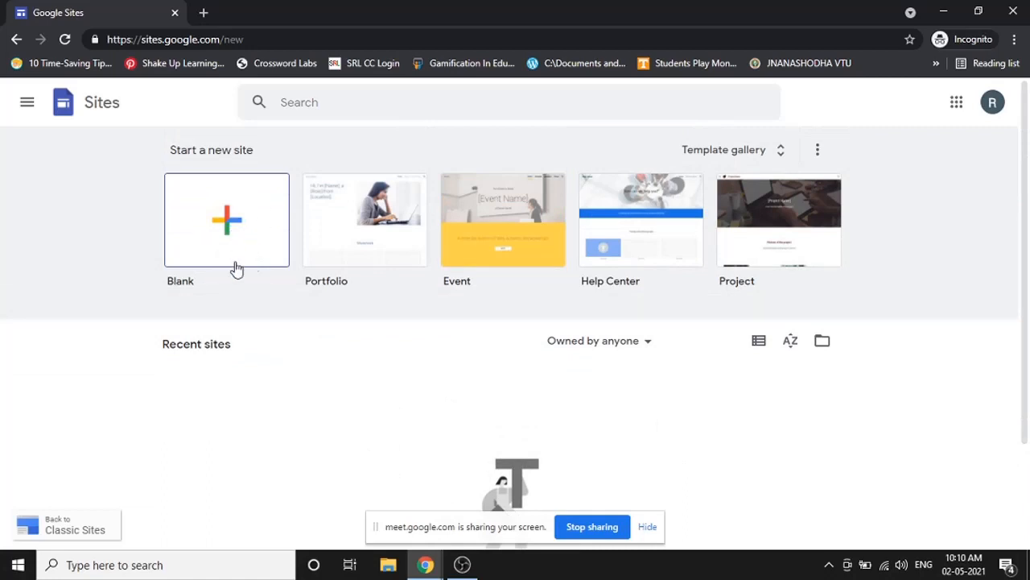
click(255, 231)
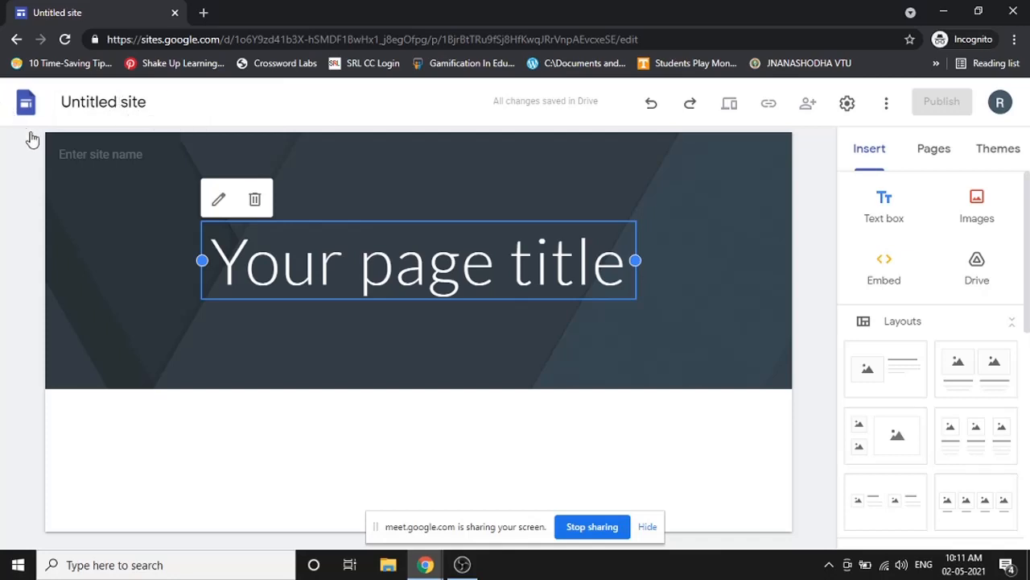
- Rename Untitled site to 'My site 2-5-2021', correcting the capital Y in 'MY'
click(86, 102)
text(MY site 2-)
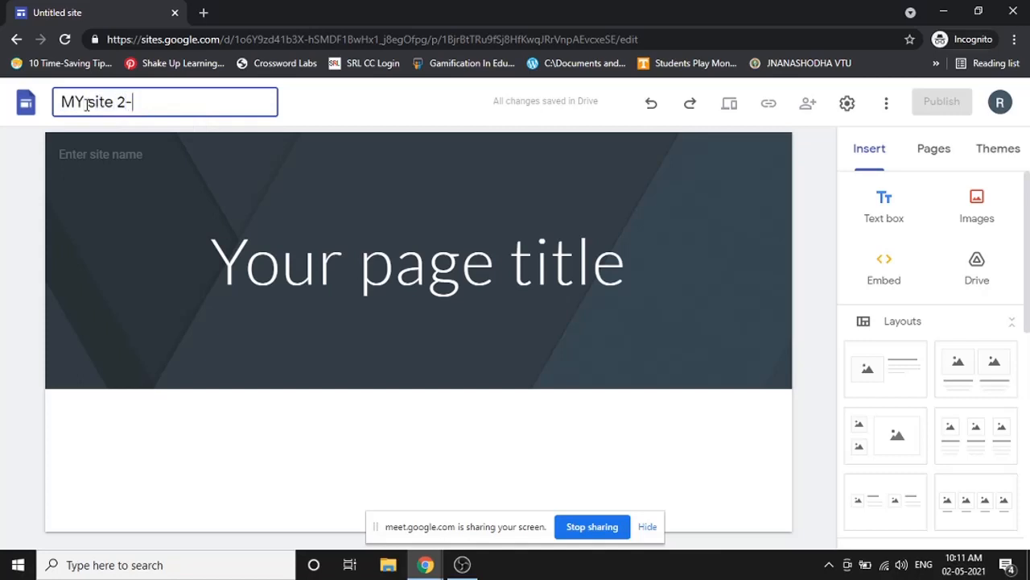
text(5-2020)
click(3, 280)
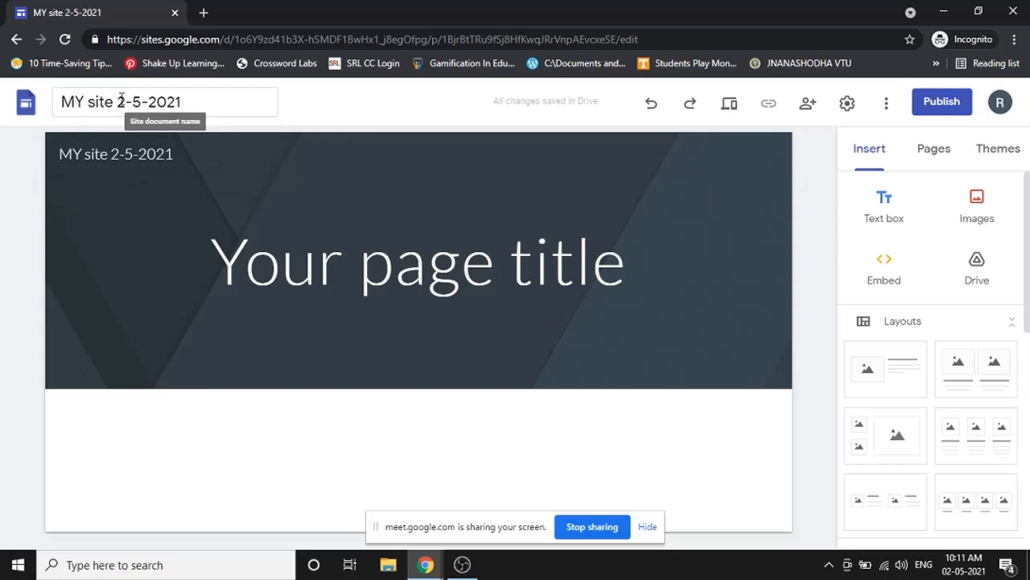
click(167, 98)
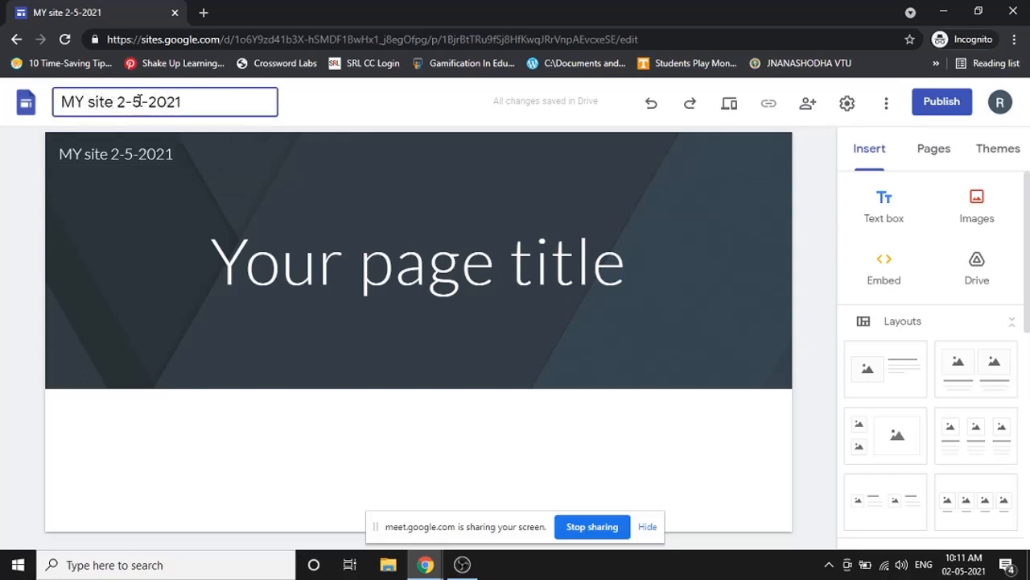
click(79, 105)
key(BackSpace)
text(y)
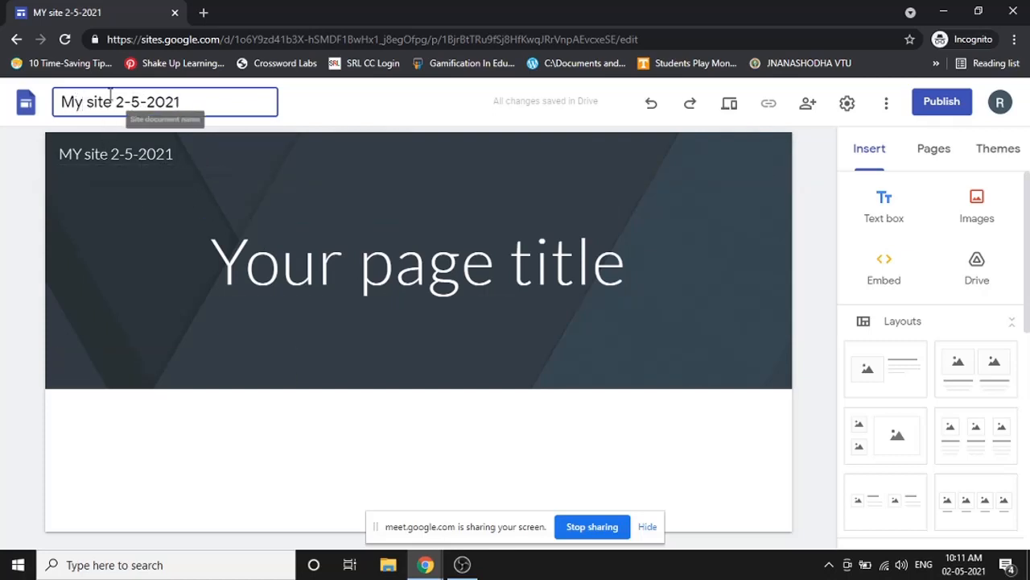
- Replace the header text 'MY site 2-5-2021' with the owner's full name
click(137, 154)
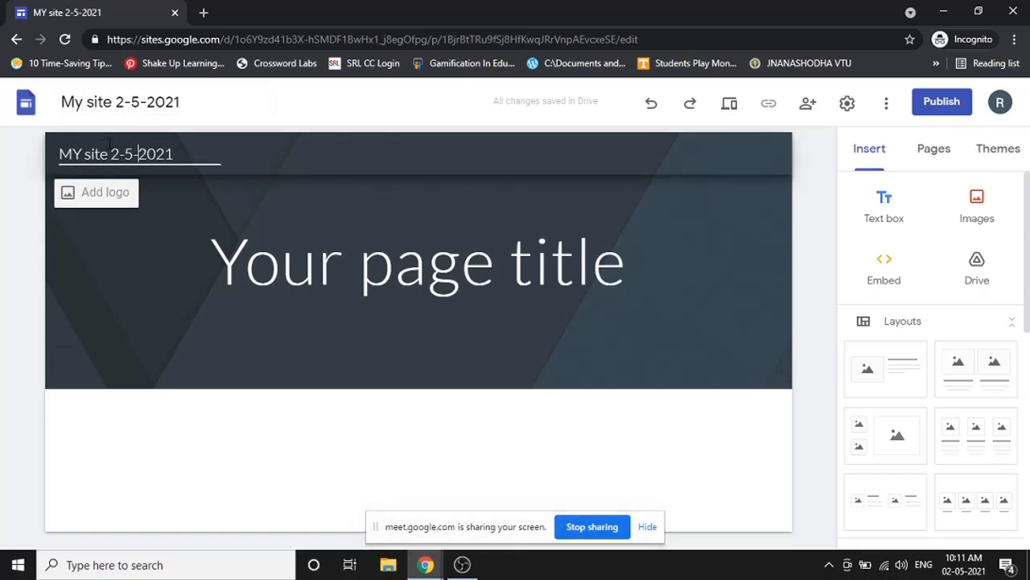
triple_click(96, 152)
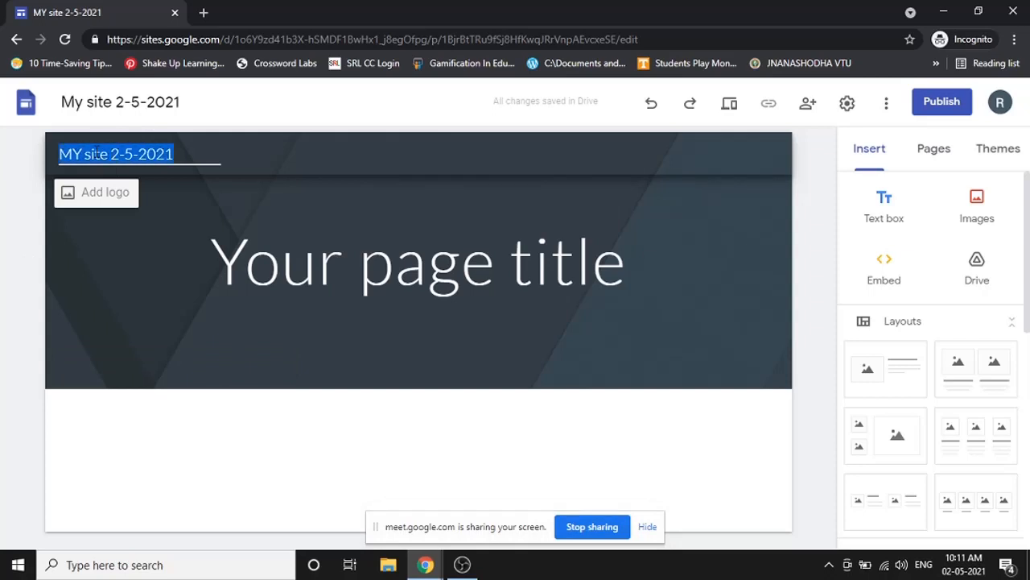
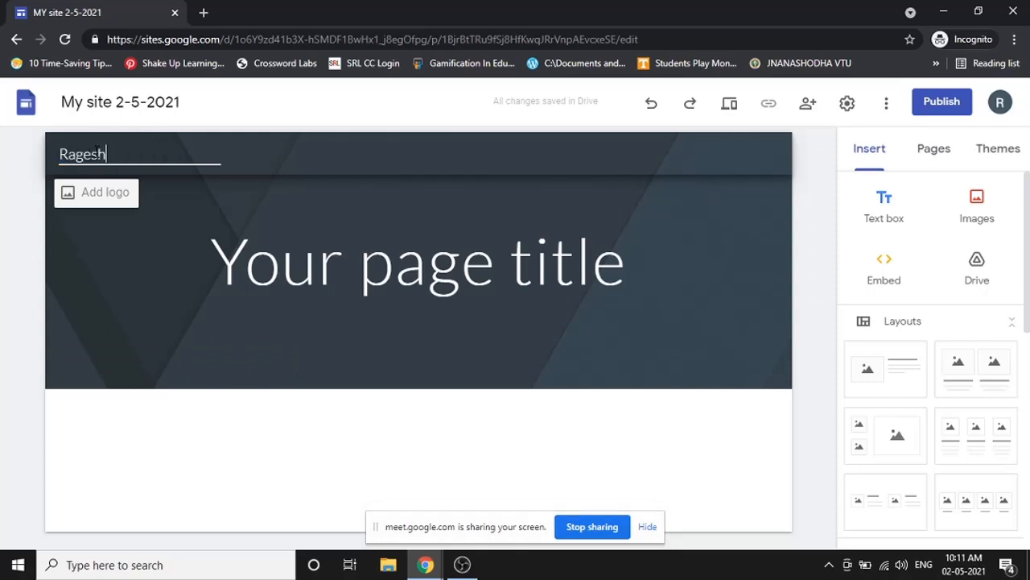
click(159, 180)
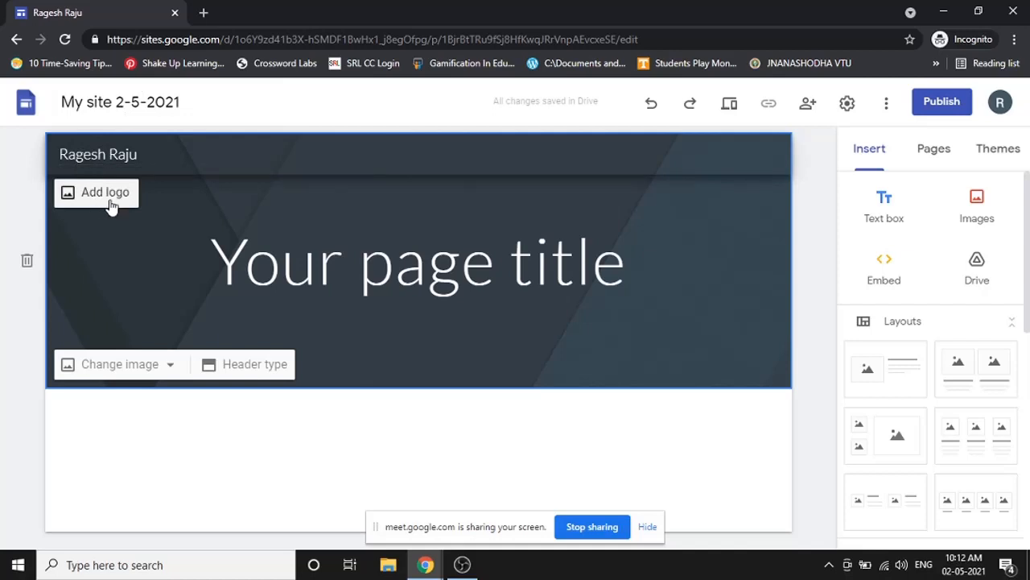
- Upload the owner's photo from the Desktop as the site logo
click(97, 202)
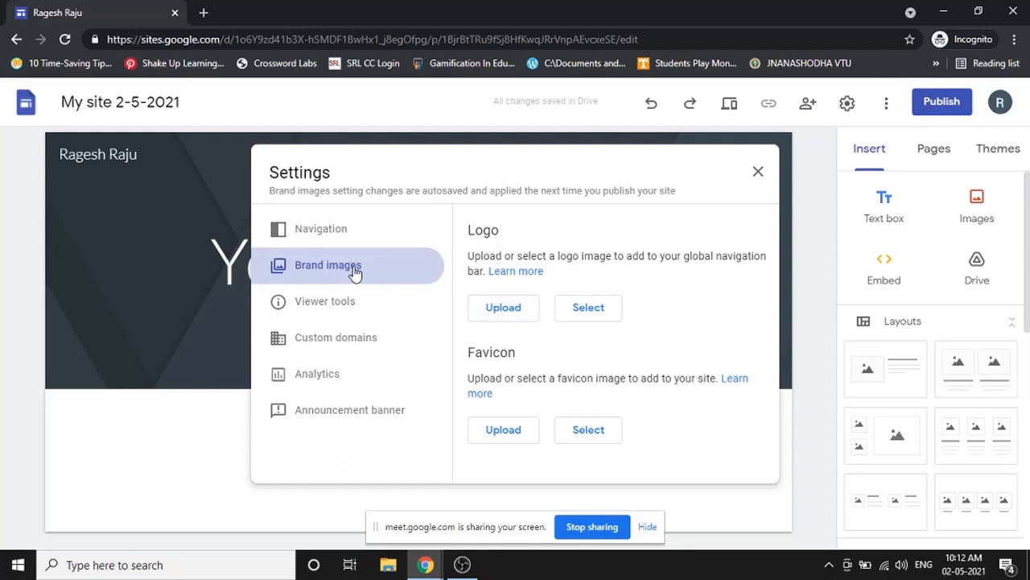
click(512, 310)
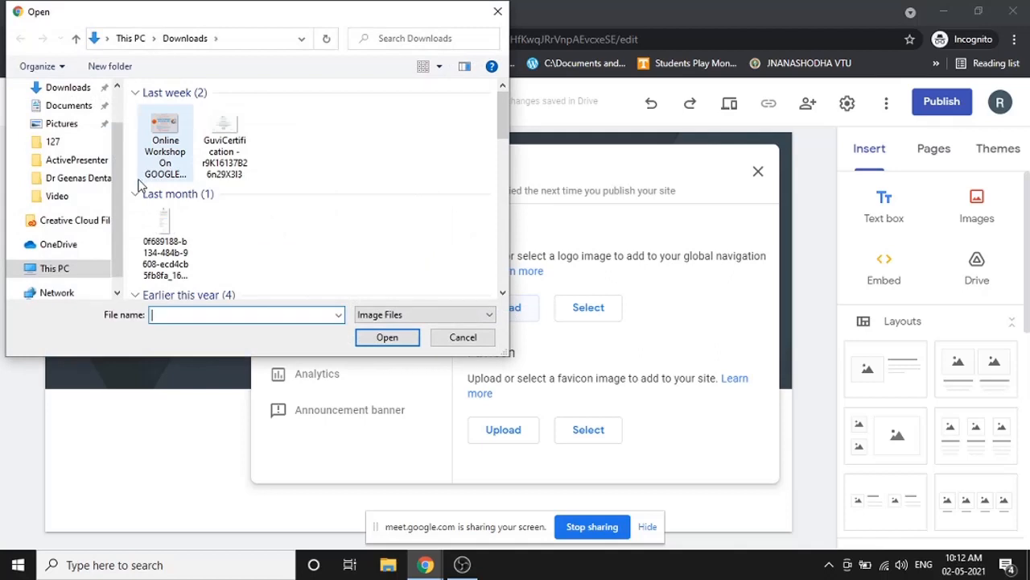
scroll(72, 137, up, 1)
click(69, 120)
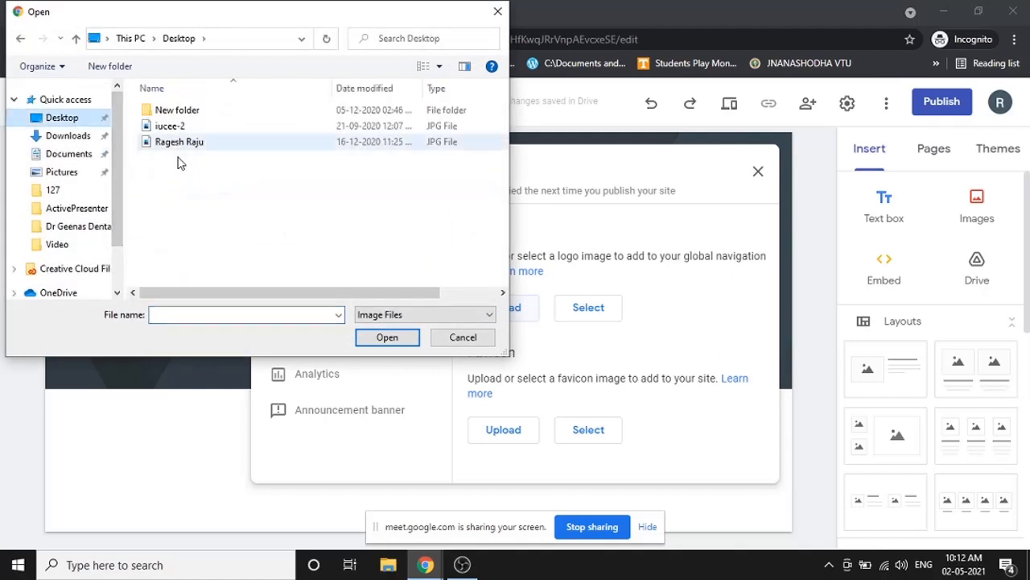
click(178, 145)
click(393, 344)
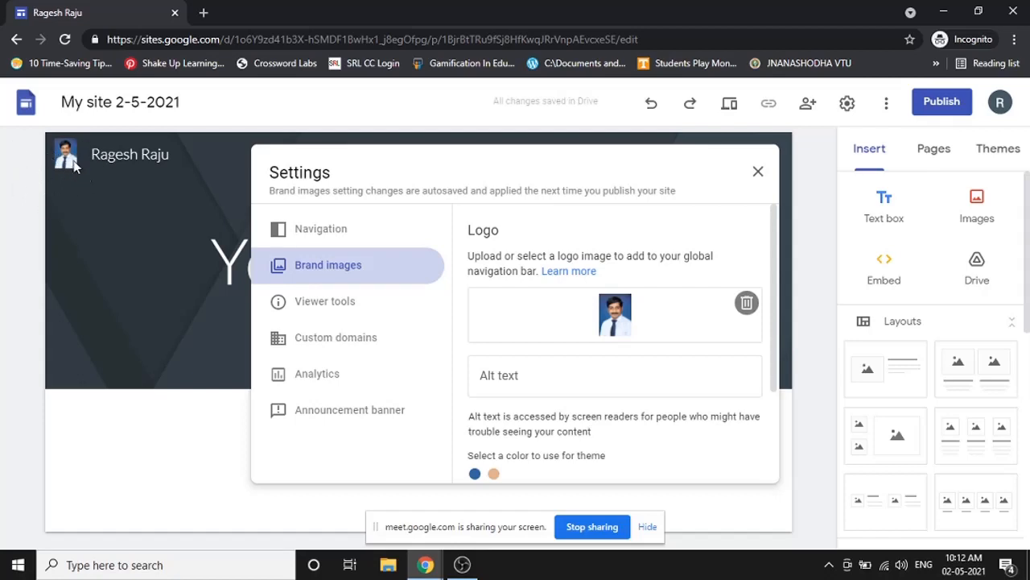
- Set the logo alt text to the owner's name followed by 'photo'
click(554, 378)
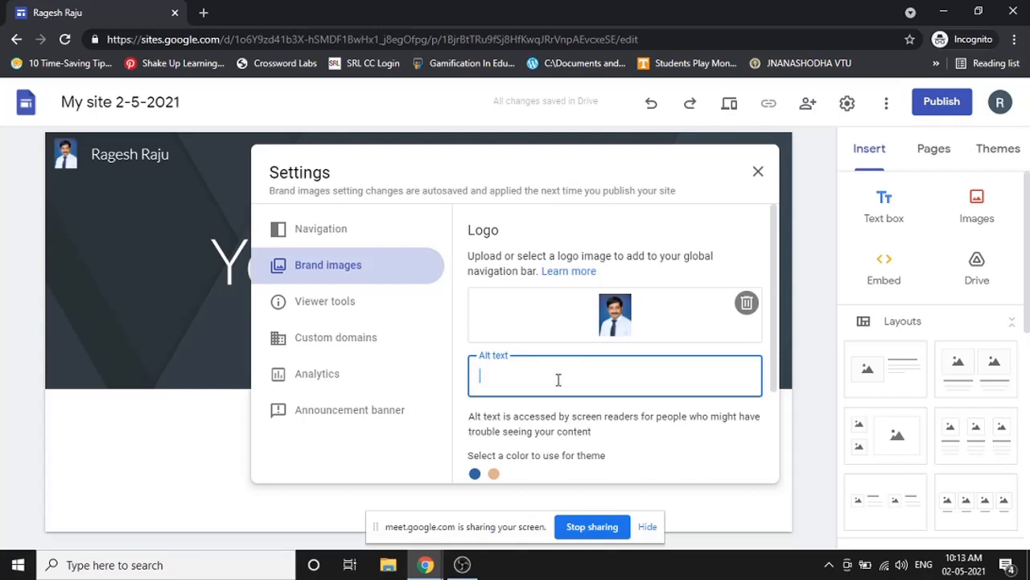
text(My photo)
double_click(494, 376)
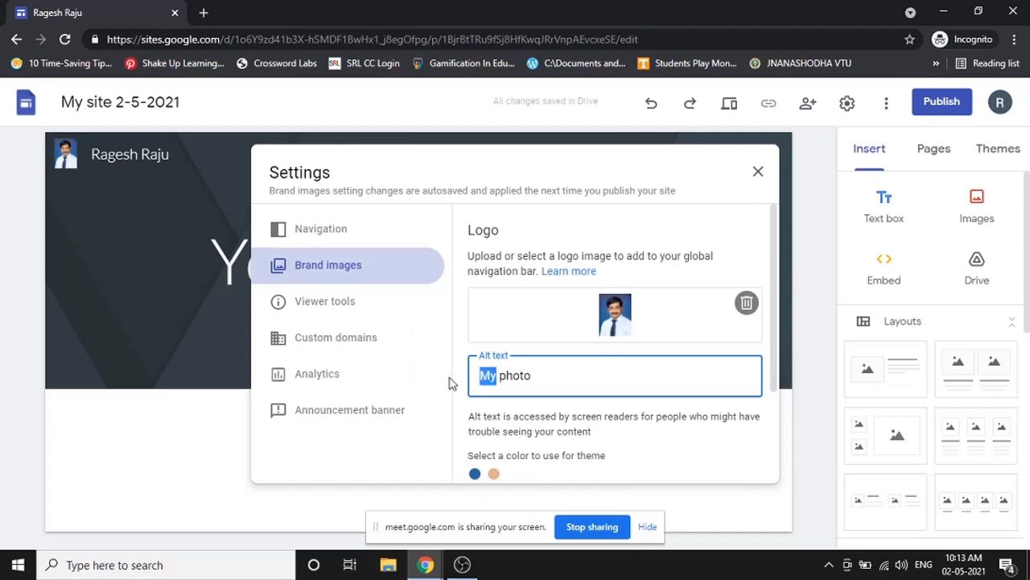
text(ragehs)
key(BackSpace)
key(BackSpace)
key(BackSpace)
key(BackSpace)
key(BackSpace)
key(BackSpace)
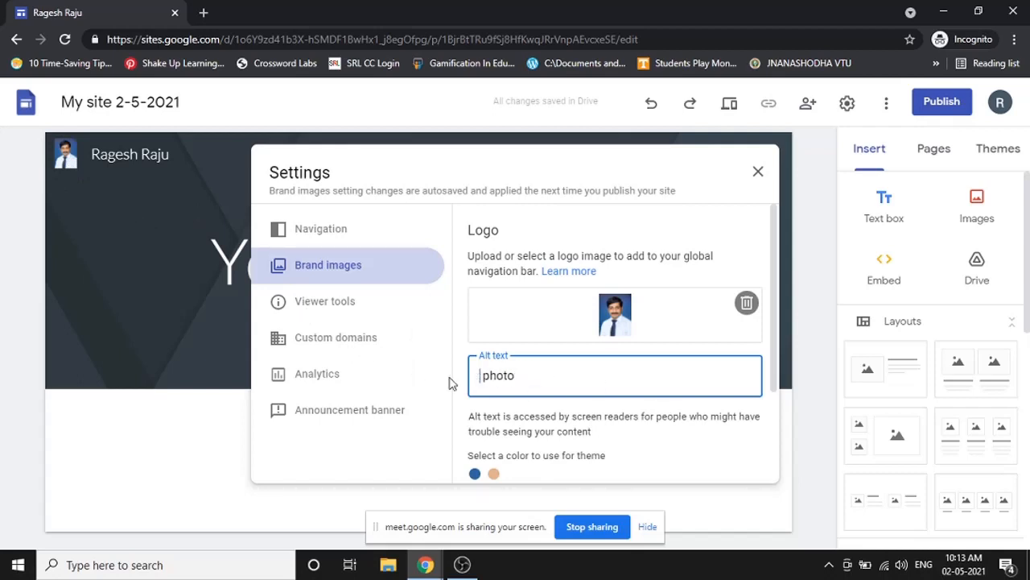
text(Ragesh )
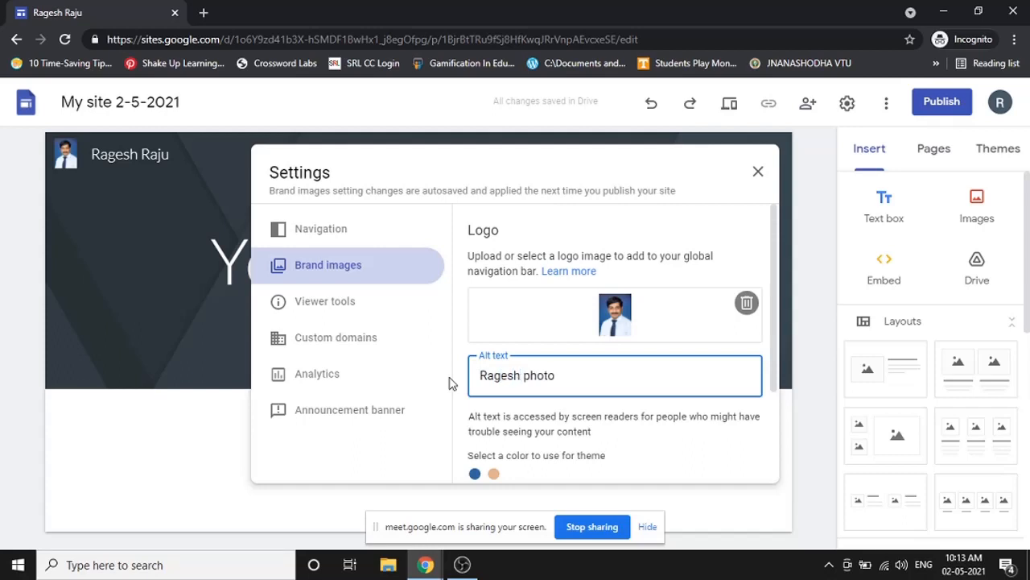
text('s)
- Try the peach and blue theme colour swatches, ending on blue
scroll(725, 441, down, 2)
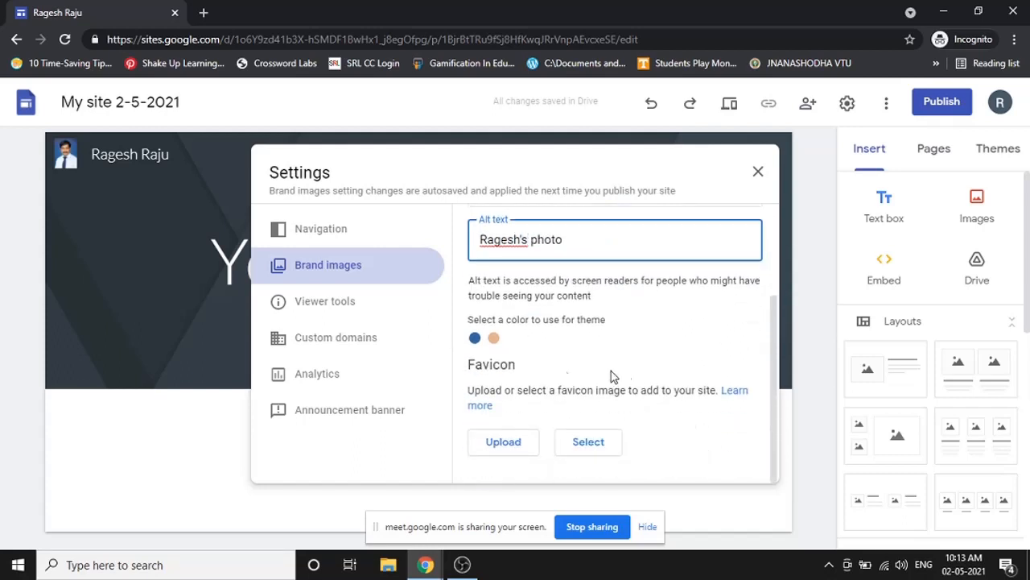
click(495, 339)
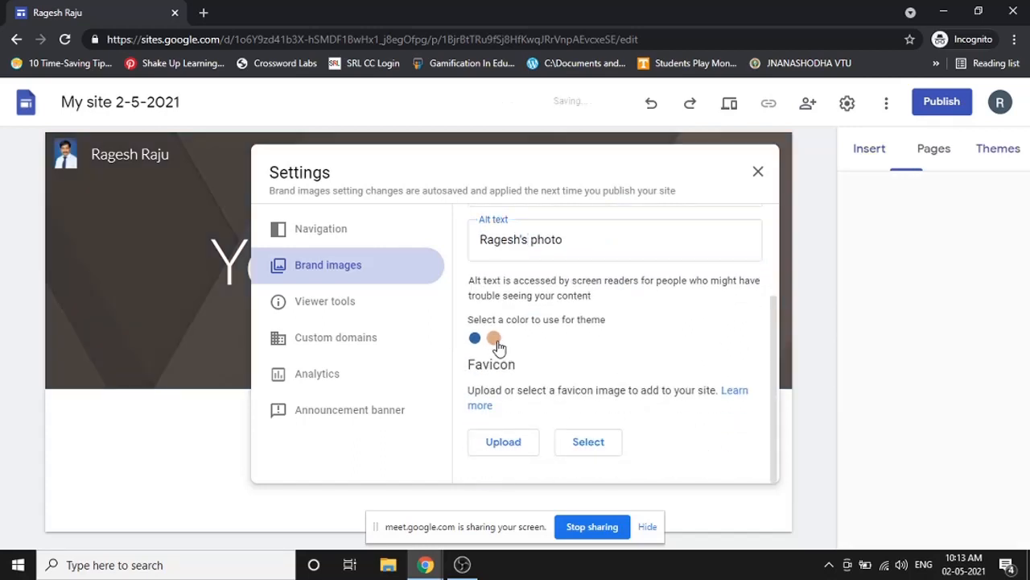
click(481, 339)
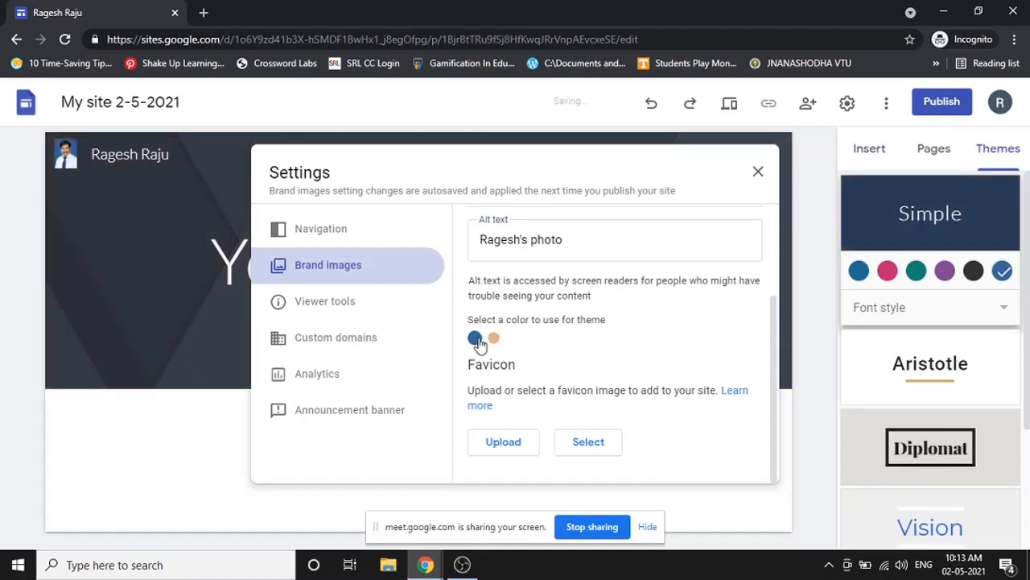
click(488, 341)
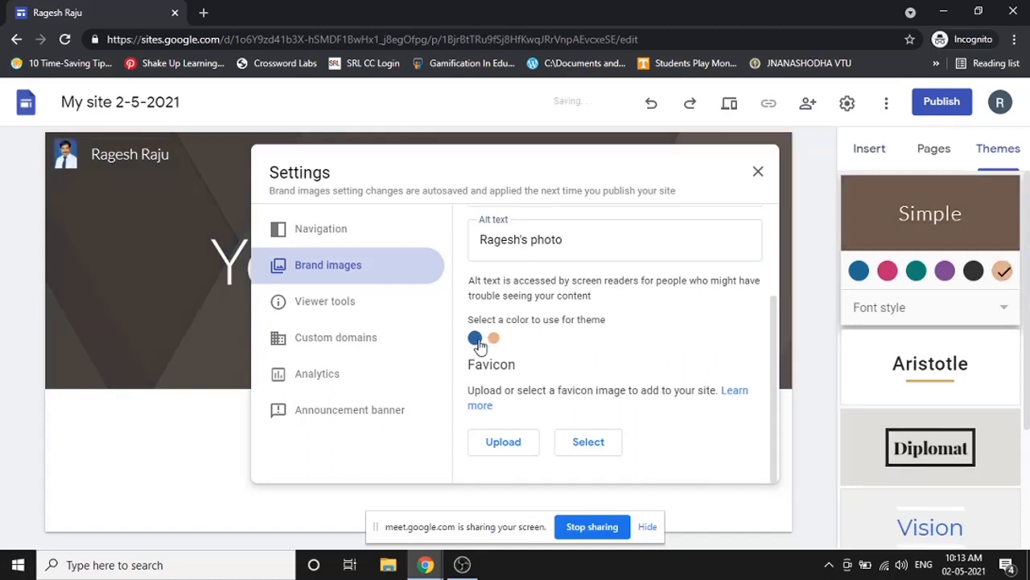
click(475, 338)
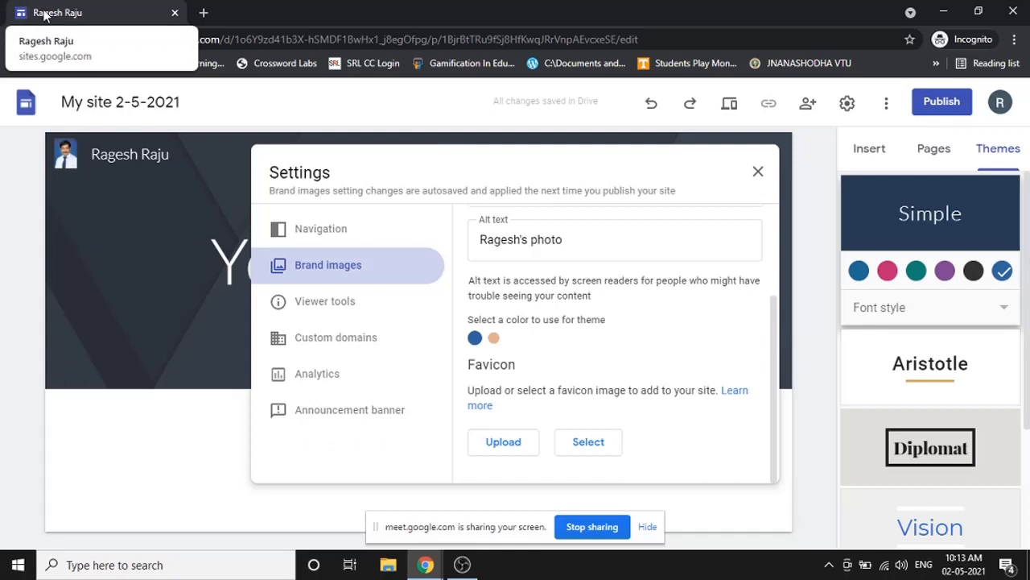
- Load the Facebook login page in a new tab, then return to the Google Sites tab
click(203, 13)
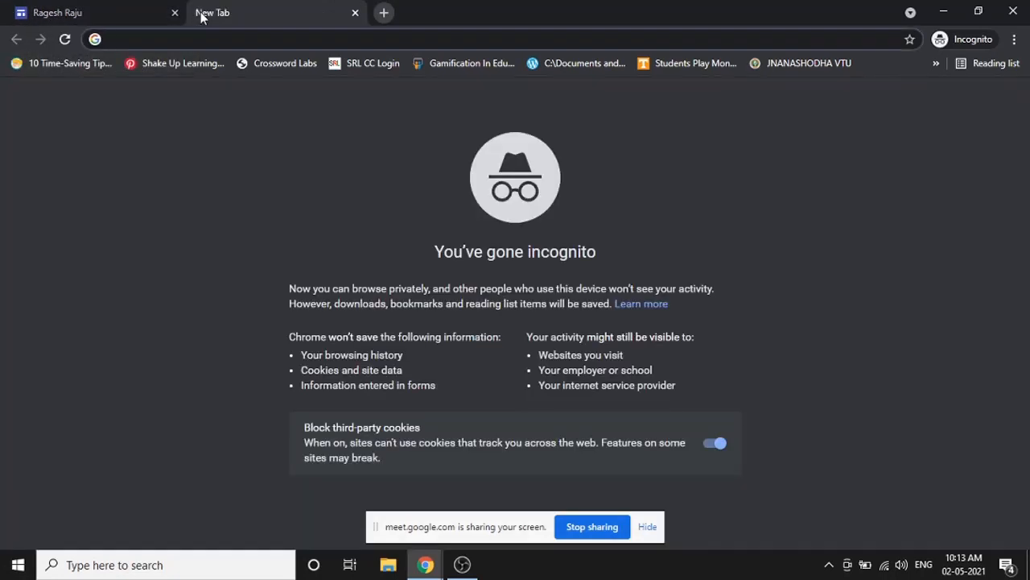
text(g)
key(BackSpace)
text(facebook)
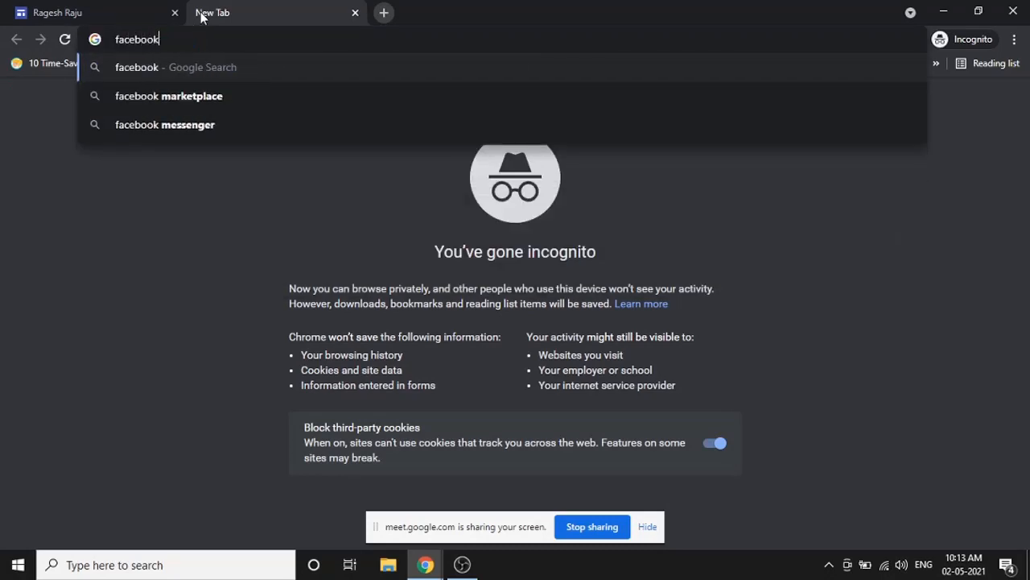
key(Return)
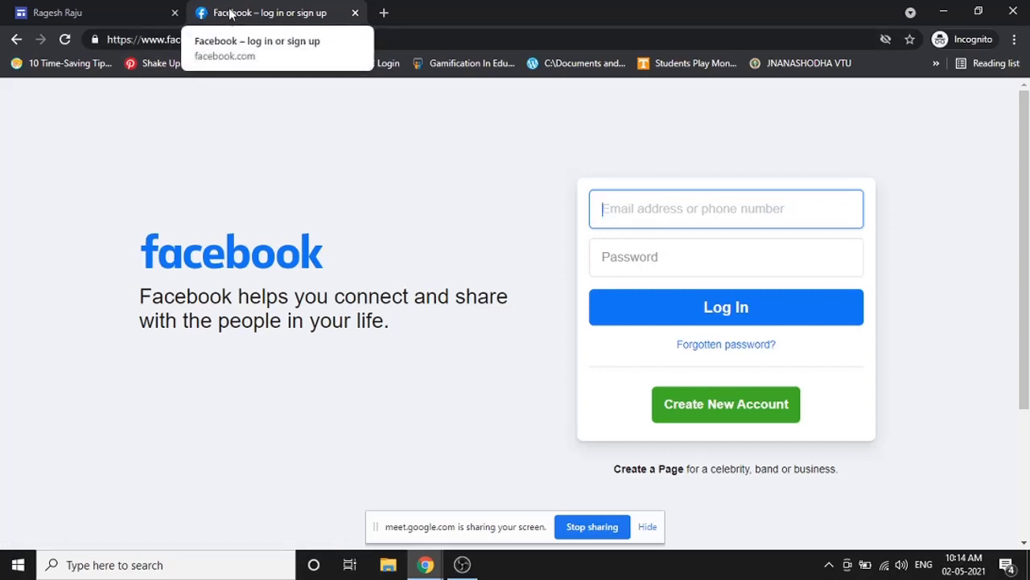
click(137, 14)
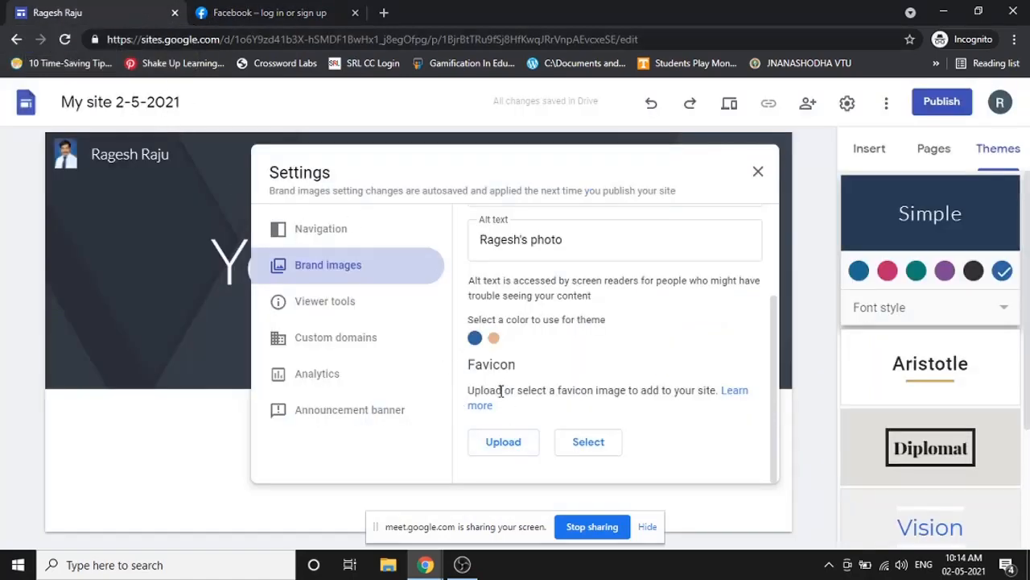
- Upload the Desktop portrait photo as the site favicon and close Settings
click(504, 442)
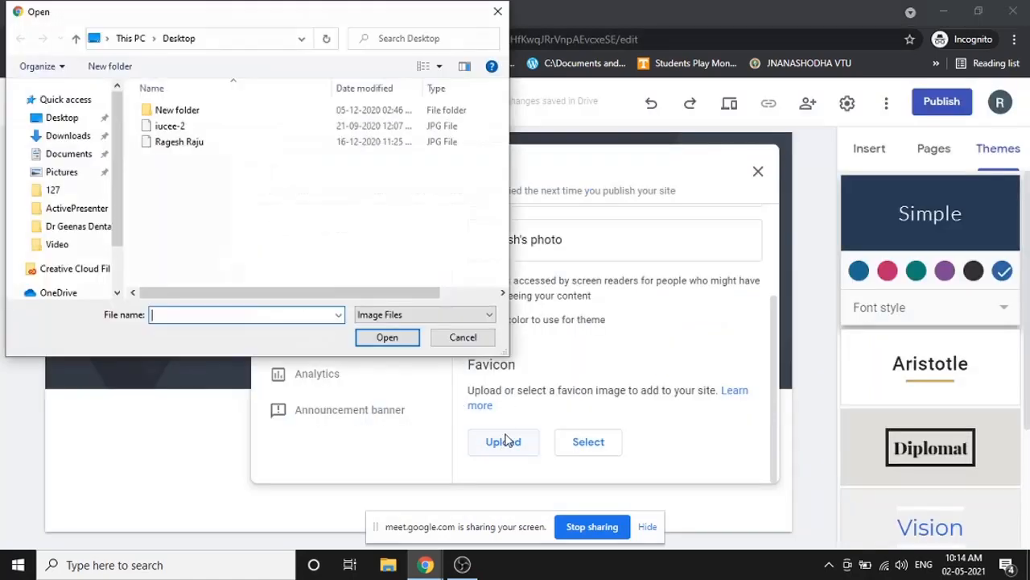
click(180, 143)
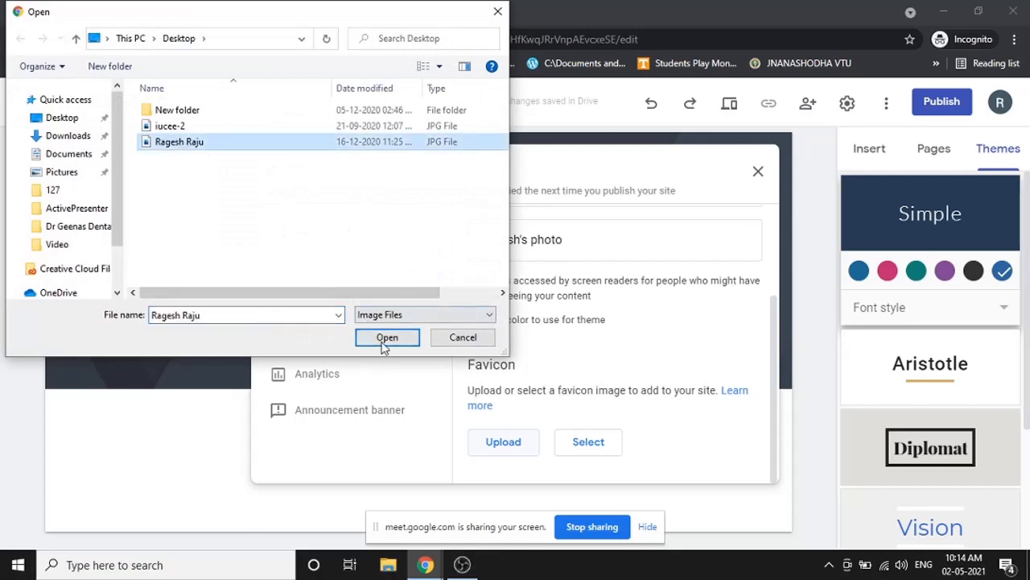
click(377, 338)
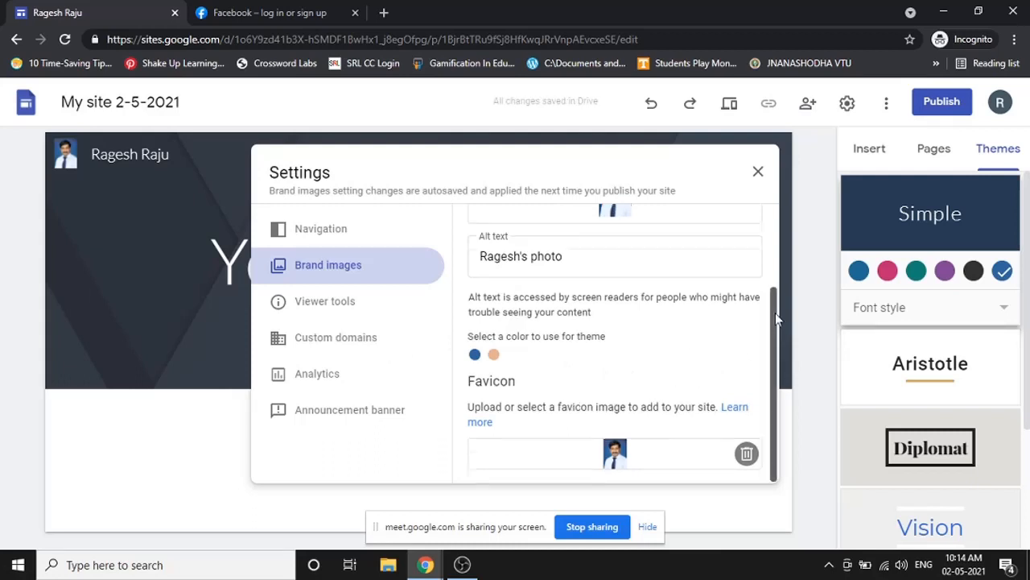
mouse_move(775, 312)
mouse_down()
mouse_move(779, 253)
mouse_move(780, 308)
mouse_up()
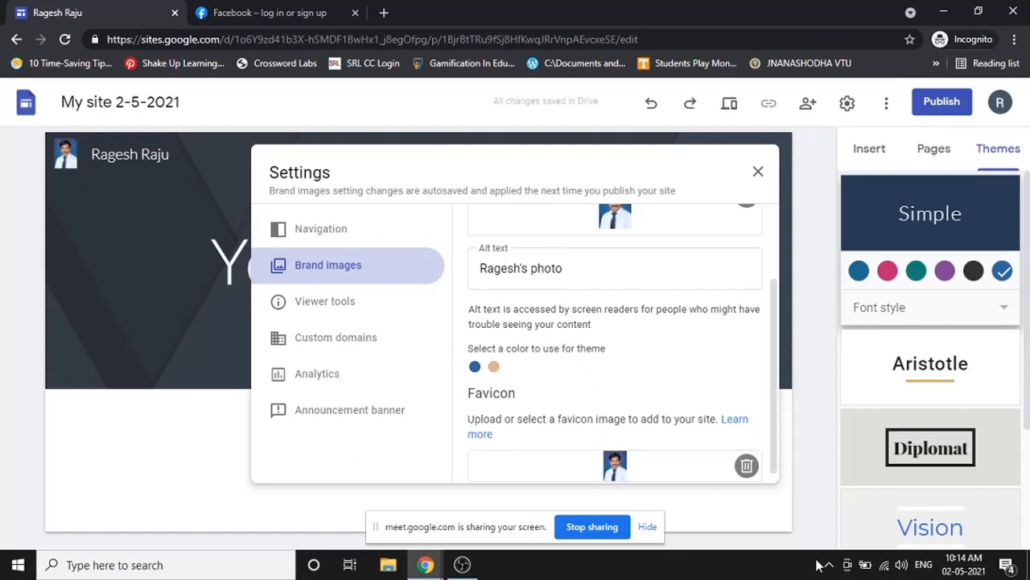
click(758, 172)
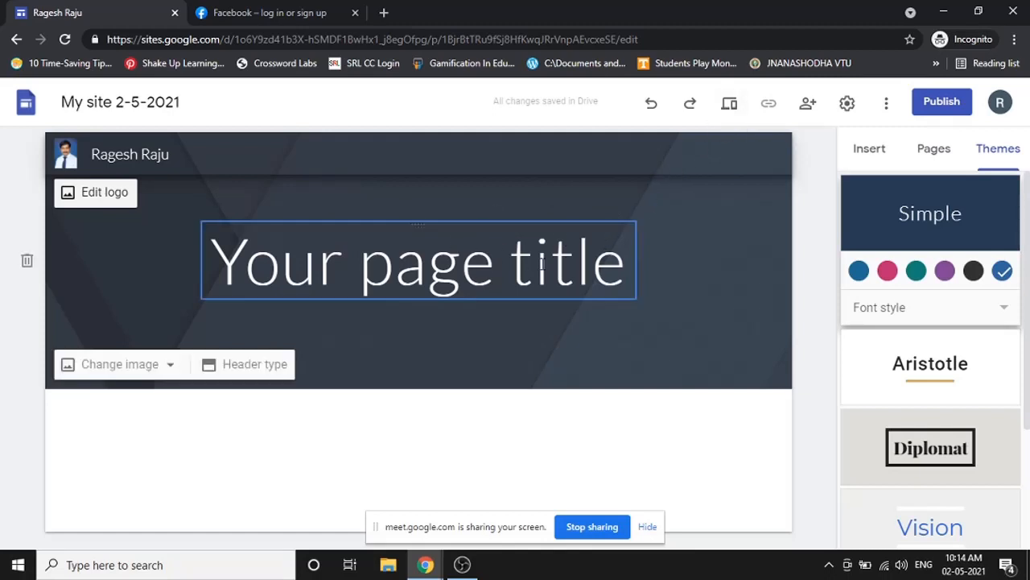
click(728, 106)
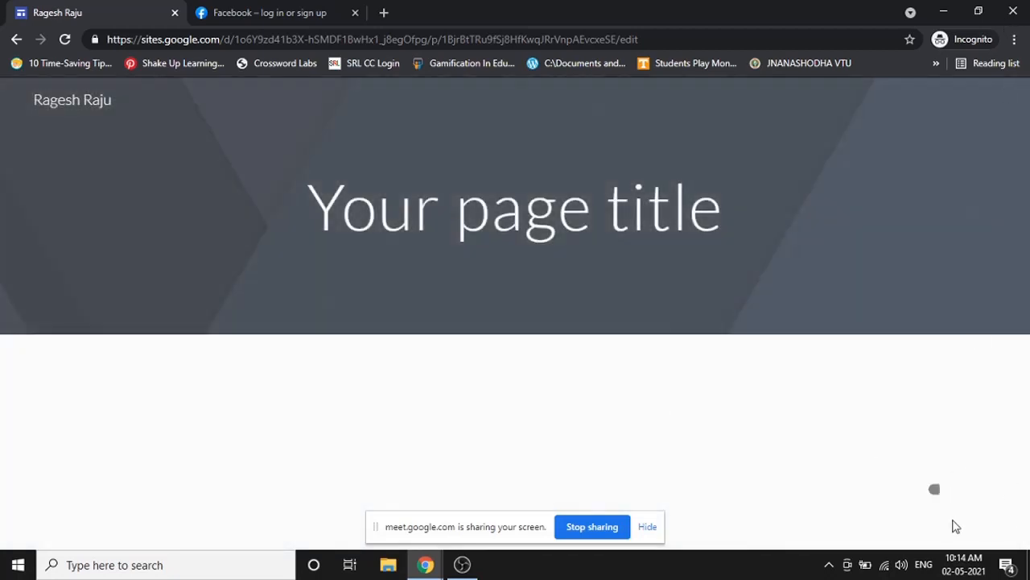
mouse_move(950, 511)
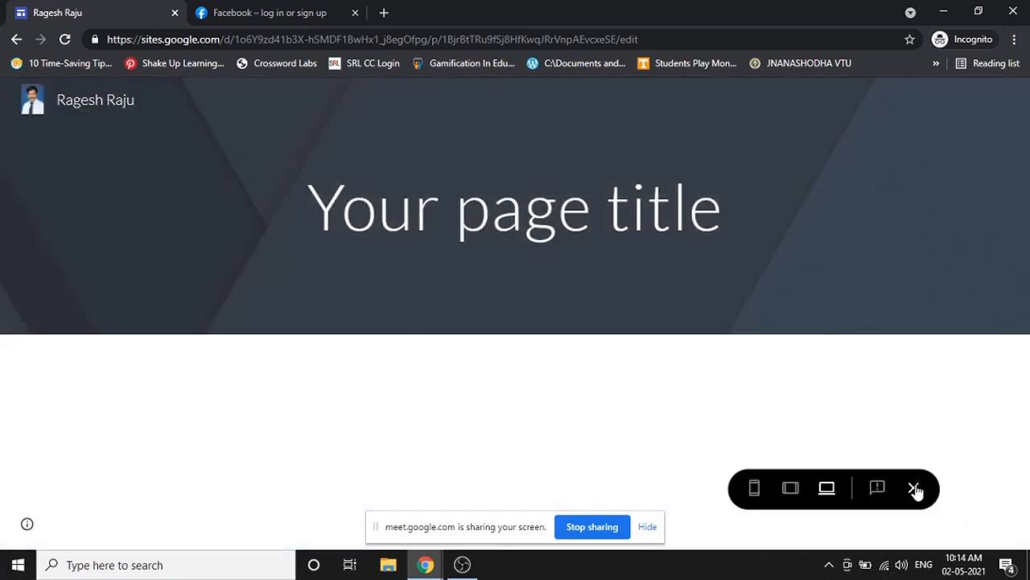
click(914, 488)
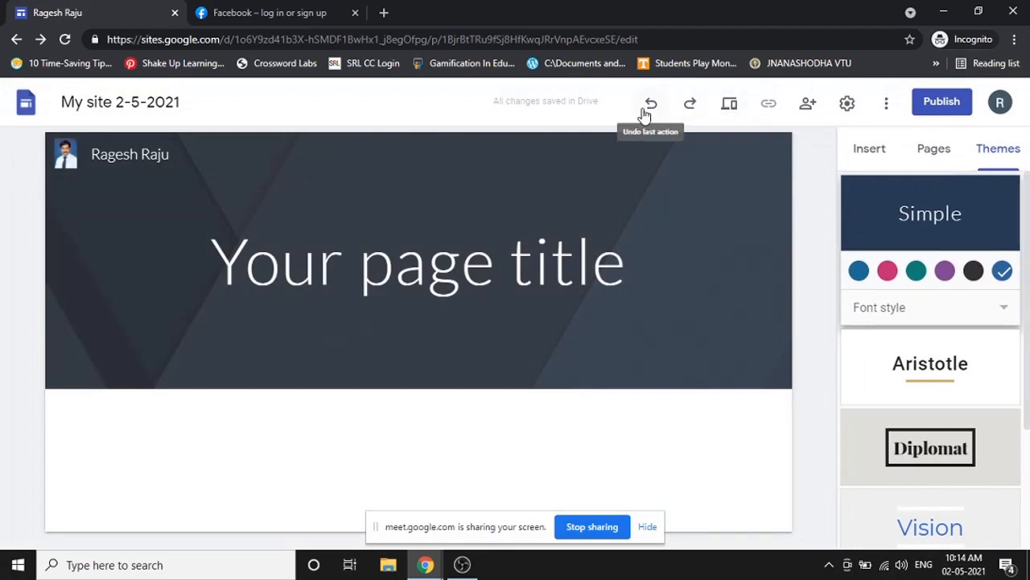
click(730, 105)
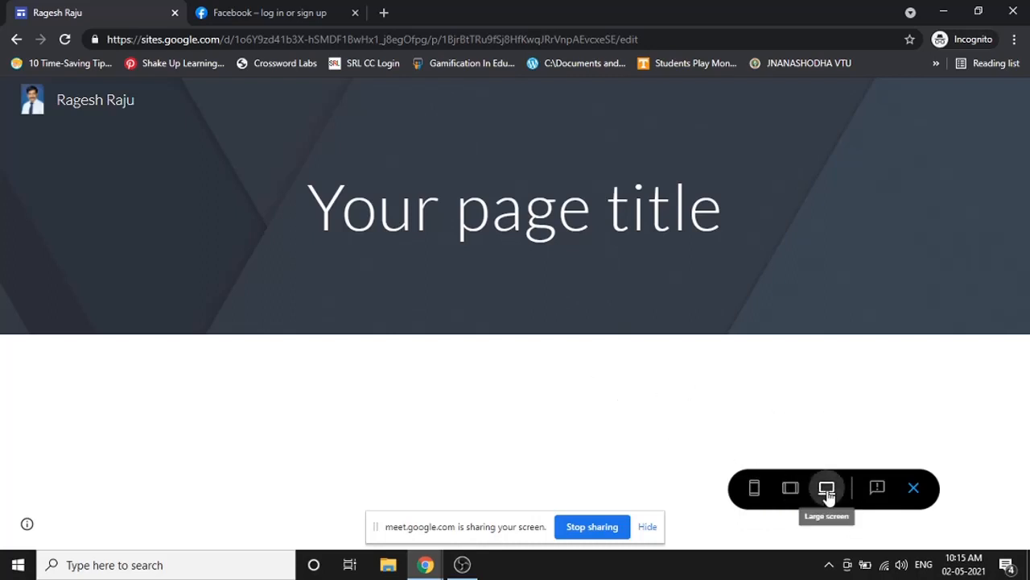
click(792, 491)
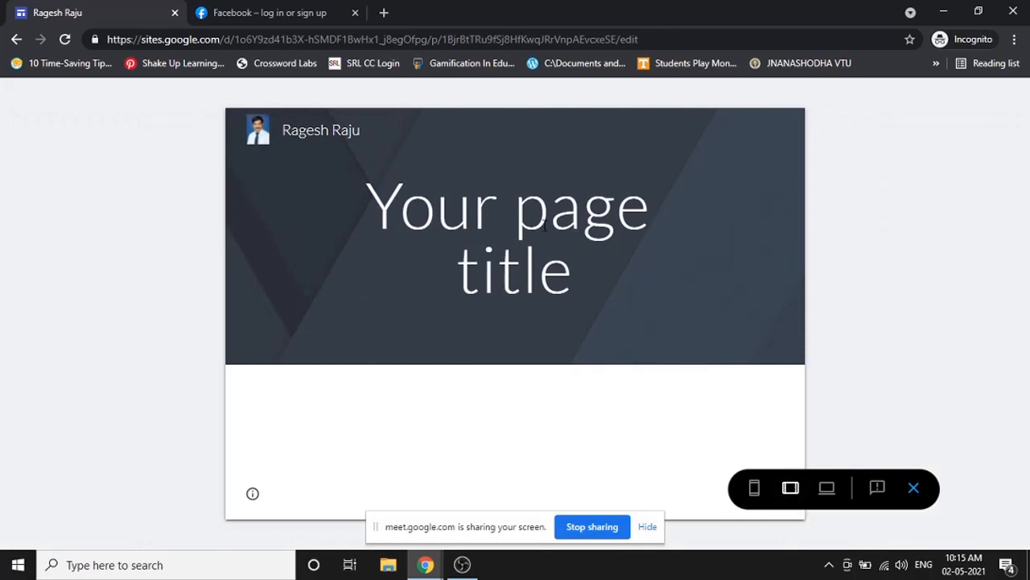
click(754, 493)
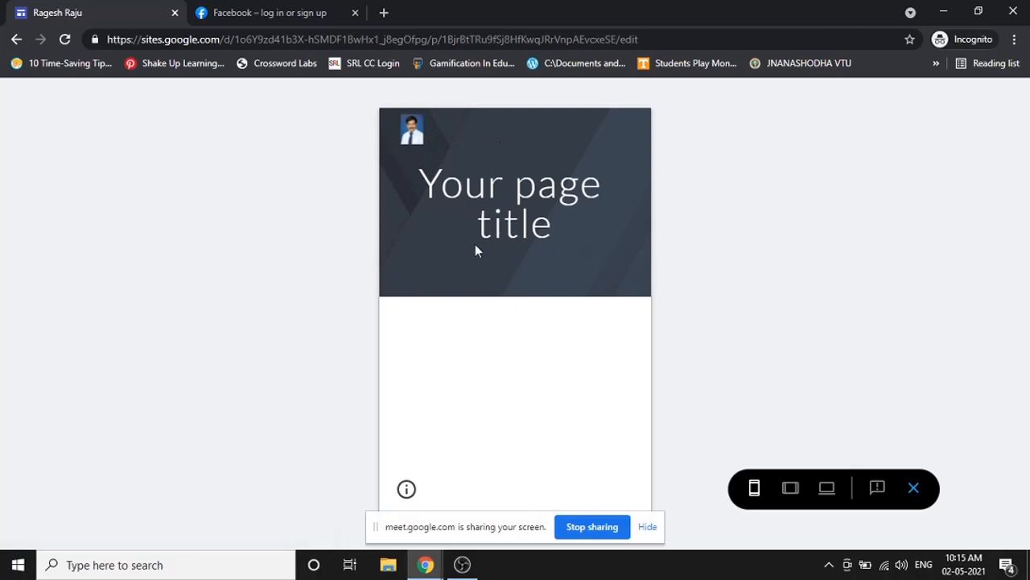
click(789, 489)
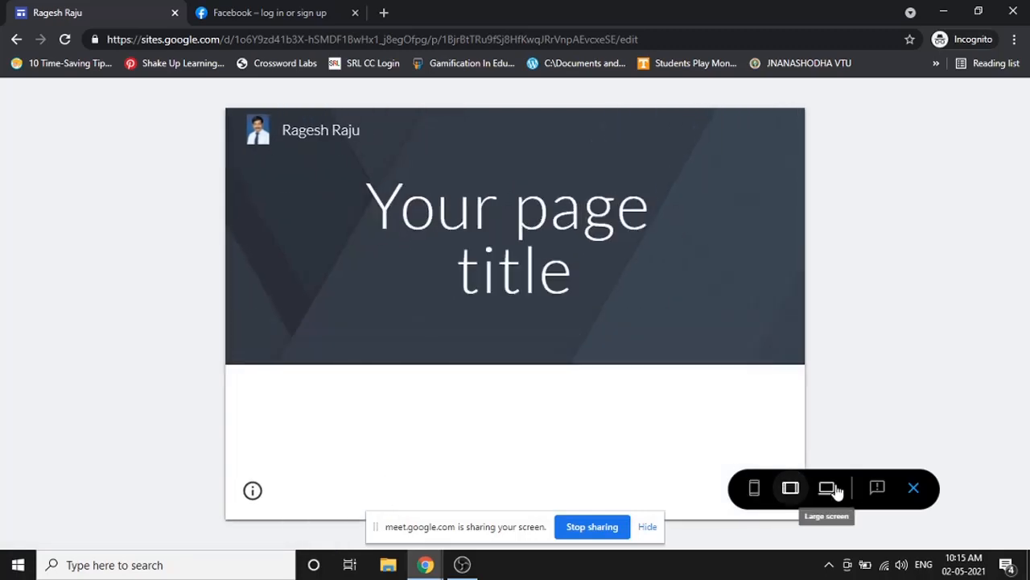
click(828, 489)
click(754, 488)
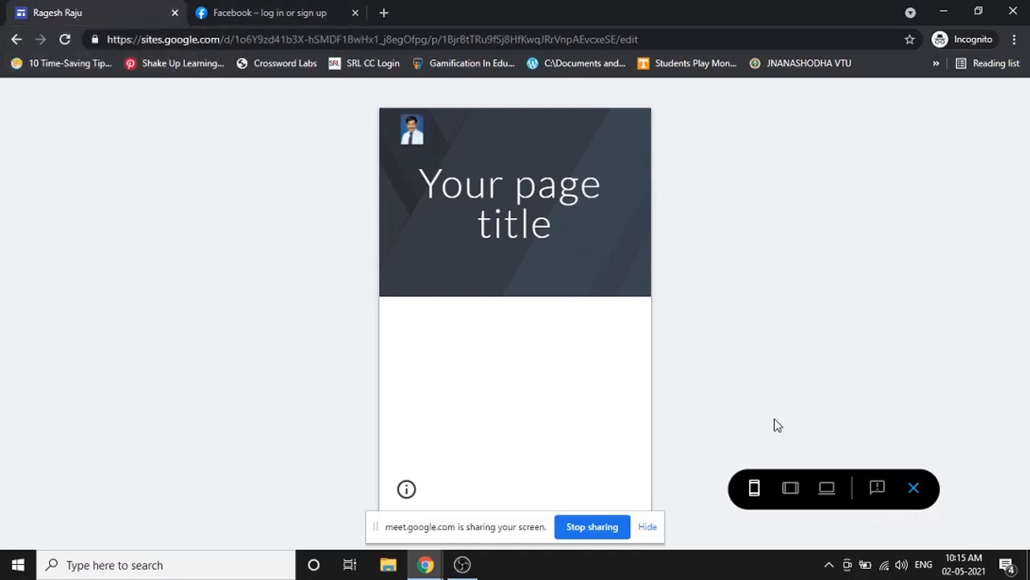
click(914, 485)
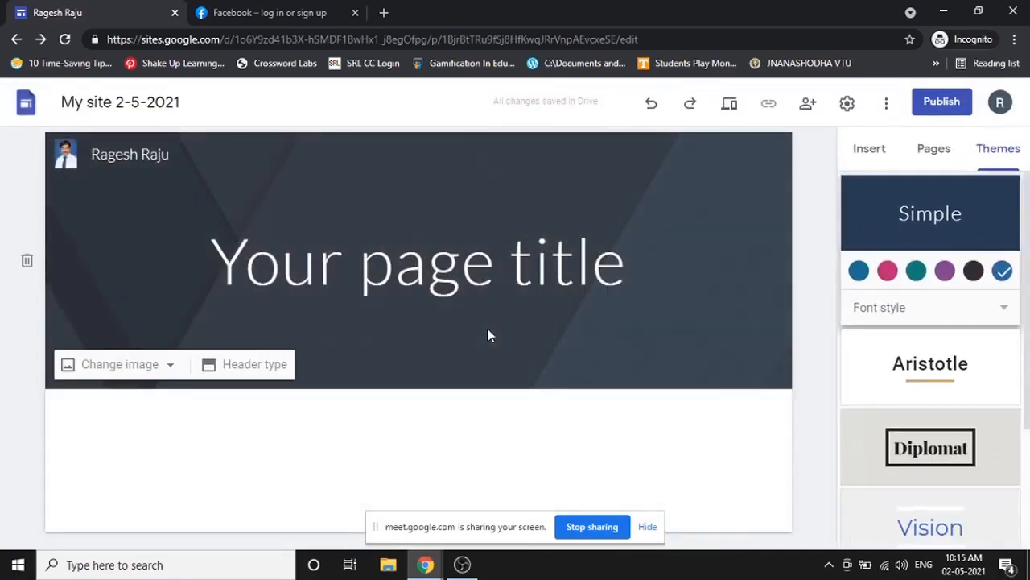
- Replace the placeholder page title with 'My Website'
click(348, 256)
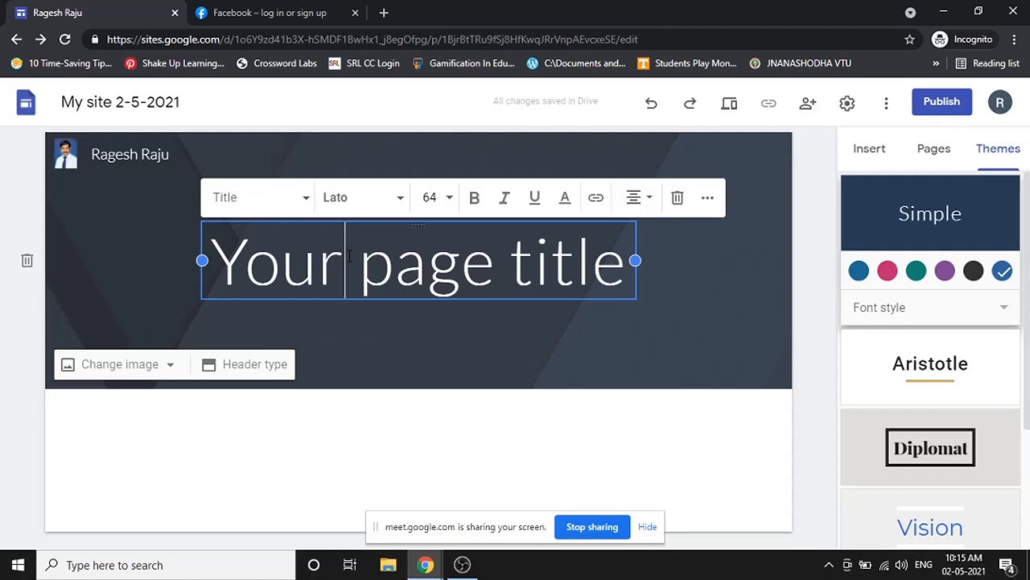
triple_click(348, 256)
text(My)
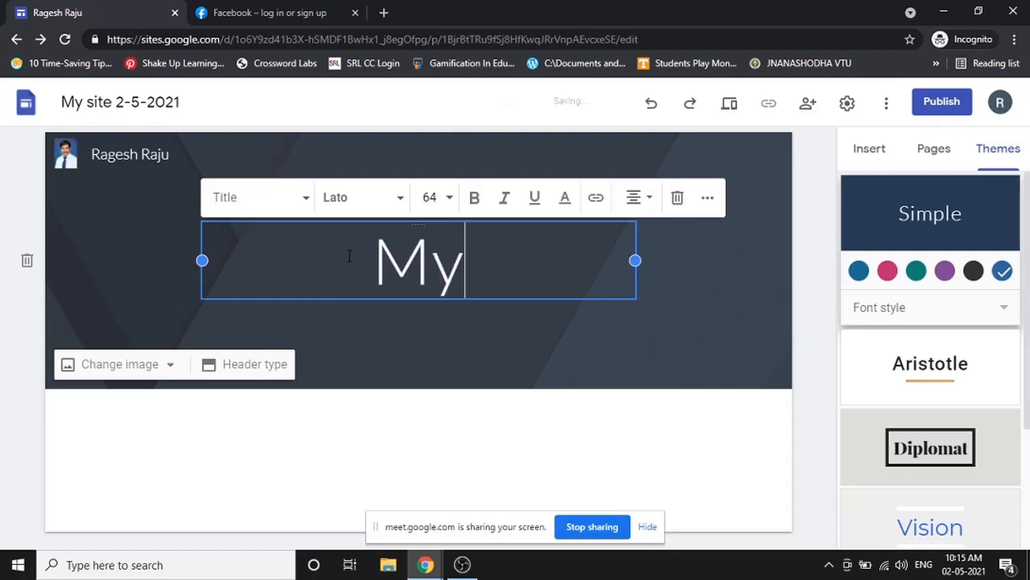
text( Website)
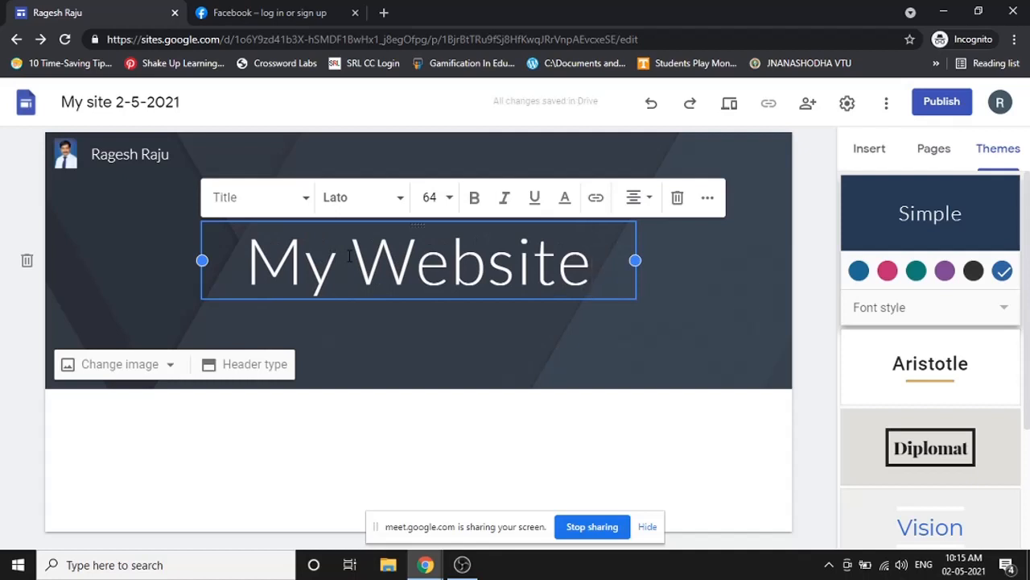
- Try the Heading, Subheading, Small and Normal text styles on the title, then restore Title
triple_click(350, 256)
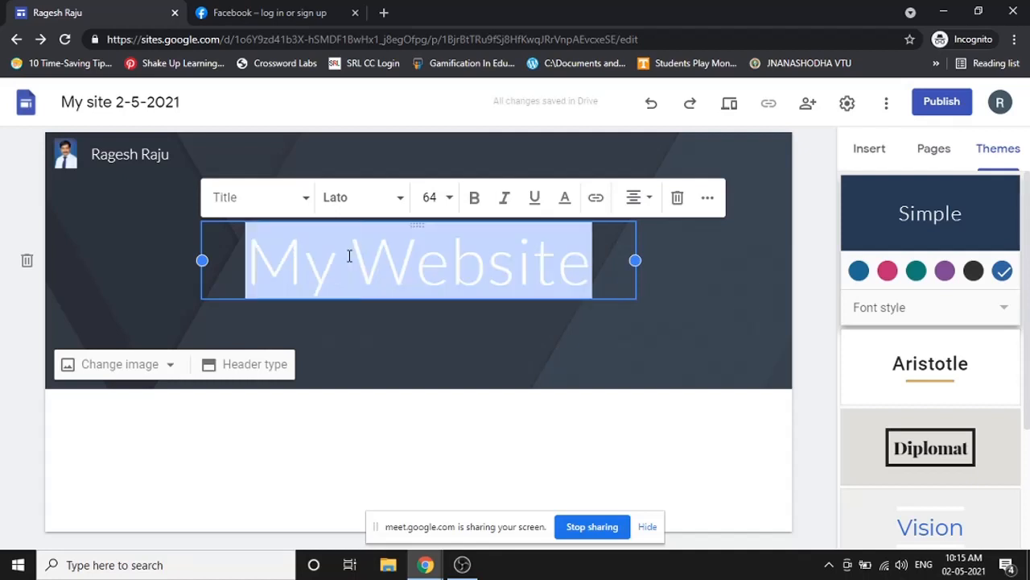
click(299, 198)
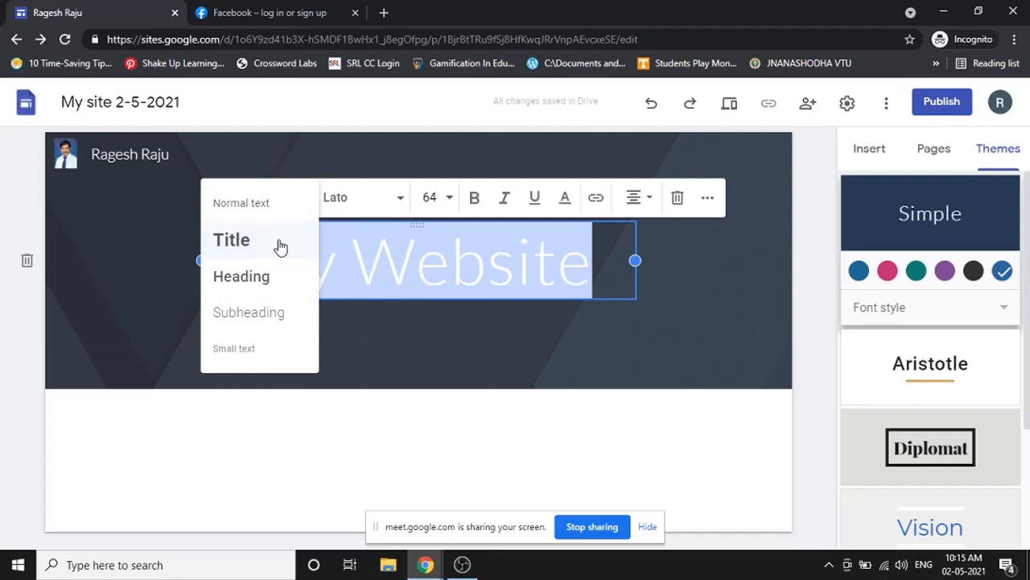
click(273, 277)
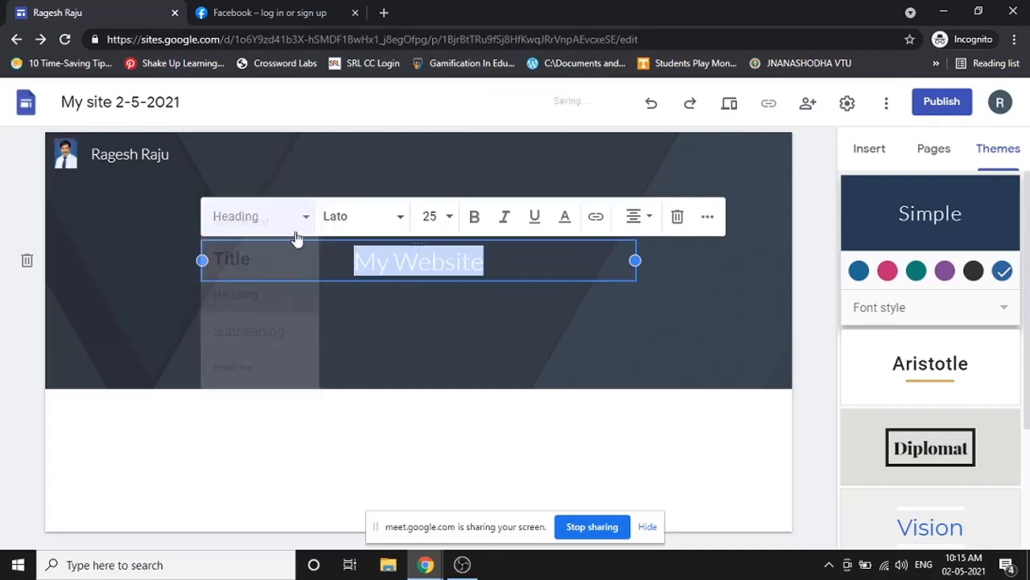
click(297, 221)
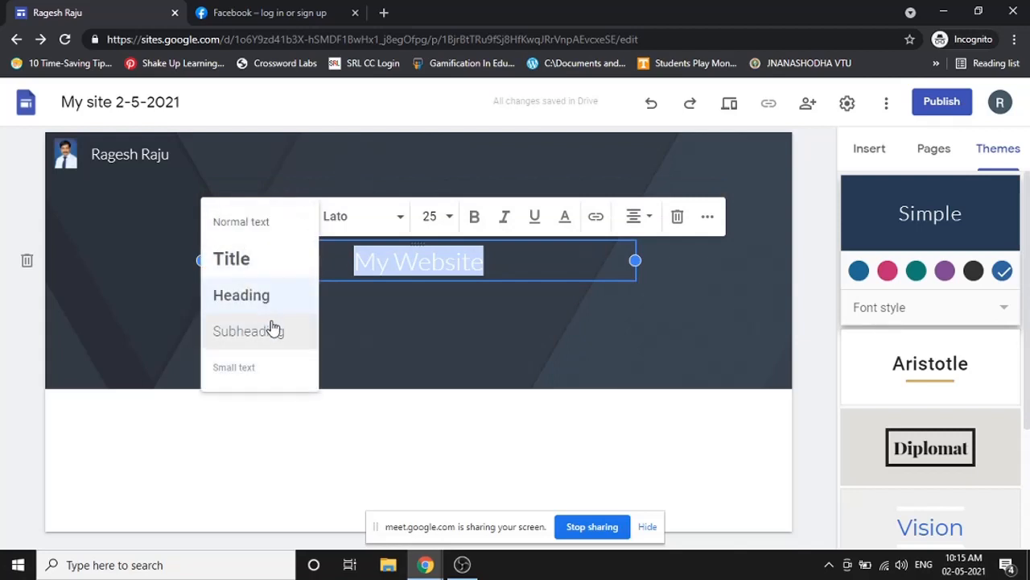
click(274, 326)
click(294, 222)
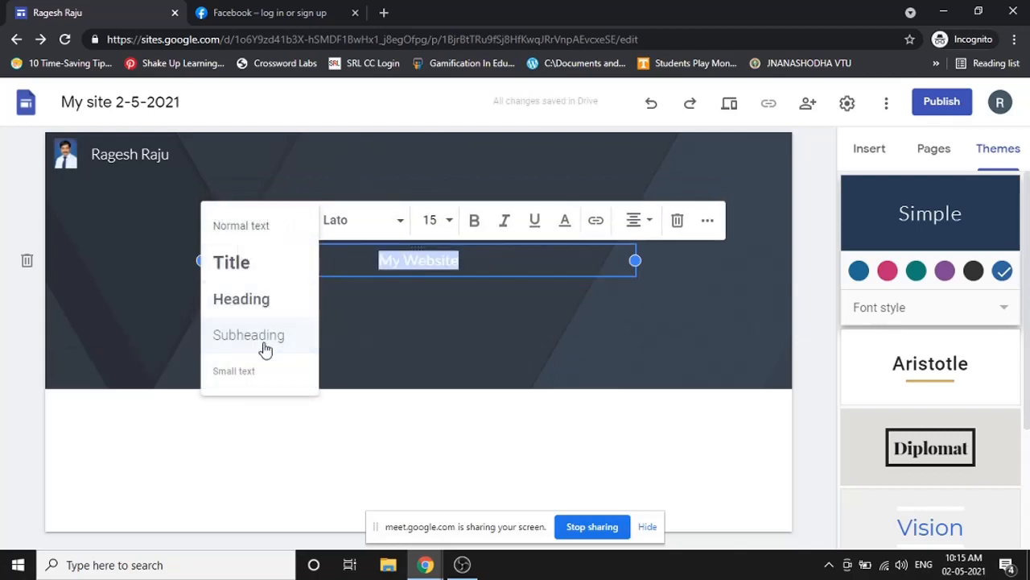
click(262, 372)
click(281, 228)
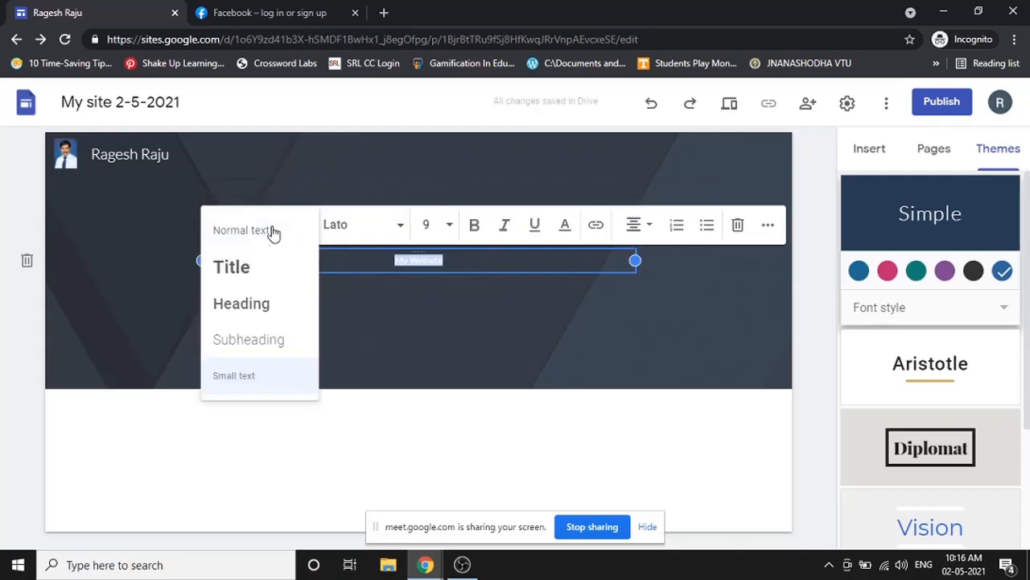
click(271, 232)
click(286, 227)
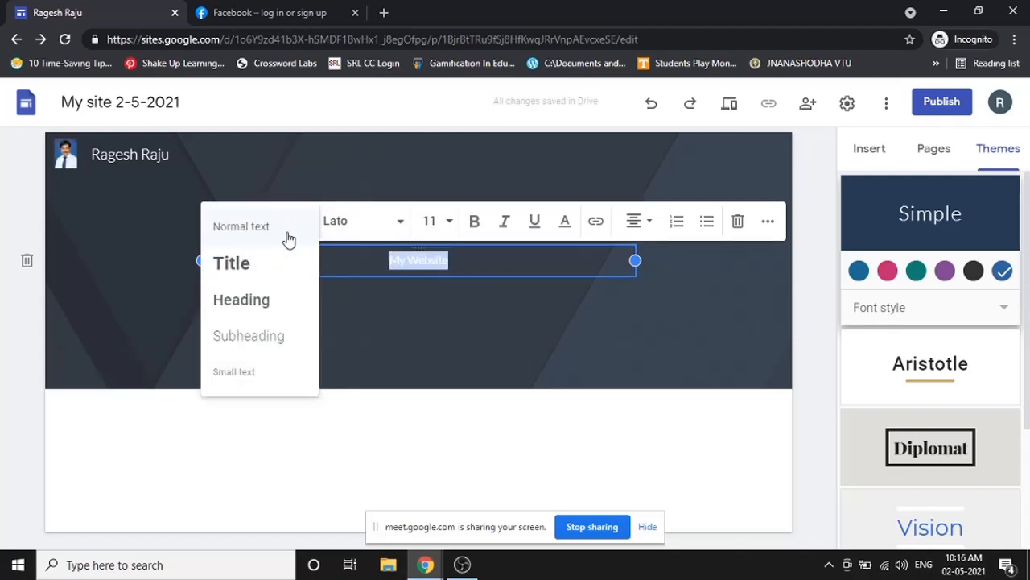
click(253, 271)
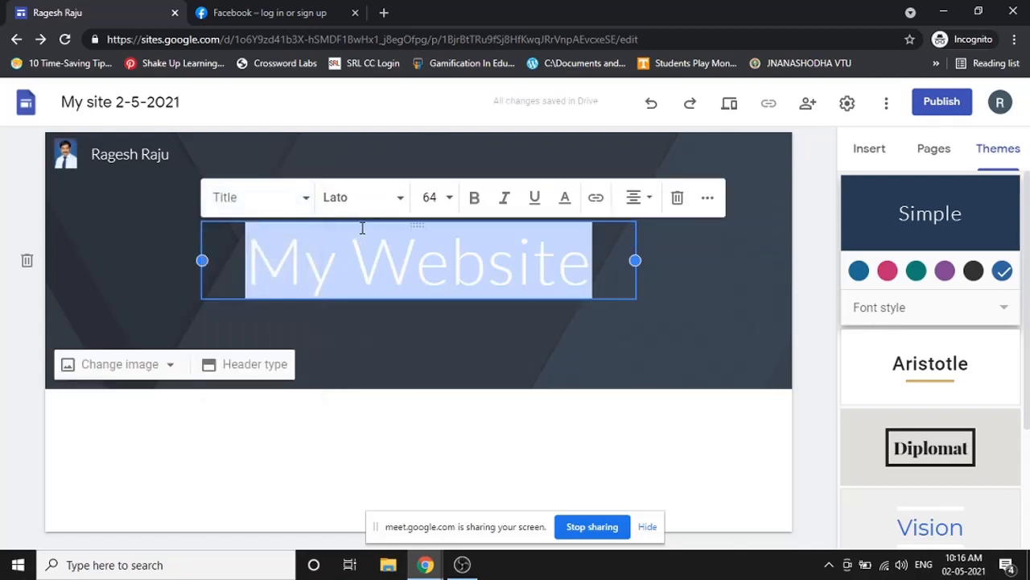
- Try the Lobster font on the title, then change it to Chewy
click(401, 208)
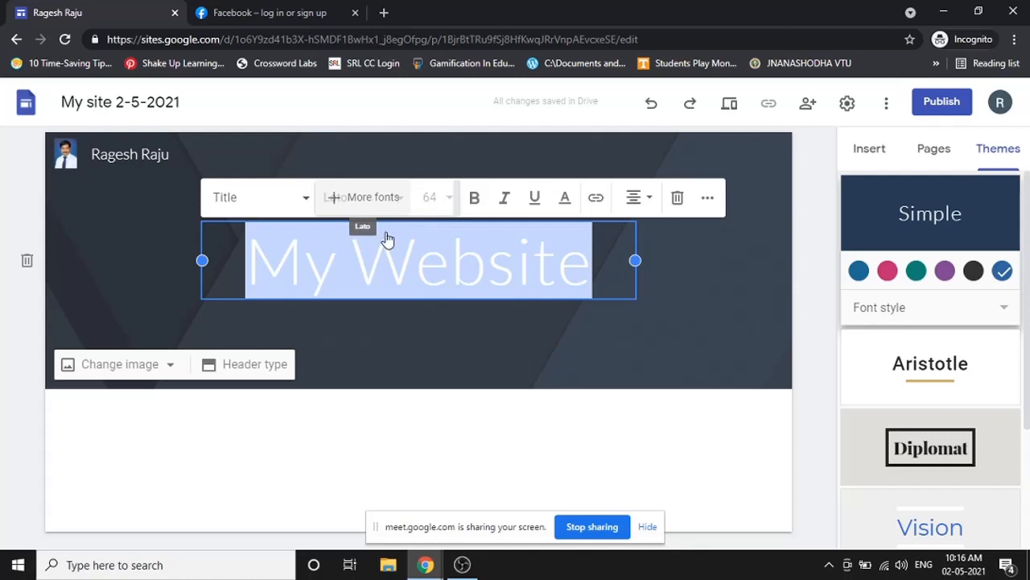
scroll(398, 338, down, 2)
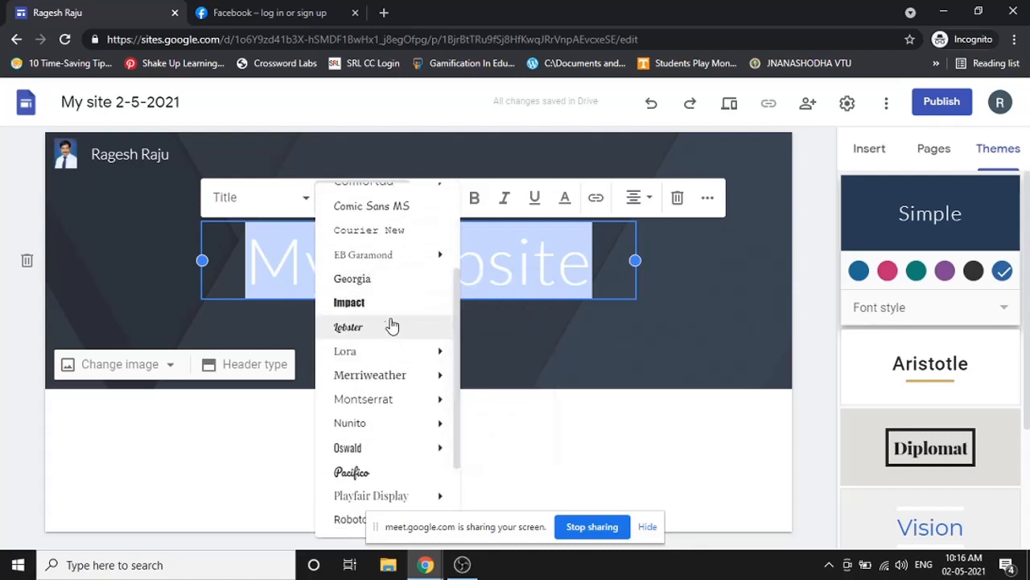
click(368, 329)
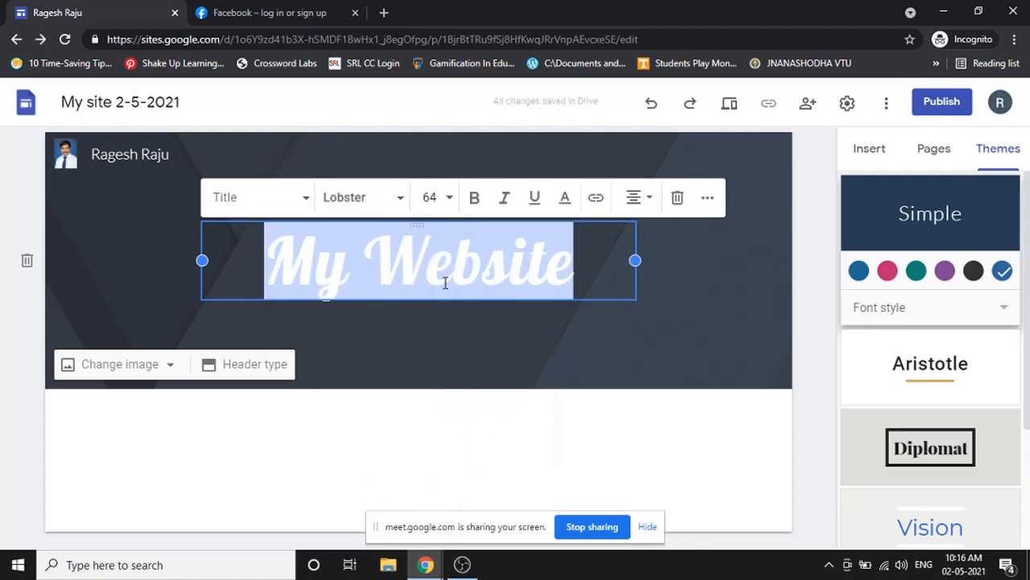
click(465, 307)
double_click(409, 259)
triple_click(465, 265)
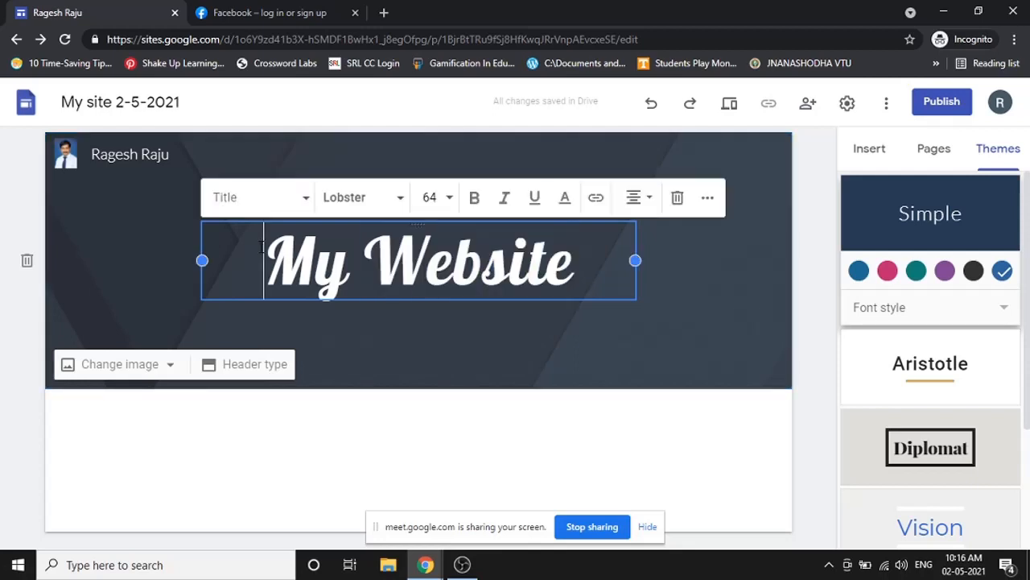
click(351, 198)
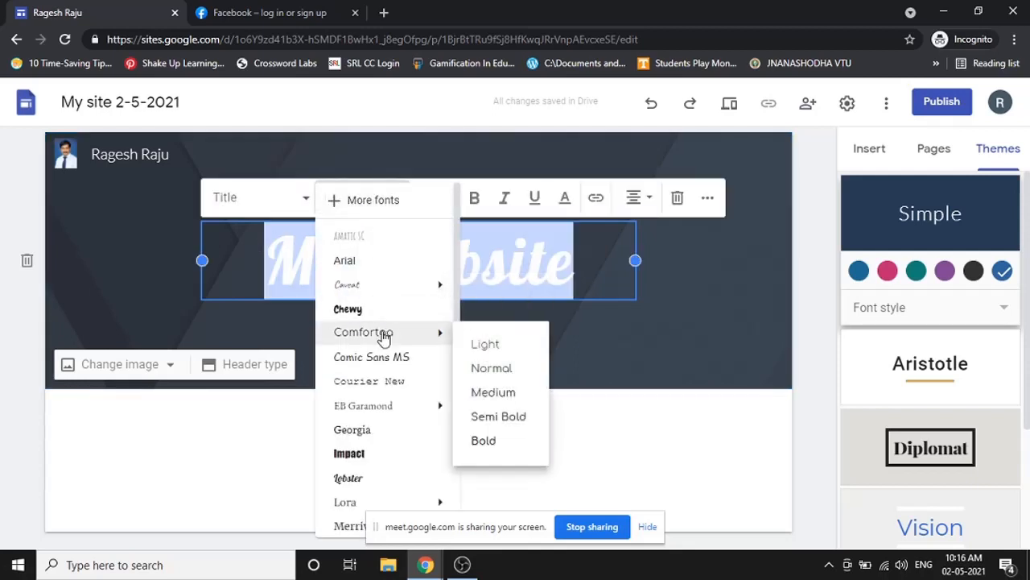
scroll(390, 369, down, 3)
scroll(379, 338, up, 3)
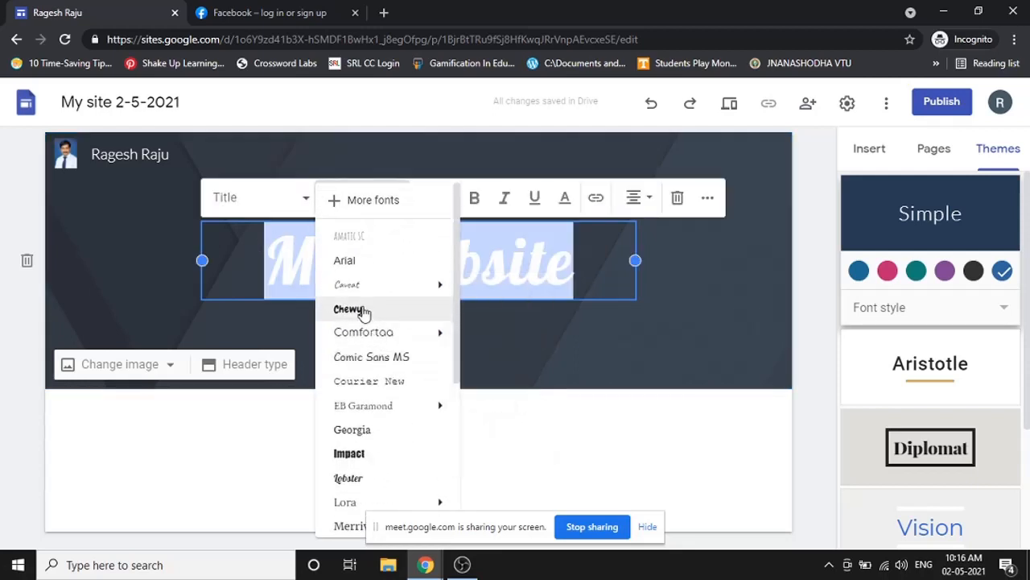
click(362, 313)
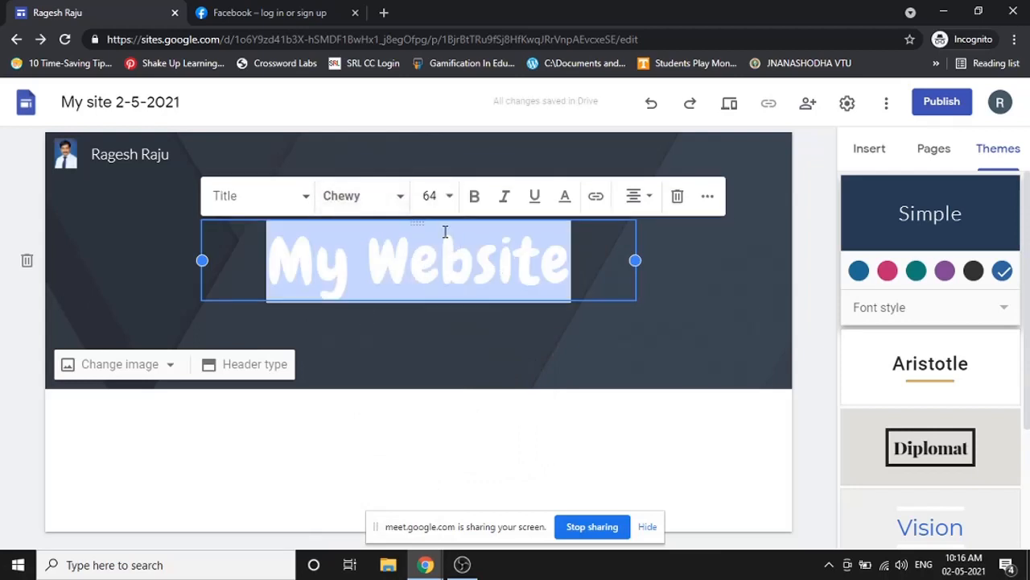
- Try title sizes 18 and 48, then set the title to size 60
click(449, 200)
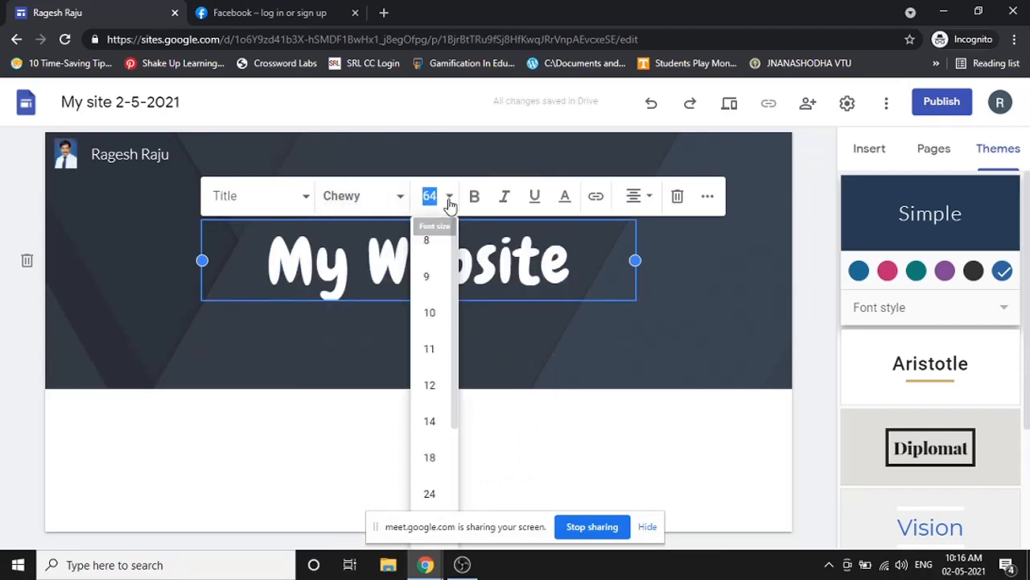
scroll(432, 366, down, 1)
click(432, 382)
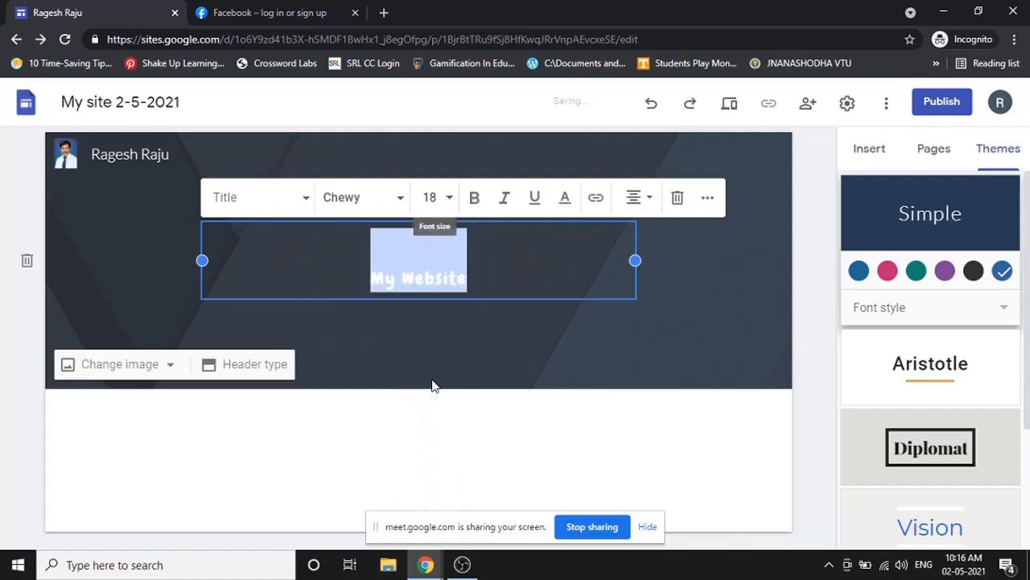
click(444, 198)
scroll(434, 378, down, 2)
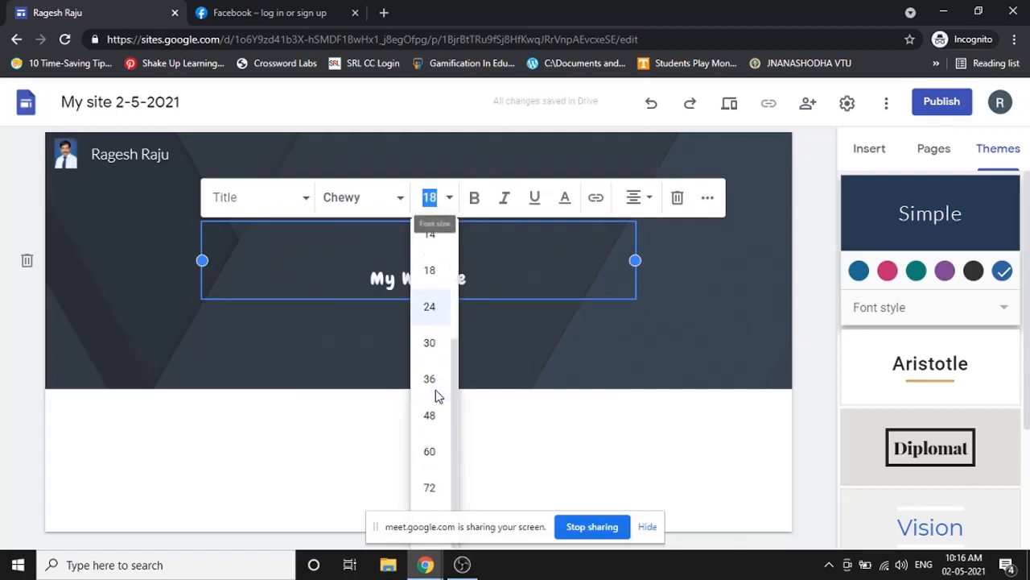
click(429, 415)
click(439, 198)
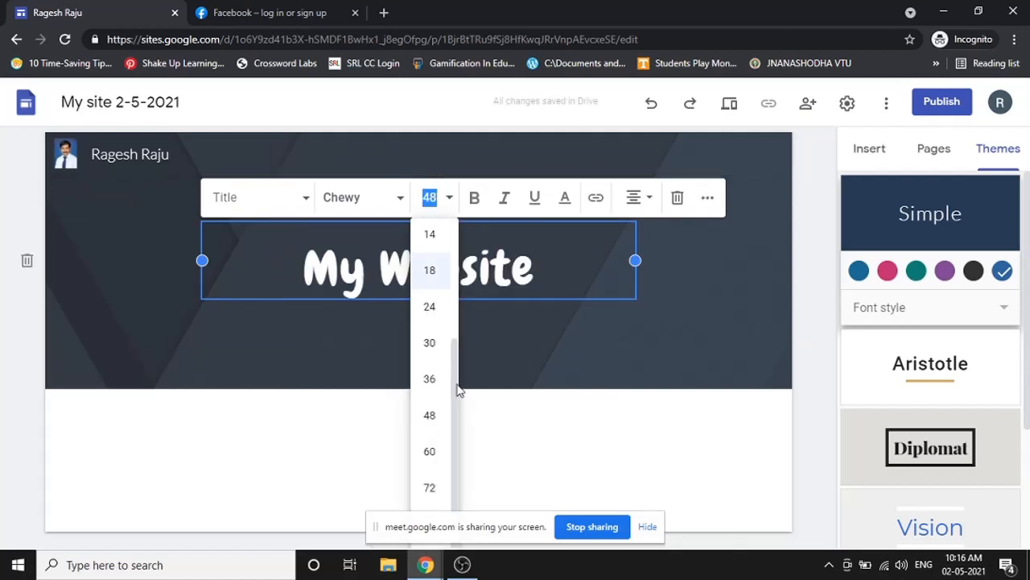
click(437, 452)
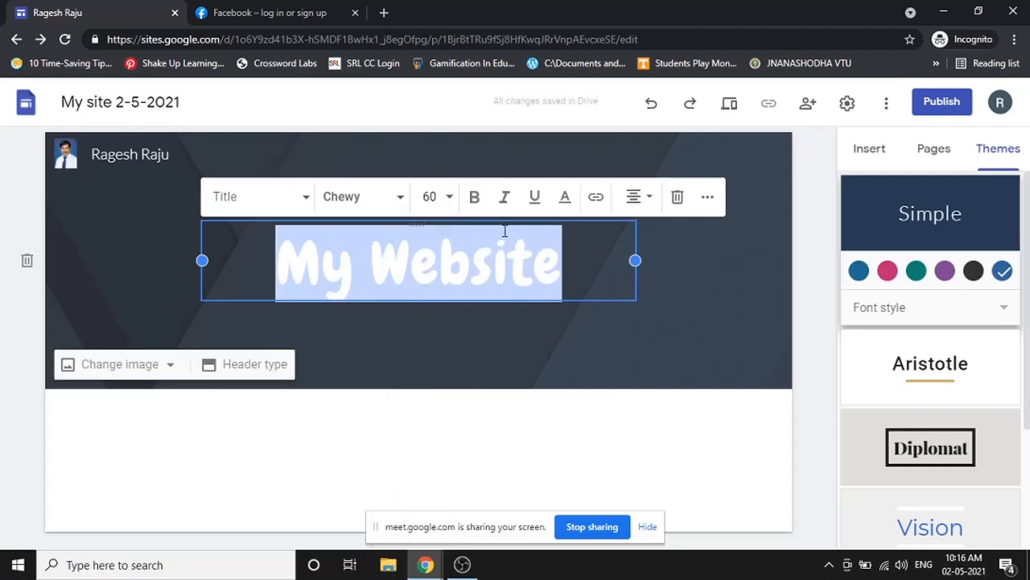
- Make the My Website title bold, italic, underlined and blue
click(475, 201)
click(504, 199)
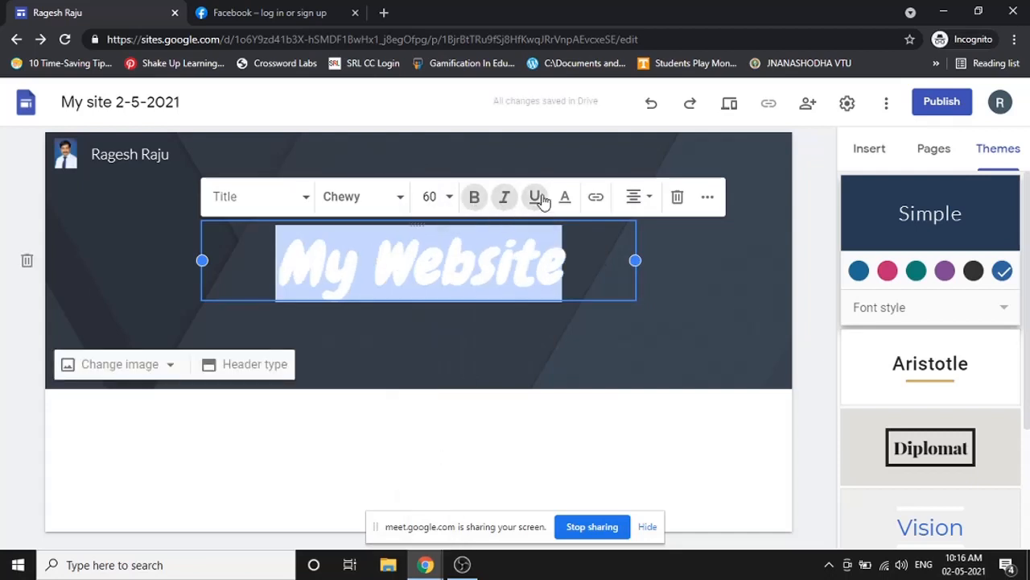
click(533, 200)
click(566, 200)
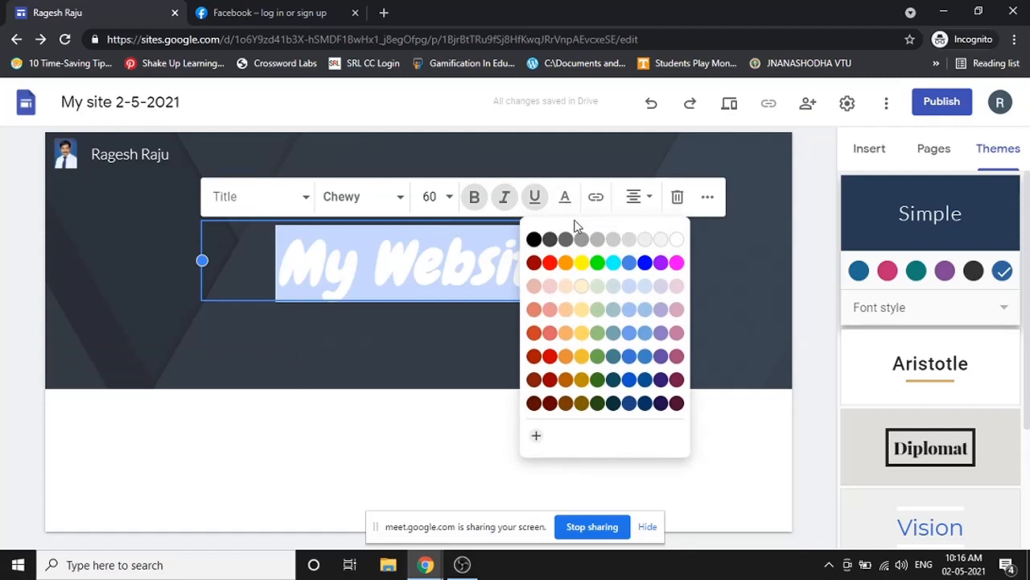
click(646, 263)
click(619, 326)
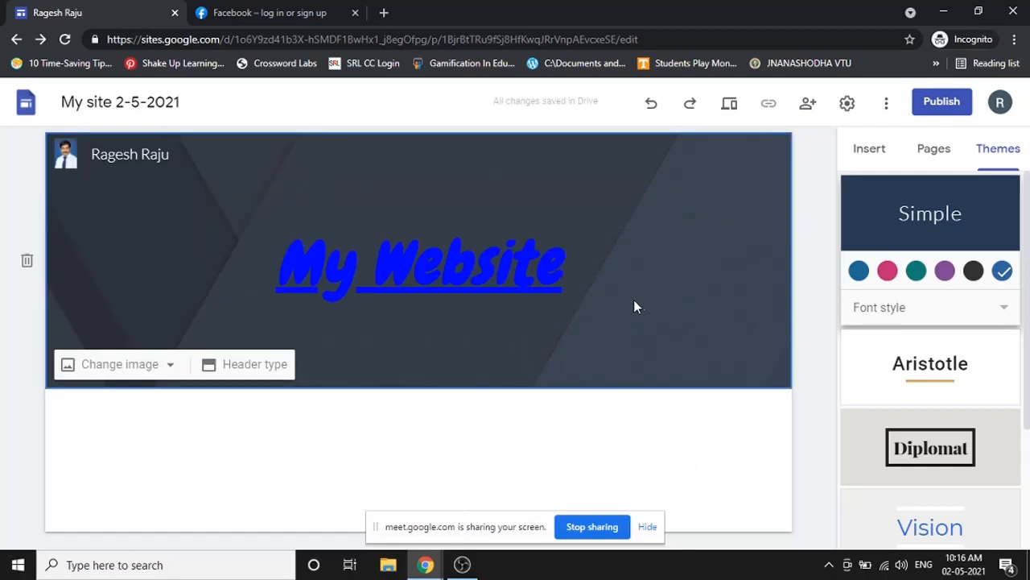
click(477, 262)
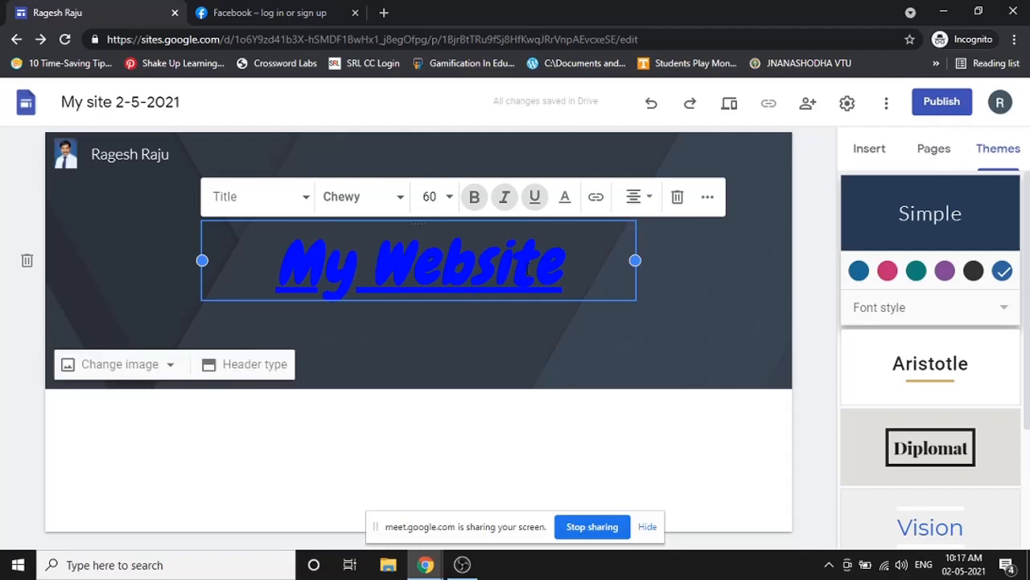
click(648, 198)
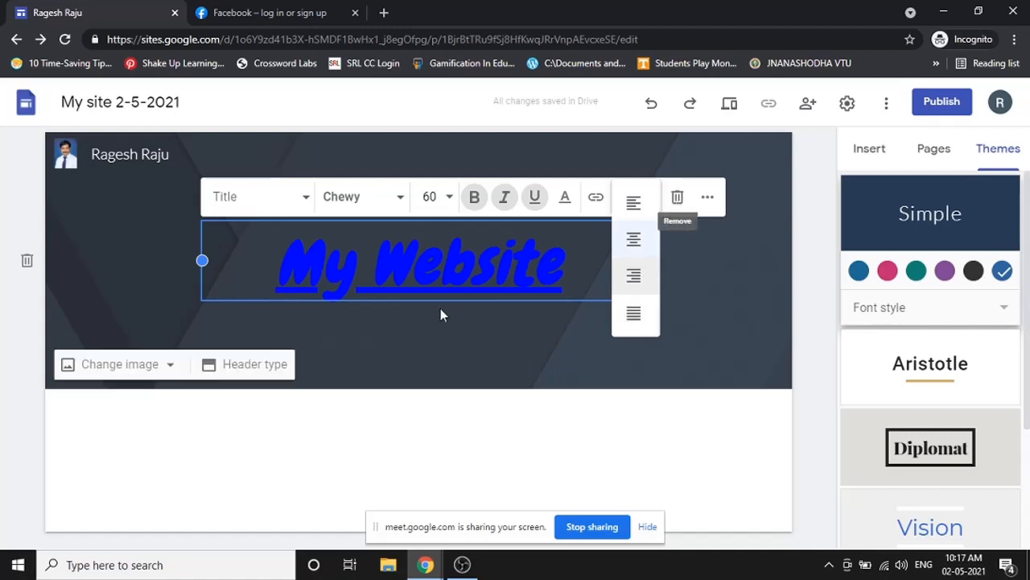
click(473, 321)
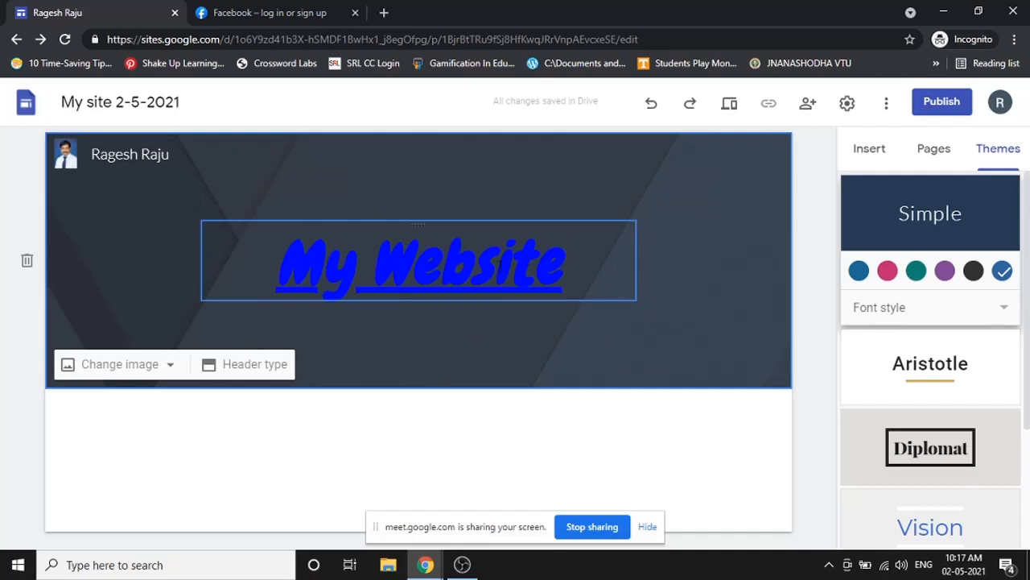
click(729, 106)
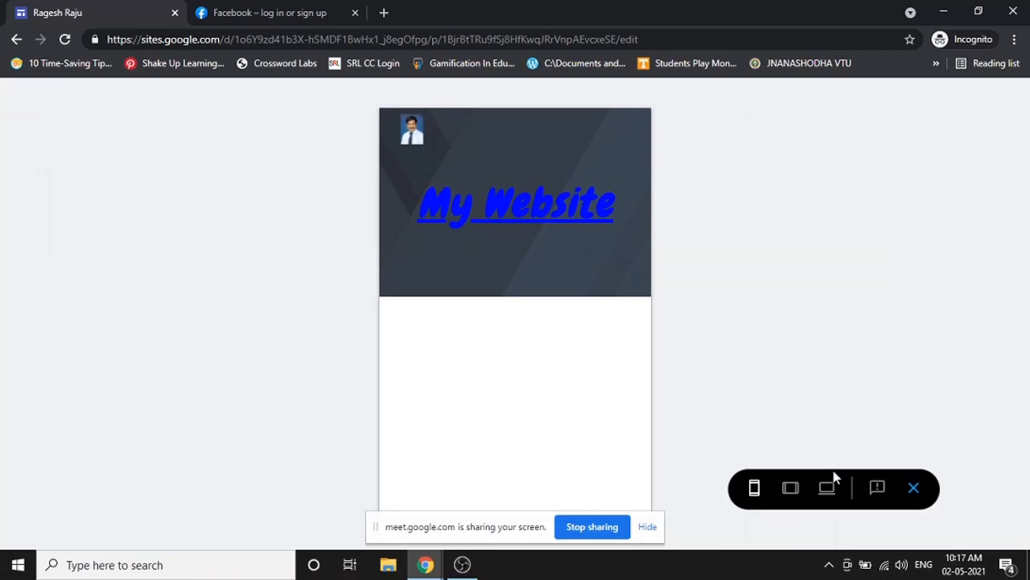
click(790, 491)
click(827, 490)
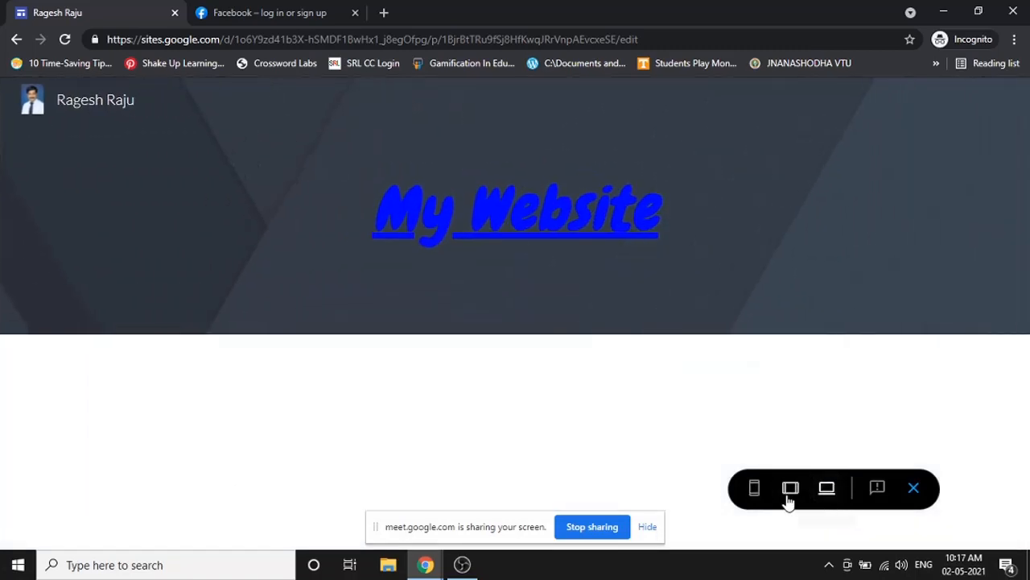
click(755, 493)
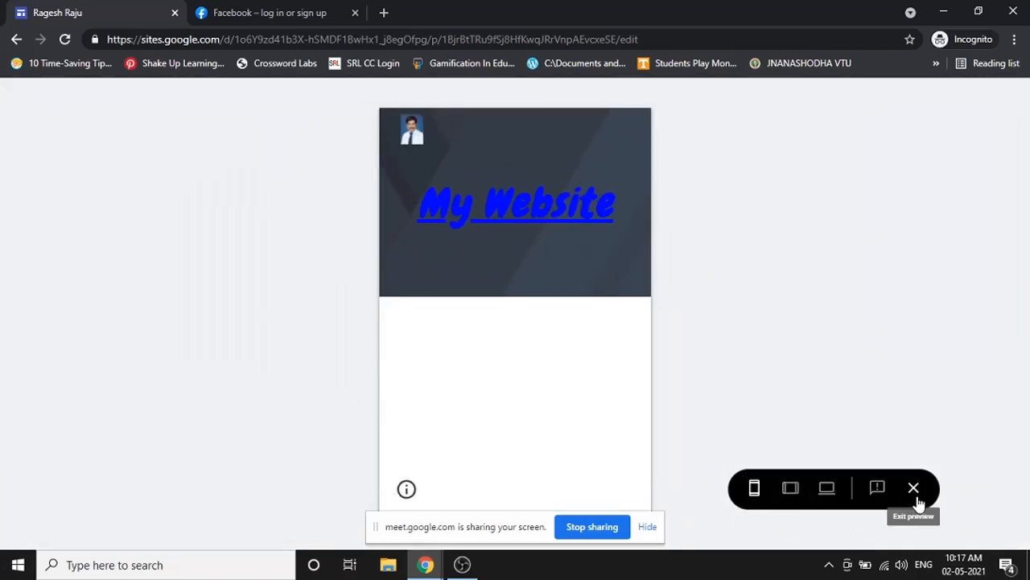
click(917, 496)
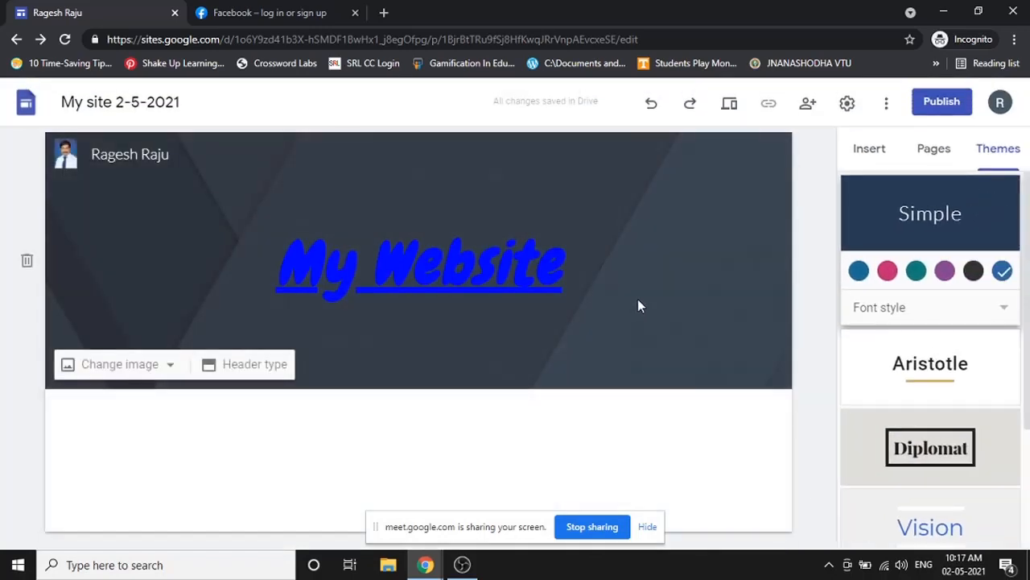
- Switch the header to Title only and preview it at tablet, large-screen and phone widths
click(253, 363)
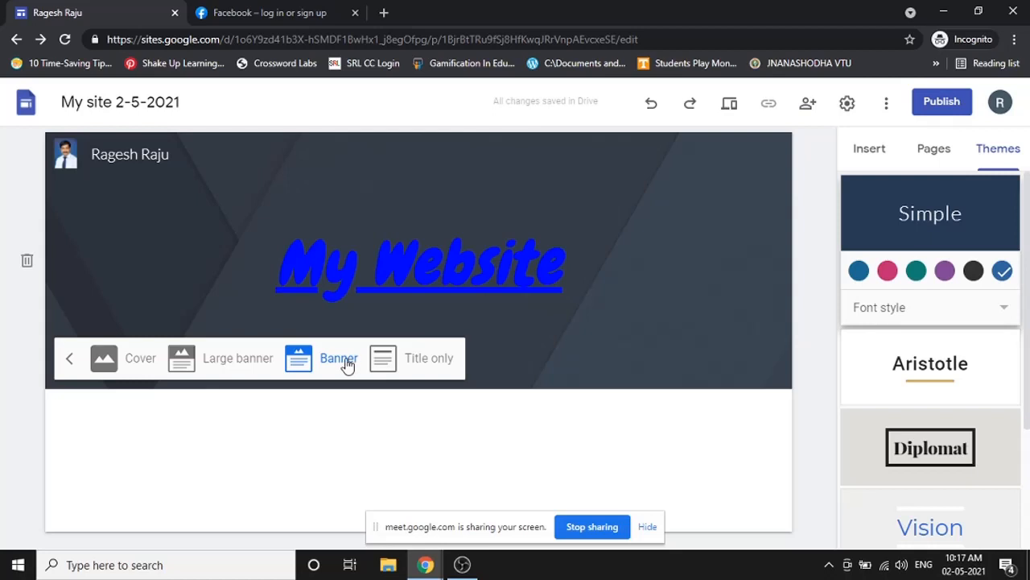
click(409, 363)
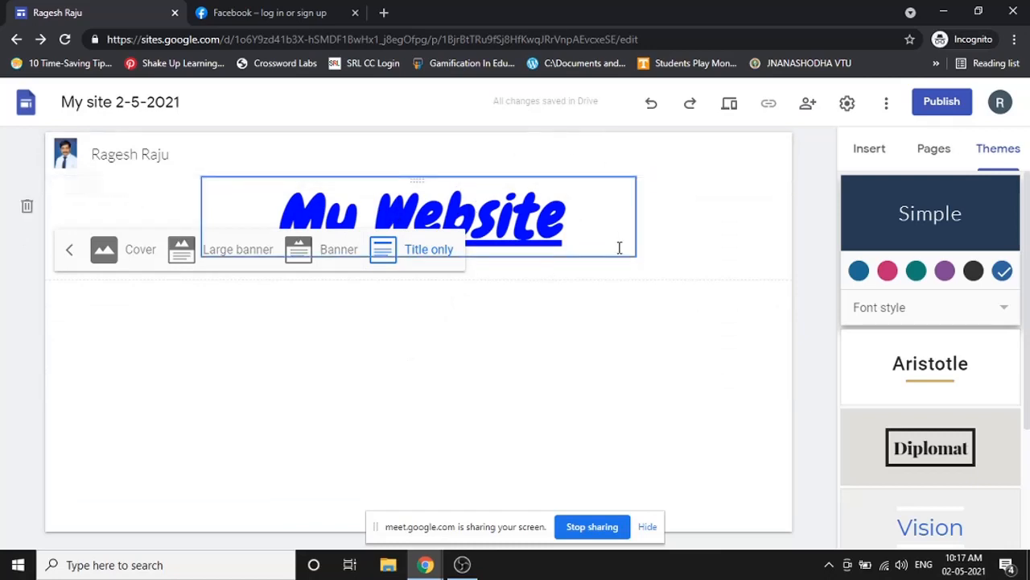
click(739, 105)
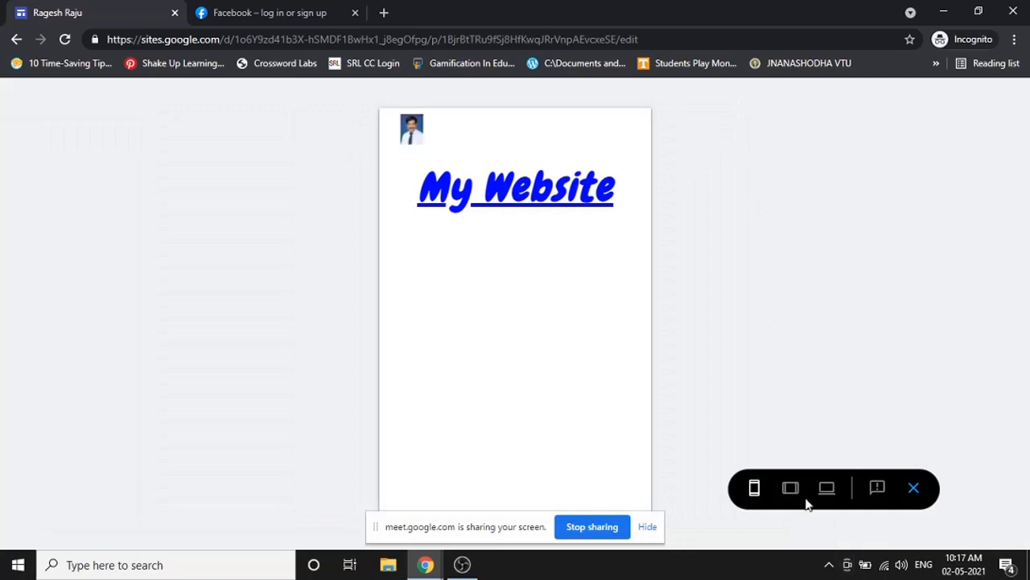
click(791, 487)
click(825, 490)
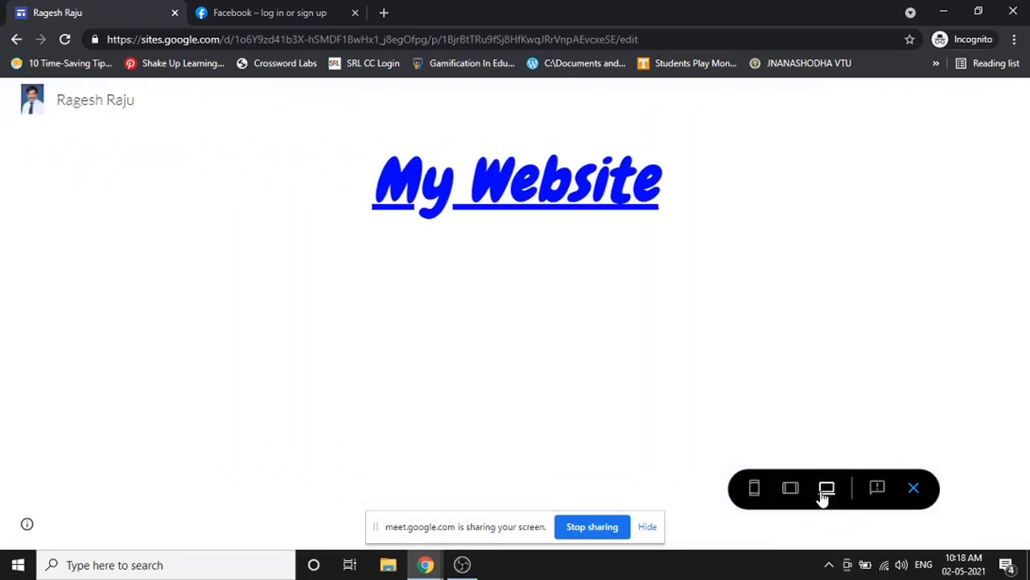
click(791, 489)
click(754, 490)
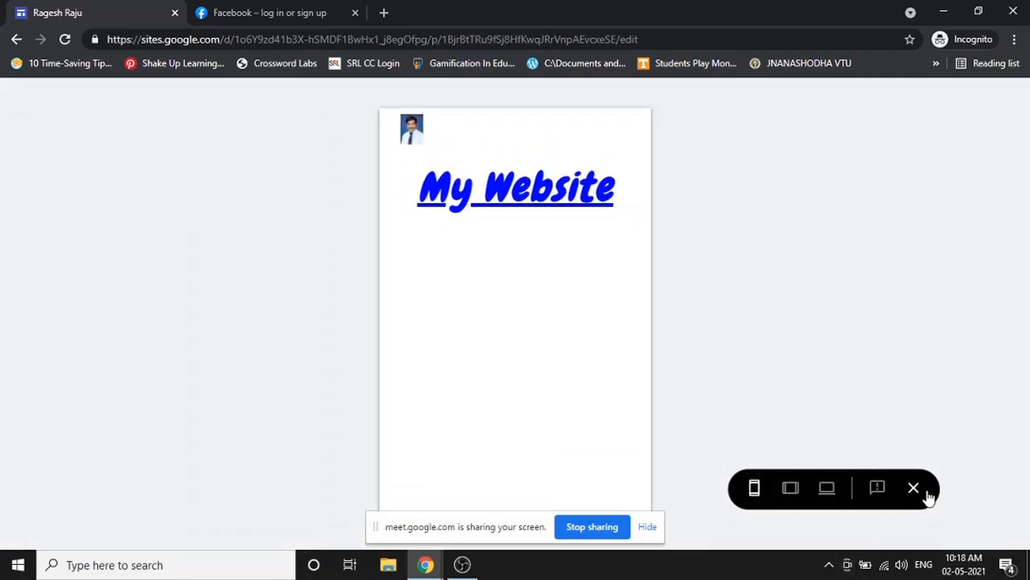
click(926, 493)
- Switch the header to Large banner and preview it at tablet, large-screen and phone widths
click(926, 493)
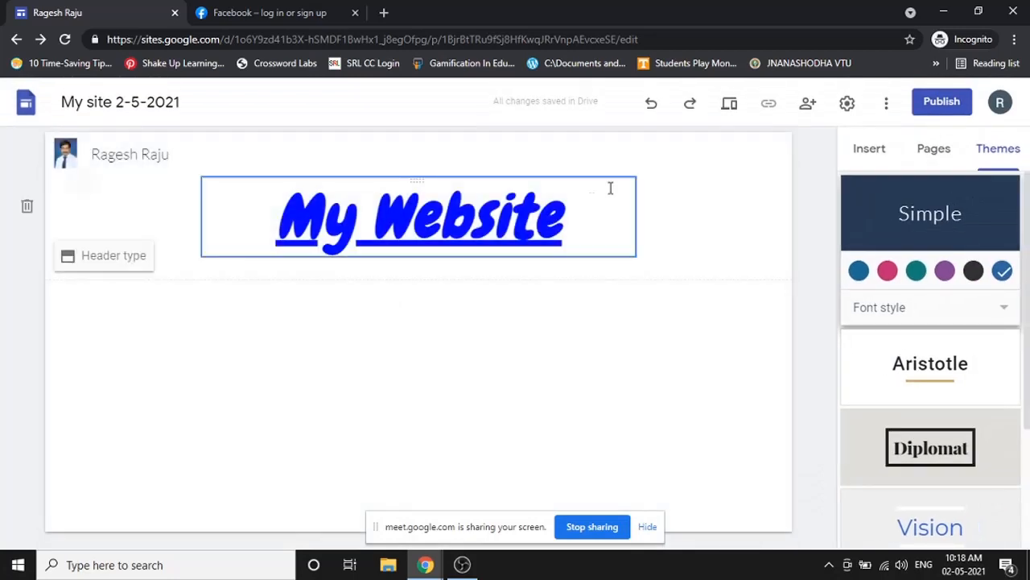
click(330, 236)
click(117, 258)
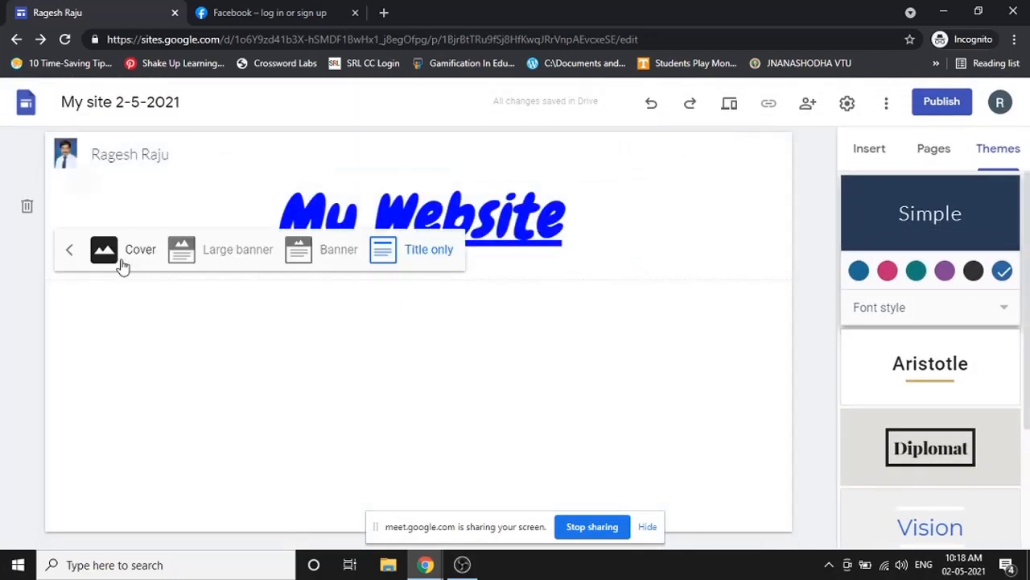
click(315, 251)
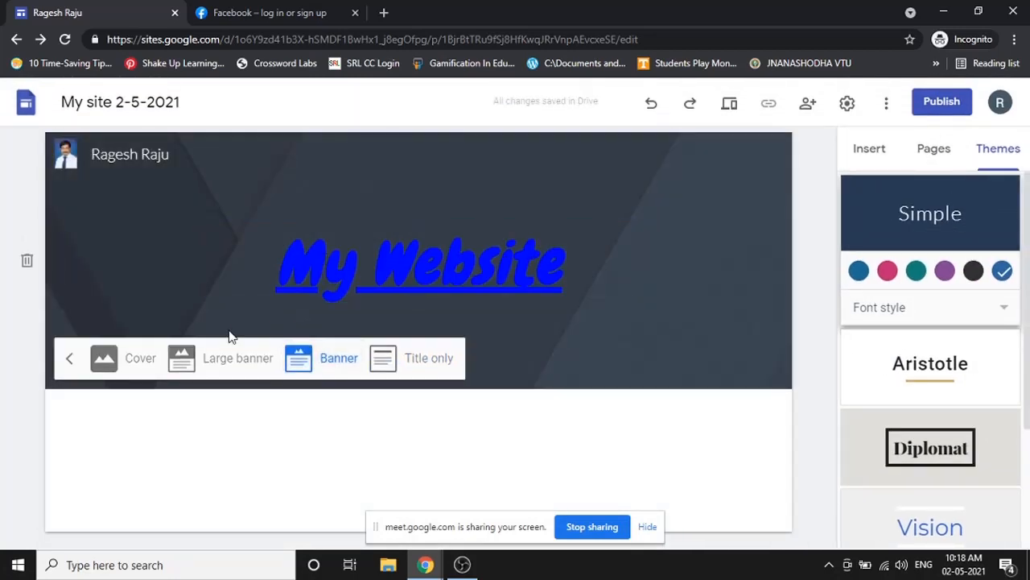
click(230, 359)
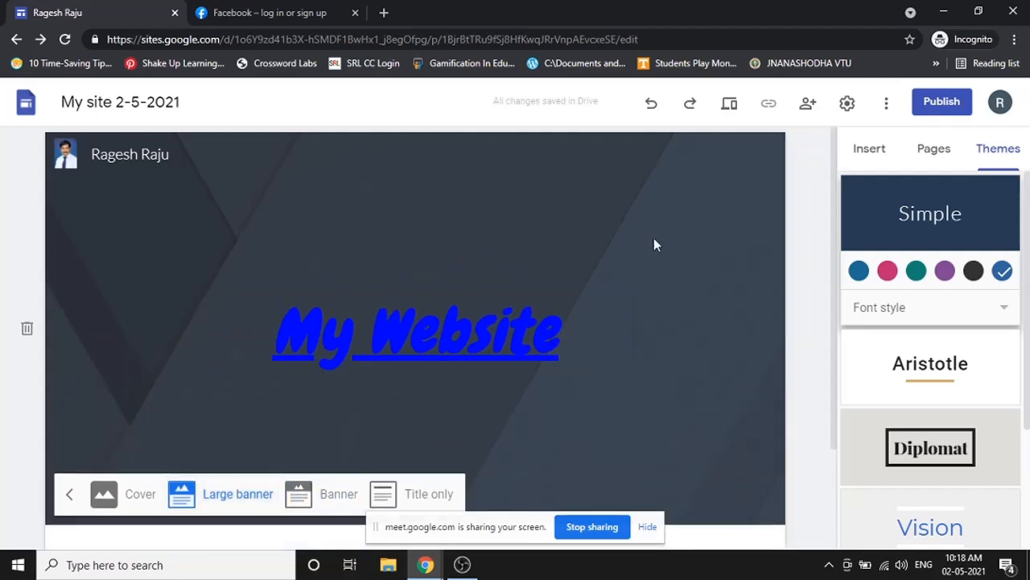
click(731, 103)
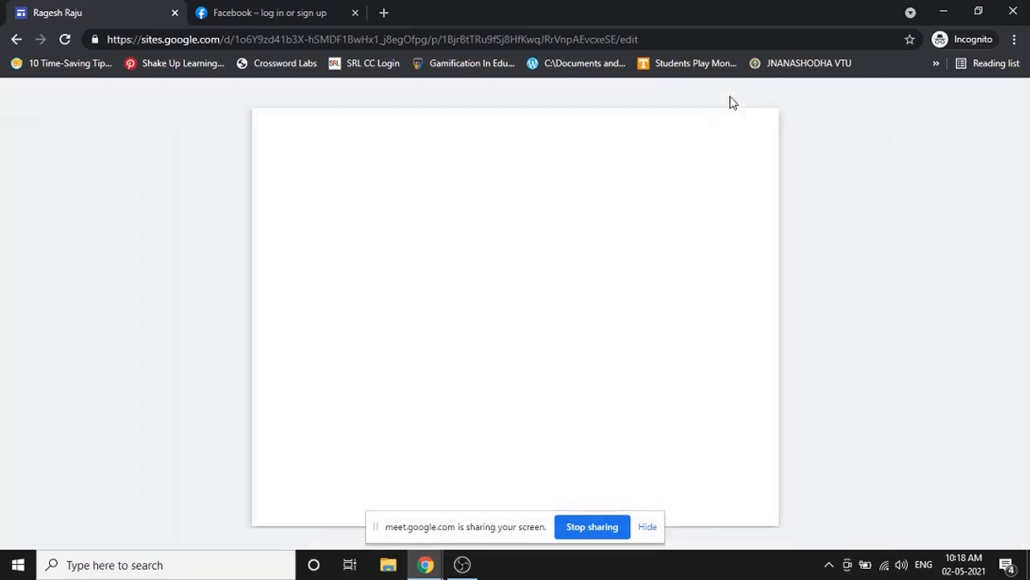
click(787, 495)
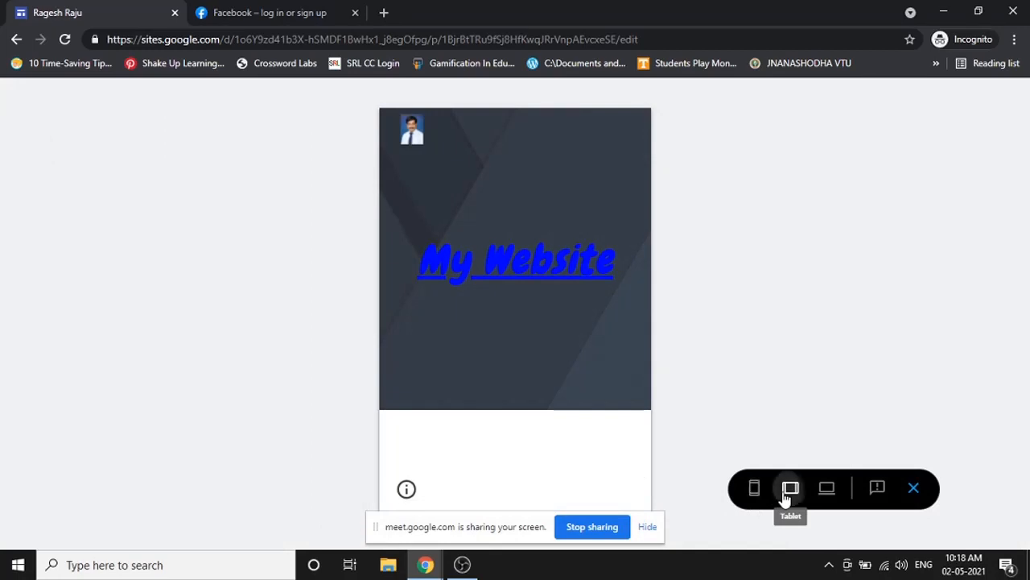
click(832, 493)
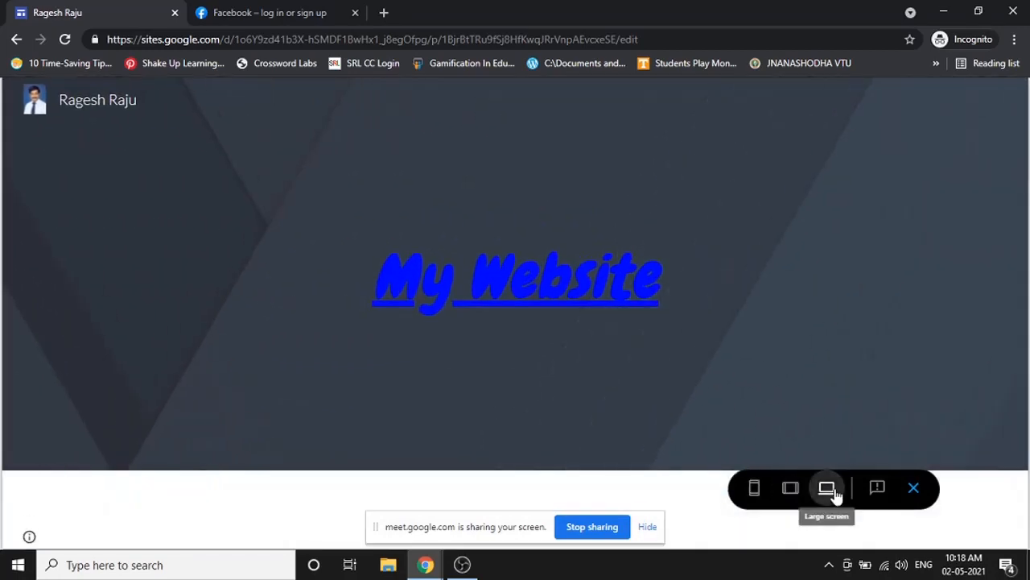
click(754, 489)
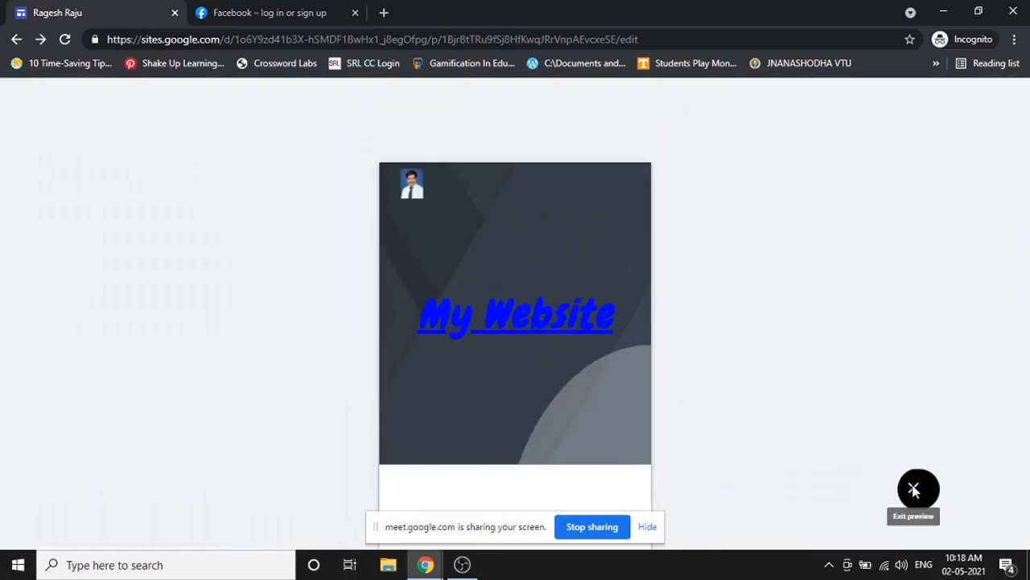
click(914, 488)
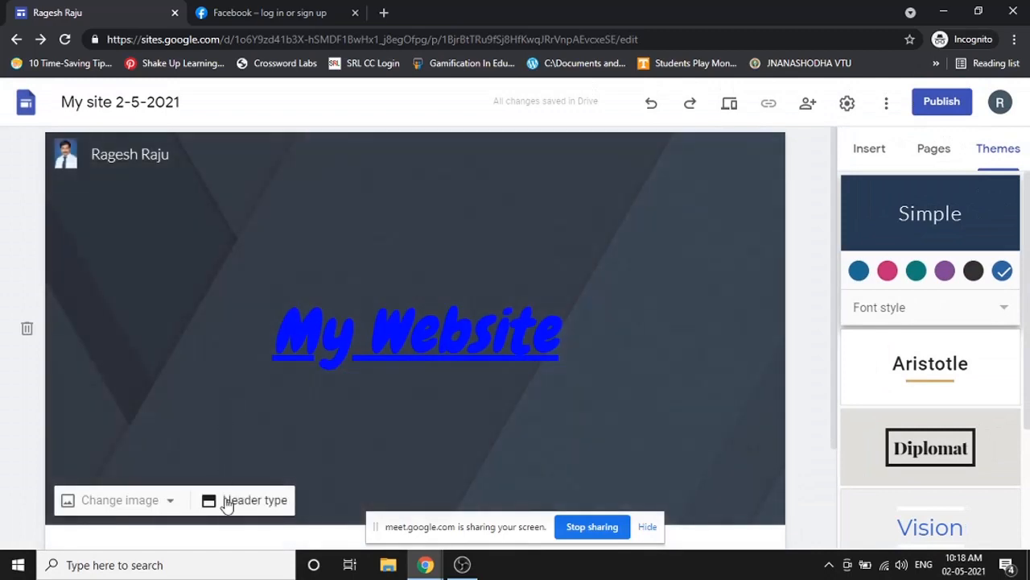
- Set the header to the Cover layout and preview it at tablet and large-screen widths
click(228, 501)
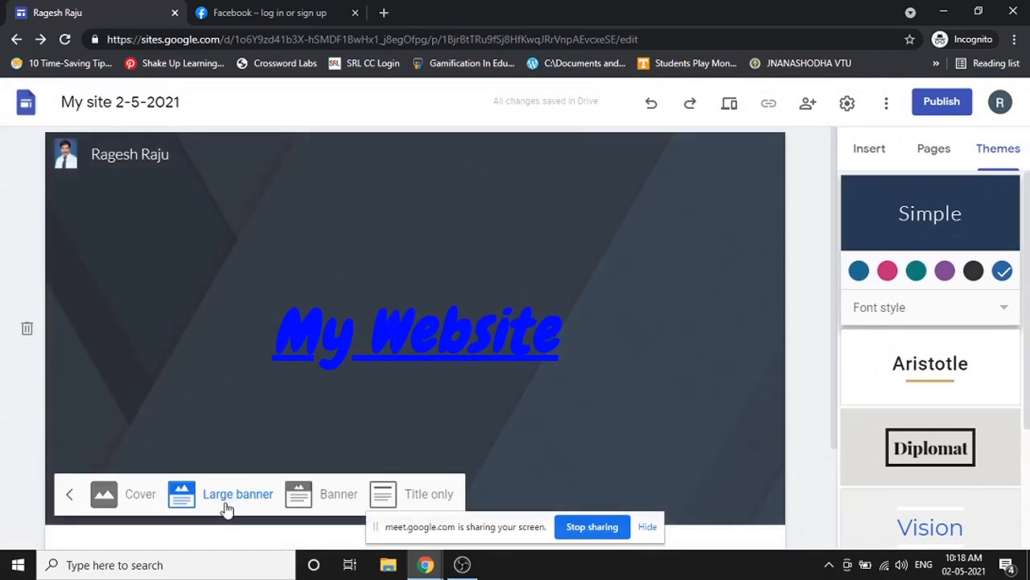
click(129, 495)
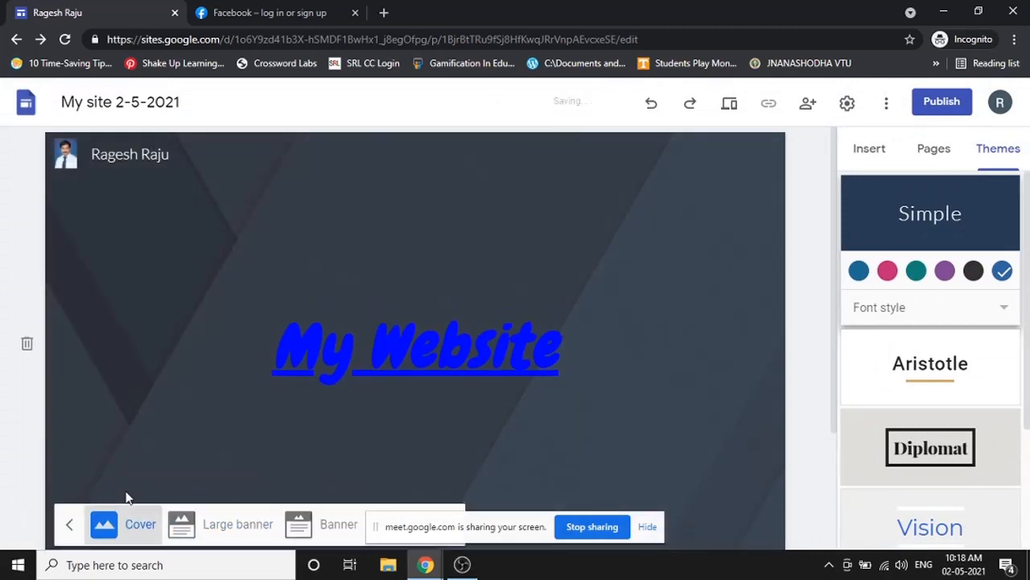
click(729, 105)
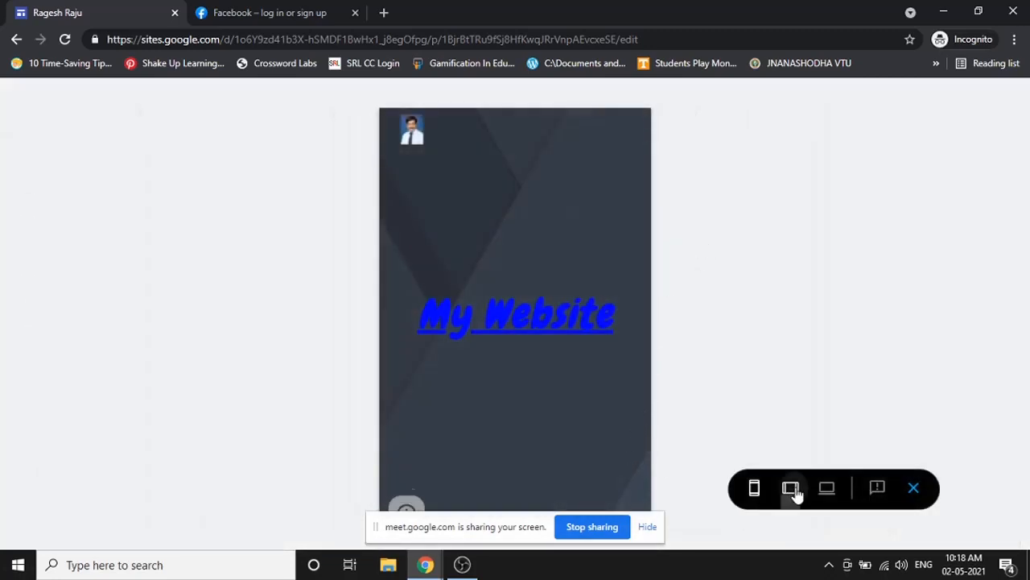
click(791, 487)
click(827, 487)
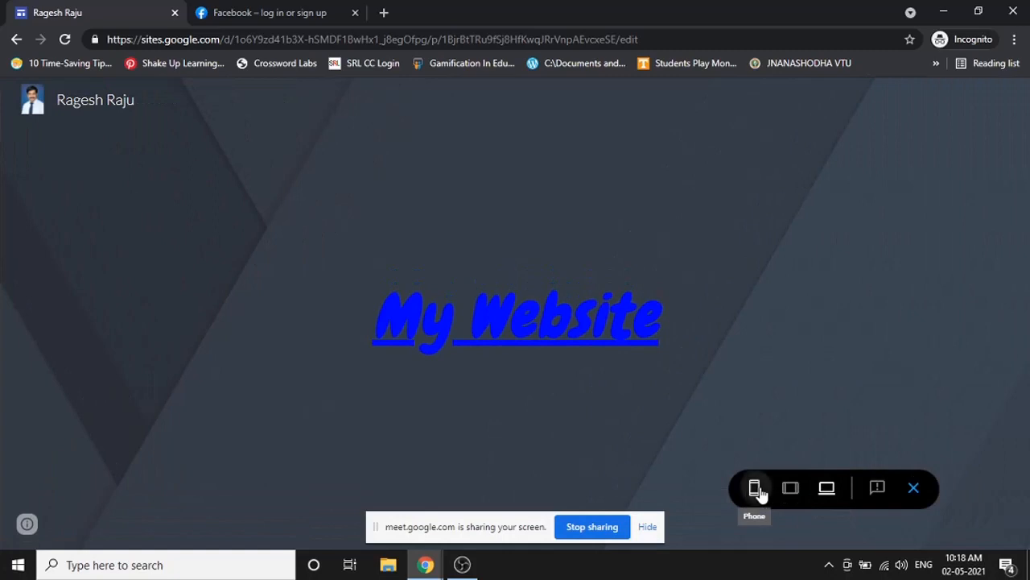
click(757, 488)
click(914, 487)
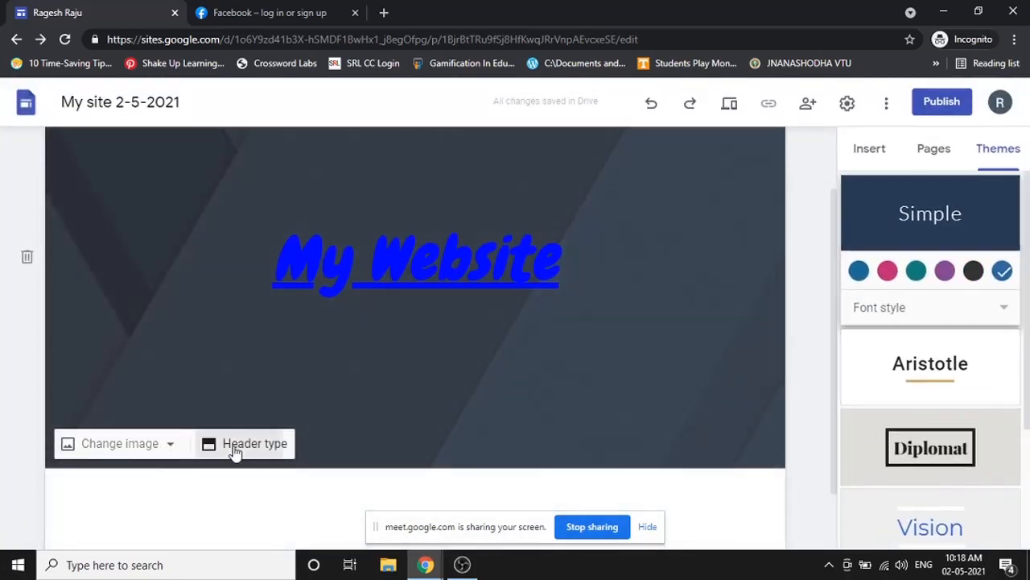
- Try the Large banner, Banner and Title only header layouts, settling on Banner
click(236, 442)
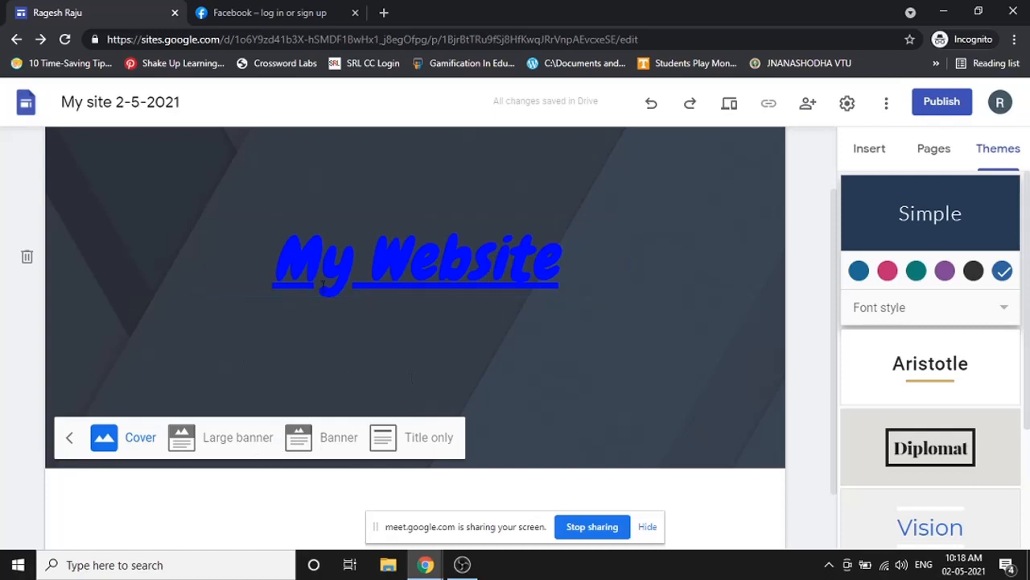
click(255, 447)
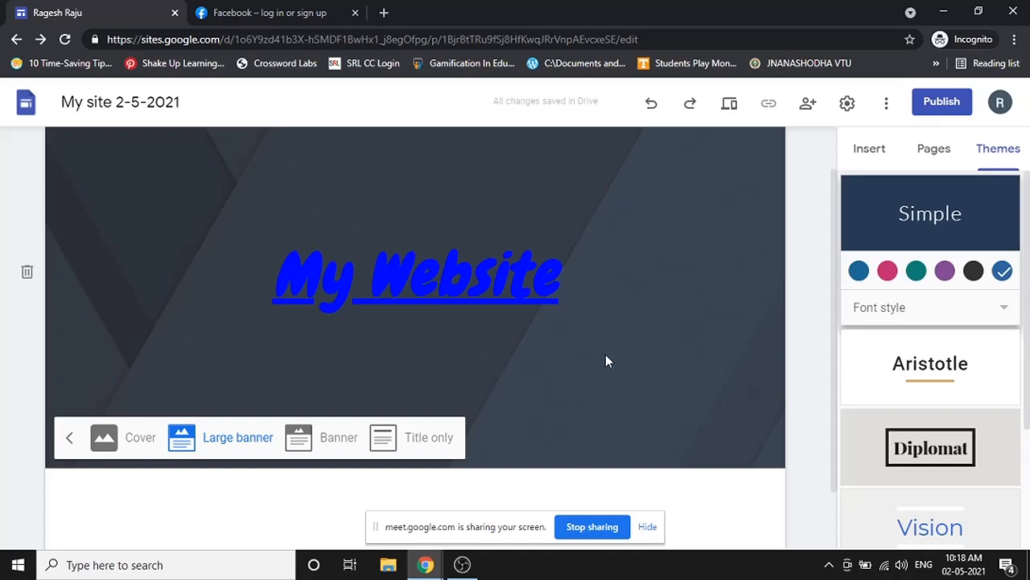
click(337, 443)
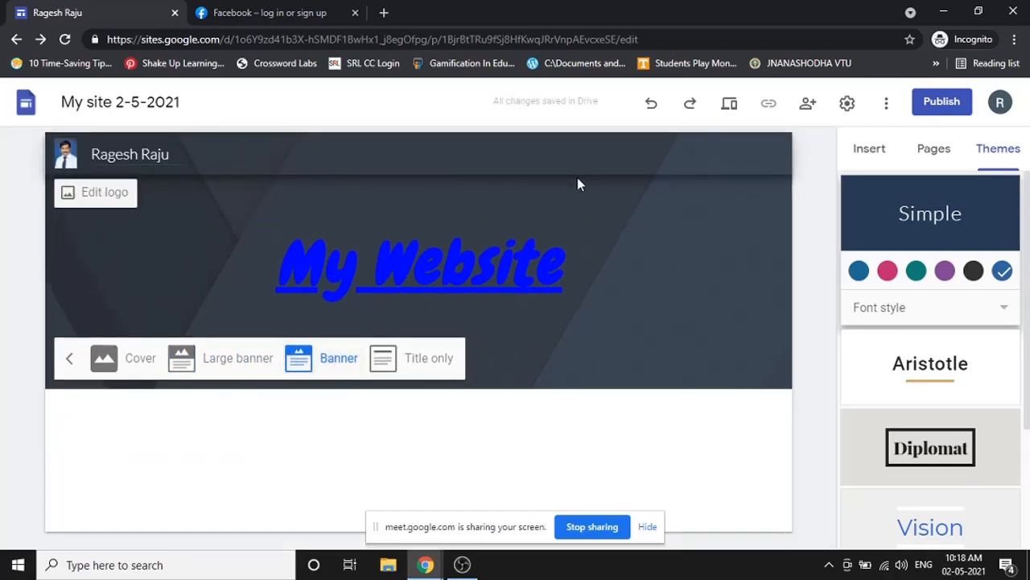
click(428, 374)
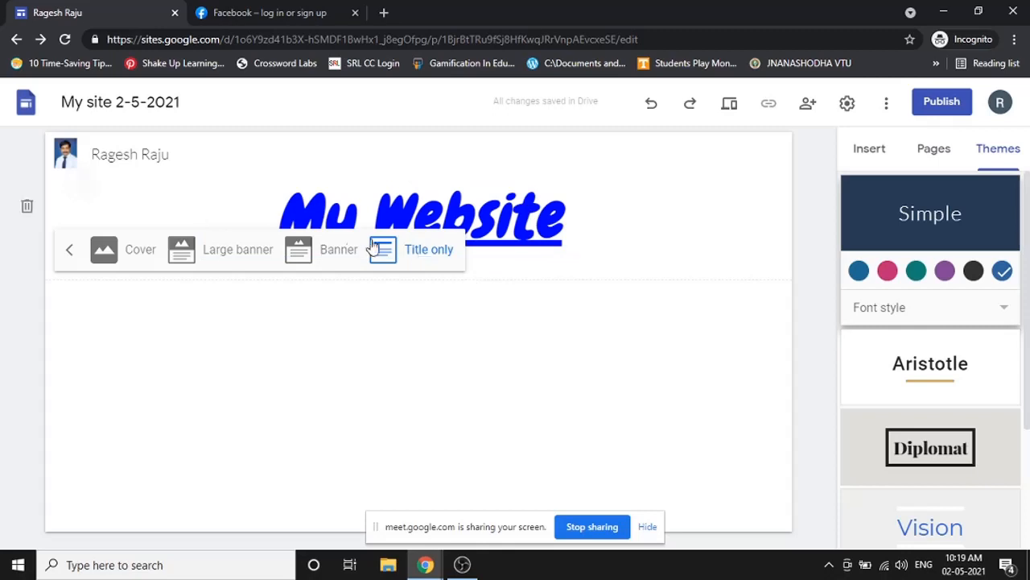
click(65, 254)
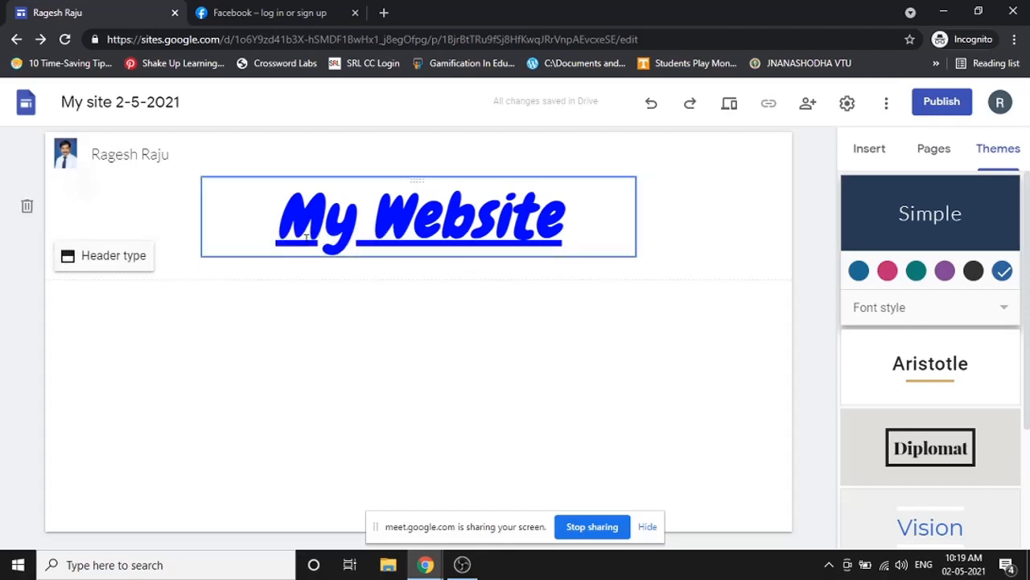
click(131, 256)
click(326, 250)
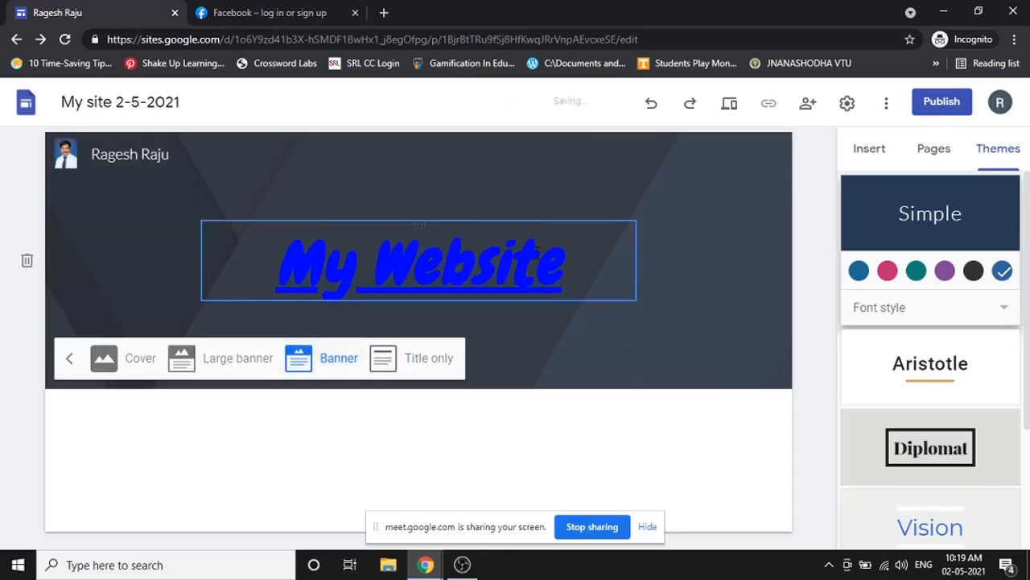
- Start and cancel a computer upload for the header image, then choose Select image instead
click(194, 264)
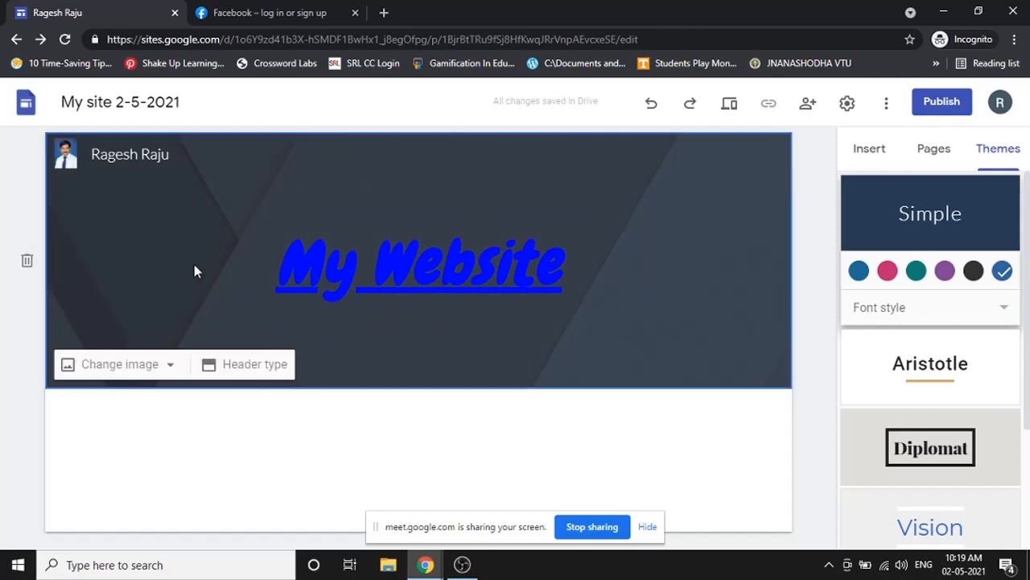
click(141, 368)
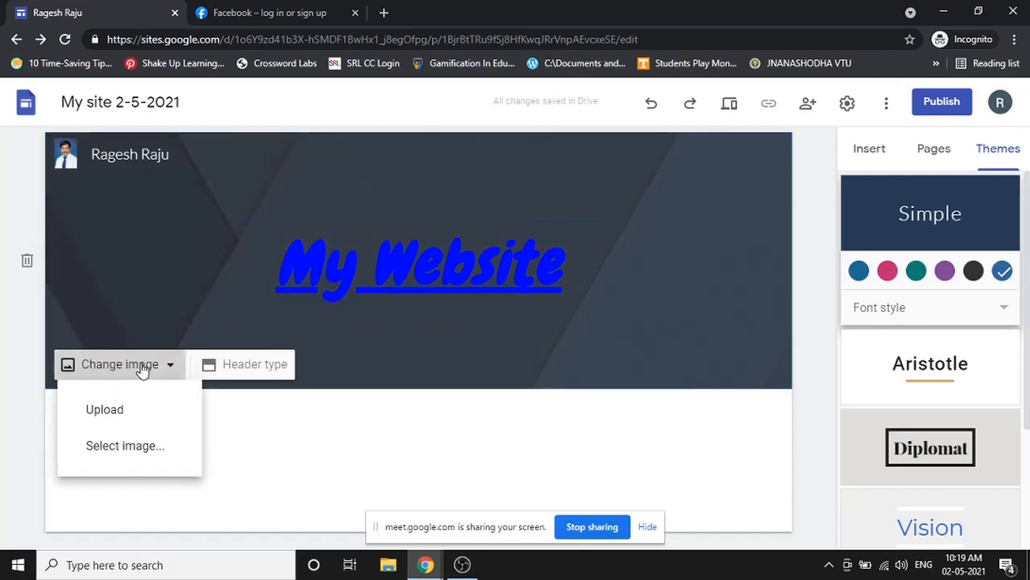
click(135, 419)
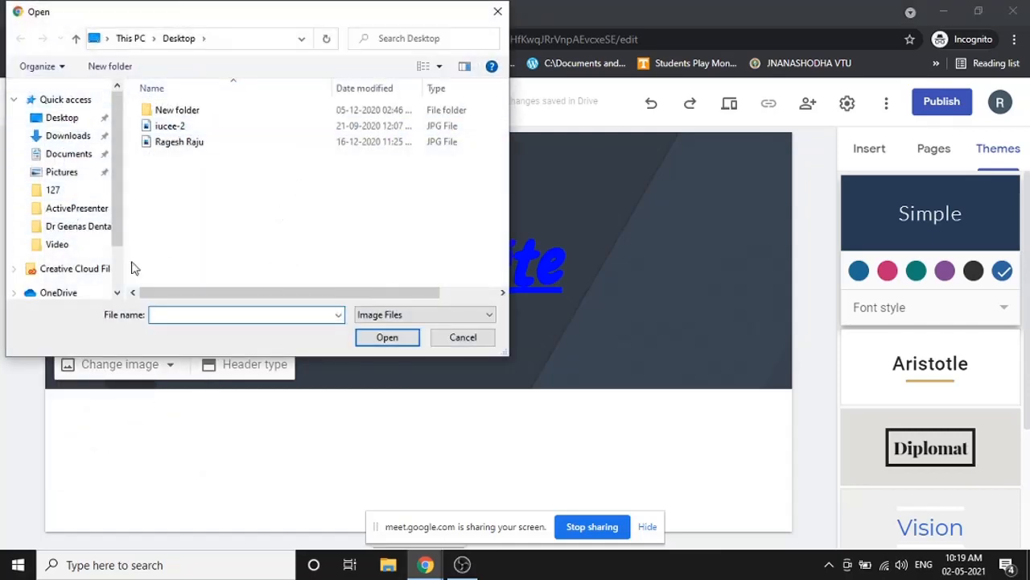
click(471, 338)
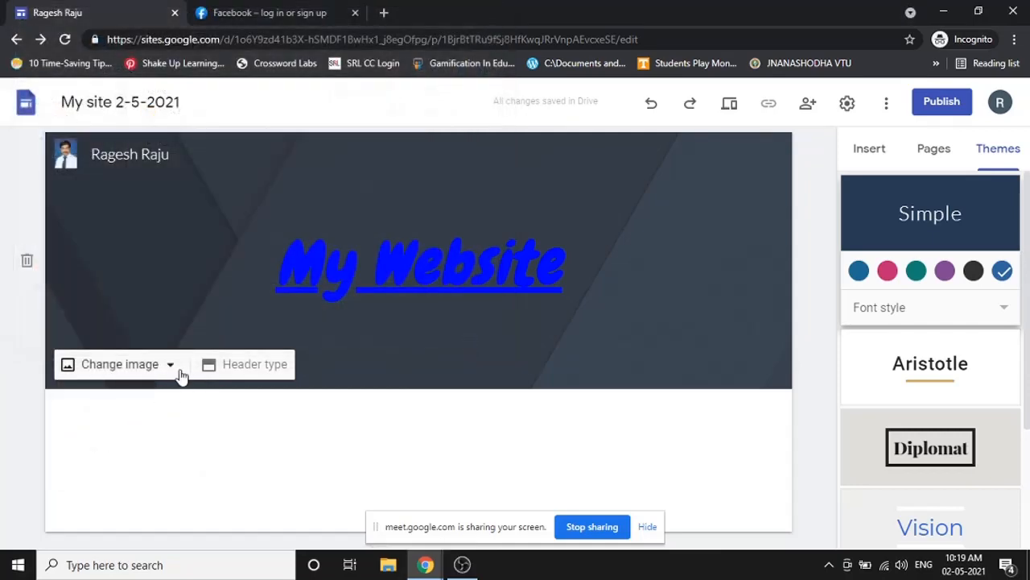
click(171, 366)
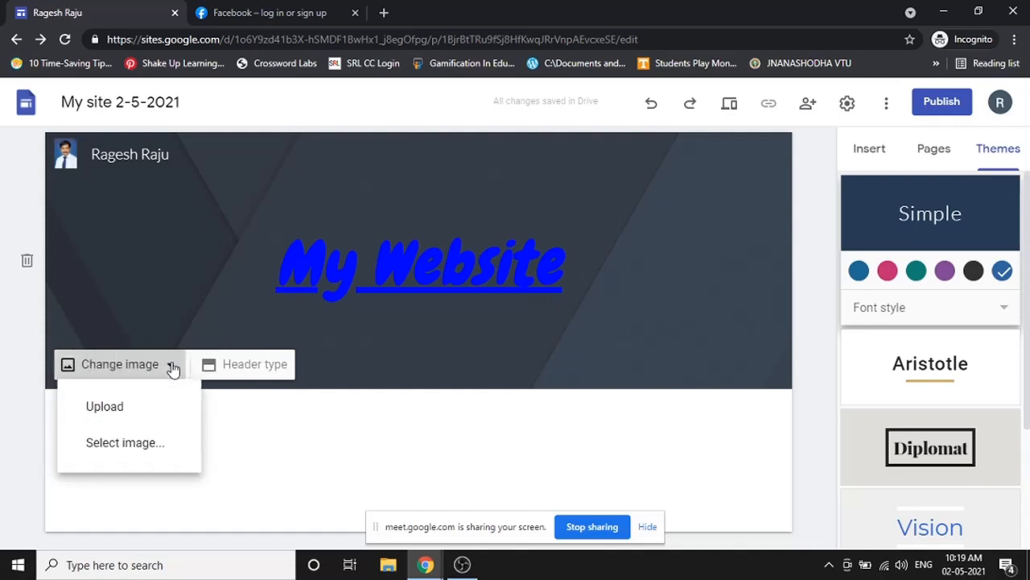
click(141, 453)
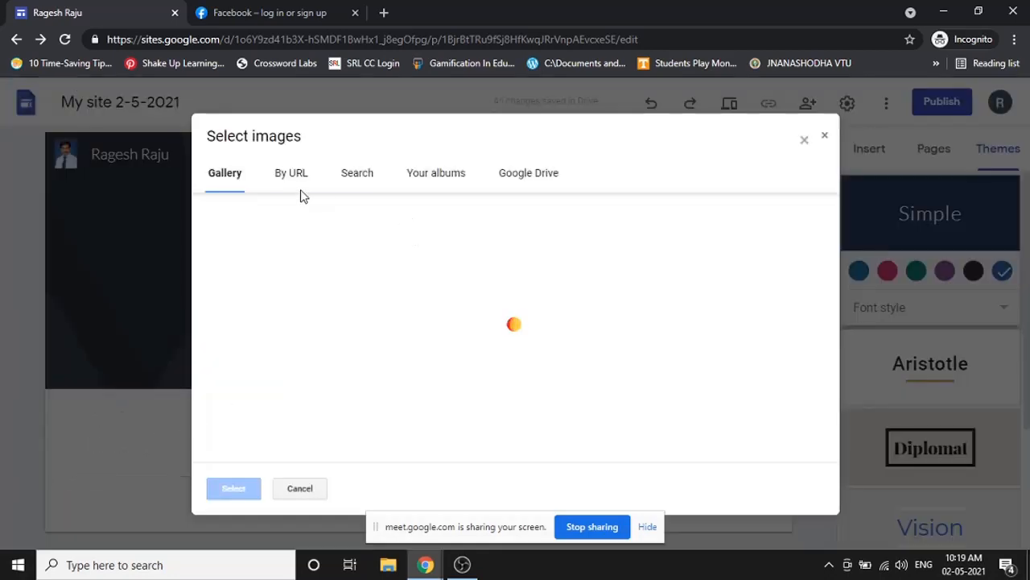
- Browse the image gallery and try the By URL option for the header image
scroll(413, 255, down, 2)
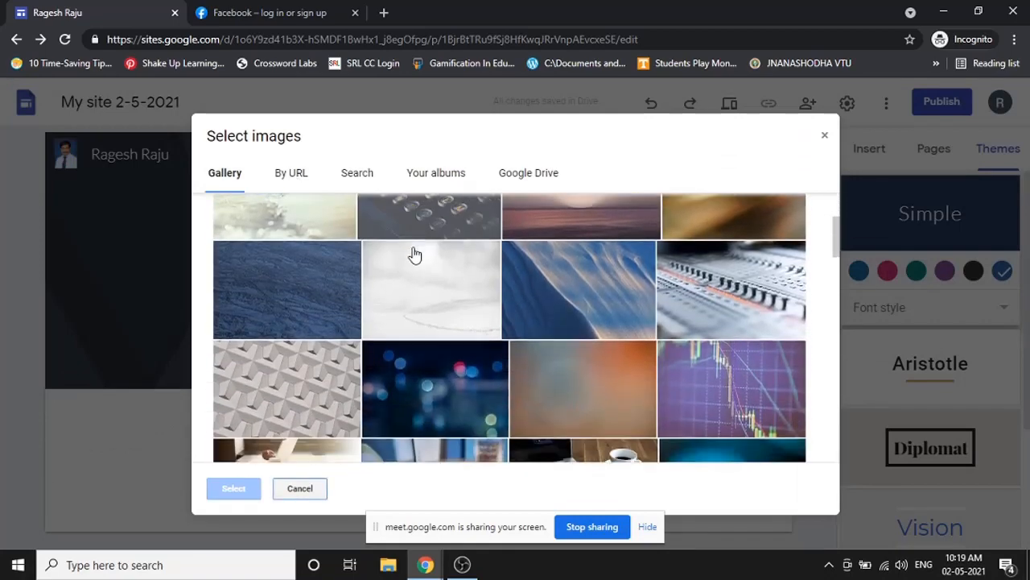
scroll(413, 254, down, 5)
scroll(430, 269, up, 5)
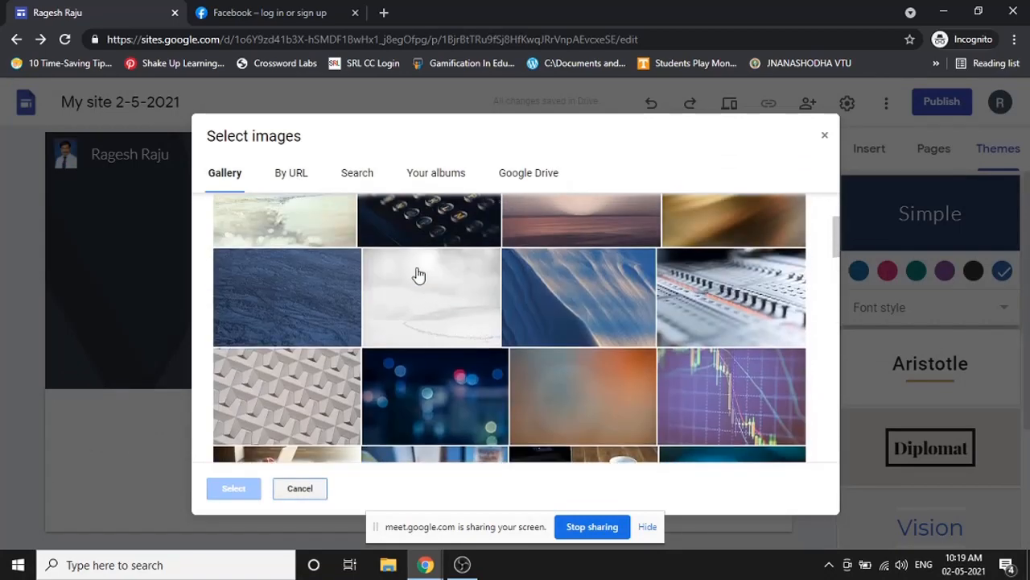
scroll(475, 296, down, 1)
scroll(451, 278, up, 3)
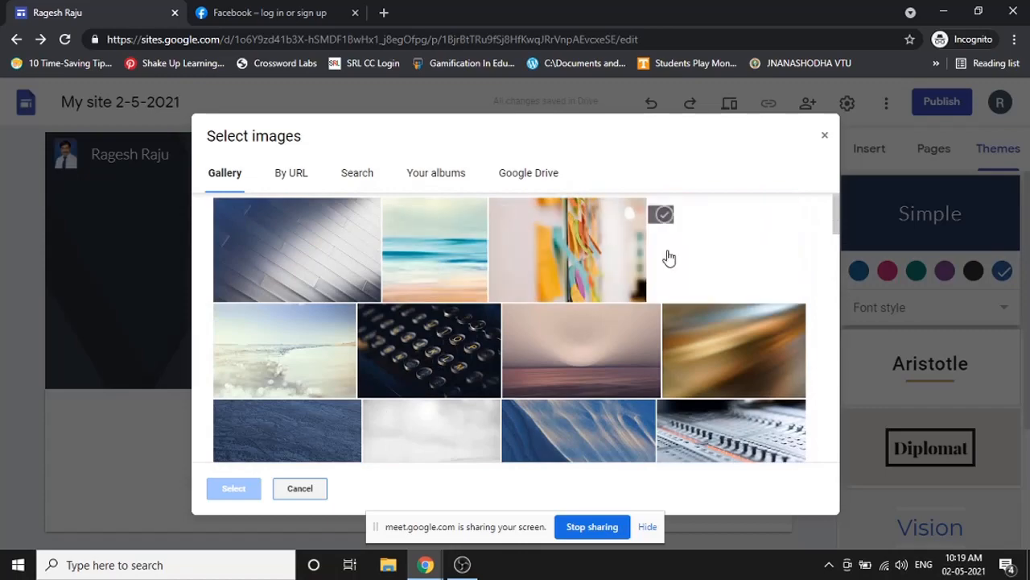
scroll(668, 257, down, 15)
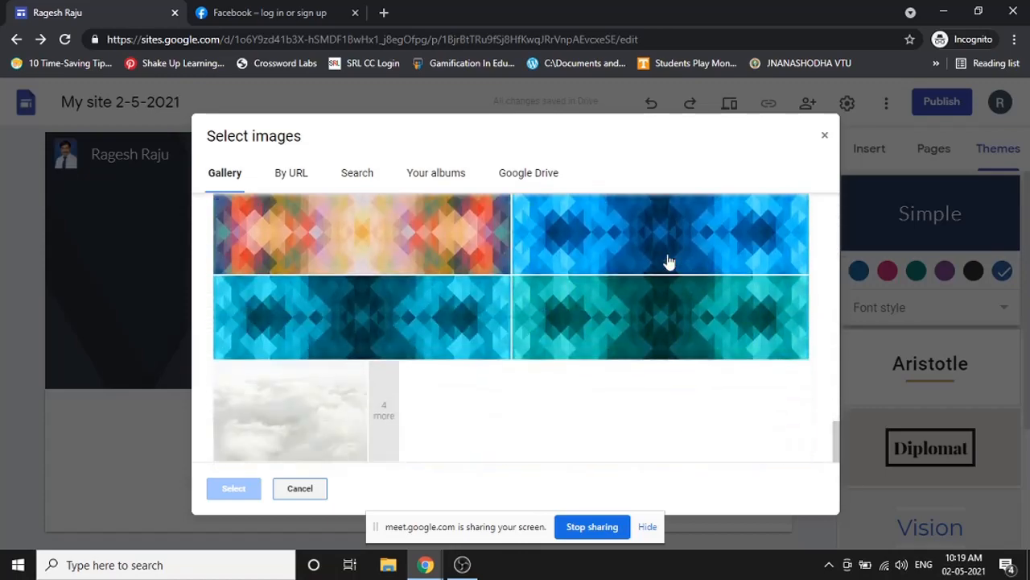
click(292, 177)
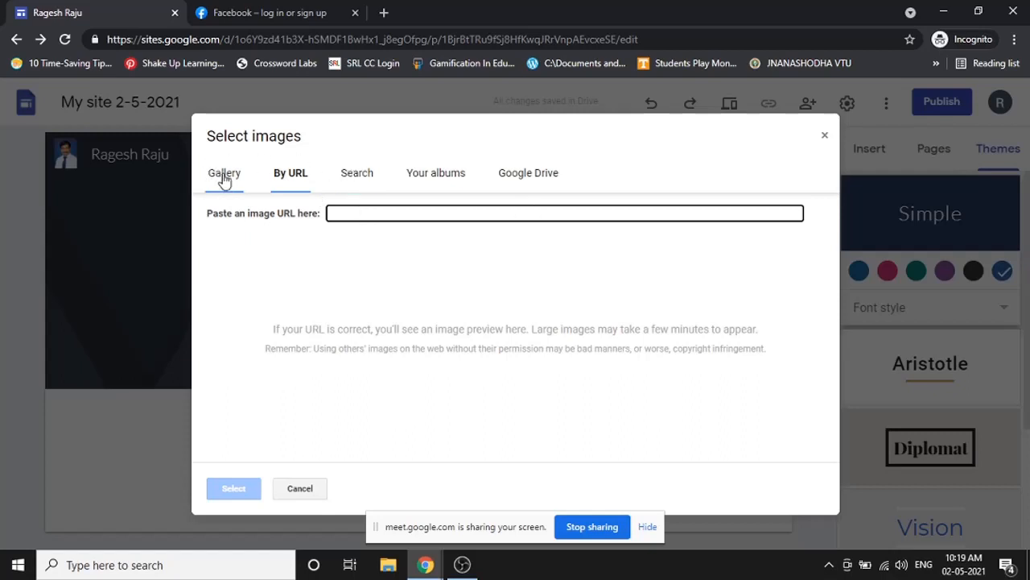
- Search images for 'flower' and set the purple wildflower photo as the header background
click(362, 176)
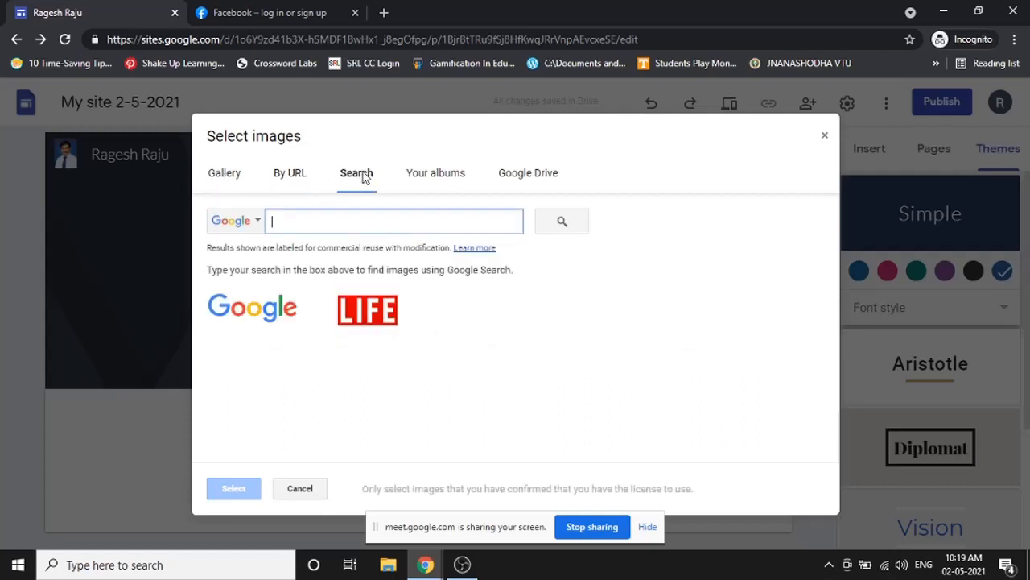
text(flower)
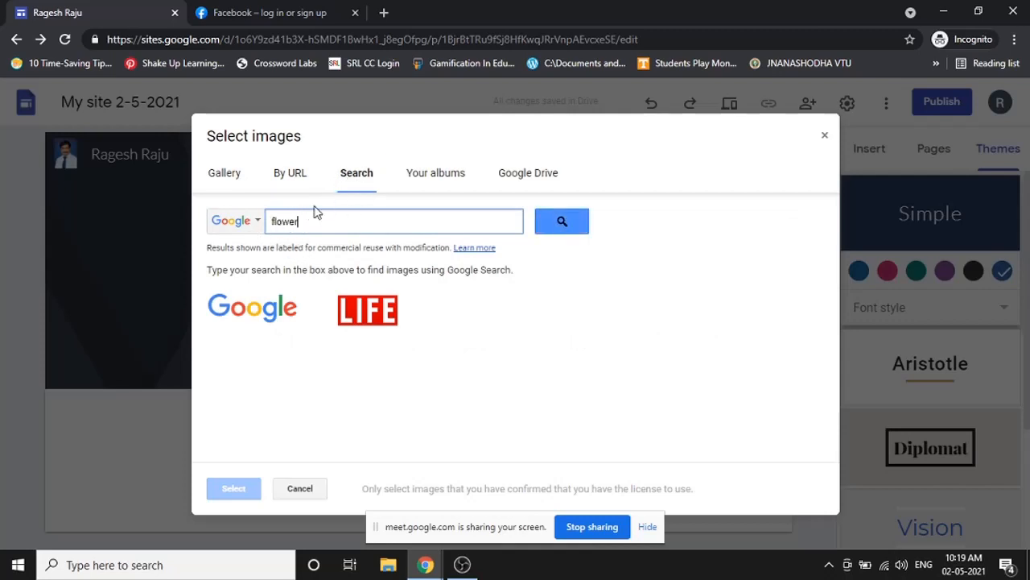
click(568, 225)
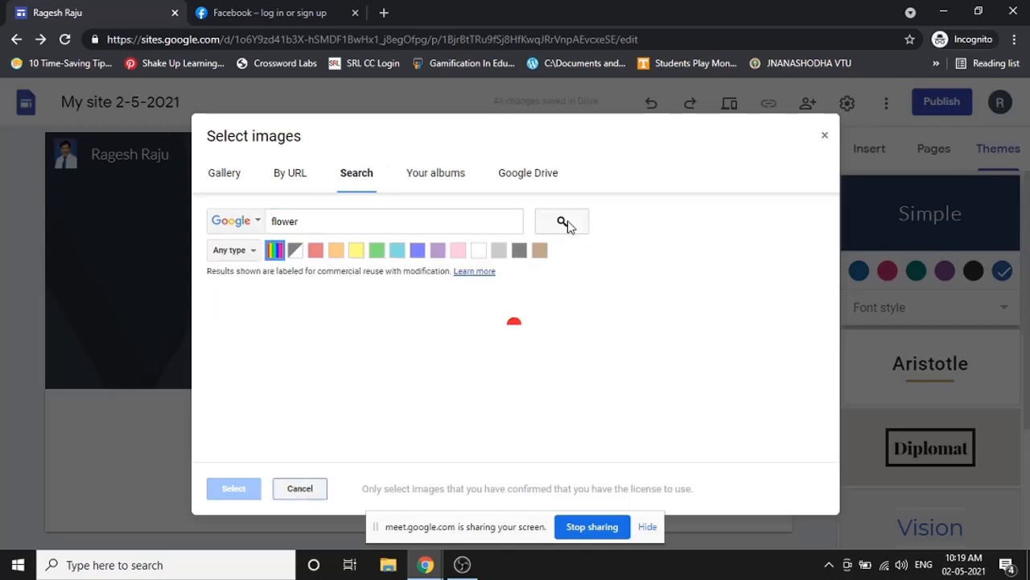
scroll(515, 354, down, 3)
scroll(483, 361, down, 5)
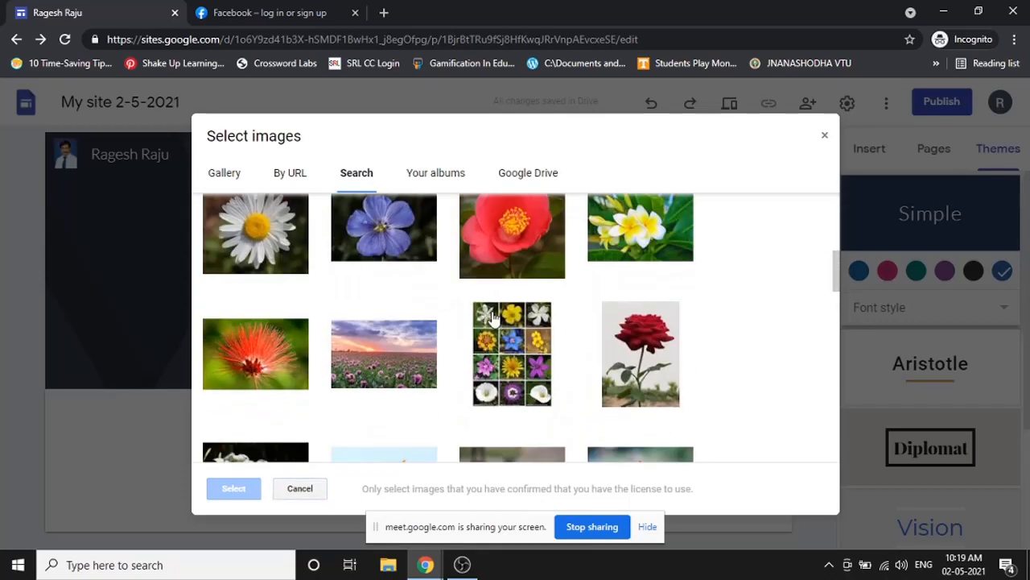
scroll(378, 270, up, 10)
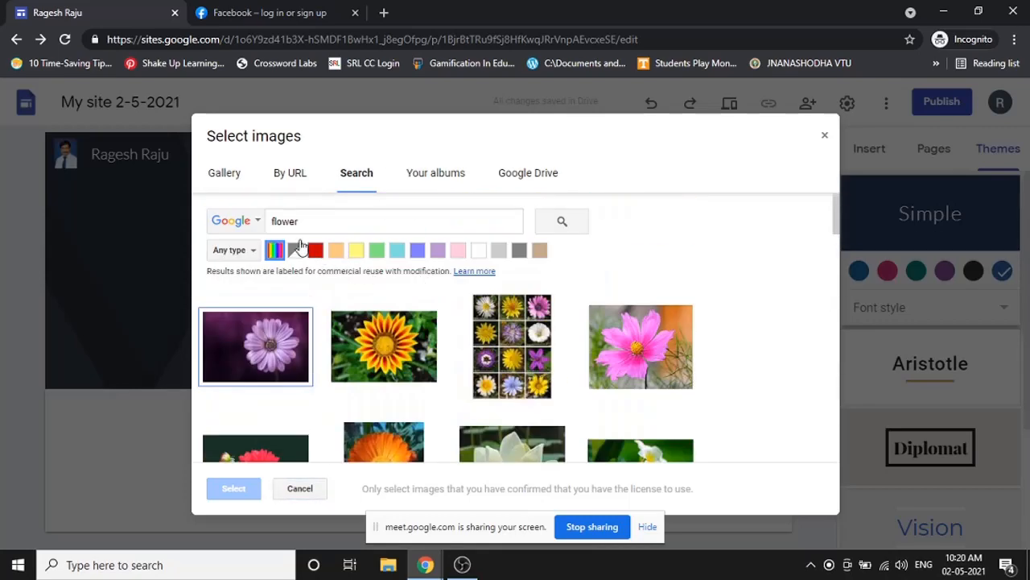
scroll(591, 346, down, 3)
scroll(580, 369, down, 10)
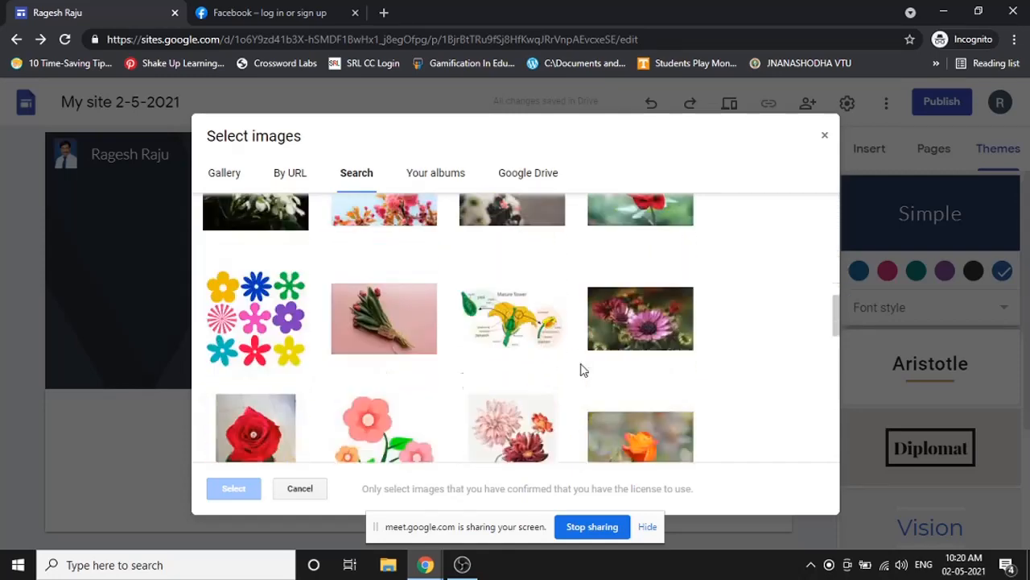
scroll(563, 357, up, 3)
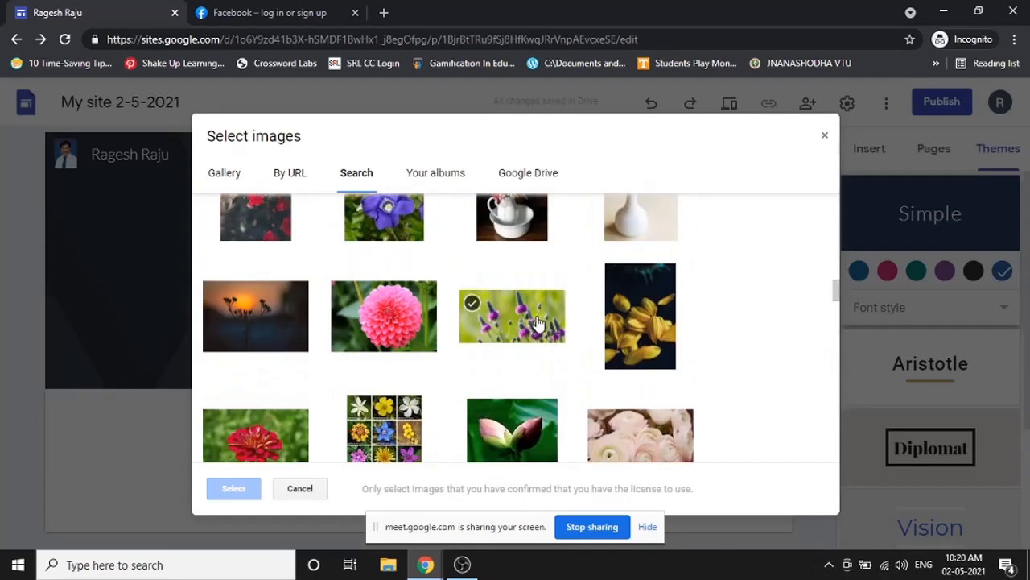
click(530, 332)
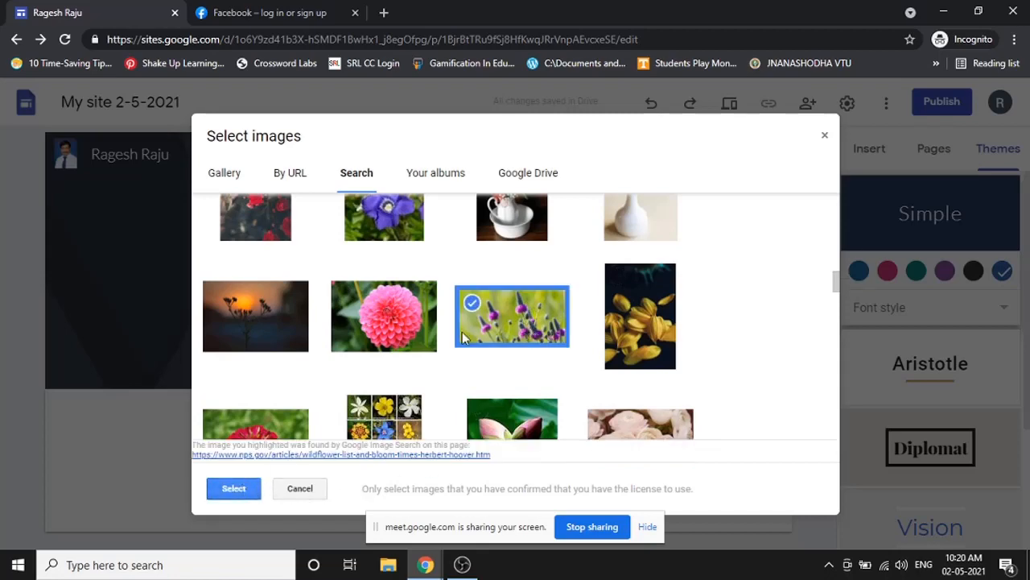
click(234, 488)
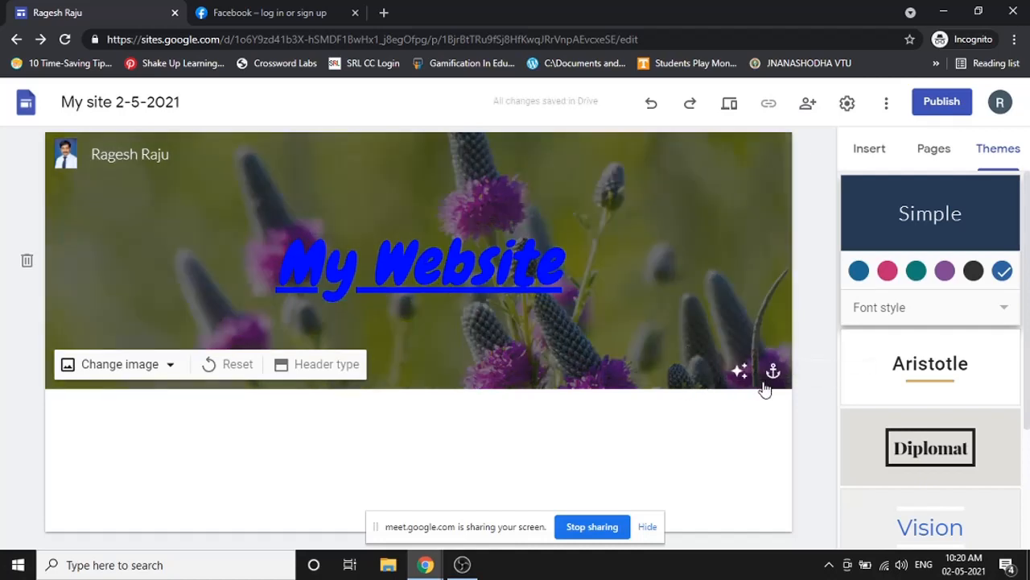
- Colour the My Website title white, then bring up the header's Change image choices
click(413, 264)
triple_click(412, 262)
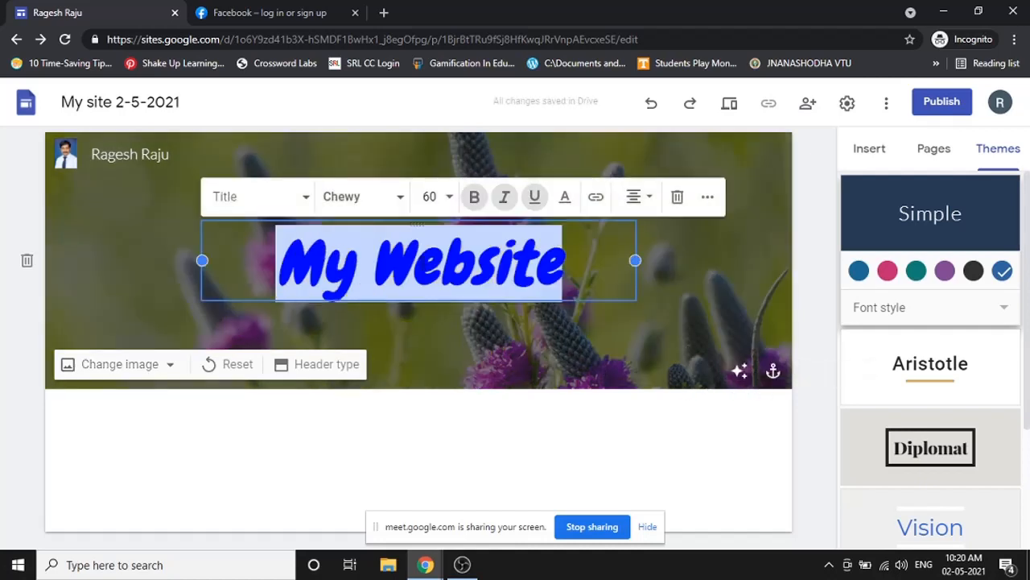
click(564, 198)
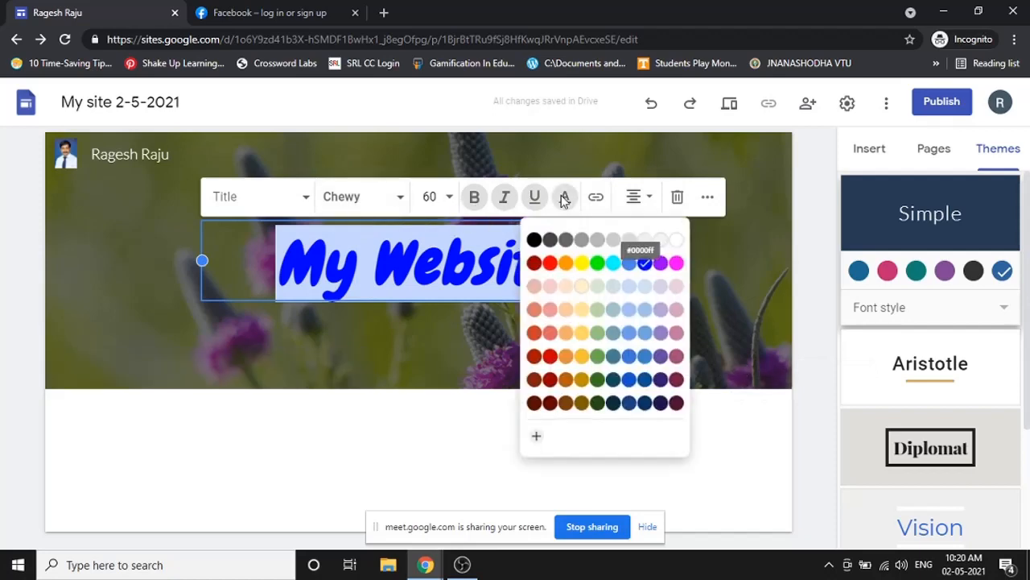
click(677, 239)
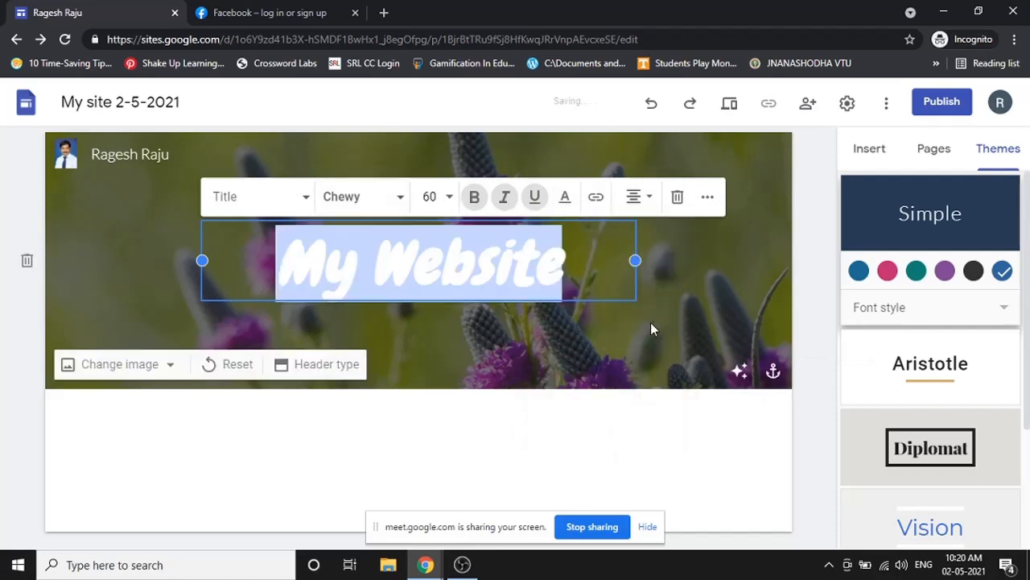
click(622, 350)
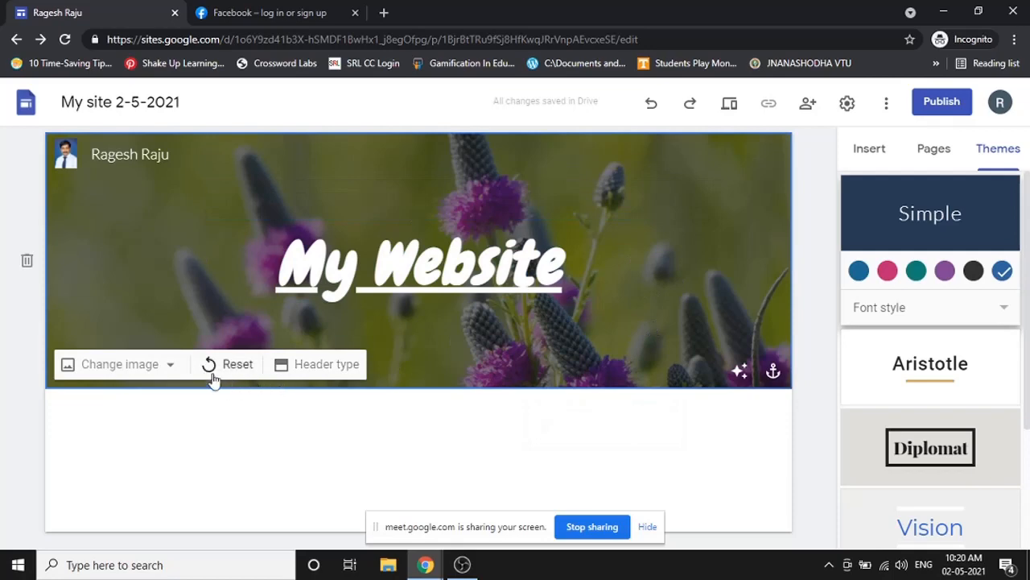
click(149, 374)
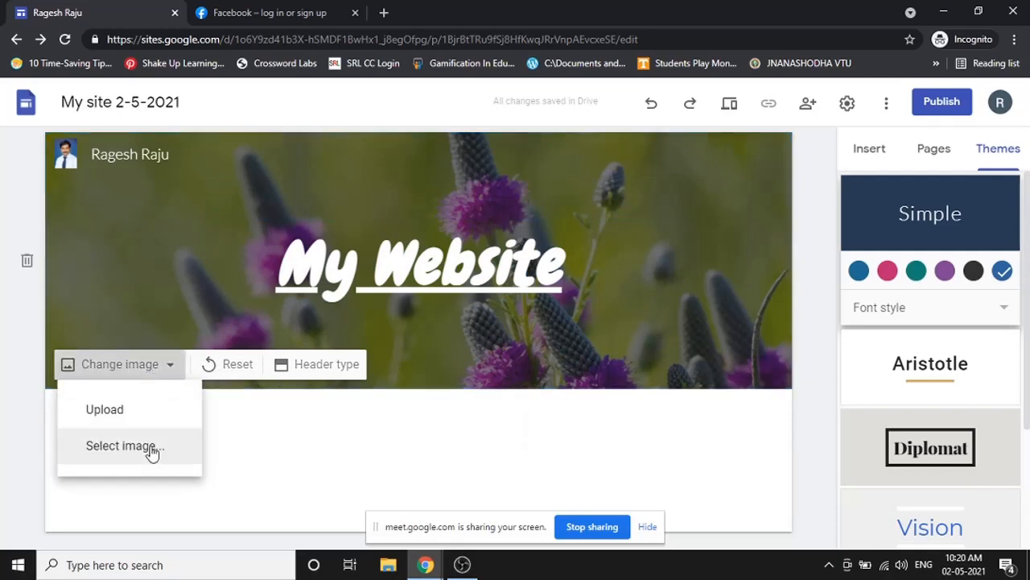
- Choose the blue notebook-and-pen gallery photo as the header background
click(153, 449)
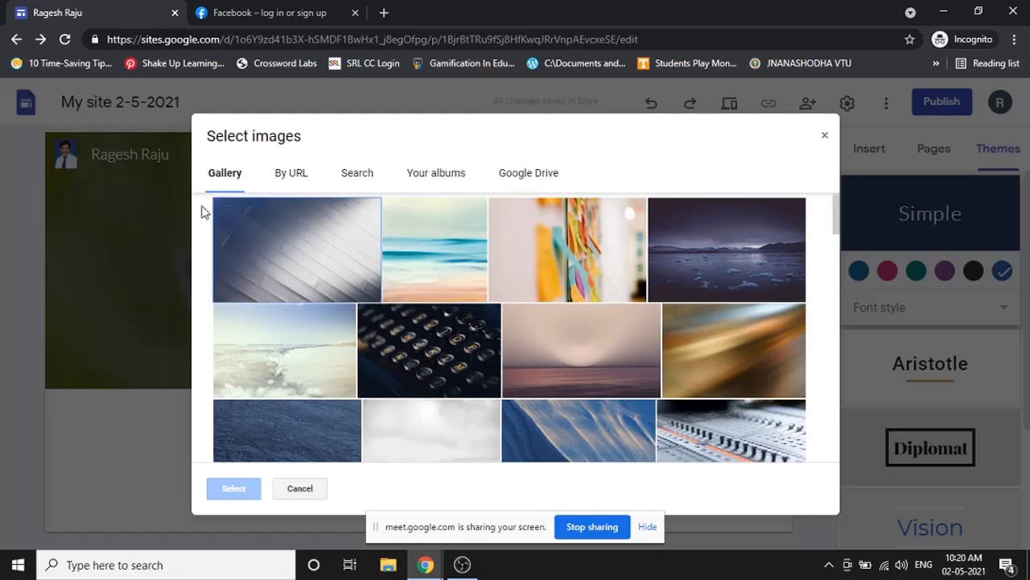
scroll(515, 248, down, 5)
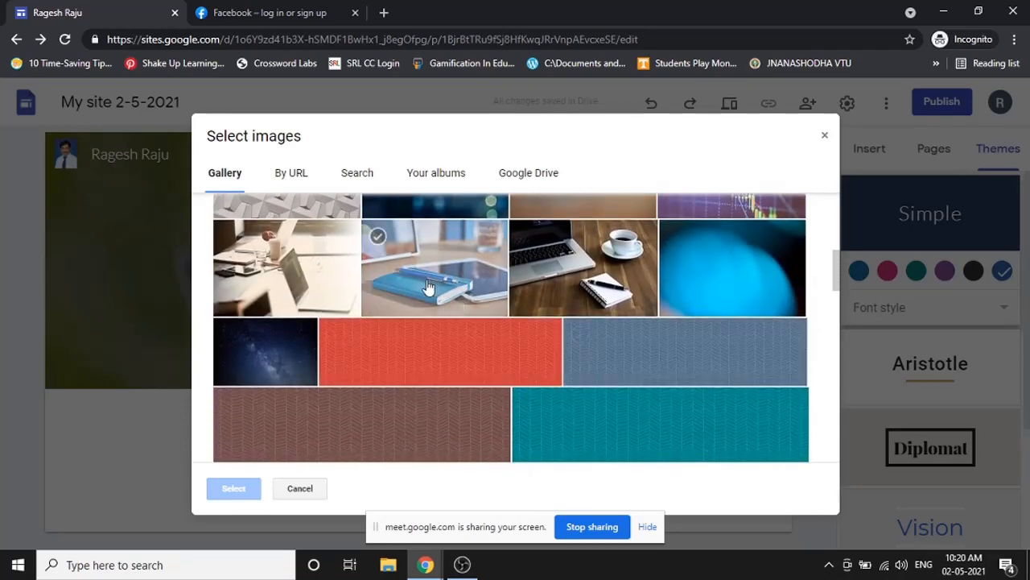
click(429, 287)
click(214, 493)
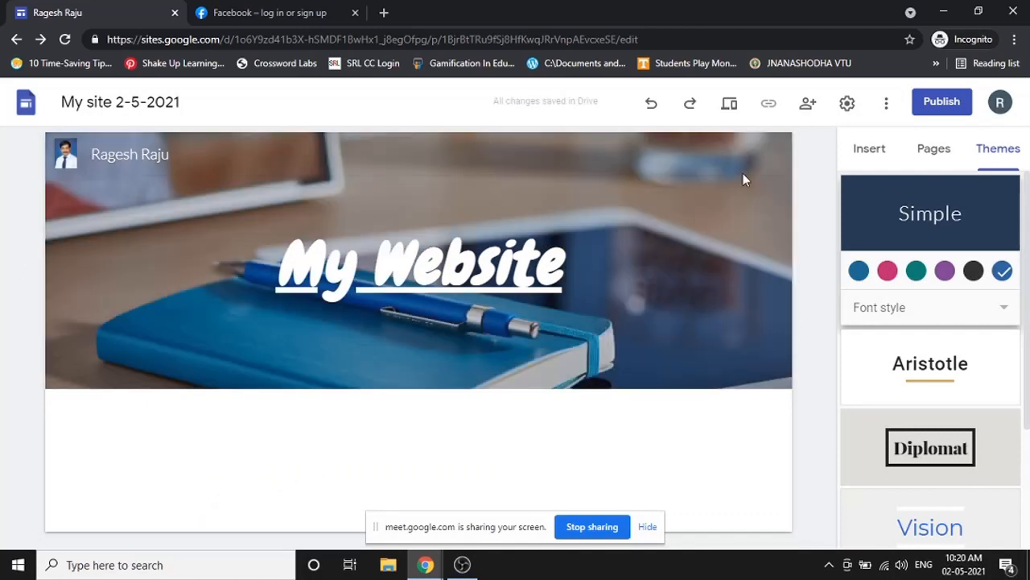
click(730, 106)
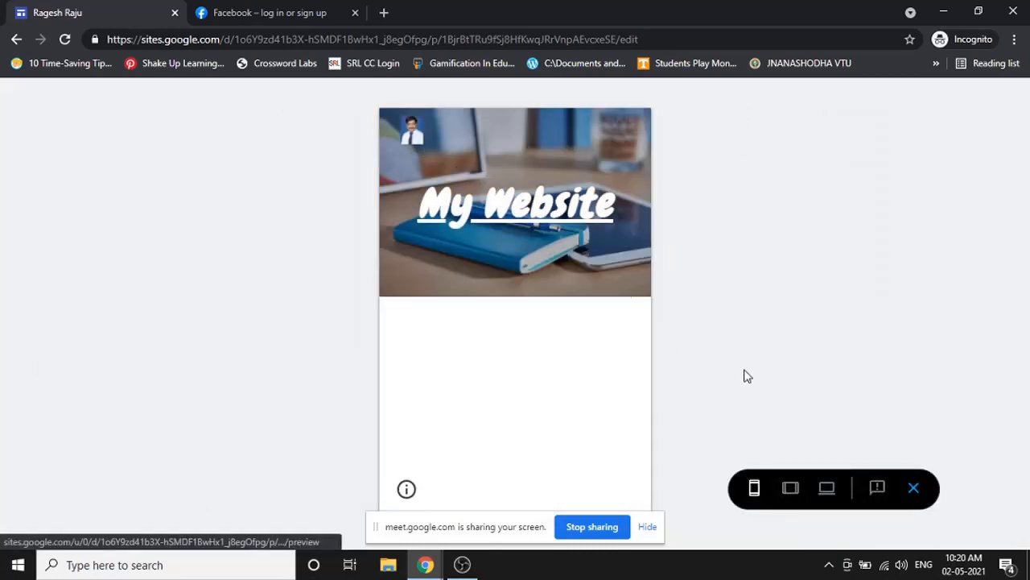
click(790, 490)
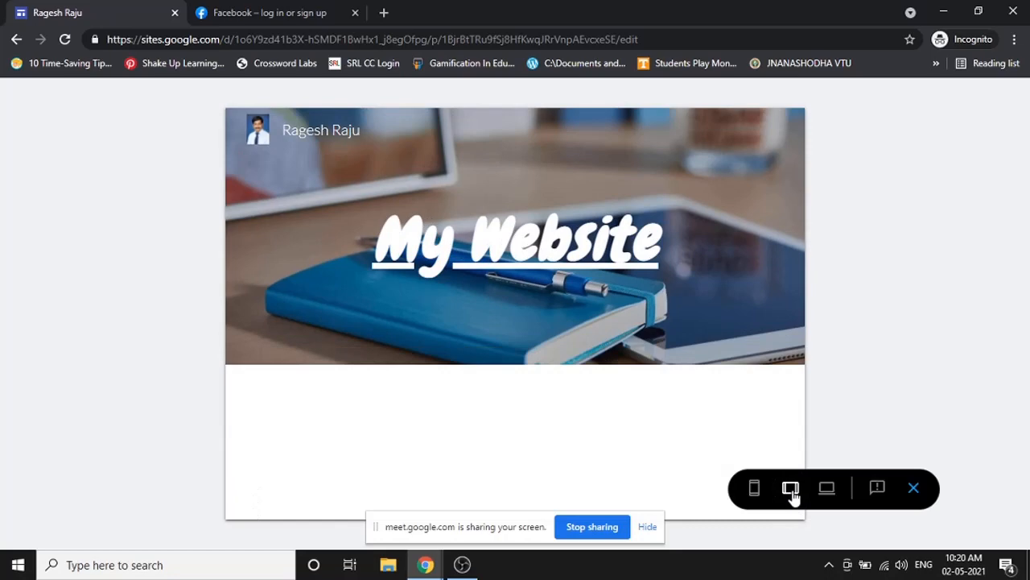
click(828, 489)
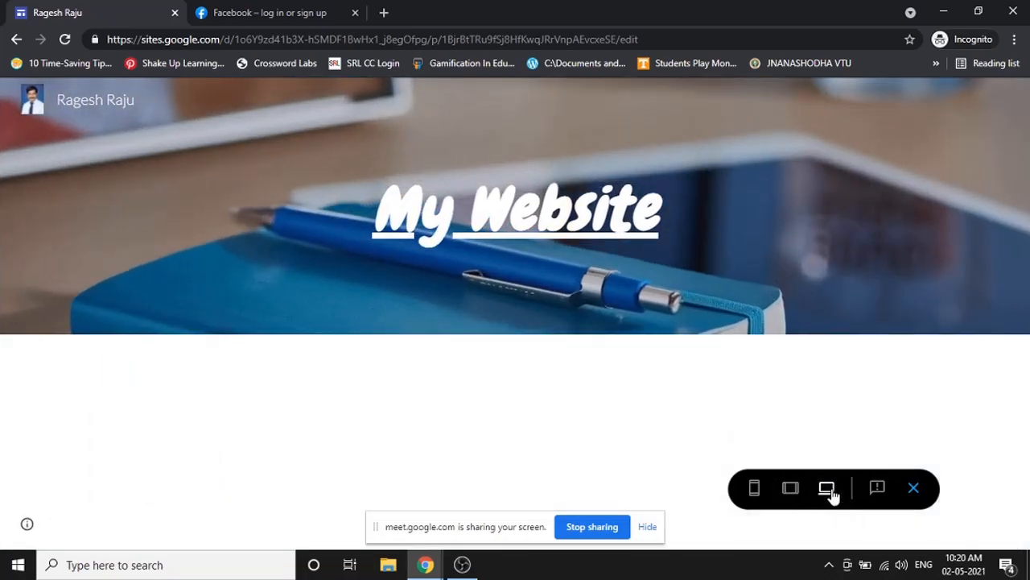
click(914, 489)
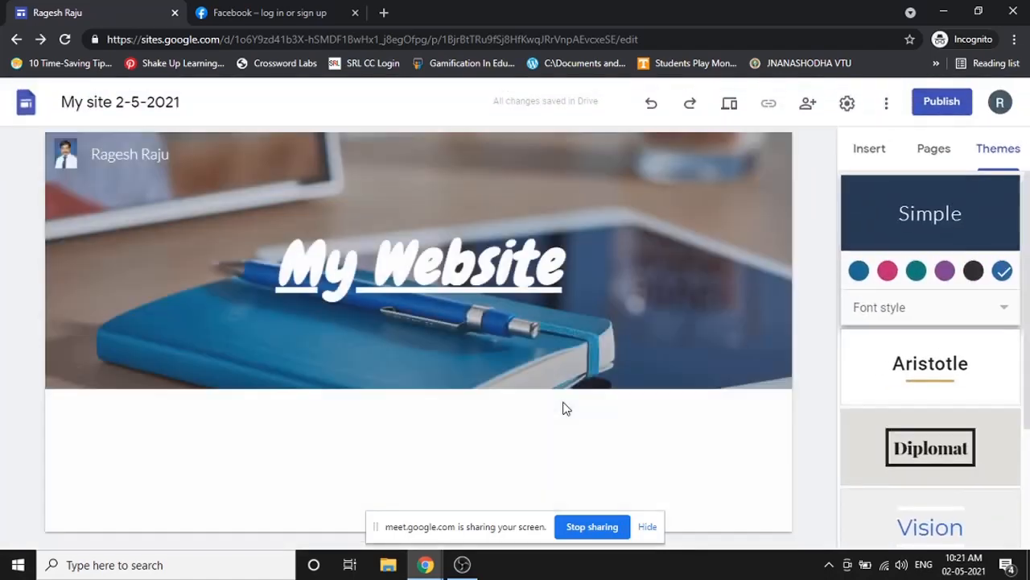
- Look through the Insert and Pages panels, open Themes, and dismiss two system notifications
mouse_move(658, 372)
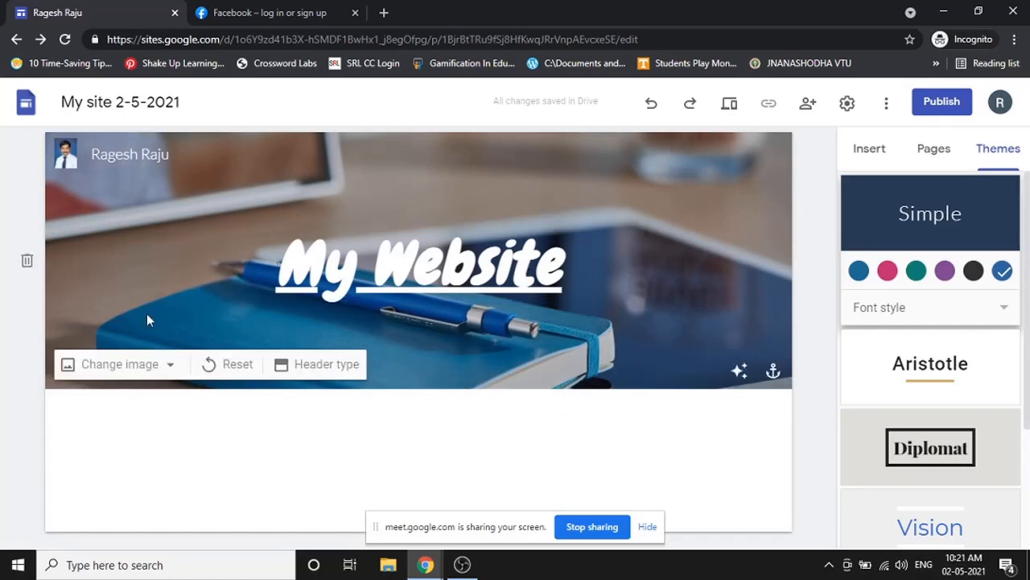
click(882, 151)
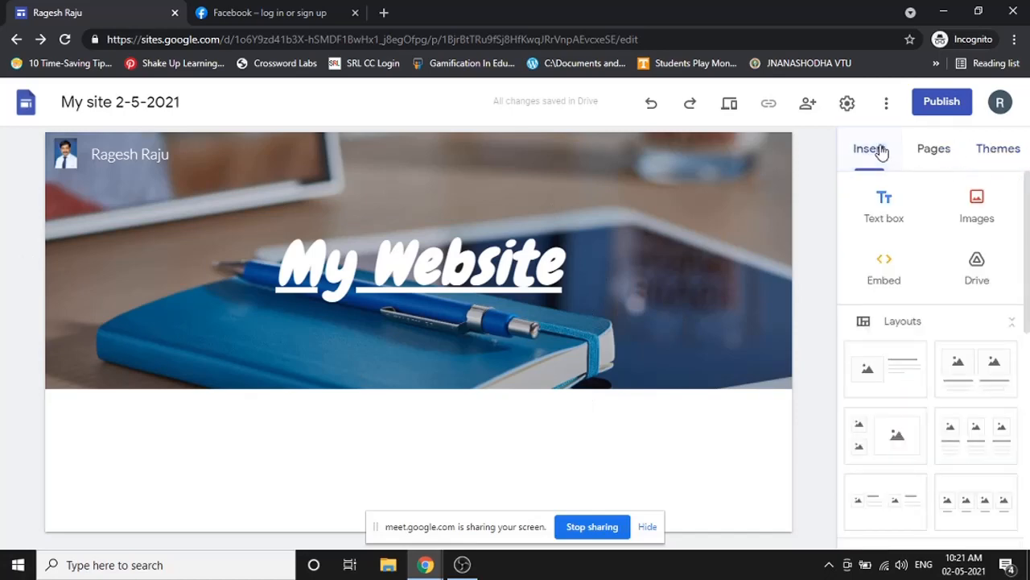
click(929, 153)
click(994, 156)
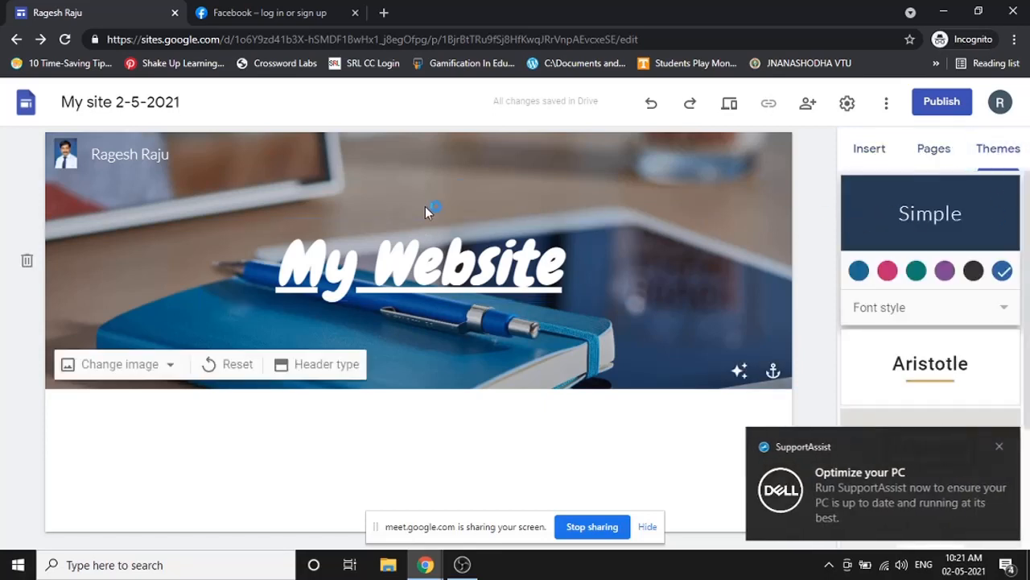
click(1001, 450)
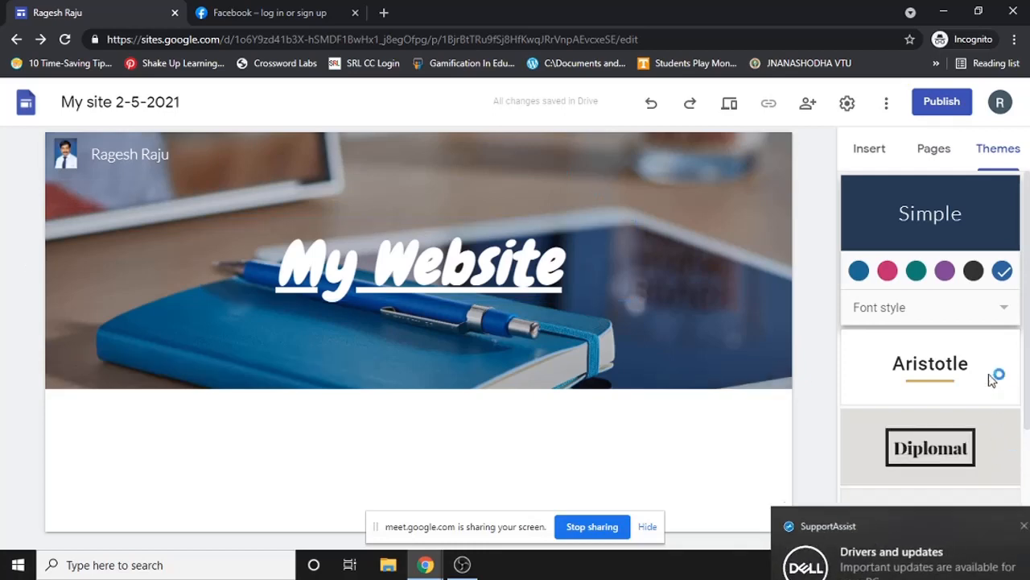
click(998, 460)
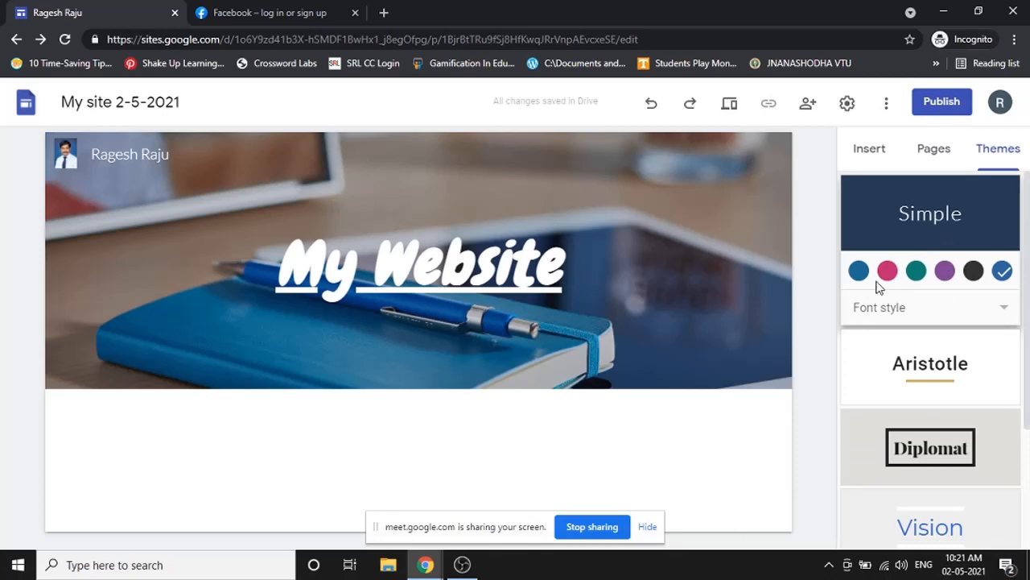
- Try black, purple, teal, pink and blue colours for the Simple theme, and view font styles
click(974, 271)
click(948, 275)
click(918, 274)
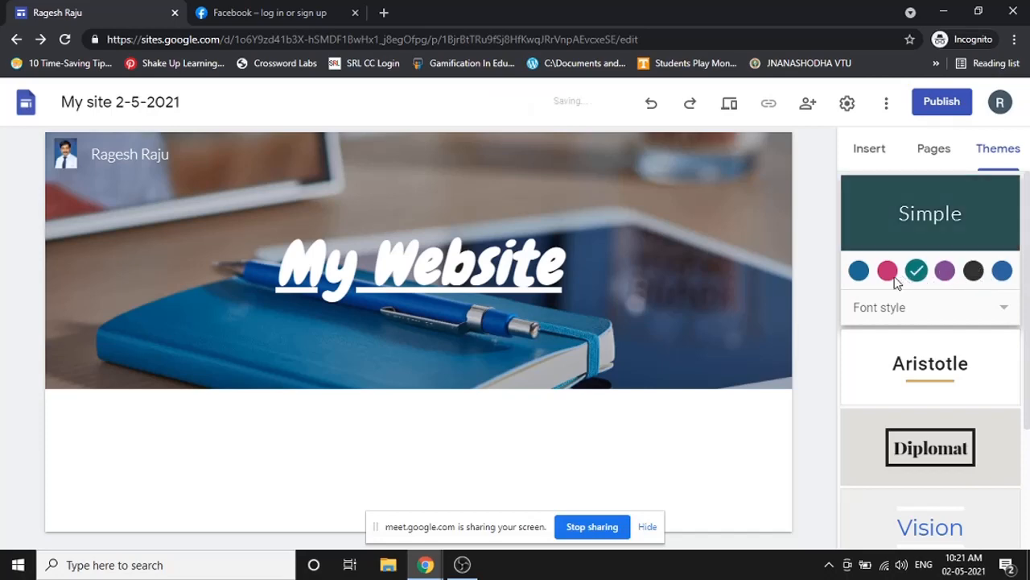
click(888, 272)
click(859, 271)
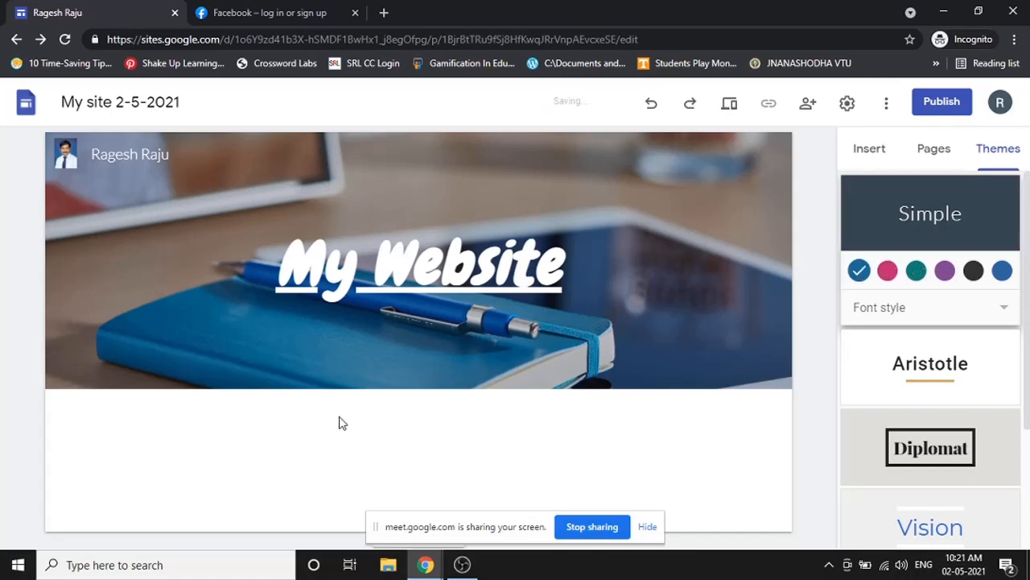
click(1003, 312)
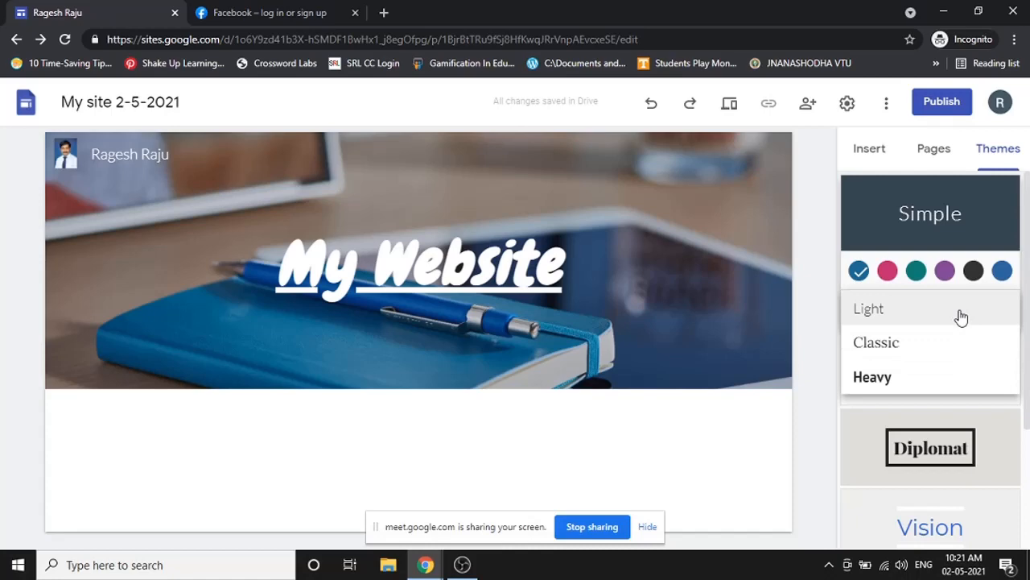
click(806, 381)
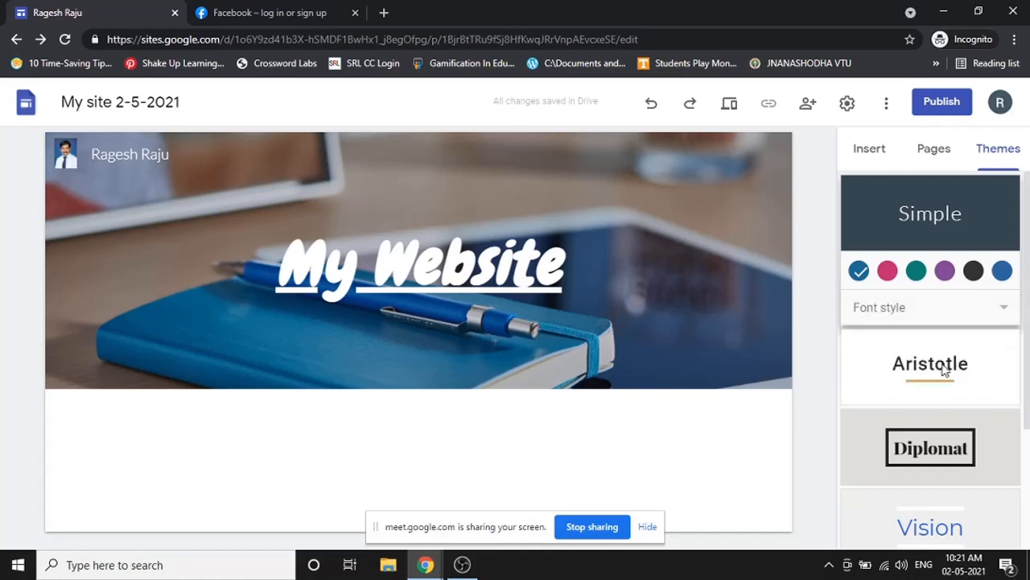
- Try the Aristotle, Diplomat, Vision, Level and Impression themes on the site
scroll(945, 358, down, 1)
click(957, 306)
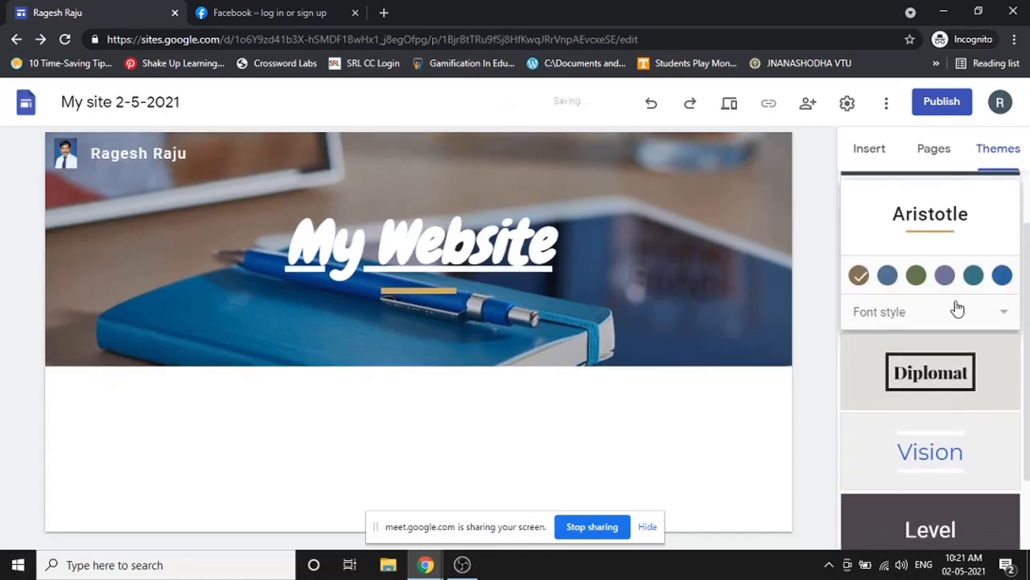
click(957, 375)
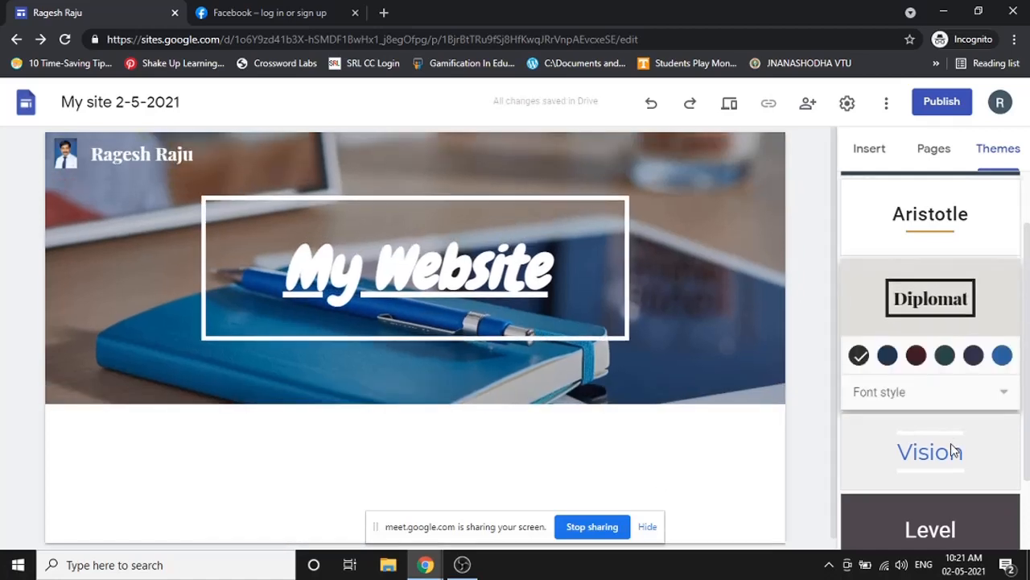
click(954, 451)
scroll(952, 447, down, 1)
click(953, 447)
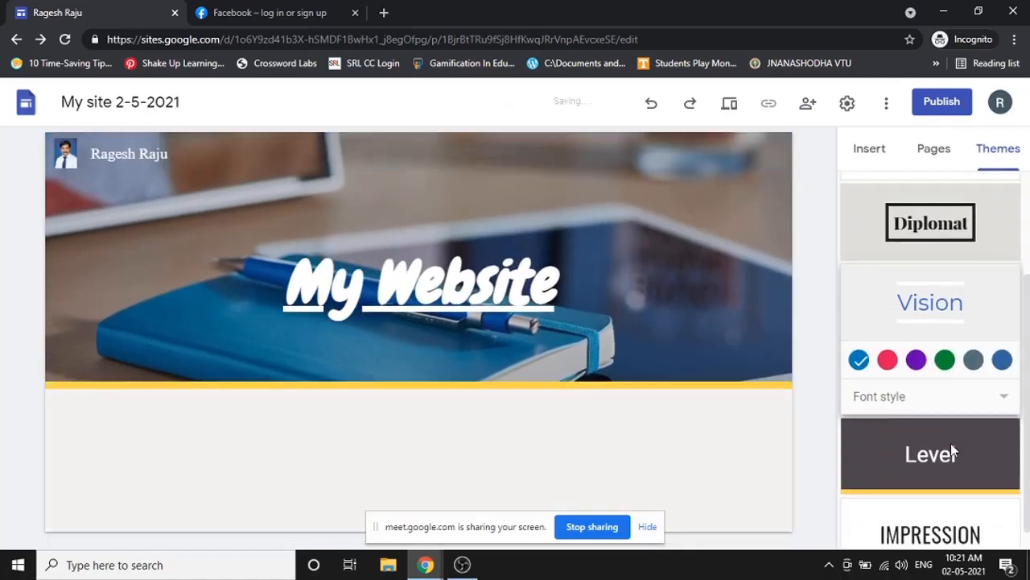
click(946, 500)
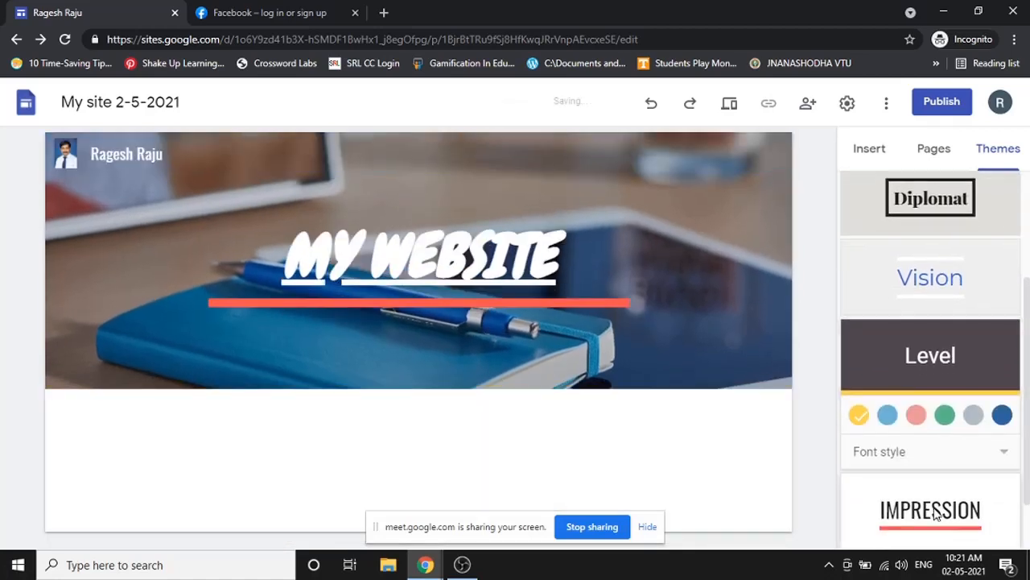
scroll(962, 450, up, 3)
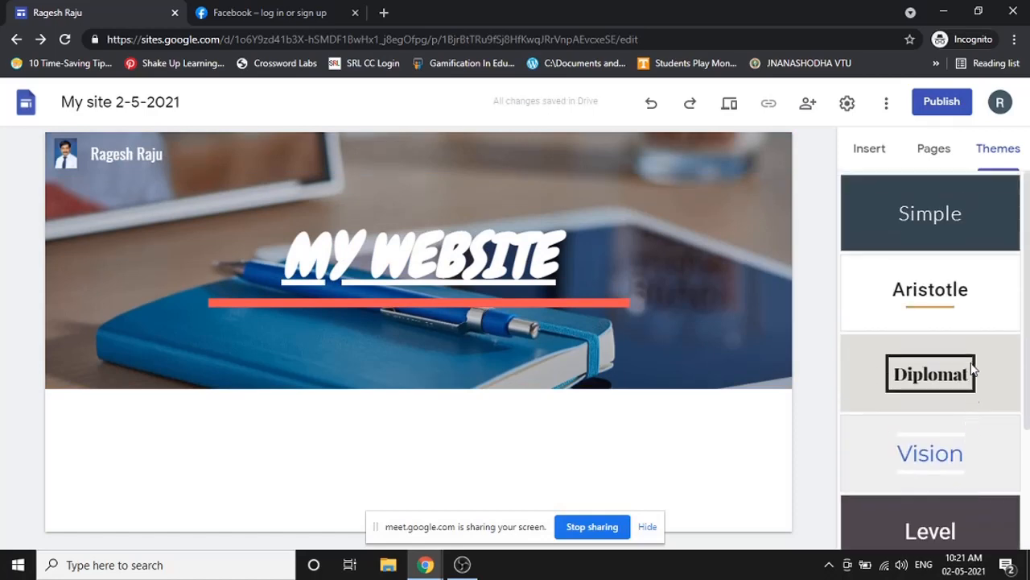
- Return to the Simple theme in black and show the Insert panel
click(926, 205)
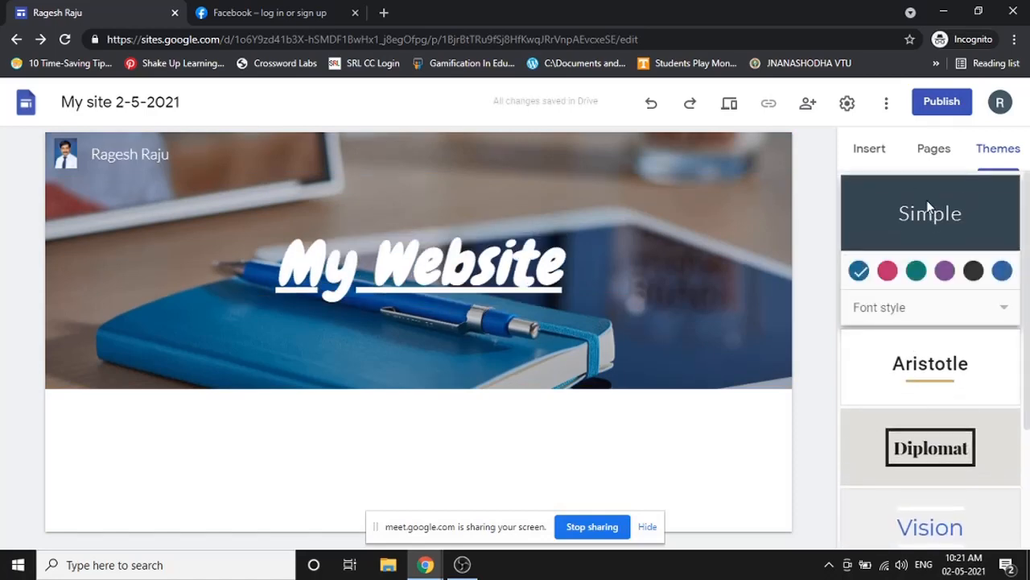
click(973, 270)
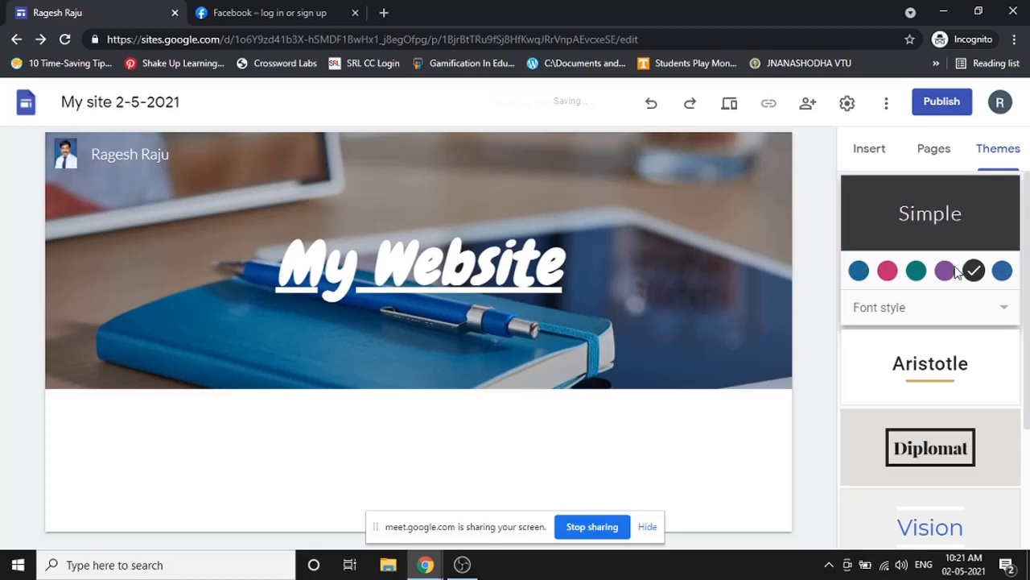
click(871, 151)
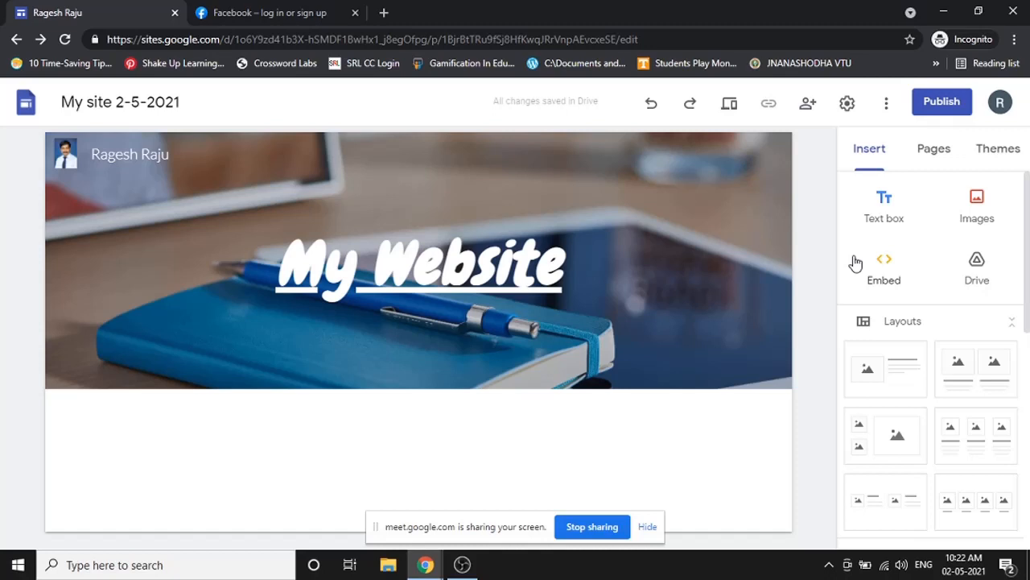
- Add an empty text box below the banner and load the published site from its bit.ly link in a new tab
click(887, 201)
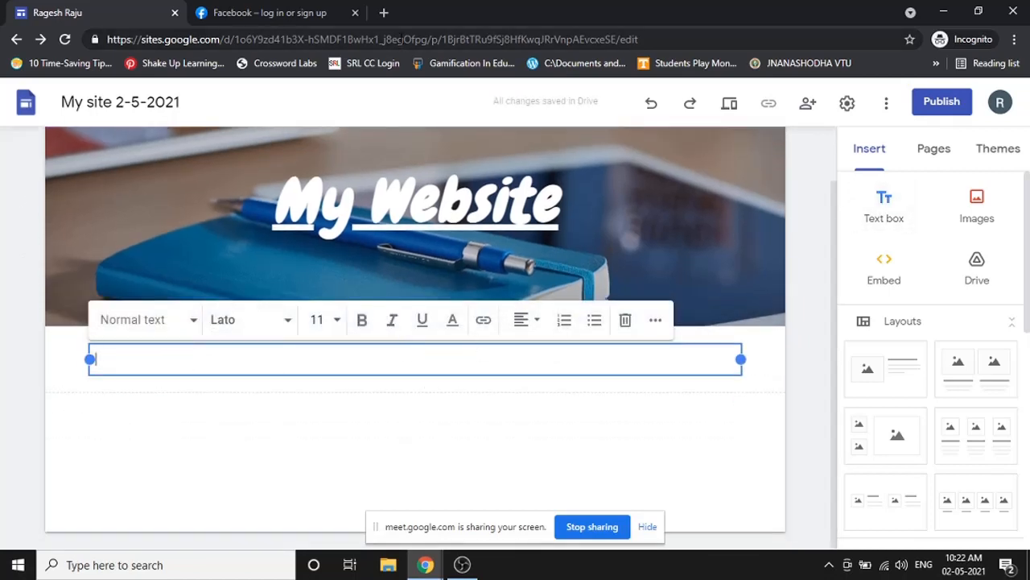
click(384, 12)
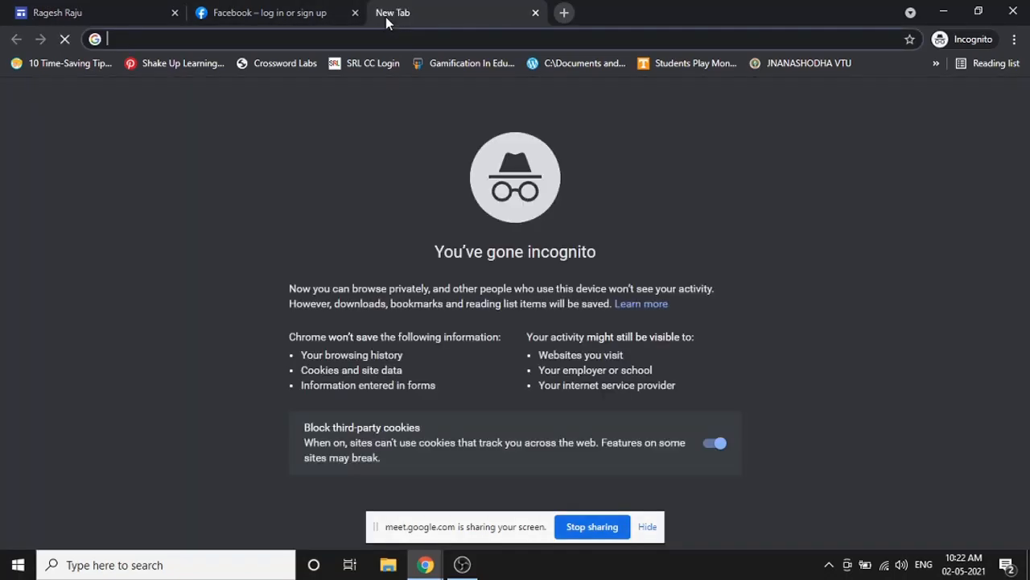
text(bit.ly)
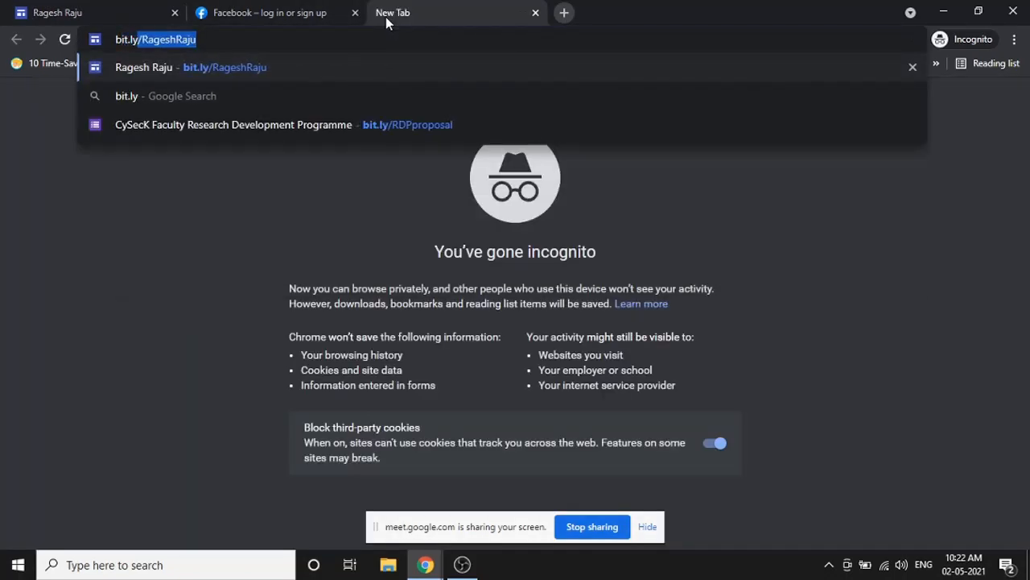
key(Right)
key(Return)
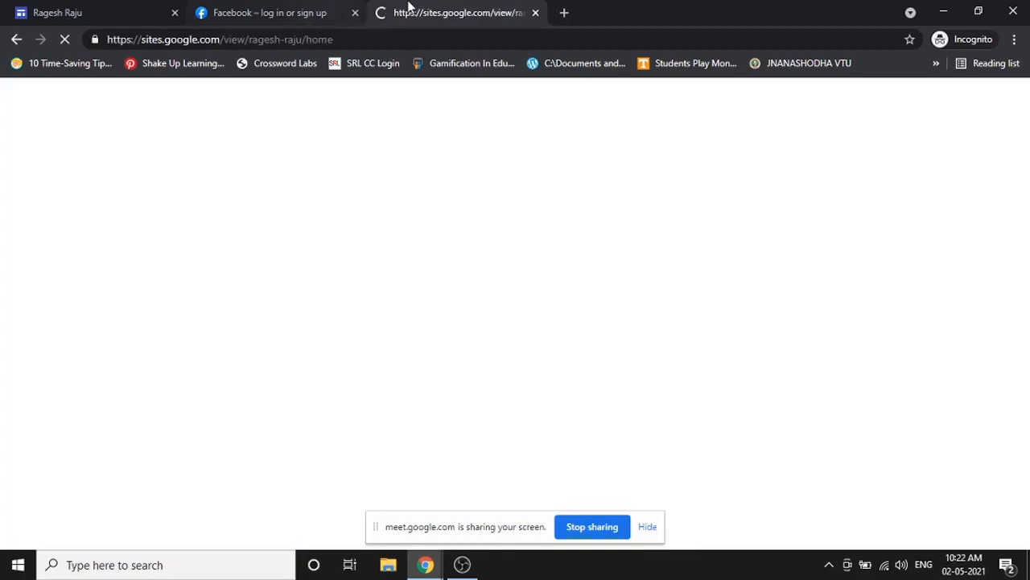
scroll(508, 235, down, 8)
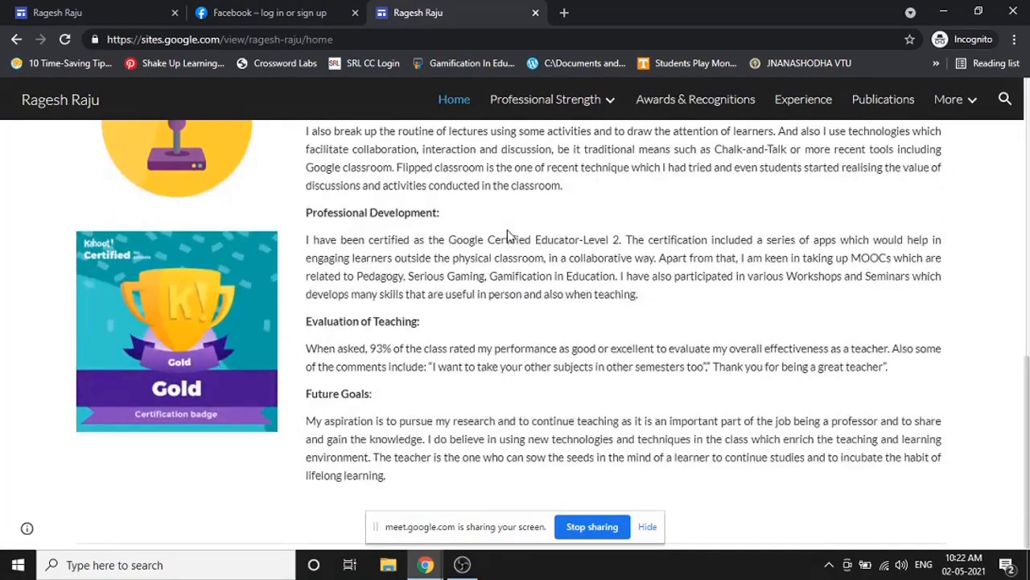
scroll(507, 235, up, 2)
- Select the Teaching Philosophy through Professional Development text on the published page and copy it
click(133, 11)
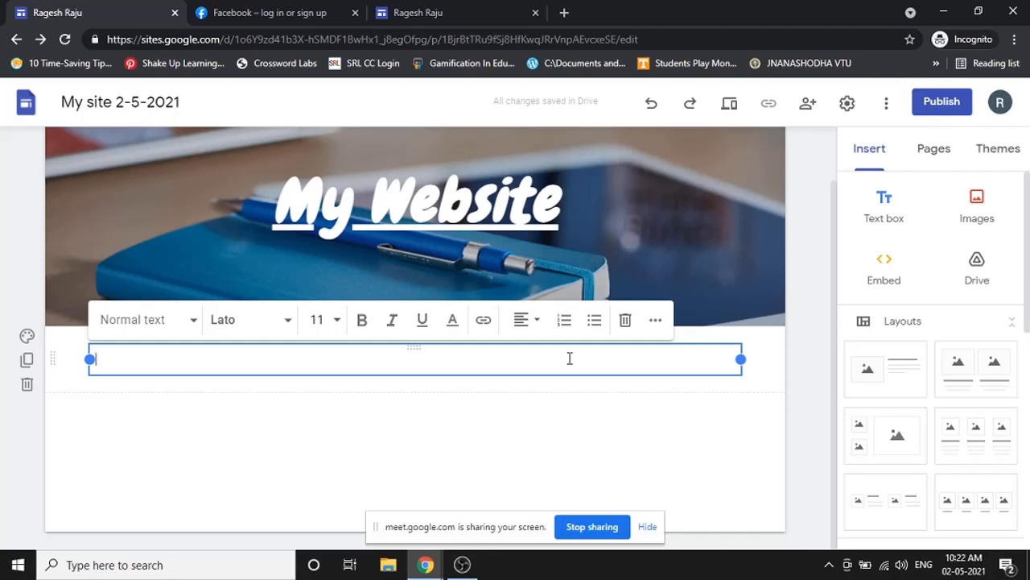
click(486, 9)
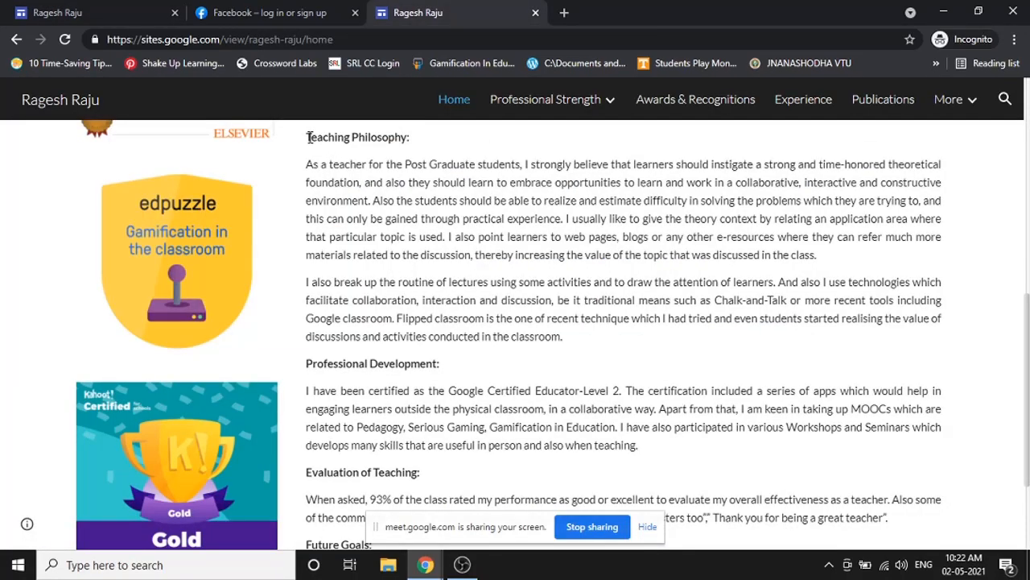
drag(307, 136, 606, 342)
key(ctrl+c)
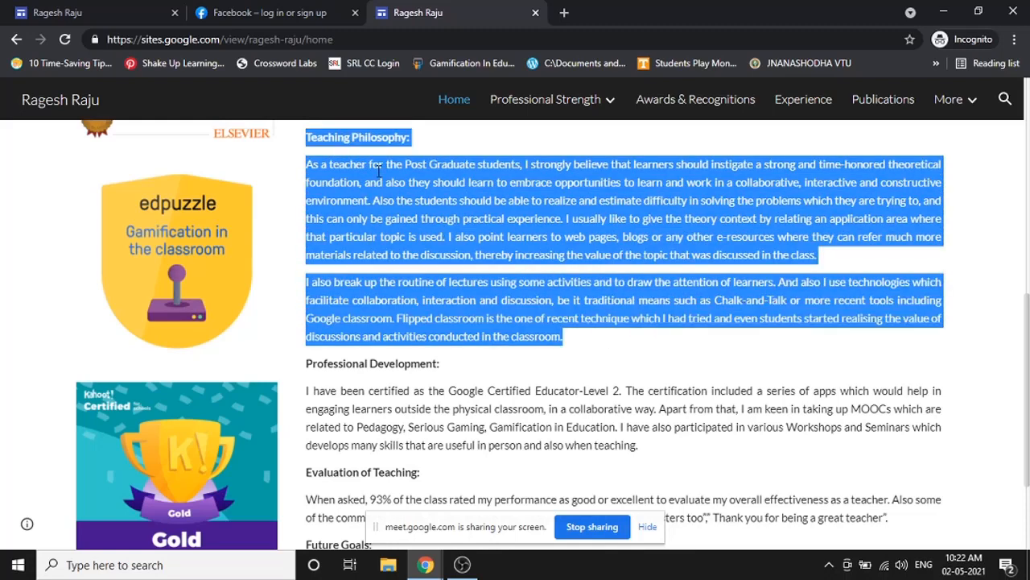
click(552, 161)
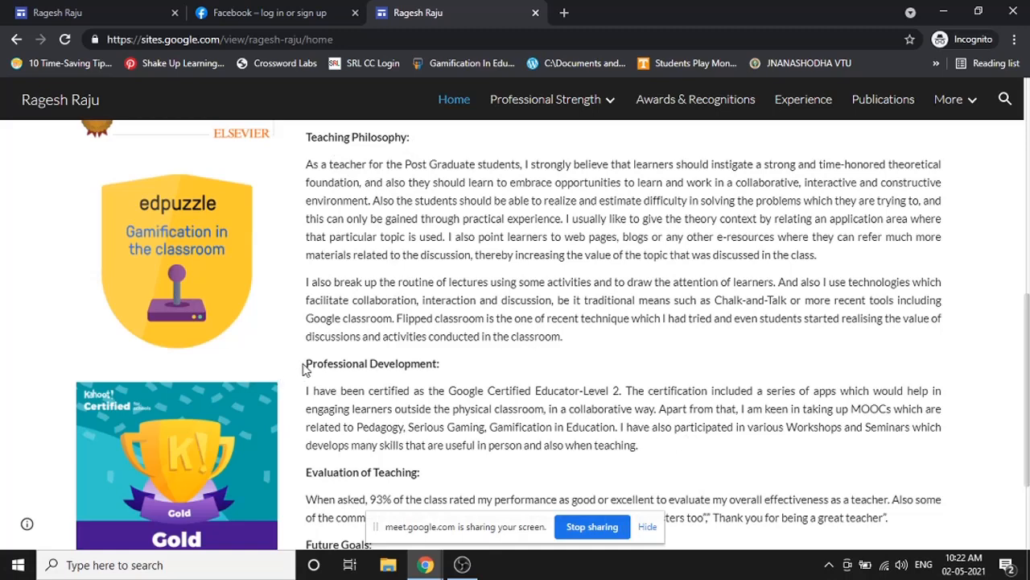
drag(648, 450, 312, 138)
right_click(309, 139)
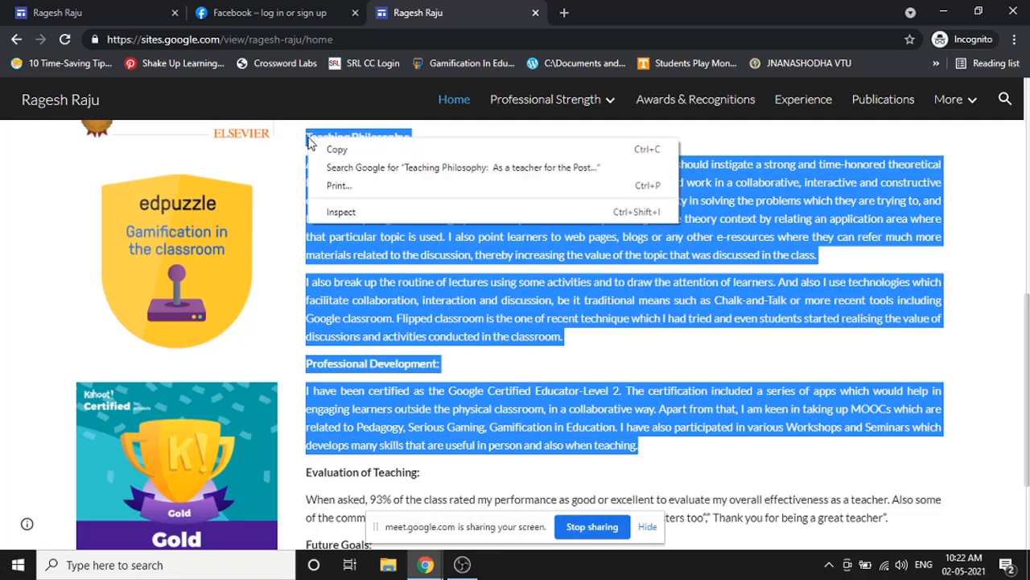
click(322, 148)
click(74, 8)
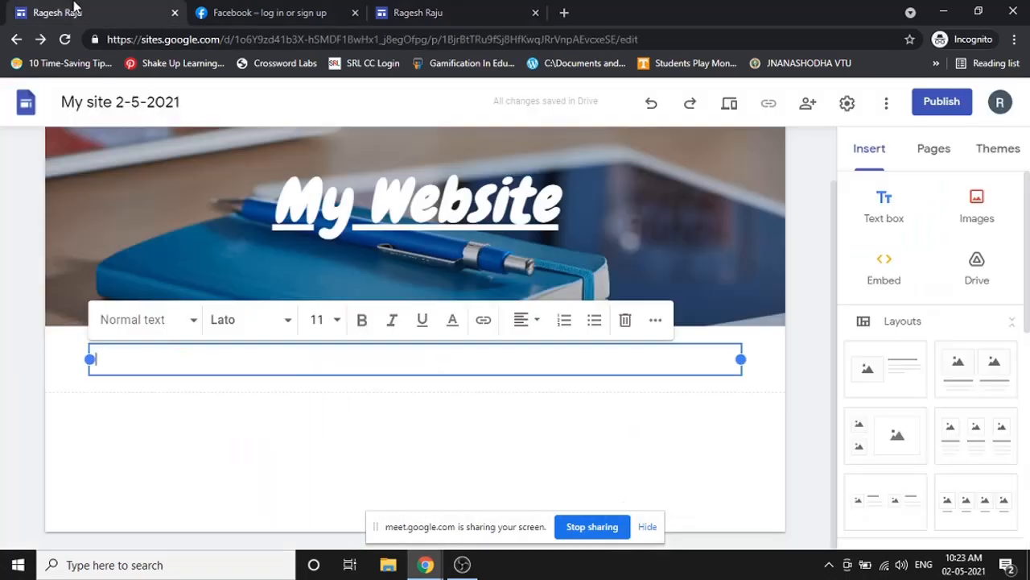
- Paste the copied Teaching Philosophy and Professional Development text into the empty text box
right_click(168, 357)
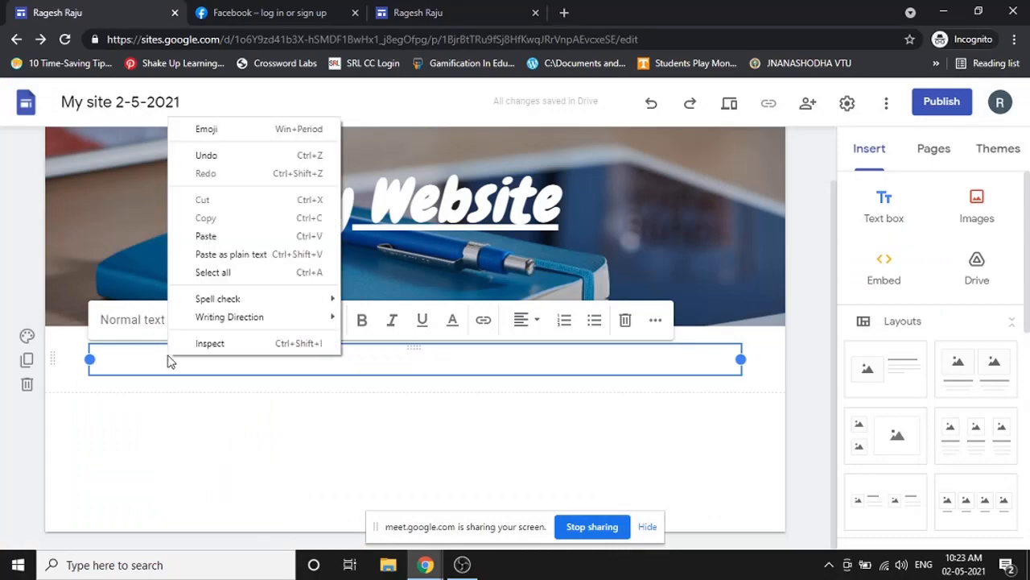
click(206, 235)
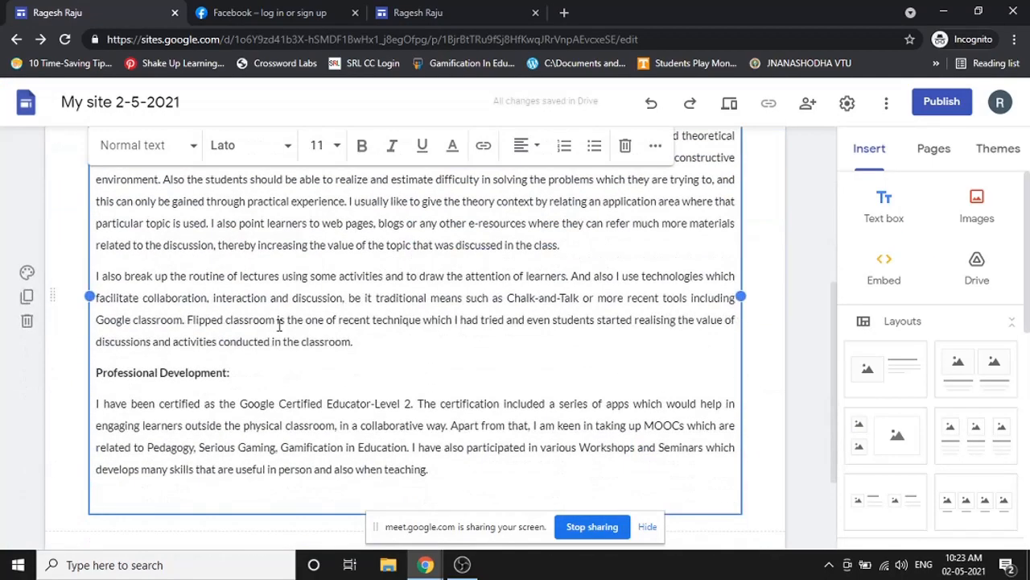
scroll(293, 342, up, 2)
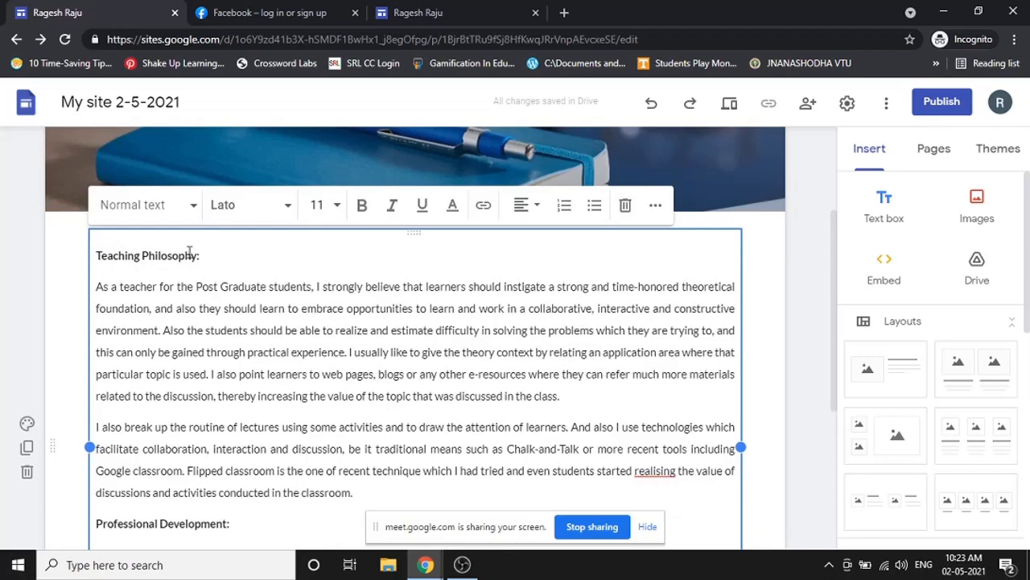
scroll(185, 339, down, 2)
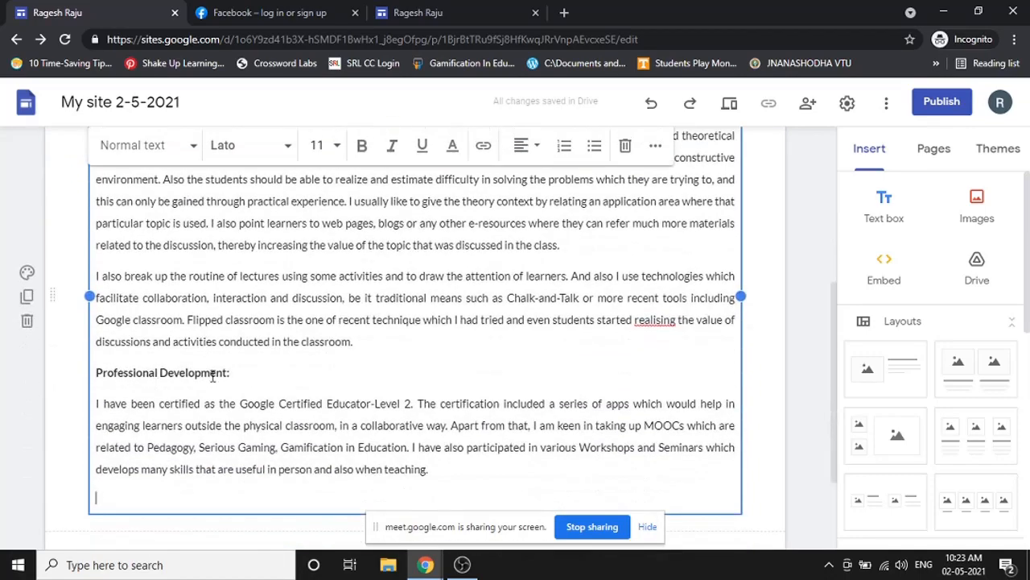
scroll(241, 322, up, 1)
scroll(305, 439, down, 1)
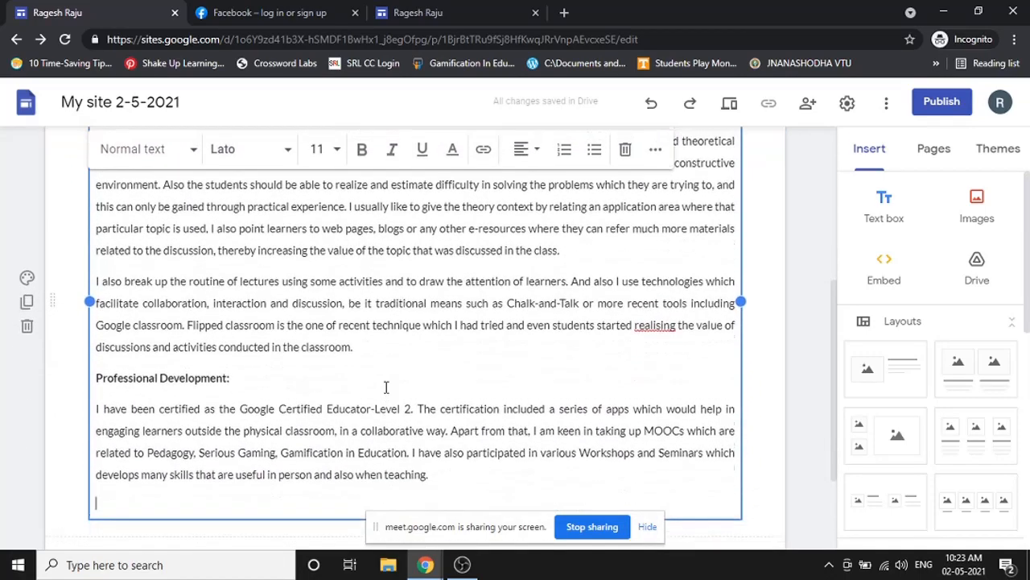
scroll(386, 388, up, 5)
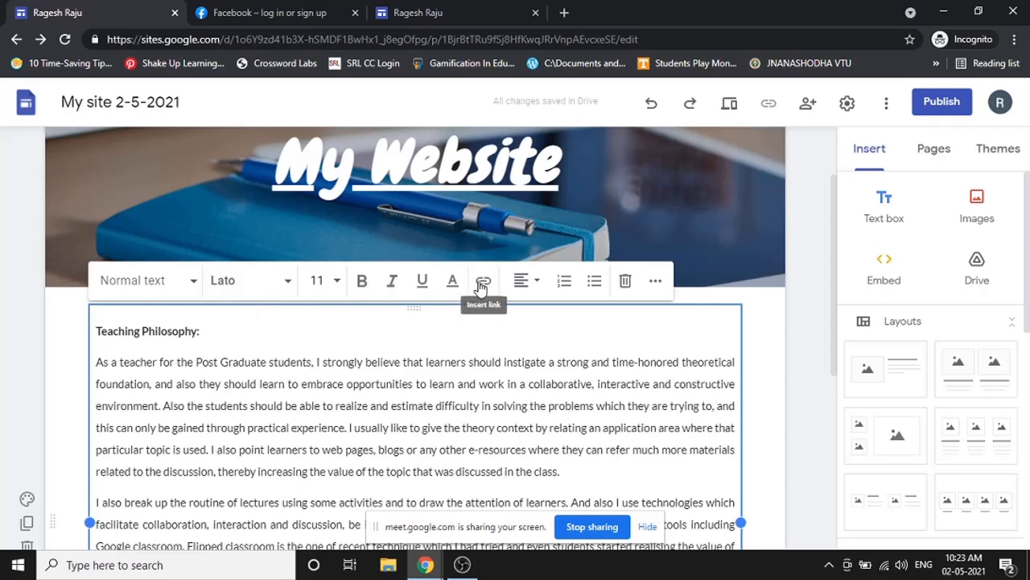
scroll(361, 367, down, 1)
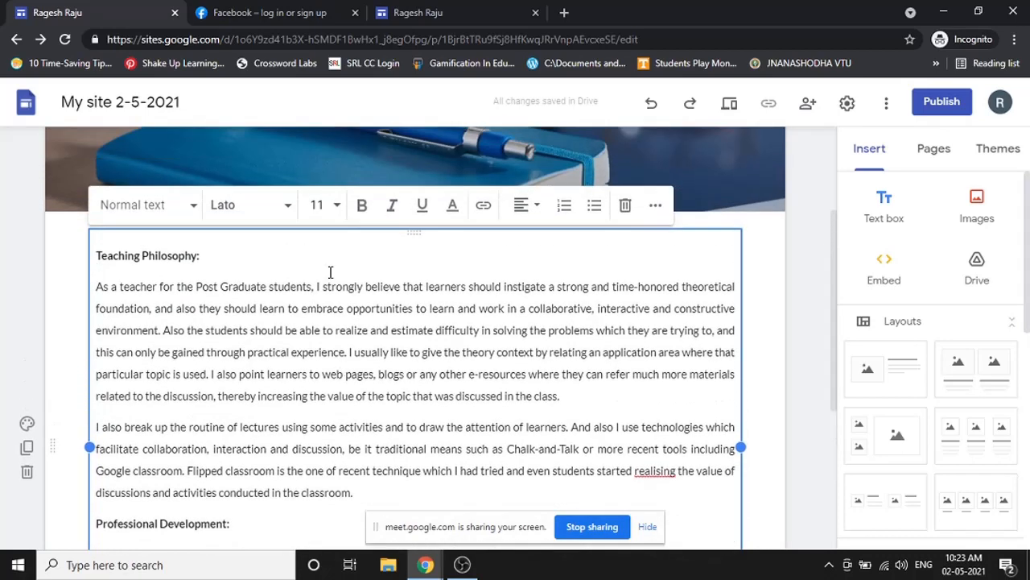
- Finish editing the text box and select the whole Teaching Philosophy section
click(775, 291)
click(331, 335)
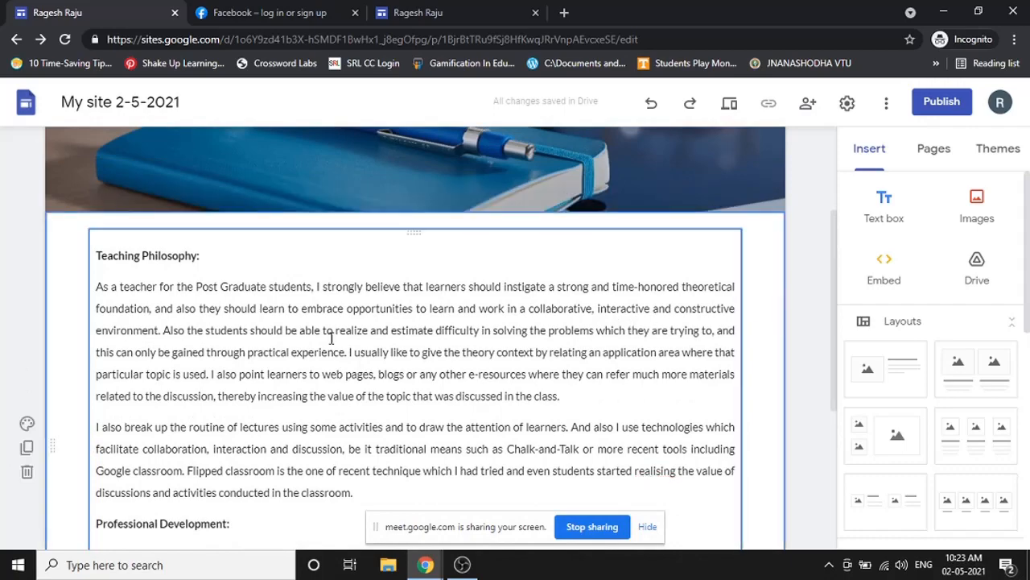
scroll(332, 338, down, 3)
scroll(332, 338, up, 2)
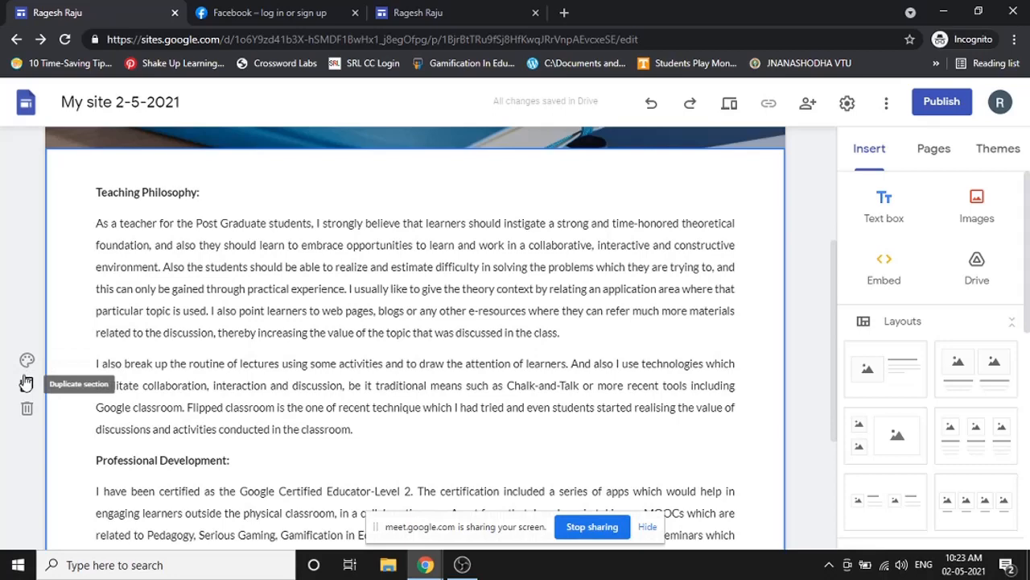
scroll(27, 409, down, 2)
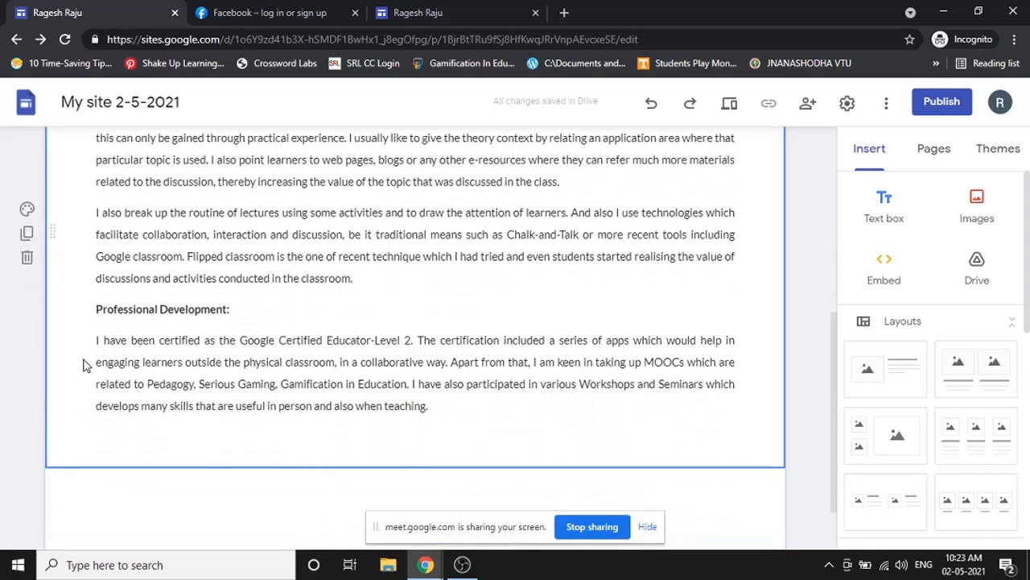
- Preview the Emphasis 1 background on the Teaching Philosophy section, then revert it to Regular
click(29, 212)
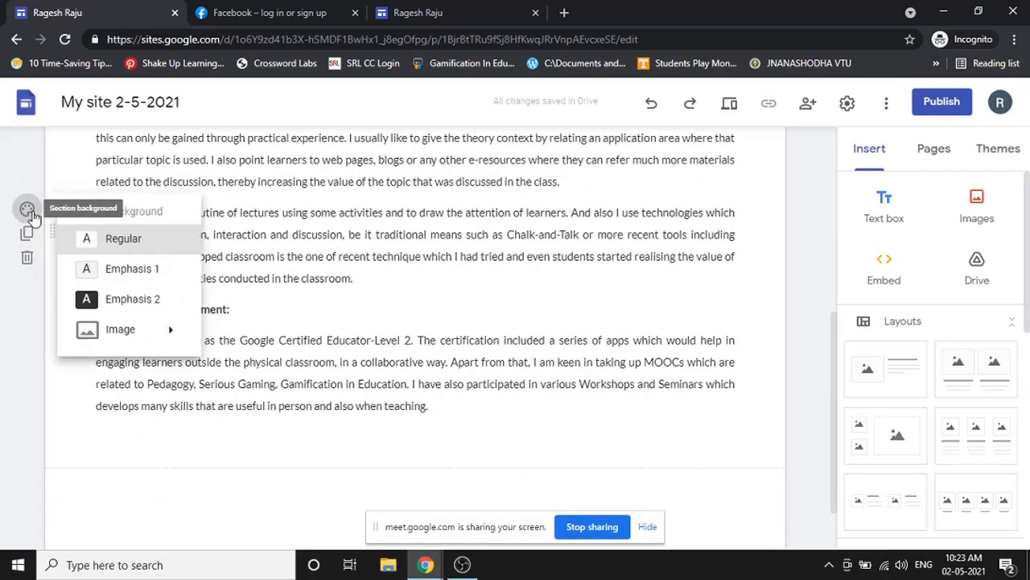
click(140, 272)
scroll(302, 293, up, 2)
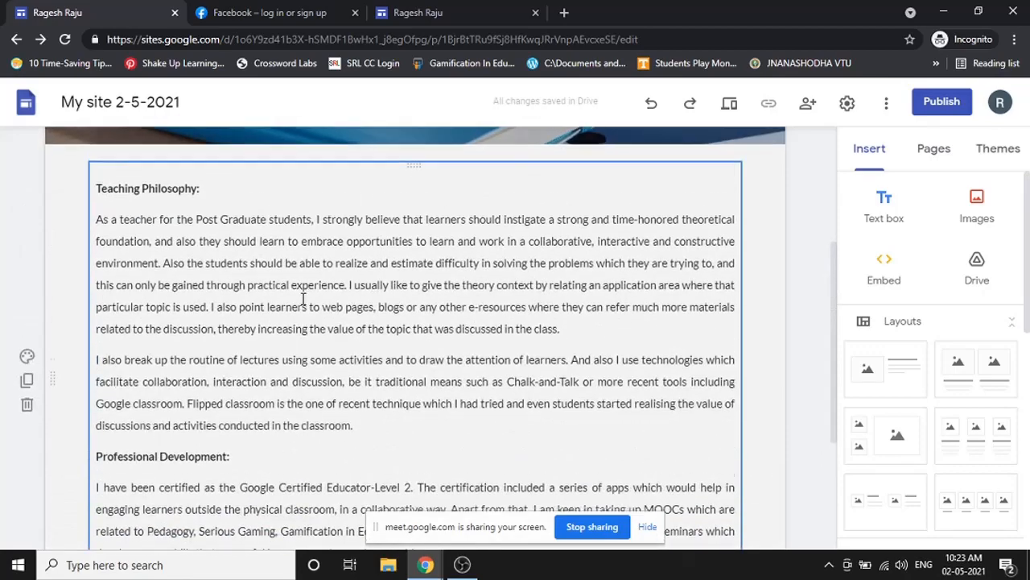
scroll(301, 297, down, 2)
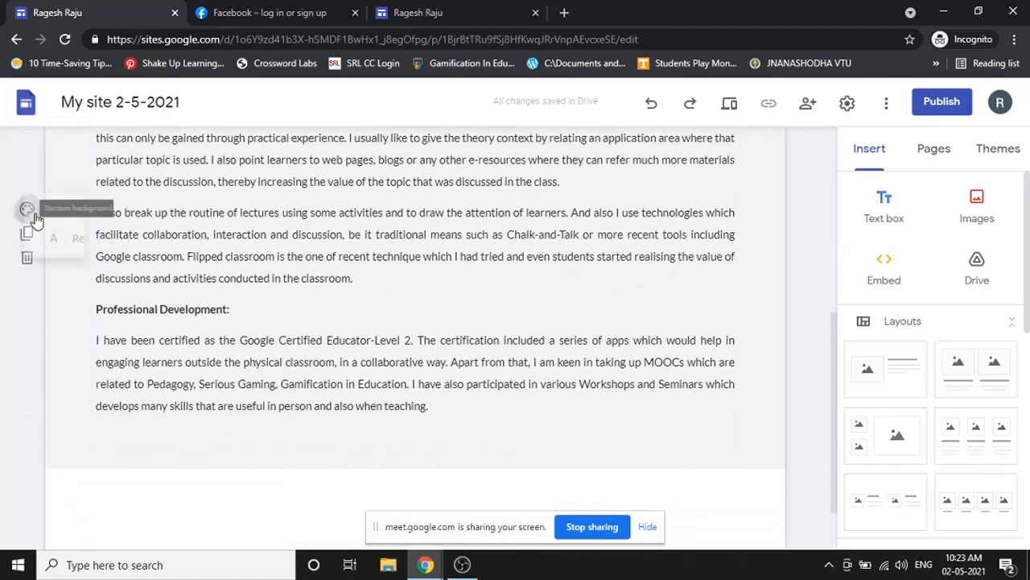
click(33, 216)
click(108, 238)
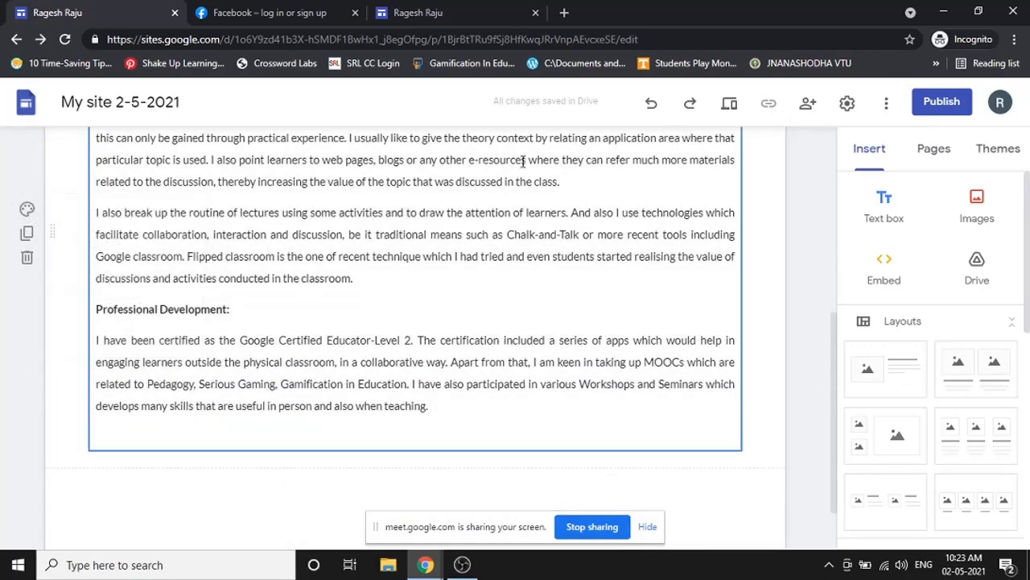
- Try Emphasis 1 again, settle on the dark Emphasis 2 background, and show the theme options
click(26, 207)
click(167, 270)
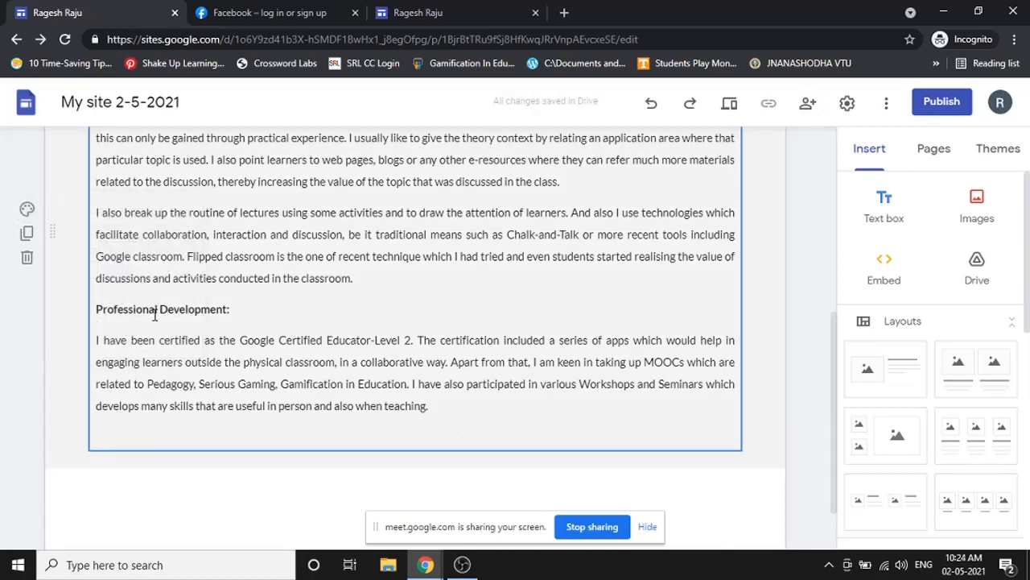
click(26, 209)
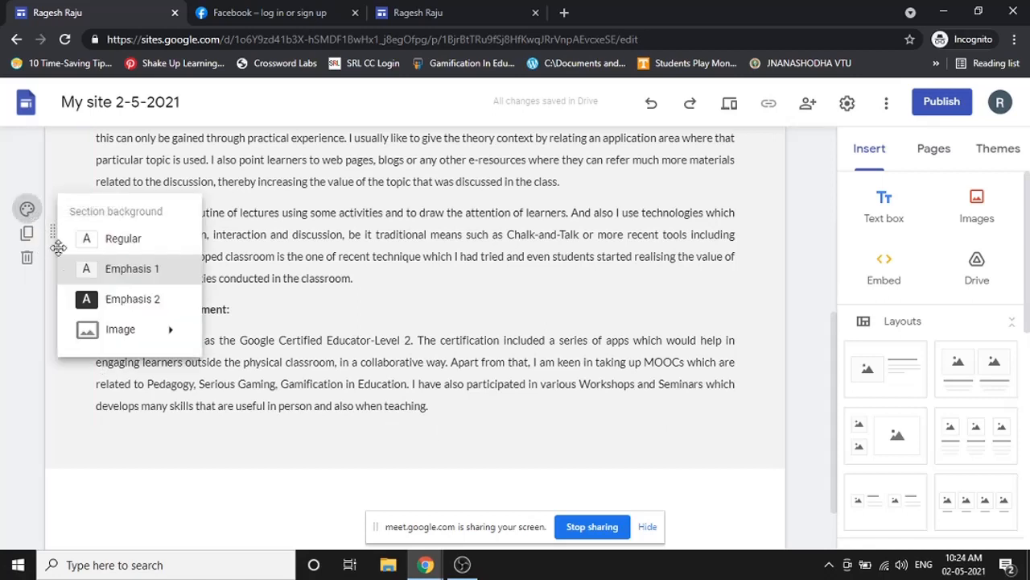
click(121, 299)
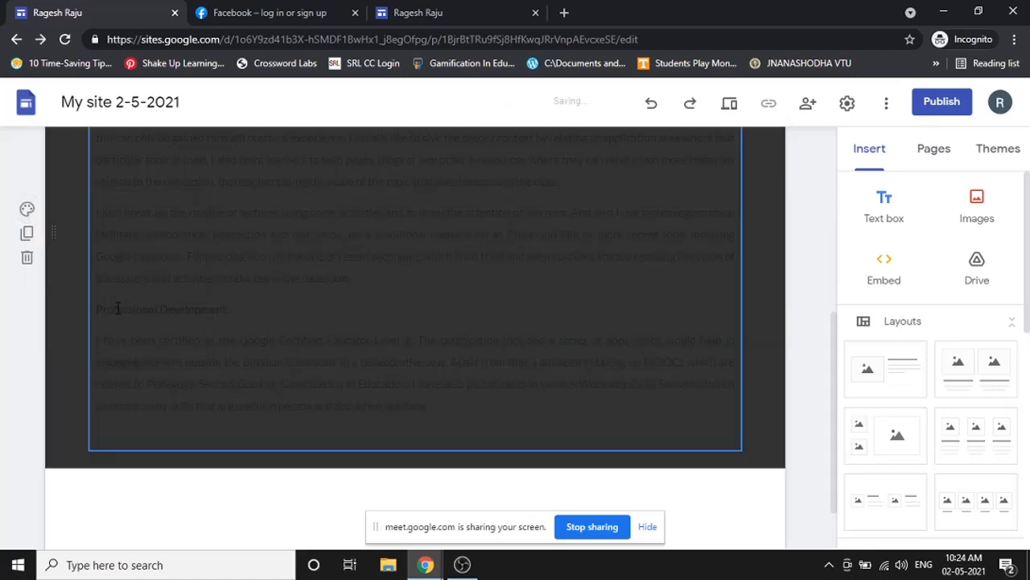
scroll(204, 279, up, 3)
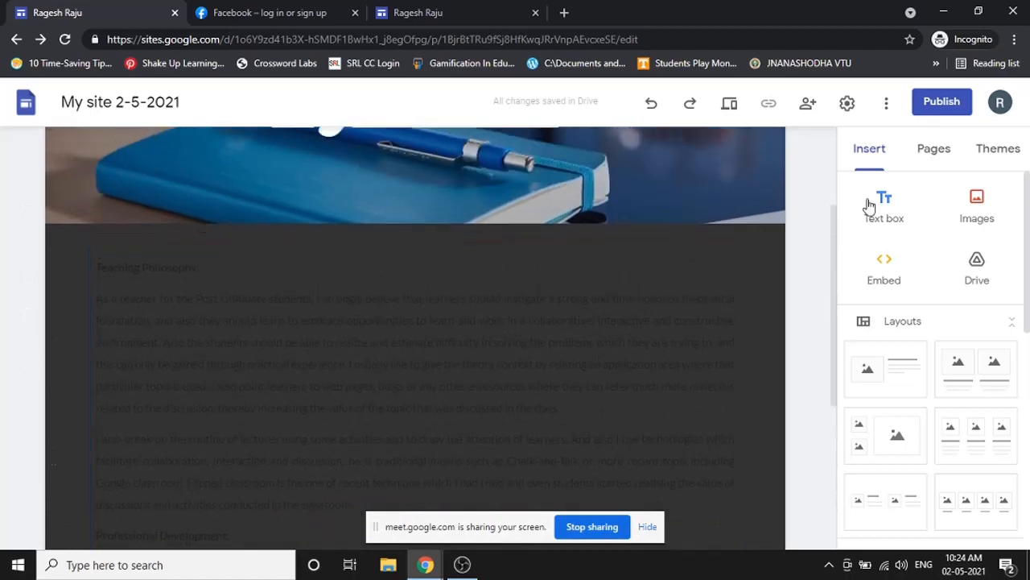
click(995, 152)
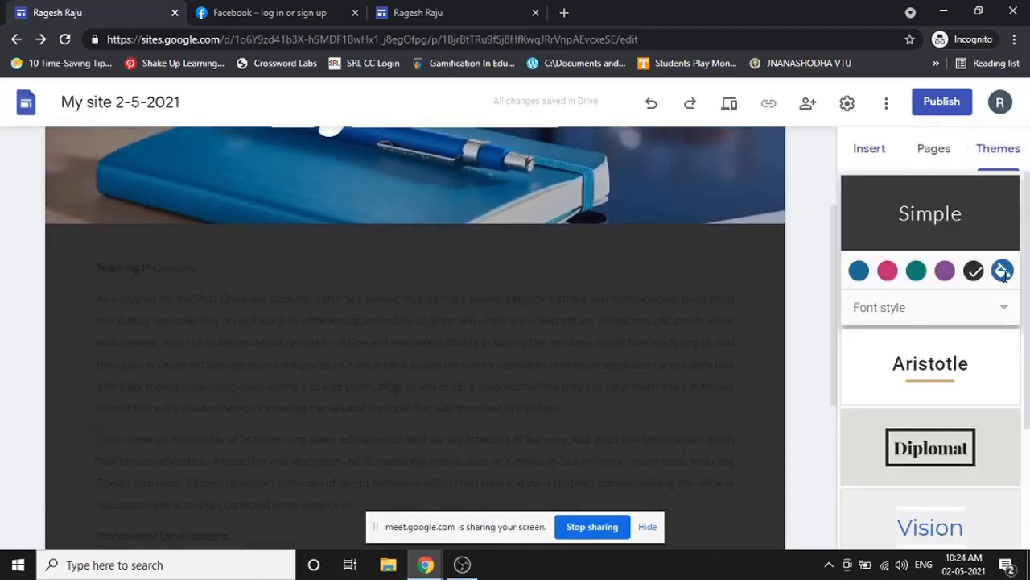
- Try the blue, pink, teal, purple and dark grey Simple theme colours, returning to purple
click(860, 271)
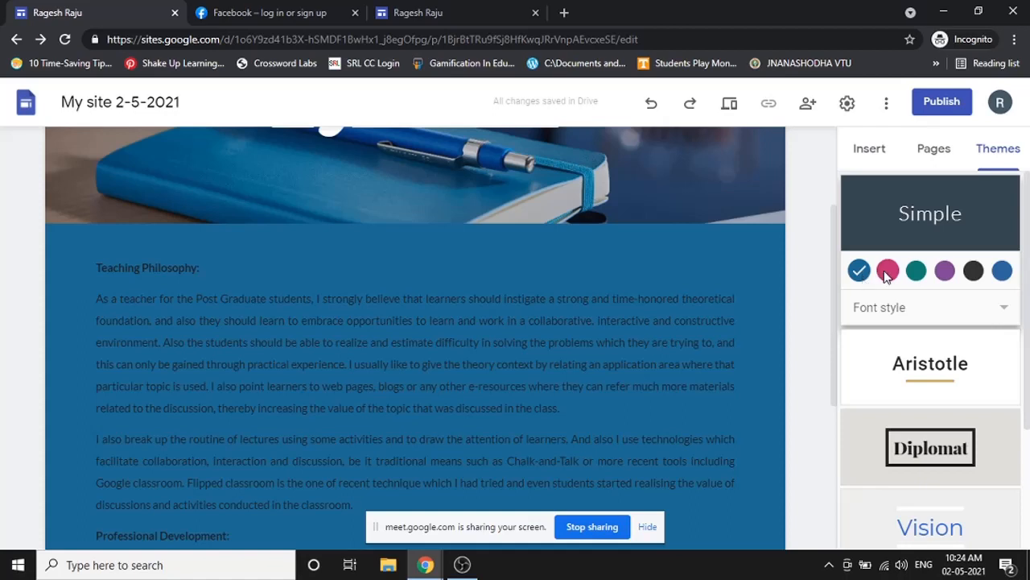
click(889, 272)
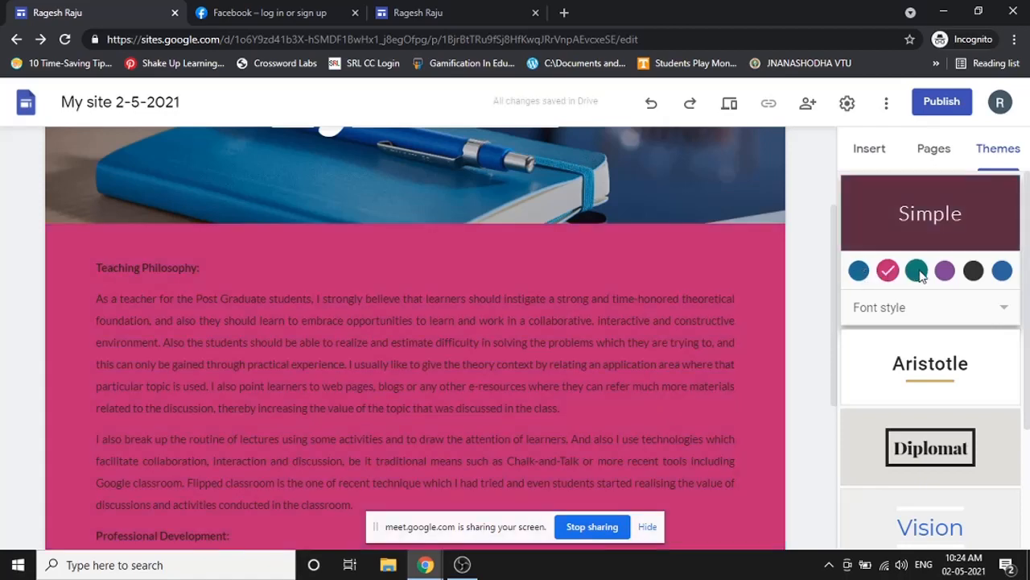
click(920, 273)
click(945, 271)
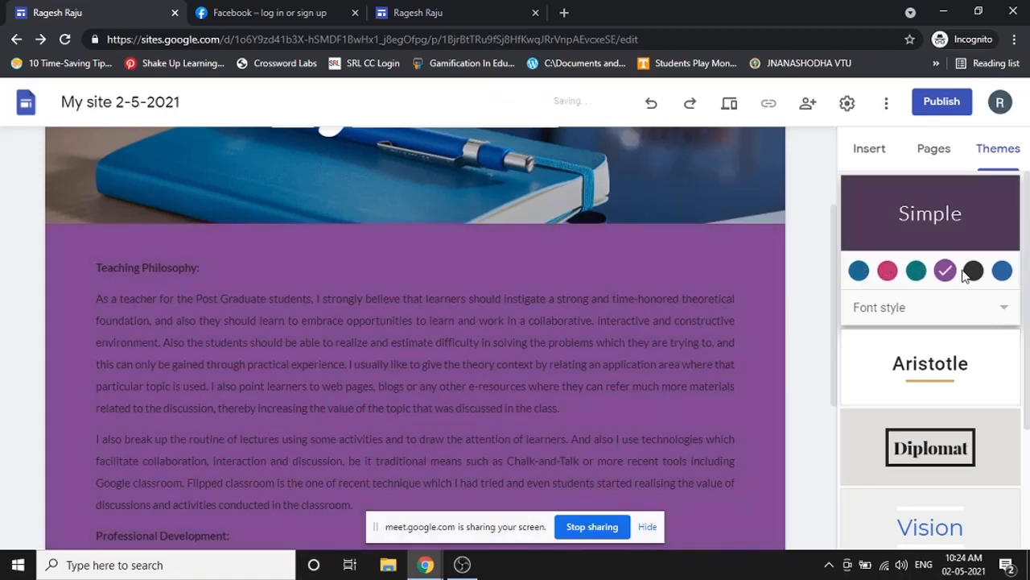
click(982, 272)
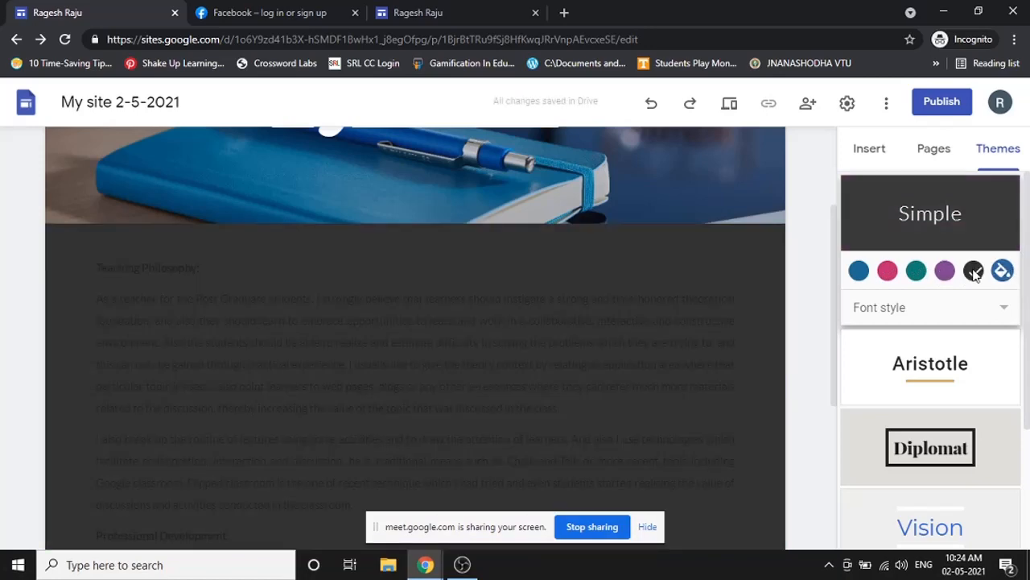
click(946, 272)
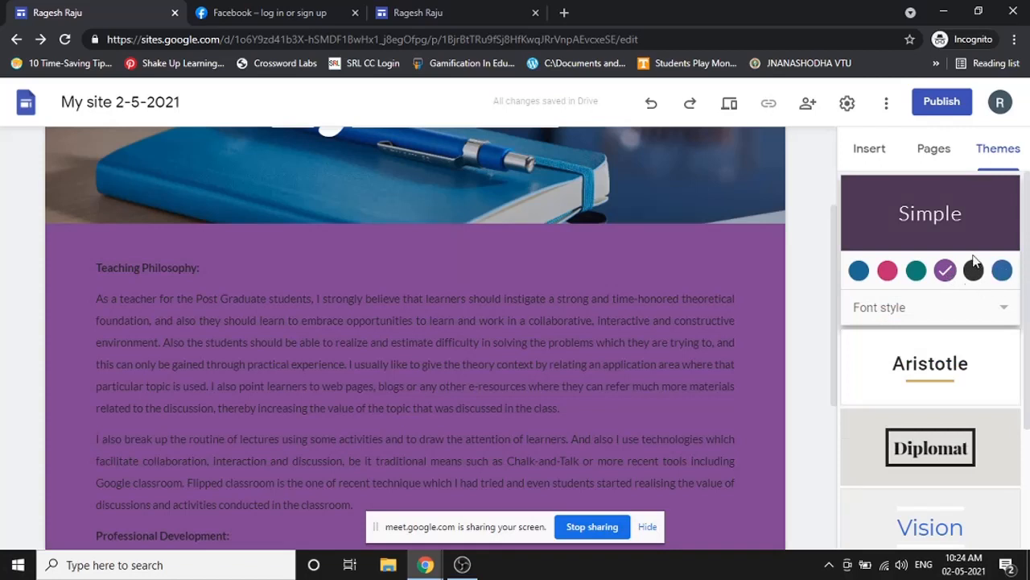
- Set a custom theme colour of olive-yellow #c0c970 using the colour picker
click(1003, 270)
click(1005, 270)
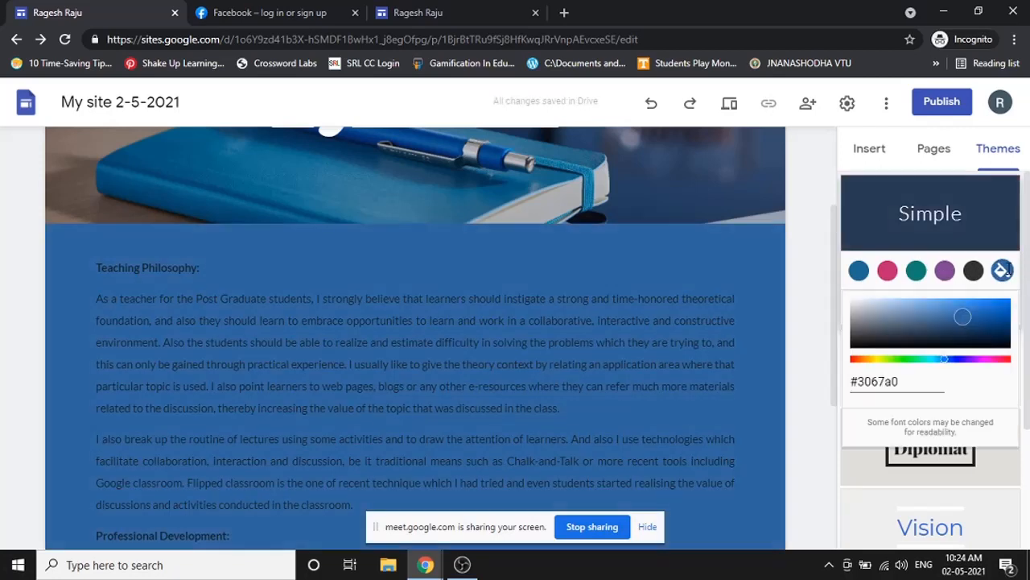
drag(971, 326, 1002, 306)
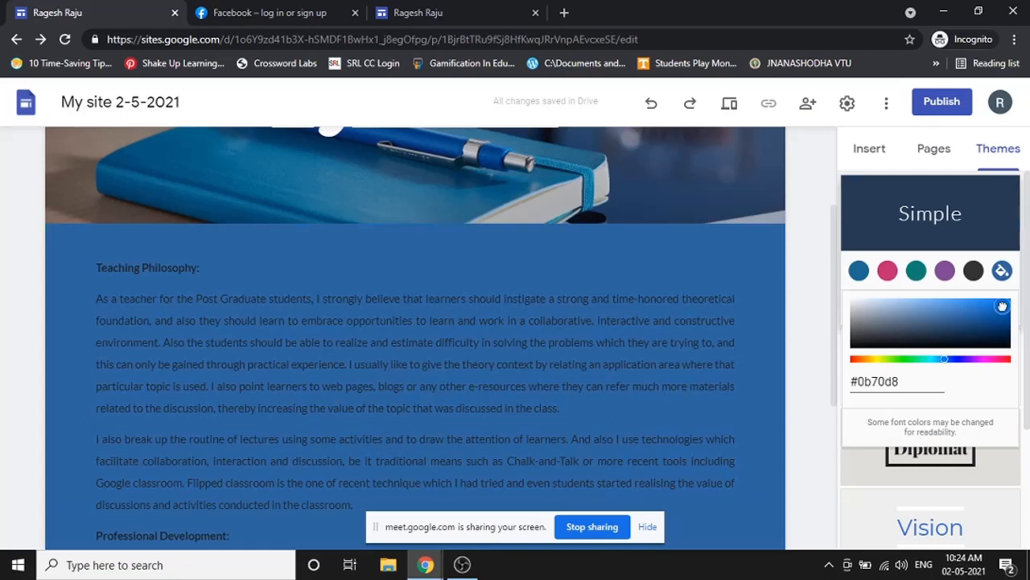
drag(948, 364, 879, 363)
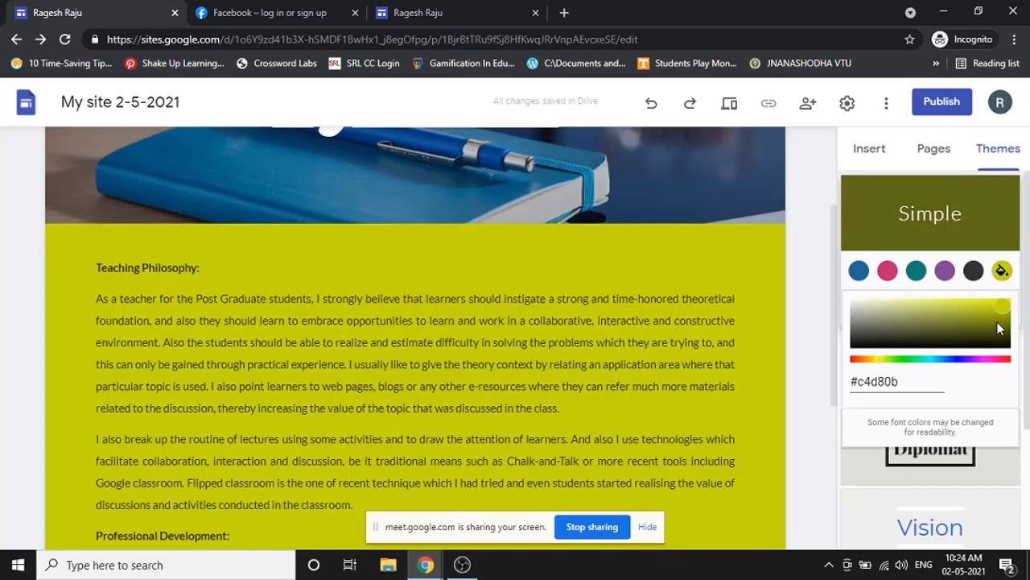
drag(997, 321, 921, 309)
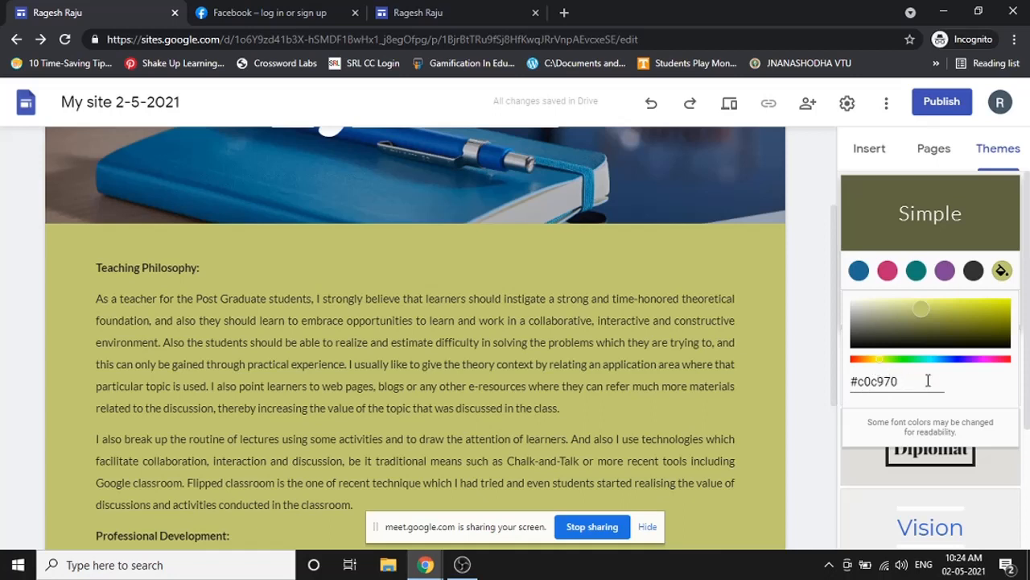
- Close the colour picker, keeping the olive #c0c970 custom theme colour
click(988, 153)
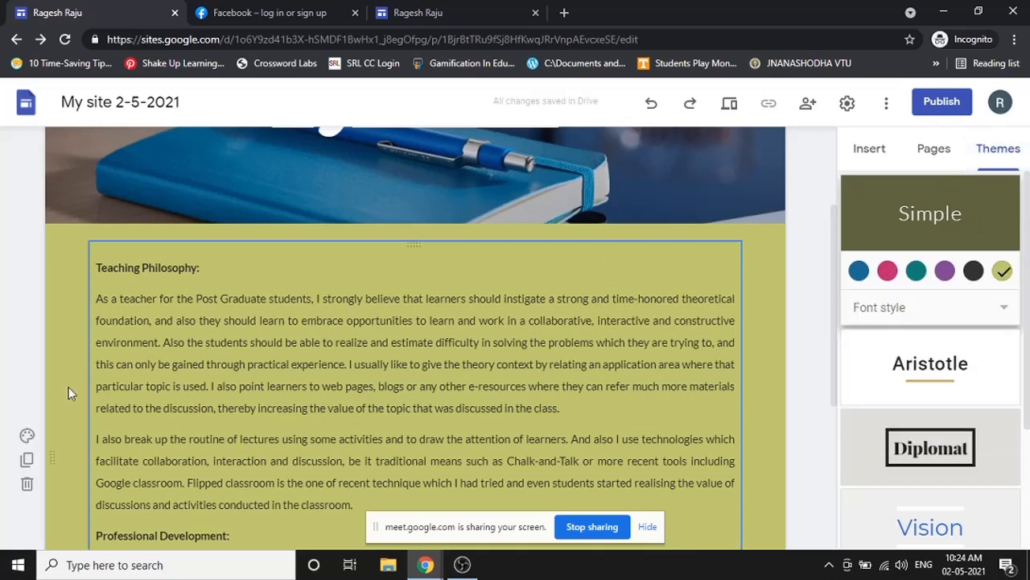
- Try the Emphasis 1 and Regular backgrounds on the teaching philosophy section
click(26, 435)
scroll(121, 511, down, 2)
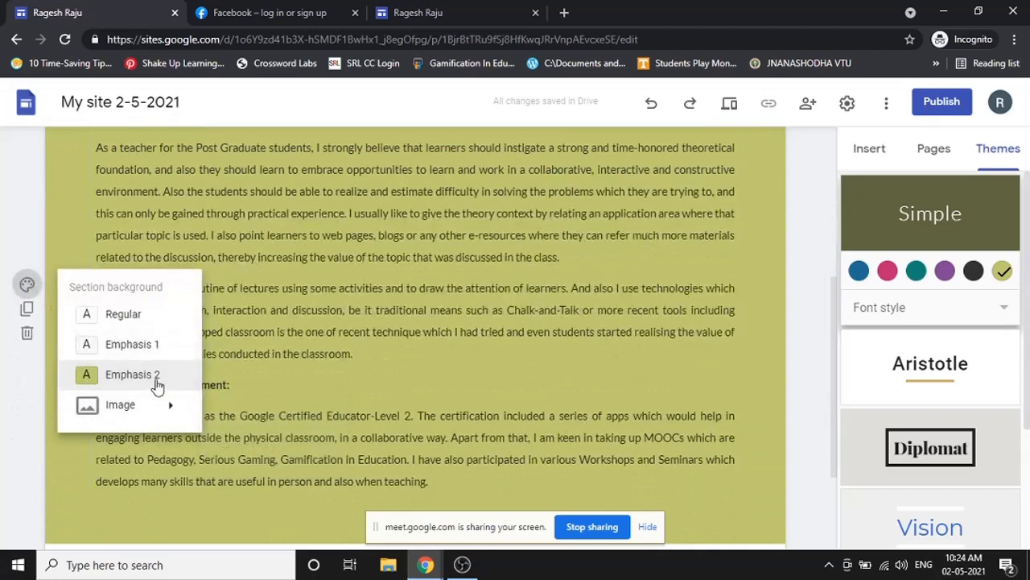
click(153, 347)
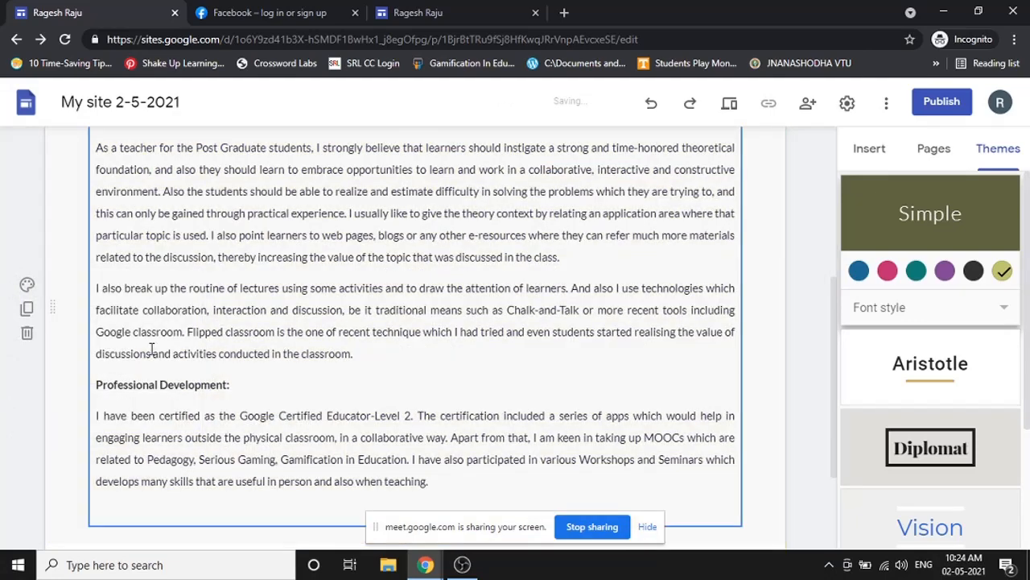
click(27, 285)
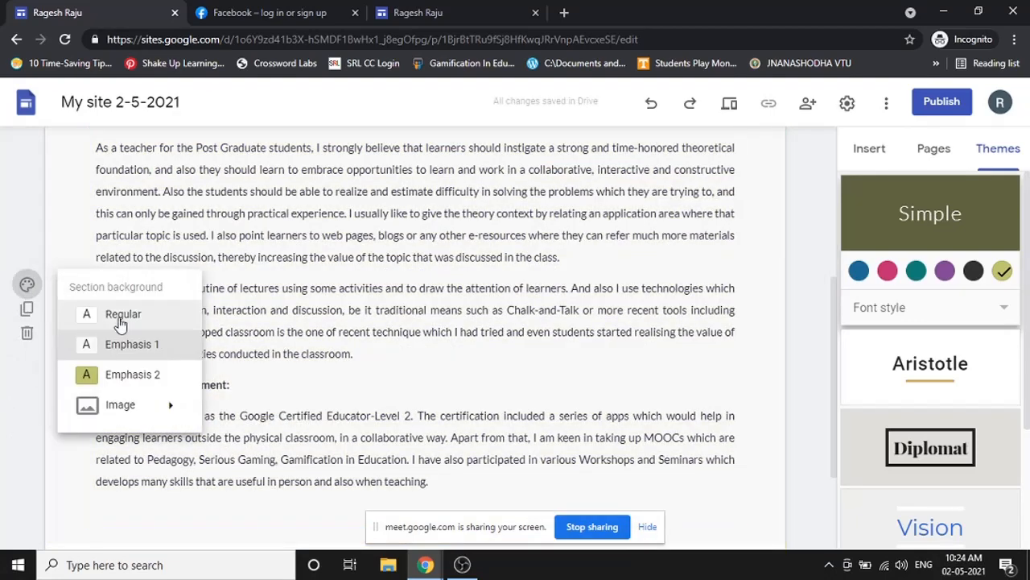
click(119, 321)
- Settle on the olive Emphasis 2 section background, then bring up the Image background options
click(27, 285)
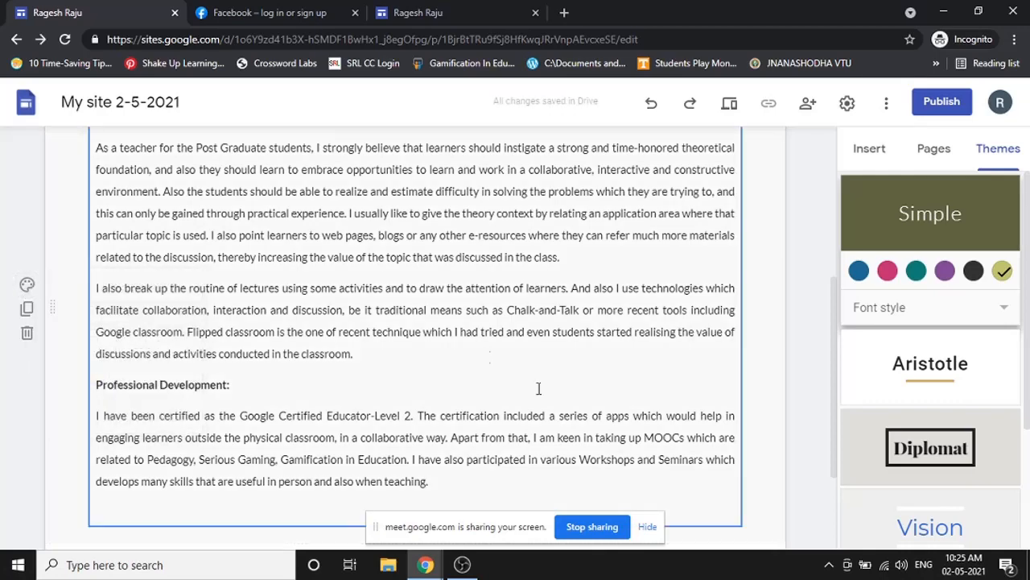
scroll(408, 362, down, 1)
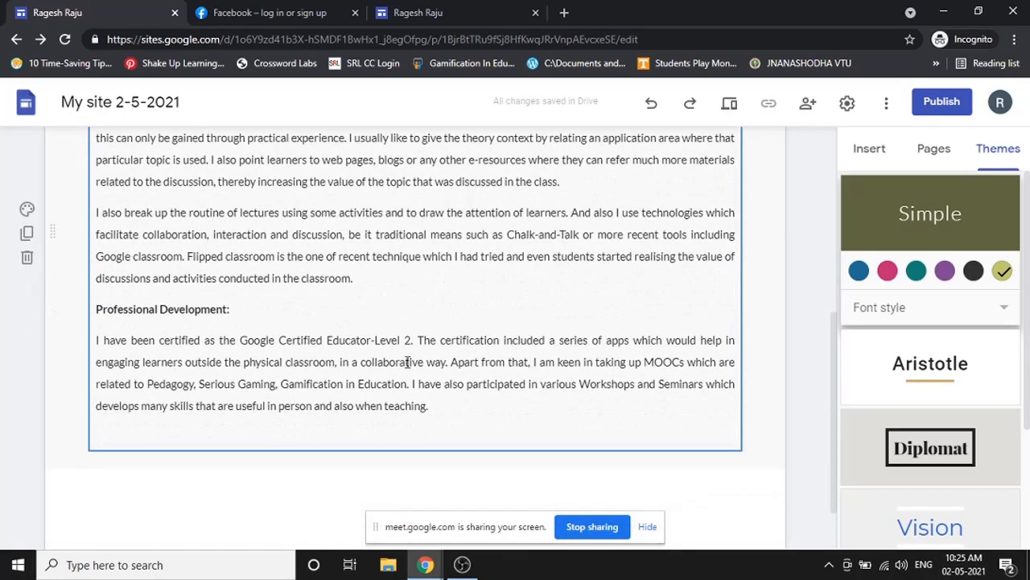
click(26, 208)
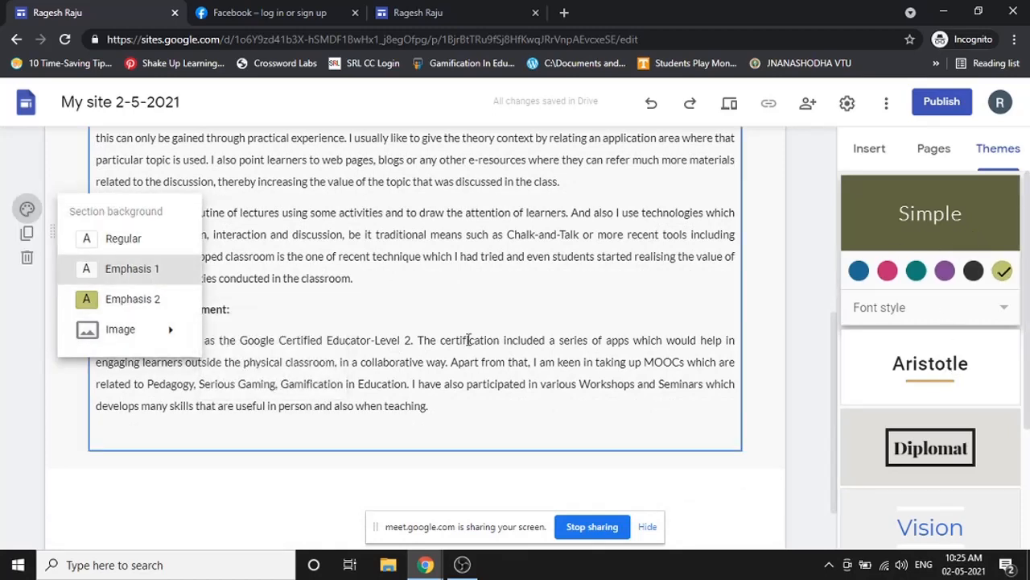
click(123, 304)
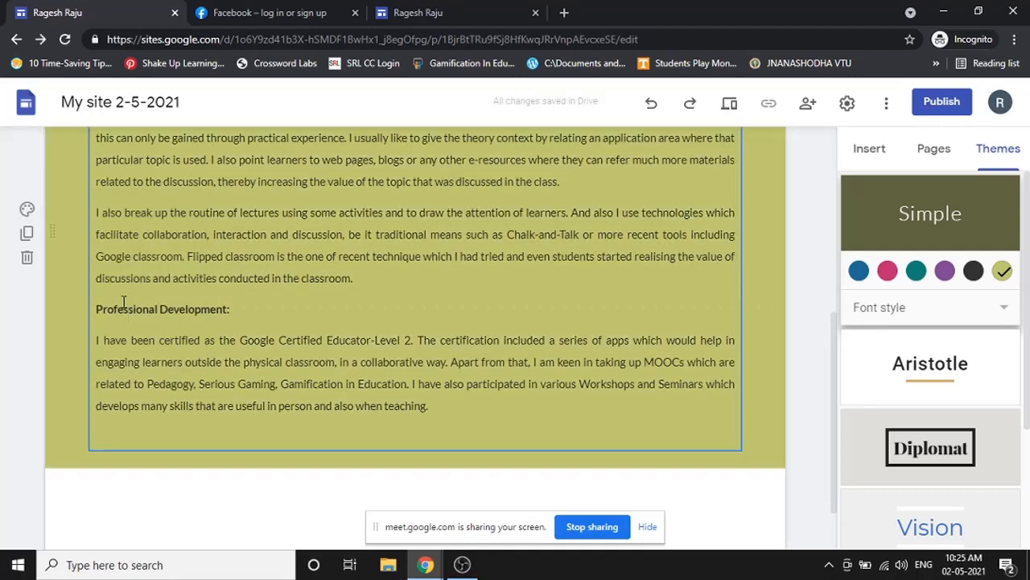
click(27, 211)
mouse_move(137, 338)
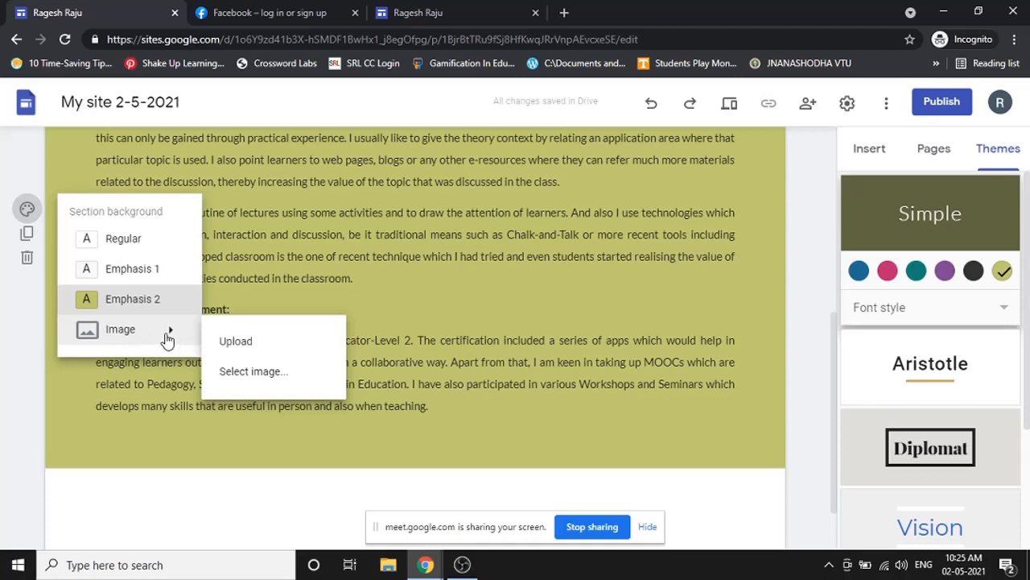
- Make the bright blue abstract Gallery photo the section's background image
click(254, 383)
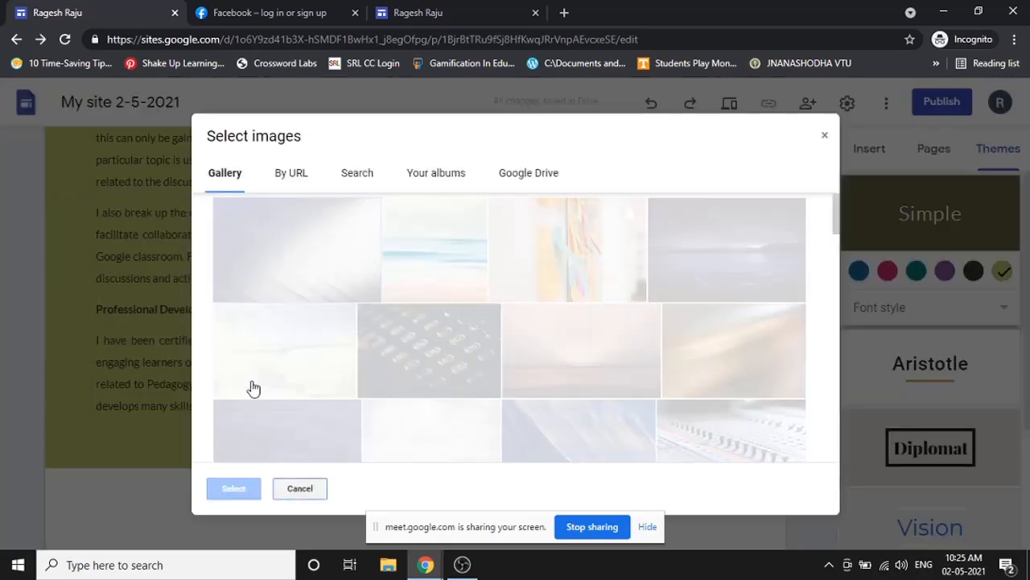
scroll(506, 358, down, 2)
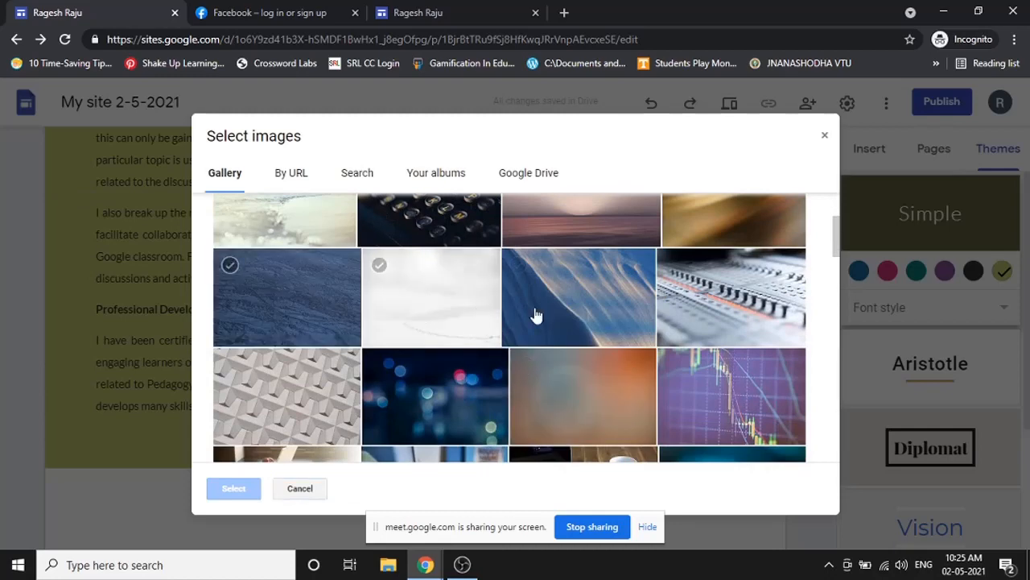
scroll(610, 346, down, 1)
scroll(394, 334, down, 1)
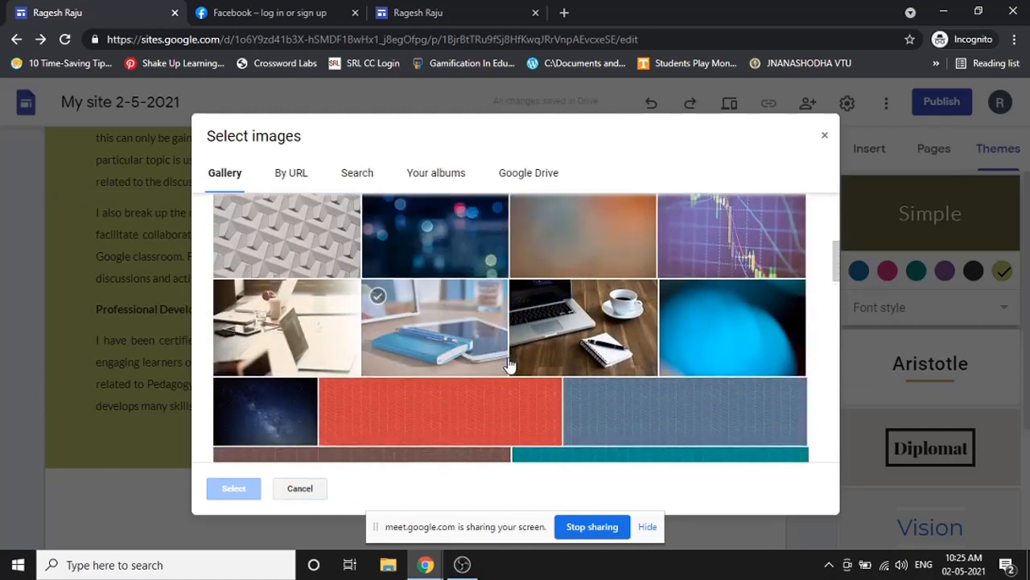
scroll(506, 363, down, 1)
click(724, 281)
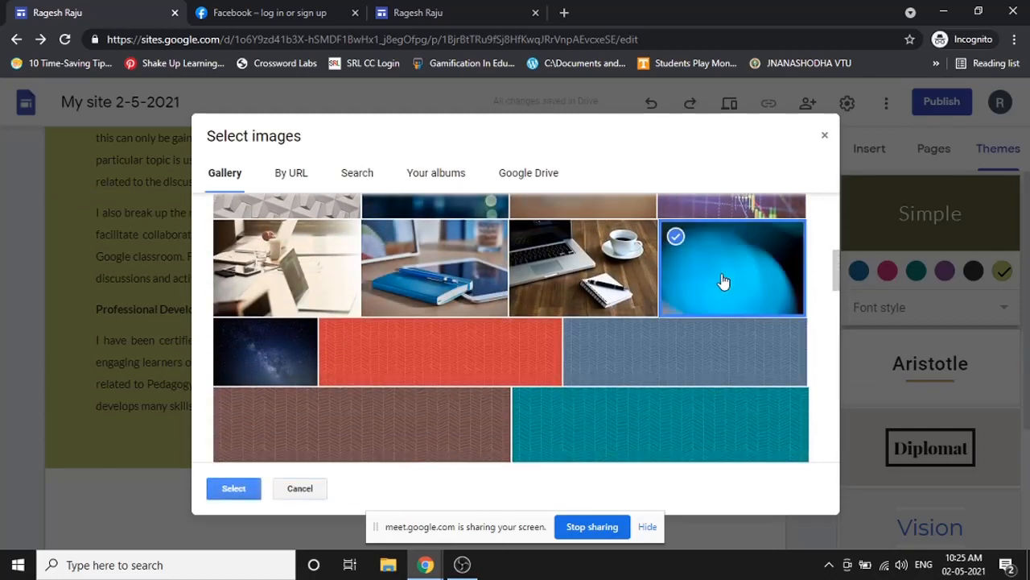
click(225, 492)
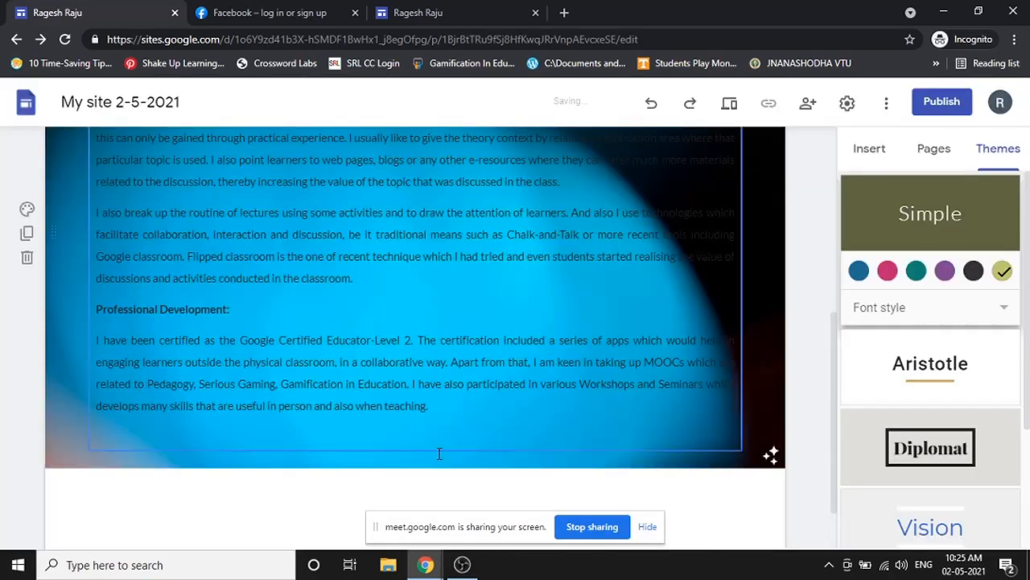
scroll(706, 356, up, 6)
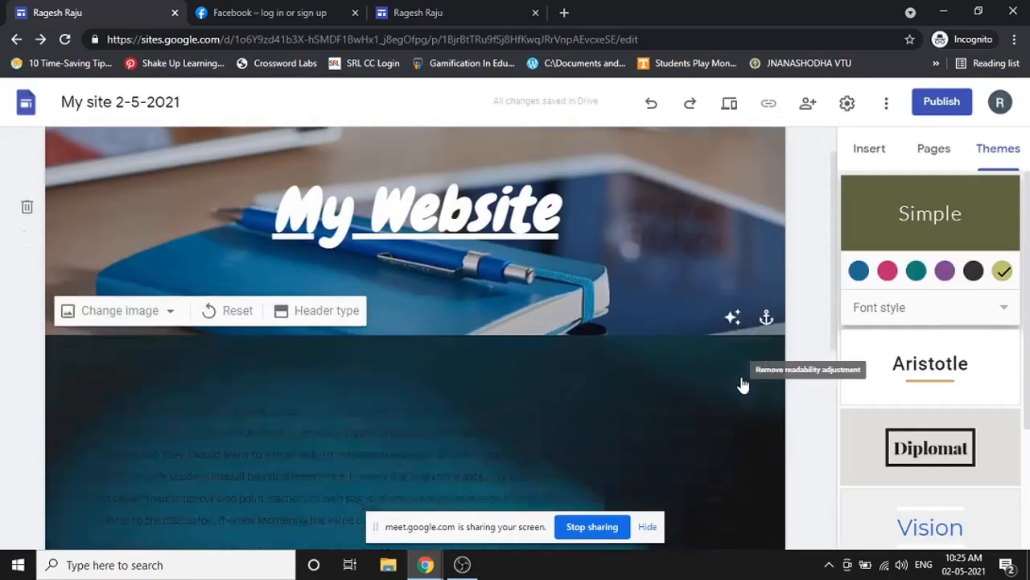
scroll(742, 384, down, 2)
scroll(385, 298, down, 1)
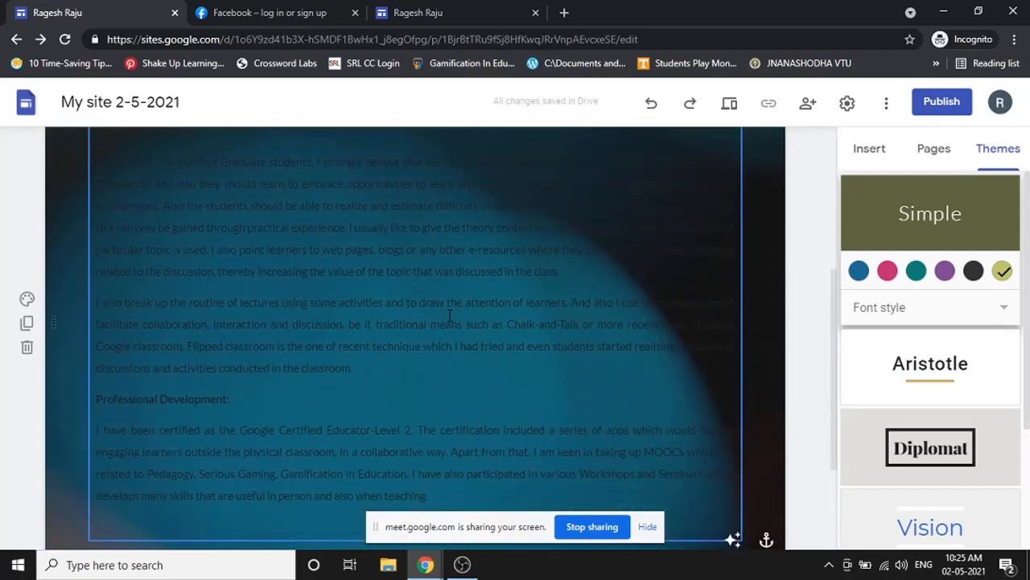
scroll(450, 317, up, 2)
scroll(563, 296, down, 1)
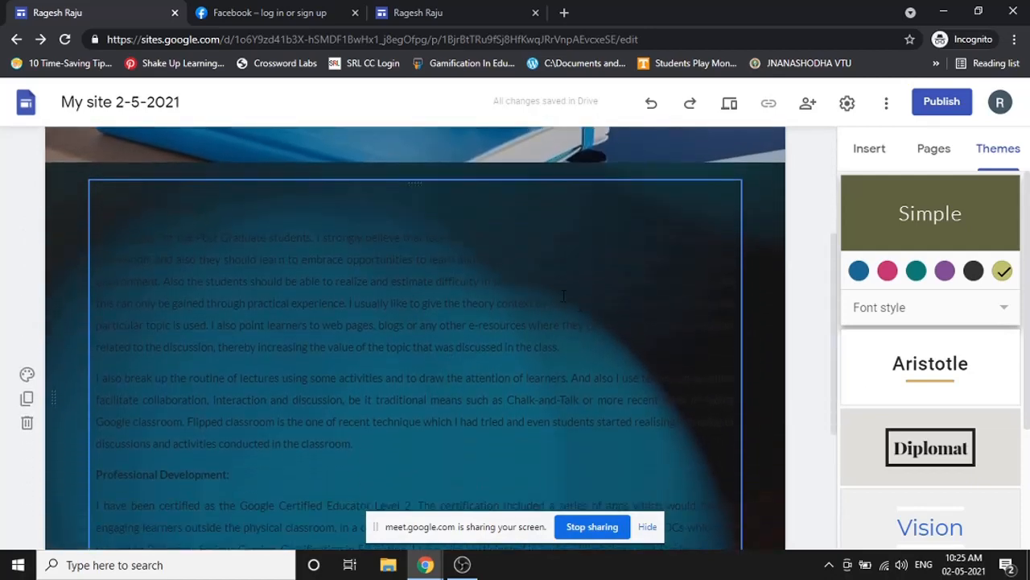
- Select all the text in the section's box, undoing an accidental deletion
drag(106, 208, 451, 475)
click(498, 408)
key(ctrl+a)
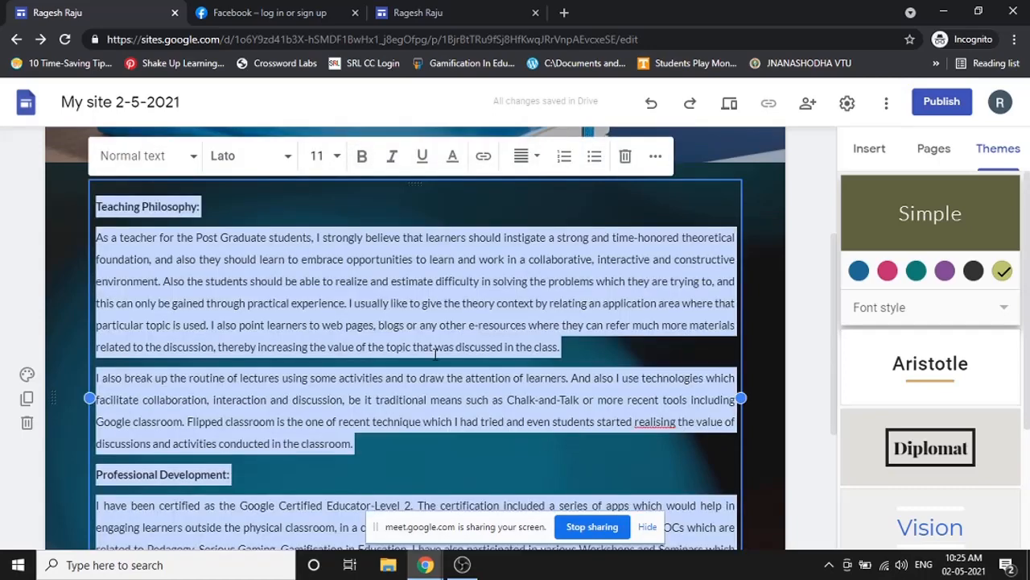
click(335, 328)
scroll(452, 322, down, 3)
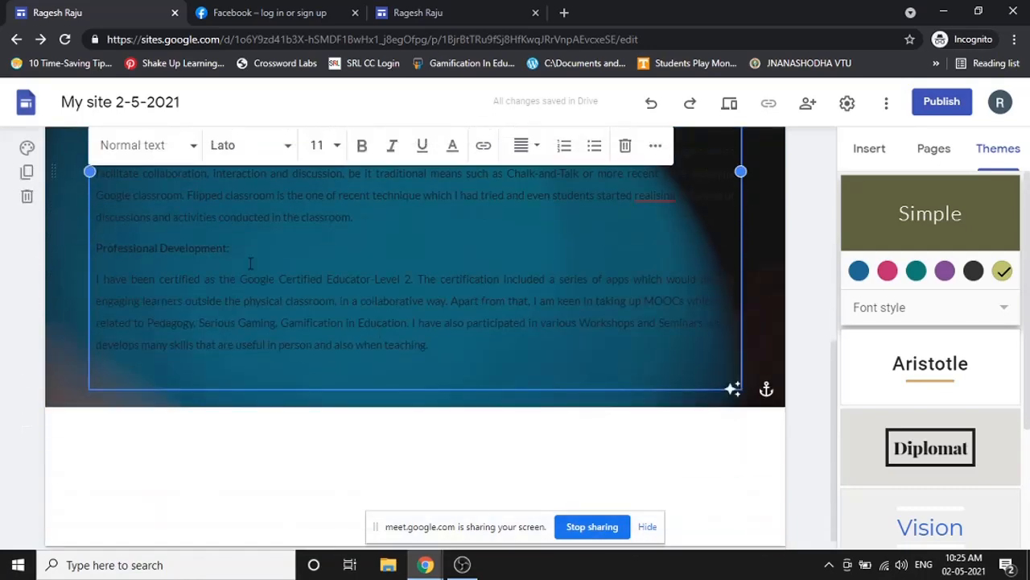
scroll(322, 278, up, 1)
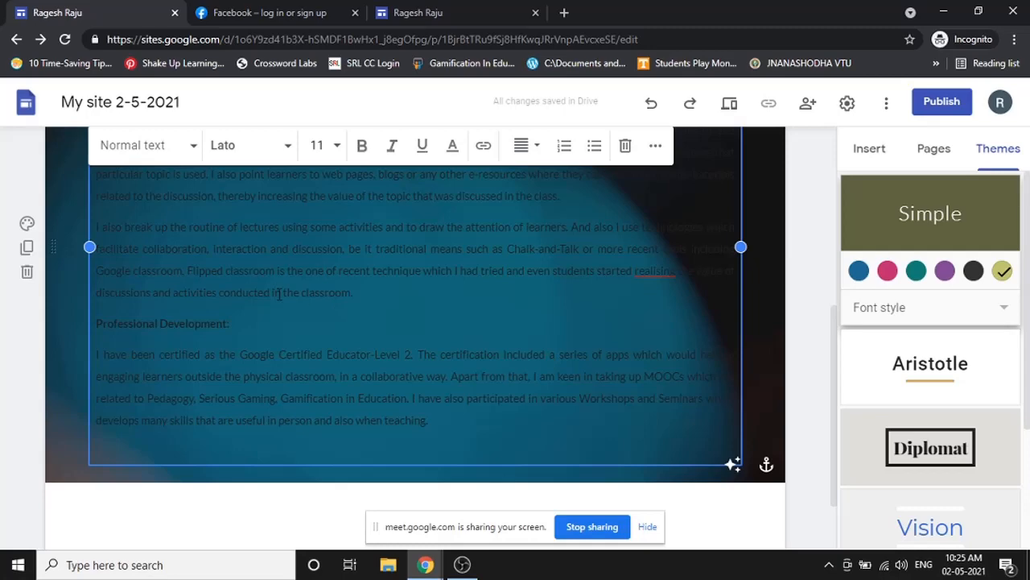
key(ctrl+a)
scroll(278, 294, up, 2)
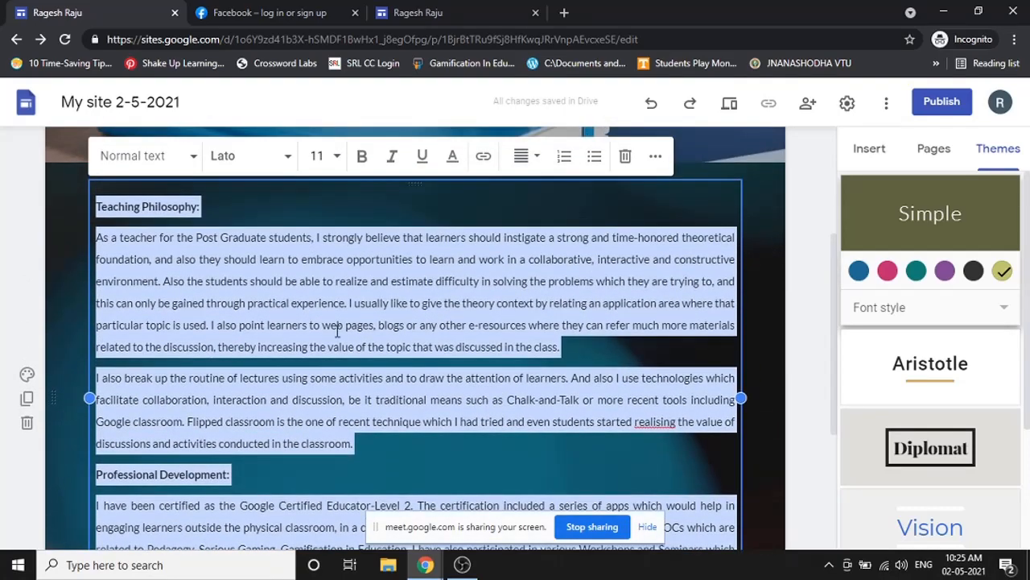
key(Delete)
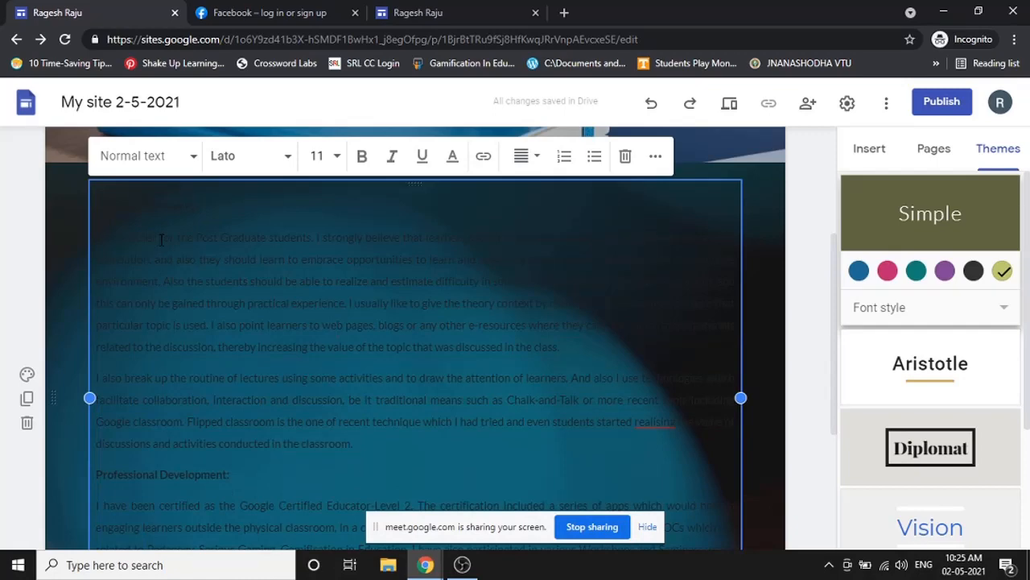
key(ctrl+z)
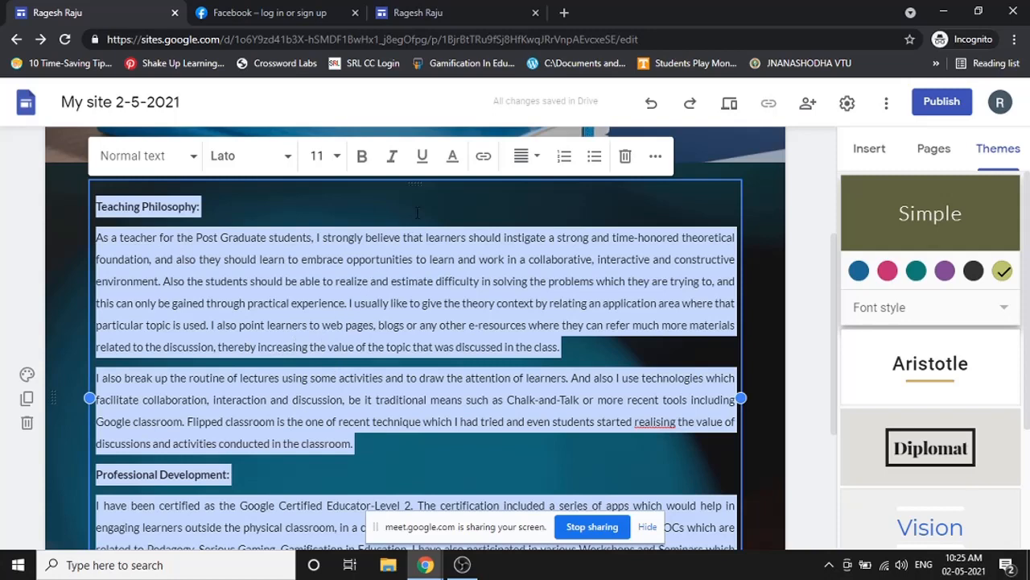
- Colour the selected teaching philosophy text white and check it against the blue background
click(454, 157)
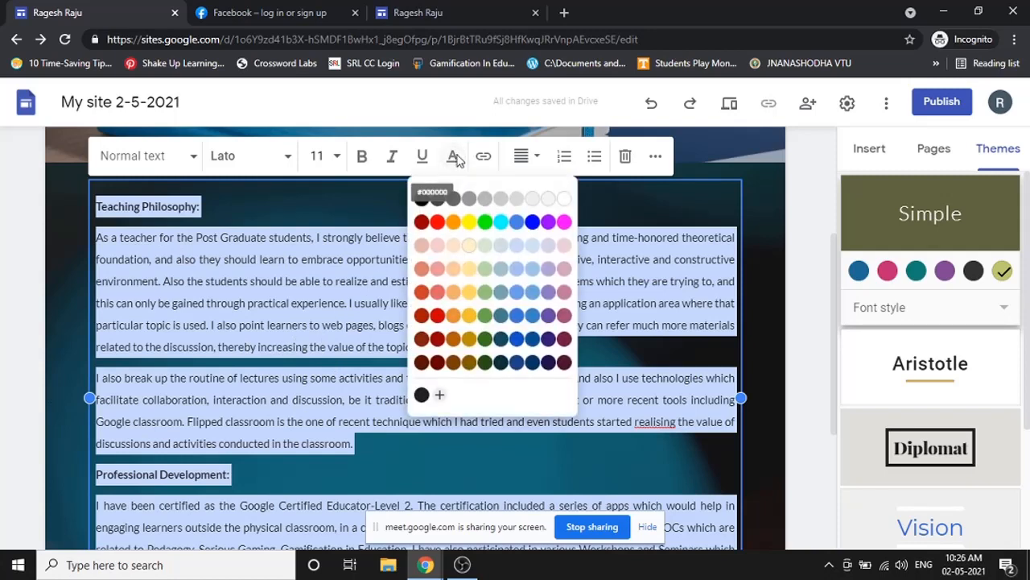
click(561, 201)
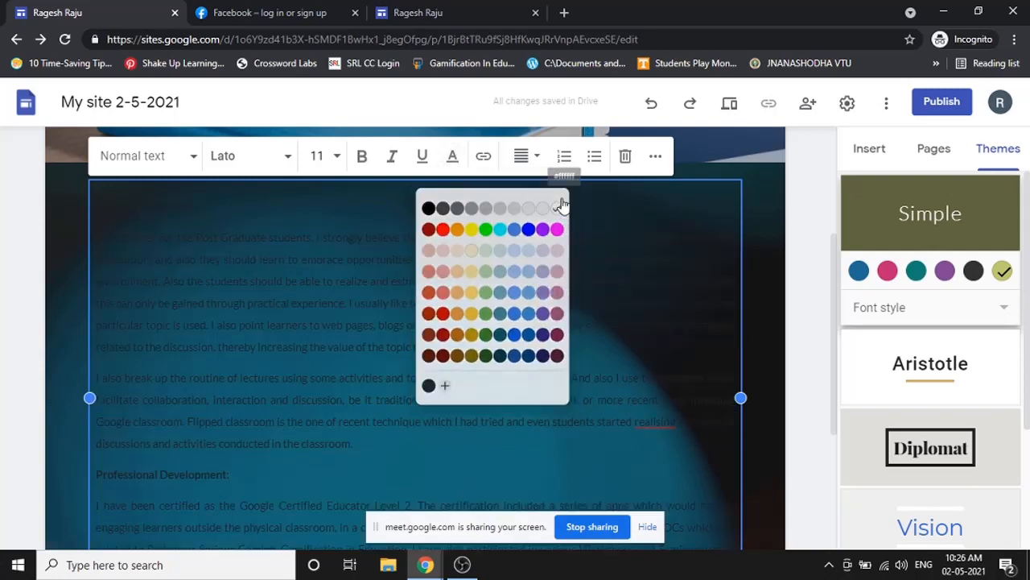
scroll(649, 315, down, 1)
click(711, 383)
scroll(711, 382, up, 2)
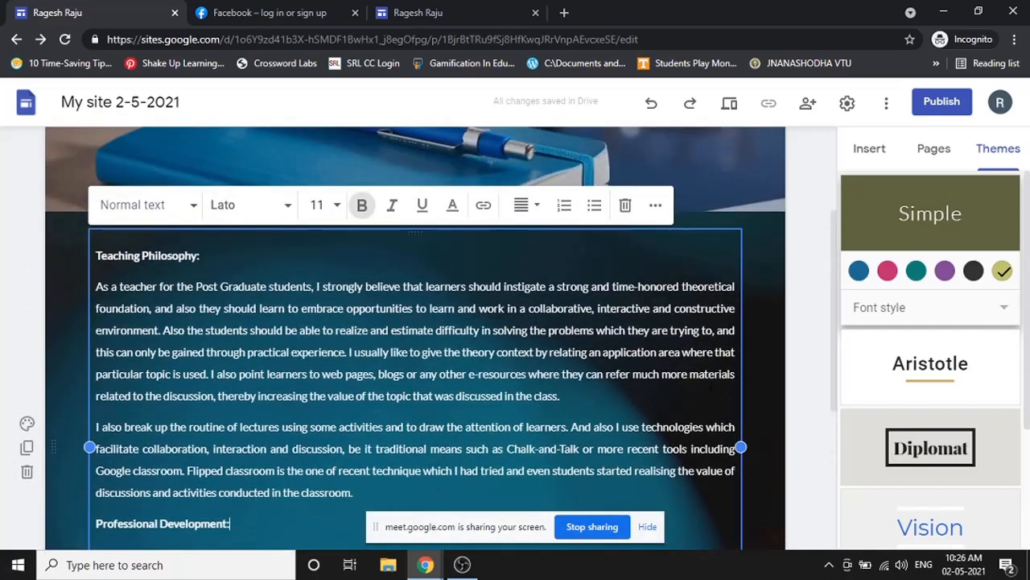
scroll(609, 395, down, 1)
scroll(607, 395, down, 1)
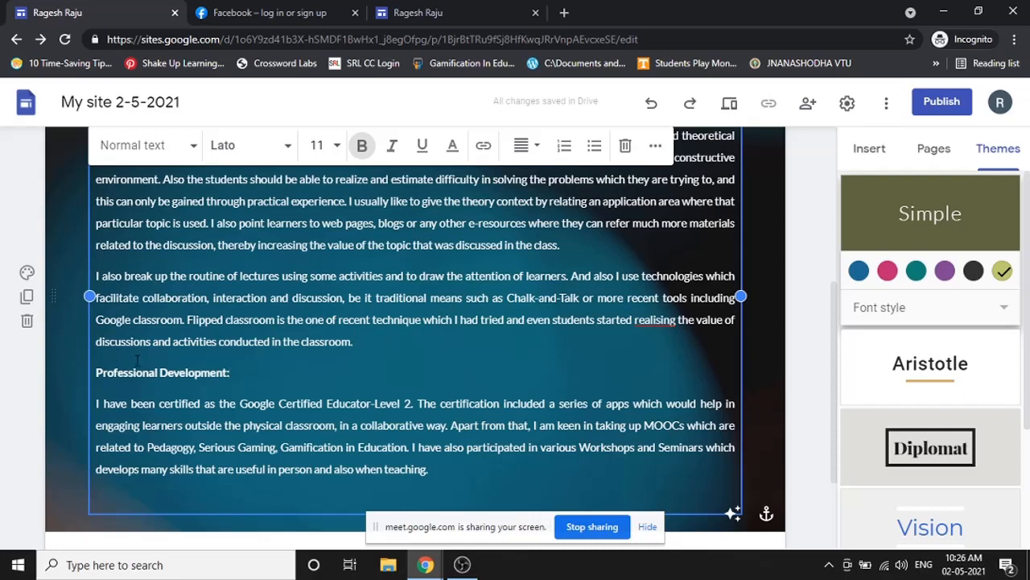
scroll(171, 340, down, 2)
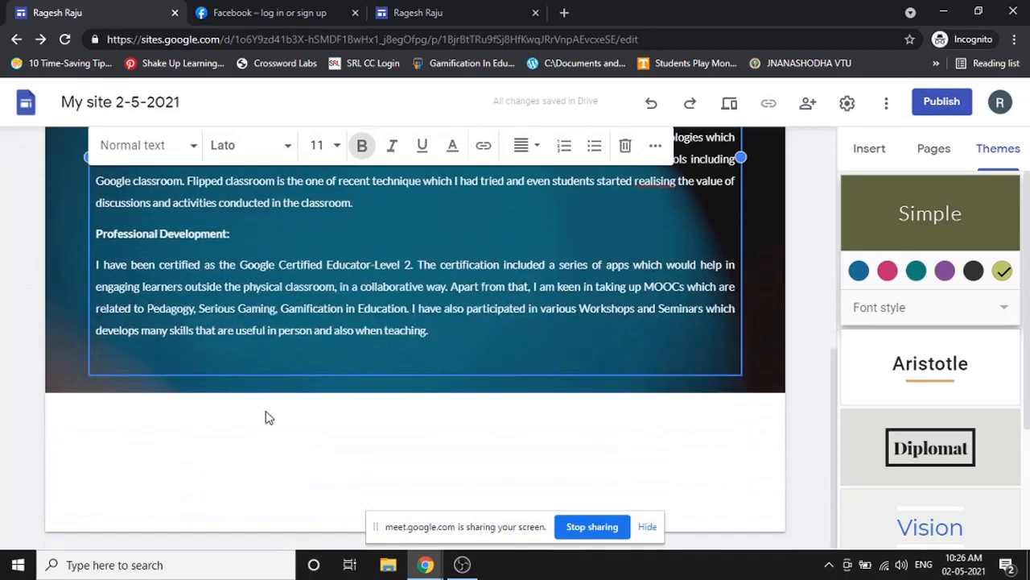
scroll(268, 417, up, 1)
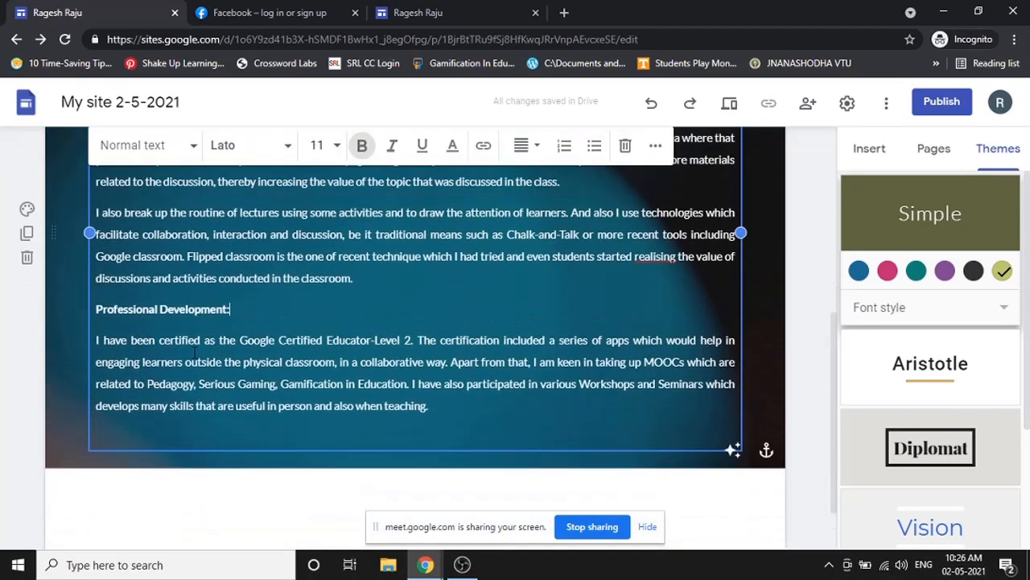
click(28, 235)
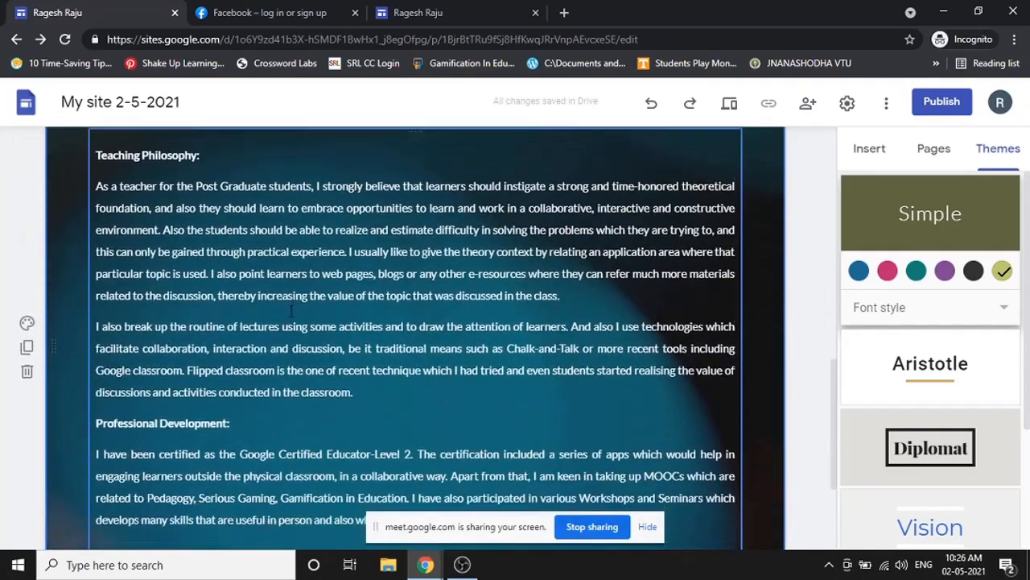
scroll(291, 351, up, 8)
scroll(291, 320, down, 5)
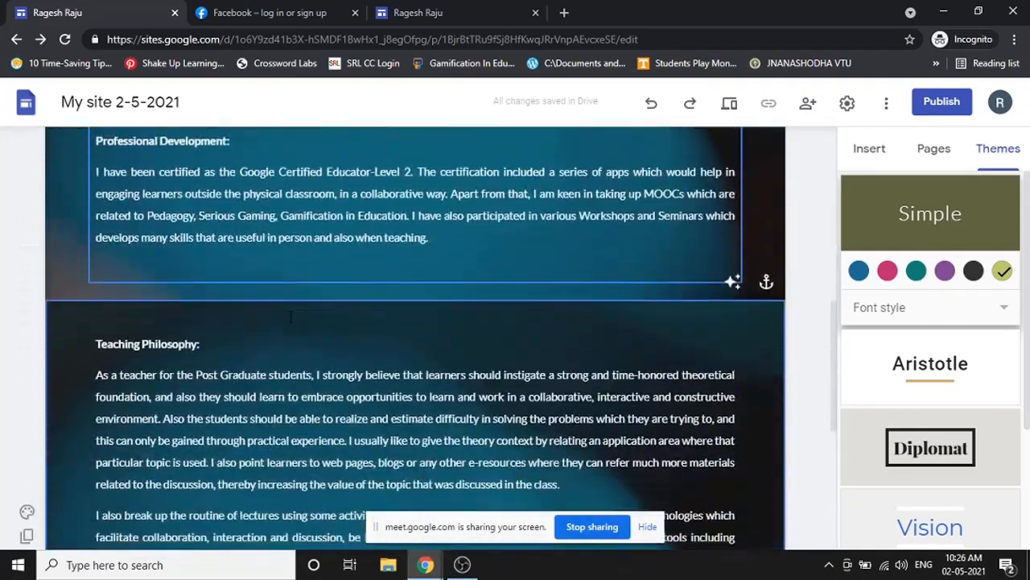
scroll(291, 320, down, 1)
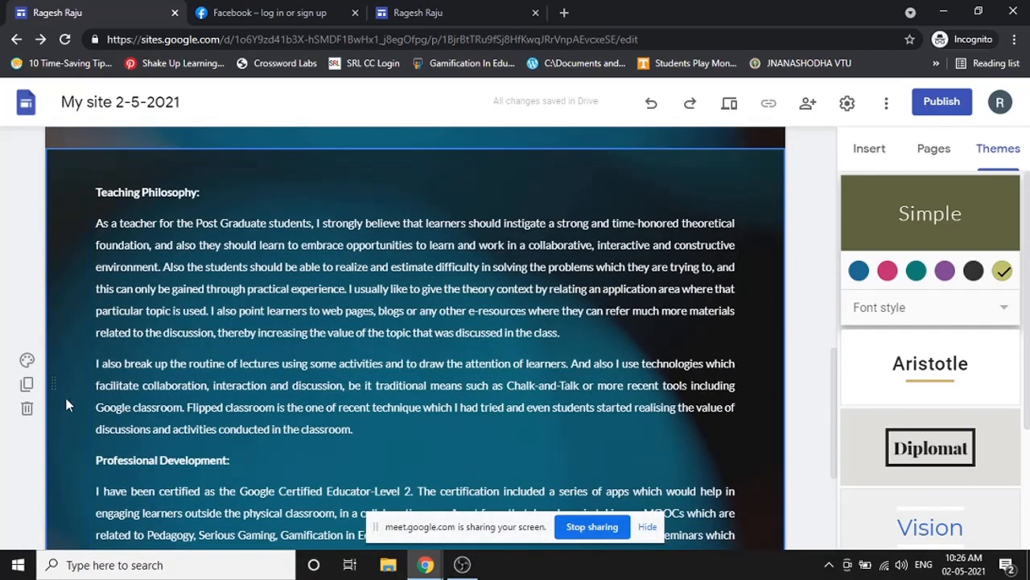
click(27, 410)
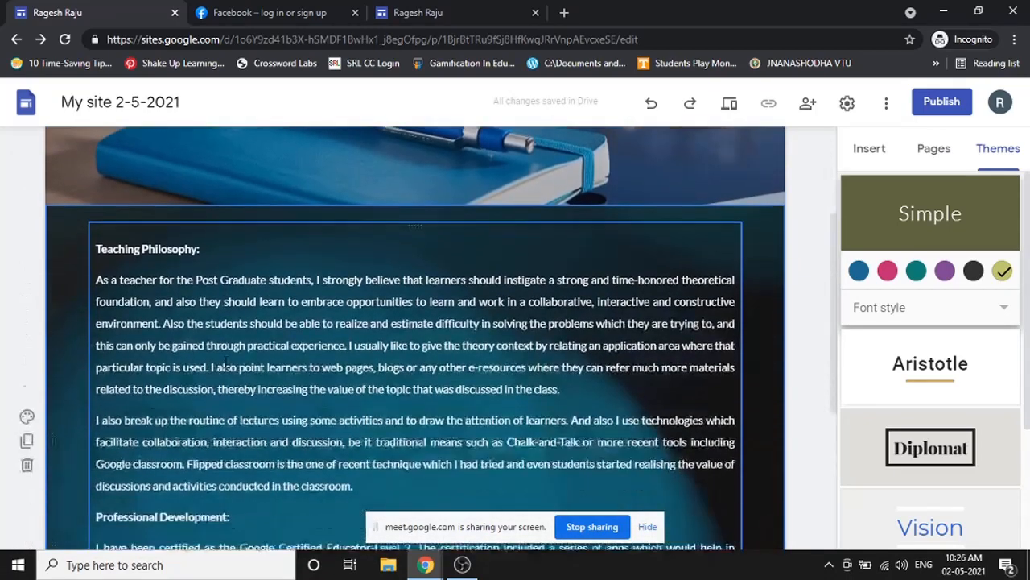
scroll(479, 344, down, 2)
scroll(482, 346, up, 1)
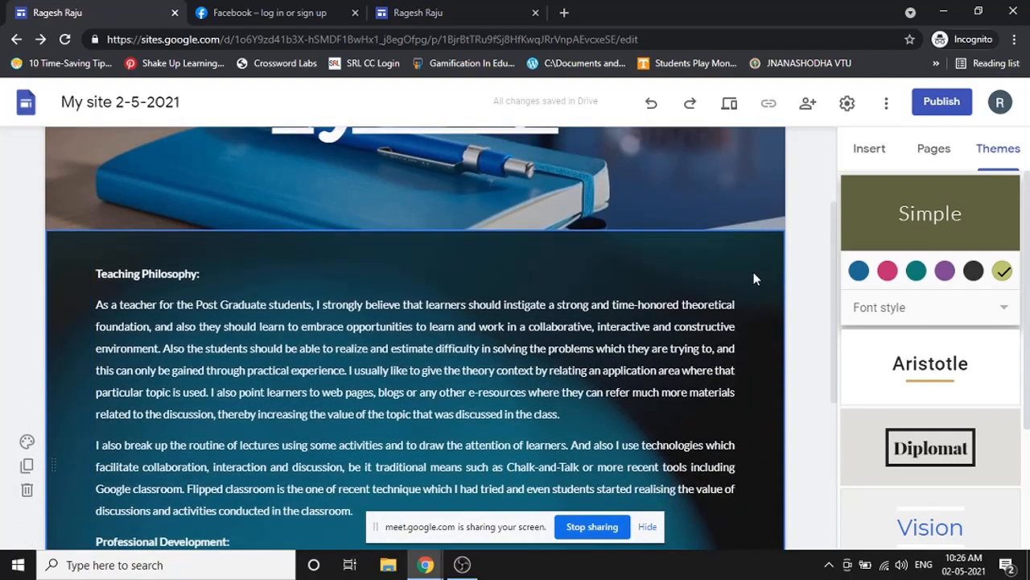
scroll(251, 354, up, 2)
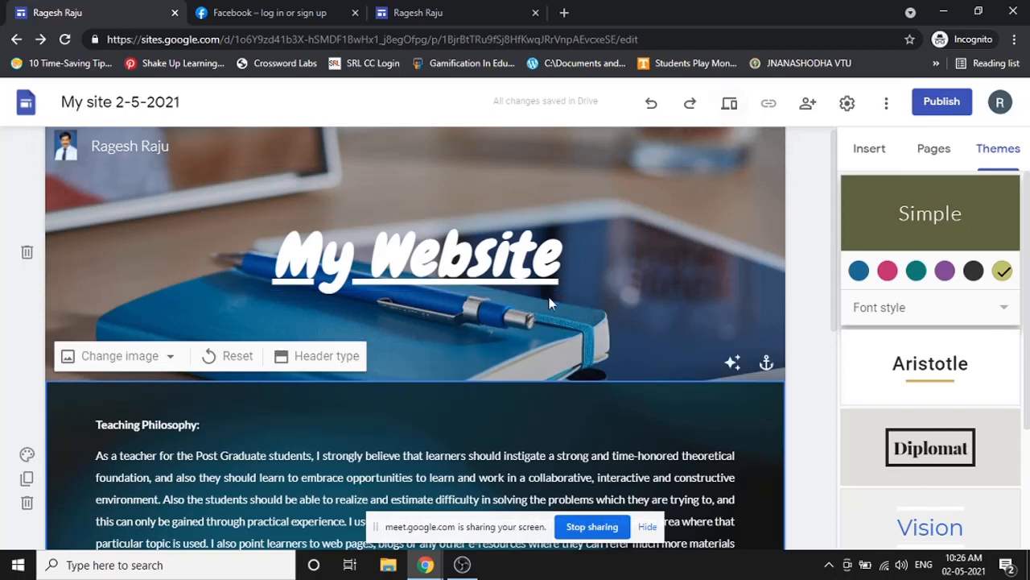
- Preview the site and scroll through it at desktop and tablet widths
click(729, 105)
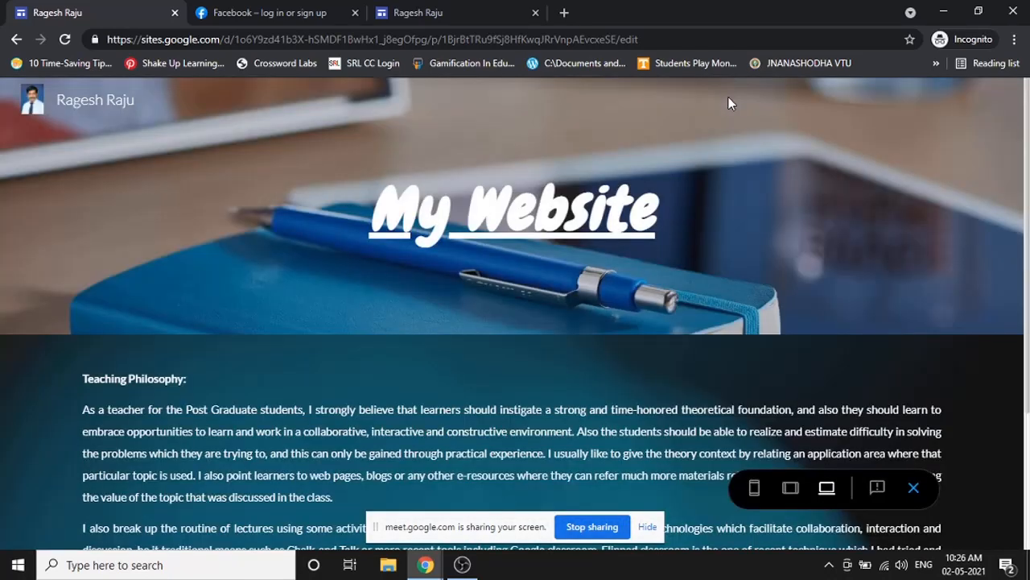
scroll(575, 299, down, 3)
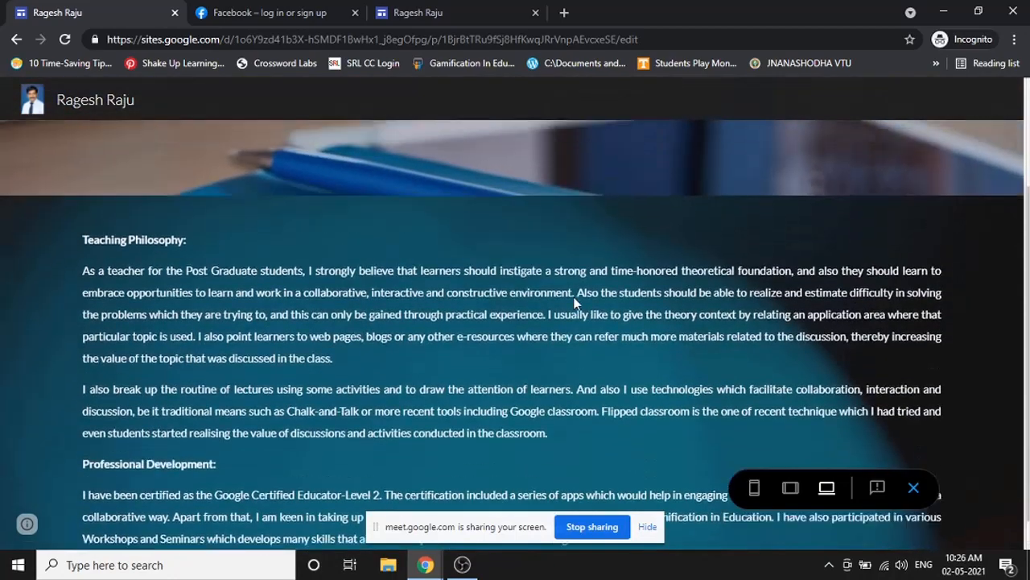
scroll(575, 299, up, 3)
click(791, 487)
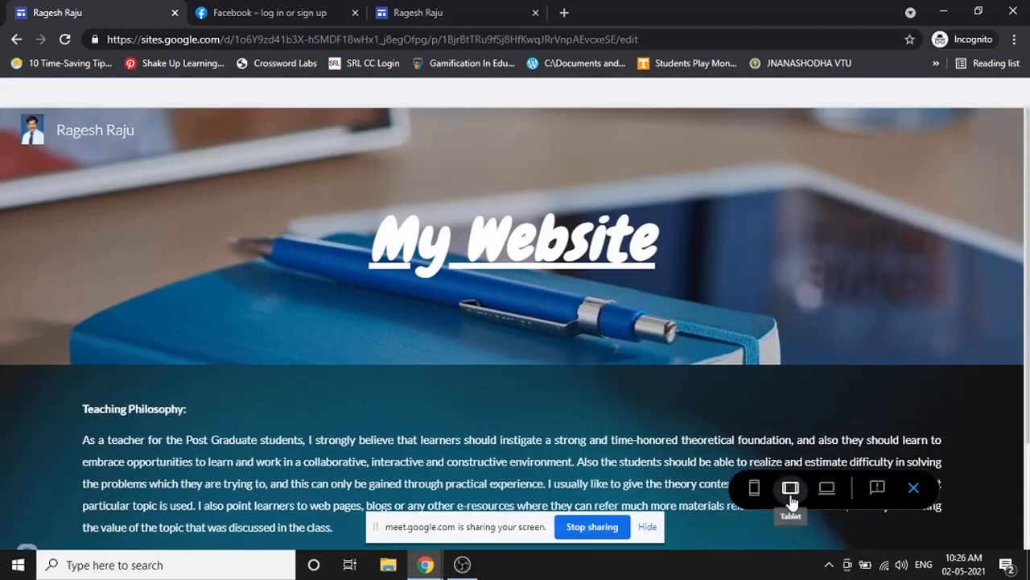
scroll(633, 394, down, 5)
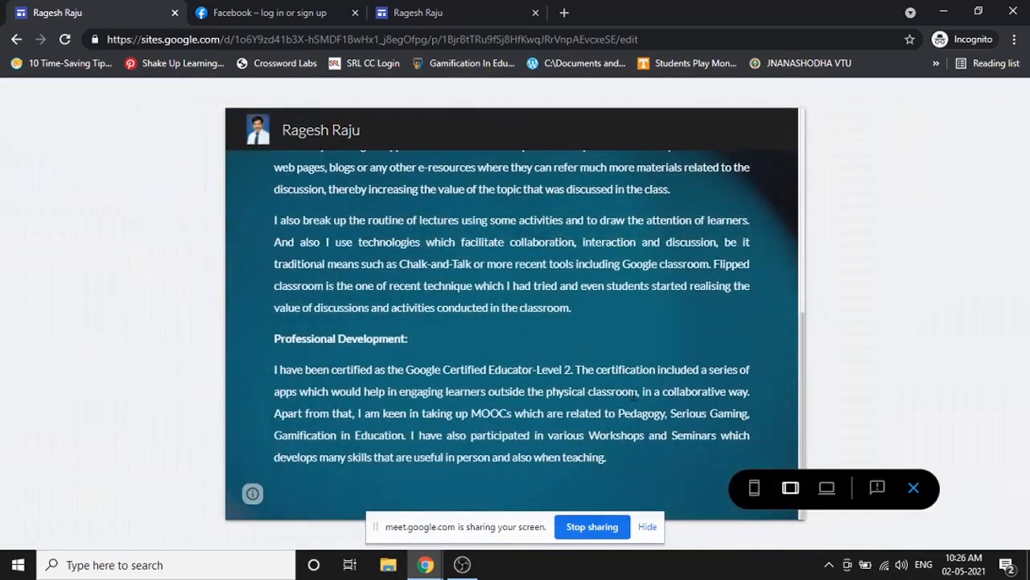
scroll(632, 395, up, 3)
scroll(633, 395, up, 2)
scroll(633, 394, down, 4)
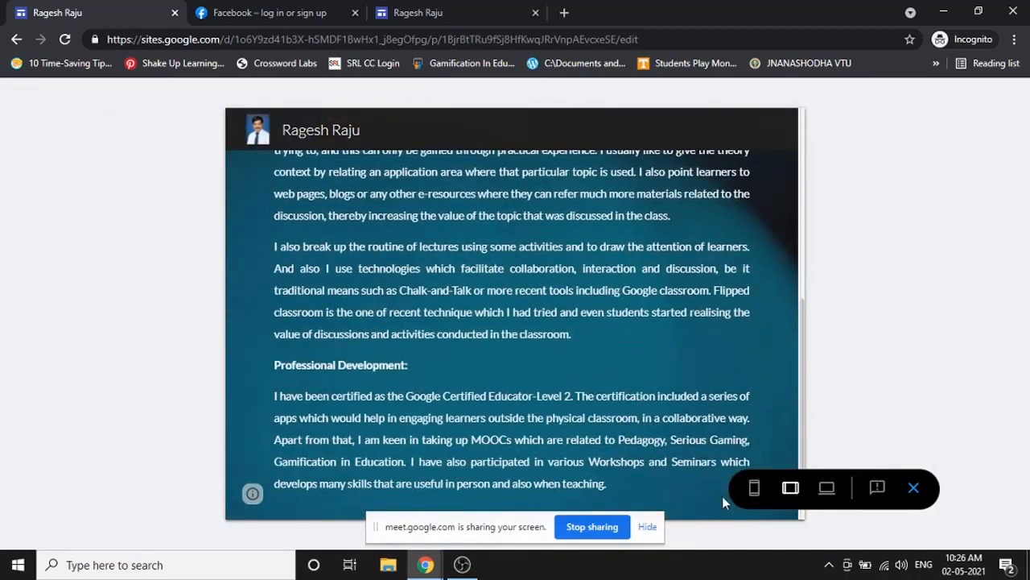
- Switch the preview to phone width and scroll through the page
click(754, 487)
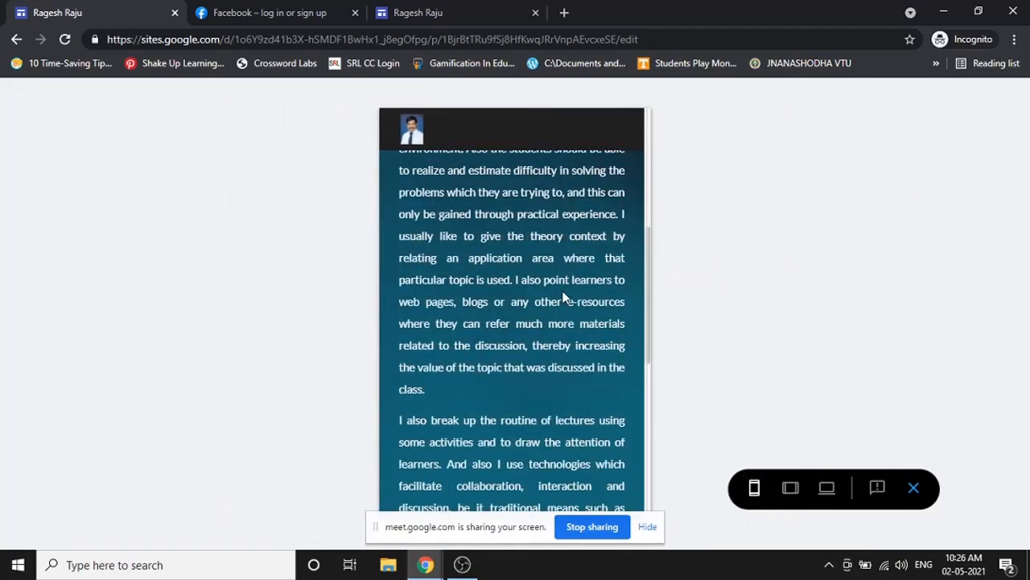
scroll(563, 293, up, 5)
scroll(564, 293, down, 6)
scroll(564, 293, down, 3)
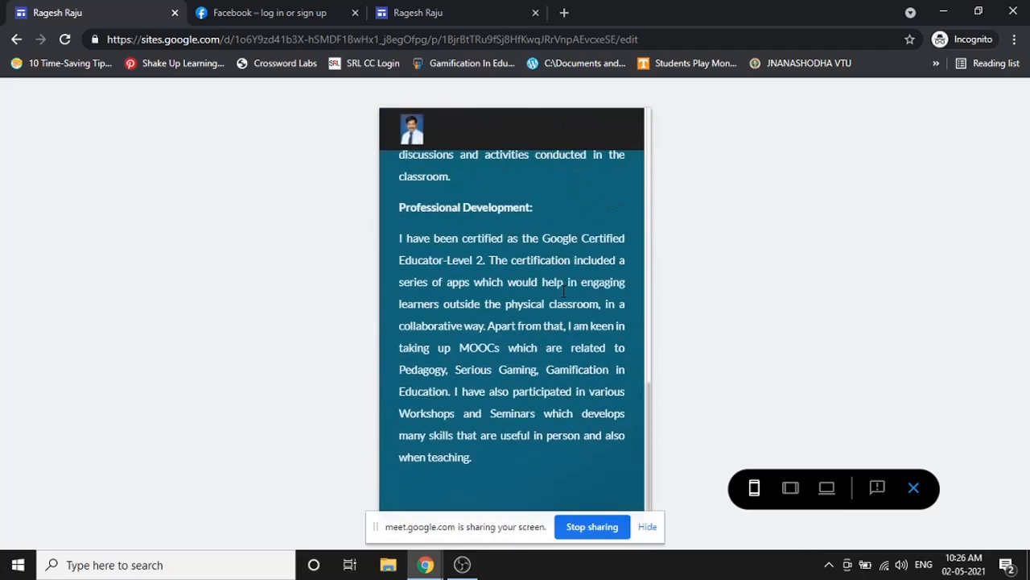
scroll(563, 294, up, 6)
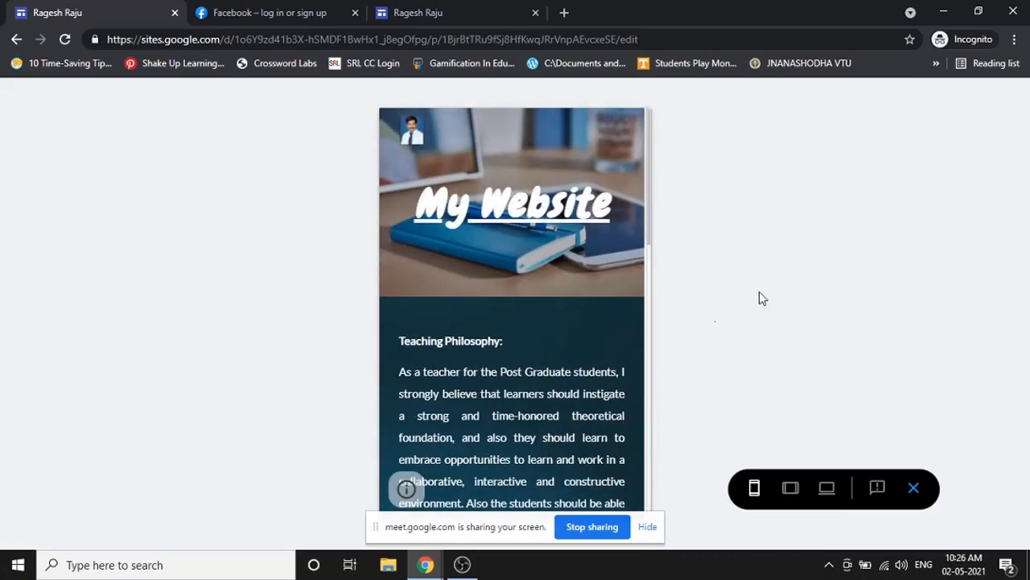
scroll(575, 358, down, 5)
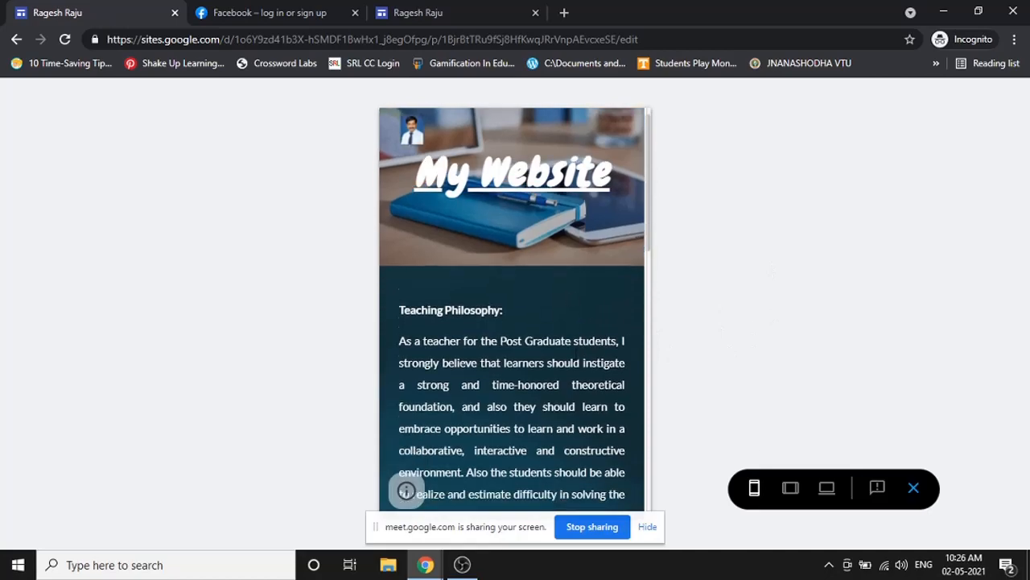
scroll(575, 356, up, 6)
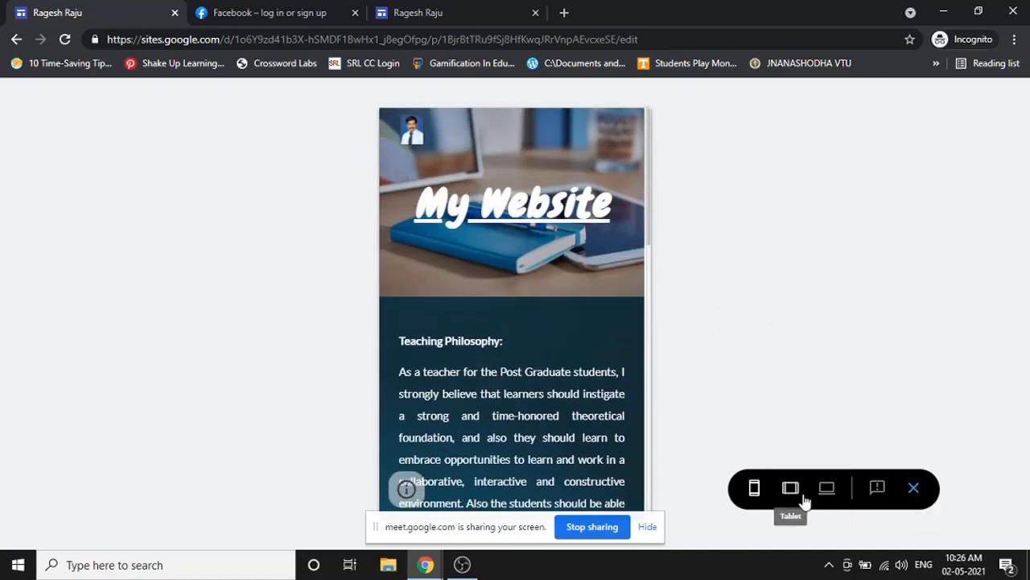
- Return to the editor and upload the profile photo from the Desktop into the page
click(915, 488)
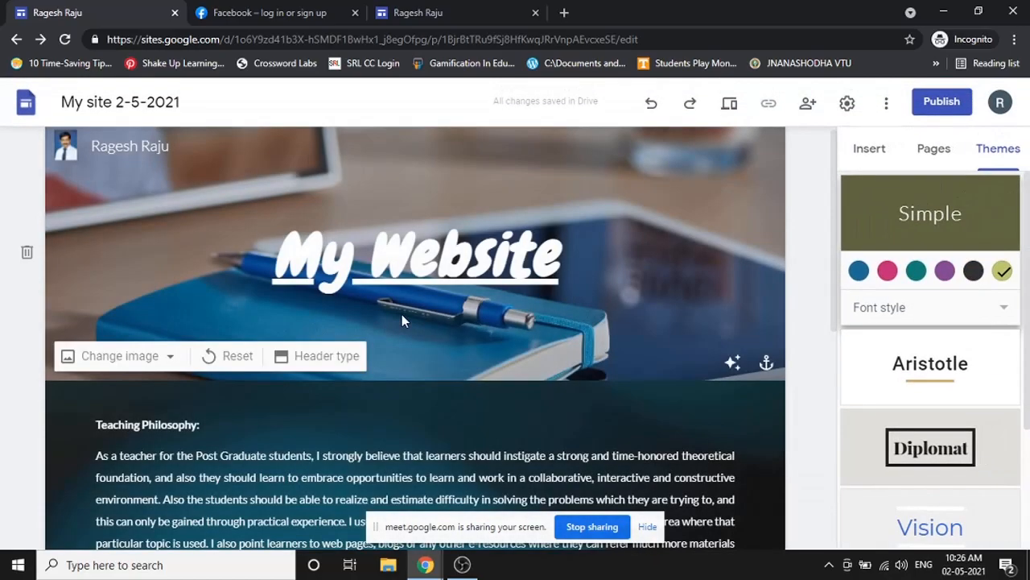
scroll(403, 318, down, 6)
scroll(410, 330, up, 6)
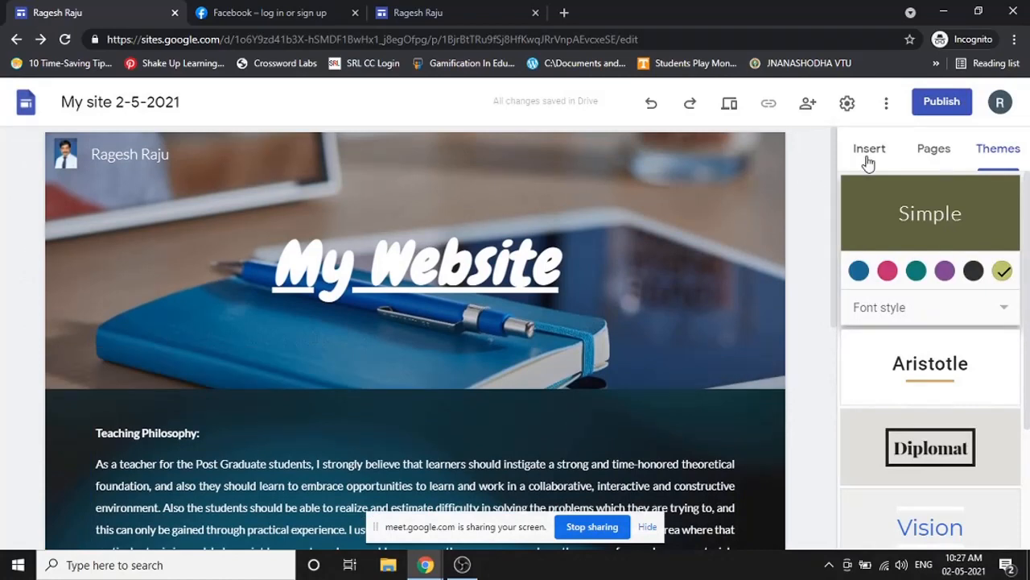
click(869, 153)
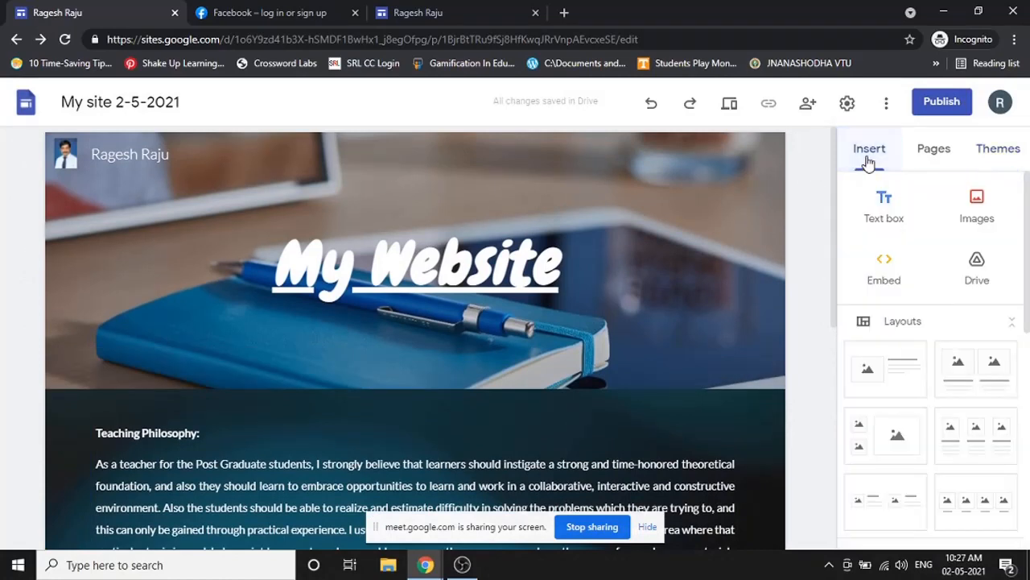
click(982, 206)
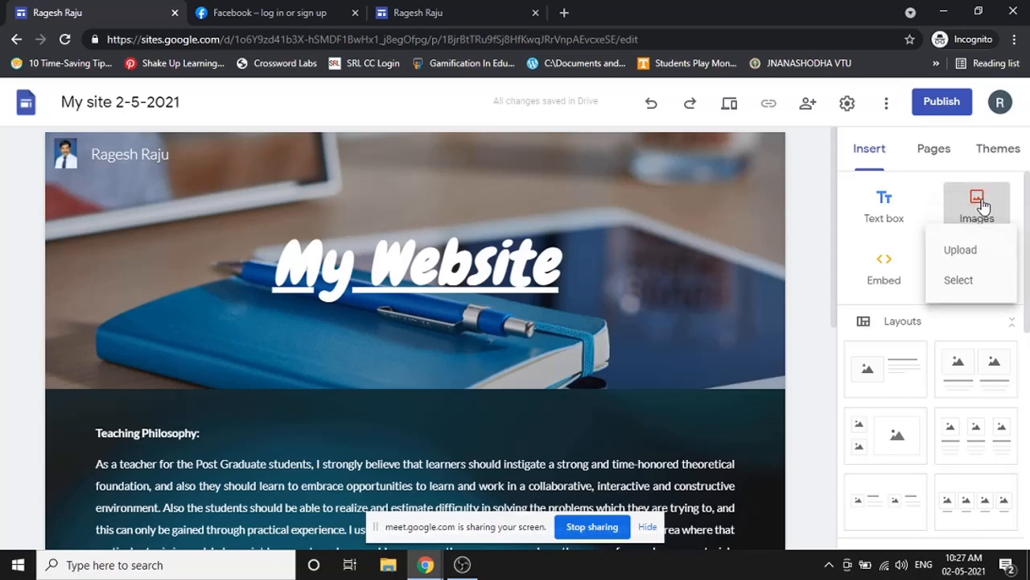
click(970, 261)
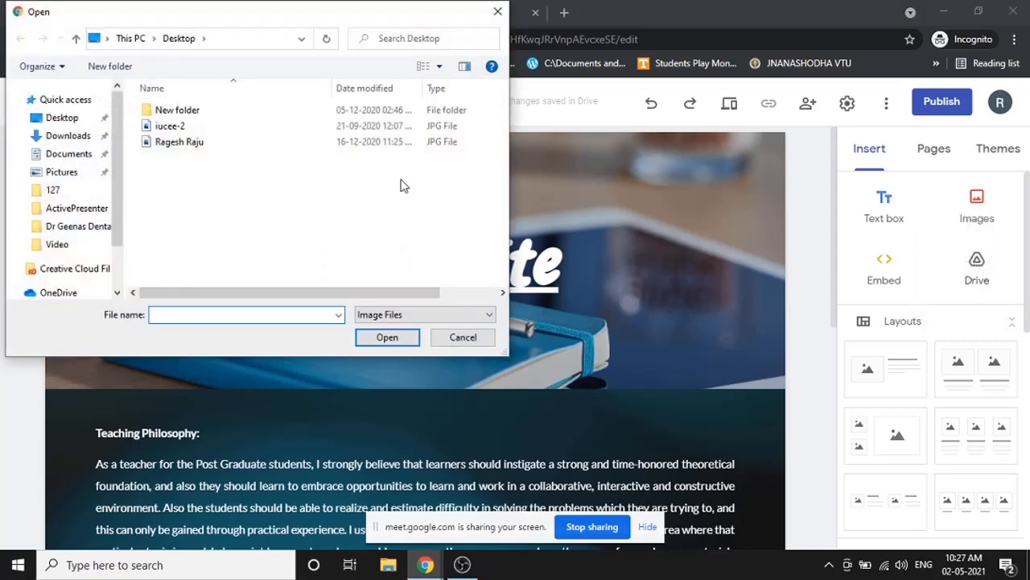
click(179, 142)
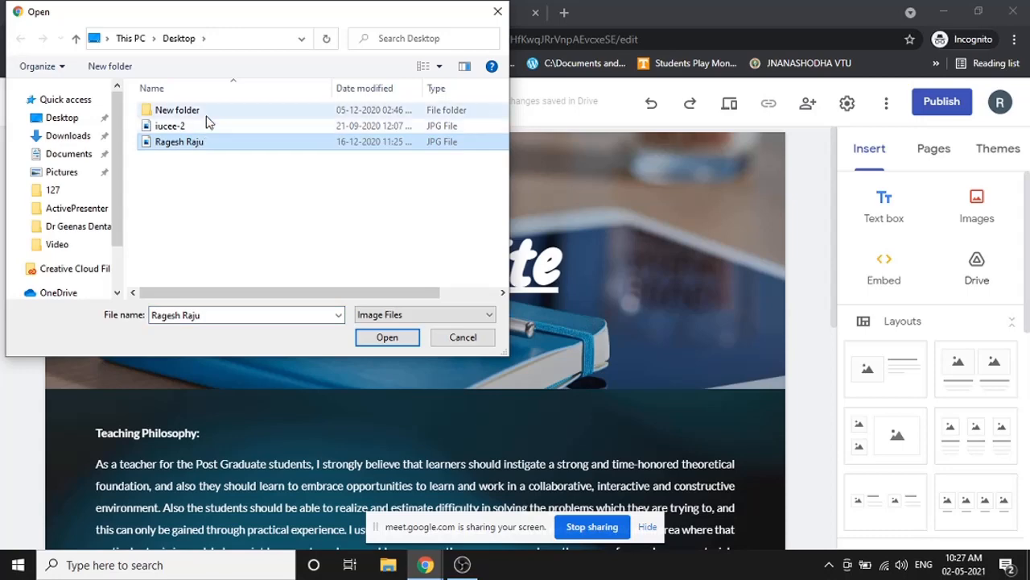
click(372, 338)
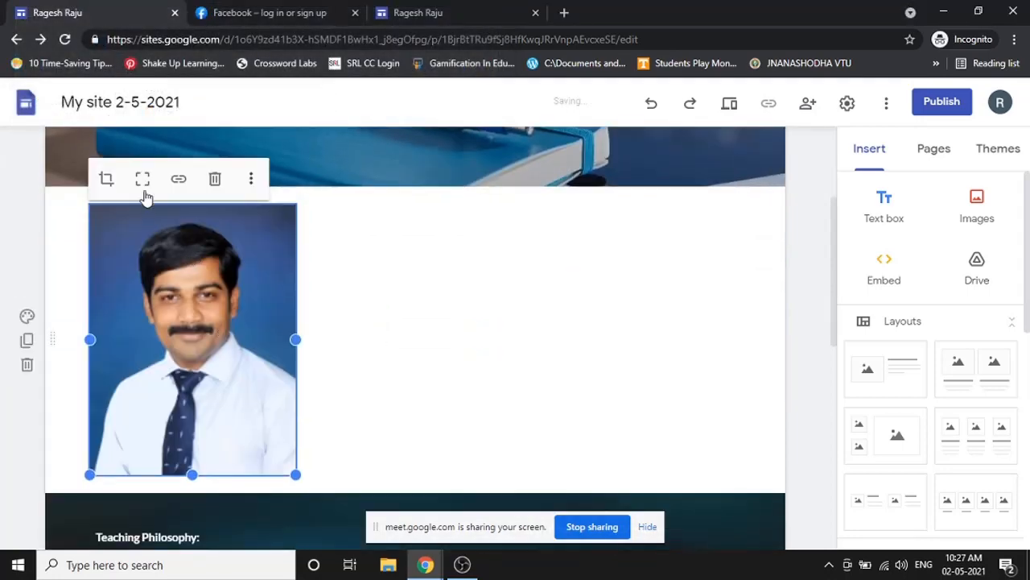
- Crop the photo, adjusting its zoom and position inside the frame
click(106, 179)
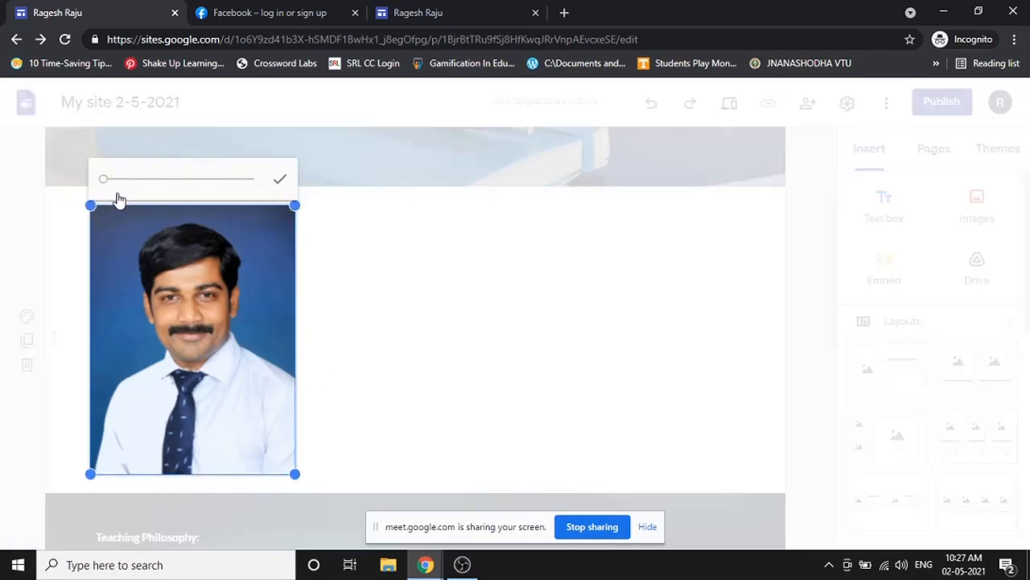
drag(108, 186, 115, 179)
drag(147, 306, 156, 373)
drag(116, 185, 114, 187)
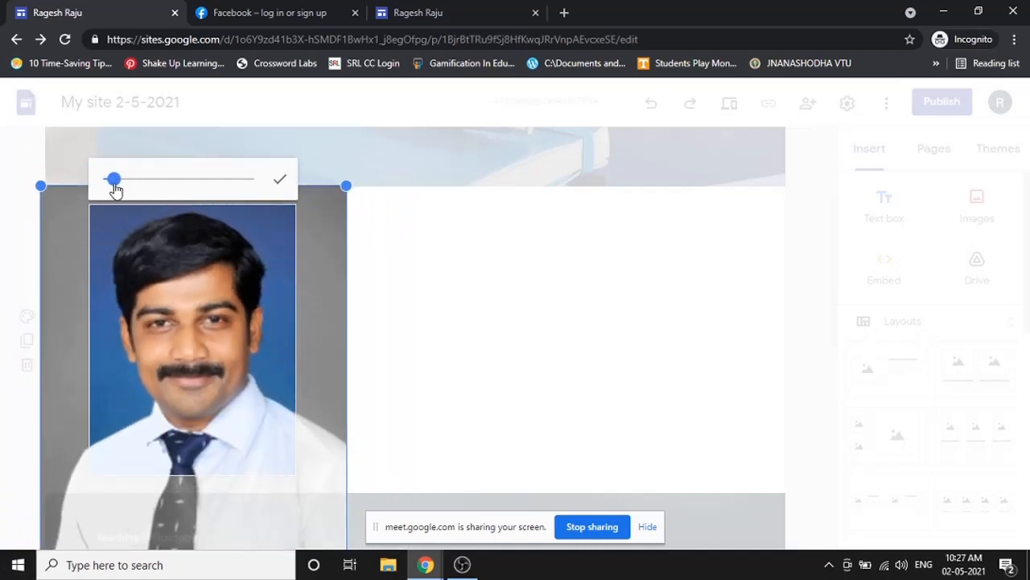
click(279, 186)
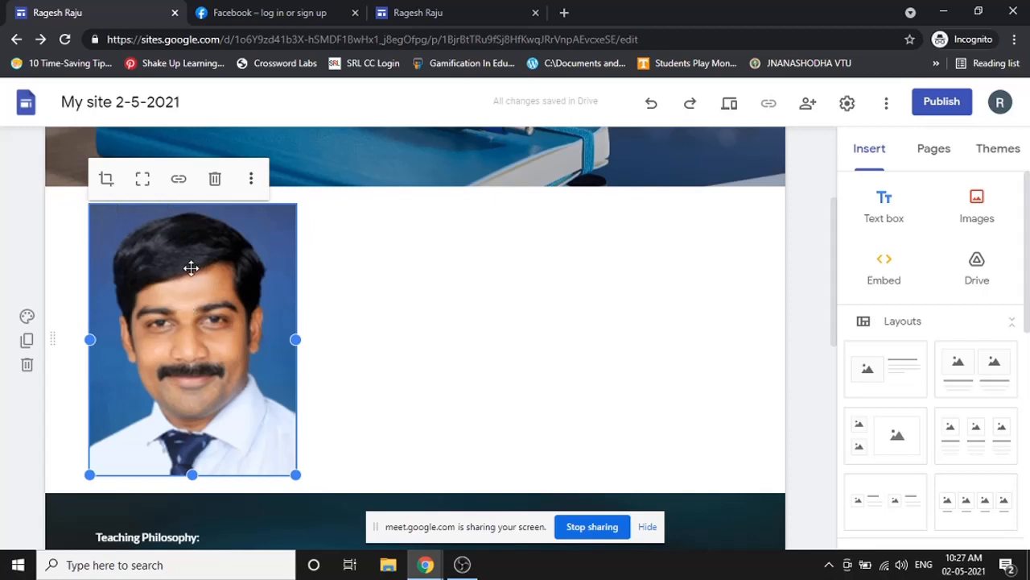
drag(191, 267, 123, 225)
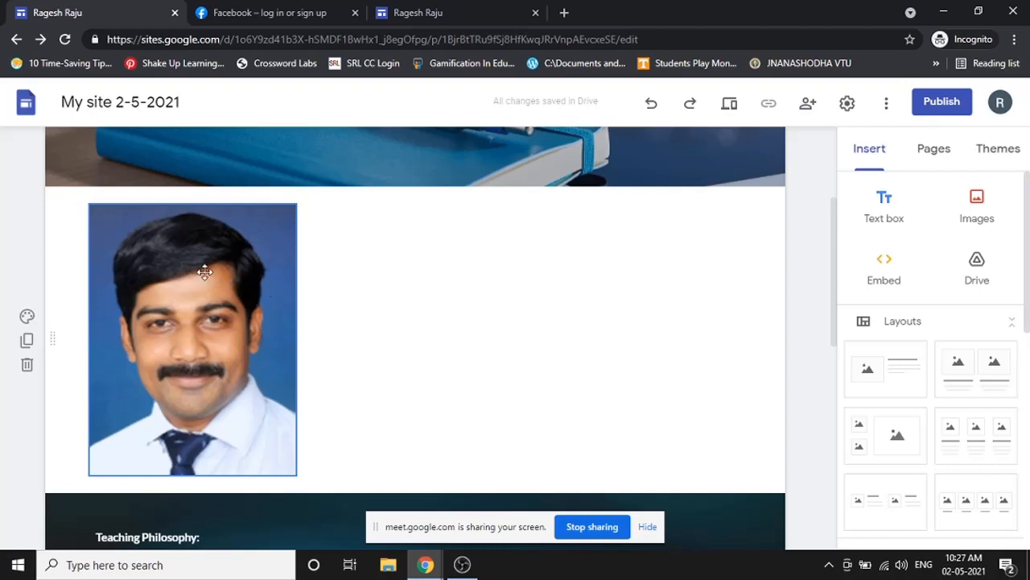
- Zoom the crop fully out so the whole portrait fits, then drag it toward the middle column
click(214, 245)
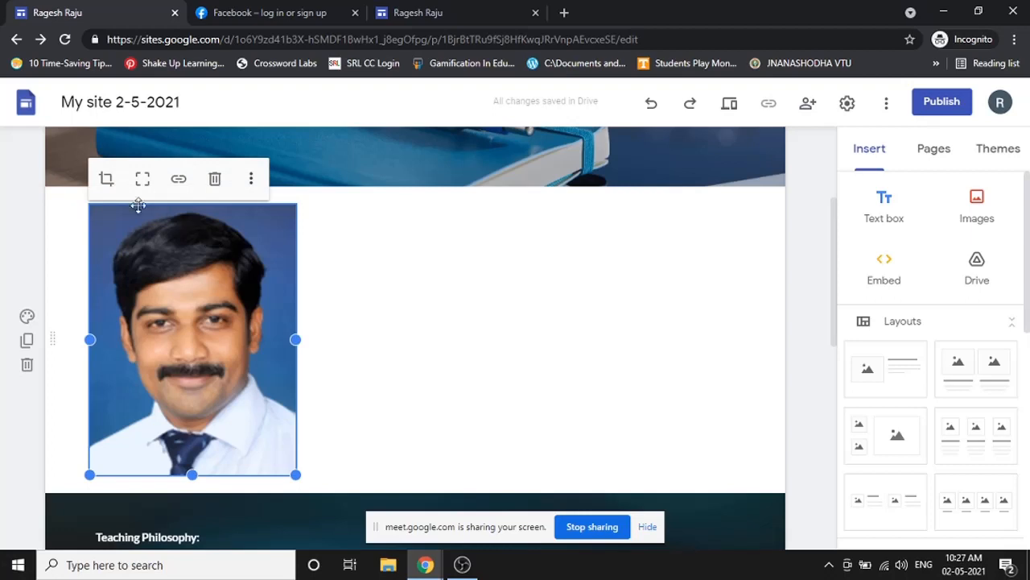
click(106, 178)
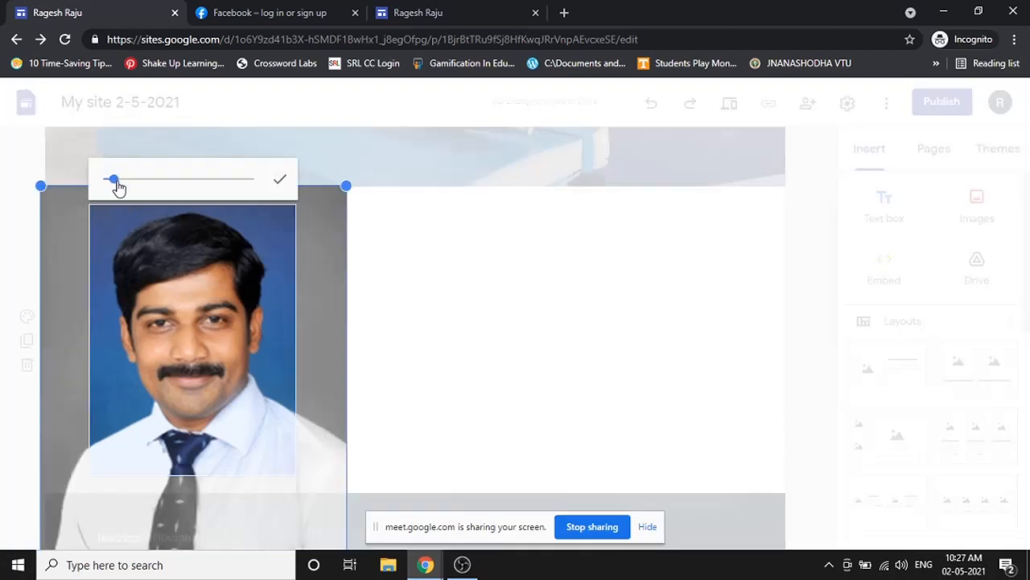
drag(116, 182, 103, 183)
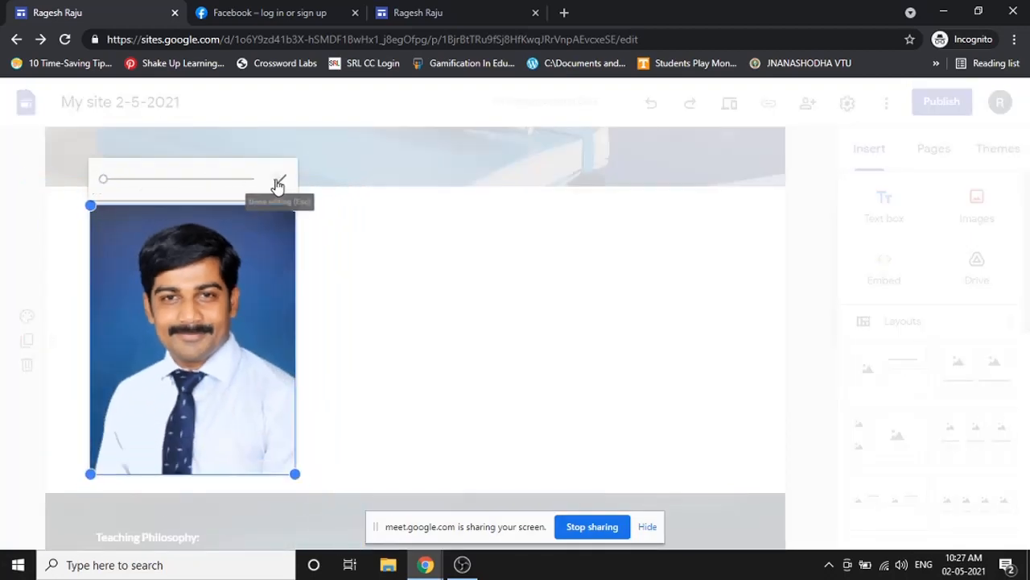
click(278, 184)
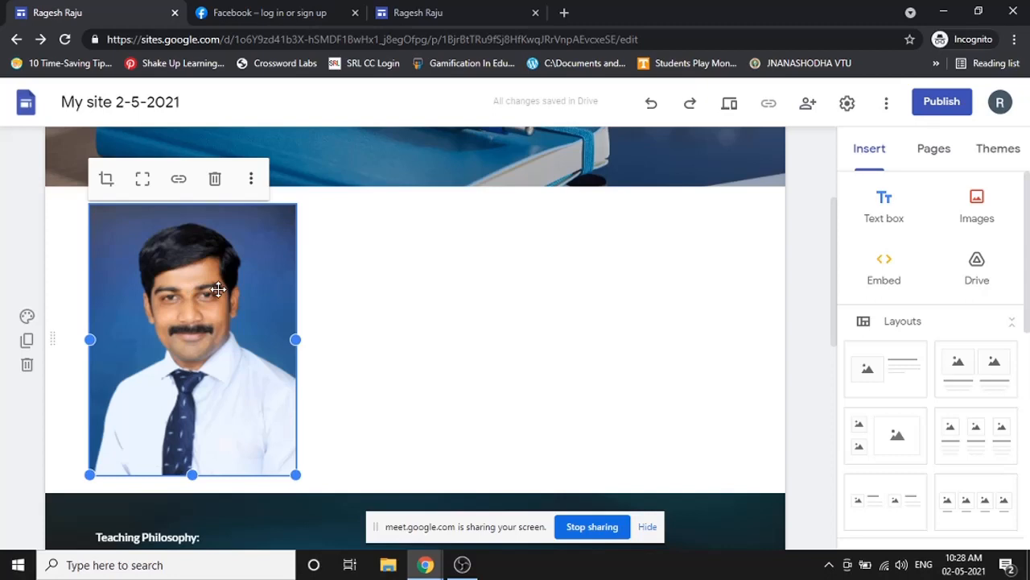
drag(218, 289, 167, 273)
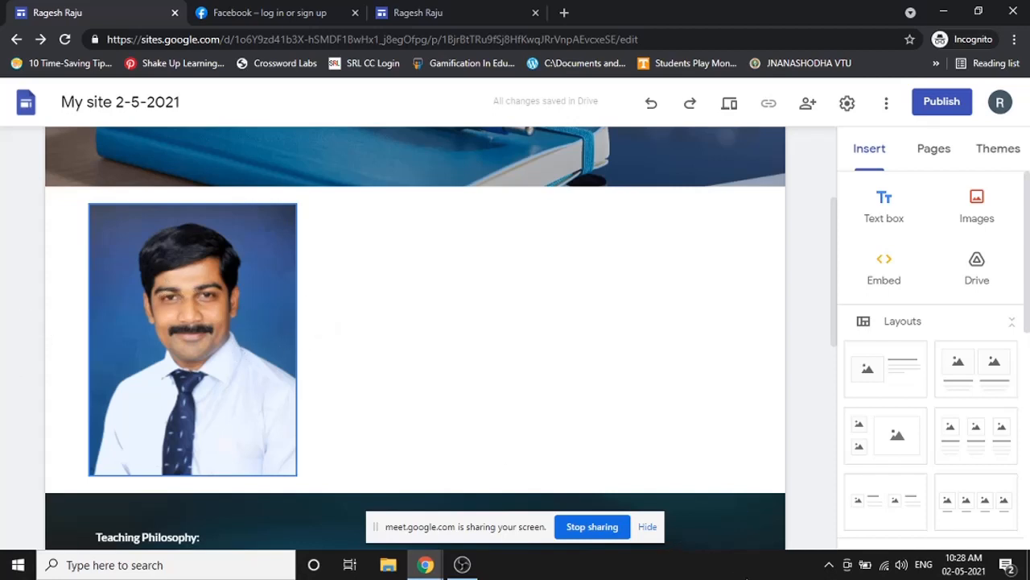
click(656, 531)
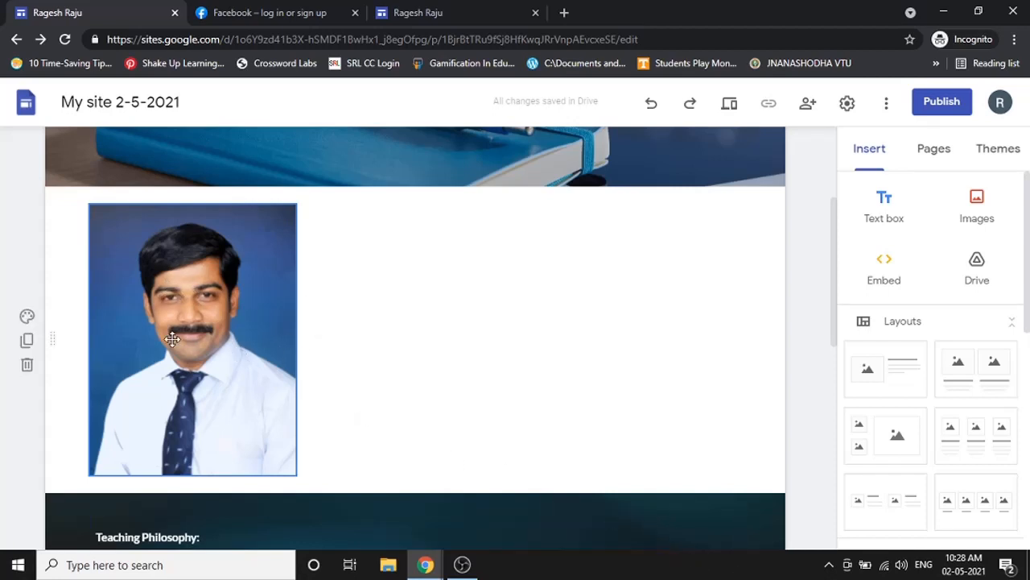
drag(174, 339, 431, 335)
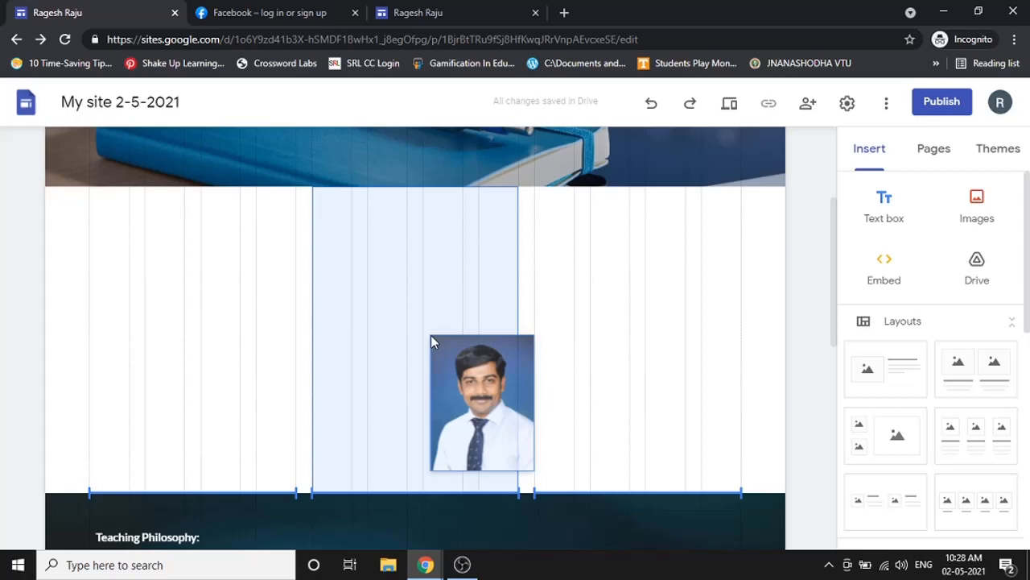
- Insert a text box, drag it up under the photo, and re-drop the photo in the middle column
drag(431, 335, 431, 337)
scroll(437, 520, down, 3)
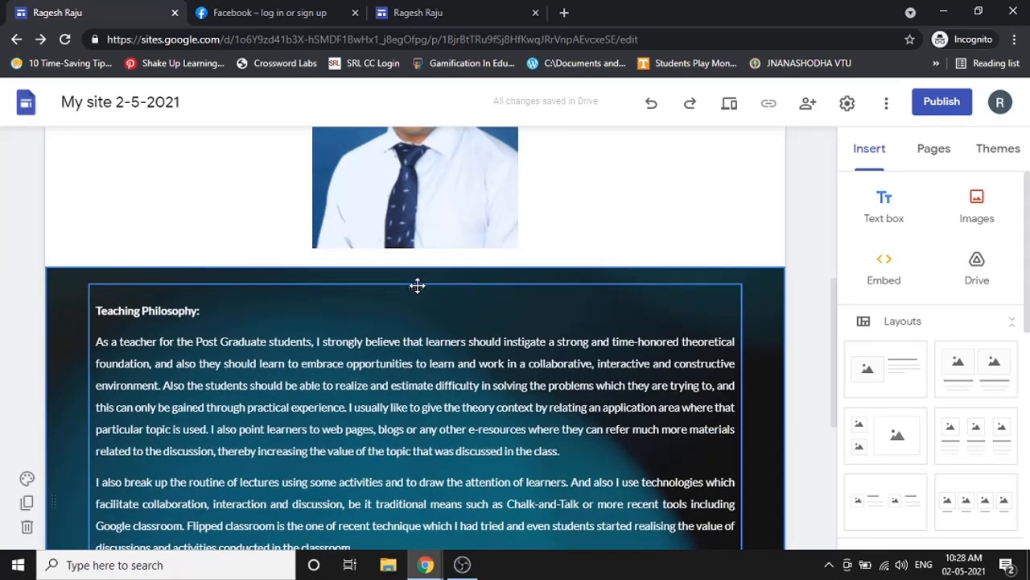
click(417, 285)
click(413, 282)
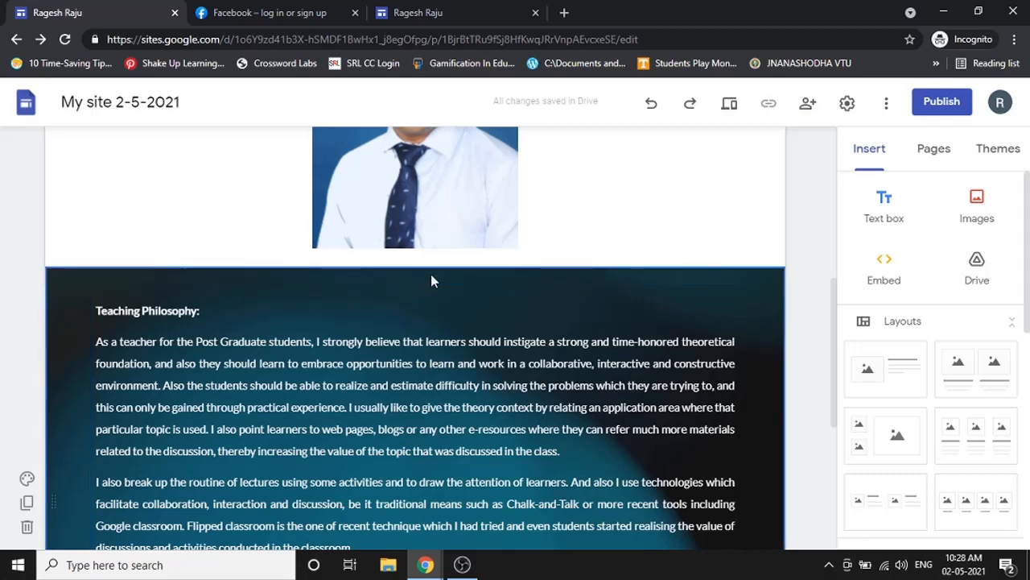
scroll(434, 485, down, 5)
mouse_move(433, 482)
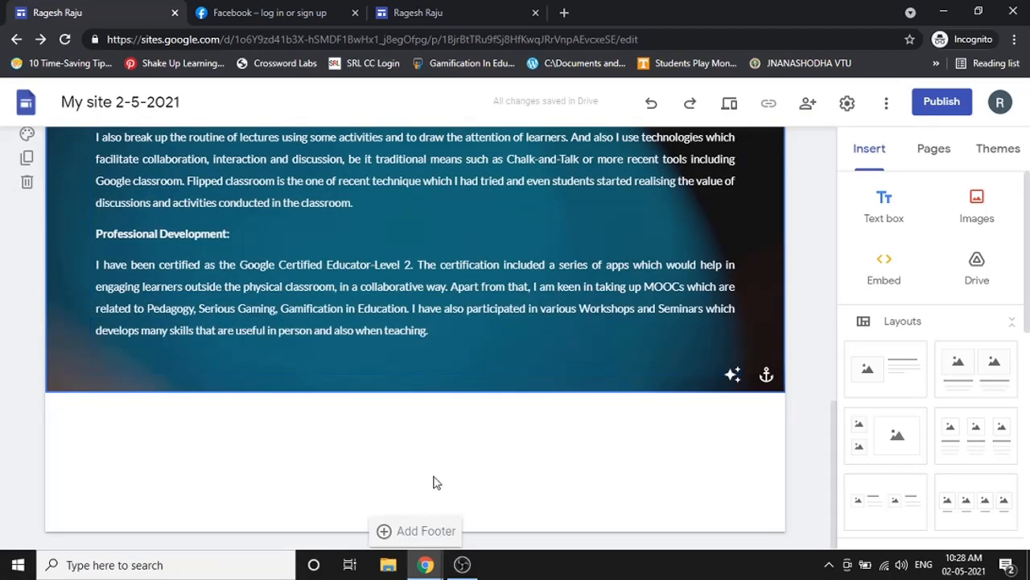
click(441, 423)
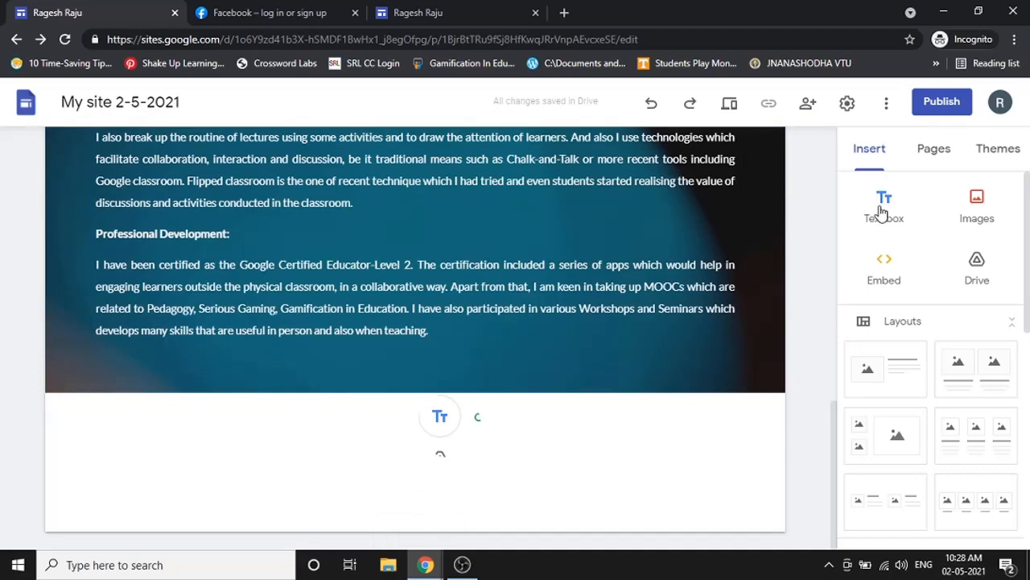
click(877, 213)
scroll(497, 425, up, 1)
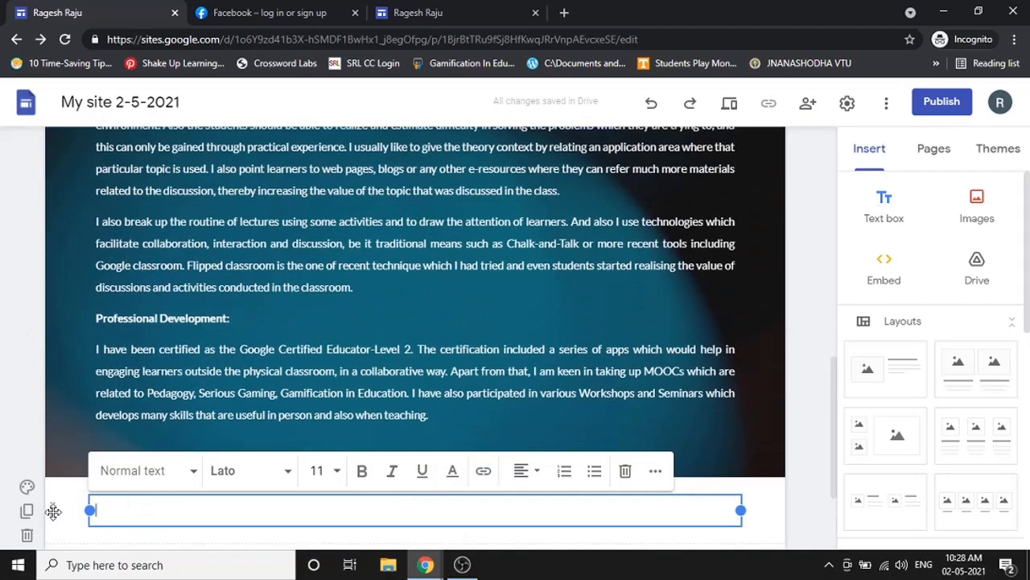
drag(81, 443, 72, 283)
drag(375, 250, 427, 283)
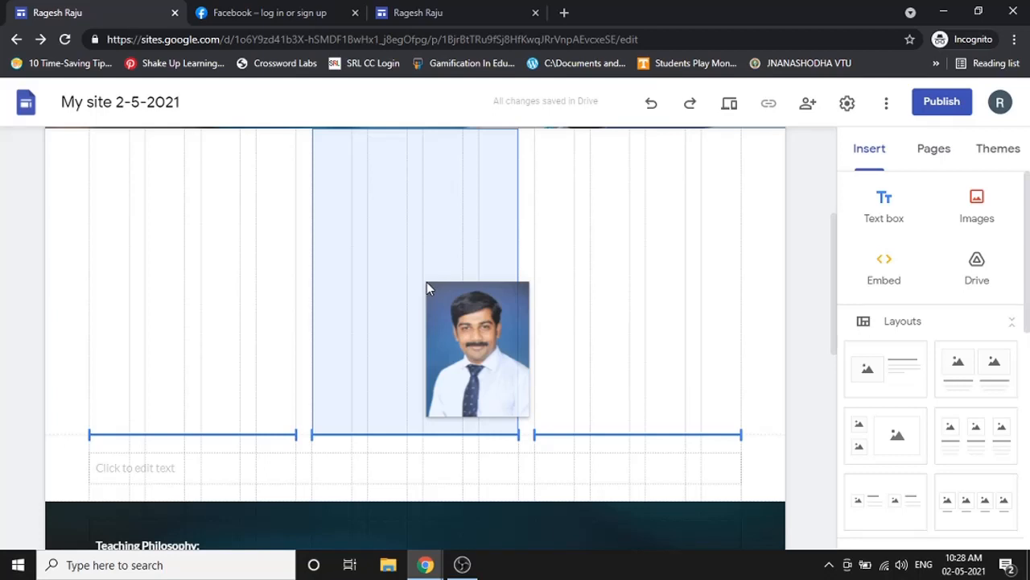
drag(427, 288, 426, 282)
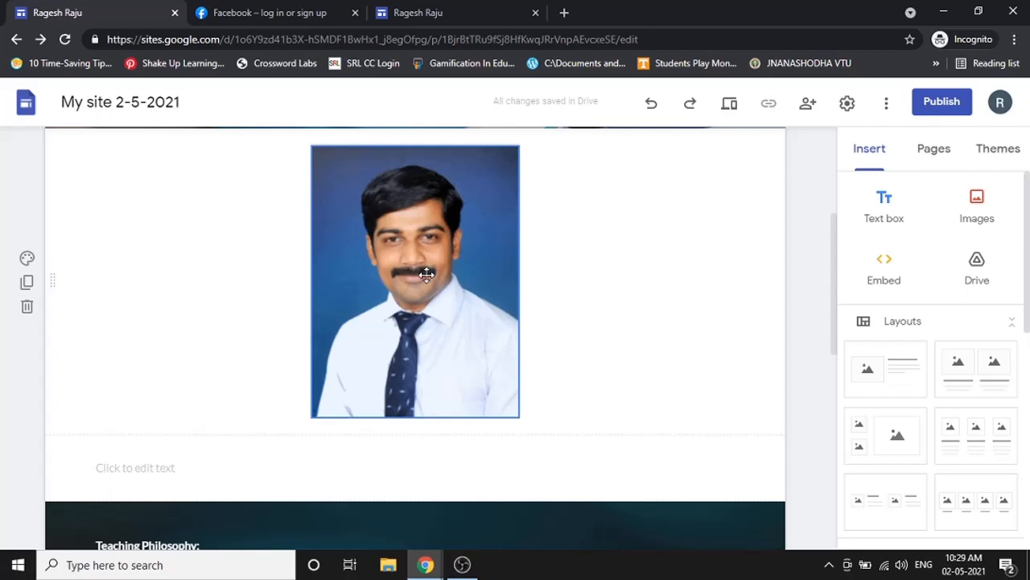
click(730, 103)
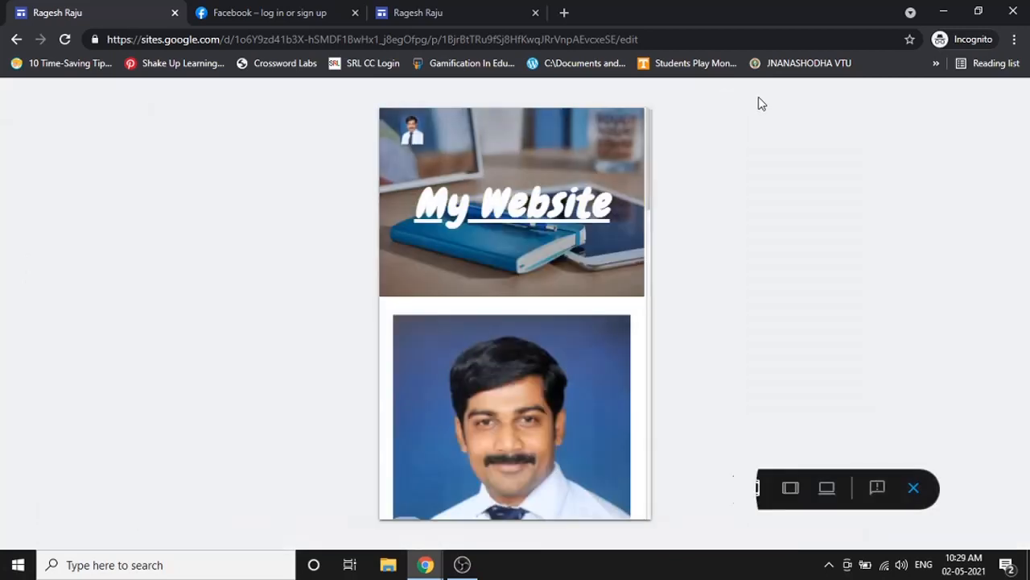
scroll(555, 276, down, 5)
scroll(555, 276, up, 7)
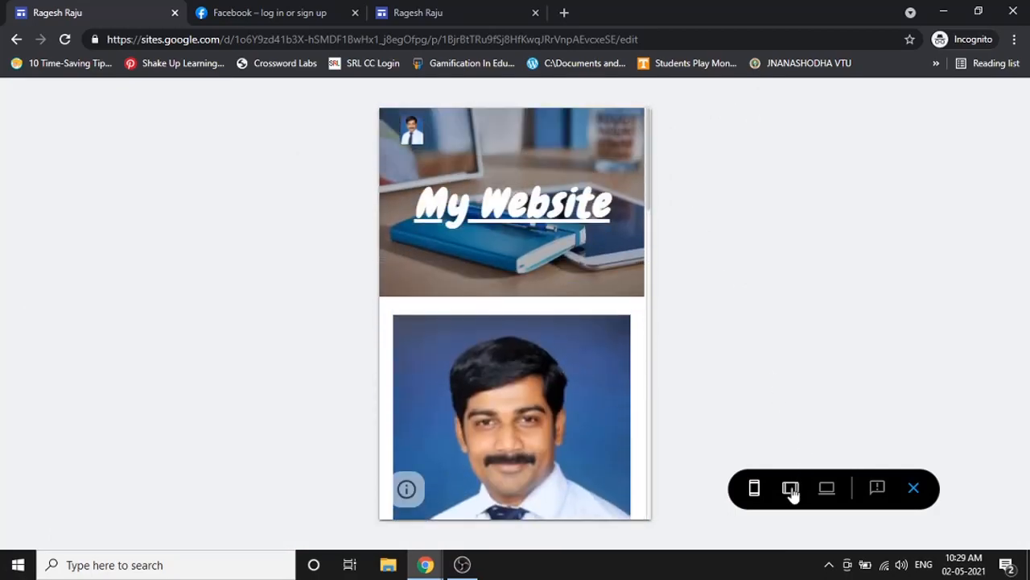
click(790, 488)
scroll(586, 285, down, 10)
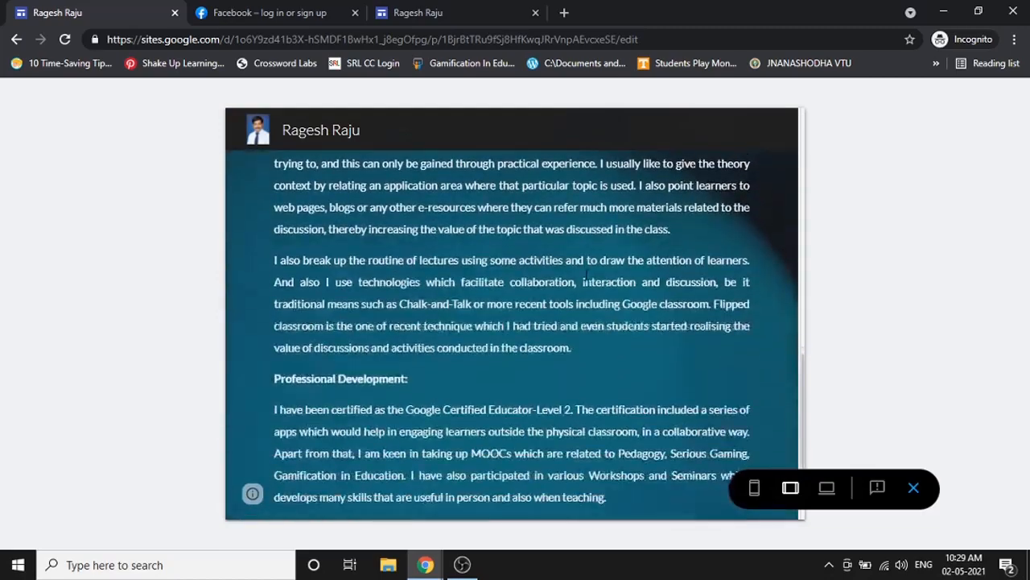
click(824, 491)
scroll(690, 384, up, 10)
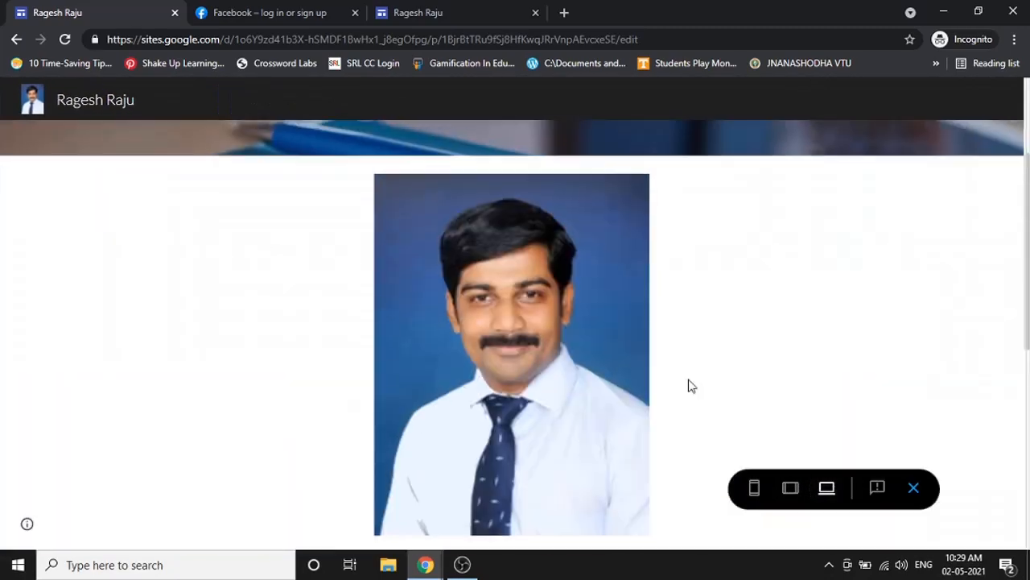
scroll(689, 386, down, 10)
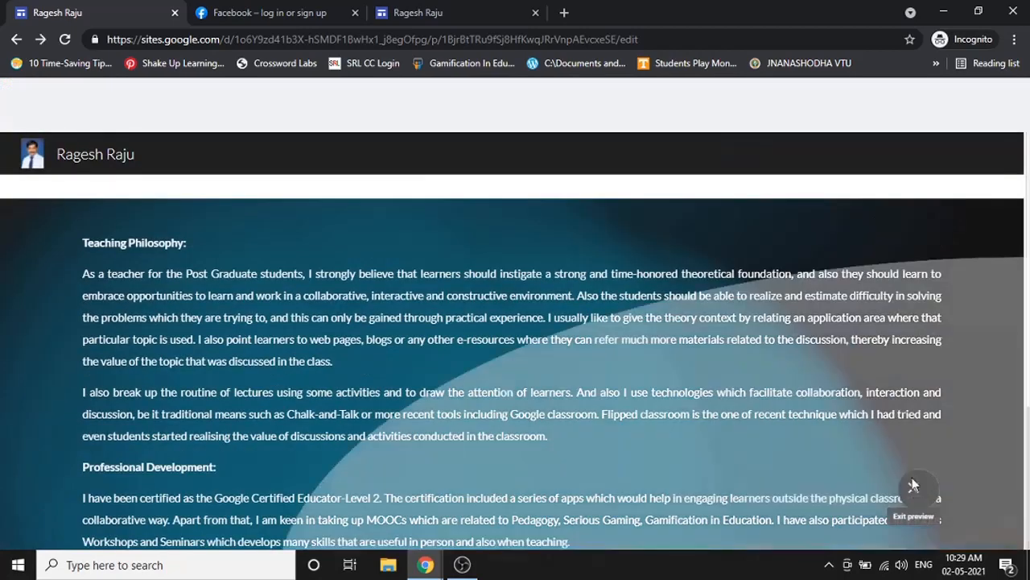
click(911, 486)
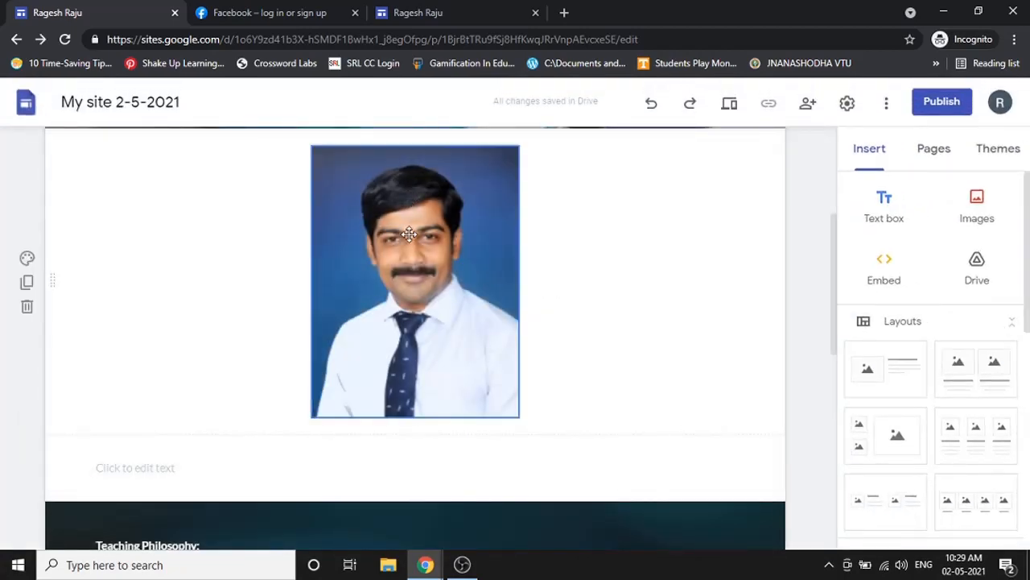
- Add a text box below the photo and copy the name-to-college lines from the published site
mouse_move(409, 234)
mouse_down()
mouse_move(391, 234)
mouse_move(427, 234)
mouse_up()
click(885, 205)
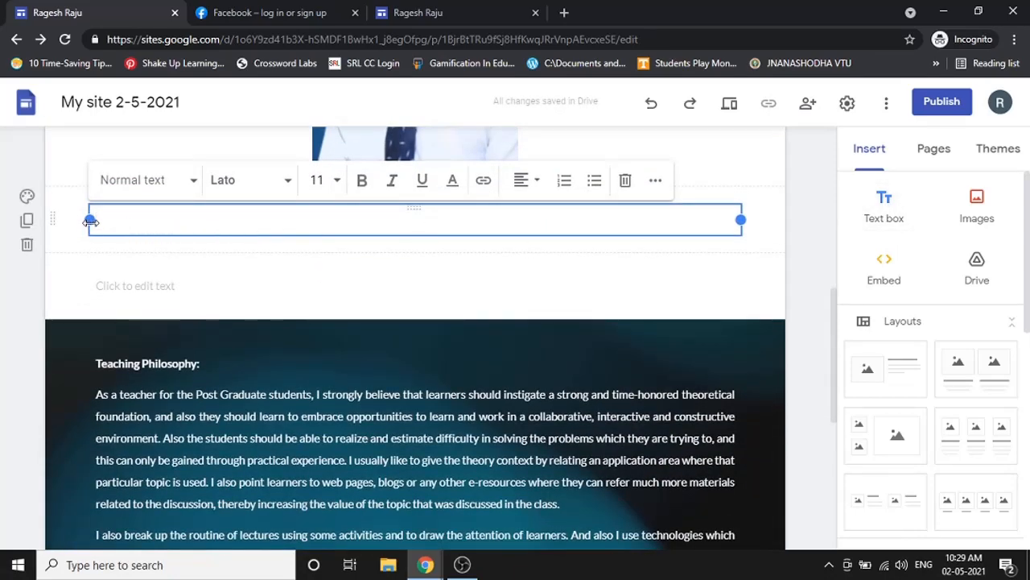
click(448, 20)
scroll(612, 260, up, 6)
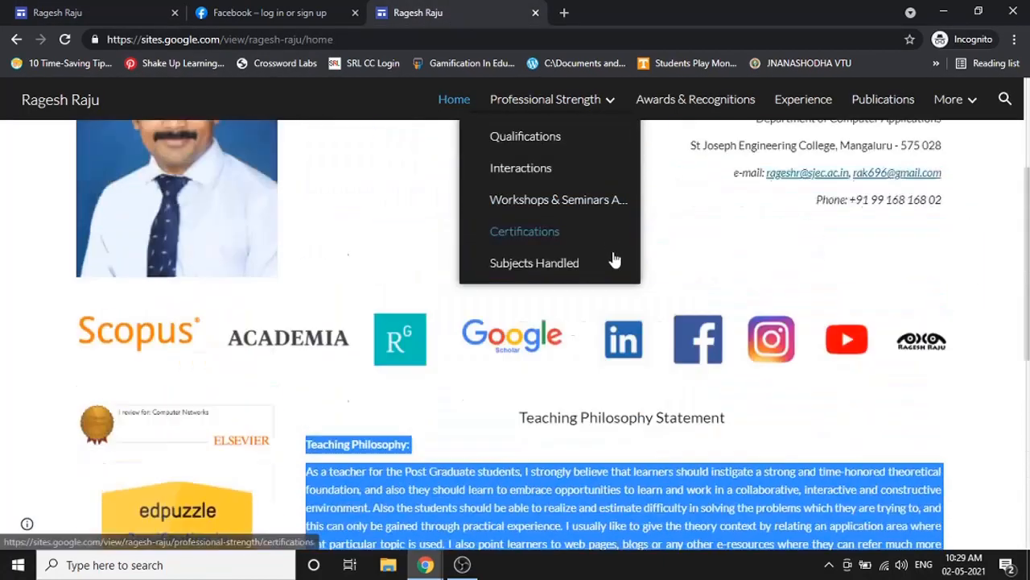
drag(818, 241, 946, 366)
key(ctrl+c)
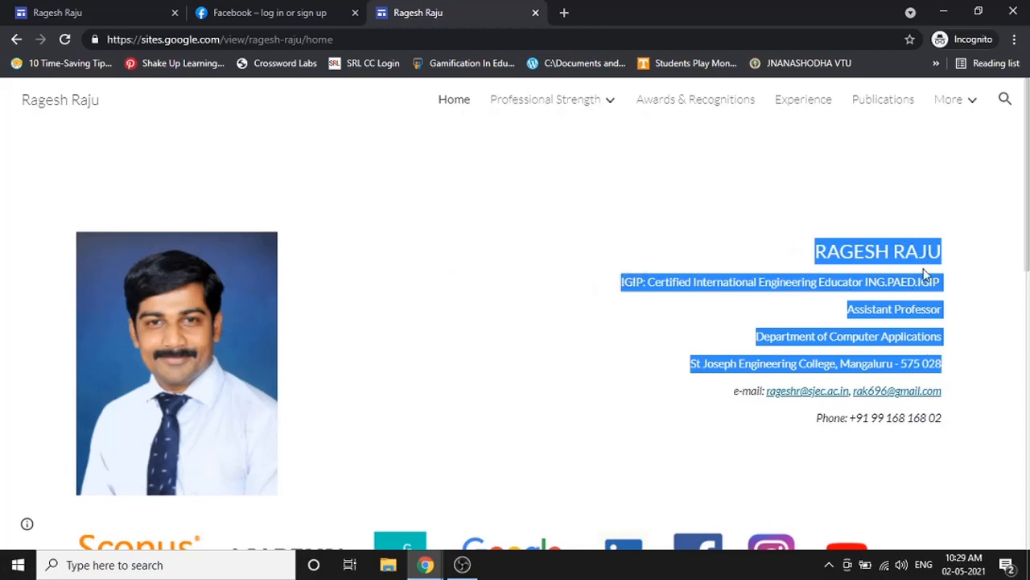
click(117, 10)
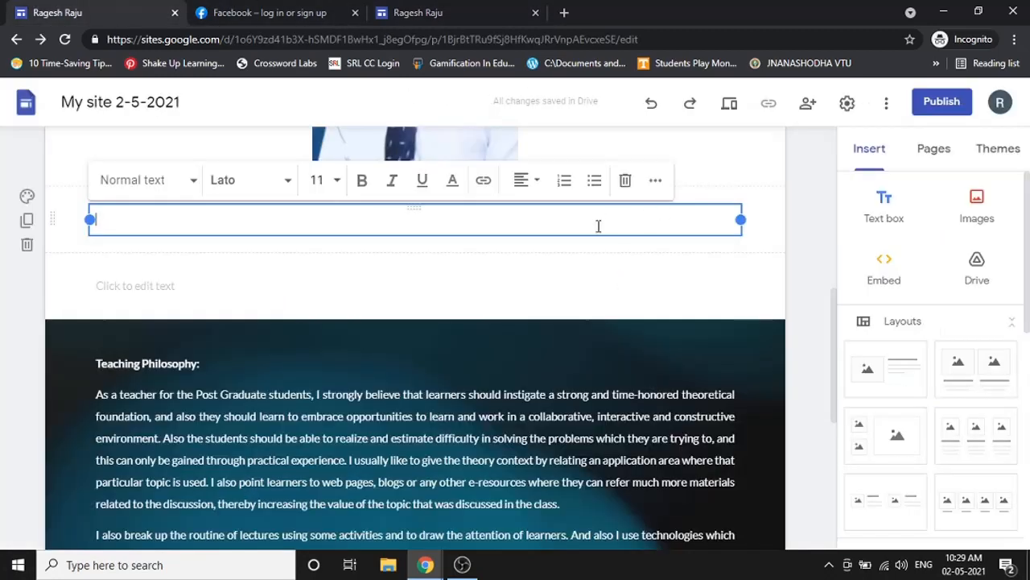
- Paste the copied profile details into the text box and left-align the name heading
key(ctrl+v)
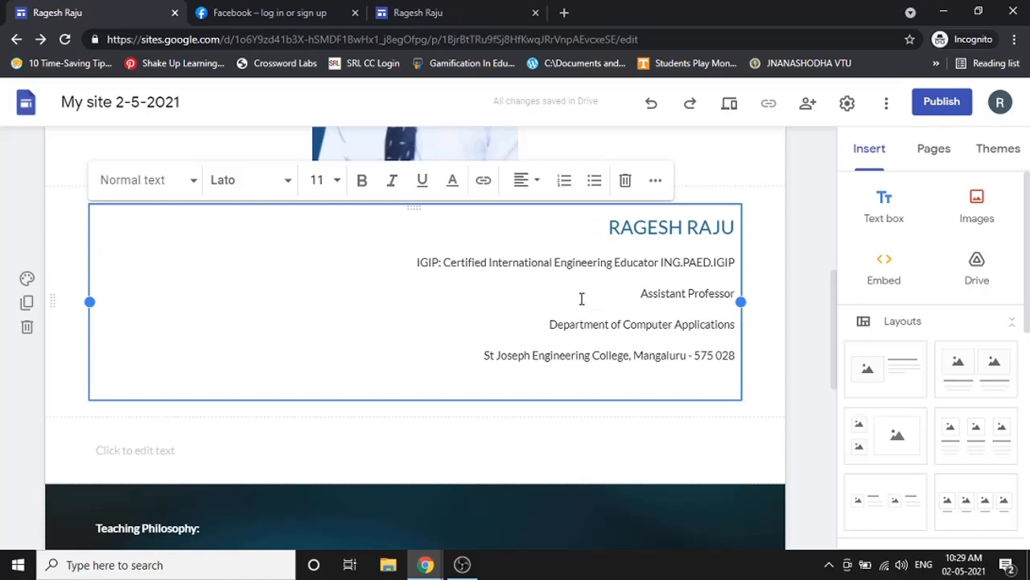
click(532, 188)
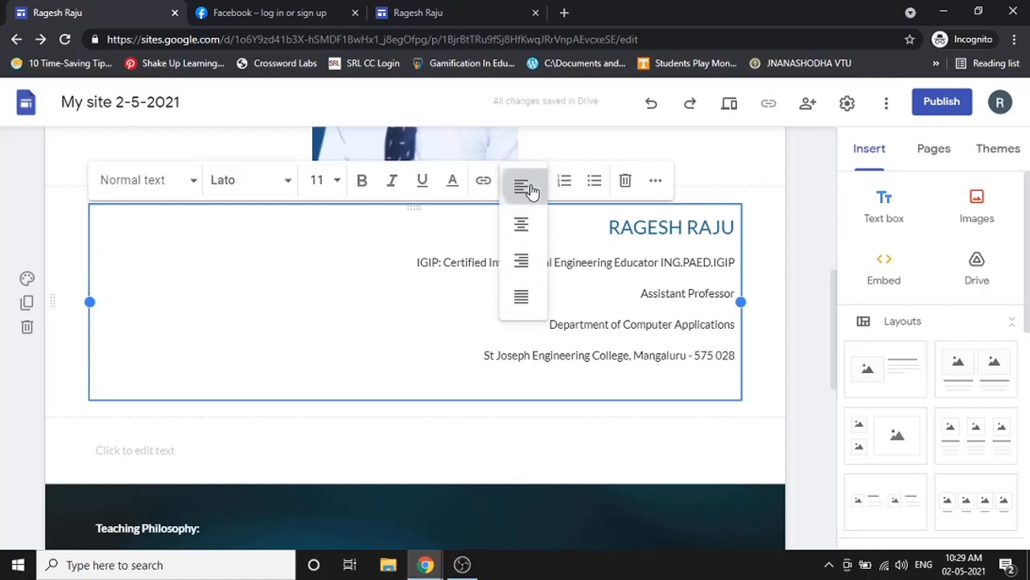
click(532, 191)
double_click(607, 226)
click(326, 227)
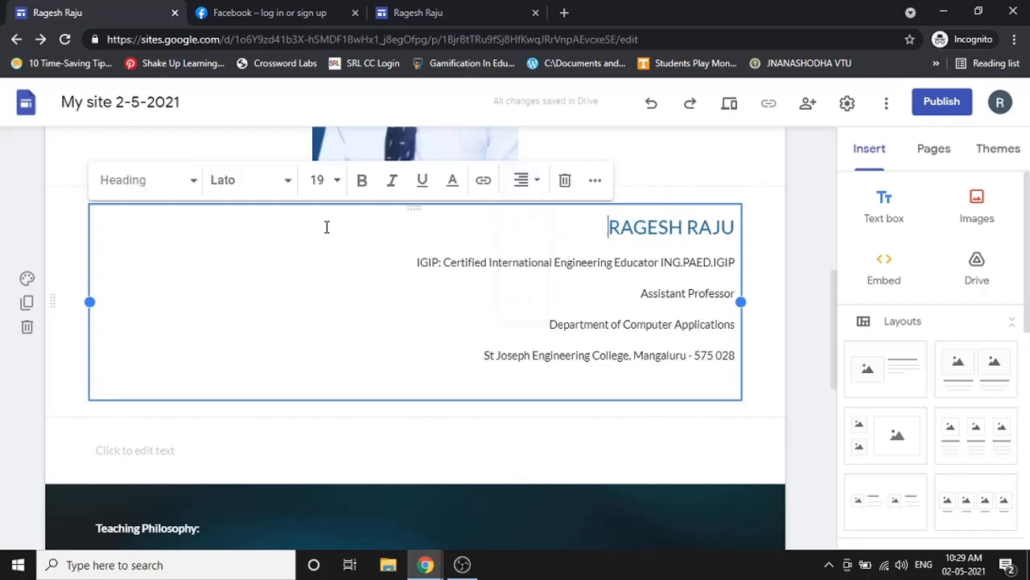
click(524, 192)
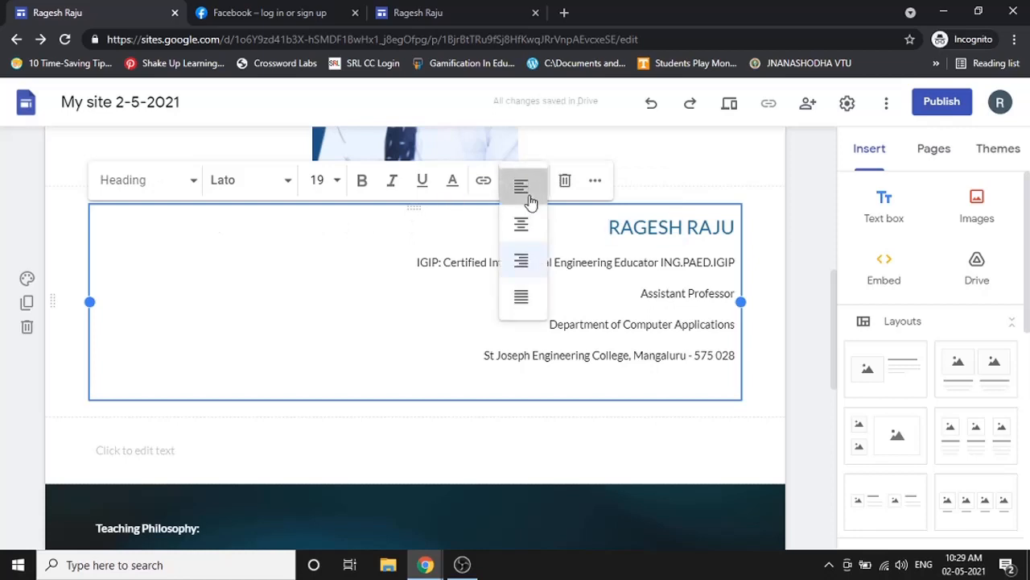
click(529, 193)
- Left-align the four detail lines and delete the empty final line
drag(389, 252, 734, 362)
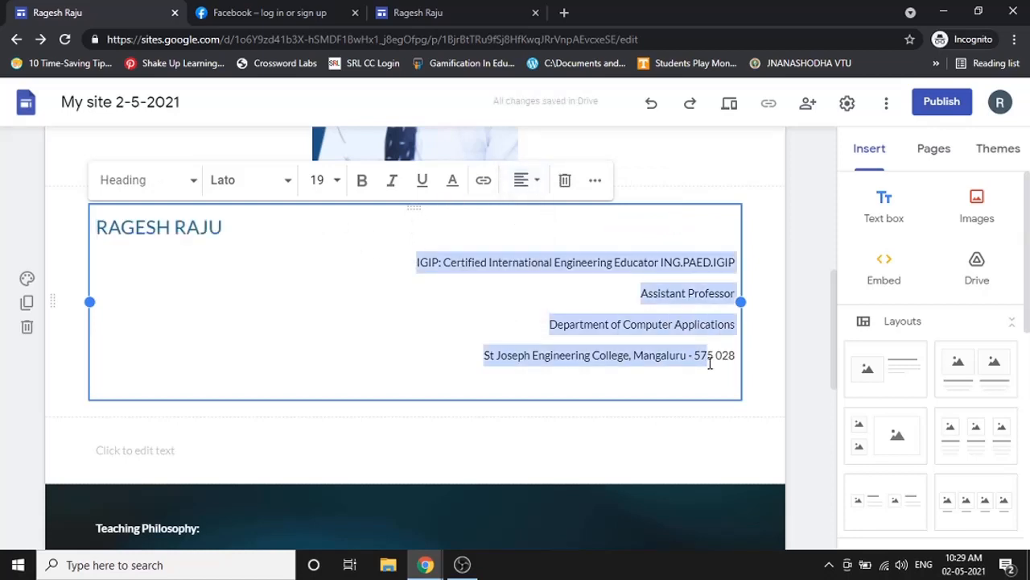
click(524, 189)
click(524, 189)
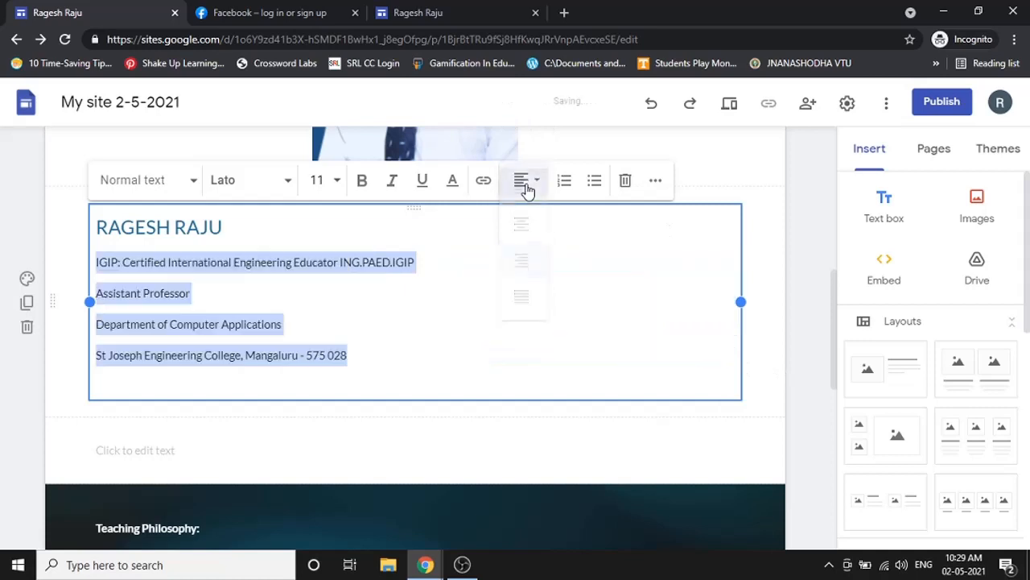
click(566, 298)
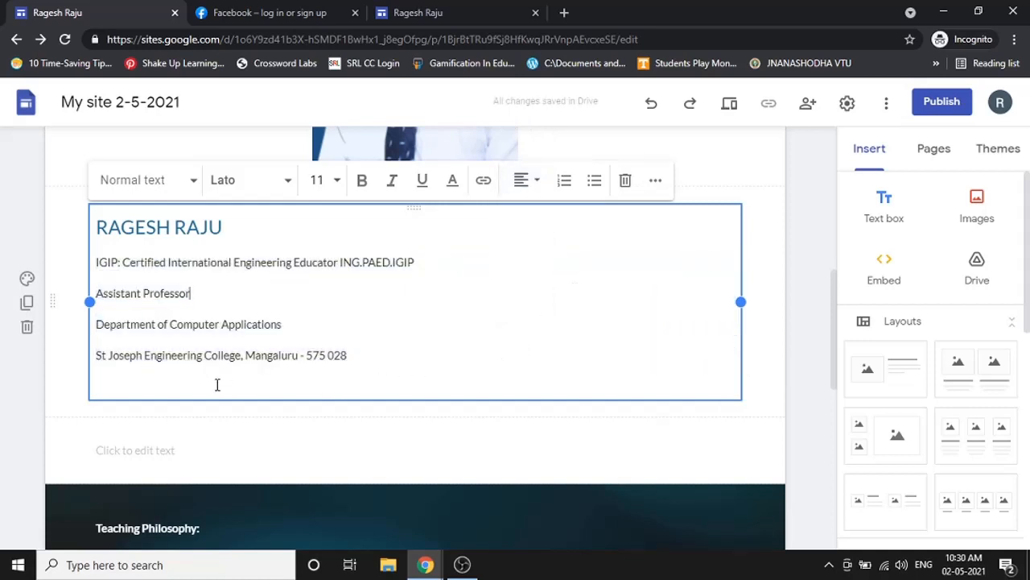
key(BackSpace)
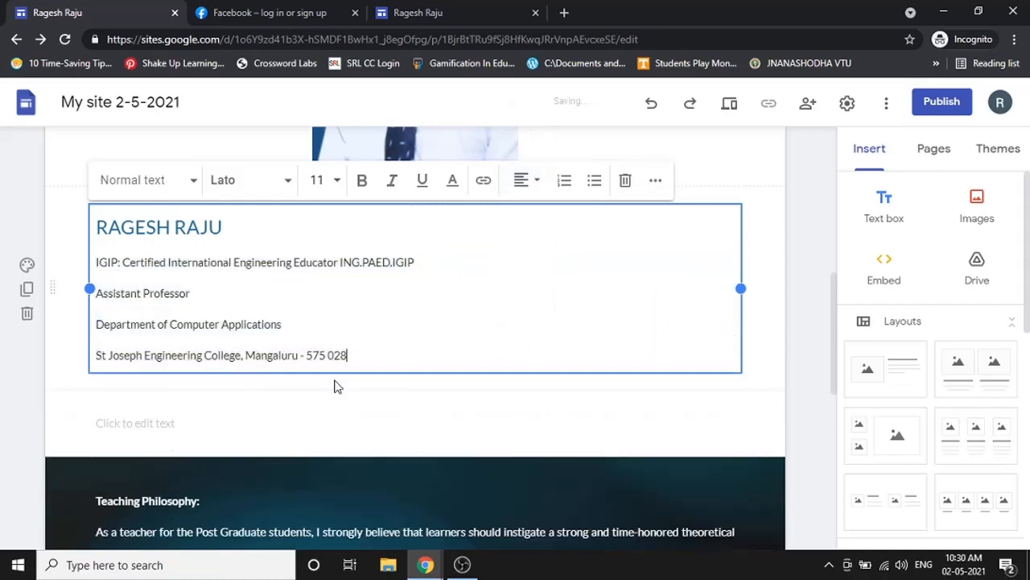
scroll(361, 368, up, 3)
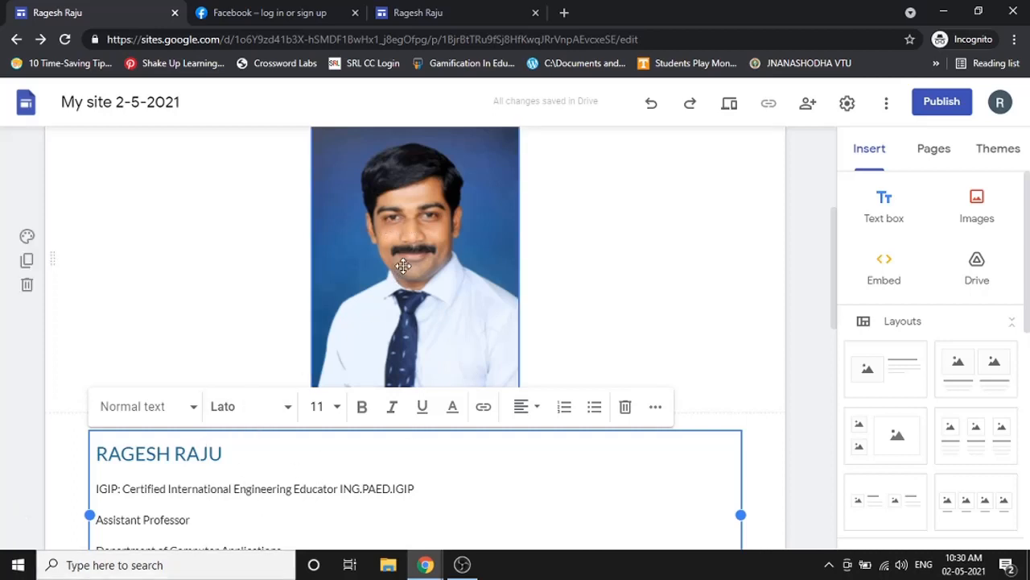
- Move the profile photo into the right column
drag(402, 266, 669, 255)
scroll(260, 179, down, 4)
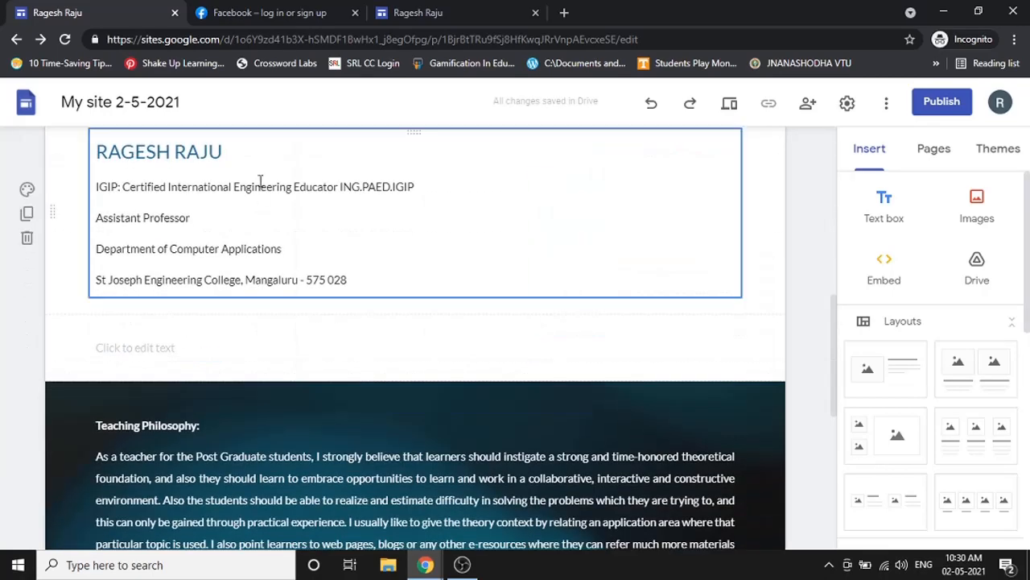
click(264, 159)
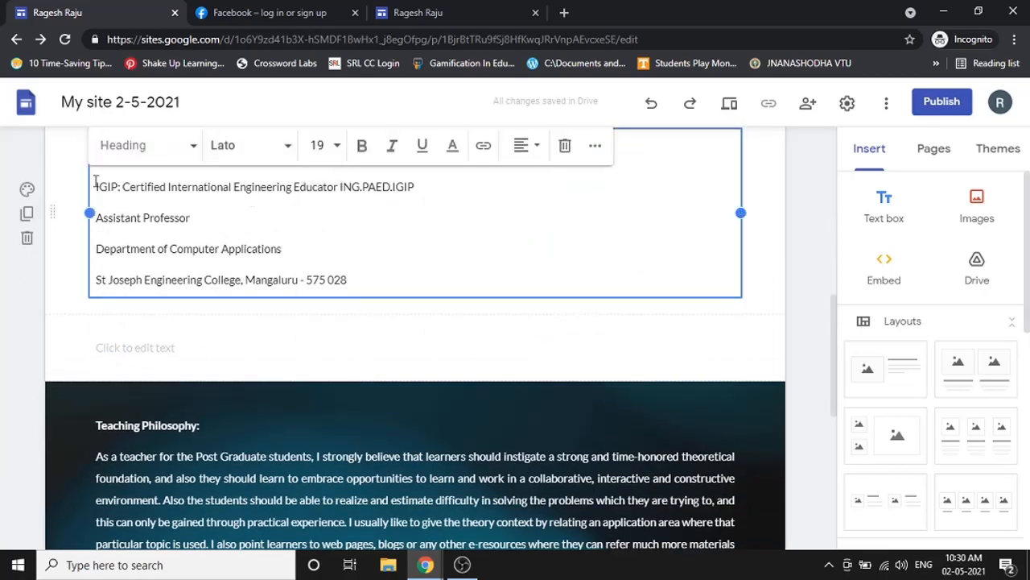
scroll(294, 223, up, 1)
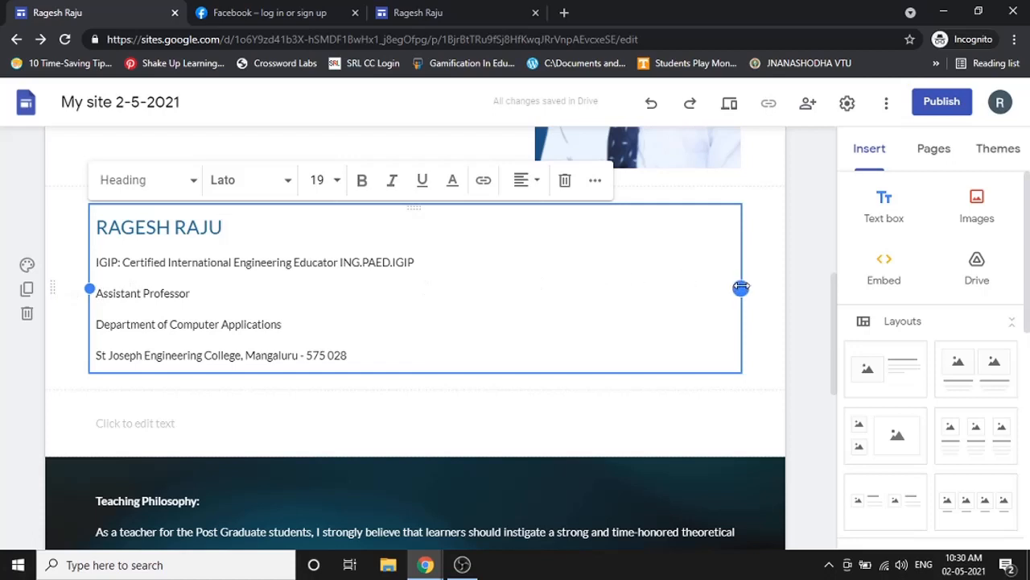
- Narrow the name text box to about half width and move it up beside the photo
drag(740, 288, 463, 287)
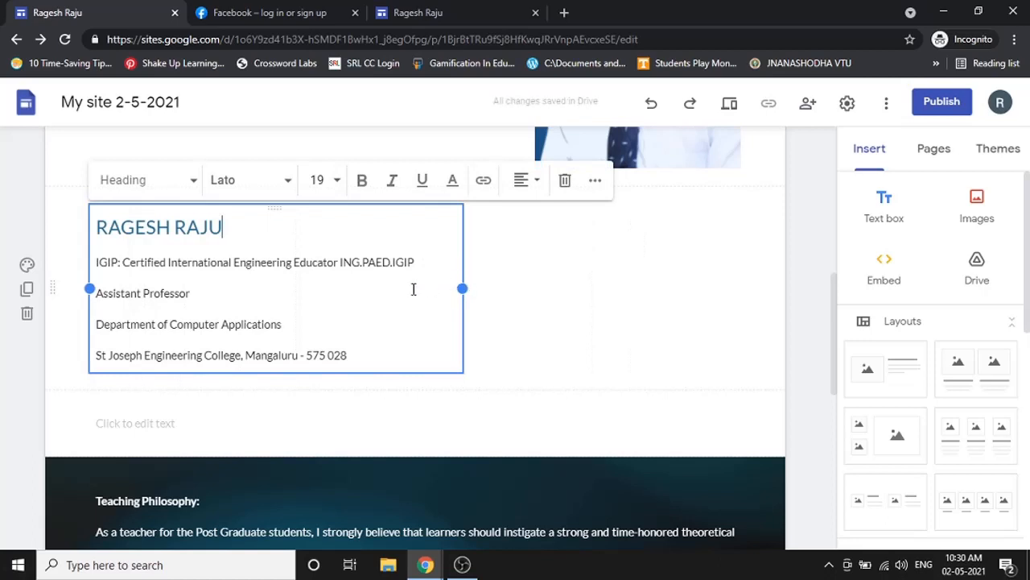
scroll(485, 287, up, 1)
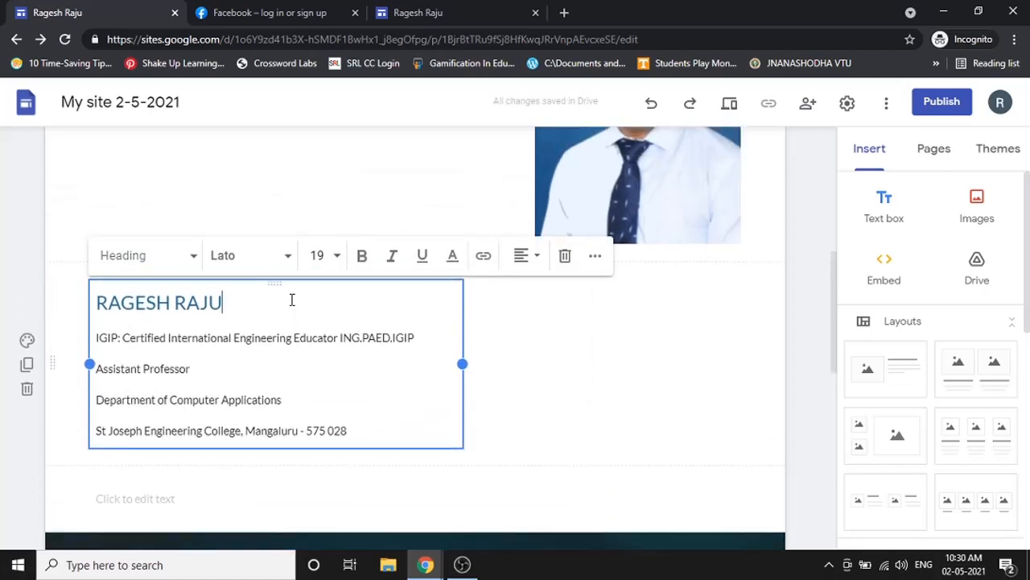
click(512, 324)
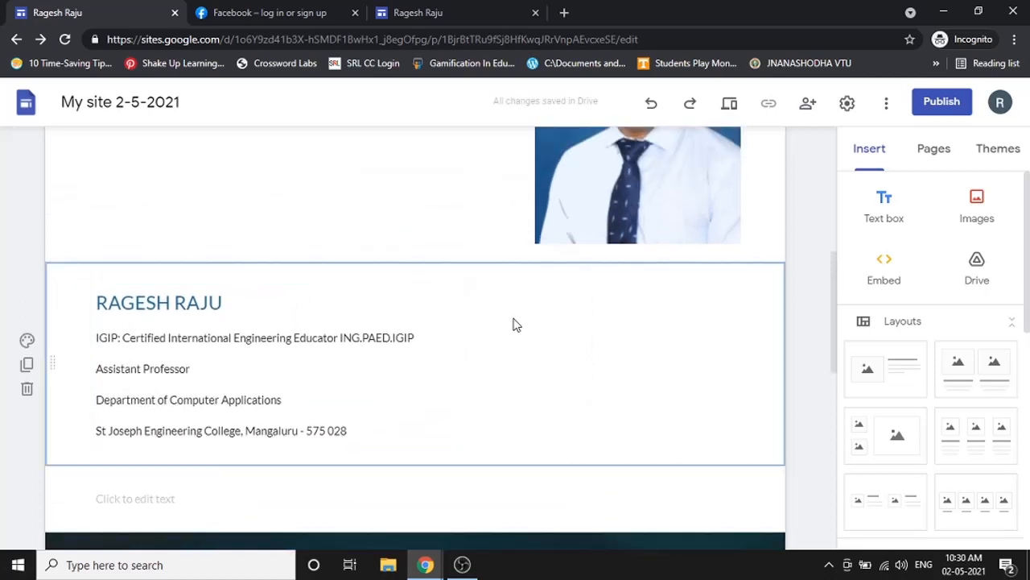
click(281, 324)
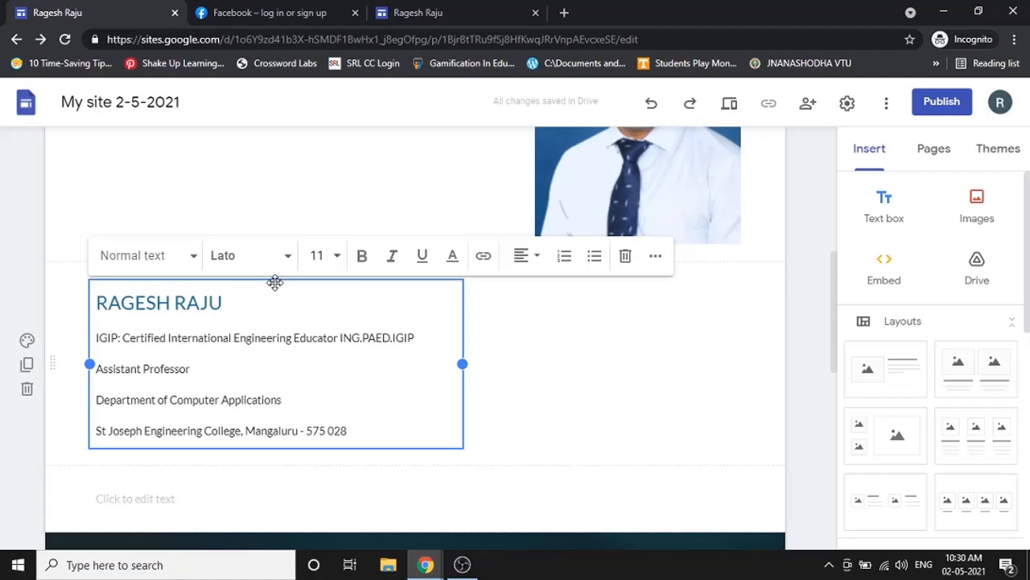
drag(275, 282, 304, 198)
scroll(304, 198, up, 3)
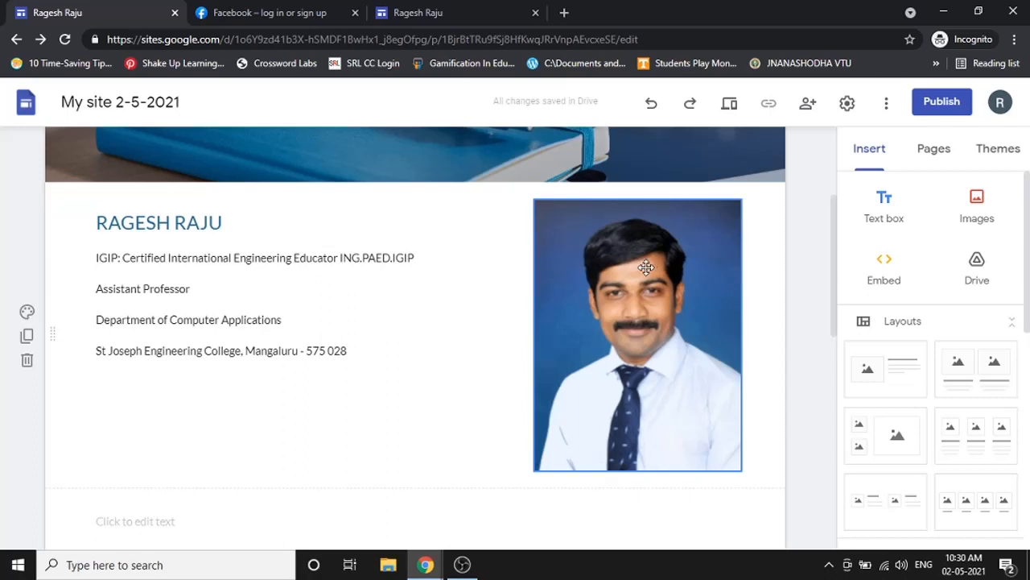
- Delete the empty placeholder text box, undoing two trial moves of the photo
scroll(395, 362, down, 1)
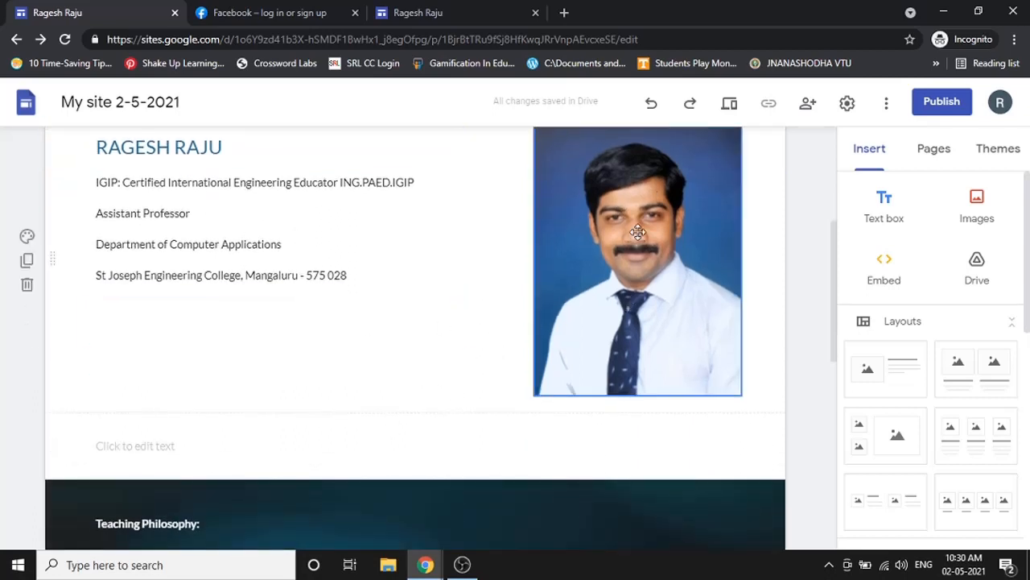
drag(637, 232, 401, 430)
scroll(450, 375, down, 1)
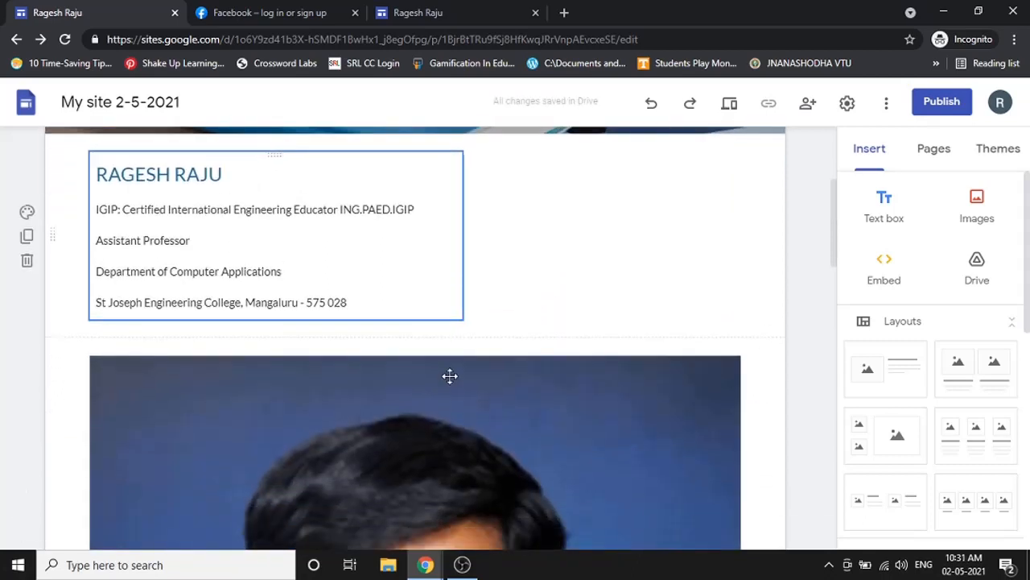
key(ctrl+z)
click(413, 458)
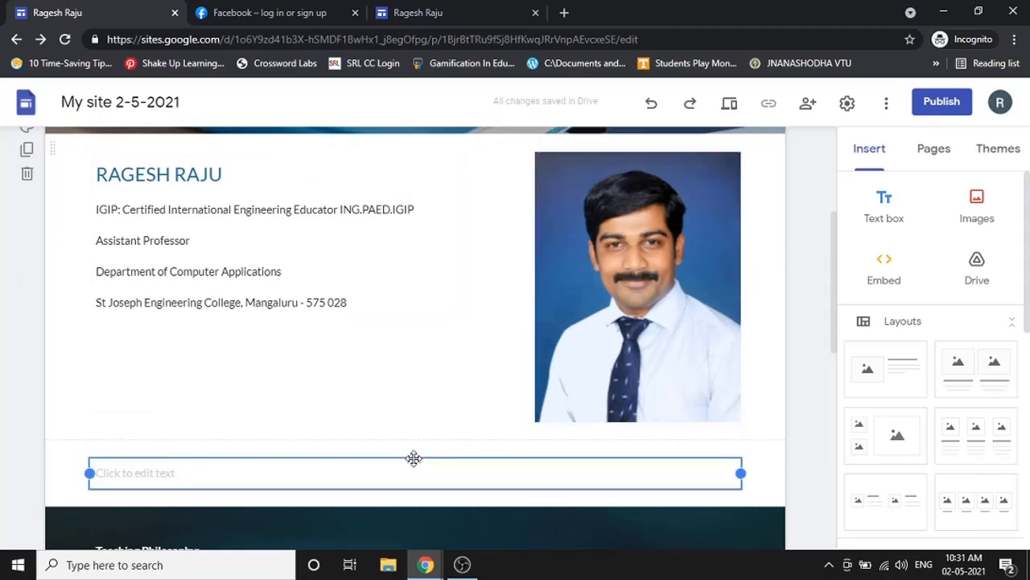
key(Delete)
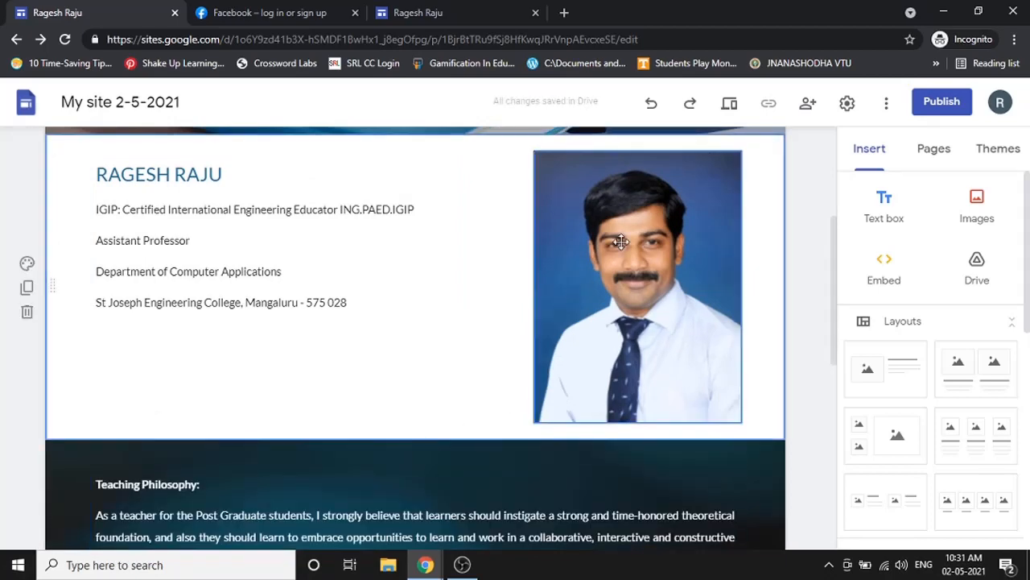
drag(620, 242, 412, 305)
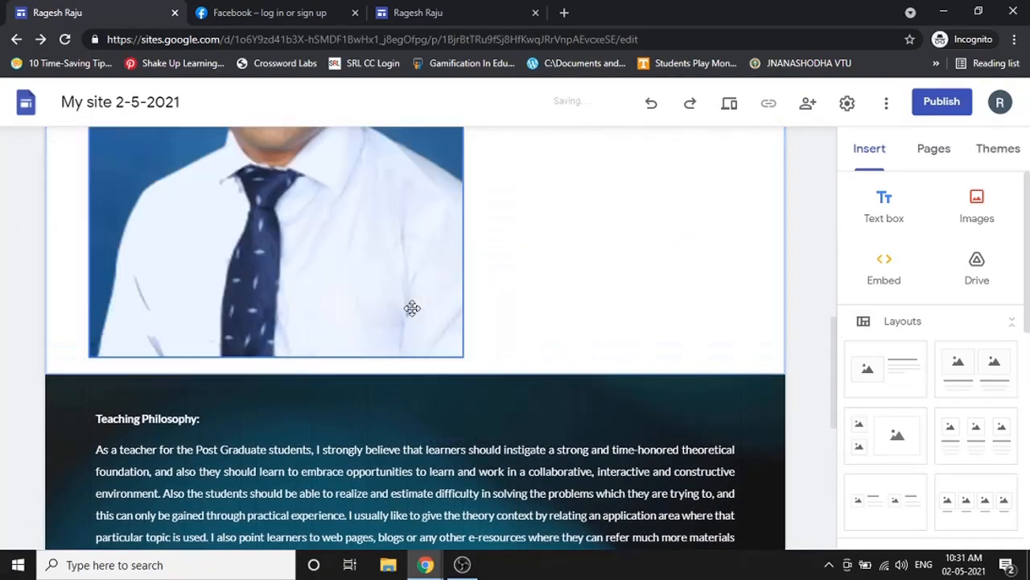
key(ctrl+z)
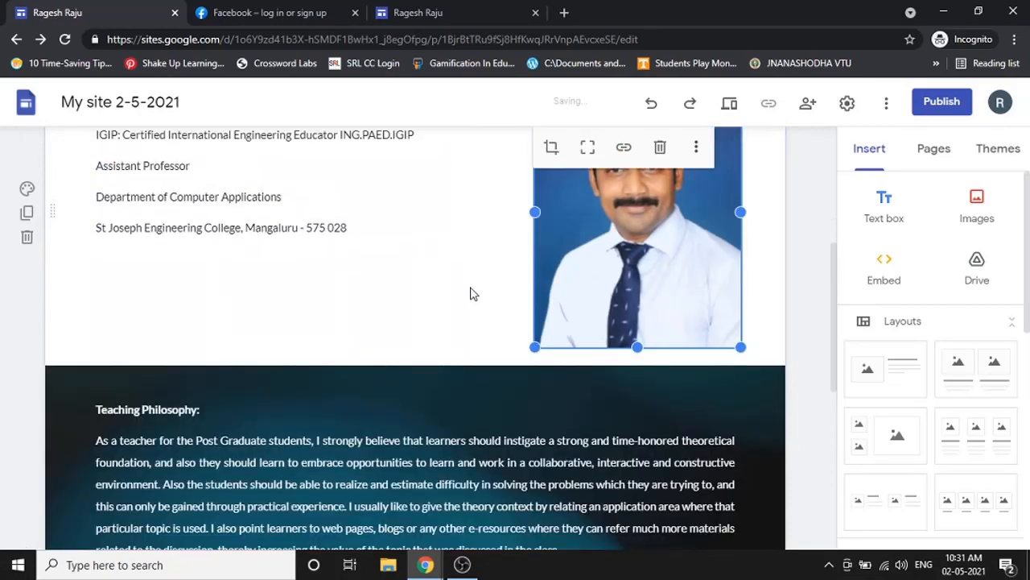
scroll(472, 294, up, 3)
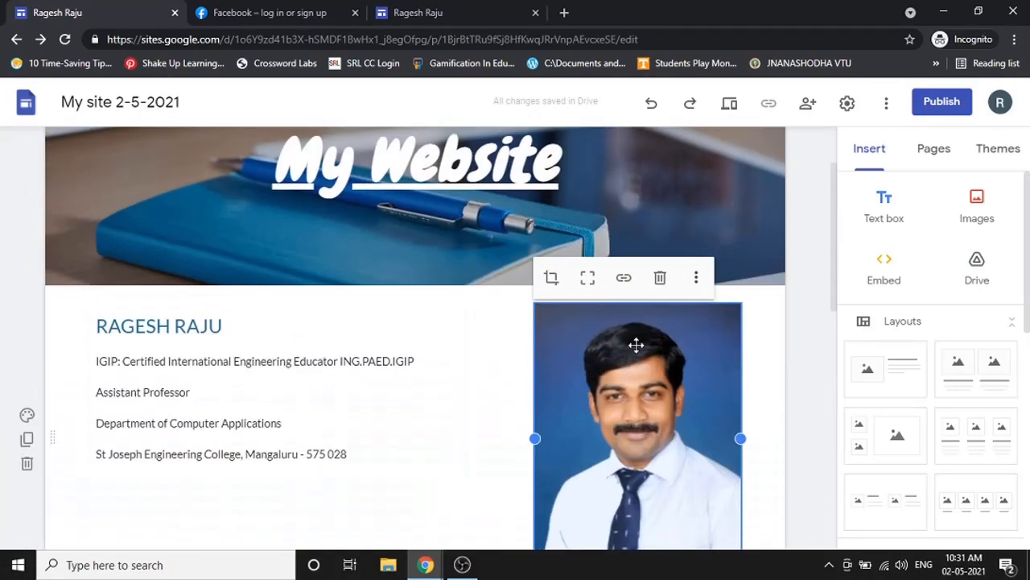
scroll(636, 346, down, 2)
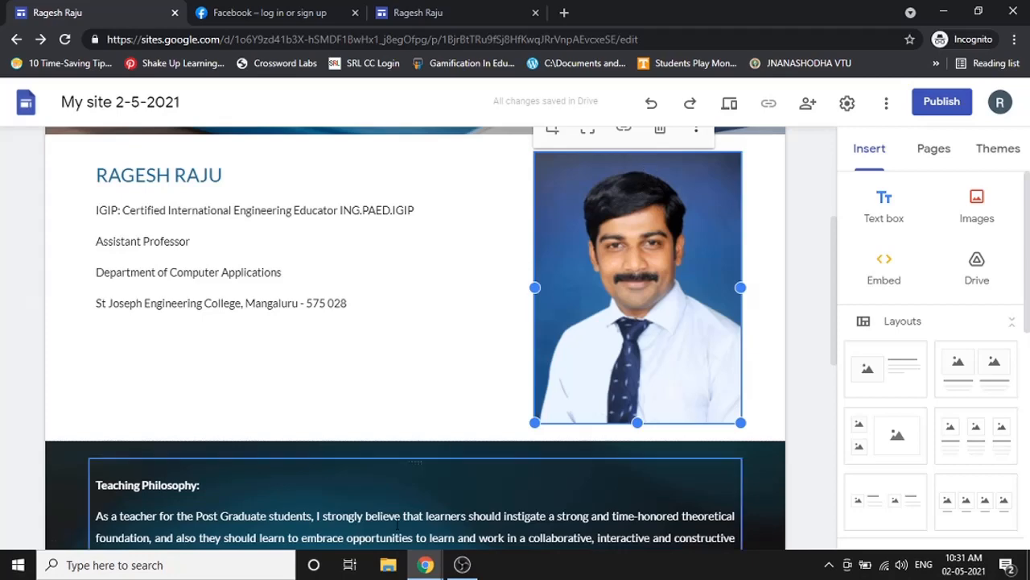
- Rearrange the section, putting the name text box on the right and the photo on the left
click(427, 517)
scroll(426, 366, down, 2)
scroll(589, 292, up, 2)
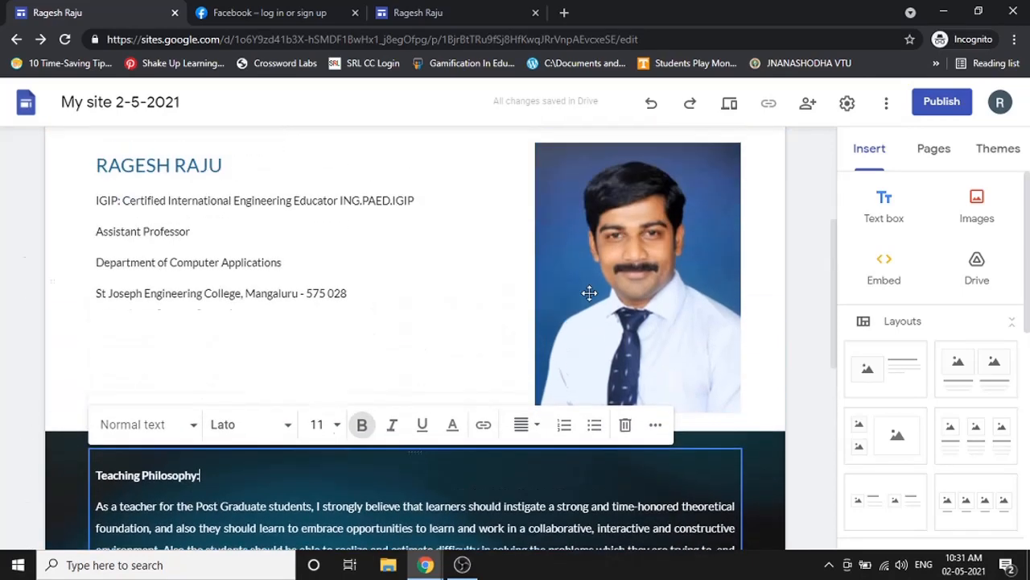
click(637, 215)
drag(637, 215, 446, 444)
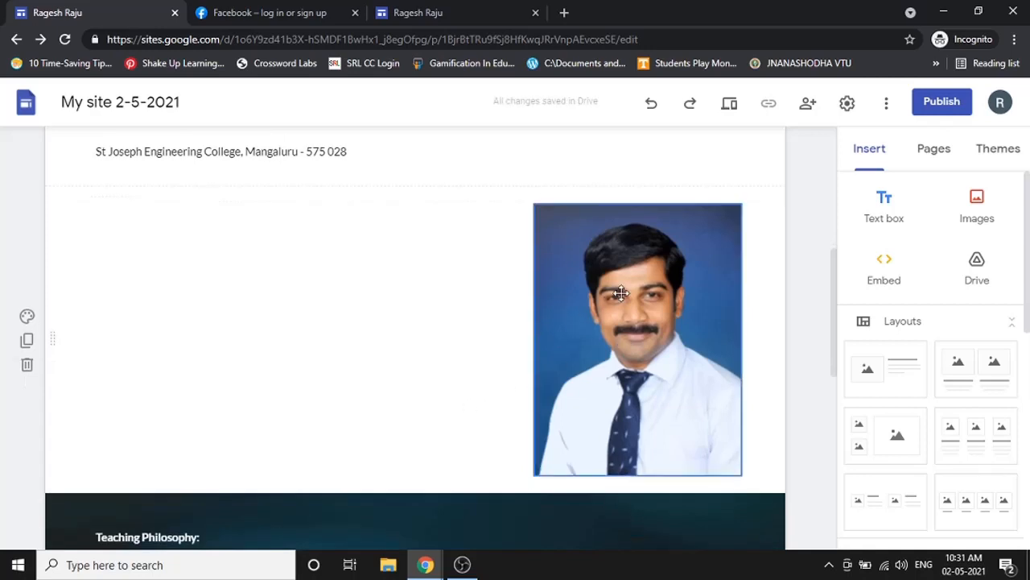
scroll(515, 349, up, 2)
click(247, 231)
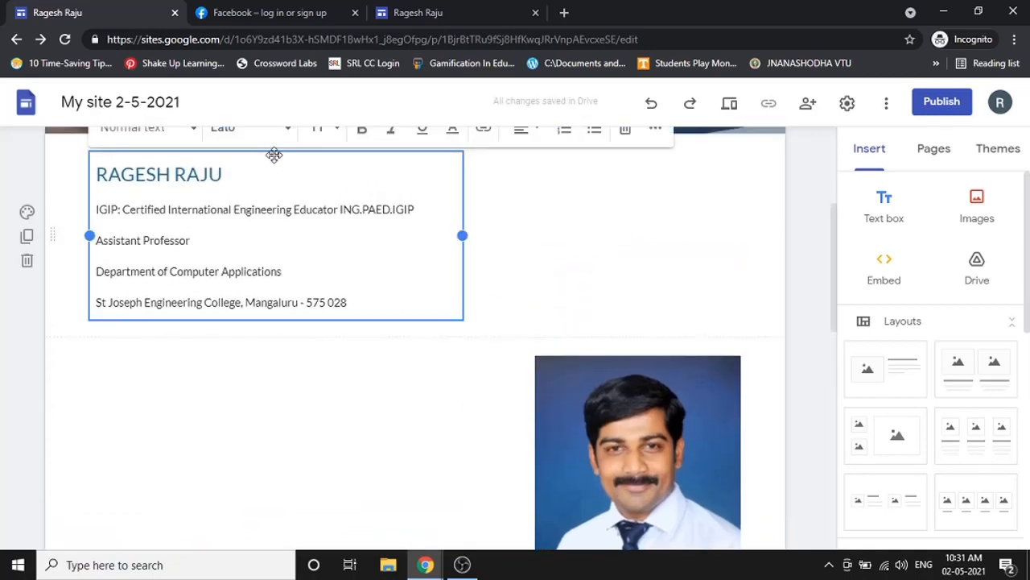
drag(274, 154, 570, 427)
click(651, 391)
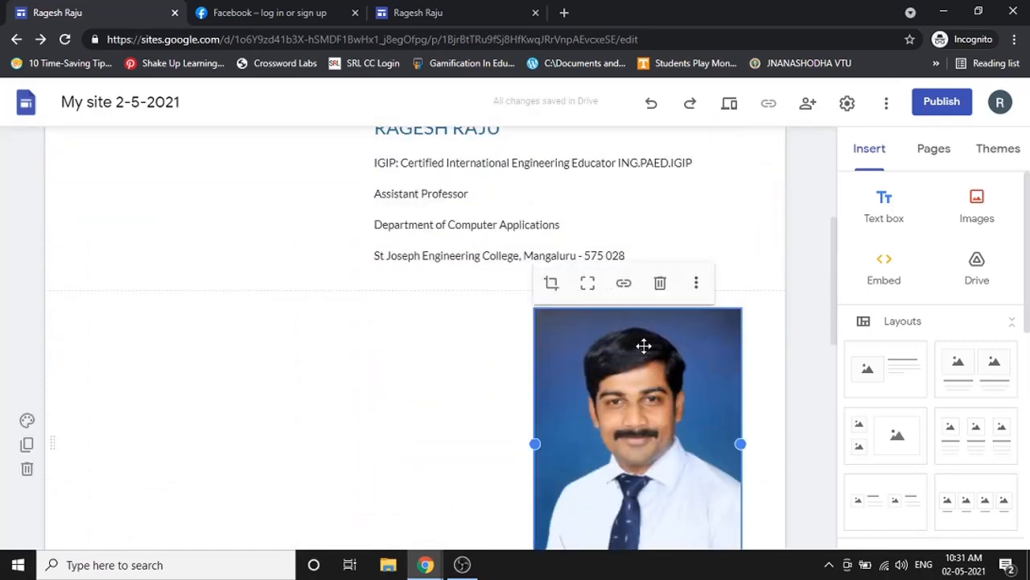
drag(644, 346, 223, 479)
- Place the photo above Teaching Philosophy, with the name box left and the photo right
scroll(389, 354, down, 2)
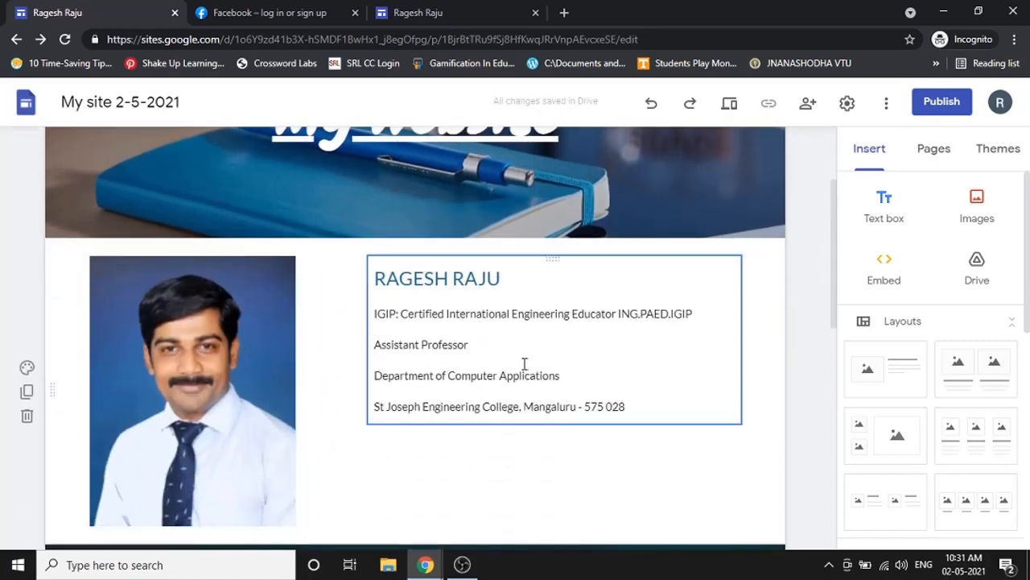
scroll(524, 364, down, 2)
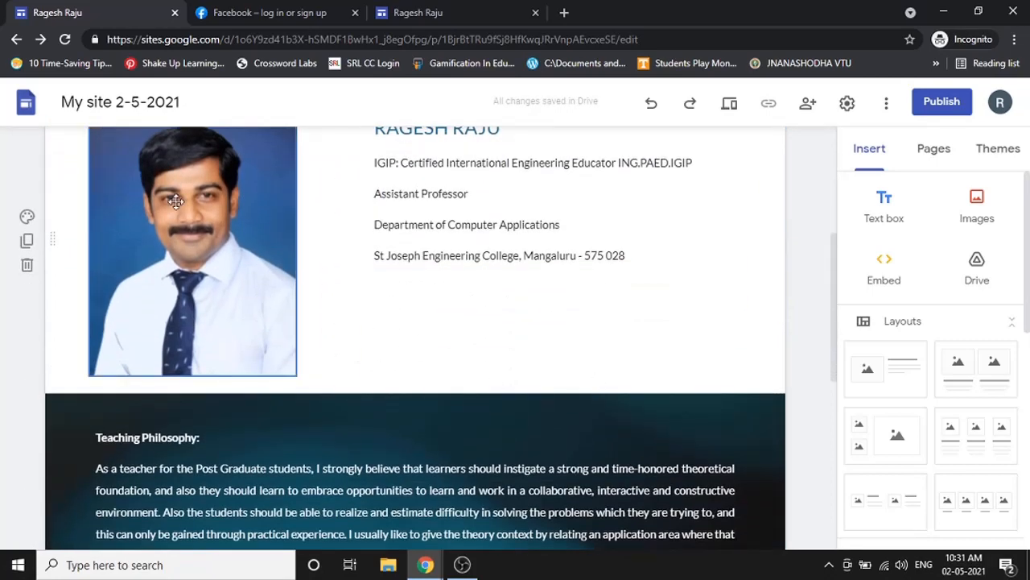
drag(176, 201, 573, 397)
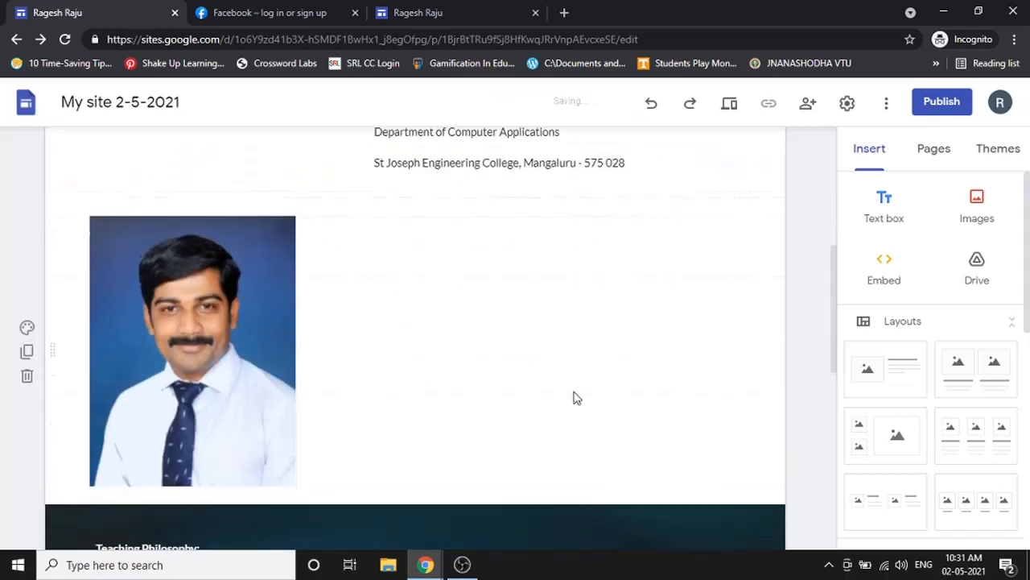
scroll(577, 398, up, 3)
click(549, 315)
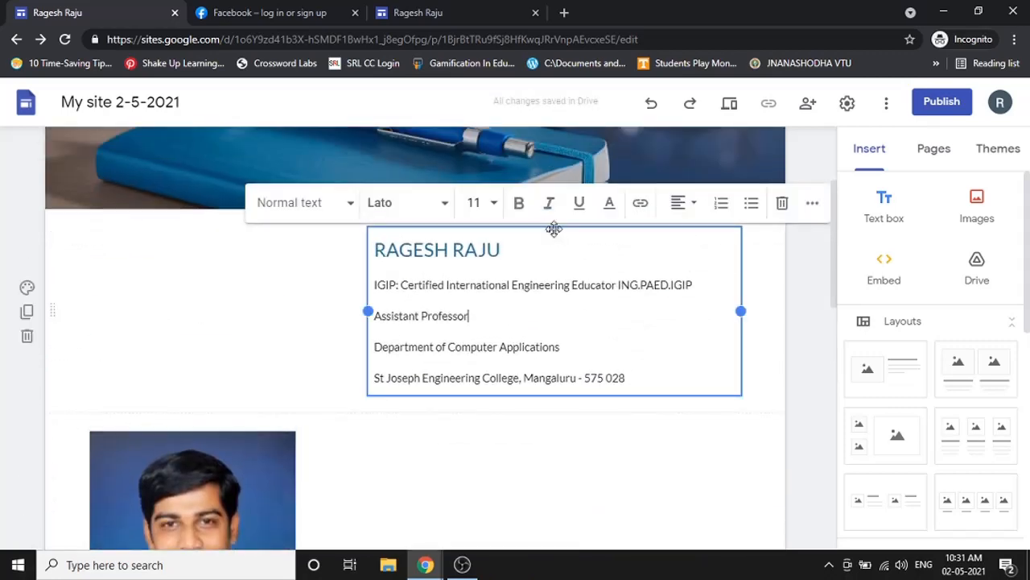
drag(554, 229, 281, 242)
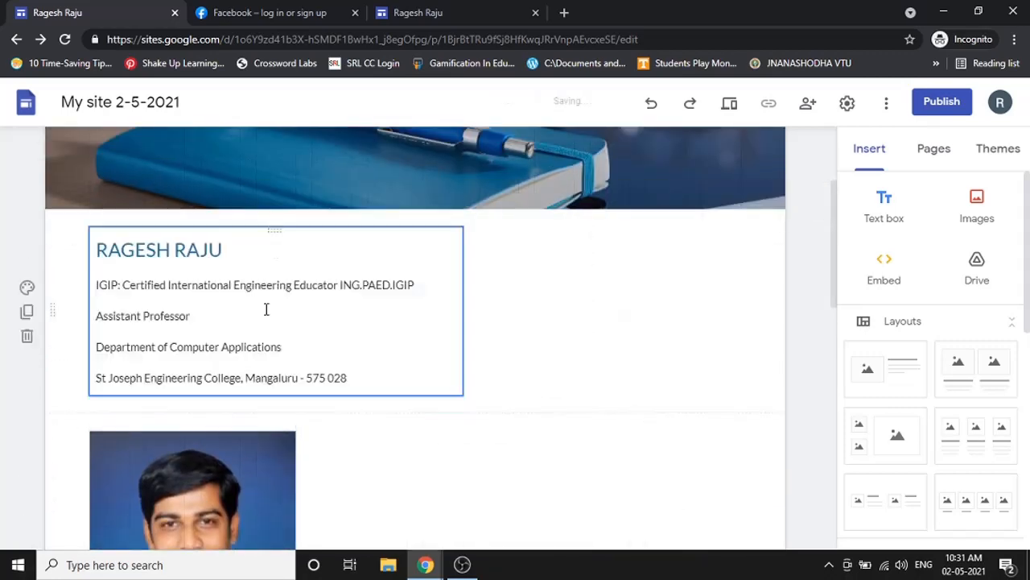
drag(174, 516, 611, 471)
scroll(595, 465, down, 2)
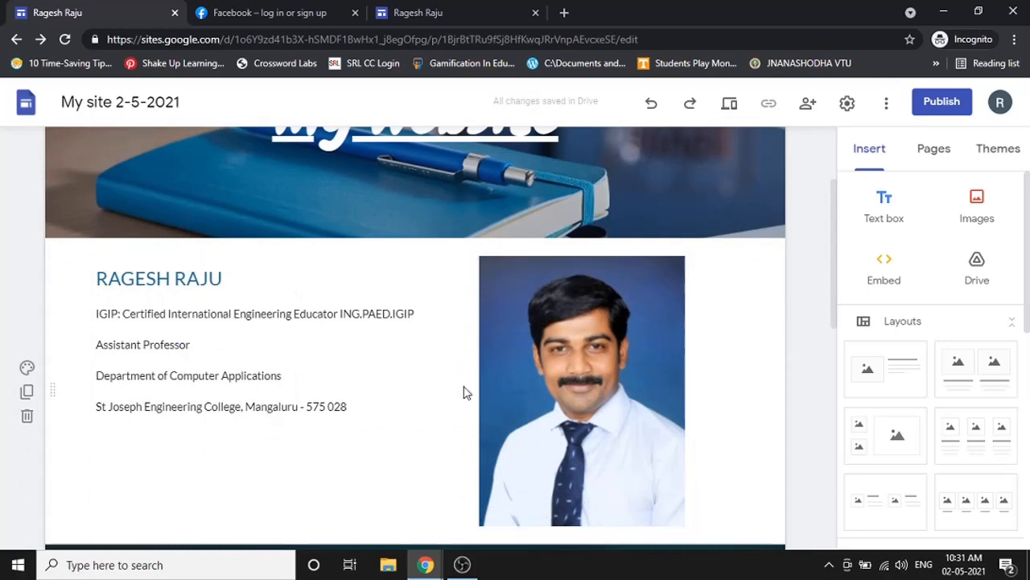
click(734, 105)
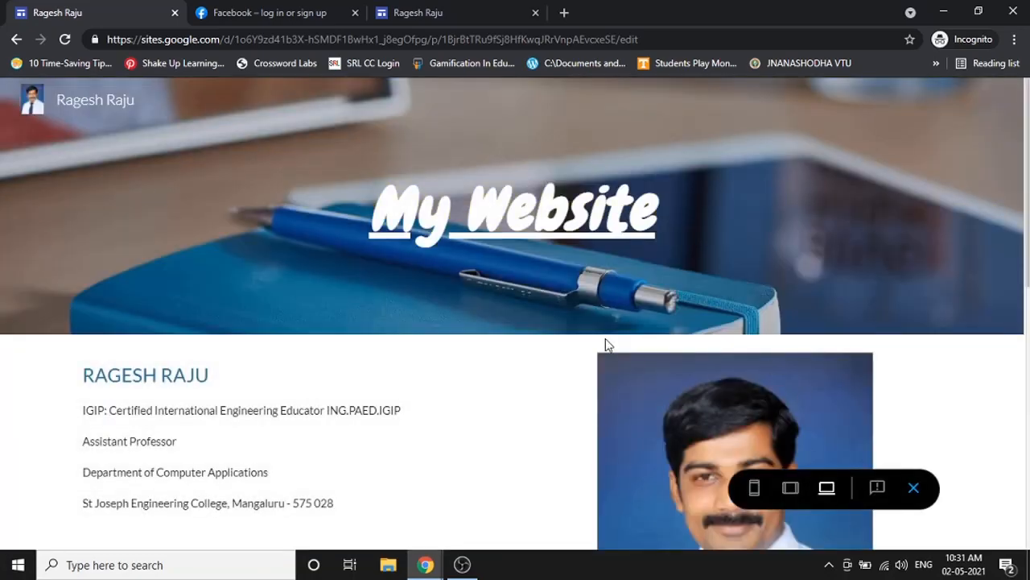
scroll(488, 354, down, 3)
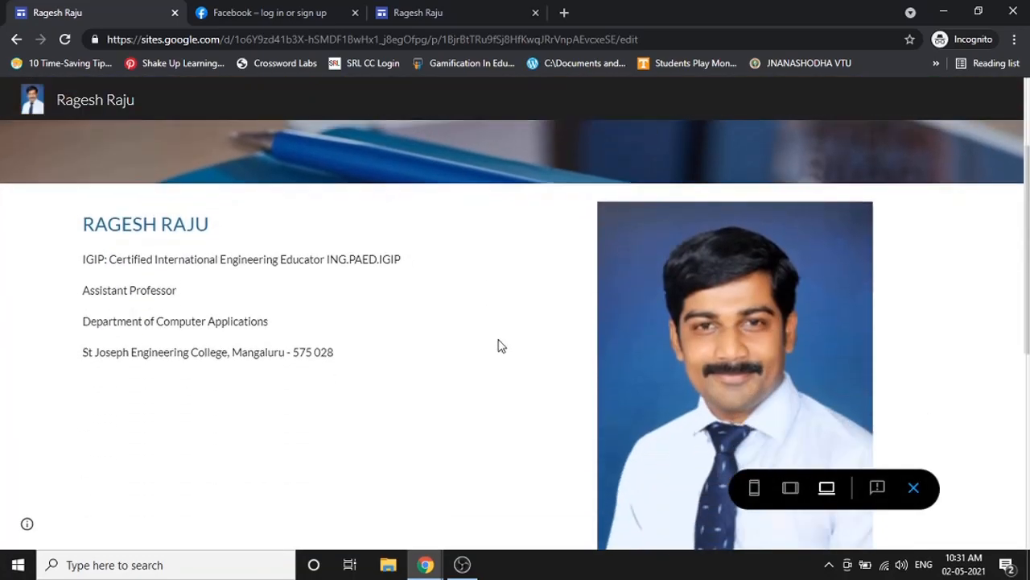
click(790, 487)
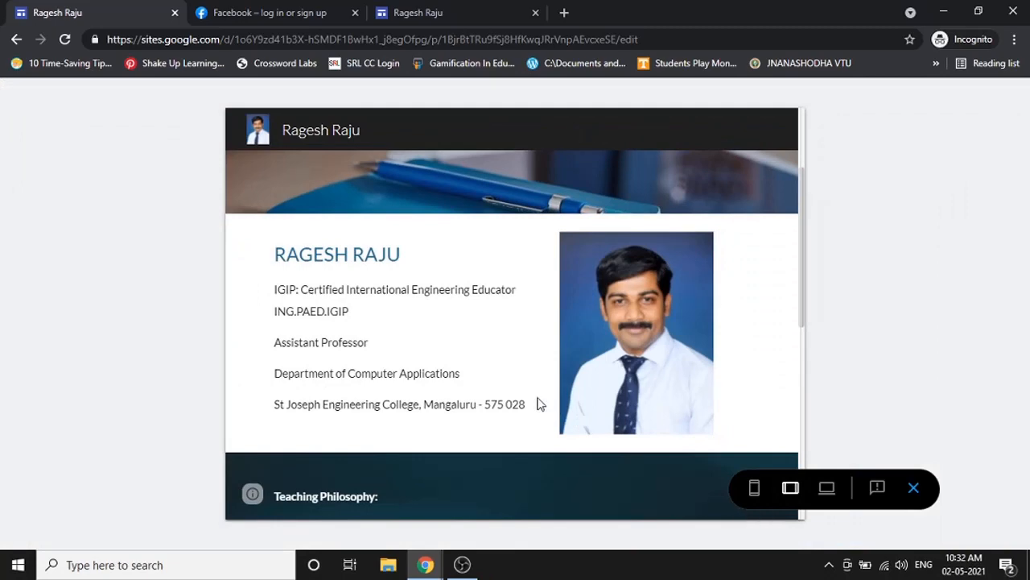
click(754, 488)
scroll(545, 375, up, 3)
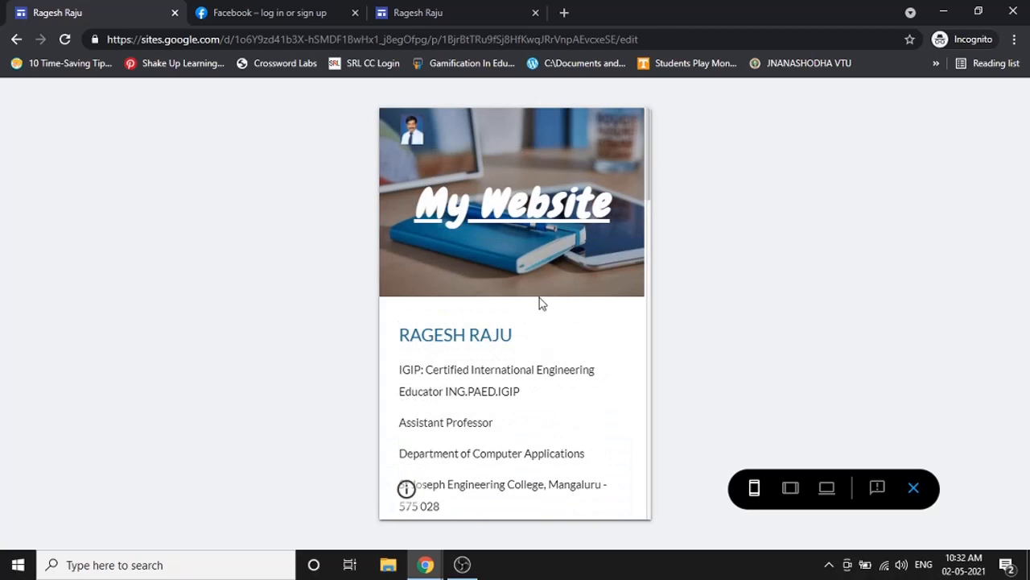
scroll(541, 303, down, 1)
scroll(504, 366, down, 2)
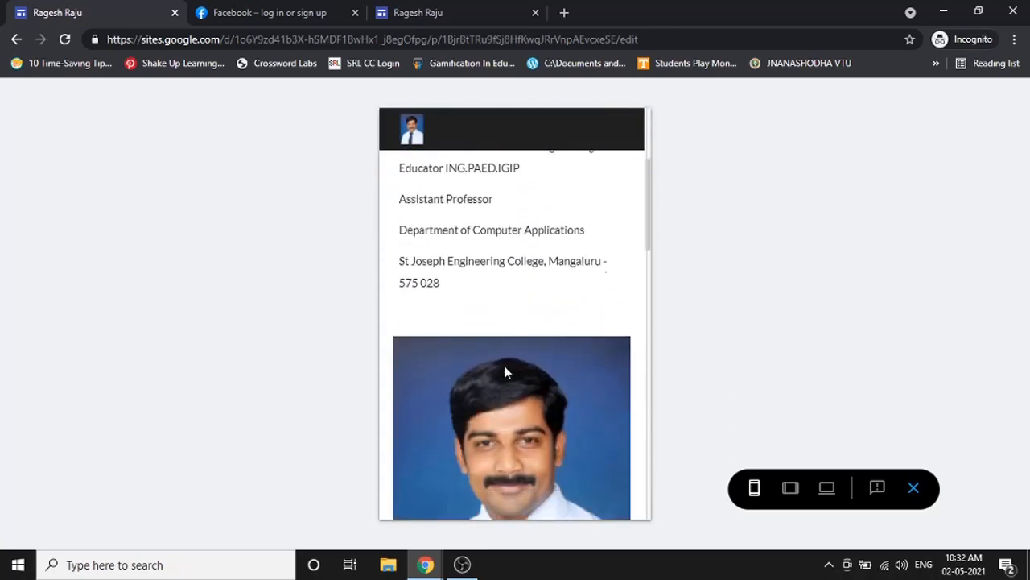
scroll(495, 338, down, 3)
scroll(498, 338, up, 3)
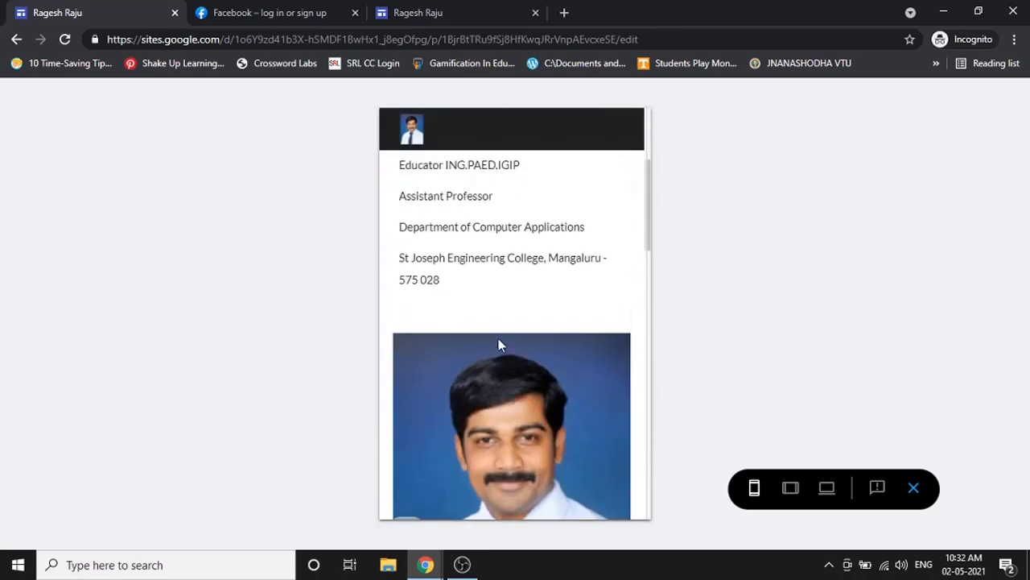
click(828, 488)
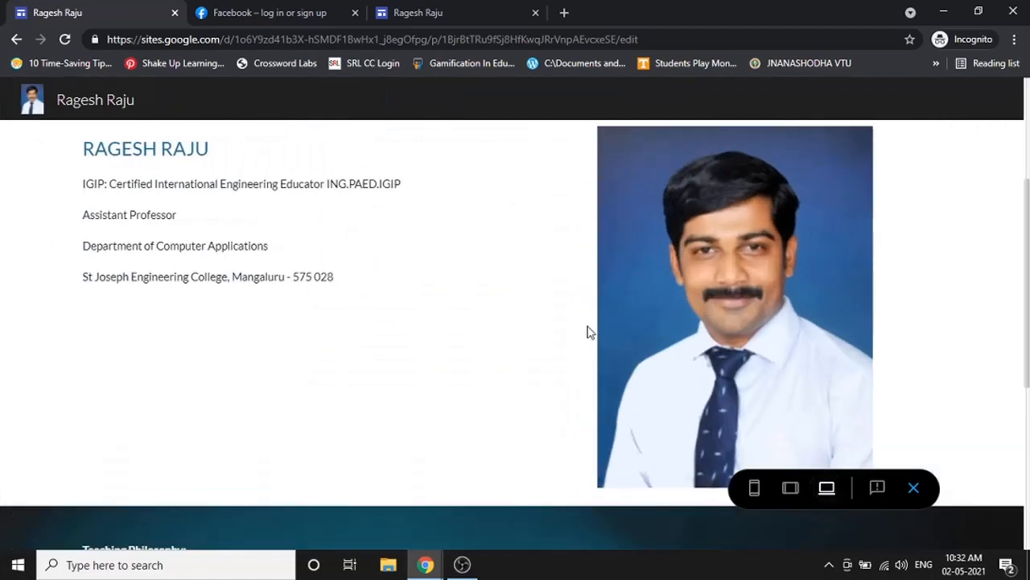
scroll(563, 330, up, 3)
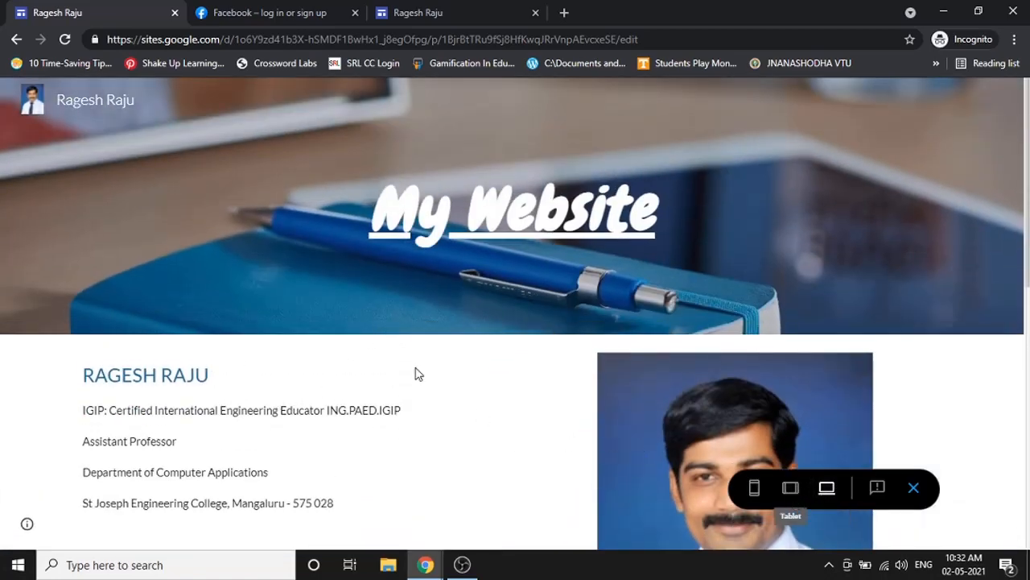
scroll(571, 383, down, 1)
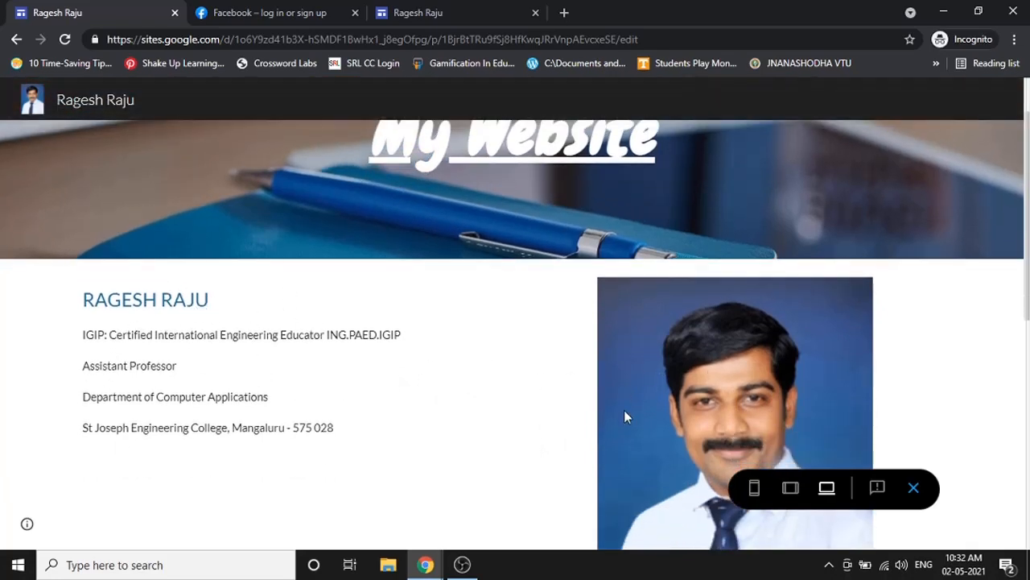
click(754, 487)
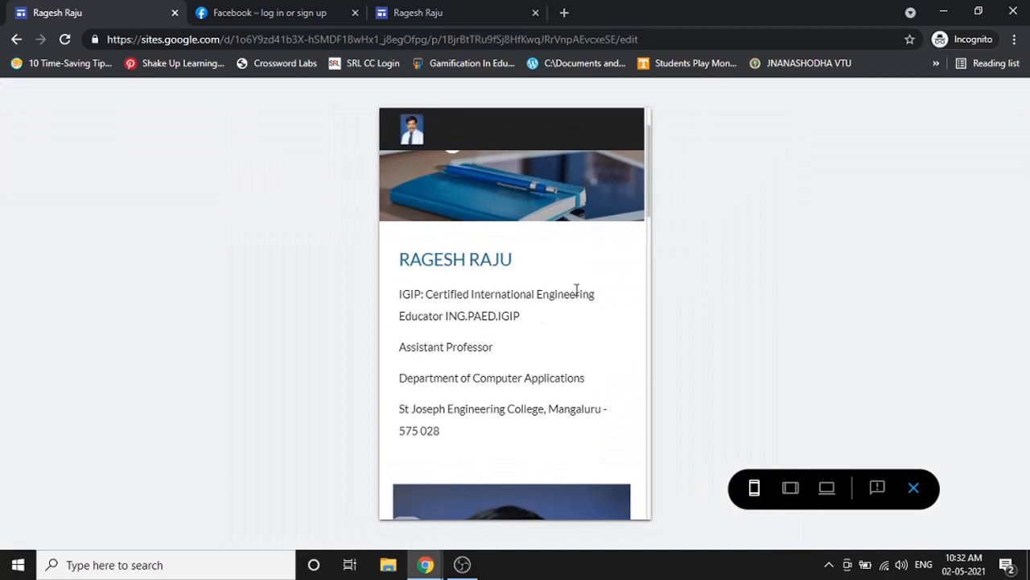
scroll(498, 397, down, 2)
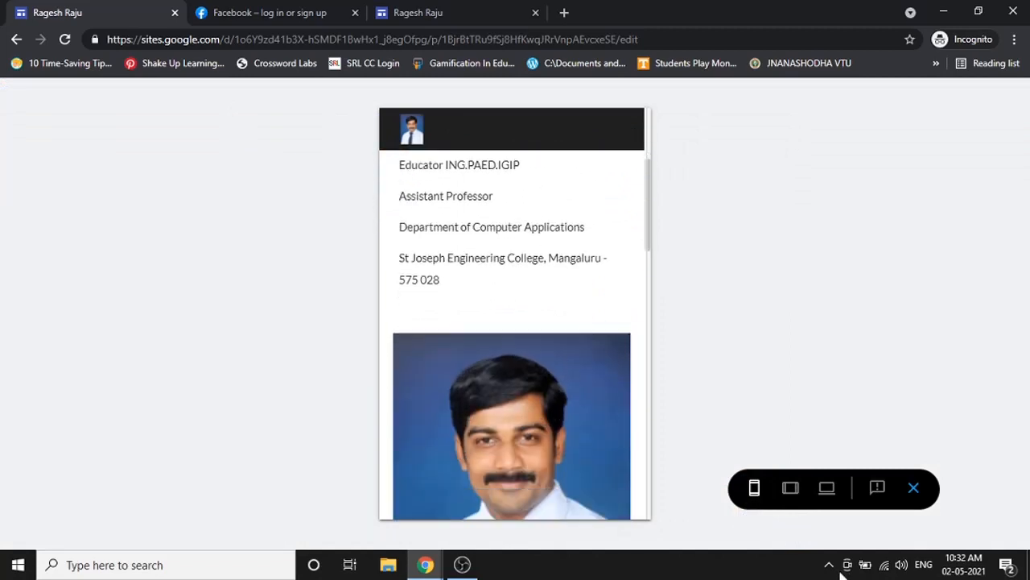
click(826, 488)
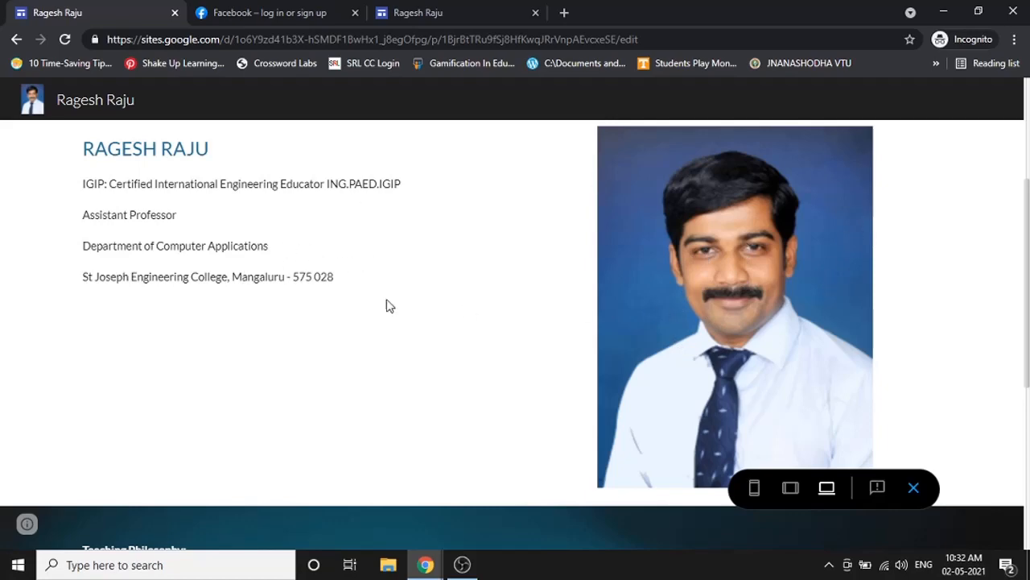
scroll(837, 368, down, 4)
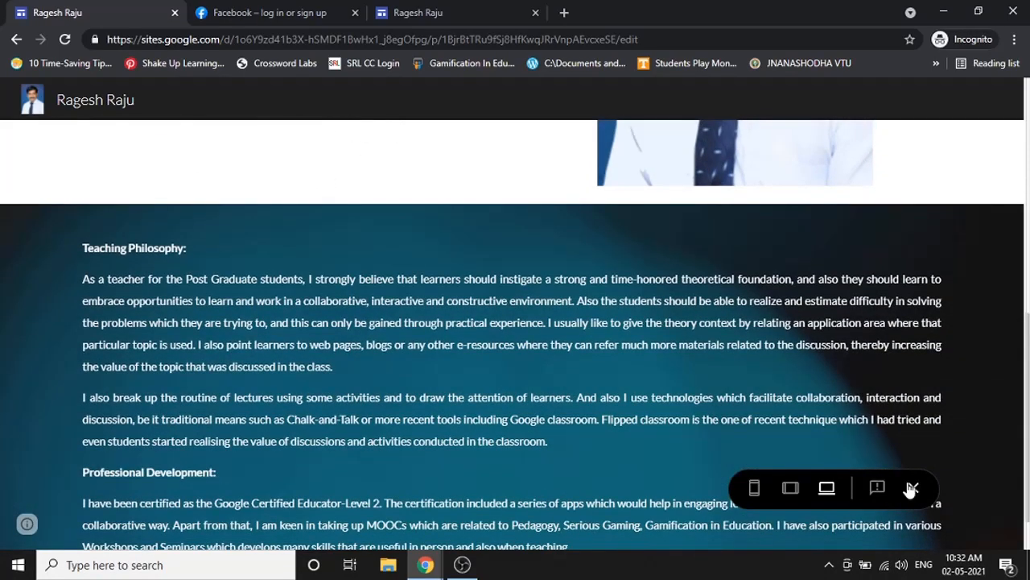
scroll(545, 209, up, 4)
click(913, 487)
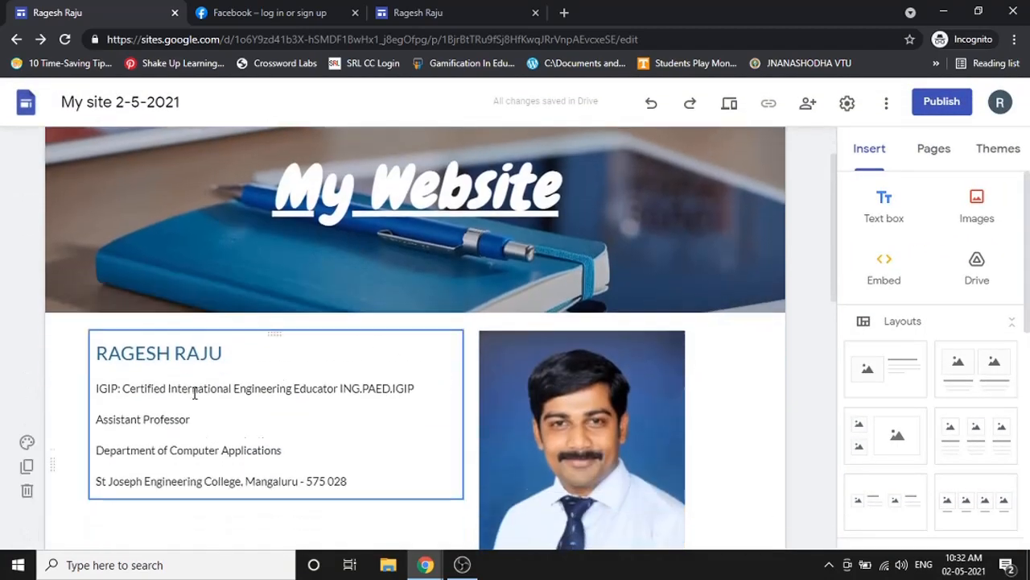
scroll(194, 392, down, 1)
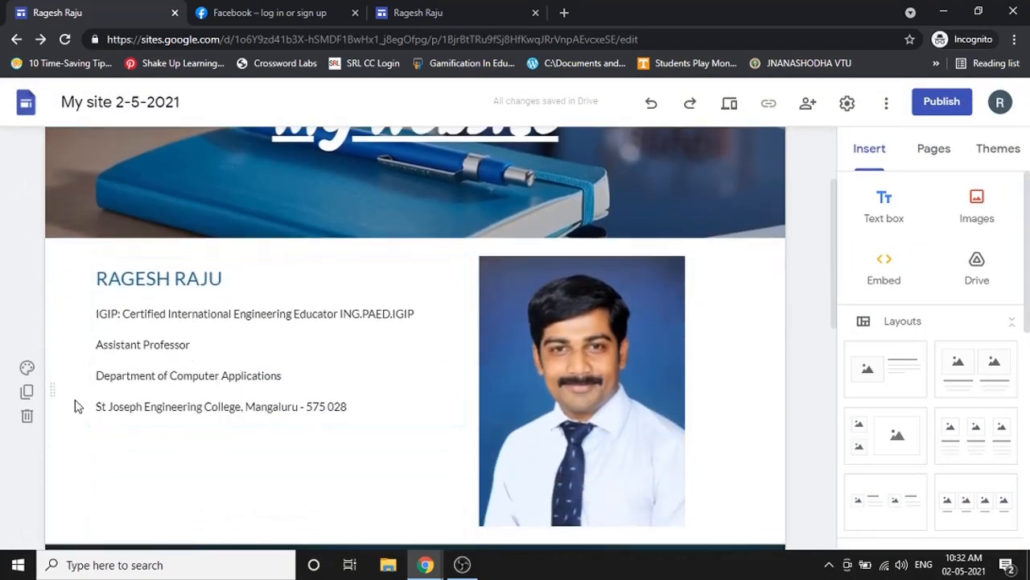
- Try a light grey Emphasis 1 background on the intro section
click(28, 370)
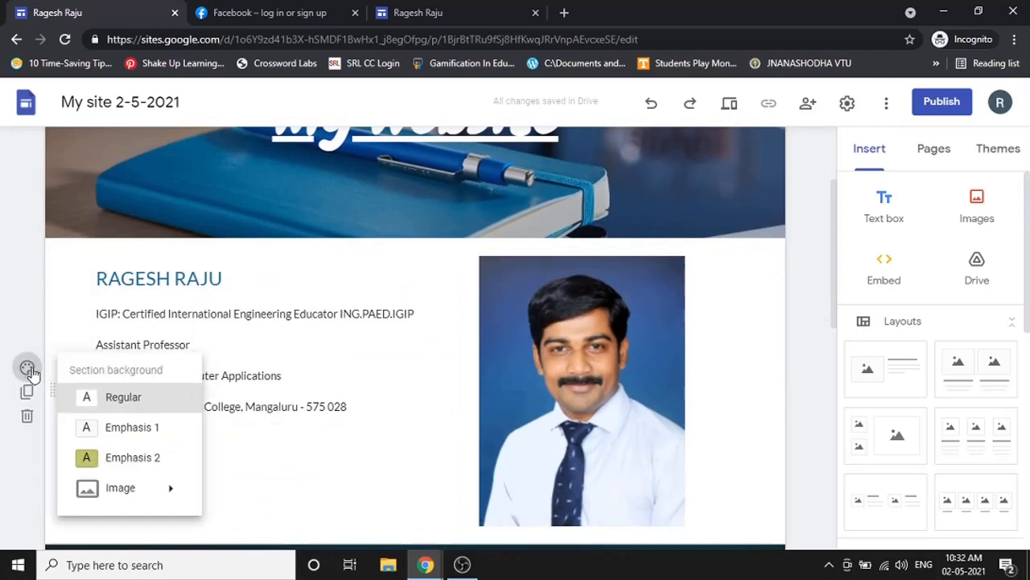
click(127, 428)
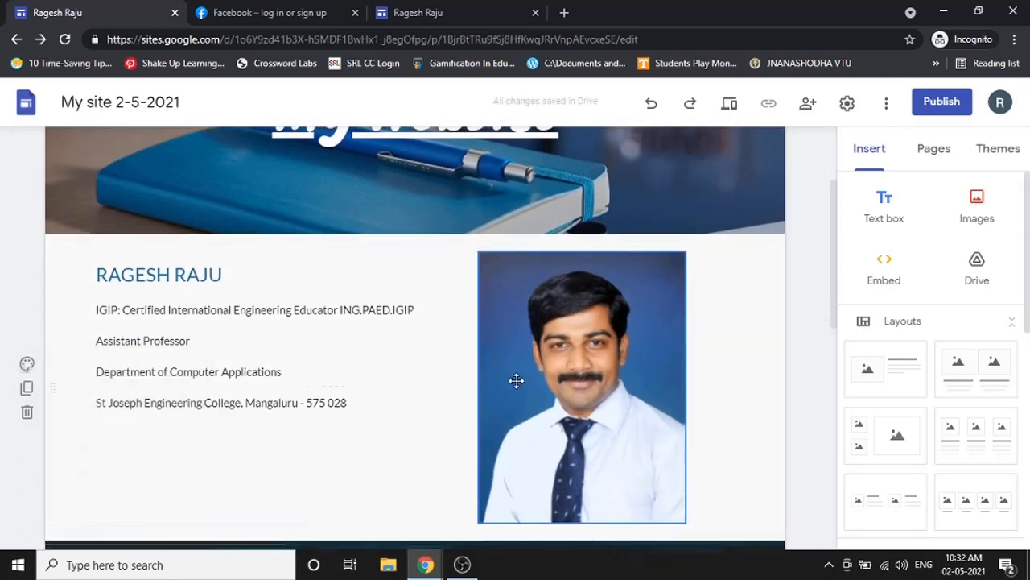
scroll(518, 379, down, 2)
scroll(79, 292, up, 1)
- Switch the intro section background to olive green Emphasis 2 and keep it
click(27, 291)
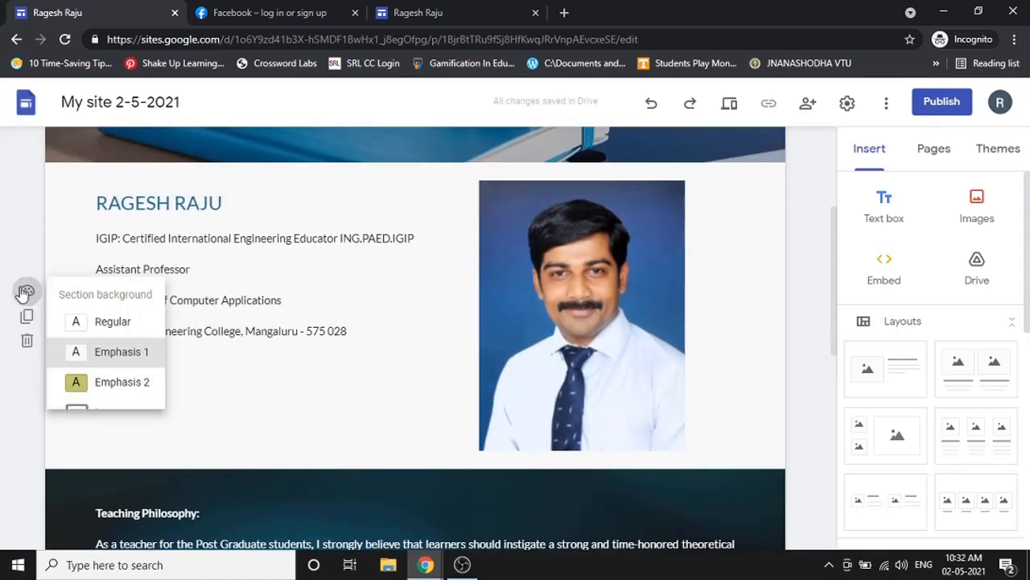
click(146, 377)
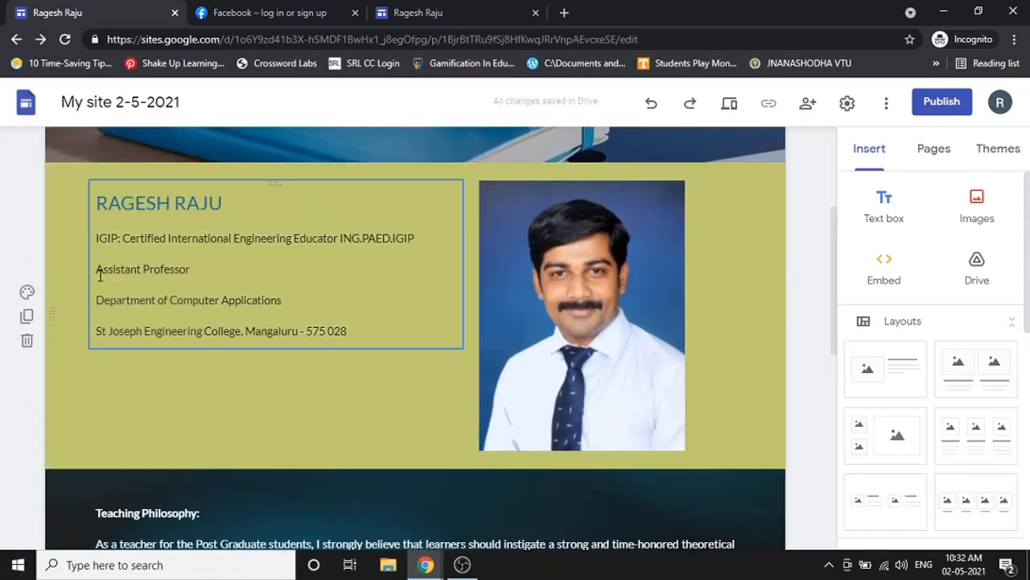
click(26, 291)
mouse_move(102, 415)
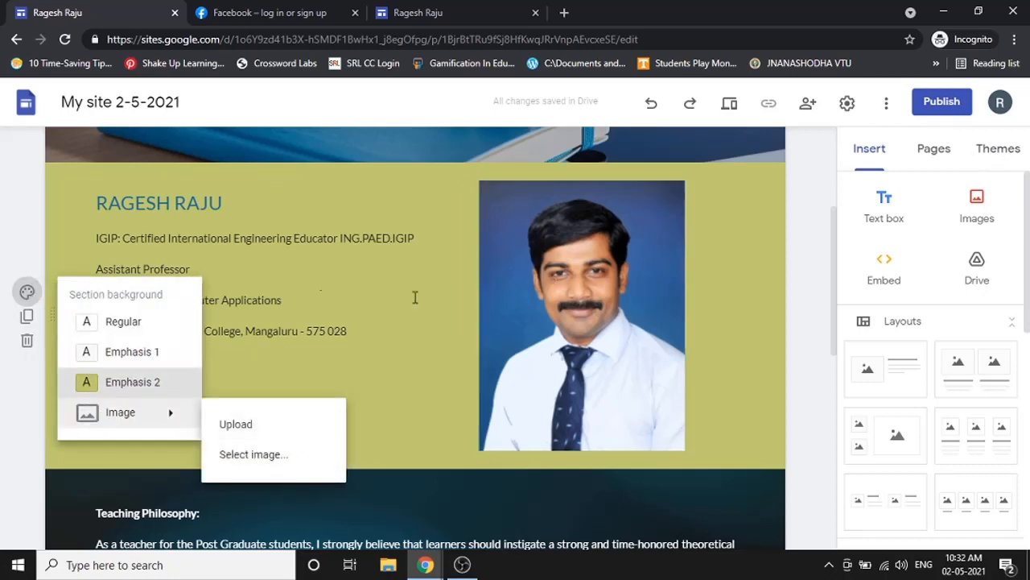
click(36, 390)
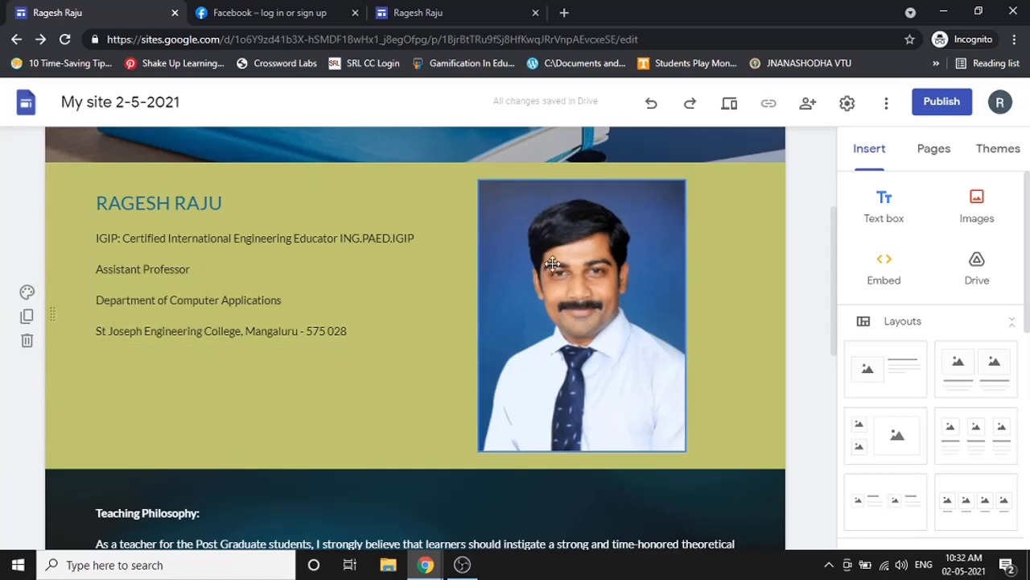
scroll(552, 263, down, 5)
scroll(338, 323, up, 3)
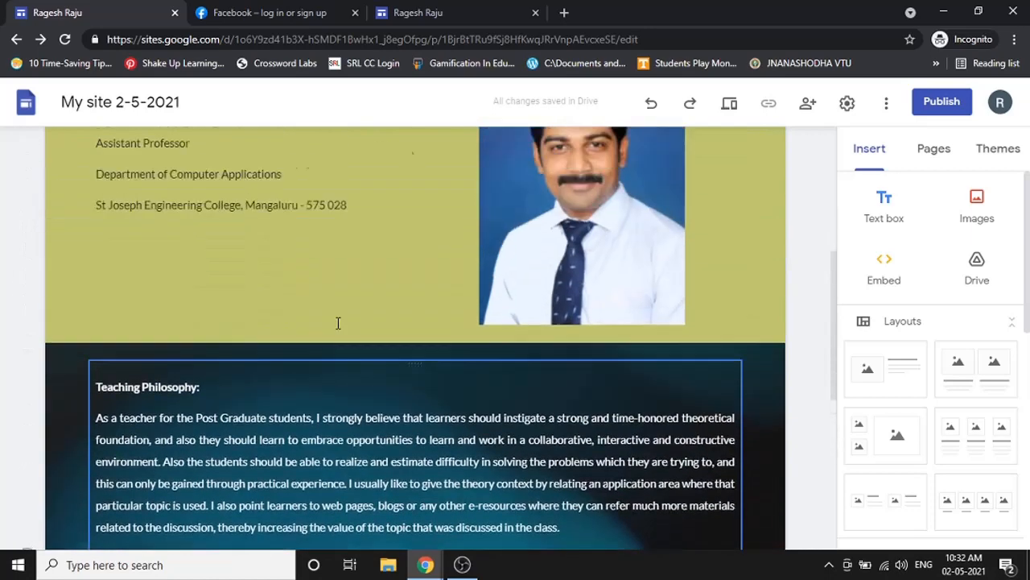
scroll(338, 323, up, 3)
scroll(265, 335, down, 2)
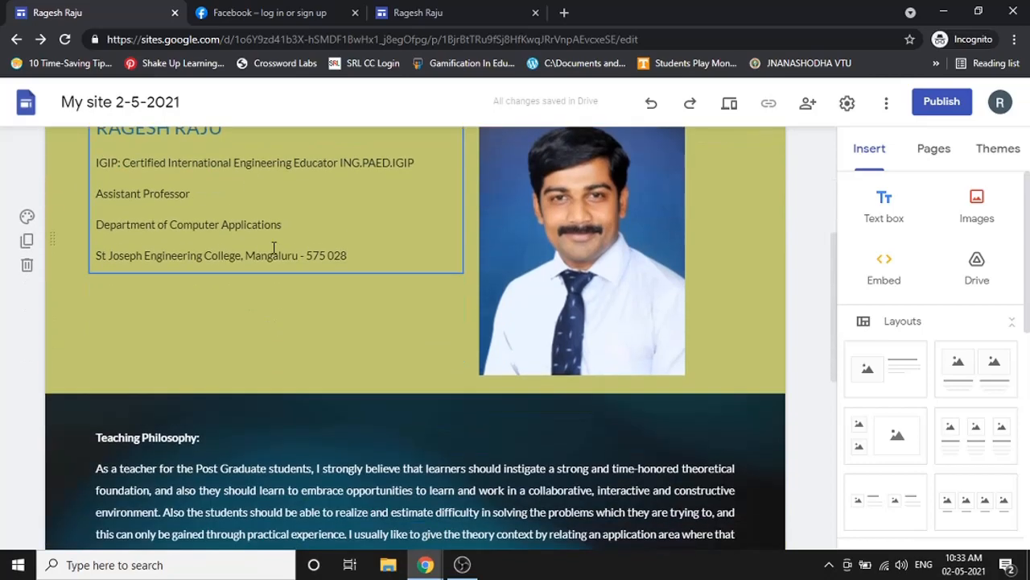
scroll(285, 245, down, 2)
scroll(170, 305, up, 5)
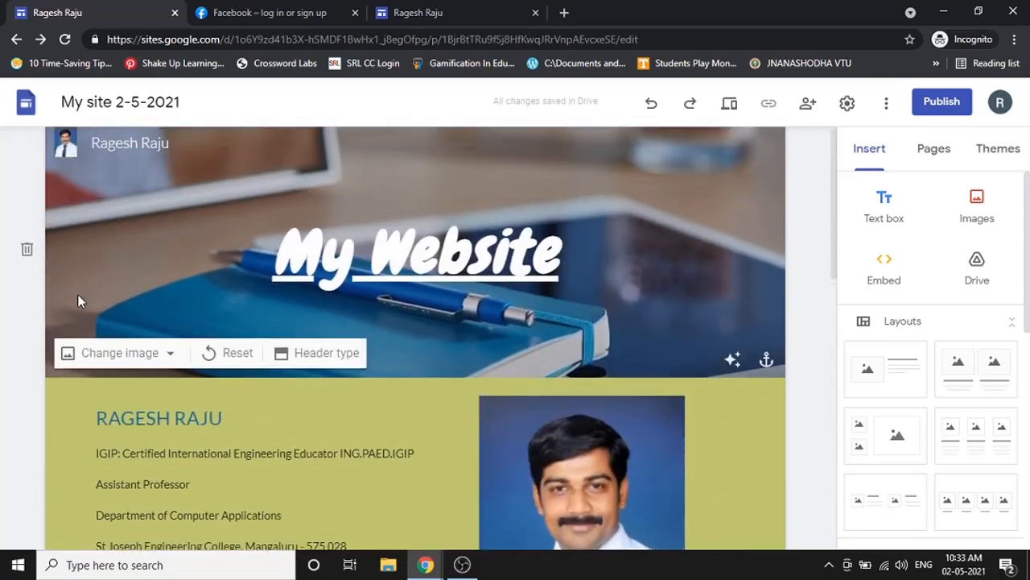
scroll(529, 354, down, 2)
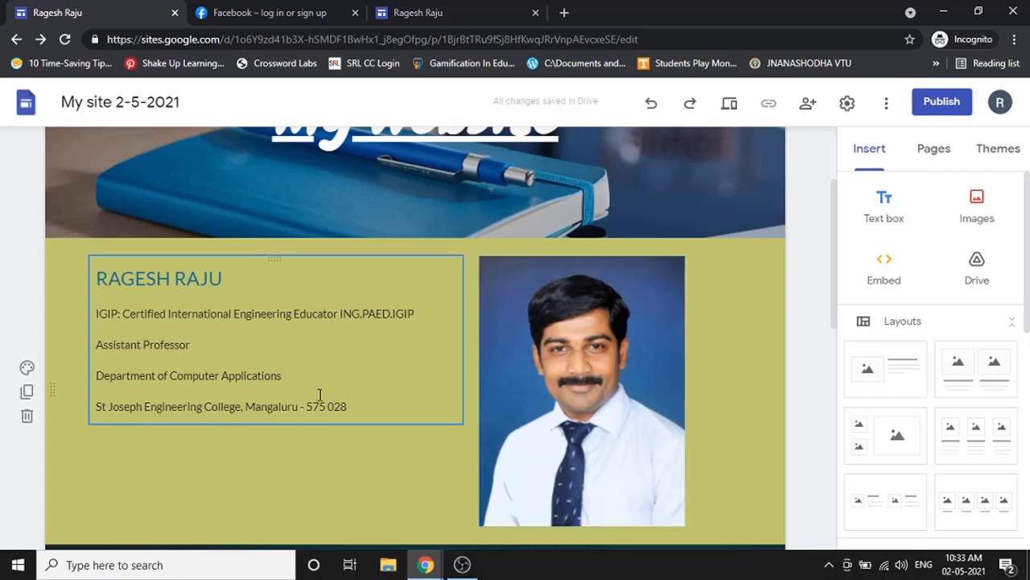
scroll(184, 298, down, 3)
scroll(305, 292, up, 3)
click(201, 282)
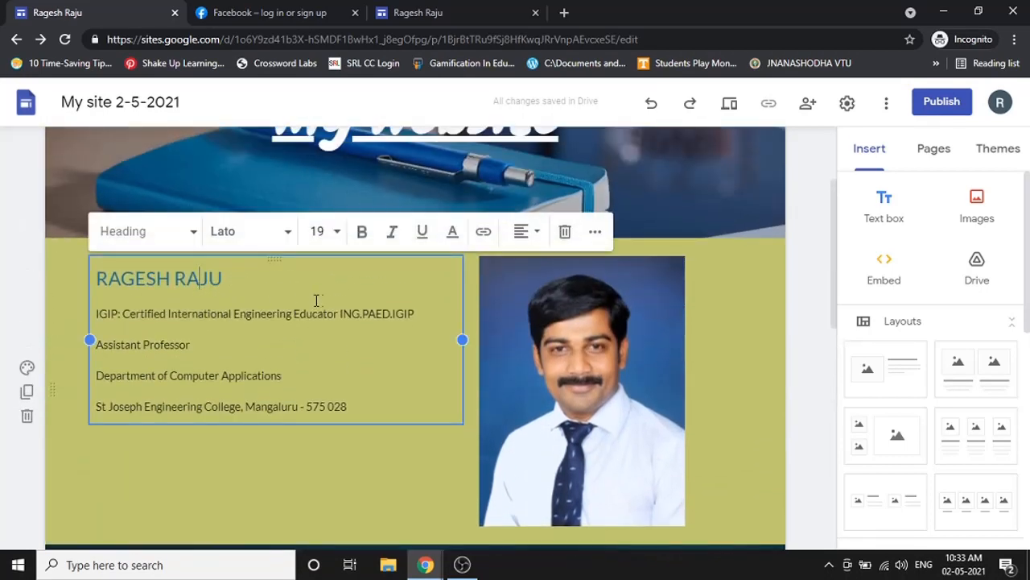
click(377, 351)
click(254, 278)
drag(227, 278, 100, 276)
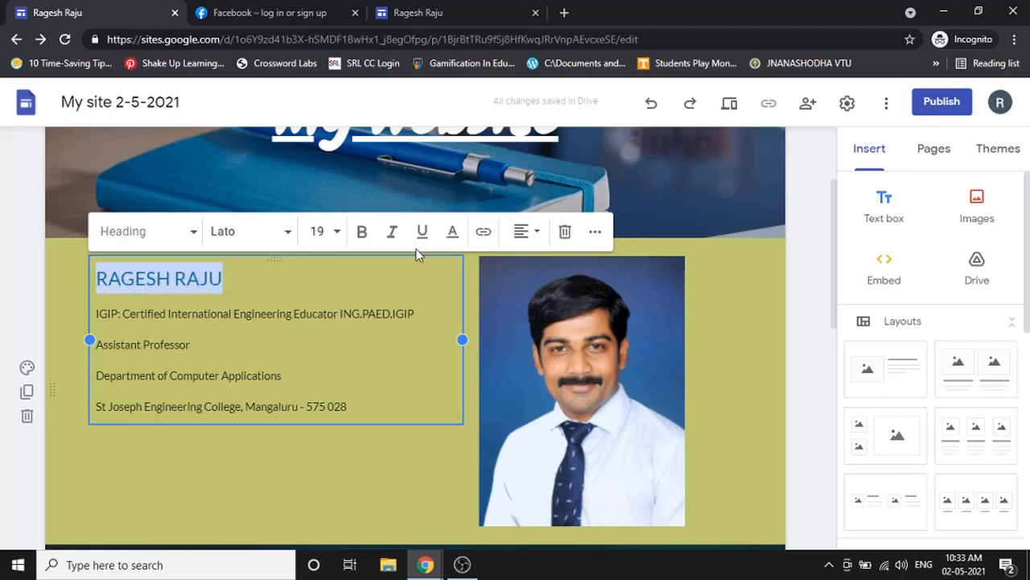
click(483, 233)
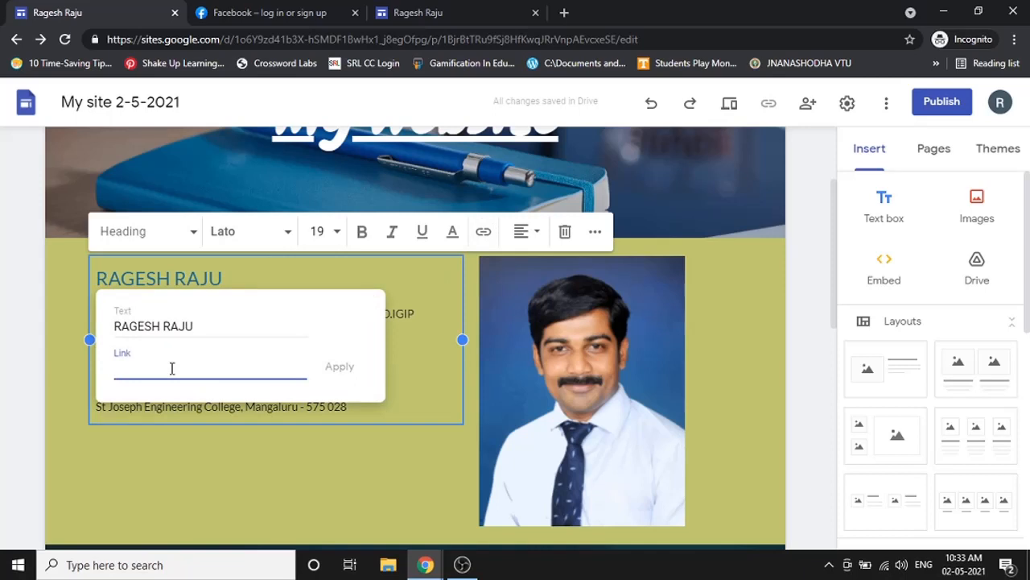
text(www.google.com)
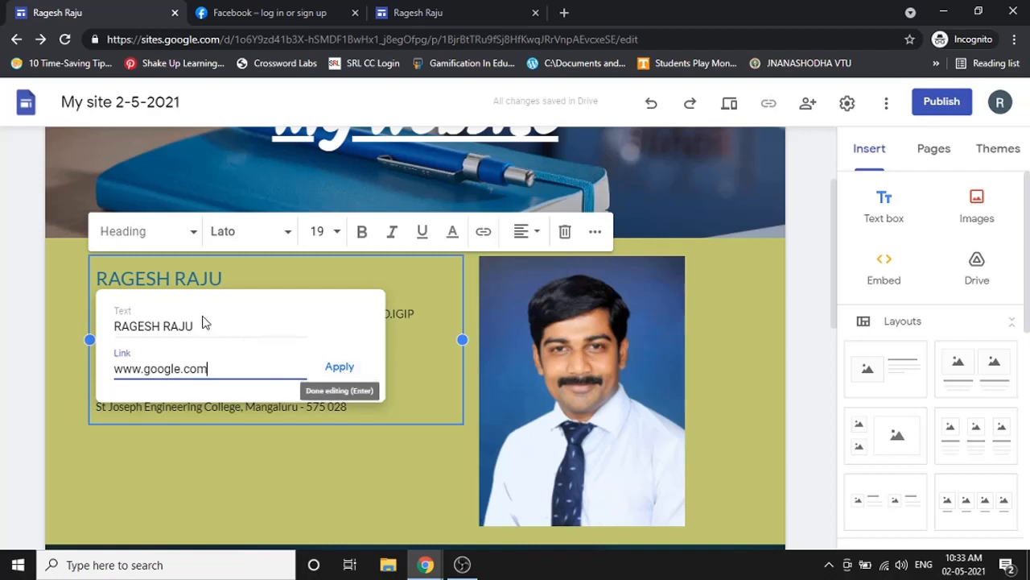
click(339, 369)
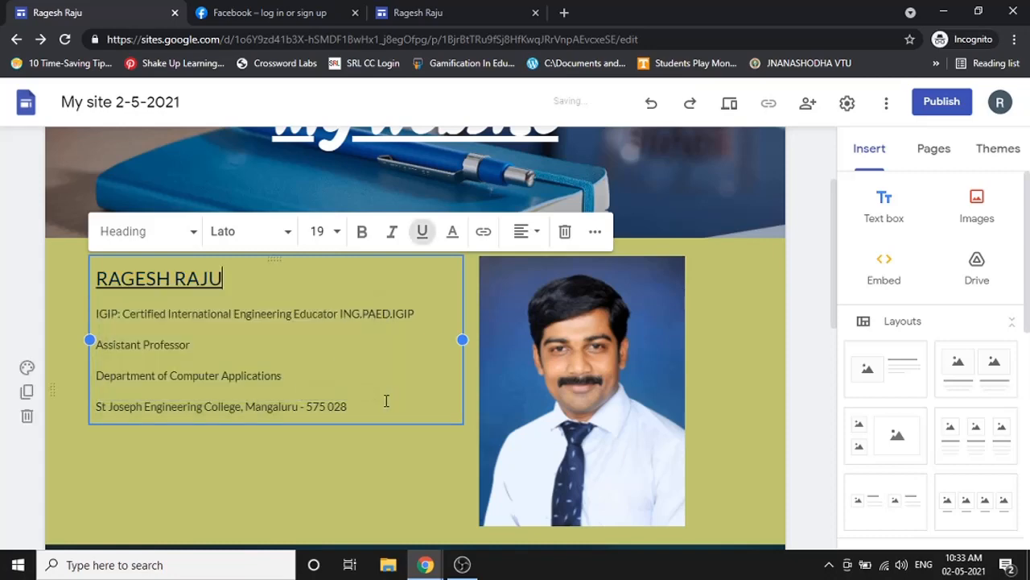
- Preview the site, confirm the name link opens Google, then return to editing
click(730, 105)
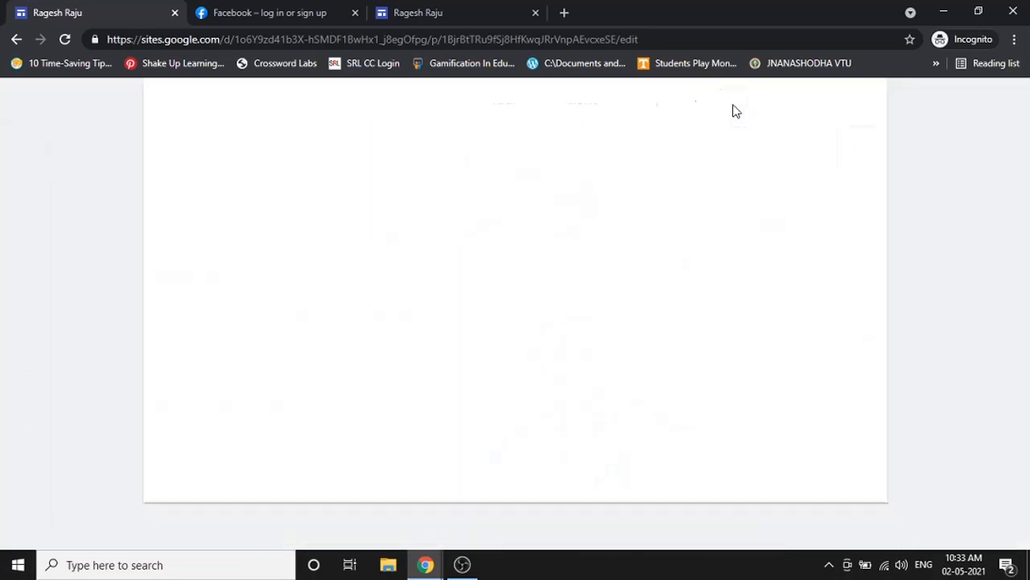
scroll(577, 390, down, 1)
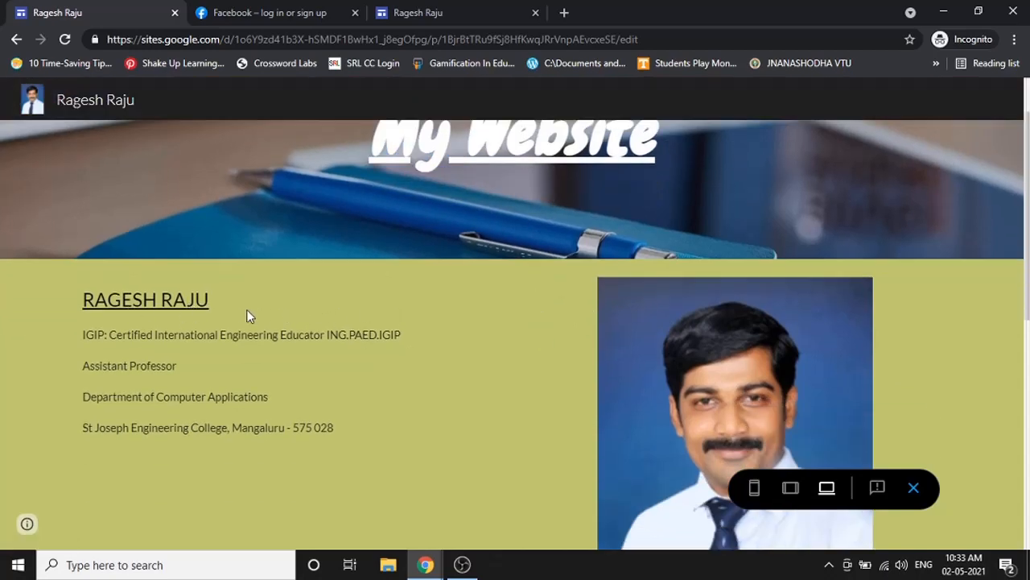
click(174, 297)
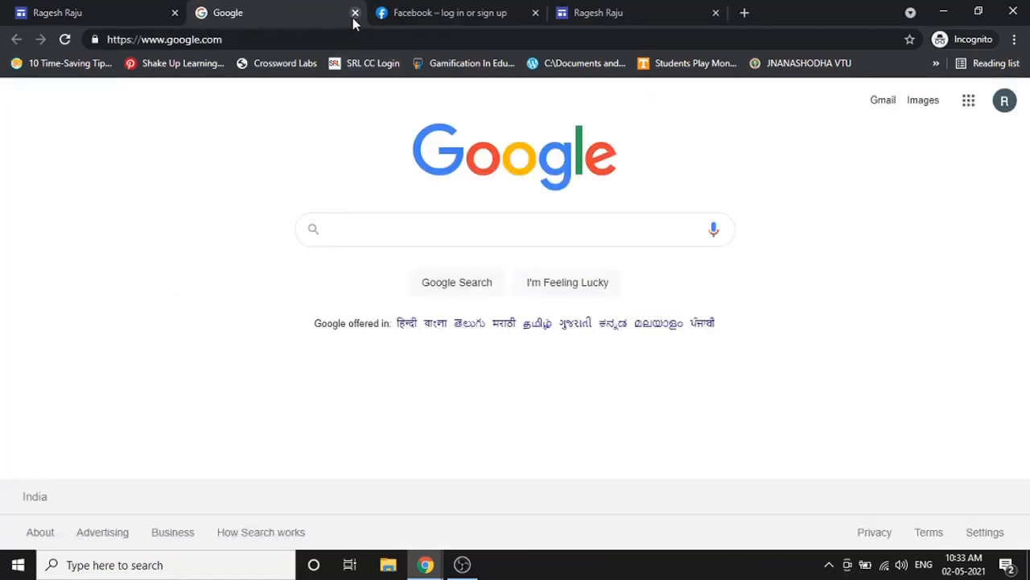
click(355, 13)
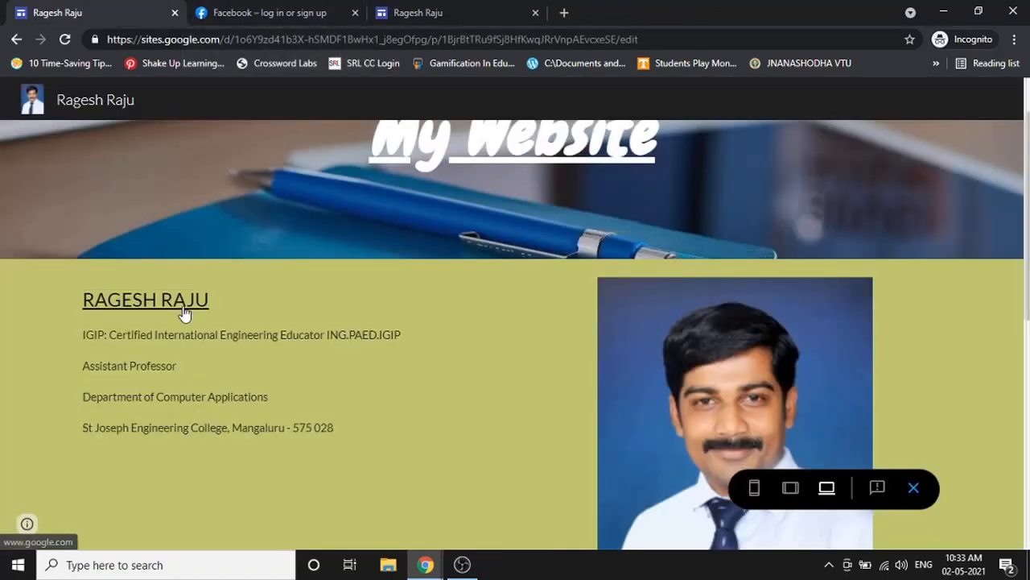
click(914, 488)
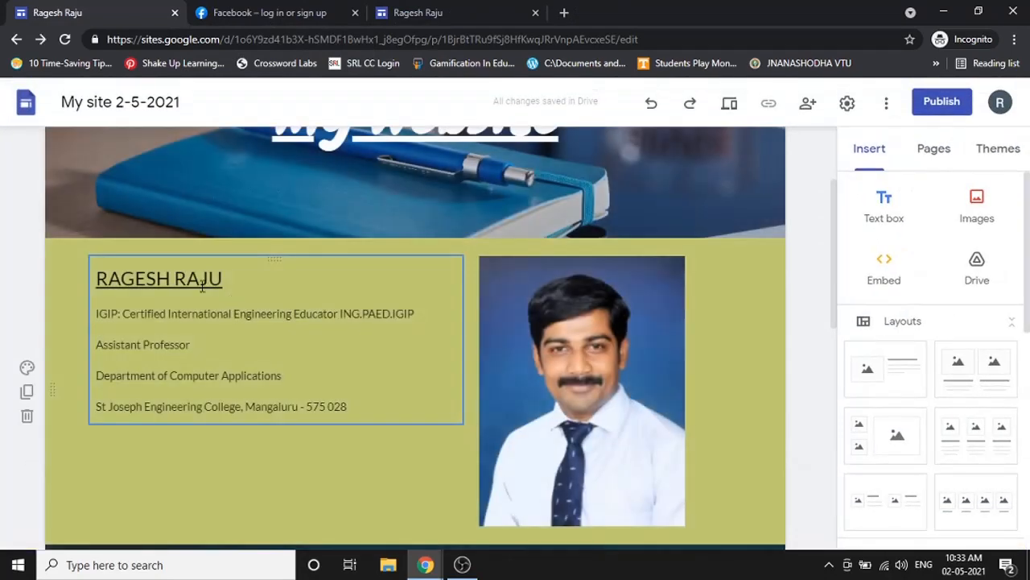
click(202, 285)
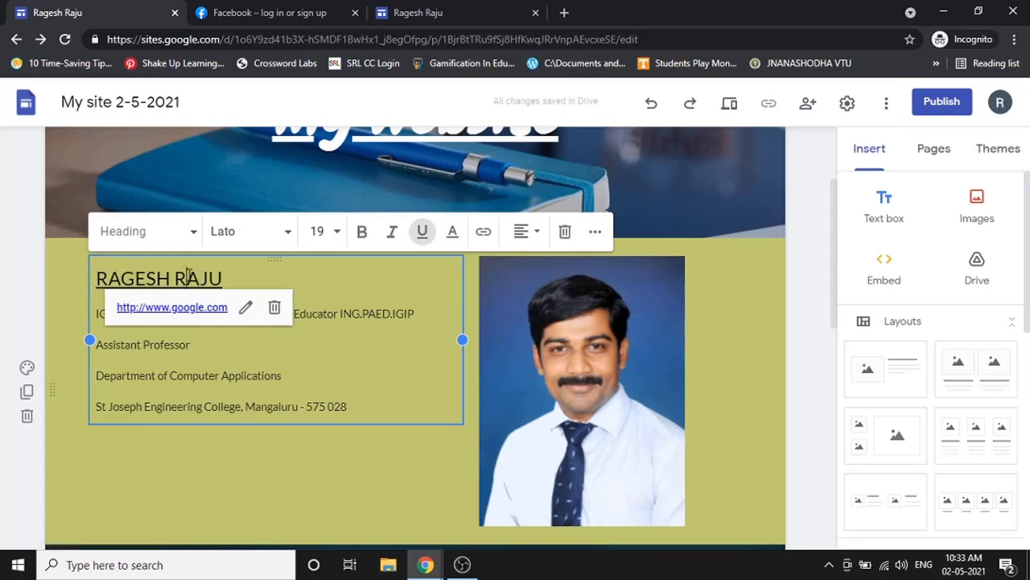
click(246, 307)
drag(341, 369, 311, 368)
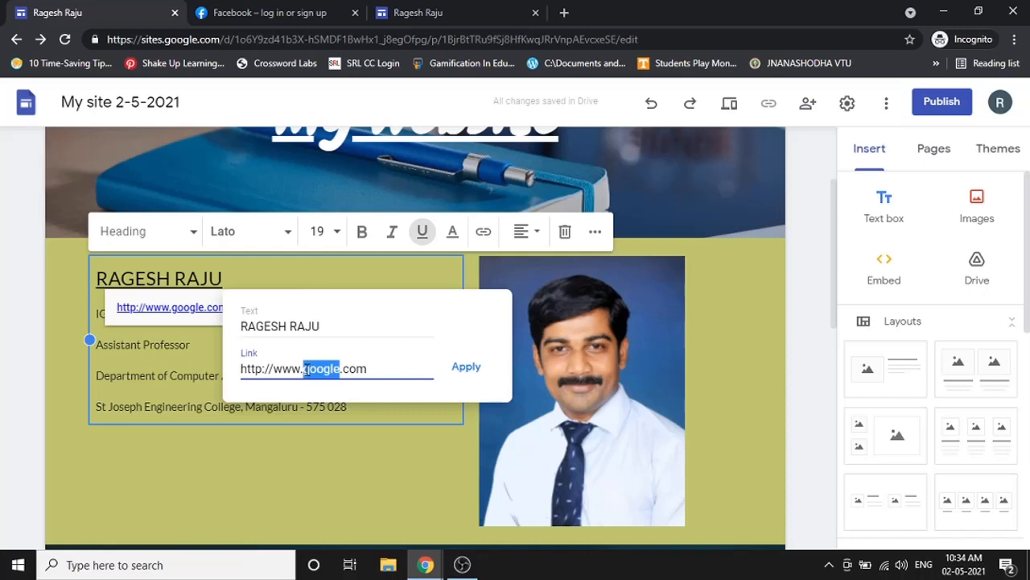
text(facebook)
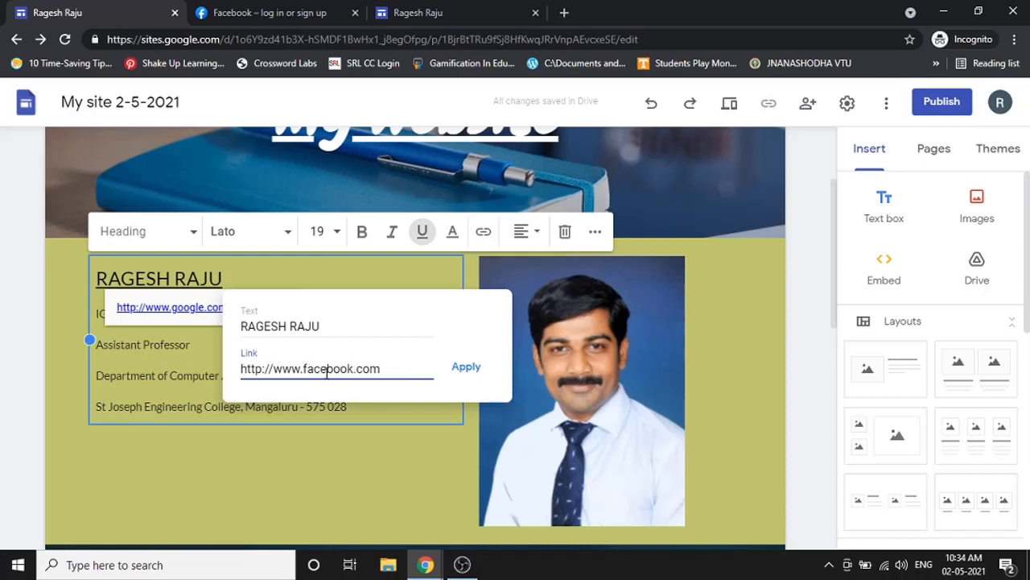
click(460, 370)
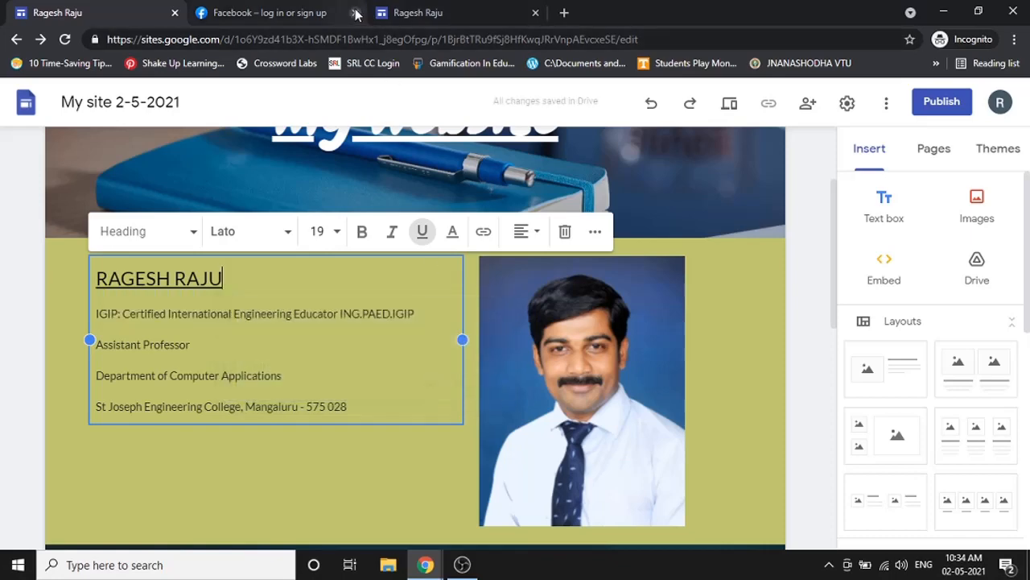
- Test the Facebook link in the tablet-size preview, then exit the preview
click(731, 102)
scroll(708, 322, down, 5)
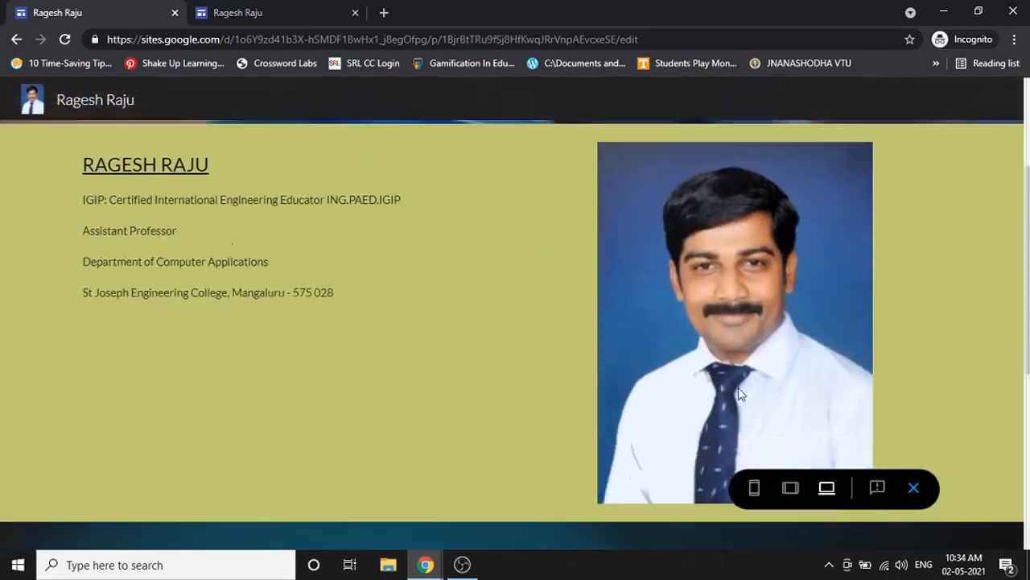
click(791, 488)
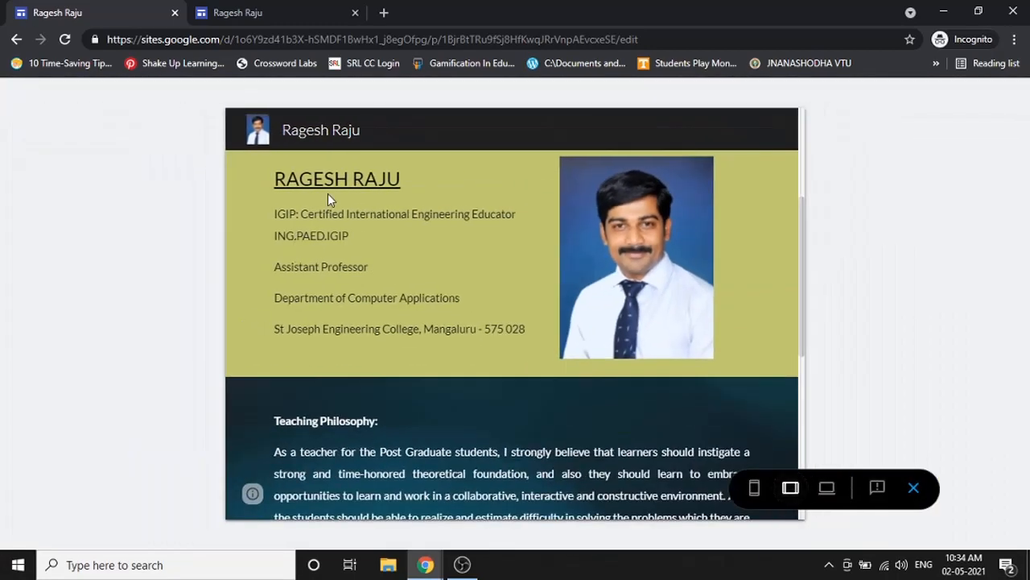
scroll(329, 217, up, 1)
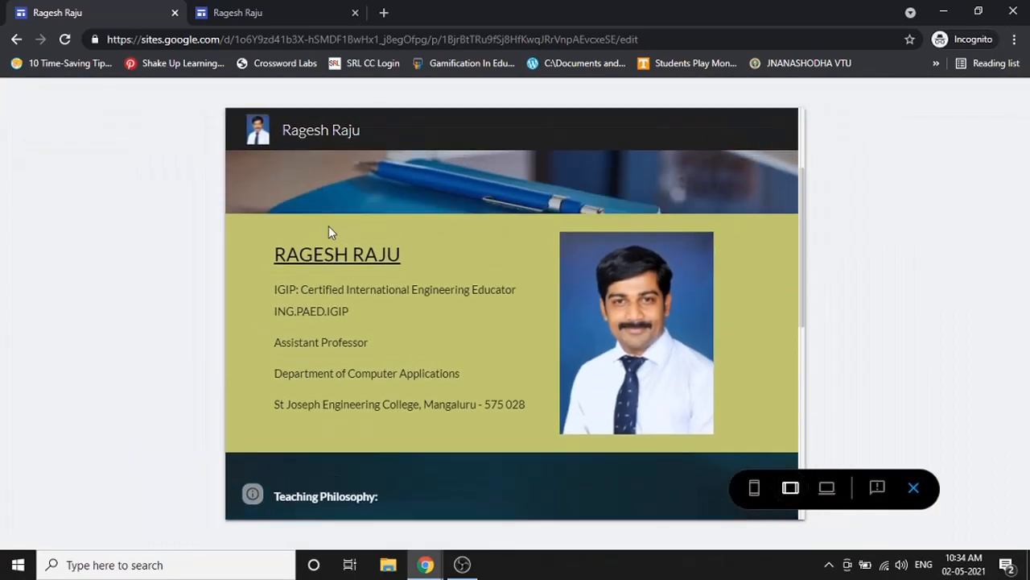
click(342, 265)
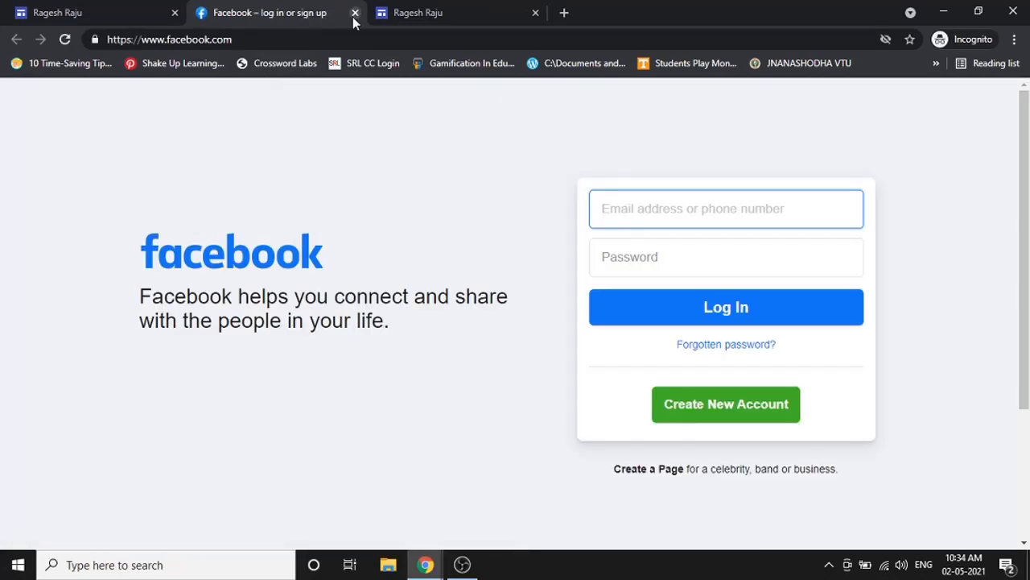
click(354, 12)
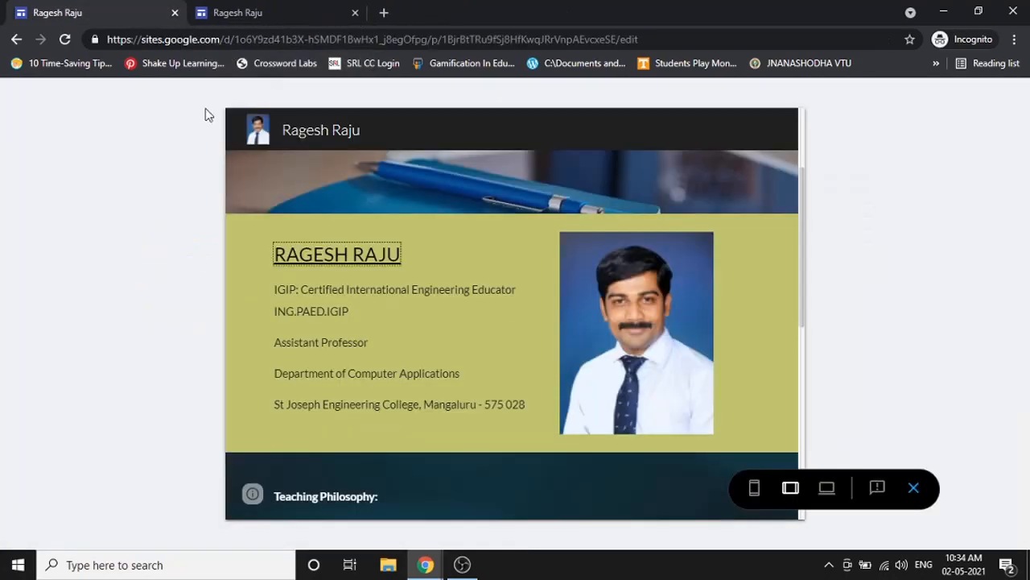
click(916, 489)
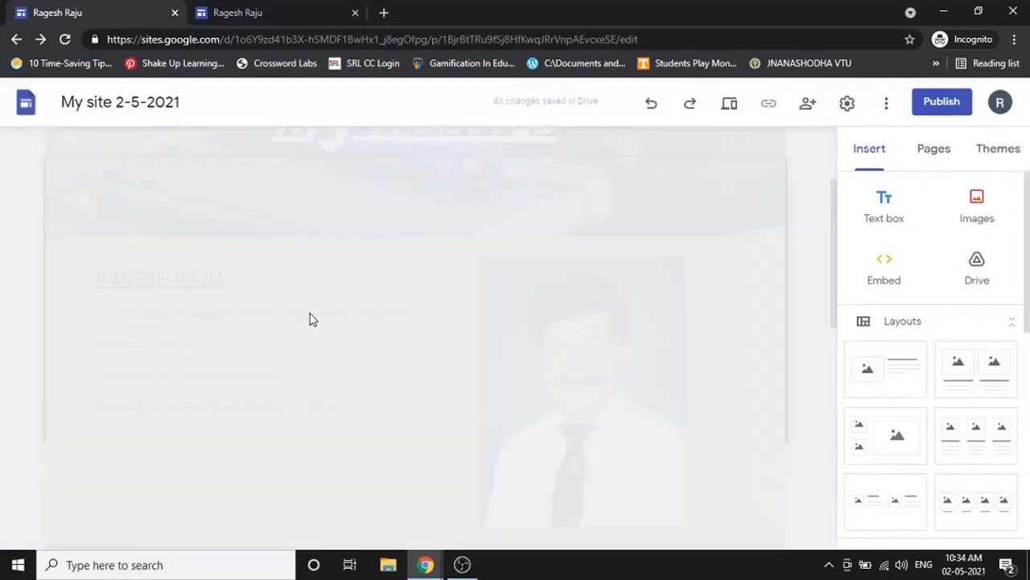
scroll(234, 297, down, 1)
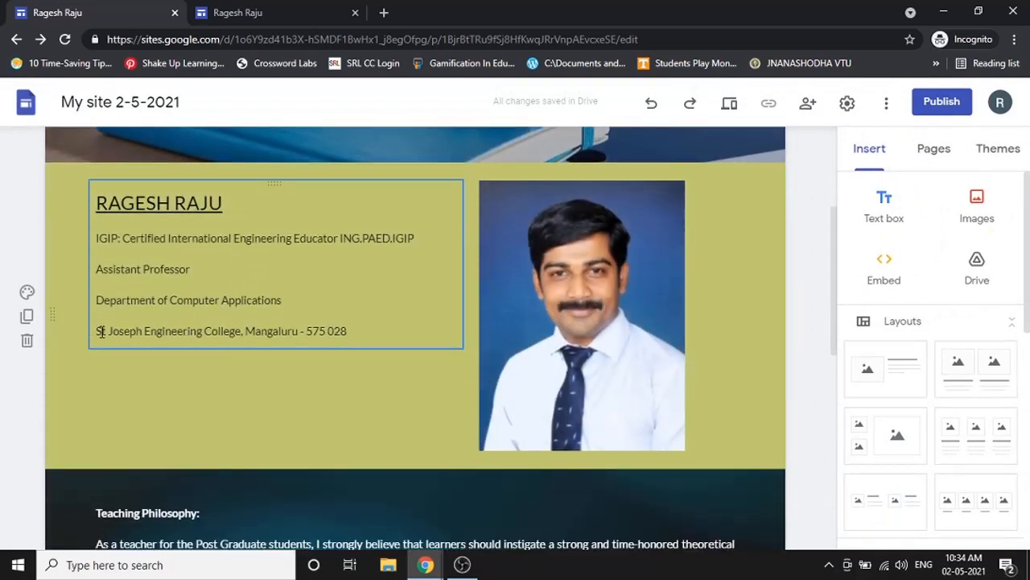
drag(96, 330, 239, 336)
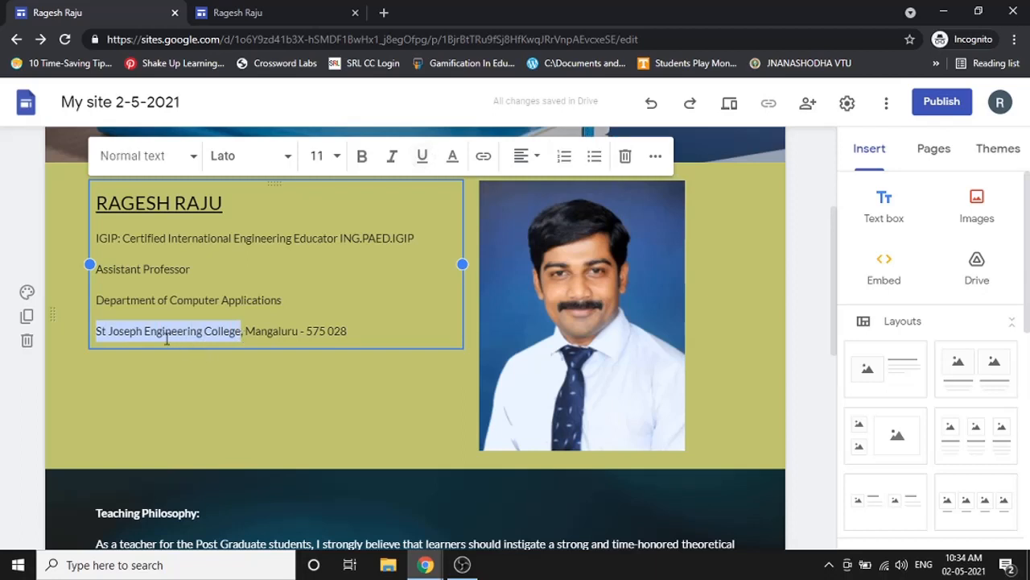
click(482, 157)
text(www.sjec.ac.in)
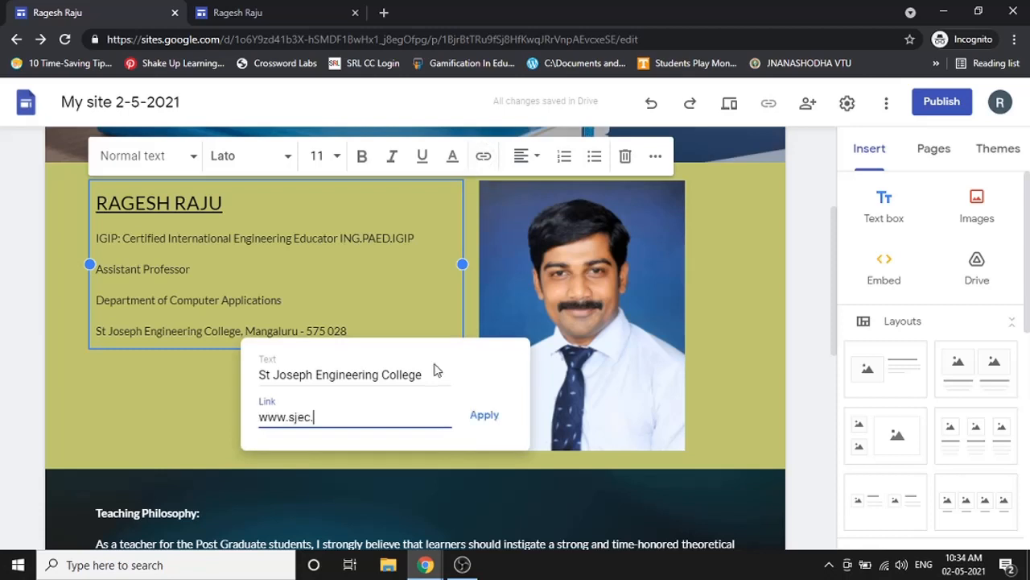
click(498, 415)
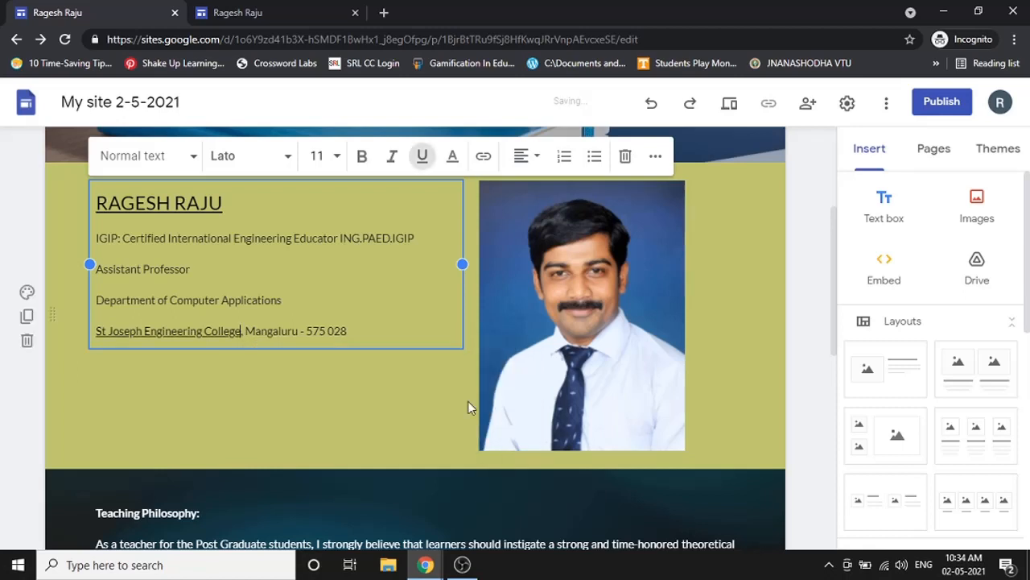
- Preview the site, confirm the college link opens the SJEC website, then exit the preview
click(729, 105)
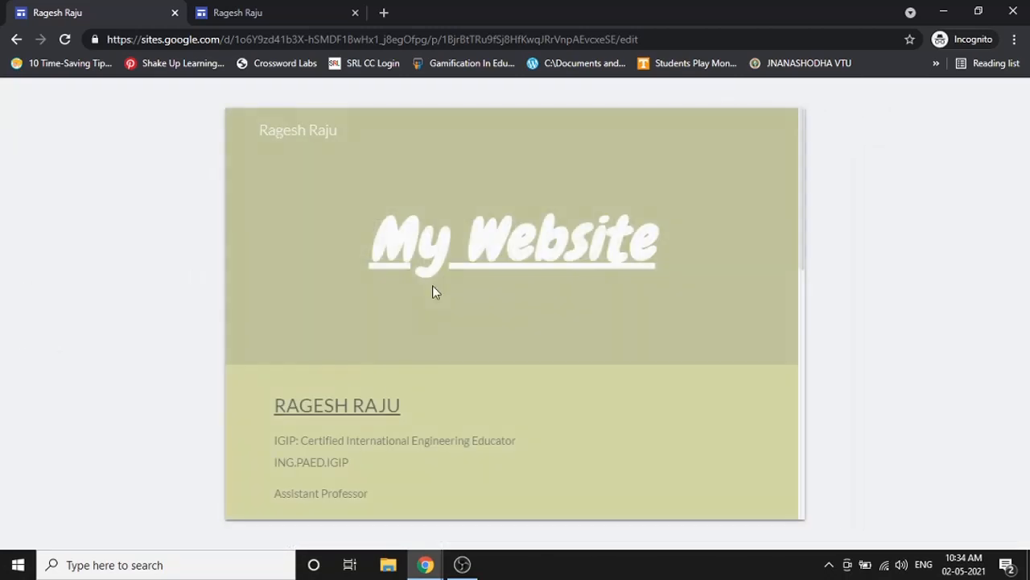
scroll(369, 419, down, 2)
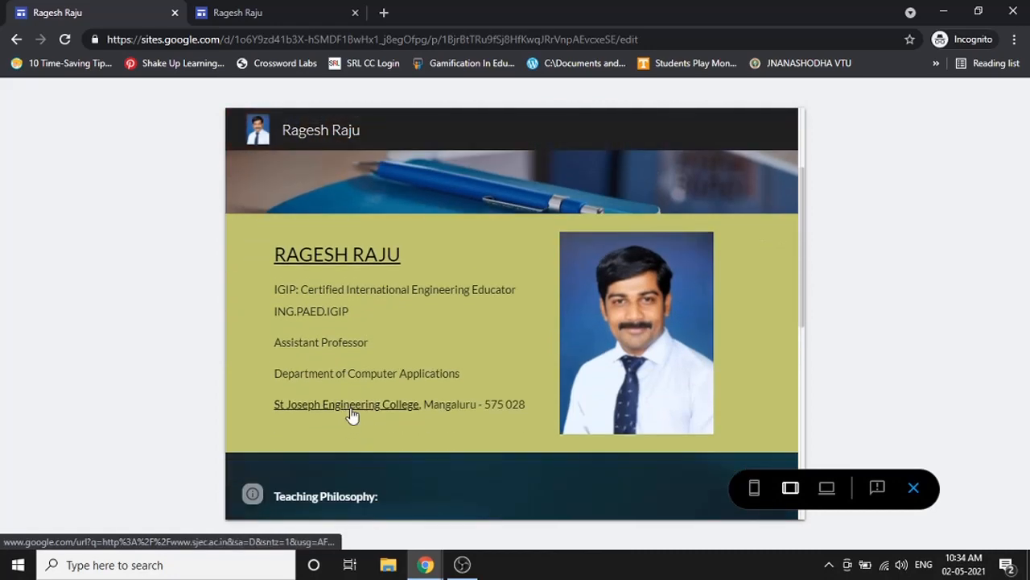
click(352, 414)
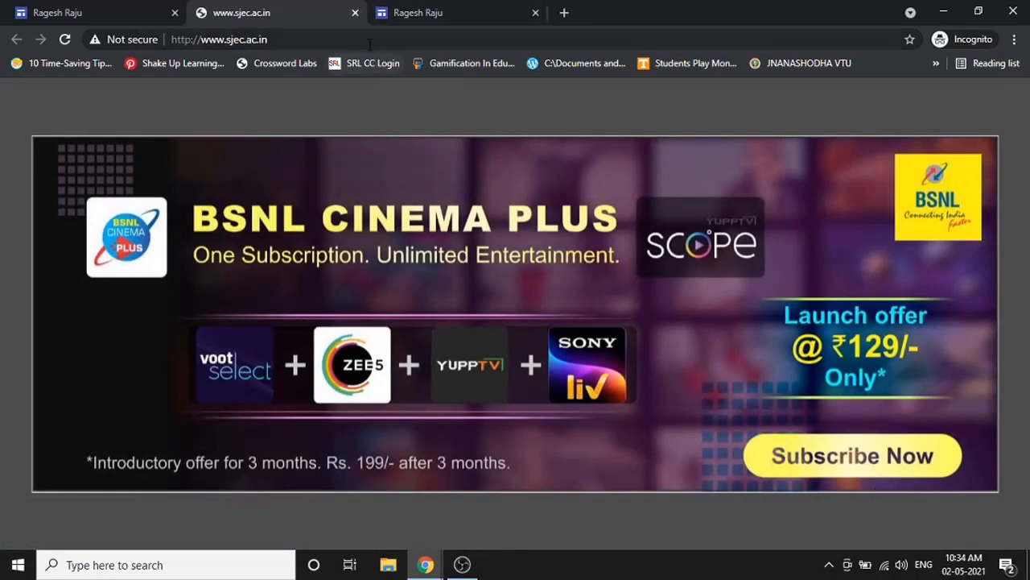
click(370, 42)
key(Return)
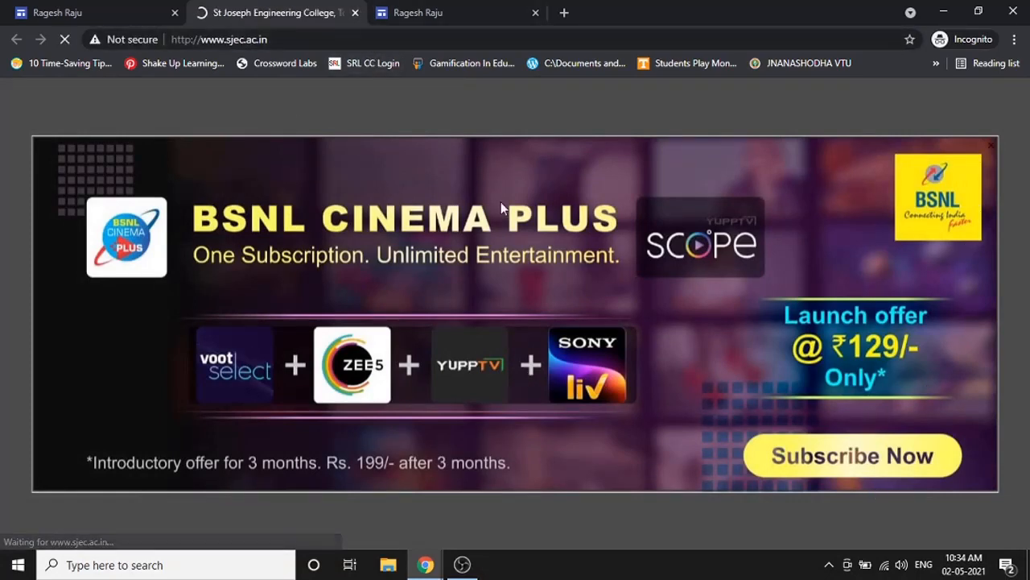
scroll(597, 431, up, 4)
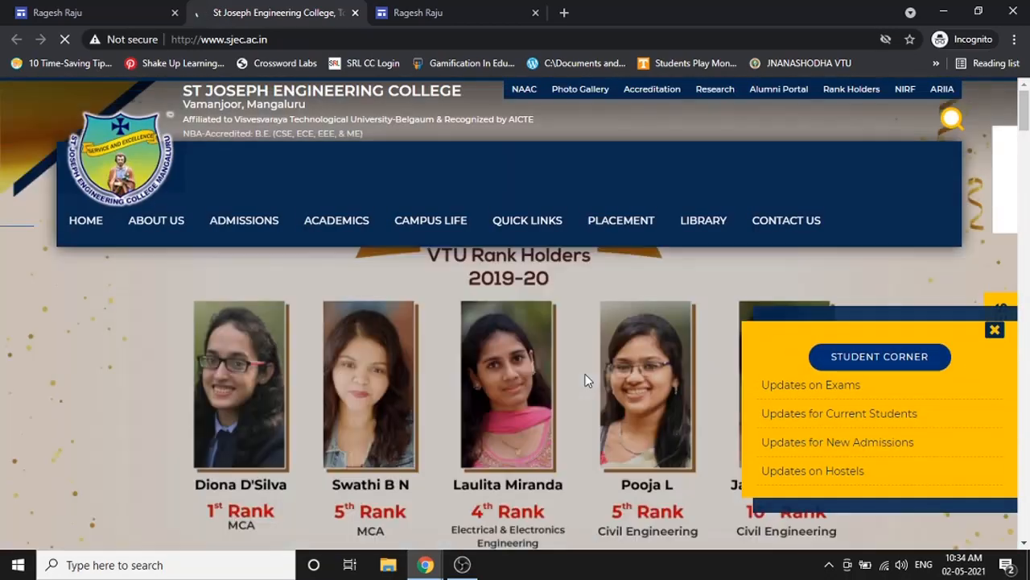
scroll(577, 380, down, 3)
scroll(573, 379, up, 4)
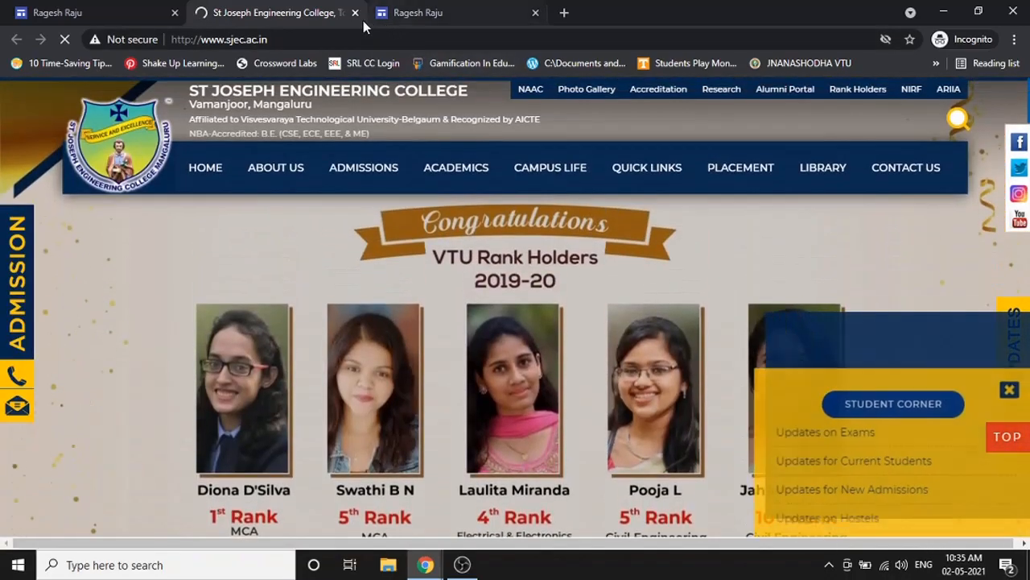
click(355, 12)
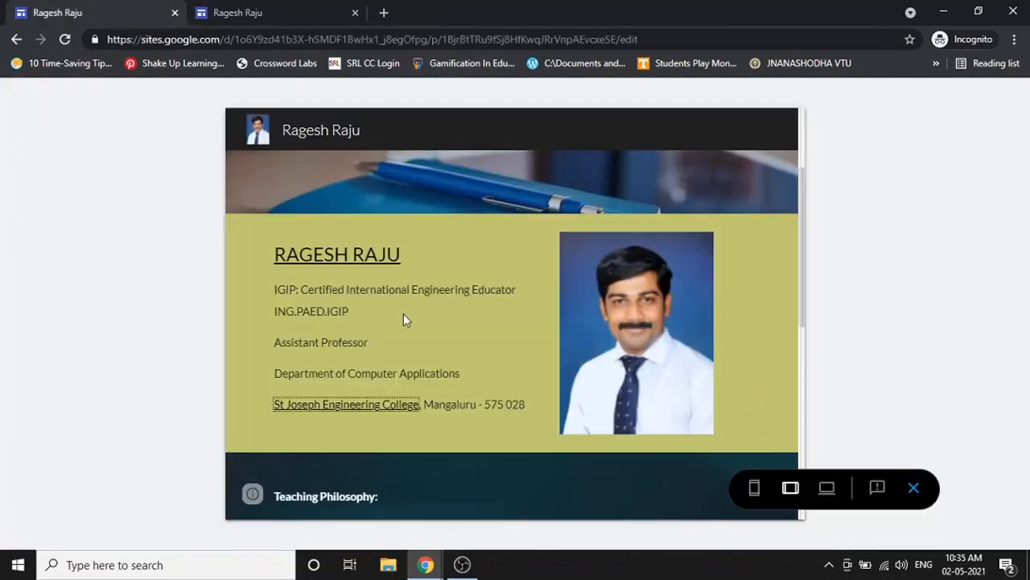
click(912, 487)
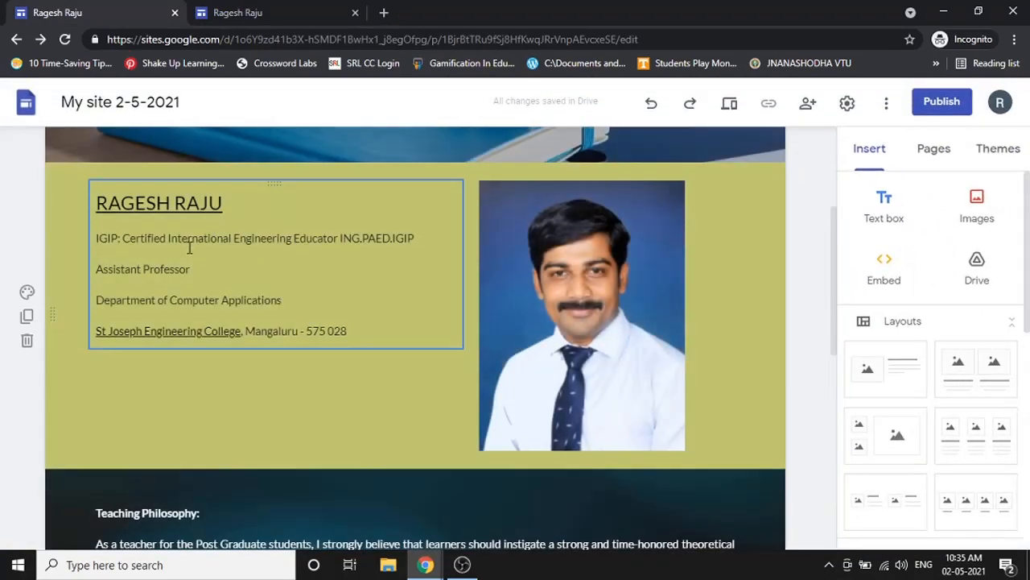
click(576, 293)
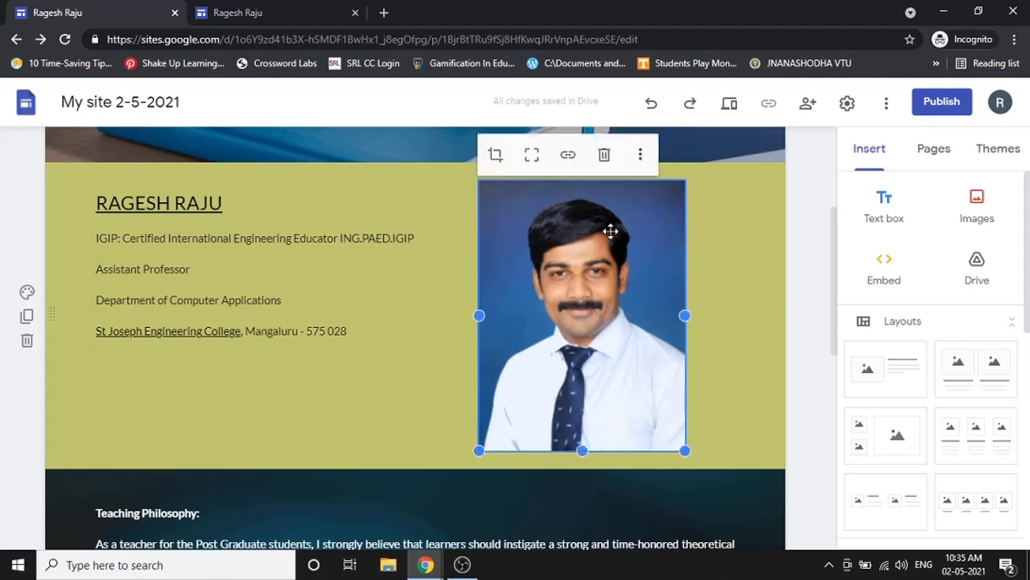
click(569, 158)
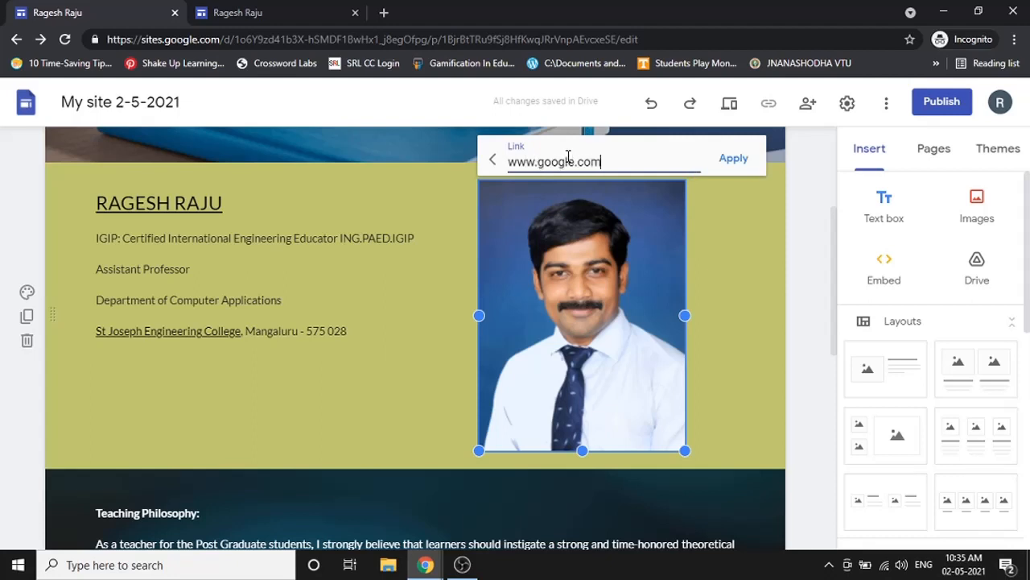
click(737, 159)
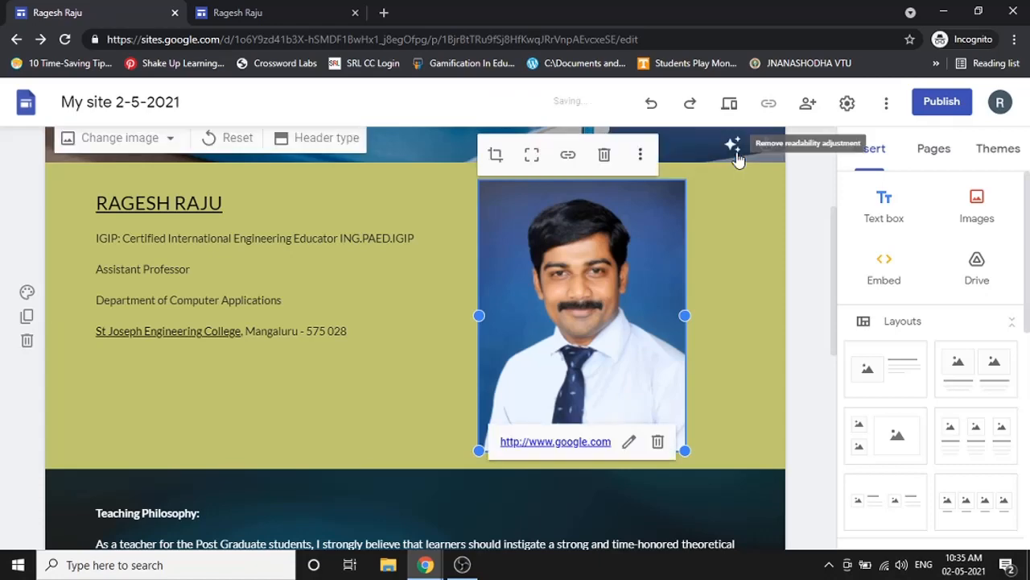
click(729, 104)
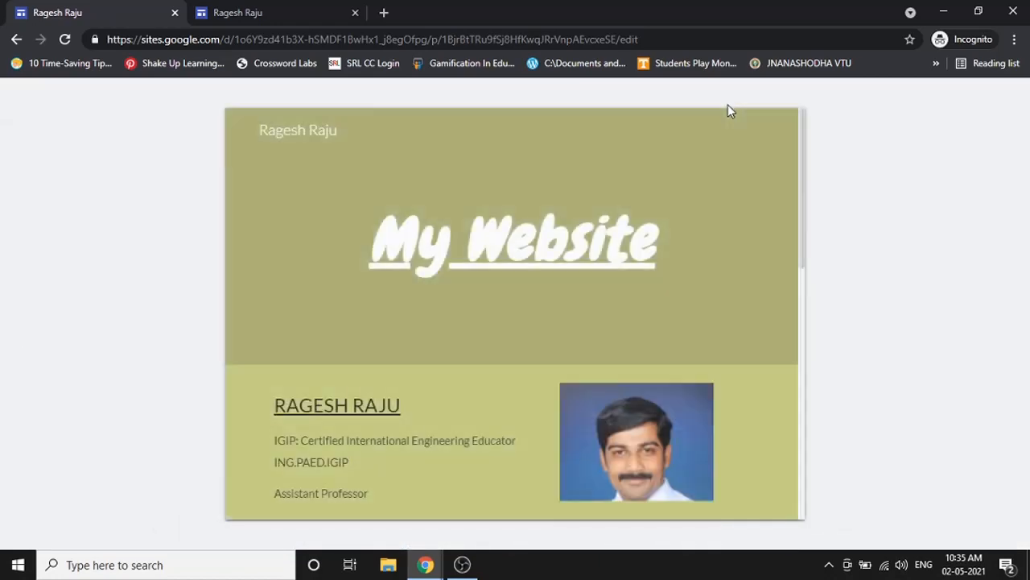
- Confirm in preview that the photo opens Google, then exit the preview
scroll(572, 325, down, 2)
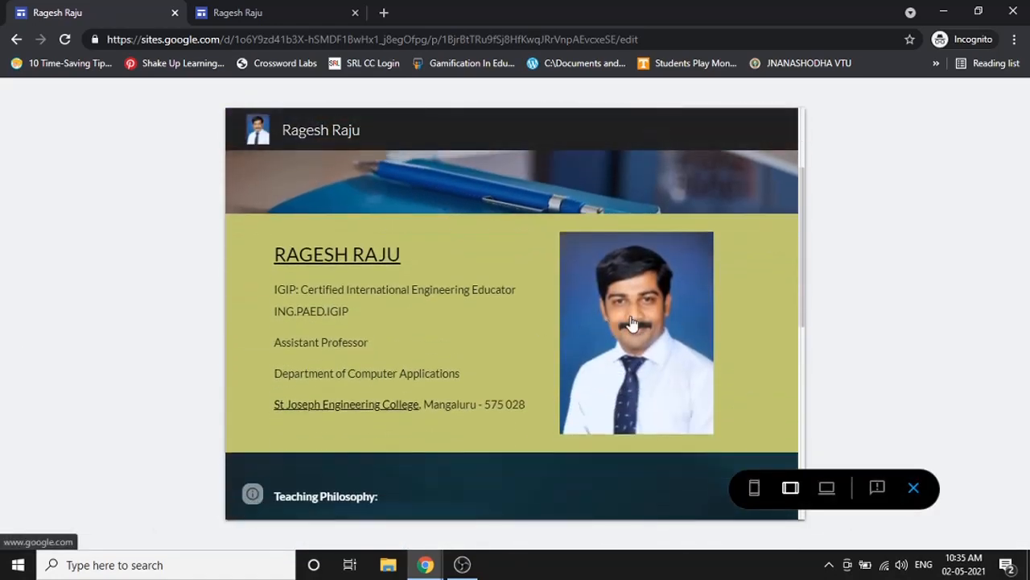
click(630, 323)
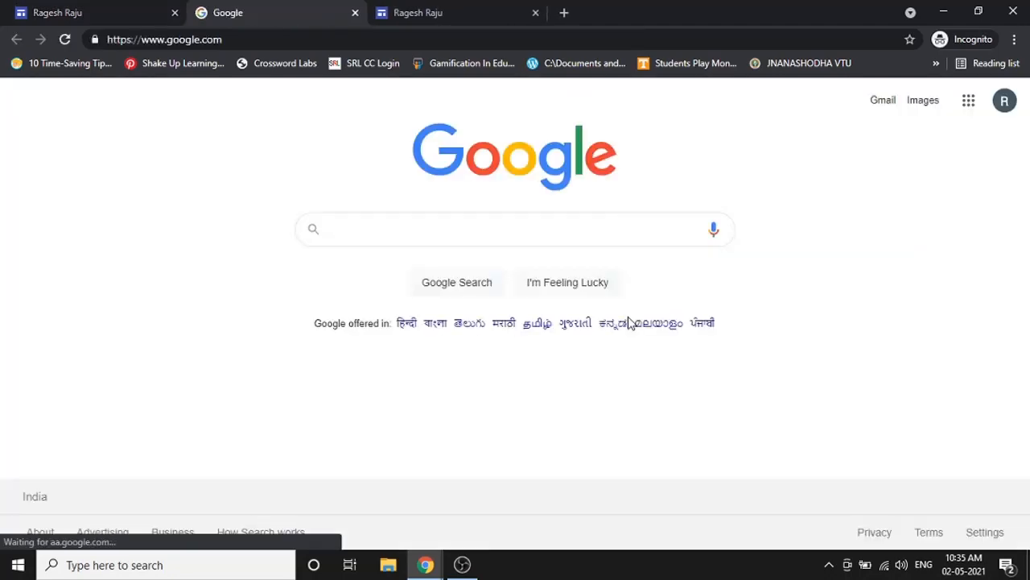
click(355, 13)
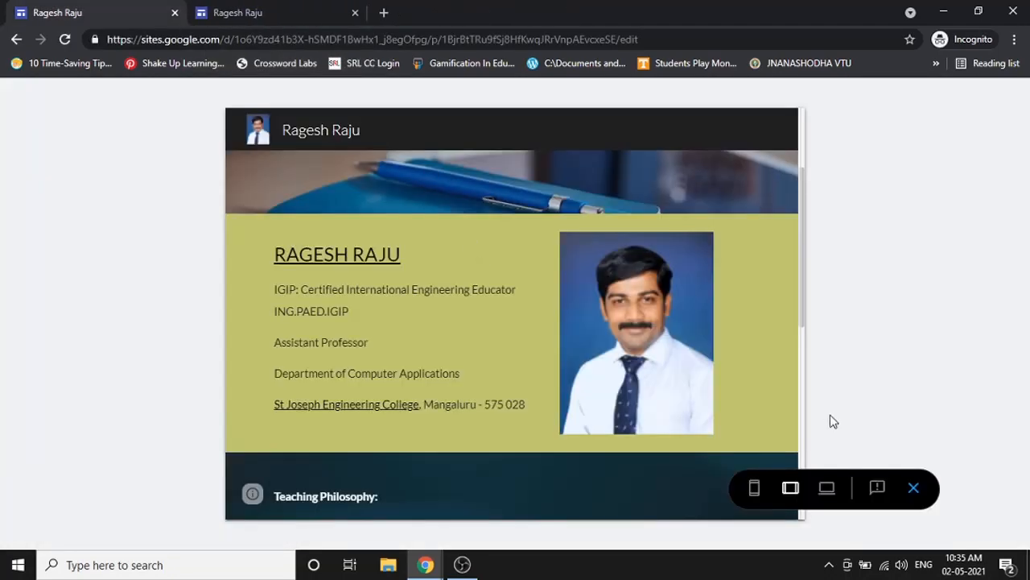
click(910, 489)
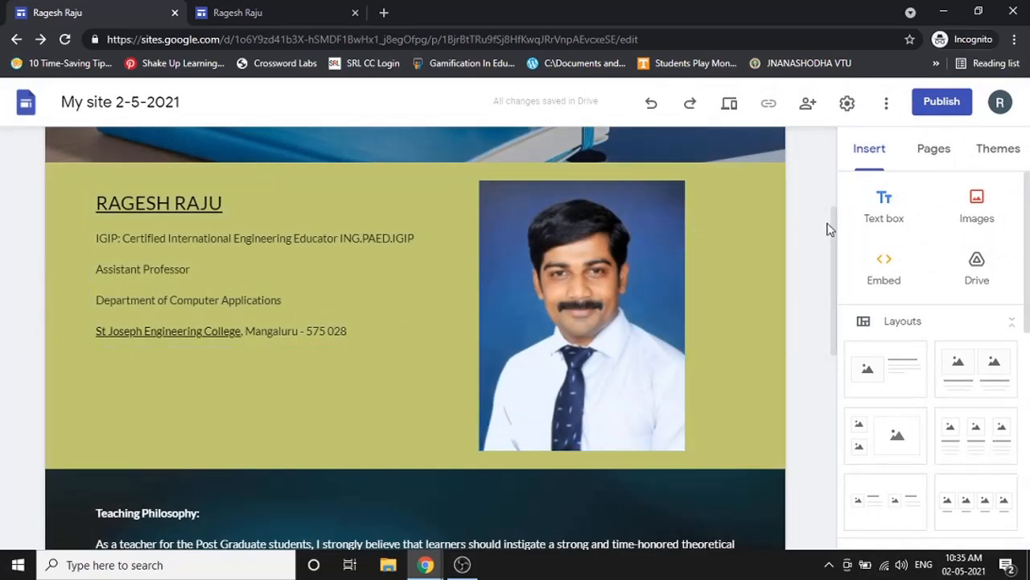
- Bring up the insert options in the blank section at the bottom of the page
scroll(414, 311, down, 6)
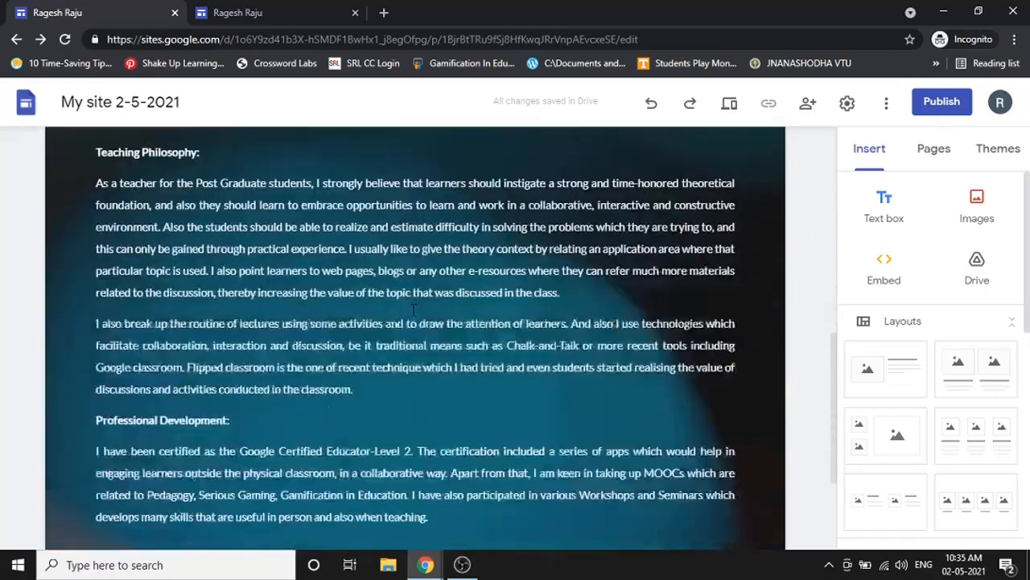
scroll(692, 284, up, 10)
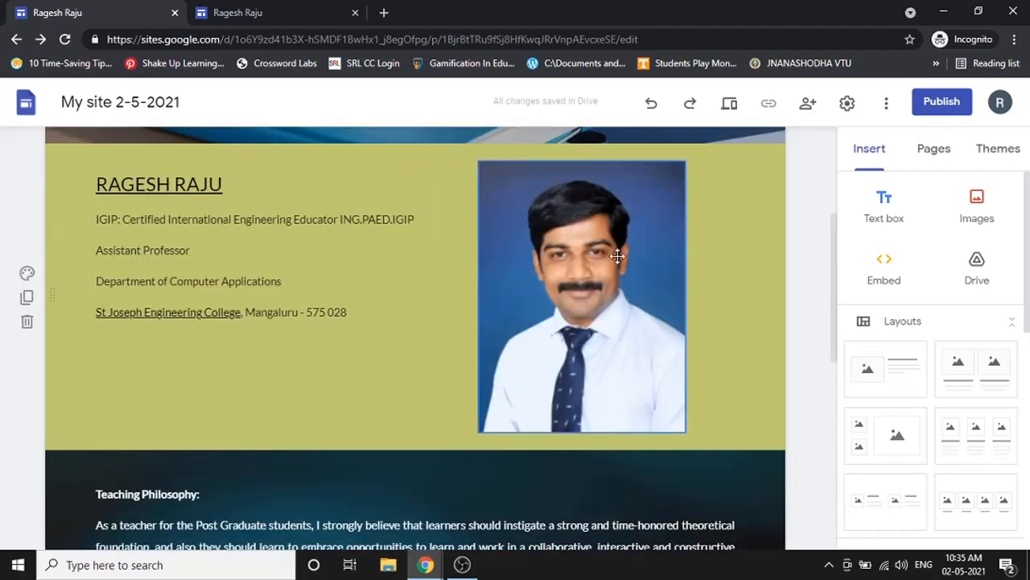
scroll(366, 236, up, 1)
scroll(366, 236, up, 2)
scroll(521, 350, down, 3)
scroll(538, 352, down, 1)
scroll(645, 292, down, 2)
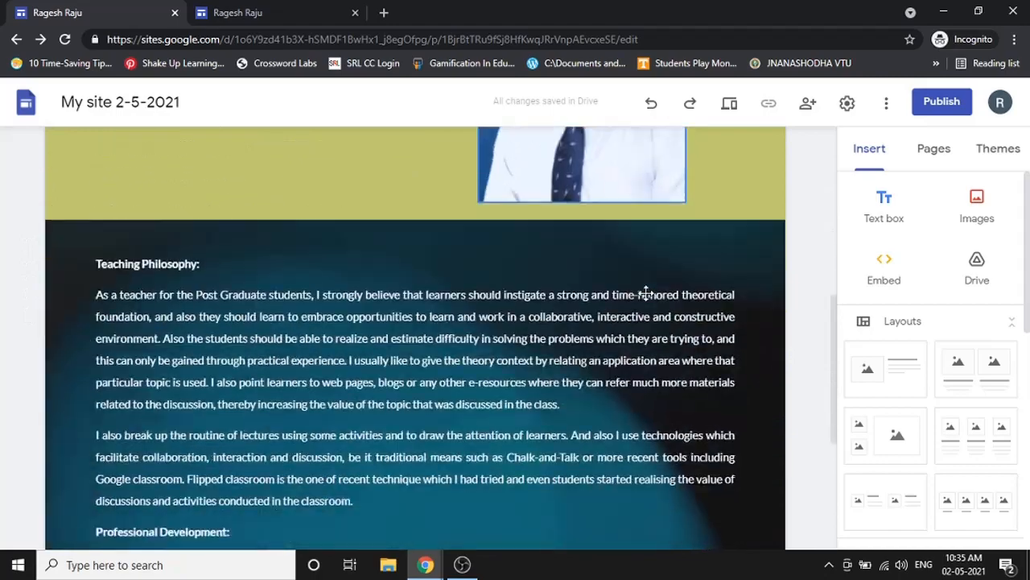
scroll(646, 291, down, 4)
scroll(545, 453, up, 1)
scroll(545, 452, down, 1)
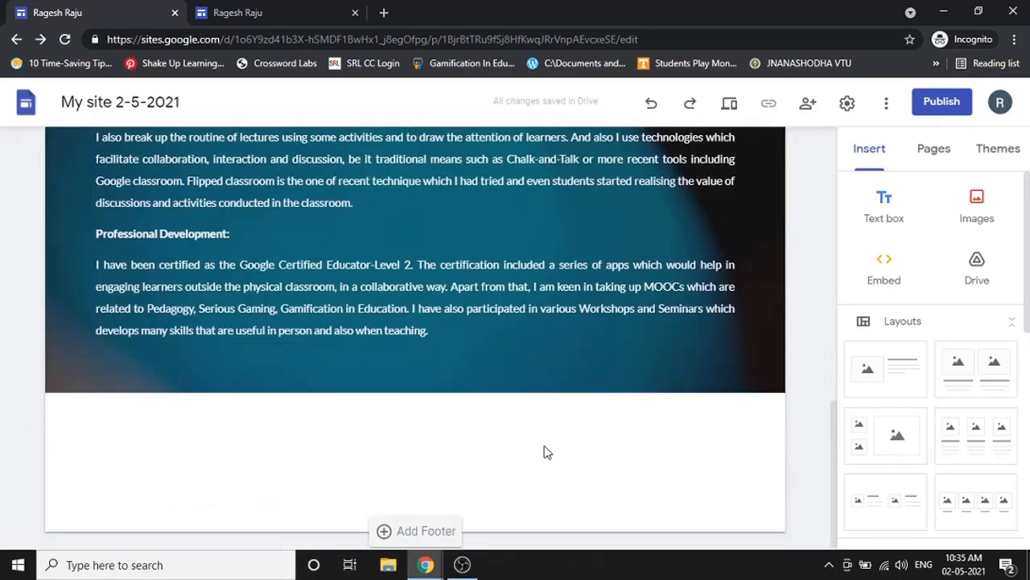
double_click(424, 445)
double_click(418, 458)
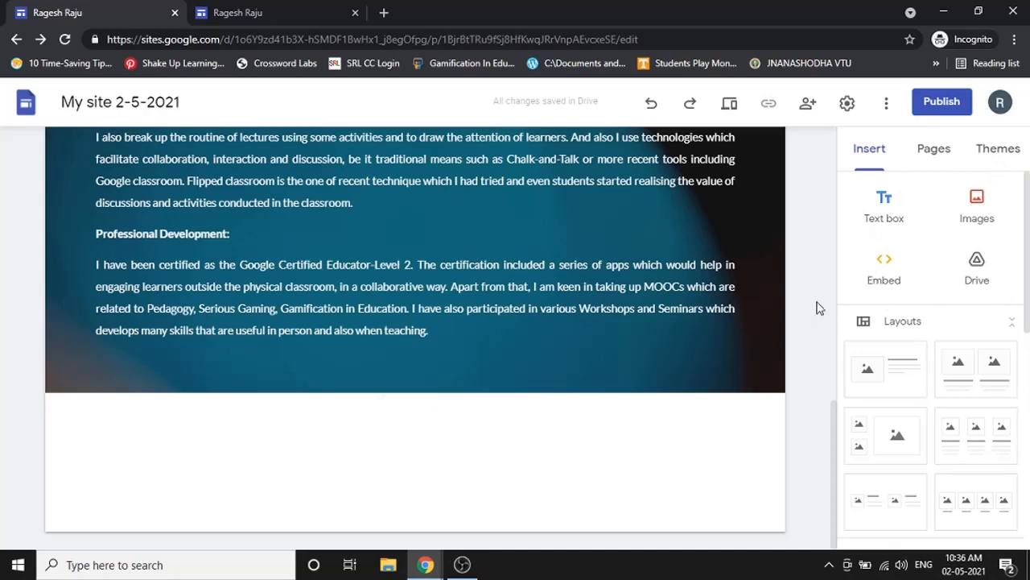
click(886, 278)
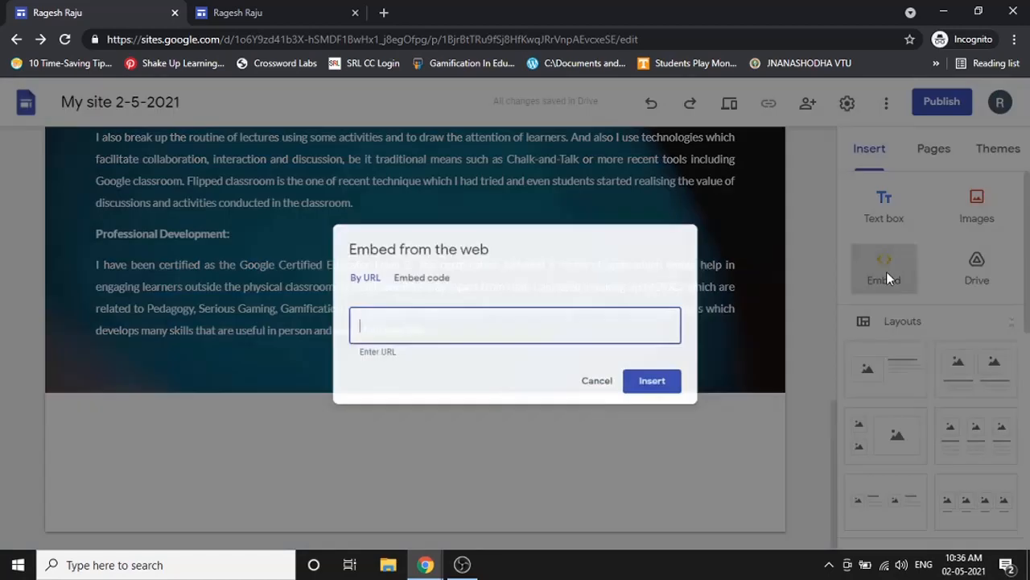
click(429, 277)
click(344, 274)
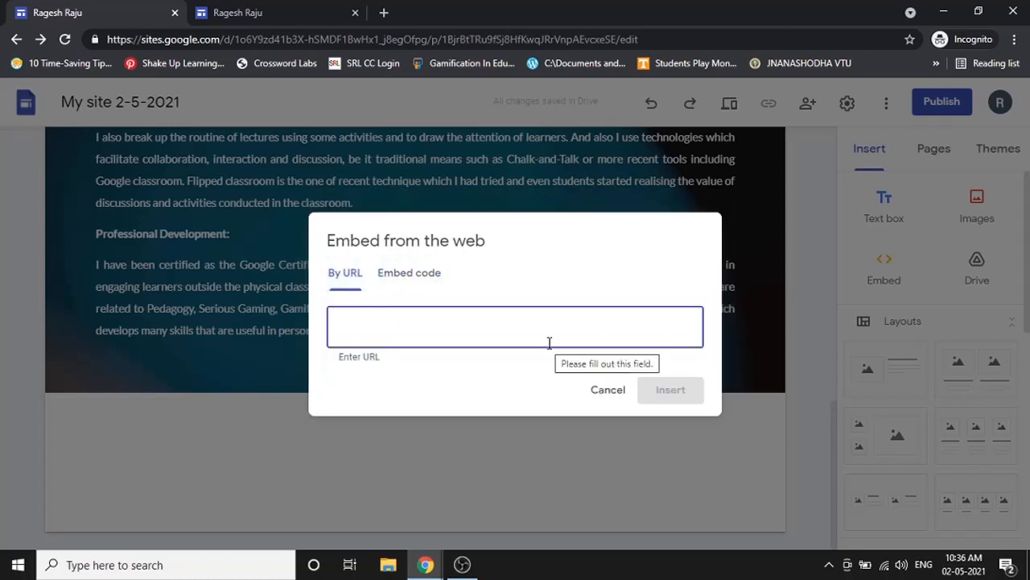
click(427, 277)
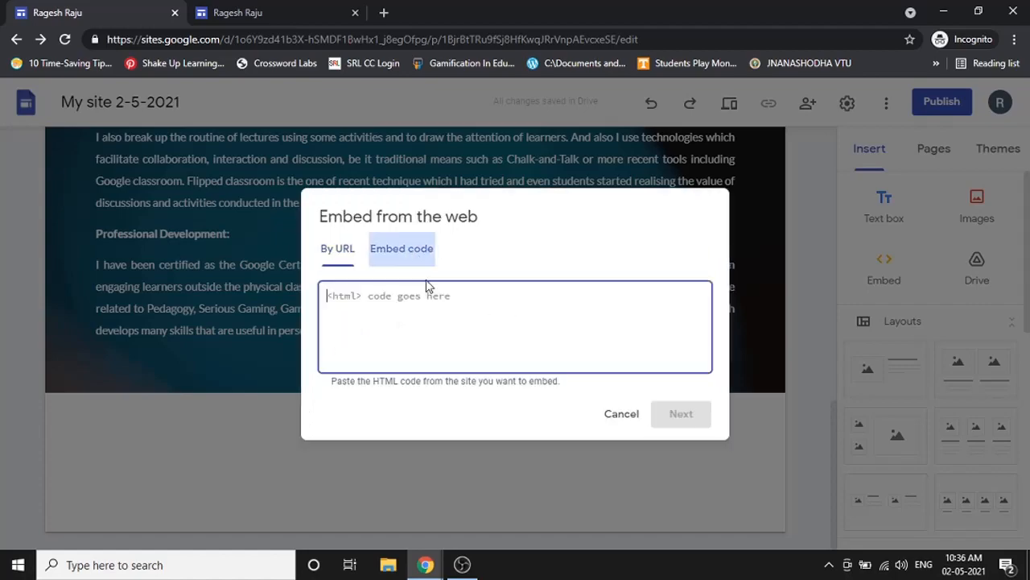
click(348, 272)
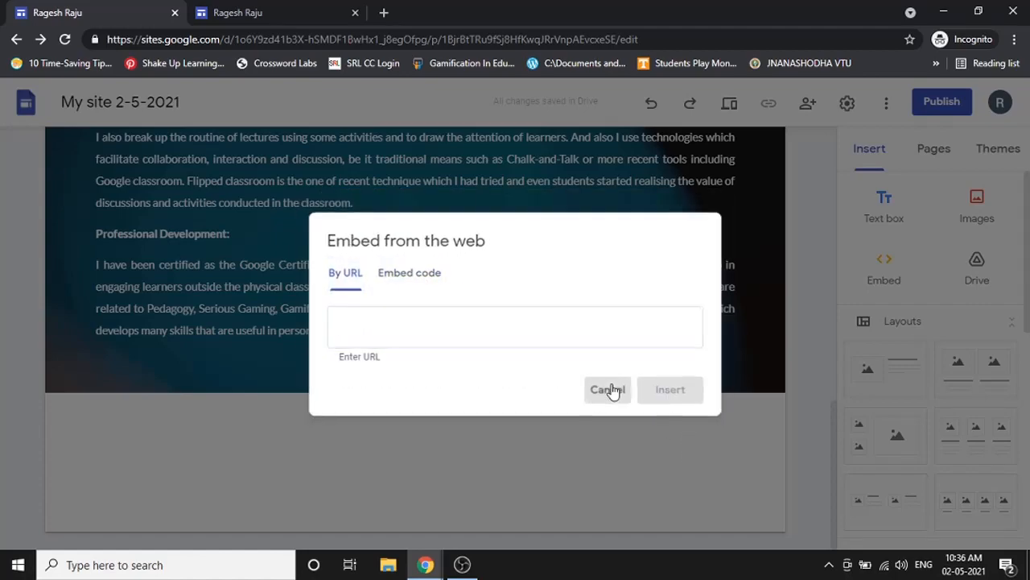
click(610, 390)
scroll(611, 410, up, 5)
scroll(612, 416, up, 5)
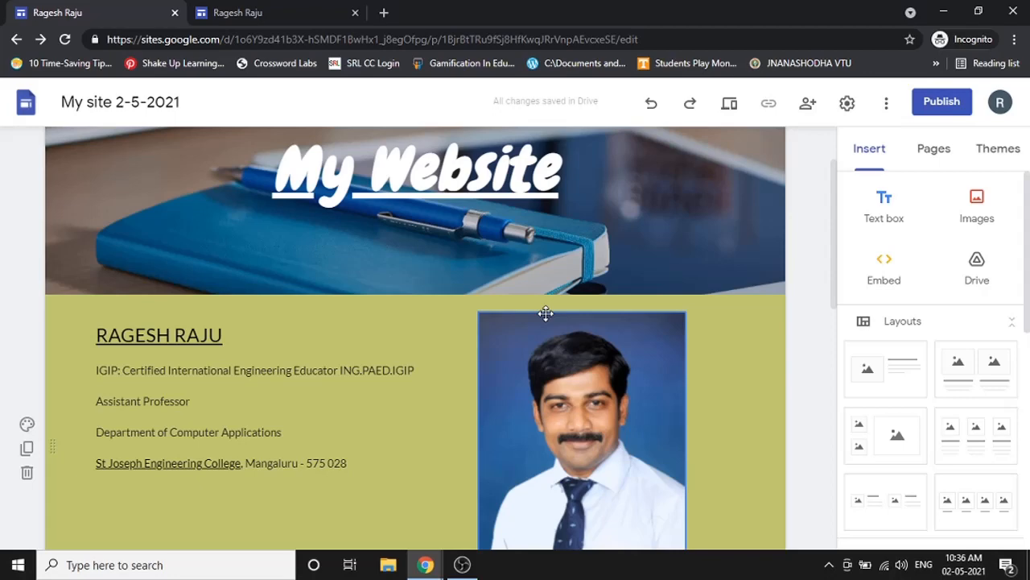
- Search 'marquee code' in a new tab and open the Tutorialspoint HTML - Marquees tutorial
click(384, 13)
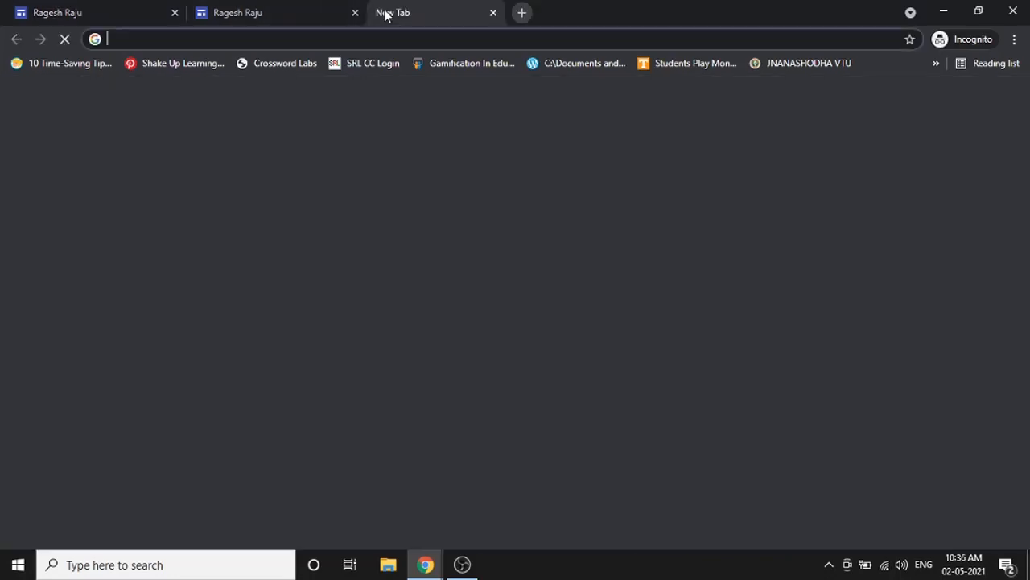
text(marq)
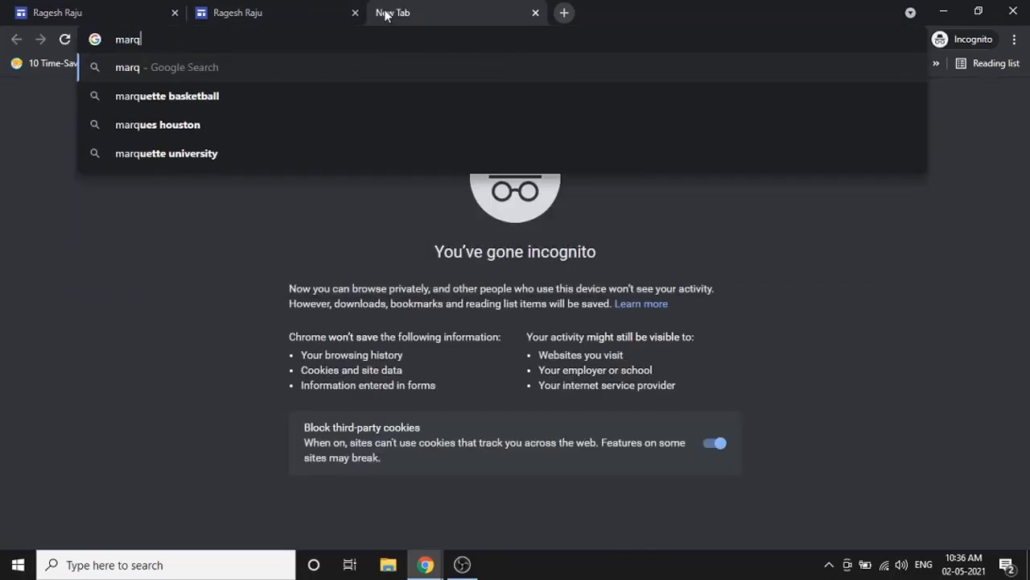
text(uee)
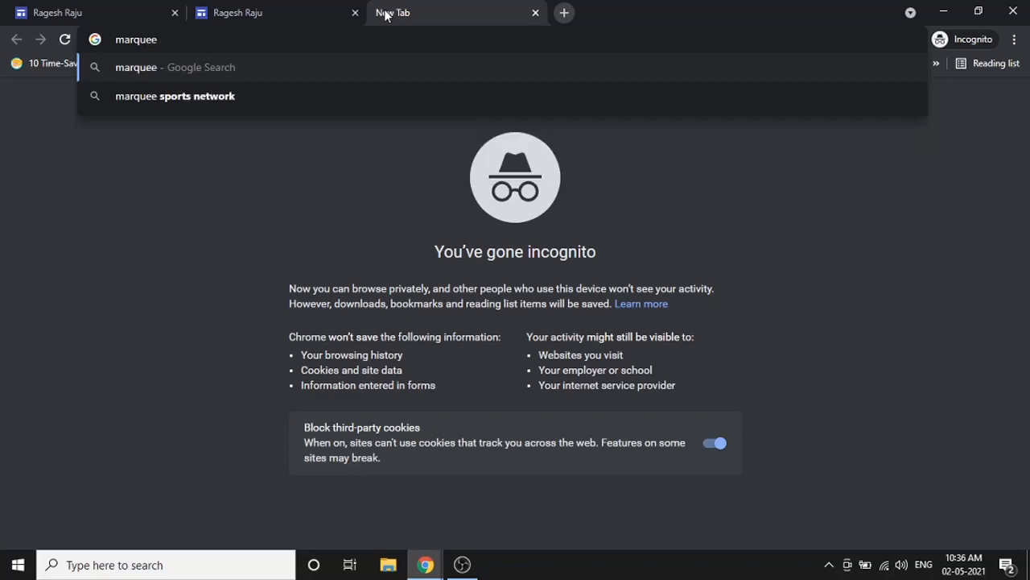
text( code)
key(Return)
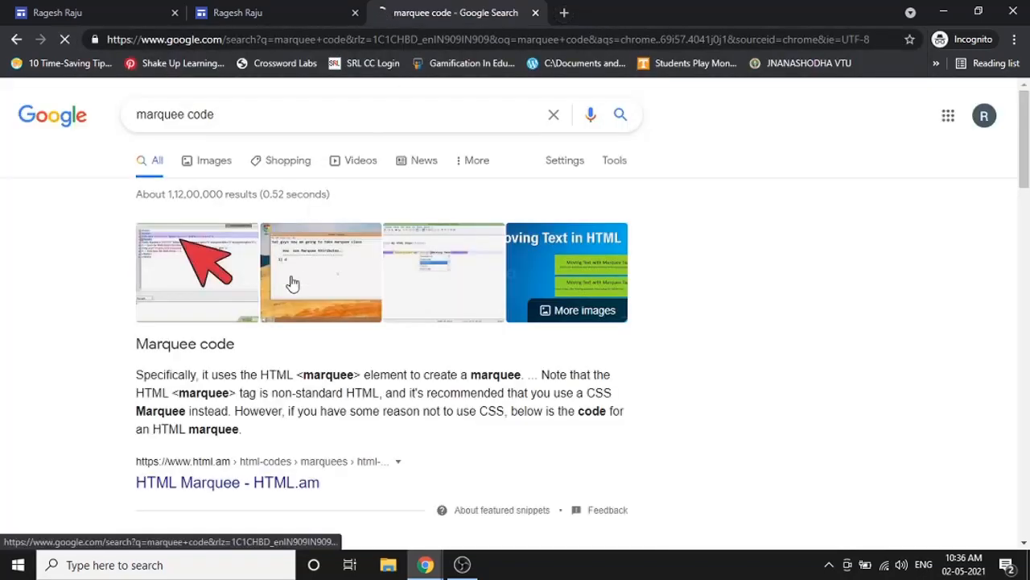
scroll(292, 283, down, 6)
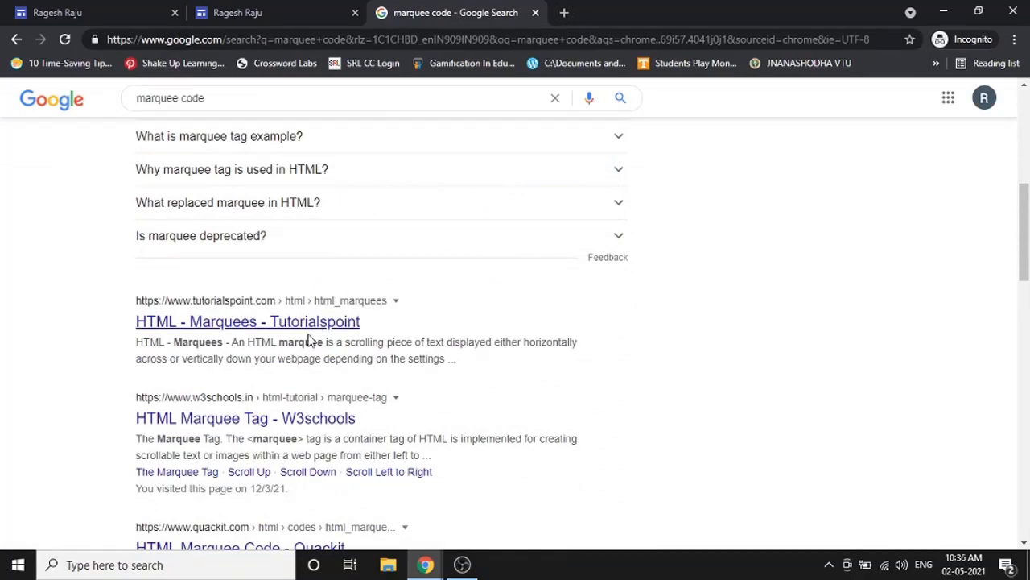
click(314, 326)
- Scroll down to Example 1 on the Tutorialspoint marquee page and copy its code
scroll(499, 333, down, 2)
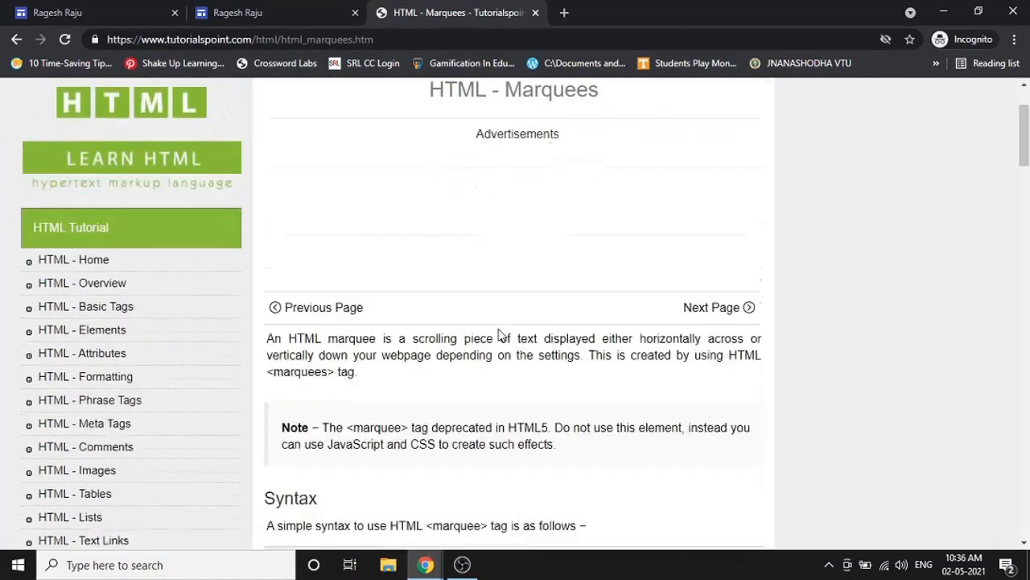
scroll(499, 333, down, 2)
scroll(499, 333, down, 1)
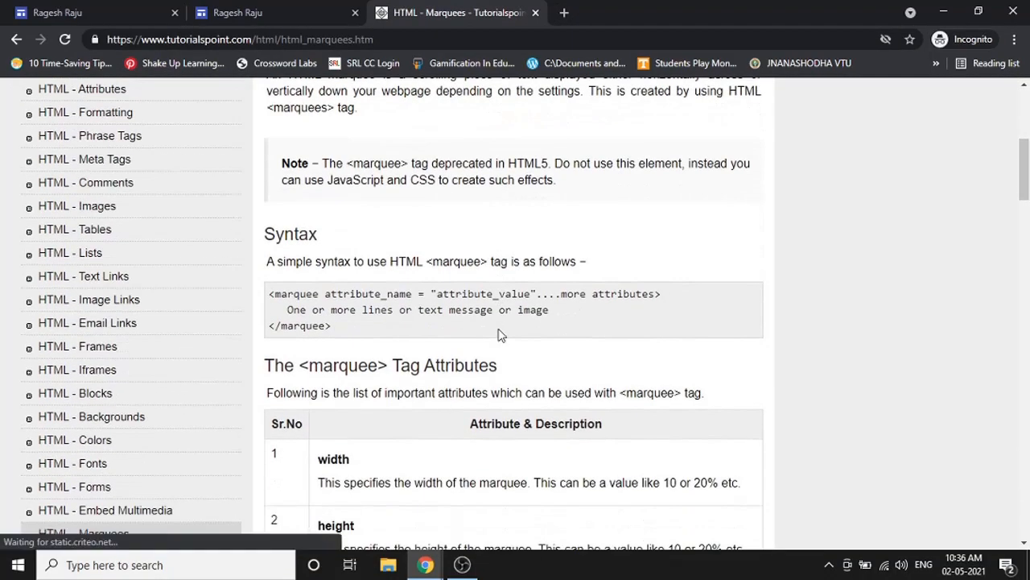
scroll(501, 331, down, 4)
scroll(500, 330, down, 9)
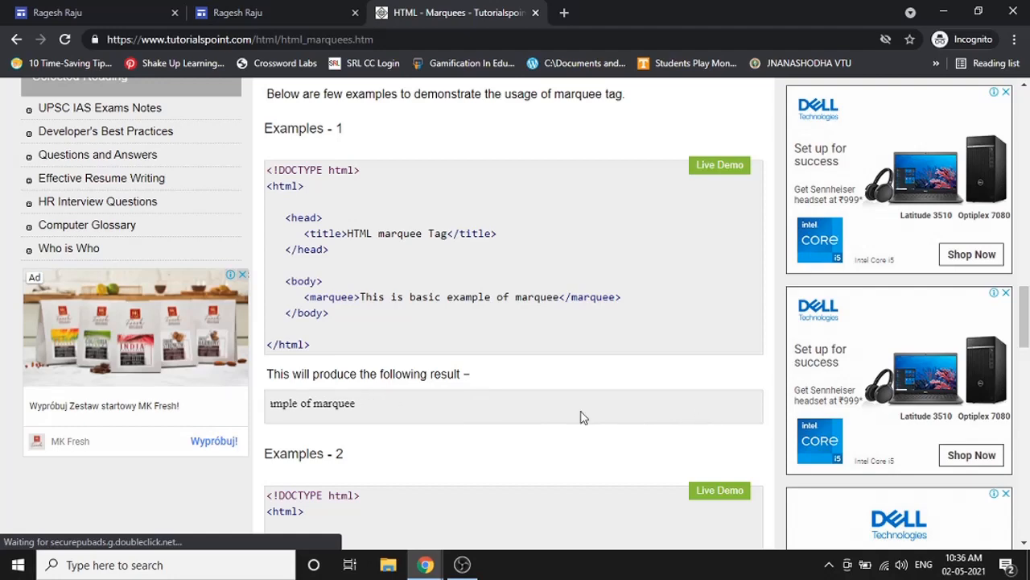
scroll(341, 413, down, 5)
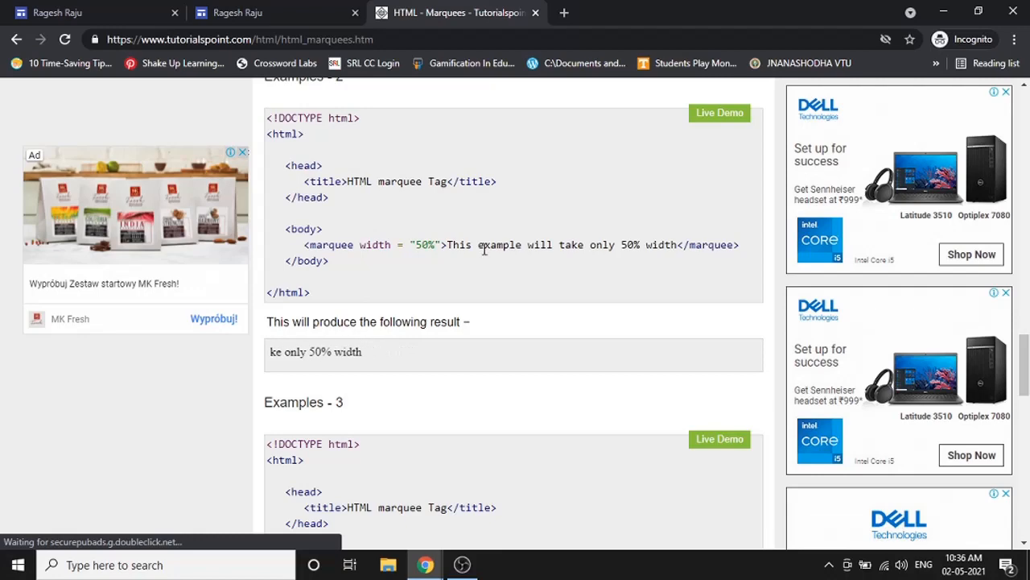
scroll(483, 250, down, 4)
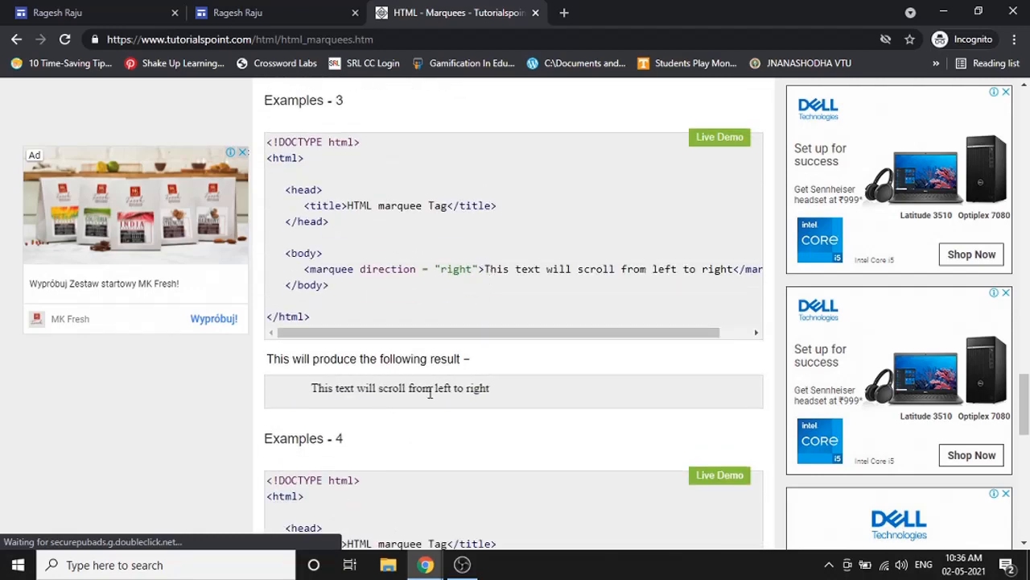
scroll(463, 366, down, 4)
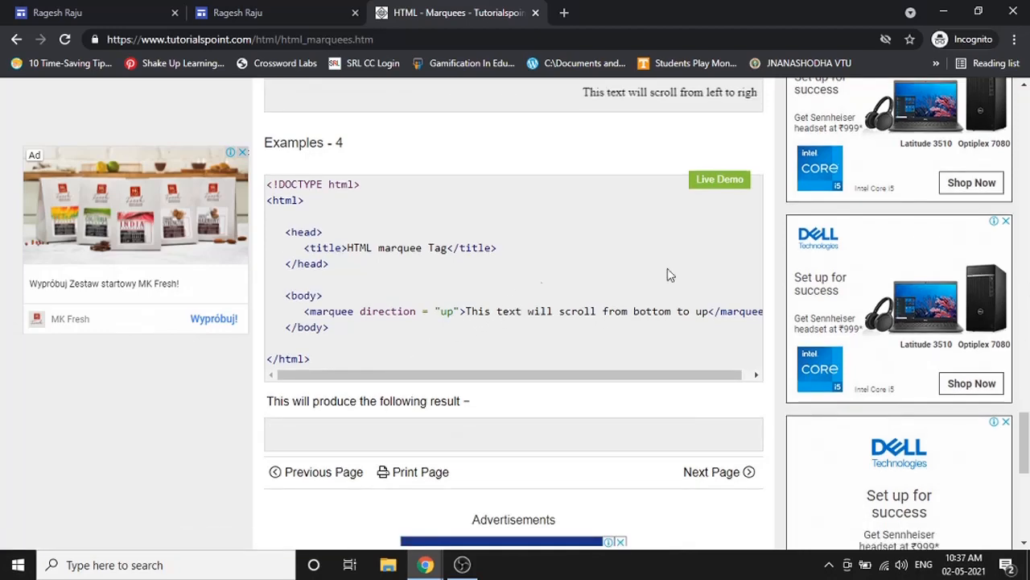
scroll(668, 278, up, 8)
scroll(535, 356, up, 7)
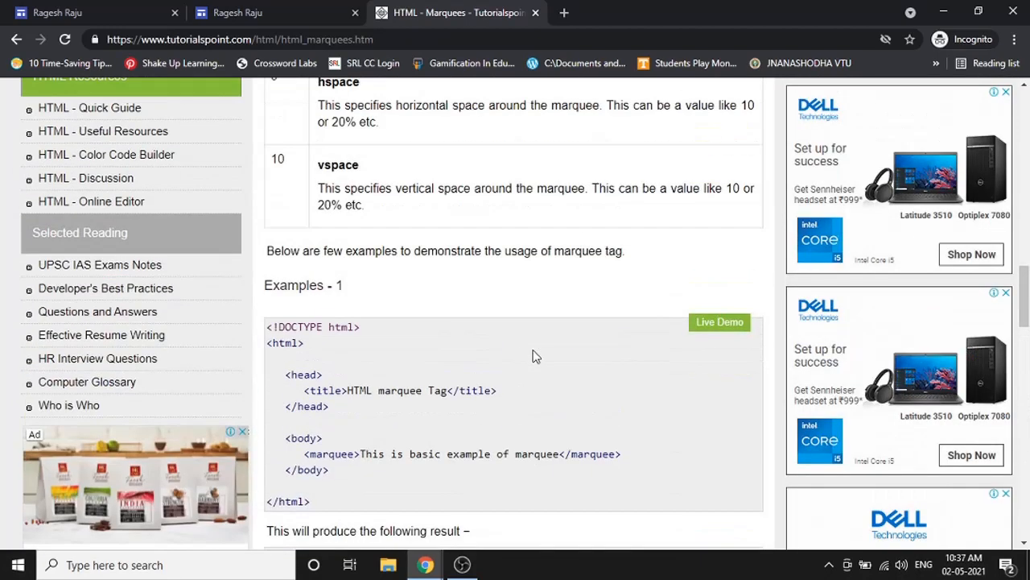
scroll(421, 356, down, 2)
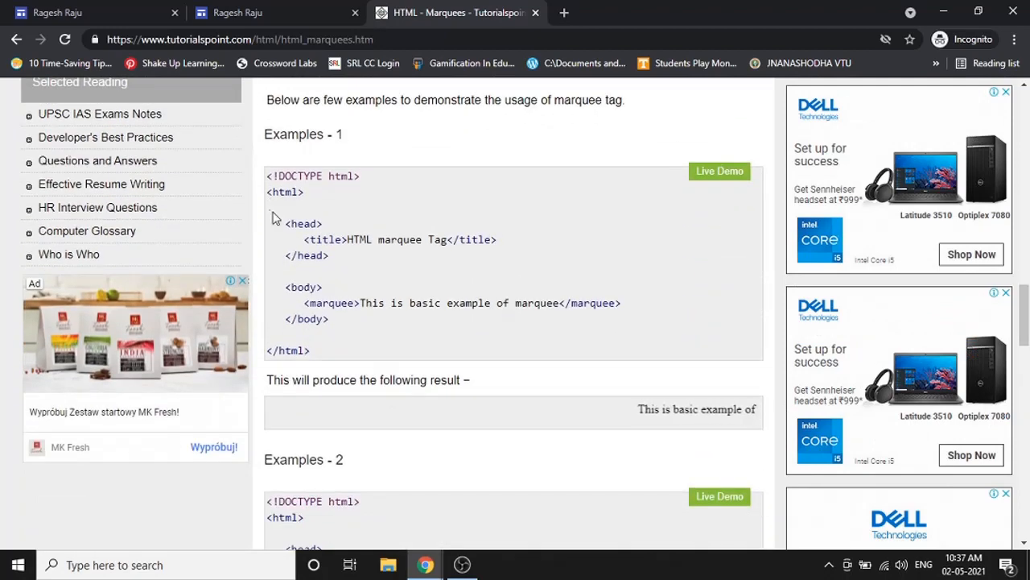
drag(268, 192, 317, 350)
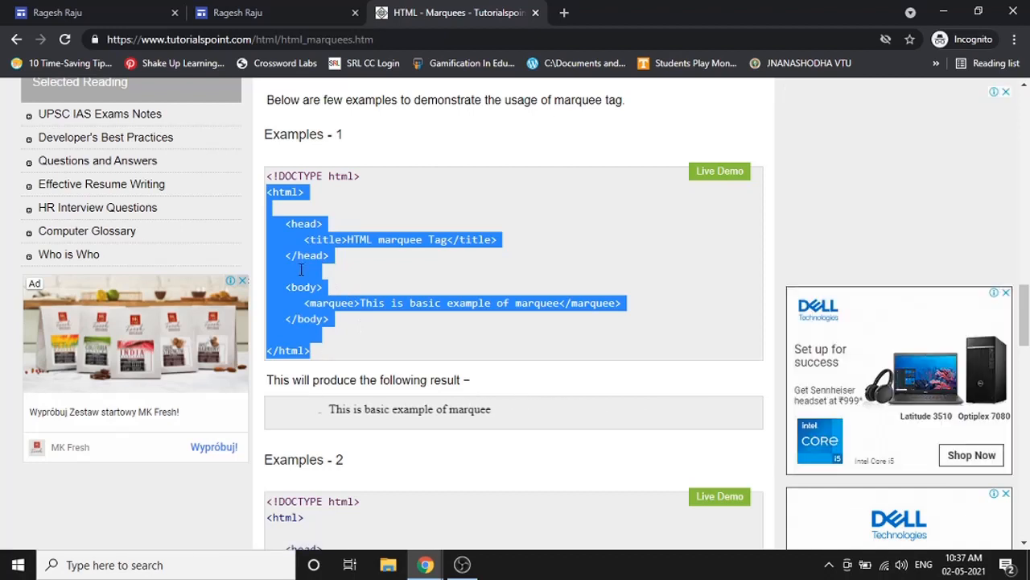
right_click(299, 272)
click(348, 283)
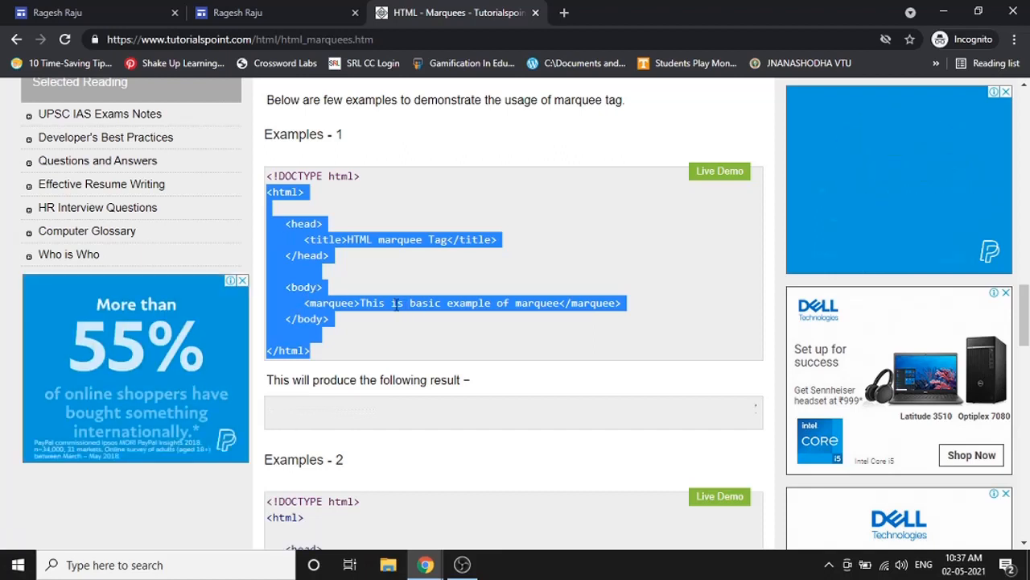
- Reselect the full Example 1 code from <html> to </html>, copy it, and return to Google Sites
click(328, 266)
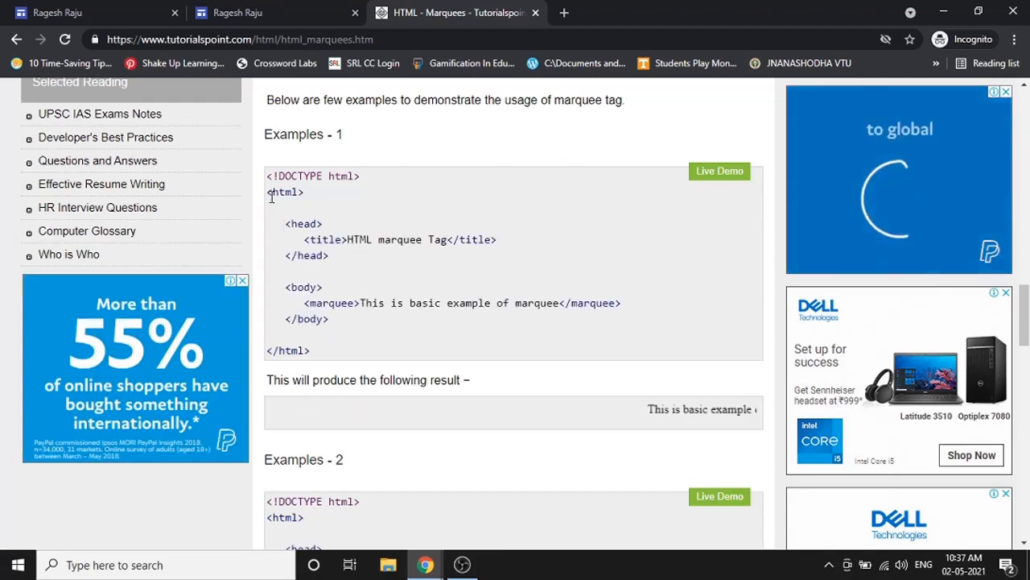
drag(268, 193, 356, 239)
drag(465, 246, 561, 300)
click(394, 332)
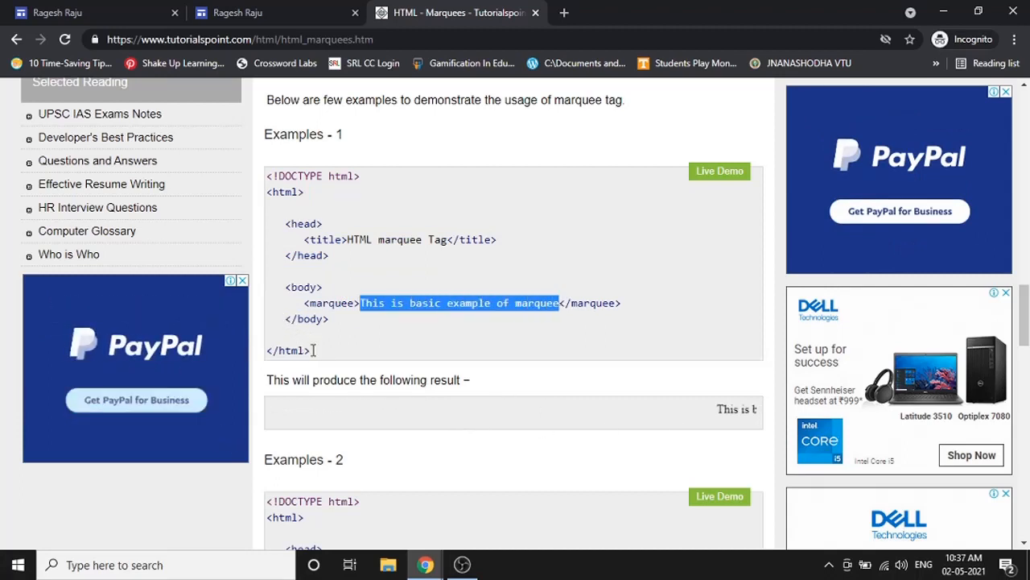
drag(310, 350, 286, 318)
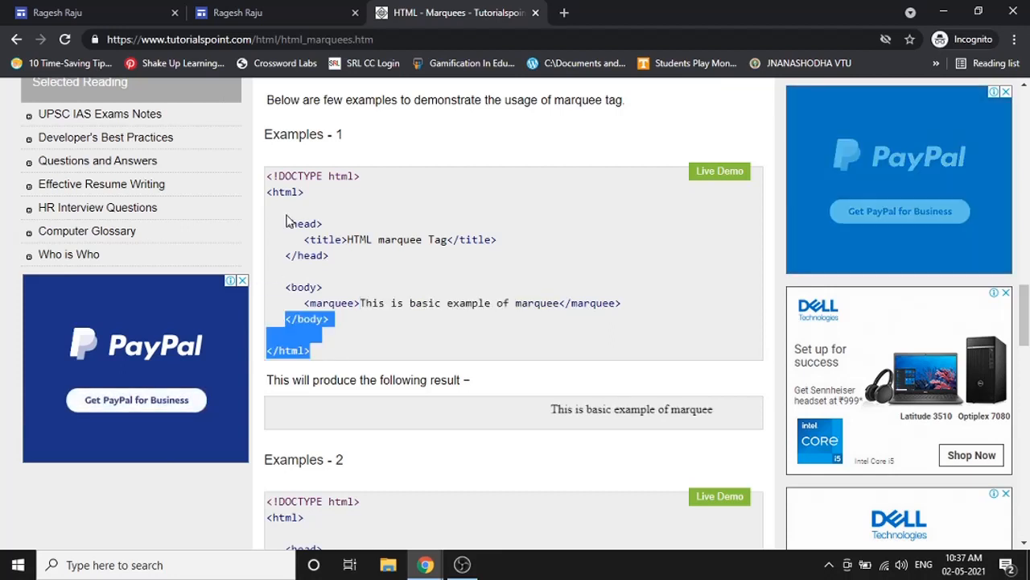
drag(267, 192, 313, 354)
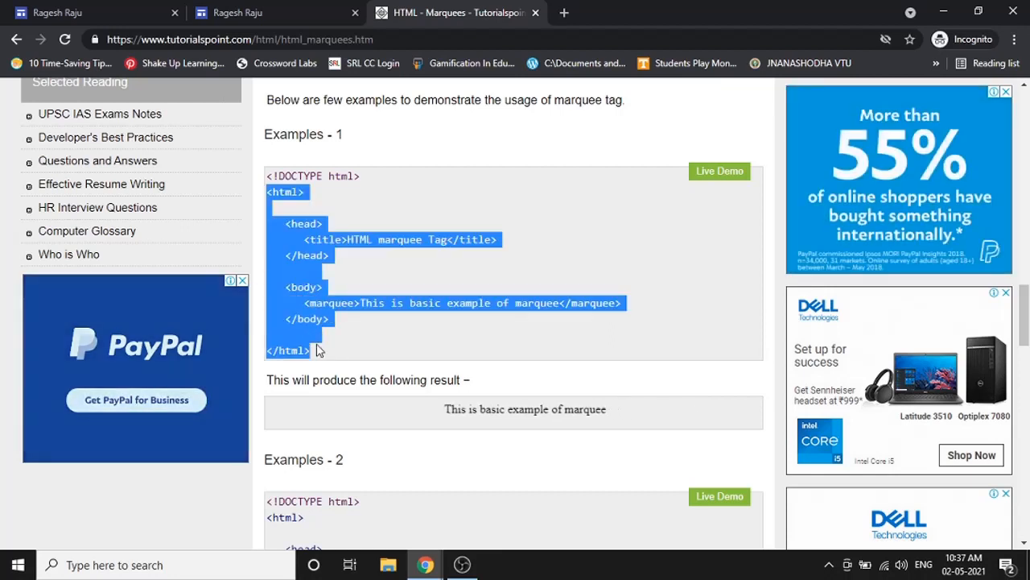
right_click(316, 334)
click(338, 337)
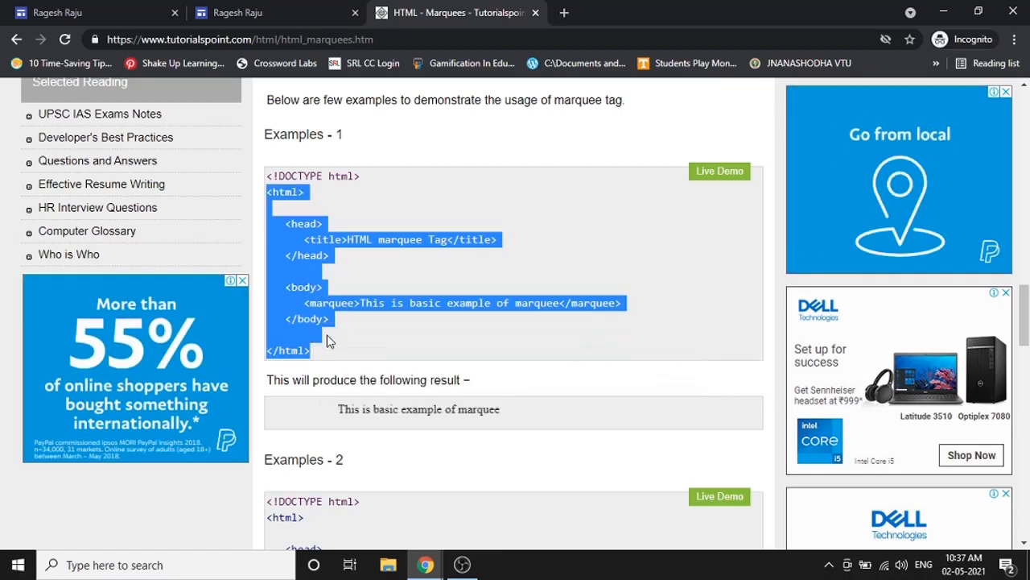
click(93, 10)
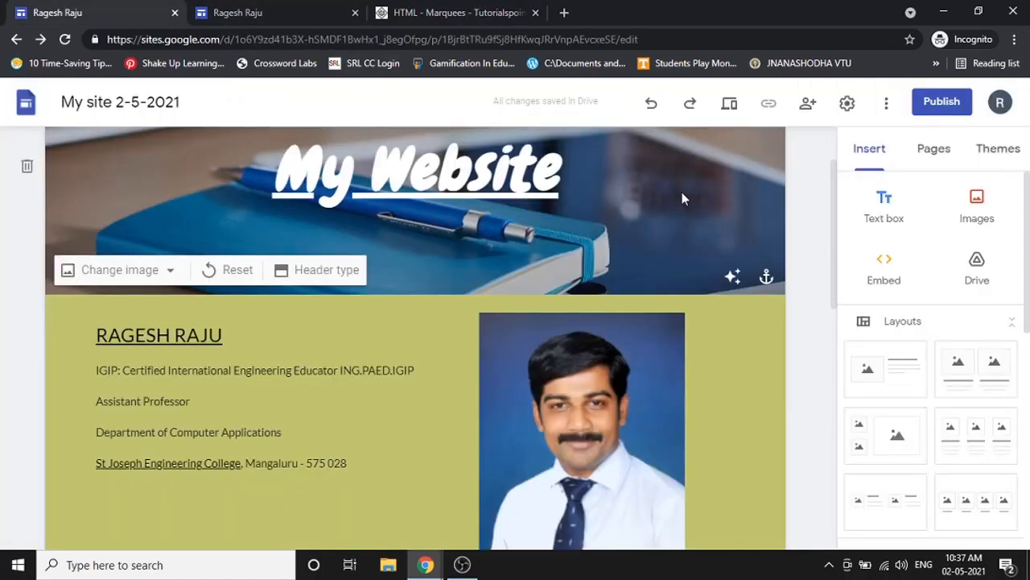
- Paste the copied marquee code into a new Embed code box
scroll(682, 191, down, 1)
click(892, 260)
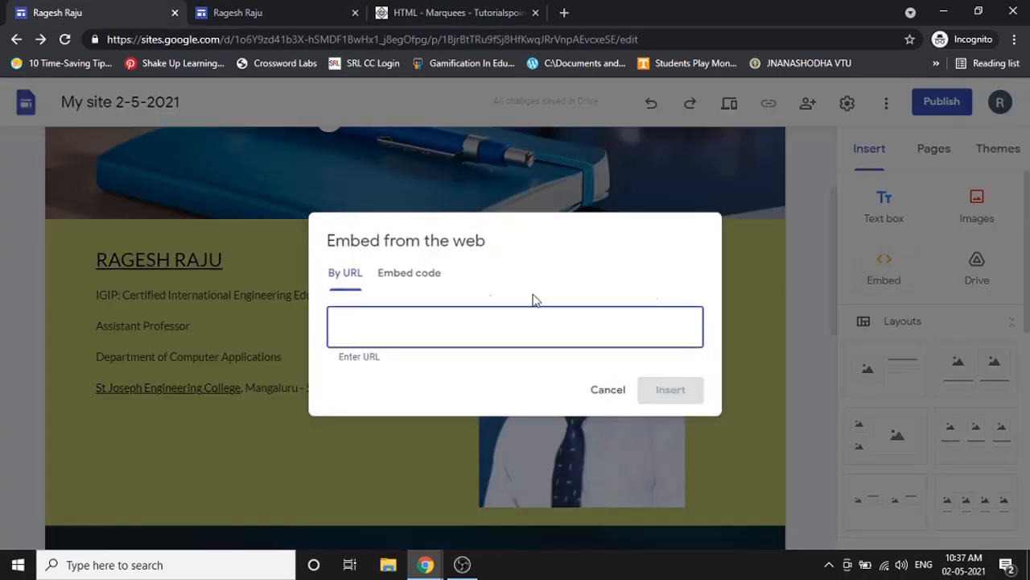
click(430, 276)
click(334, 246)
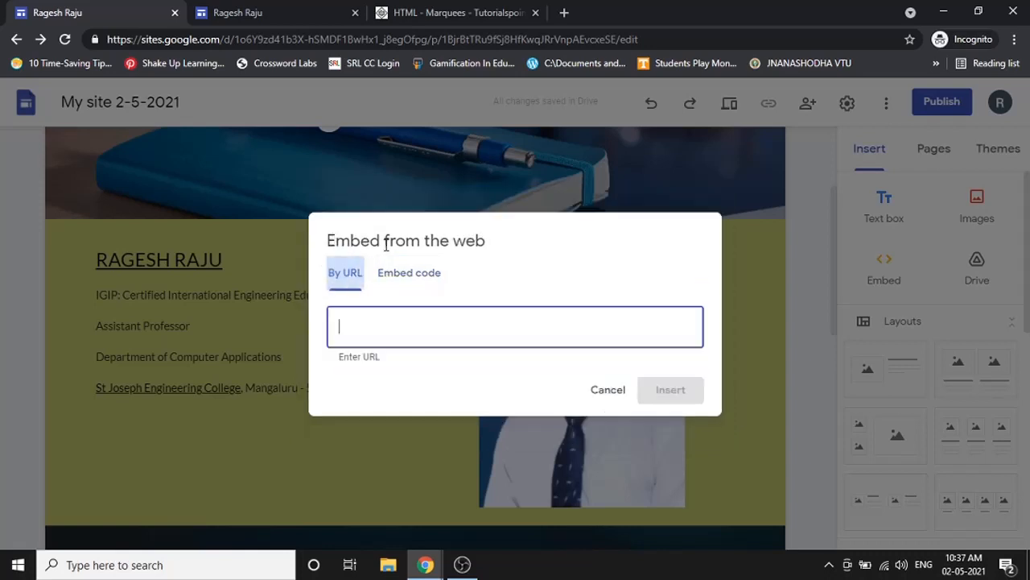
click(399, 272)
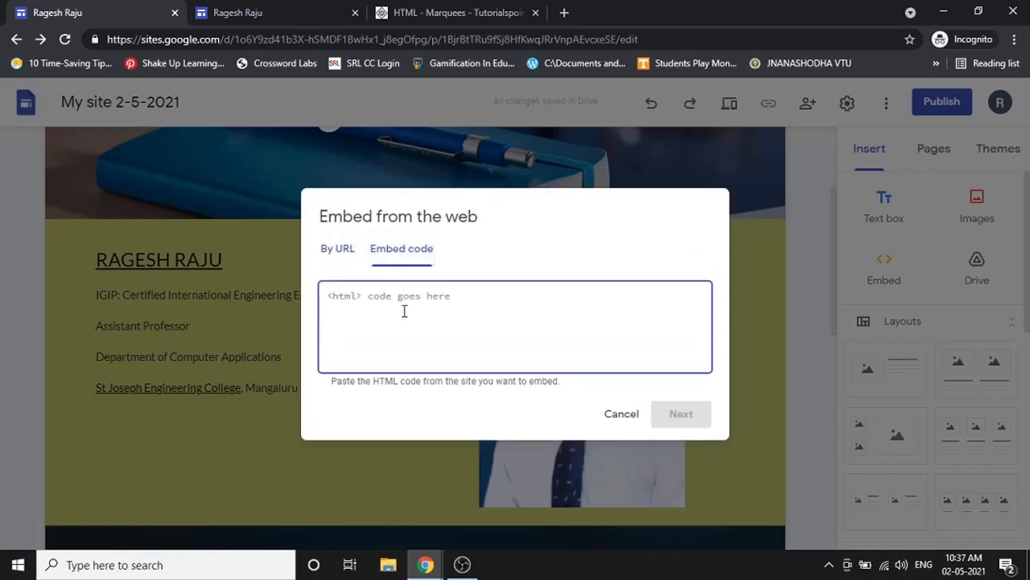
right_click(405, 304)
click(453, 423)
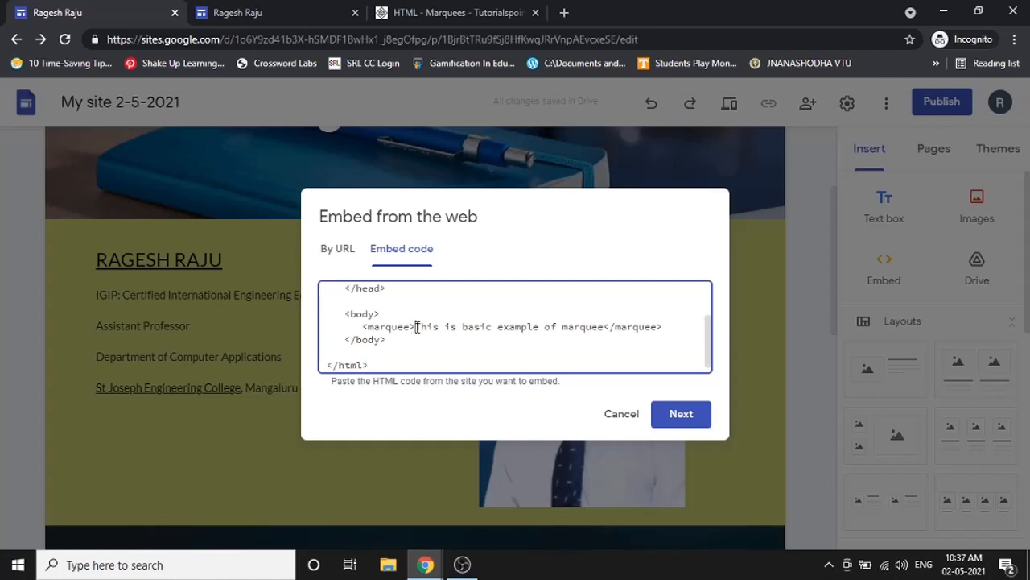
- Replace the marquee's sample text with a welcome message ending in '!', preview it, and insert it
drag(417, 327, 594, 334)
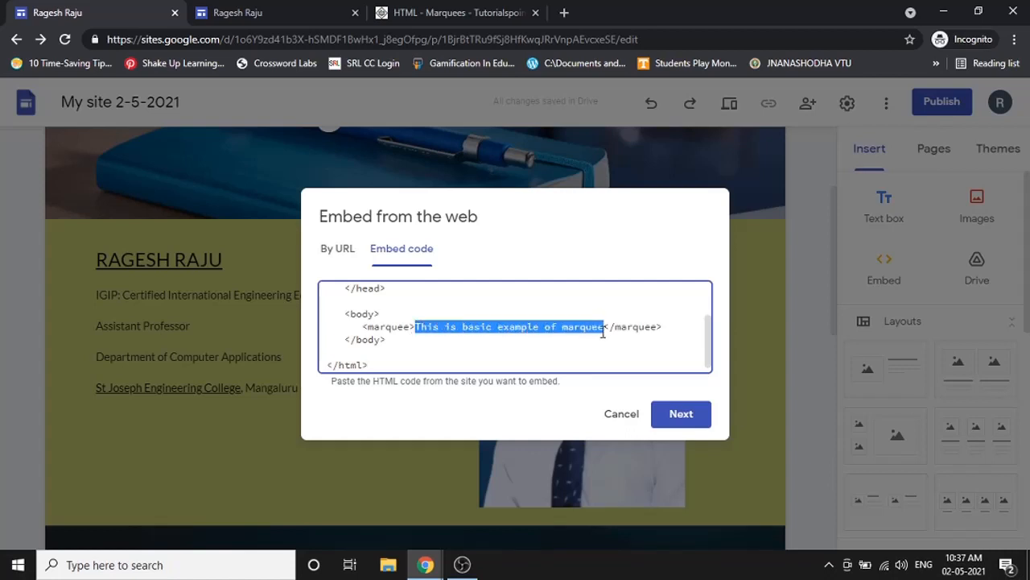
key(BackSpace)
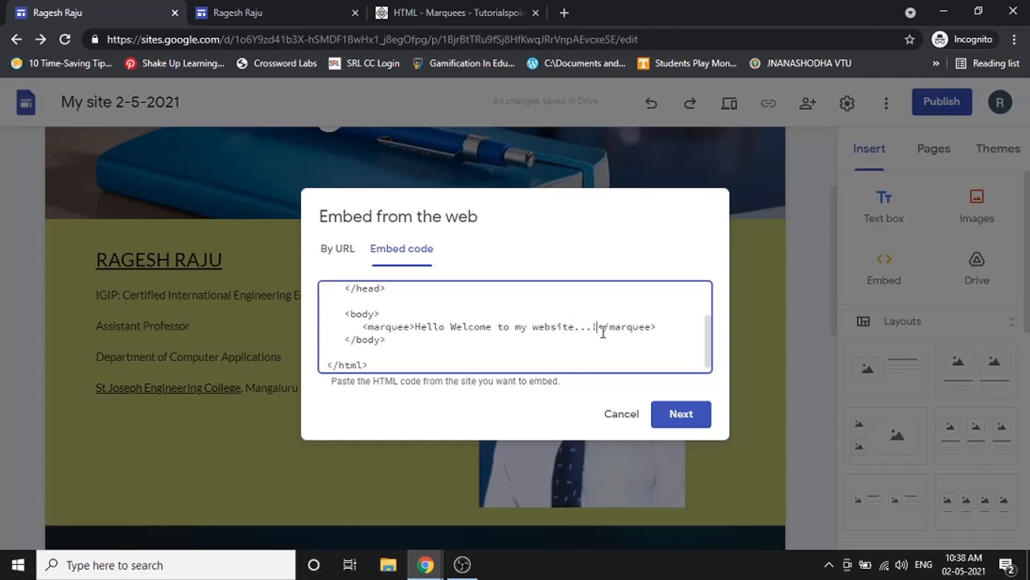
click(681, 413)
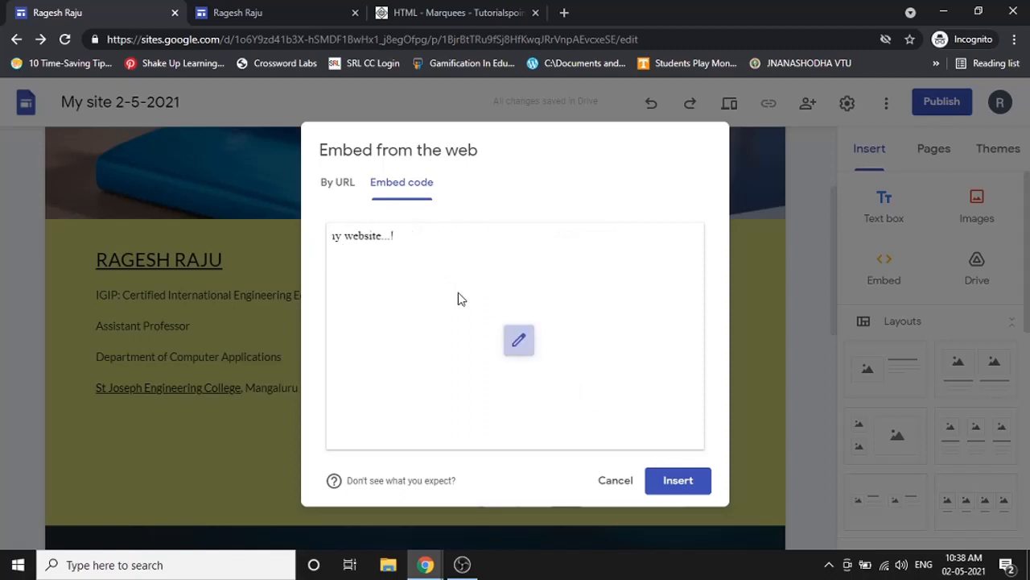
click(518, 340)
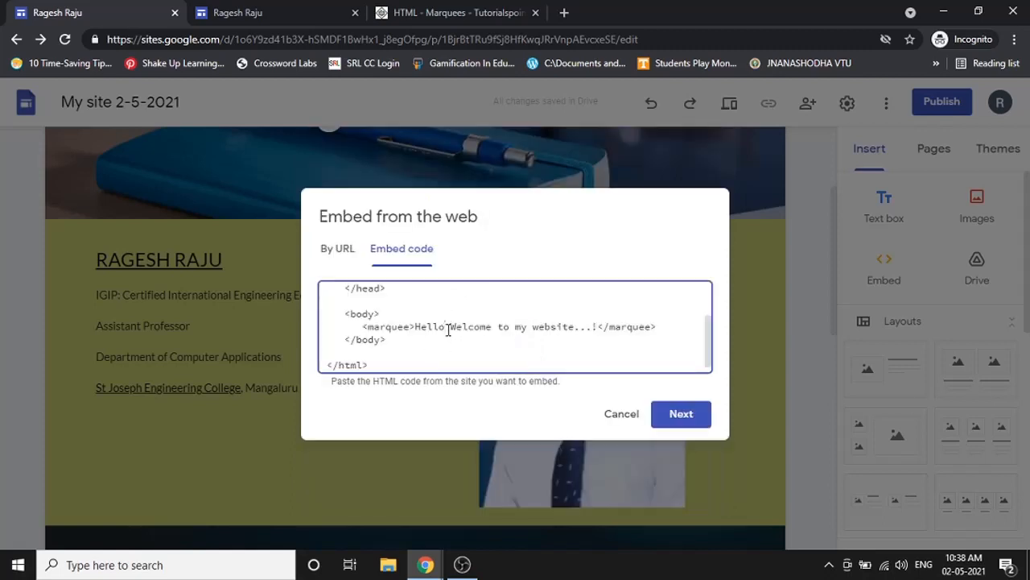
text(!)
click(681, 414)
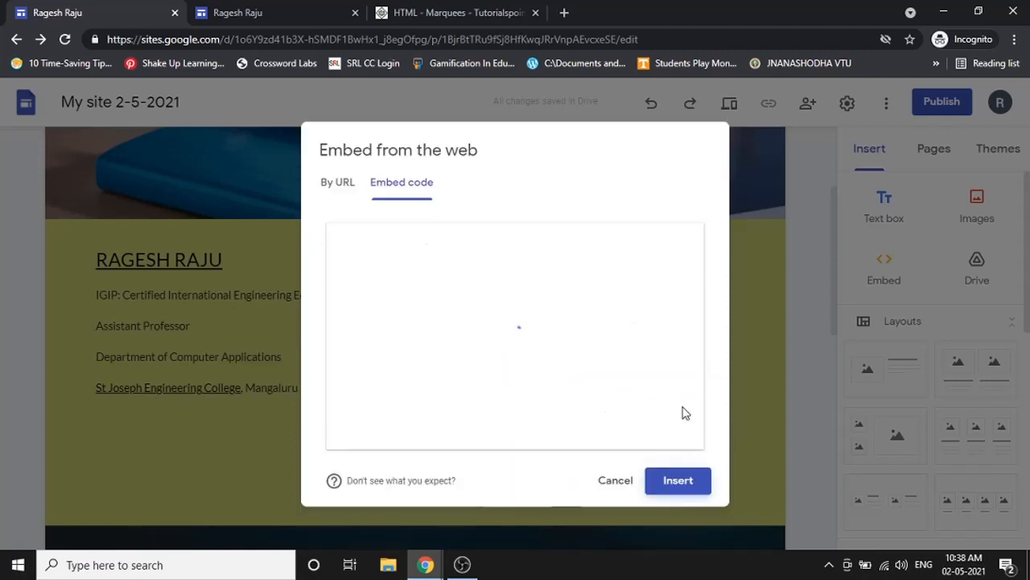
click(680, 481)
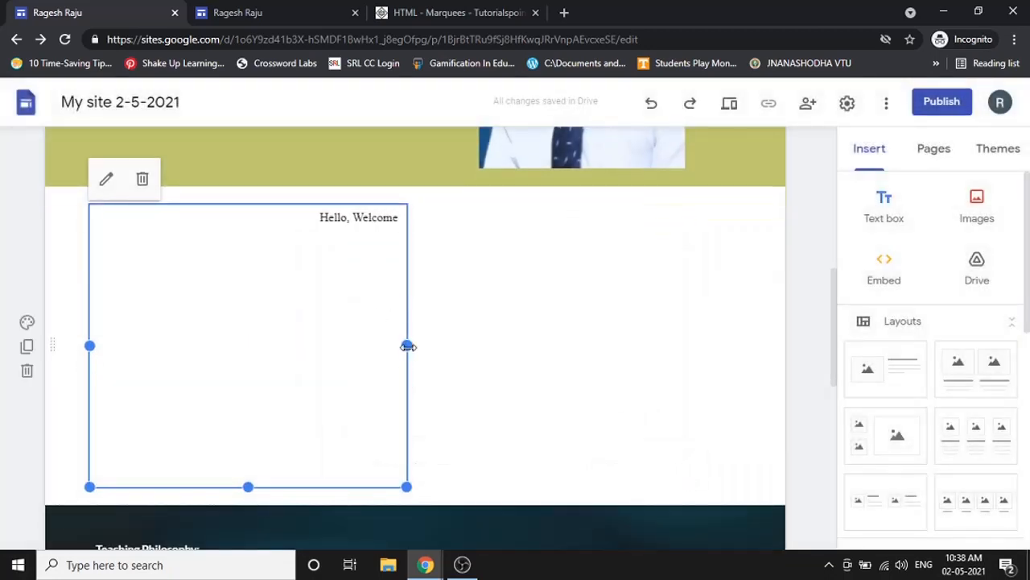
- Stretch the marquee embed to full width, shrink it to a thin strip, and move it below the header
drag(405, 348, 741, 346)
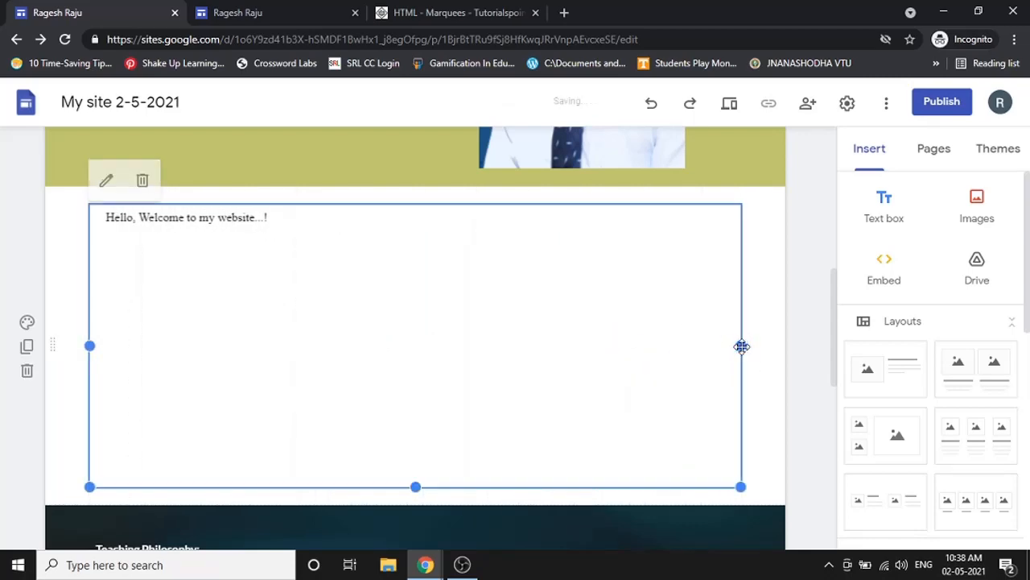
drag(416, 485, 443, 233)
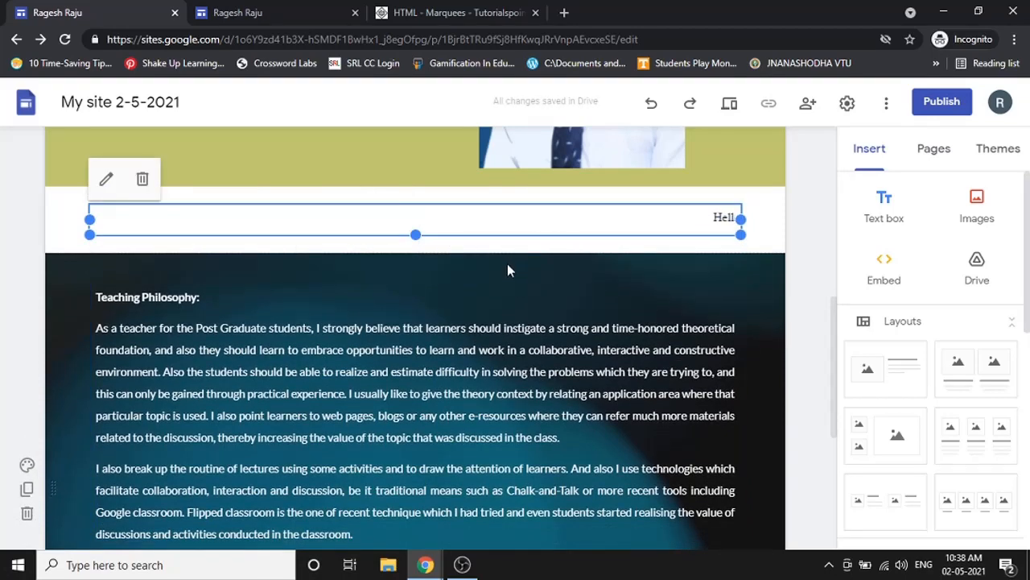
scroll(494, 263, up, 5)
scroll(493, 263, up, 1)
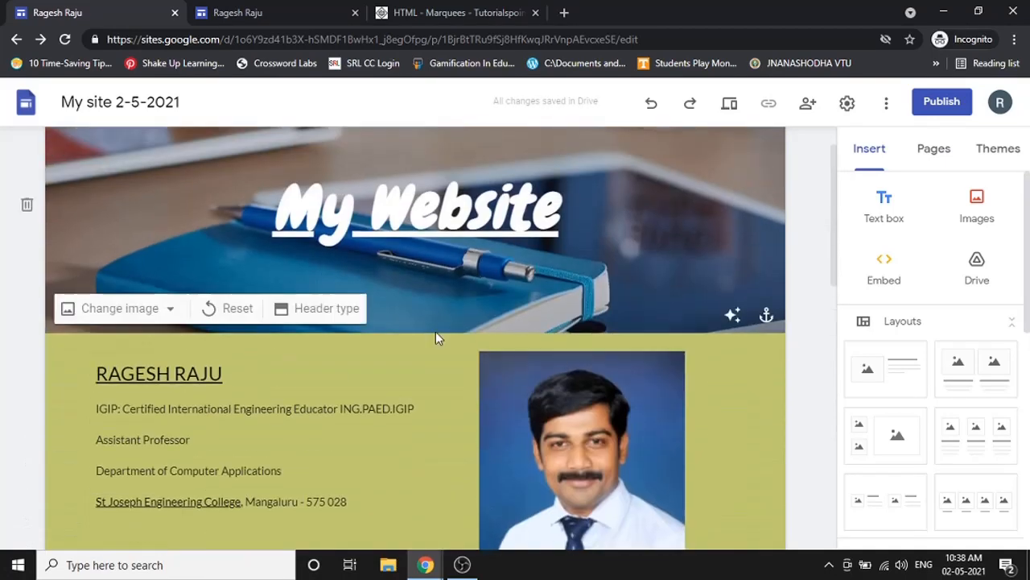
scroll(488, 346, down, 1)
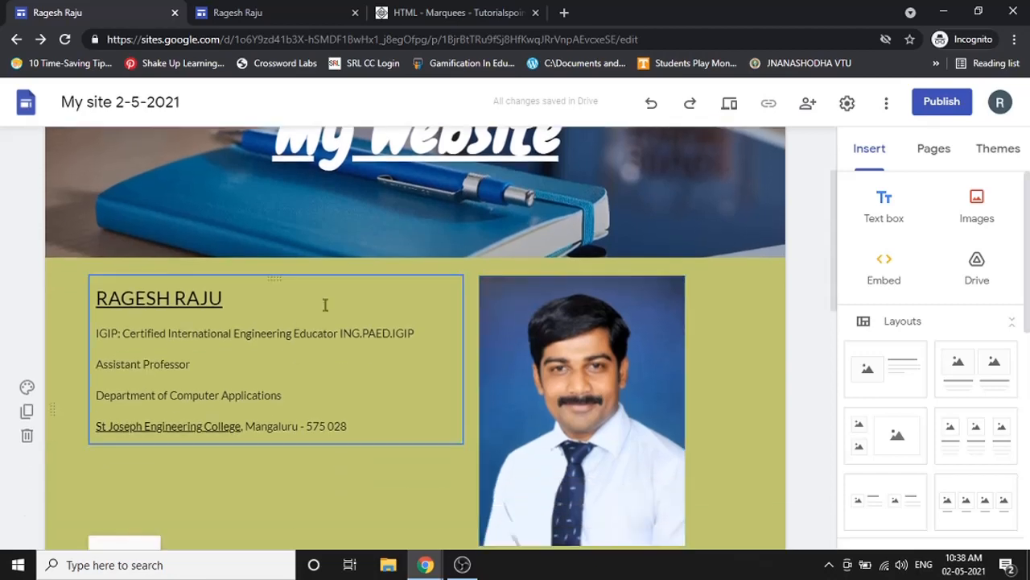
scroll(499, 335, down, 4)
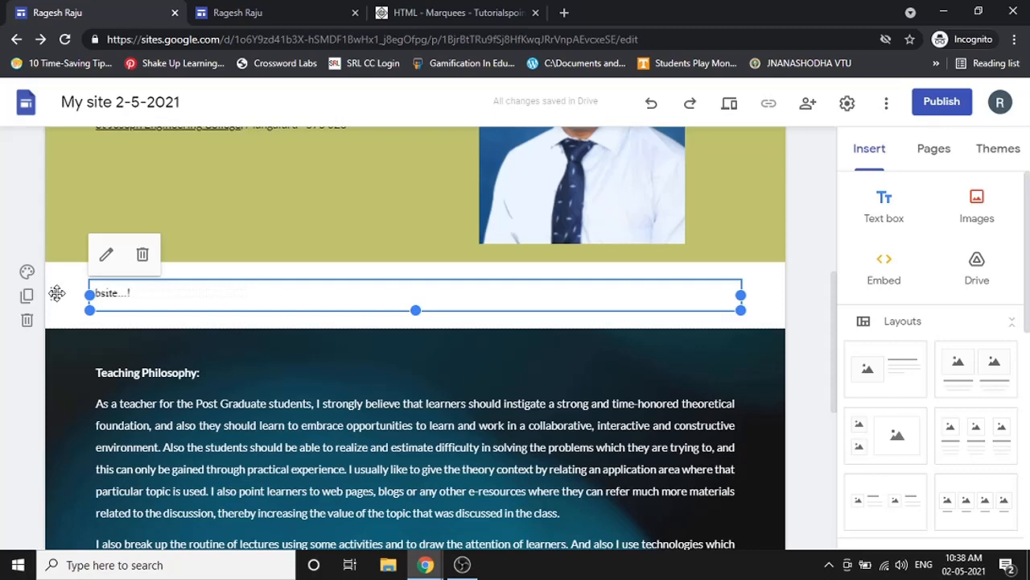
drag(56, 293, 65, 257)
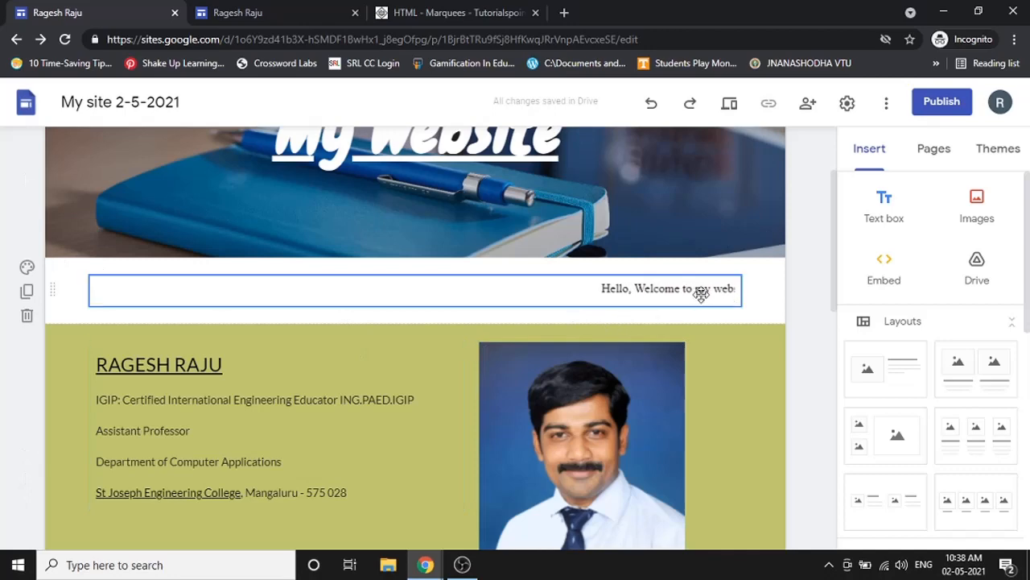
- Preview the site at desktop and phone widths, then exit the preview
click(730, 105)
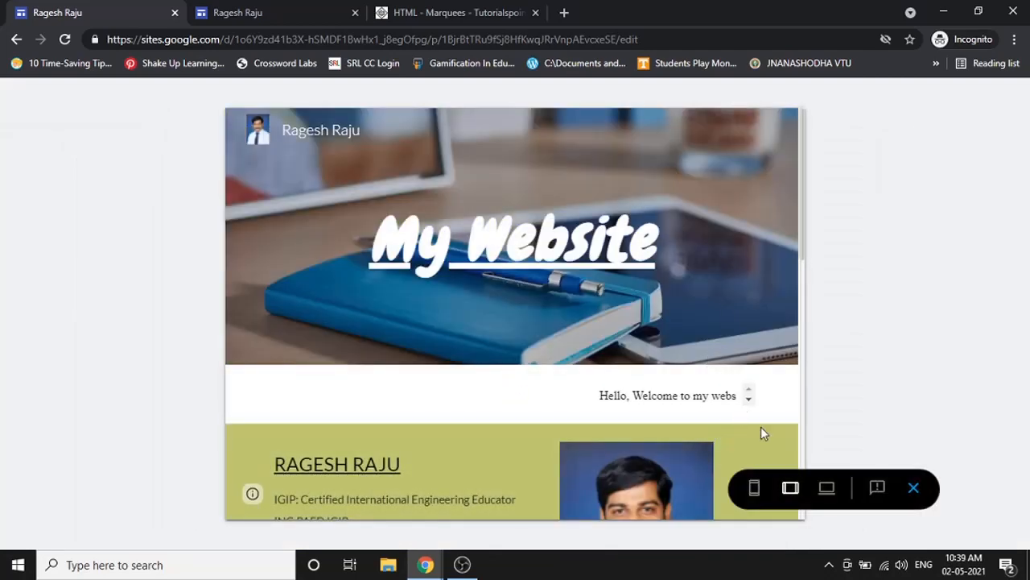
click(827, 488)
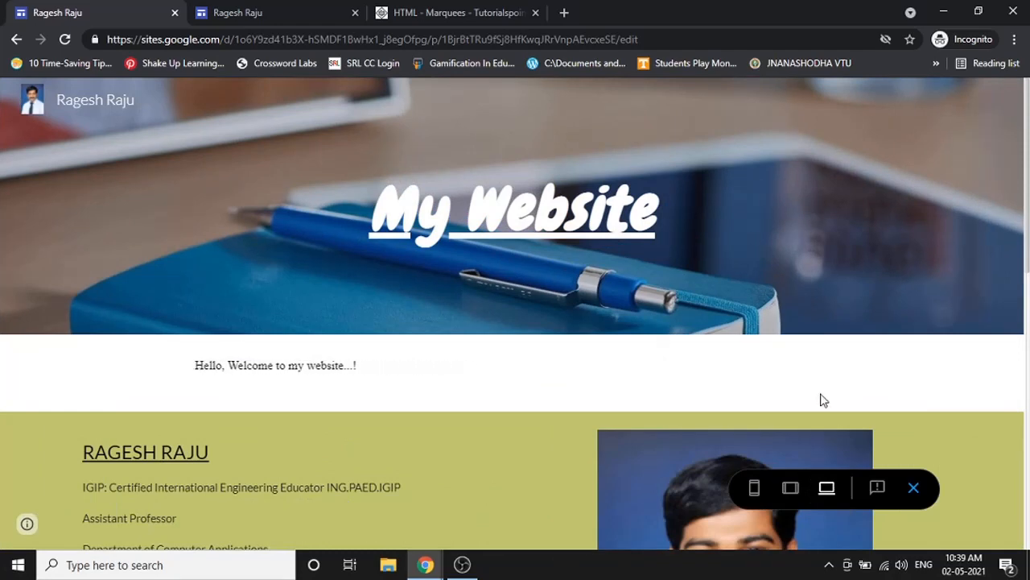
click(754, 488)
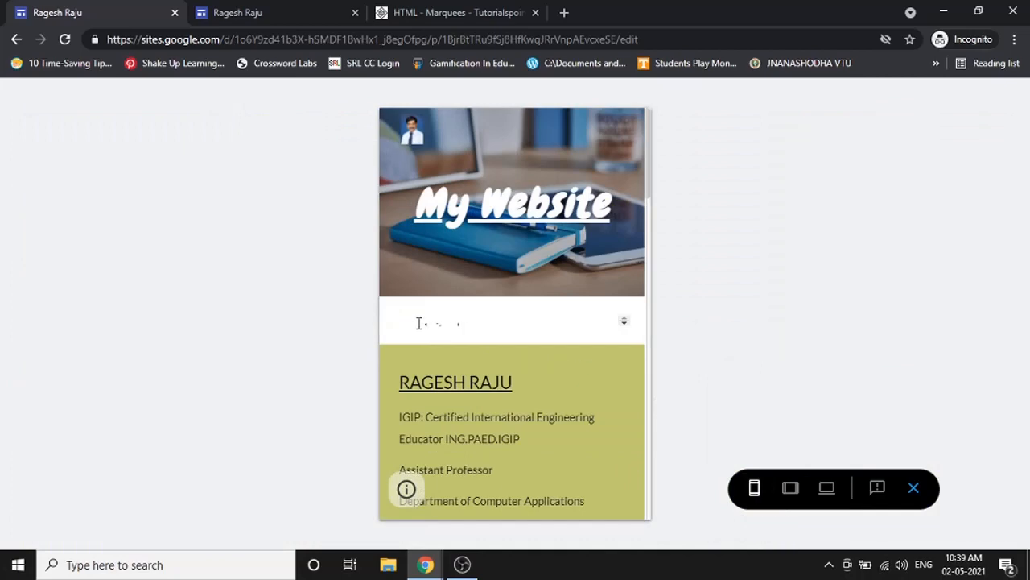
click(914, 488)
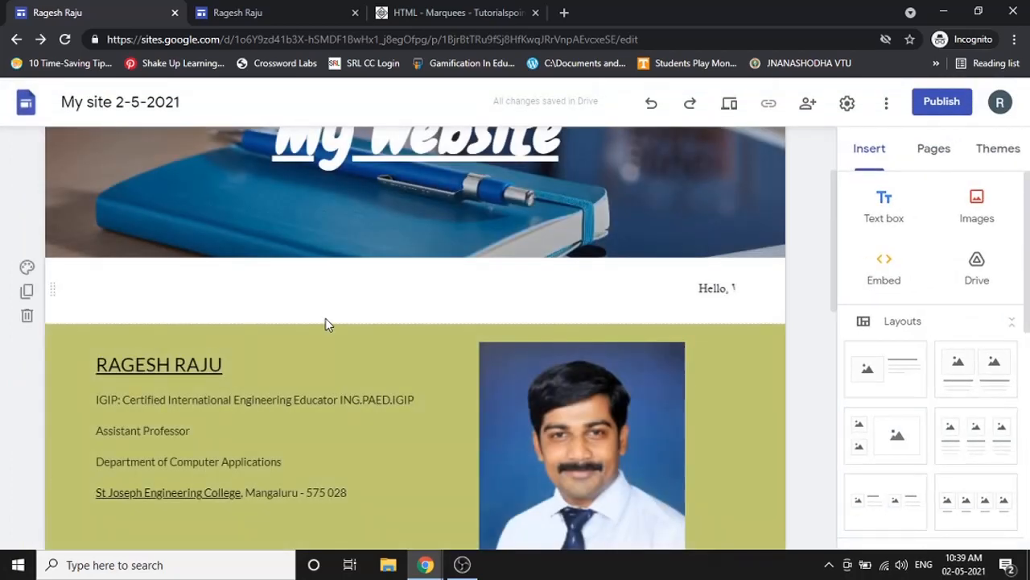
- Make the welcome banner section taller and recheck it at tablet, desktop and phone widths
click(338, 291)
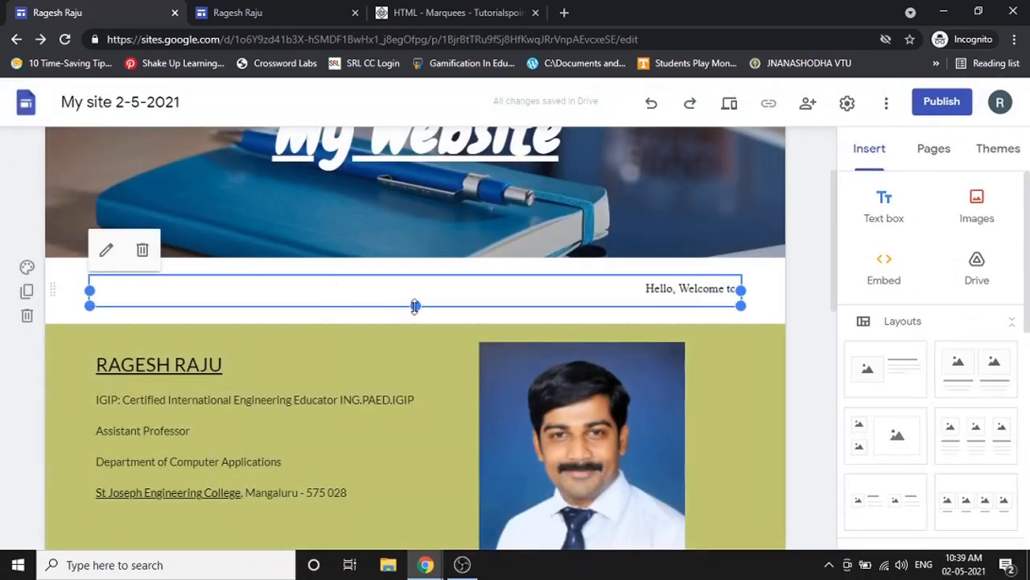
drag(414, 305, 421, 335)
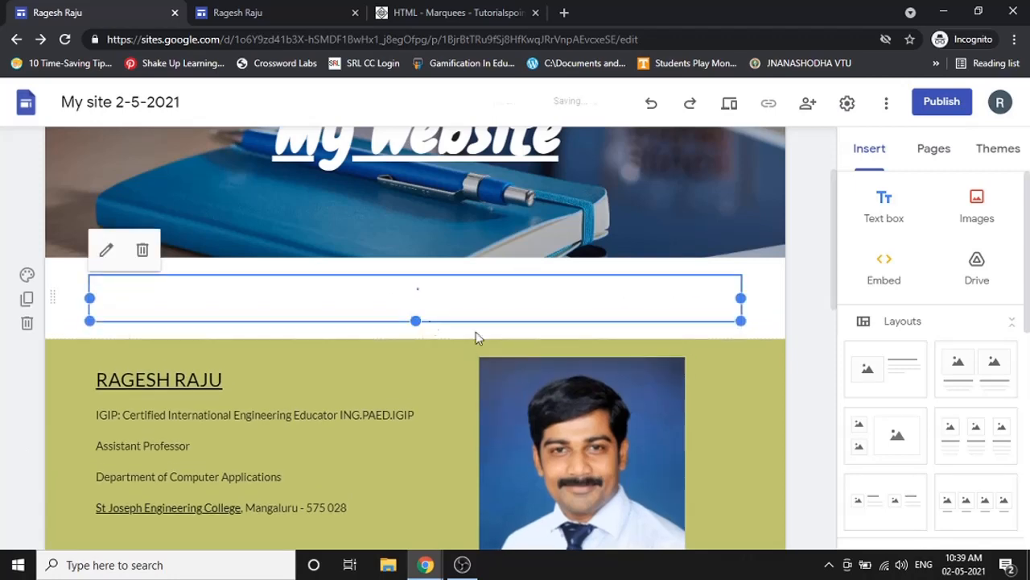
click(730, 103)
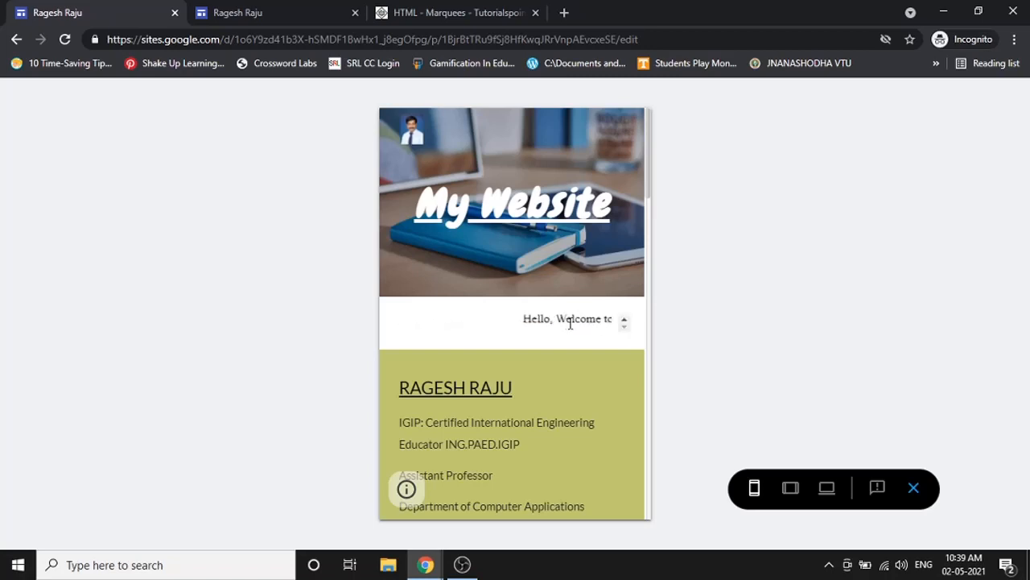
click(791, 486)
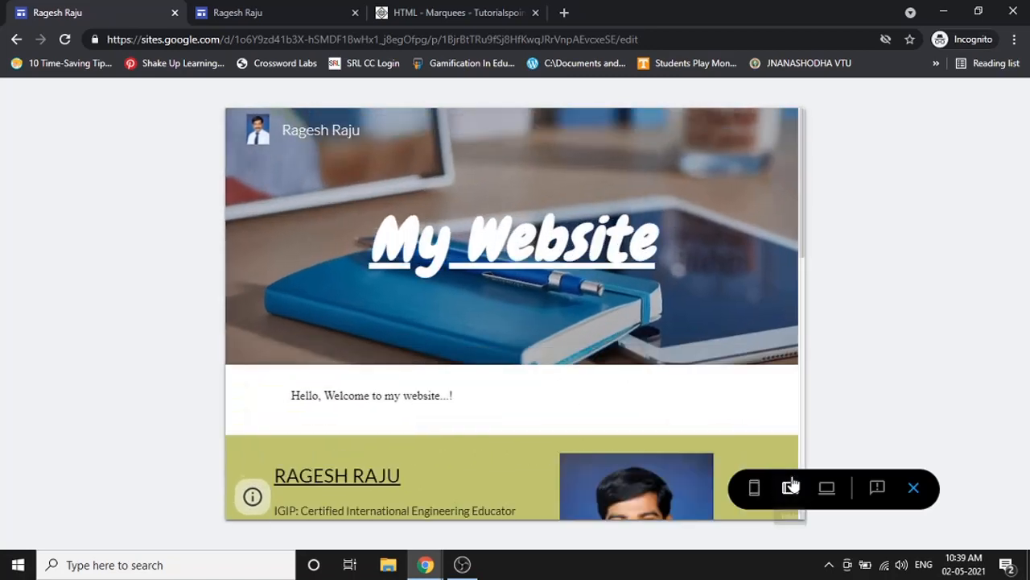
click(827, 487)
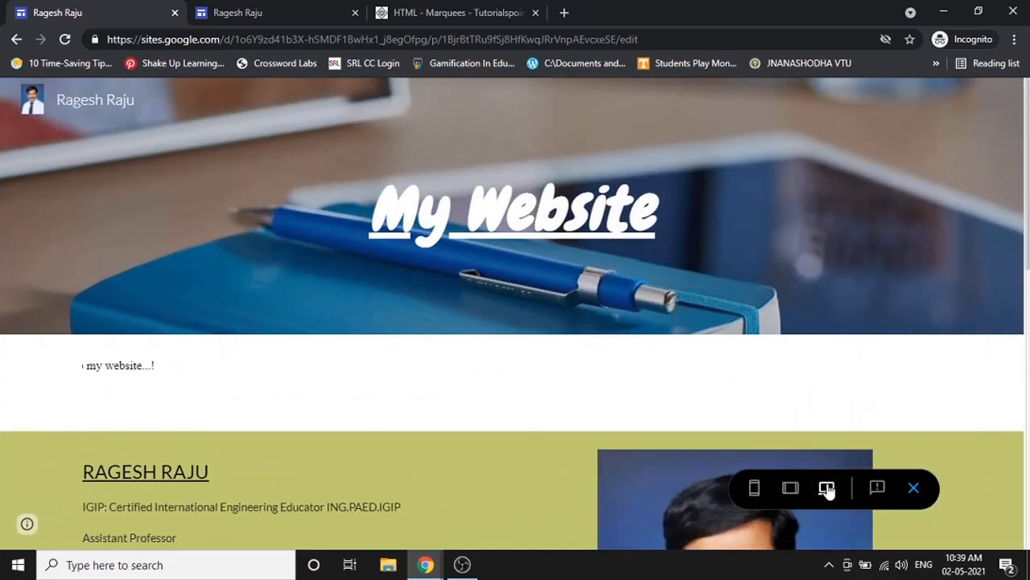
click(755, 488)
click(790, 488)
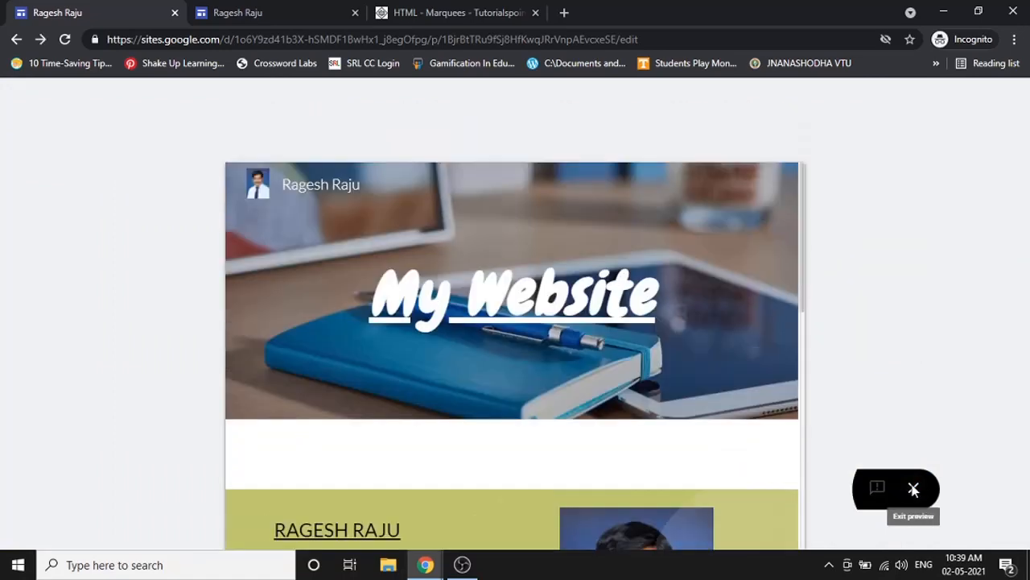
click(912, 488)
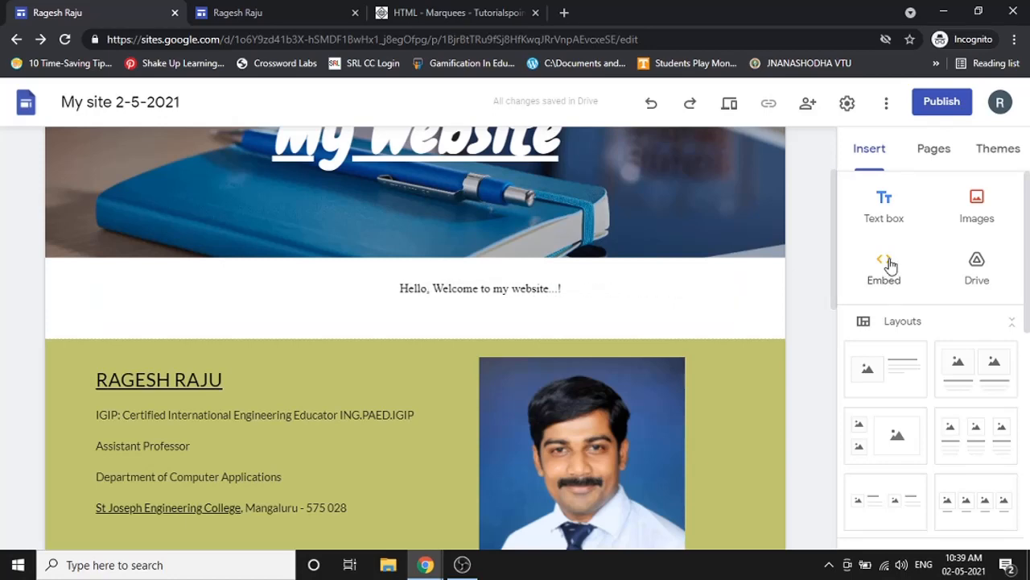
scroll(726, 281, down, 5)
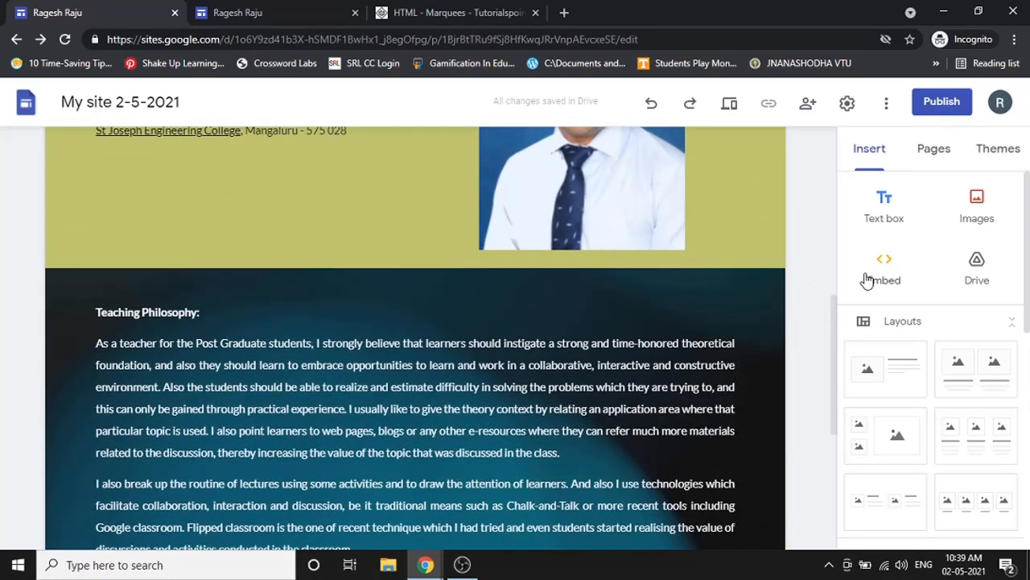
click(977, 262)
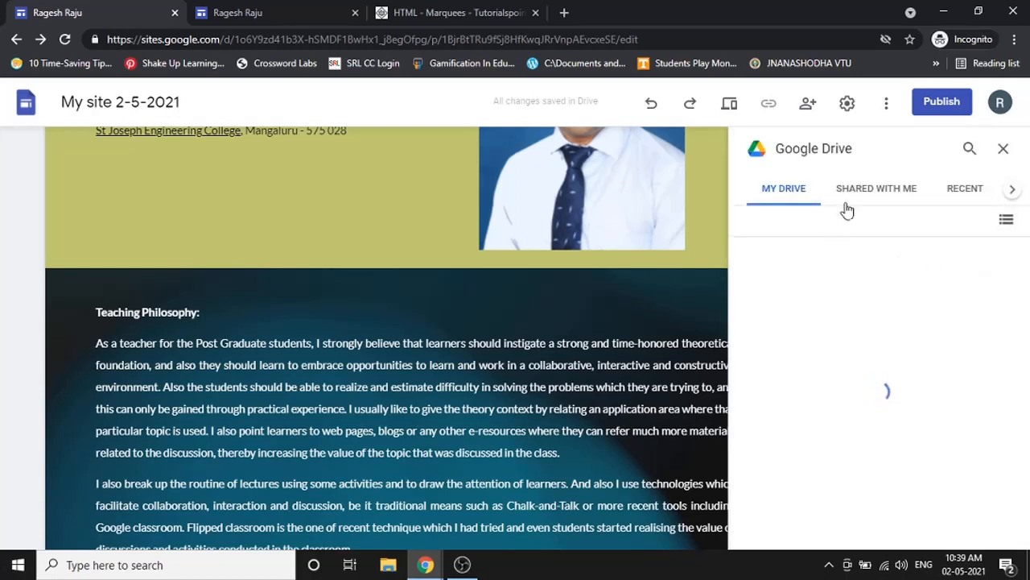
click(858, 197)
click(966, 190)
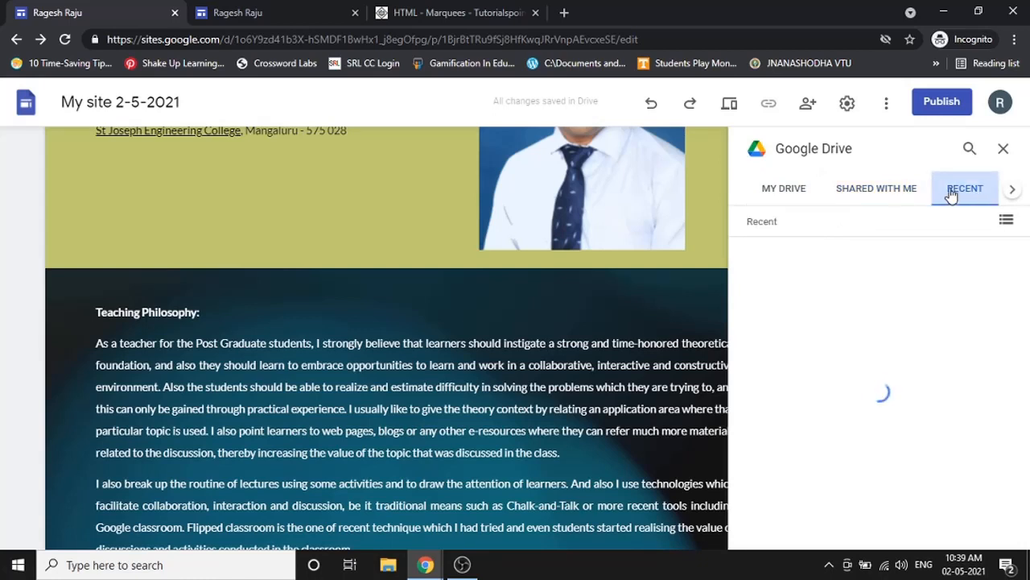
click(835, 197)
click(785, 193)
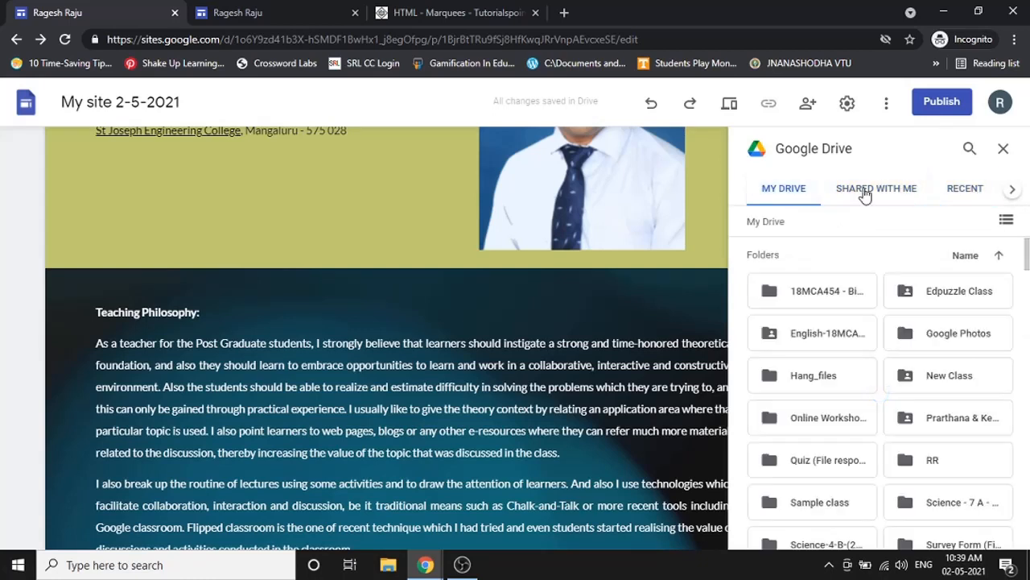
scroll(930, 386, down, 3)
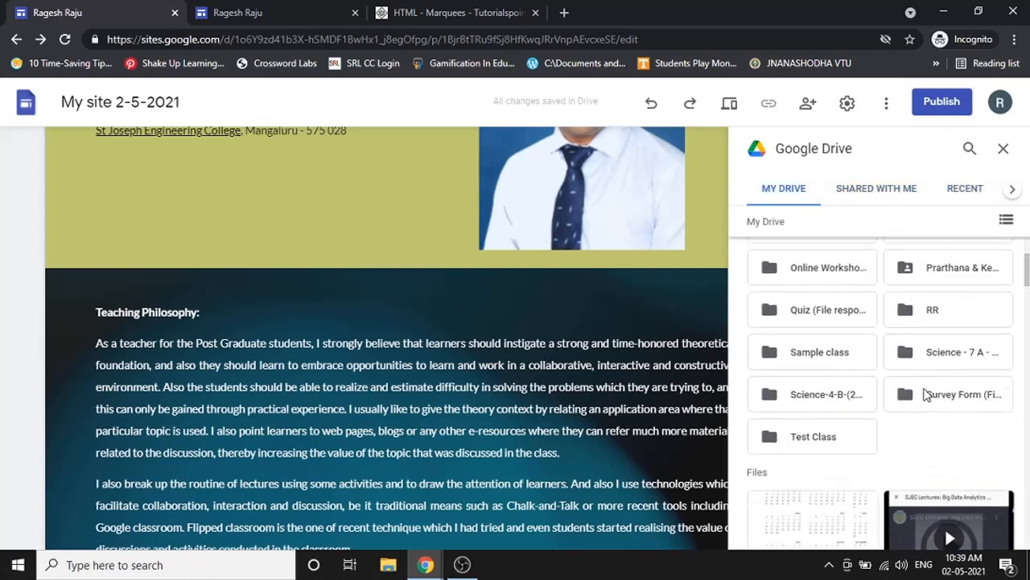
scroll(931, 391, up, 3)
click(1004, 151)
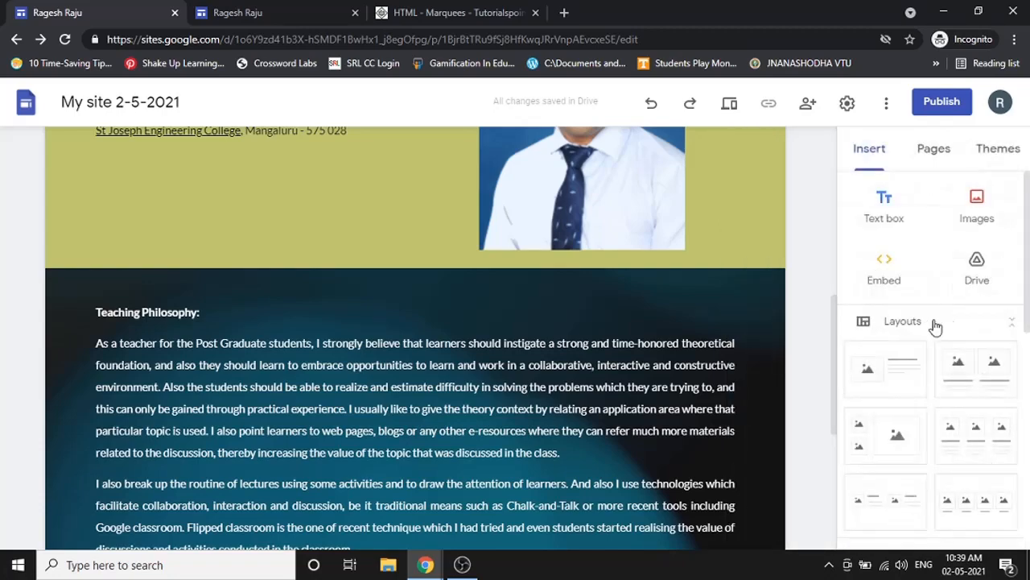
scroll(809, 321, down, 5)
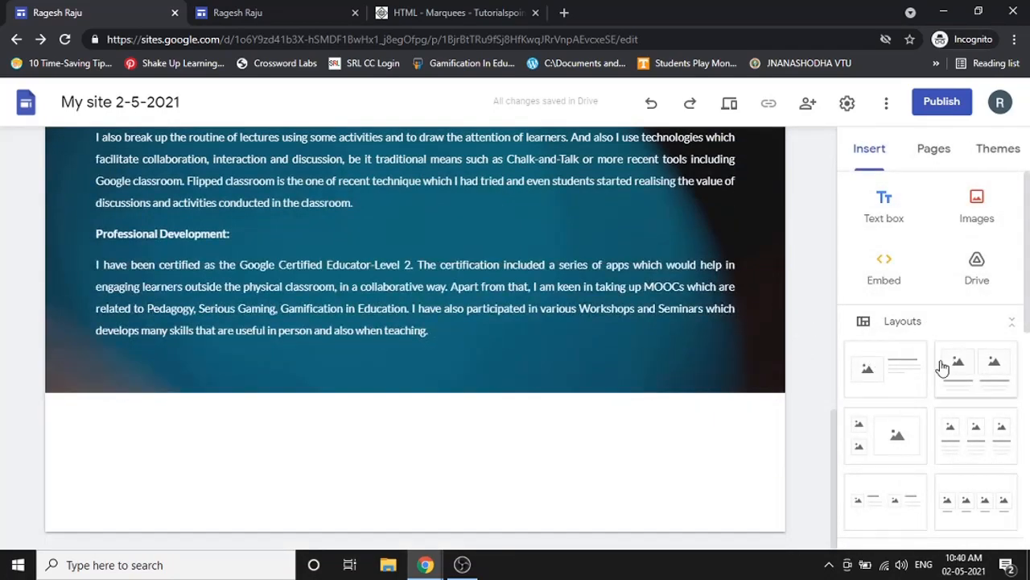
scroll(942, 367, down, 1)
scroll(941, 367, up, 1)
scroll(942, 367, down, 1)
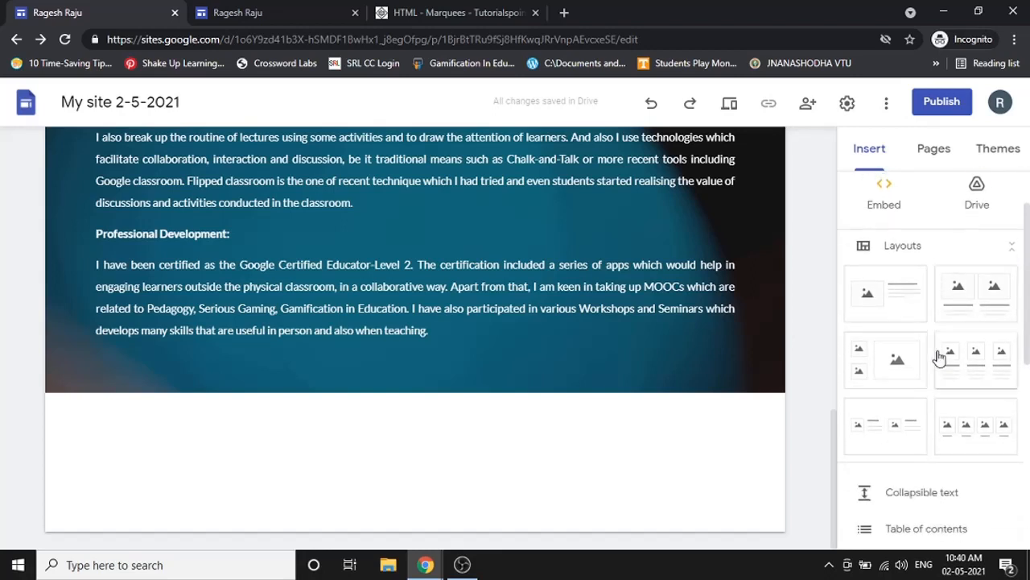
click(902, 306)
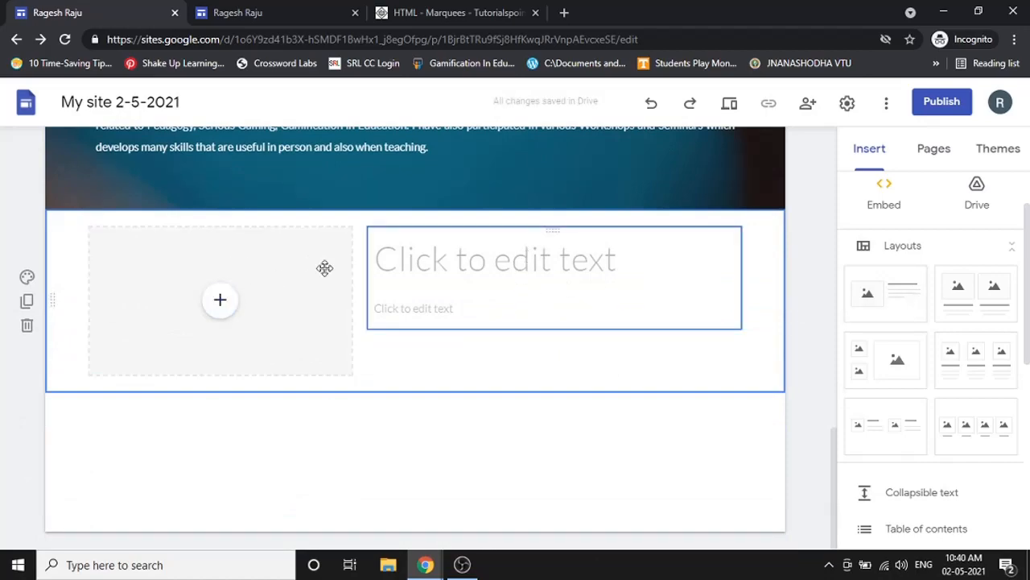
scroll(407, 274, up, 4)
scroll(420, 276, up, 4)
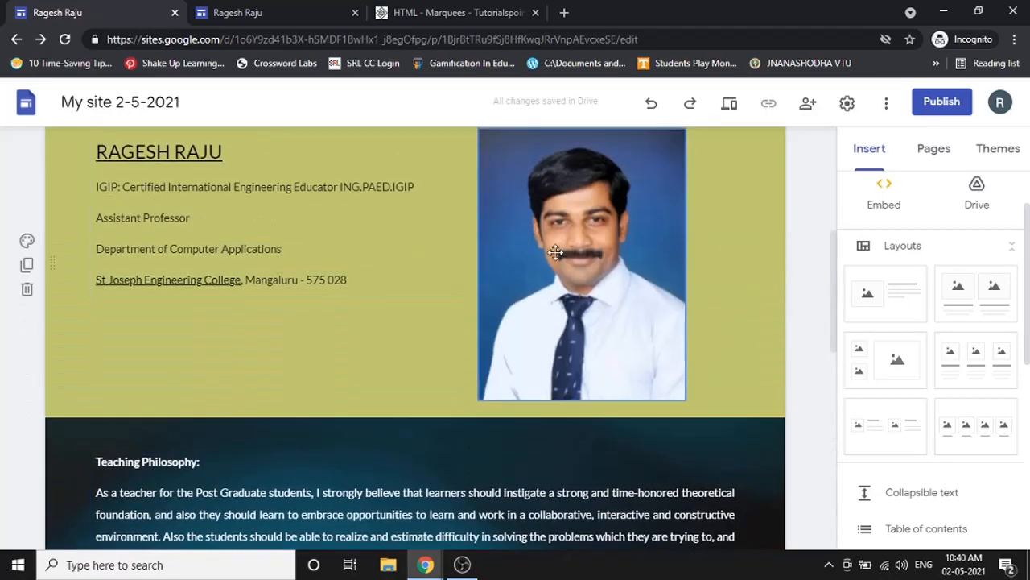
scroll(394, 298, down, 8)
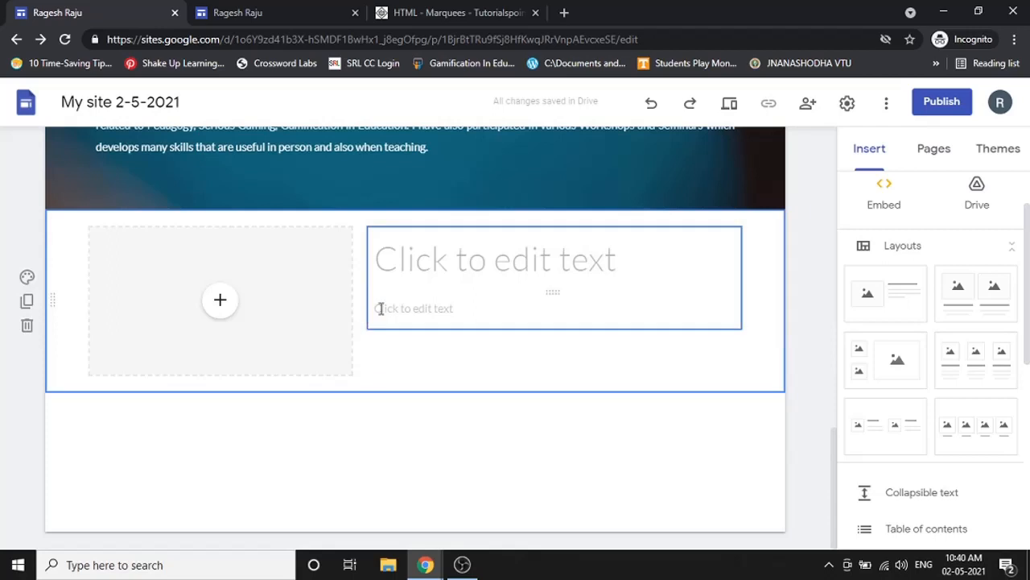
click(224, 313)
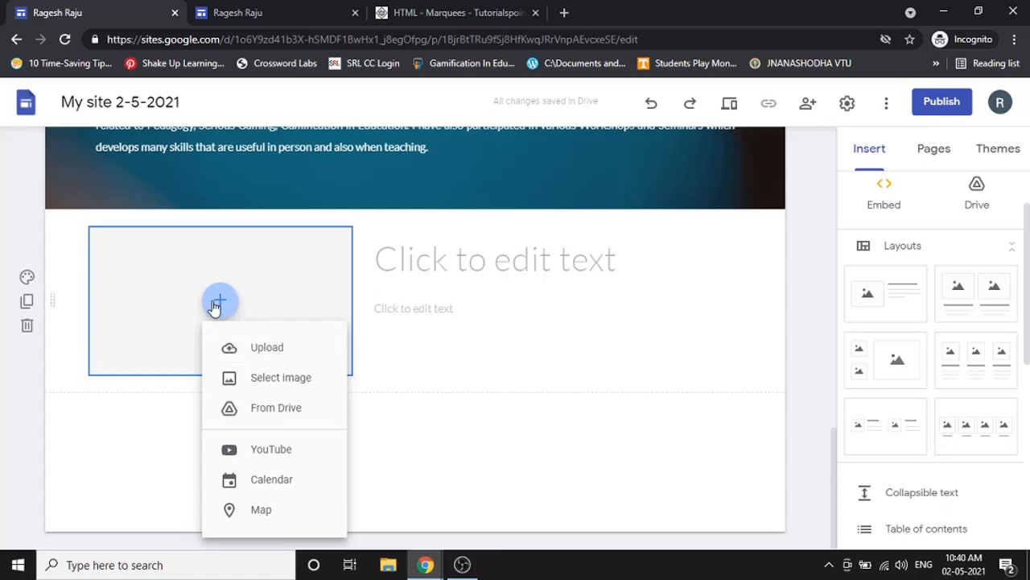
click(527, 267)
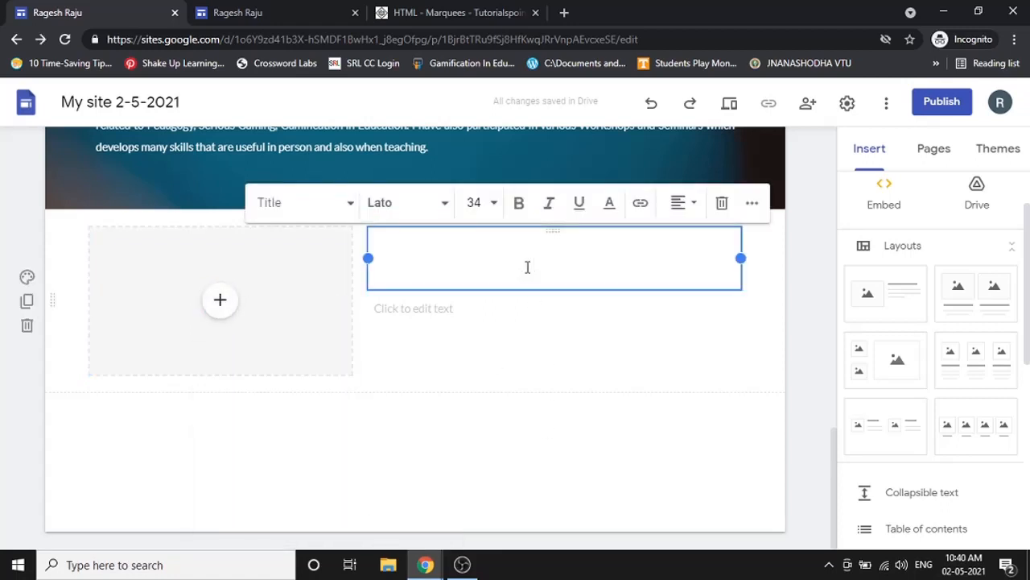
click(473, 305)
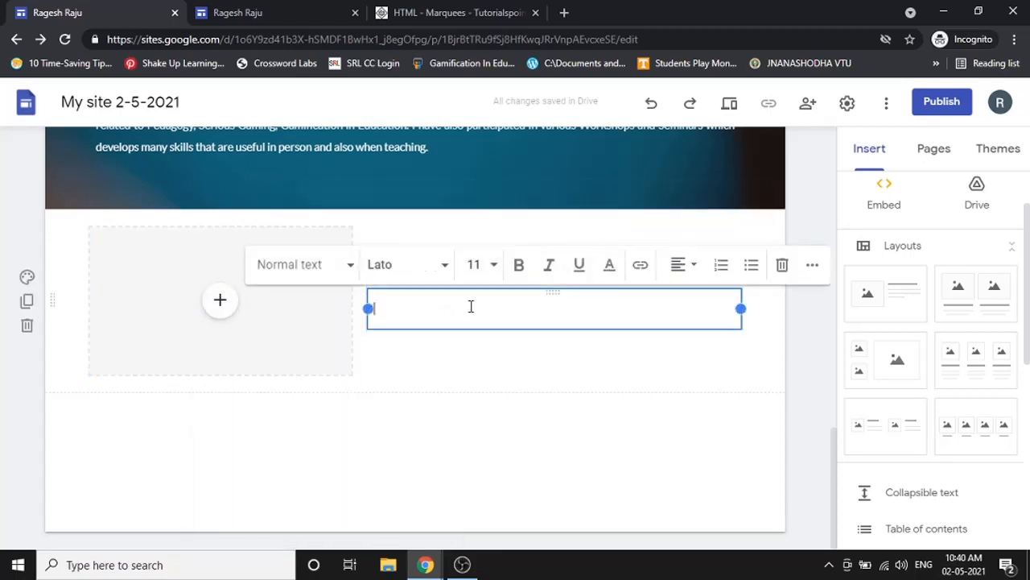
click(26, 325)
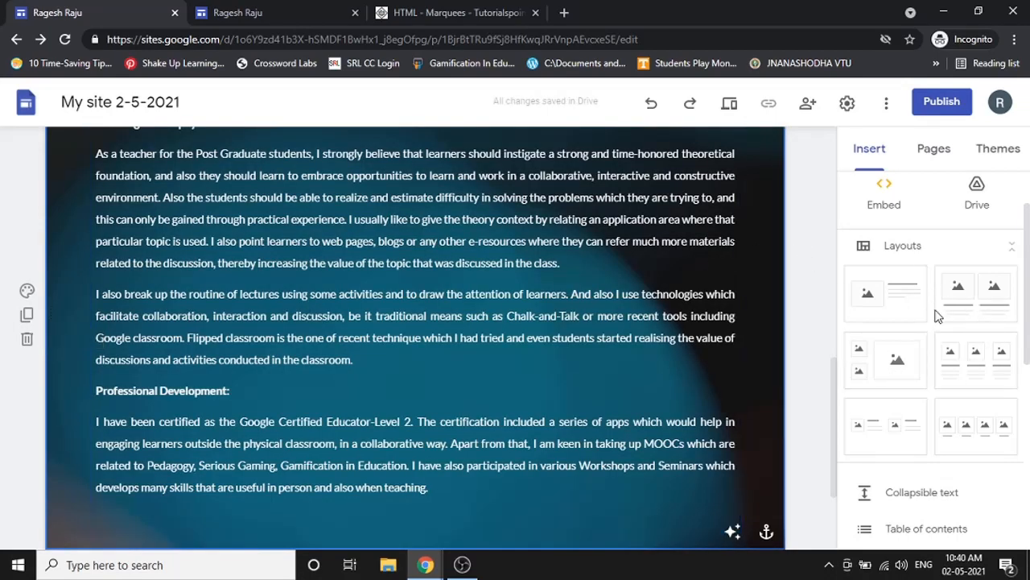
scroll(483, 305, up, 5)
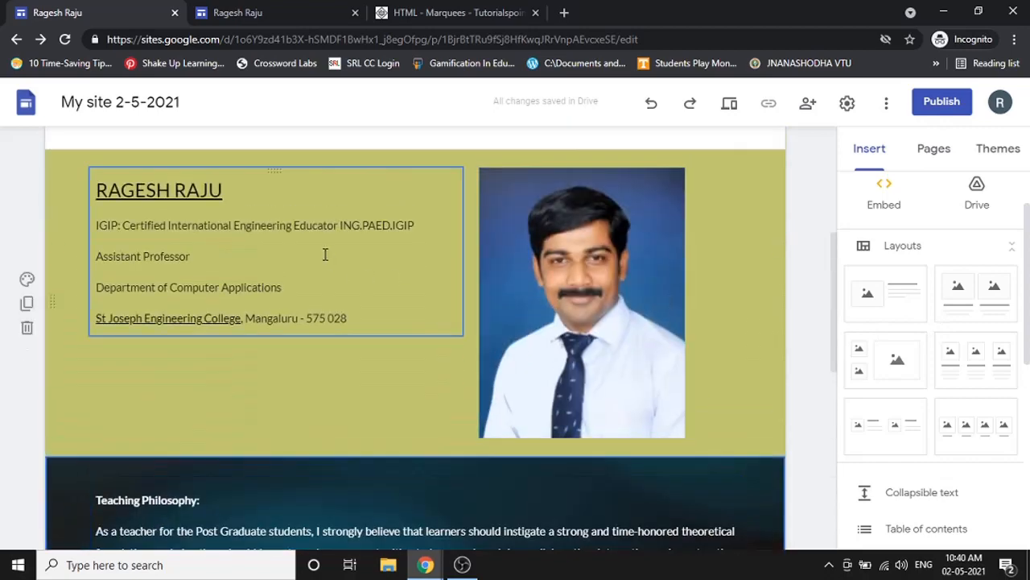
click(994, 384)
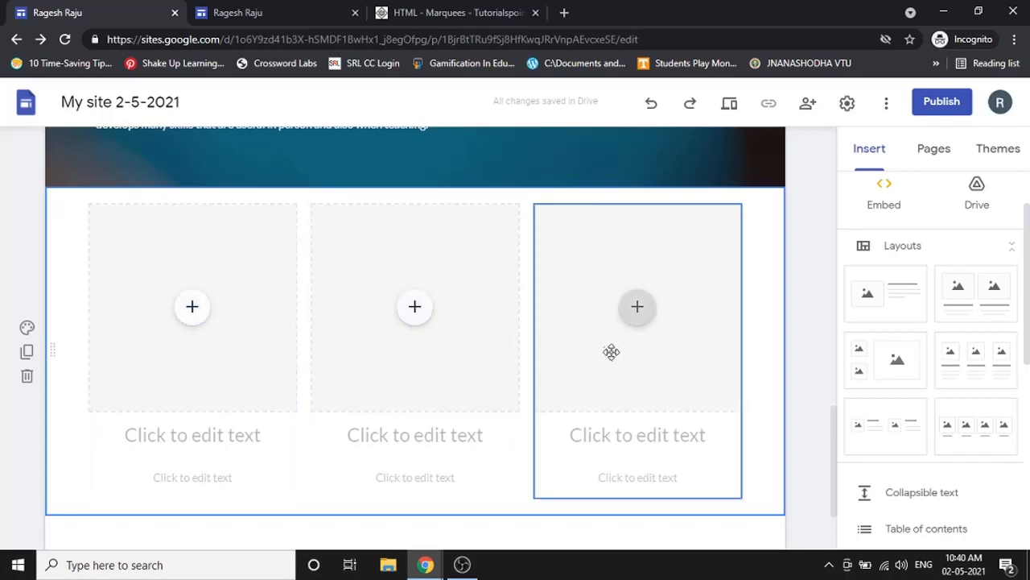
scroll(805, 409, up, 20)
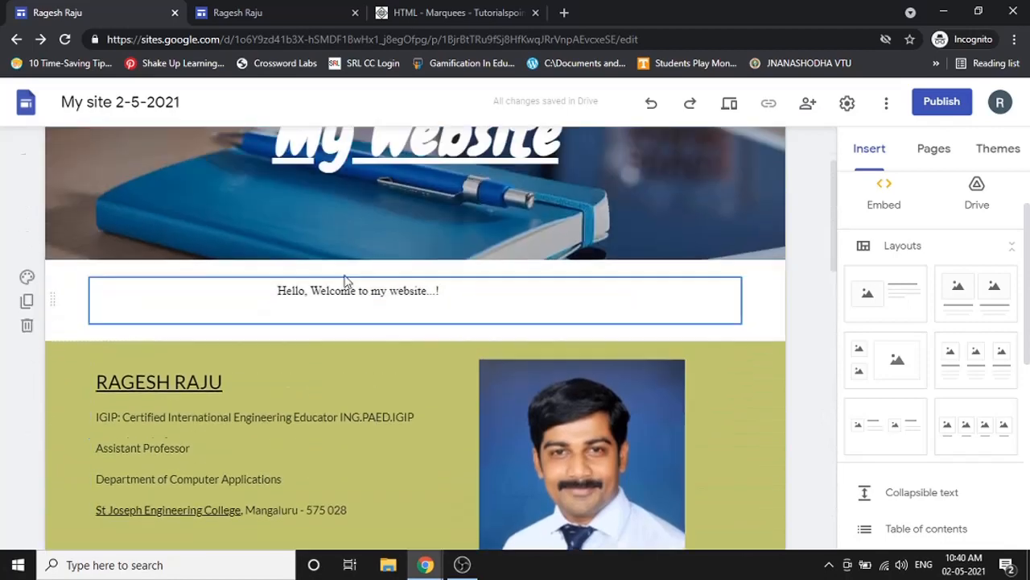
scroll(524, 444, down, 2)
scroll(616, 435, down, 1)
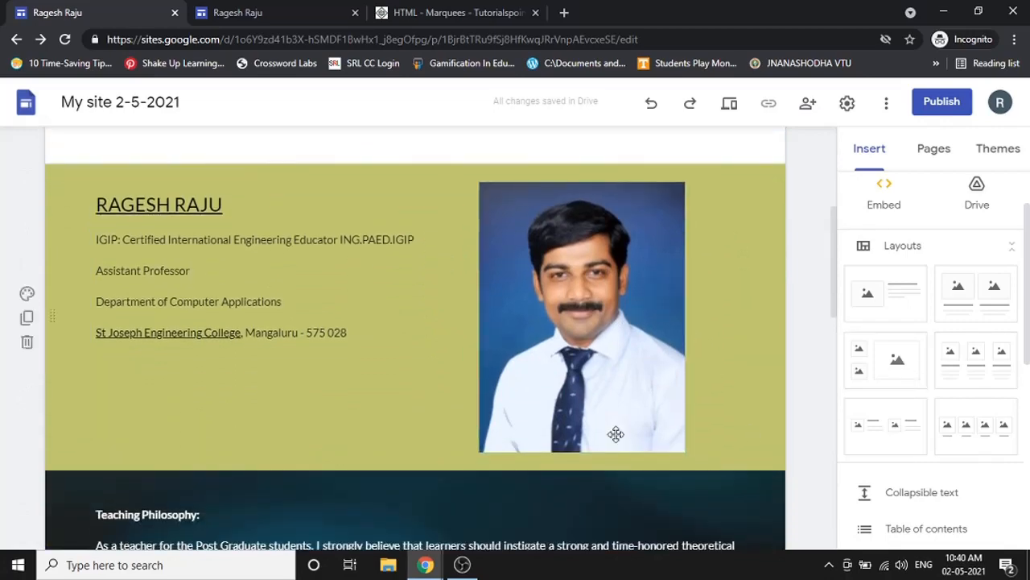
scroll(616, 434, down, 8)
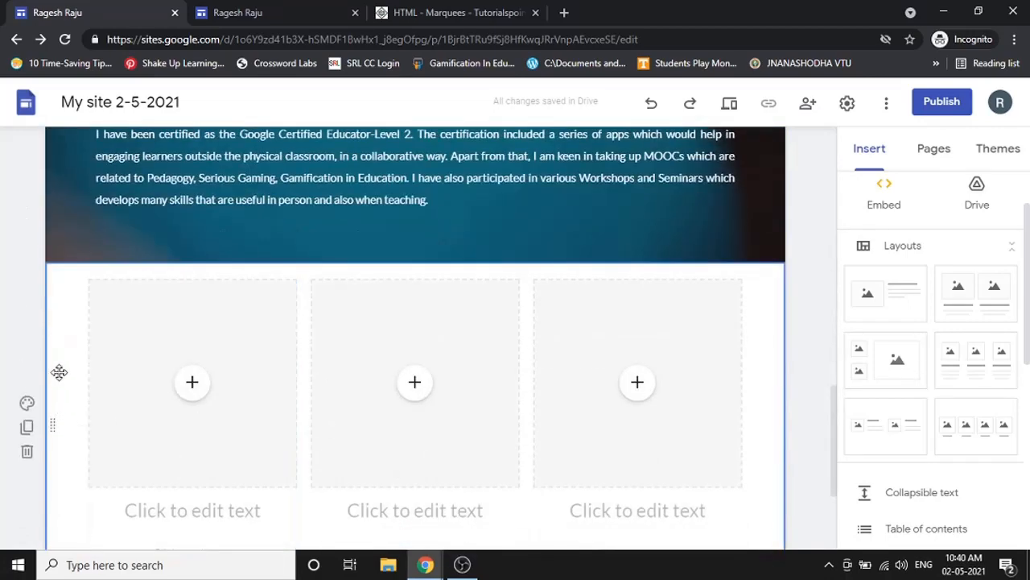
click(27, 451)
scroll(966, 338, down, 1)
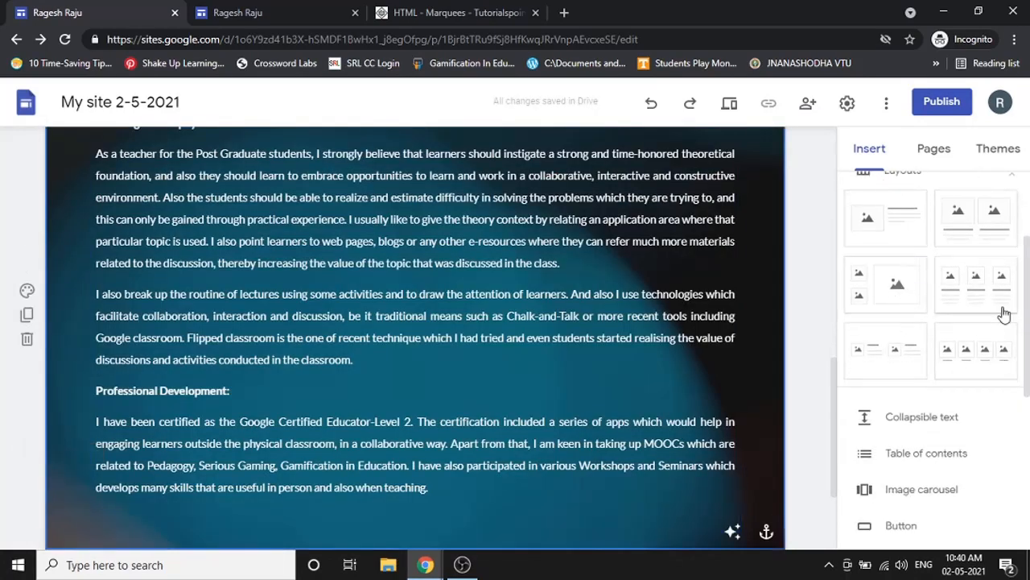
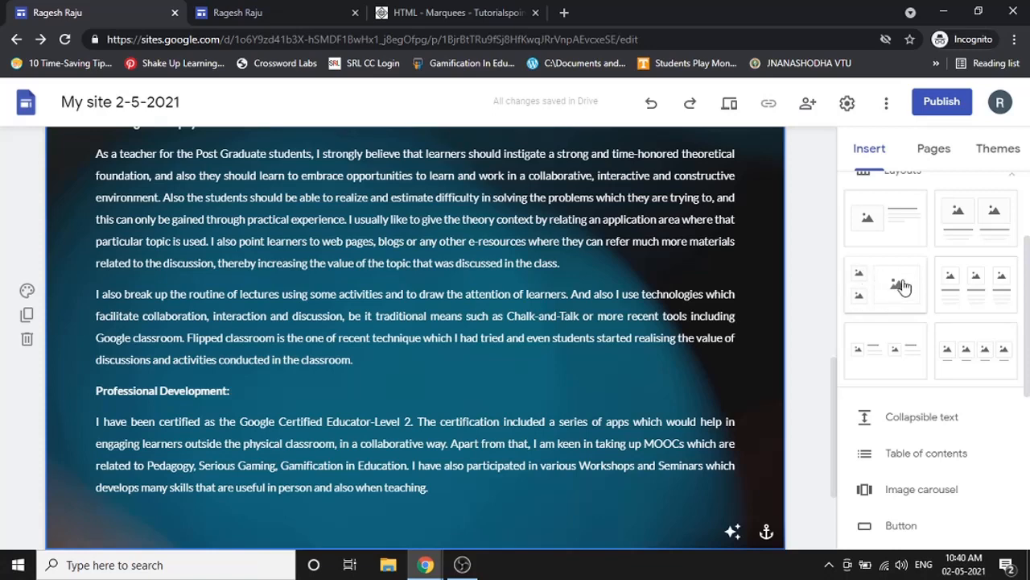
- Scroll to the bottom of the page and dismiss the screen-sharing notification
scroll(957, 281, down, 2)
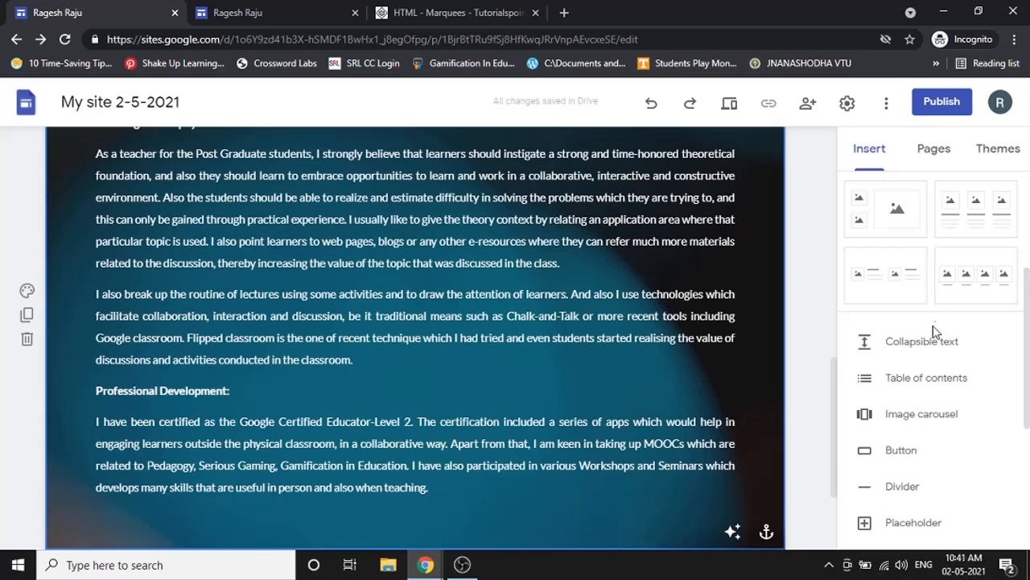
scroll(931, 339, down, 4)
scroll(840, 288, down, 4)
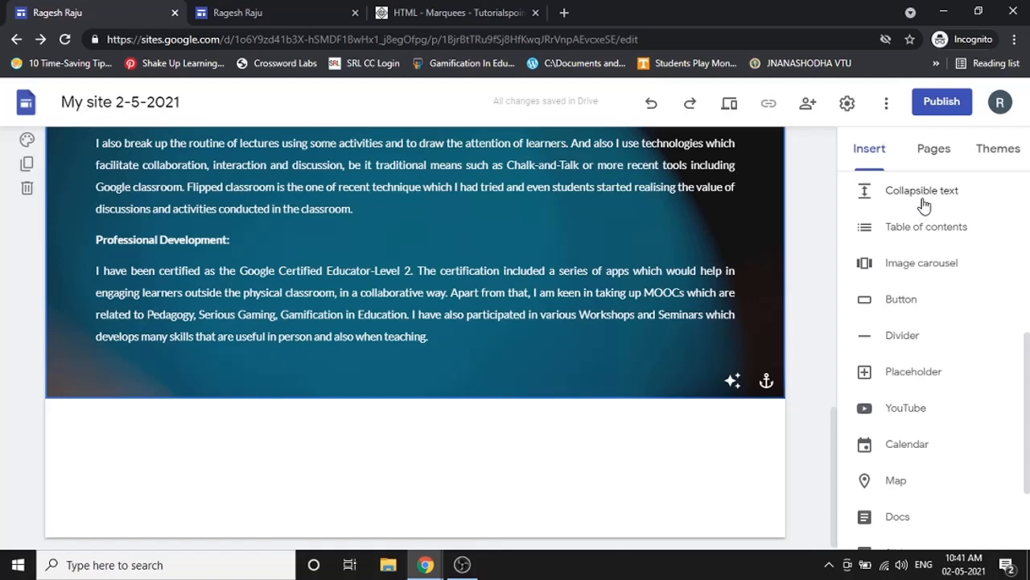
mouse_move(426, 564)
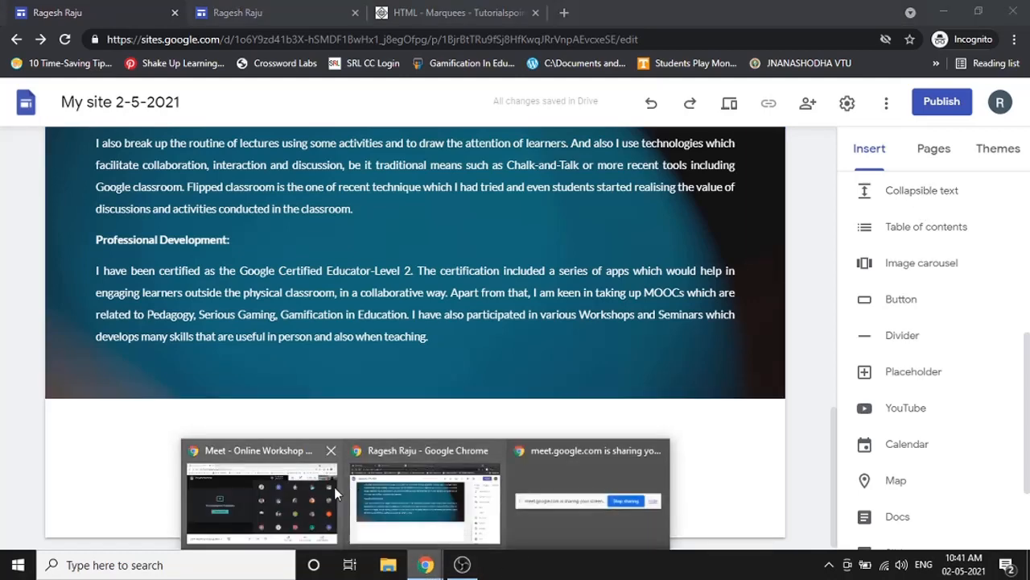
click(333, 489)
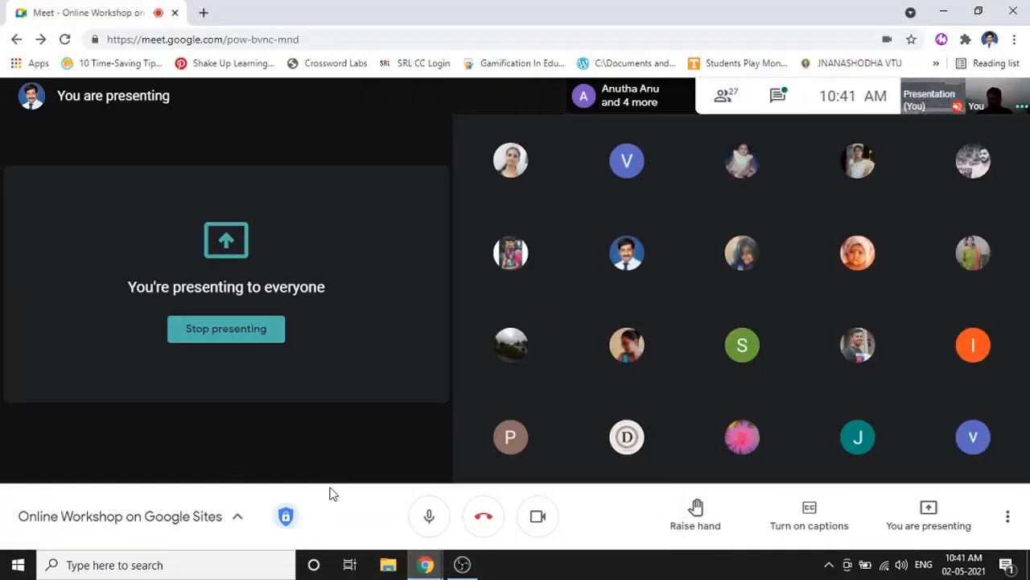
mouse_move(426, 563)
click(465, 539)
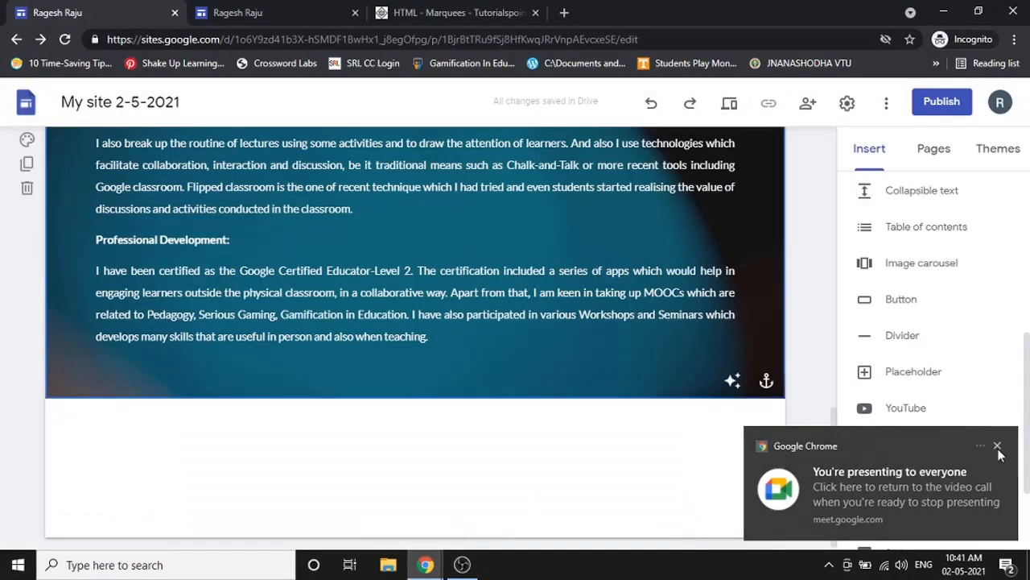
click(997, 447)
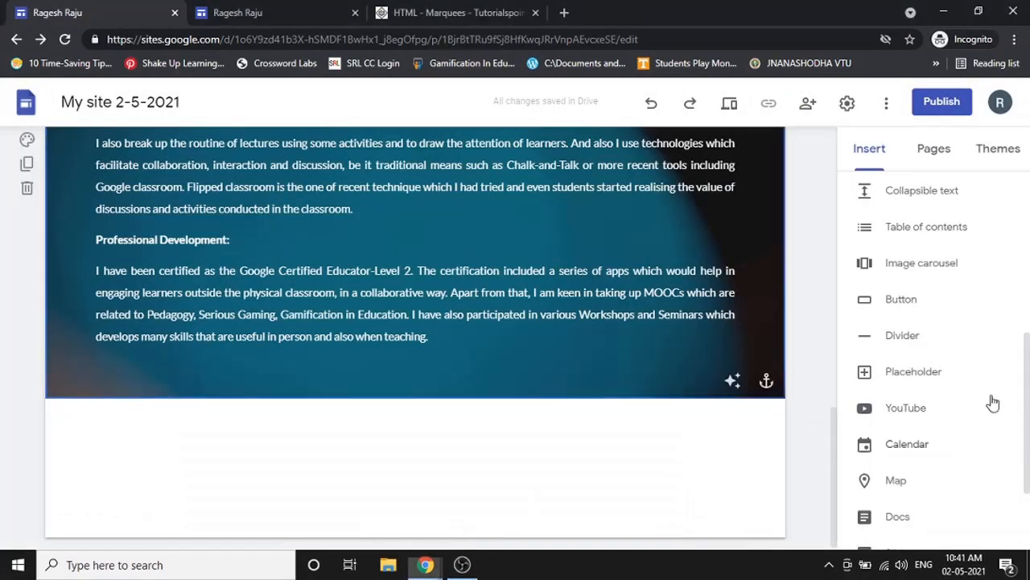
- Insert a collapsible text block headed Menu with Item 1 as its first line
click(936, 204)
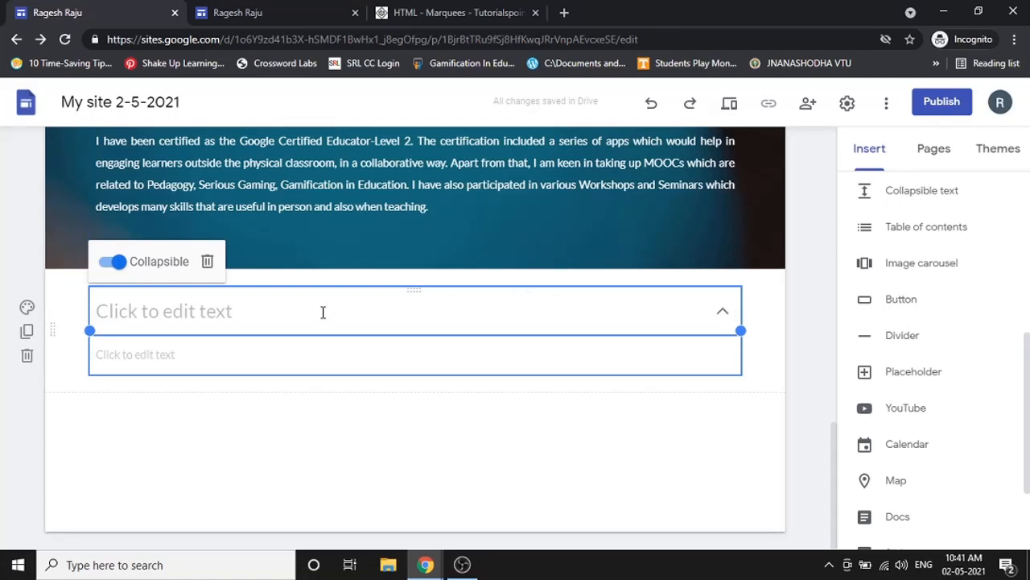
click(323, 312)
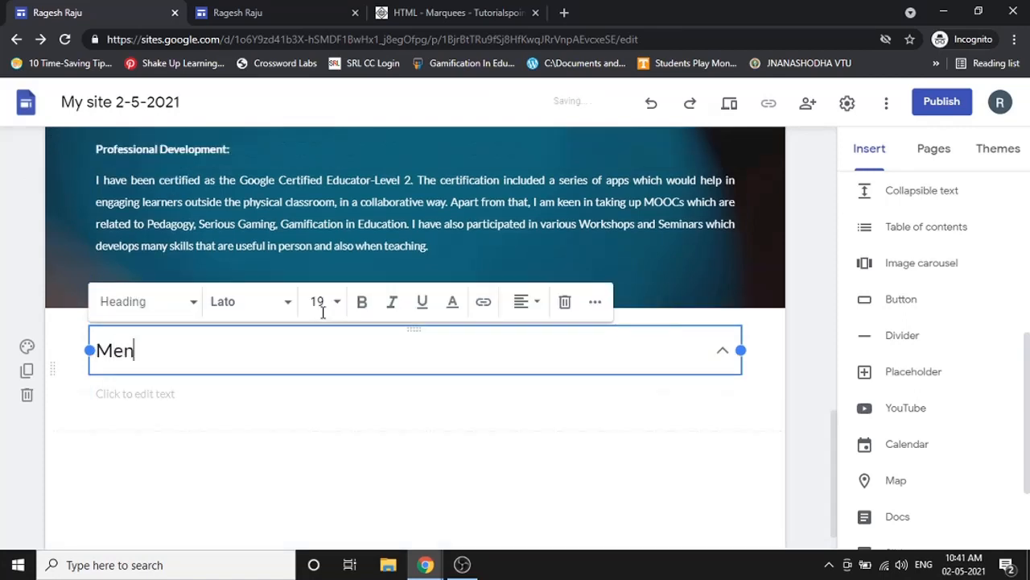
click(191, 394)
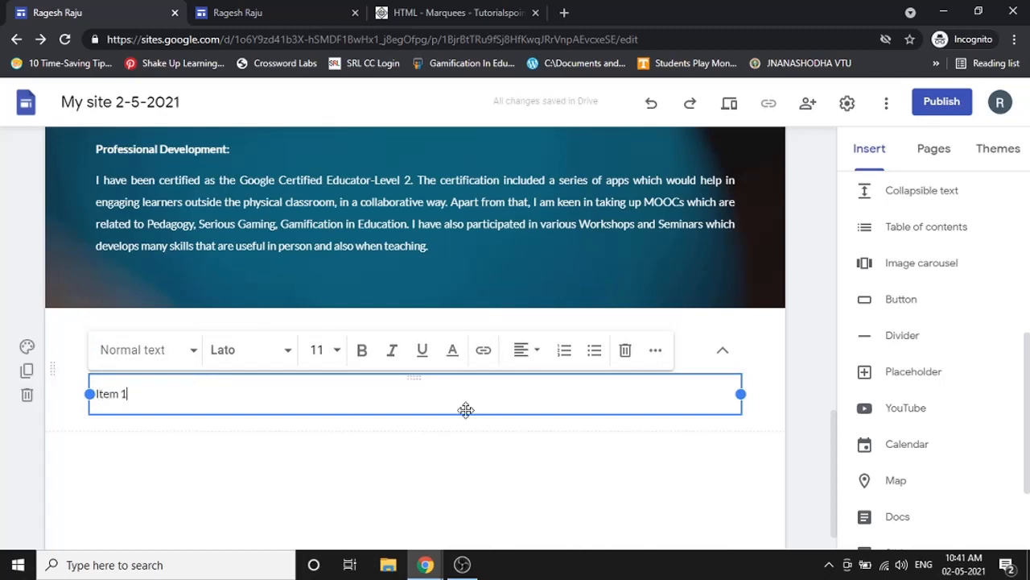
text(Item 1)
key(Return)
- Add the Item 2 and Item 3 lines, fixing the 'Tem 2' typo, then expand the Menu block
text(Tem 2)
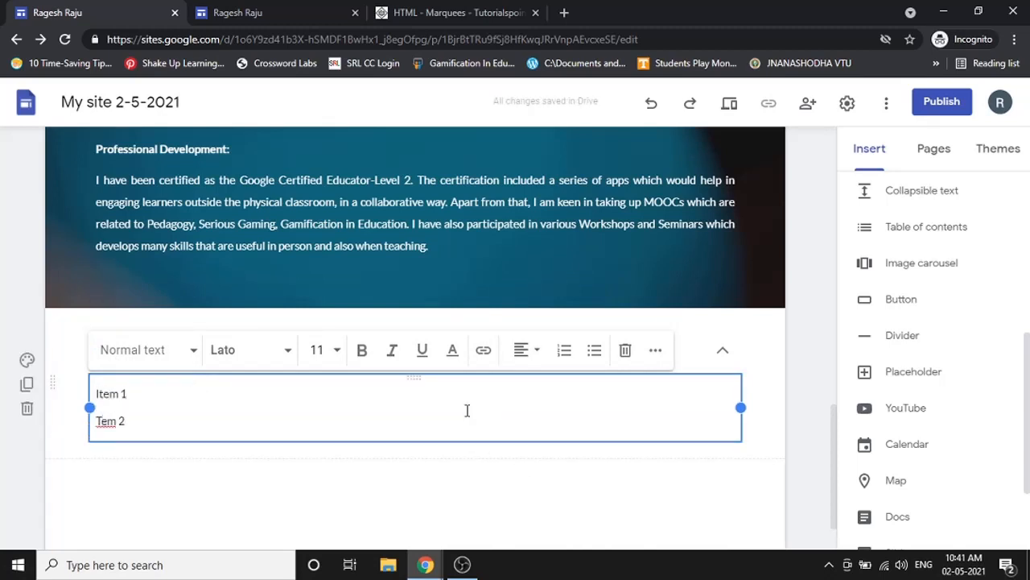
key(Return)
text(Item 3)
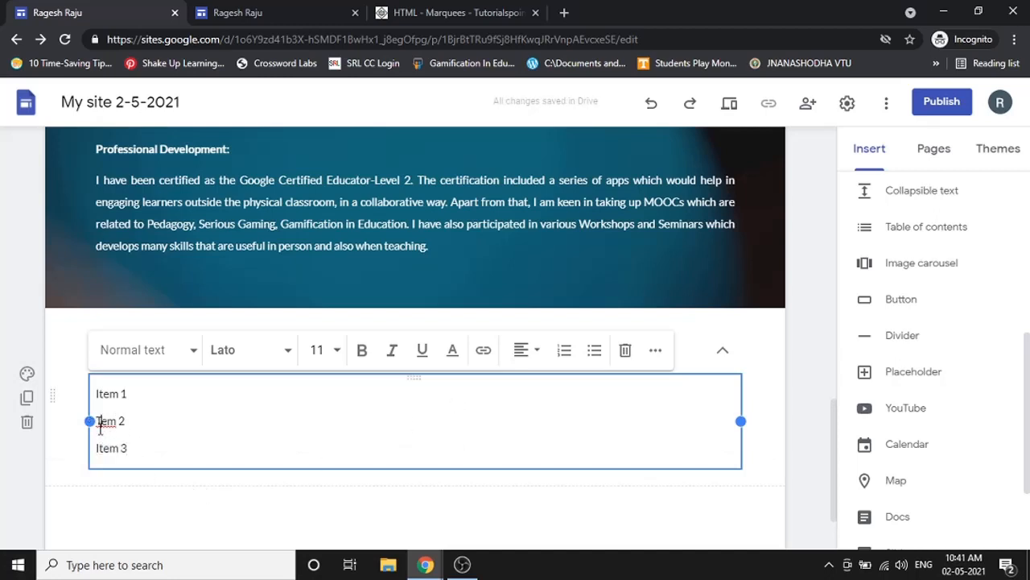
key(BackSpace)
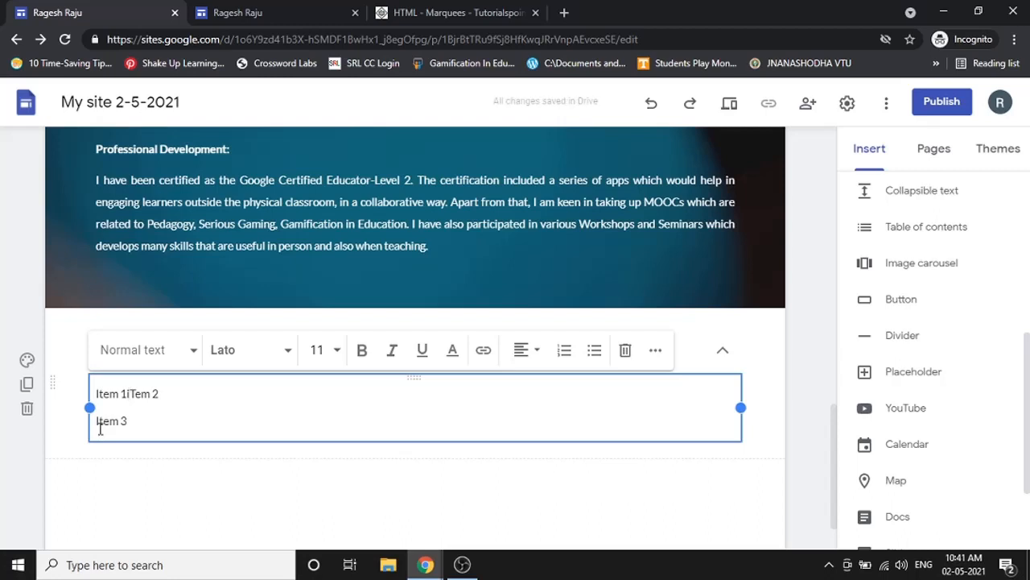
key(Delete)
key(Delete)
key(Return)
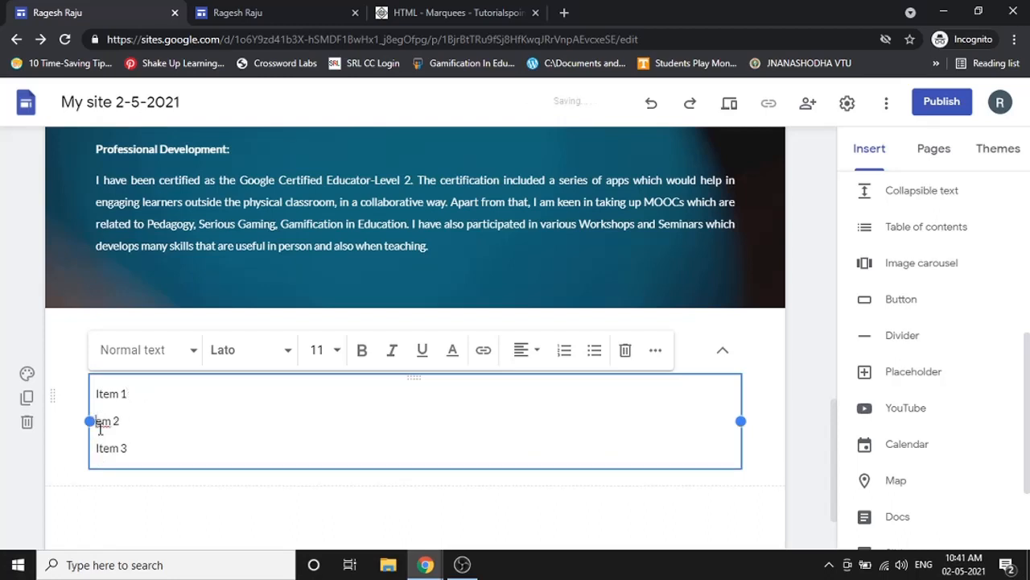
text(It)
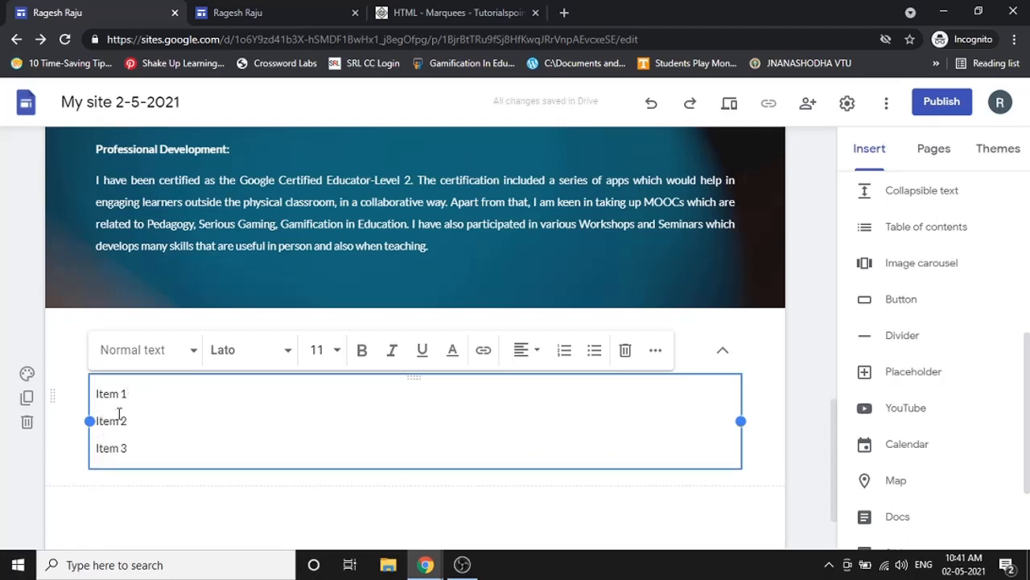
click(464, 479)
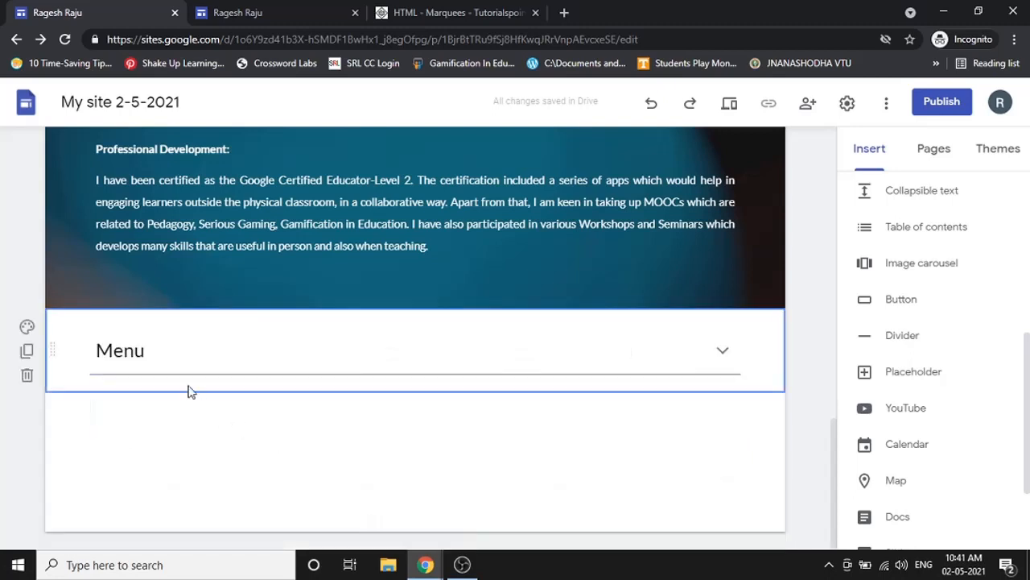
click(441, 348)
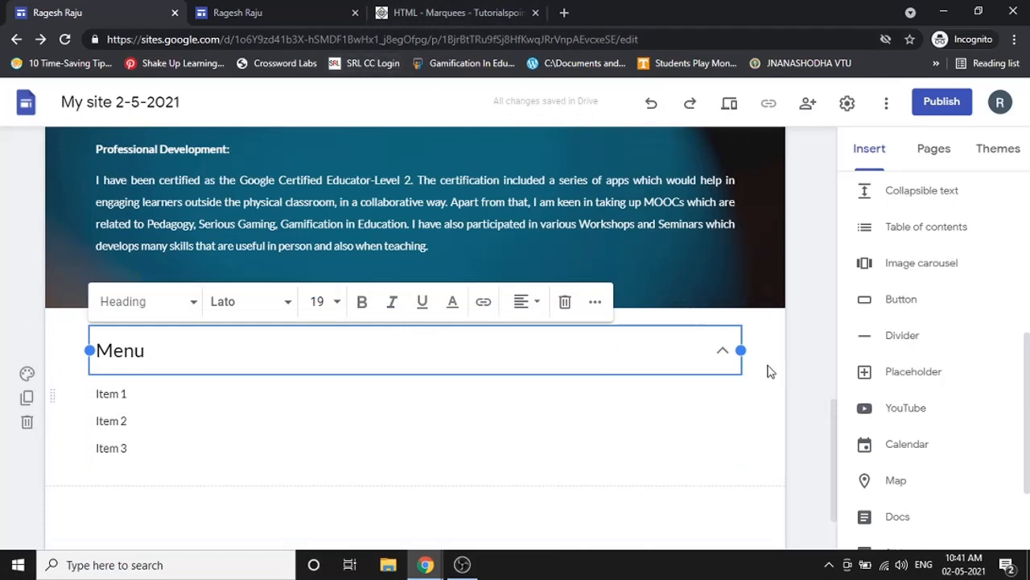
click(733, 106)
scroll(661, 234, down, 1)
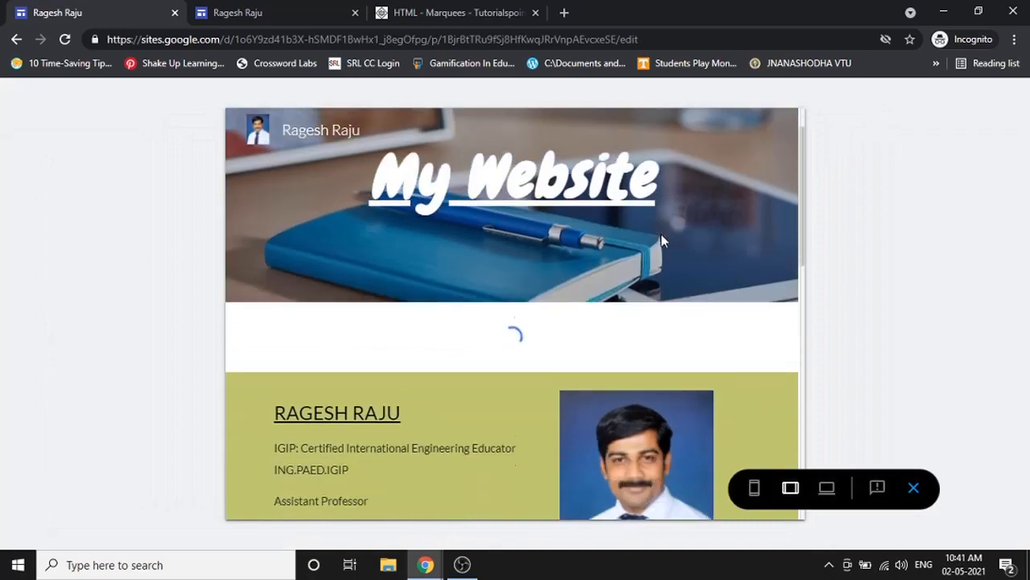
click(826, 486)
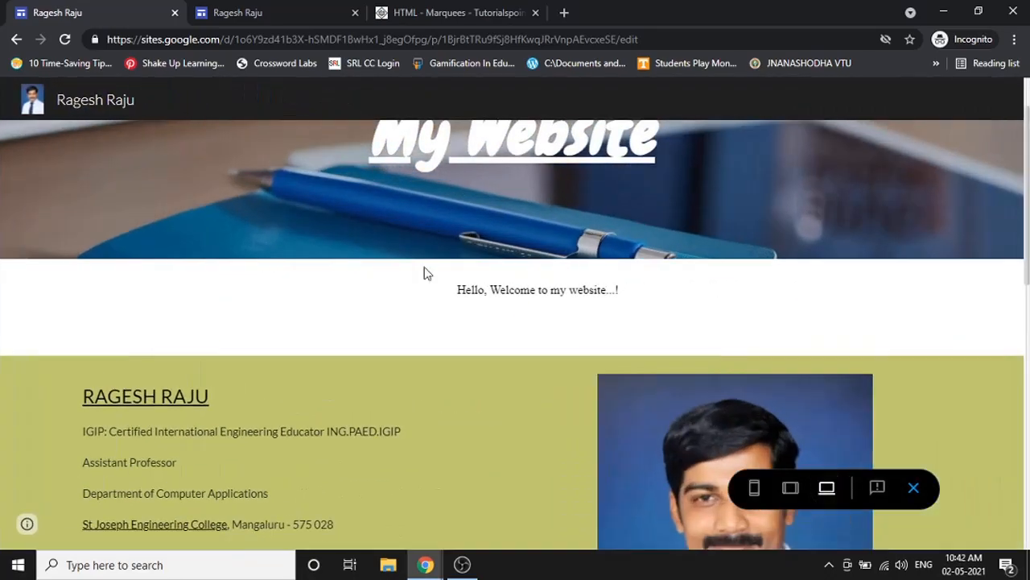
scroll(359, 269, down, 9)
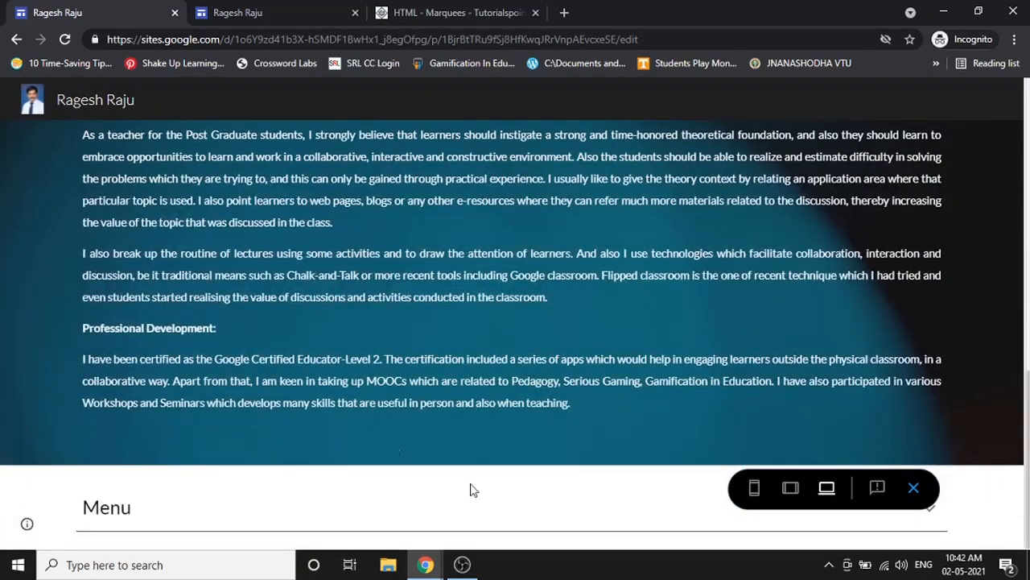
click(356, 510)
scroll(357, 509, down, 1)
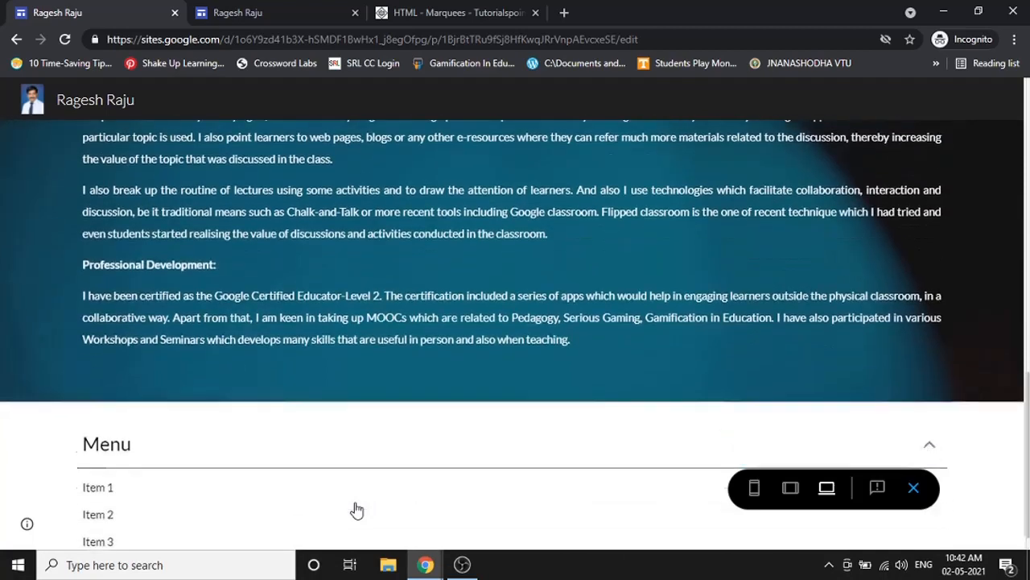
scroll(219, 419, up, 1)
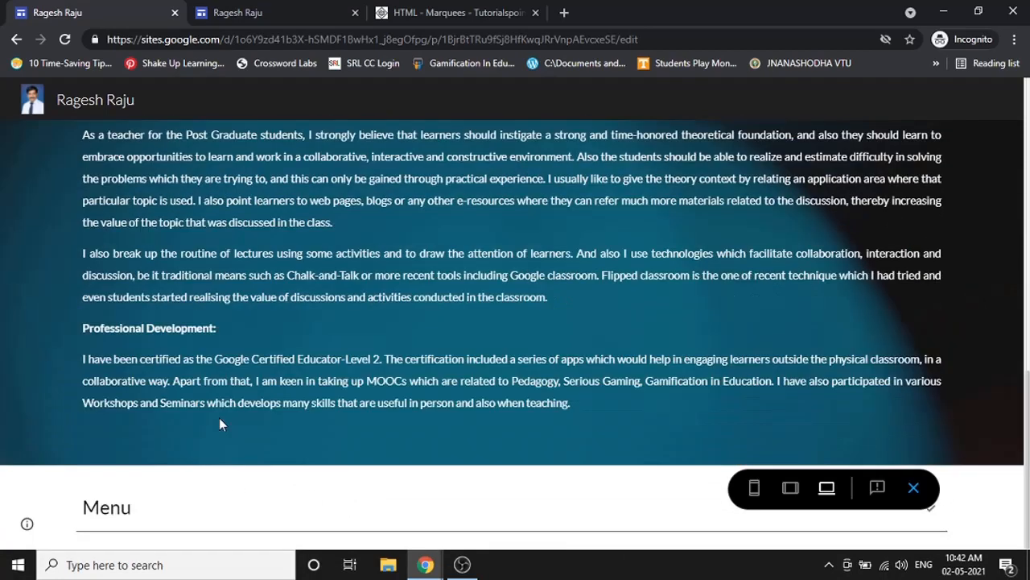
scroll(187, 523, down, 1)
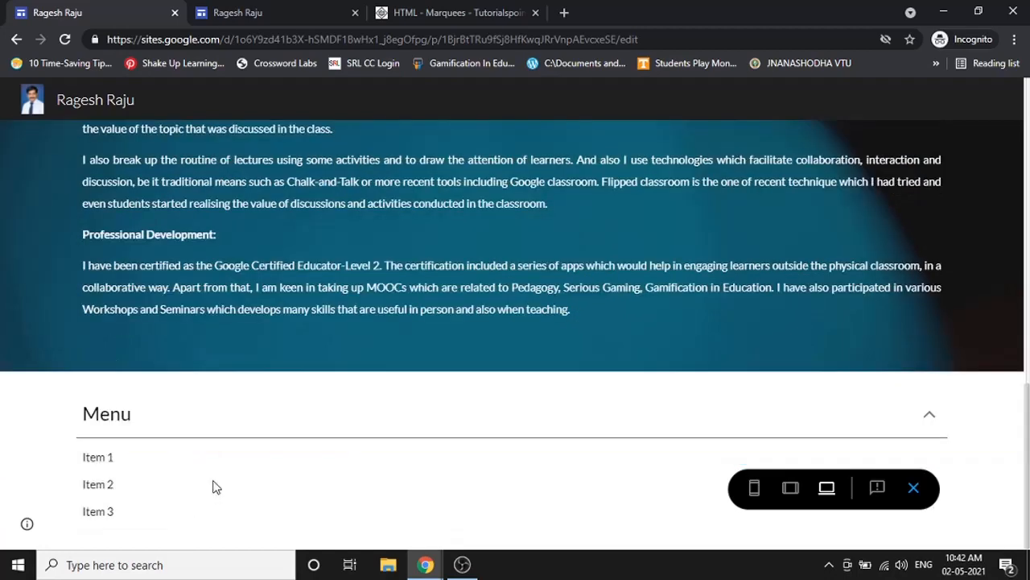
scroll(177, 419, up, 1)
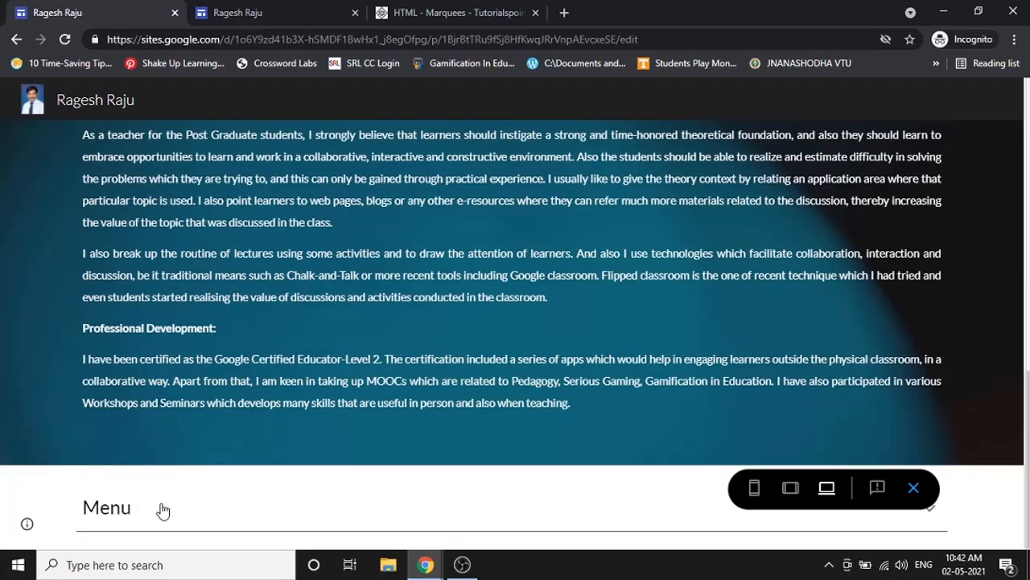
scroll(161, 510, down, 1)
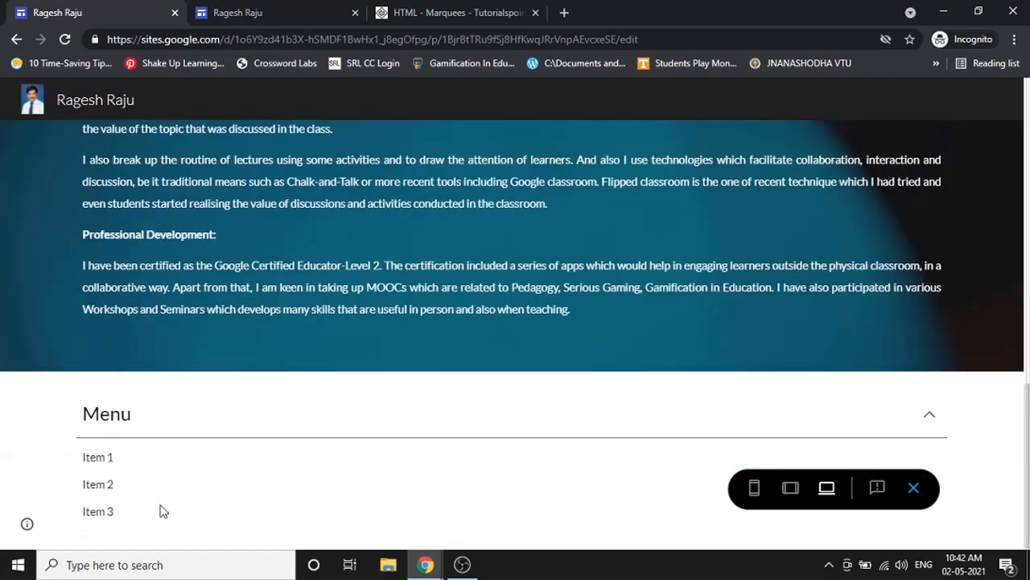
click(913, 487)
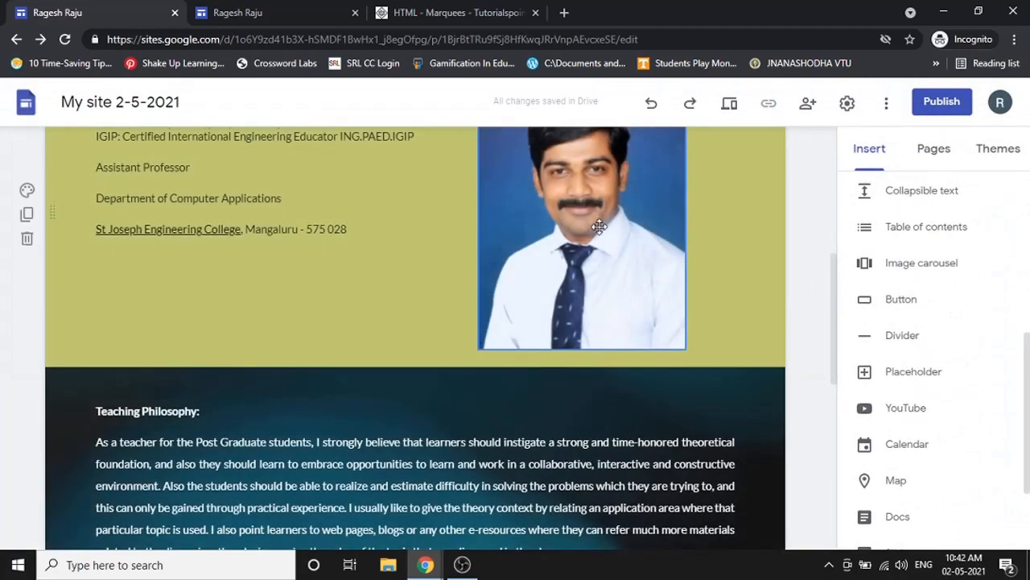
scroll(602, 231, down, 7)
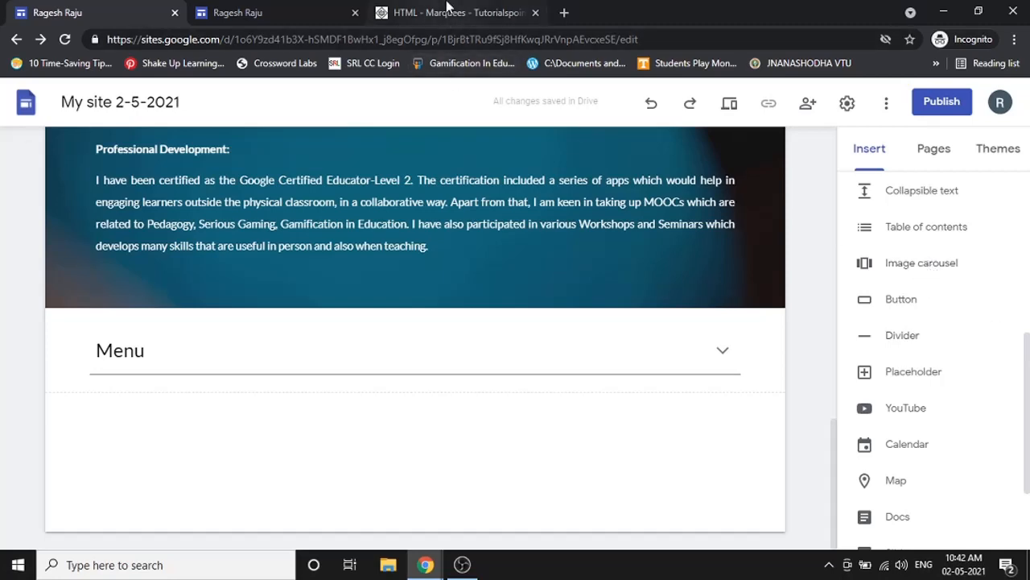
- Load sjec.ac.in and flip through the college site's image carousel slides
click(447, 12)
click(479, 39)
text(sjec.ac.in)
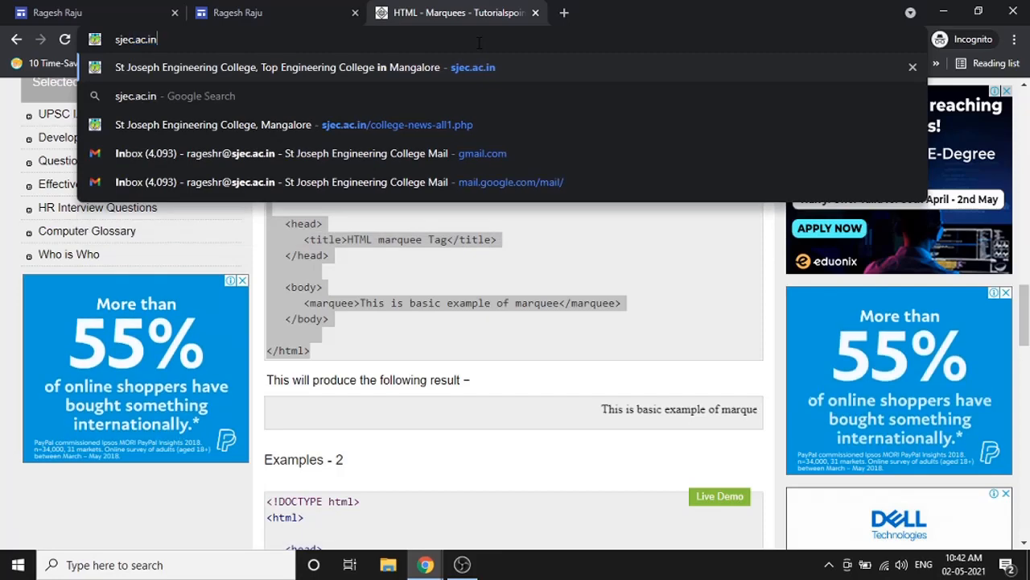
key(Return)
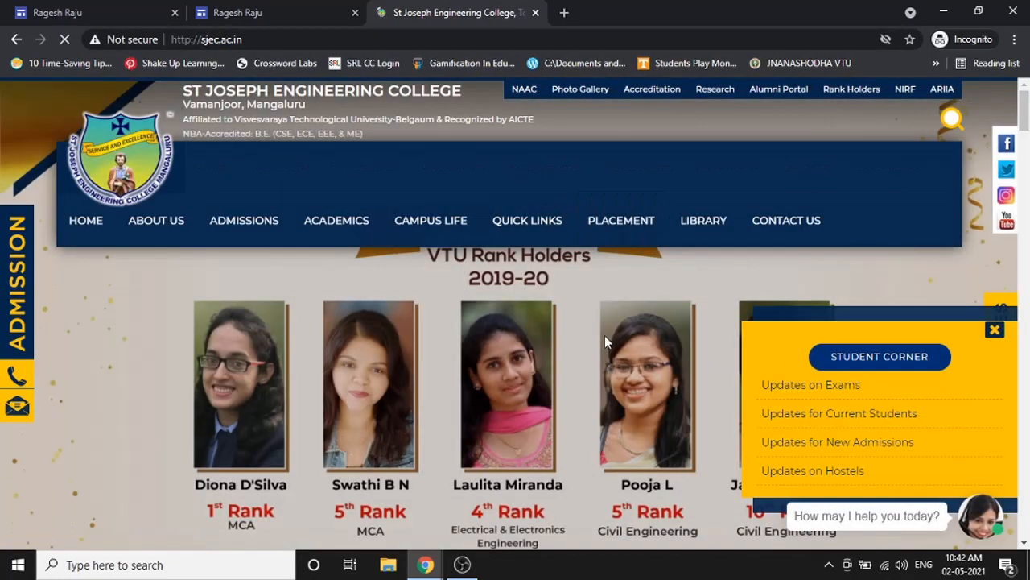
scroll(654, 352, down, 2)
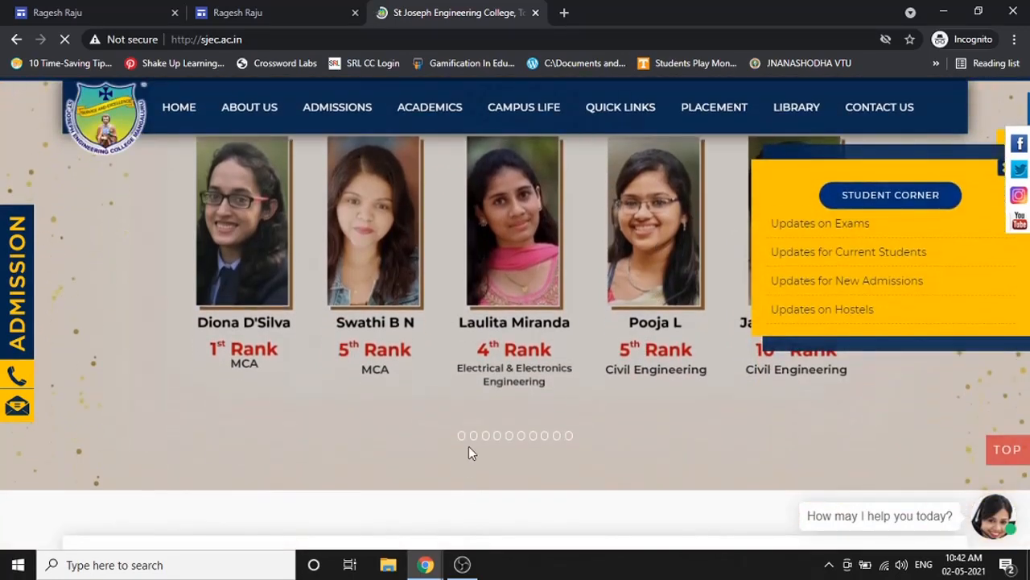
click(474, 439)
click(484, 439)
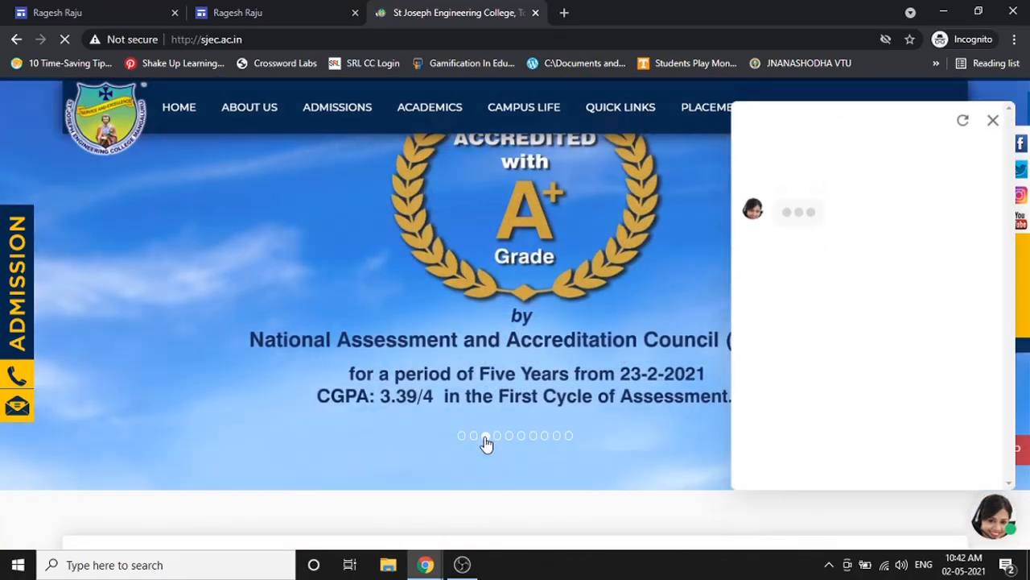
click(497, 438)
- Close the college site's chat window and the St Joseph tab, returning to the site editor
scroll(502, 440, up, 3)
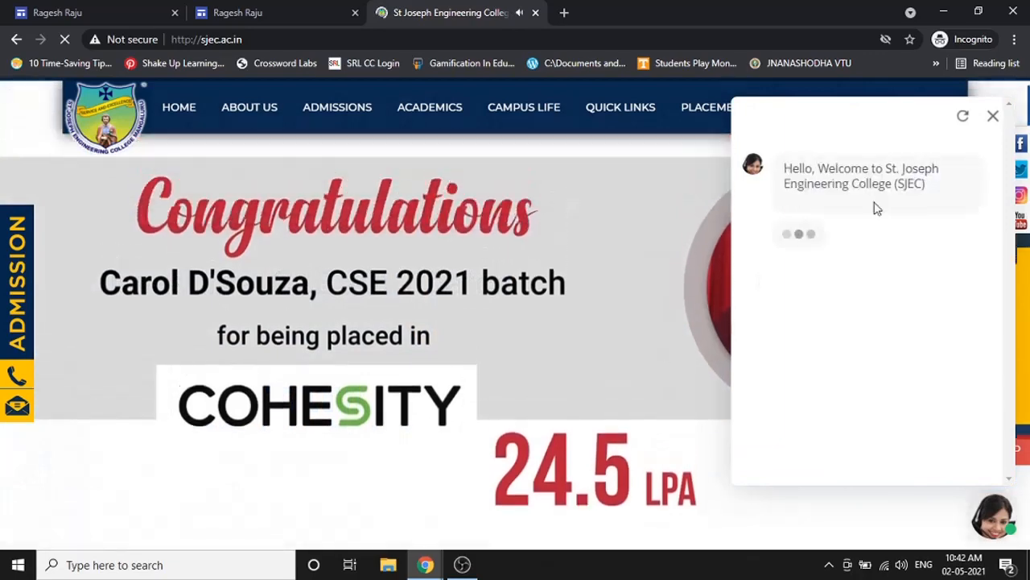
click(994, 118)
click(535, 12)
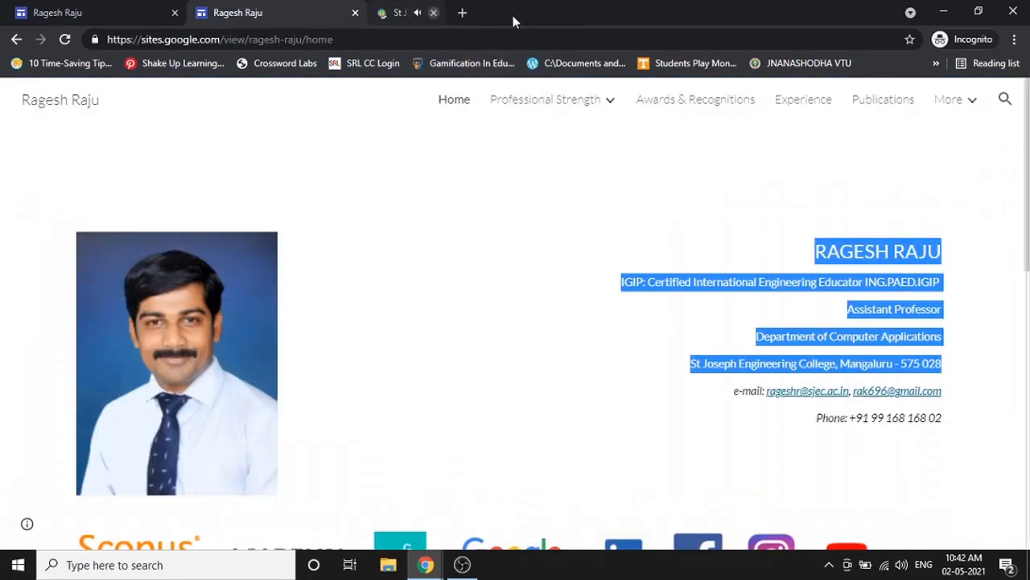
click(148, 8)
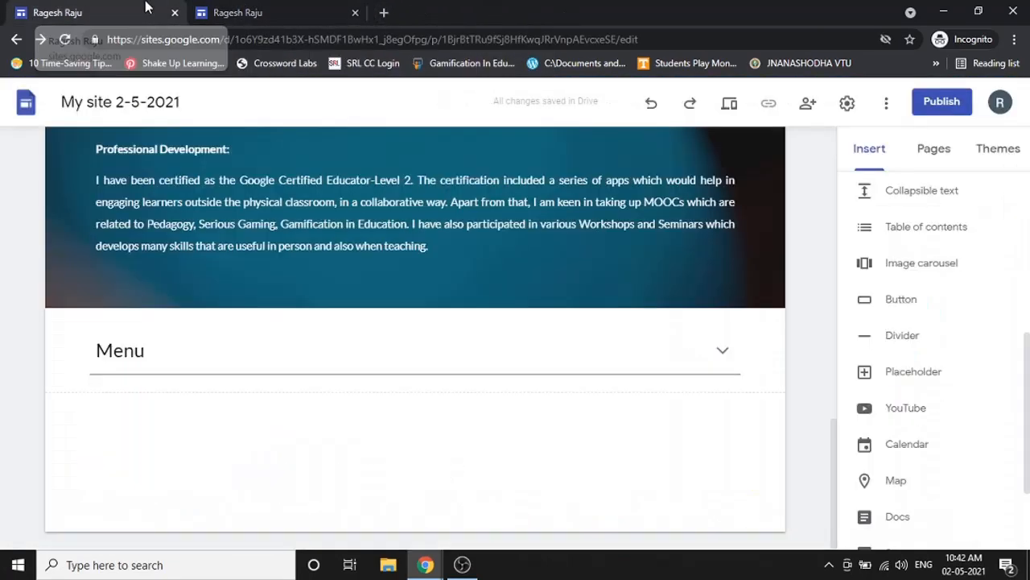
- Insert an image carousel and review the By URL, Google Image Search and Google Drive sources
click(921, 263)
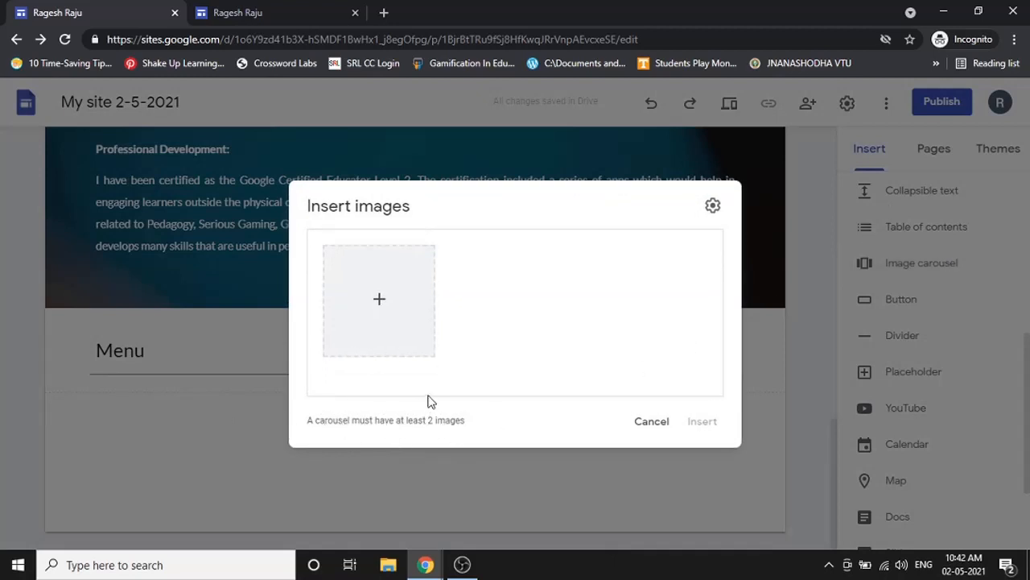
click(375, 299)
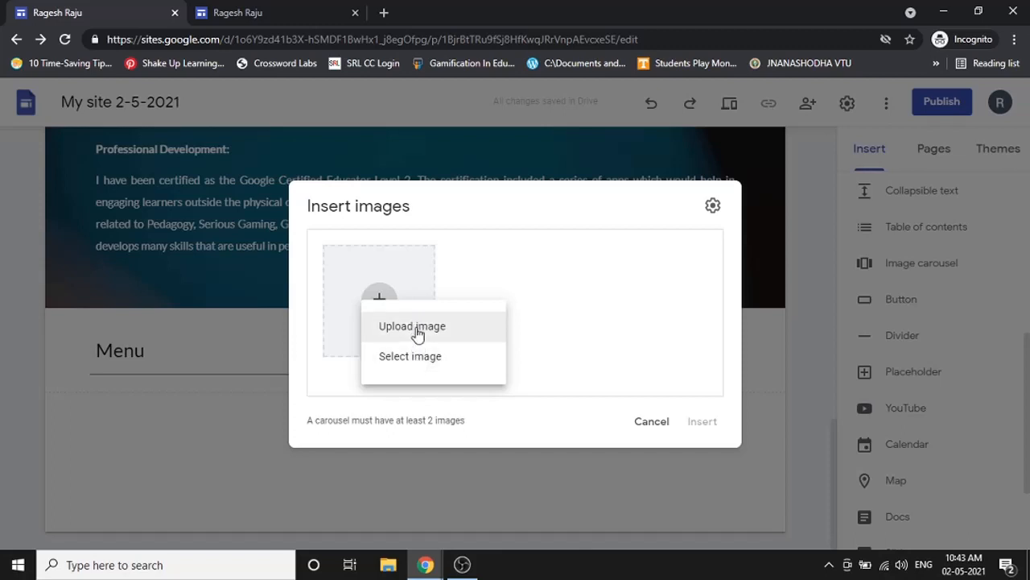
click(413, 358)
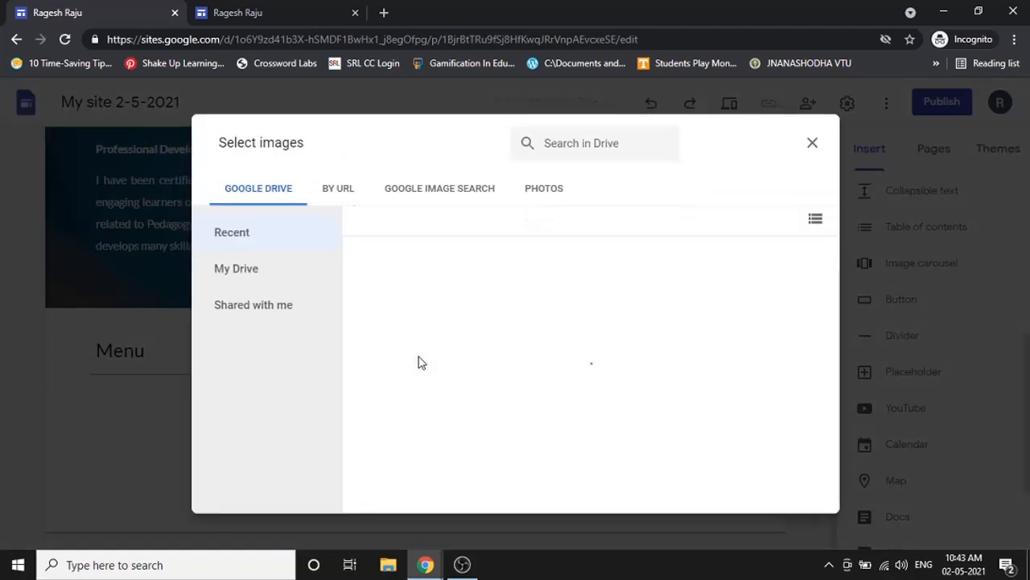
click(315, 192)
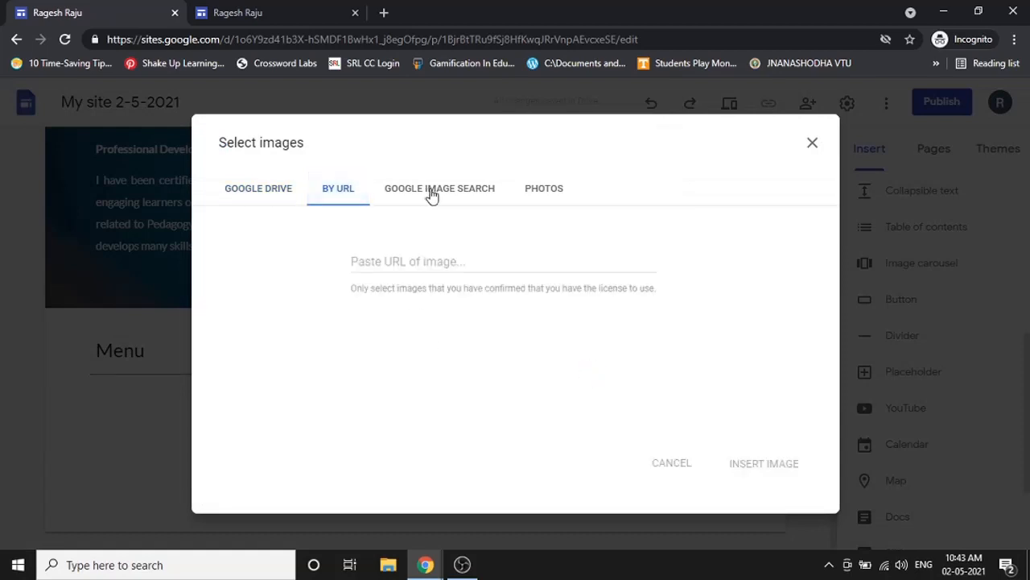
click(432, 193)
click(363, 195)
click(278, 200)
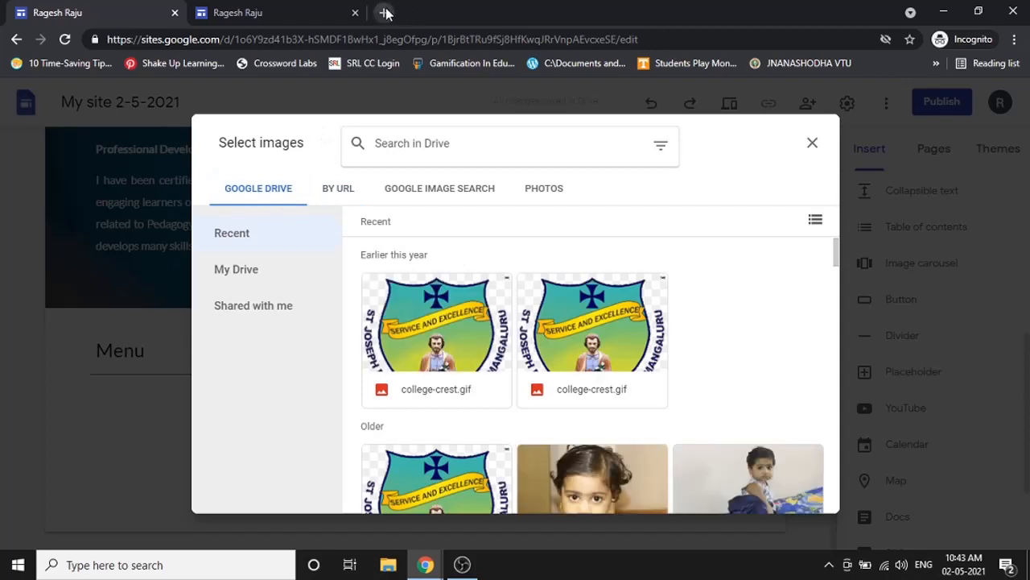
- Search Google Images for 'landscape' and open the first result full-size in a new tab
click(384, 12)
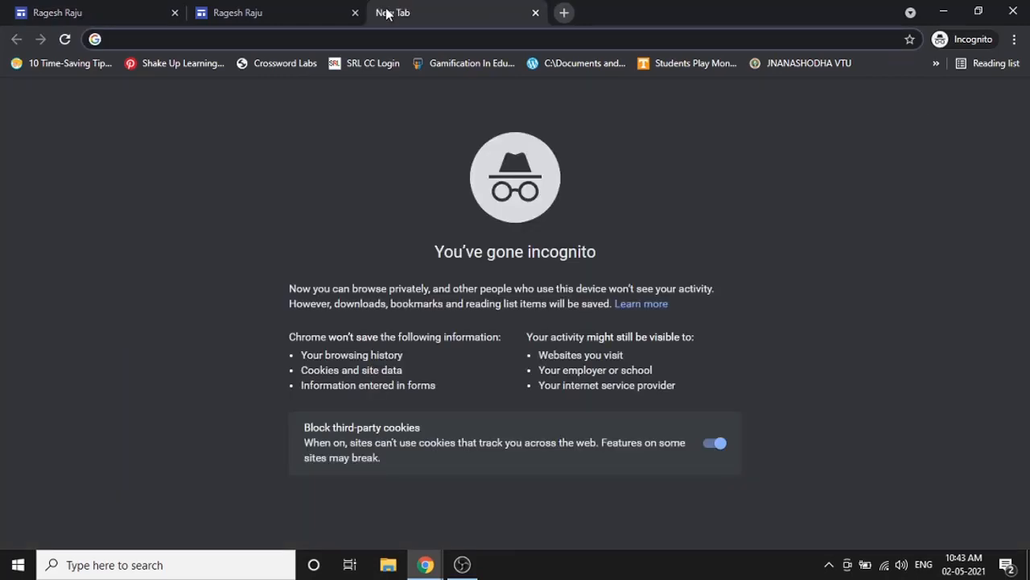
text(landscape)
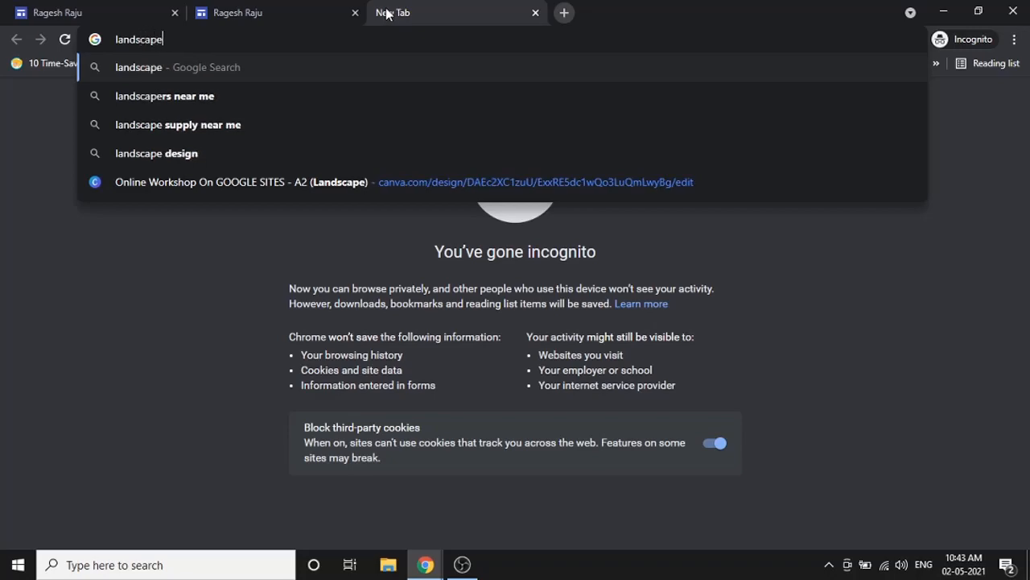
key(Return)
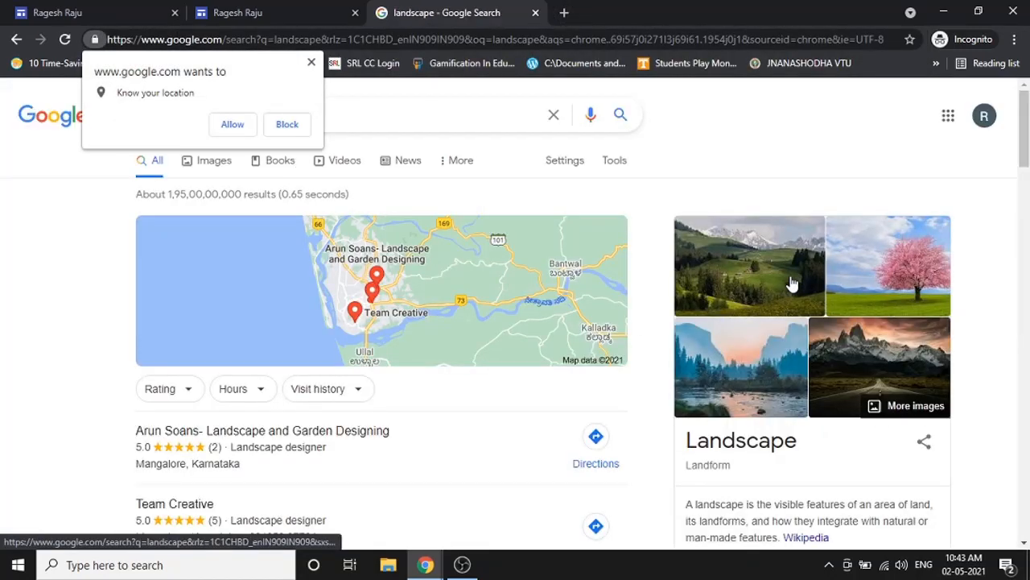
click(770, 353)
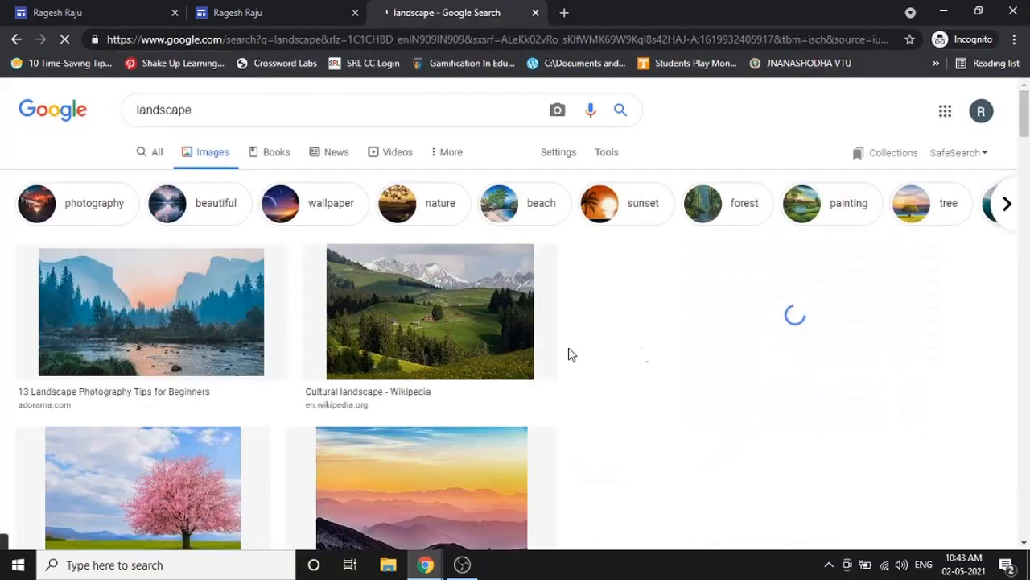
click(184, 294)
right_click(869, 348)
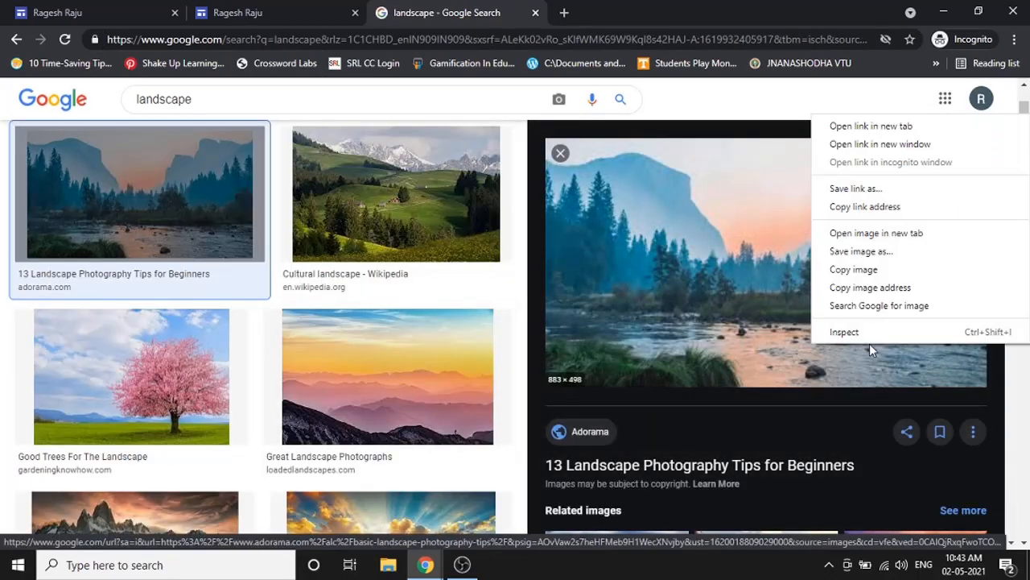
click(901, 236)
click(617, 8)
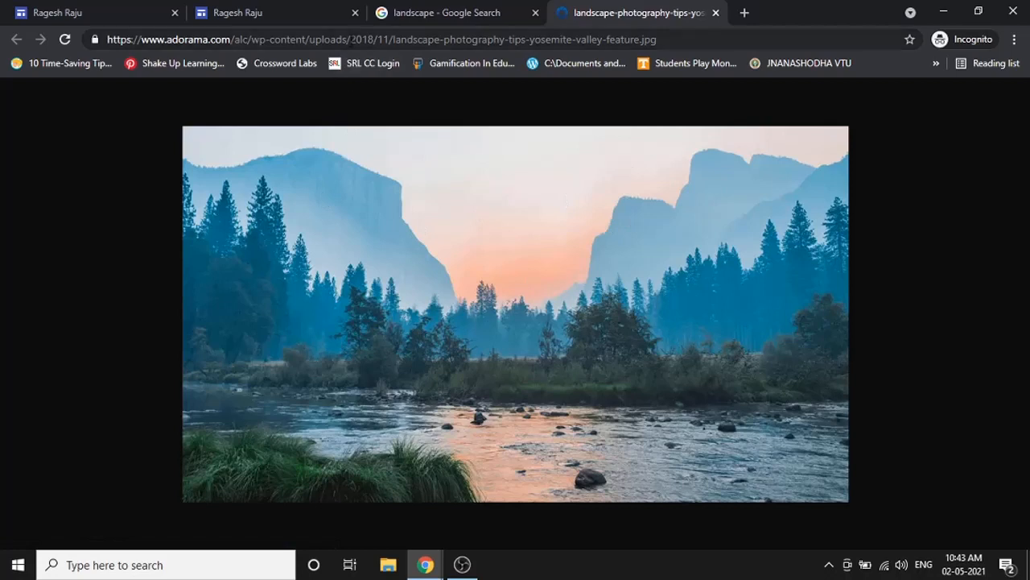
- Copy the Yosemite photo's web address from the address bar
right_click(578, 239)
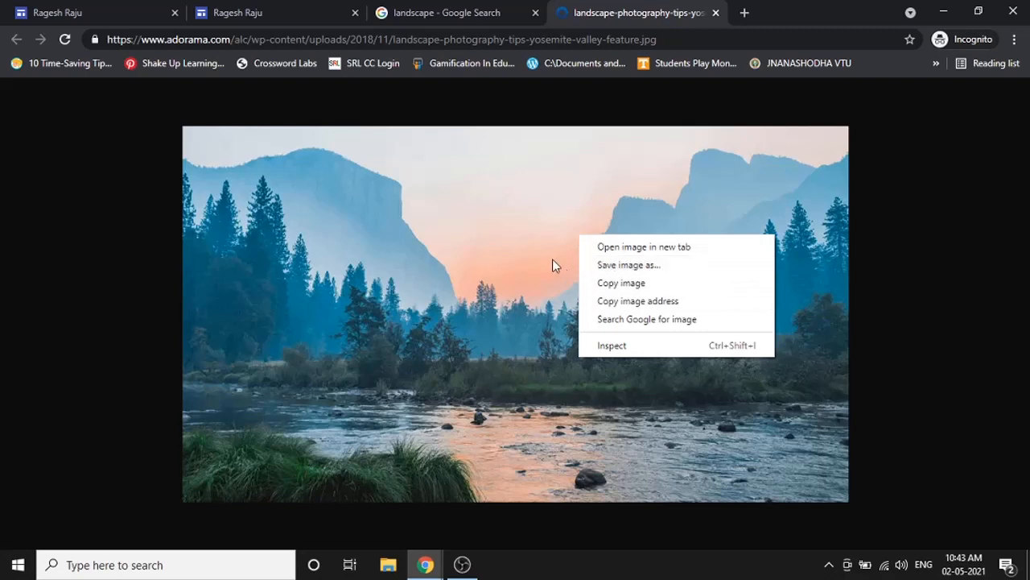
click(527, 266)
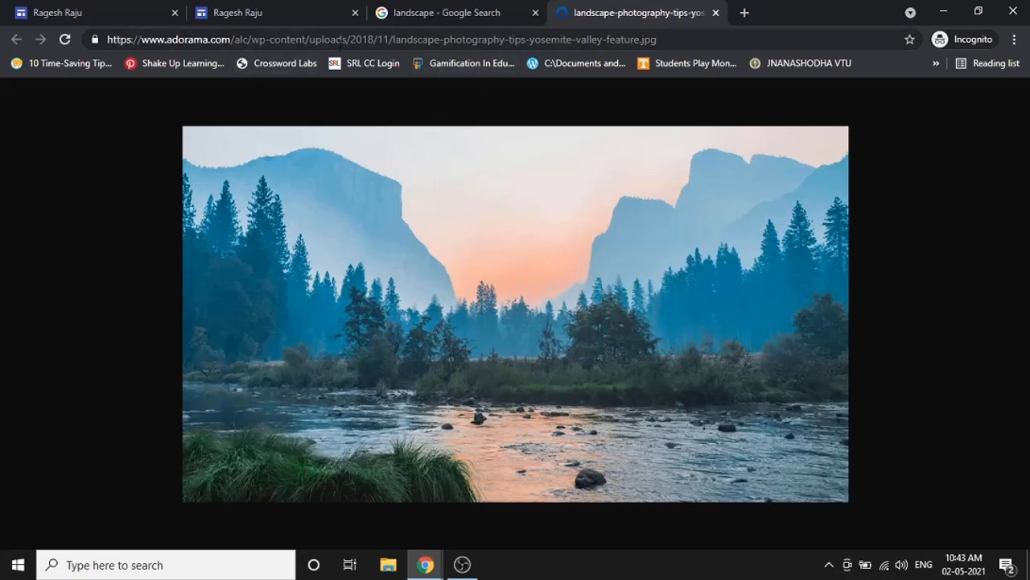
drag(663, 39, 107, 39)
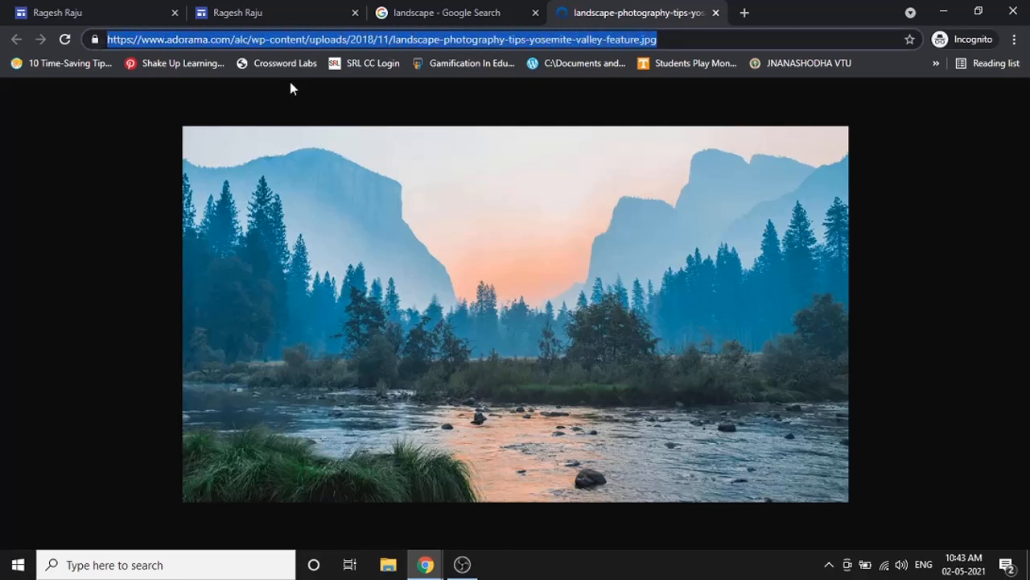
right_click(410, 39)
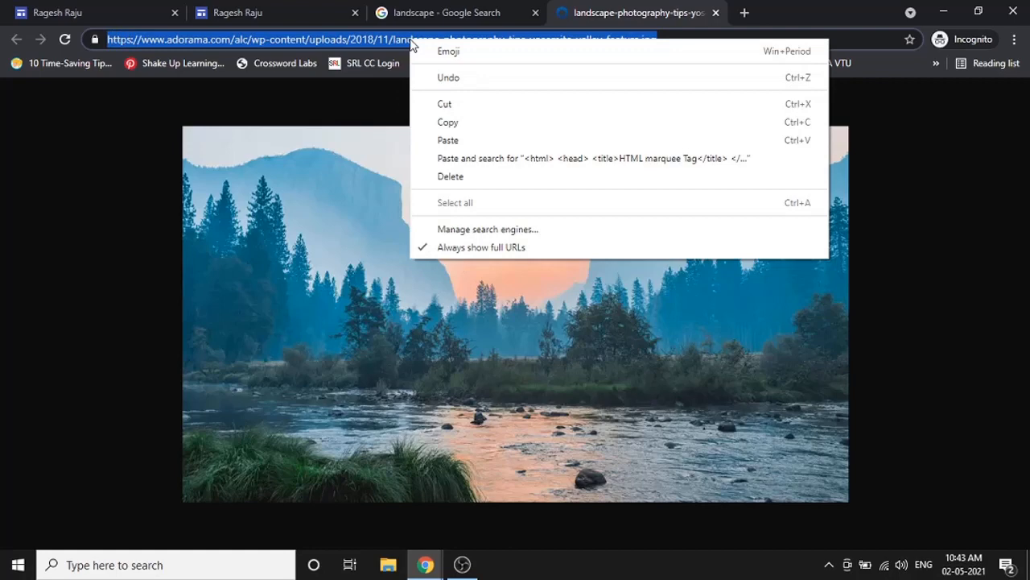
click(439, 122)
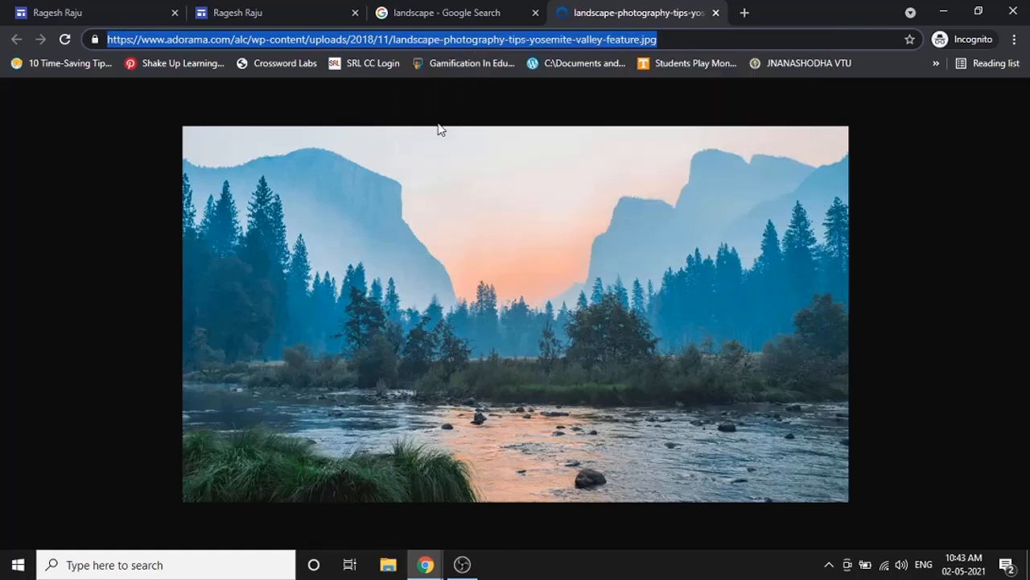
- Add the Yosemite photo to the carousel by pasting its copied URL
click(53, 11)
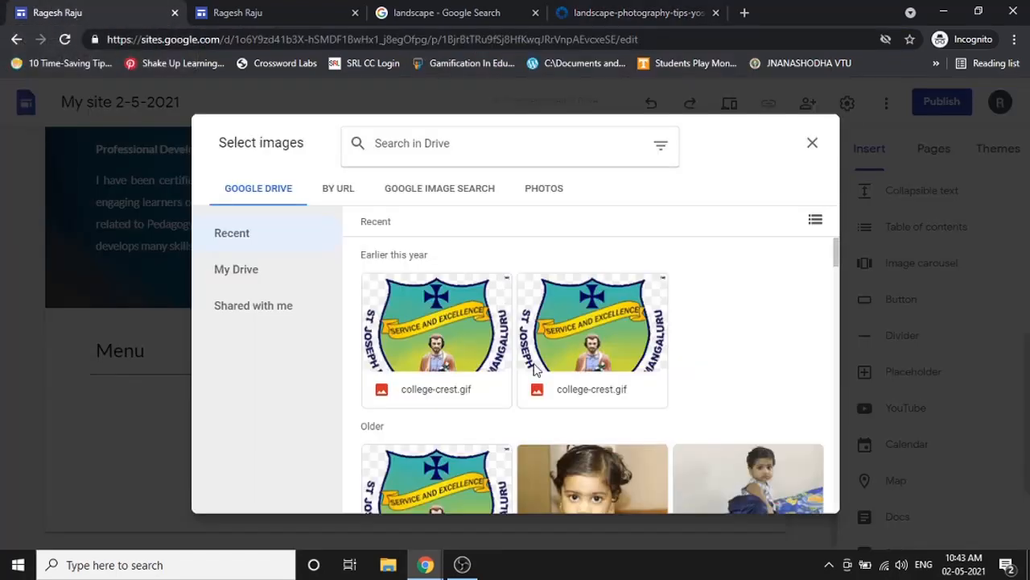
click(813, 145)
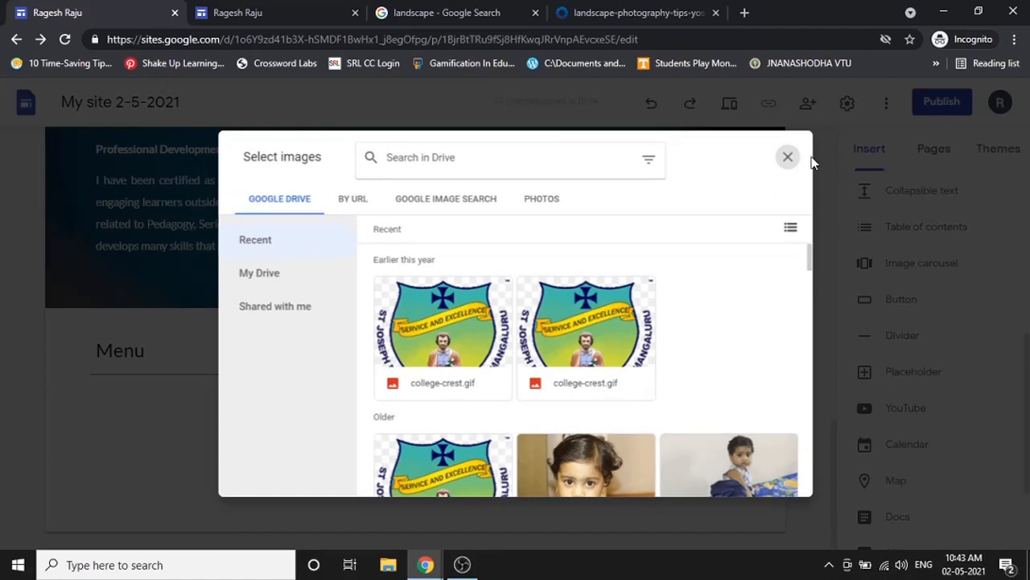
click(789, 158)
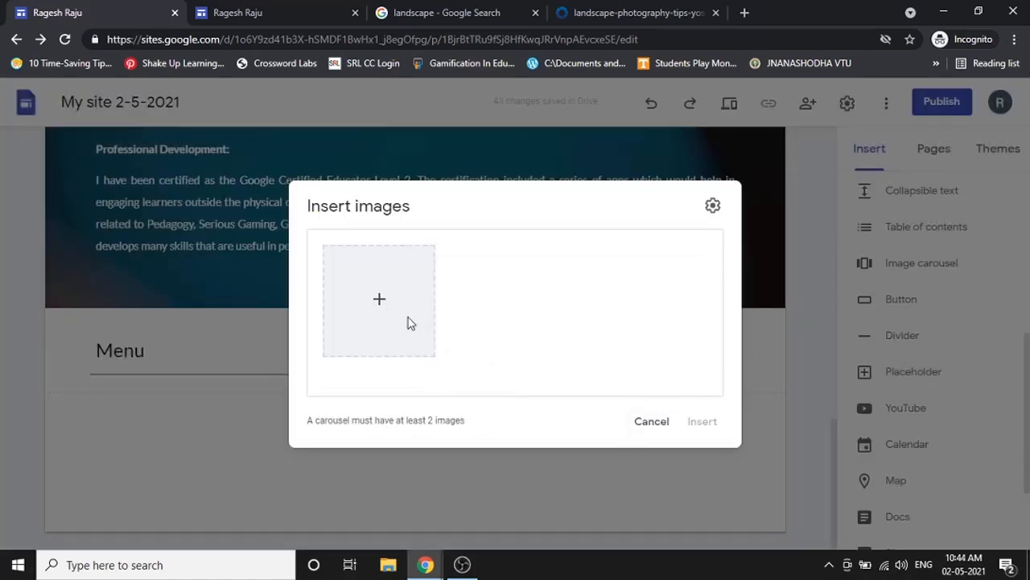
click(380, 303)
click(403, 356)
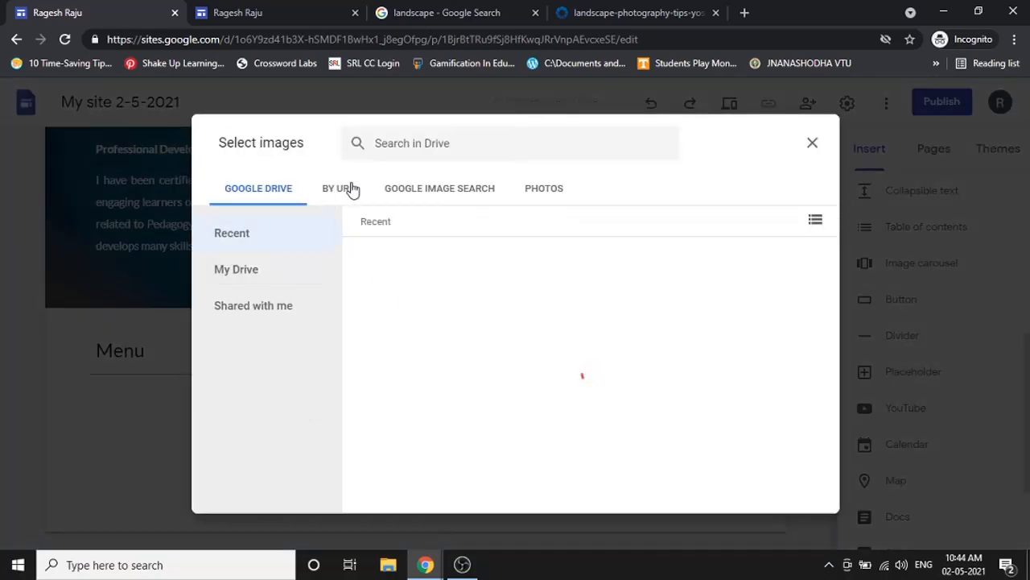
click(350, 189)
click(376, 255)
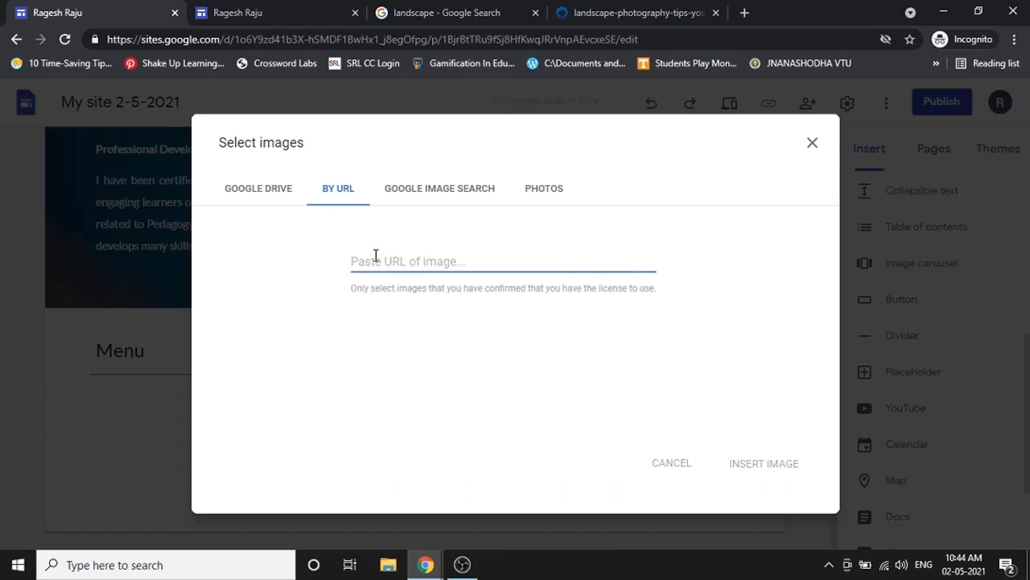
right_click(375, 255)
click(419, 373)
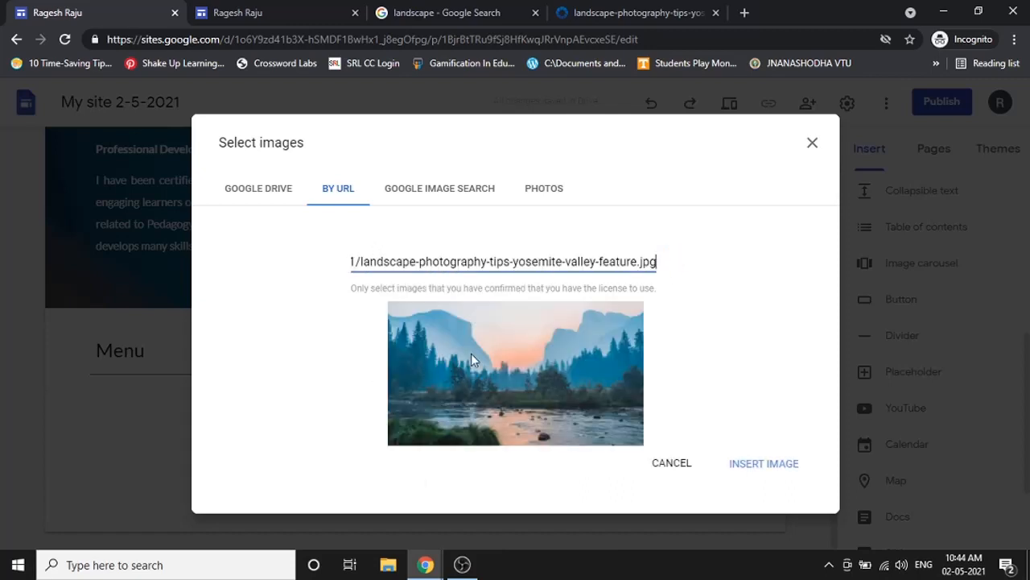
click(753, 464)
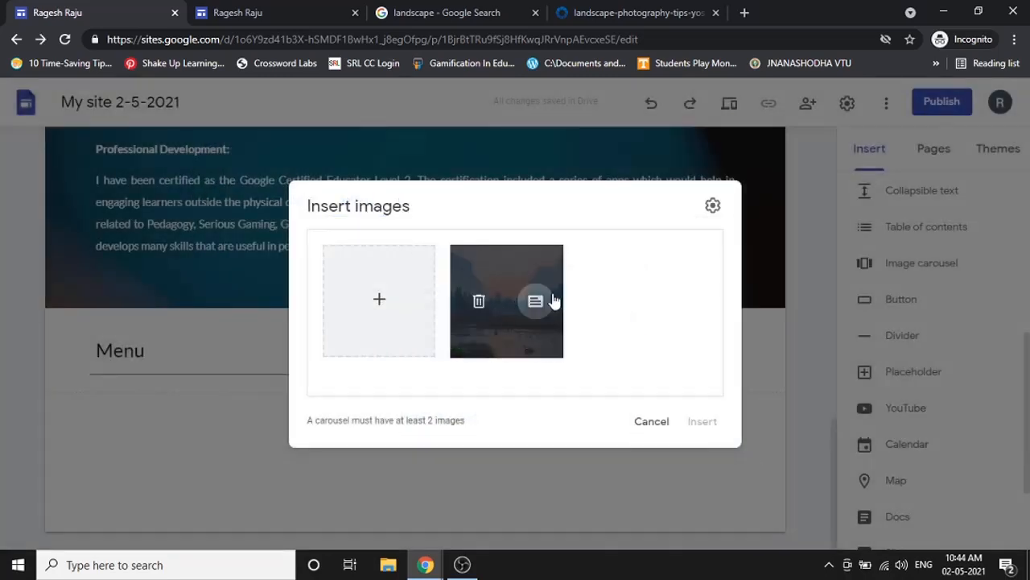
- Give the Yosemite photo the alt text 'This is a landscape image' and the caption 'Wonderful View'
click(535, 304)
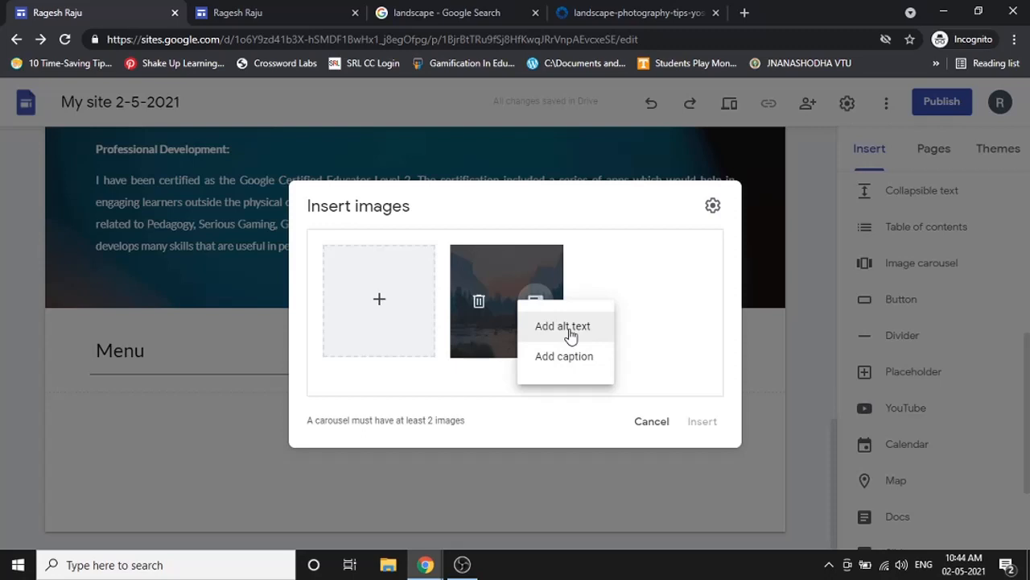
click(566, 330)
text(TH)
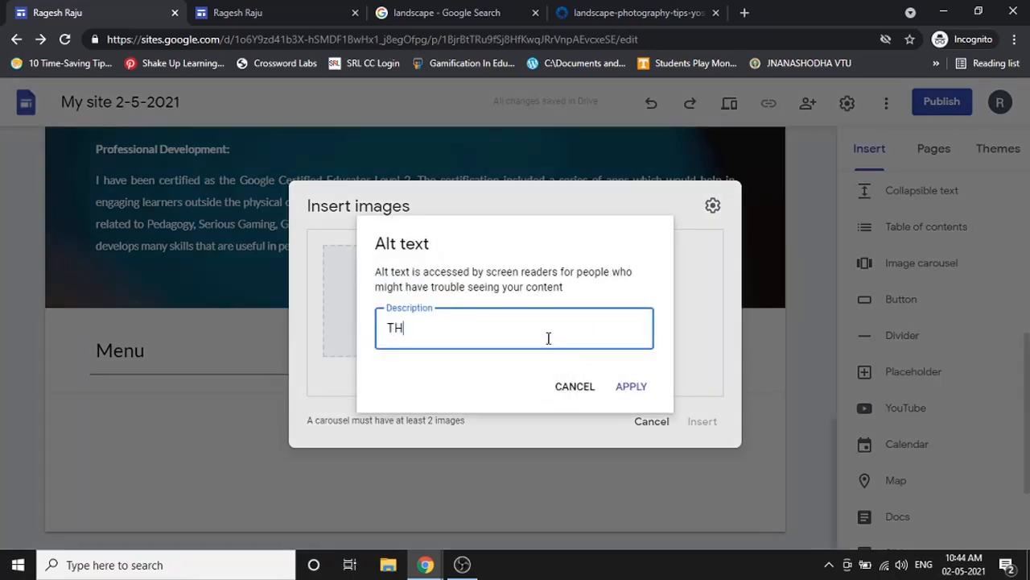
key(BackSpace)
key(BackSpace)
key(BackSpace)
text(his is a Inadsca)
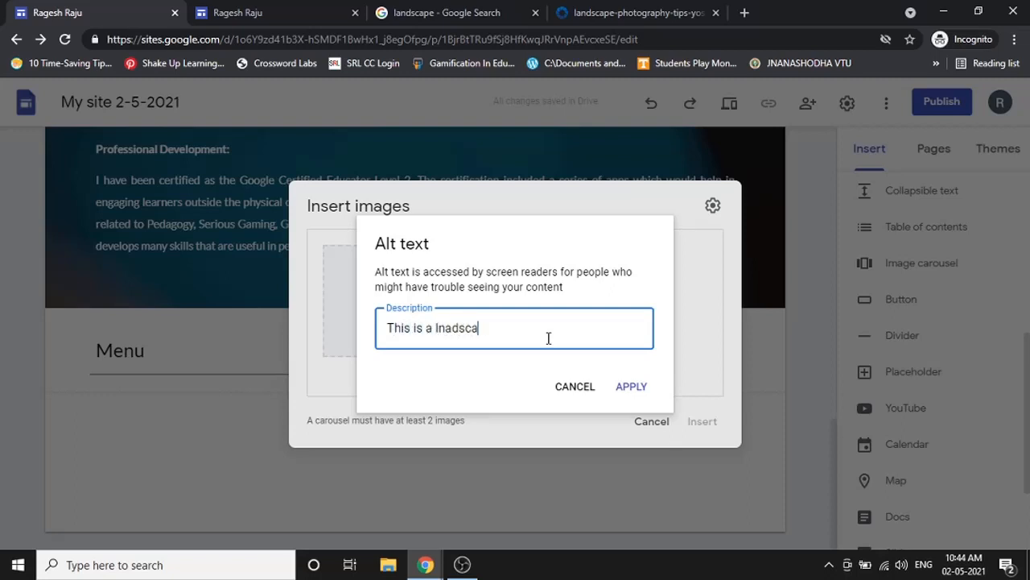
text(pe image)
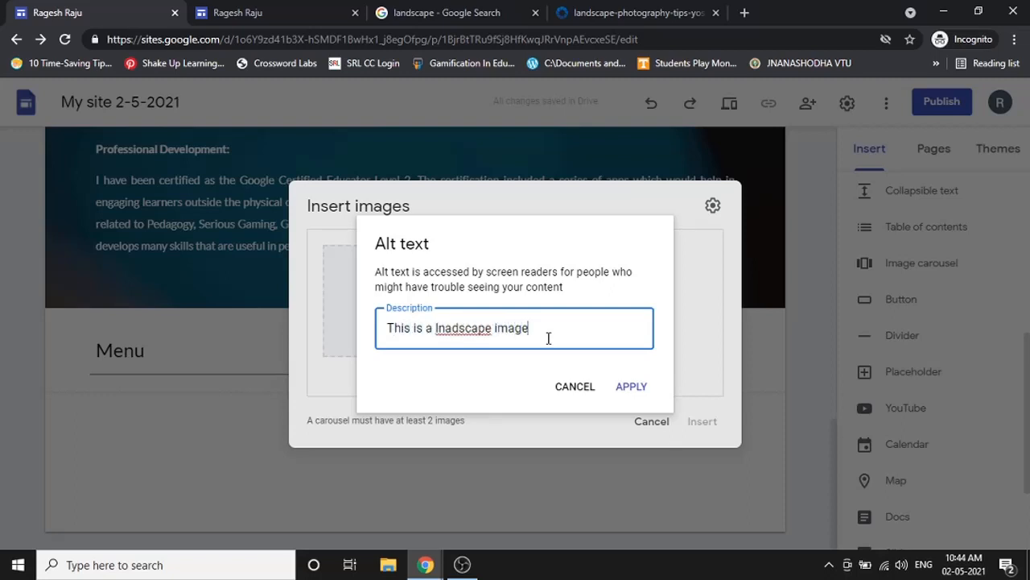
right_click(476, 322)
click(494, 336)
drag(389, 333, 531, 328)
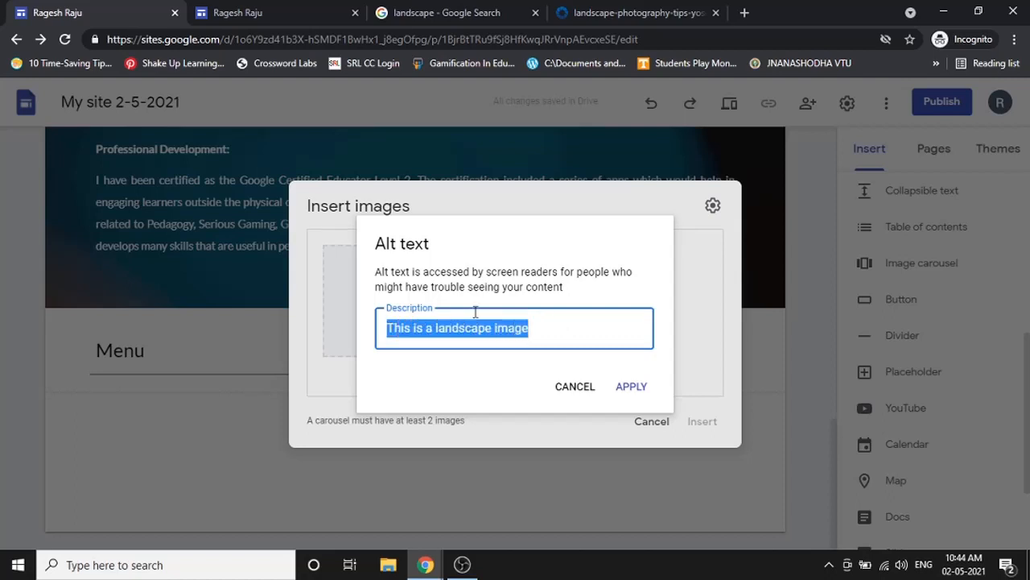
click(640, 387)
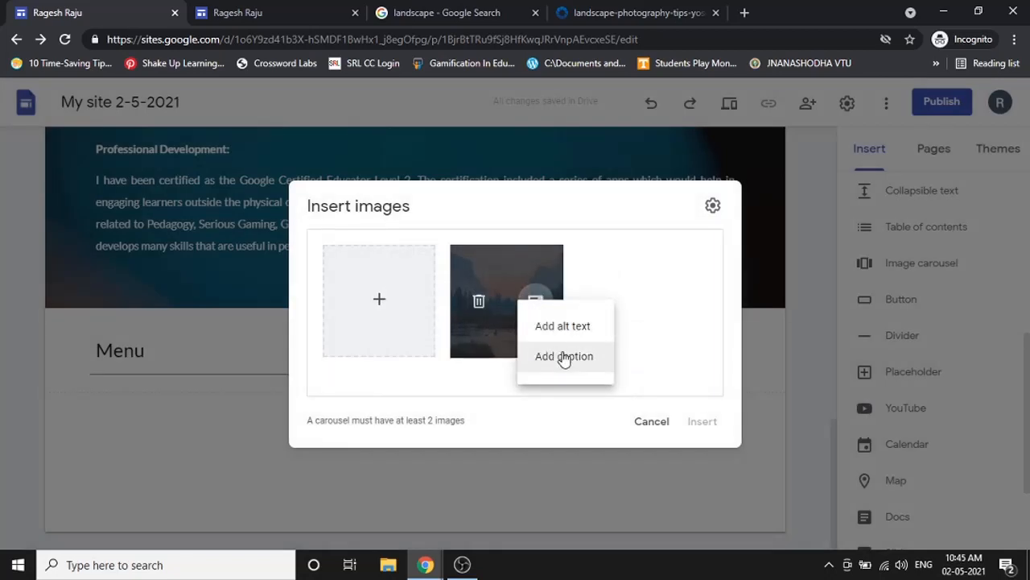
click(563, 356)
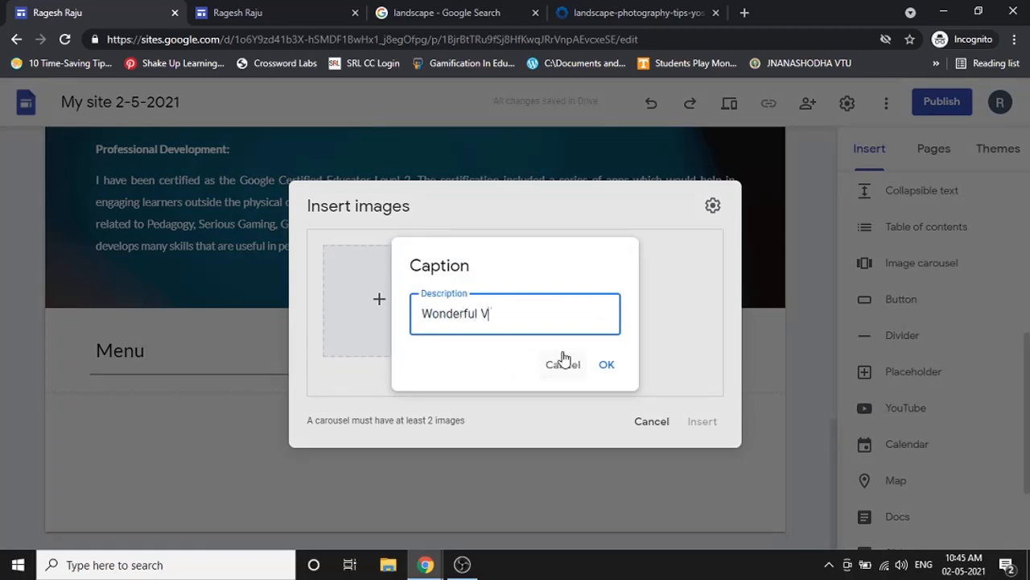
click(612, 363)
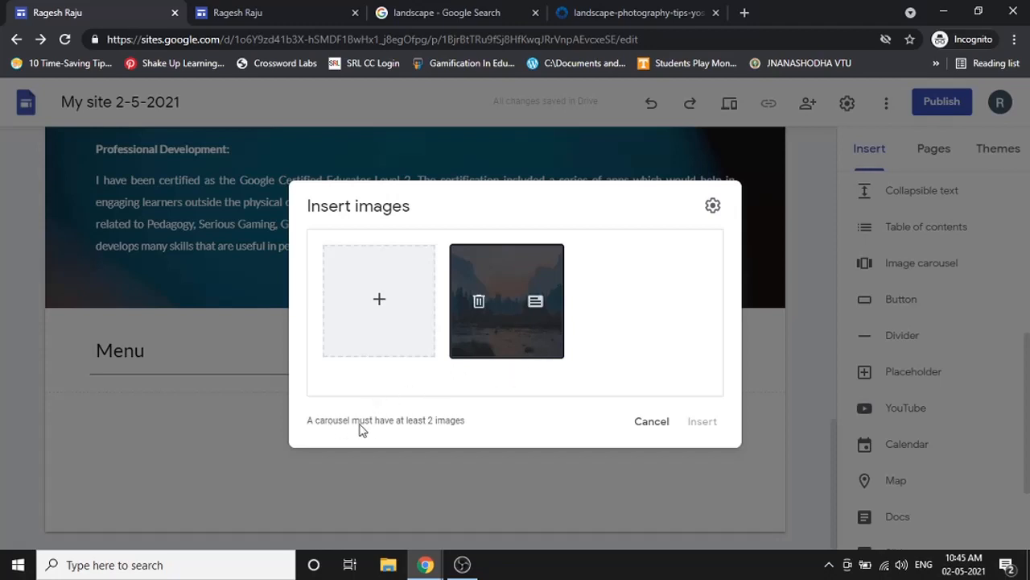
- Search Google Images for 'building' and insert the city skyscrapers photo into the carousel
click(382, 299)
click(404, 358)
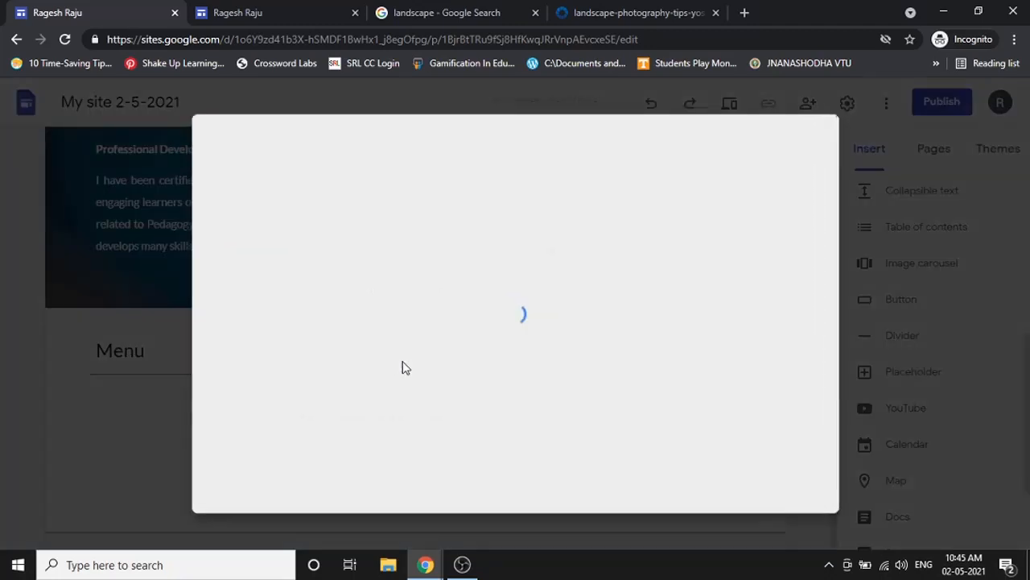
click(457, 190)
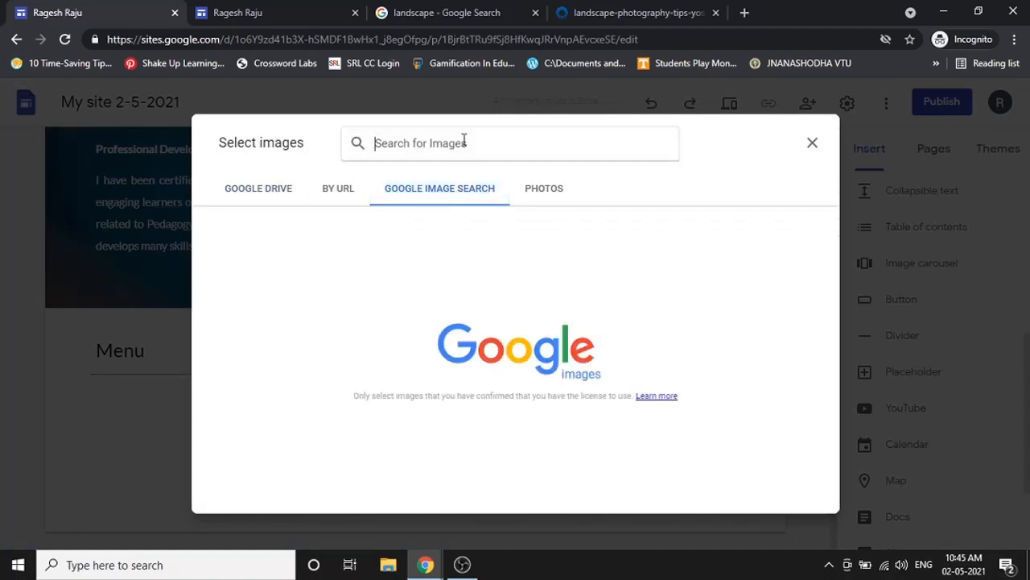
text(buildin)
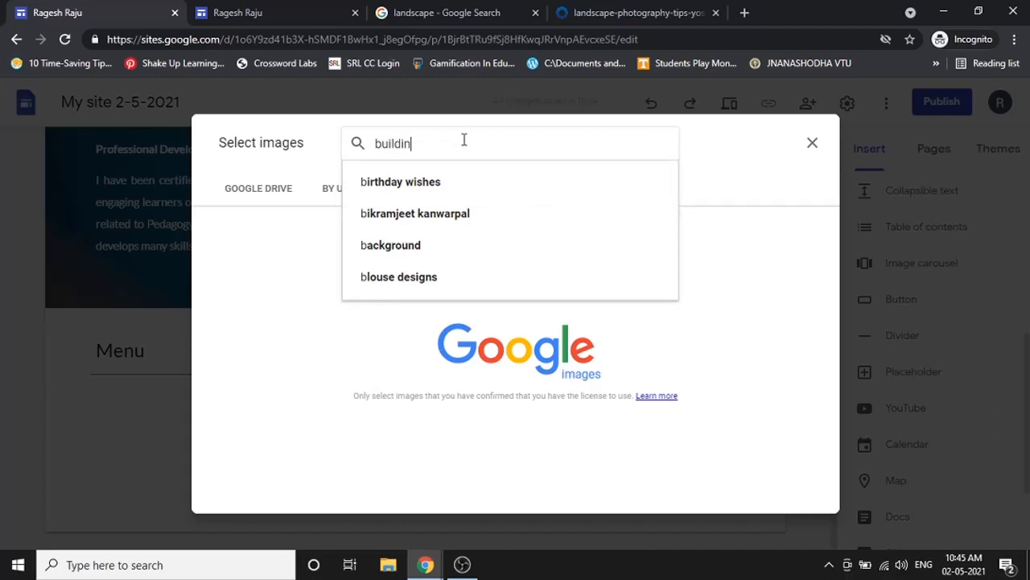
text(g)
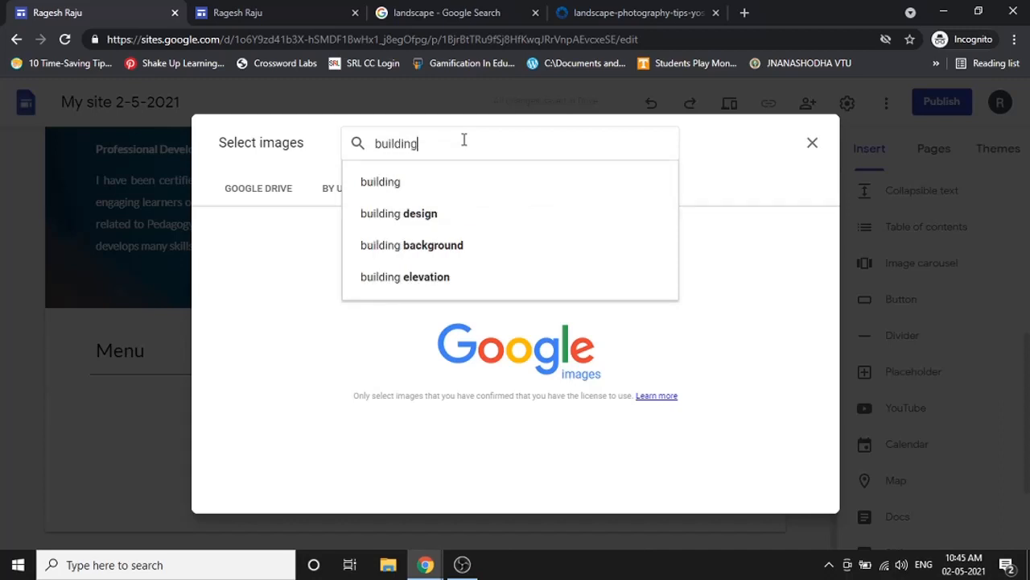
click(436, 185)
scroll(480, 280, down, 1)
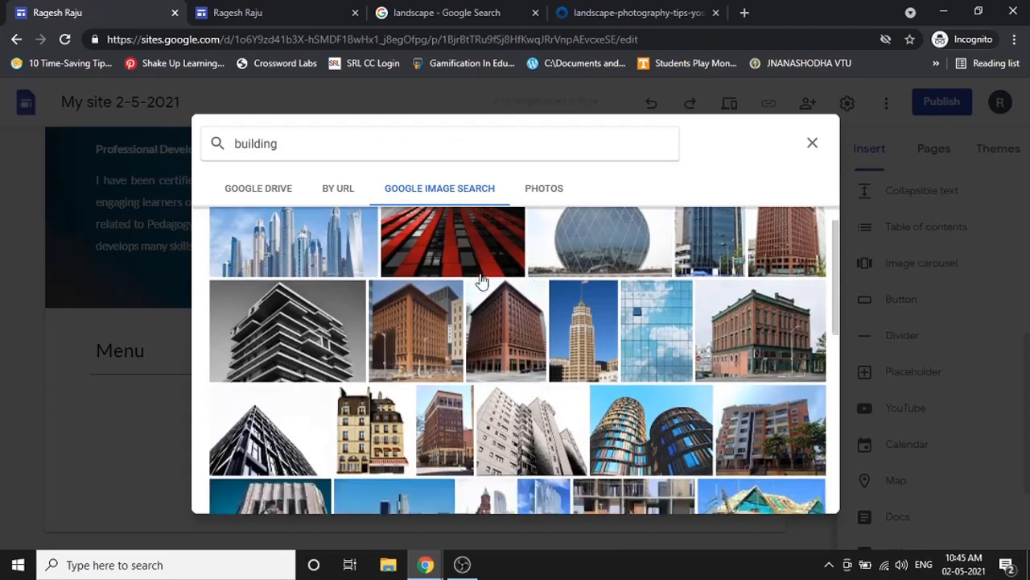
scroll(499, 274, up, 1)
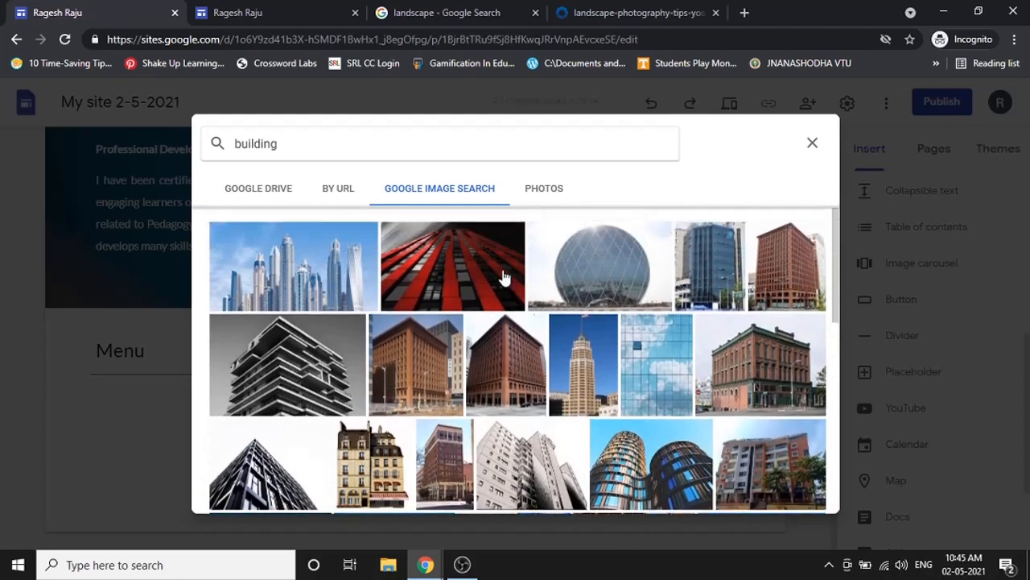
click(321, 280)
click(801, 494)
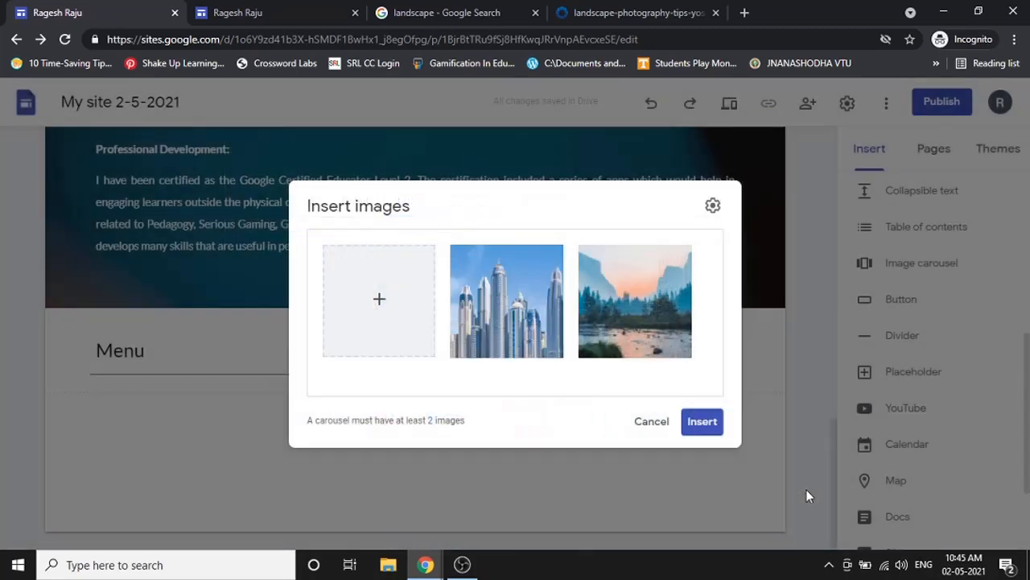
- Set the skyscraper photo's alt text to 'This is a Building', correcting the misspelling
mouse_move(503, 308)
click(535, 301)
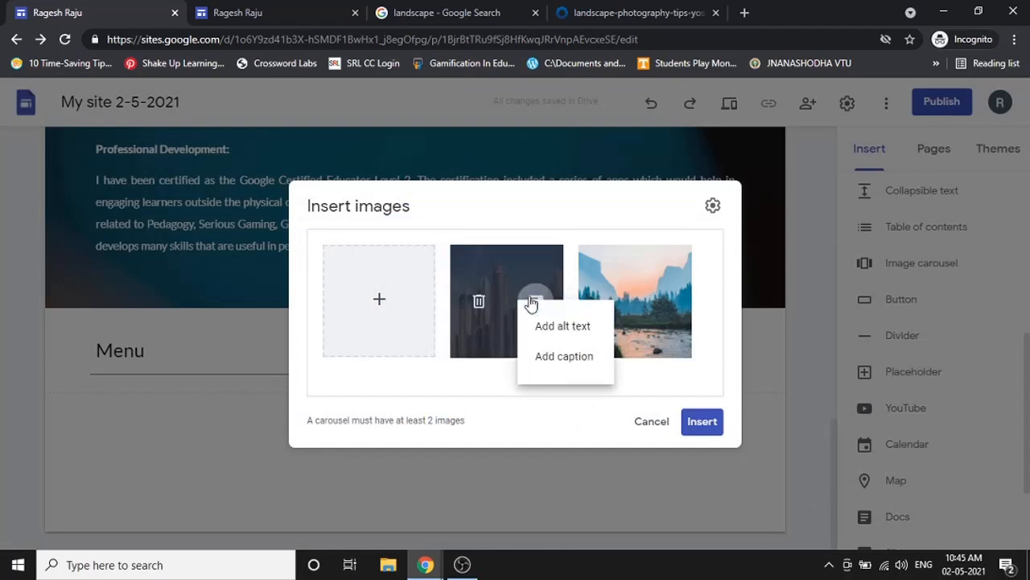
click(562, 326)
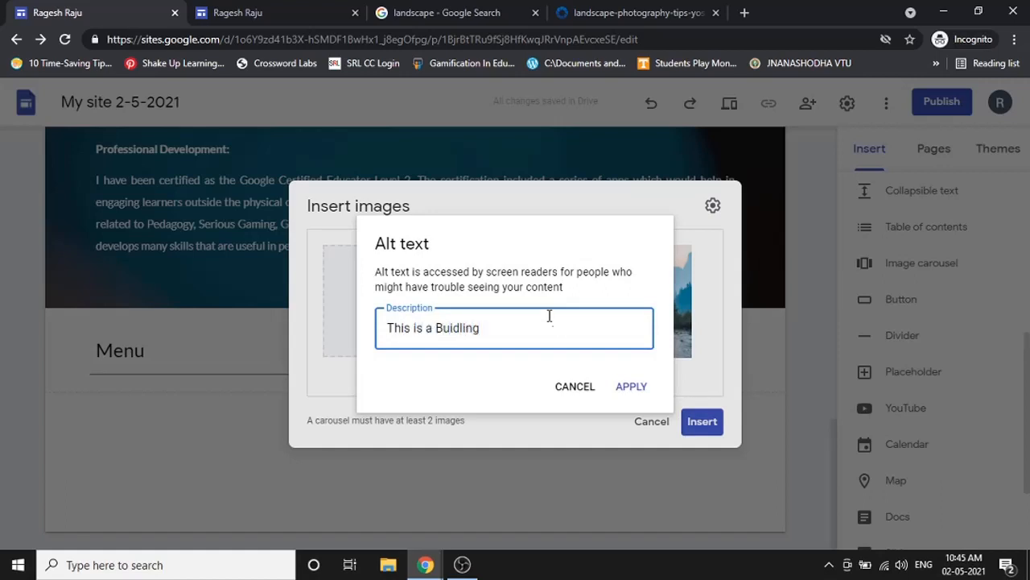
right_click(439, 326)
click(451, 334)
click(632, 387)
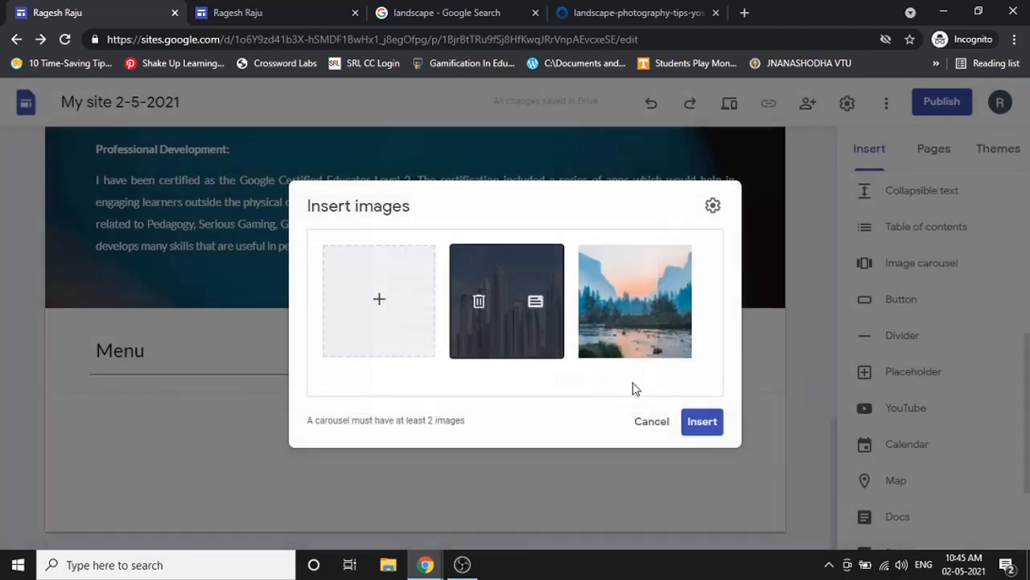
- Caption the skyscraper photo 'Great Building', correcting the misspelling
click(533, 301)
click(550, 359)
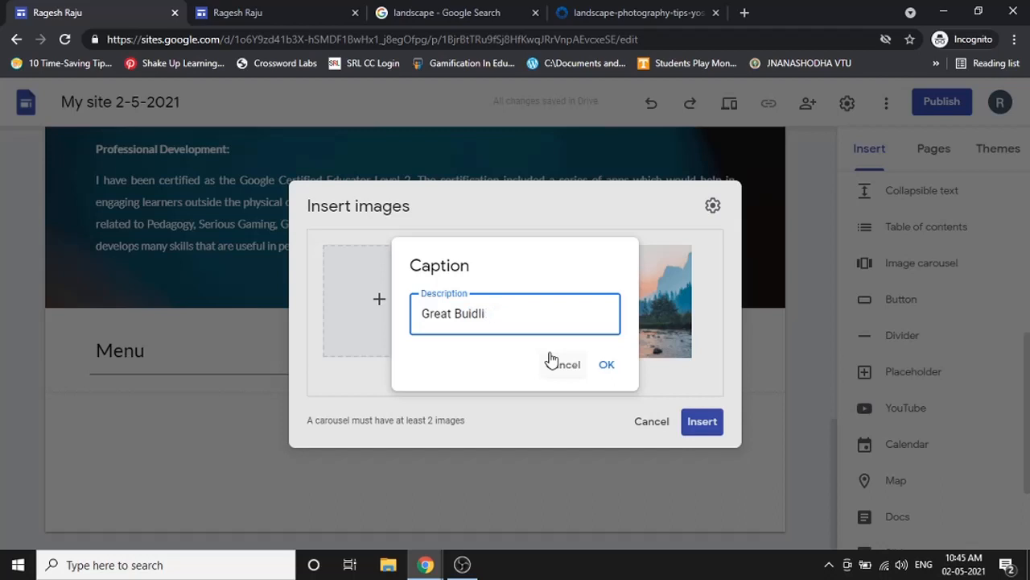
right_click(483, 313)
click(505, 323)
click(606, 365)
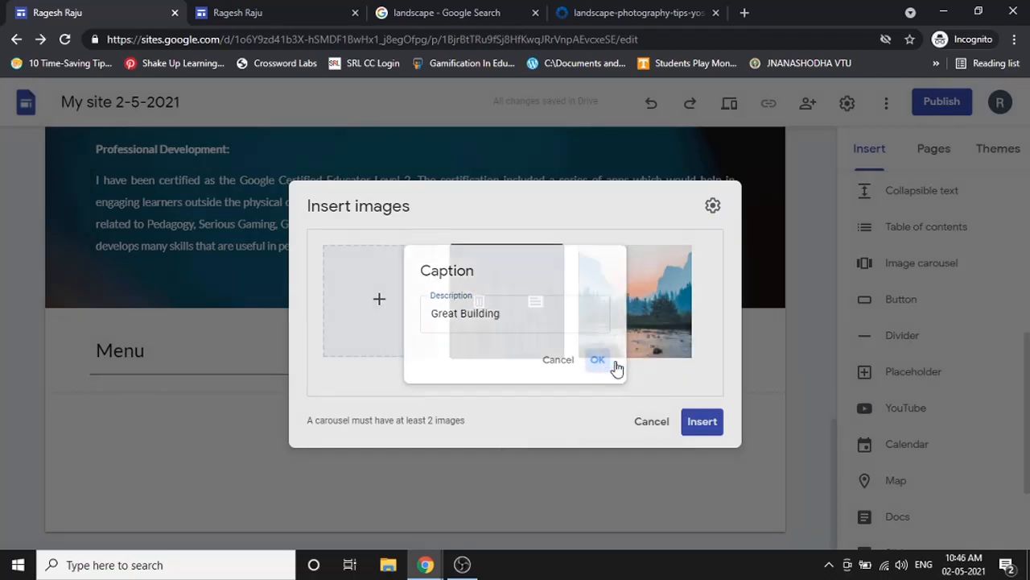
click(387, 309)
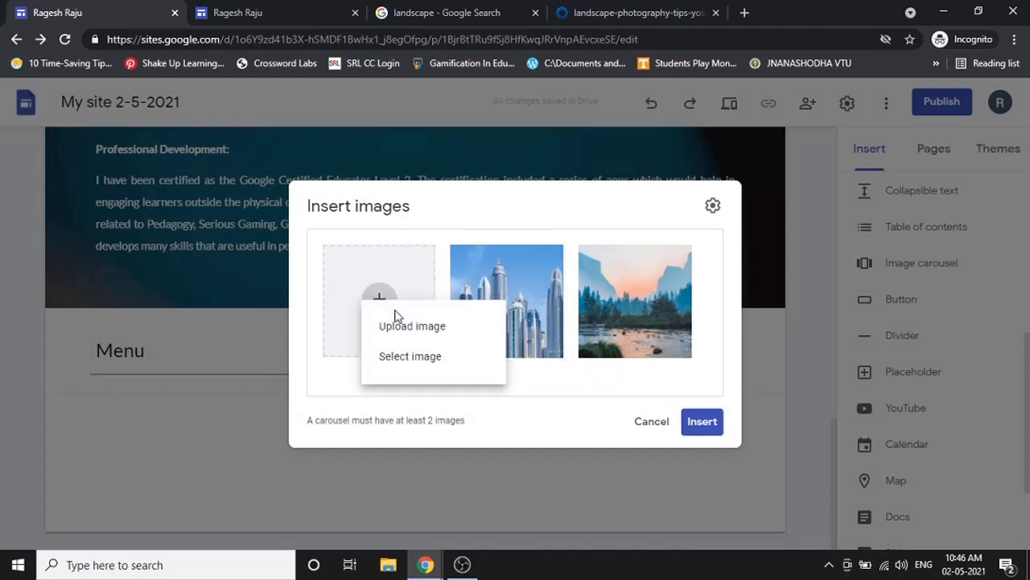
- Search Google Images for 'animals' from the carousel's image picker
click(408, 354)
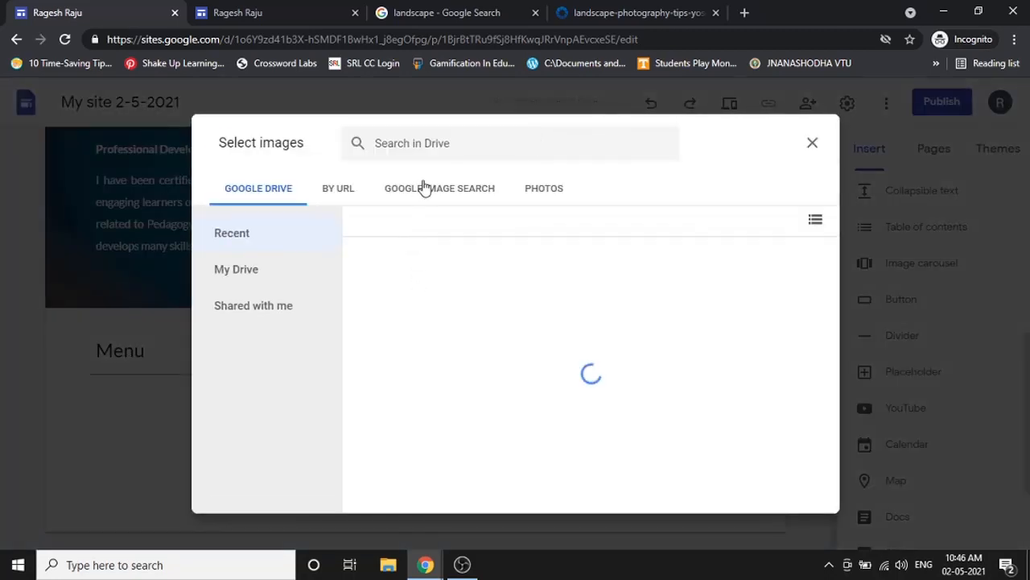
click(424, 187)
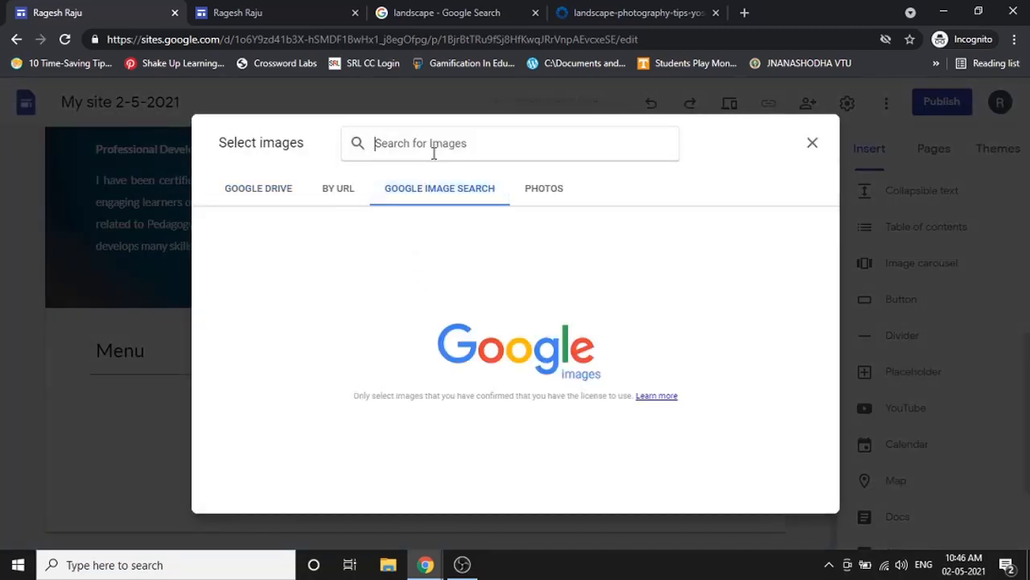
text(animal)
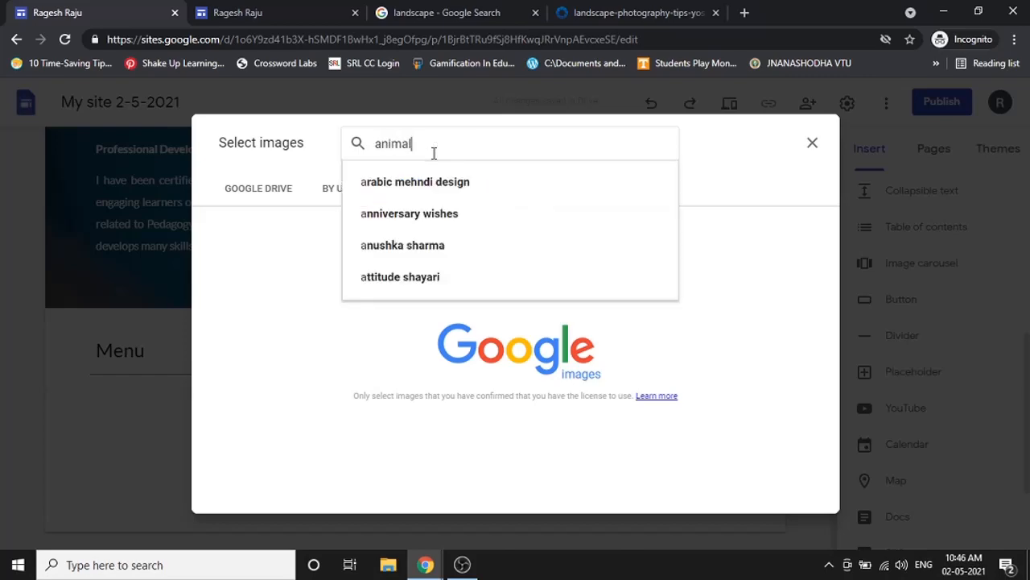
click(416, 185)
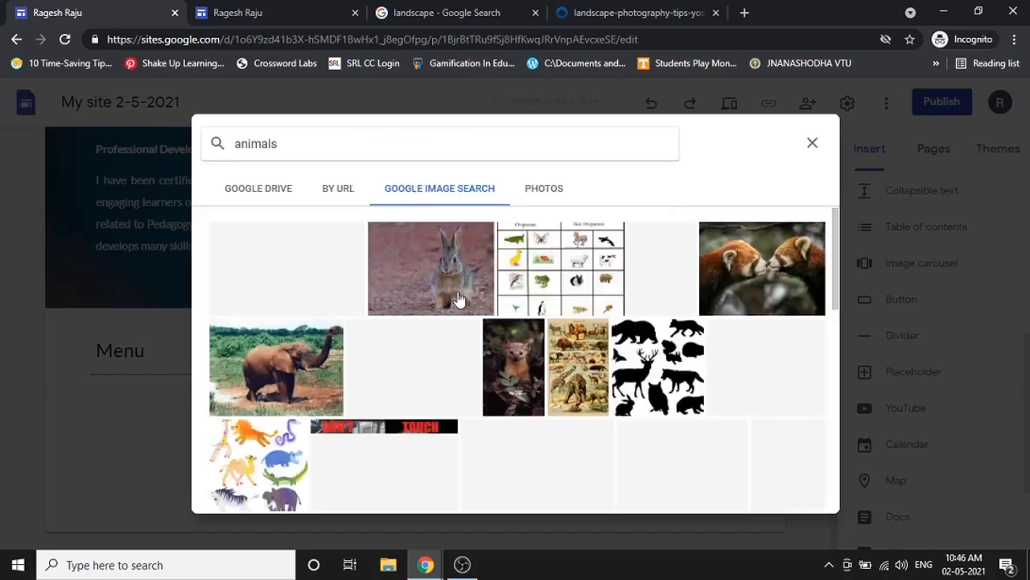
- Scroll through the animal results and insert the monkey photo into the carousel
scroll(457, 299, down, 5)
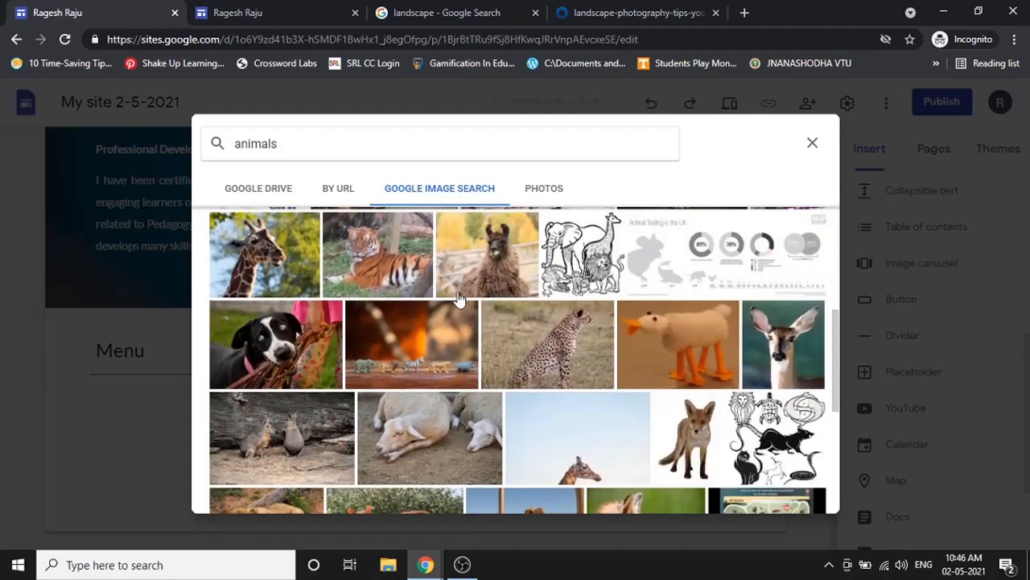
scroll(457, 299, down, 1)
scroll(458, 300, down, 10)
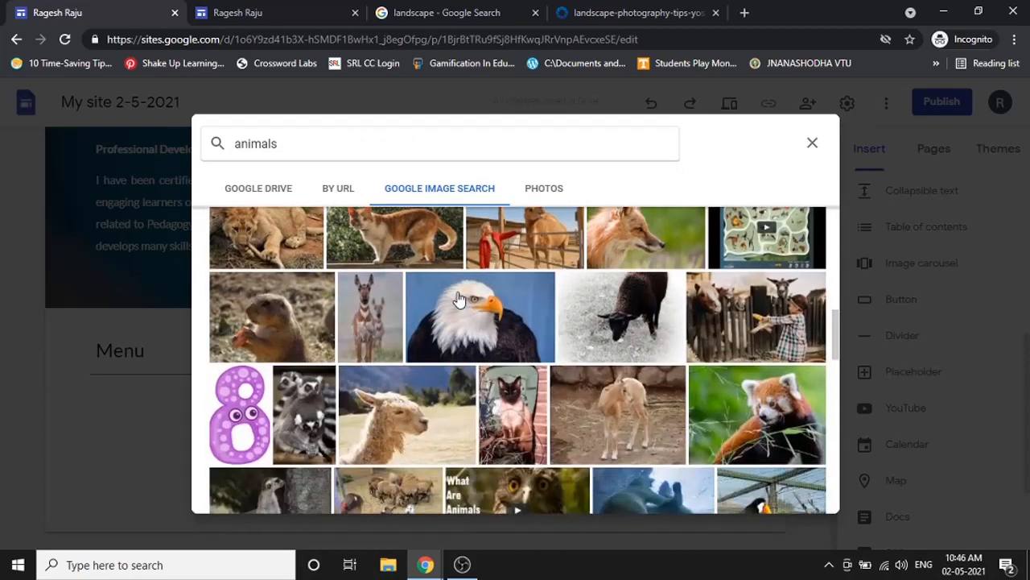
scroll(457, 299, down, 5)
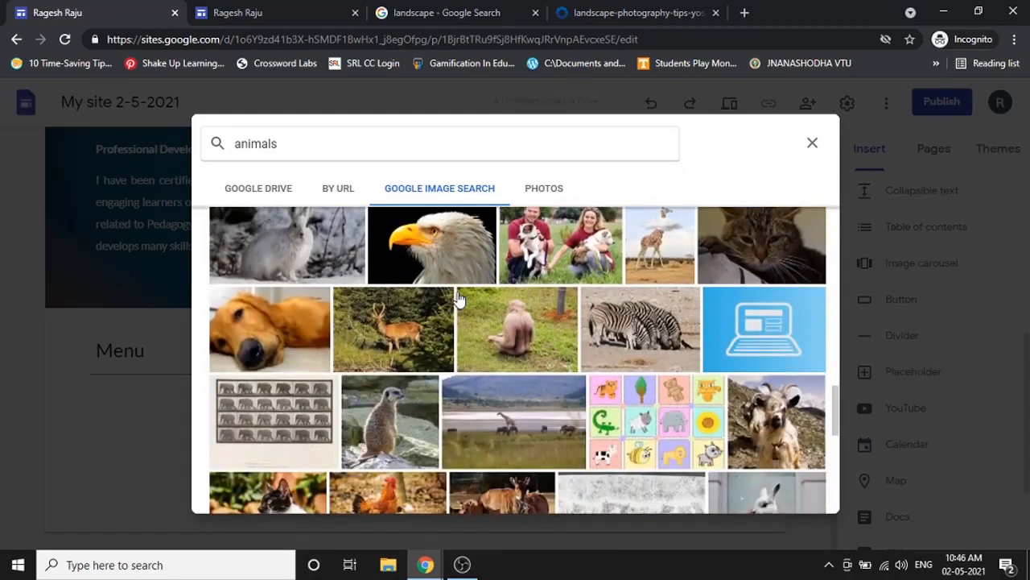
scroll(457, 300, up, 5)
scroll(457, 299, down, 4)
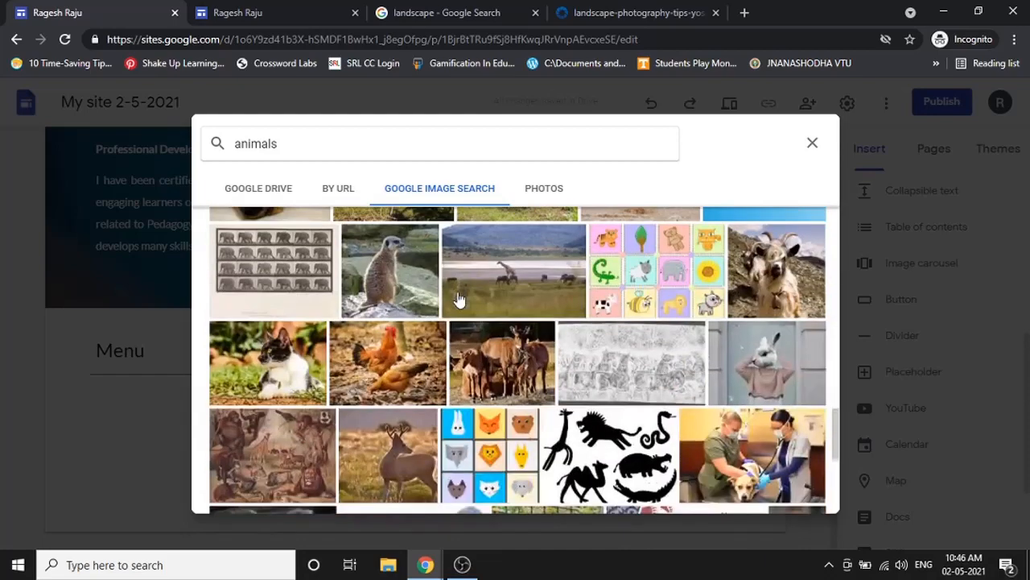
scroll(457, 300, down, 3)
scroll(457, 300, down, 5)
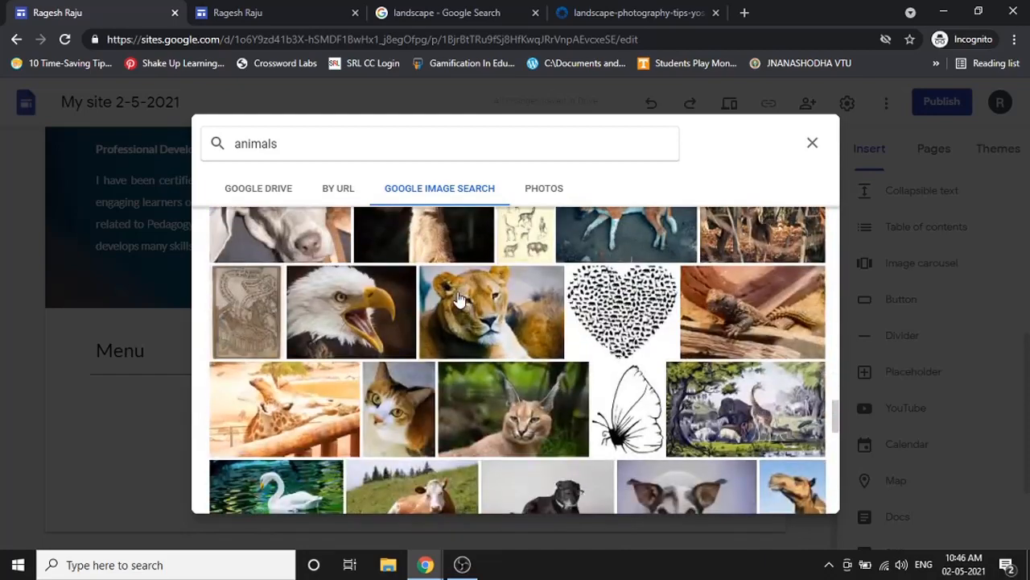
scroll(457, 299, down, 5)
scroll(457, 300, down, 3)
scroll(457, 299, up, 2)
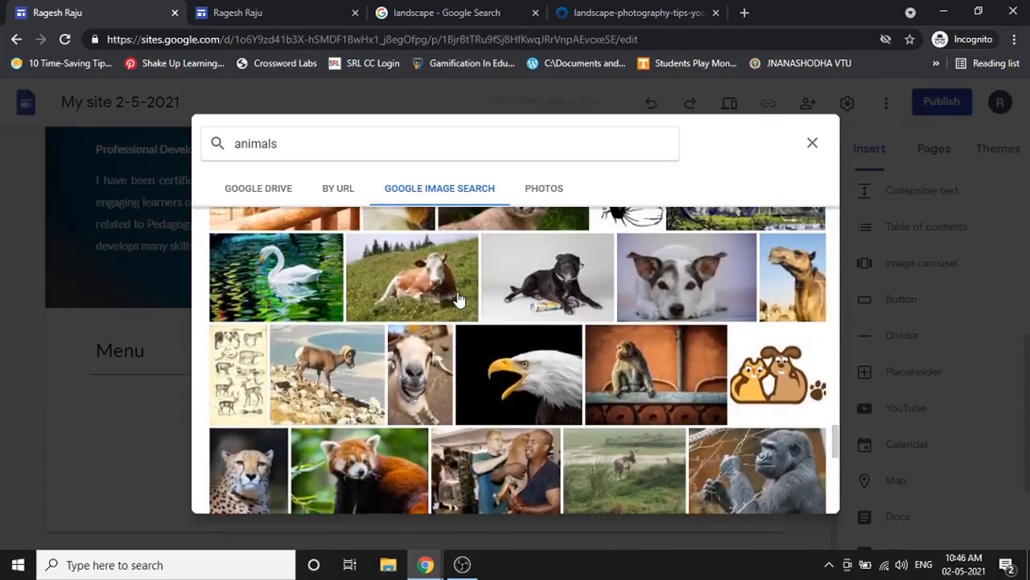
scroll(458, 299, down, 3)
scroll(539, 300, up, 1)
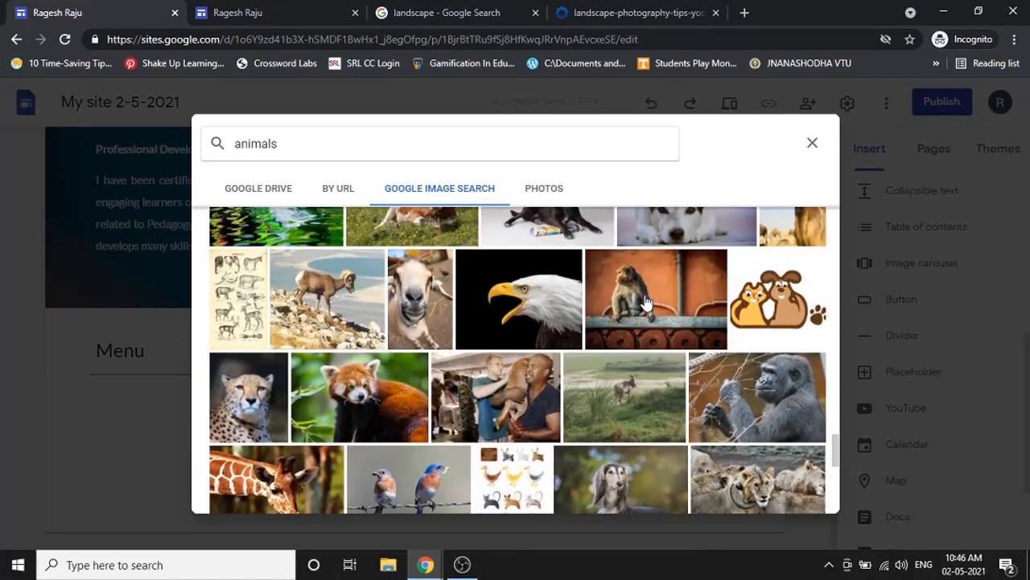
click(645, 302)
click(800, 491)
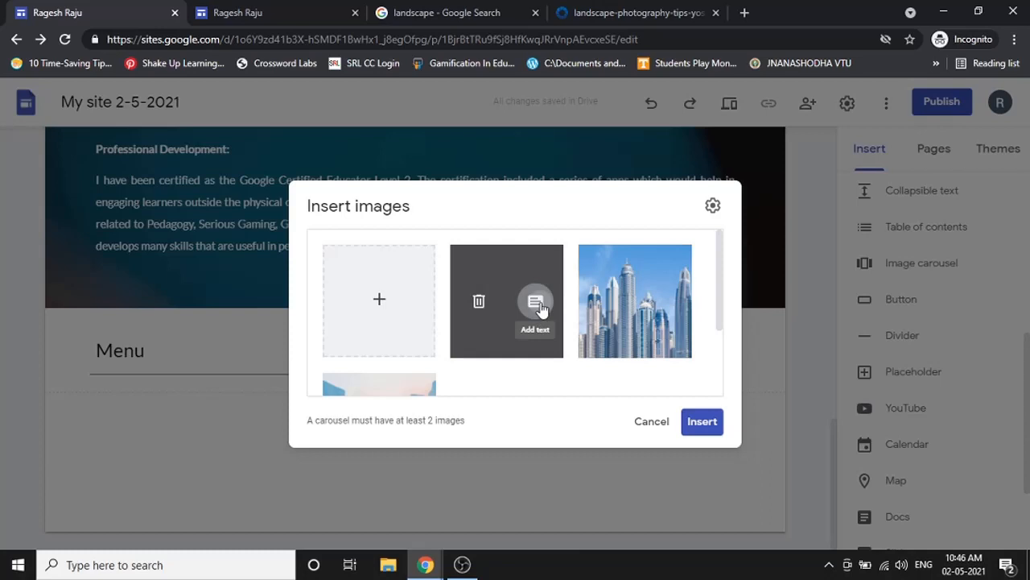
- Set the monkey image's alt text to 'This is a monkey' and its caption to 'What are you looking at???'
click(535, 301)
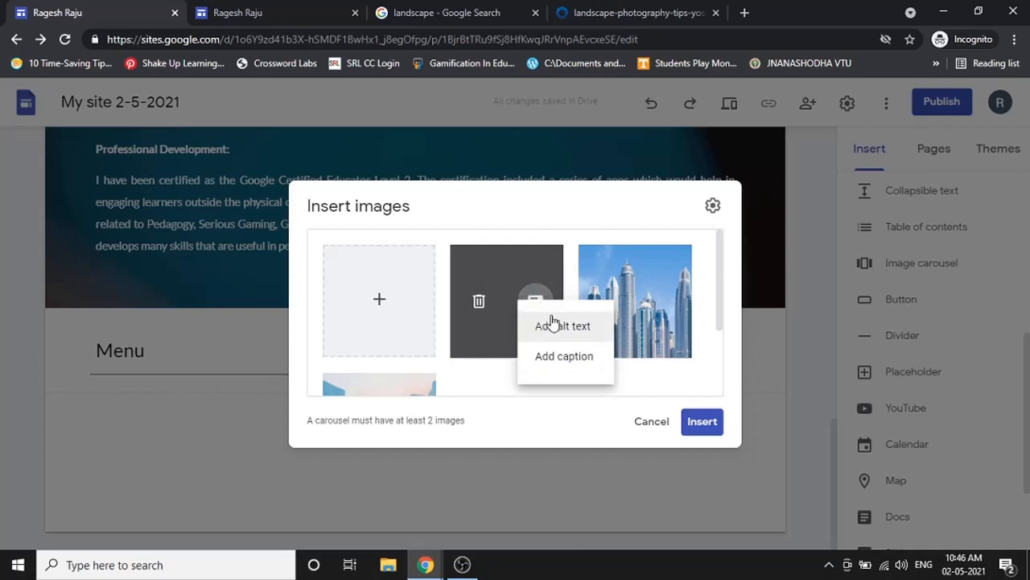
click(552, 319)
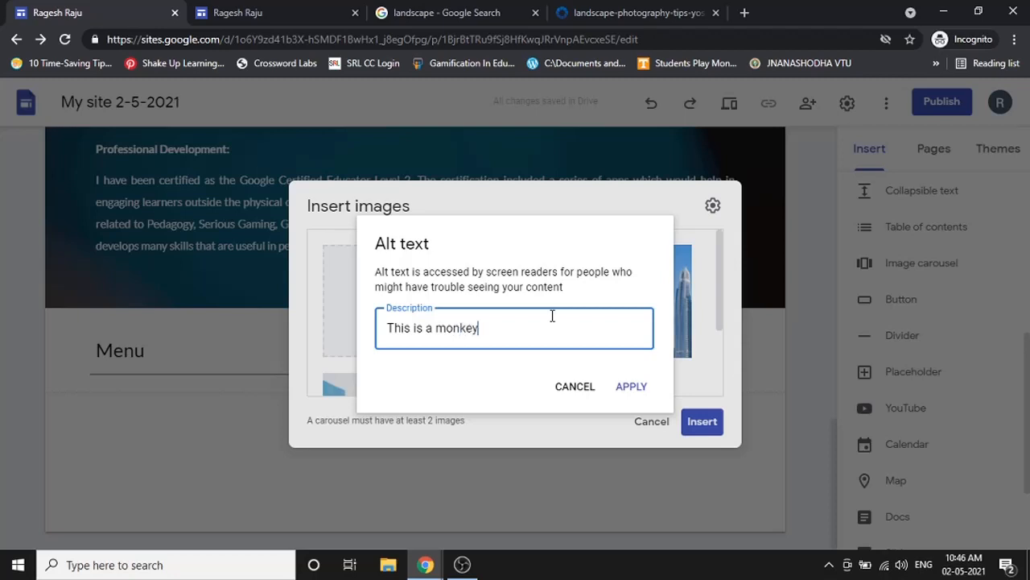
click(631, 387)
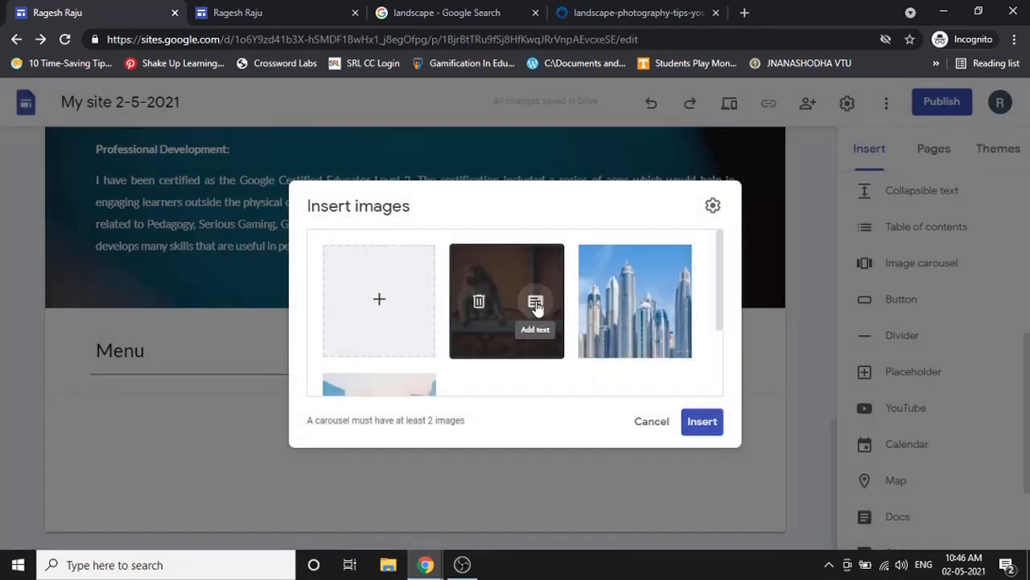
click(534, 302)
click(542, 355)
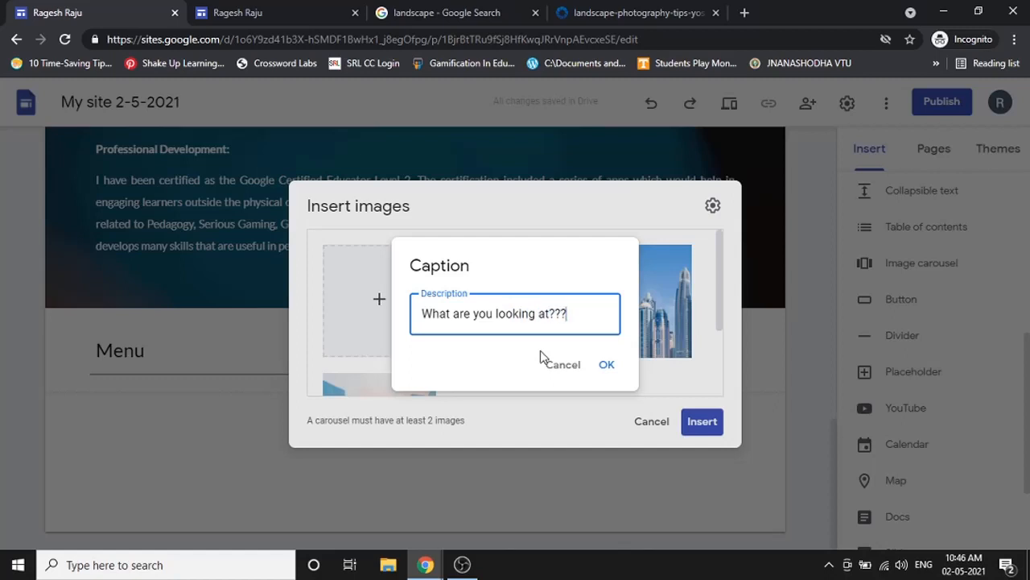
click(607, 366)
scroll(597, 362, down, 1)
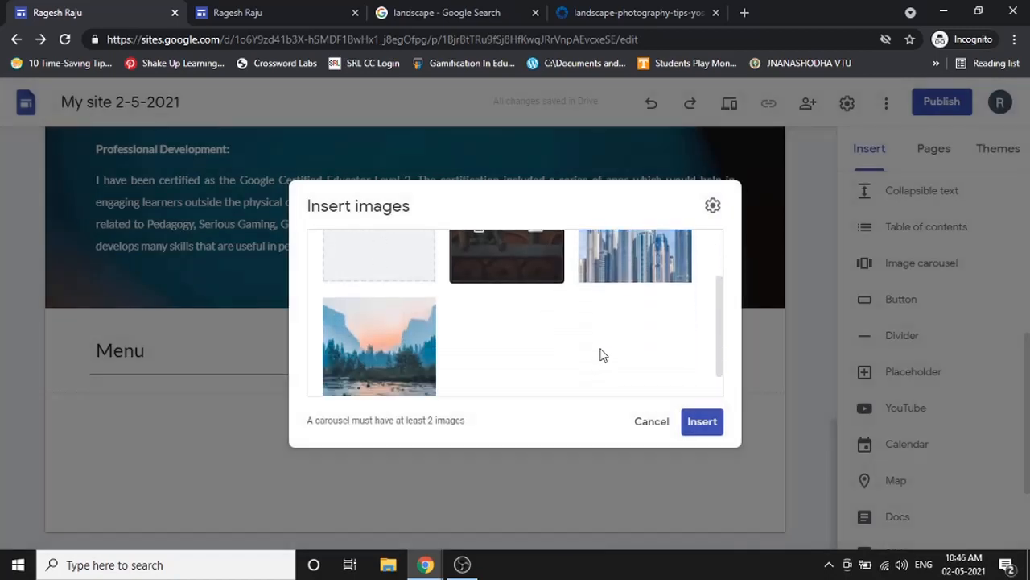
- Insert the carousel with Auto start on and transition speed kept at Medium
click(713, 209)
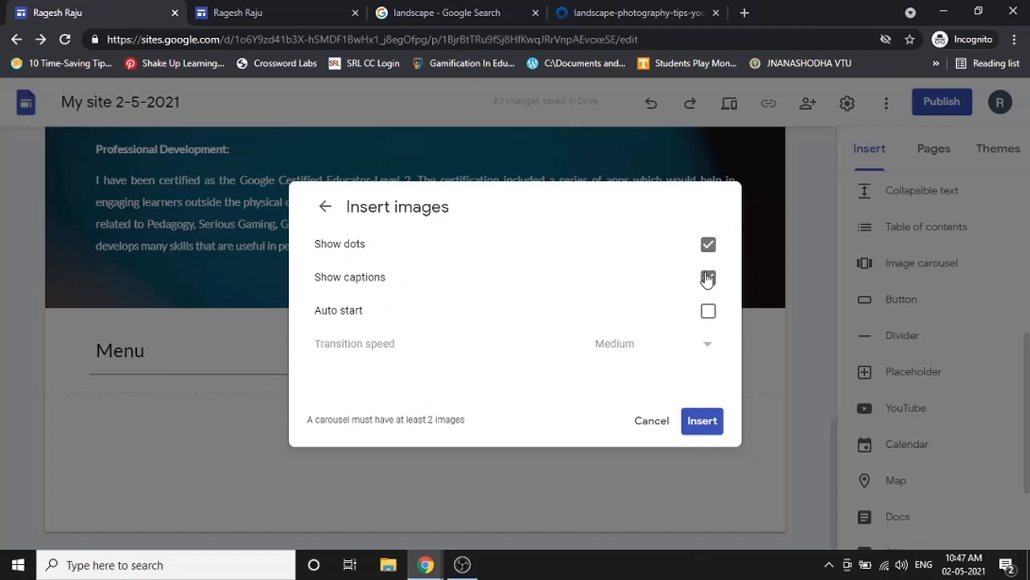
click(709, 311)
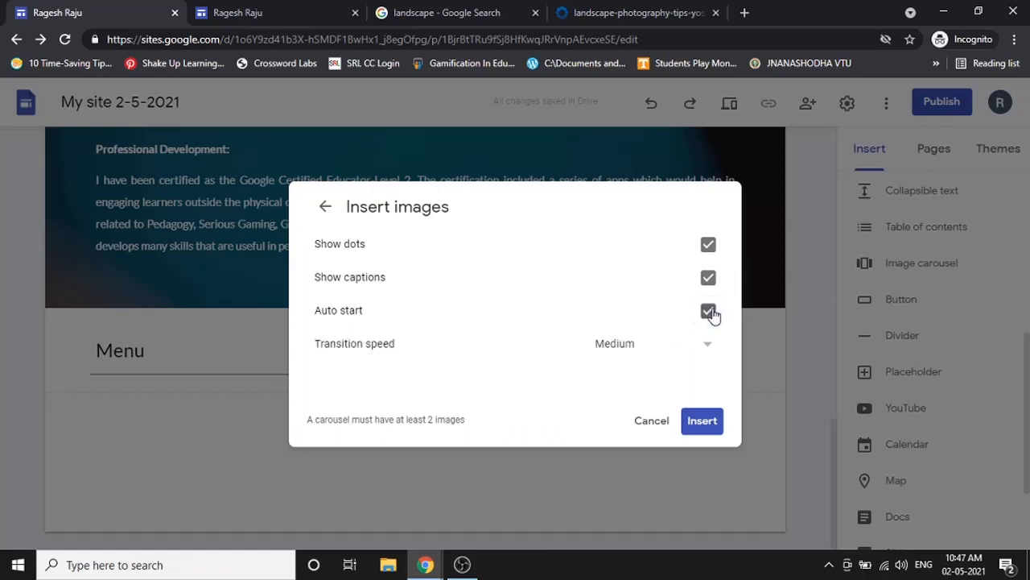
click(653, 346)
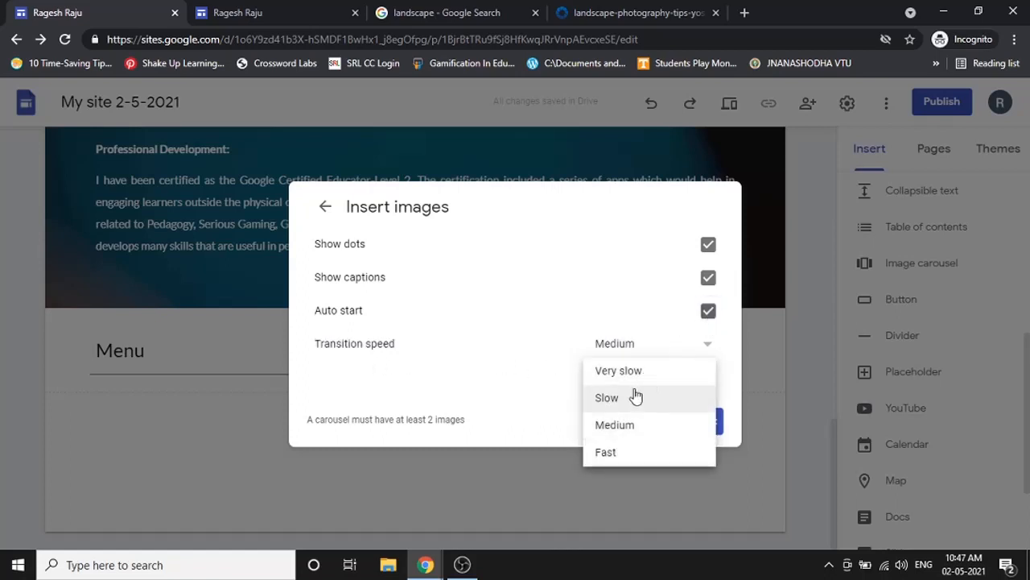
click(626, 426)
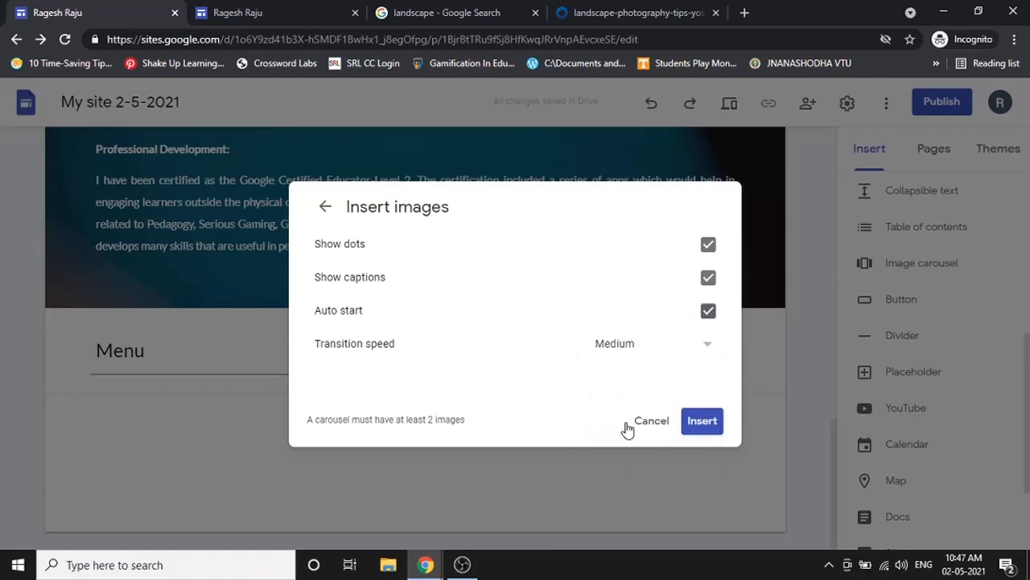
click(696, 429)
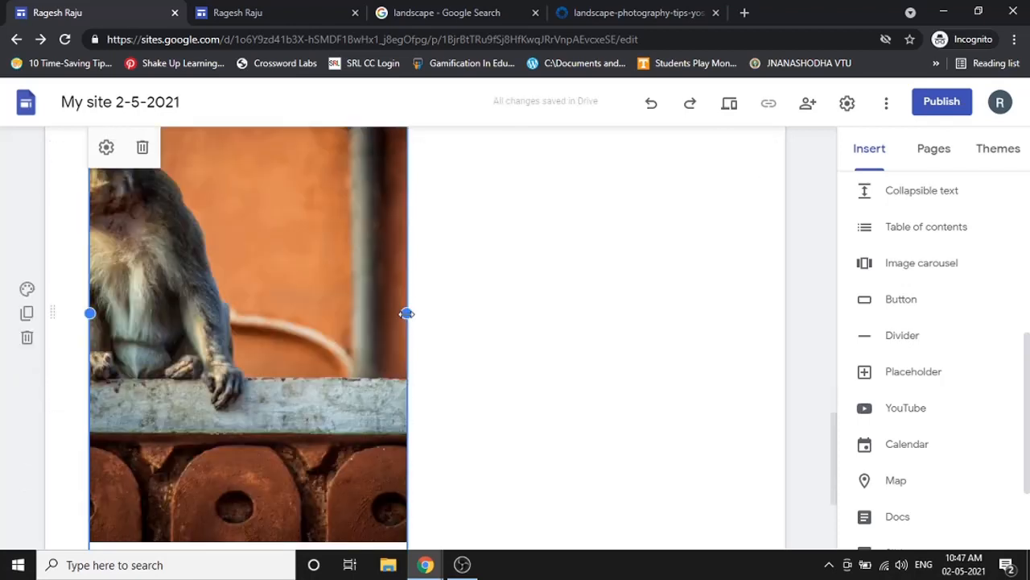
- Stretch the carousel to the full page width, then preview the site
drag(407, 313, 742, 285)
scroll(667, 294, down, 3)
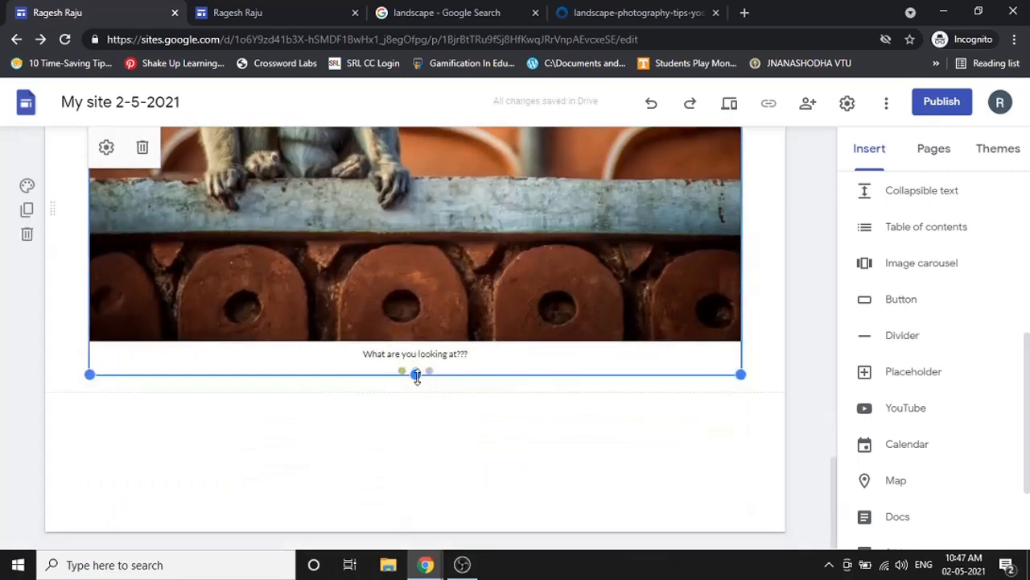
drag(416, 374, 428, 257)
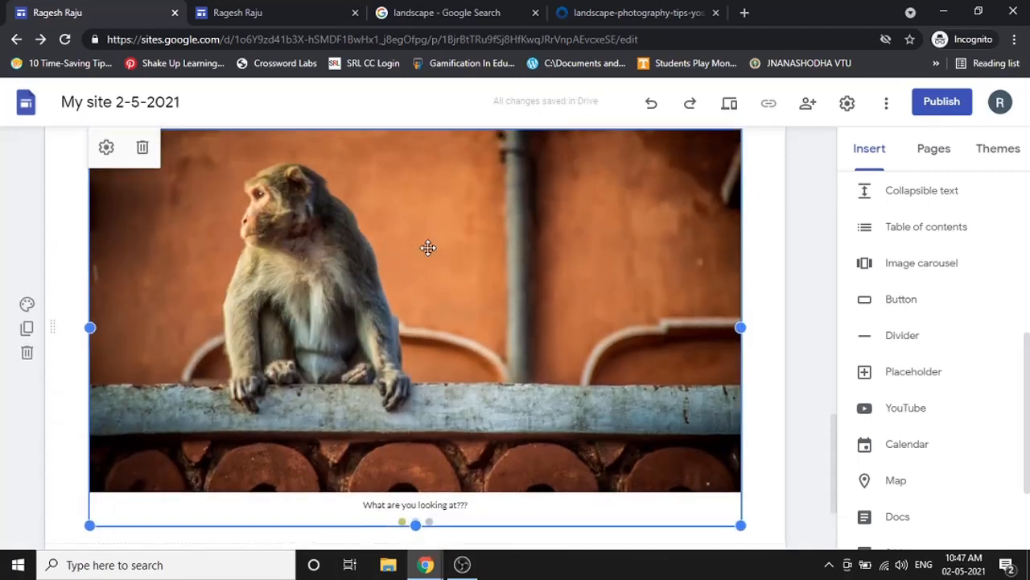
scroll(326, 432, up, 3)
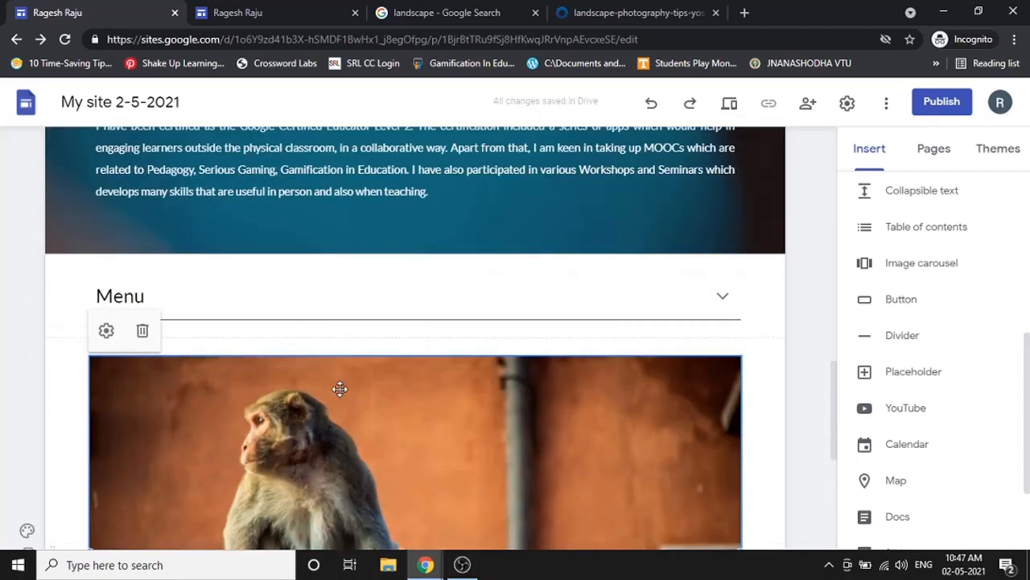
click(728, 102)
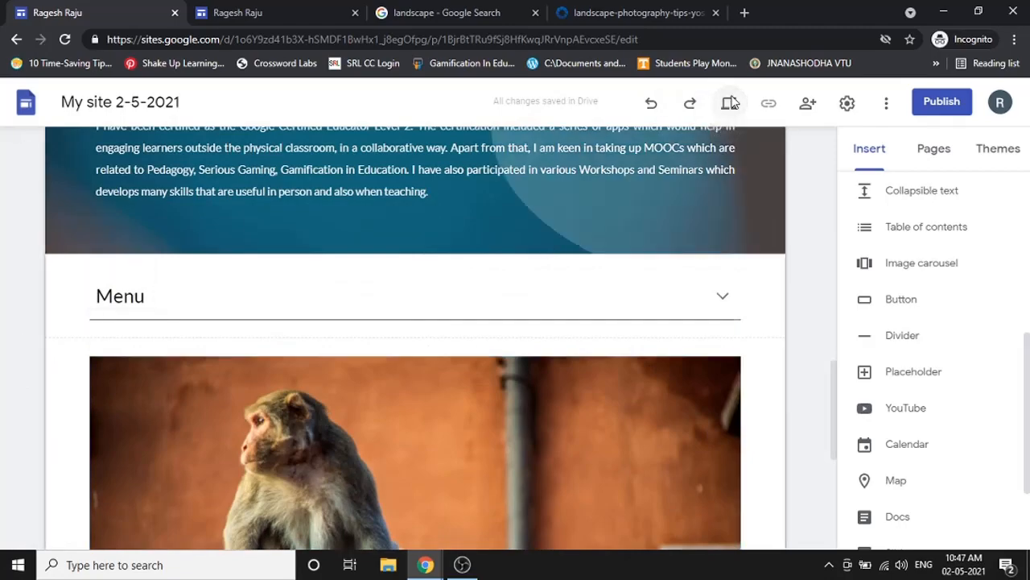
scroll(698, 201, down, 10)
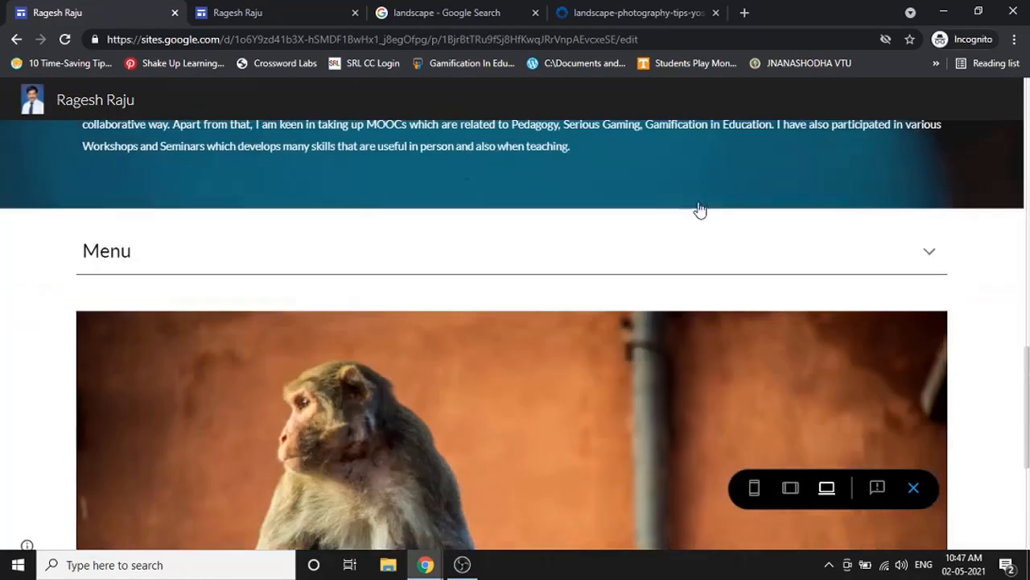
scroll(628, 210, down, 2)
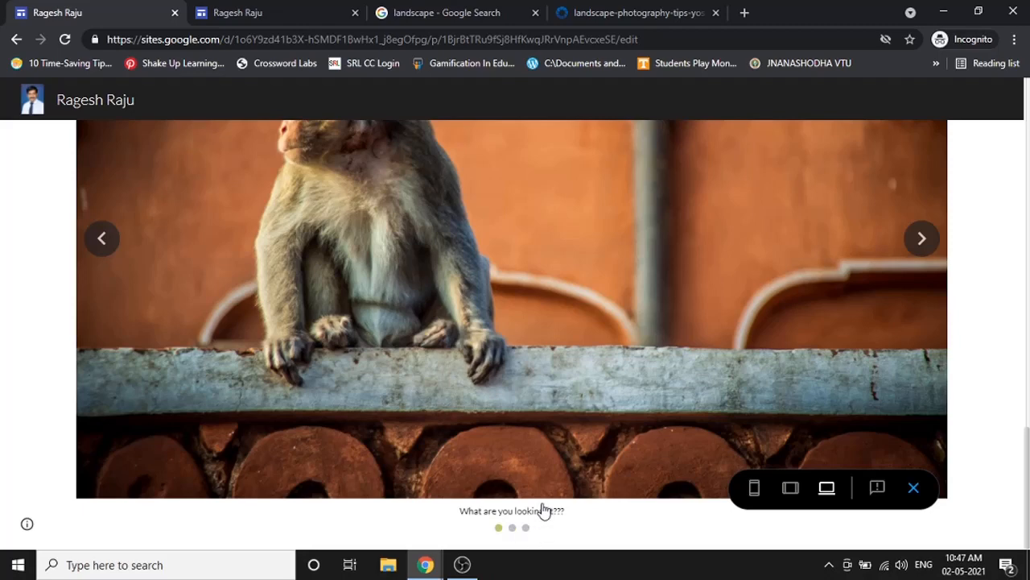
click(923, 241)
click(107, 238)
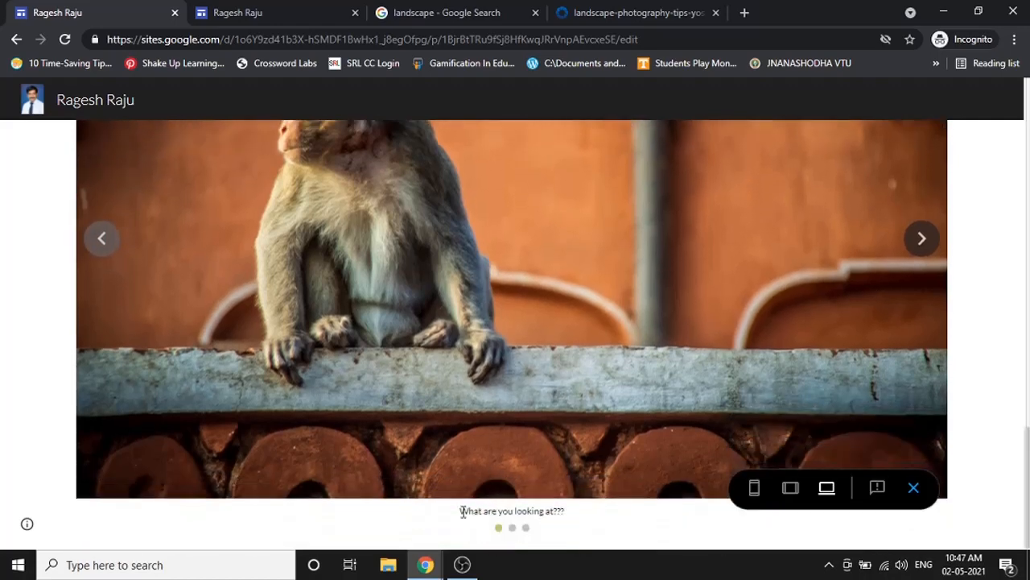
drag(463, 512, 565, 515)
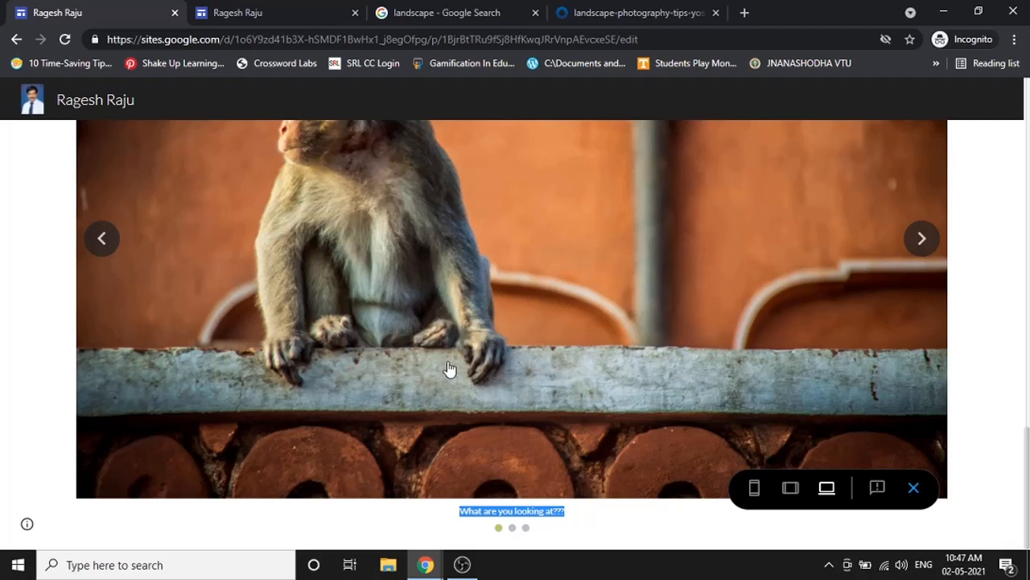
click(790, 490)
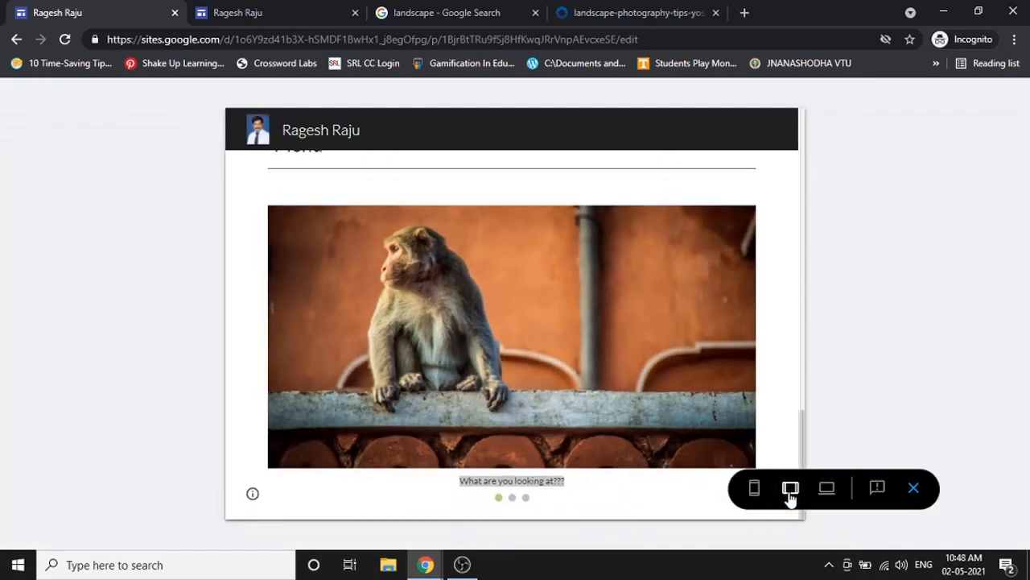
click(755, 493)
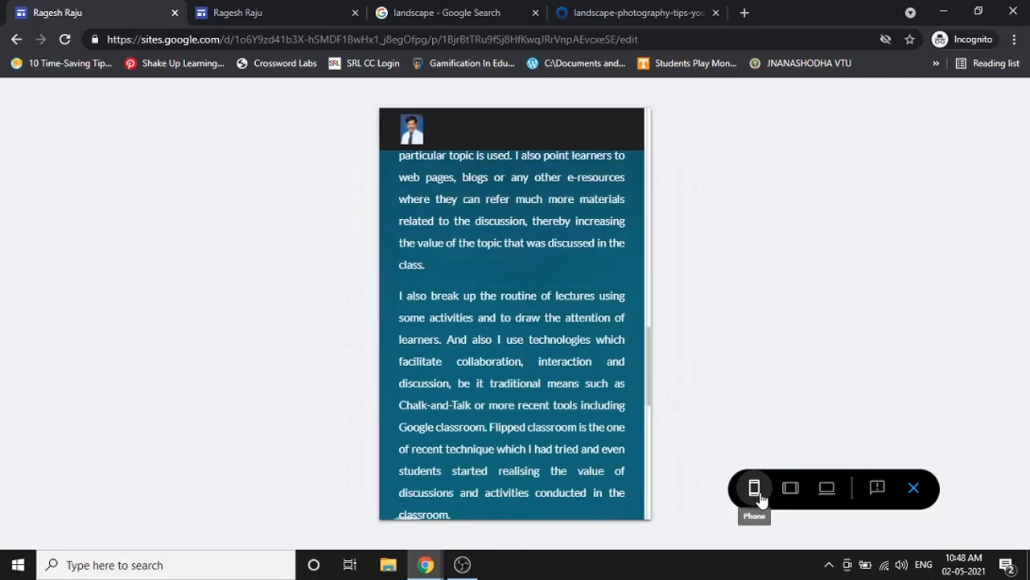
scroll(583, 415, down, 10)
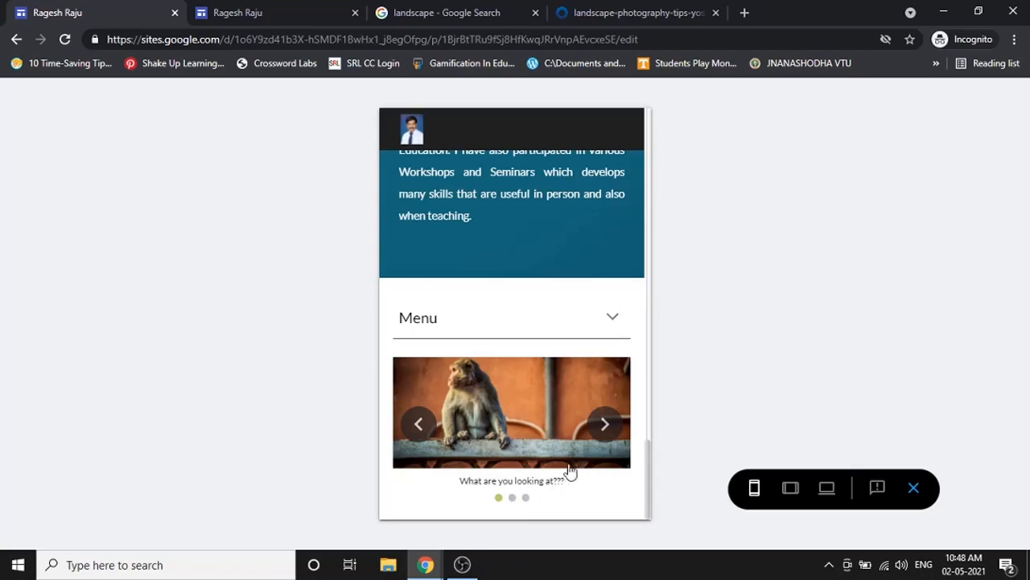
click(608, 424)
click(608, 423)
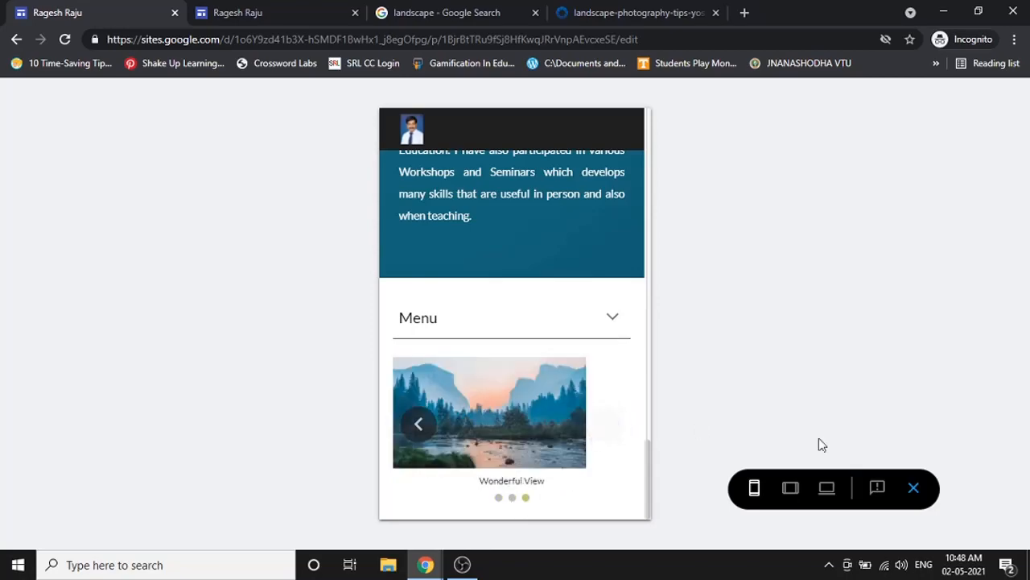
click(913, 488)
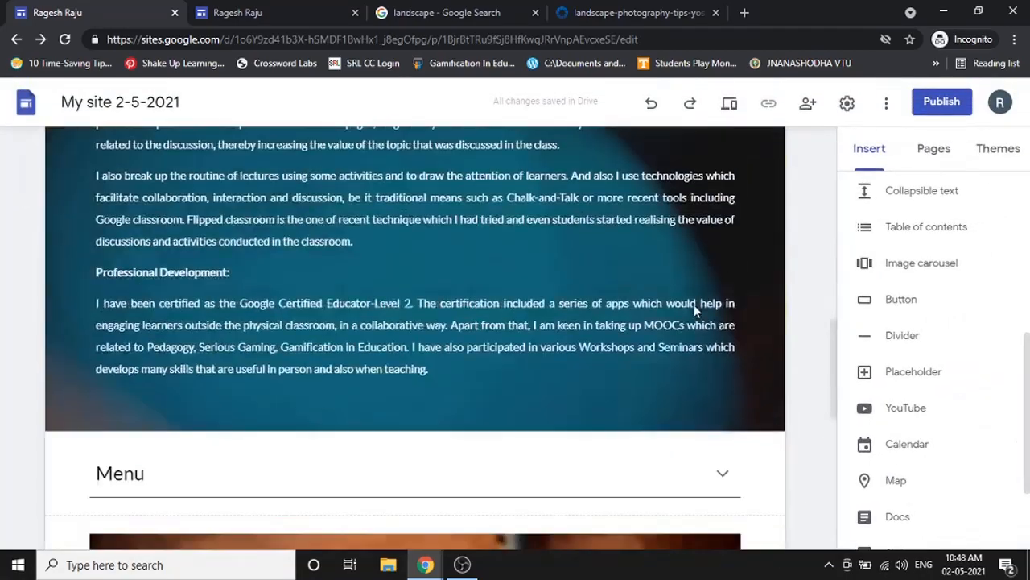
- Reorder the carousel images with the river landscape first and the monkey last
scroll(696, 310, down, 6)
click(615, 325)
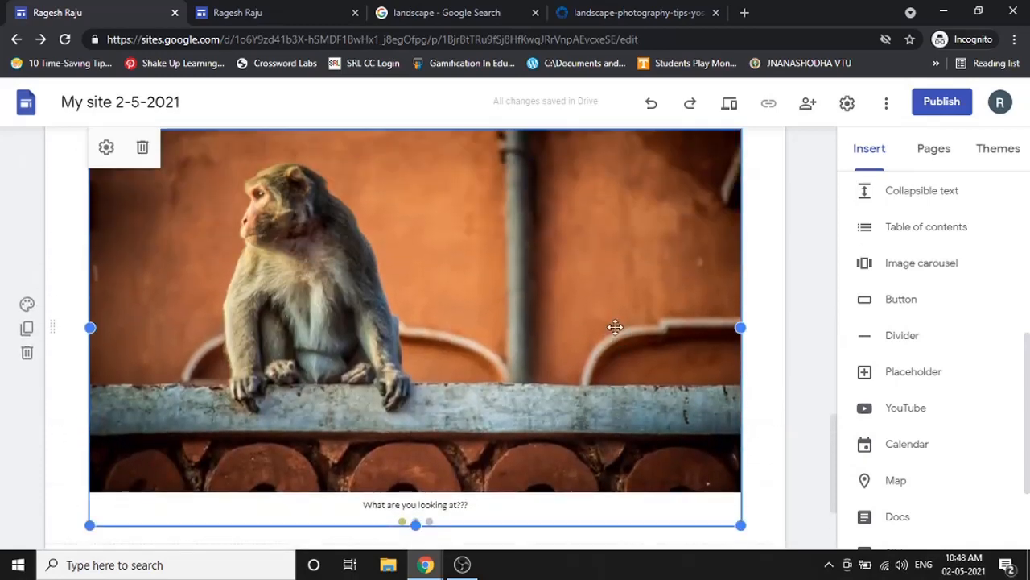
scroll(510, 332, up, 1)
scroll(510, 333, down, 2)
click(106, 148)
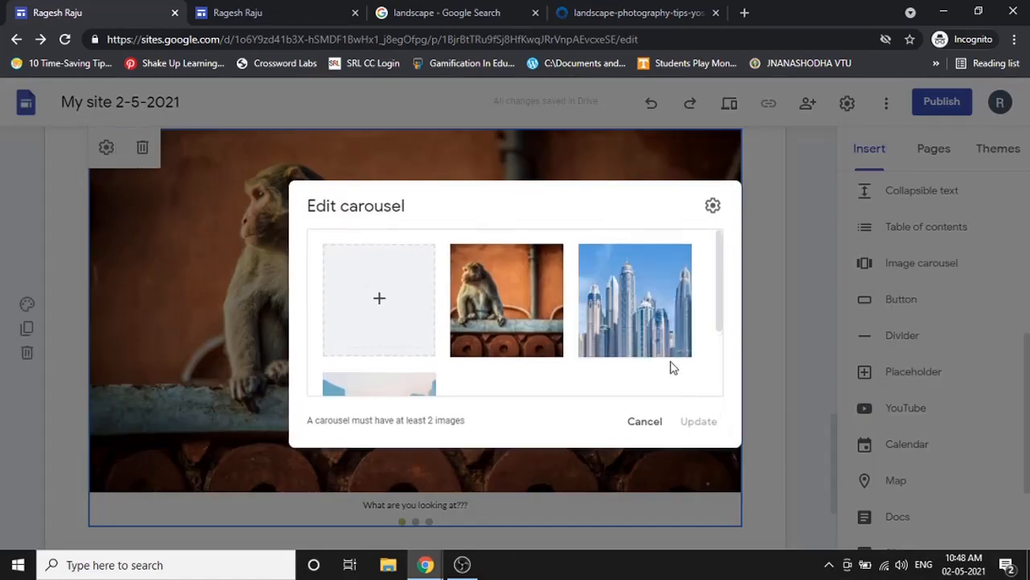
scroll(563, 355, down, 2)
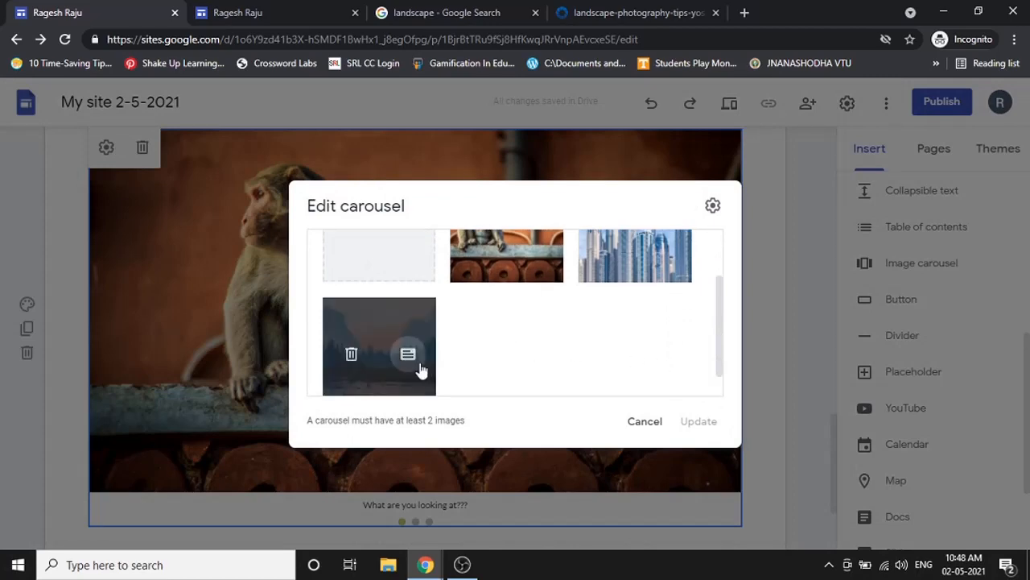
scroll(384, 346, up, 2)
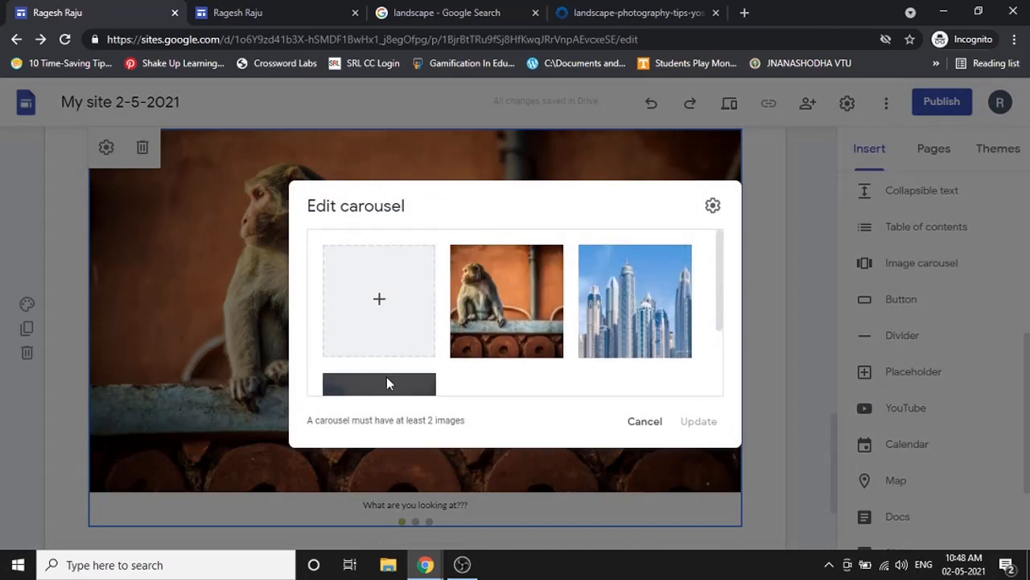
scroll(385, 378, down, 2)
drag(494, 257, 485, 254)
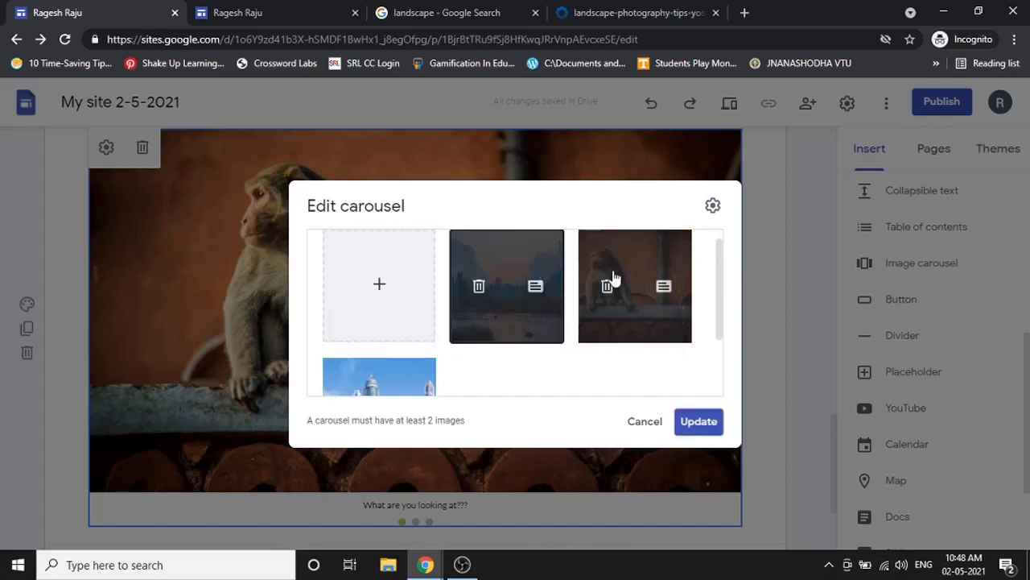
drag(625, 247, 457, 366)
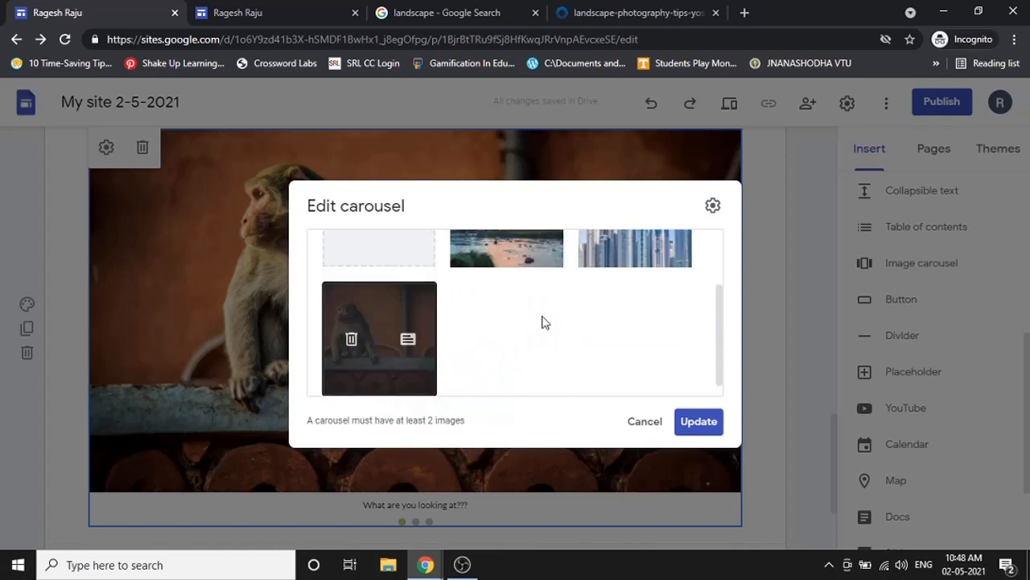
- Keep captions on and set the carousel's transition speed to Fast
scroll(499, 289, up, 2)
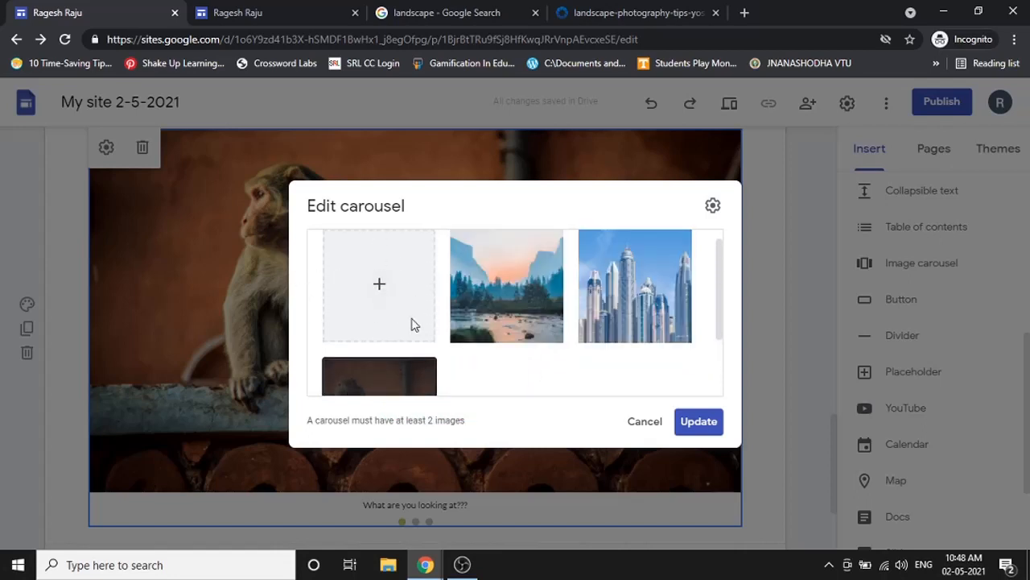
click(714, 206)
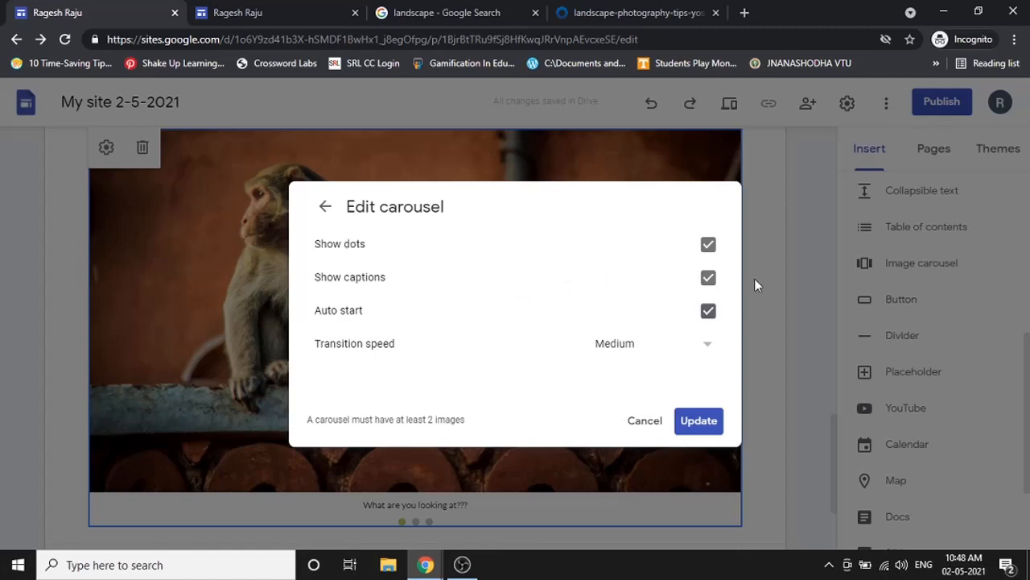
click(717, 278)
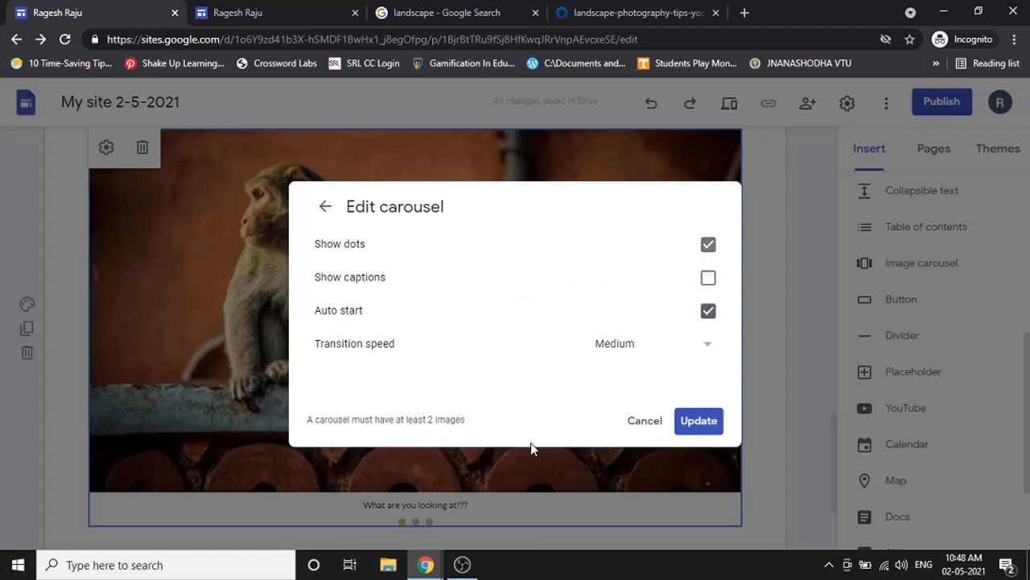
click(697, 419)
scroll(361, 392, down, 2)
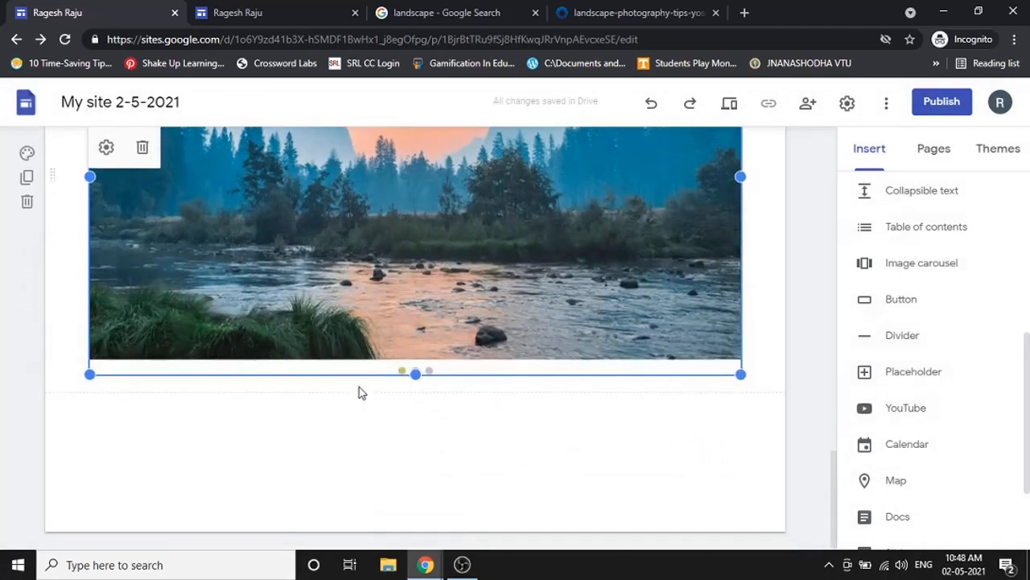
scroll(247, 262, up, 2)
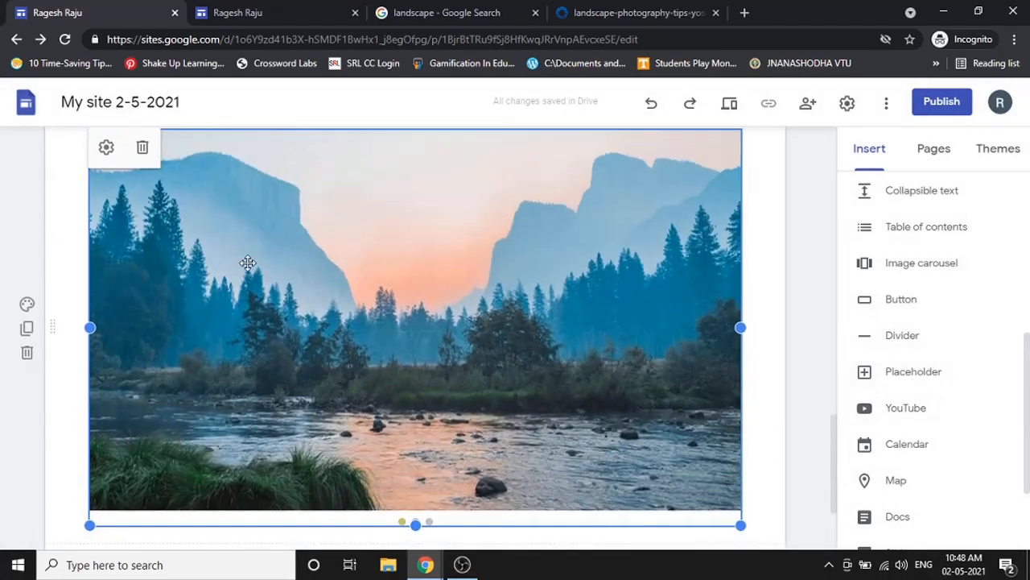
click(107, 149)
click(713, 206)
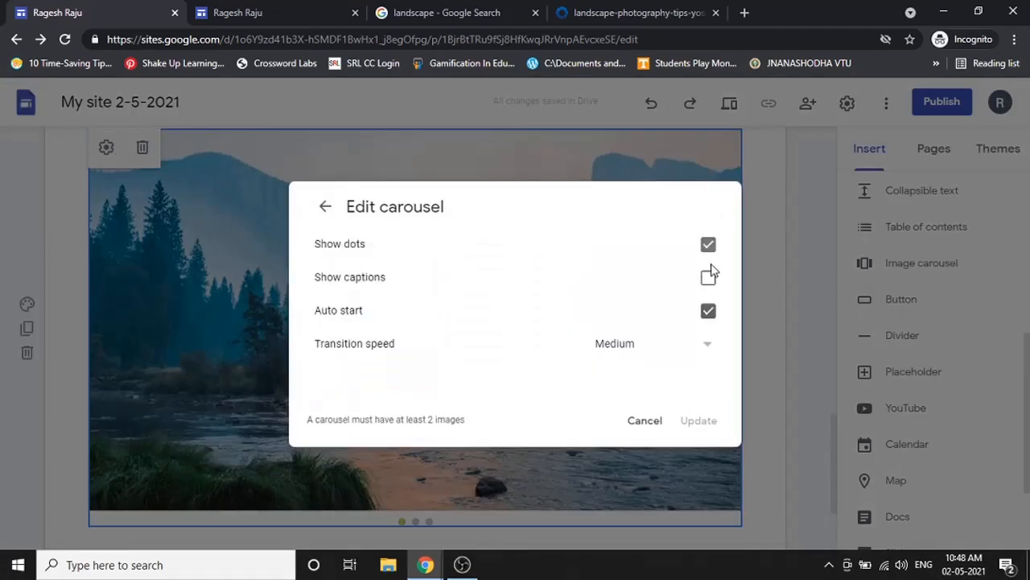
click(709, 278)
click(696, 357)
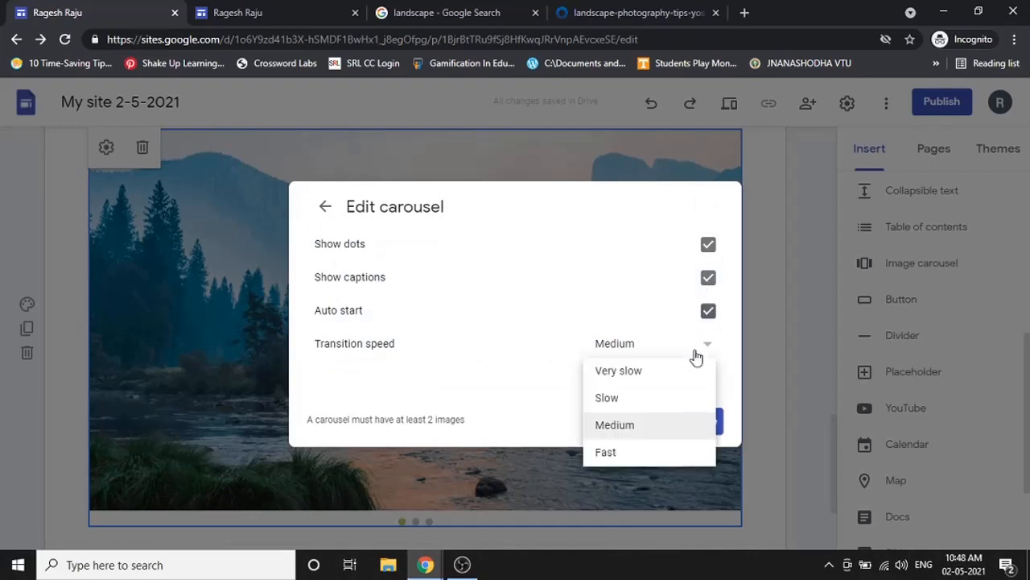
click(640, 454)
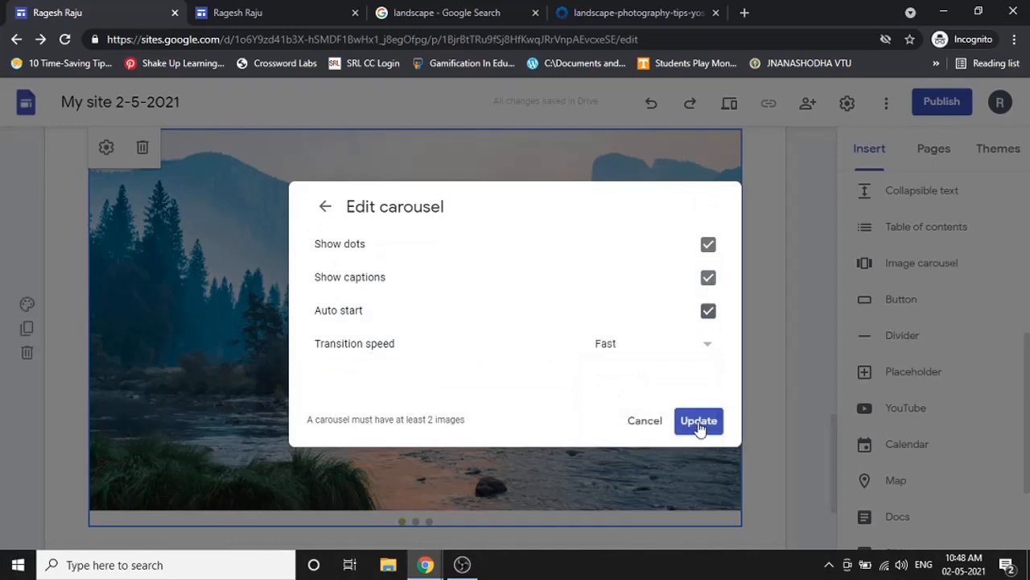
click(697, 422)
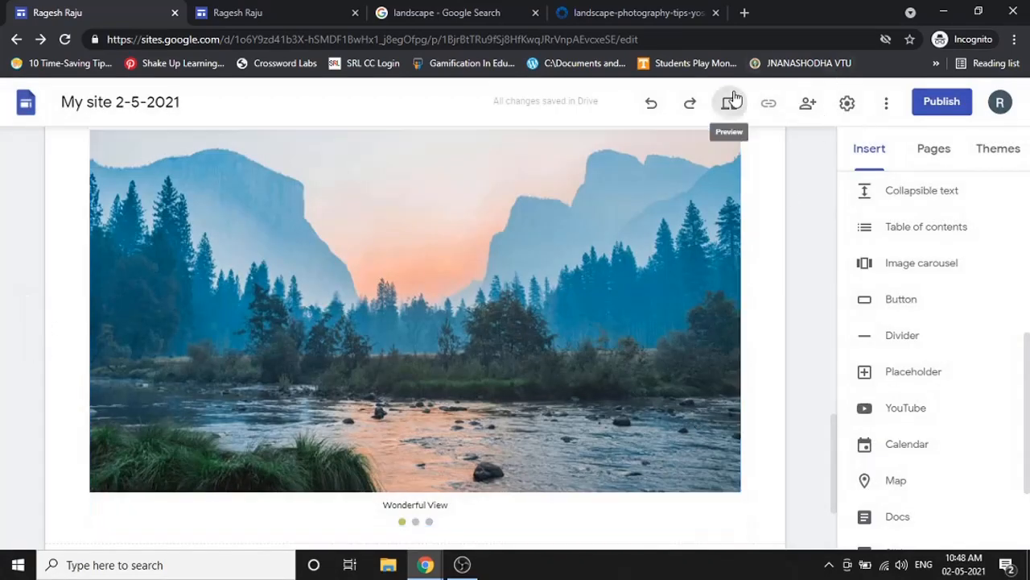
- Preview the page at Large screen size, scroll through the carousel, and exit the preview
click(729, 103)
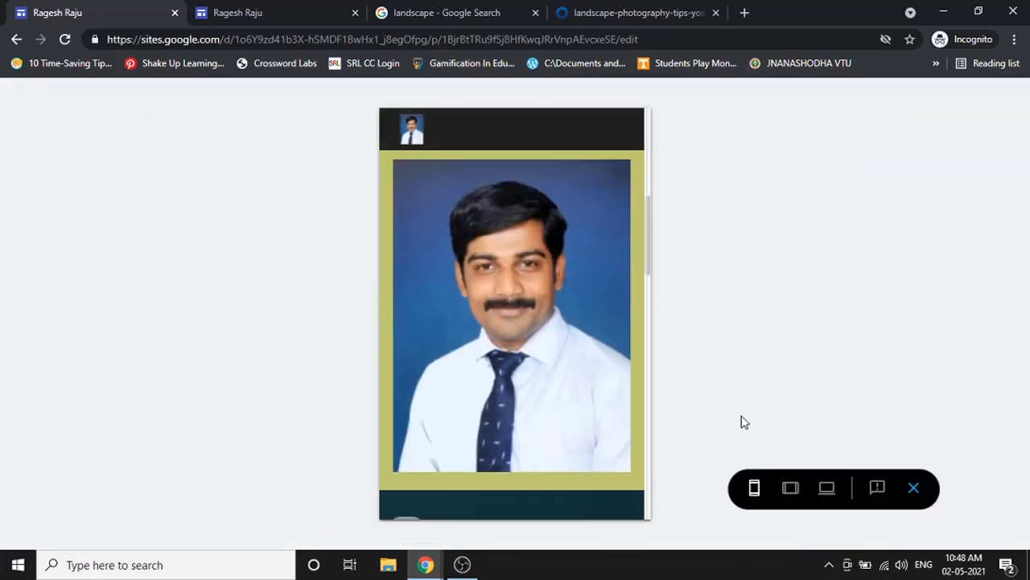
click(826, 488)
scroll(742, 312, down, 5)
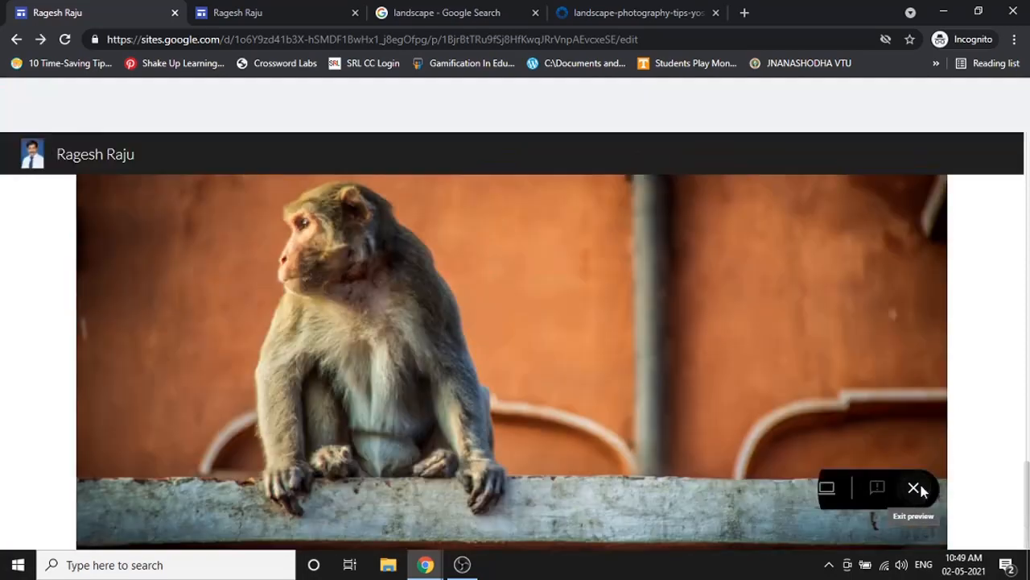
click(915, 489)
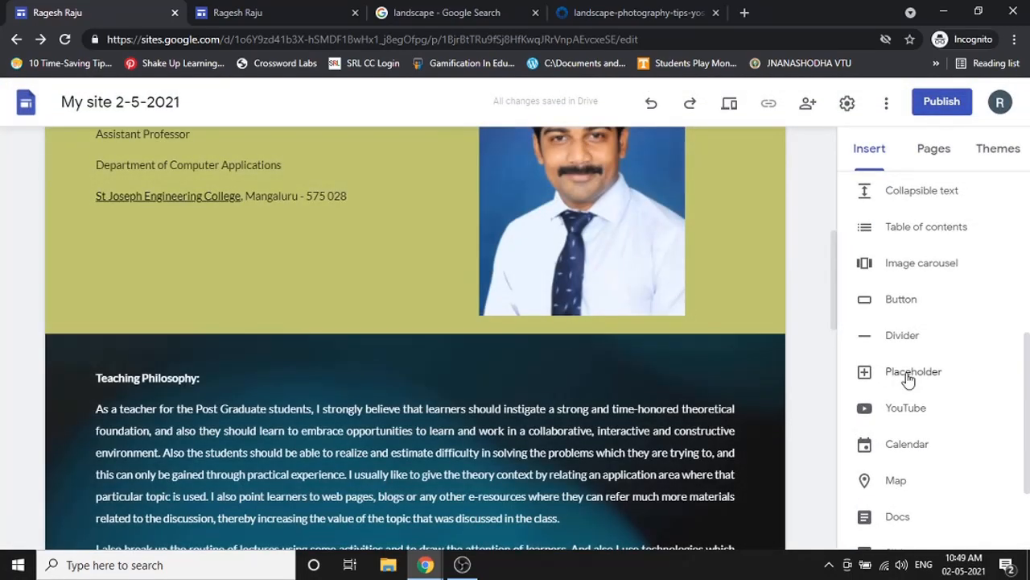
- Insert a 'Click here' button below Menu, linked to a bit.ly short link
scroll(906, 346, up, 1)
click(904, 333)
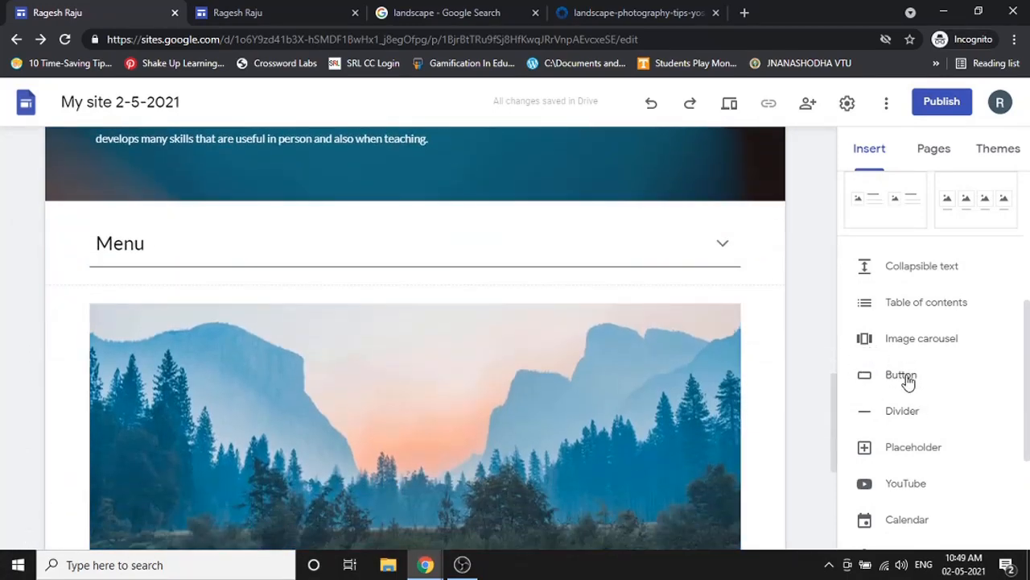
scroll(907, 382, down, 1)
click(905, 302)
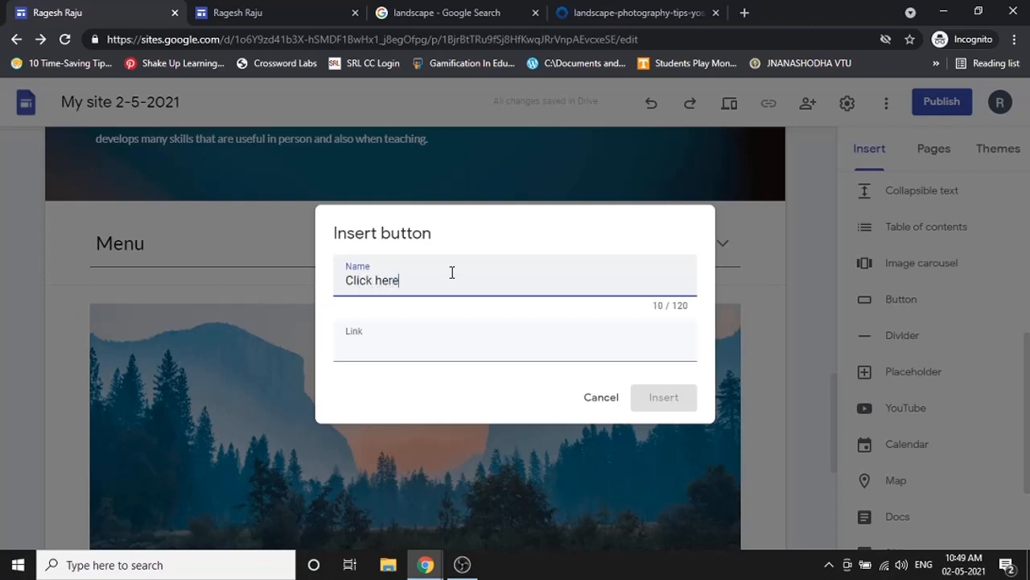
click(459, 351)
text(www.)
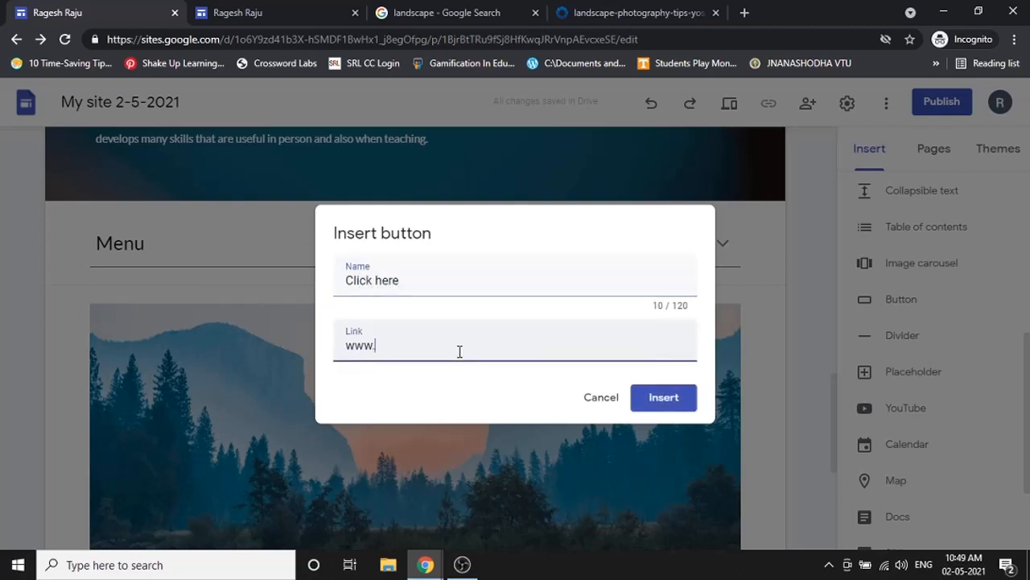
key(BackSpace)
key(BackSpace)
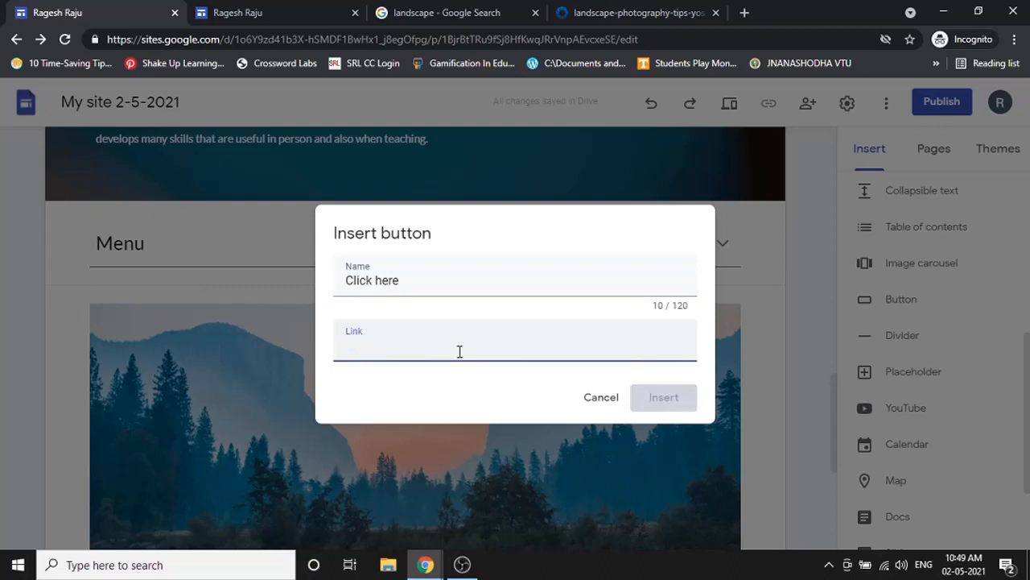
text(bit.ly/RageshRaju)
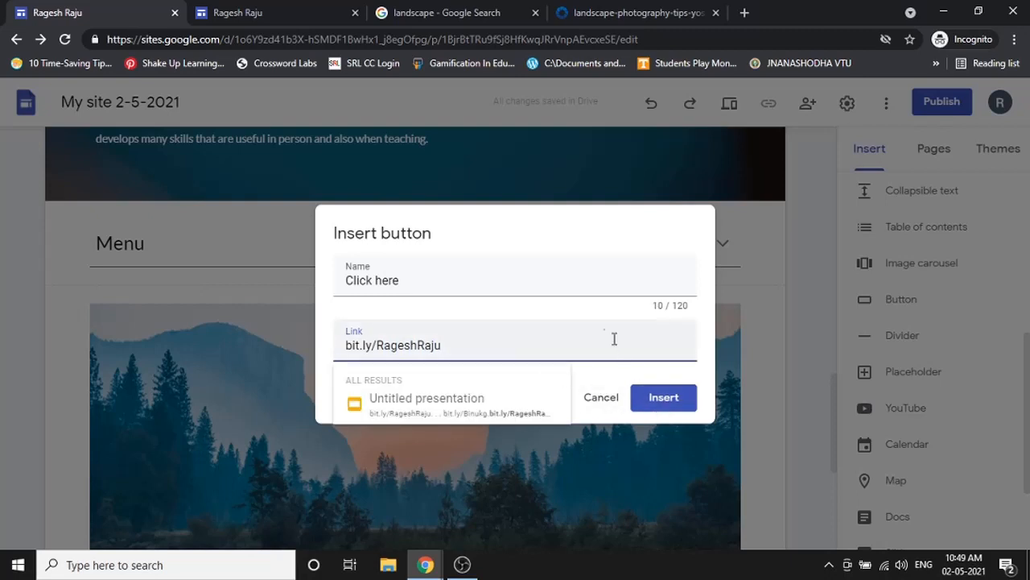
click(654, 402)
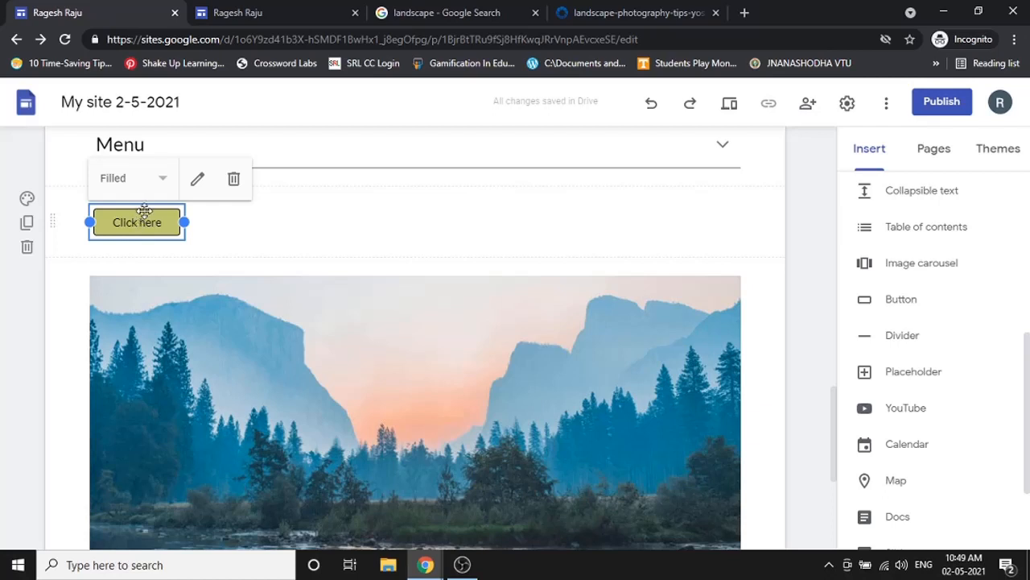
- Change the site theme colour to pink
click(990, 153)
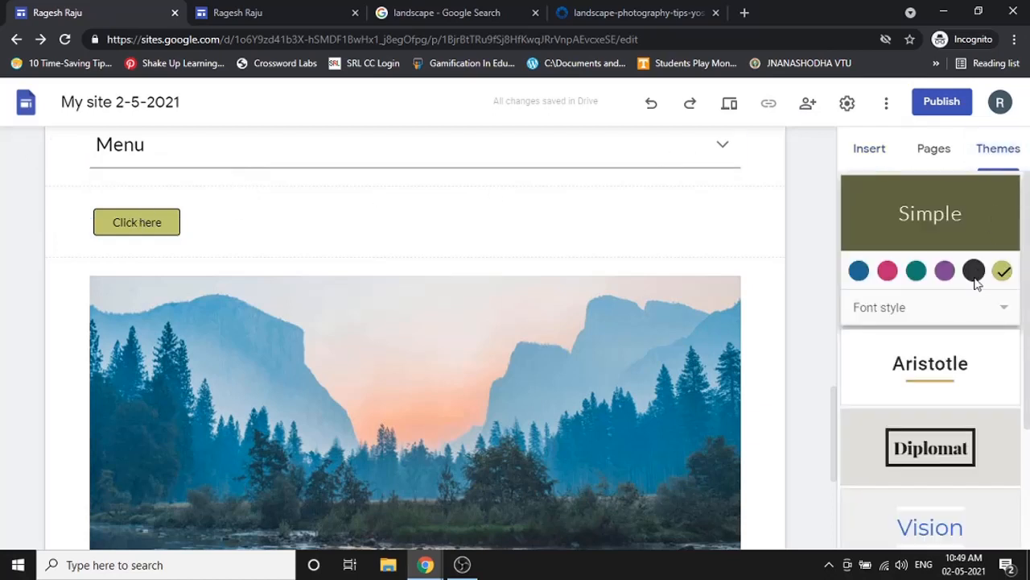
click(945, 271)
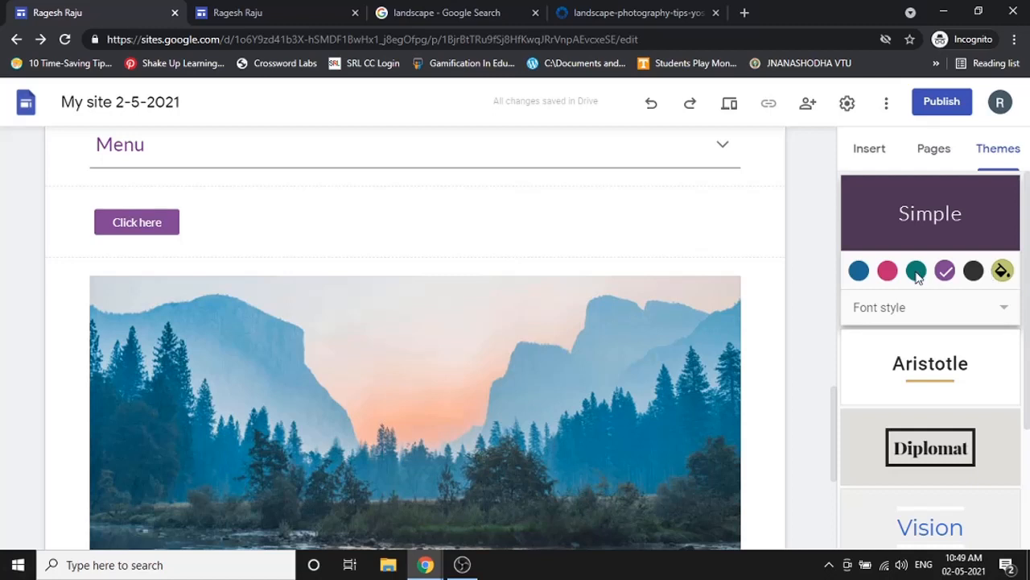
click(889, 272)
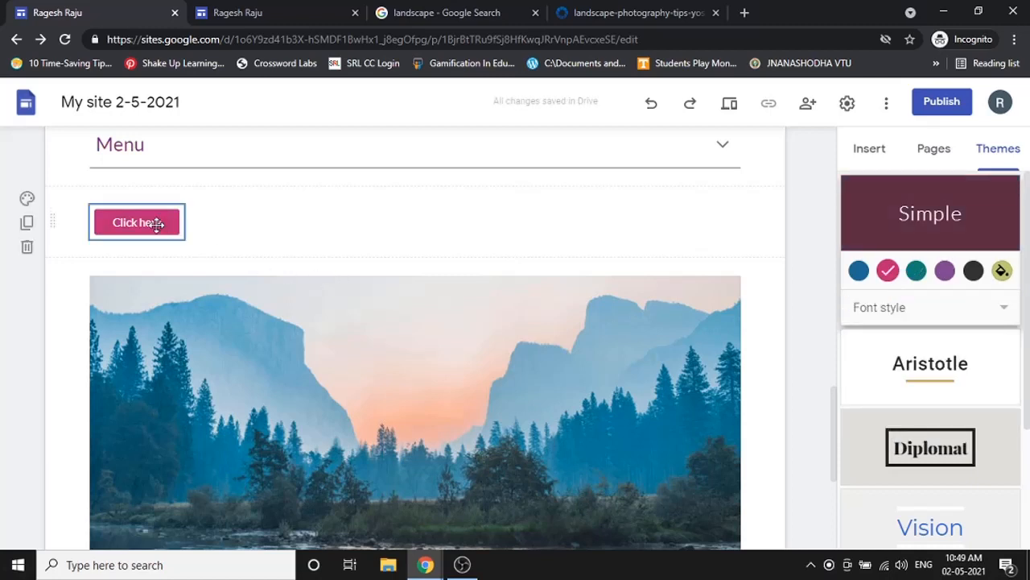
- Centre the Click here button in its row below the Menu
click(183, 231)
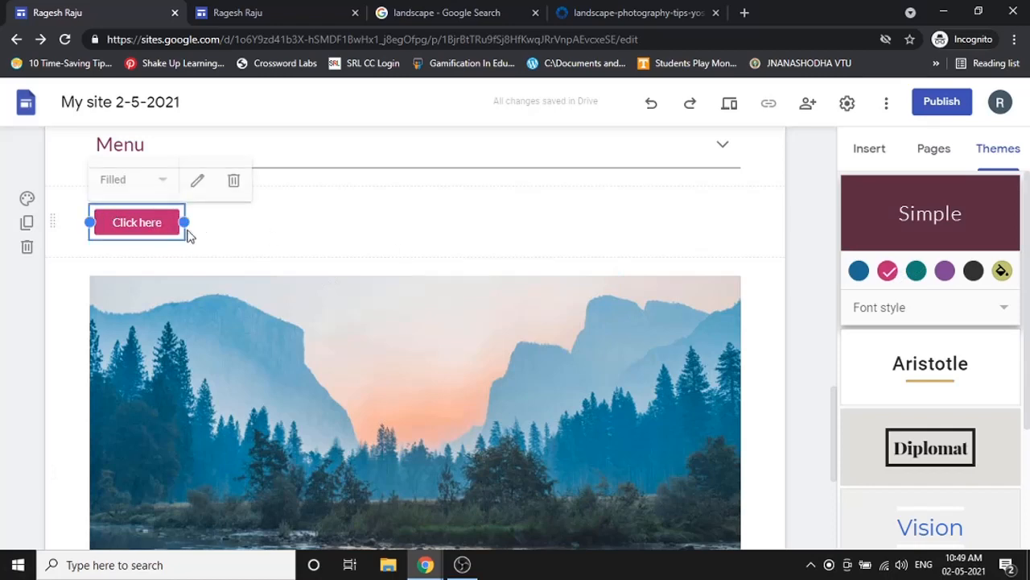
drag(184, 224, 439, 318)
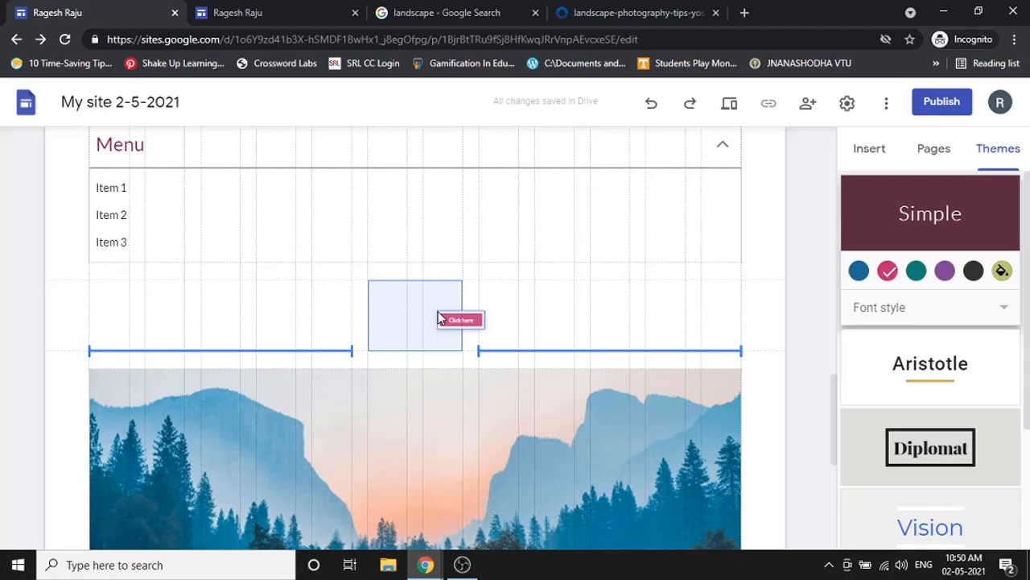
drag(440, 319, 440, 318)
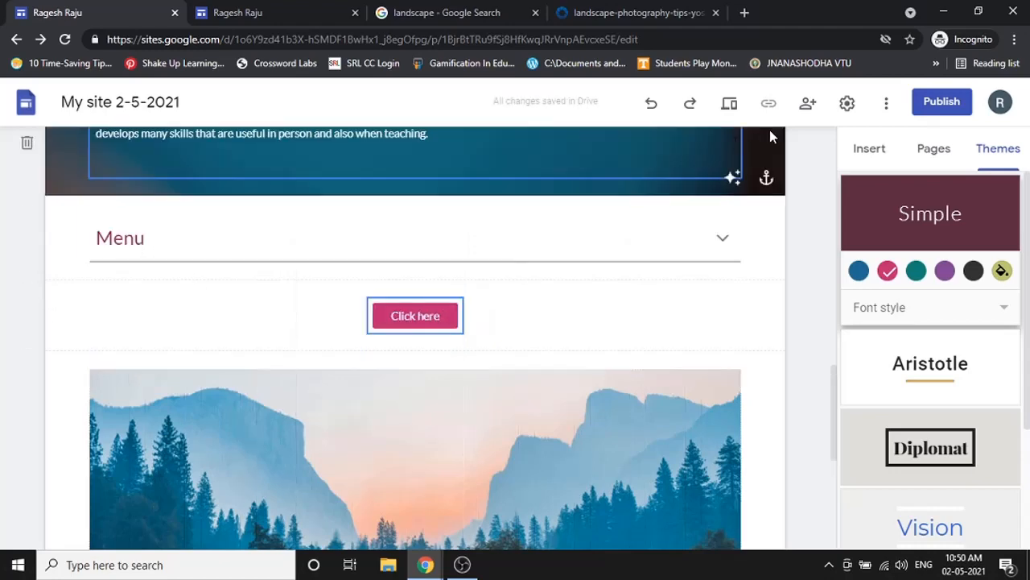
click(730, 106)
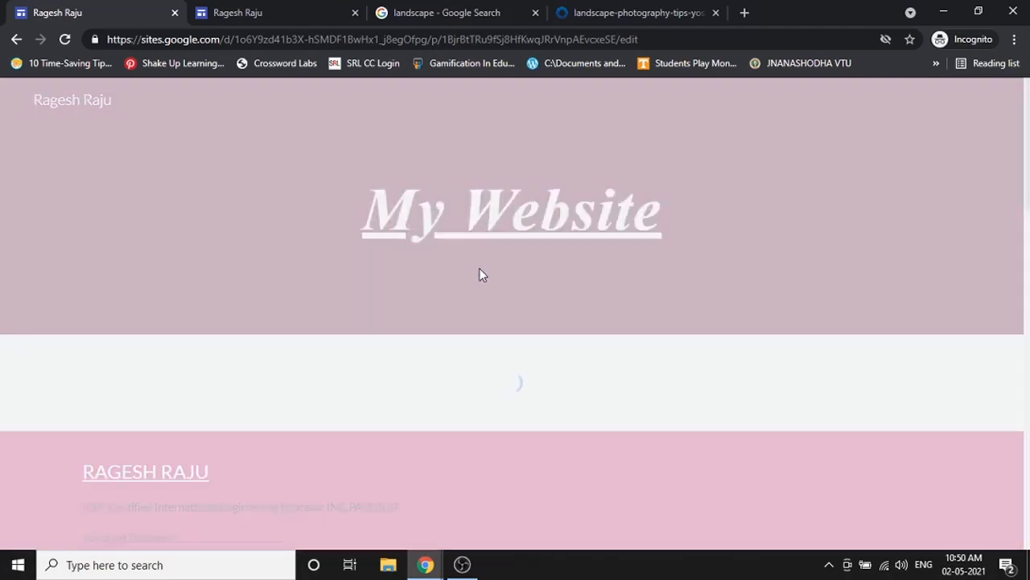
scroll(481, 273, down, 5)
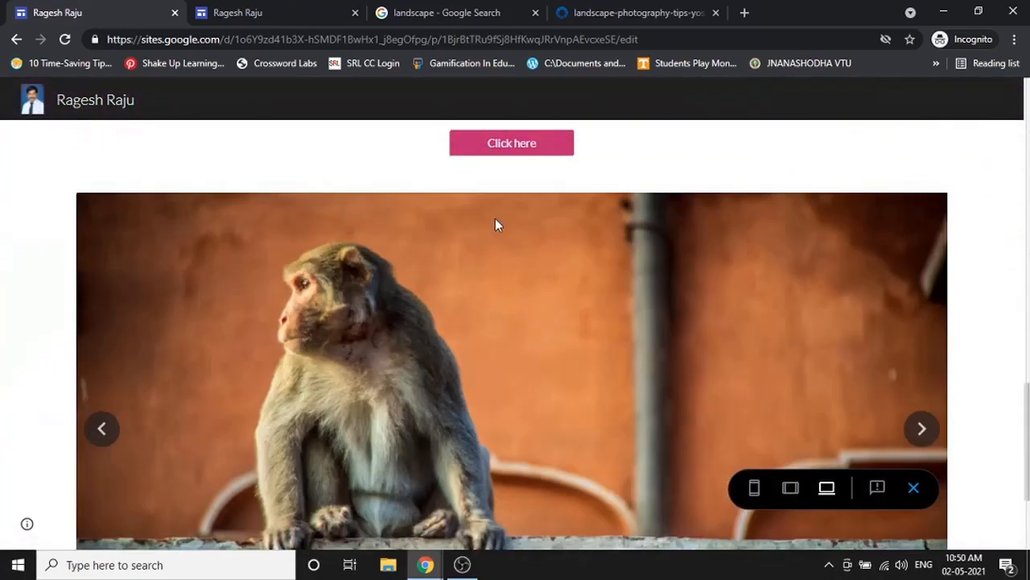
scroll(497, 223, up, 2)
click(512, 296)
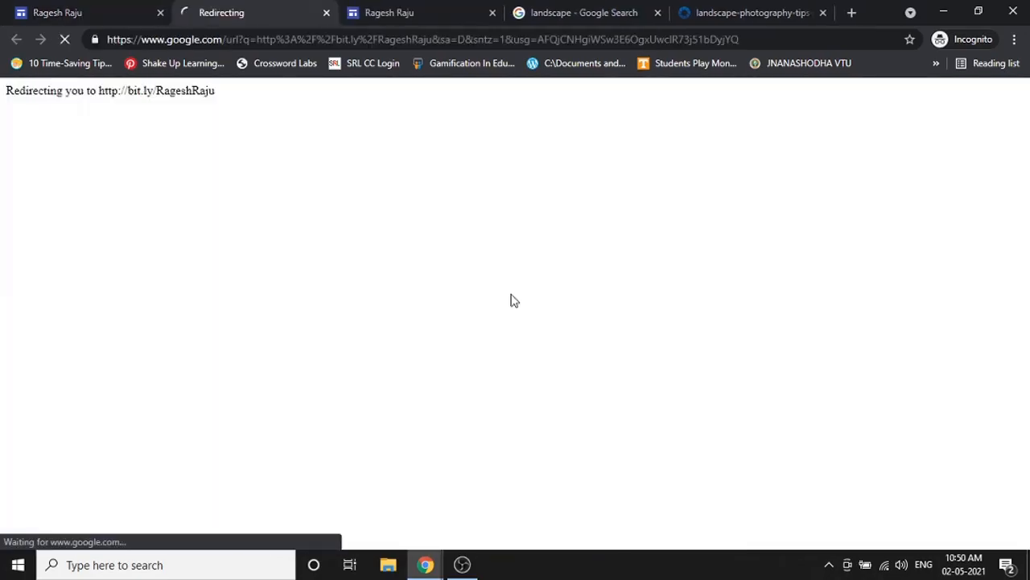
click(326, 13)
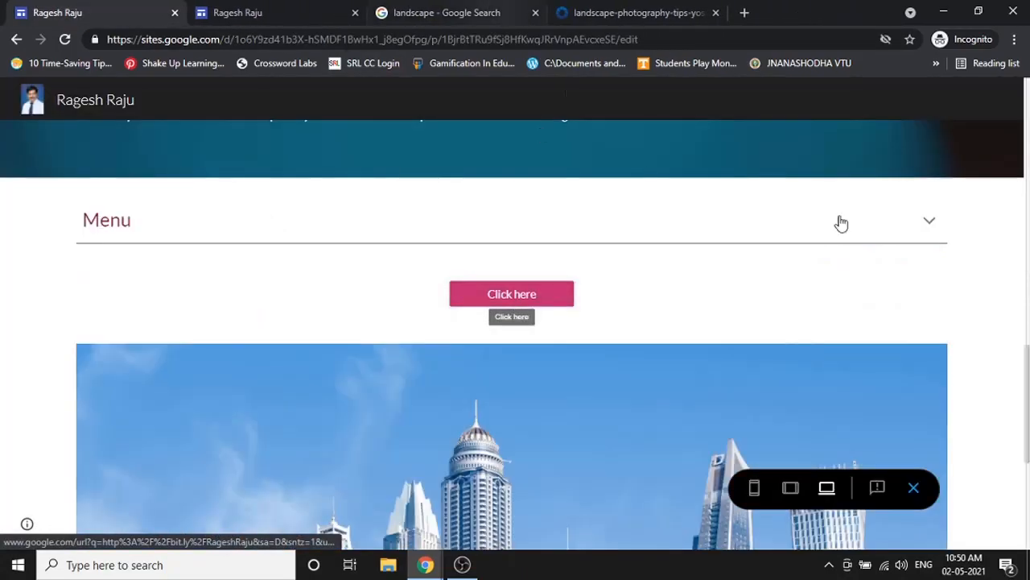
click(914, 488)
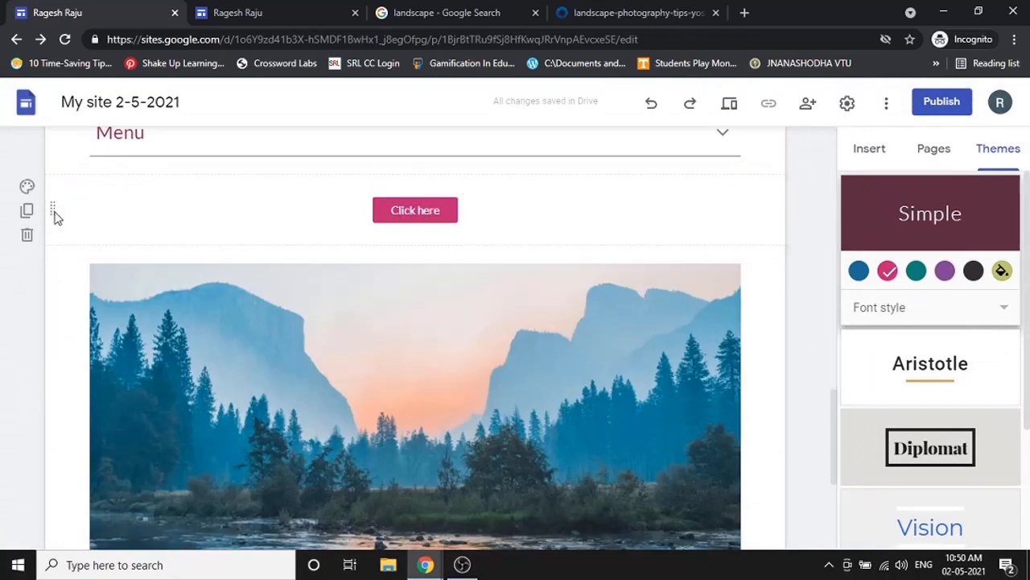
- Move the Click here section below the carousel and add a divider after the welcome text
drag(55, 215, 58, 440)
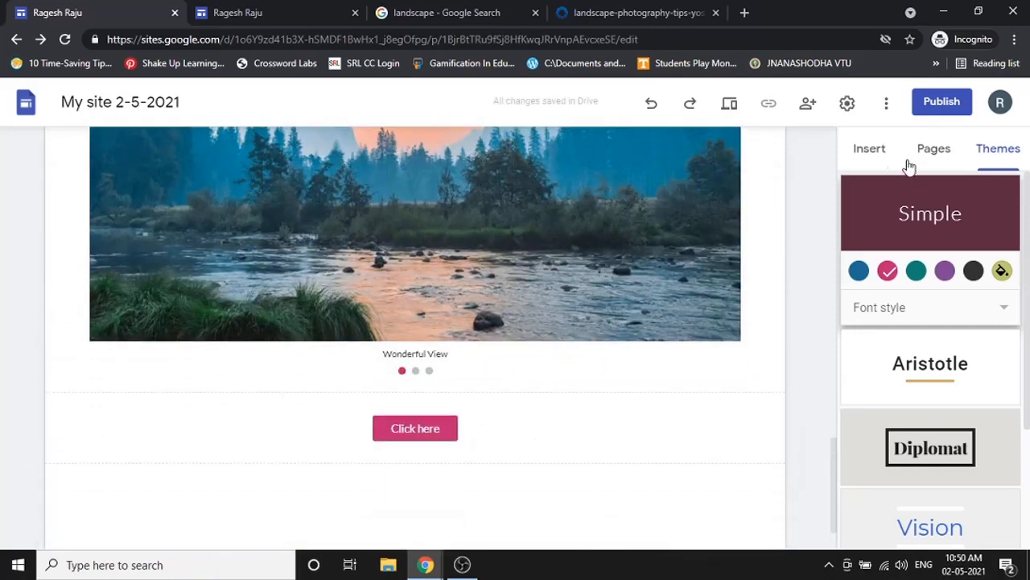
click(879, 151)
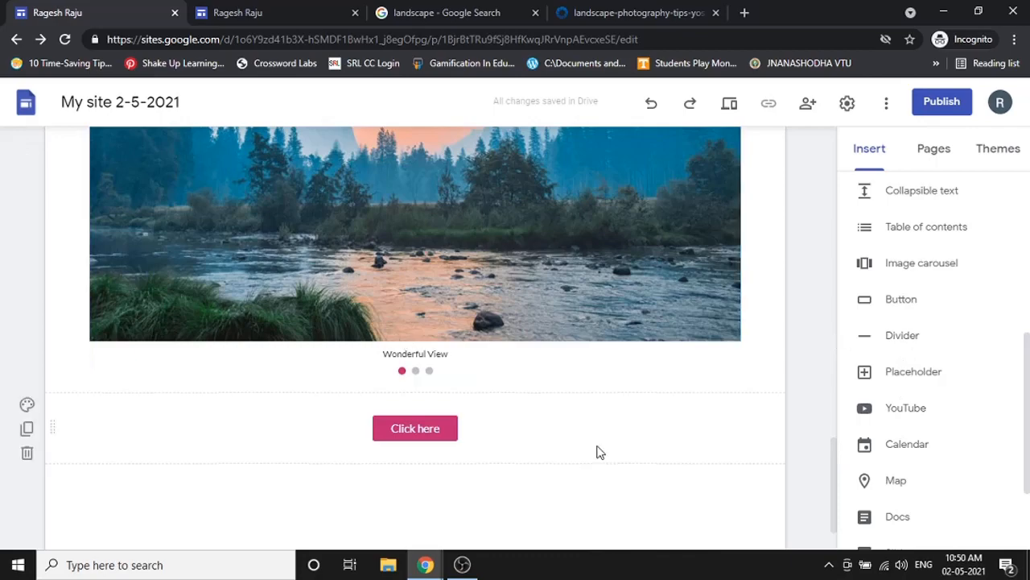
scroll(596, 445, up, 5)
scroll(897, 345, up, 5)
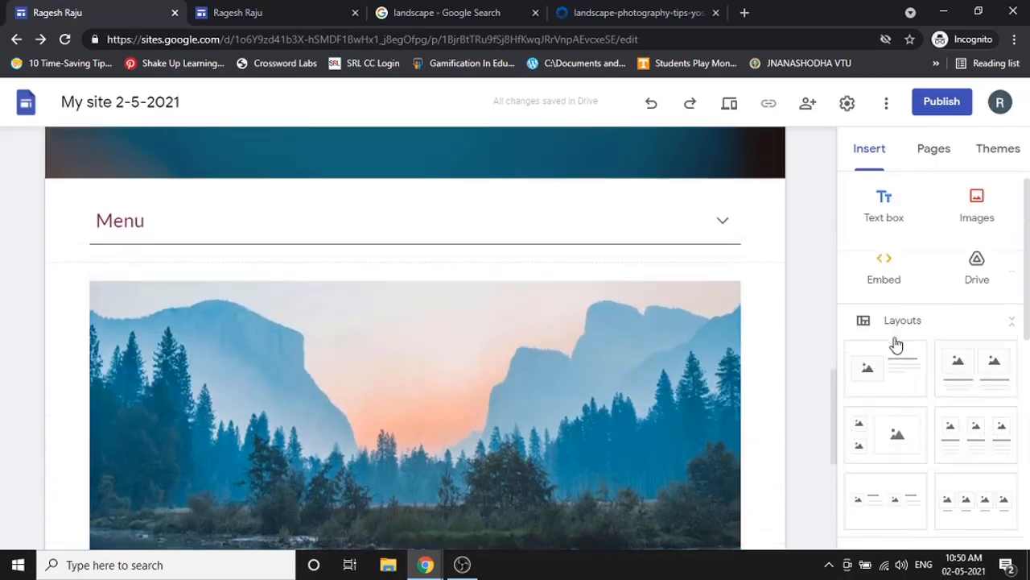
scroll(428, 298, up, 15)
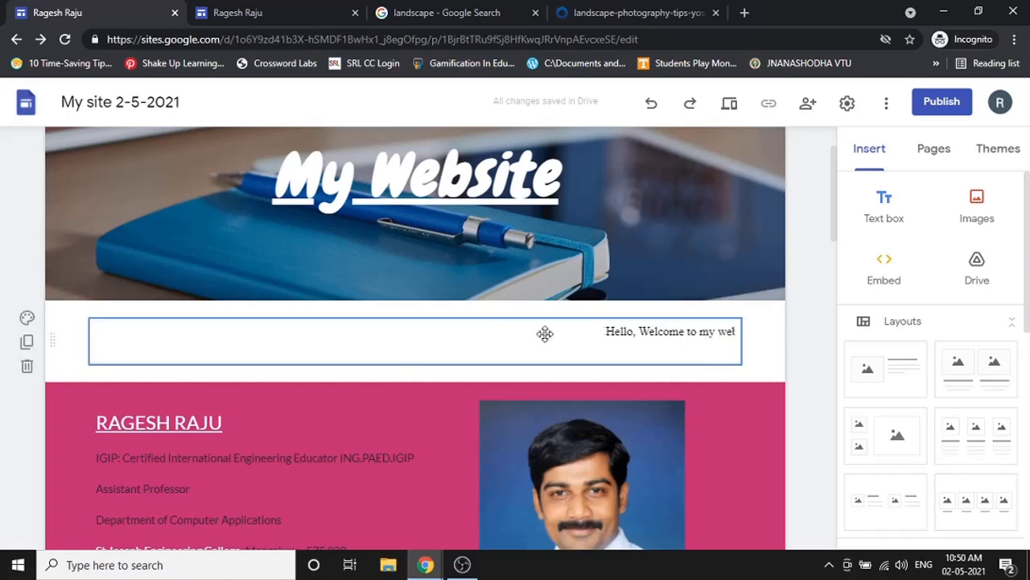
click(564, 338)
scroll(906, 301, down, 1)
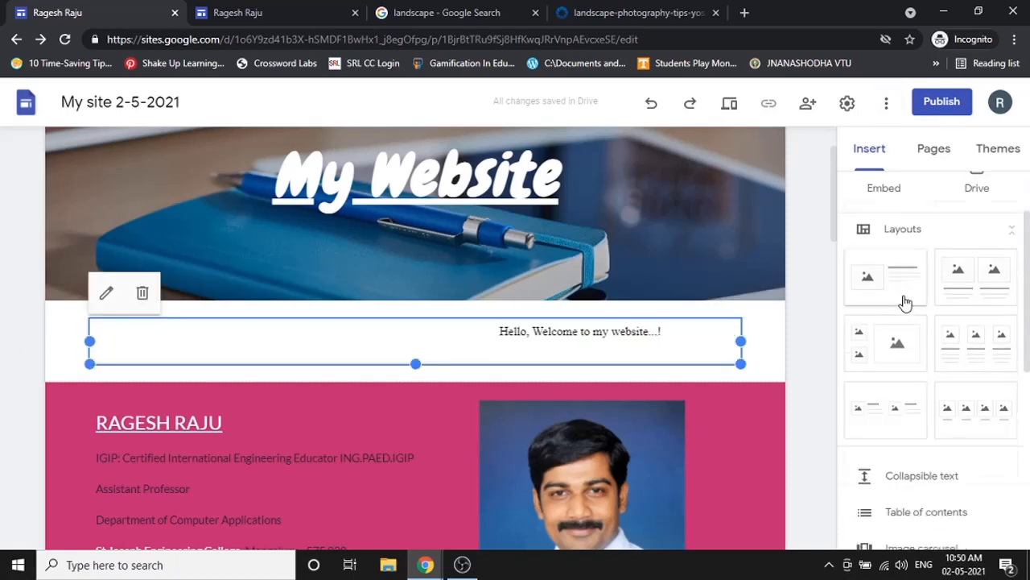
scroll(905, 302, down, 3)
click(910, 414)
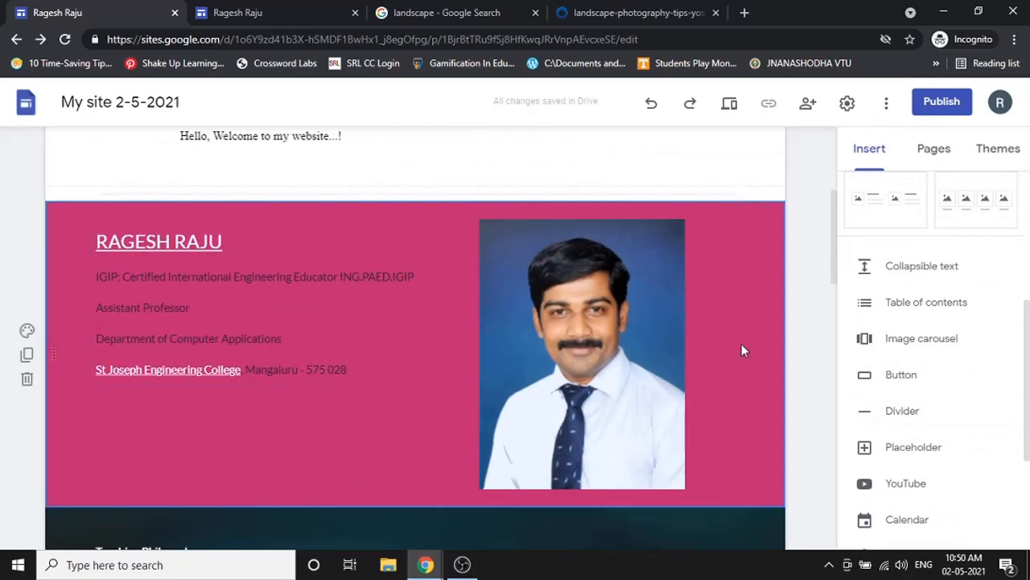
- Add dividers below the profile section, above Menu, and above and below the Click here button
click(869, 407)
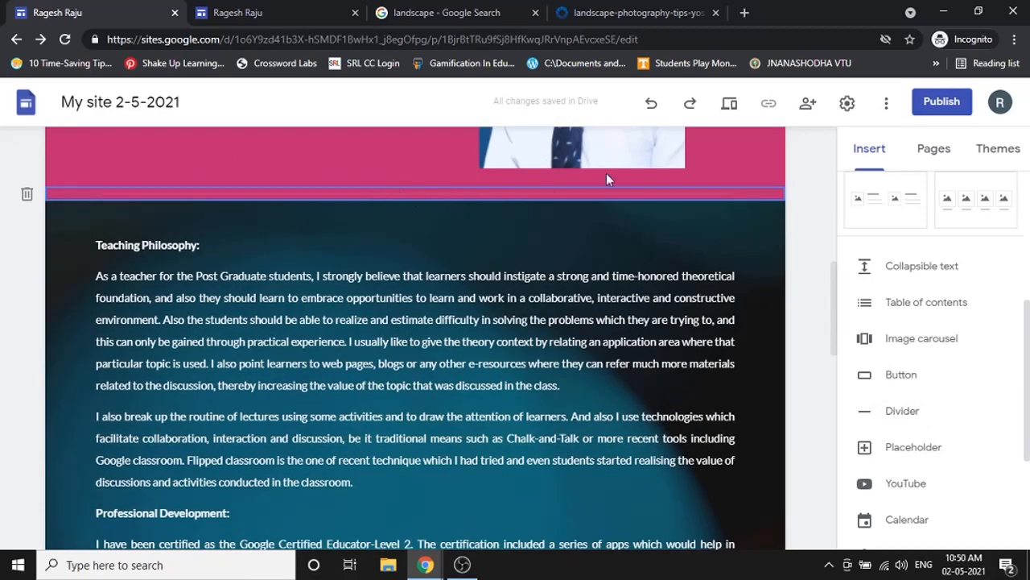
scroll(769, 322, down, 3)
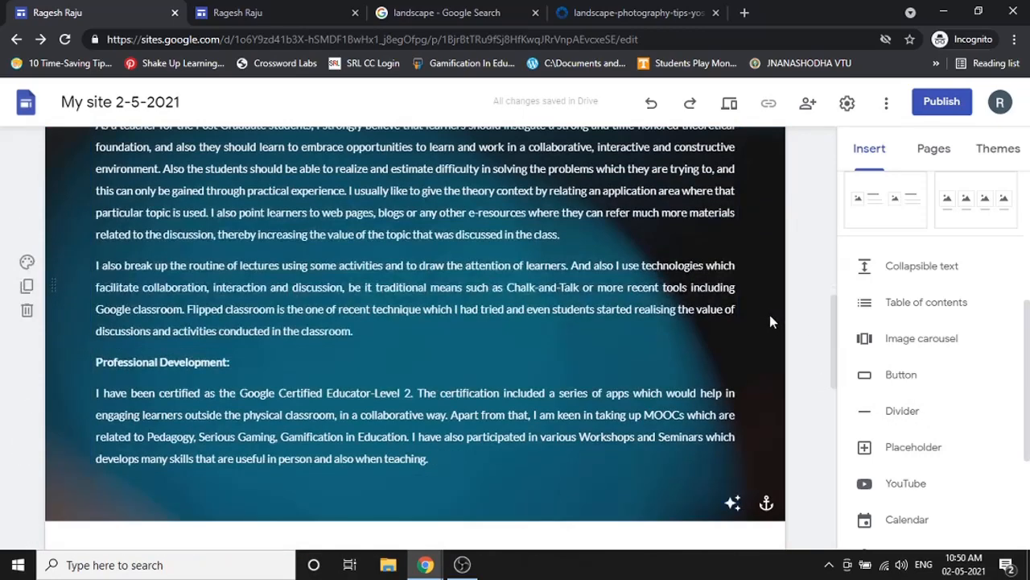
scroll(753, 307, down, 2)
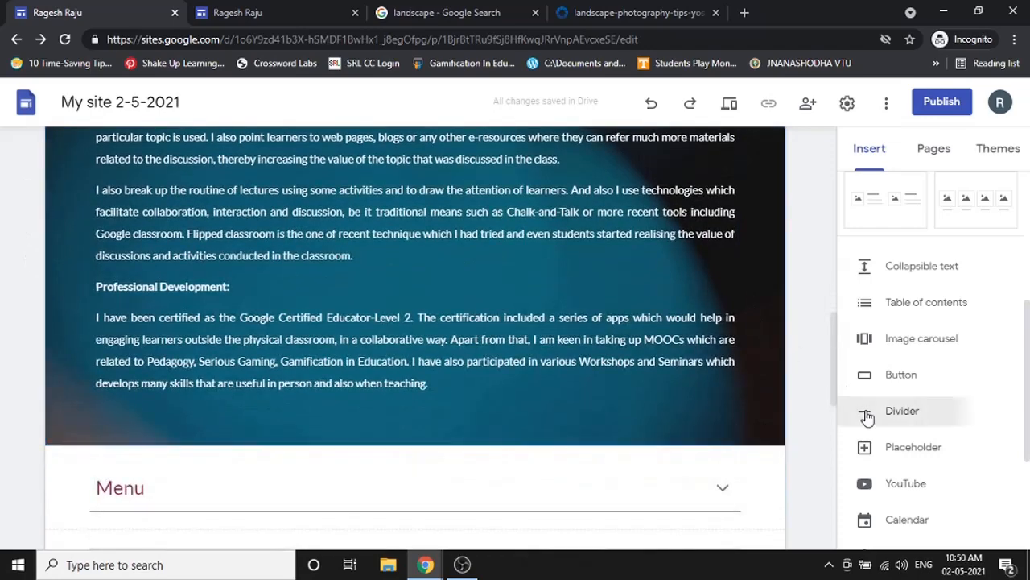
click(867, 412)
scroll(503, 193, down, 5)
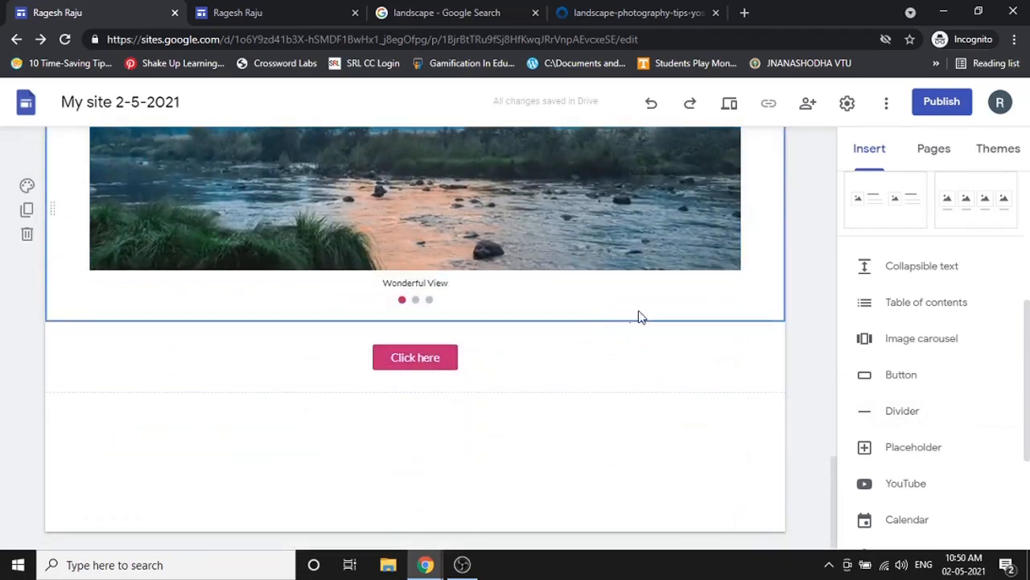
click(916, 418)
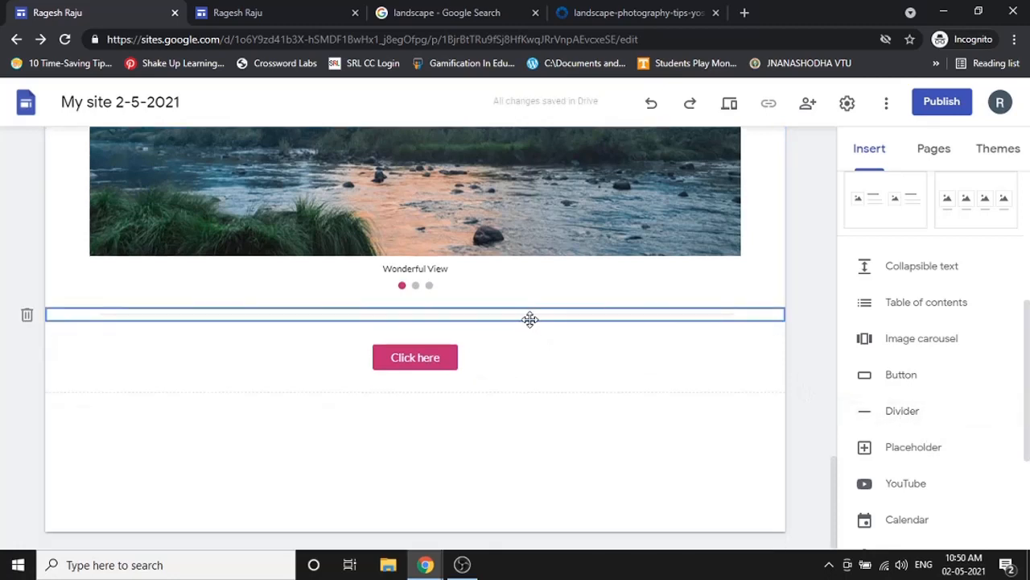
click(150, 349)
click(915, 421)
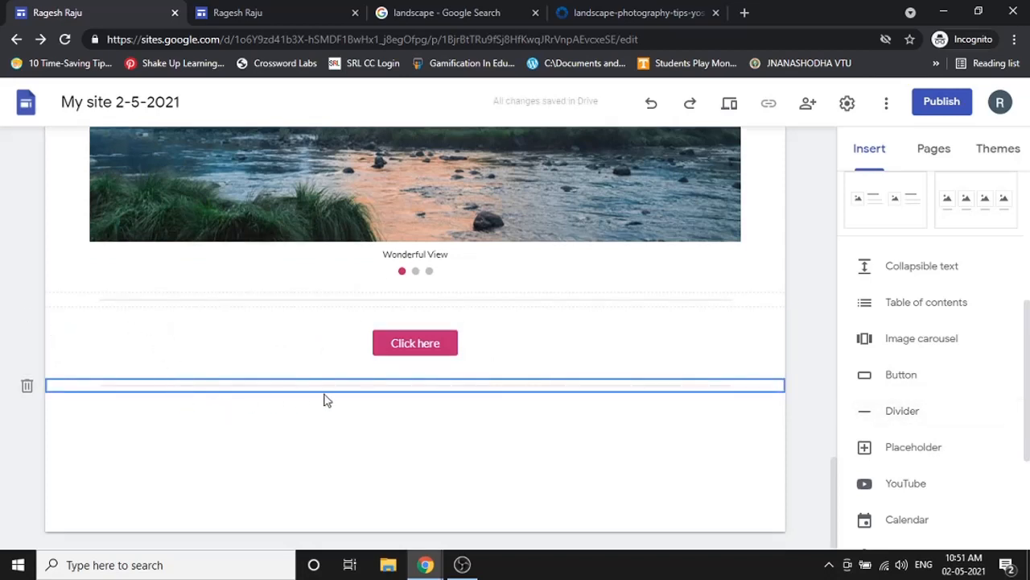
- Add a placeholder block below the Click here button and enlarge it
click(892, 450)
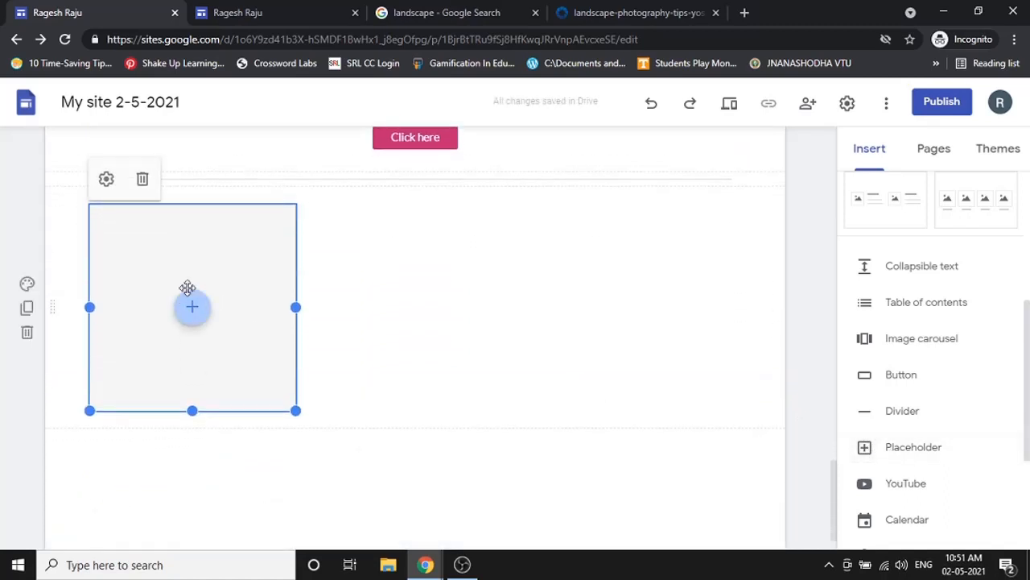
scroll(664, 247, up, 5)
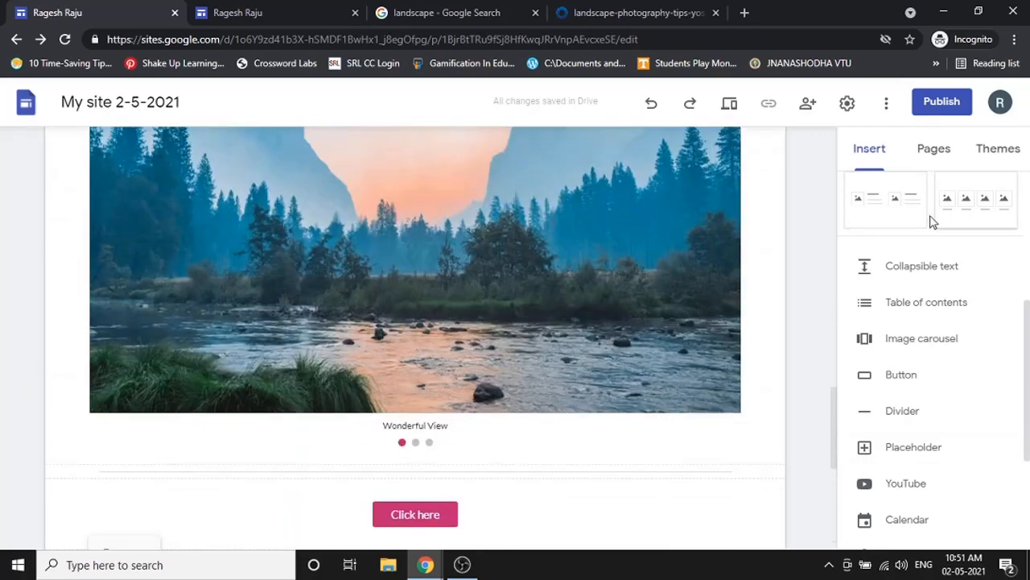
scroll(179, 413, down, 5)
click(190, 307)
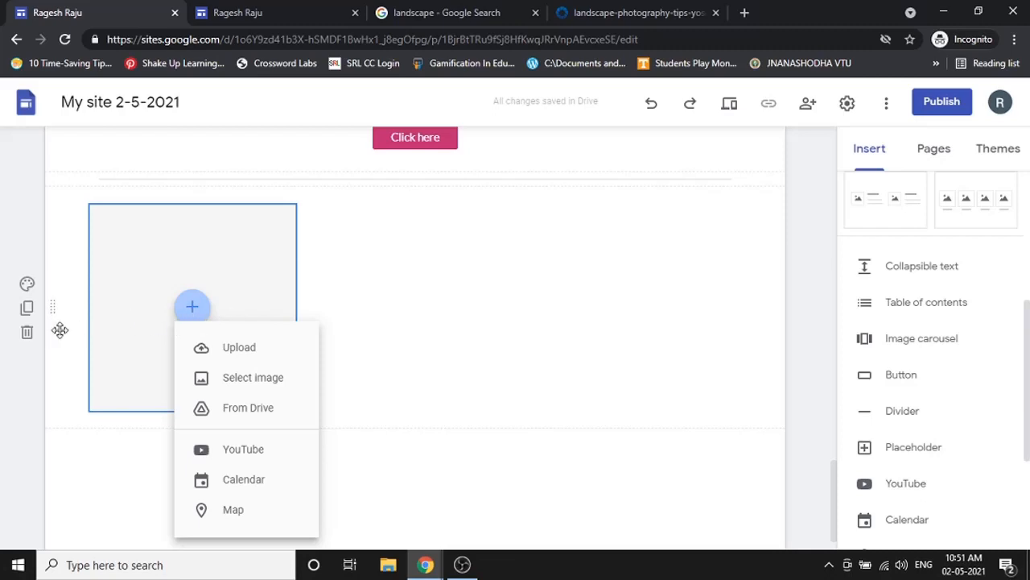
click(220, 267)
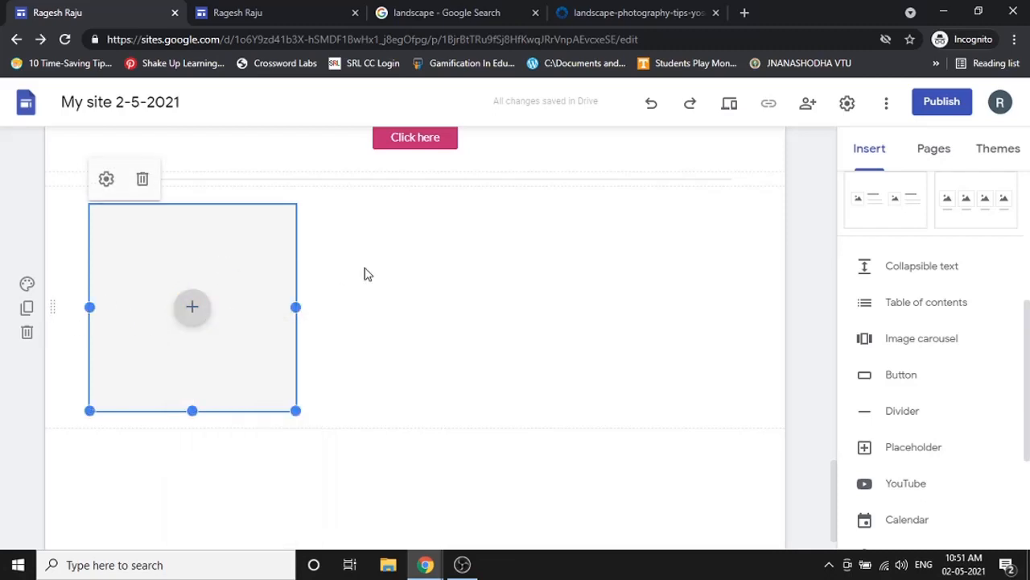
drag(295, 411, 353, 484)
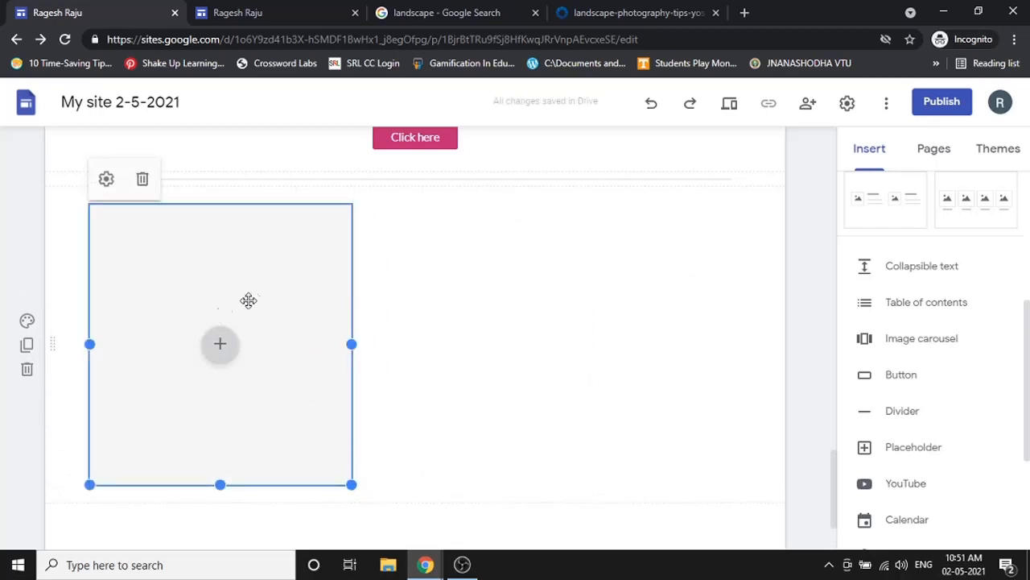
- Add another empty placeholder, make it taller, and show its image source choices
scroll(466, 299, up, 1)
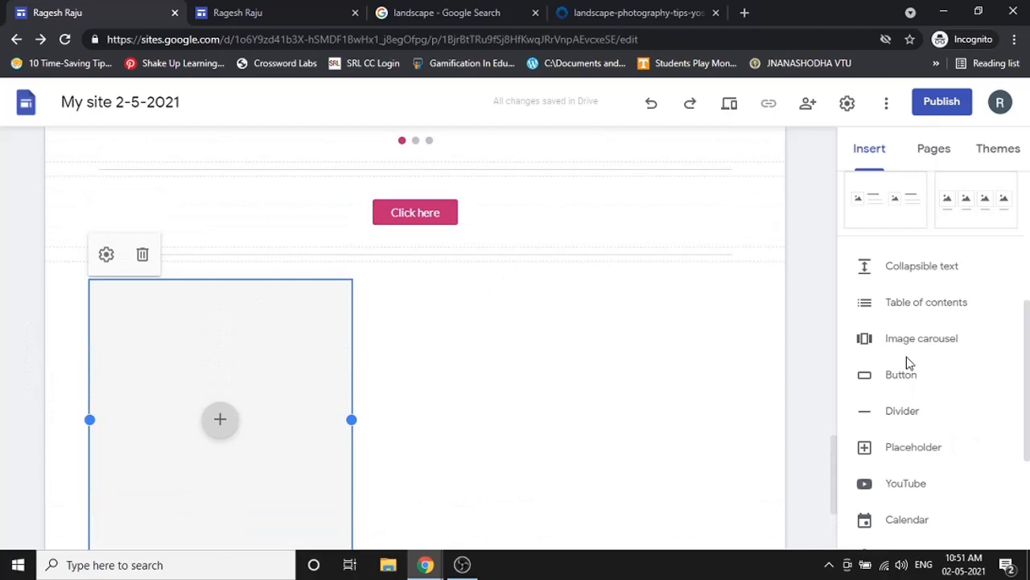
click(906, 463)
scroll(362, 329, up, 2)
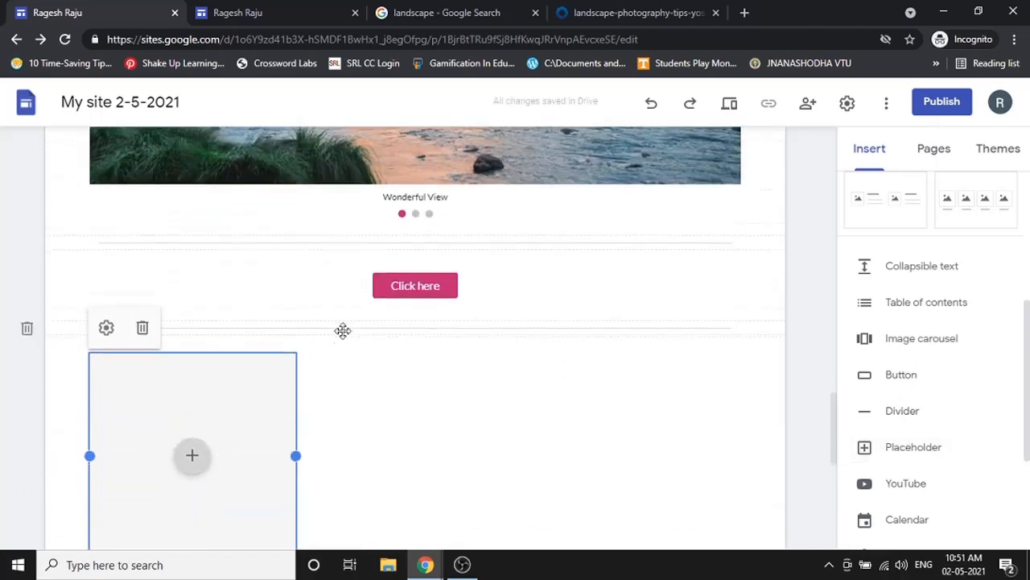
scroll(343, 331, down, 1)
drag(295, 486, 324, 532)
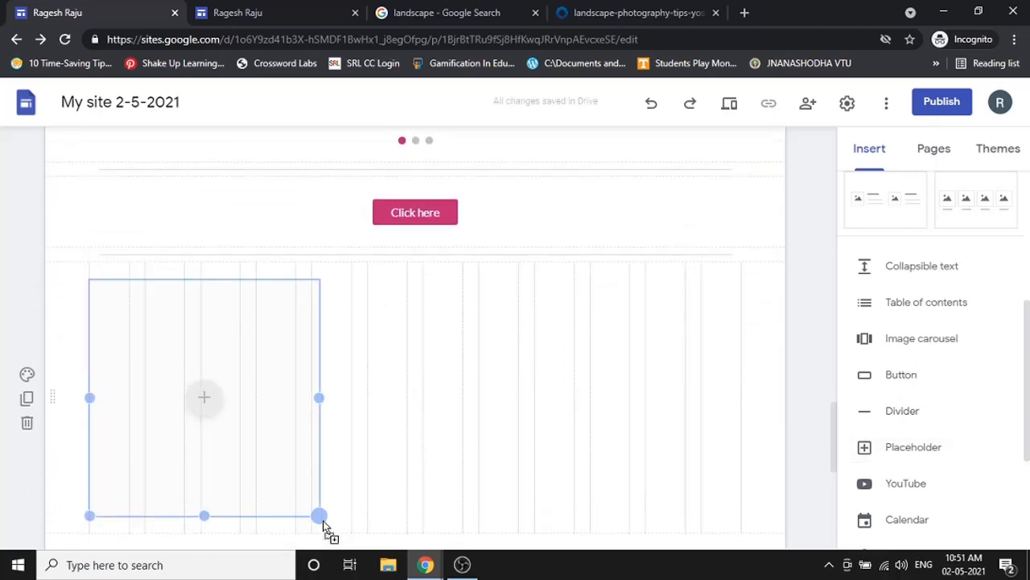
click(201, 406)
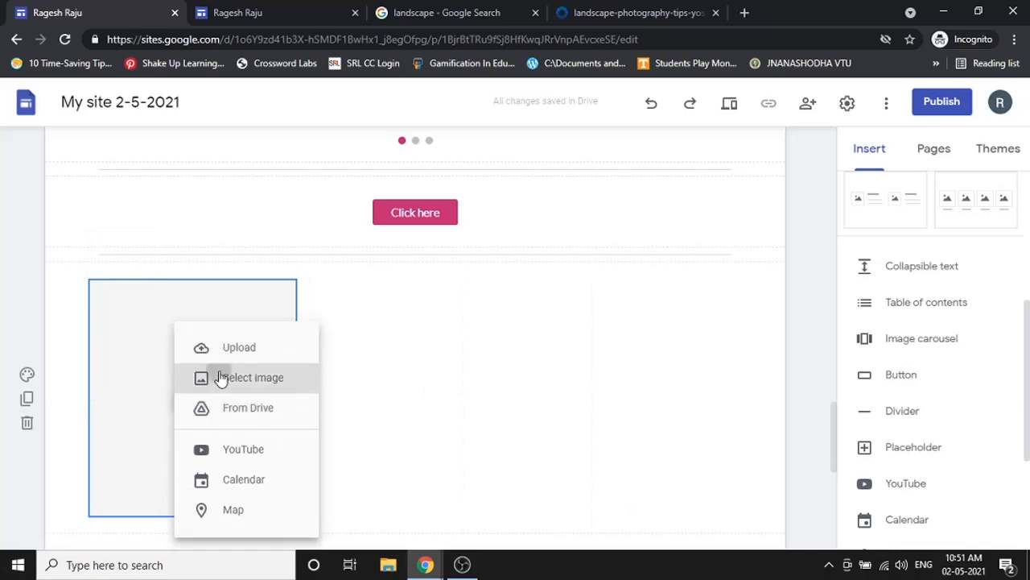
- Search Google Images for 'flower' and insert the purple flower into the placeholder
click(219, 376)
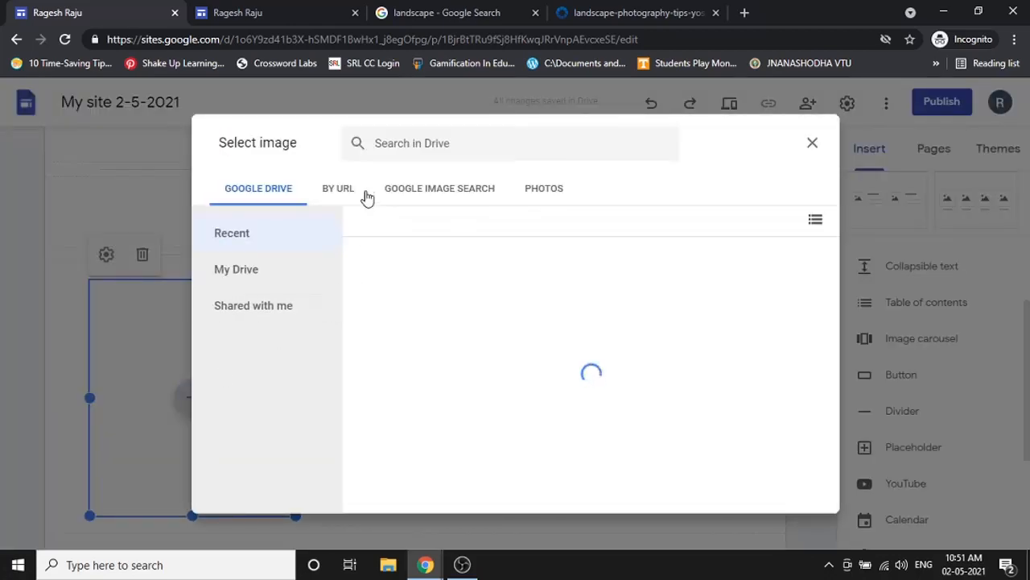
click(435, 186)
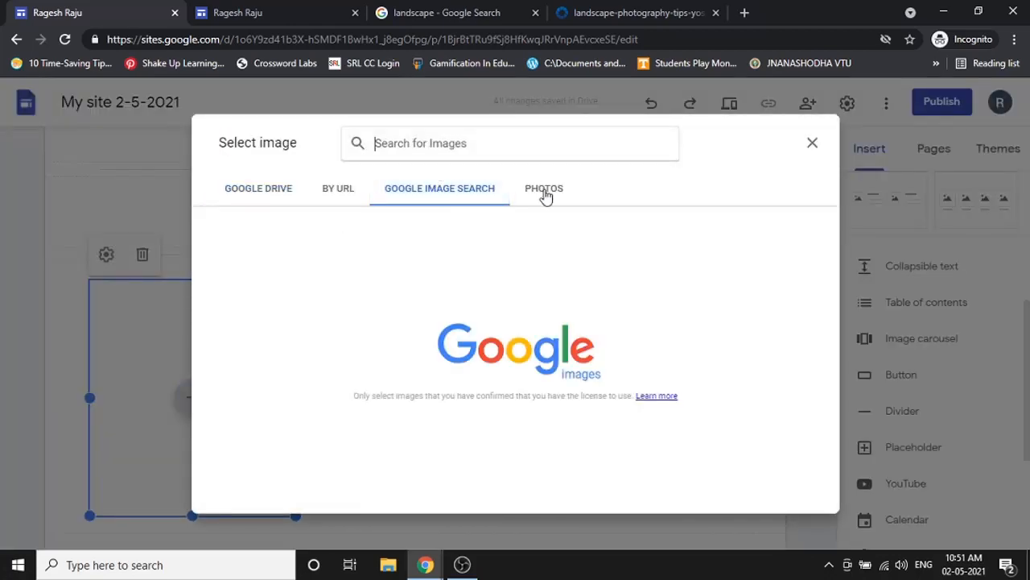
text(d)
key(BackSpace)
text(flower)
key(Return)
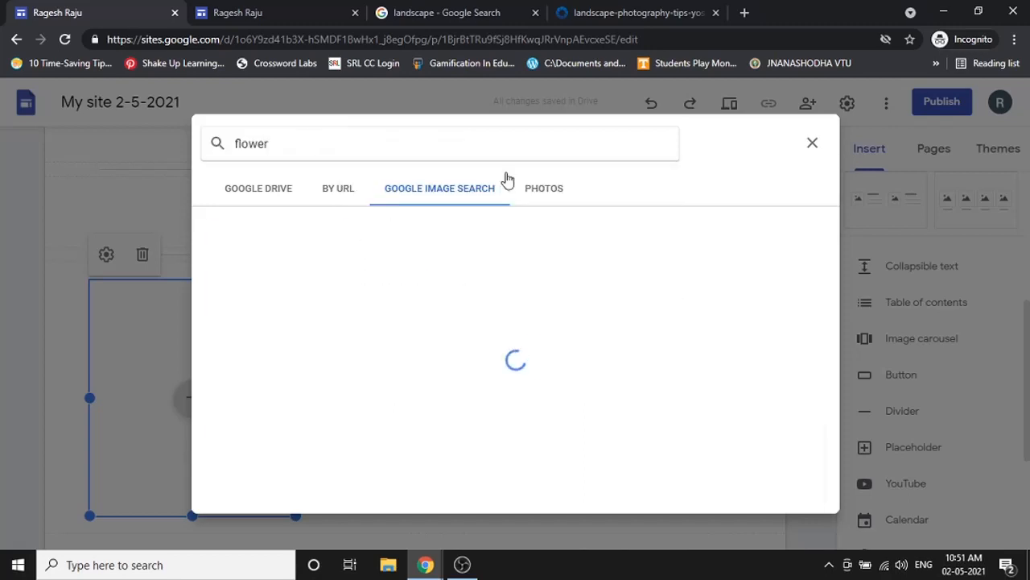
click(418, 250)
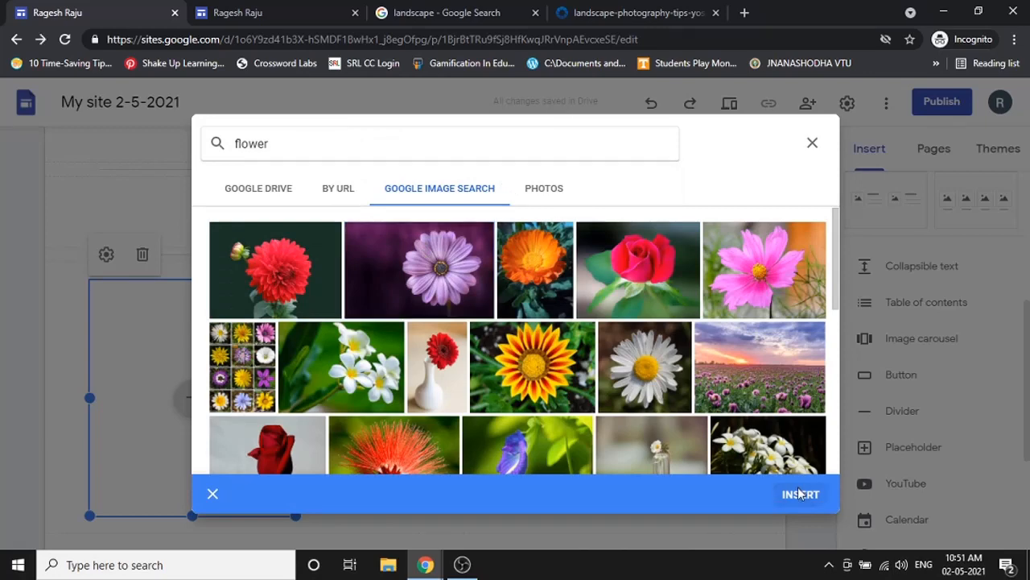
click(800, 494)
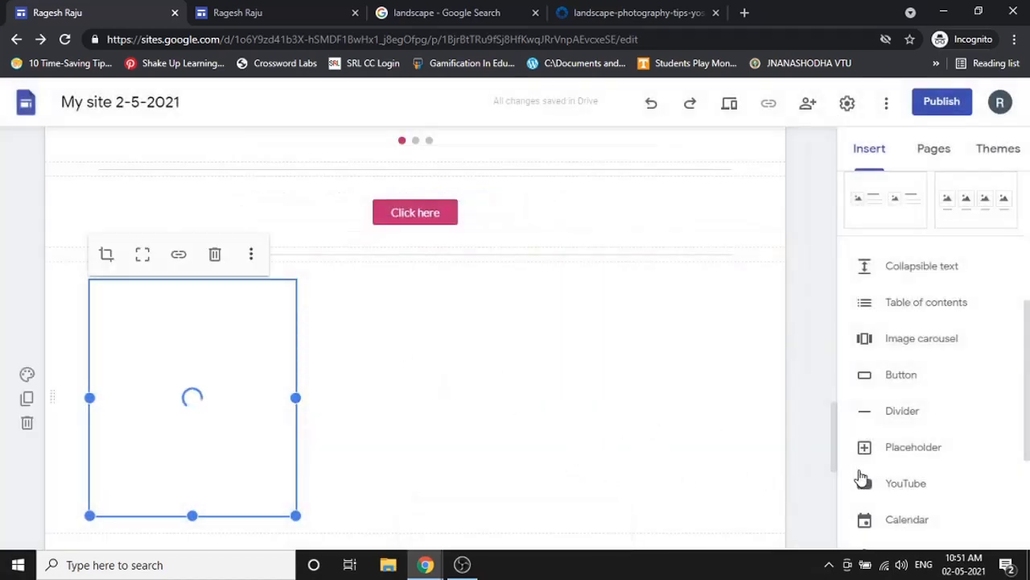
- Add an extra placeholder beside the flower image, then delete it
click(900, 456)
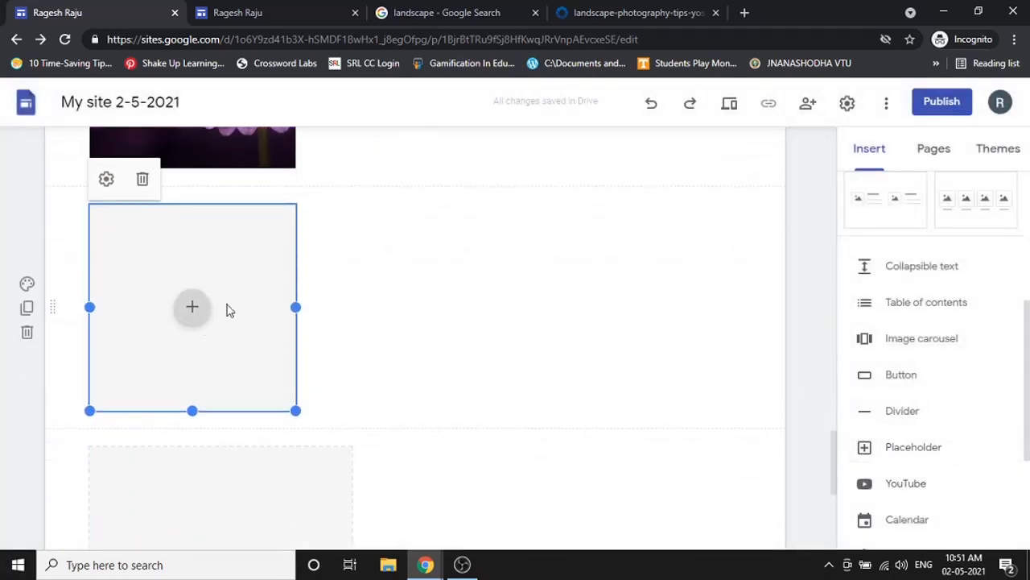
drag(225, 309, 440, 299)
scroll(416, 258, up, 3)
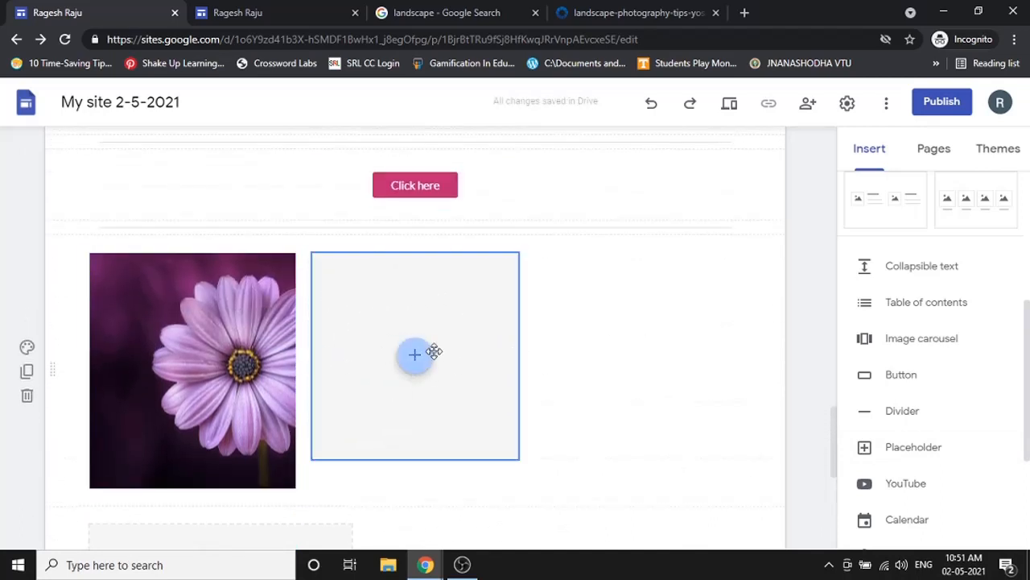
click(493, 294)
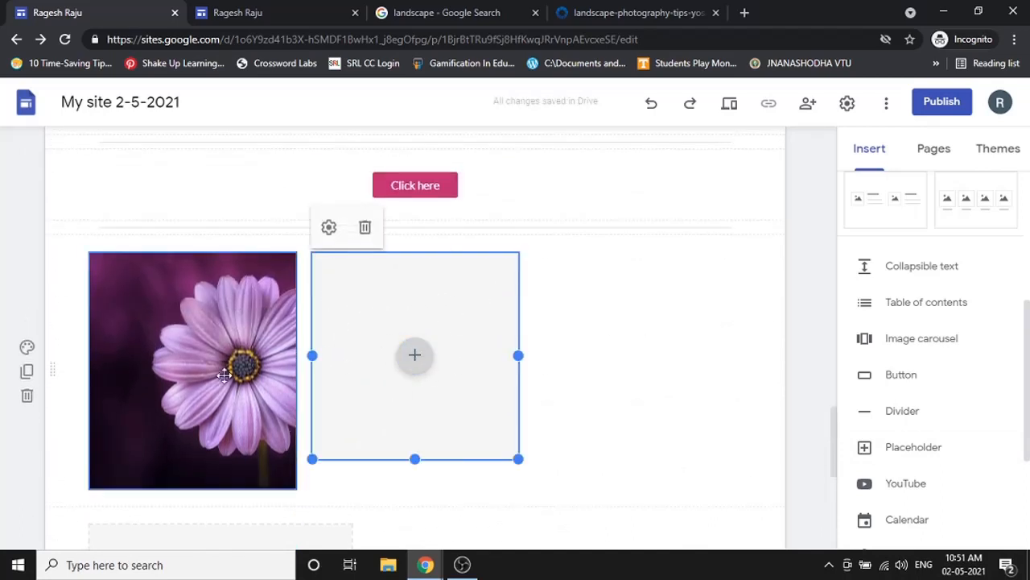
click(365, 230)
- Crop the flower image, repositioning the flower within the crop frame
click(232, 318)
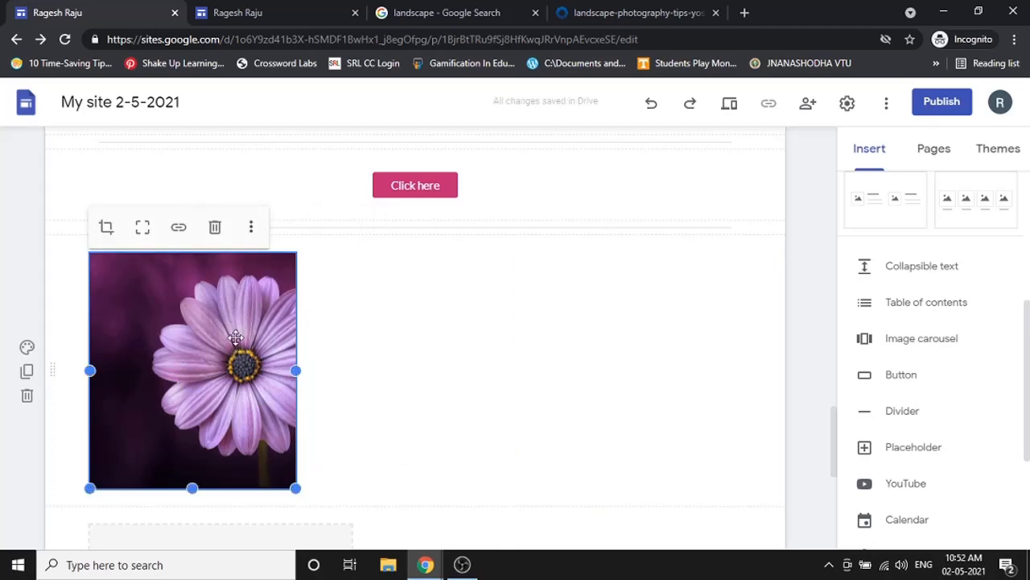
scroll(230, 343, up, 1)
drag(231, 359, 256, 399)
scroll(243, 371, down, 2)
scroll(269, 320, down, 1)
click(269, 315)
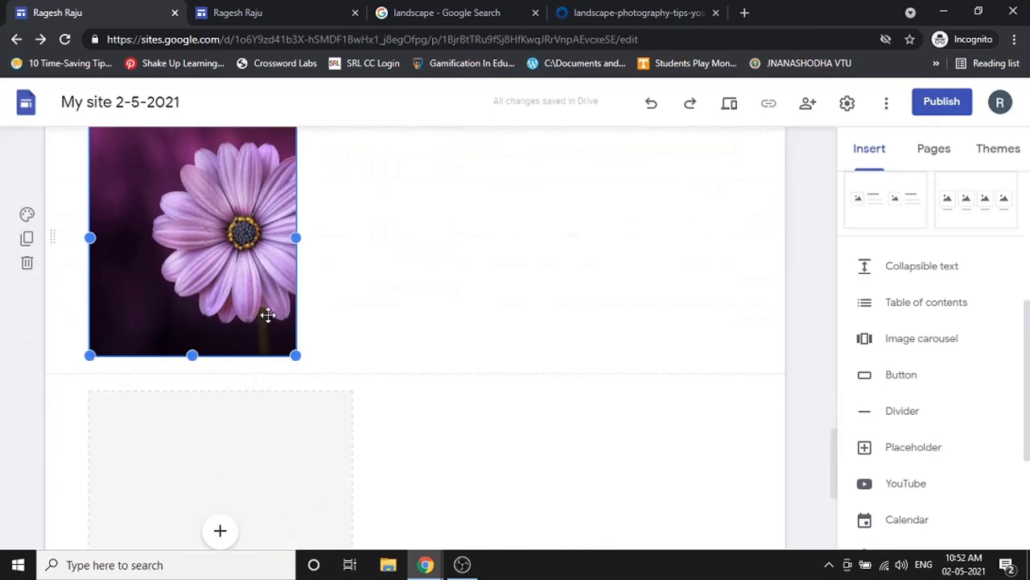
scroll(269, 310, up, 2)
click(105, 245)
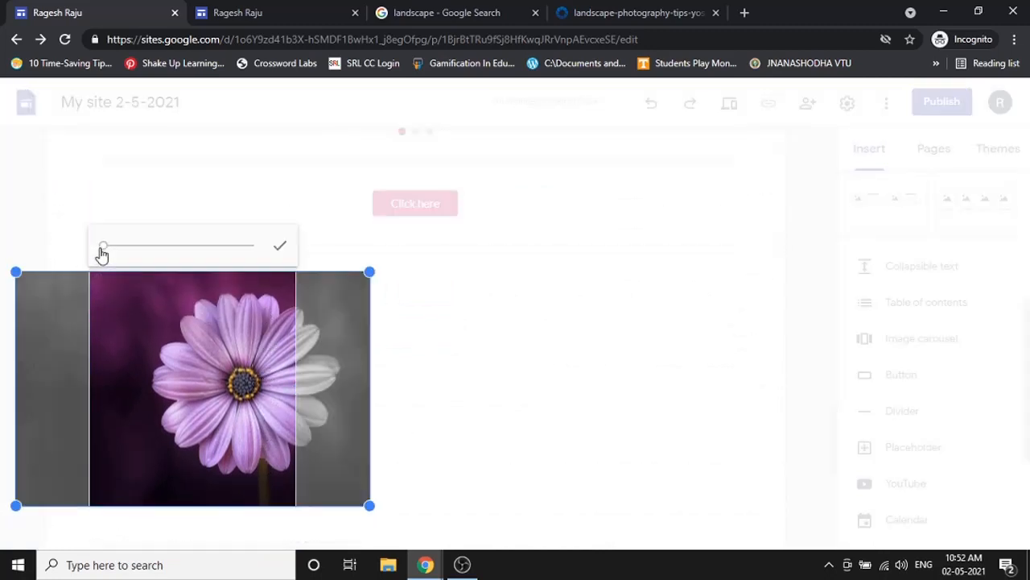
drag(195, 368, 151, 378)
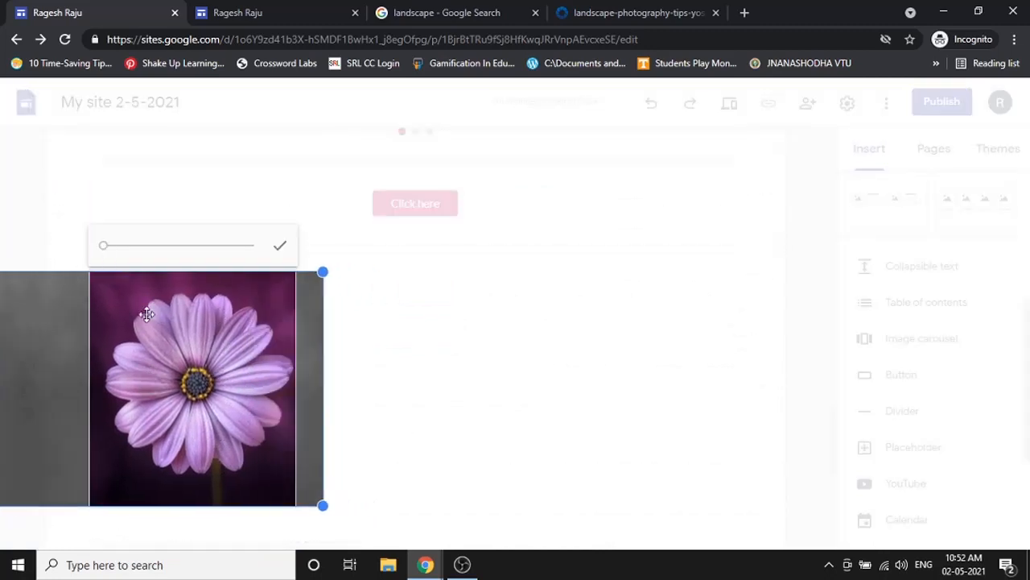
click(291, 248)
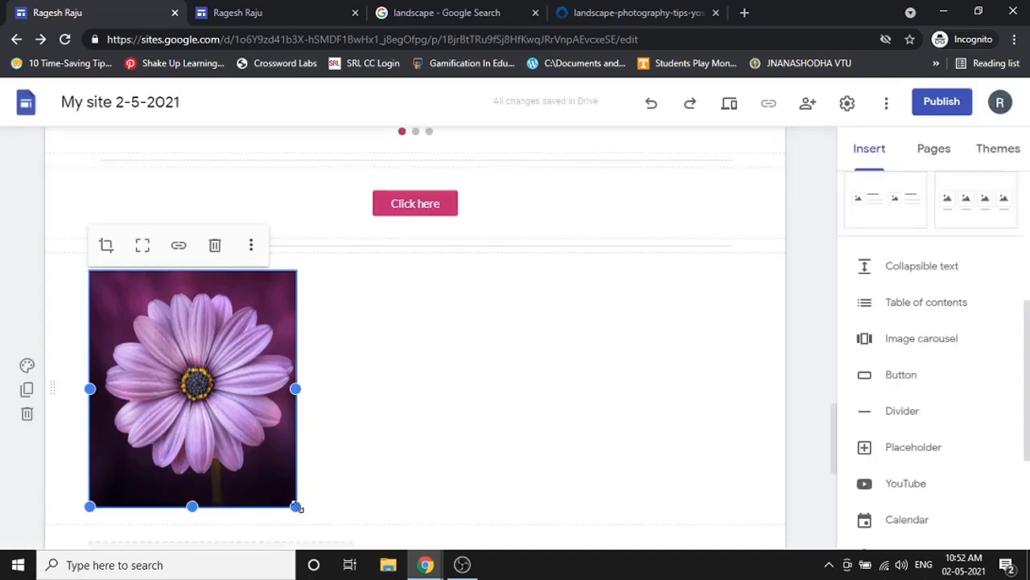
- Resize the flower image, restore it uncropped, and fit the whole flower in its frame
drag(297, 507, 742, 500)
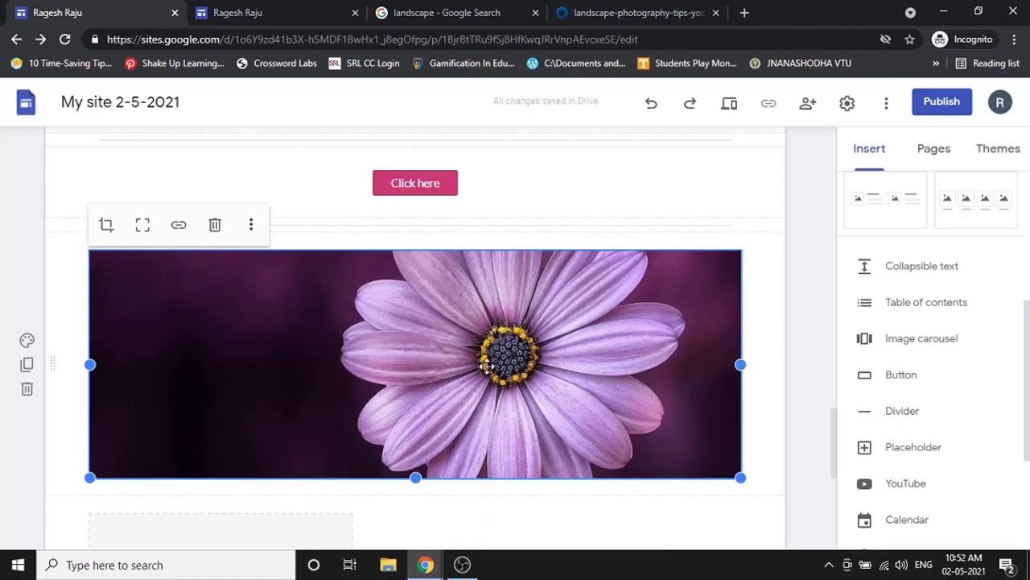
click(142, 227)
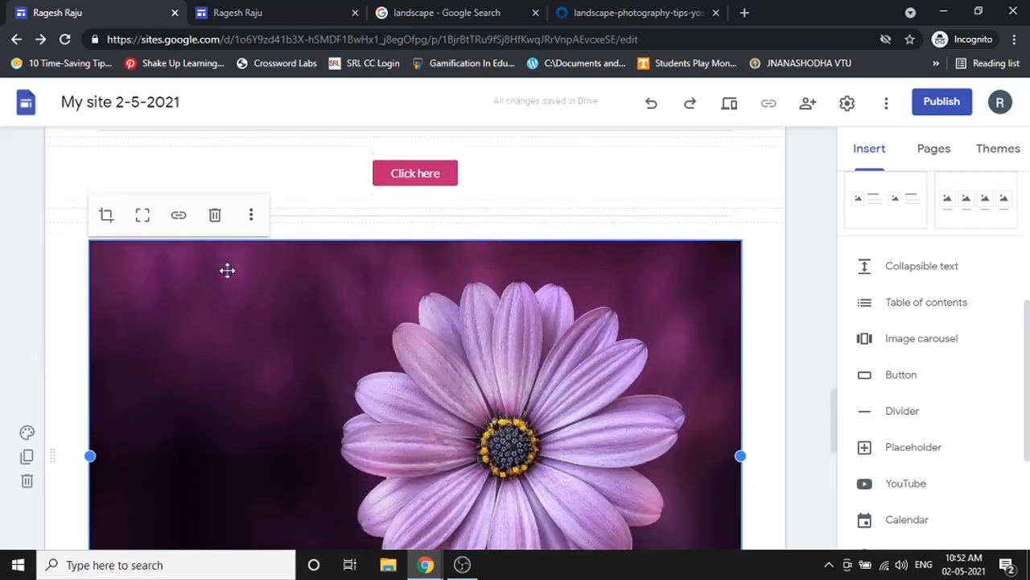
scroll(226, 269, down, 2)
scroll(451, 356, down, 1)
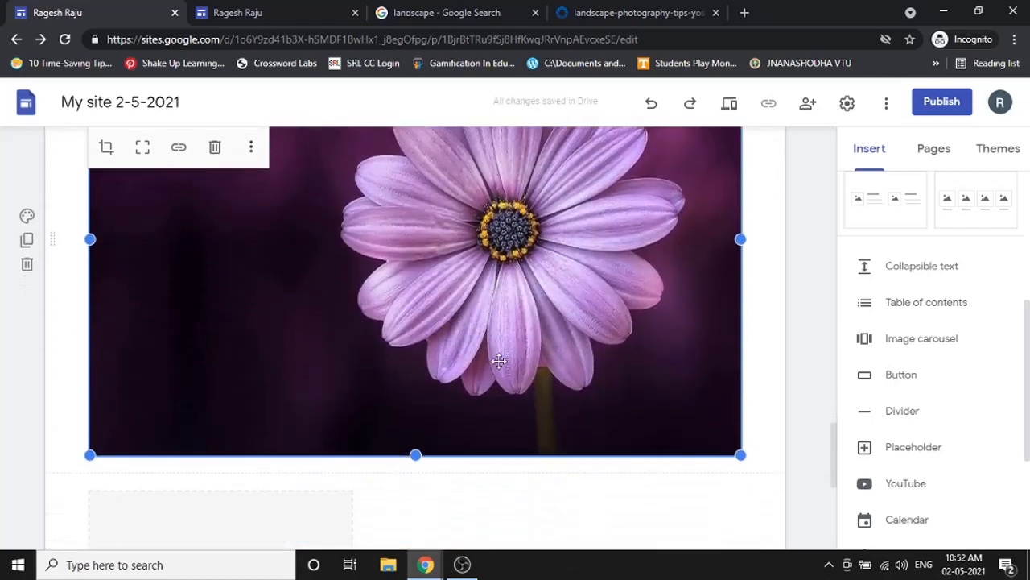
scroll(485, 367, up, 3)
scroll(483, 375, down, 2)
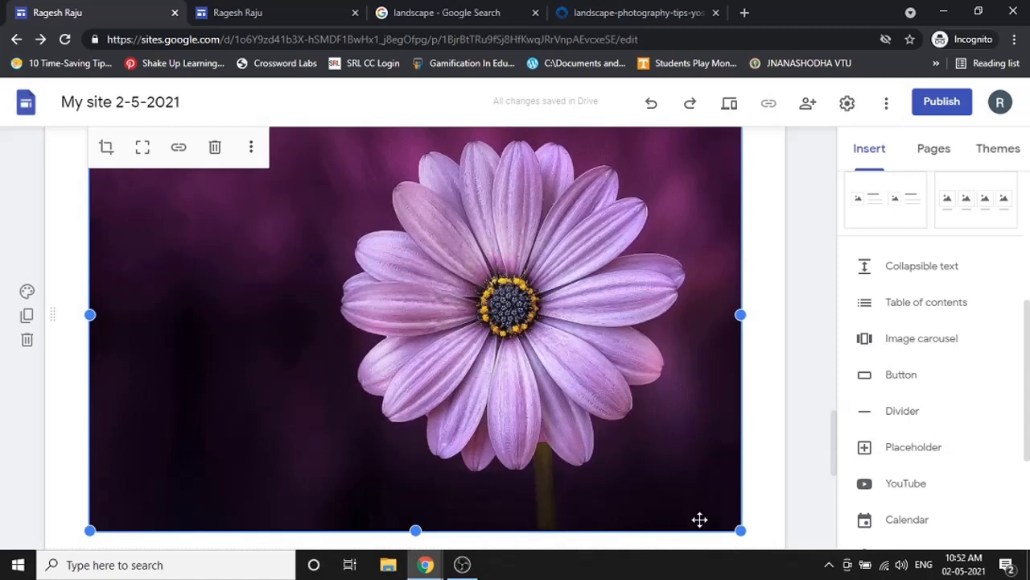
drag(739, 531, 424, 351)
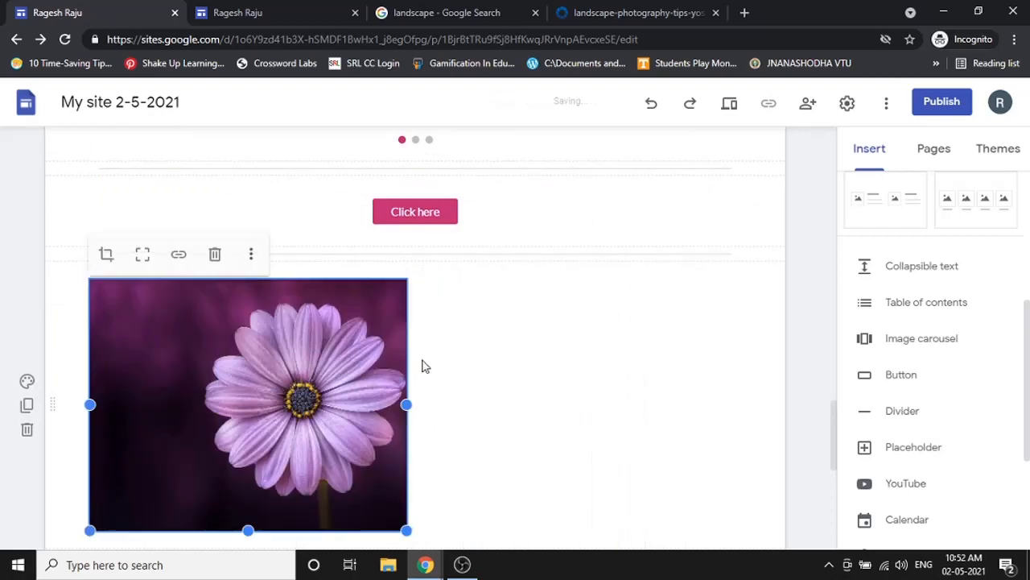
click(143, 254)
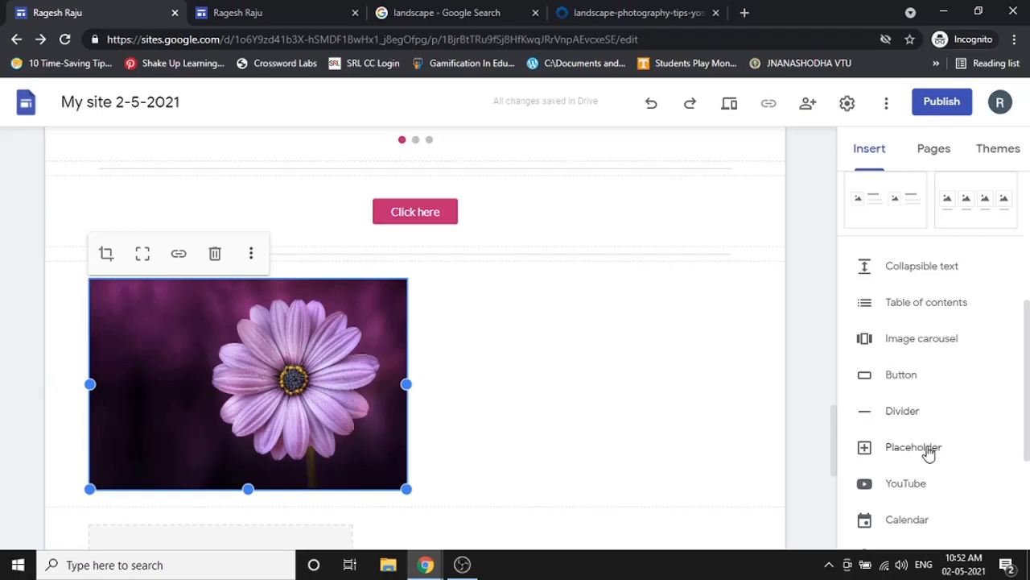
- Open the YouTube video picker from the Insert panel
scroll(928, 454, down, 1)
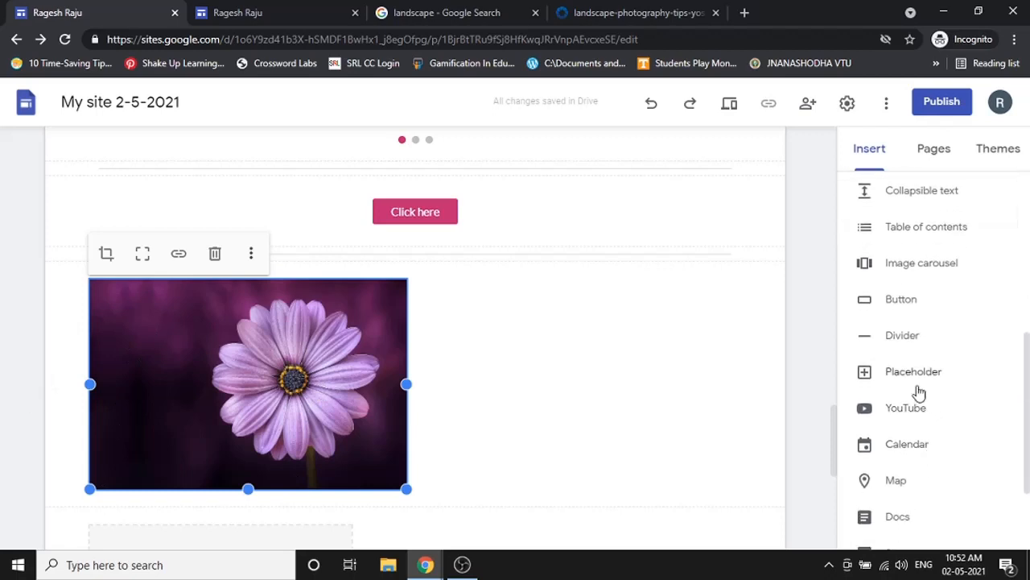
scroll(918, 392, down, 1)
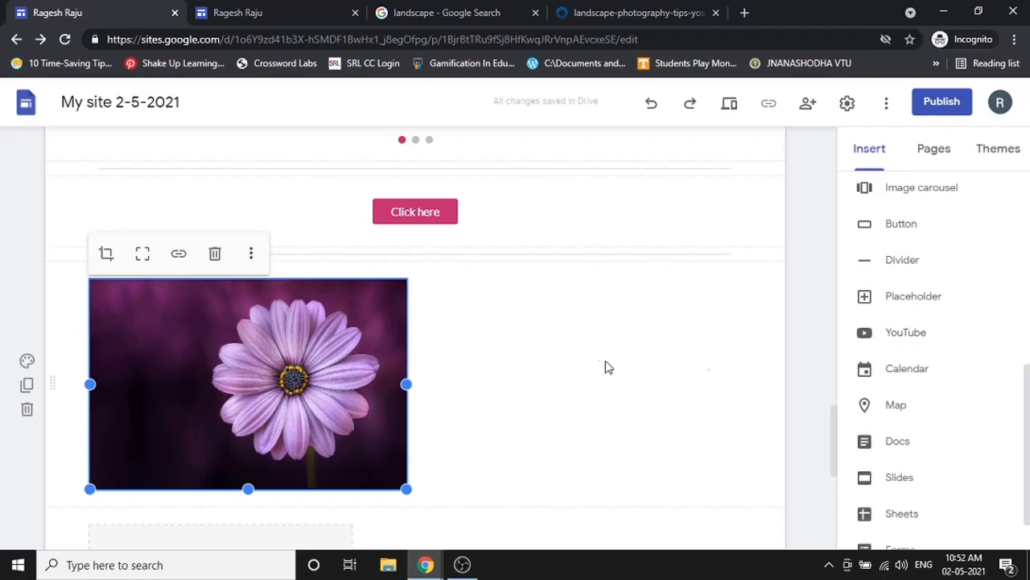
click(916, 341)
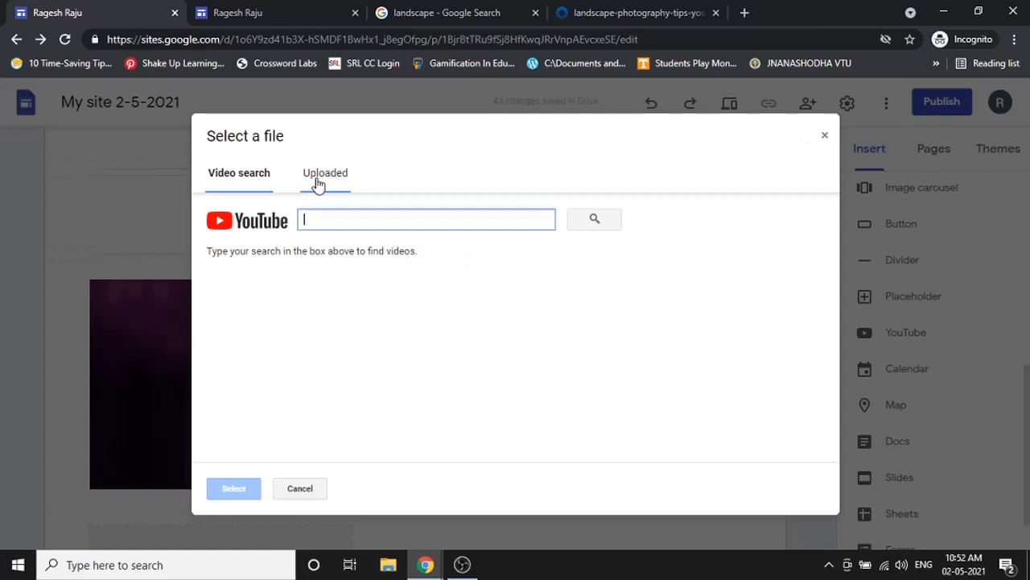
- Search YouTube by the channel's e-mail and embed the 'How to Turn-on 2 Step verification' video
click(318, 184)
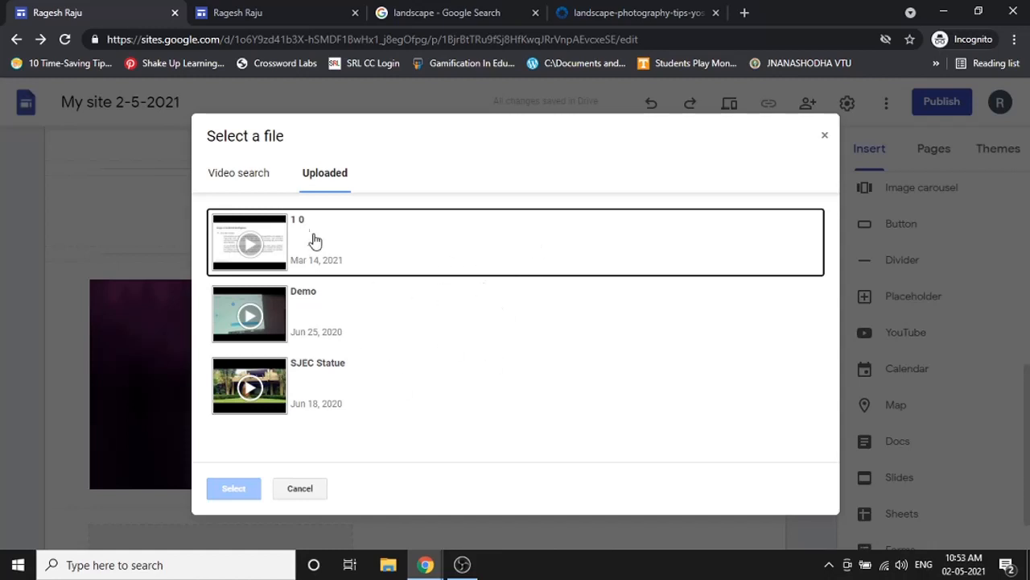
click(264, 172)
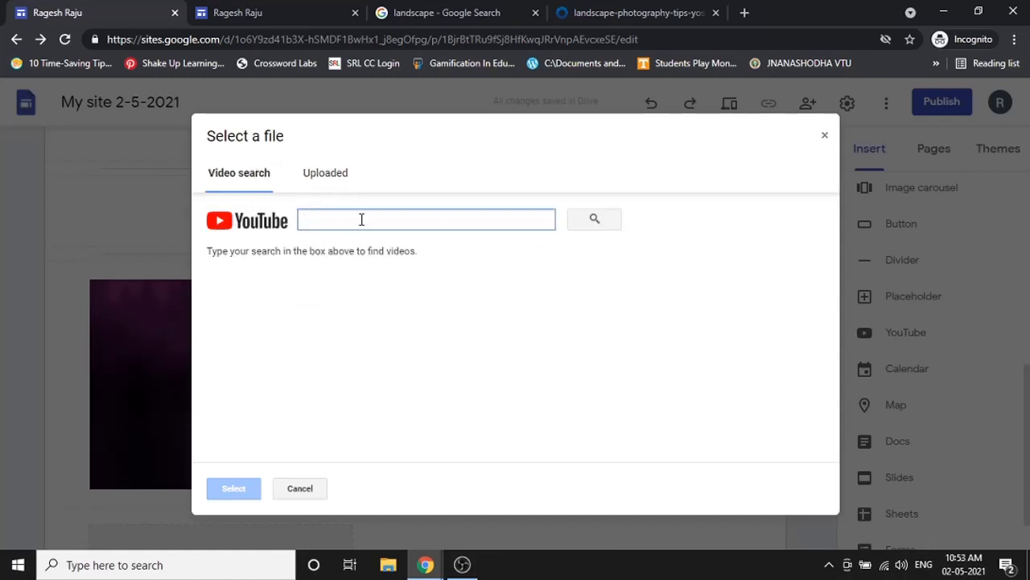
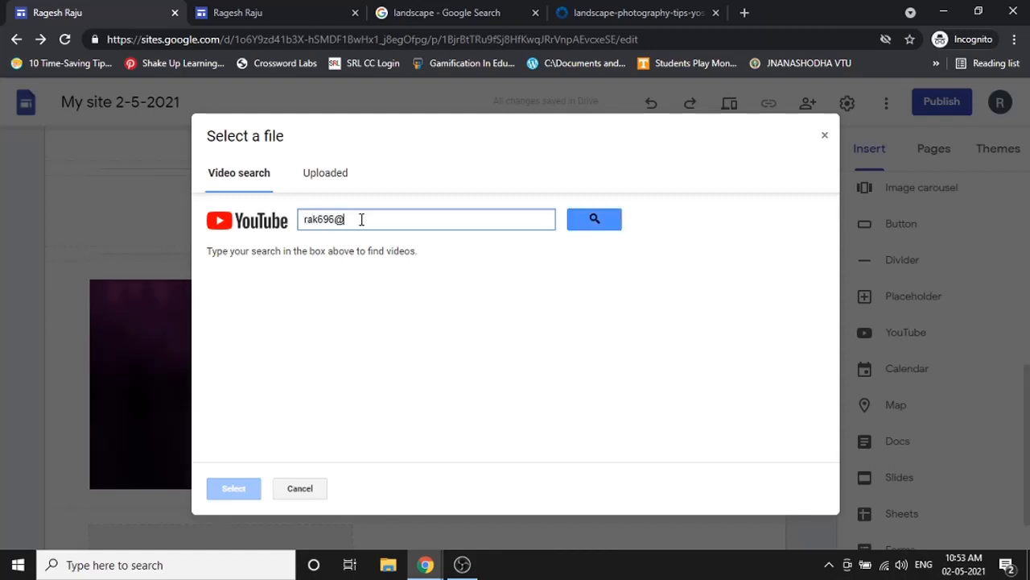
key(Return)
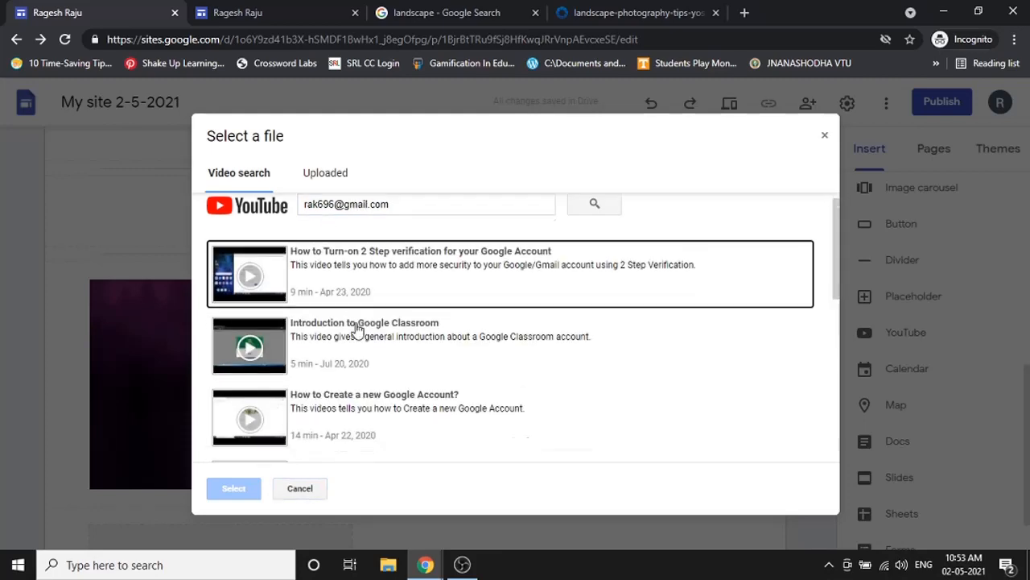
scroll(356, 346, down, 7)
scroll(402, 322, up, 6)
scroll(383, 264, up, 1)
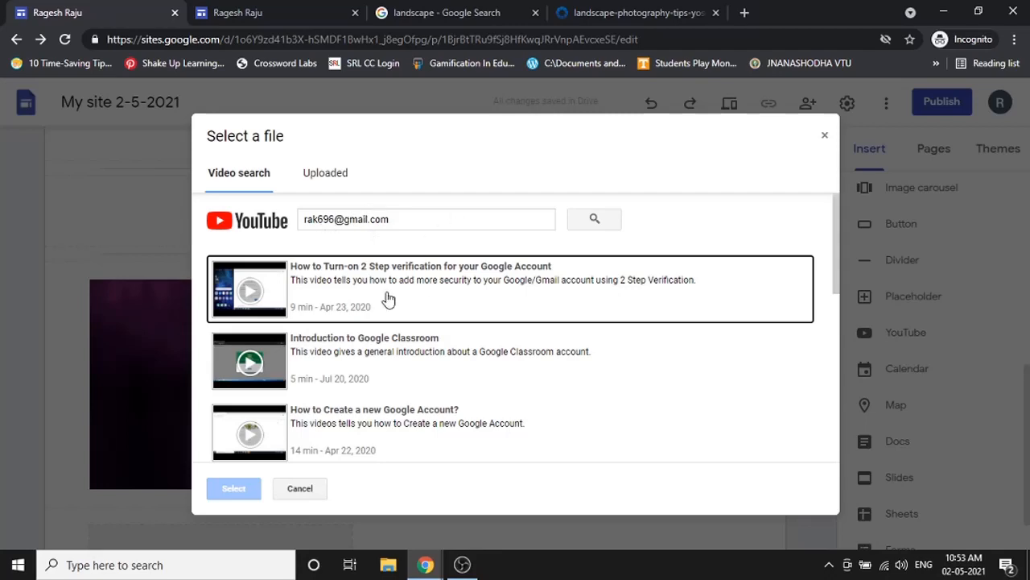
scroll(407, 338, down, 5)
scroll(417, 338, up, 5)
click(392, 301)
click(254, 489)
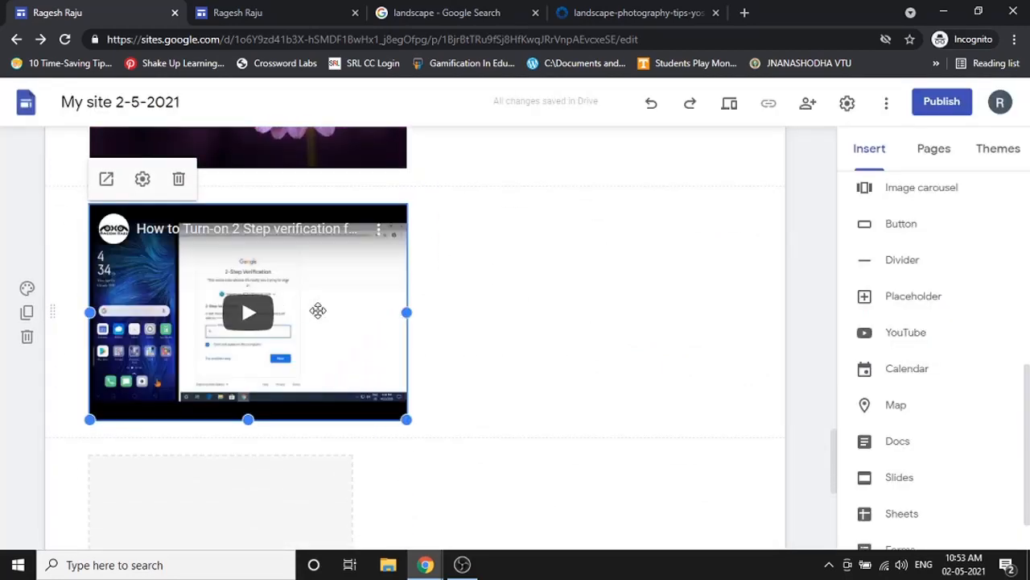
- Drag the YouTube video beside the flower image and review its player control options
scroll(318, 311, up, 1)
drag(314, 381, 598, 276)
scroll(597, 276, up, 1)
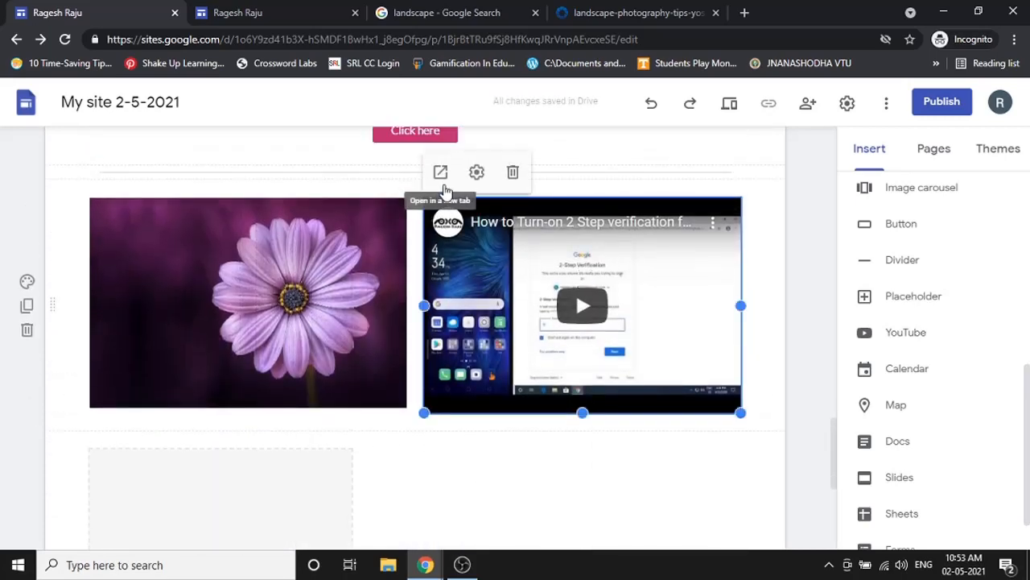
click(476, 174)
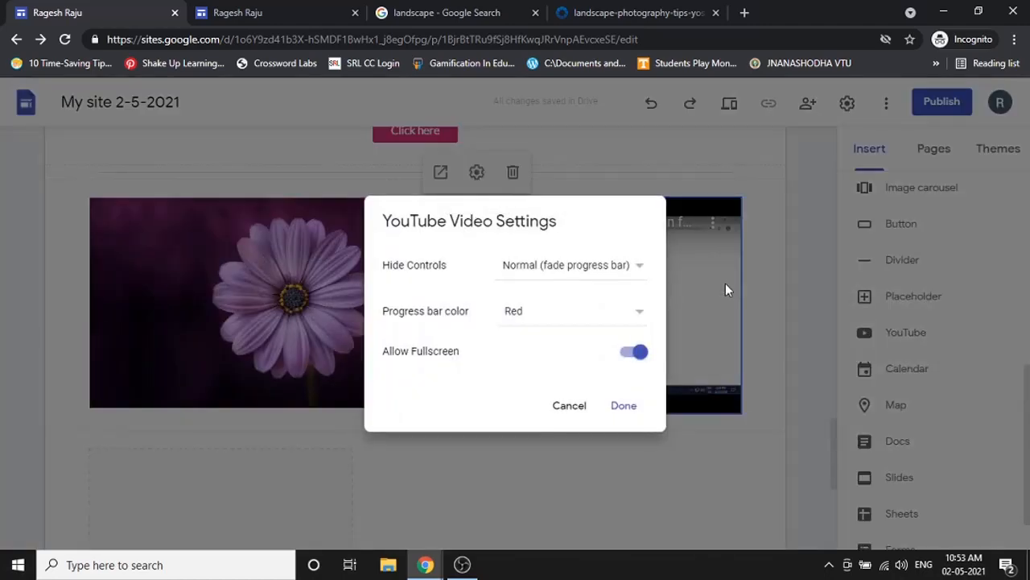
click(522, 271)
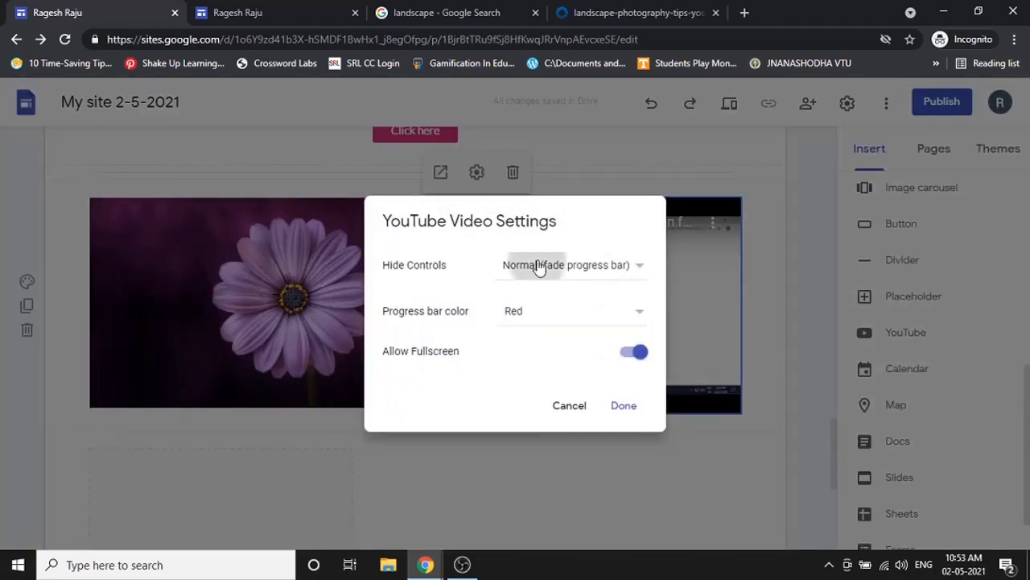
click(731, 285)
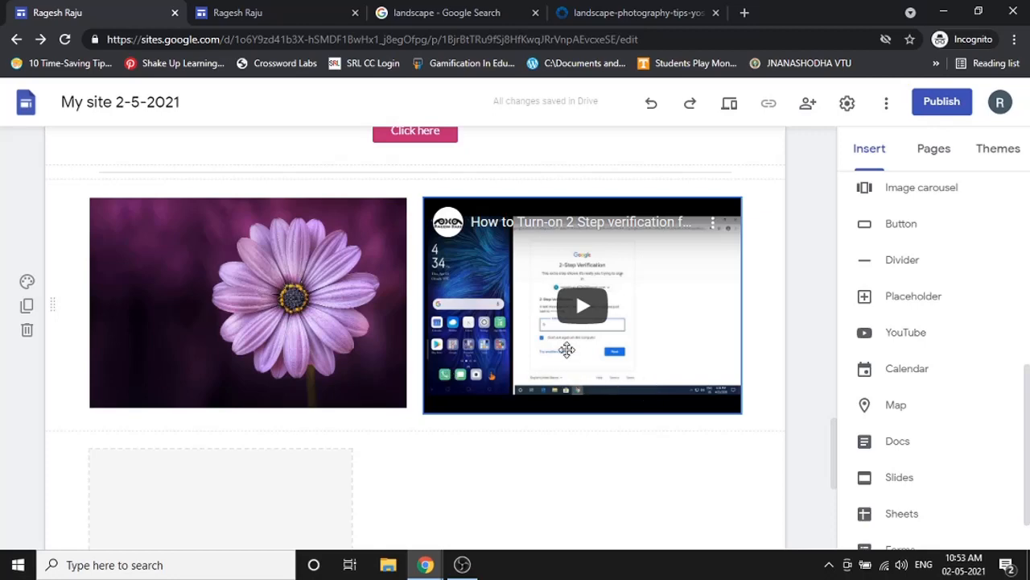
- Confirm the video settings with a red progress bar and fullscreen allowed, then preview the site
click(525, 231)
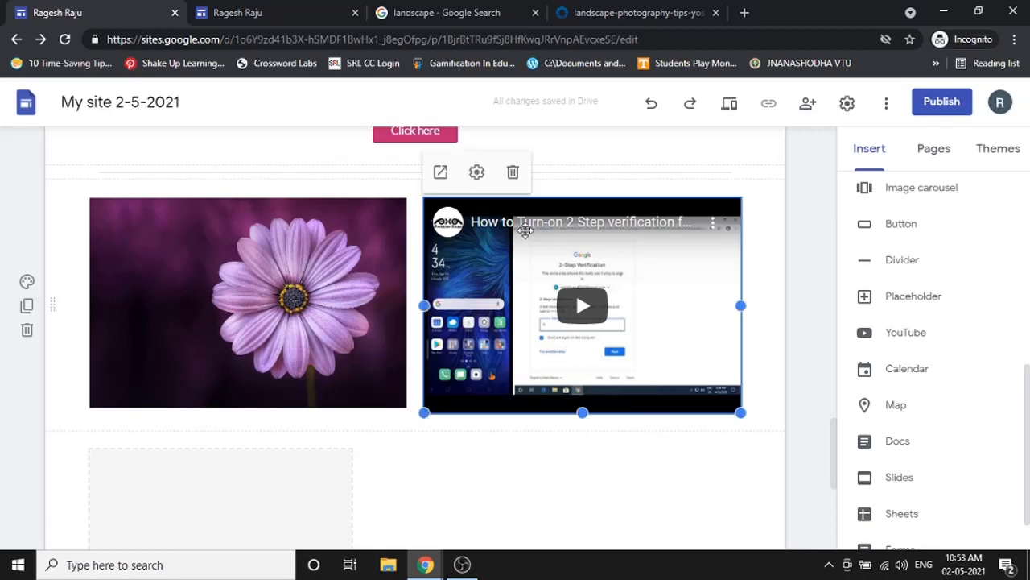
click(477, 172)
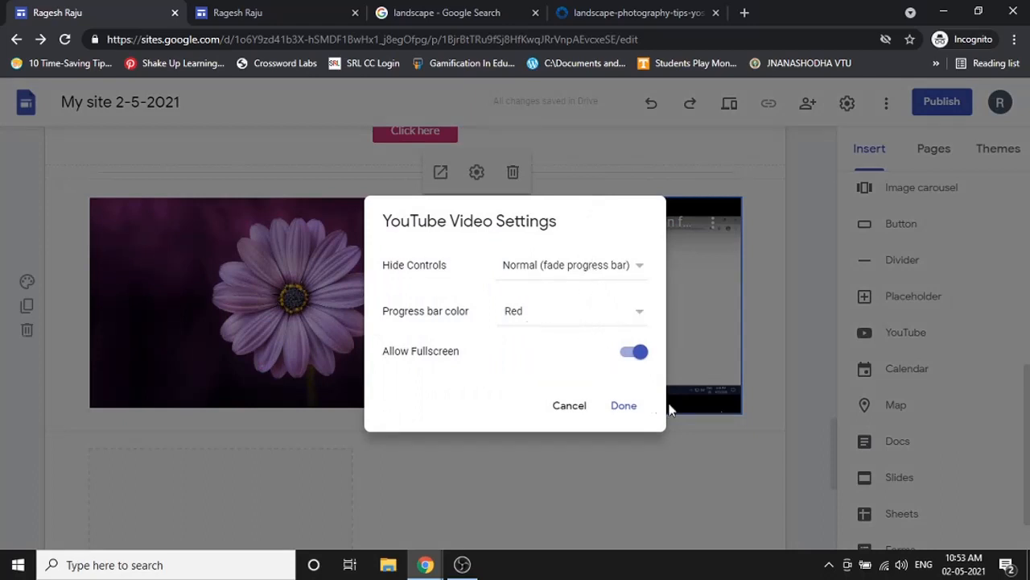
click(529, 320)
click(653, 338)
click(635, 359)
click(635, 358)
click(624, 405)
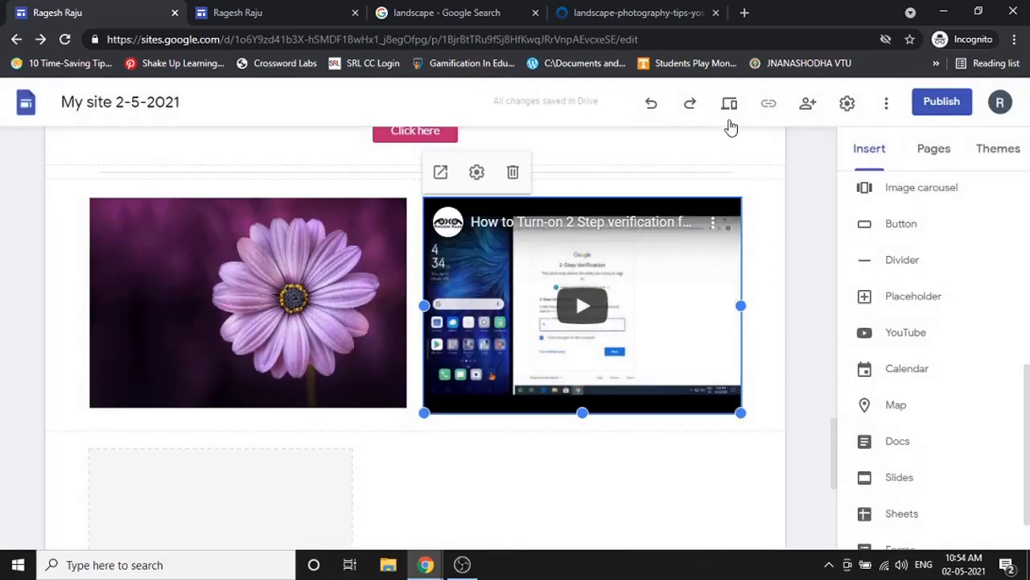
click(730, 105)
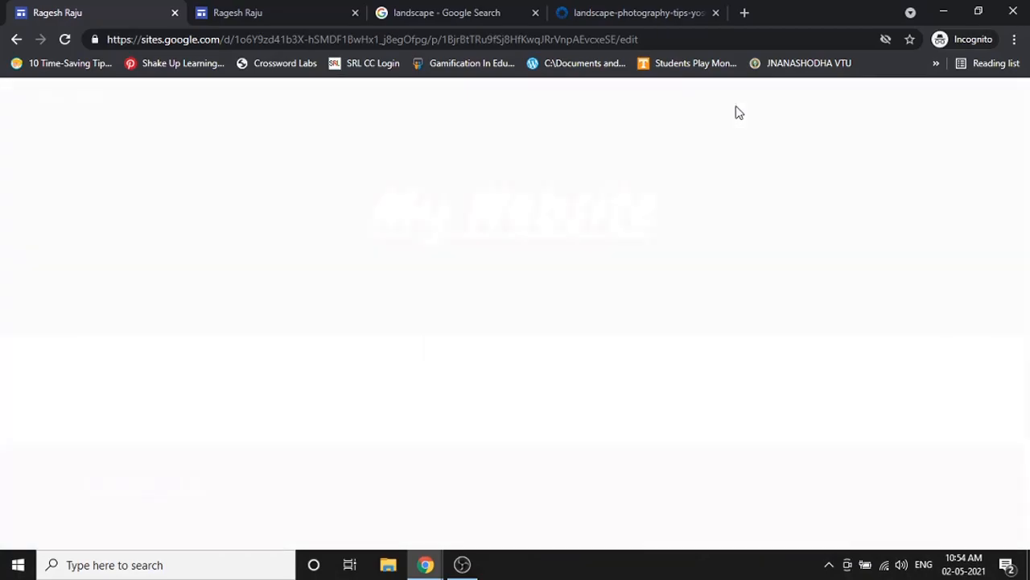
scroll(651, 239, down, 15)
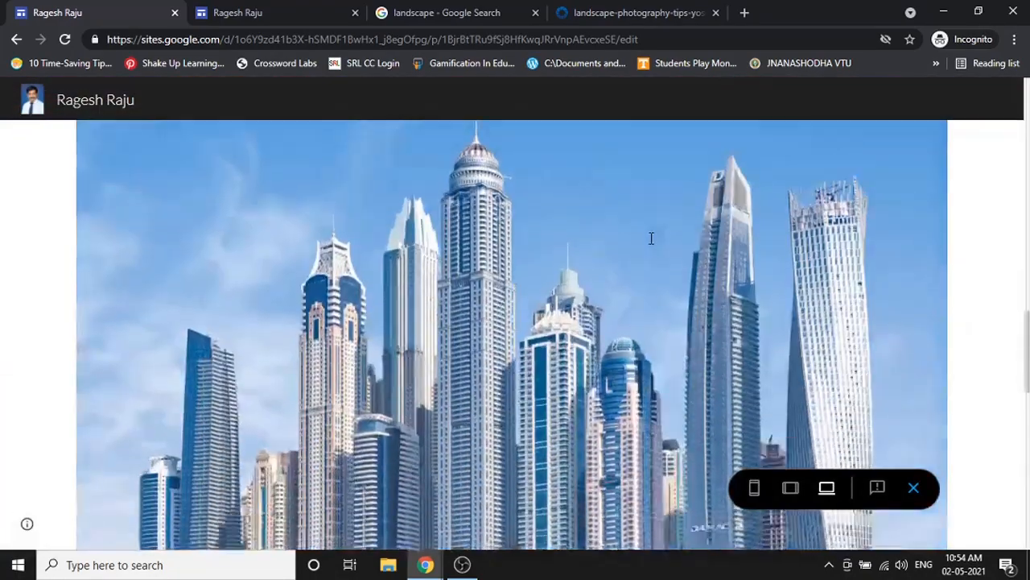
scroll(651, 238, down, 10)
scroll(713, 260, up, 5)
scroll(414, 349, down, 1)
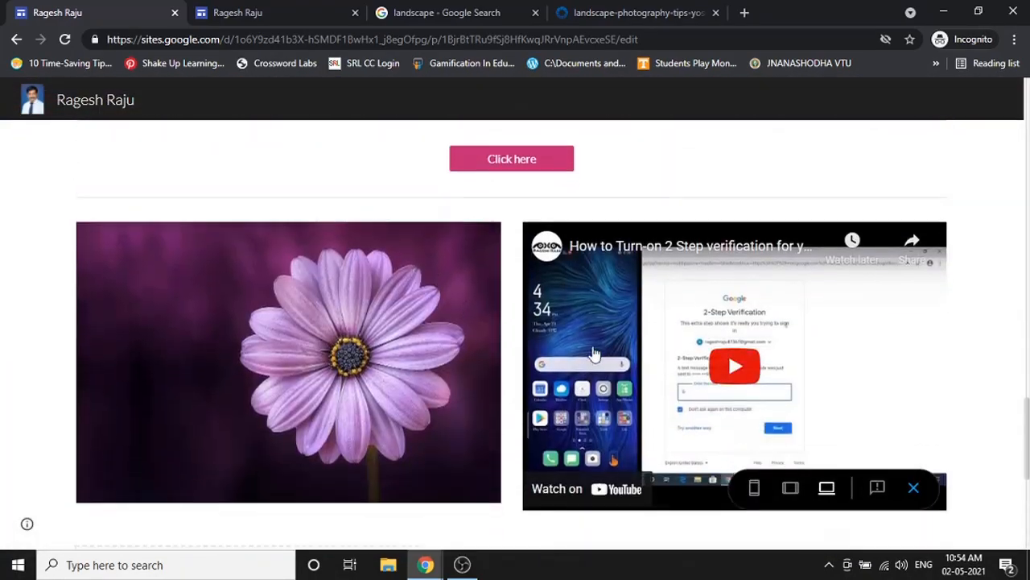
click(593, 354)
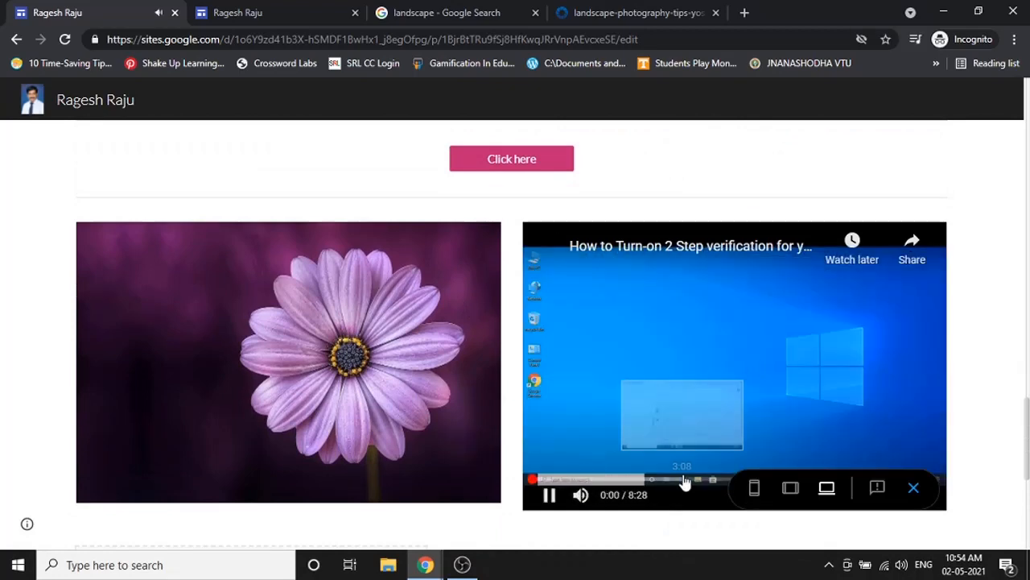
click(580, 494)
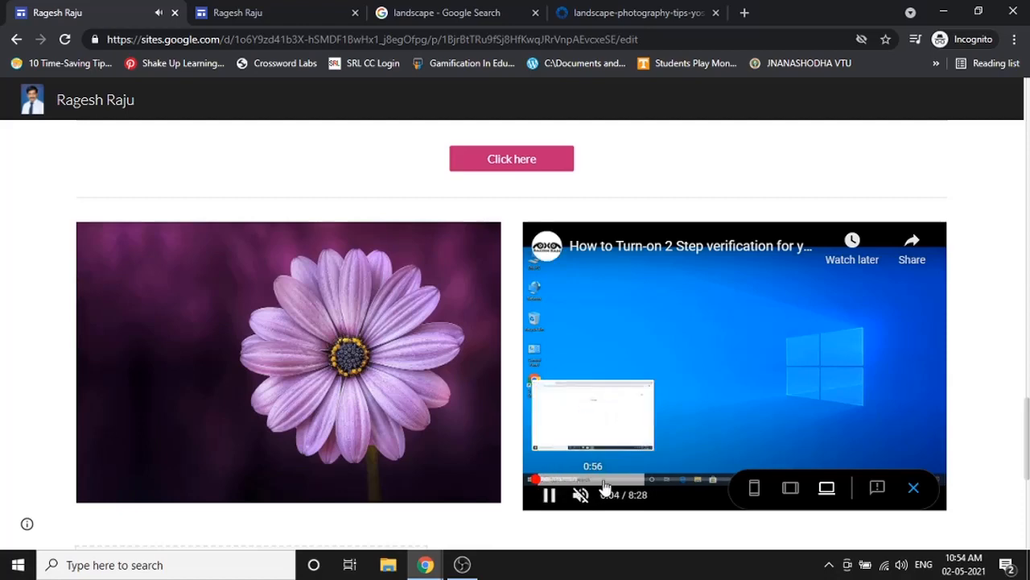
scroll(841, 369, down, 2)
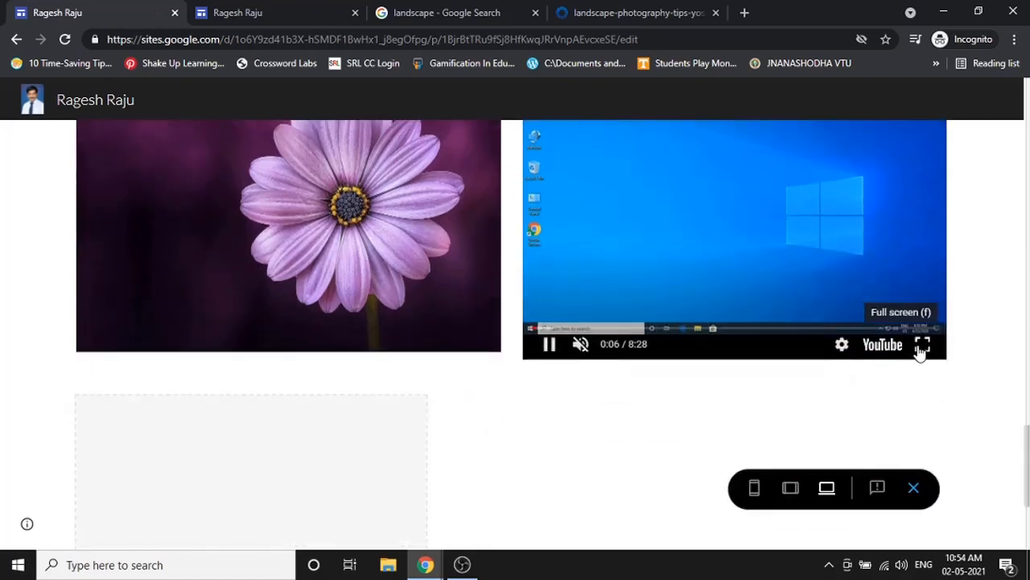
click(923, 349)
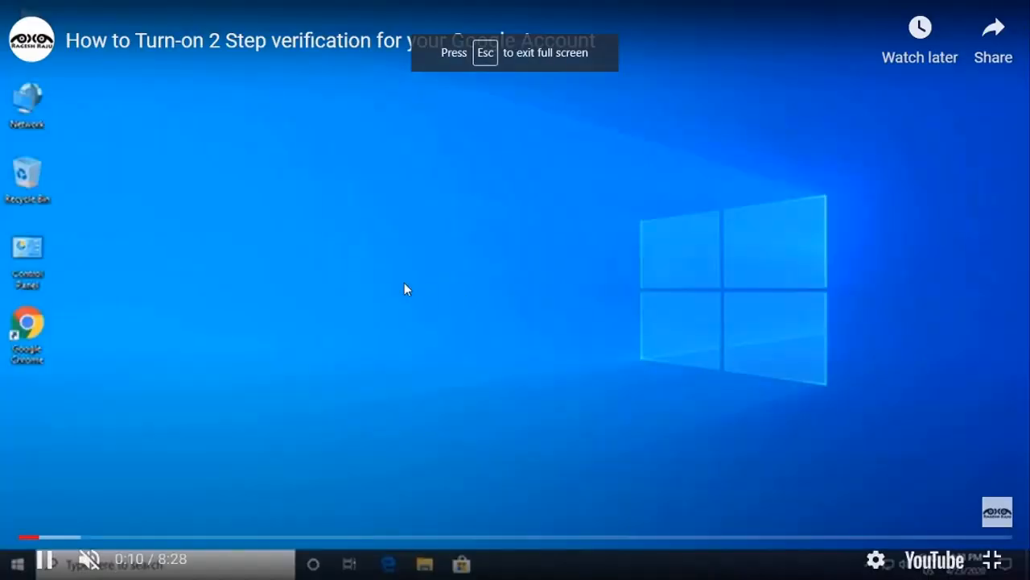
key(Escape)
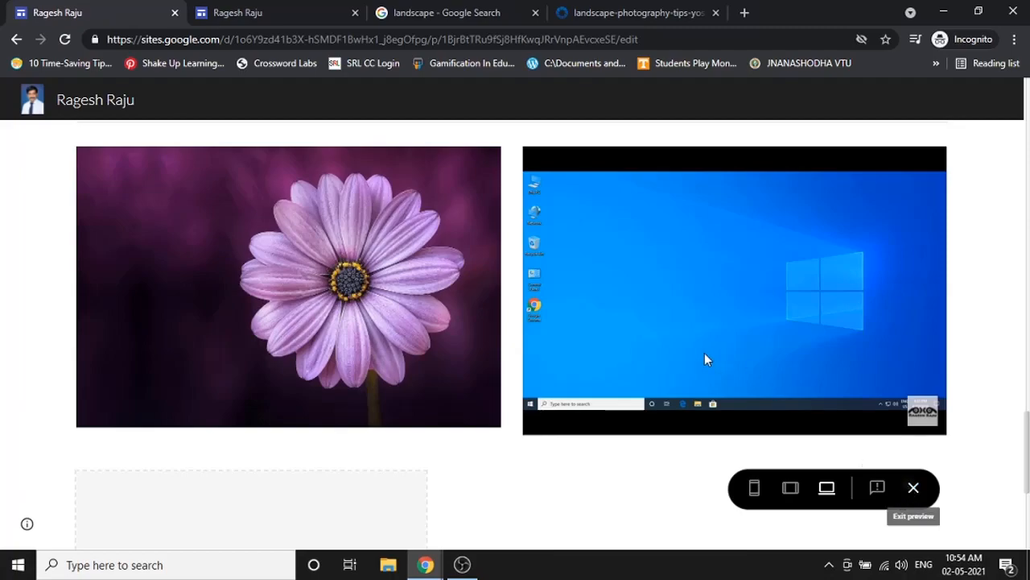
key(Escape)
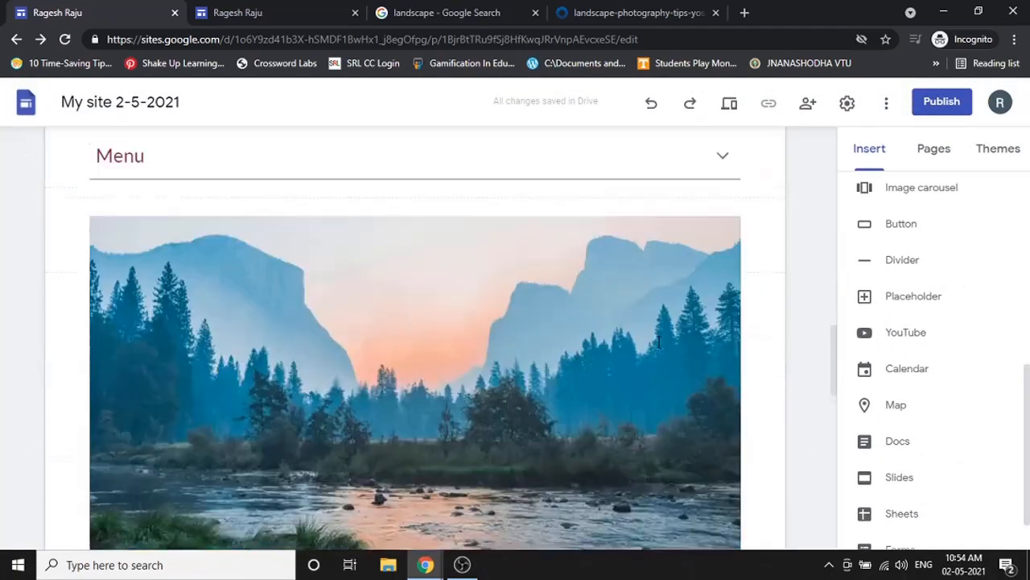
- Set the embedded YouTube video's controls to Normal, progress bar to White, and turn off fullscreen
scroll(658, 342, down, 10)
click(616, 268)
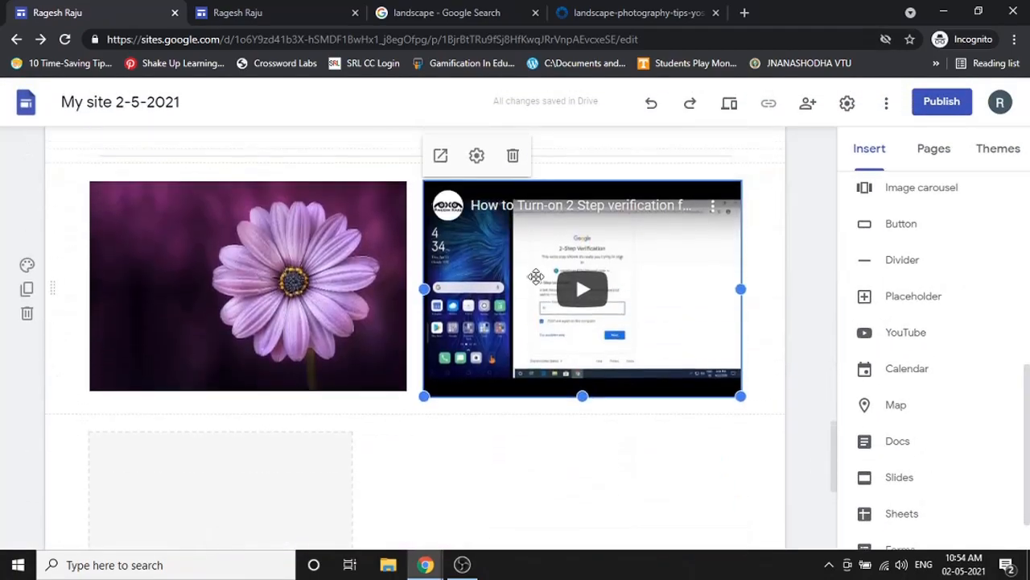
click(477, 155)
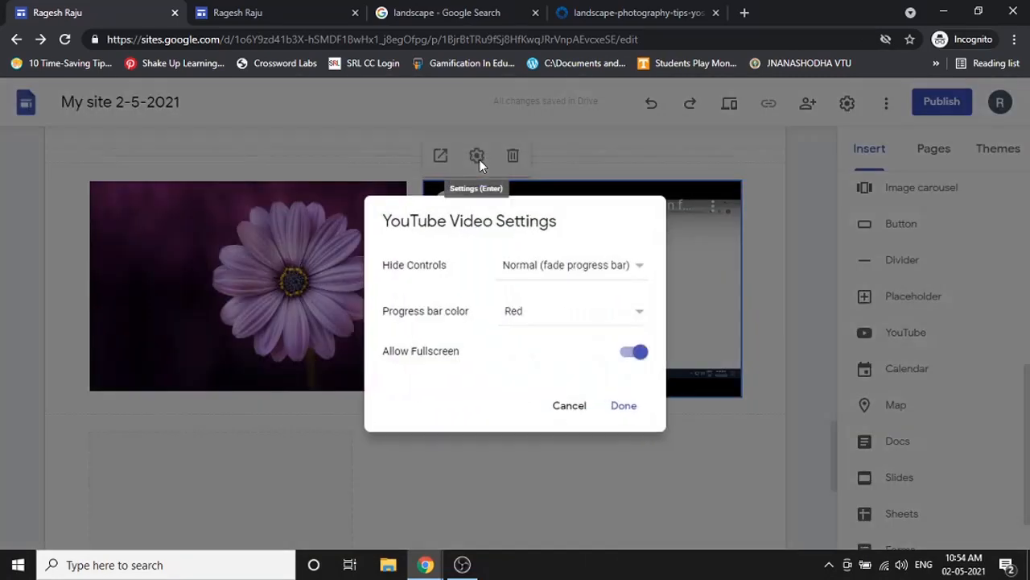
click(598, 274)
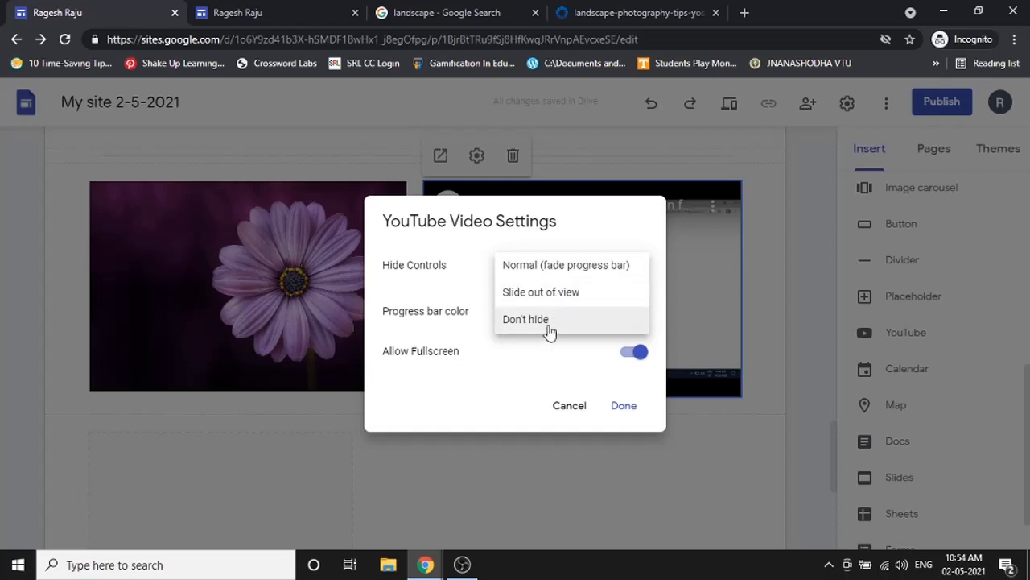
click(459, 324)
click(547, 315)
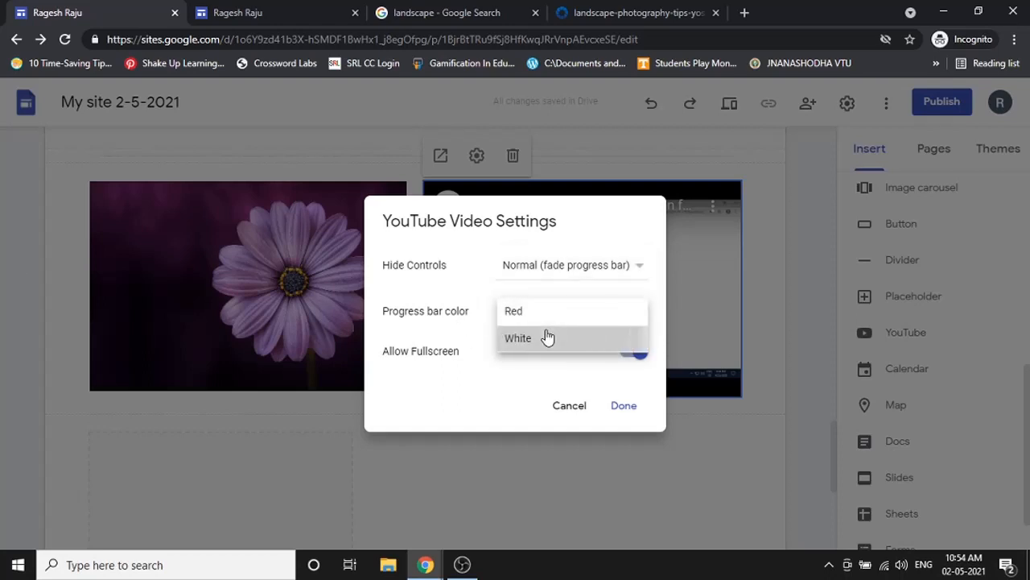
click(548, 337)
click(635, 351)
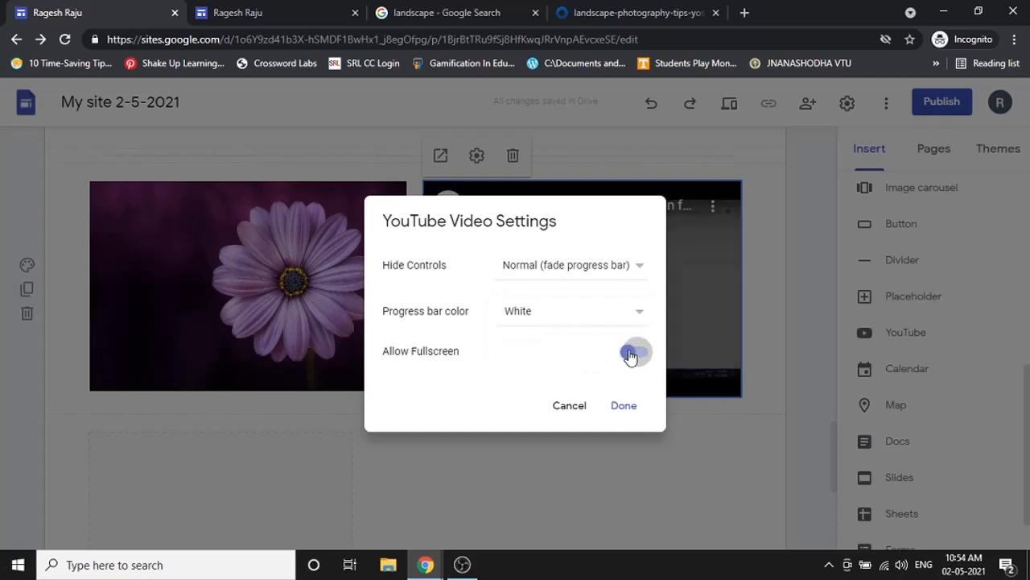
click(625, 407)
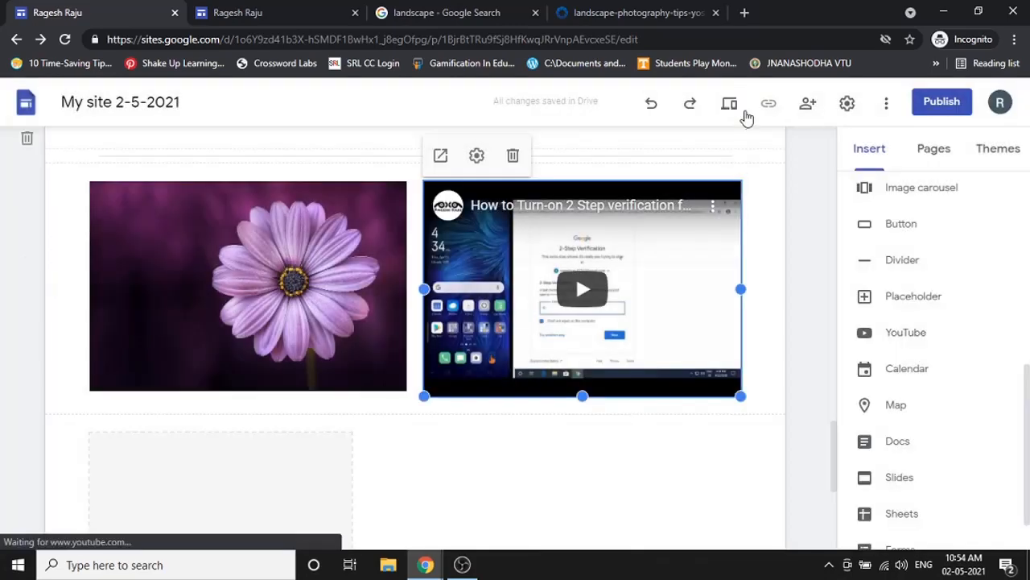
click(743, 111)
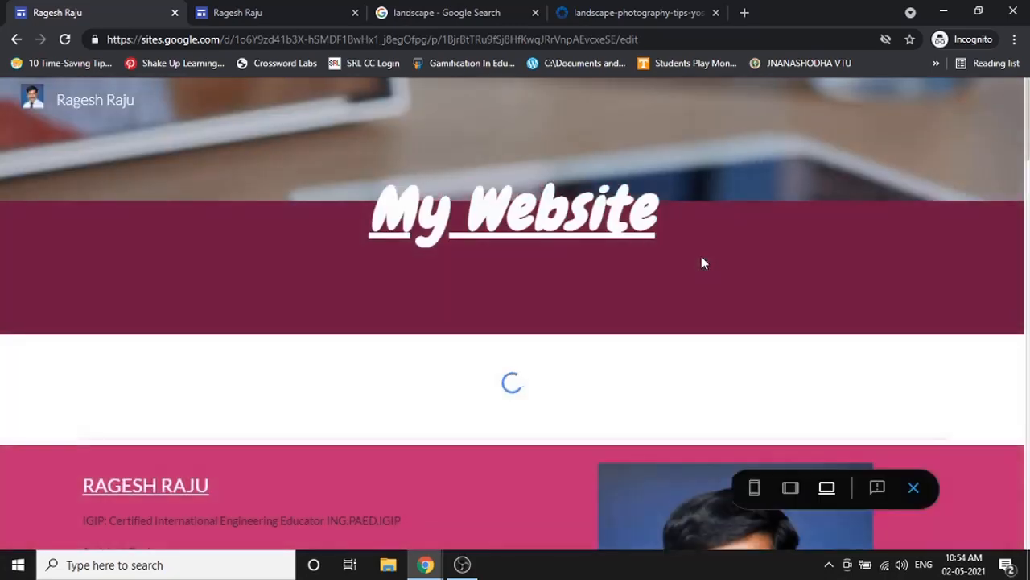
- In the preview, scroll down and play the 2 Step verification video beside the daisy photo
scroll(701, 256, down, 5)
scroll(701, 260, down, 10)
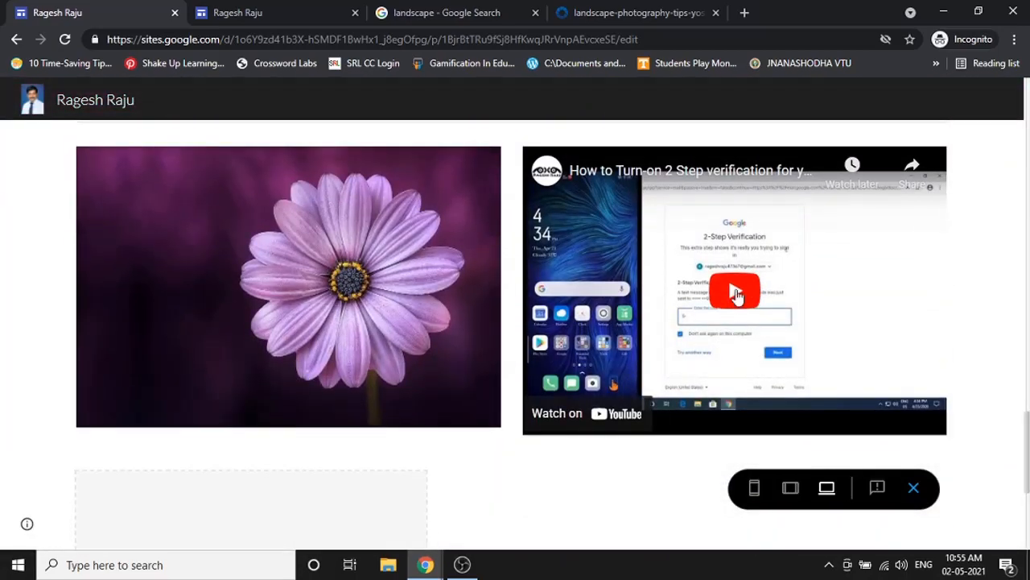
click(735, 293)
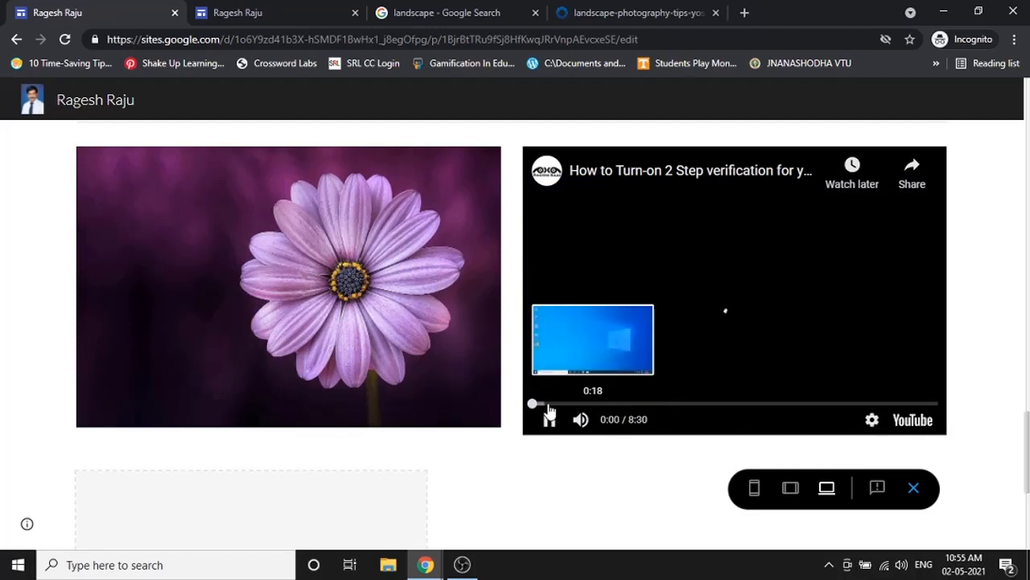
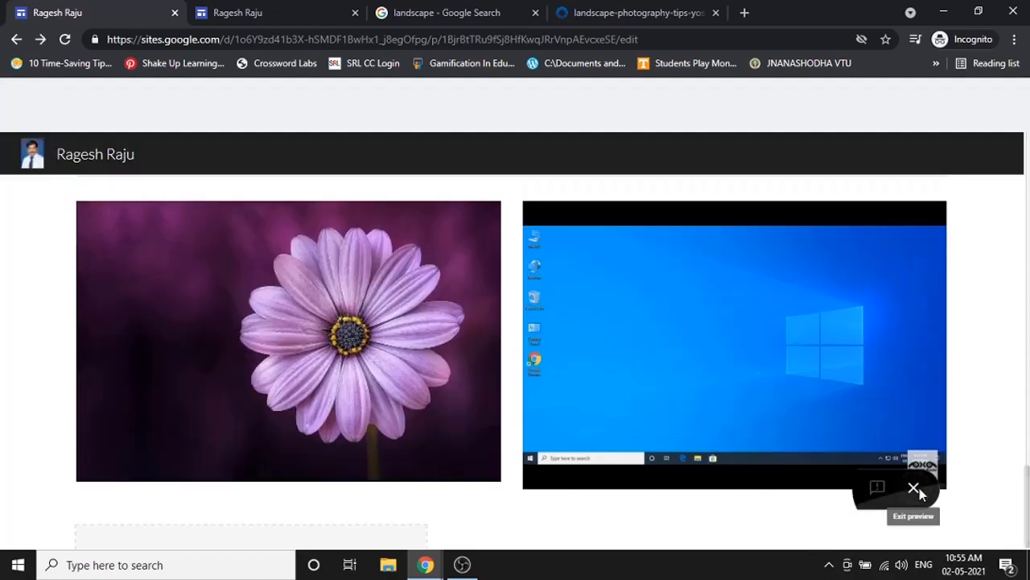
- Leave the current preview, then reopen it at phone width and scroll through the page
click(911, 488)
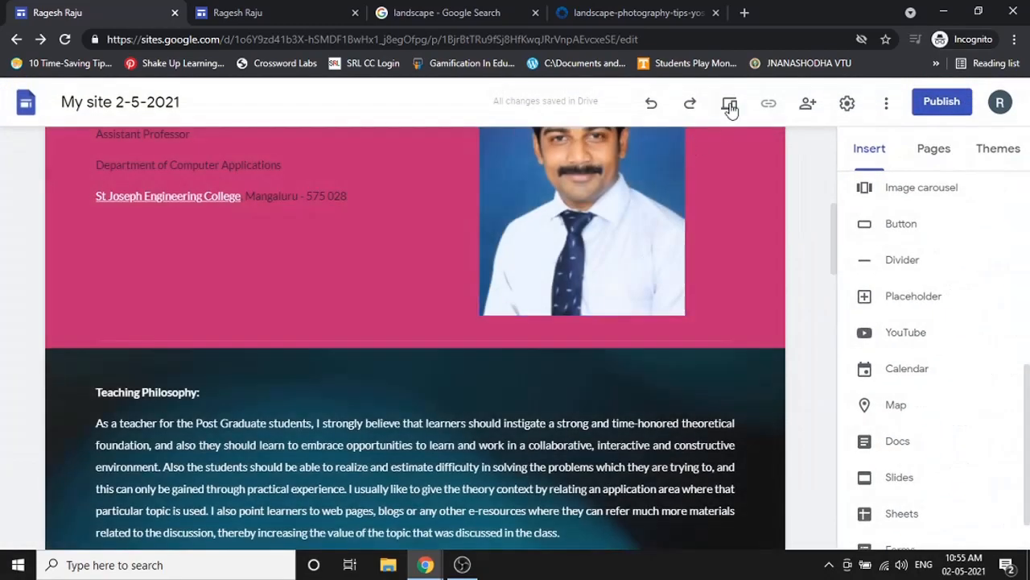
click(730, 105)
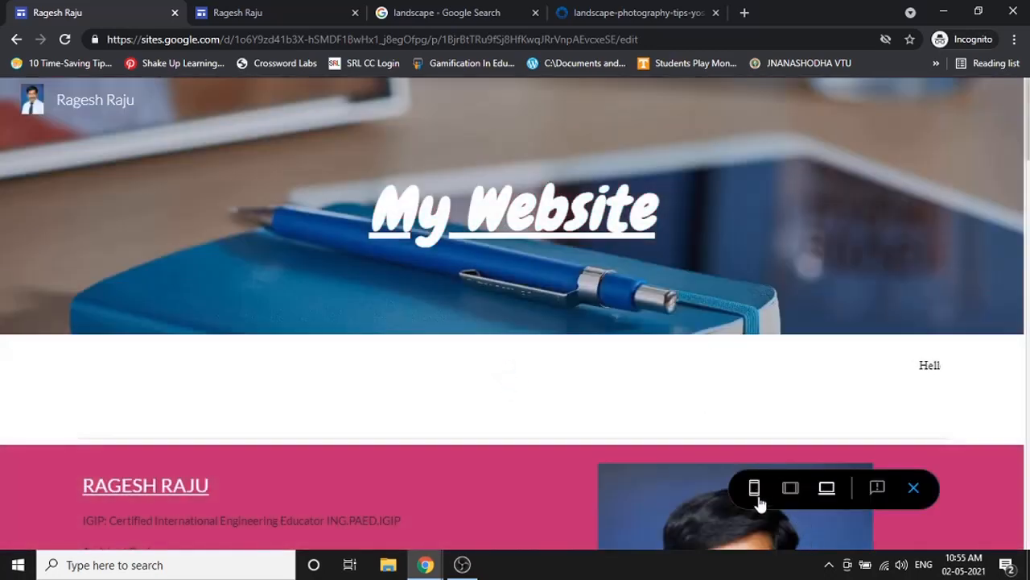
click(756, 498)
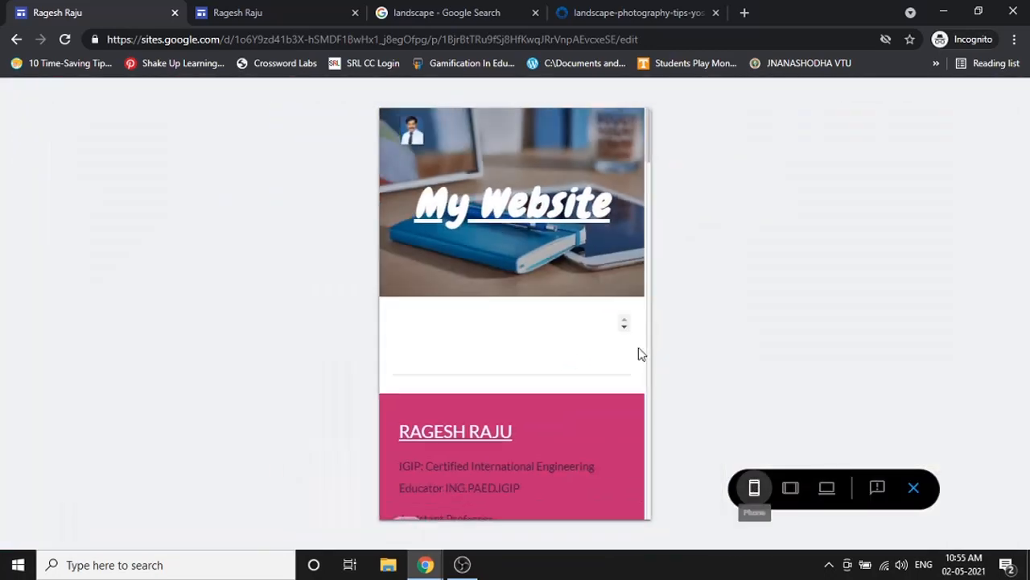
scroll(551, 281, down, 4)
scroll(550, 280, down, 15)
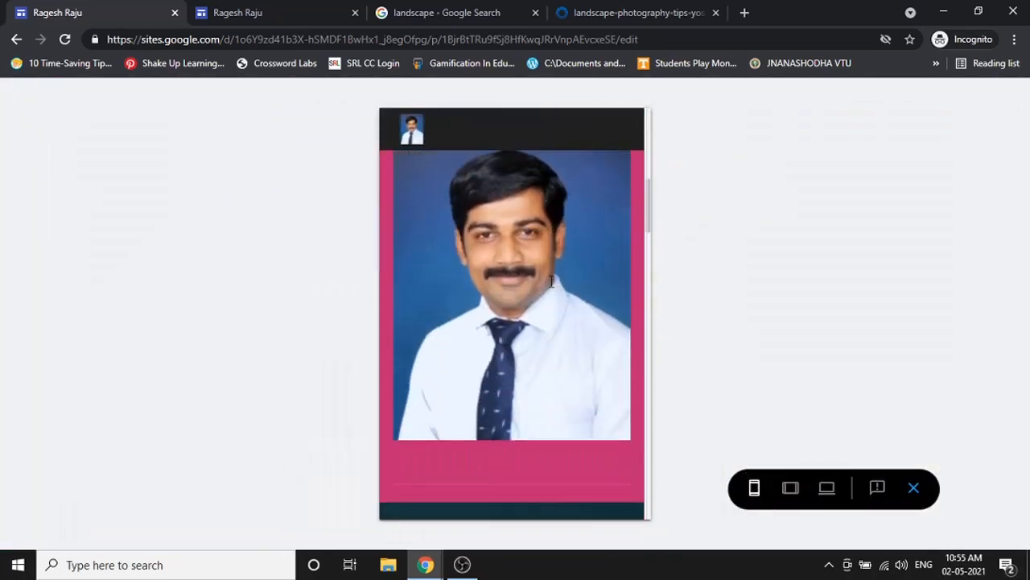
scroll(551, 281, down, 8)
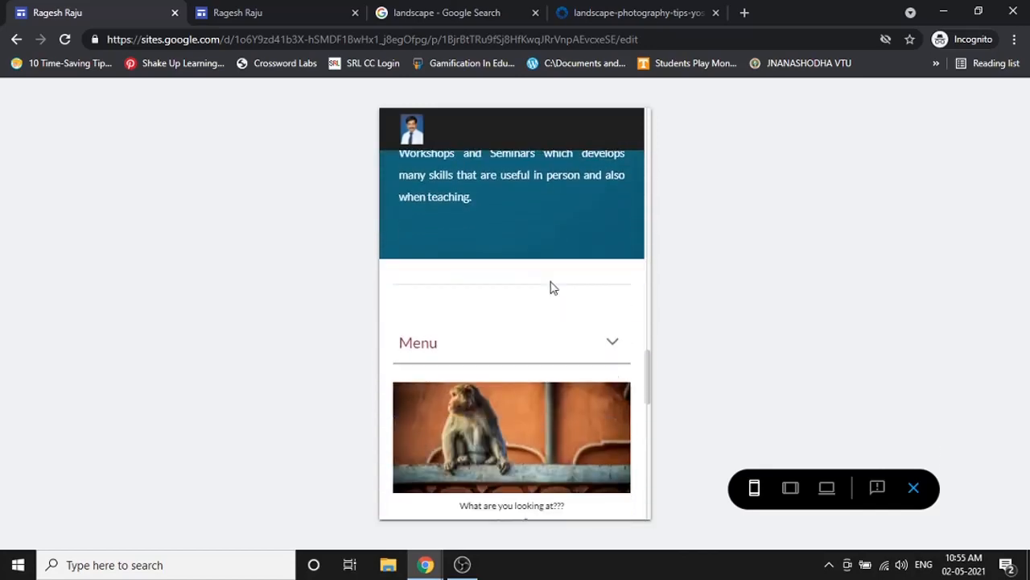
scroll(552, 285, up, 4)
- Expand and collapse the mobile Menu, scroll to the bottom, then exit the preview
click(540, 278)
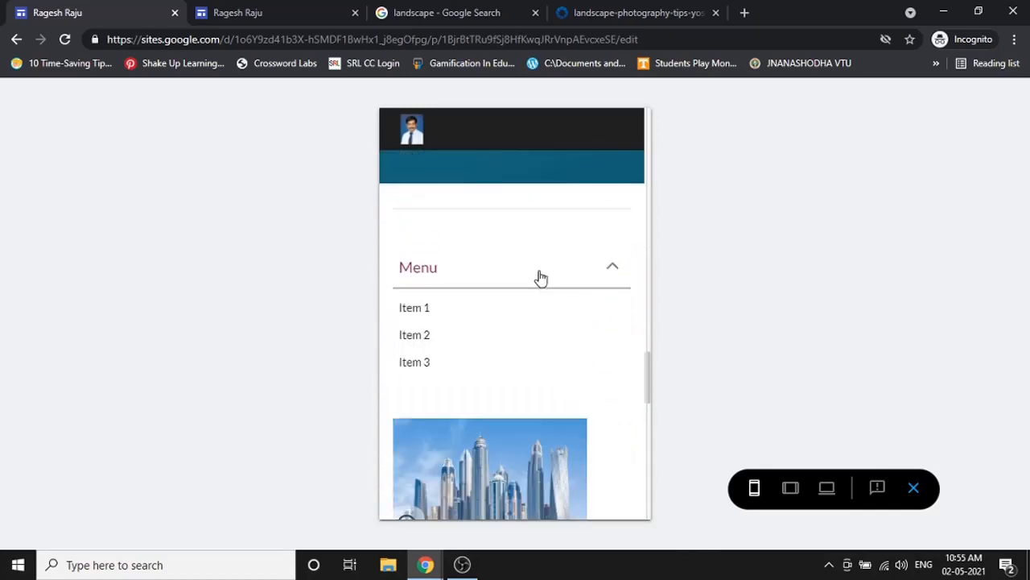
click(539, 278)
scroll(531, 258, down, 3)
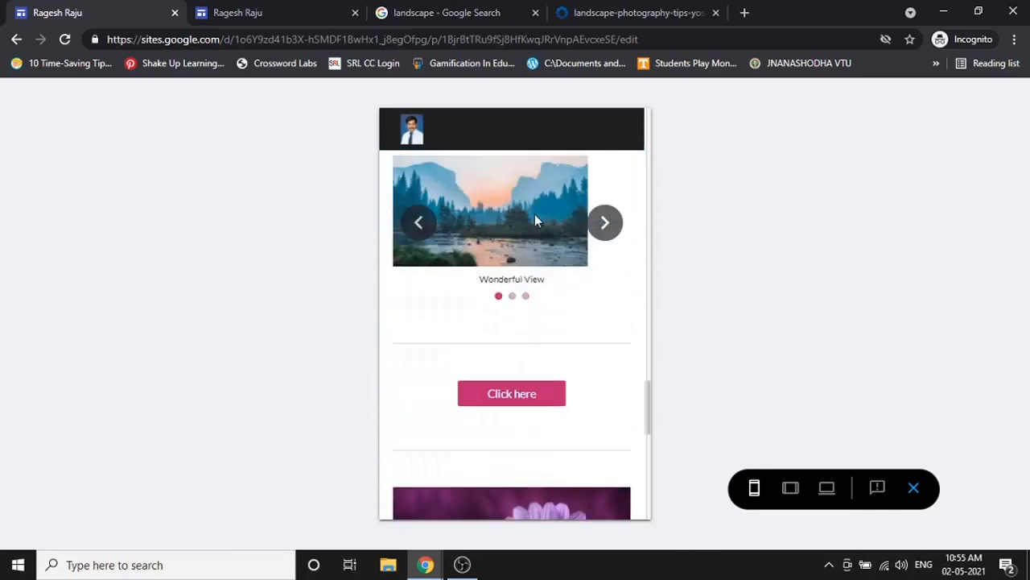
scroll(535, 241, down, 2)
scroll(515, 322, down, 3)
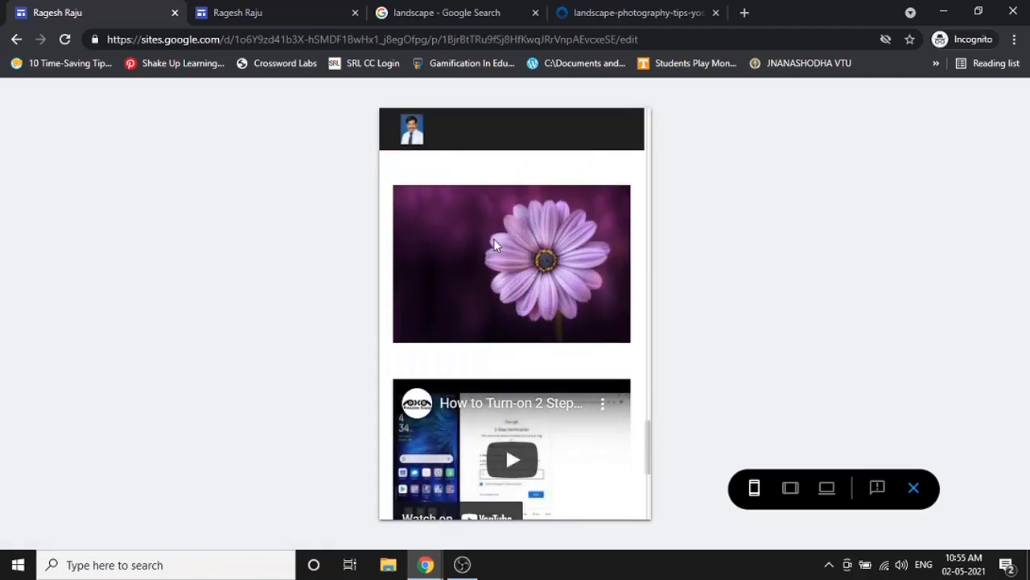
scroll(493, 238, down, 2)
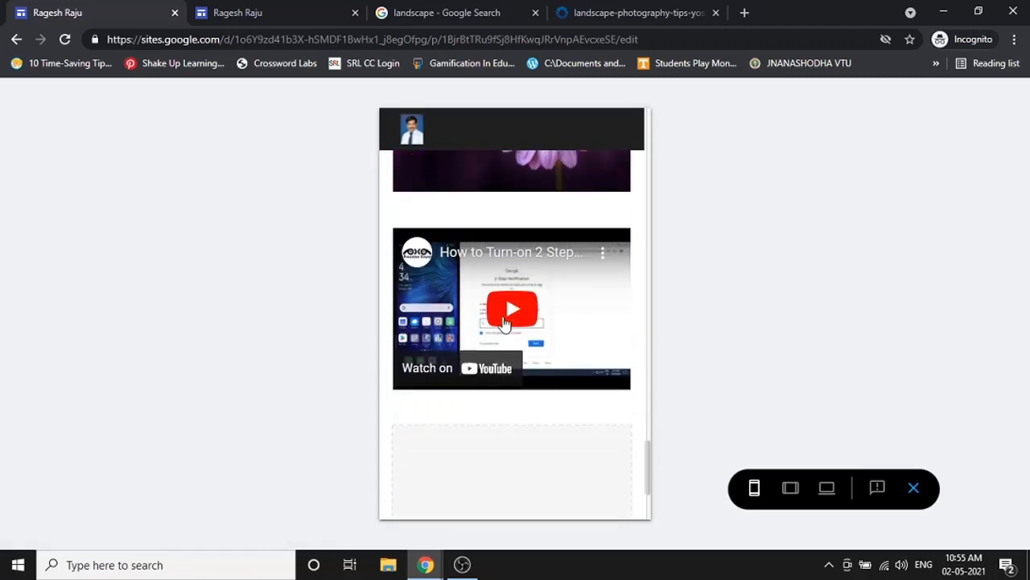
click(914, 487)
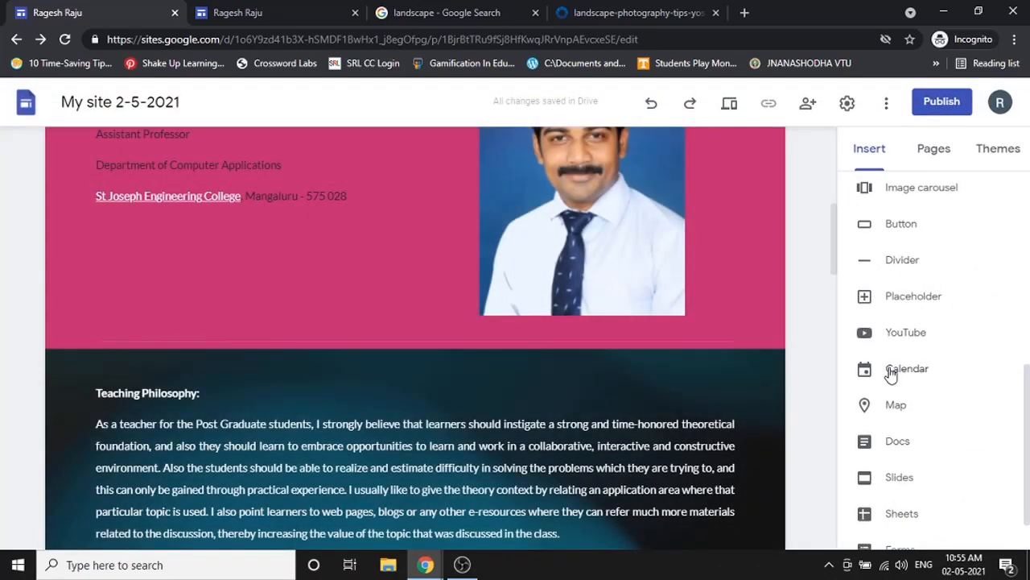
- Insert the Birthdays calendar onto the page and resize its box slightly
click(891, 371)
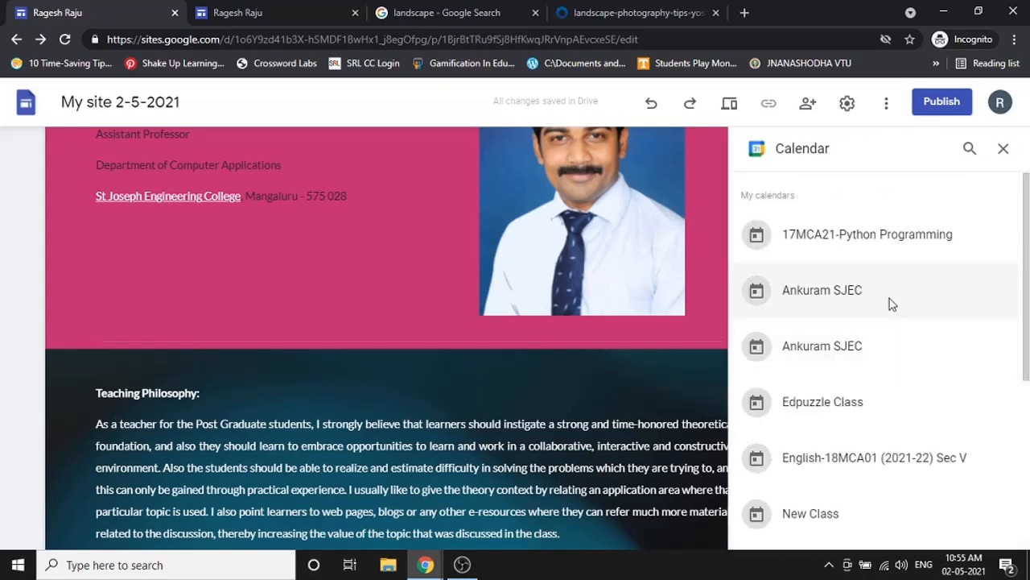
scroll(891, 351, down, 3)
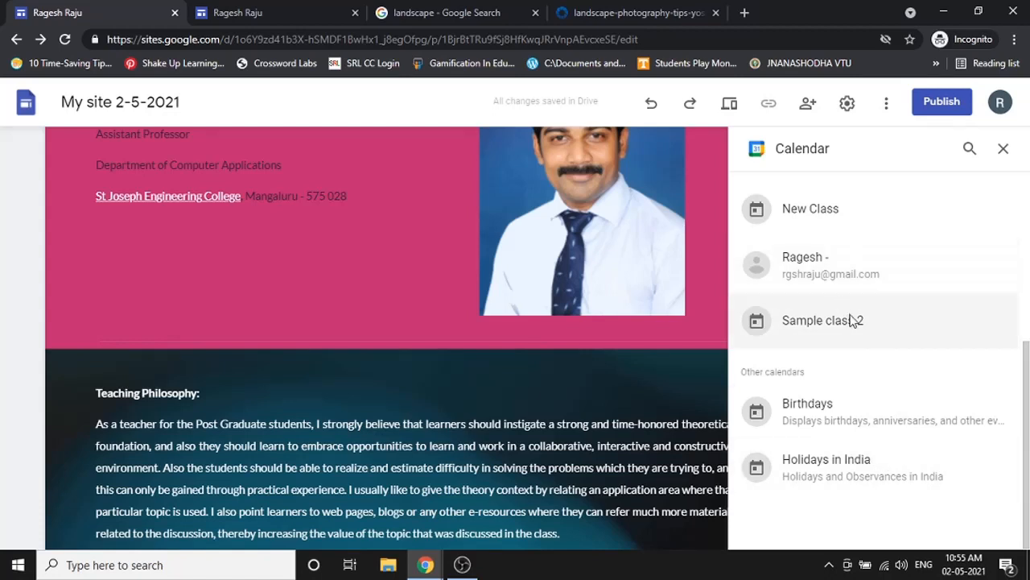
scroll(854, 321, up, 1)
scroll(853, 321, down, 1)
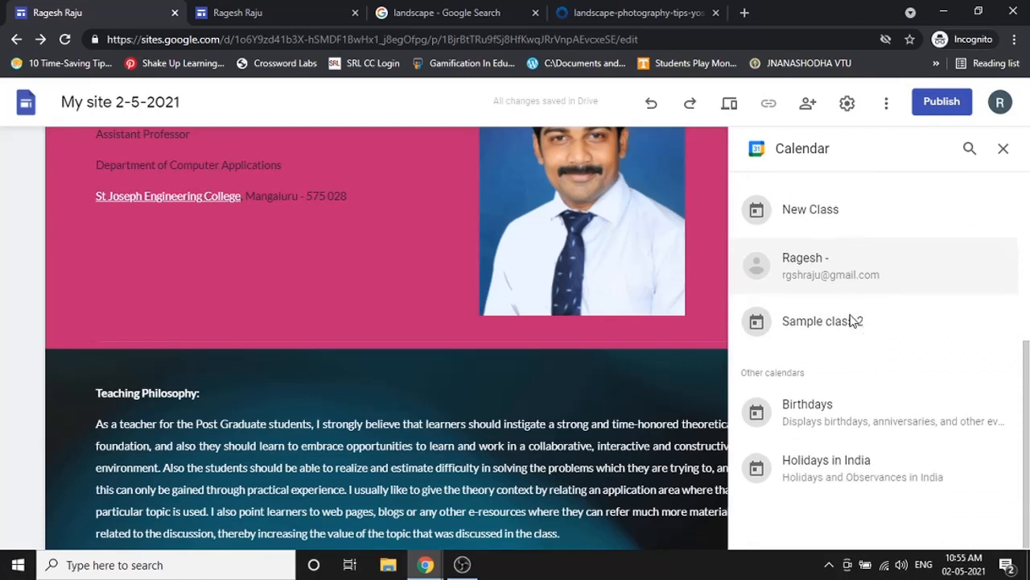
click(842, 431)
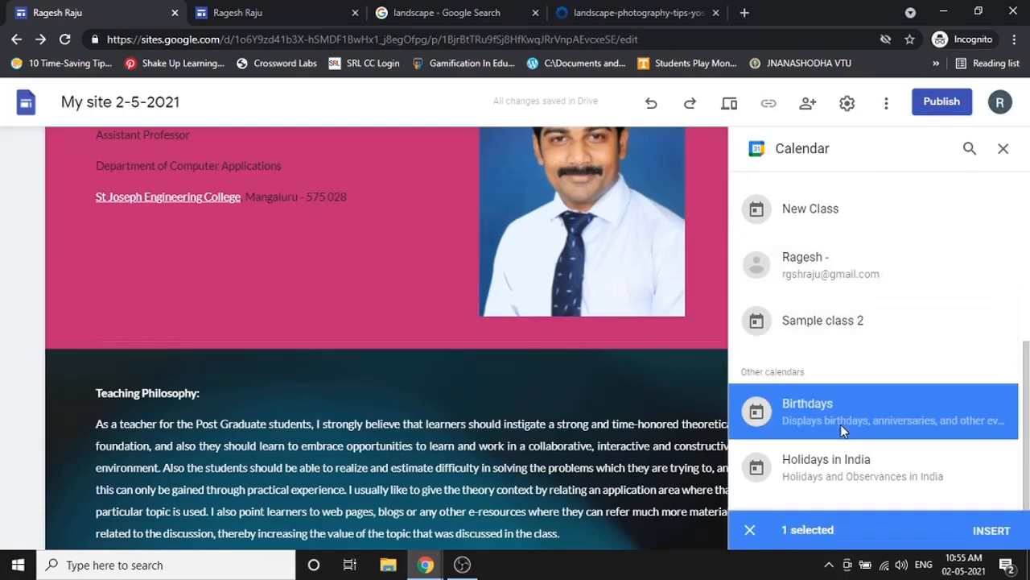
click(988, 538)
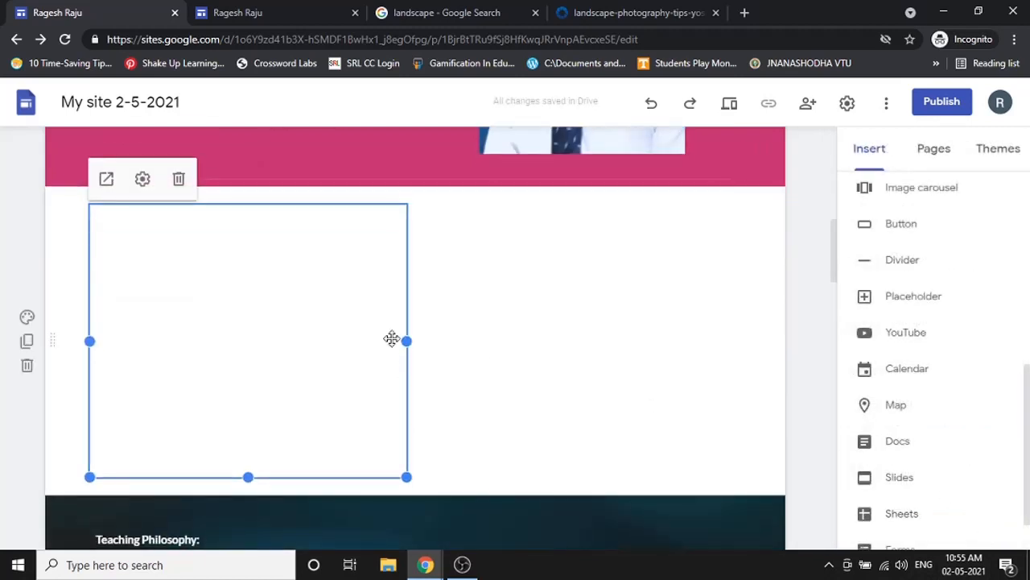
mouse_move(406, 340)
mouse_down()
mouse_move(381, 352)
mouse_move(406, 354)
mouse_up()
- In the calendar embed settings, turn off Show Title and set View Mode to Month
click(132, 175)
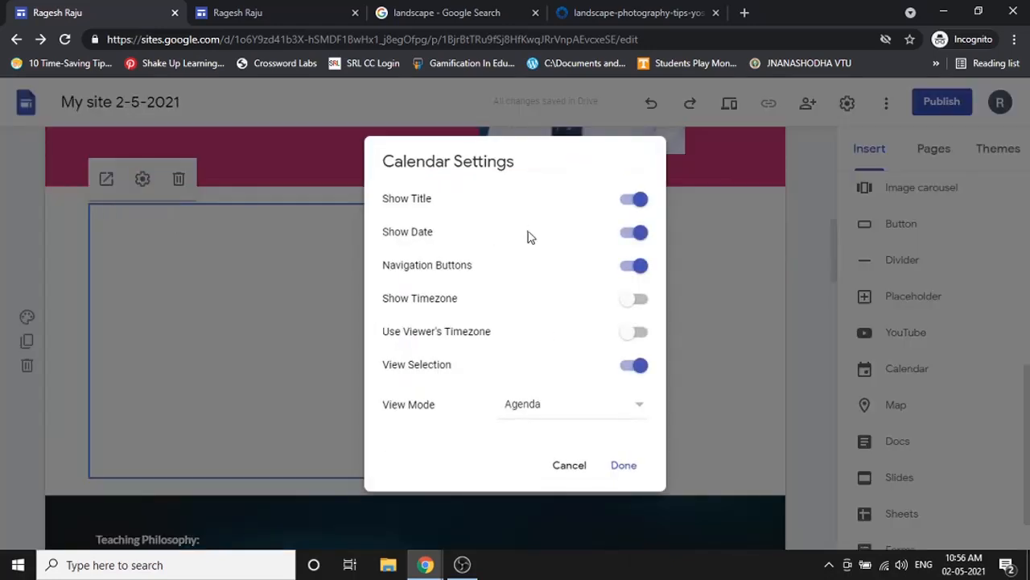
click(625, 204)
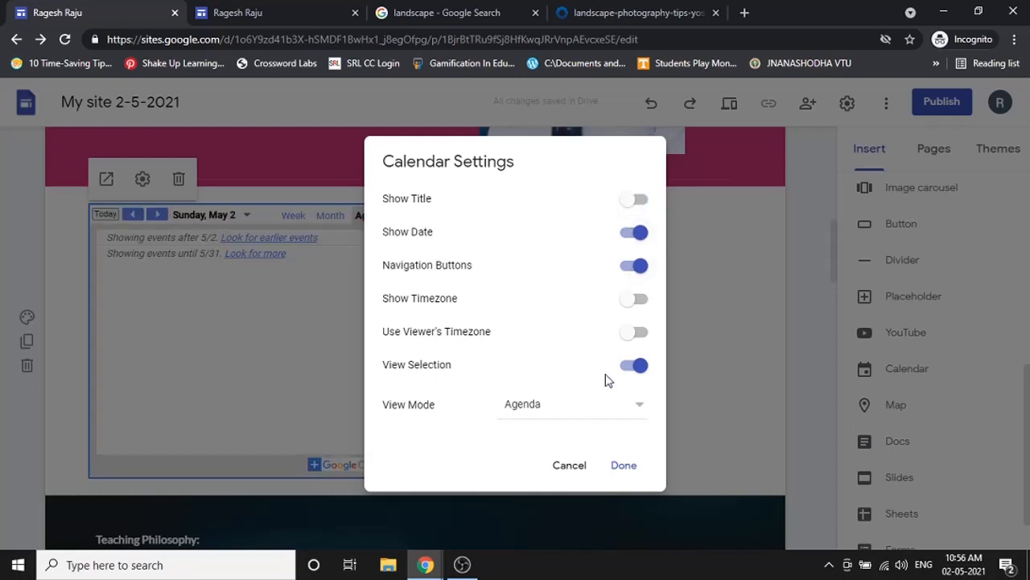
click(593, 416)
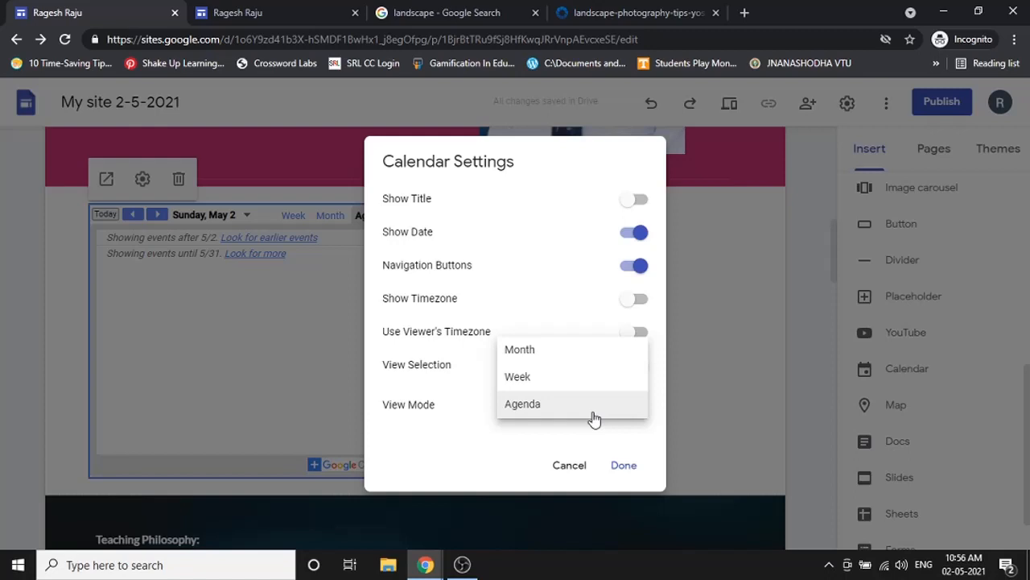
click(583, 355)
click(618, 466)
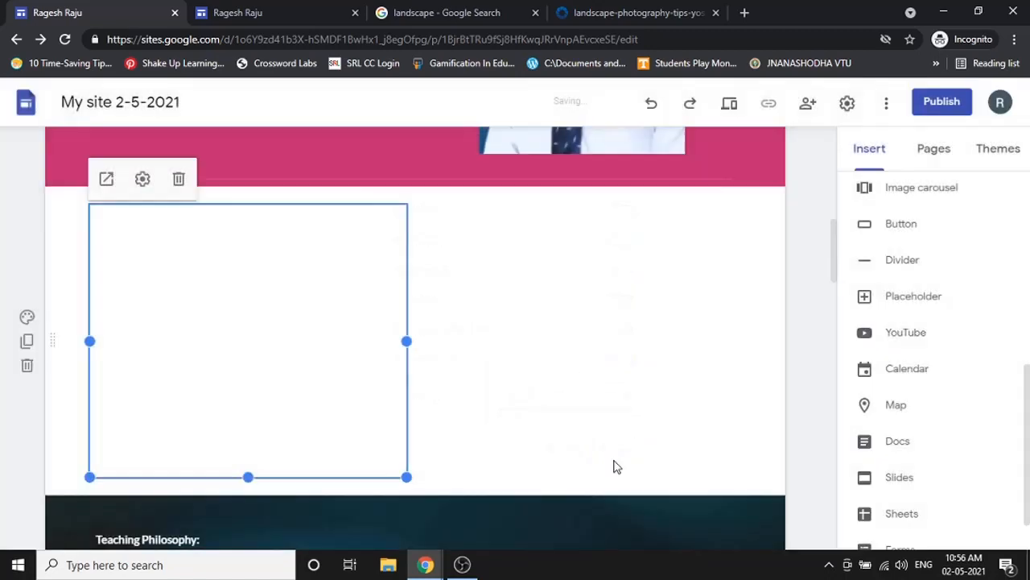
click(729, 103)
scroll(602, 341, down, 10)
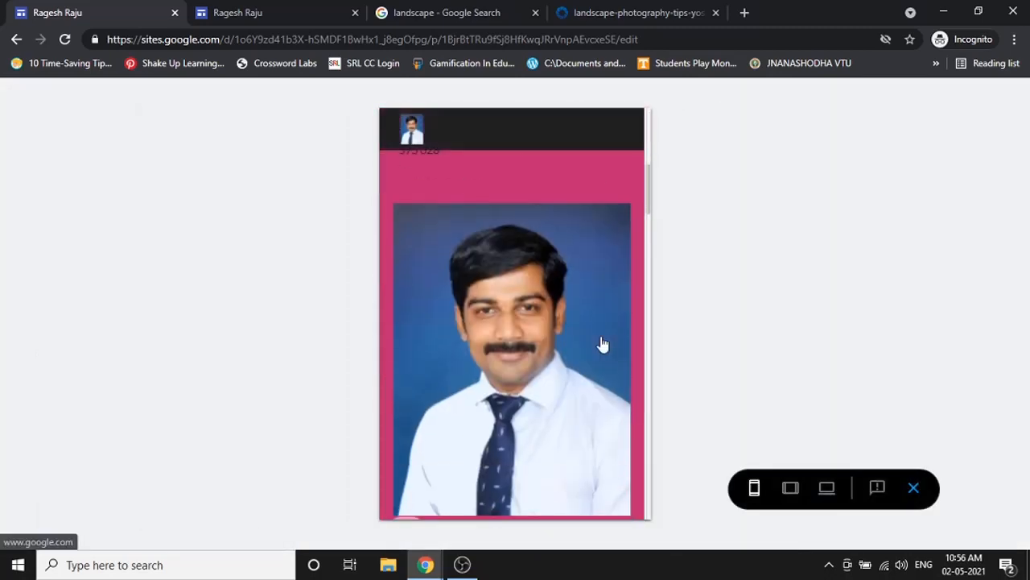
scroll(544, 276, up, 1)
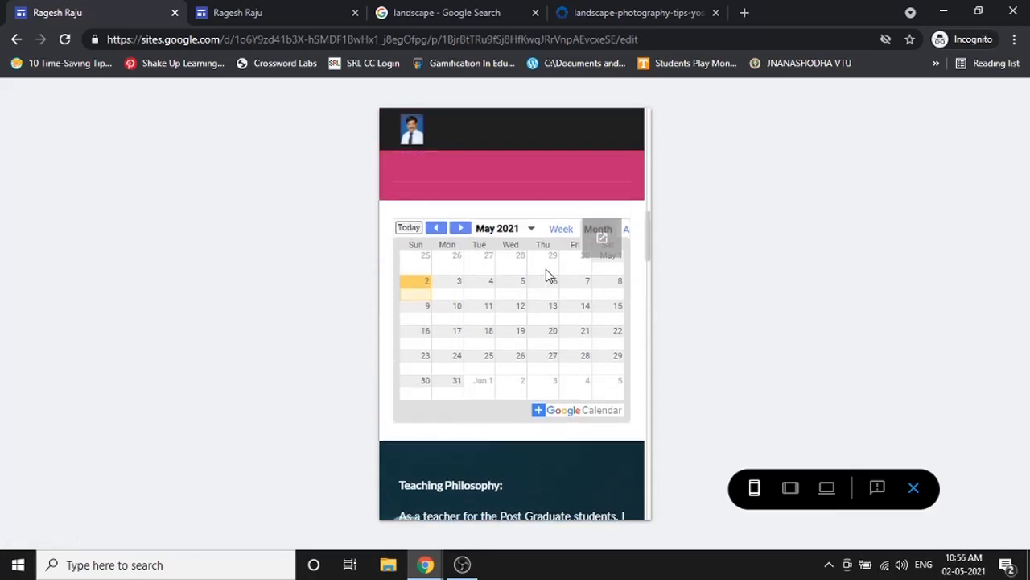
click(465, 230)
click(441, 230)
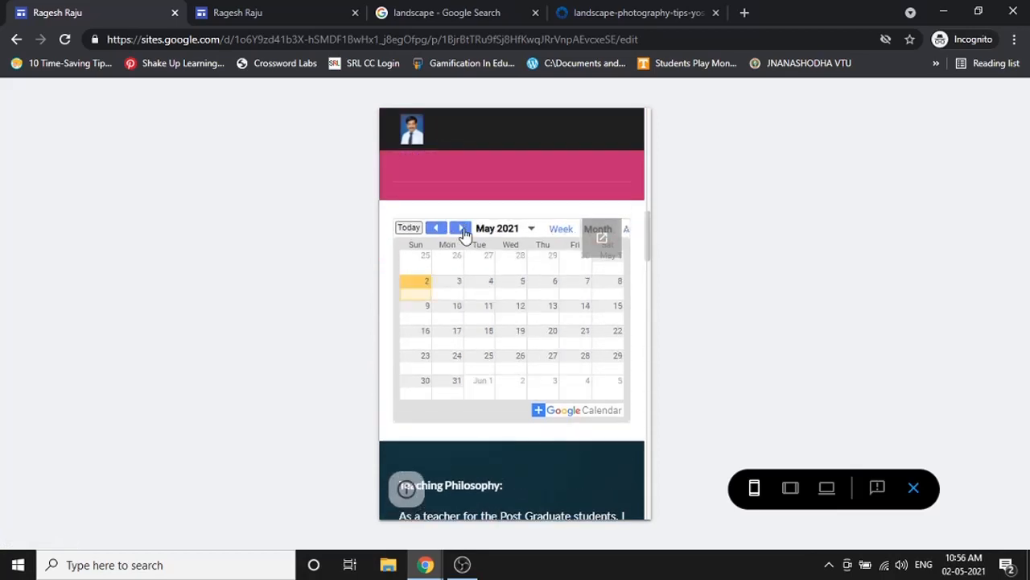
click(431, 231)
click(462, 229)
click(914, 487)
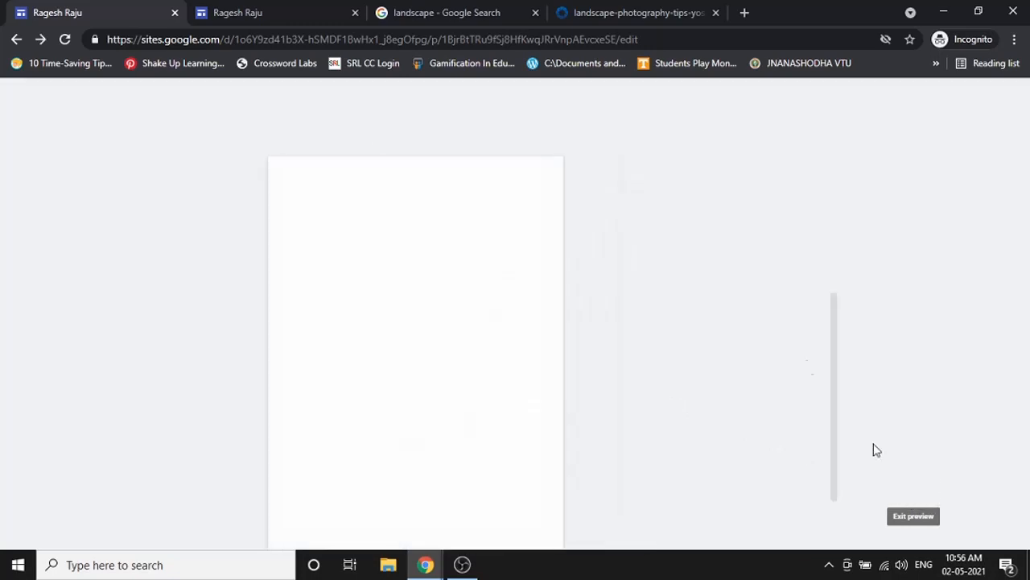
- Start a map embed and search for St Joseph Engineering College as the location
scroll(893, 351, down, 1)
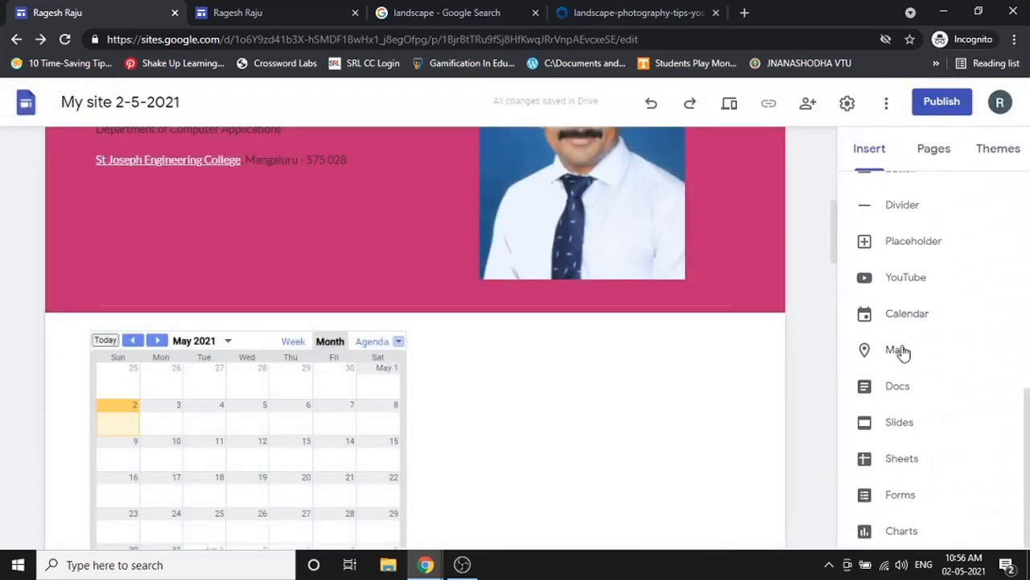
click(899, 351)
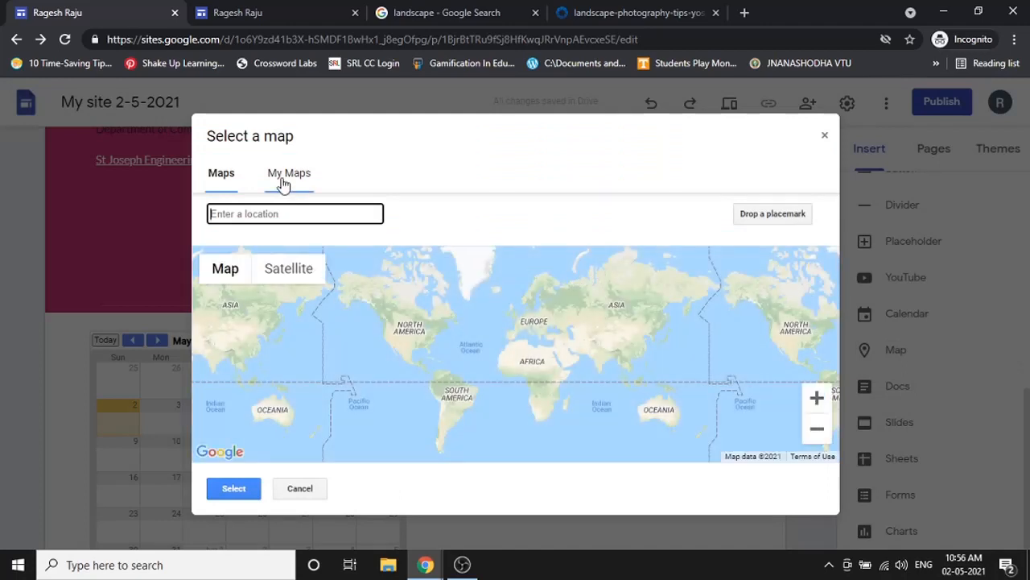
click(286, 172)
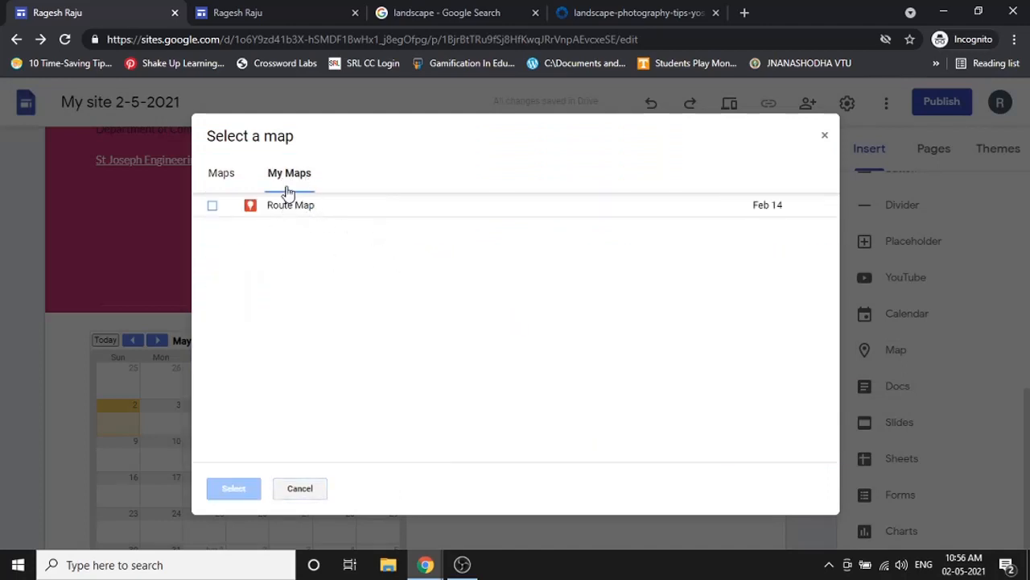
click(225, 177)
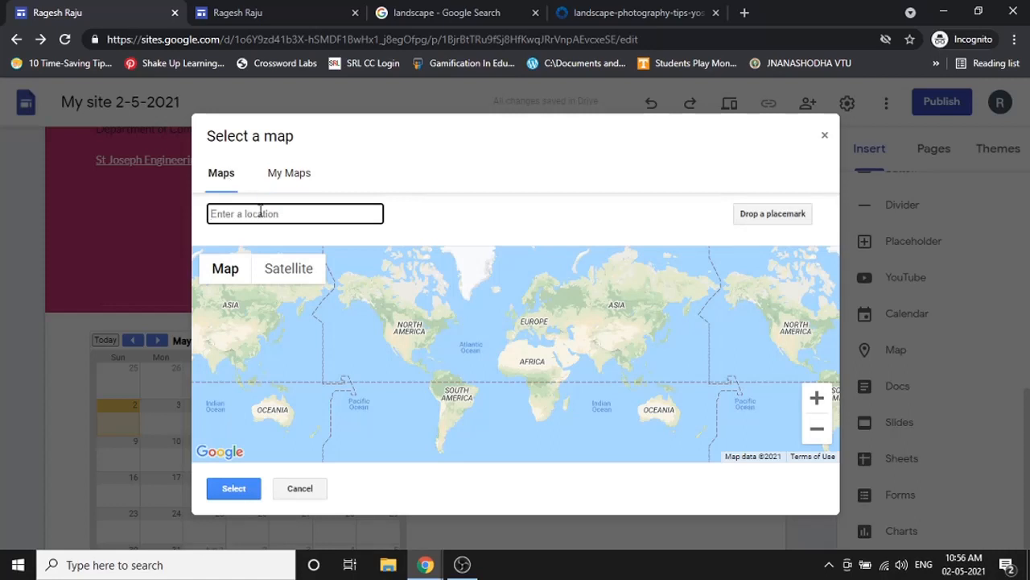
text(st joseph e)
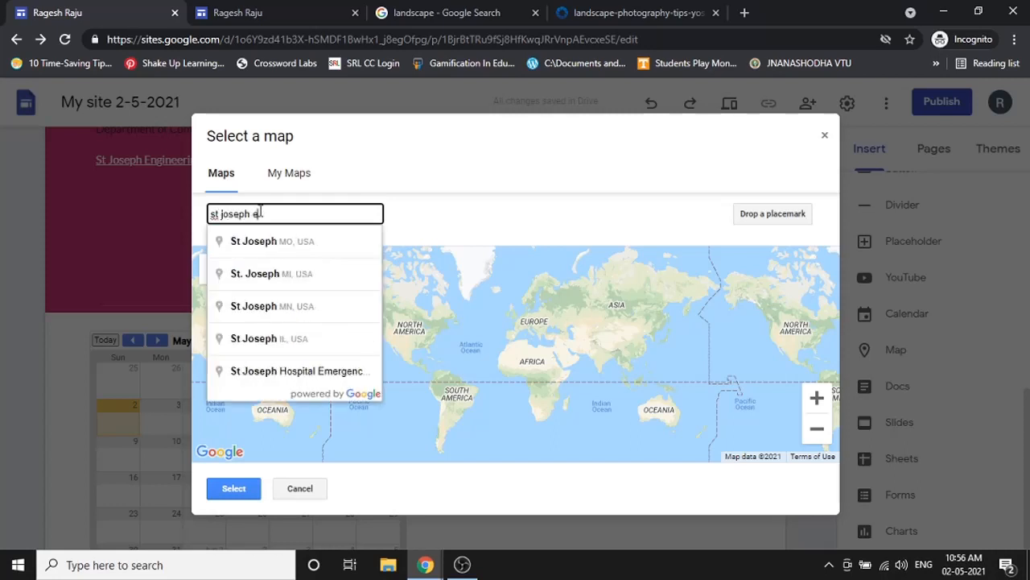
text(ngin)
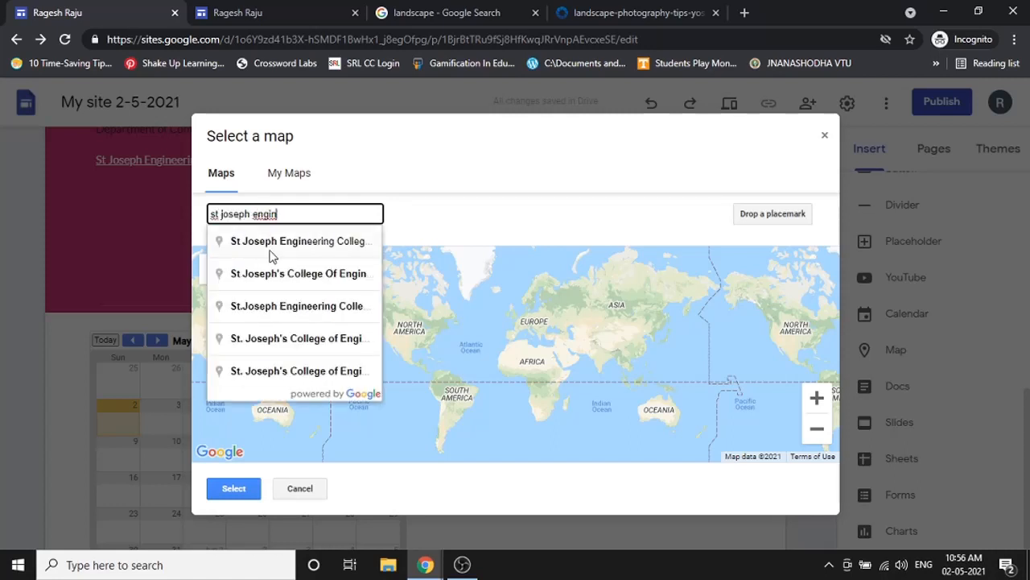
click(272, 246)
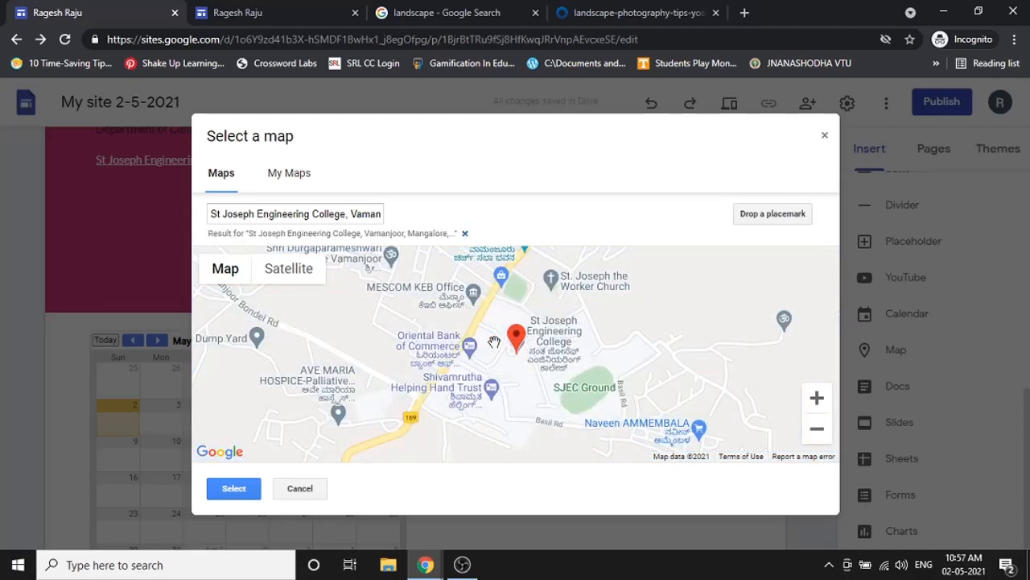
- Zoom in, drop a placemark on the college roundabout, insert the map, and widen it across the page
scroll(563, 360, down, 2)
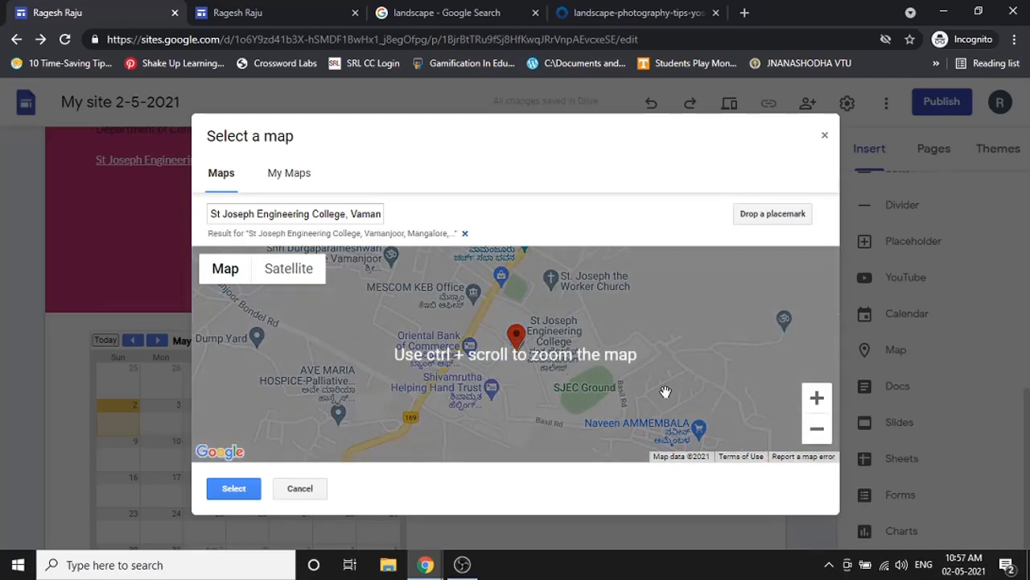
click(816, 398)
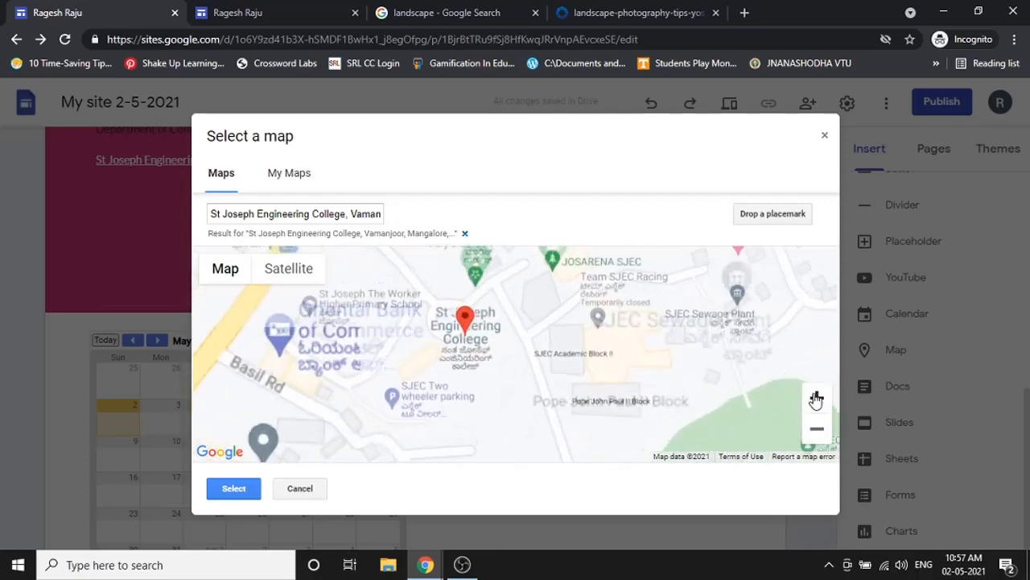
click(816, 398)
drag(434, 389, 537, 430)
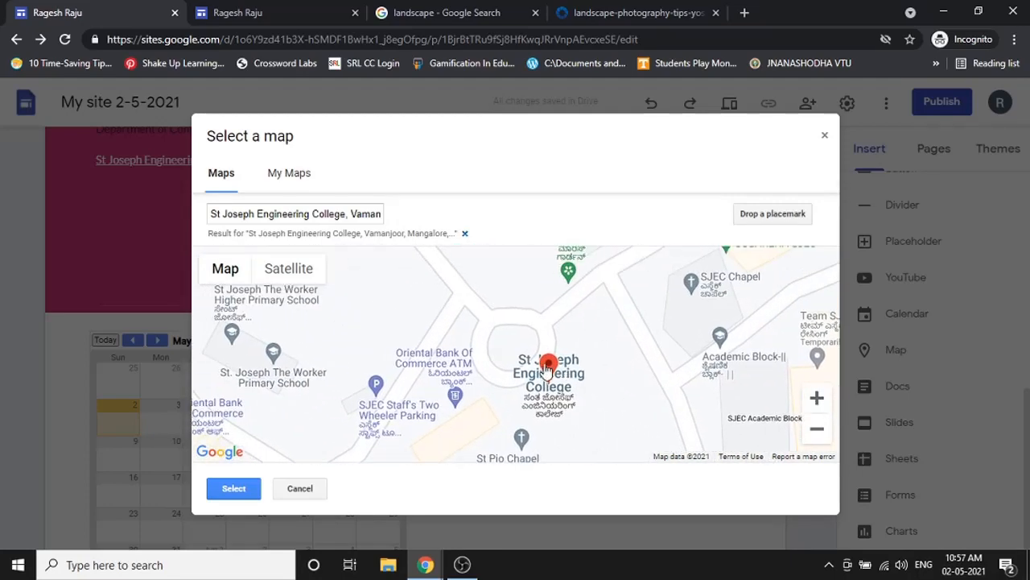
drag(547, 369, 508, 322)
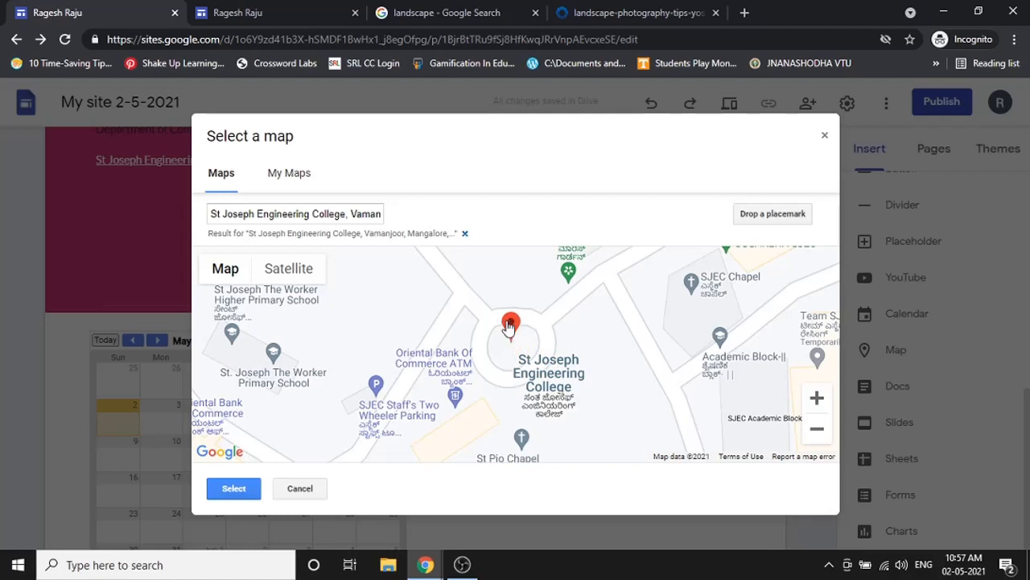
click(788, 213)
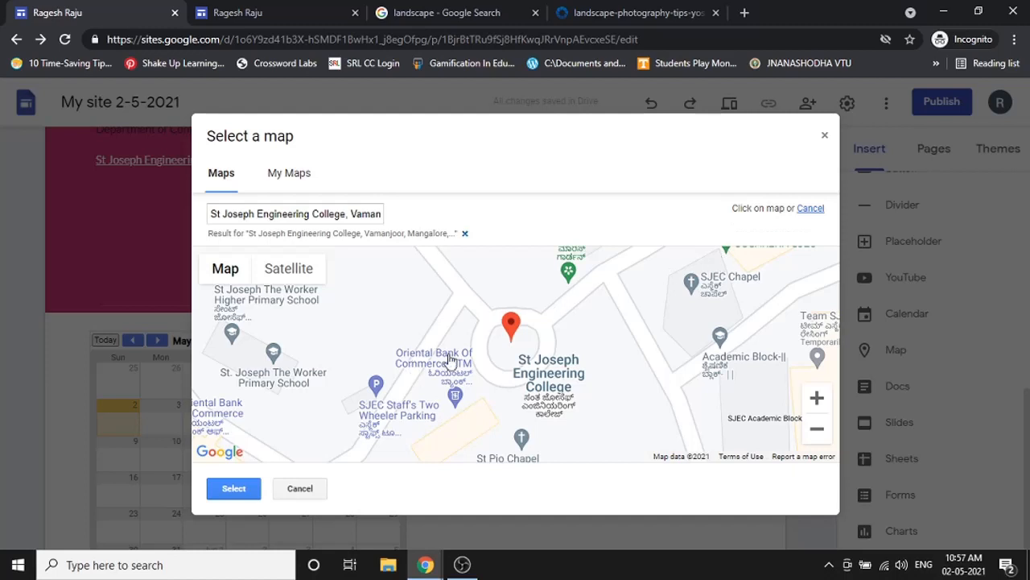
click(513, 342)
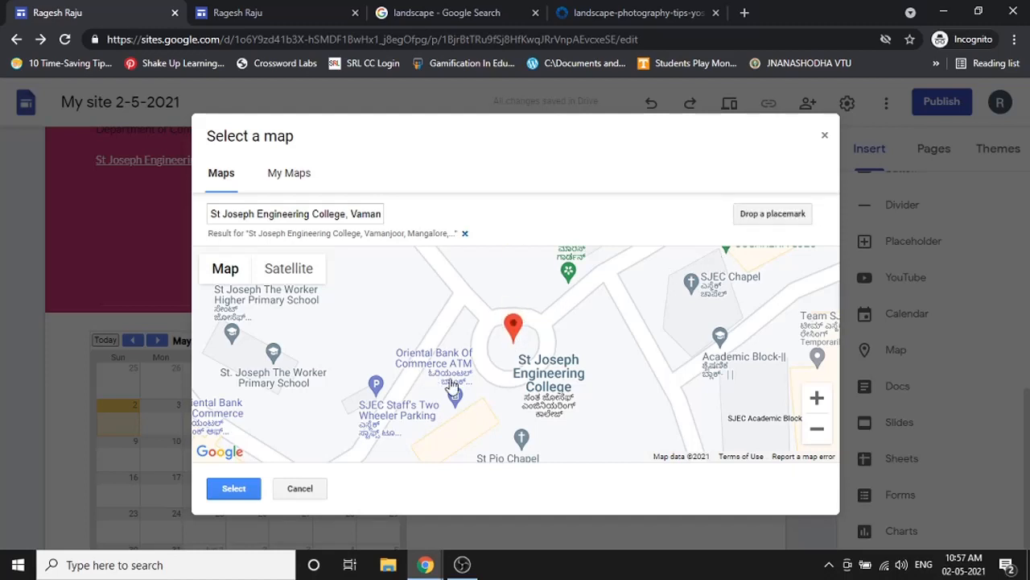
click(254, 486)
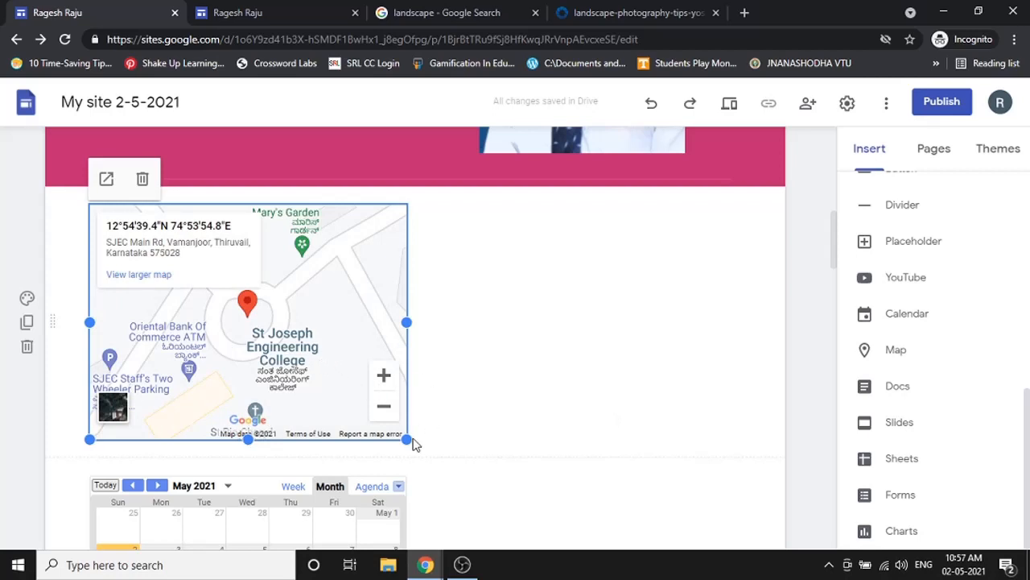
drag(411, 442, 742, 495)
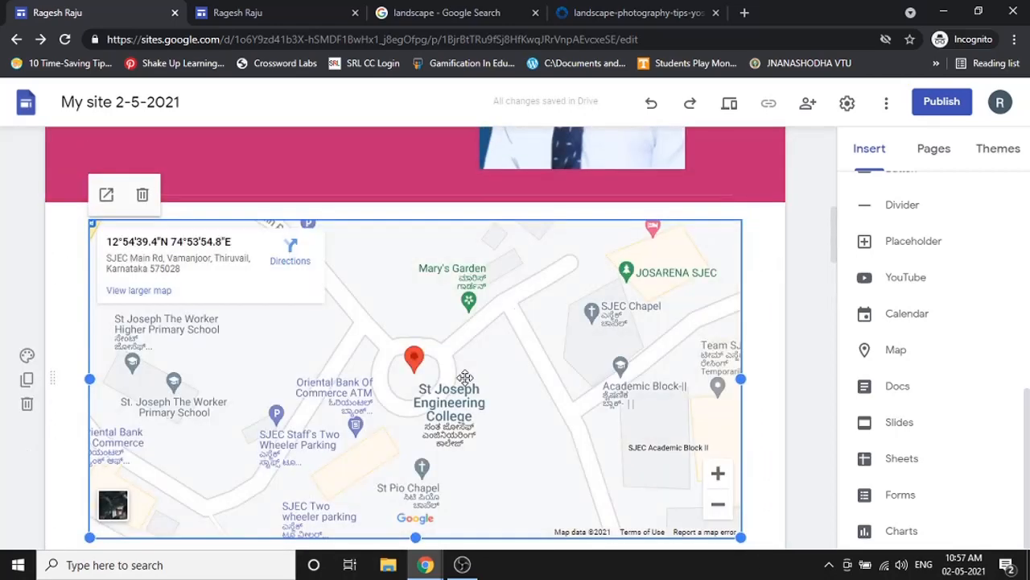
- Preview the site at Phone, Tablet and Large screen sizes, then click Directions on the embedded map
click(731, 107)
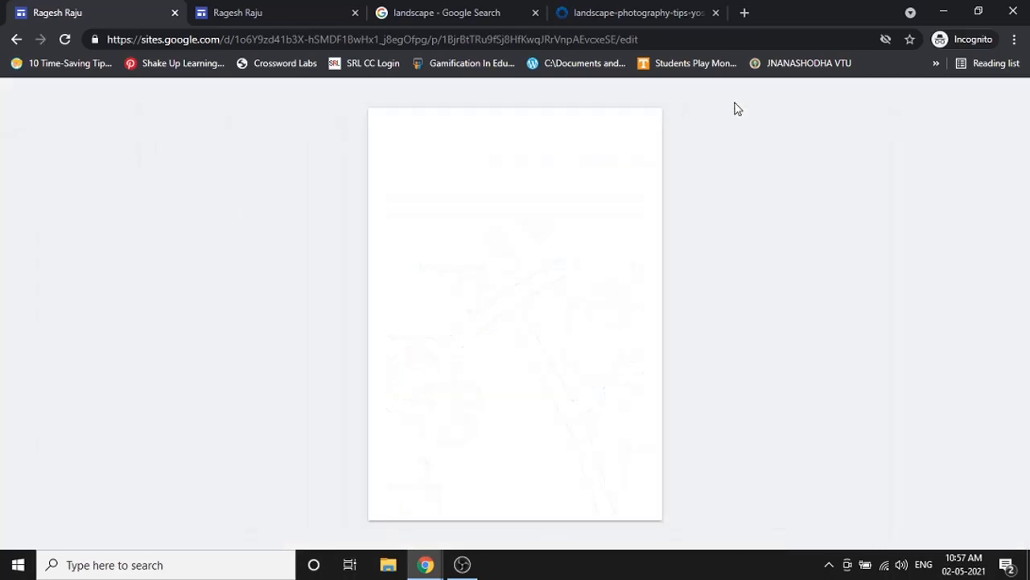
scroll(564, 372, down, 10)
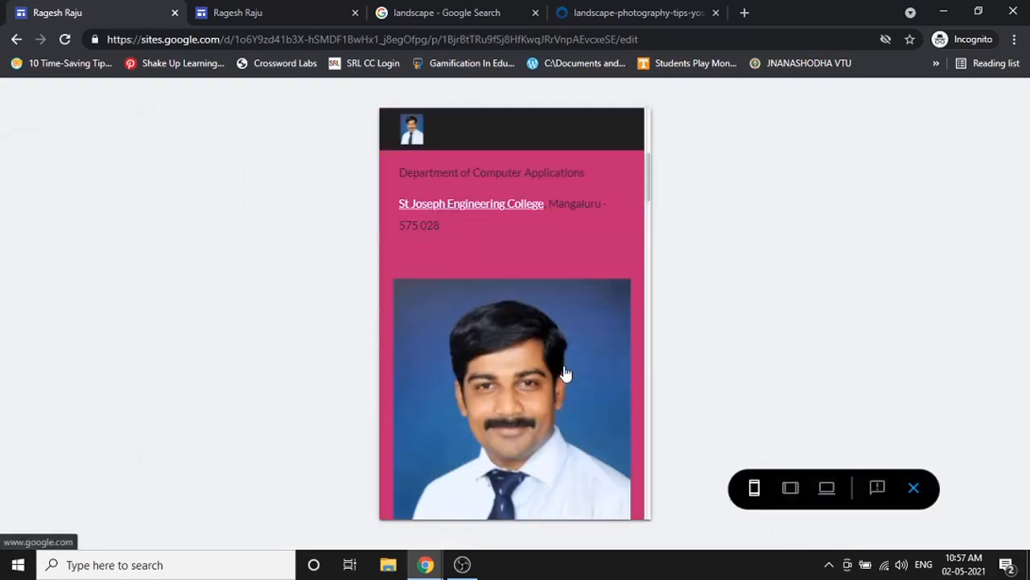
scroll(568, 372, up, 2)
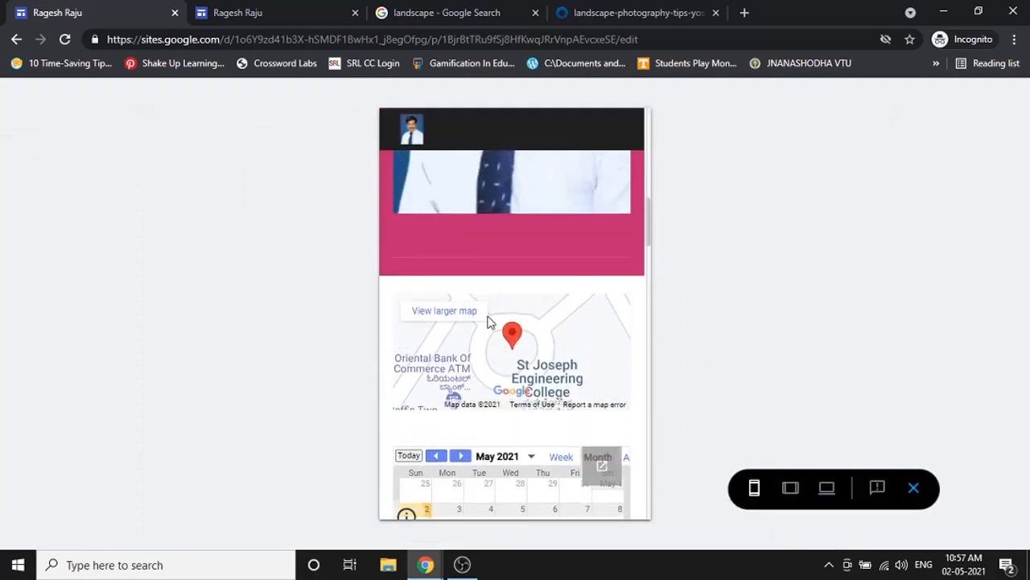
click(791, 488)
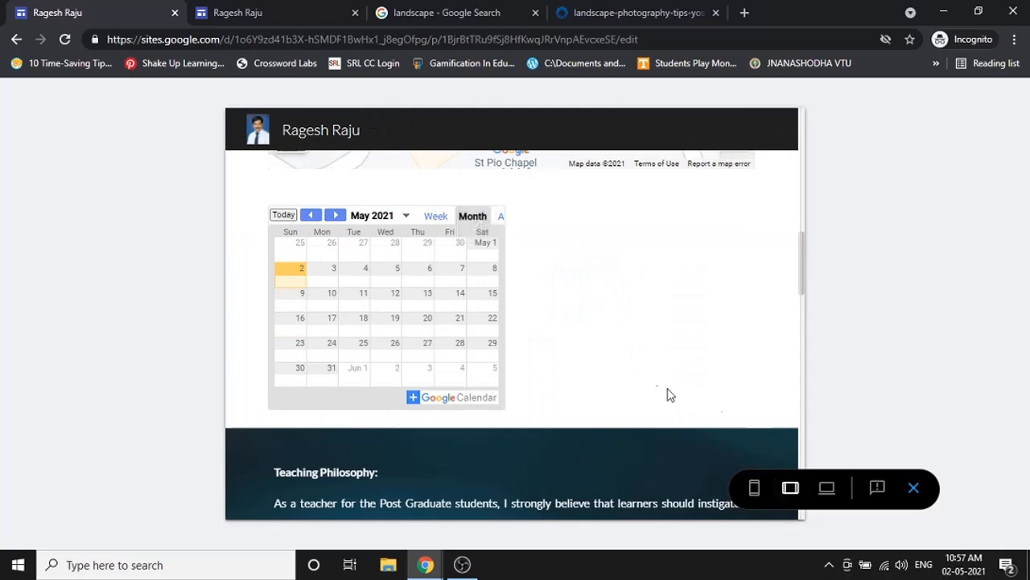
scroll(668, 394, down, 2)
scroll(656, 385, up, 4)
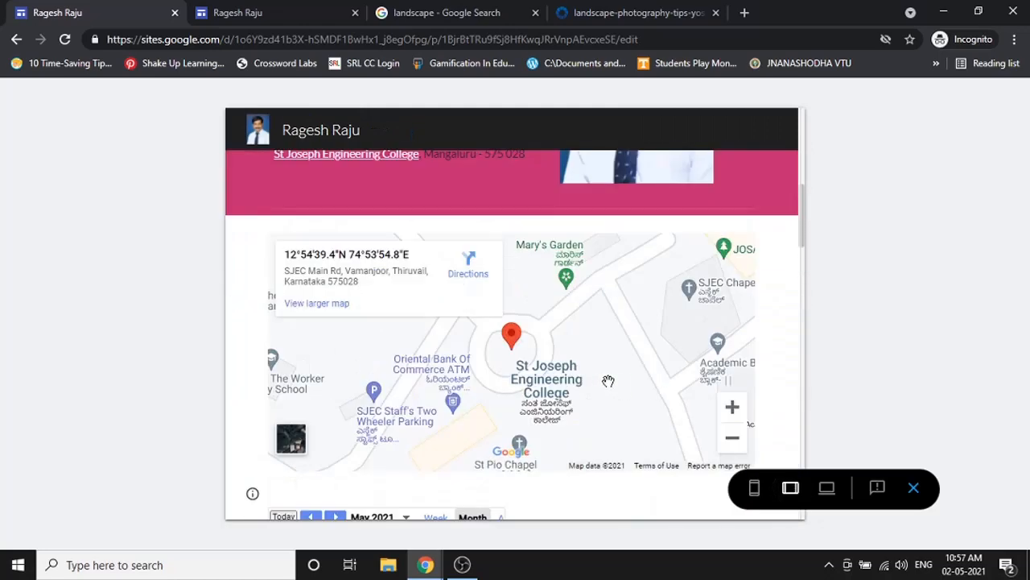
click(826, 487)
scroll(897, 357, down, 3)
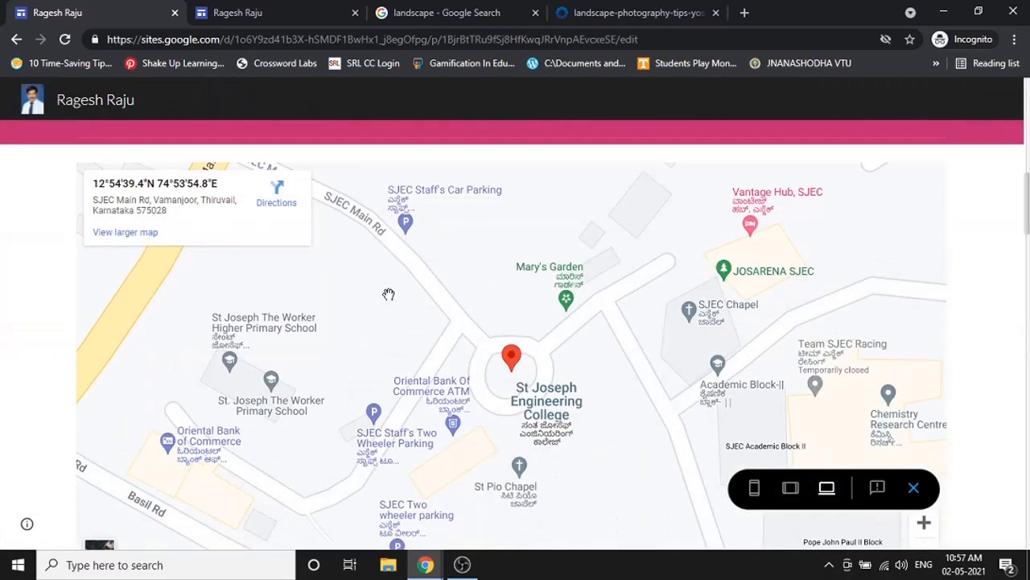
click(284, 203)
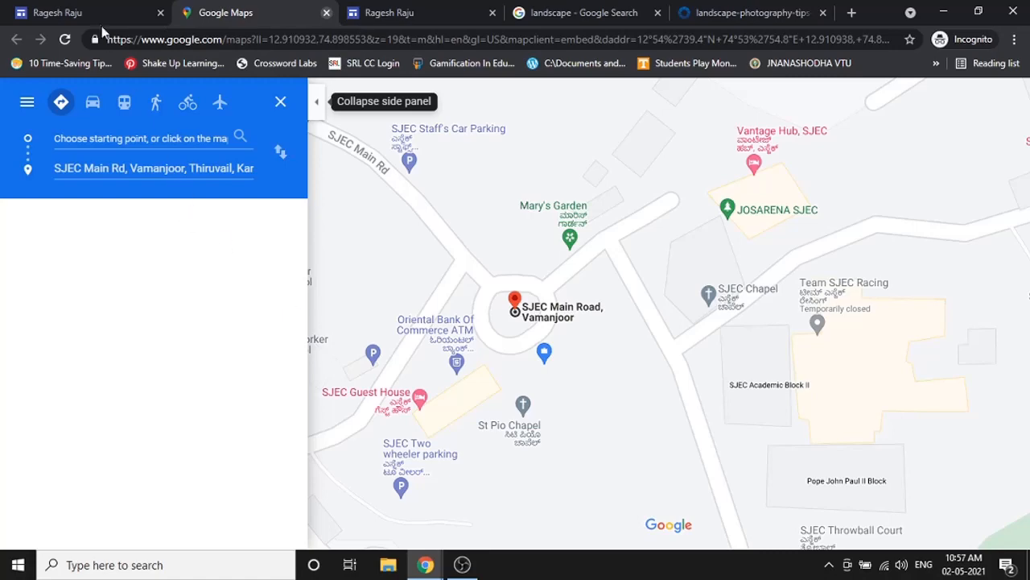
- Close the Google Maps directions tab with Ctrl+W
key(ctrl+w)
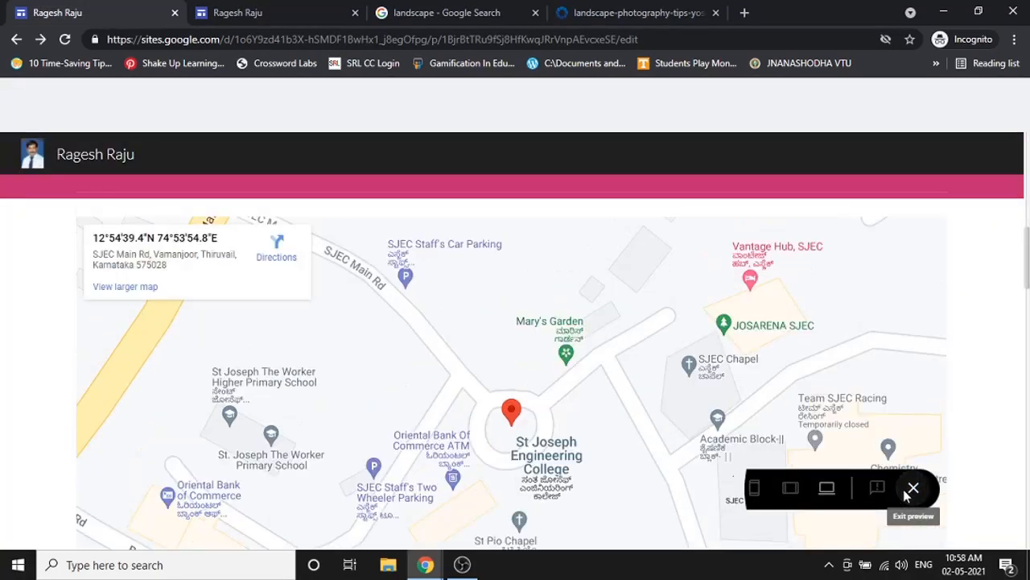
- Exit the preview and insert the Resume Google Doc below the Professional Development text
click(912, 489)
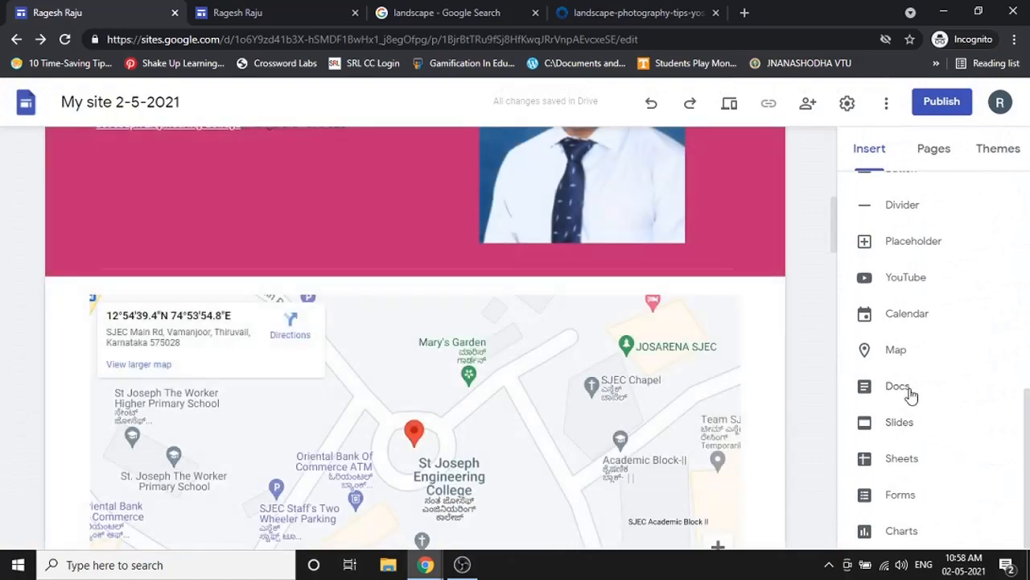
scroll(526, 405, down, 12)
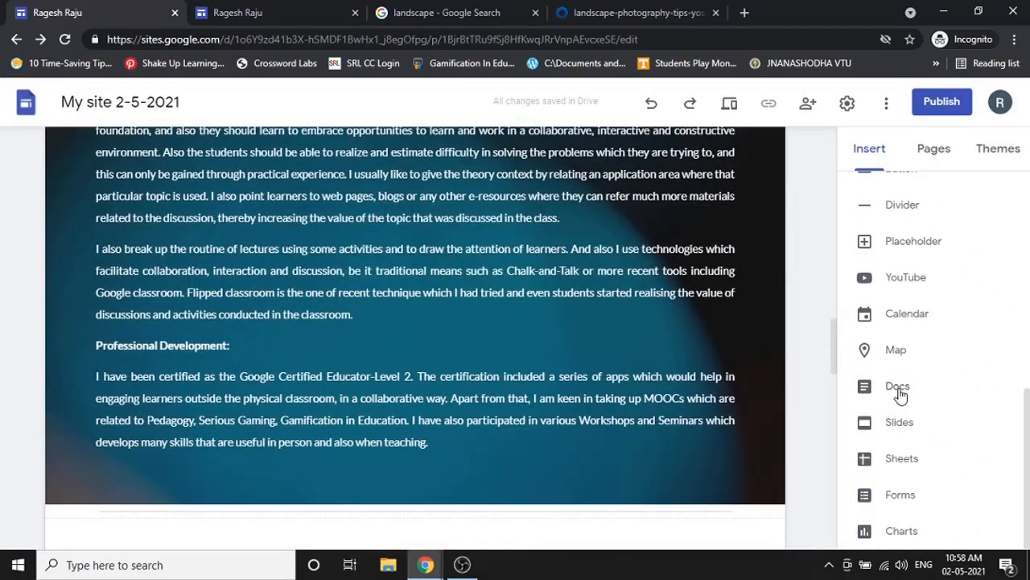
click(898, 388)
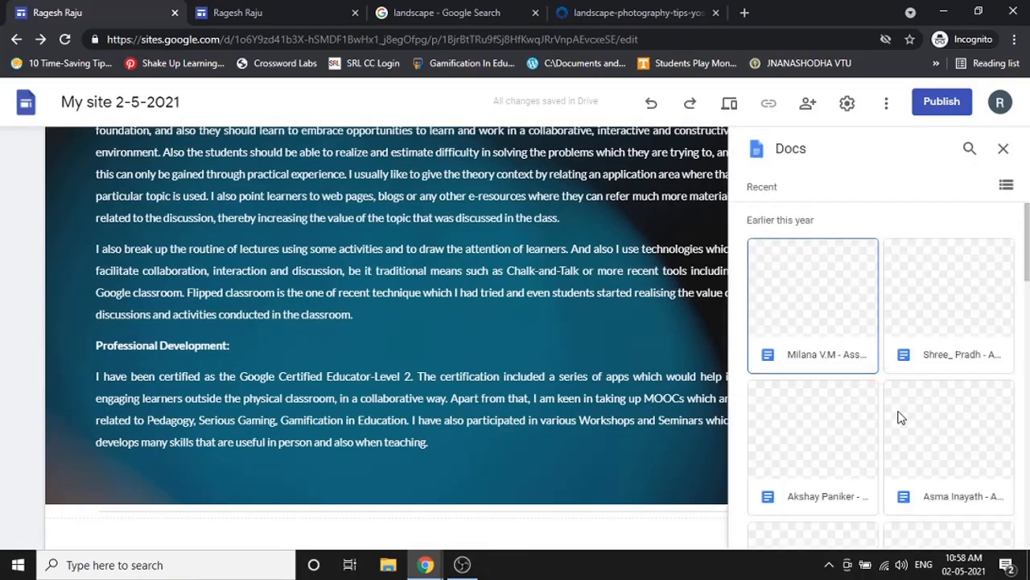
scroll(902, 416, down, 5)
scroll(901, 417, down, 3)
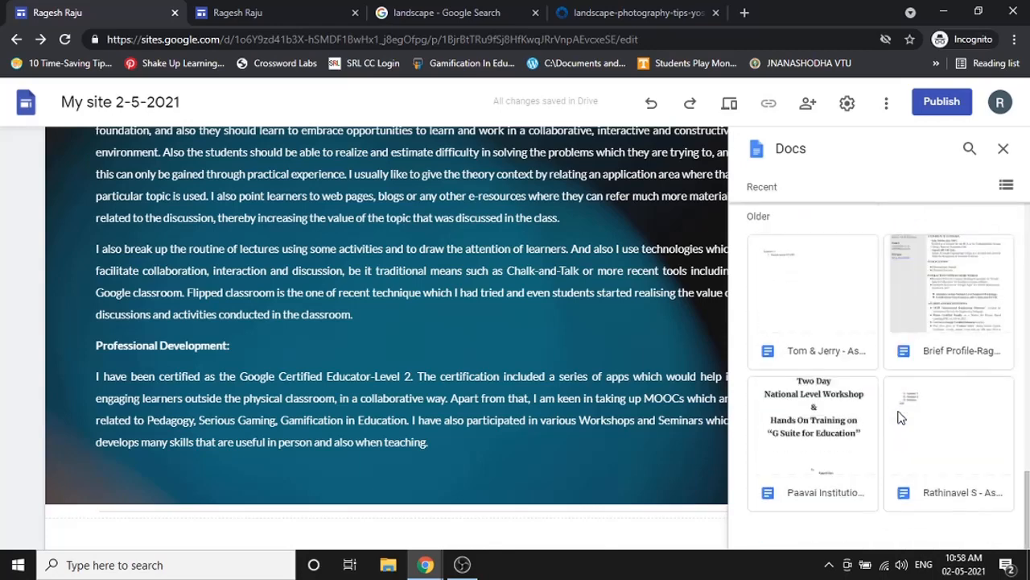
scroll(902, 416, up, 3)
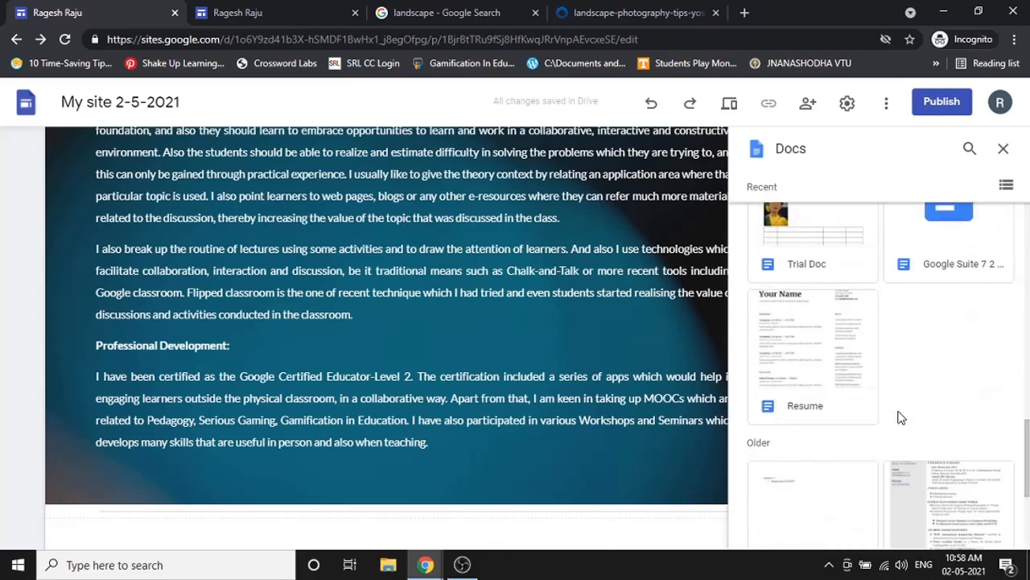
scroll(931, 415, up, 2)
scroll(931, 415, down, 2)
click(788, 348)
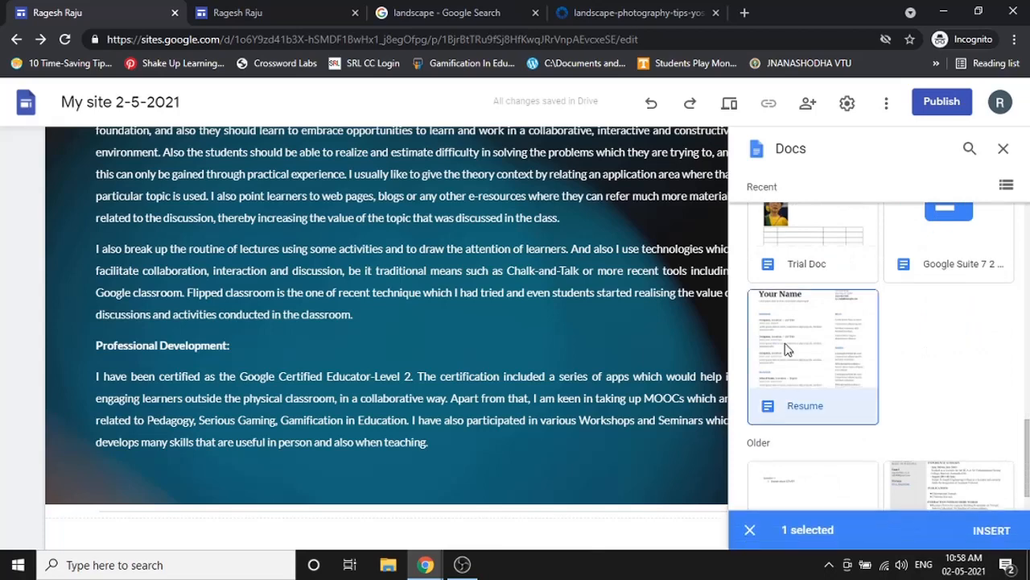
click(992, 533)
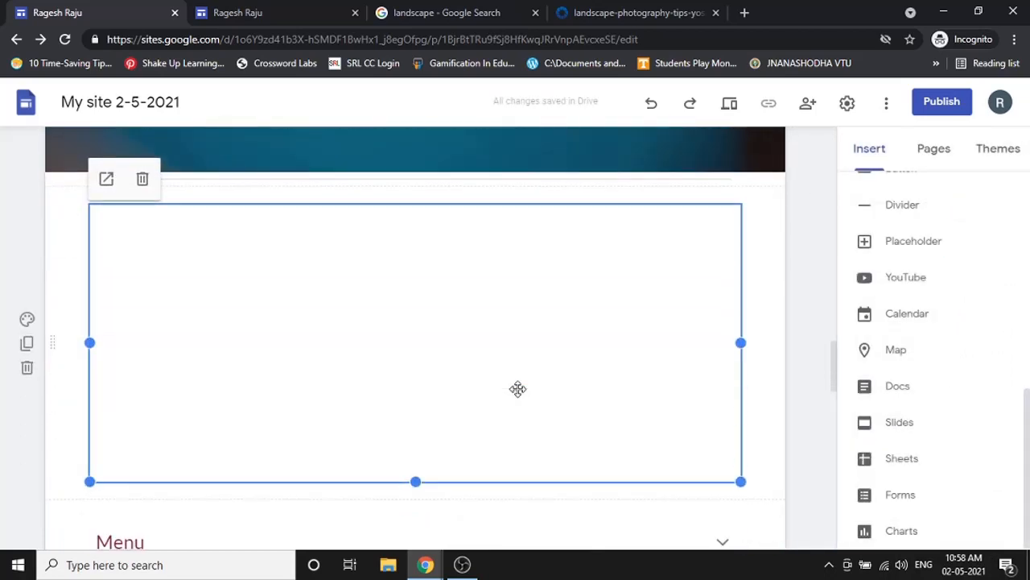
- Drag the Resume embed's bottom handle down to make it taller
drag(417, 483, 421, 553)
scroll(496, 384, down, 5)
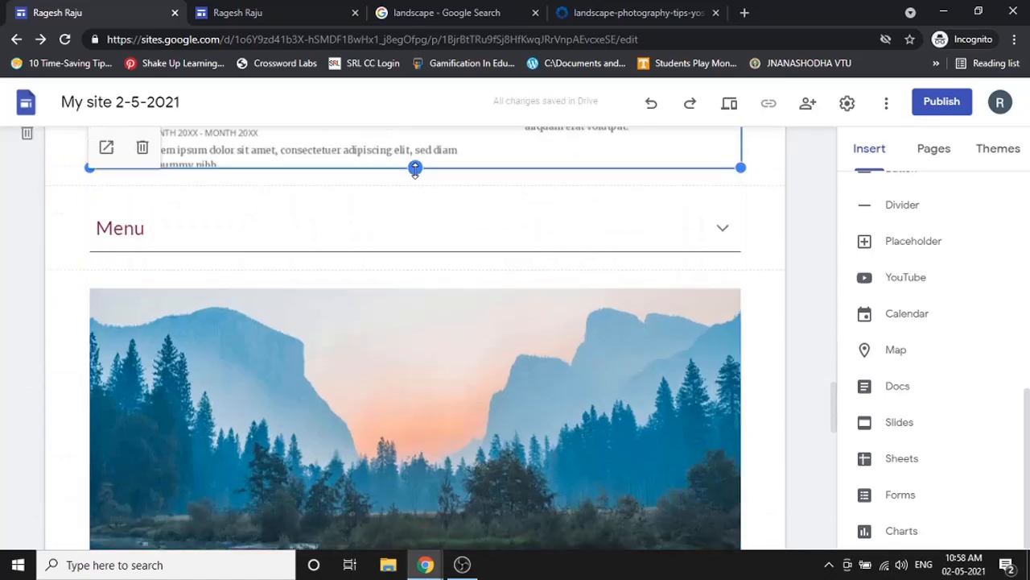
scroll(446, 326, up, 4)
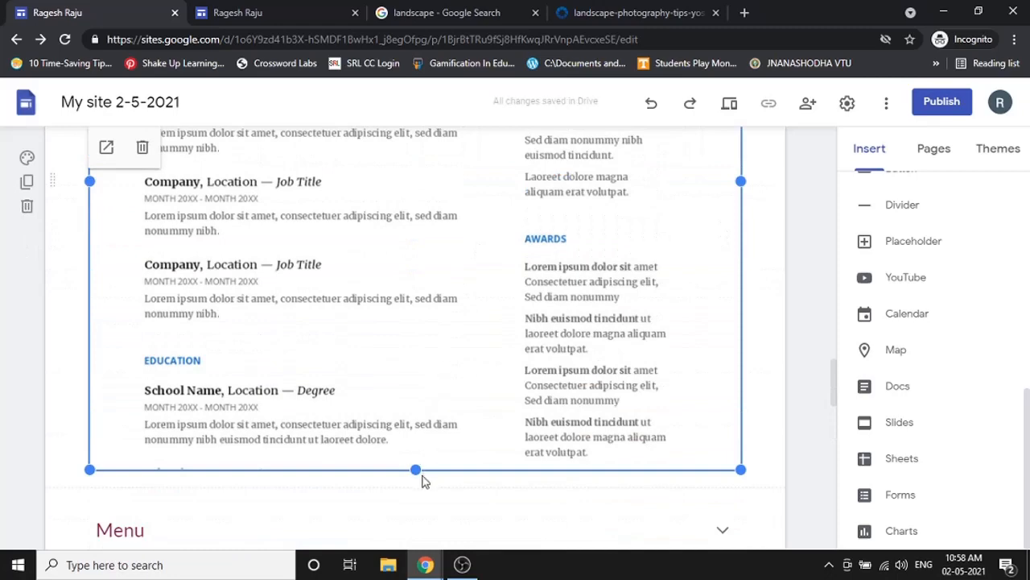
drag(421, 476, 423, 534)
scroll(517, 323, up, 5)
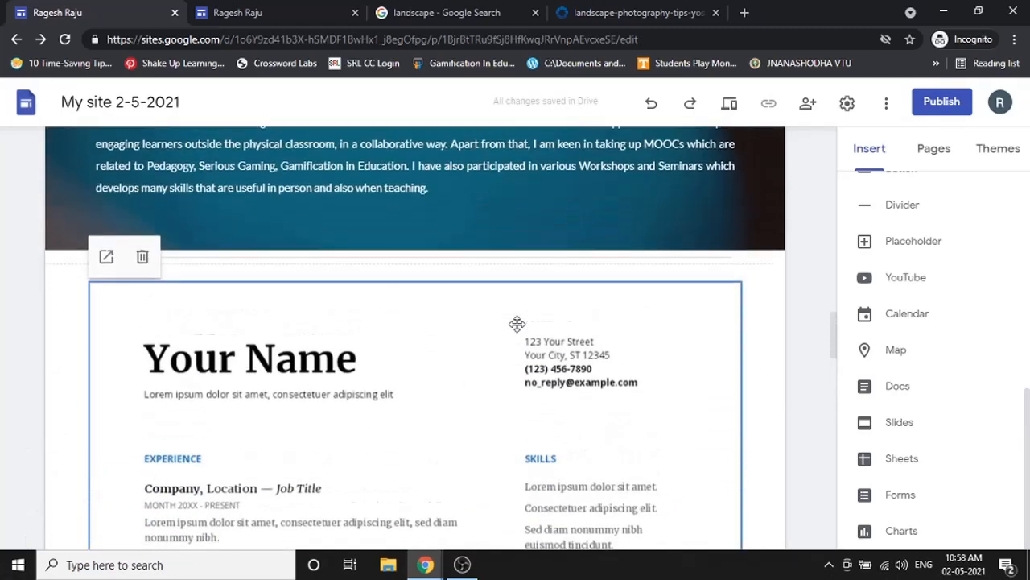
scroll(518, 322, down, 1)
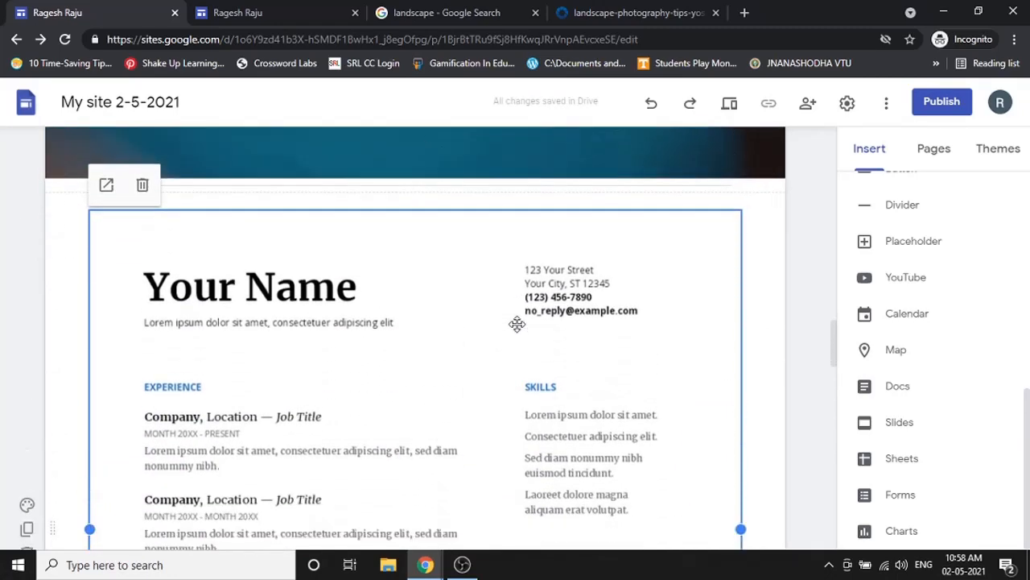
- Preview the site, scroll past the embedded Resume to the skyline carousel, then exit preview
click(729, 105)
scroll(512, 382, down, 15)
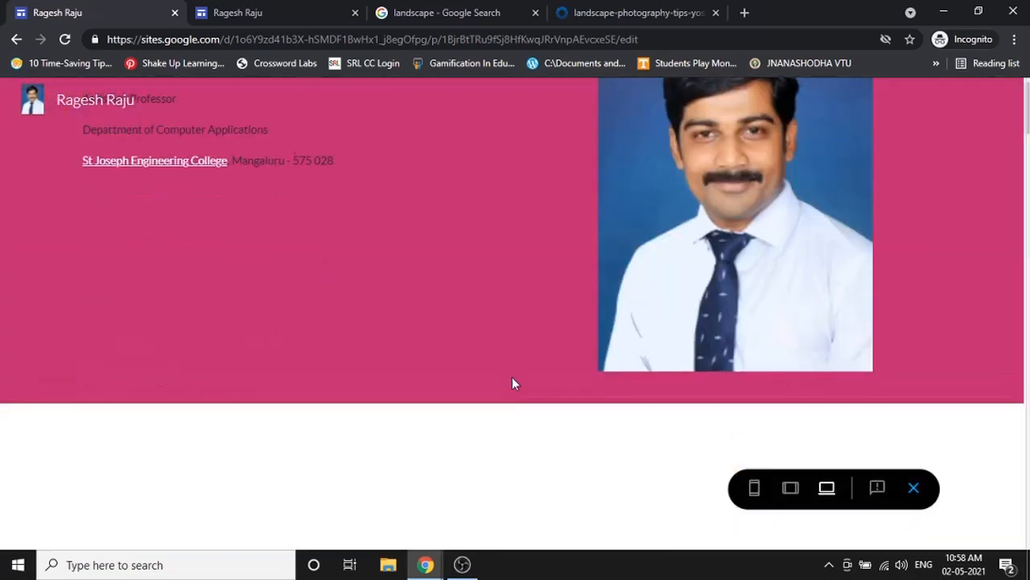
scroll(515, 384, up, 4)
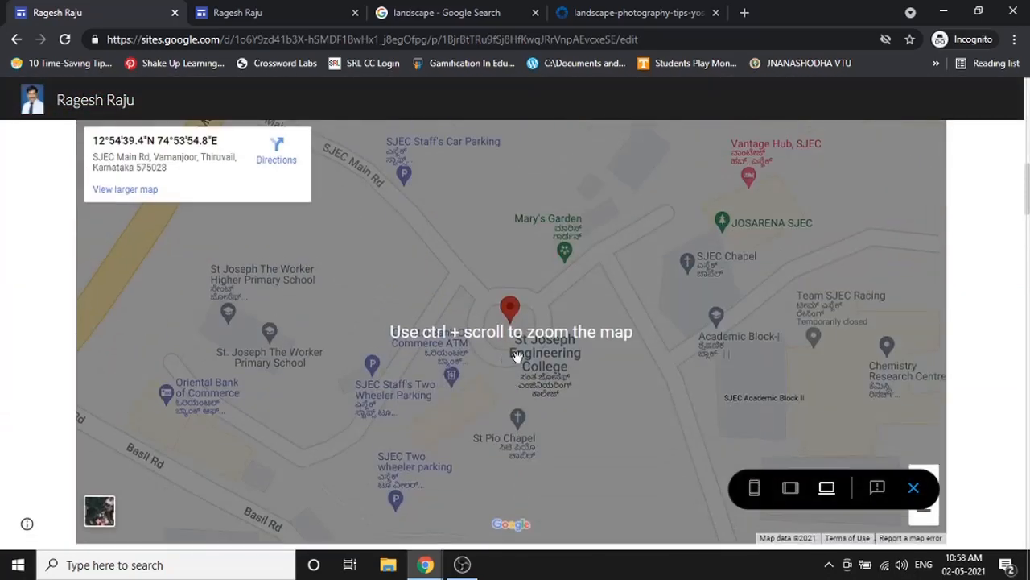
scroll(521, 364, down, 3)
scroll(372, 308, down, 15)
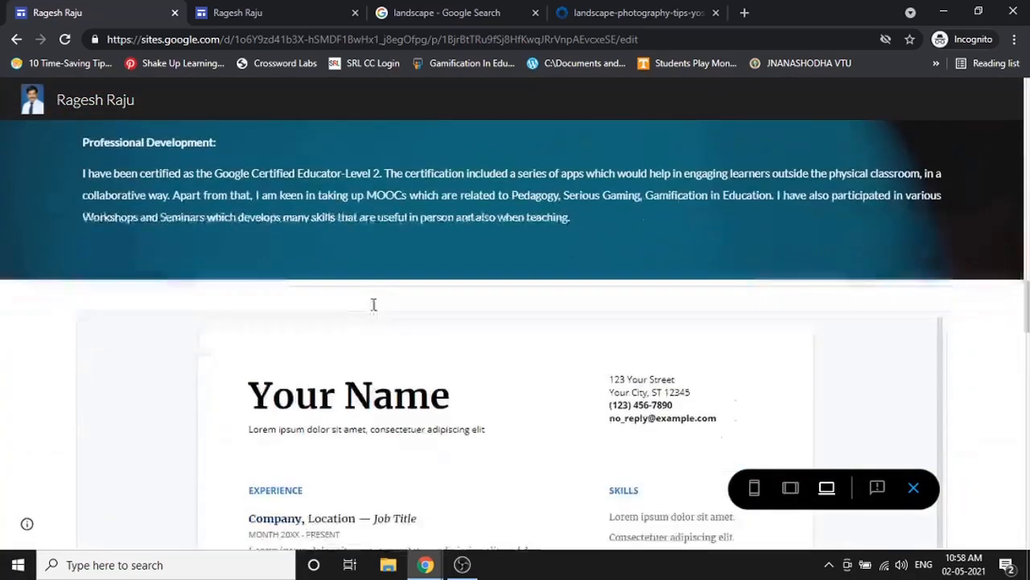
scroll(674, 286, up, 1)
scroll(485, 301, down, 3)
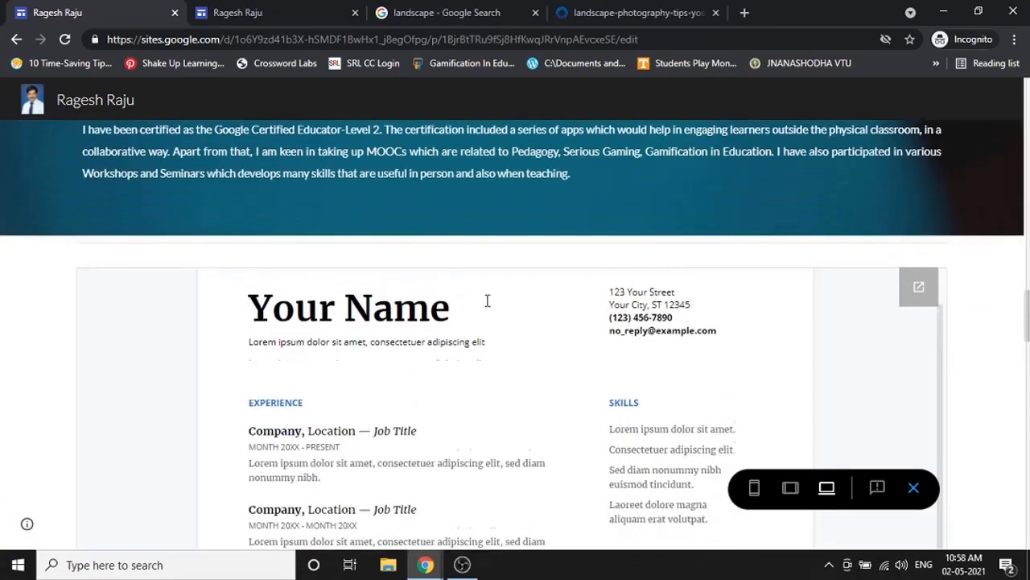
scroll(504, 327, down, 3)
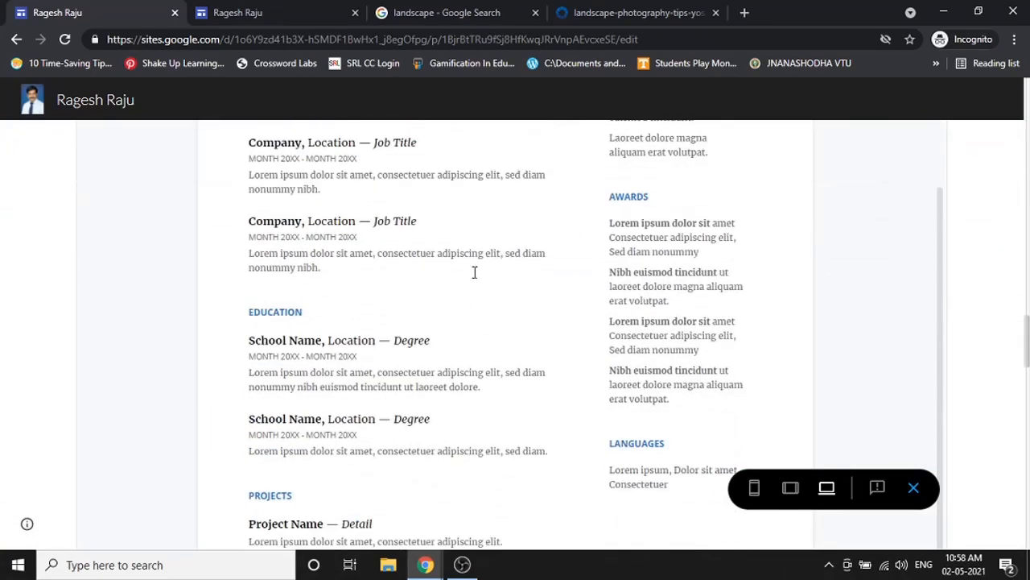
scroll(545, 379, down, 10)
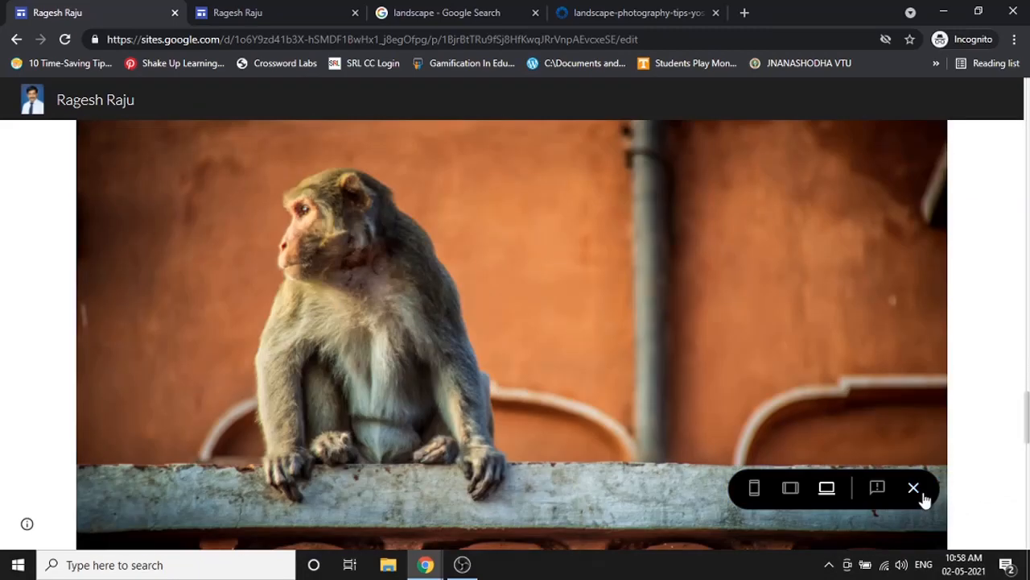
click(914, 488)
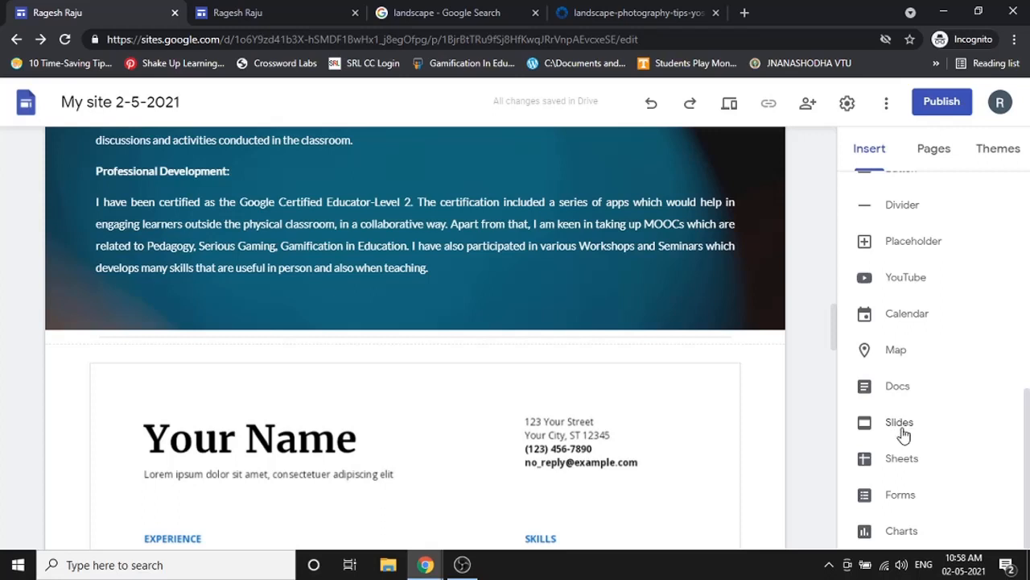
- Browse the Slides files in the embed picker, close it, and switch to the 'landscape - Google Search' tab
click(900, 424)
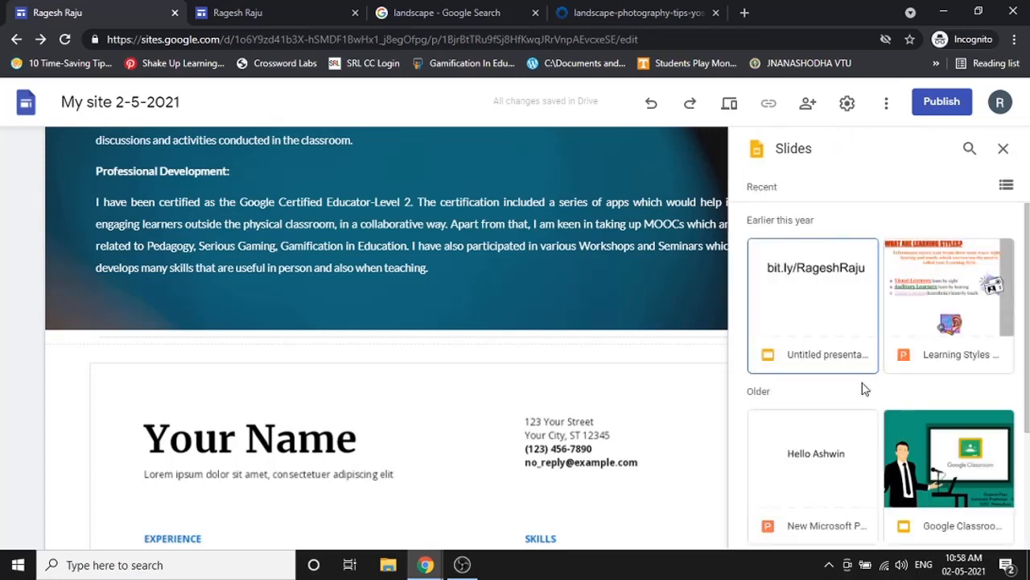
scroll(866, 375, down, 2)
scroll(866, 375, down, 2)
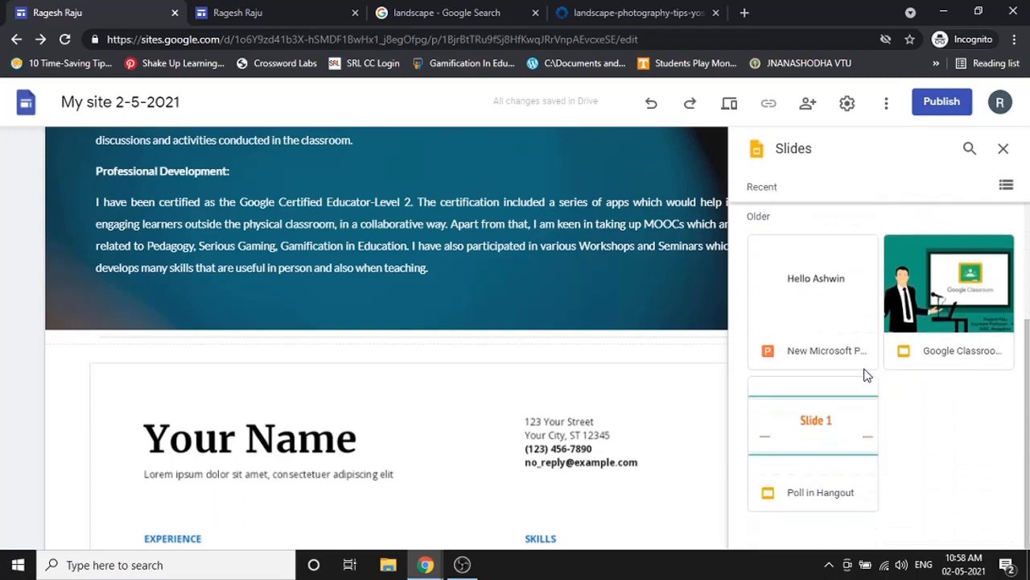
scroll(865, 396, up, 2)
scroll(885, 399, down, 2)
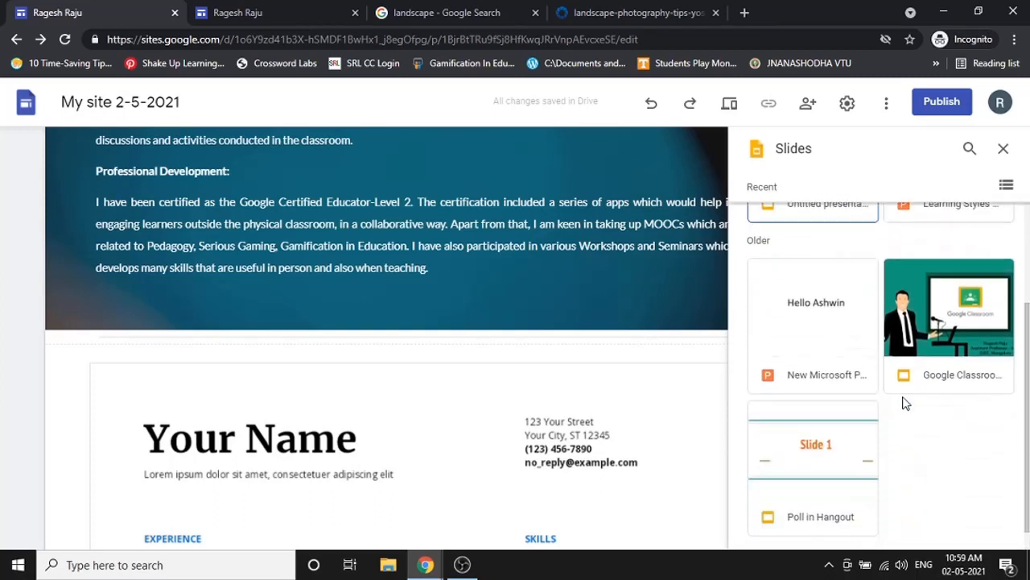
click(1003, 149)
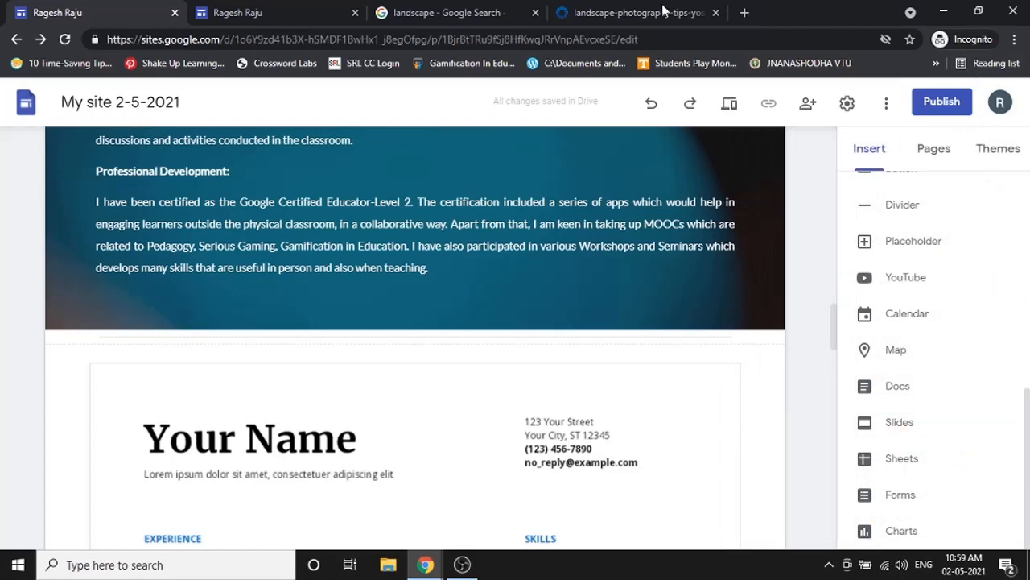
click(403, 12)
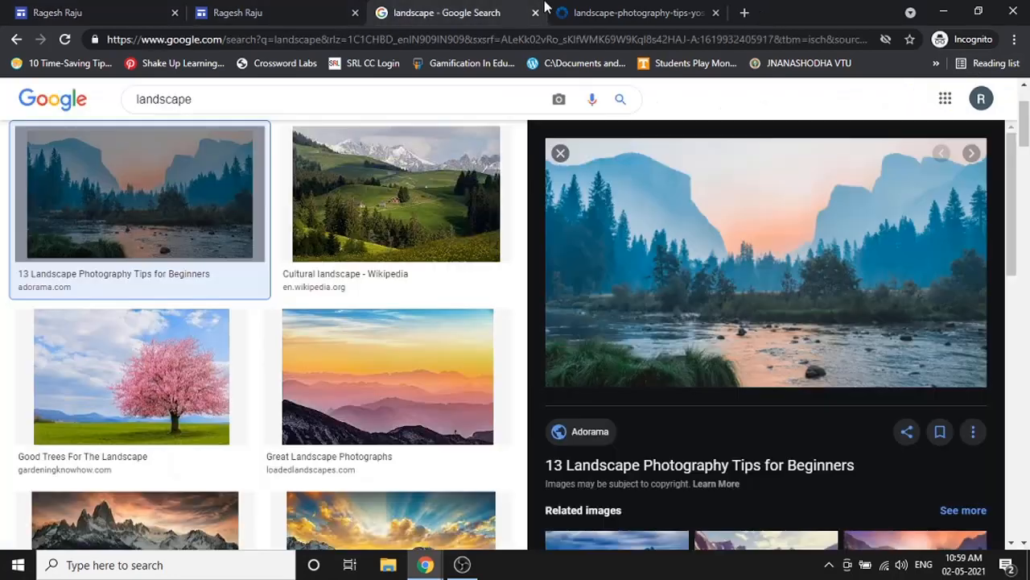
- Create a blank Google Slides presentation with the first slide titled 'Hello All'
click(944, 99)
scroll(897, 348, down, 5)
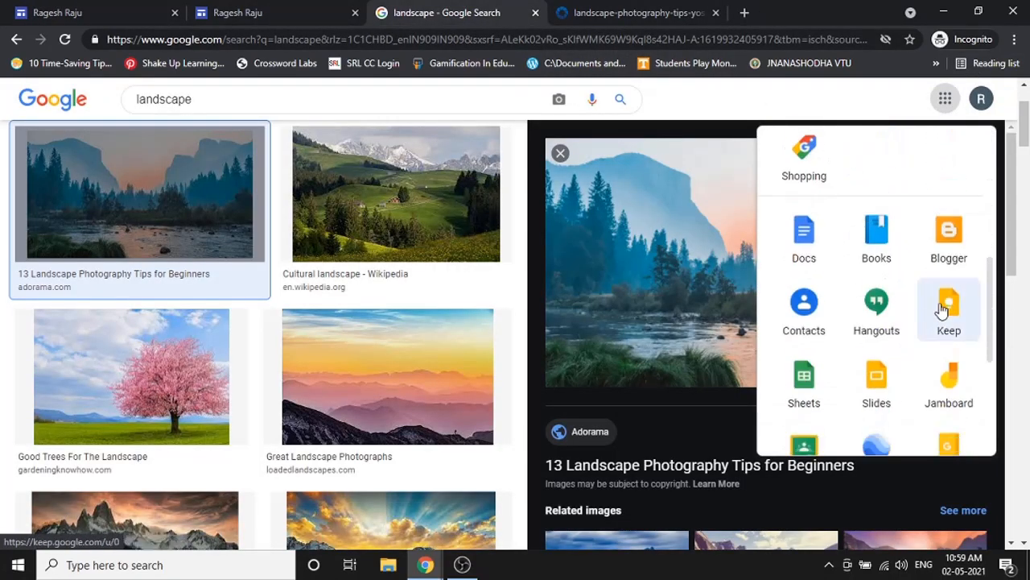
click(892, 379)
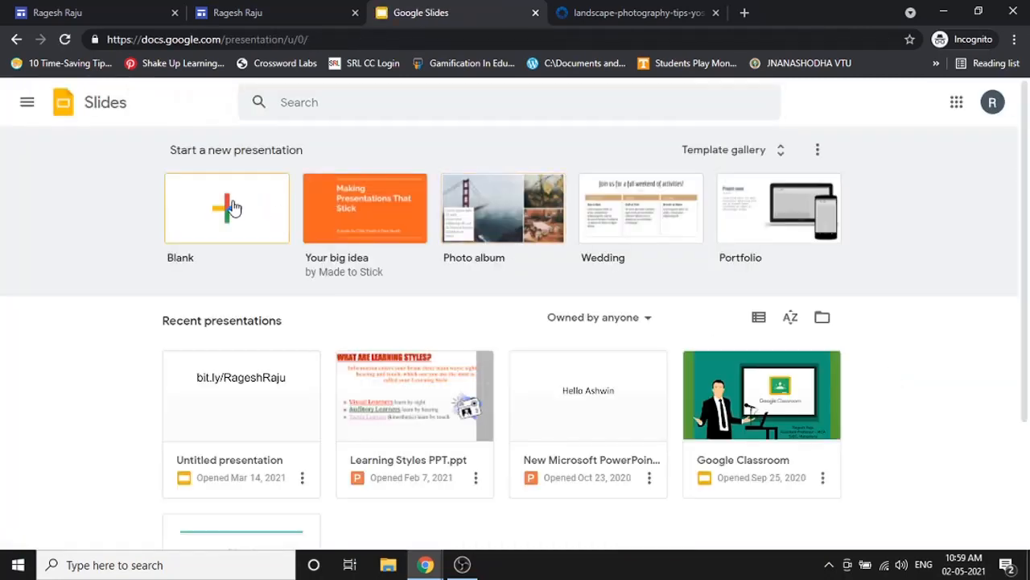
click(232, 208)
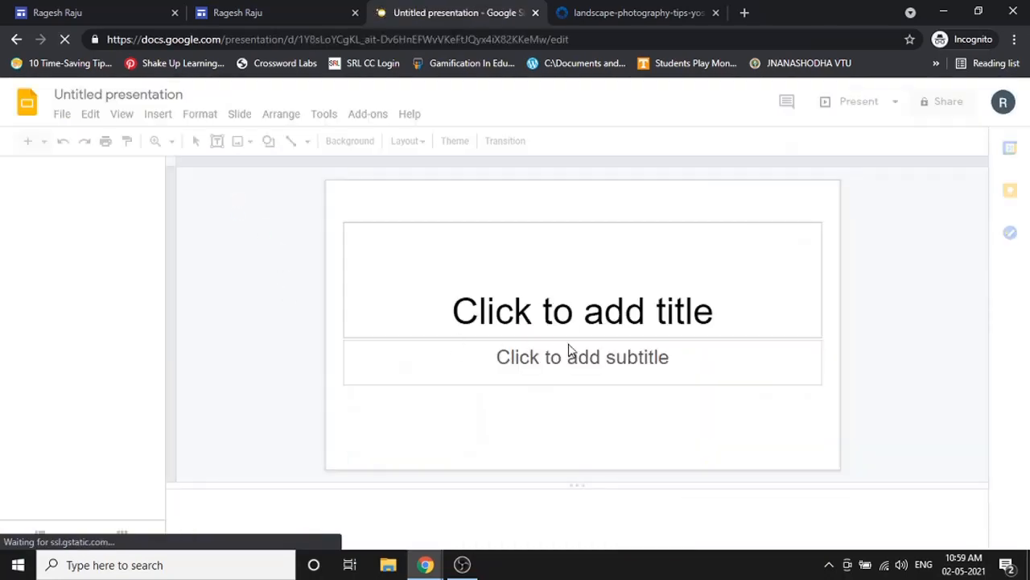
click(578, 312)
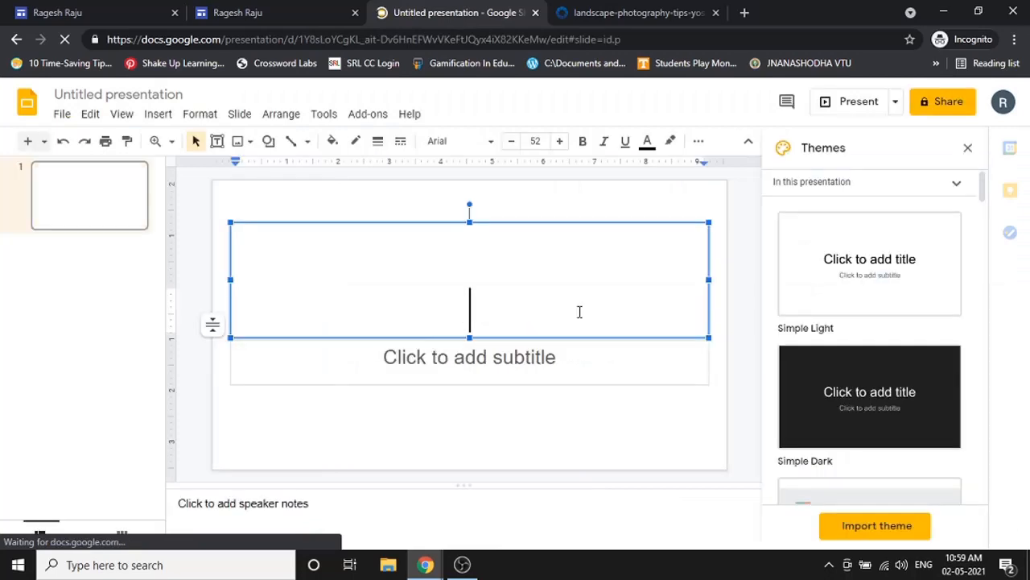
text(Helo All)
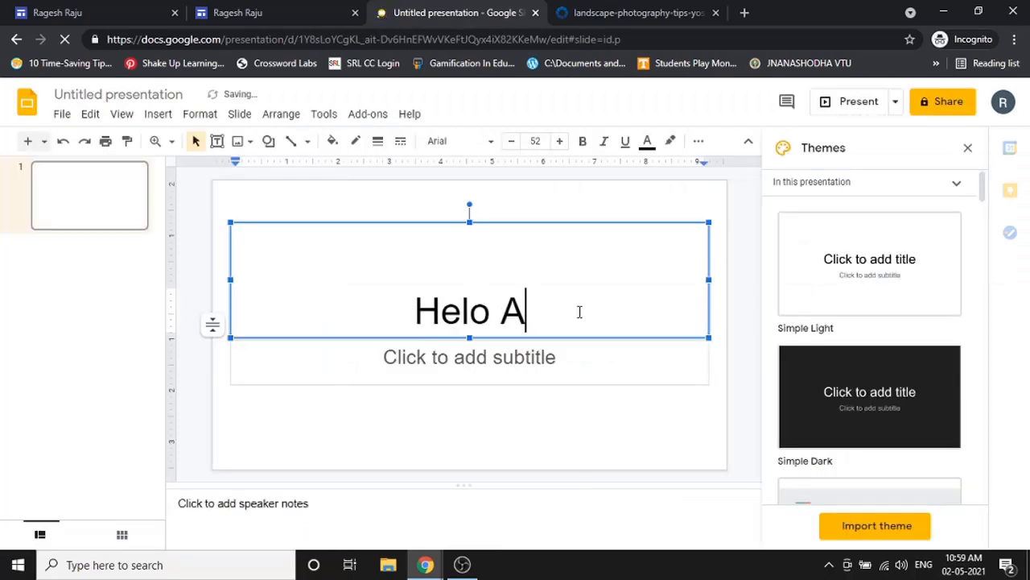
key(Left)
key(Left)
key(Left)
key(Left)
key(Left)
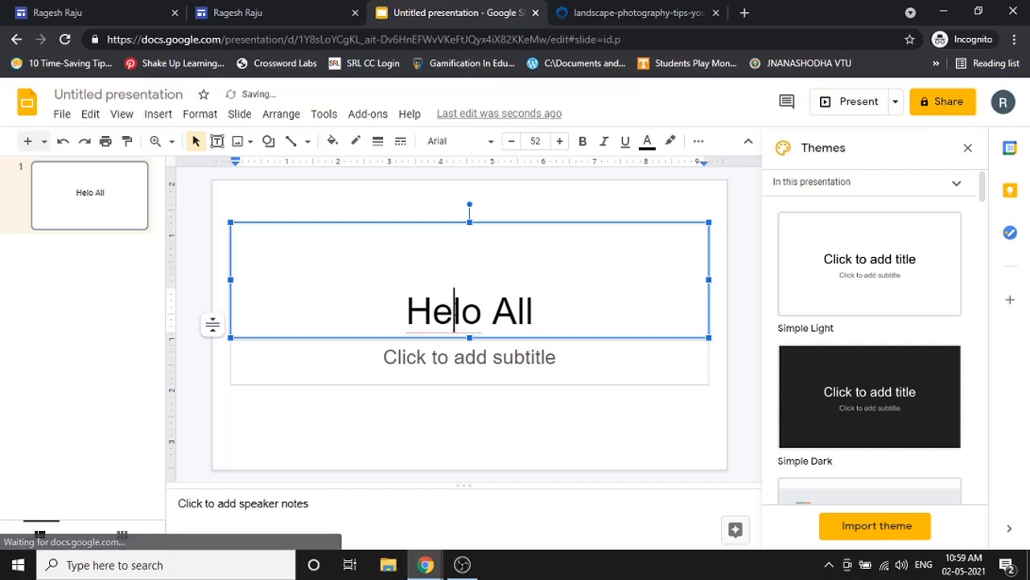
text(l)
- Add a Section header slide reading 'Welcome' and a third slide reading 'How are you all???'
click(26, 141)
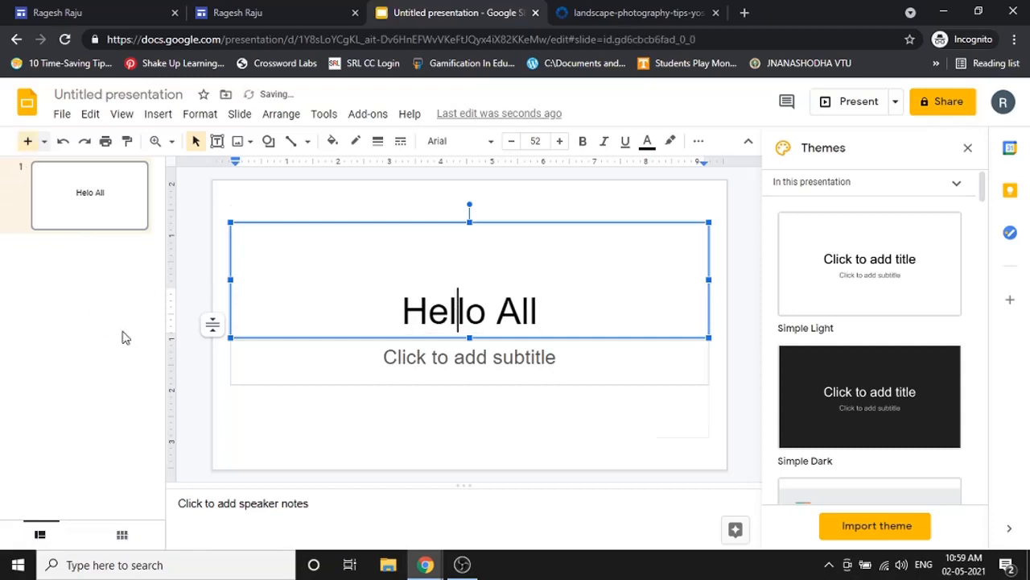
click(476, 141)
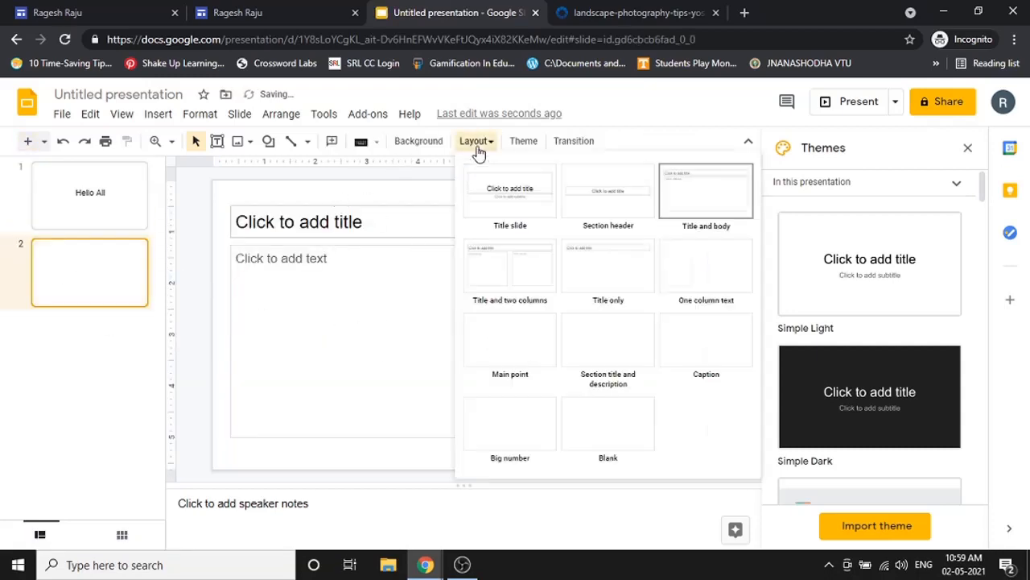
click(602, 189)
click(548, 338)
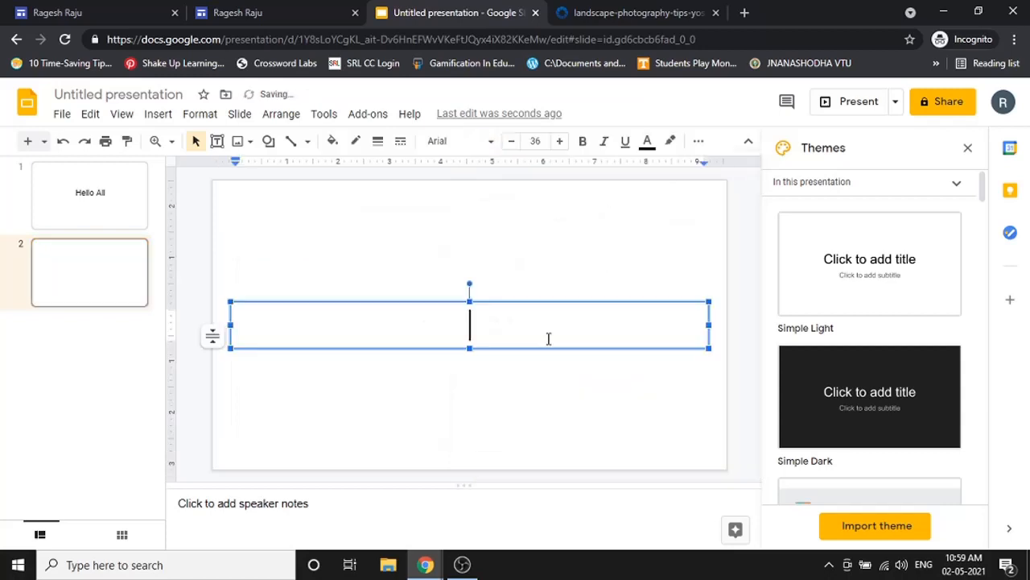
text(Welcome)
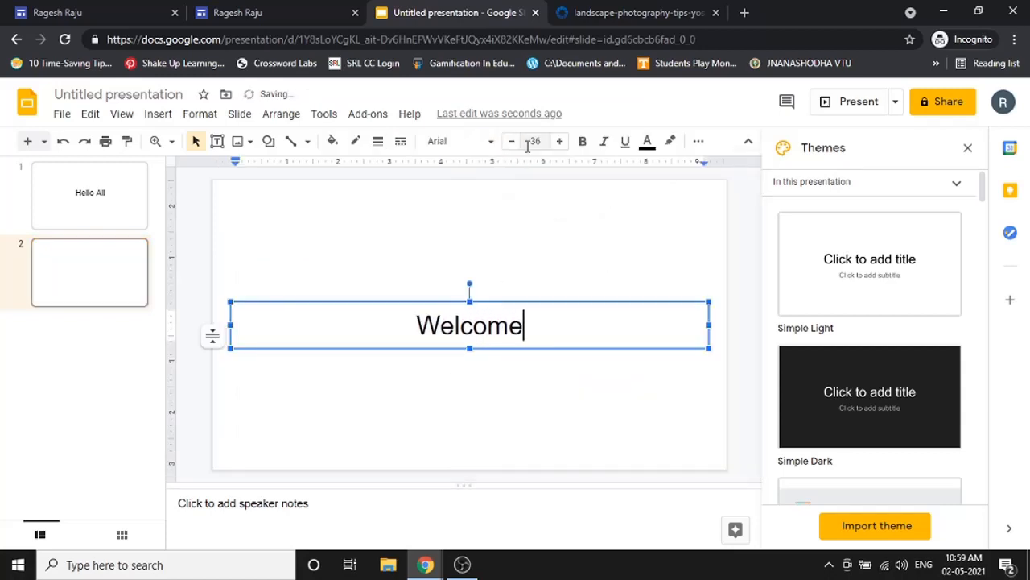
click(27, 140)
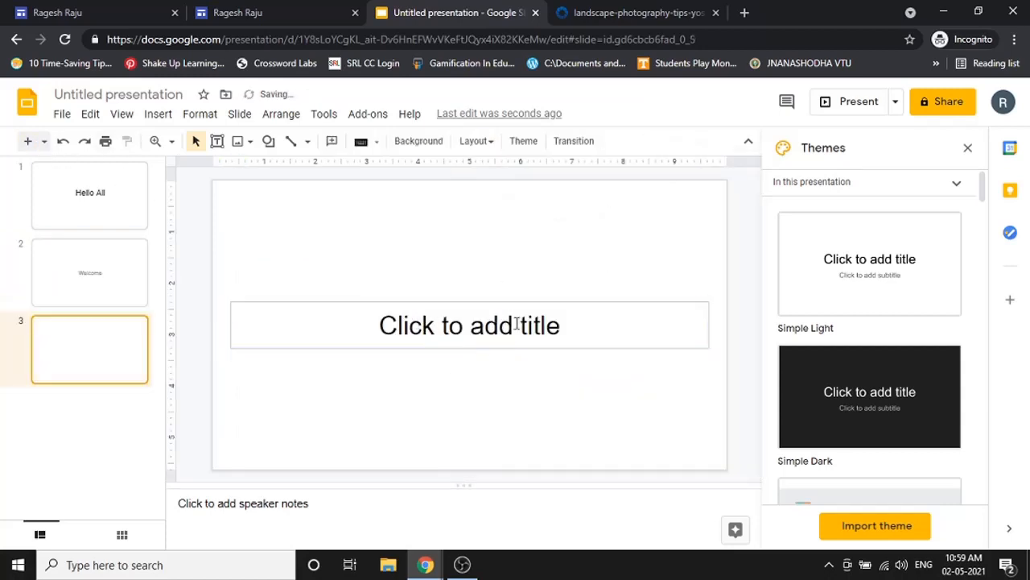
click(516, 323)
text(How are )
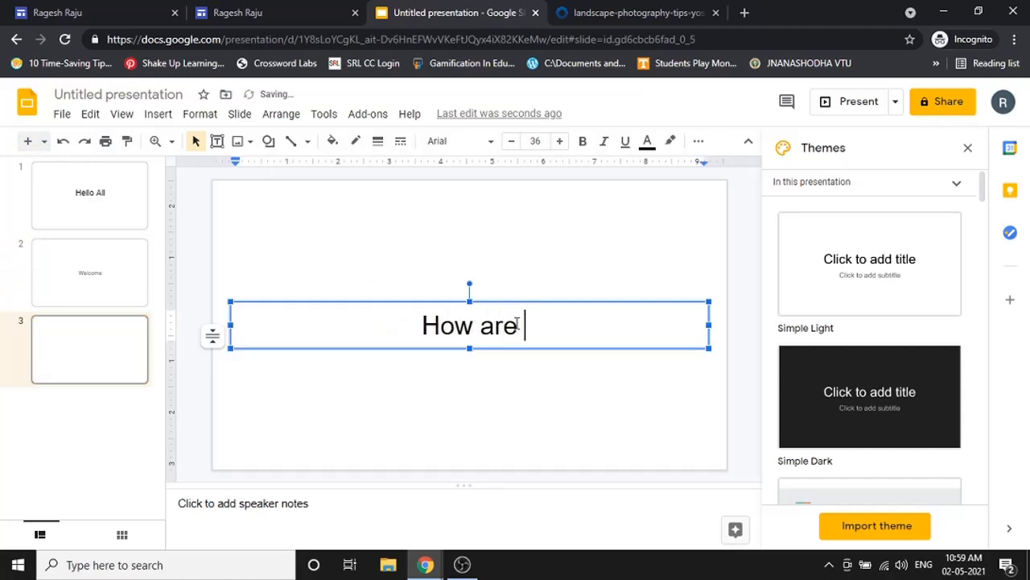
text(you all???)
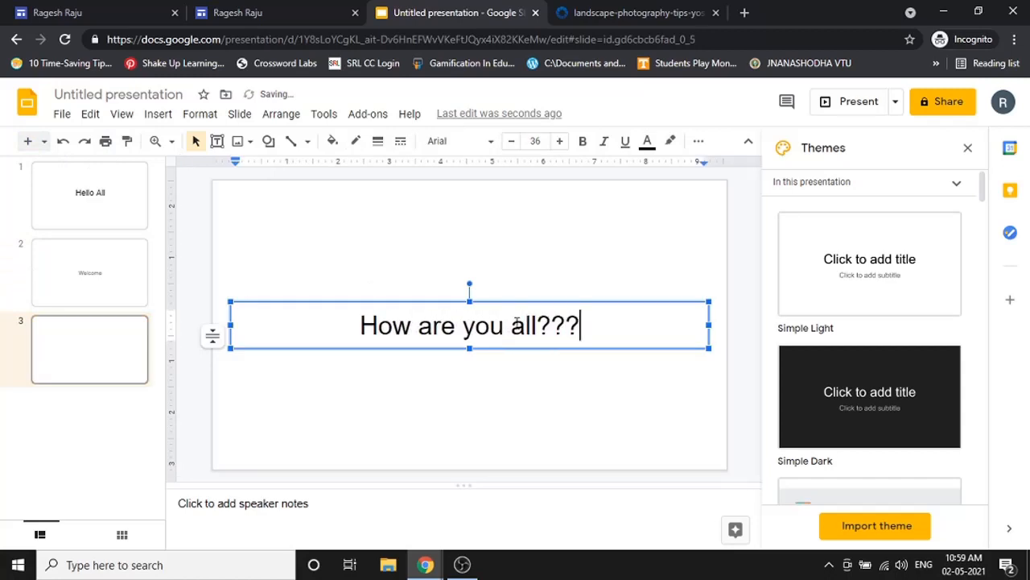
- Name the presentation 'Hello All', close it, and return to the Google Sites editor
click(95, 400)
click(126, 95)
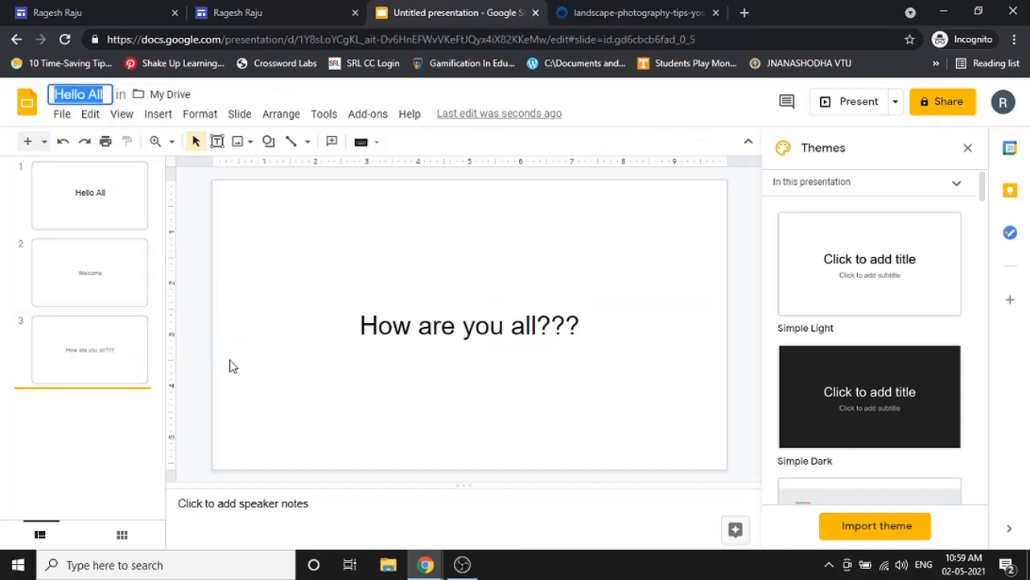
click(360, 190)
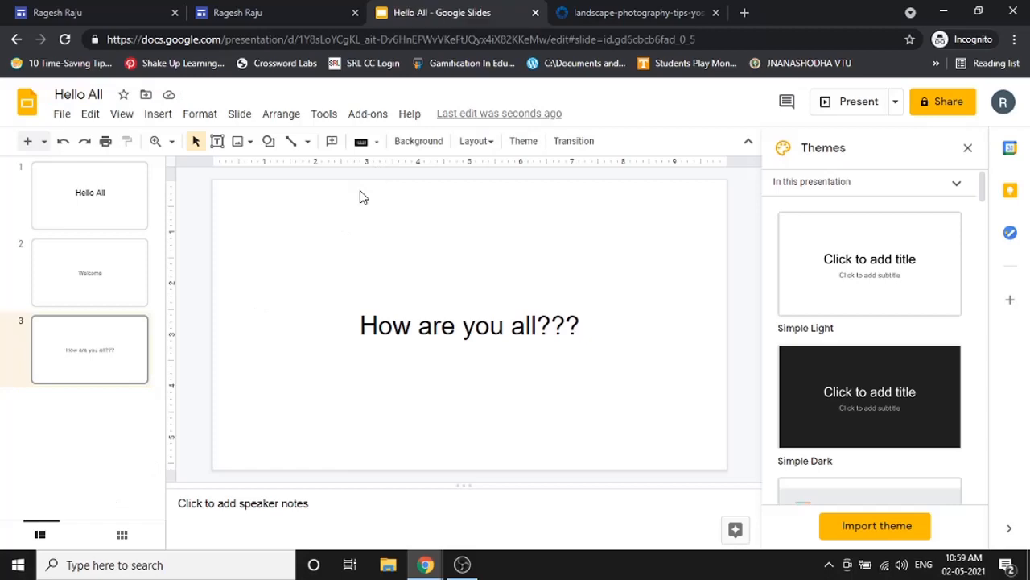
click(534, 13)
click(56, 12)
scroll(402, 322, down, 1)
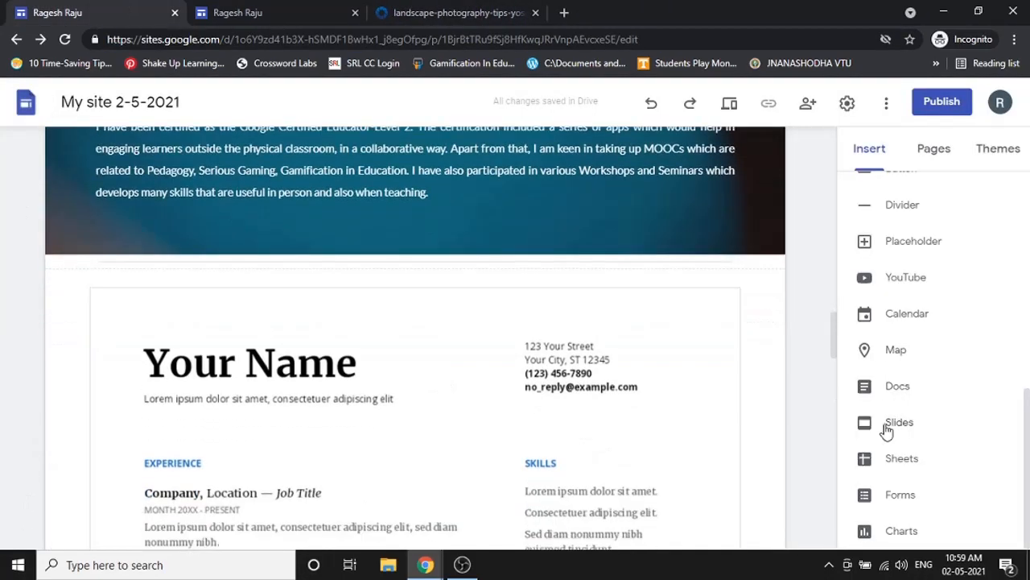
- Insert the 'Hello All' presentation from the Slides picker and drag its right handle inward to narrow it
click(886, 430)
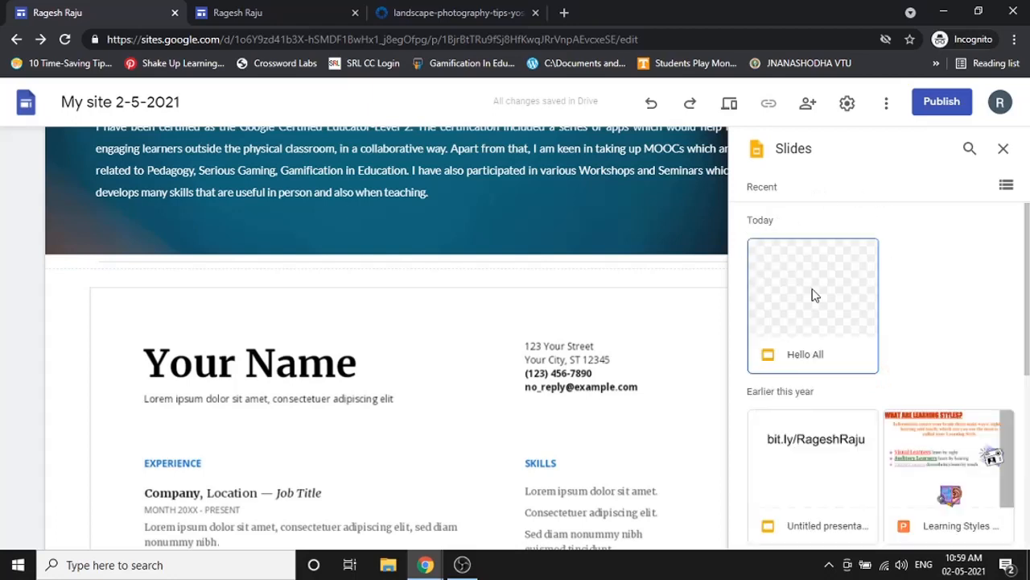
click(813, 296)
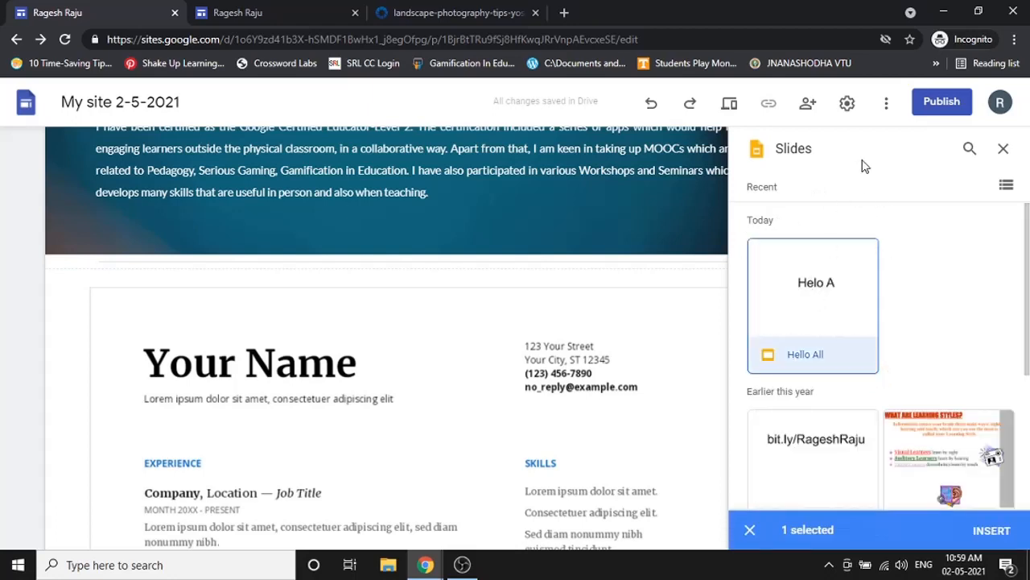
click(988, 536)
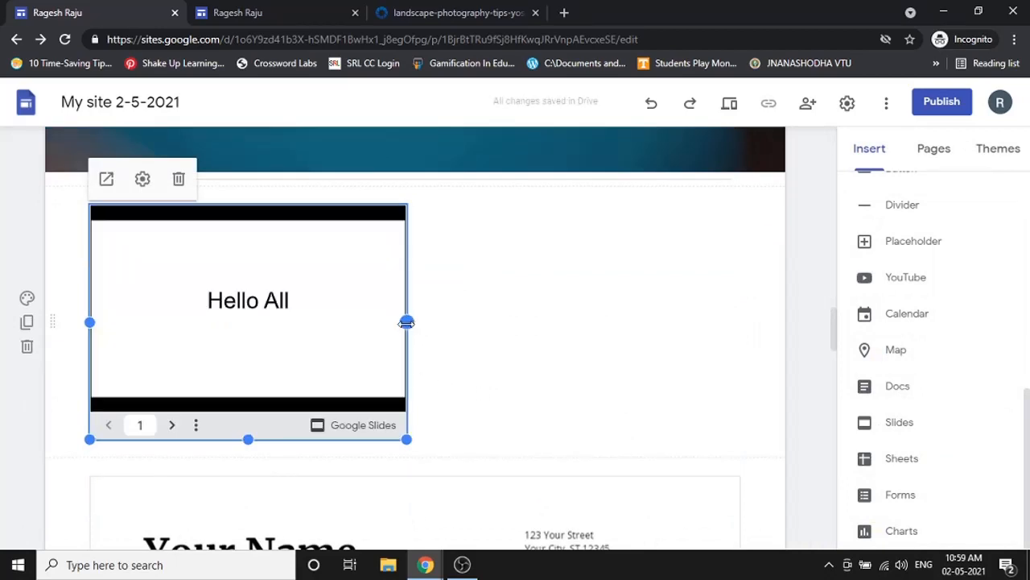
drag(406, 322, 351, 367)
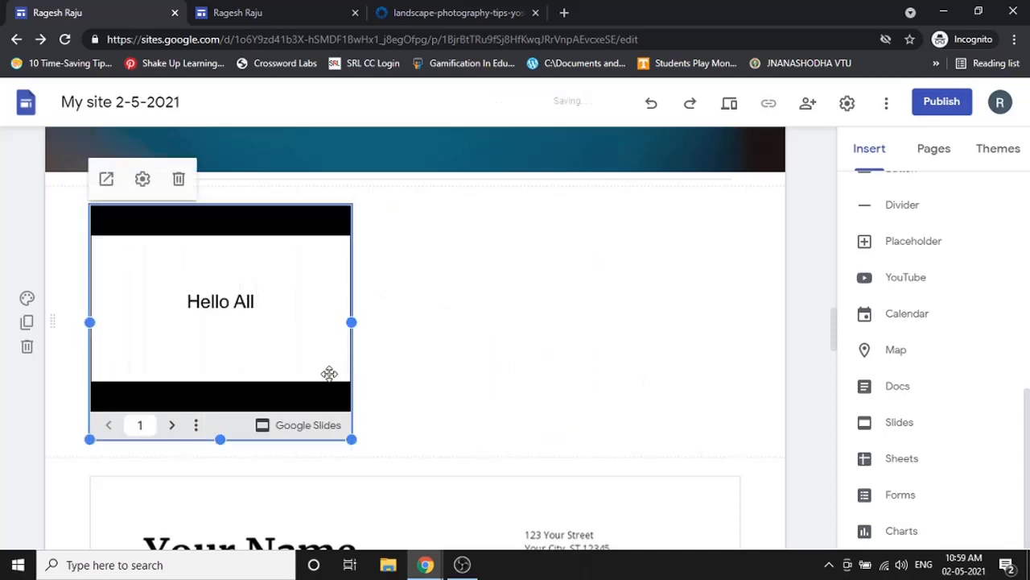
- Set the Hello All slideshow embed to auto-start and loop every 2 seconds, then preview the site
click(152, 185)
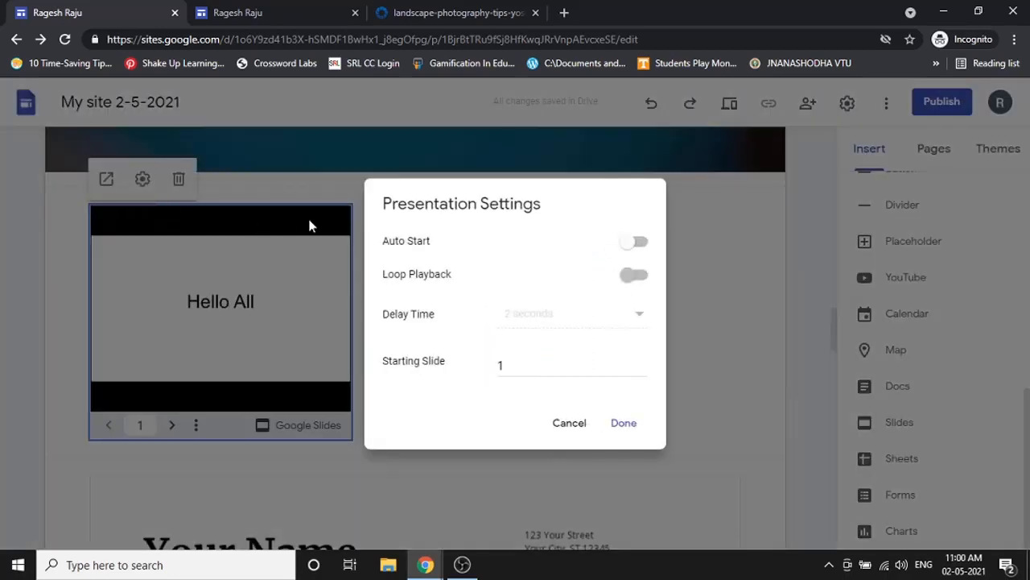
click(641, 241)
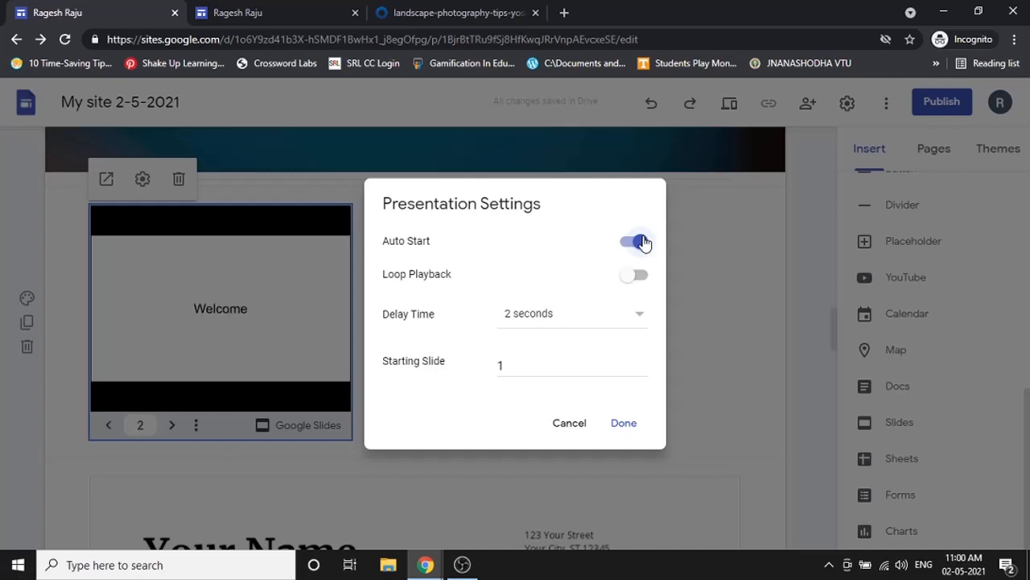
click(637, 274)
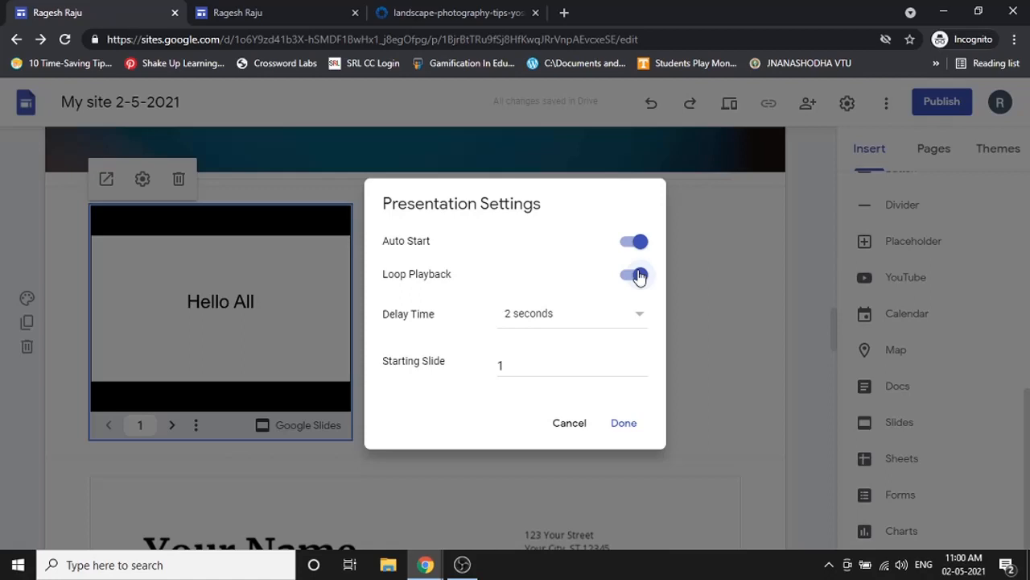
click(631, 332)
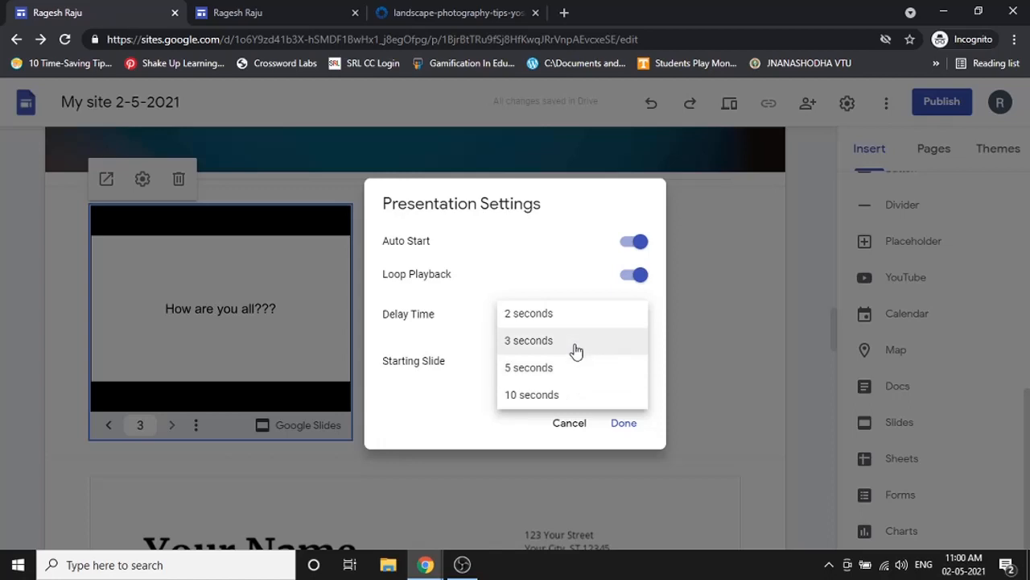
click(575, 315)
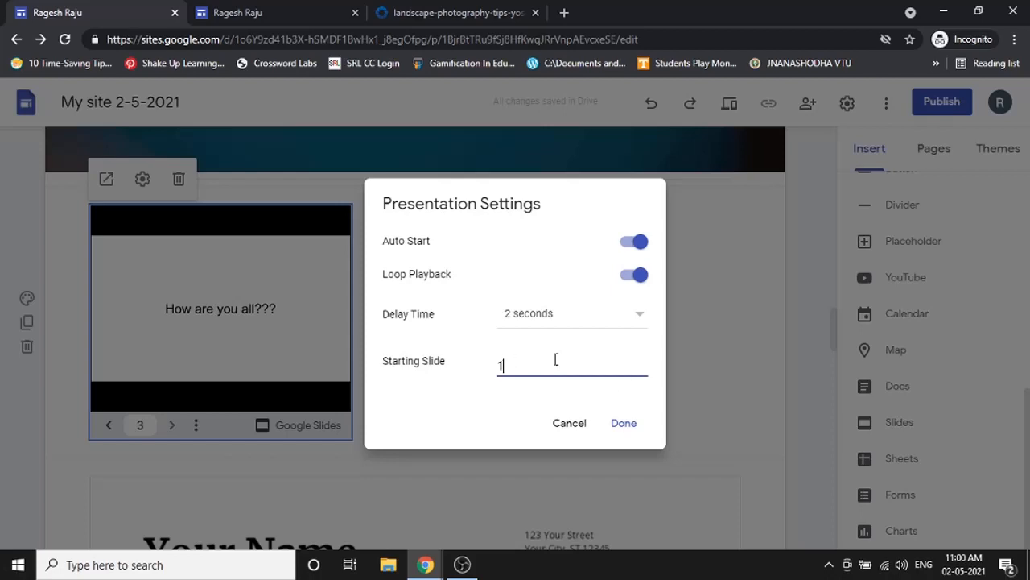
click(624, 422)
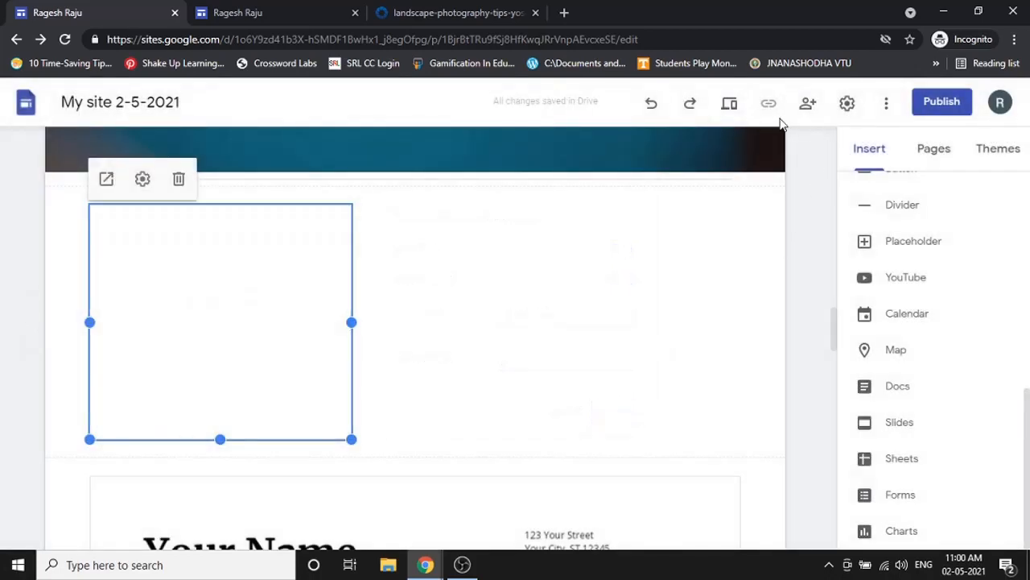
click(742, 105)
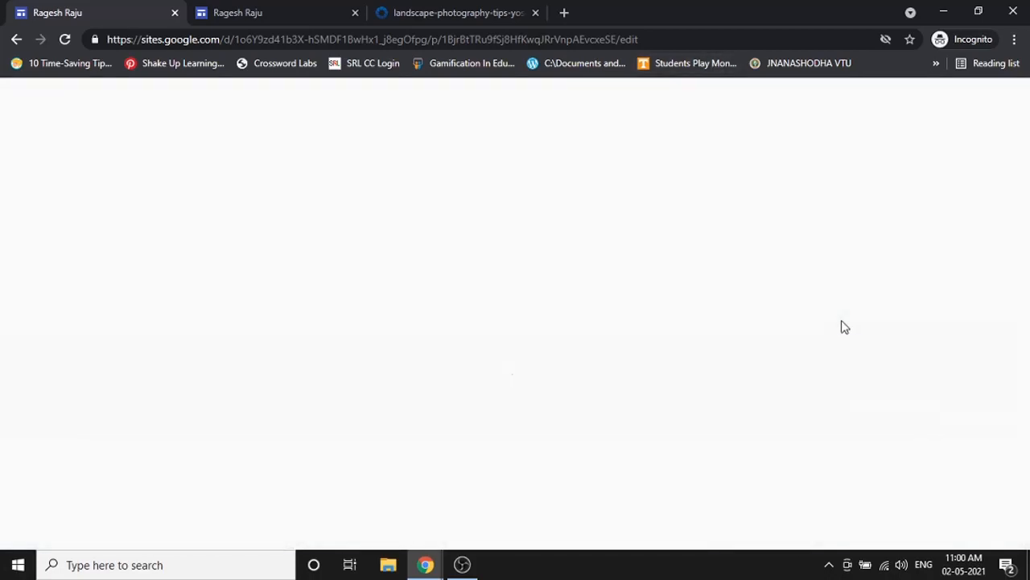
- Step the previewed Hello All slideshow forward and back through its slides, then exit the preview
scroll(843, 327, down, 15)
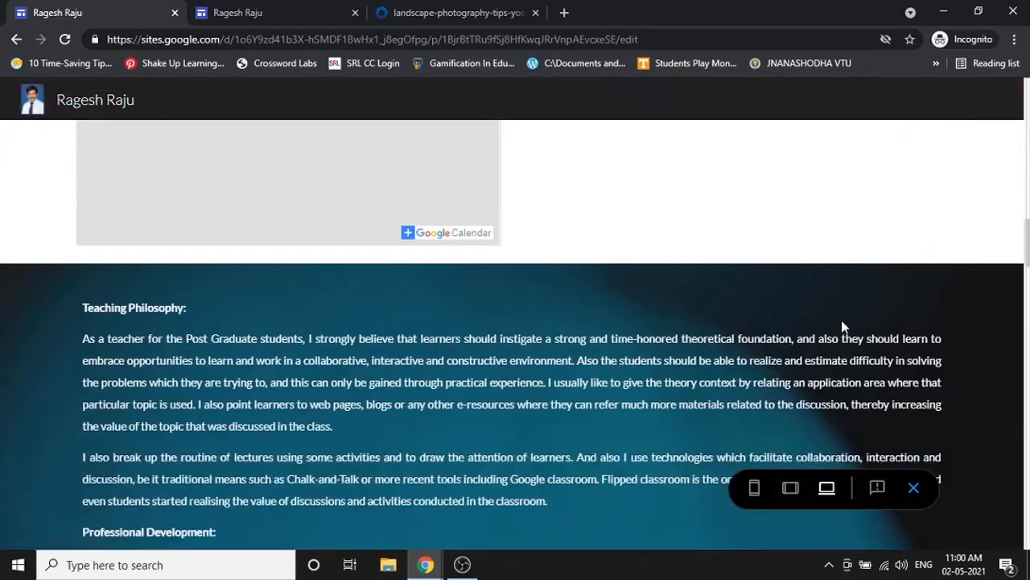
scroll(842, 327, down, 3)
scroll(536, 211, up, 2)
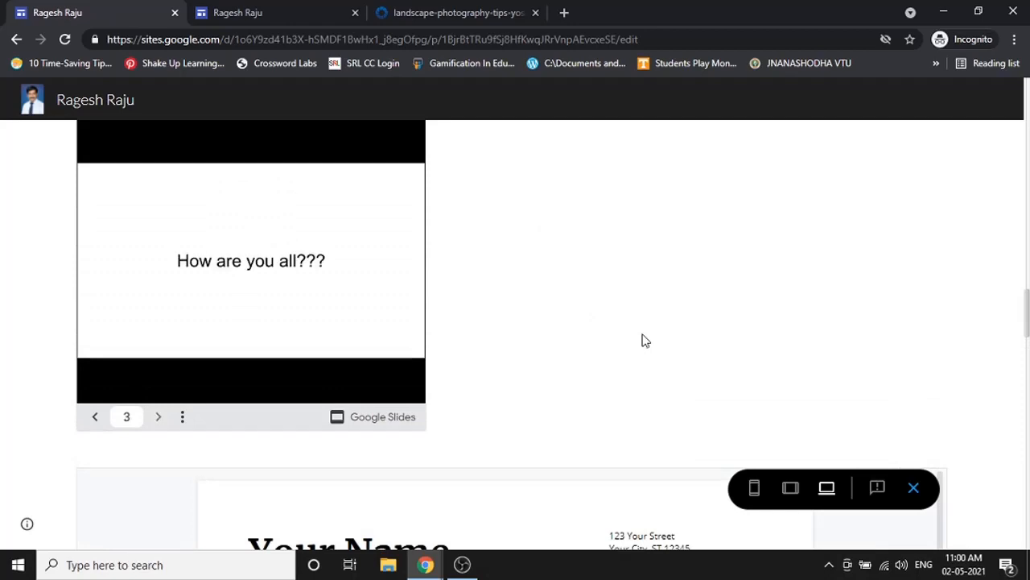
click(159, 422)
click(159, 422)
click(99, 422)
click(100, 422)
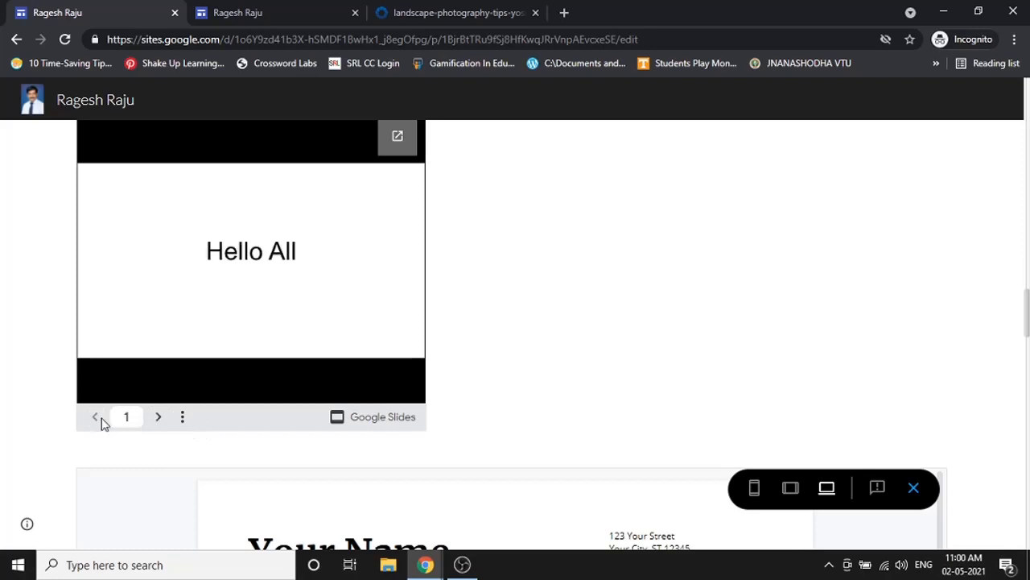
click(158, 422)
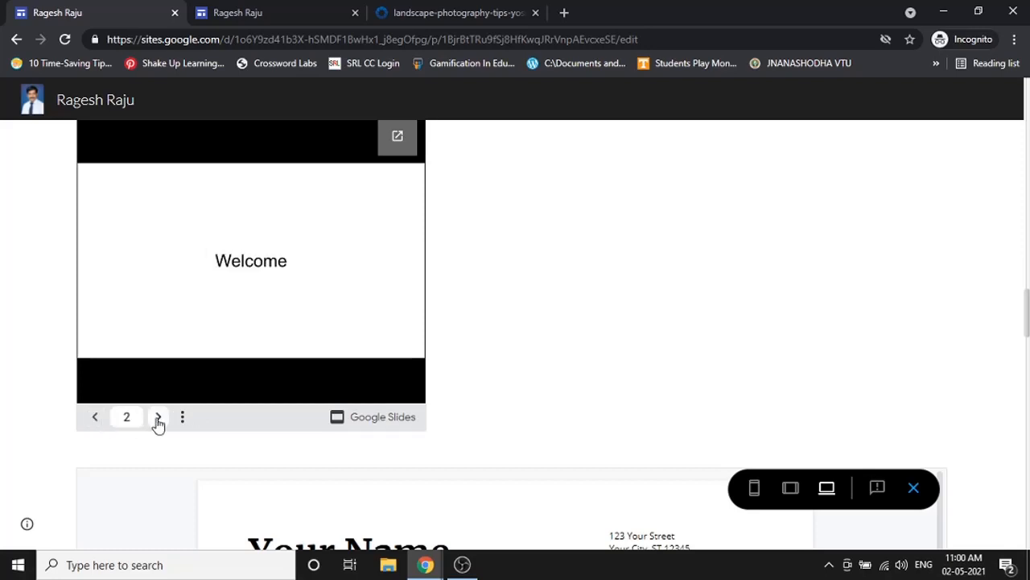
click(159, 422)
scroll(276, 373, up, 2)
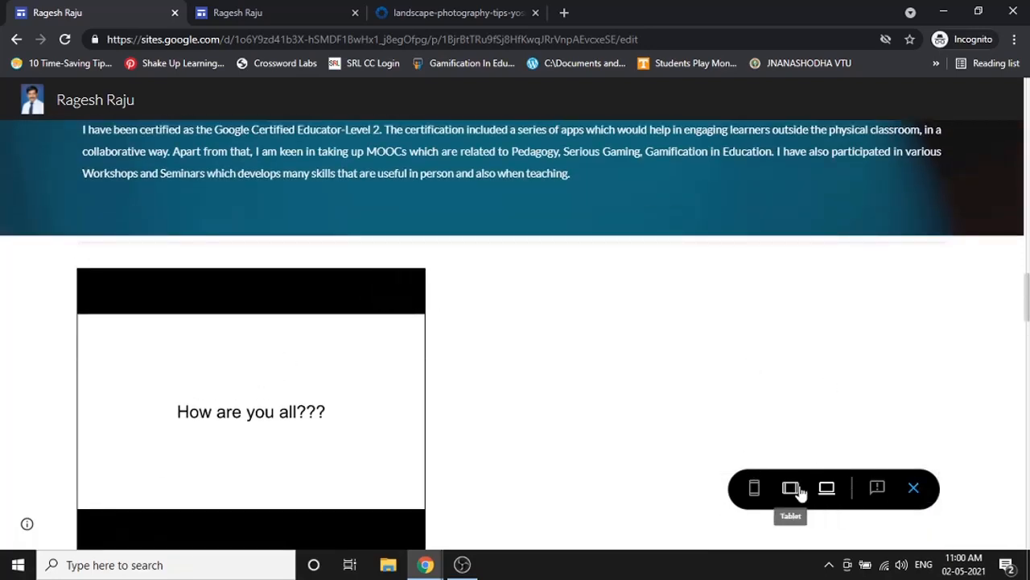
click(914, 488)
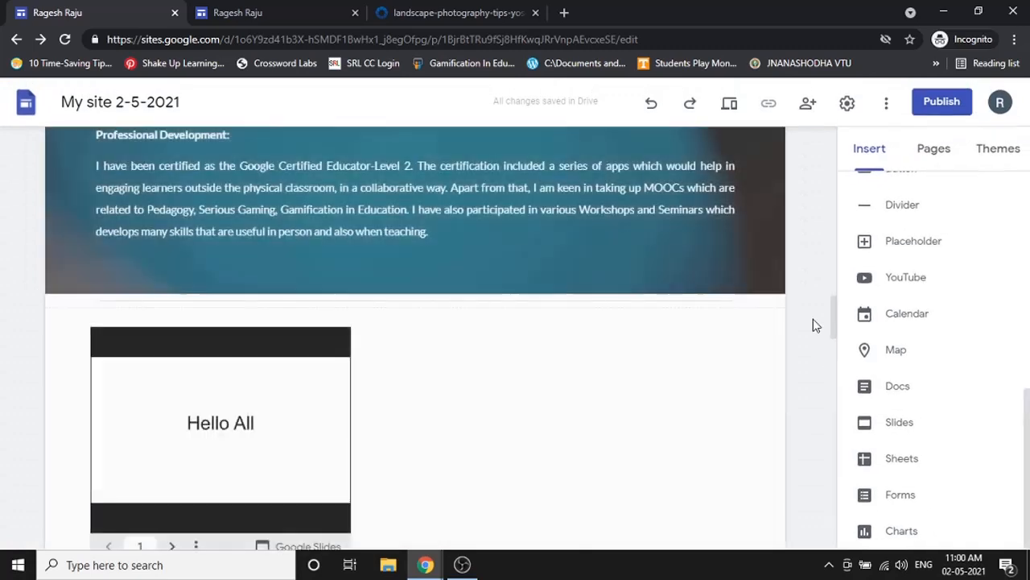
- Browse the Sheets list and select Budget, then close the list without inserting
click(903, 466)
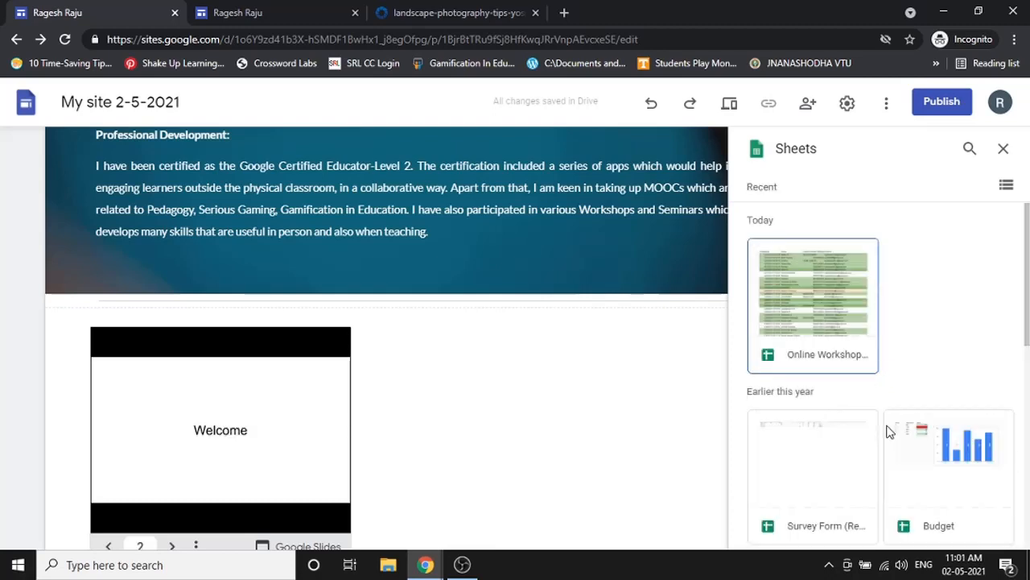
scroll(890, 424, down, 2)
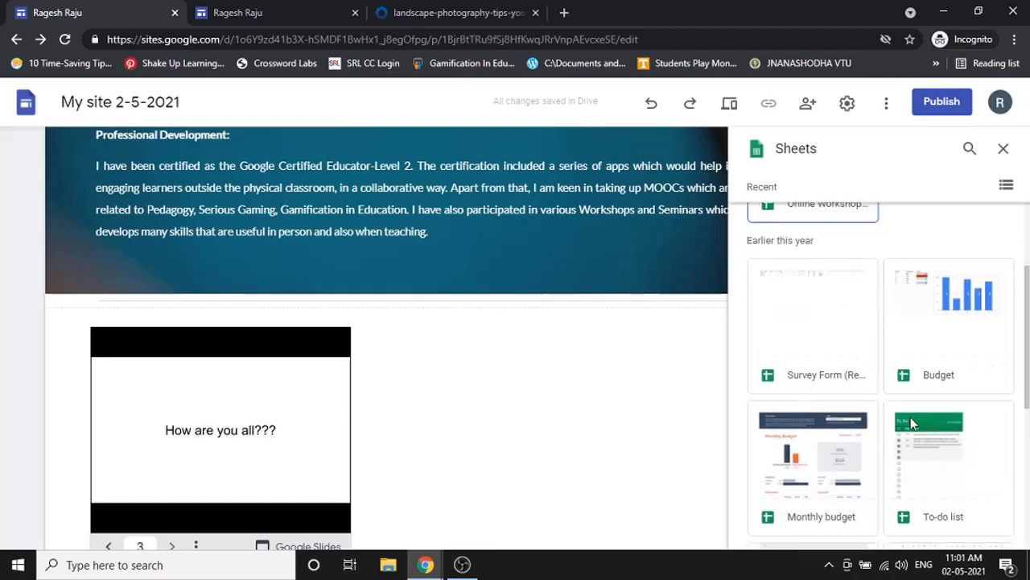
click(930, 338)
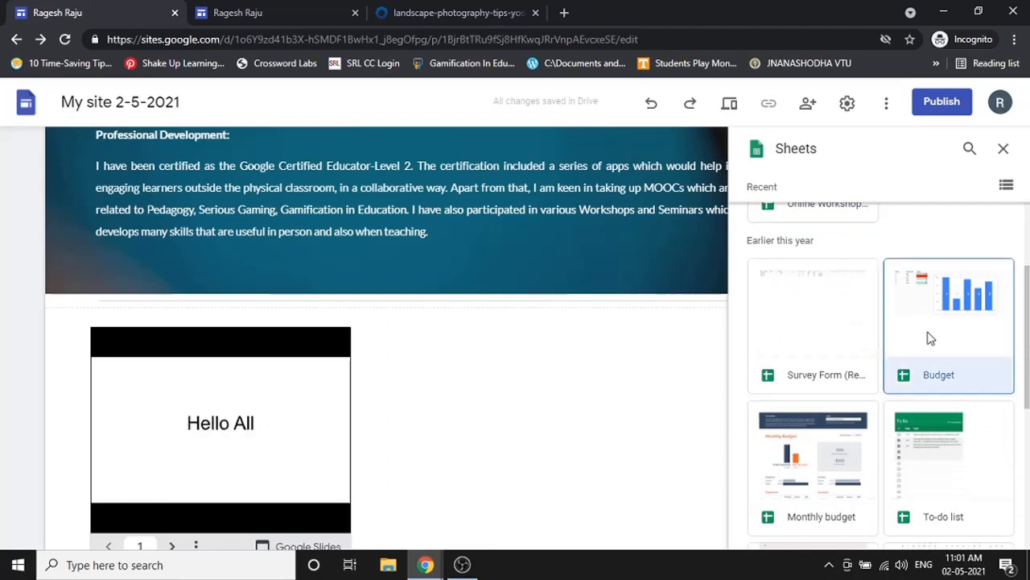
click(1000, 151)
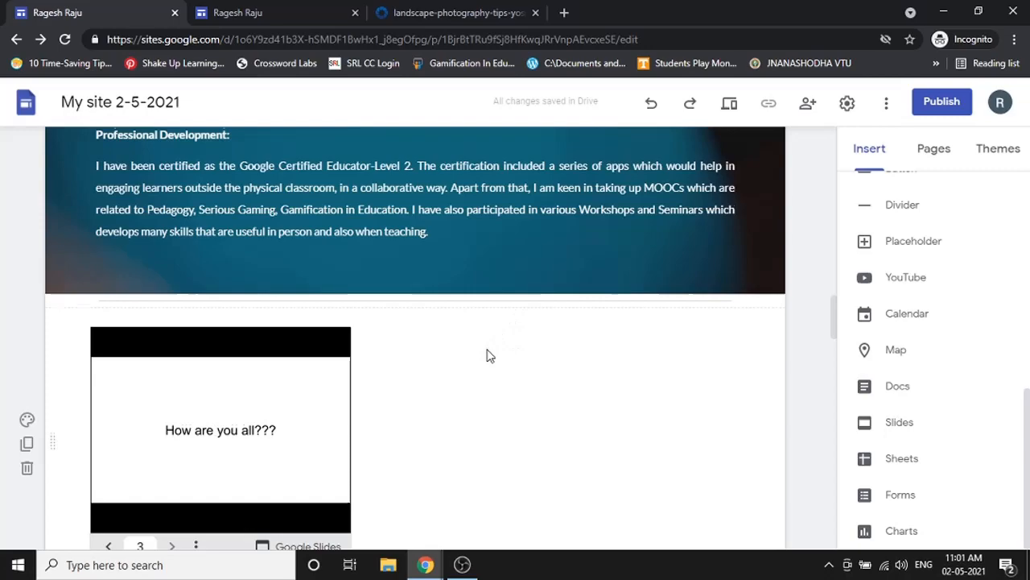
scroll(487, 355, down, 5)
scroll(486, 355, up, 5)
scroll(486, 355, down, 10)
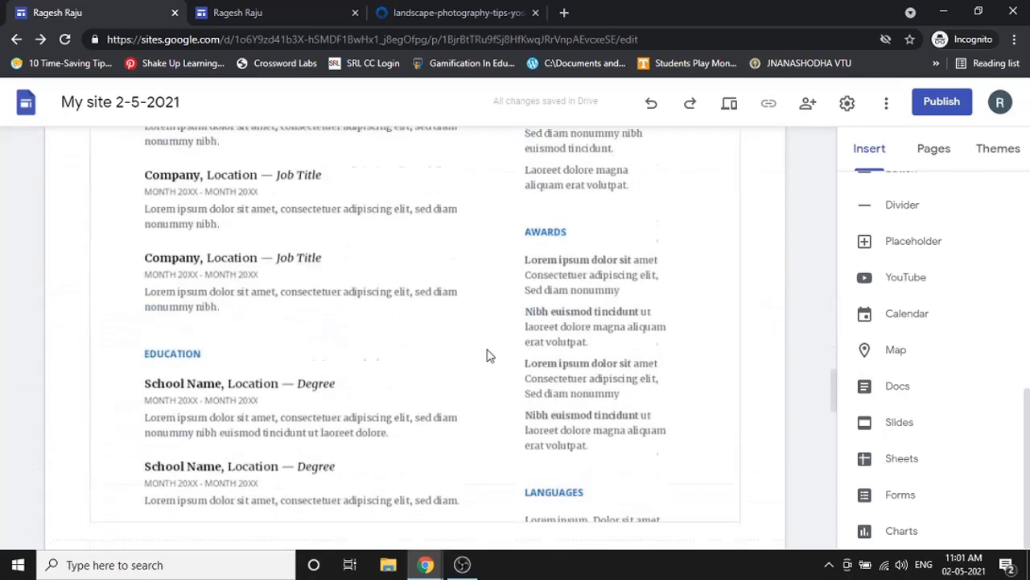
scroll(486, 355, up, 10)
scroll(486, 355, down, 10)
scroll(486, 355, up, 6)
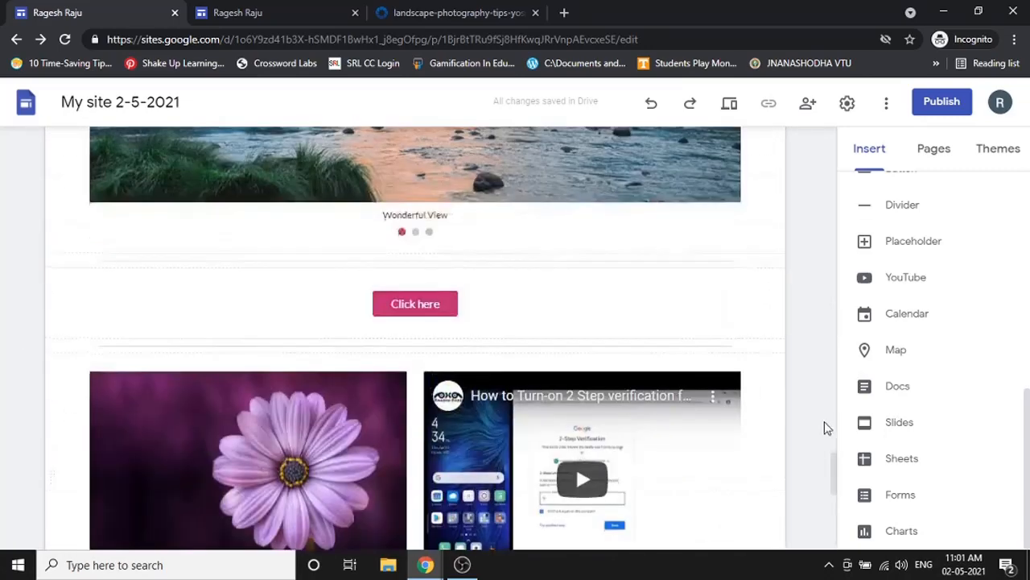
scroll(825, 428, up, 5)
- Insert the Budget spreadsheet onto the page
click(896, 456)
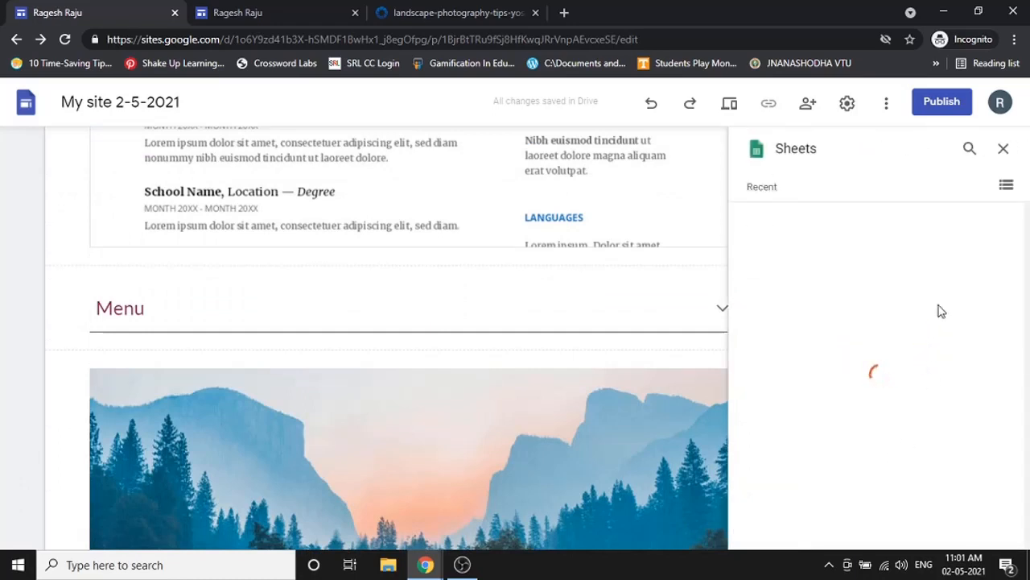
click(947, 470)
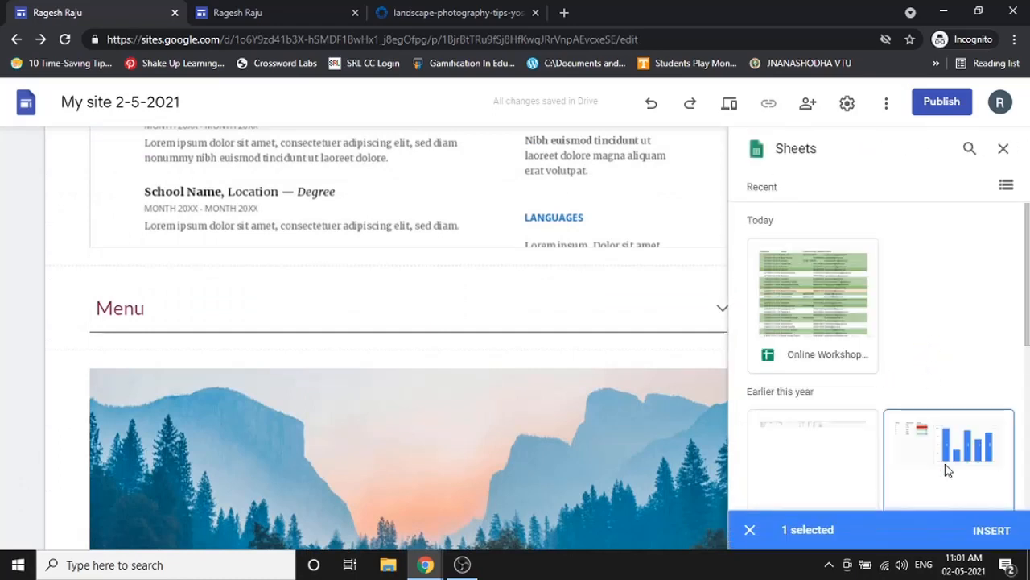
click(994, 530)
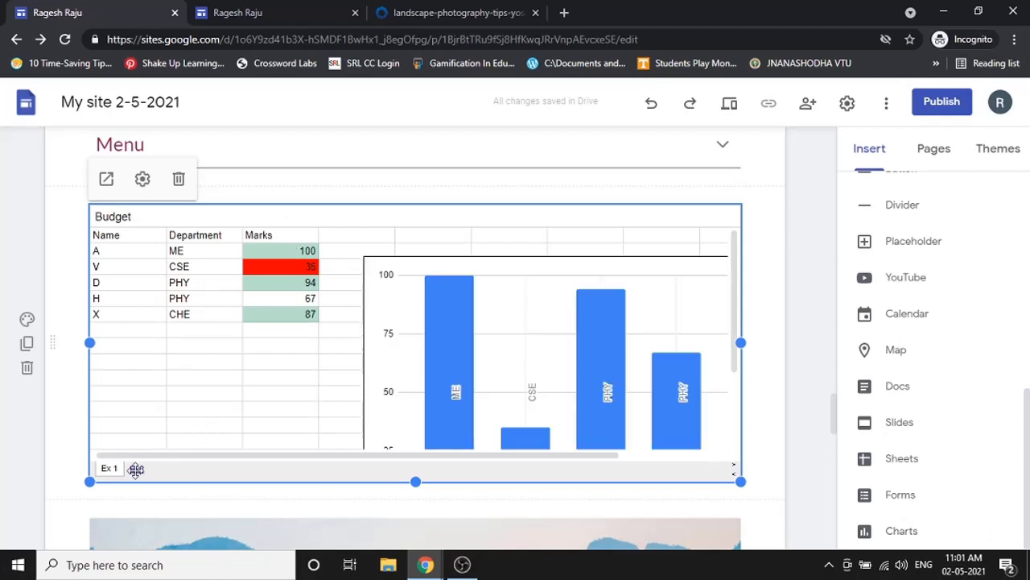
- Keep Ex 1 as the Budget embed's displayed sheet and preview the site
click(143, 179)
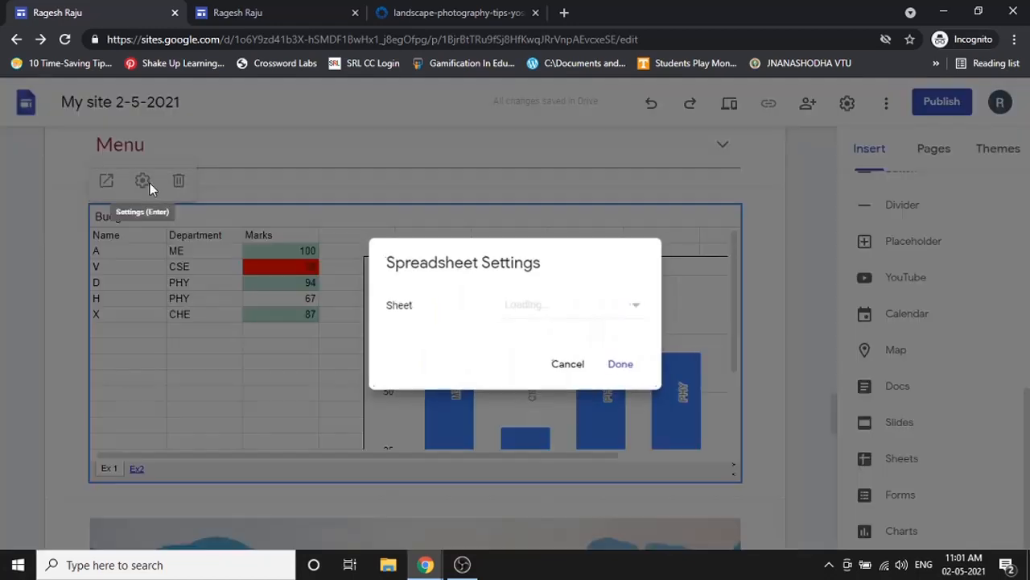
click(519, 306)
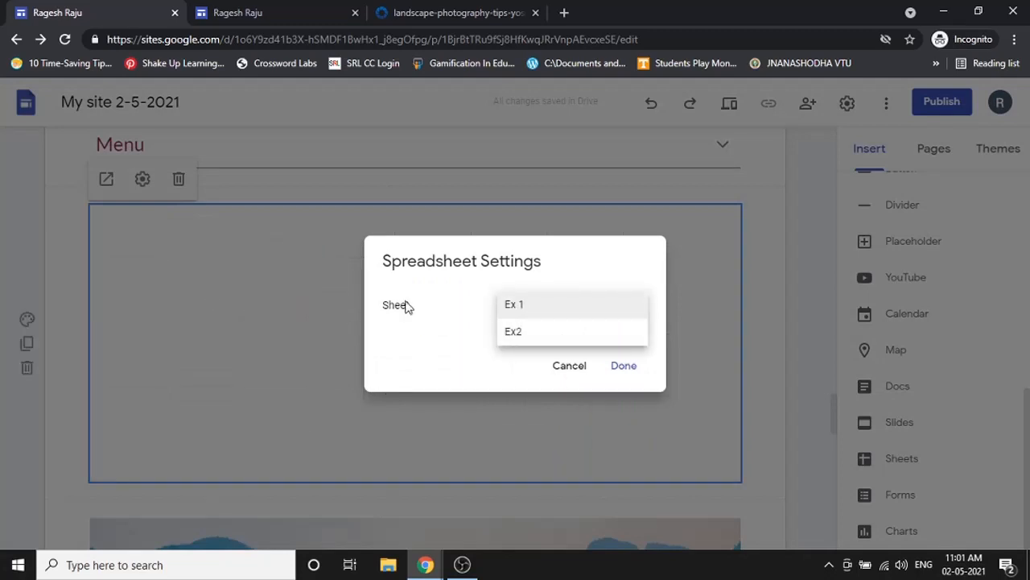
click(507, 304)
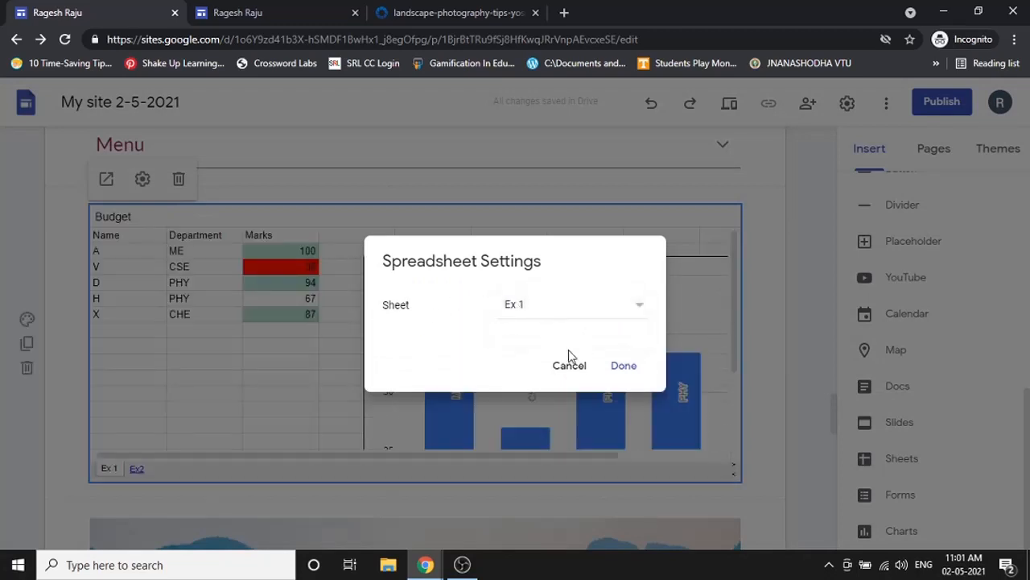
click(624, 367)
click(730, 104)
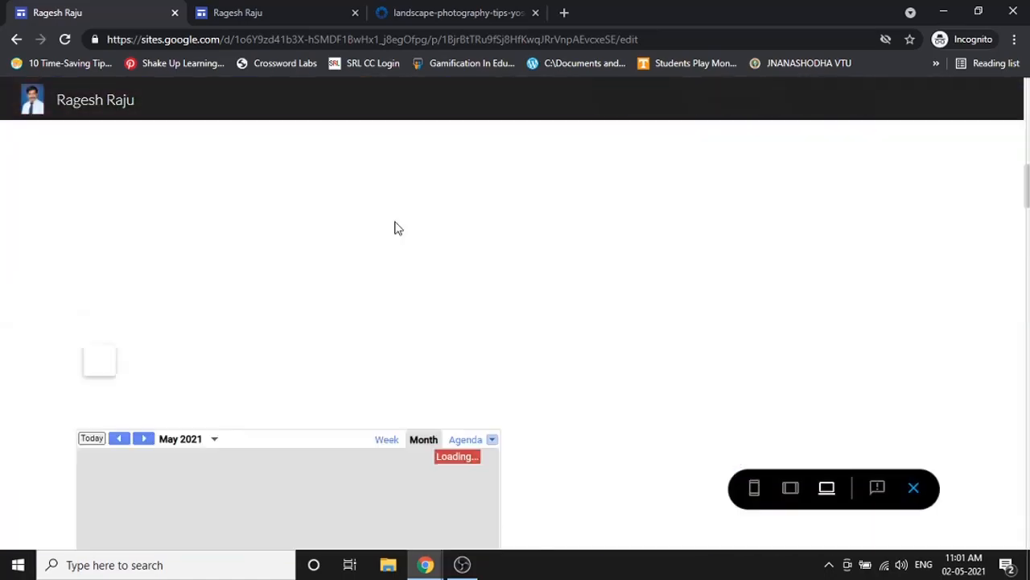
- In the preview, switch the Budget embed to sheet Ex2 and back to Ex 1, then exit
scroll(394, 228, down, 10)
scroll(395, 228, down, 10)
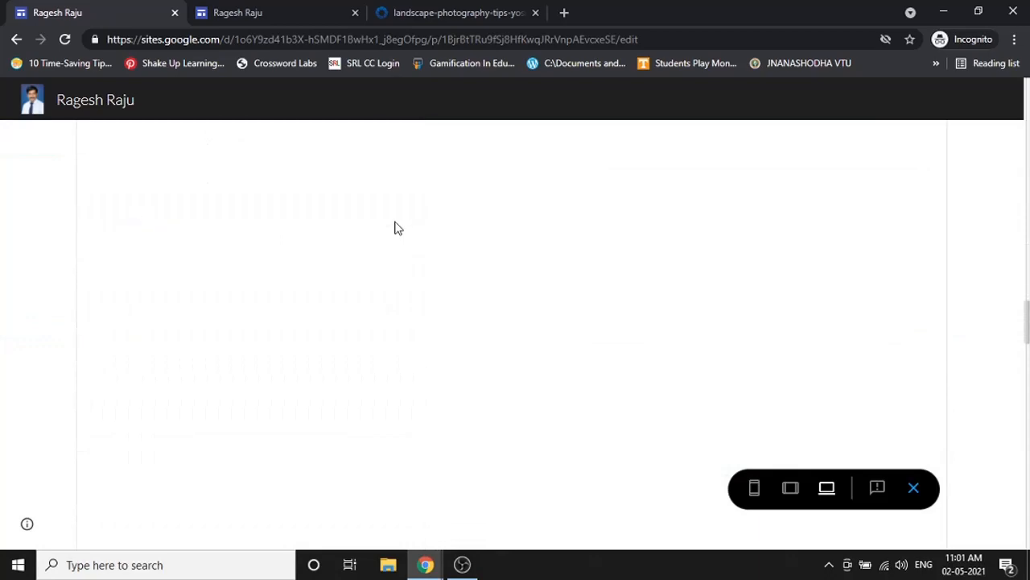
scroll(272, 342, down, 10)
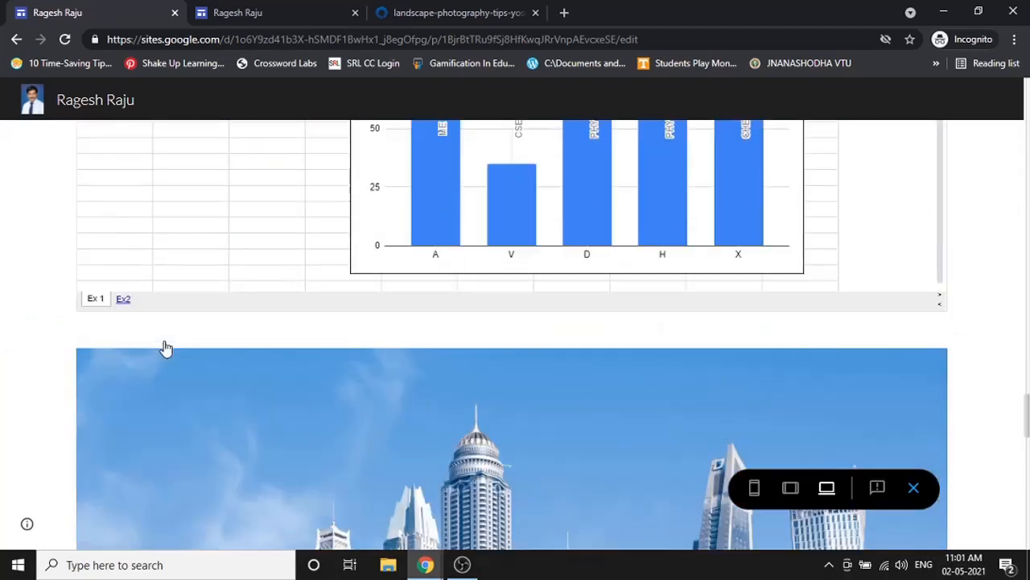
scroll(166, 347, up, 3)
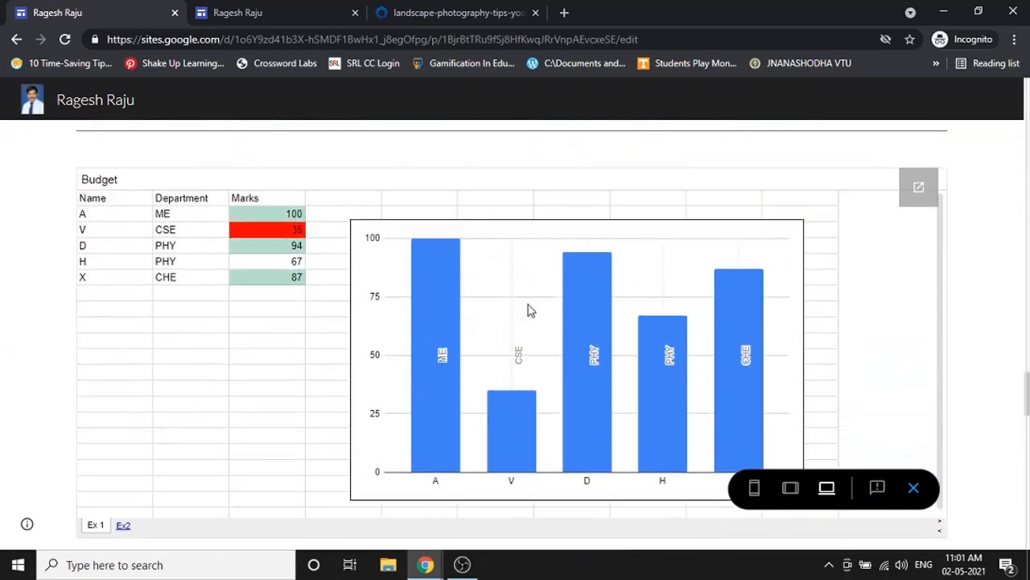
mouse_move(688, 360)
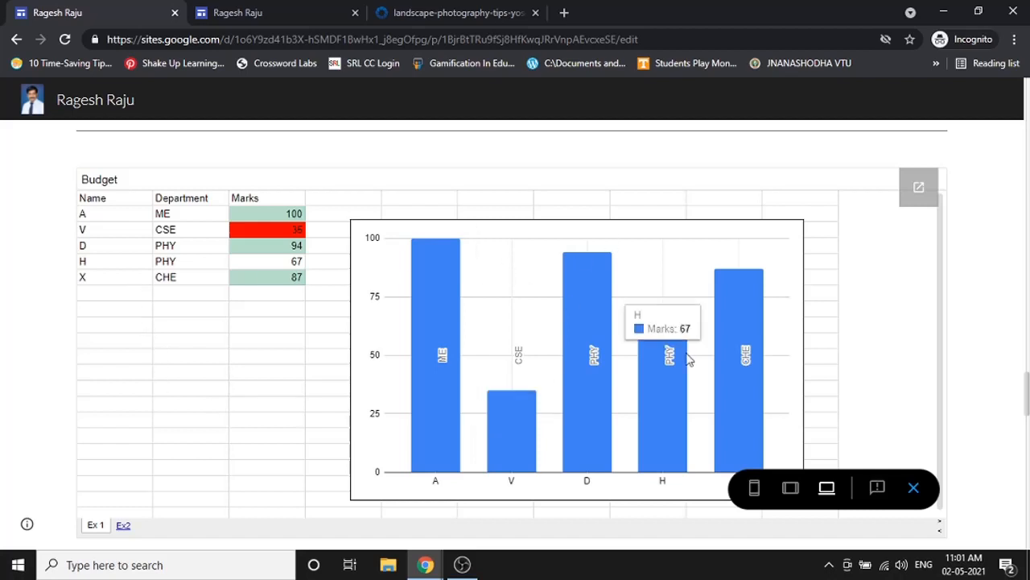
click(124, 524)
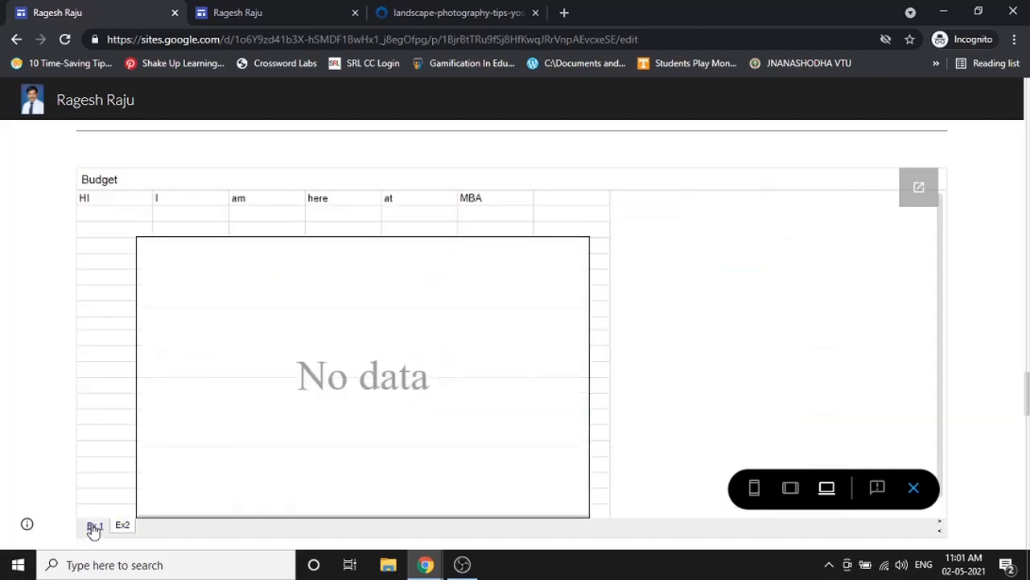
click(94, 526)
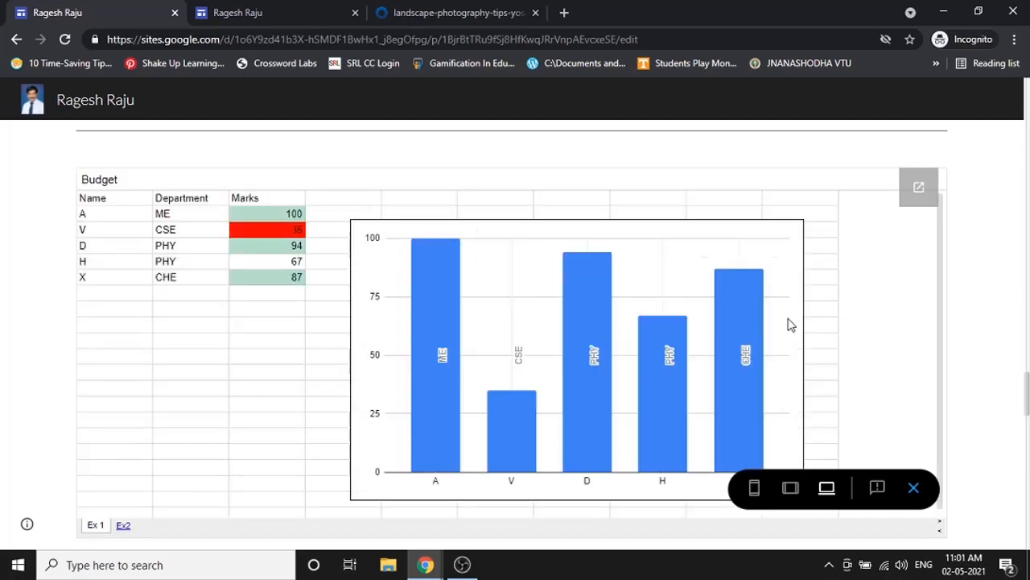
click(913, 488)
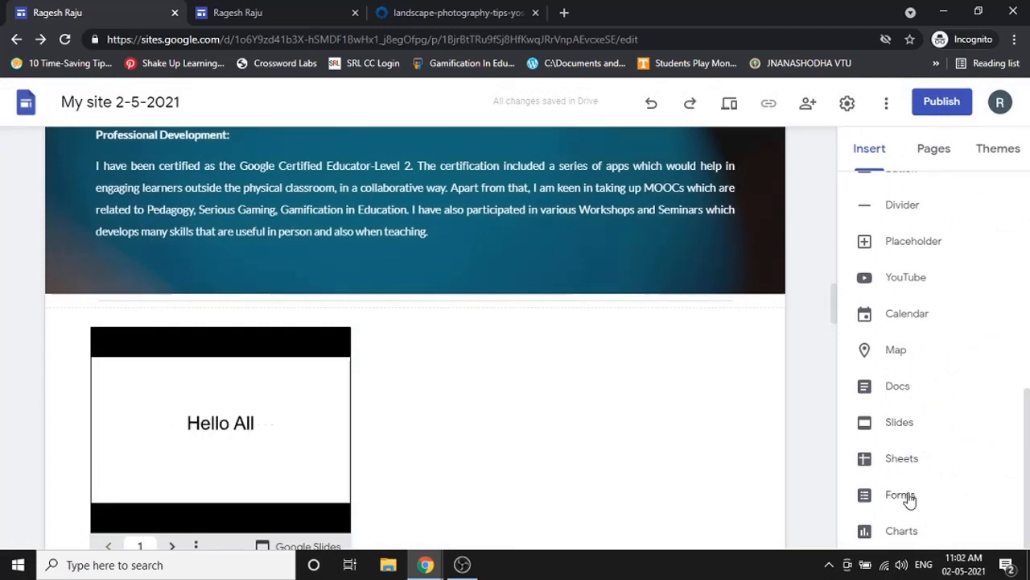
- Embed the 'Online Workshop on Google Sites' form and stretch it to full page width
click(899, 495)
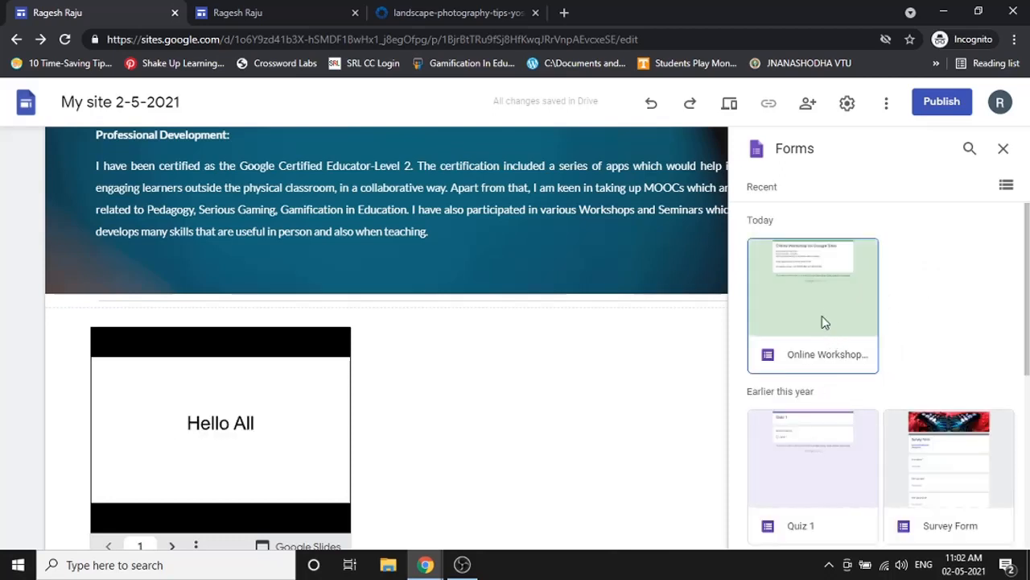
click(824, 322)
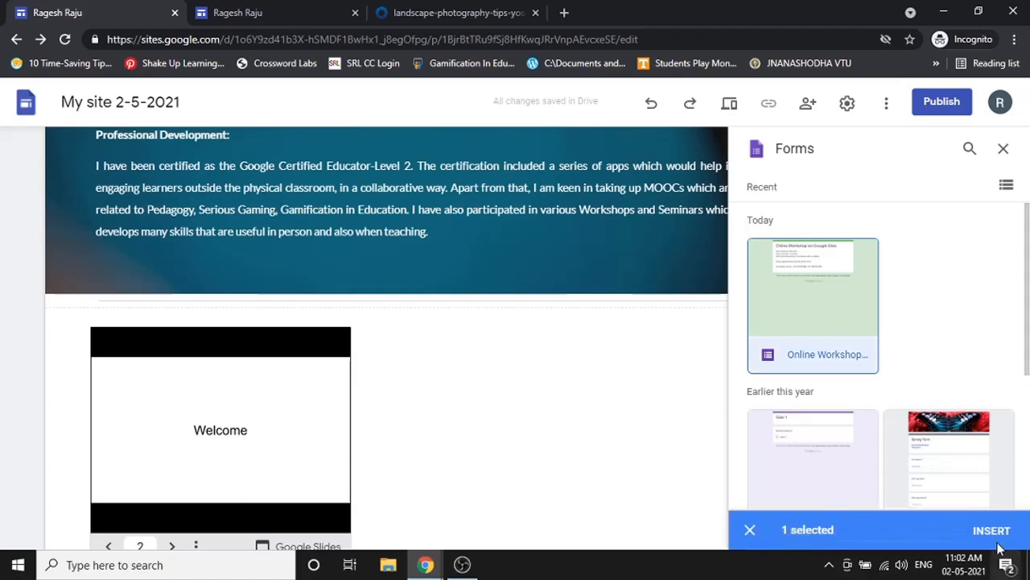
click(998, 544)
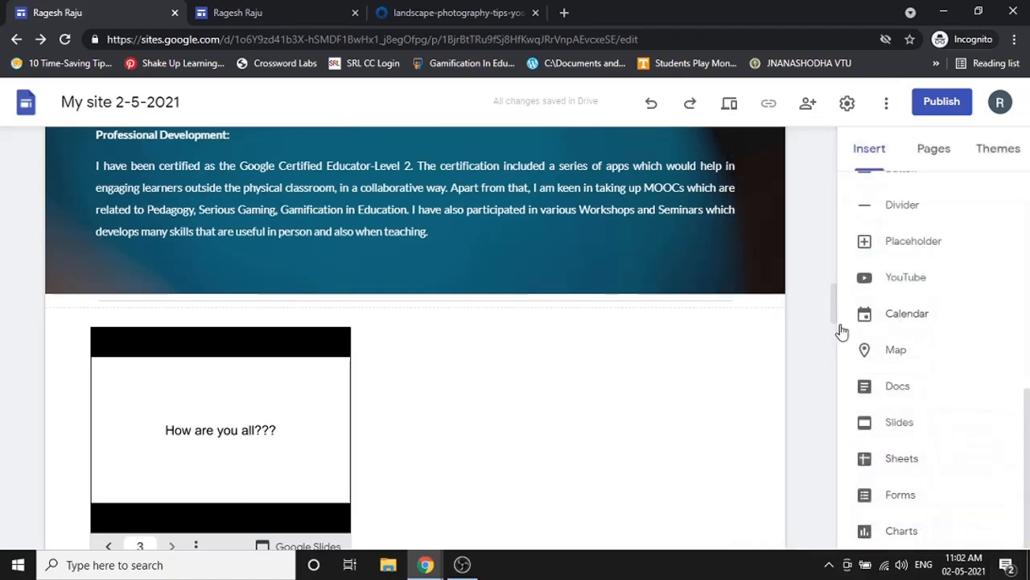
scroll(342, 333, down, 3)
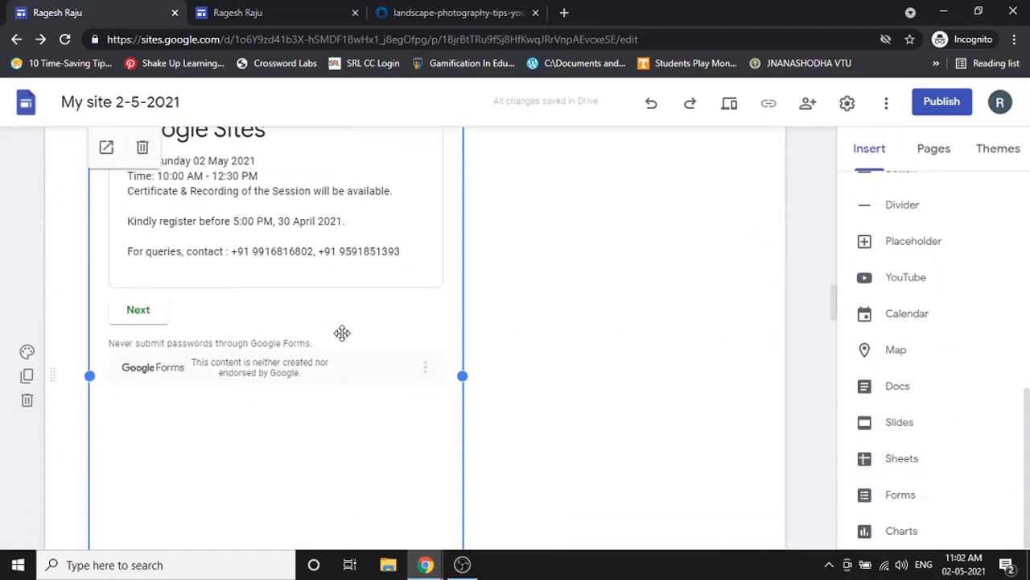
scroll(456, 332, down, 1)
drag(463, 301, 734, 310)
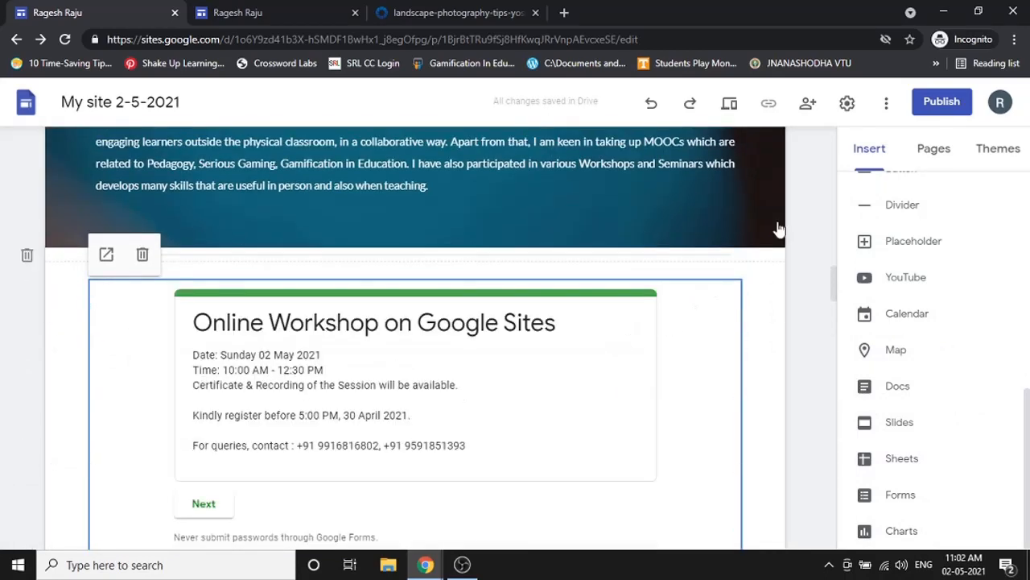
click(738, 111)
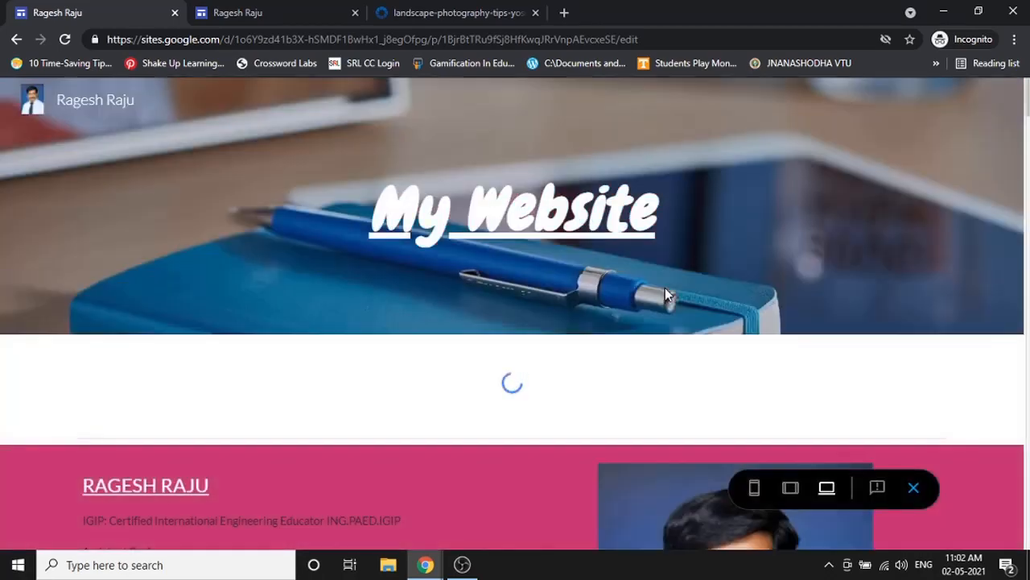
scroll(659, 298, down, 20)
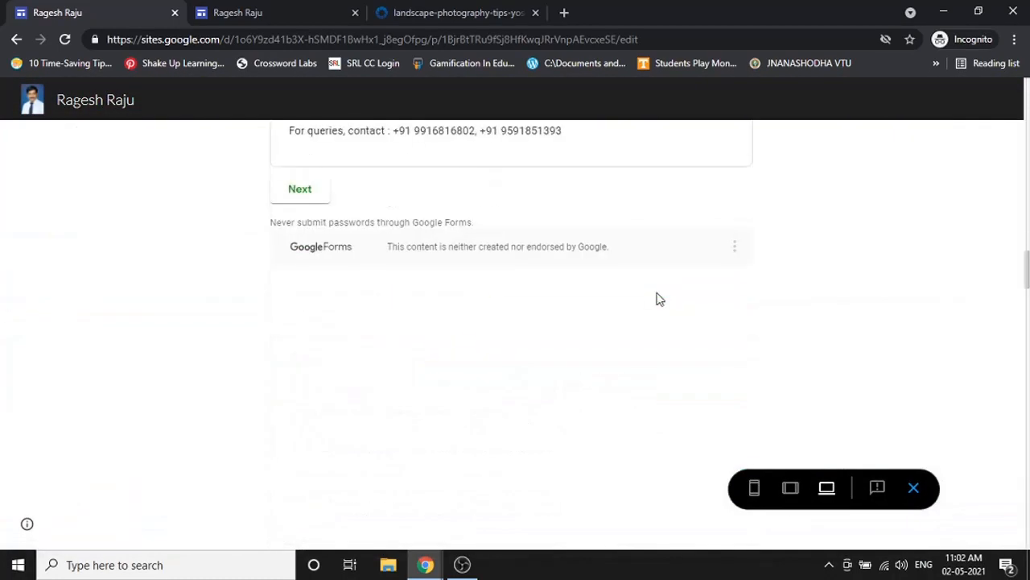
scroll(657, 299, up, 1)
scroll(426, 334, up, 2)
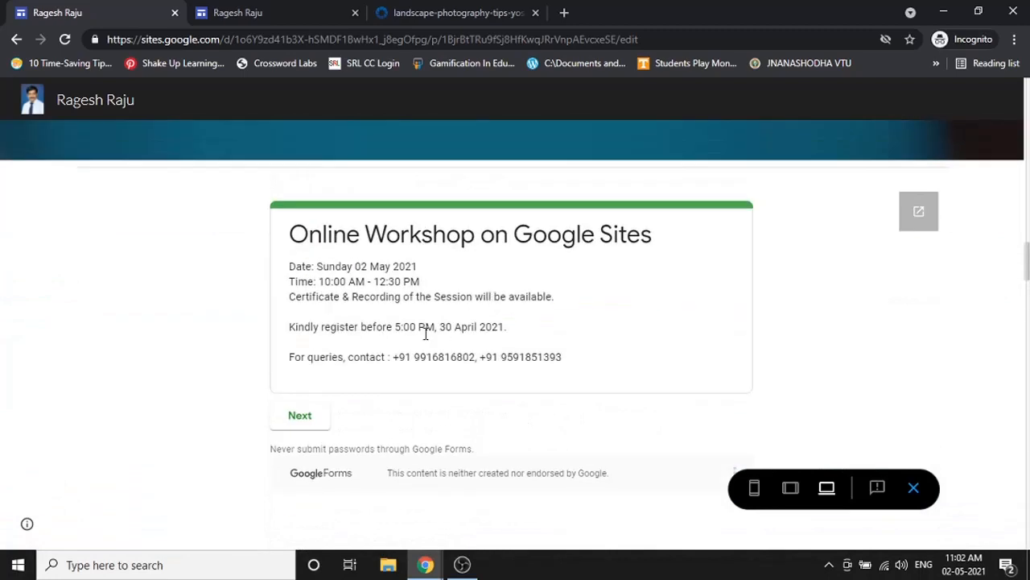
click(302, 416)
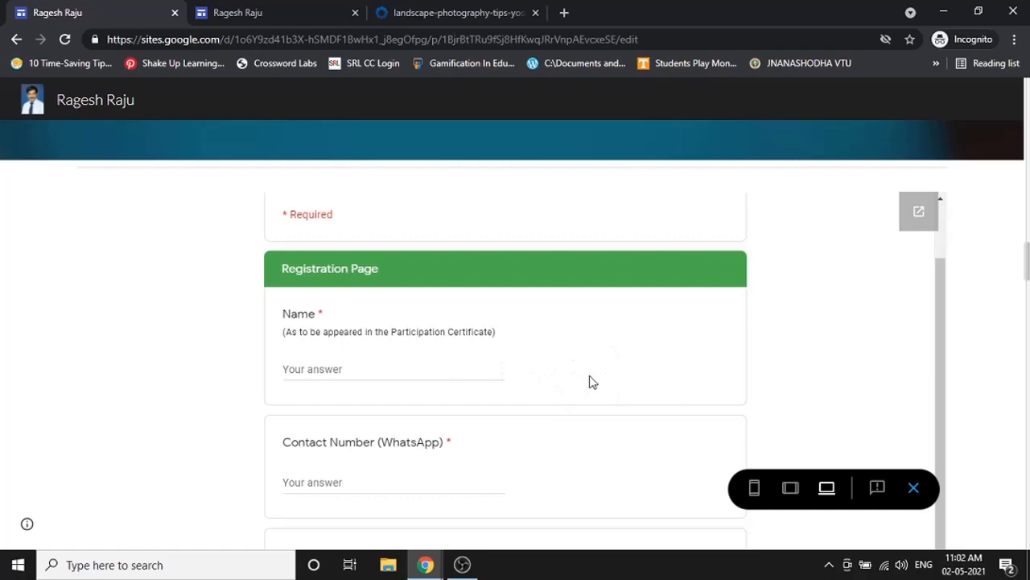
click(912, 490)
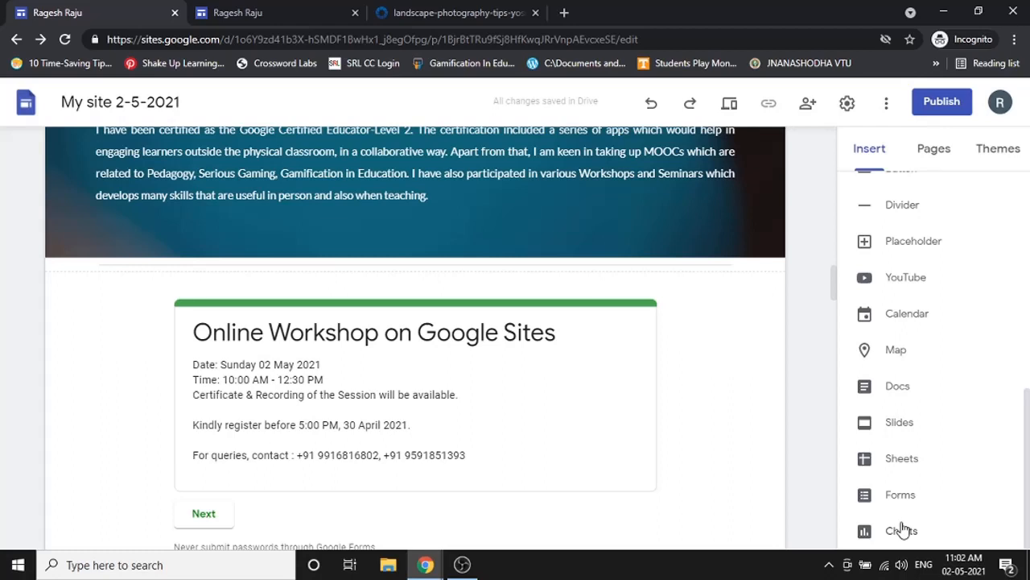
- Choose the Budget spreadsheet under Charts and insert it to list its available charts
click(901, 530)
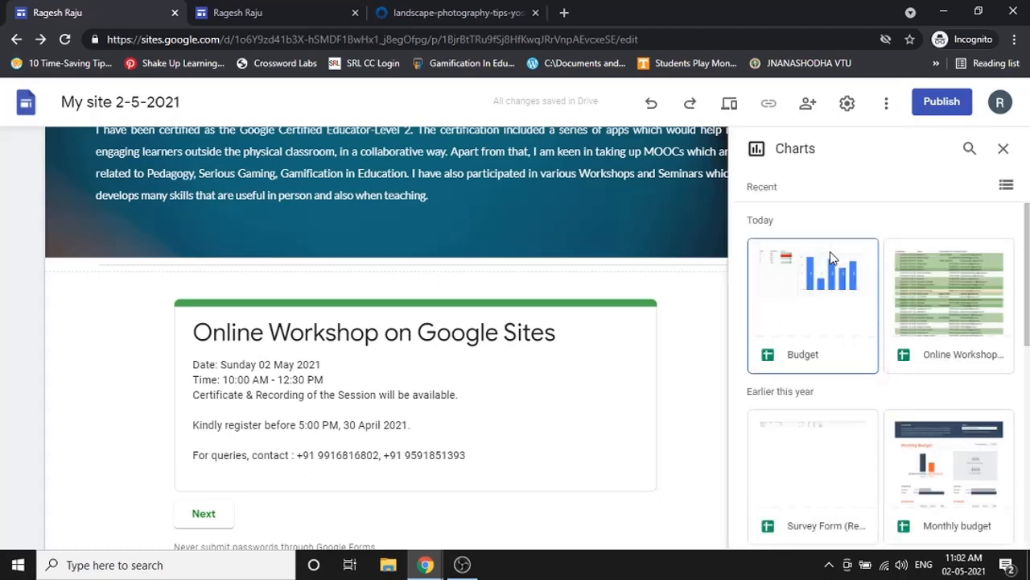
click(823, 316)
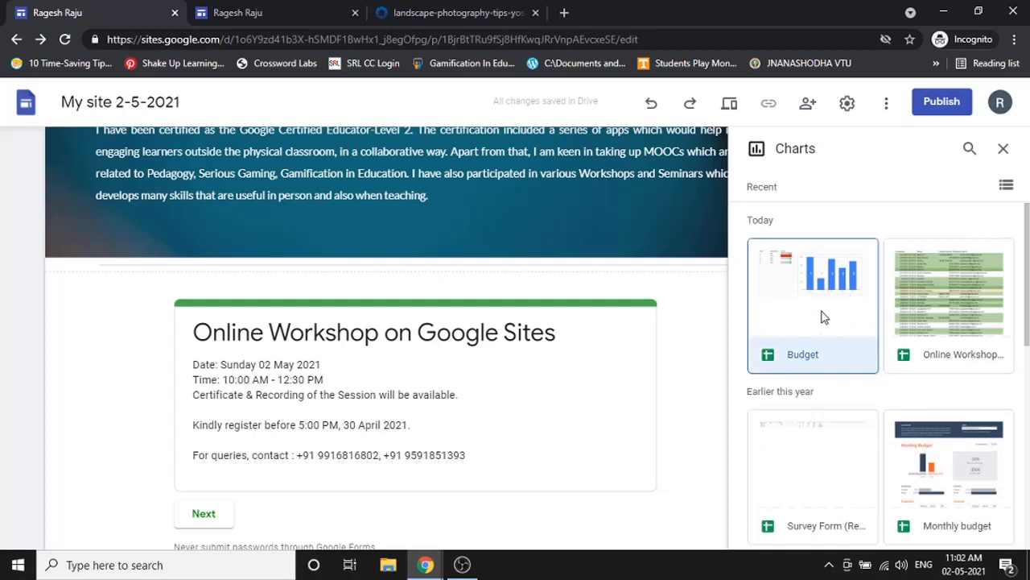
click(1006, 534)
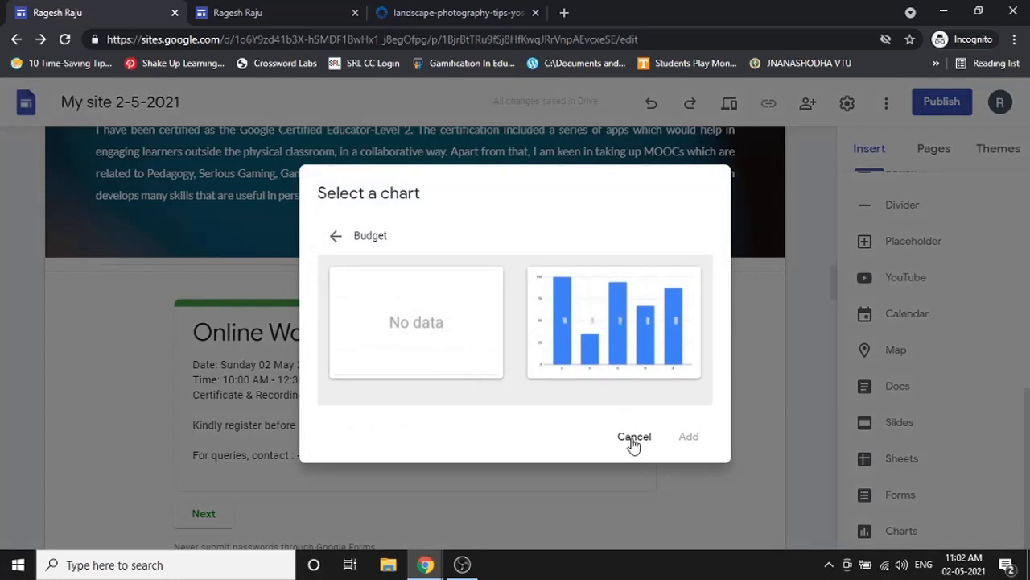
- Open Budget from Google Sheets in a new tab, view sheet Ex2, then return to Sites
click(503, 11)
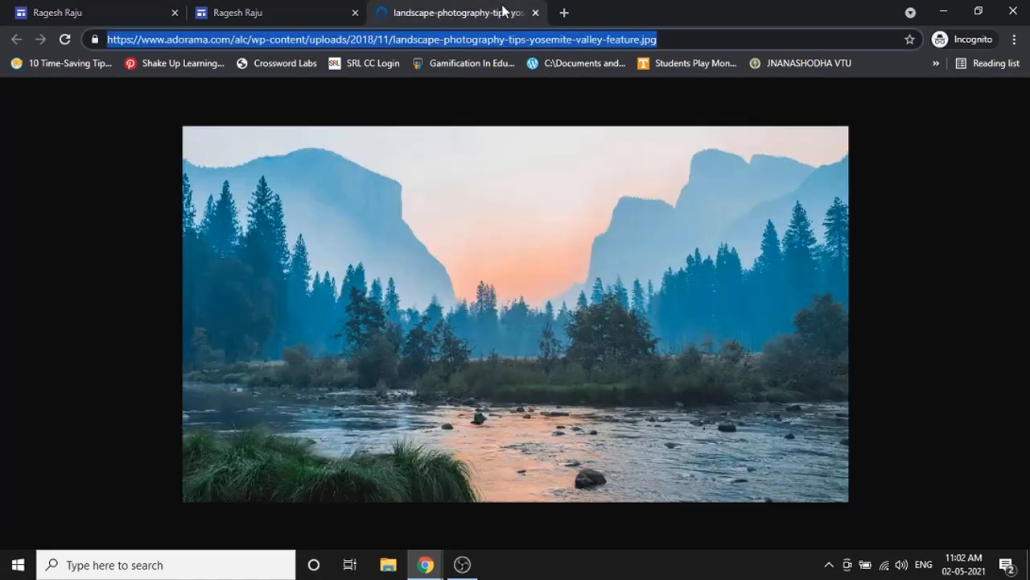
click(562, 14)
text(sheets)
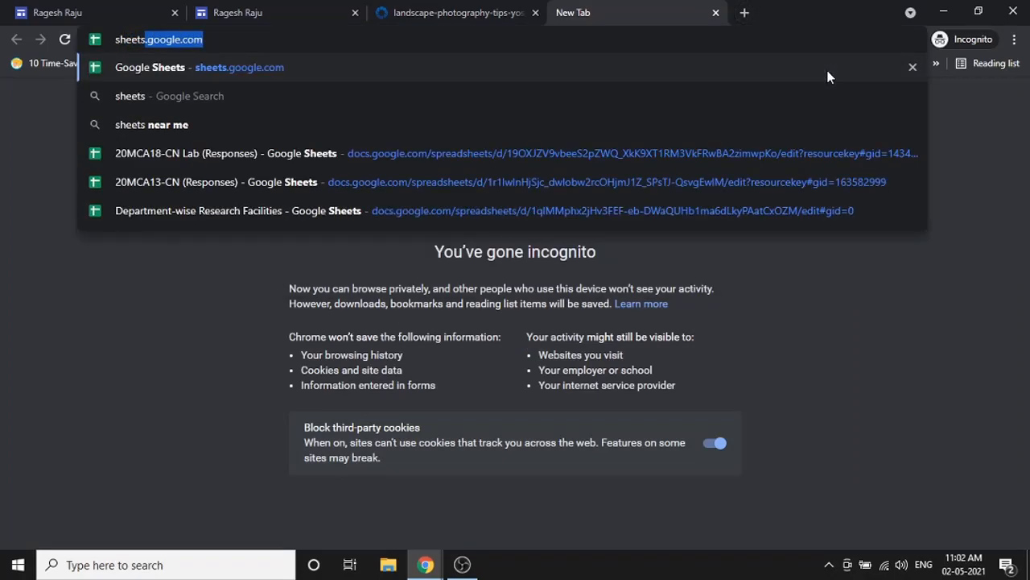
key(Return)
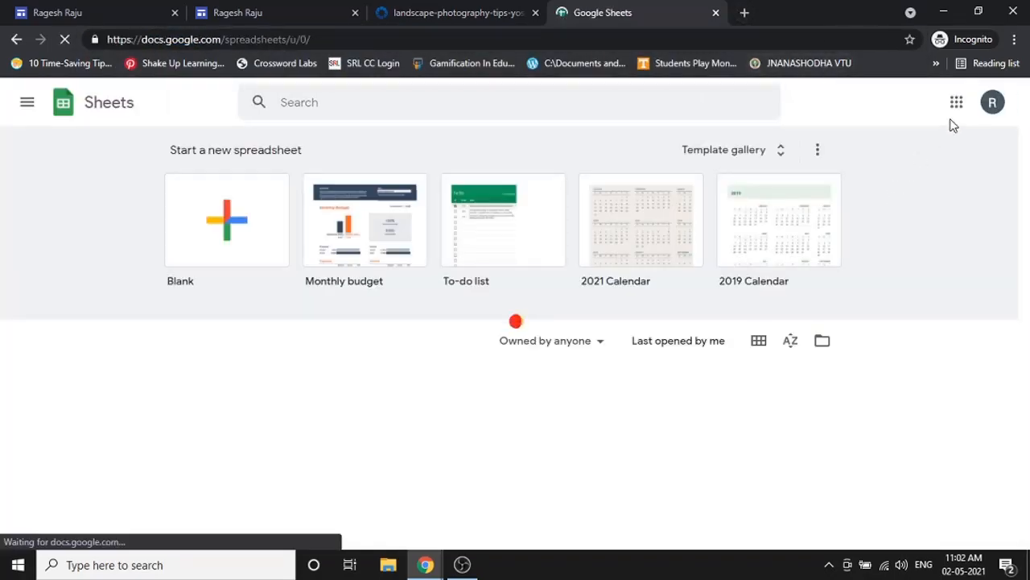
click(293, 408)
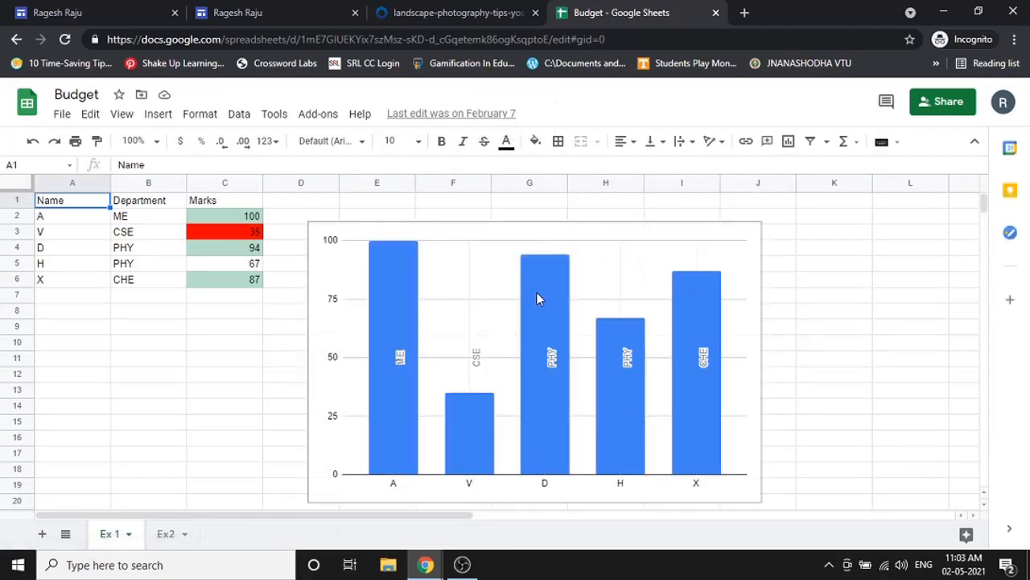
click(166, 533)
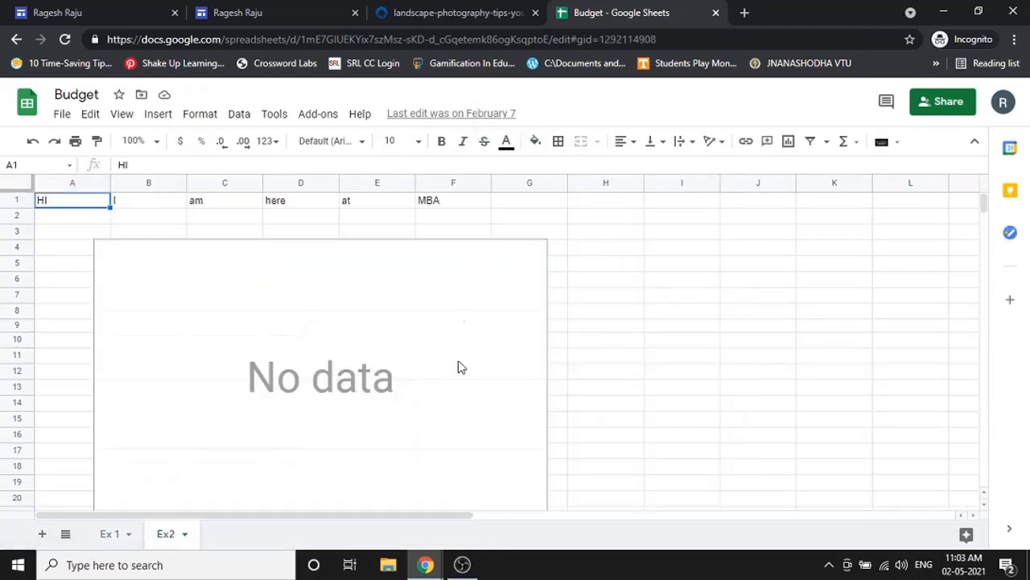
click(157, 12)
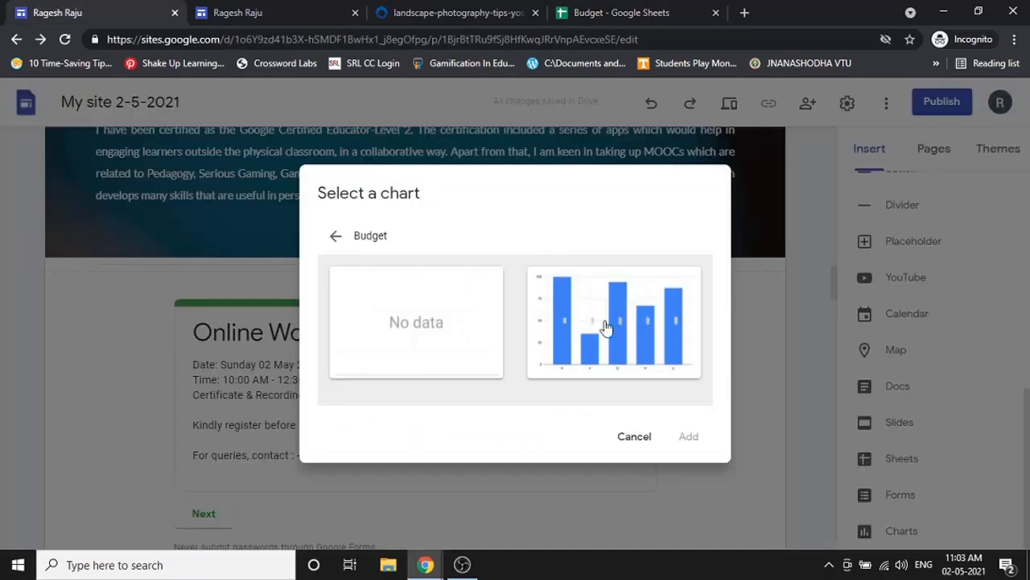
- Cancel the chart dialog, embed the Budget marks bar chart, enlarge it, and preview the site
click(634, 437)
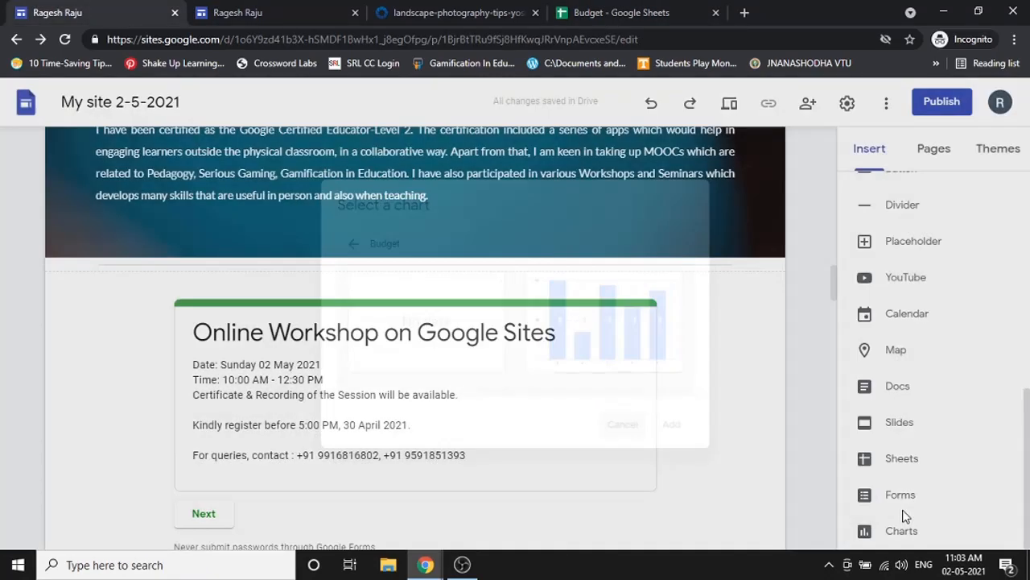
click(902, 532)
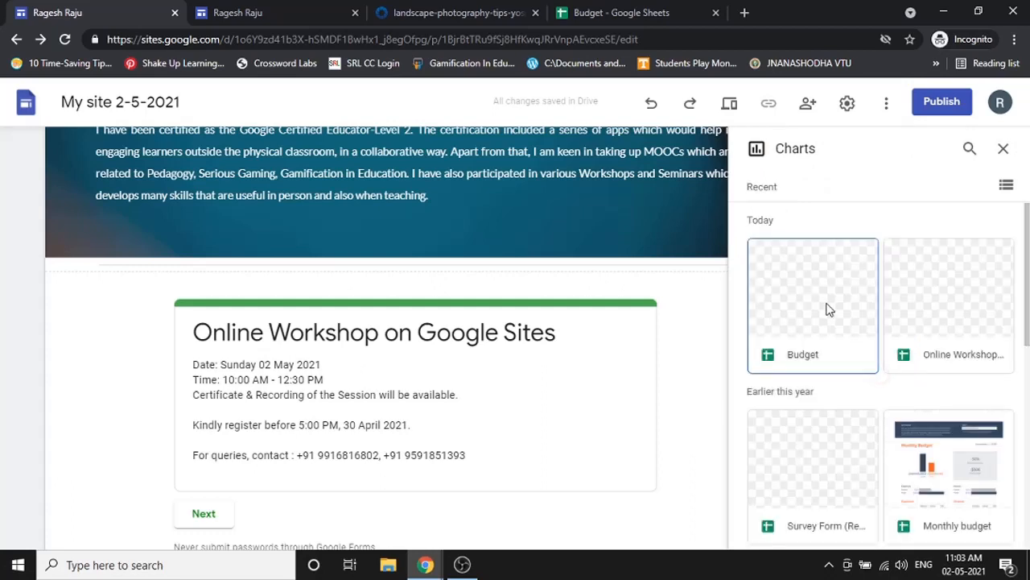
click(801, 310)
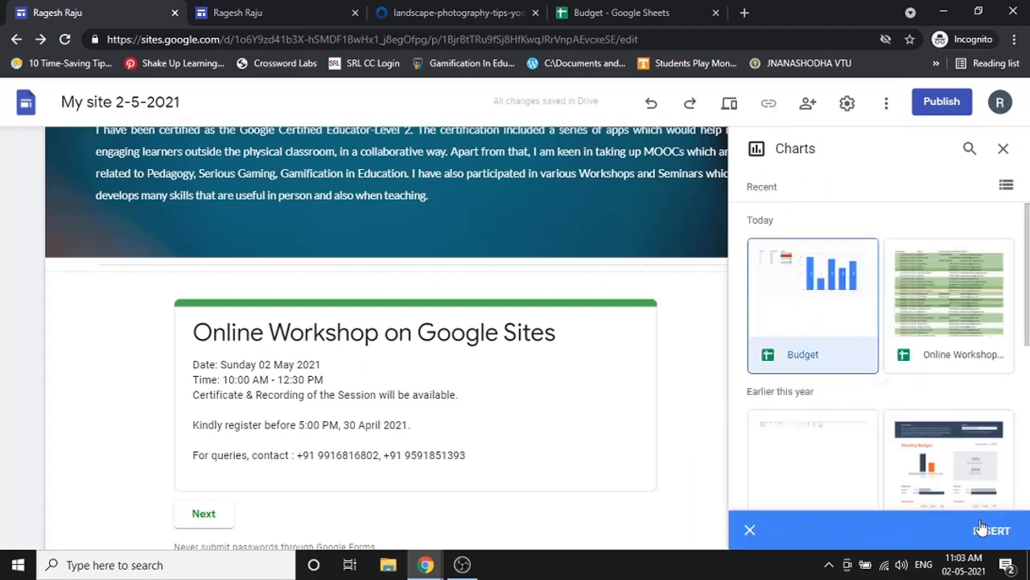
click(984, 527)
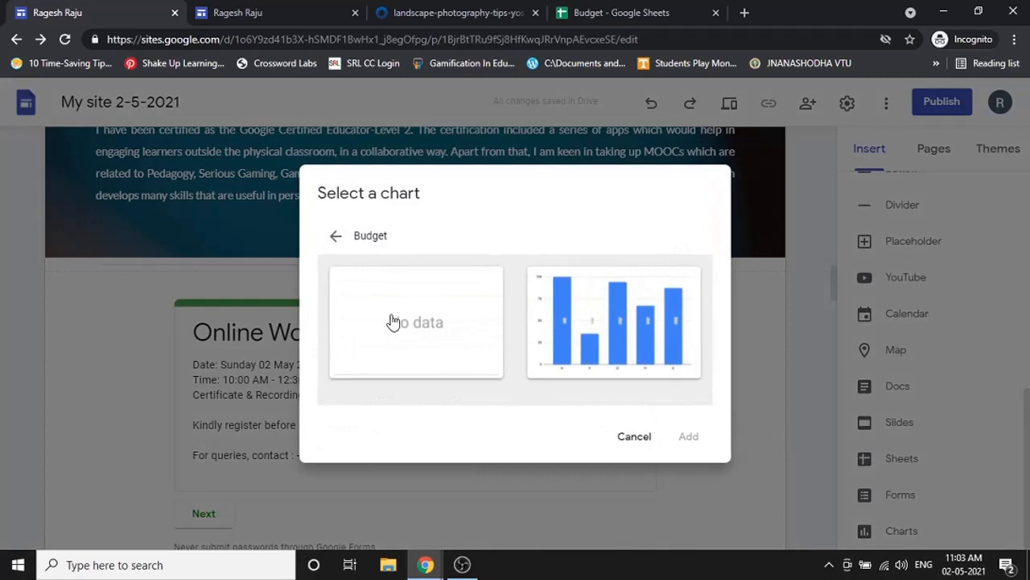
click(606, 336)
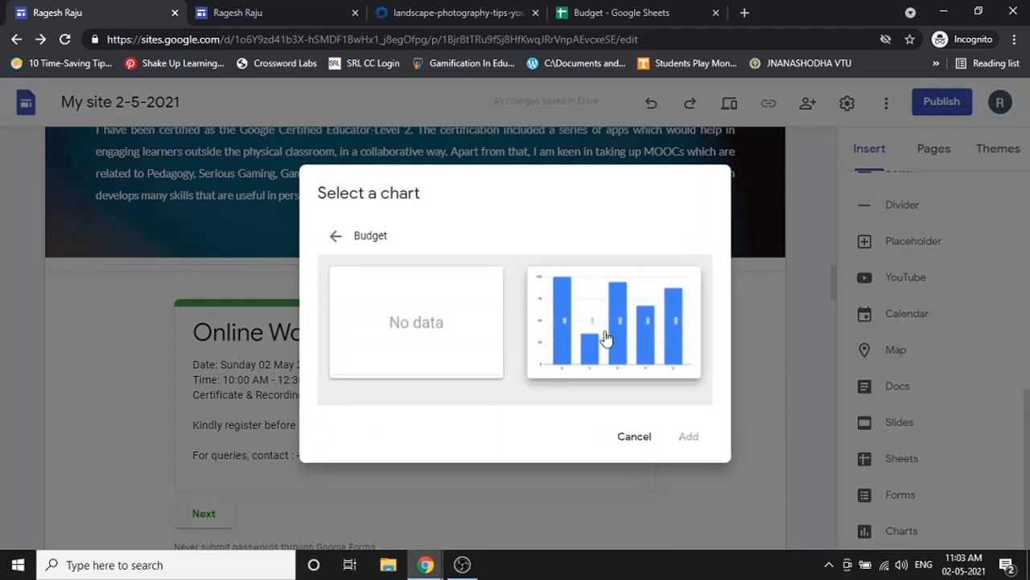
click(686, 437)
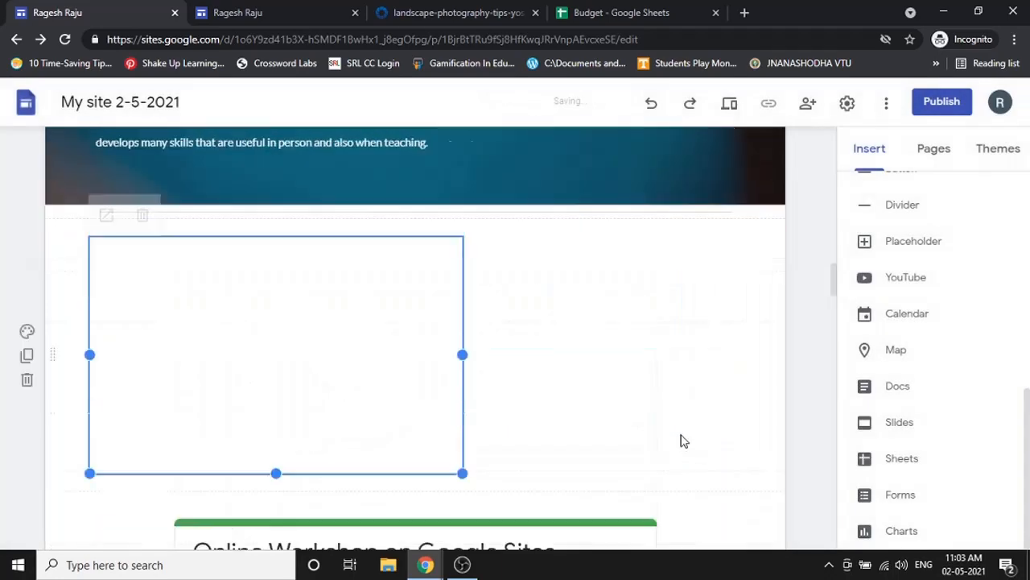
drag(462, 439, 610, 486)
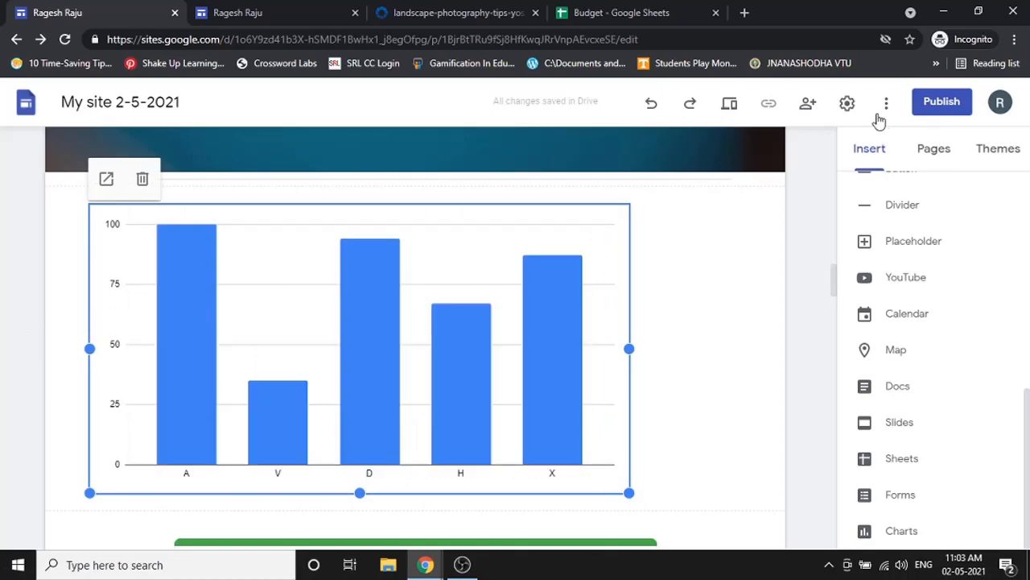
click(730, 105)
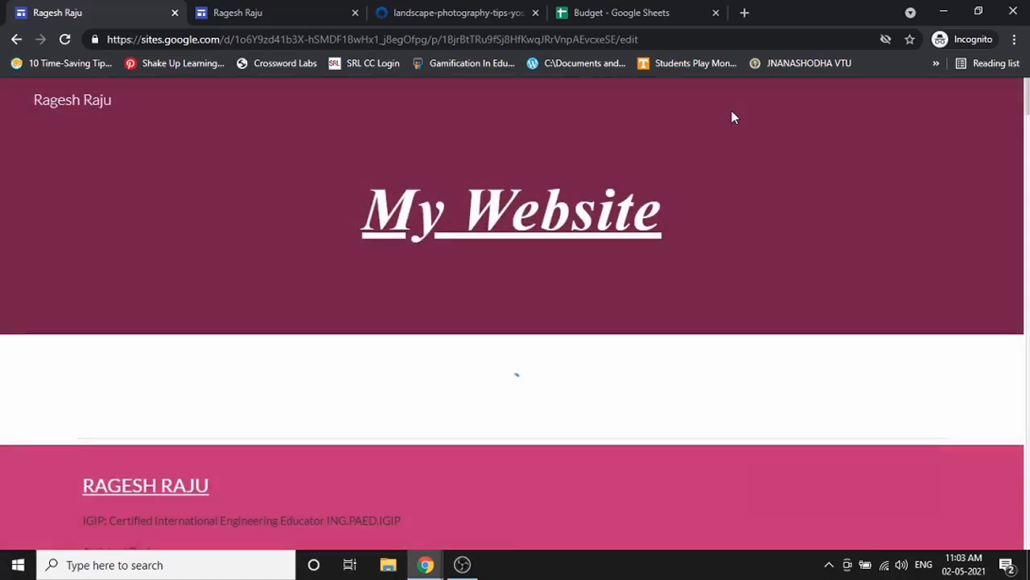
- Check the previewed Budget bar chart (A 100, V 35, X 87), then switch to the Budget tab
scroll(506, 358, down, 10)
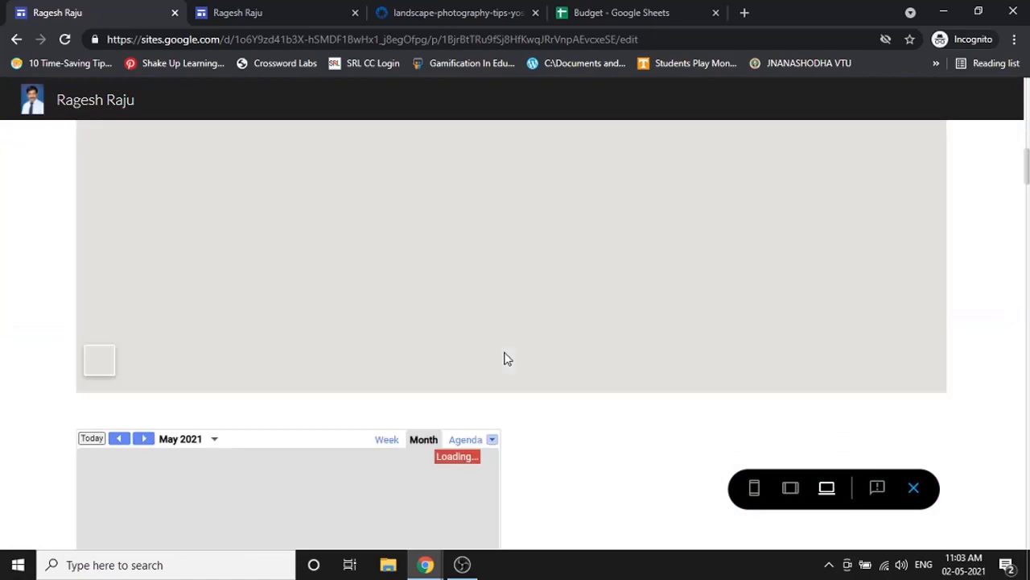
scroll(507, 358, down, 10)
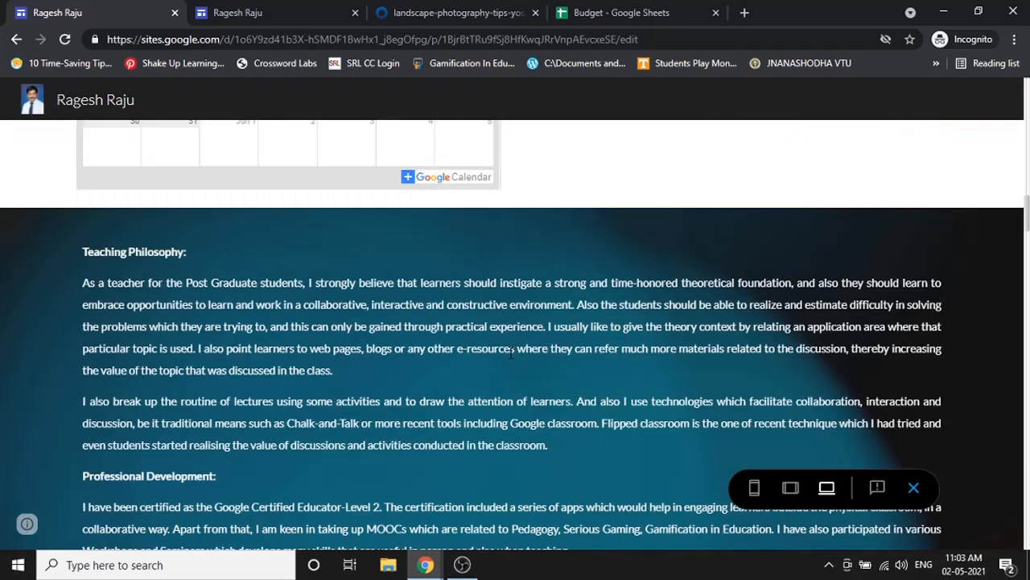
scroll(490, 349, up, 2)
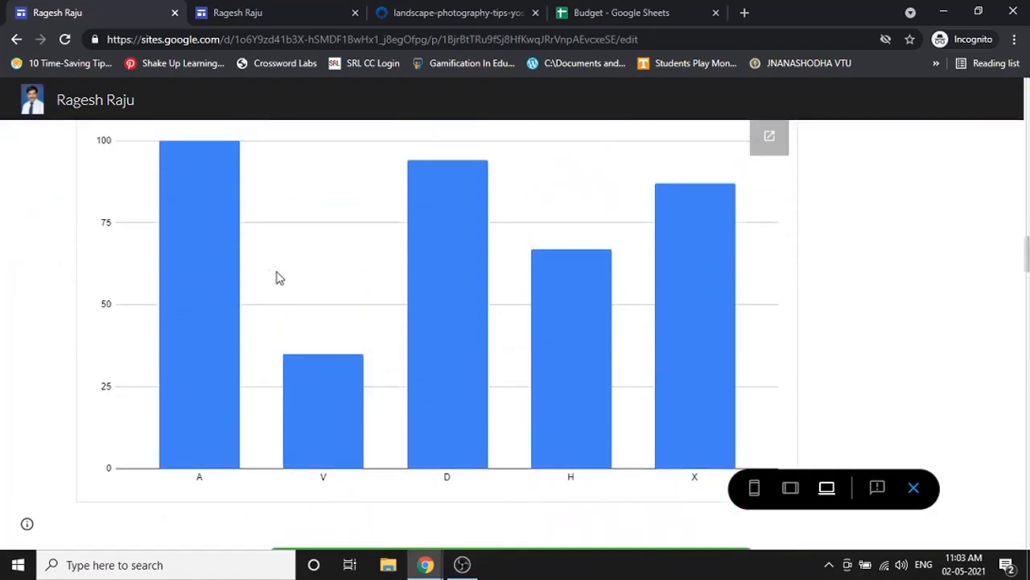
scroll(199, 271, up, 1)
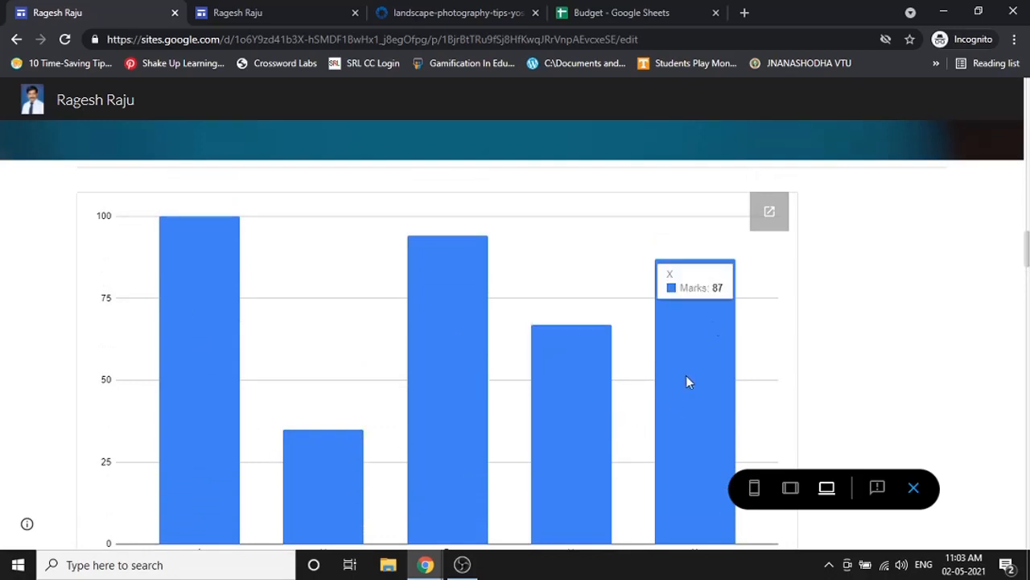
click(705, 9)
- Change A's mark in cell C2 of Budget's Ex 1 sheet to 50, then return to the site
click(106, 537)
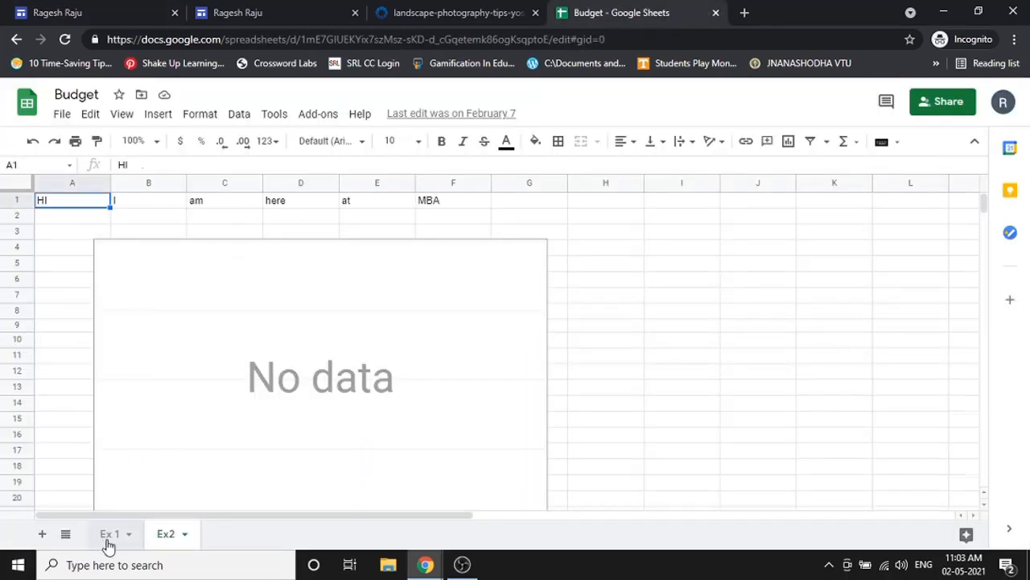
click(239, 225)
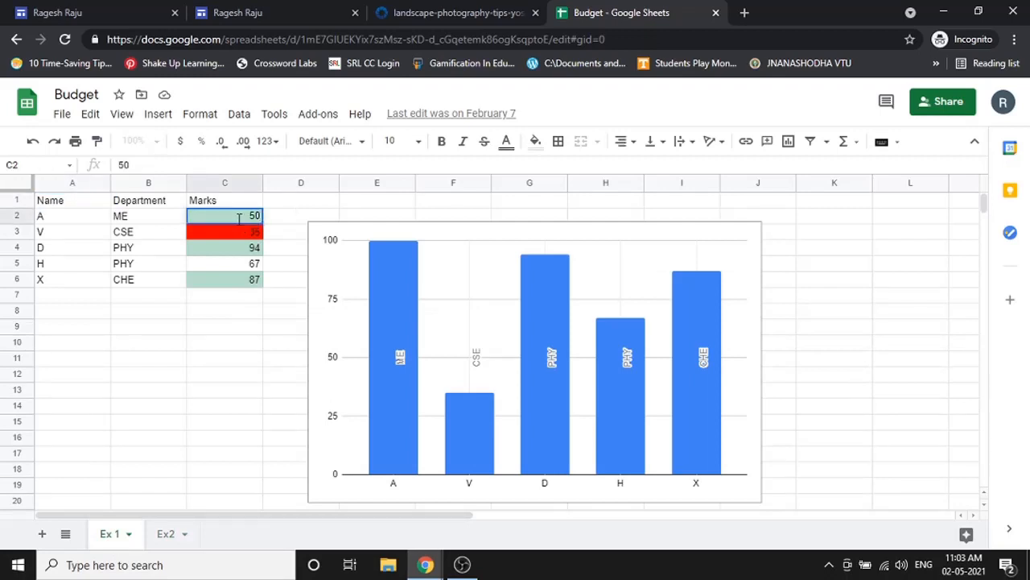
key(Return)
click(257, 393)
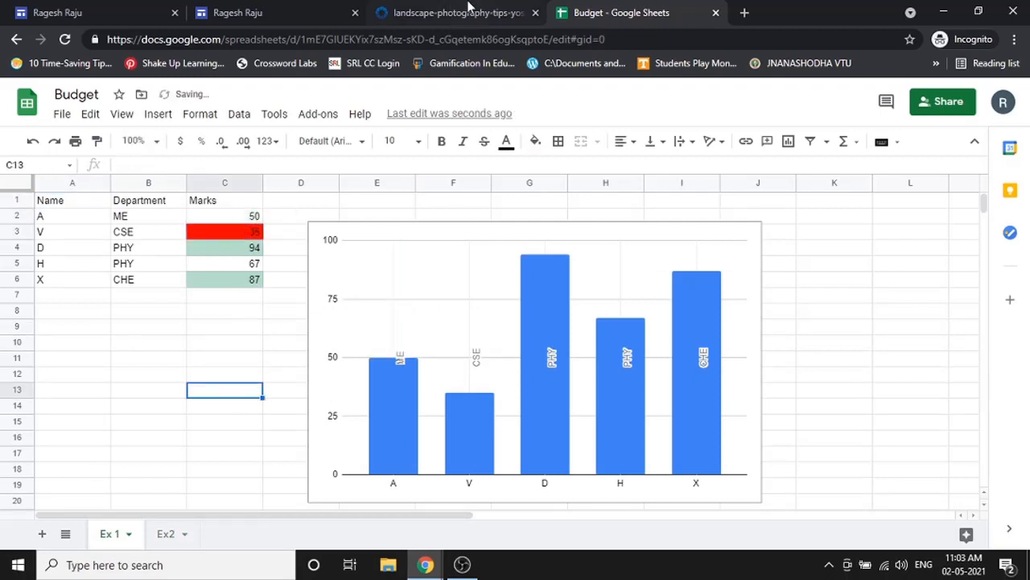
click(131, 8)
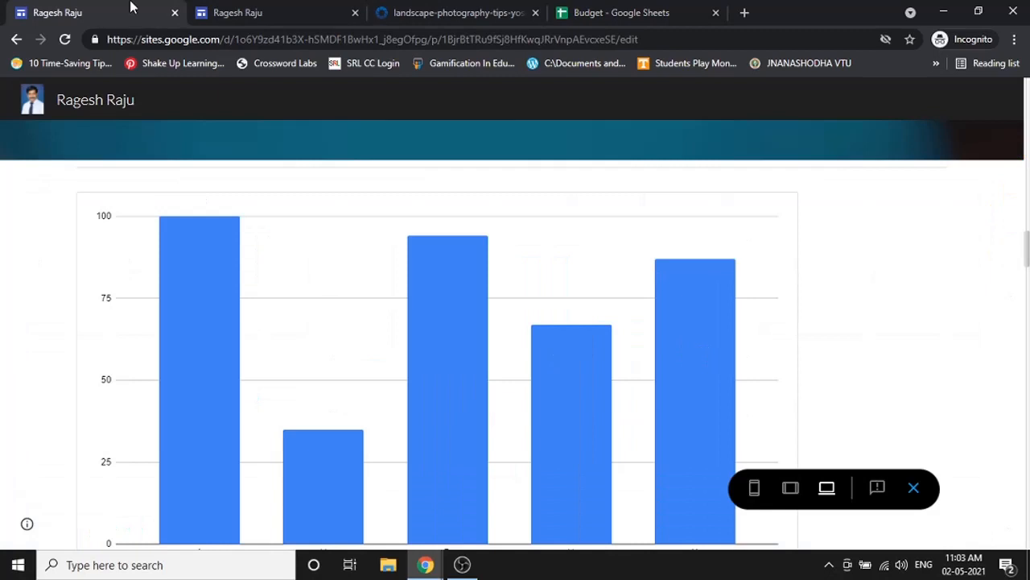
- Reload the site and preview it, scrolling down to the embedded Budget chart
click(67, 39)
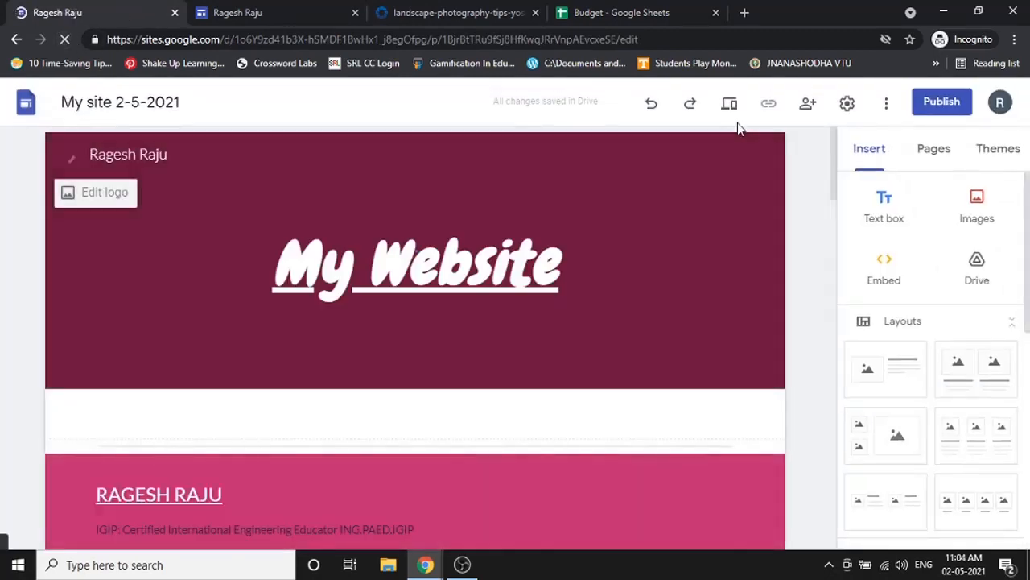
click(733, 105)
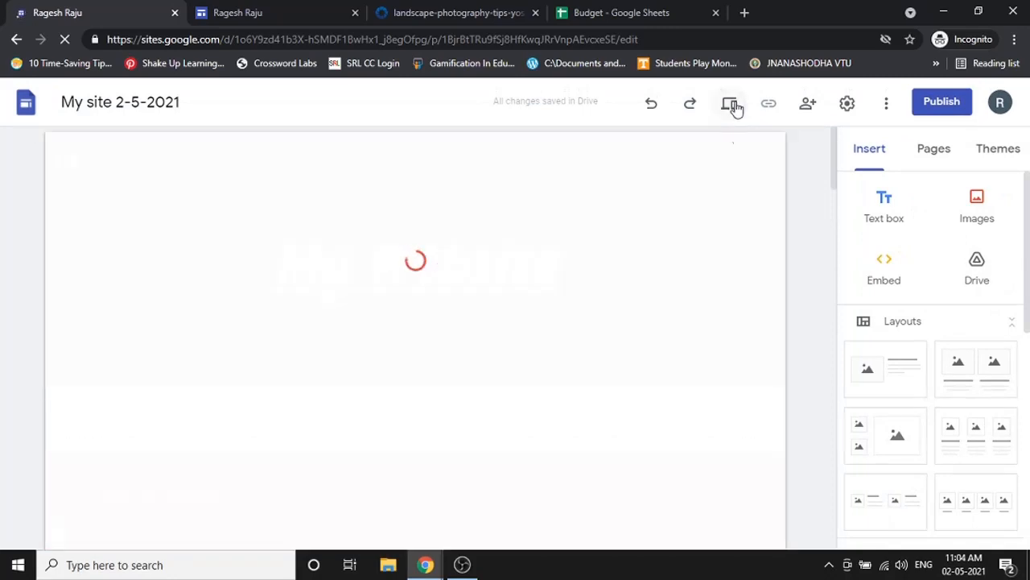
scroll(545, 389, down, 5)
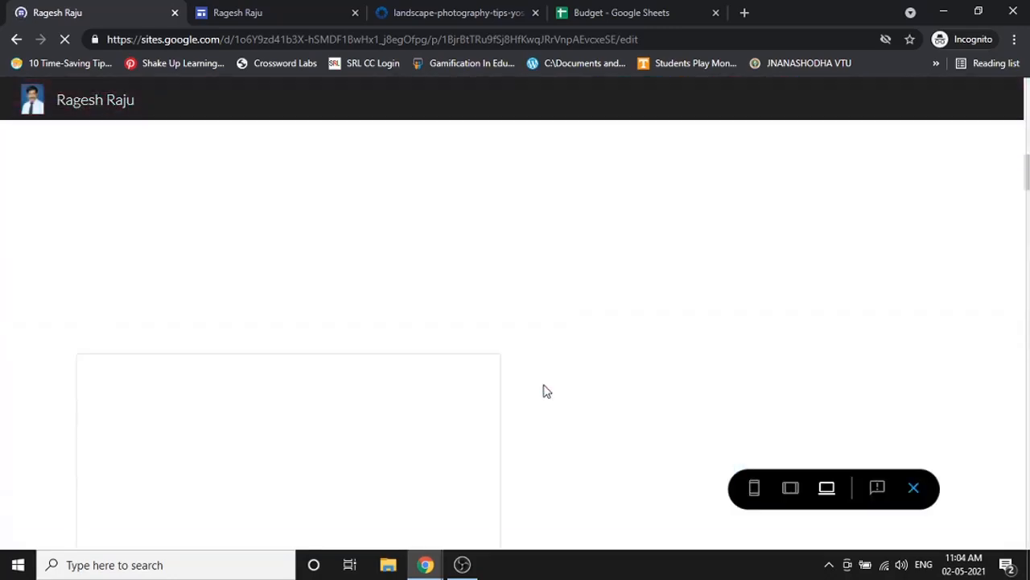
scroll(402, 326, down, 10)
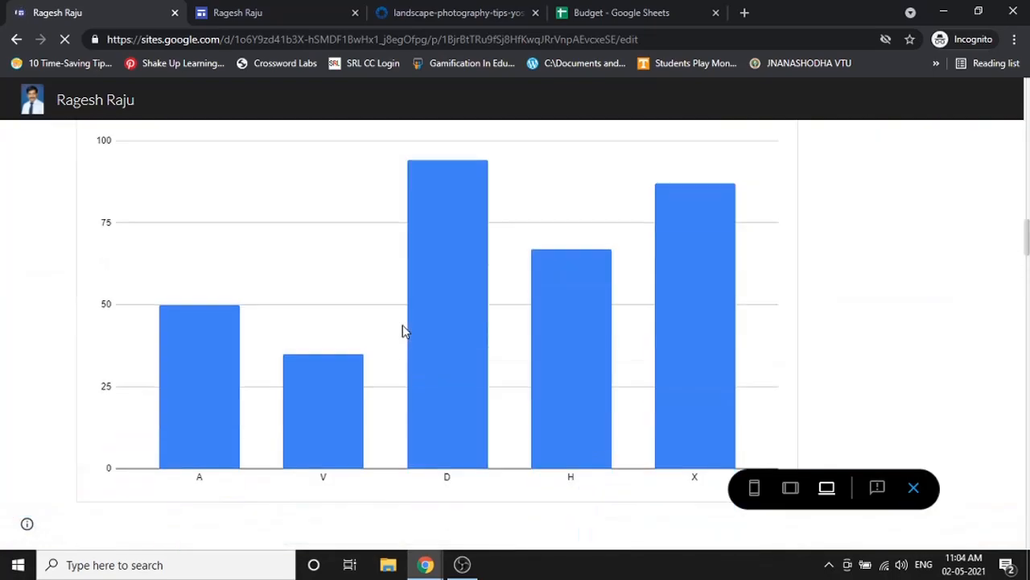
- Compare the chart with the Budget spreadsheet showing A's mark of 50, then resume editing
mouse_move(186, 349)
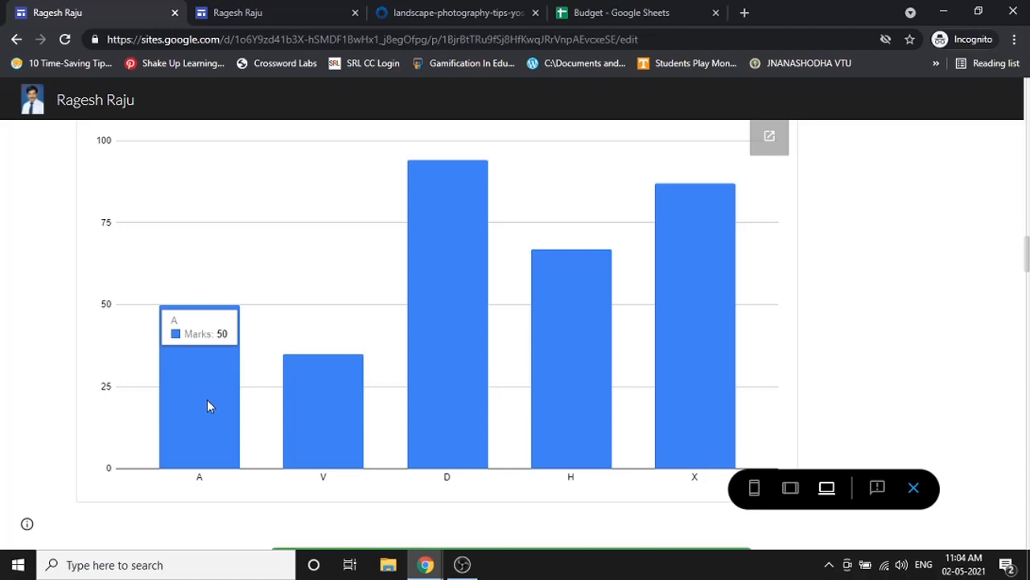
click(561, 8)
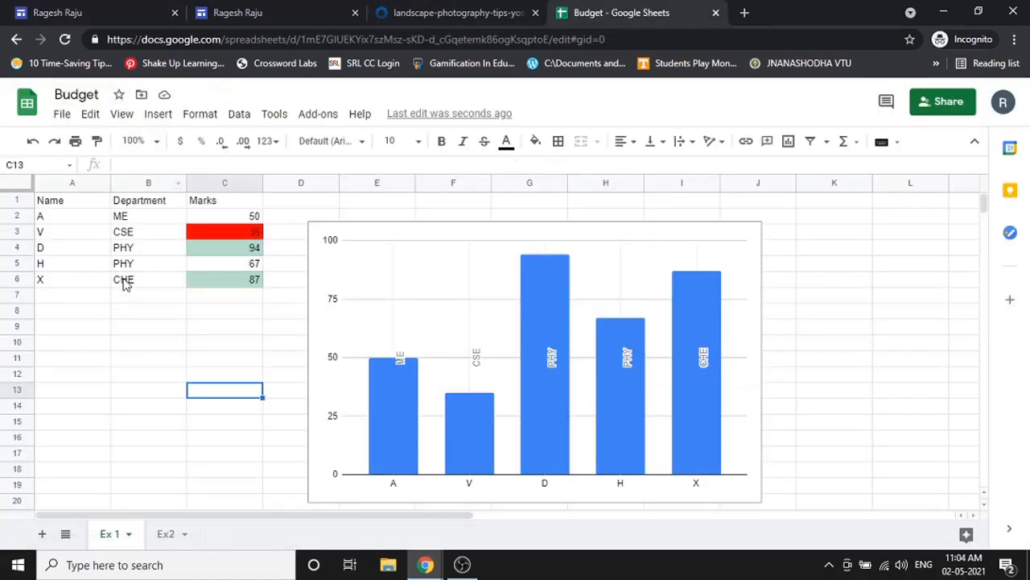
click(165, 14)
mouse_move(464, 352)
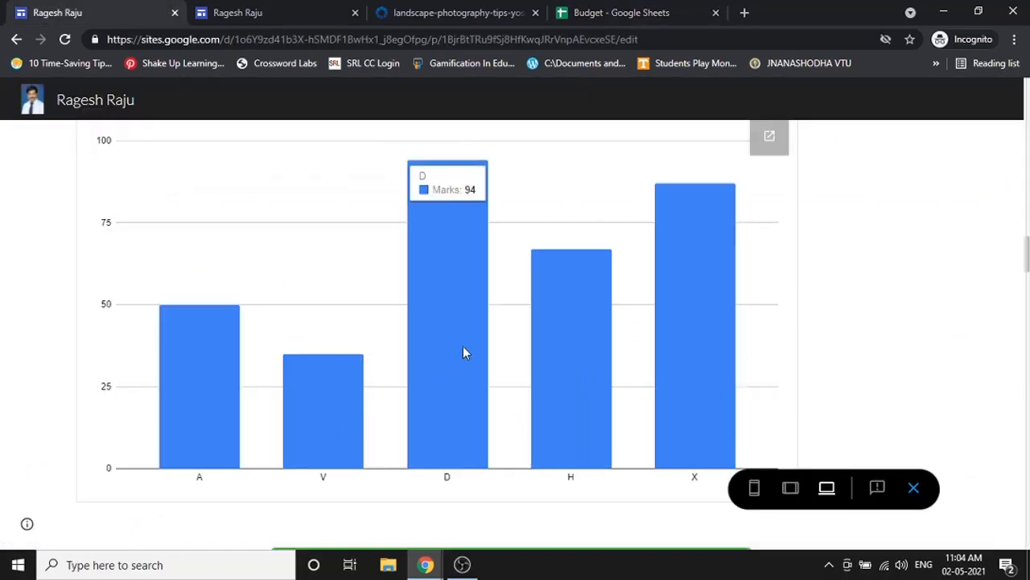
click(913, 489)
scroll(925, 304, down, 3)
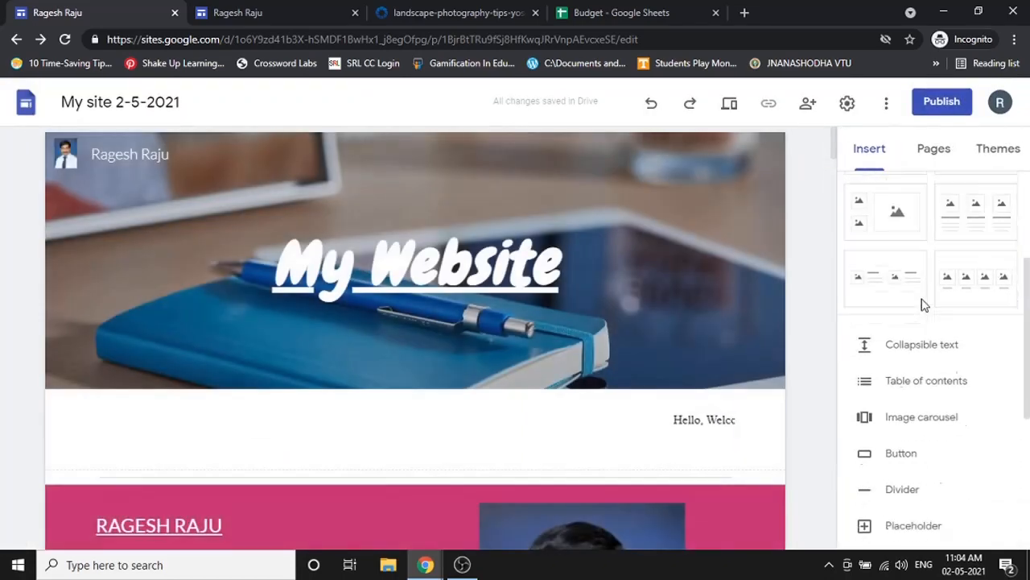
- Show the Pages panel listing only Home, with the New page and New link options
scroll(924, 304, down, 3)
scroll(835, 422, down, 5)
scroll(824, 429, up, 5)
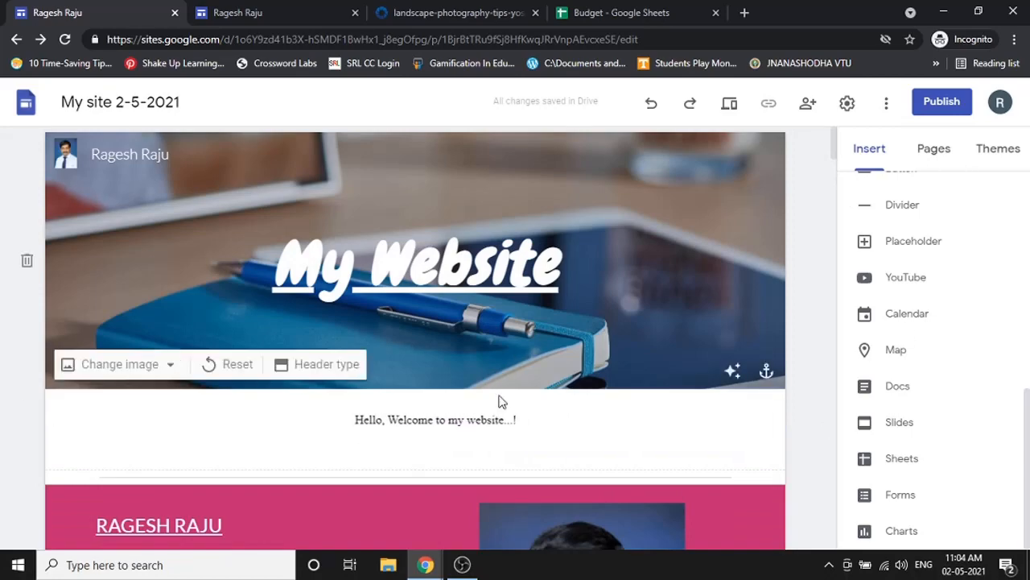
scroll(621, 379, down, 6)
scroll(657, 216, up, 6)
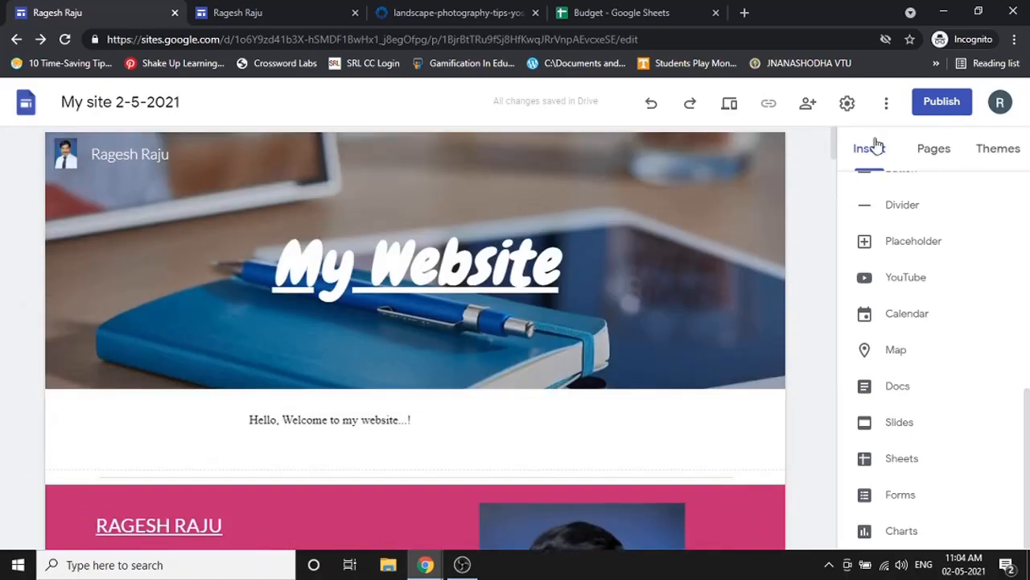
click(934, 157)
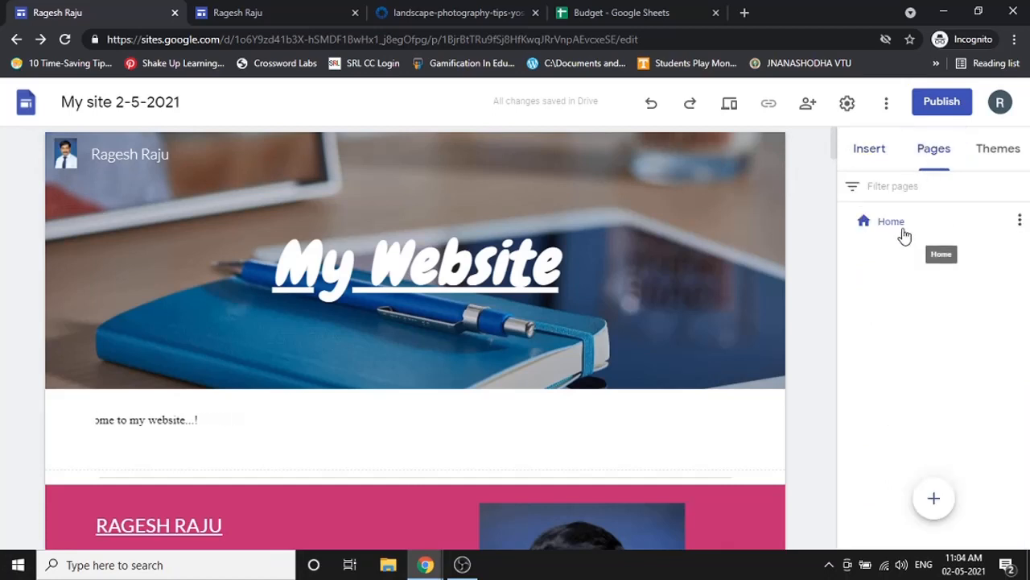
mouse_move(932, 492)
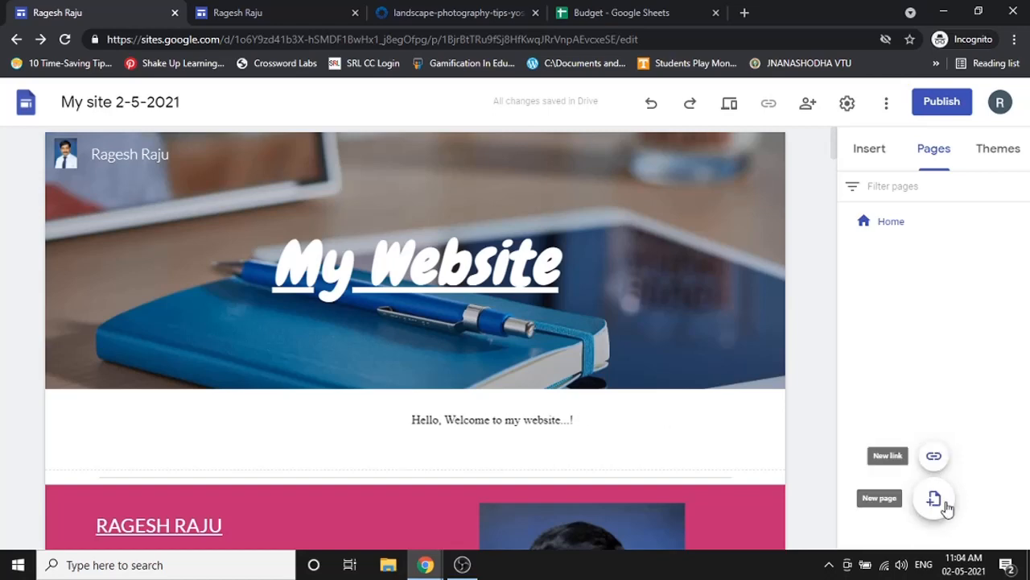
- Add an 'Old Site' navigation link to the earlier site's short URL, opening in a new tab
click(939, 460)
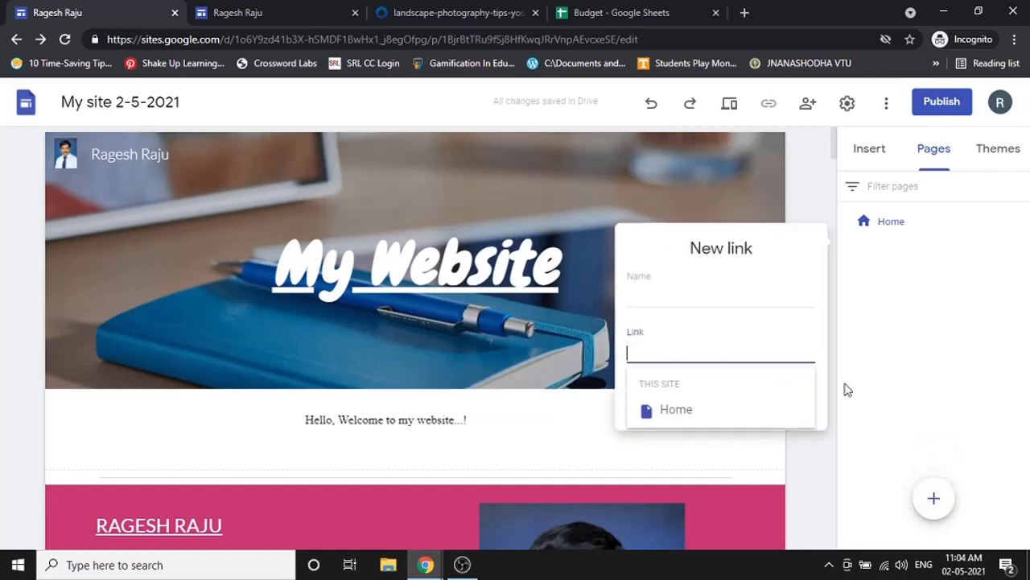
click(689, 288)
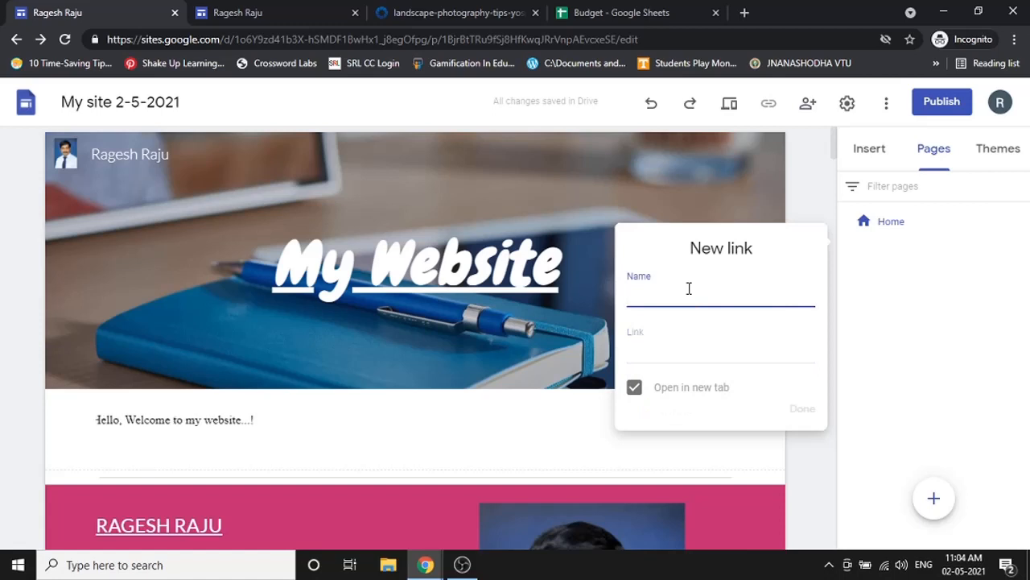
text(M)
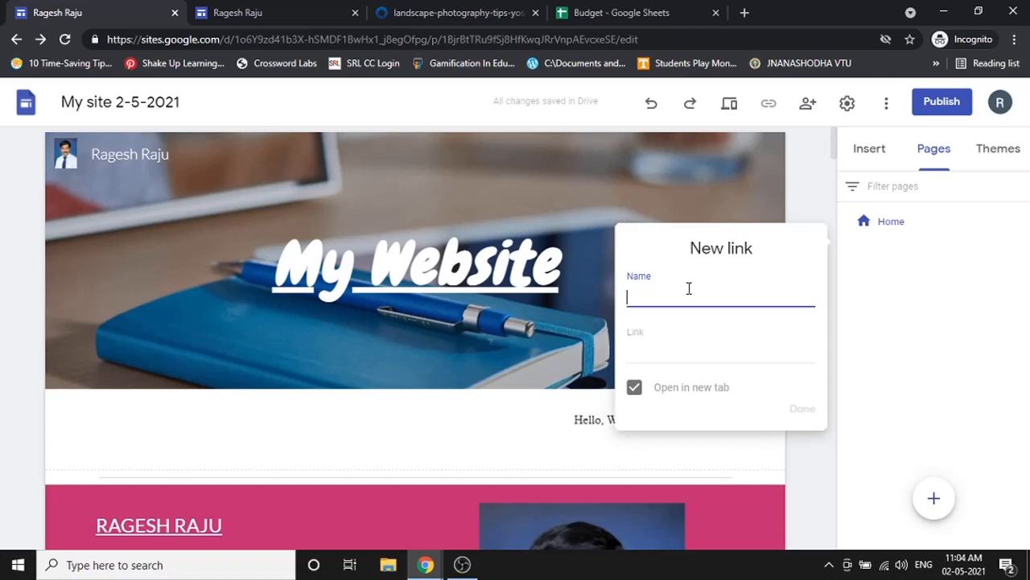
text(Old Site)
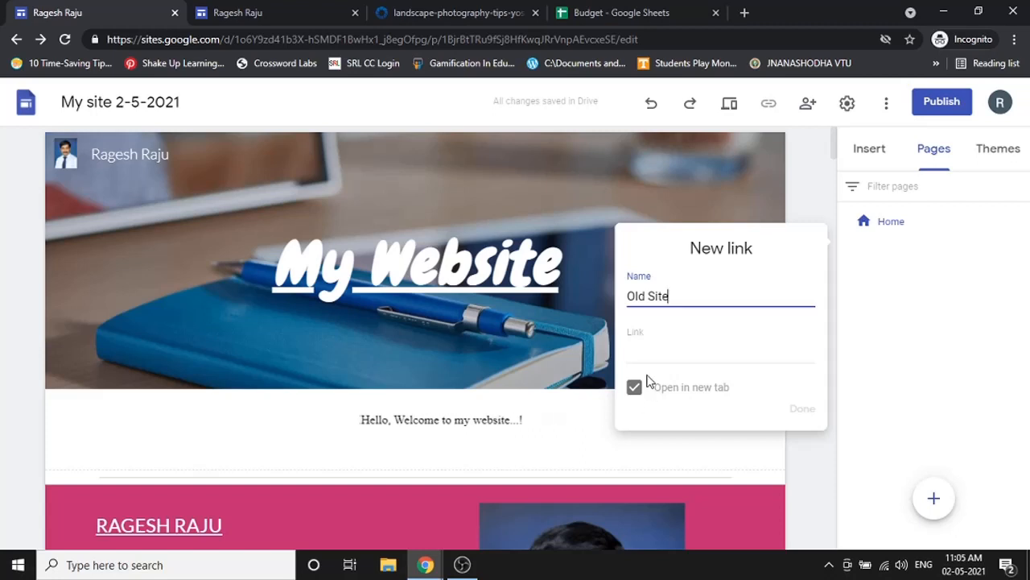
click(660, 350)
text(it.)
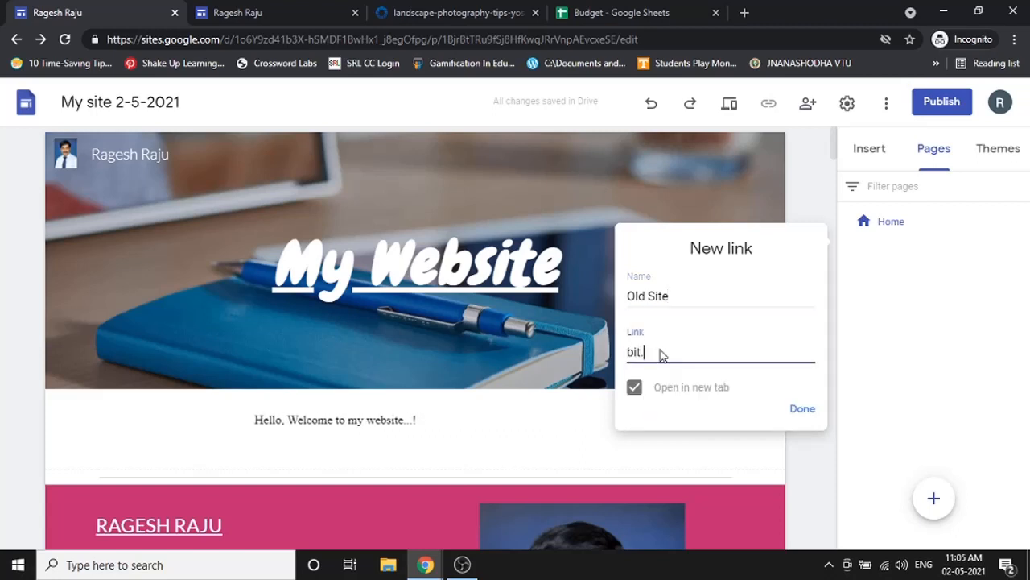
text(ly/3ageshRaju)
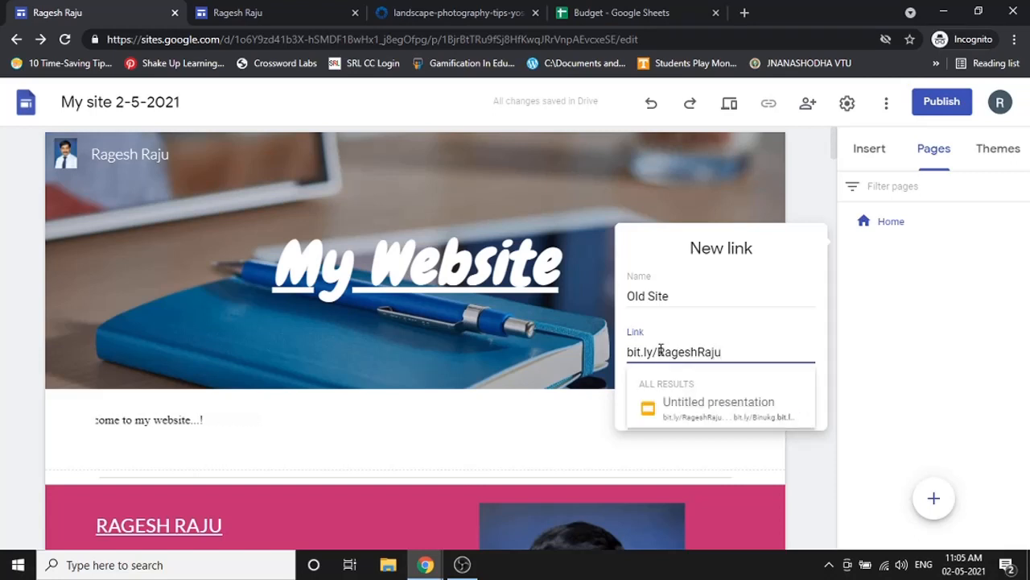
click(819, 378)
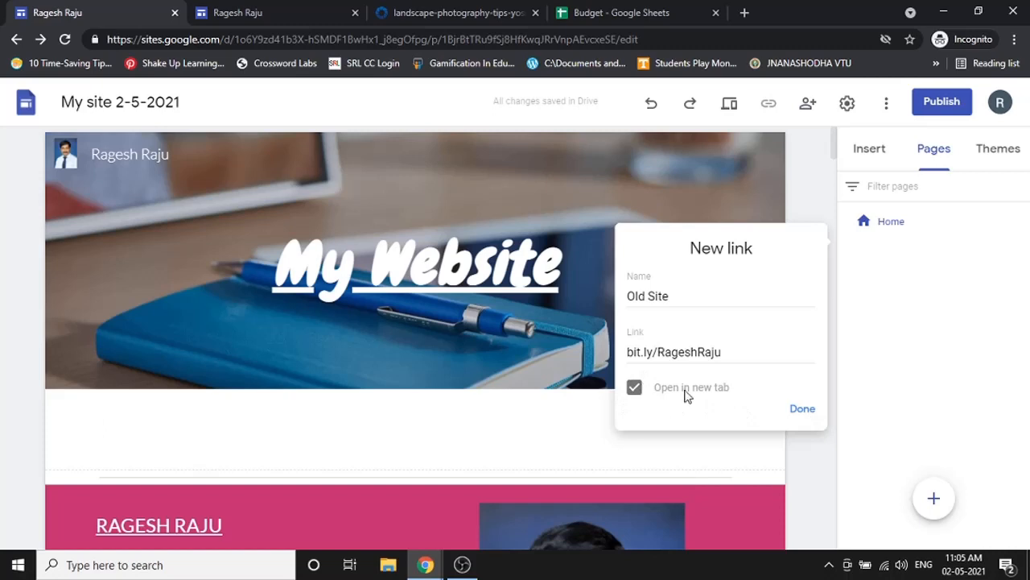
click(635, 389)
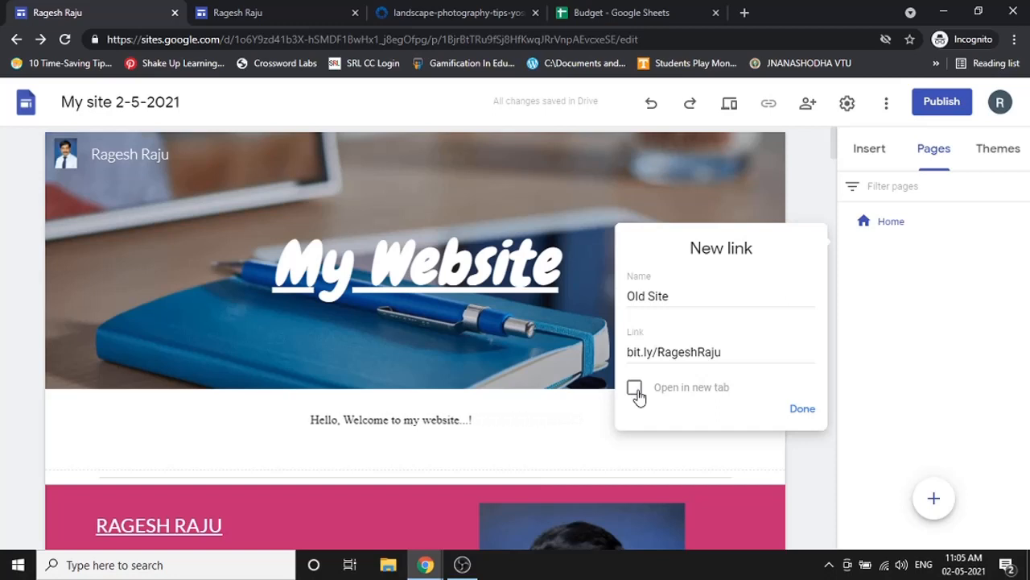
click(635, 389)
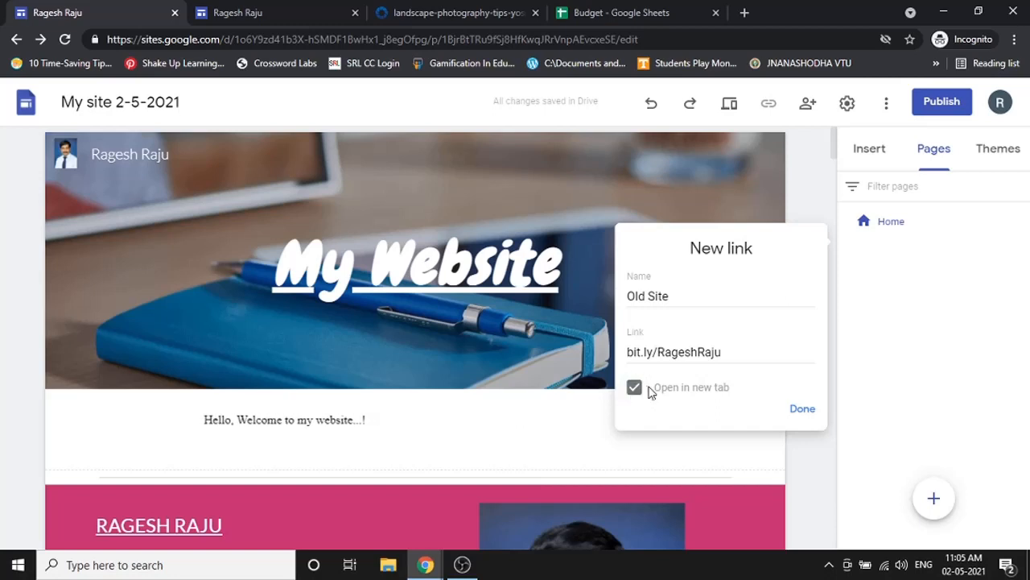
click(803, 410)
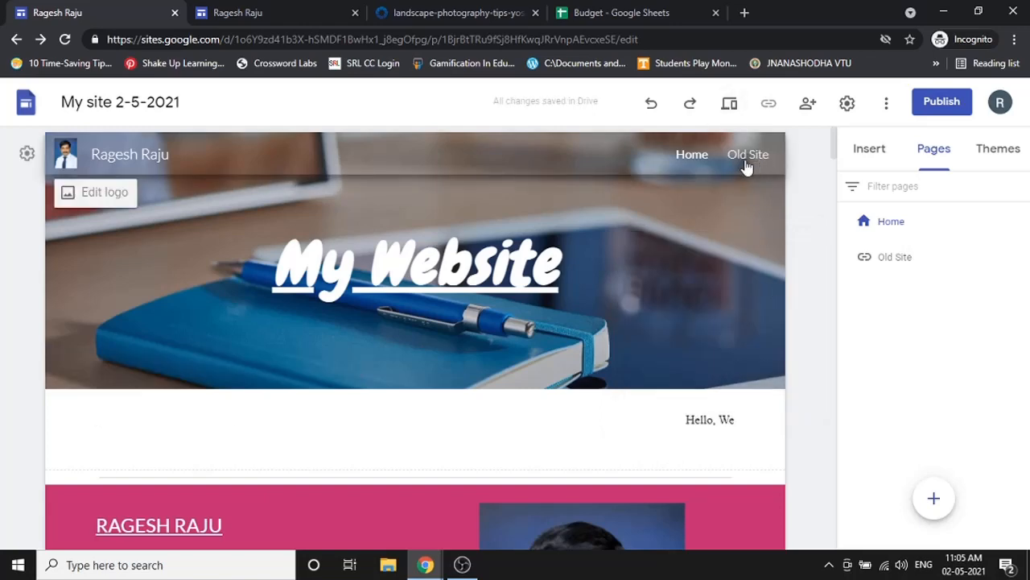
- Preview the site, test the Old Site link, close that tab and exit the preview
click(733, 106)
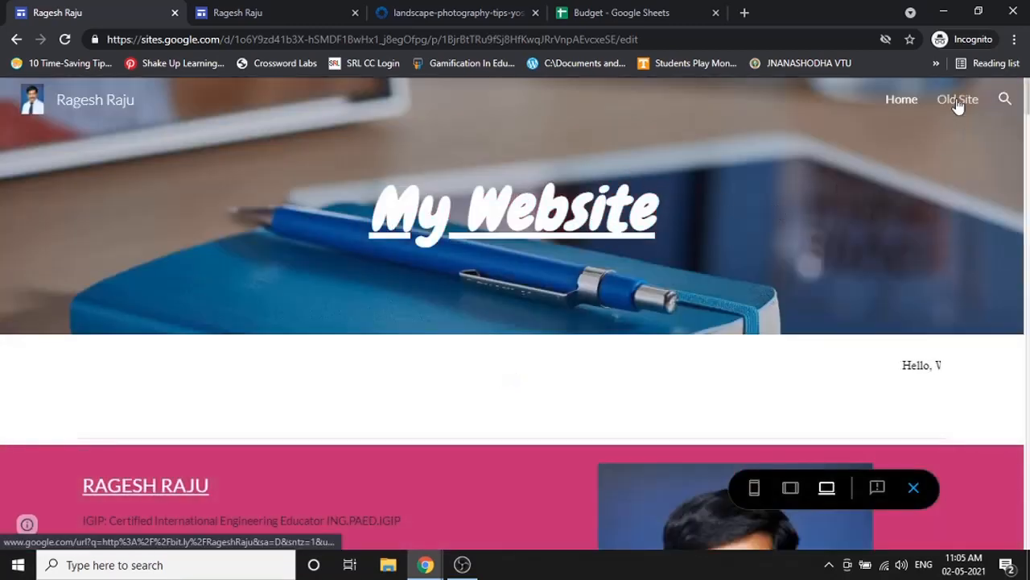
click(958, 99)
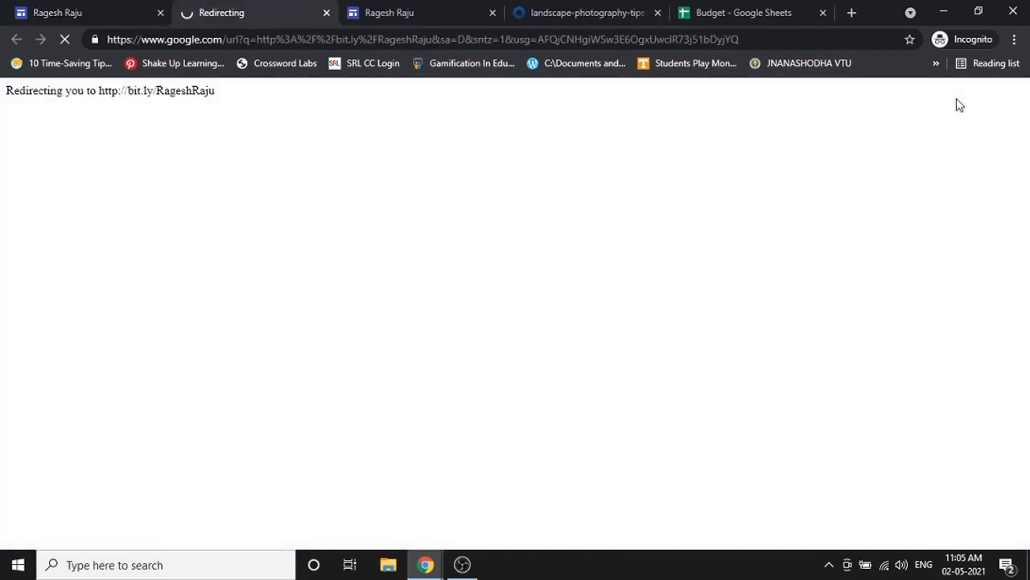
click(327, 13)
click(913, 488)
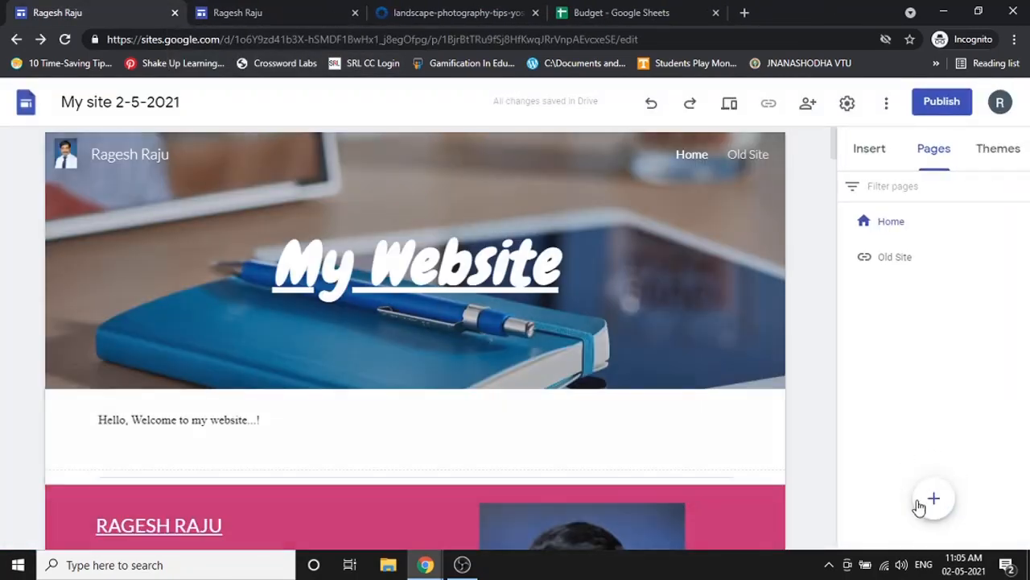
mouse_move(933, 493)
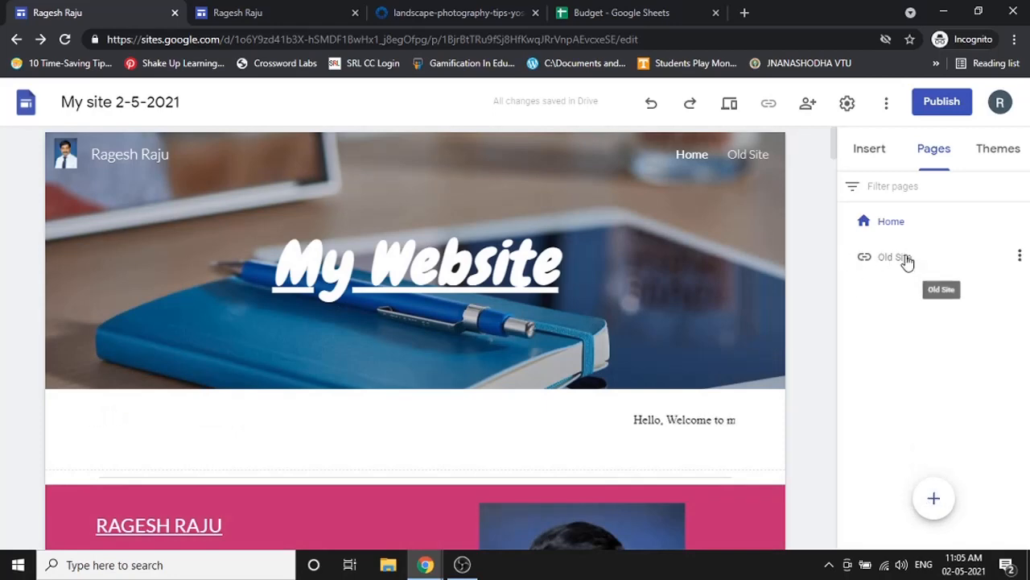
- Create a new page named 'About me'
click(933, 499)
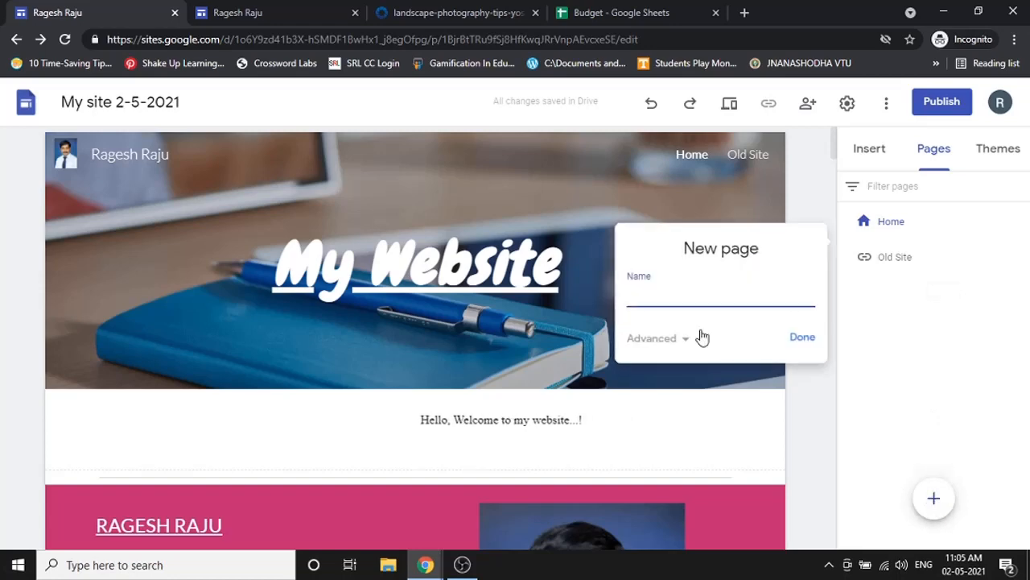
text(Aboit)
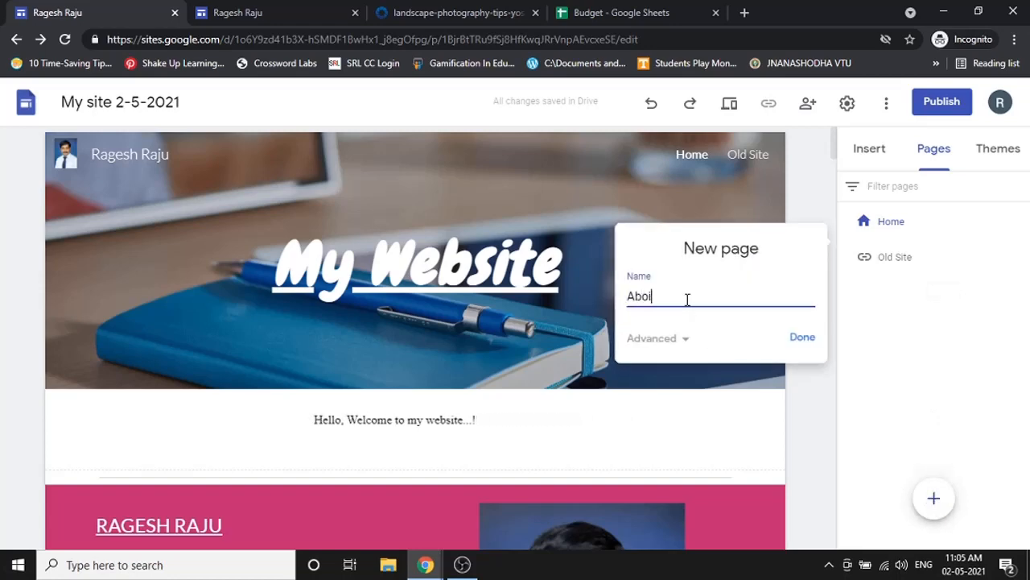
key(BackSpace)
key(BackSpace)
text(ut me)
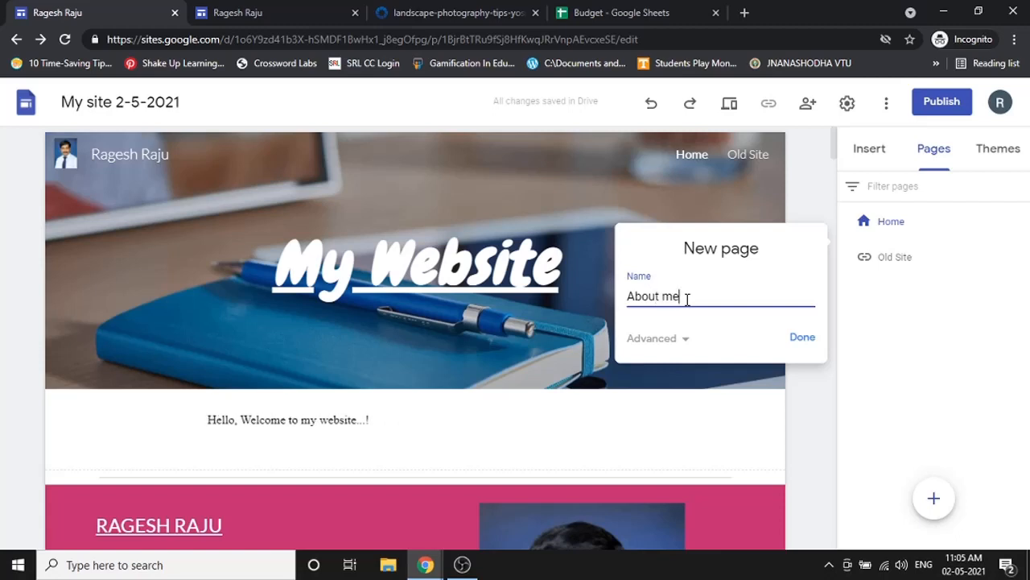
click(671, 341)
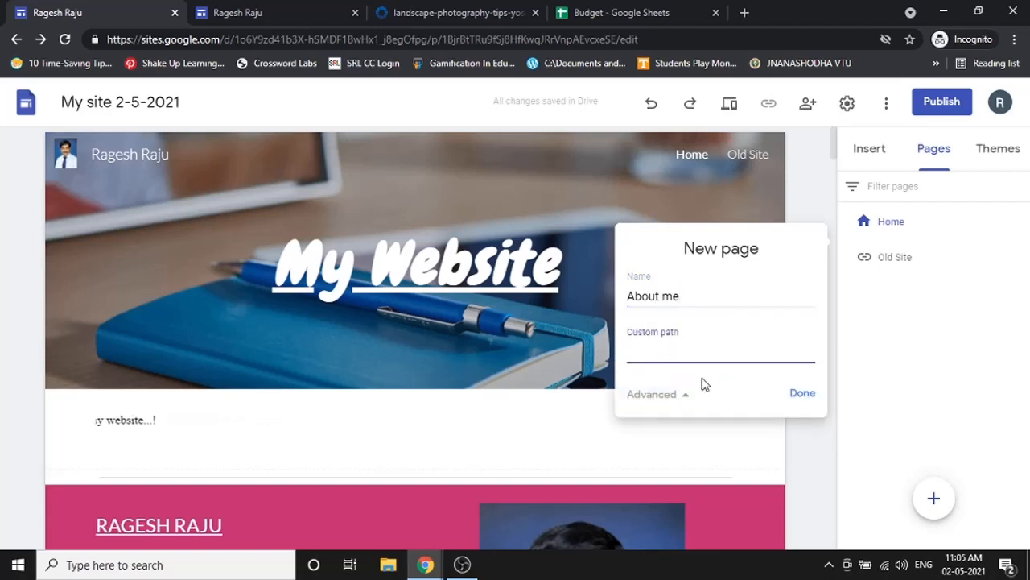
click(803, 393)
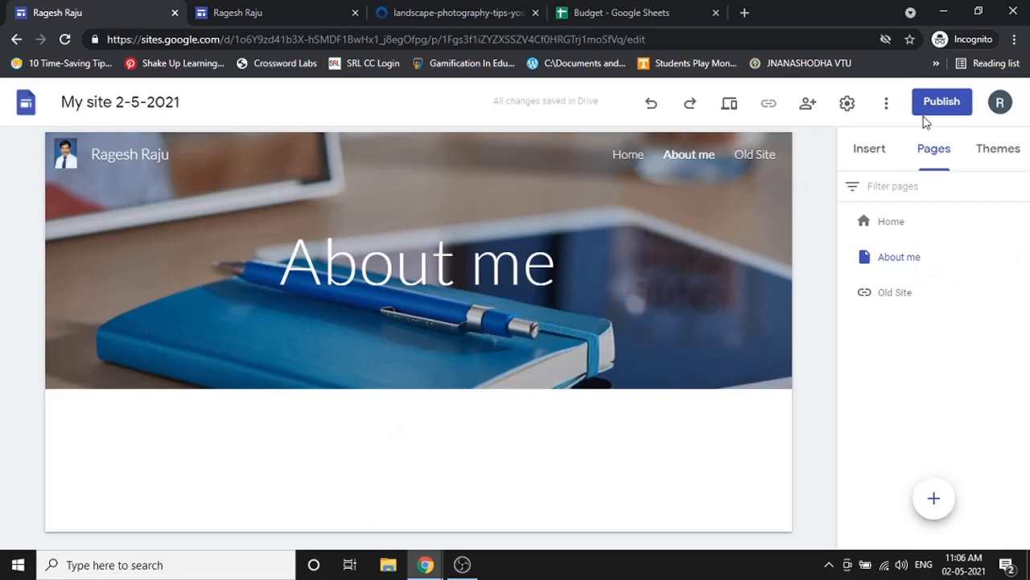
- Embed the YouTube video 'Introduction to Google Classroom' and enlarge it across the page
click(869, 150)
scroll(926, 294, up, 6)
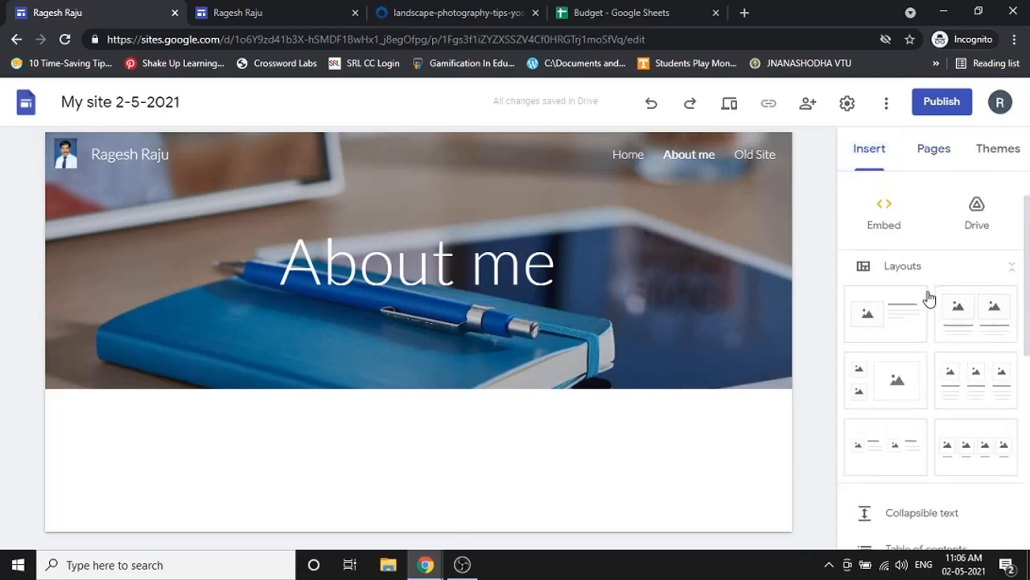
scroll(930, 296, down, 4)
scroll(929, 298, up, 5)
scroll(929, 298, down, 6)
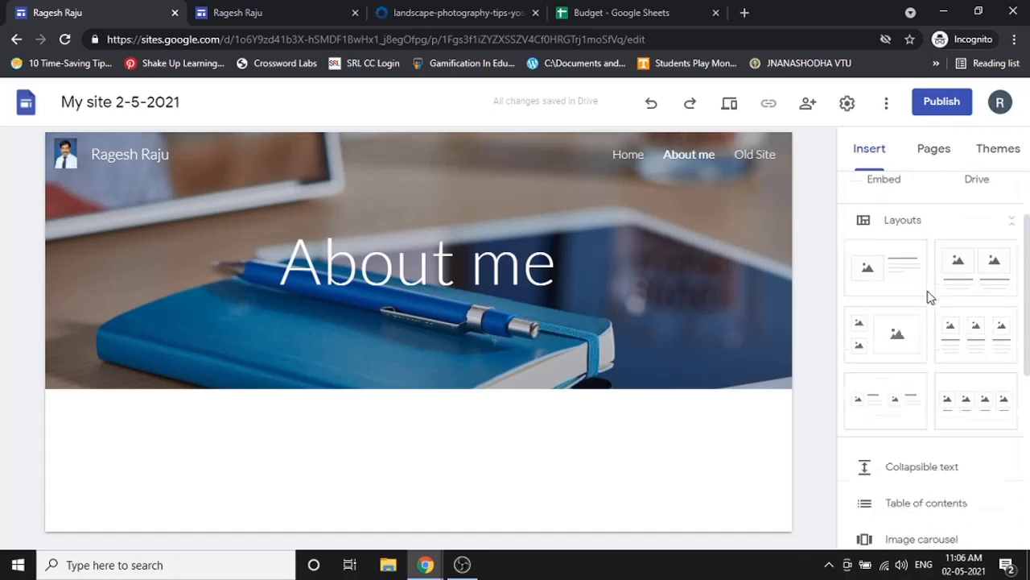
click(916, 278)
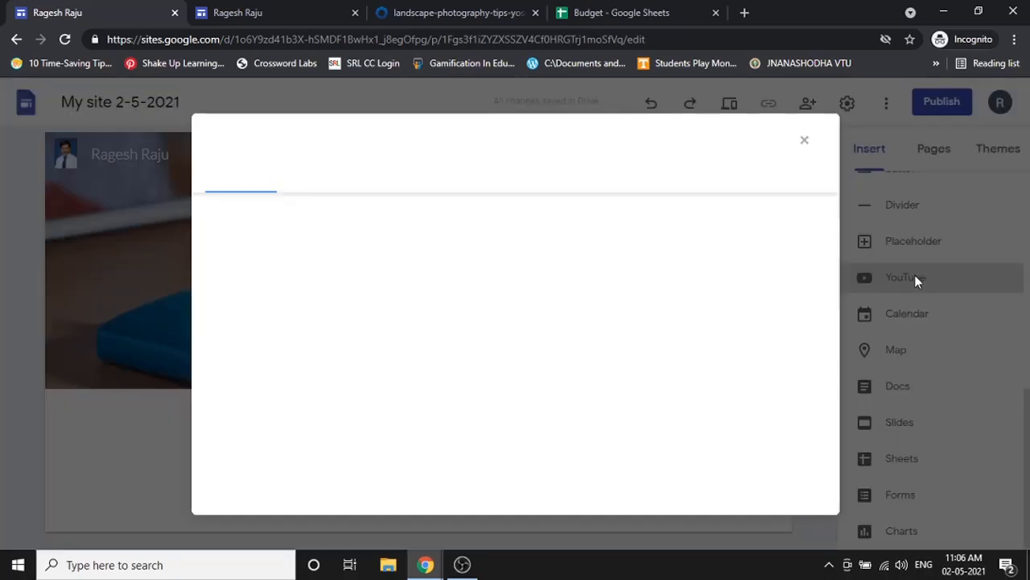
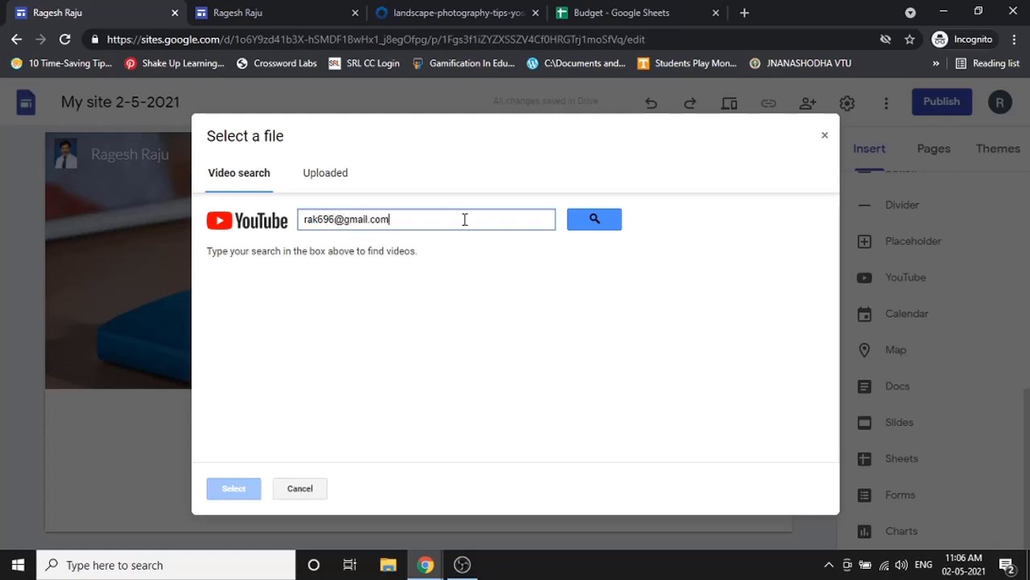
key(Return)
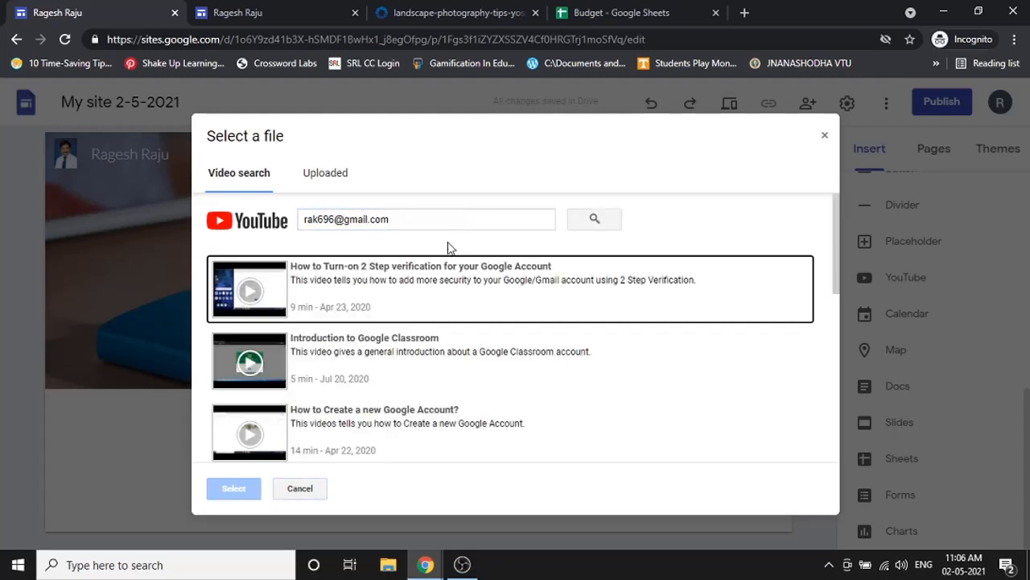
click(417, 344)
click(233, 489)
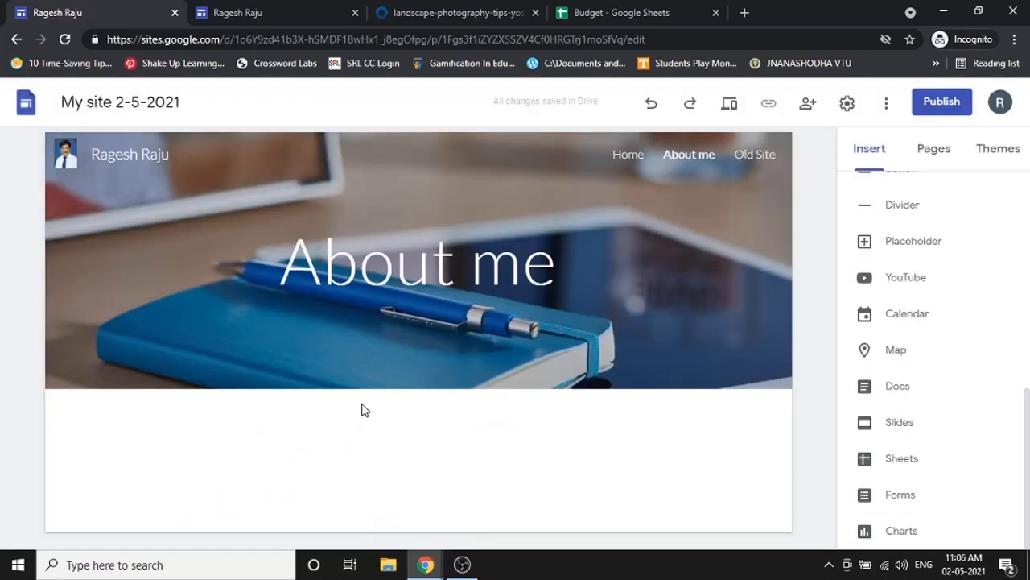
drag(406, 419, 744, 505)
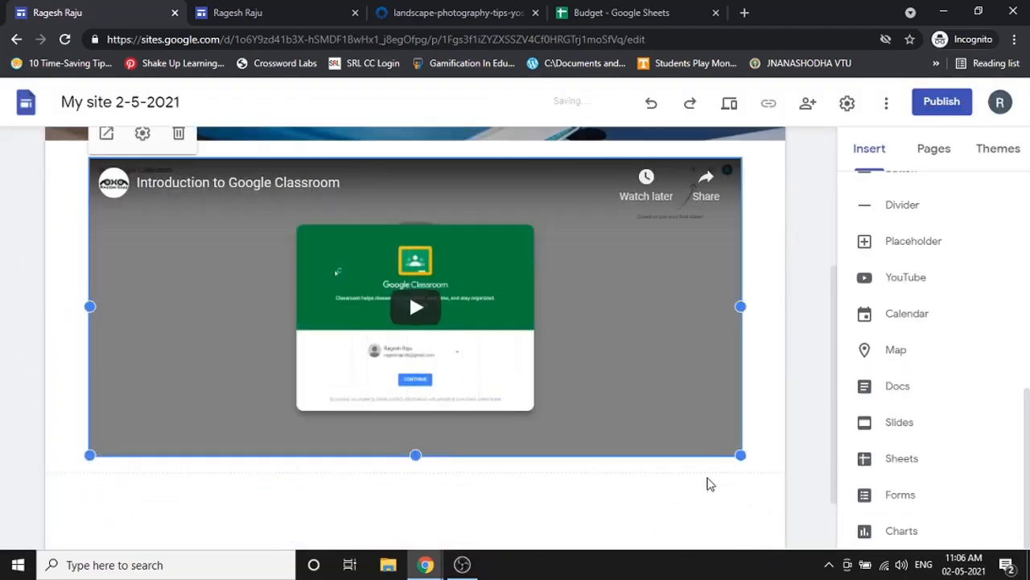
click(936, 149)
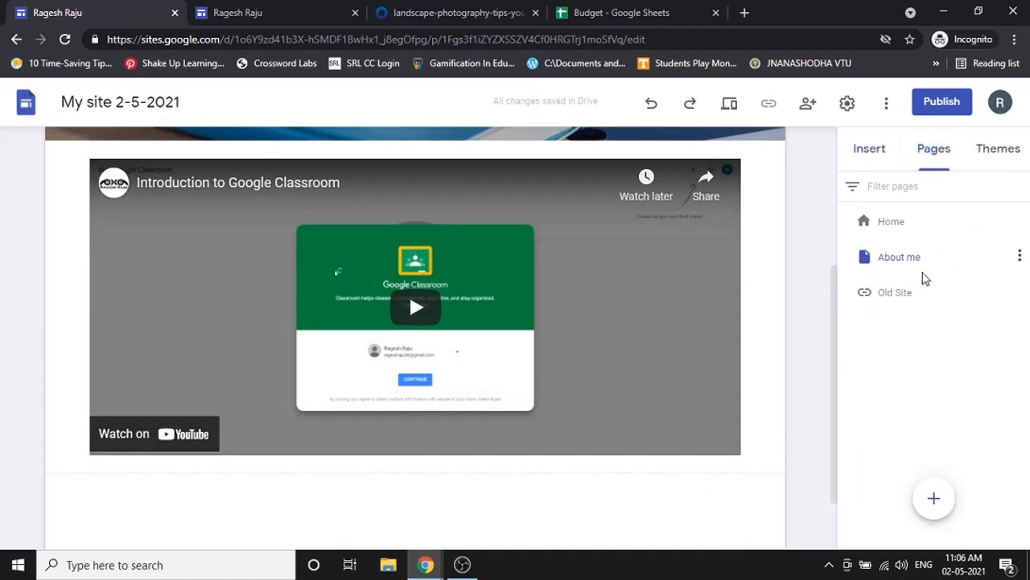
- Create a new page, Page 1, and look through the Home, About me and Page 1 pages
click(934, 499)
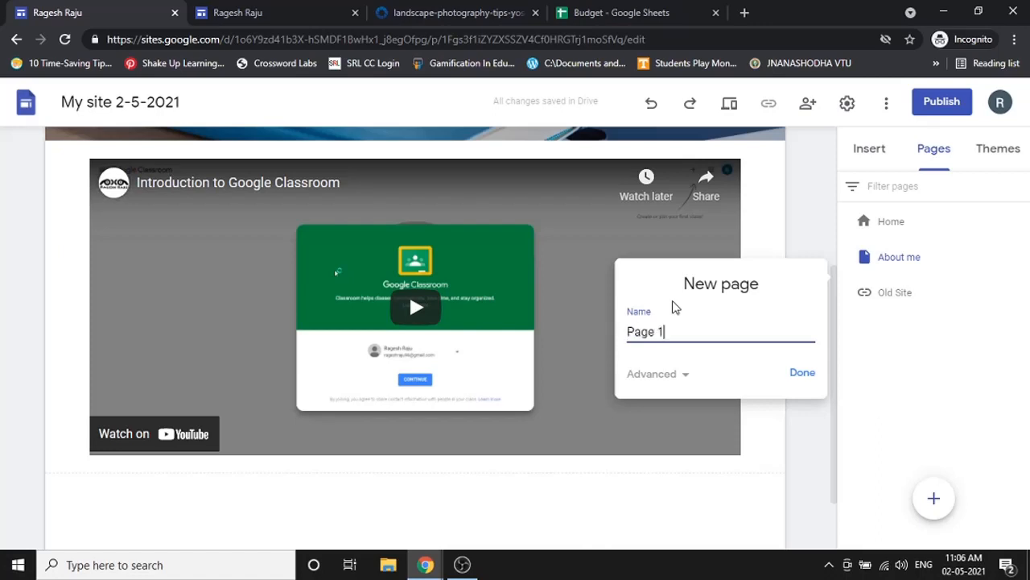
click(793, 375)
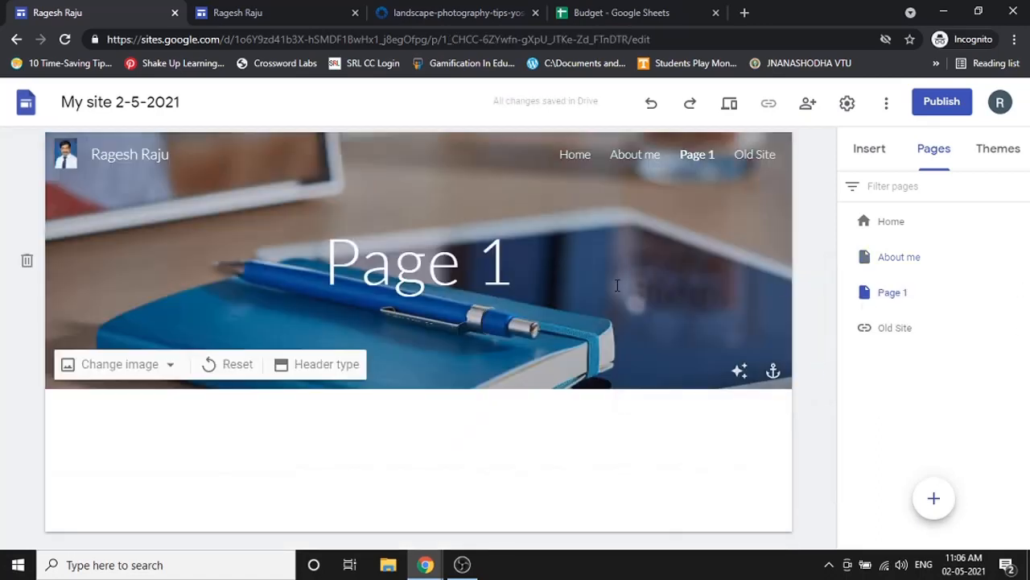
click(904, 259)
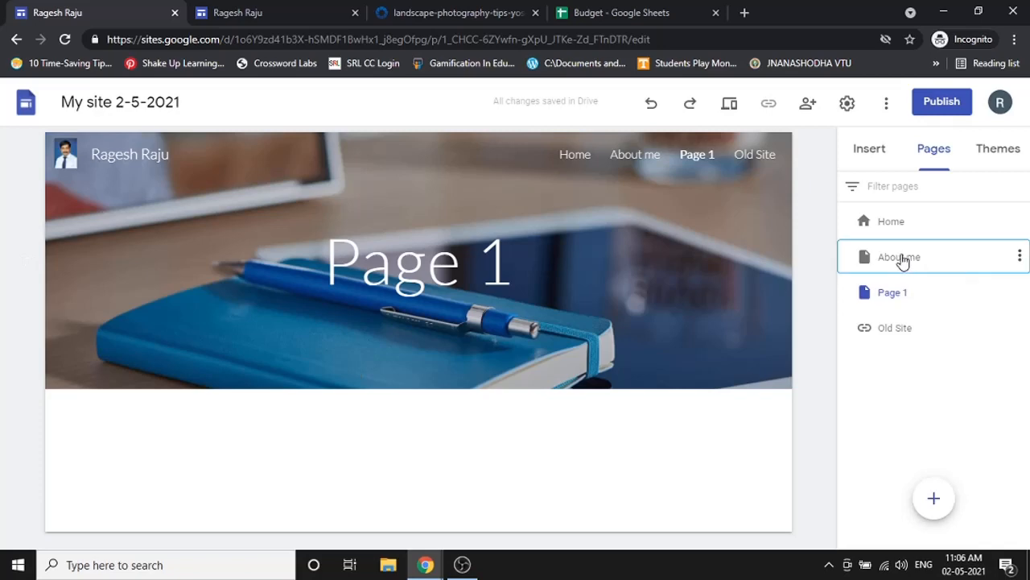
click(908, 225)
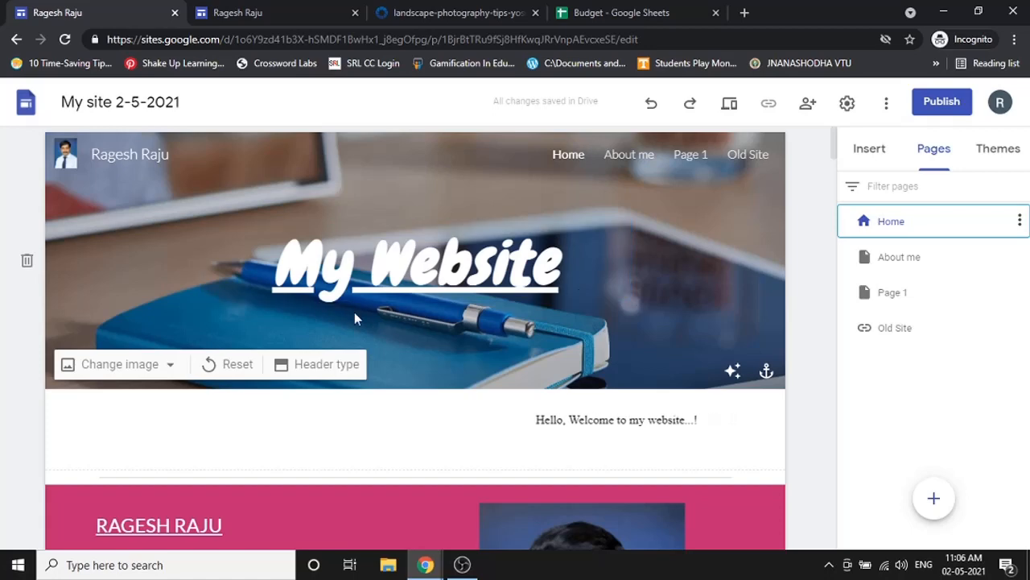
click(948, 265)
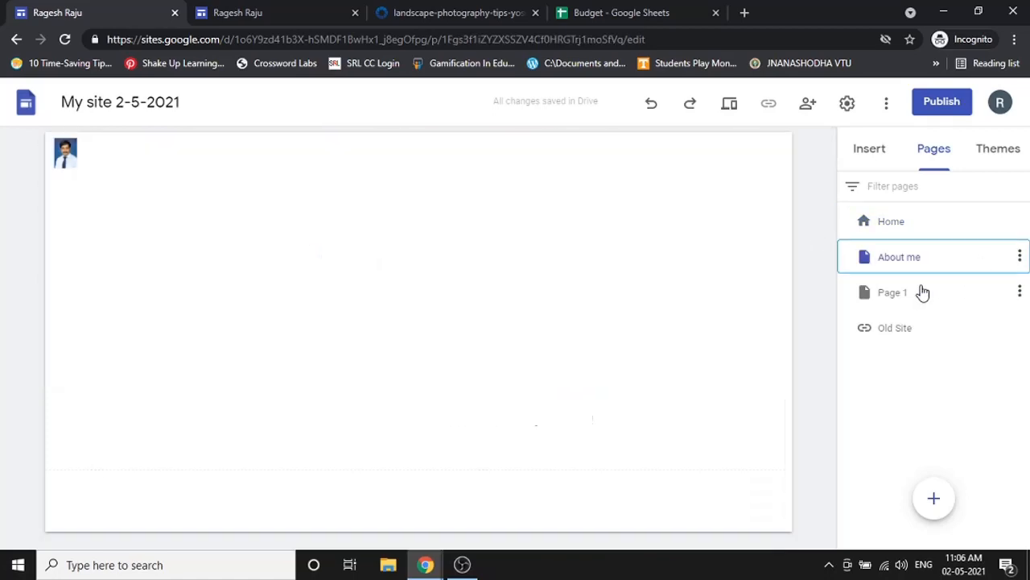
click(920, 292)
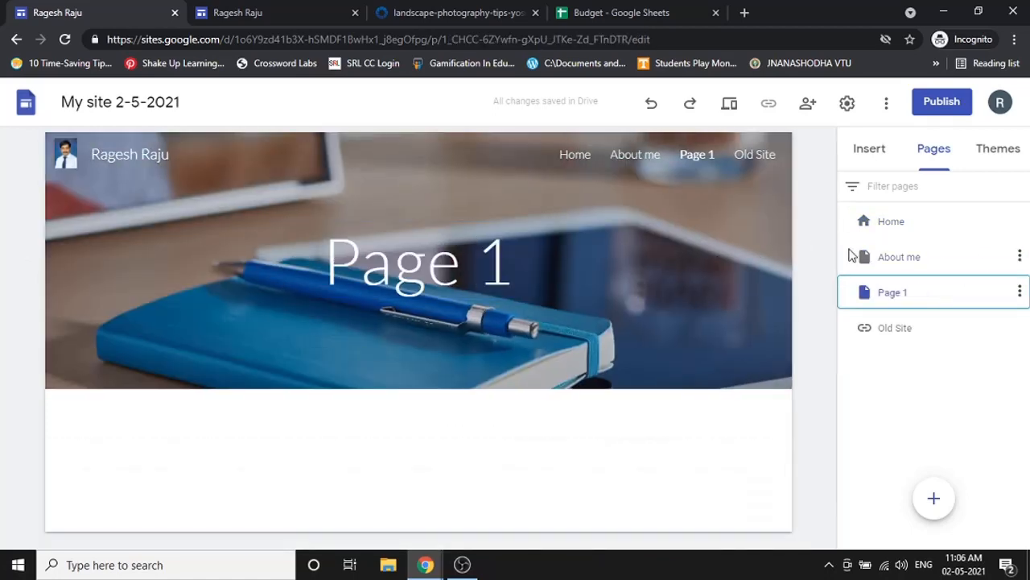
- Set the About me page header to the Title only style
click(907, 256)
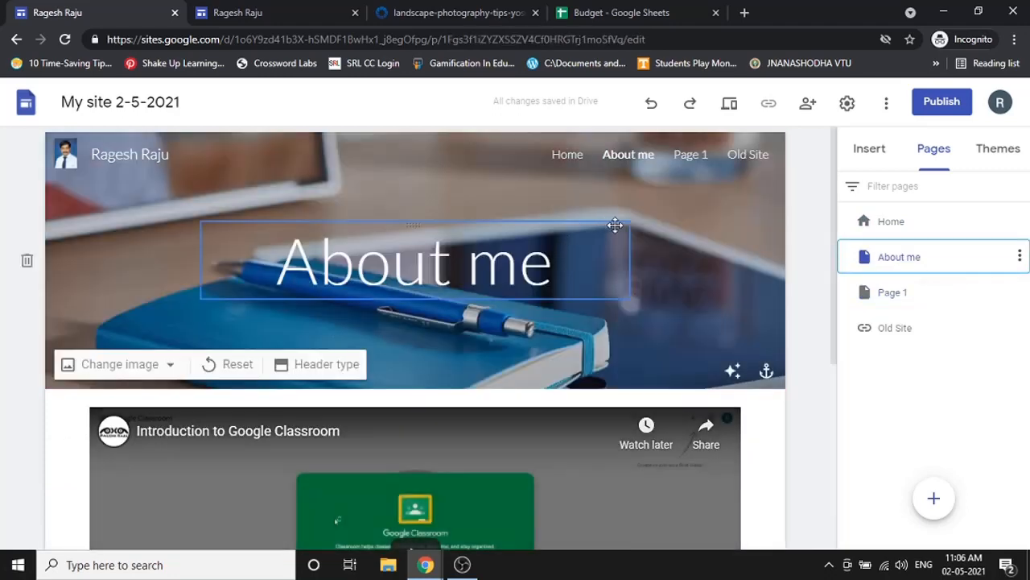
click(301, 364)
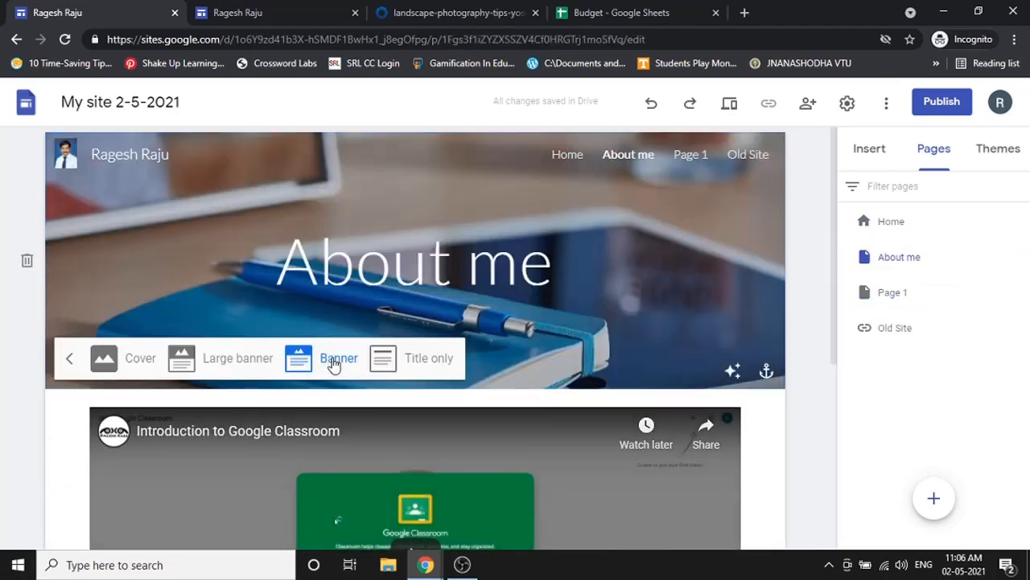
click(424, 364)
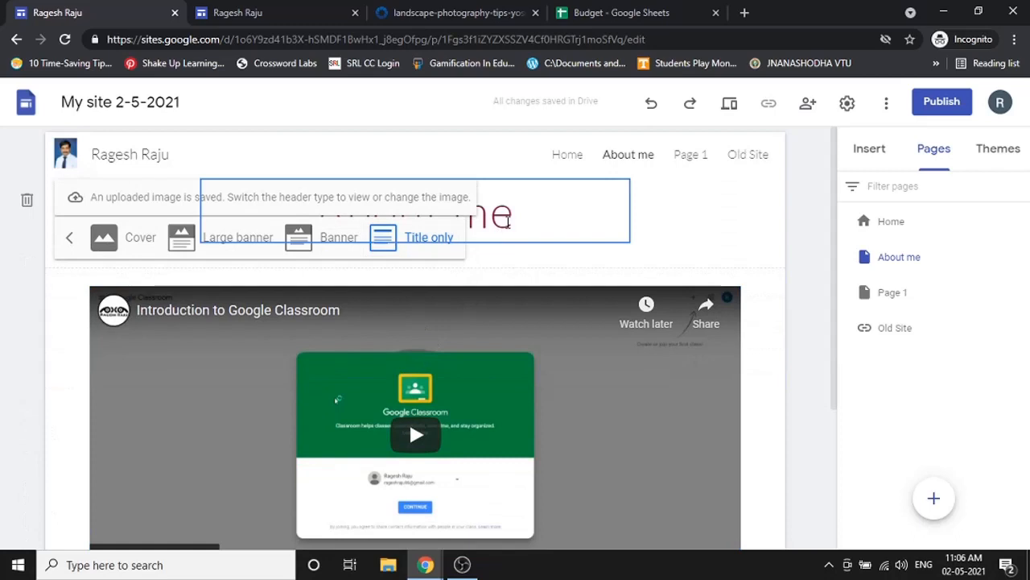
- On Page 1, replace the '1' in the header title with 'xyz'
click(885, 292)
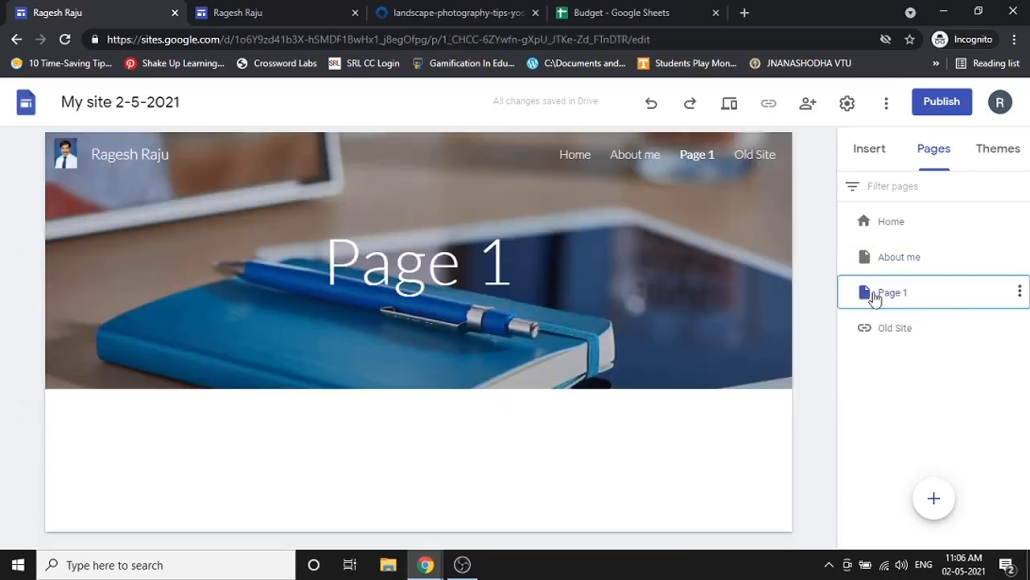
double_click(497, 277)
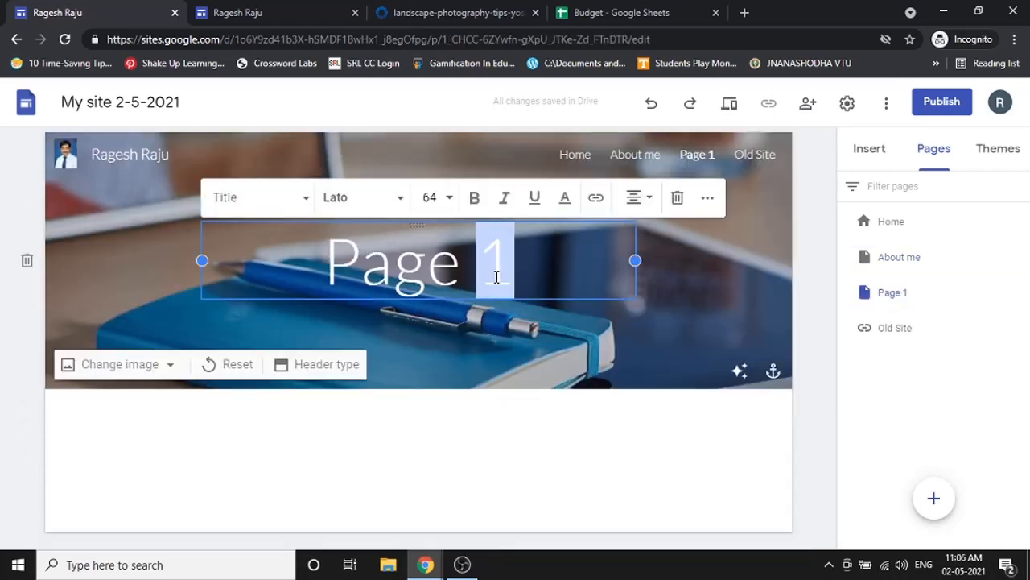
key(BackSpace)
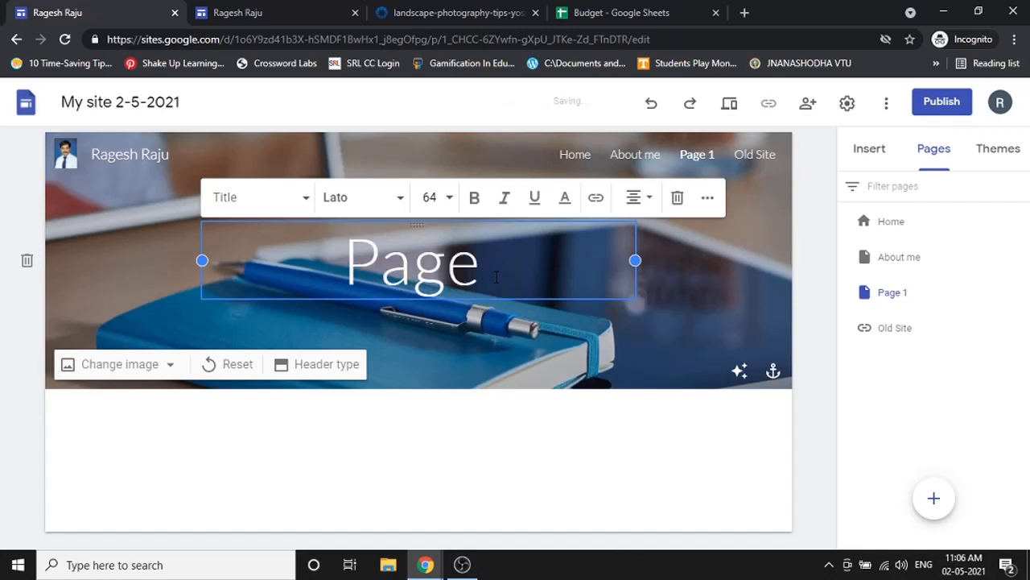
text(xyz)
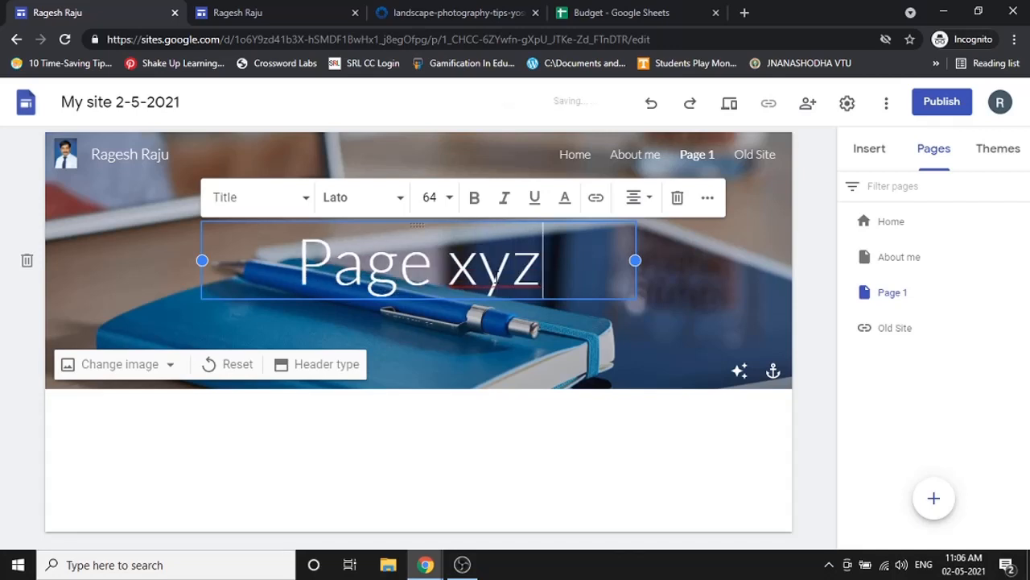
click(668, 274)
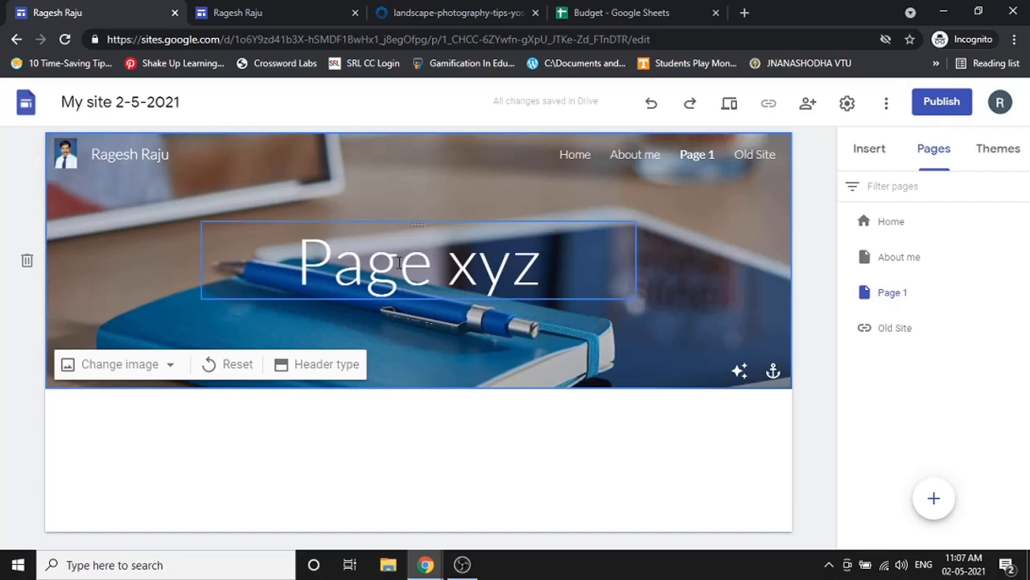
- Delete 'Page' so the title reads 'xyz' and set the header type to Cover
drag(451, 268, 207, 256)
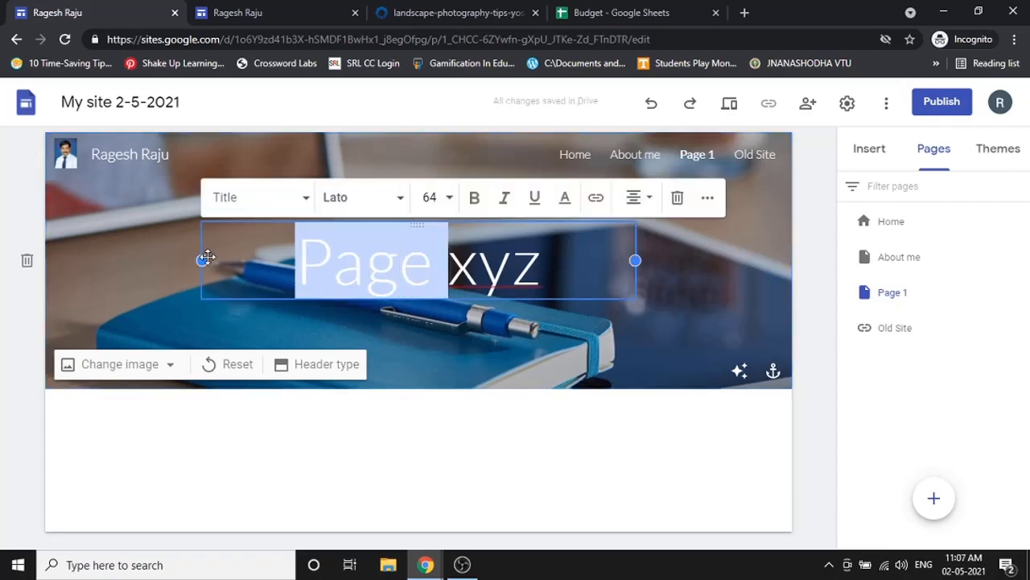
key(BackSpace)
click(326, 364)
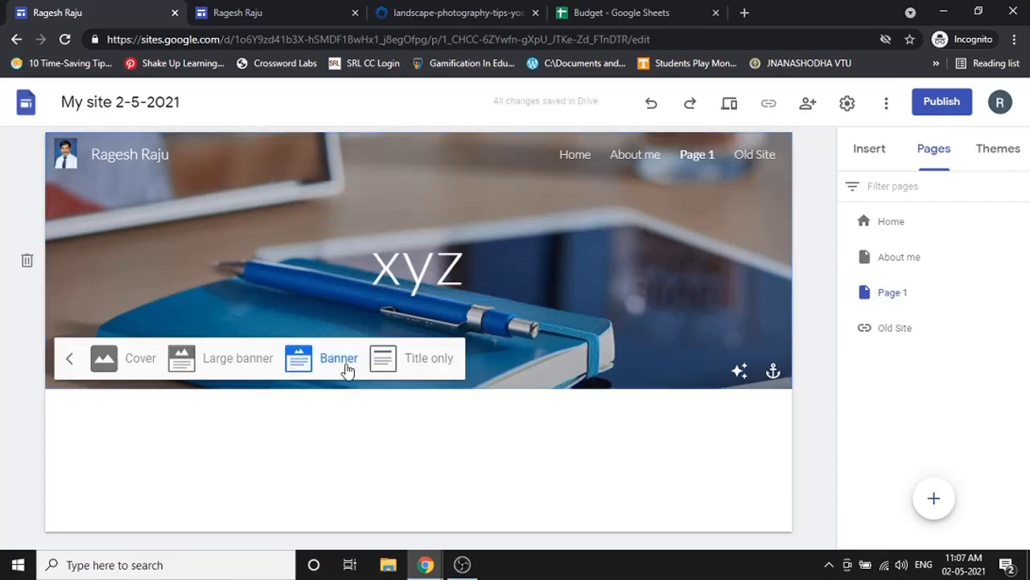
click(151, 362)
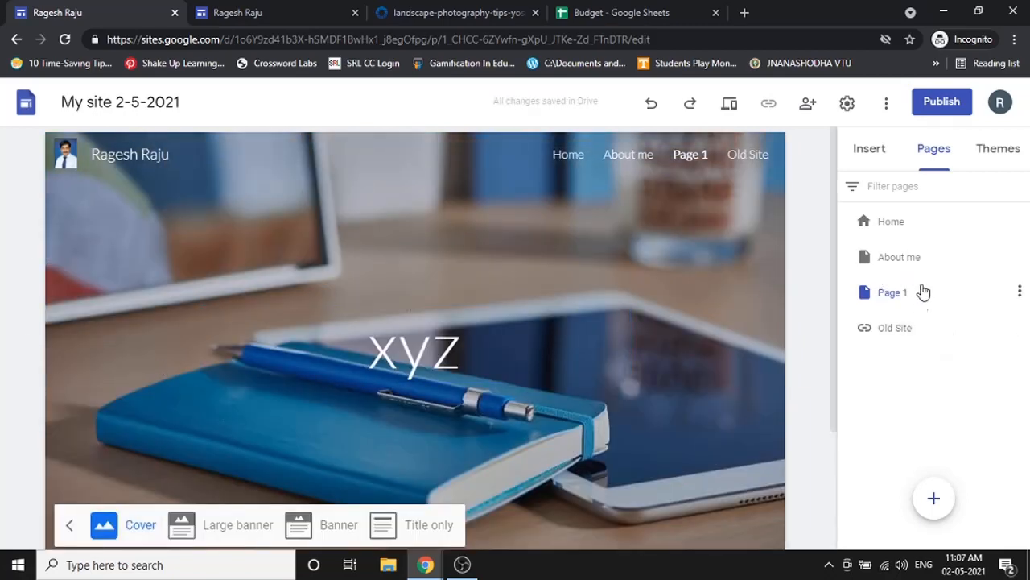
click(889, 159)
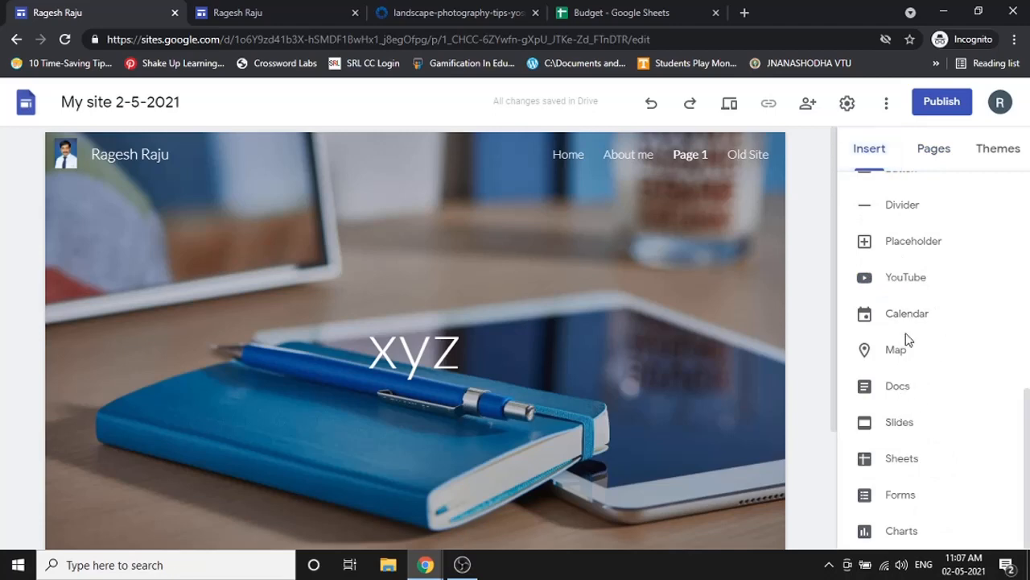
- Embed a map of City Centre Mall, Mangalore on Page 1 and widen it across the page
click(900, 354)
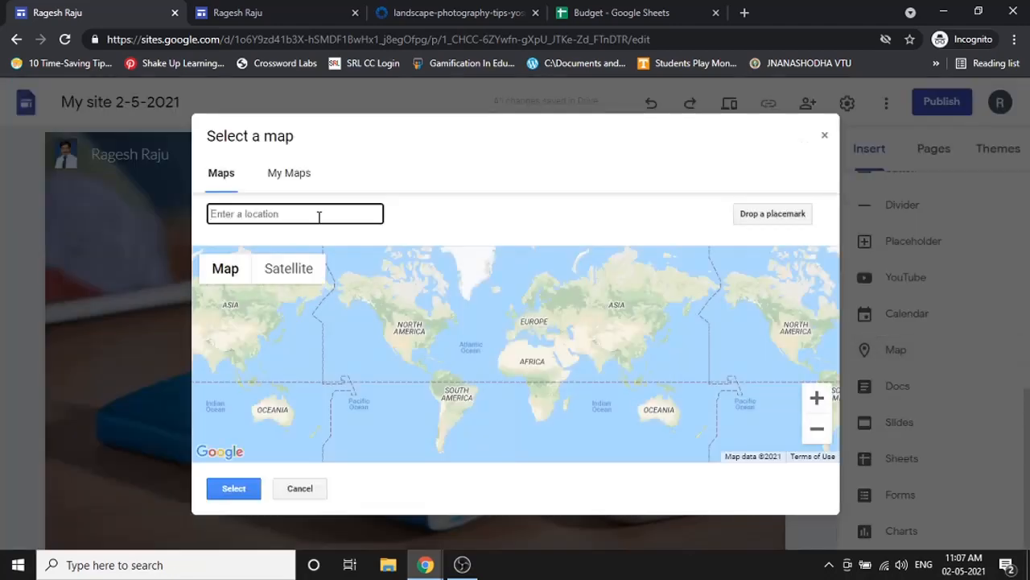
text(city c)
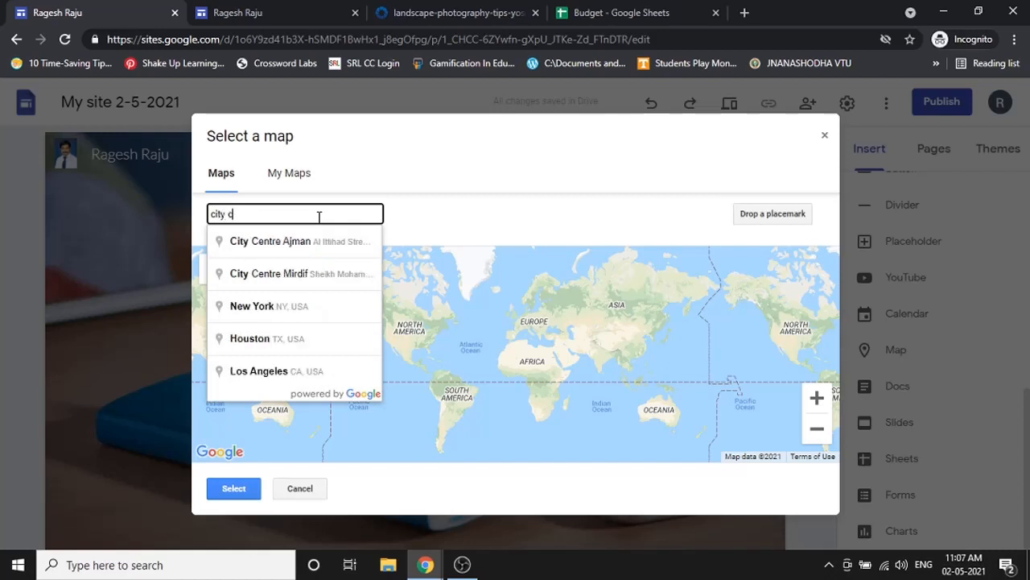
text(n)
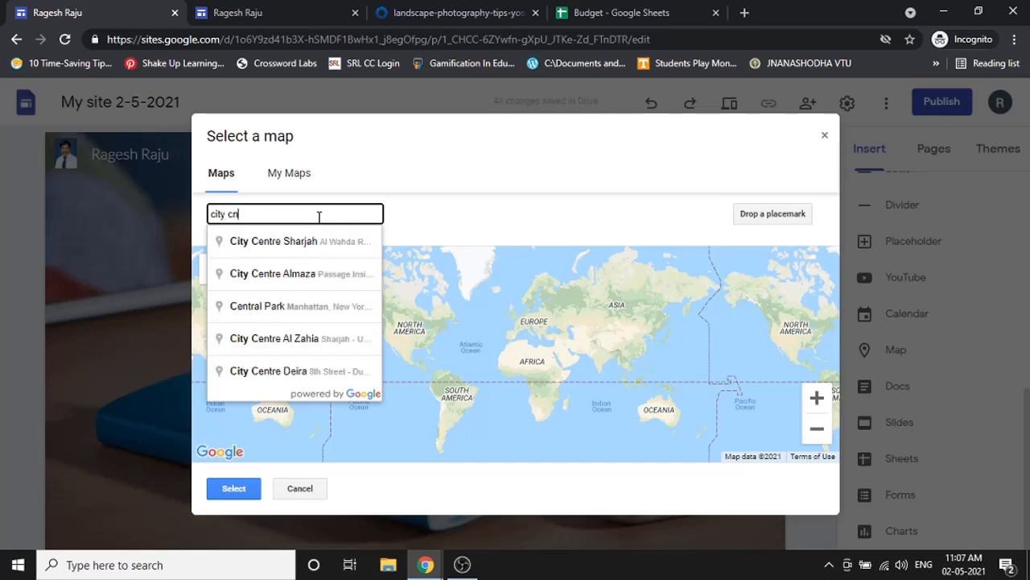
text(ter)
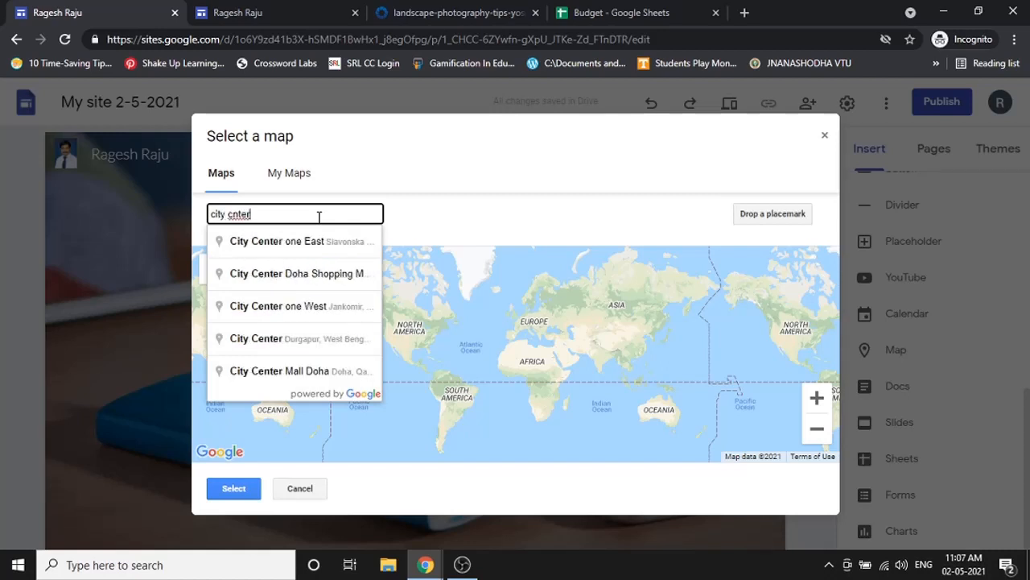
text( mall)
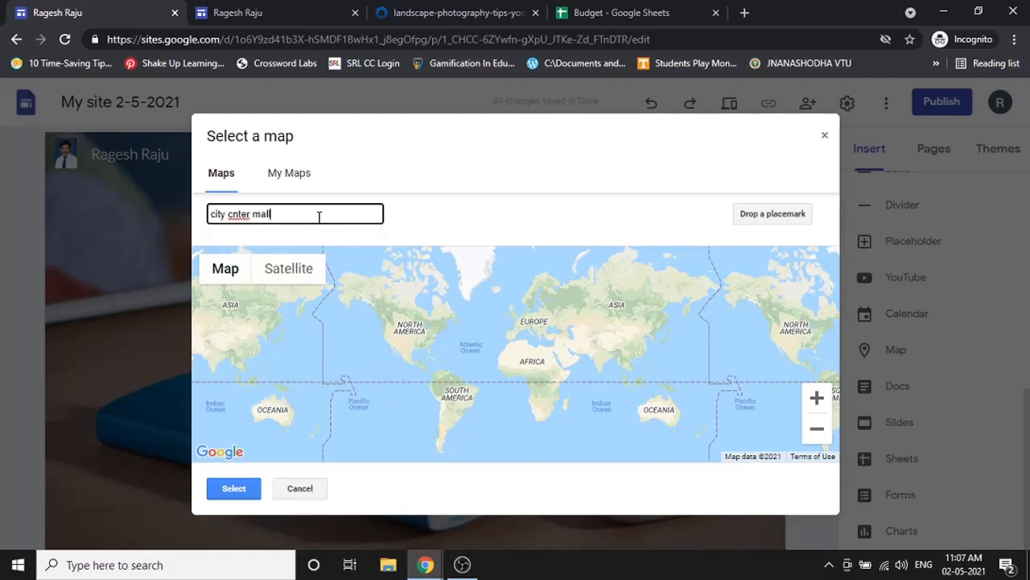
key(Return)
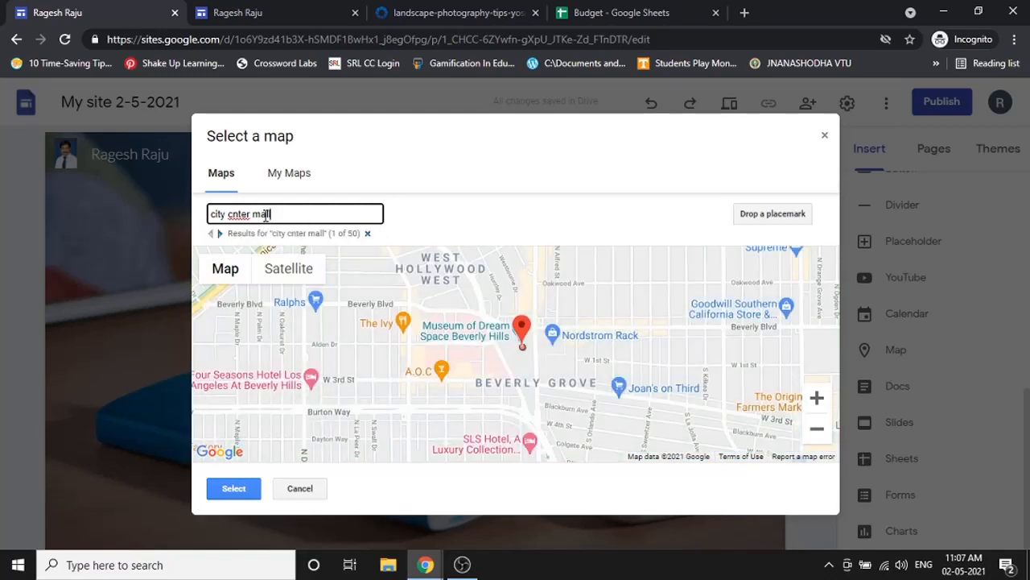
right_click(243, 213)
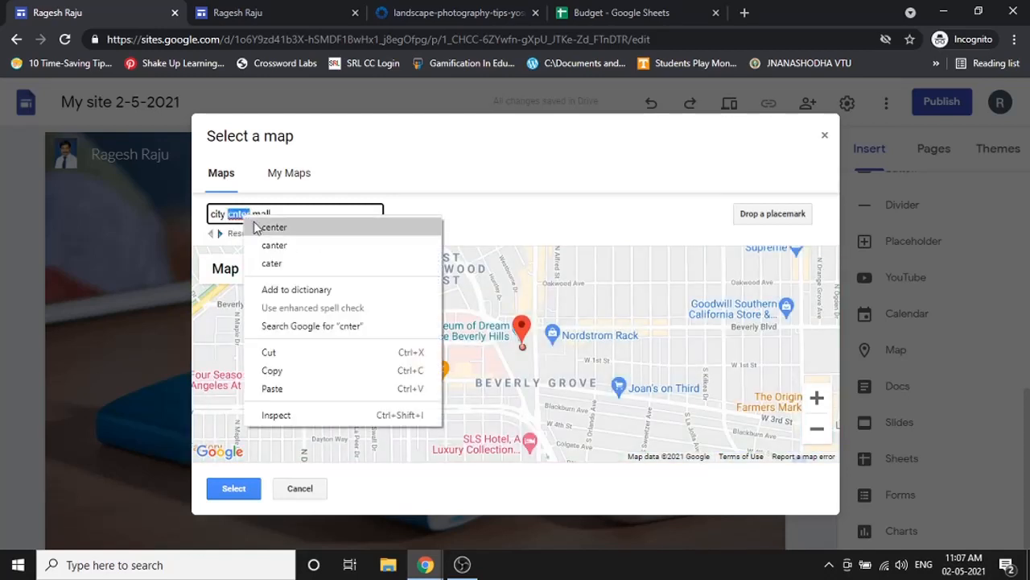
click(242, 225)
text(mangalore)
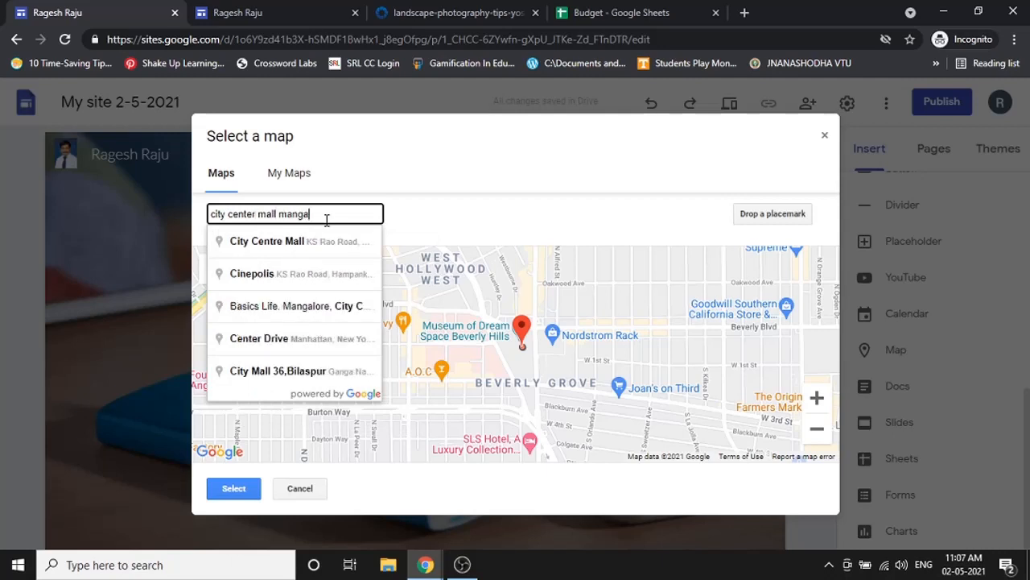
click(313, 245)
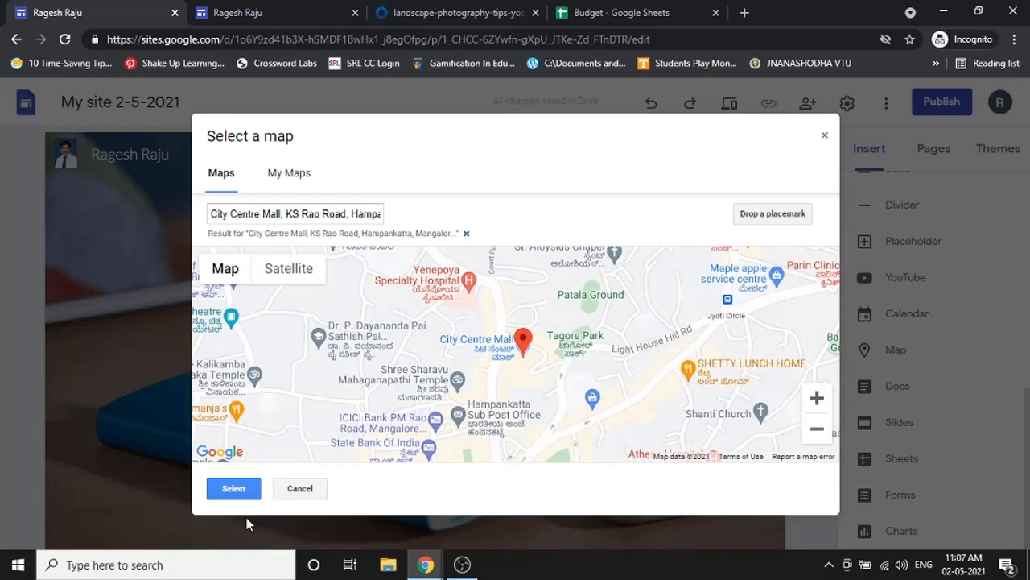
click(233, 487)
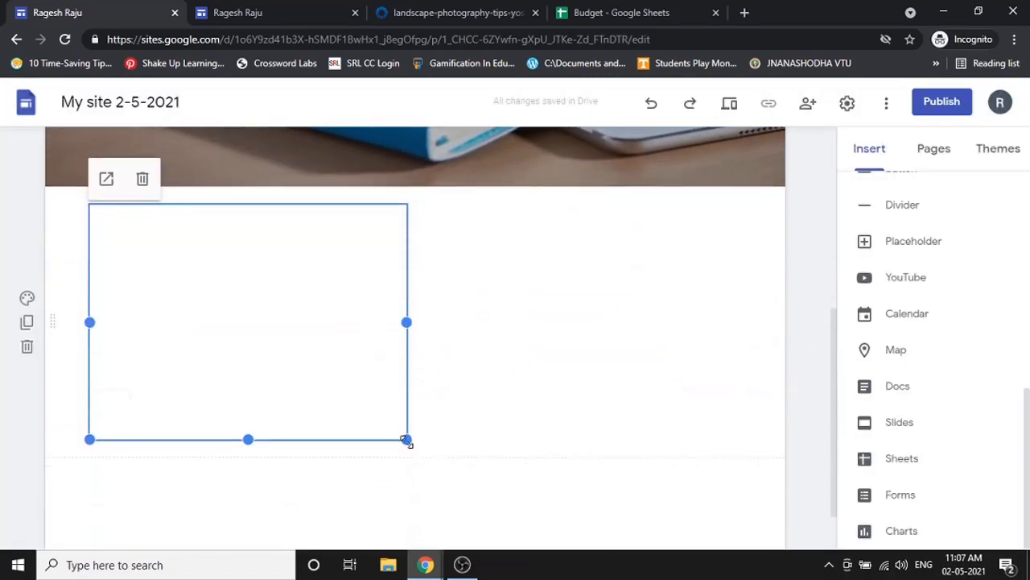
drag(406, 440, 742, 541)
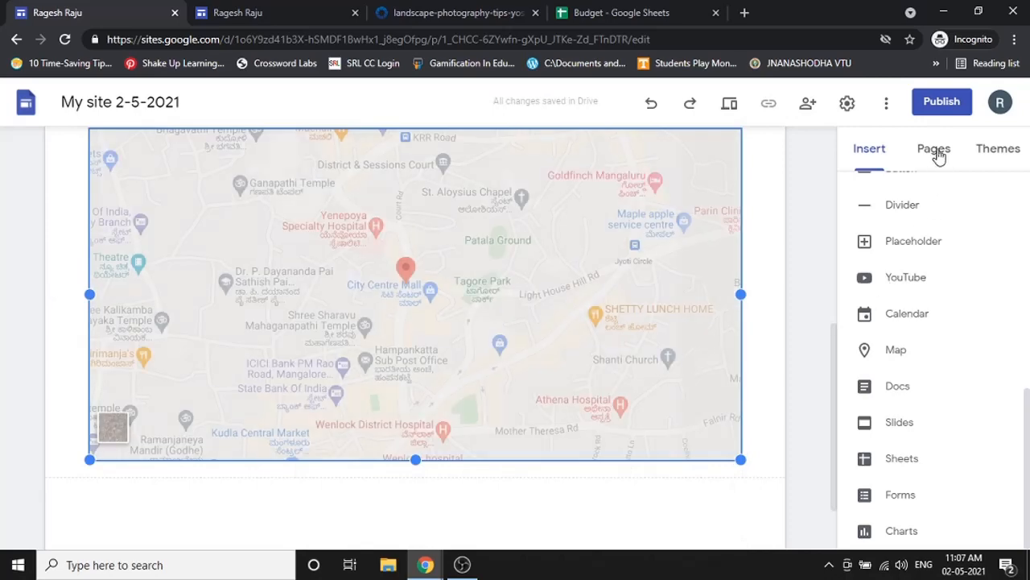
click(936, 153)
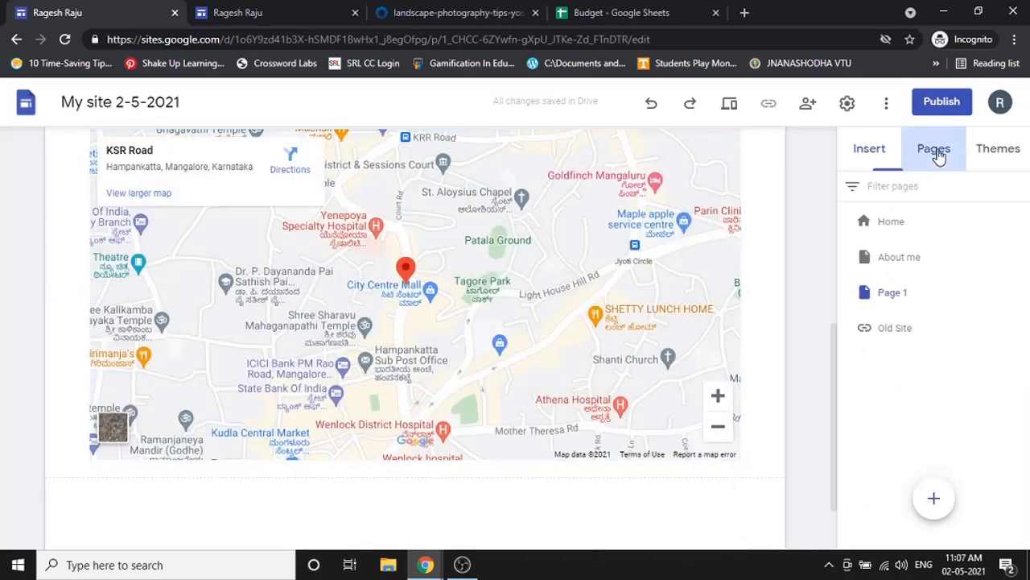
scroll(384, 210, down, 10)
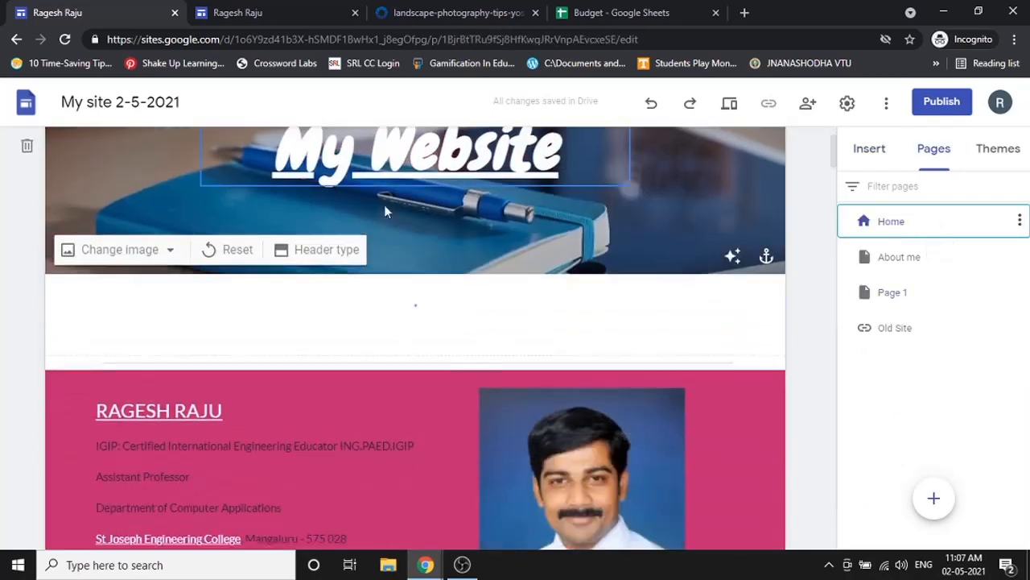
scroll(388, 212, down, 10)
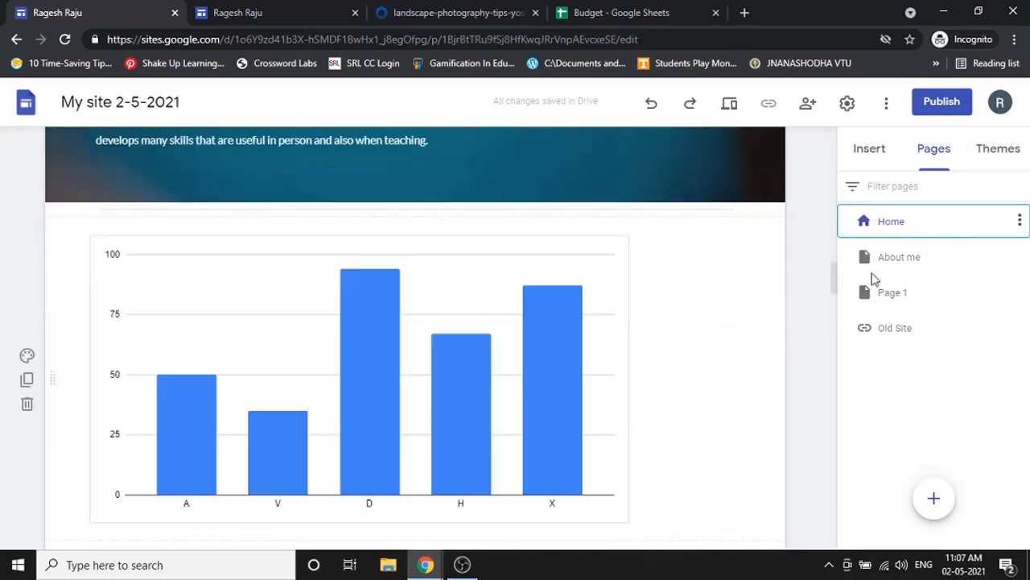
mouse_move(938, 505)
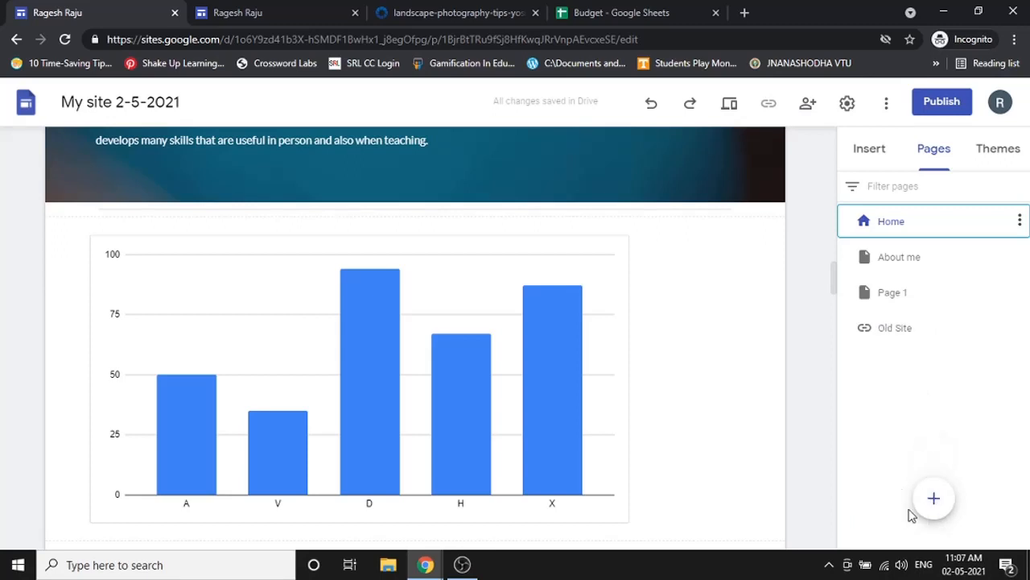
click(911, 266)
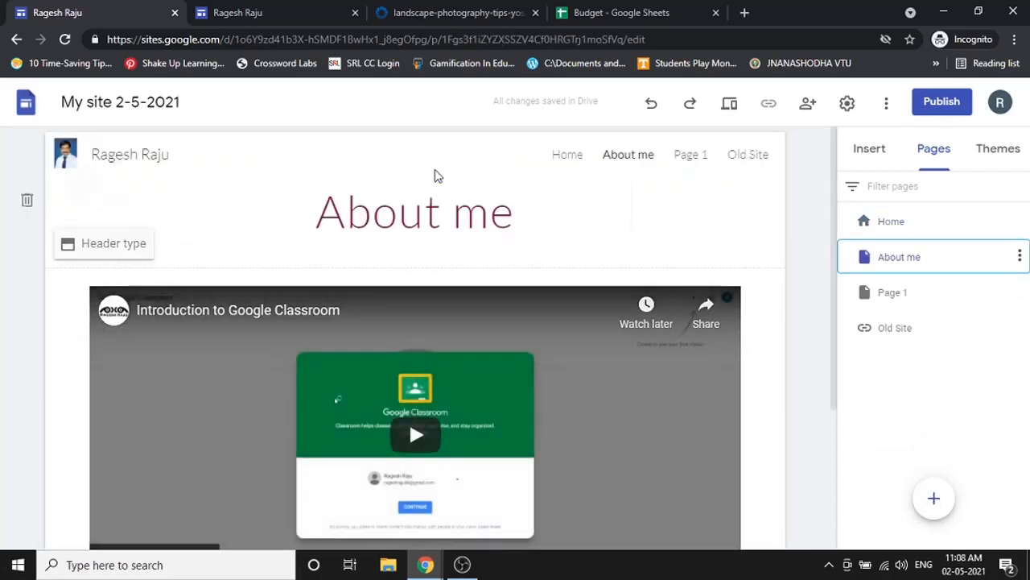
click(879, 230)
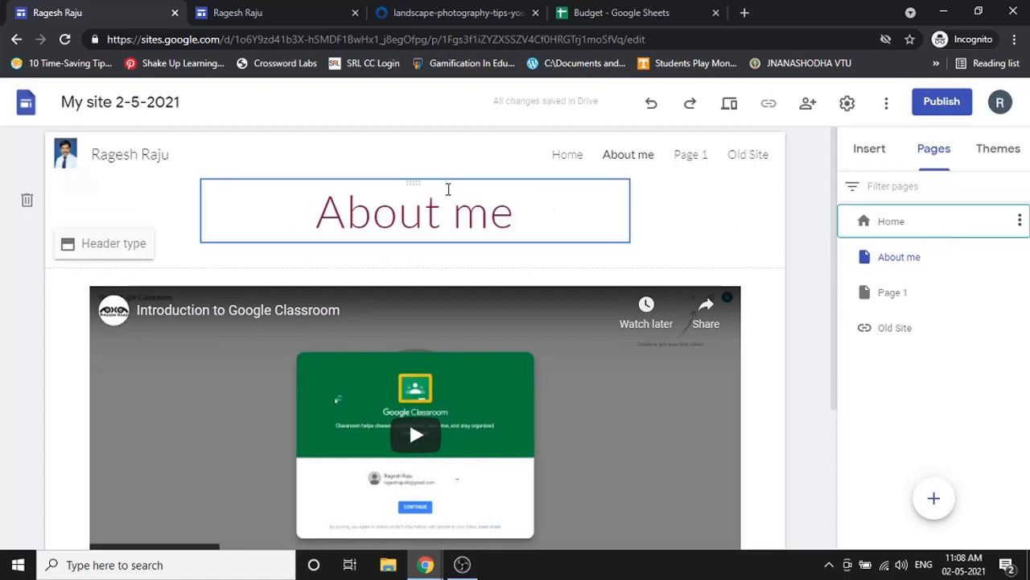
click(922, 259)
scroll(809, 333, down, 1)
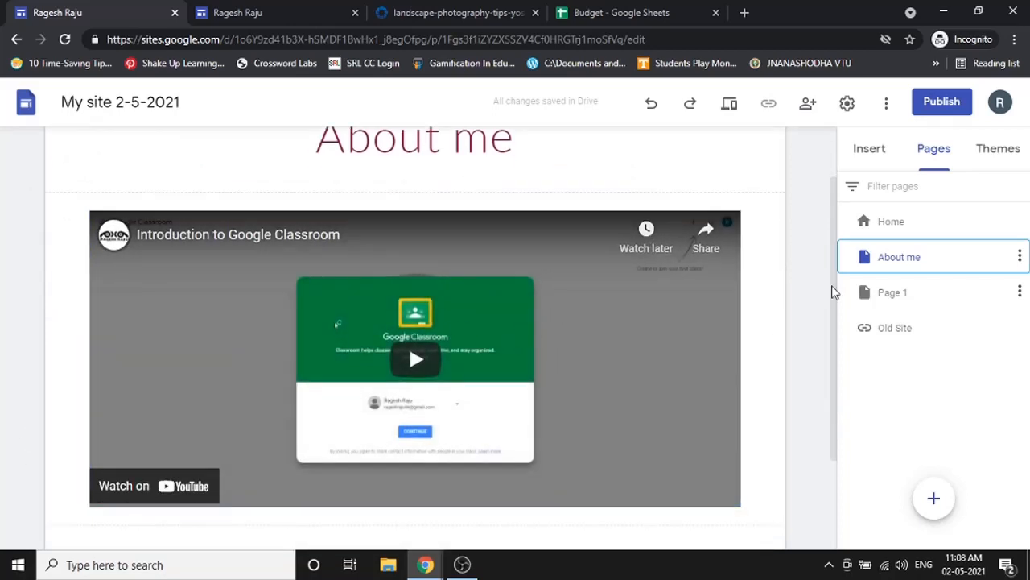
scroll(810, 298, up, 1)
click(901, 304)
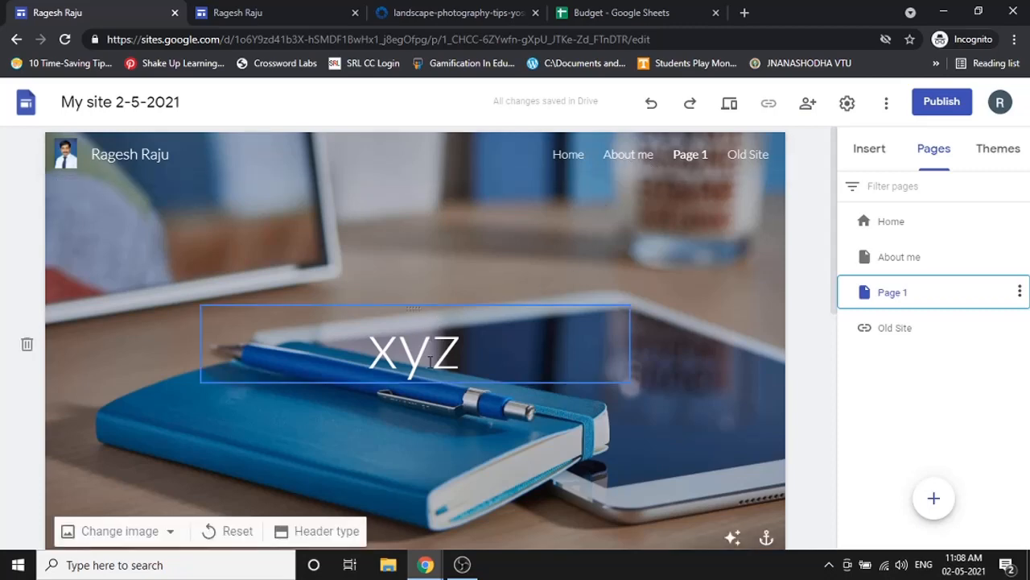
scroll(468, 359, down, 2)
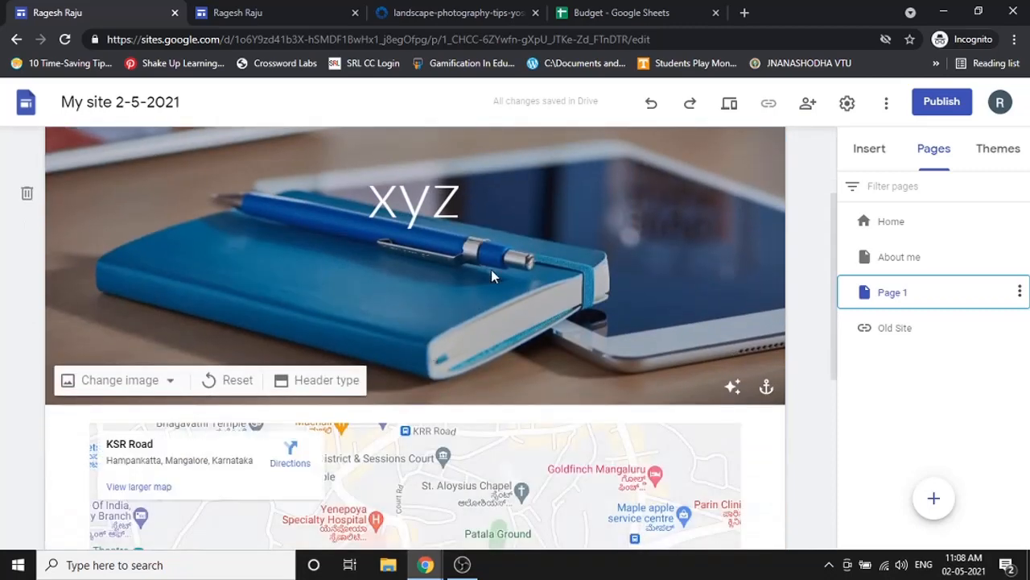
scroll(390, 305, down, 2)
scroll(543, 308, down, 2)
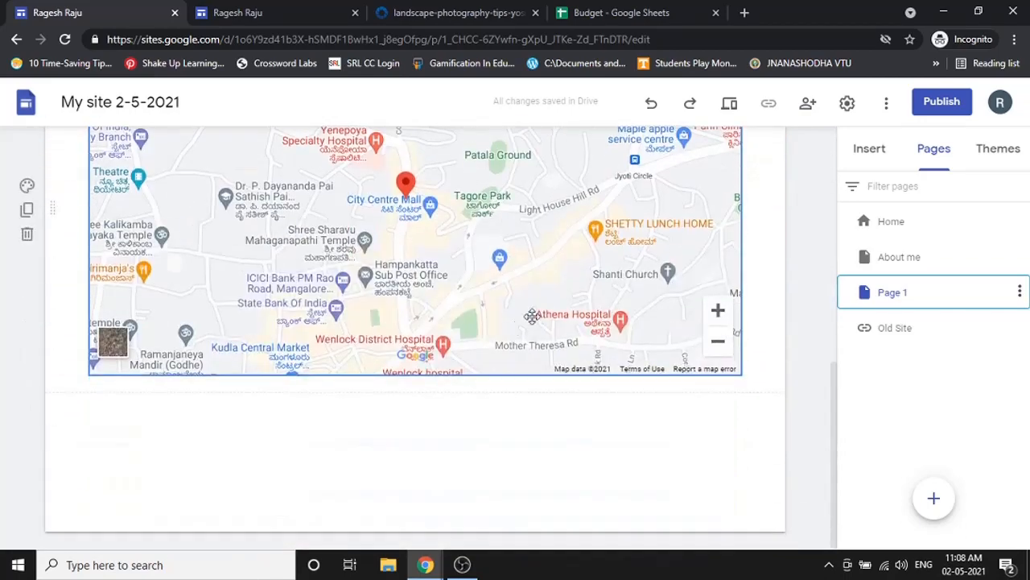
scroll(744, 242, up, 6)
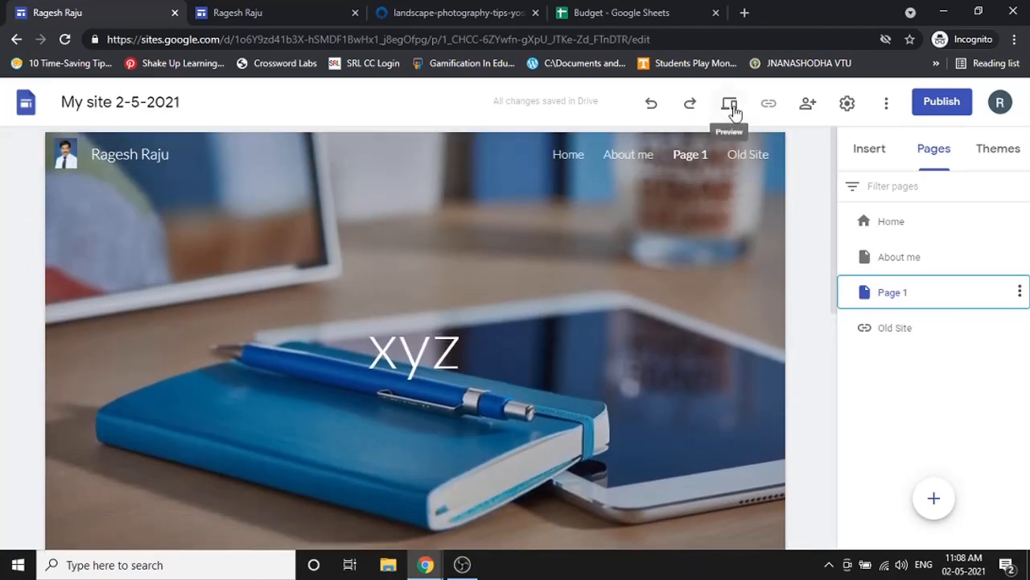
- Preview the site on desktop, viewing the Home and About me pages
click(731, 107)
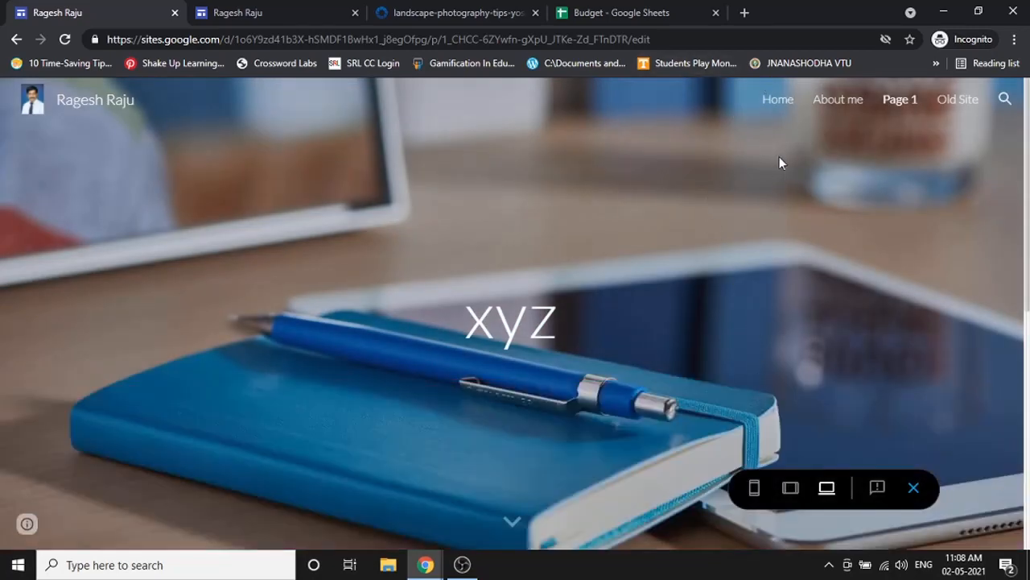
click(779, 107)
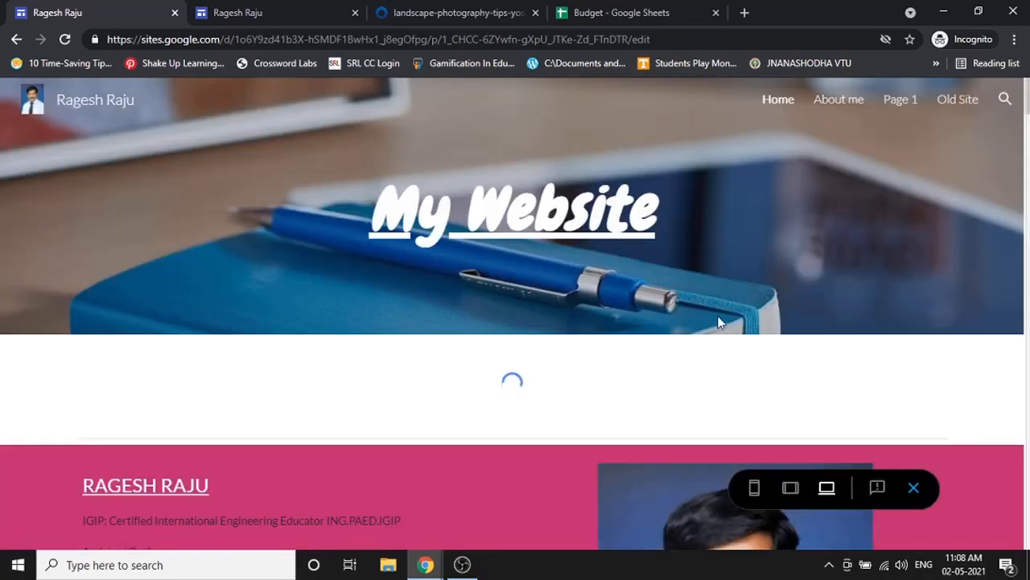
scroll(716, 315, down, 5)
scroll(717, 309, down, 10)
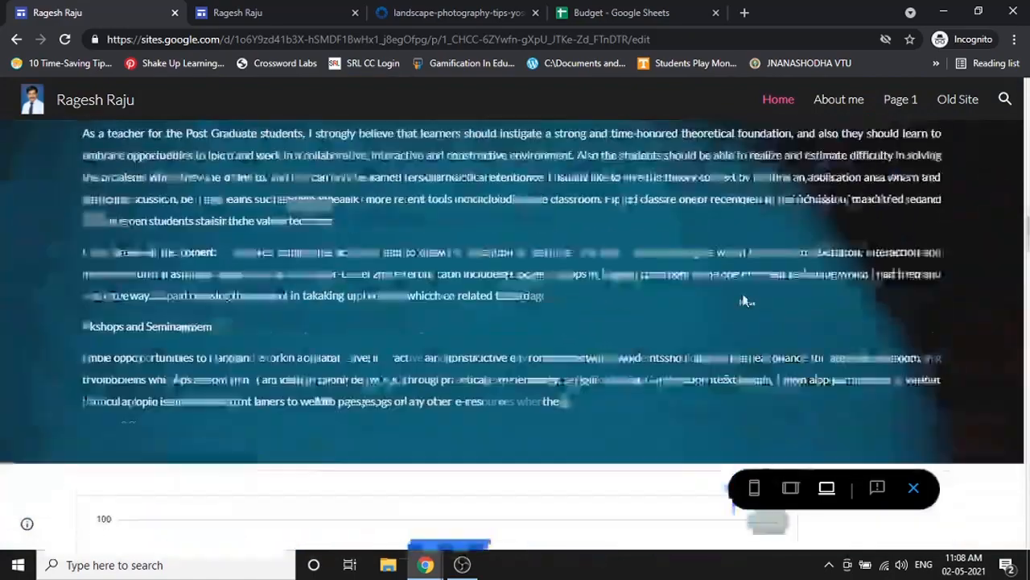
scroll(766, 262, up, 10)
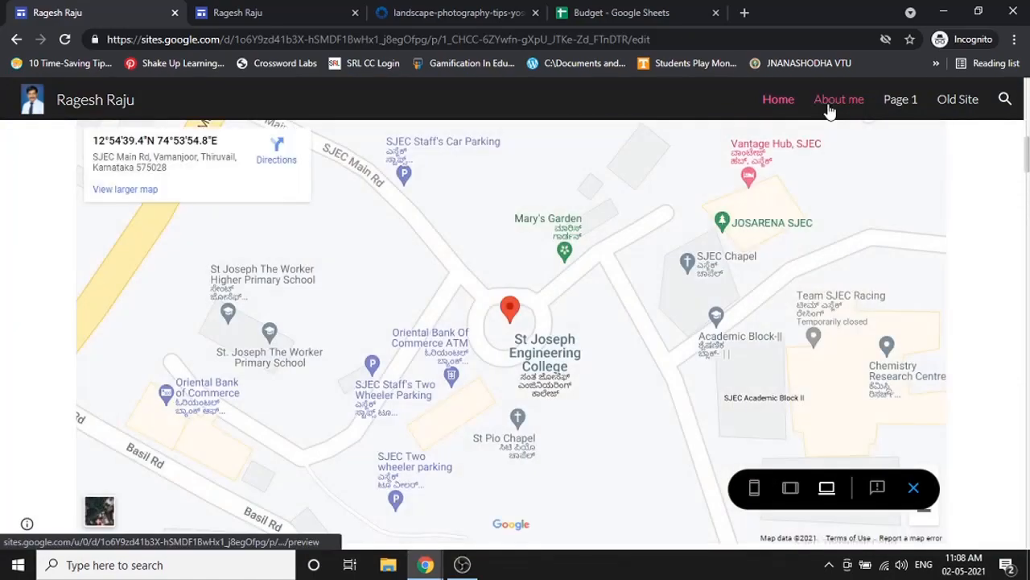
click(829, 105)
scroll(421, 368, down, 2)
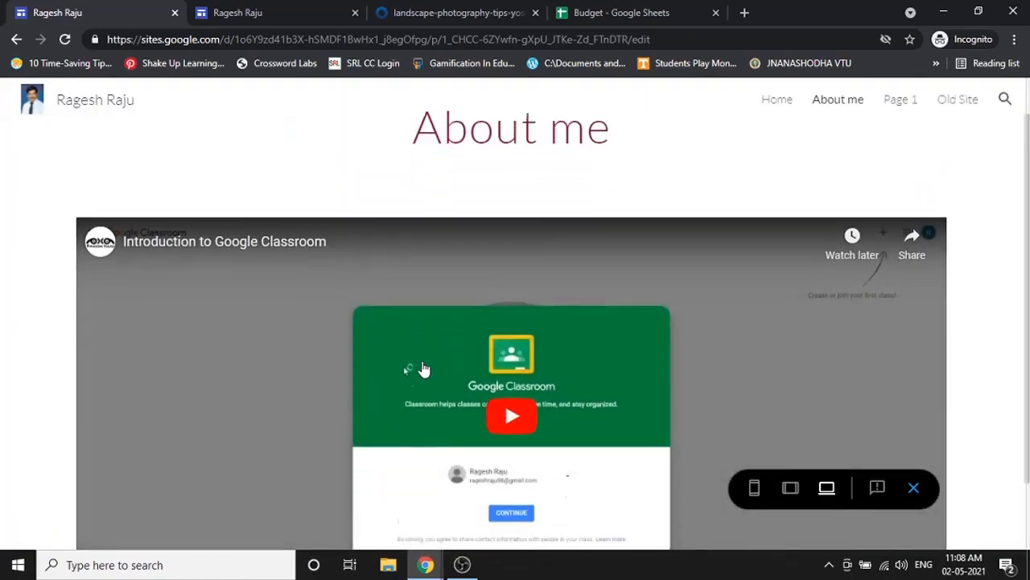
scroll(851, 205, up, 2)
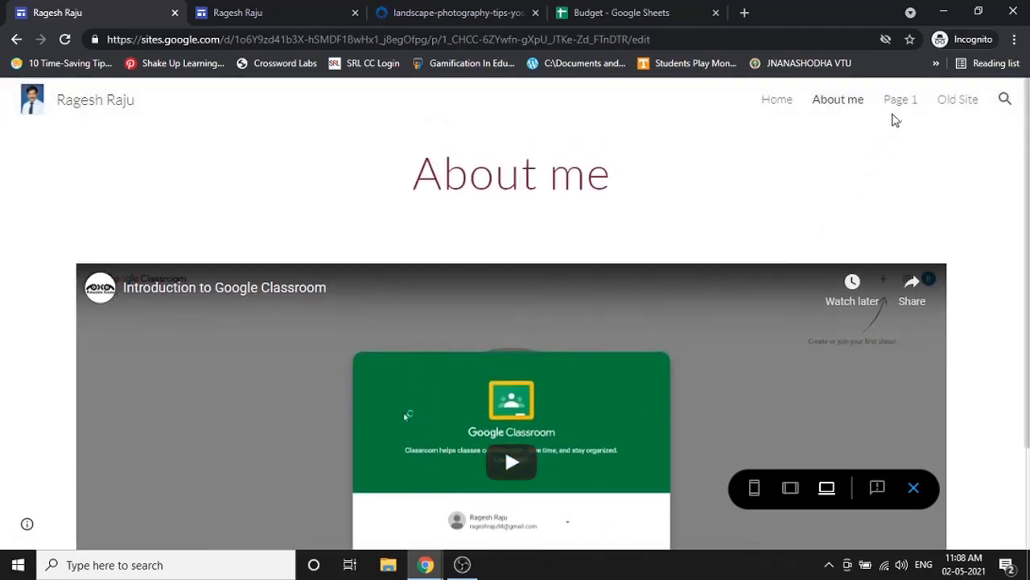
- View Page 1 in the preview, then open the Old Site link and close its tab
click(897, 98)
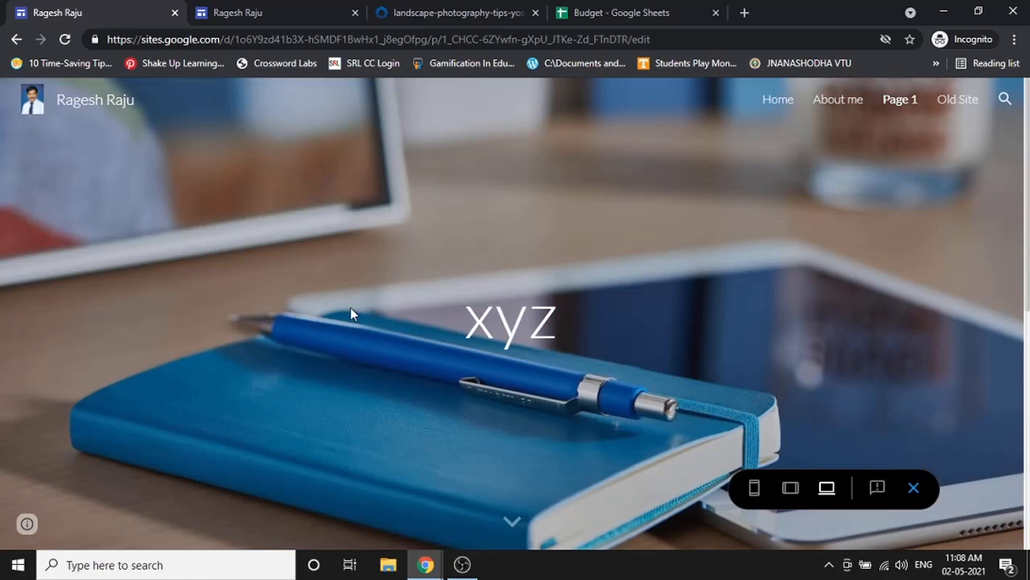
scroll(478, 415, down, 1)
scroll(475, 387, up, 1)
scroll(533, 429, down, 5)
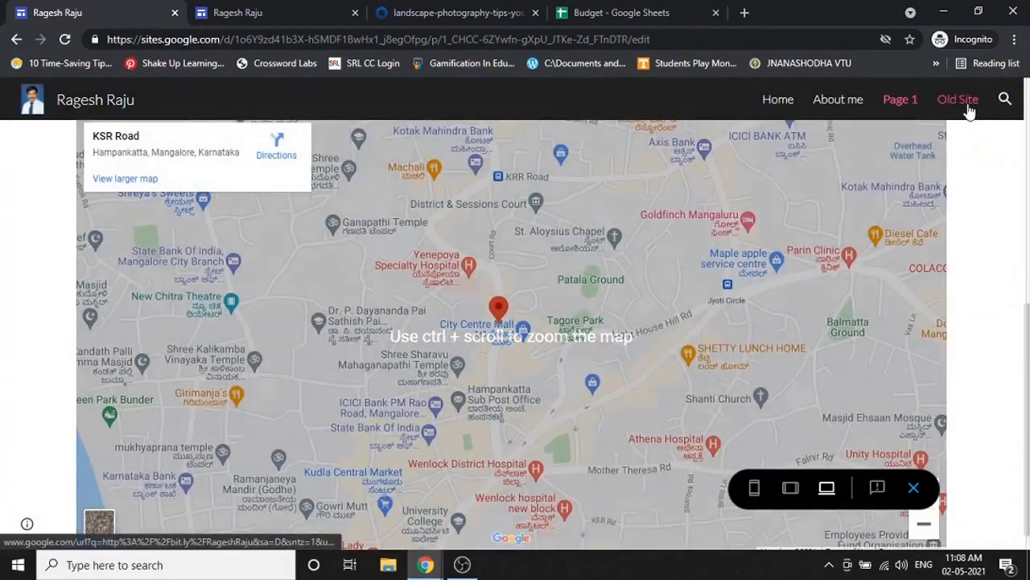
click(957, 98)
click(326, 13)
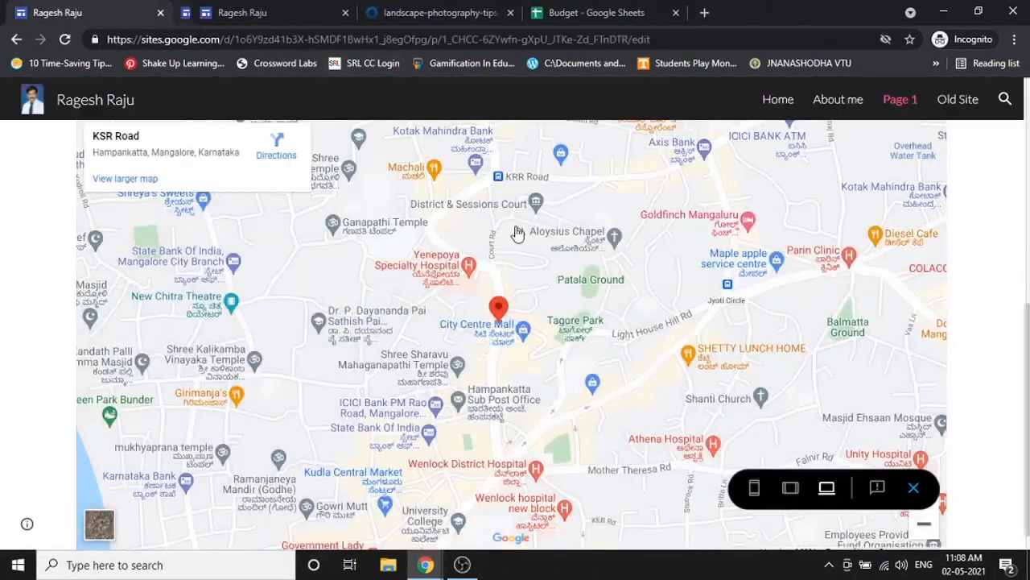
scroll(908, 489, up, 4)
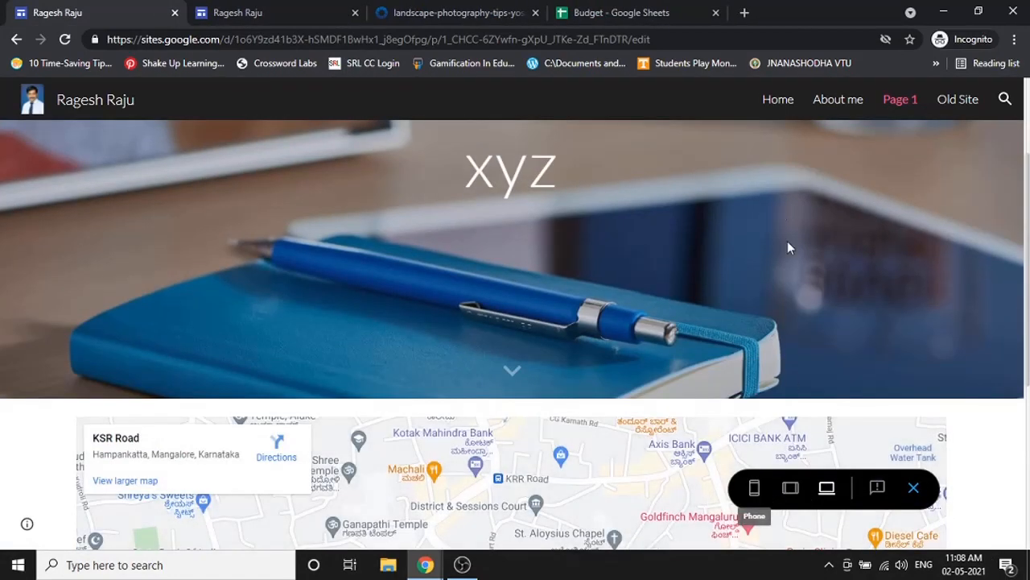
- In Phone view, visit Home, About me and Page 1 through the menu, then exit the preview
click(755, 495)
click(400, 142)
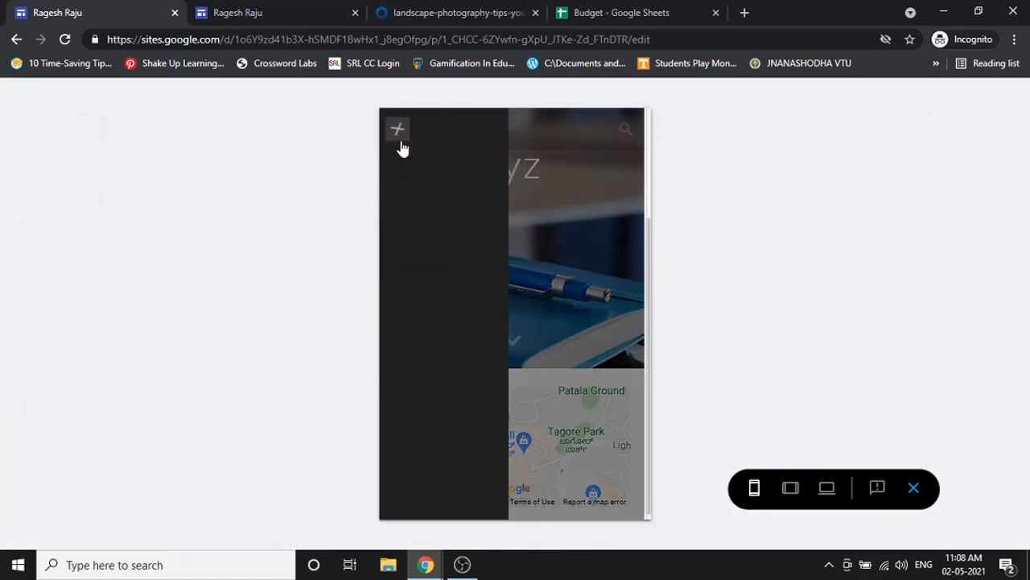
click(397, 130)
click(398, 130)
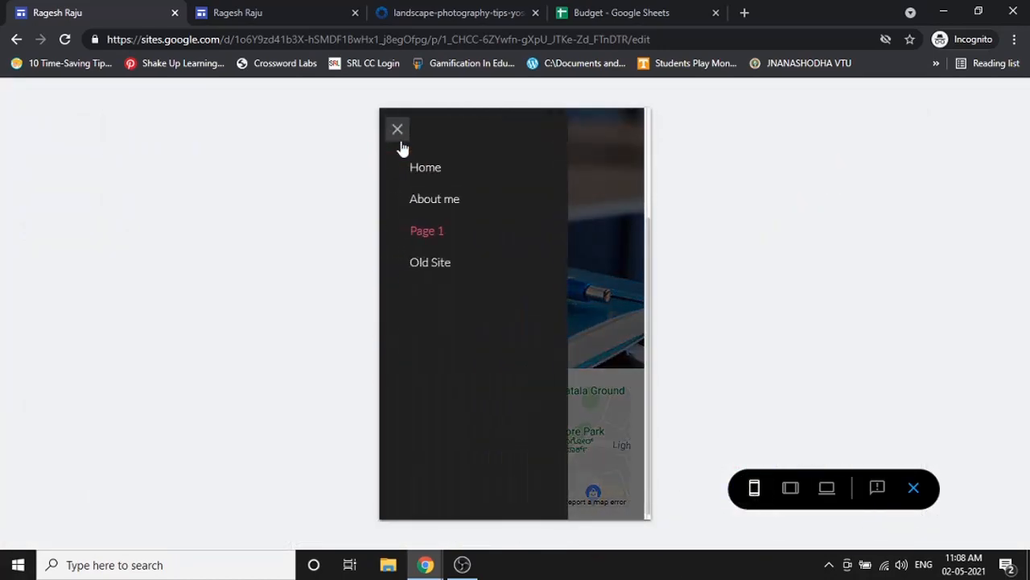
click(414, 163)
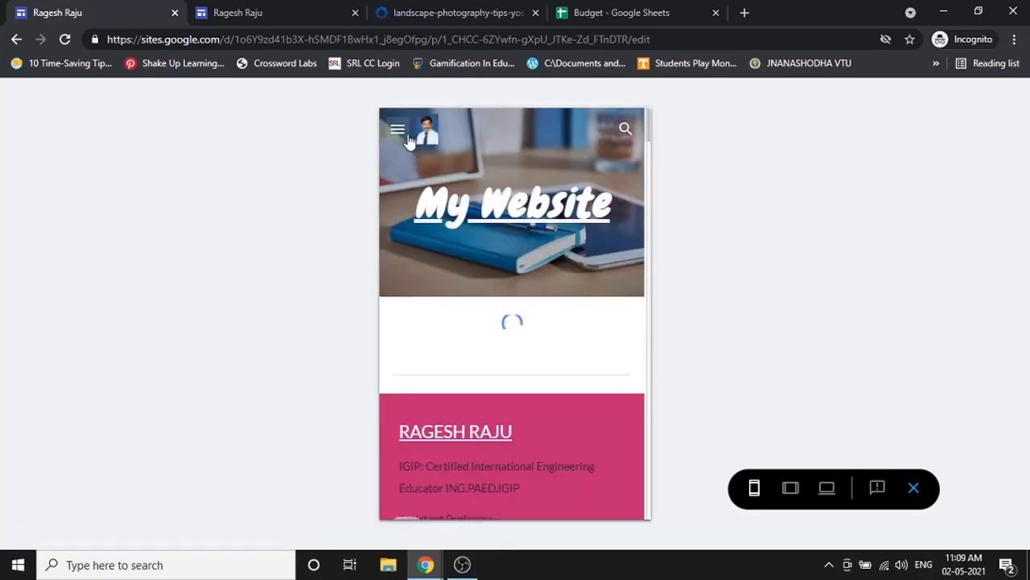
click(401, 132)
click(436, 201)
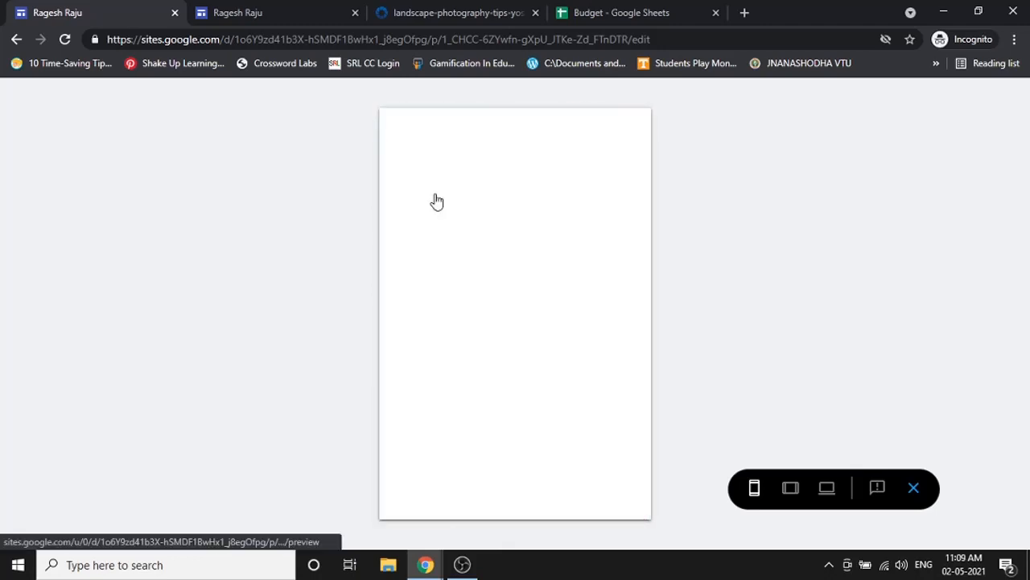
click(398, 133)
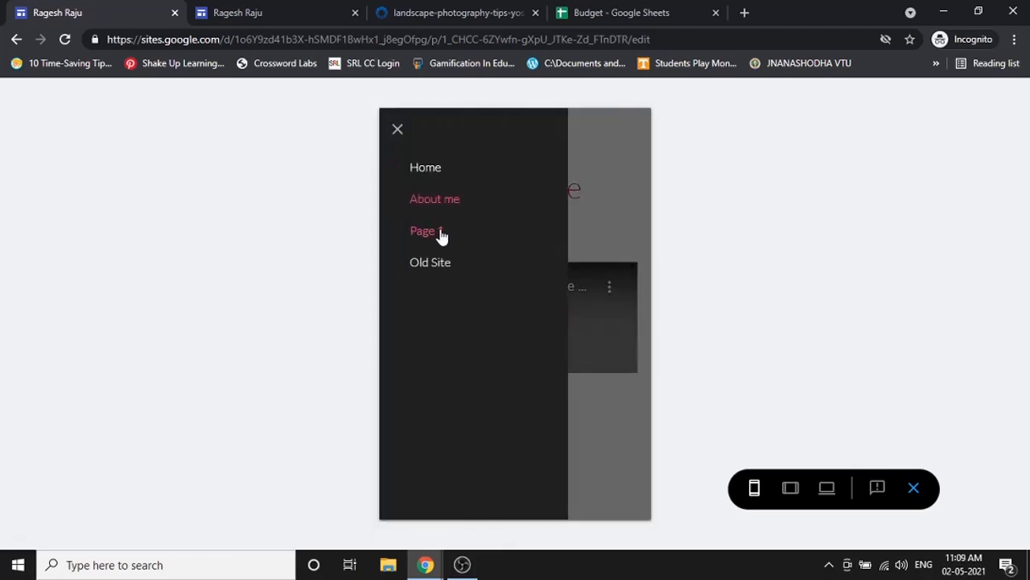
click(439, 232)
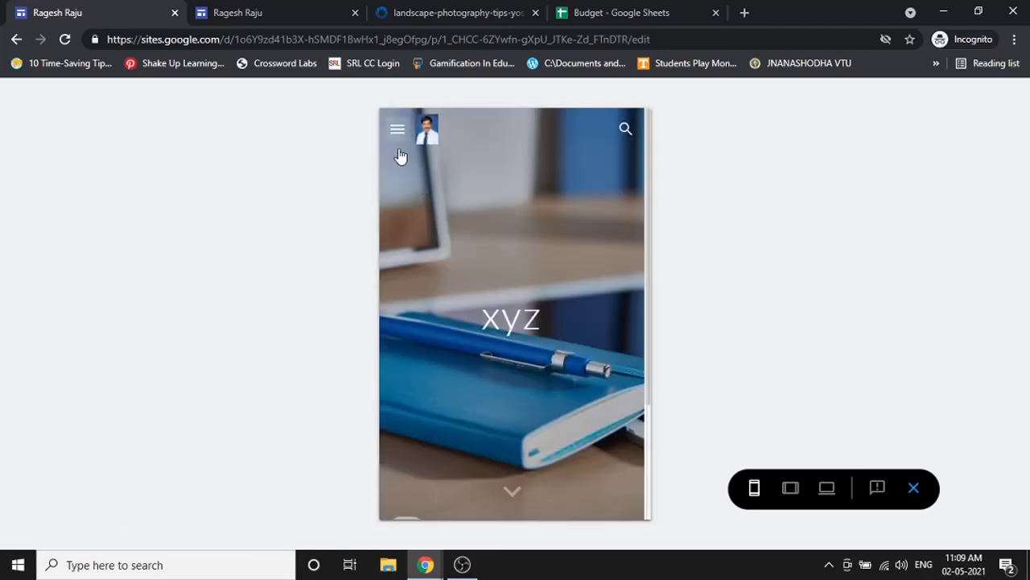
scroll(443, 317, down, 3)
scroll(443, 316, up, 3)
click(394, 128)
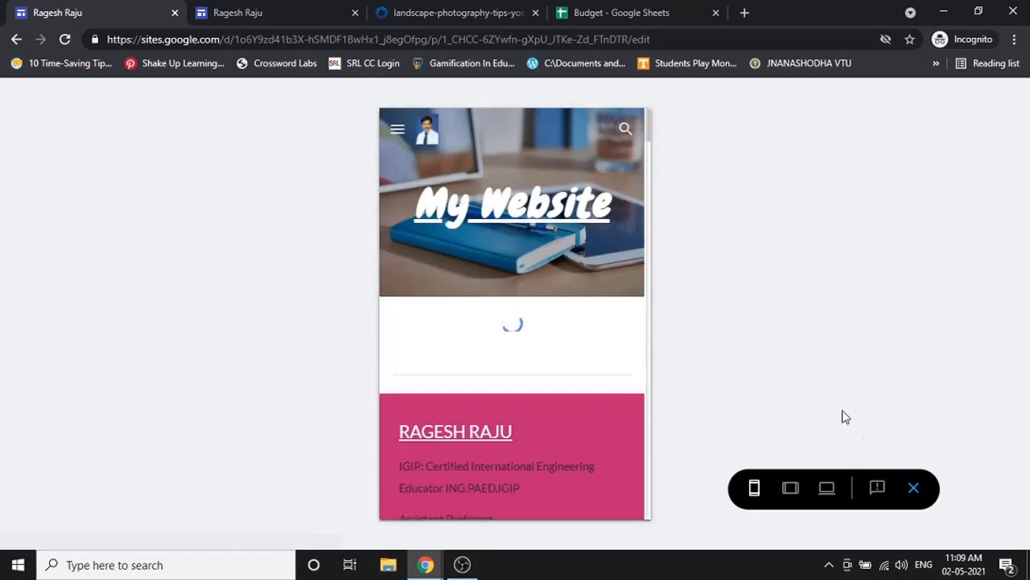
click(910, 489)
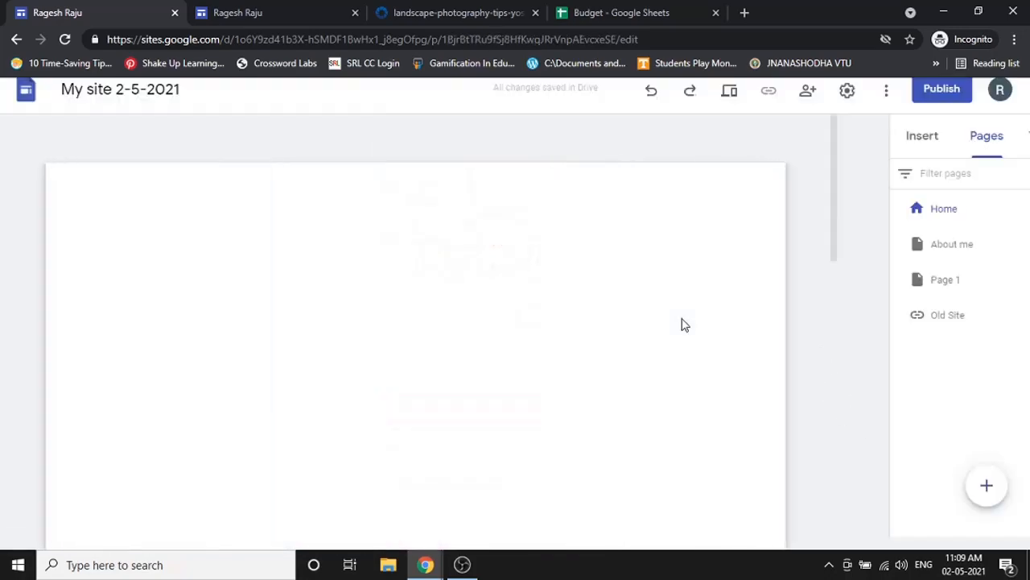
- Type 'Hello, Welcome to my website...!', try Aristotle, Diplomat and Vision, then keep Simple
text(Hello, Welcome t)
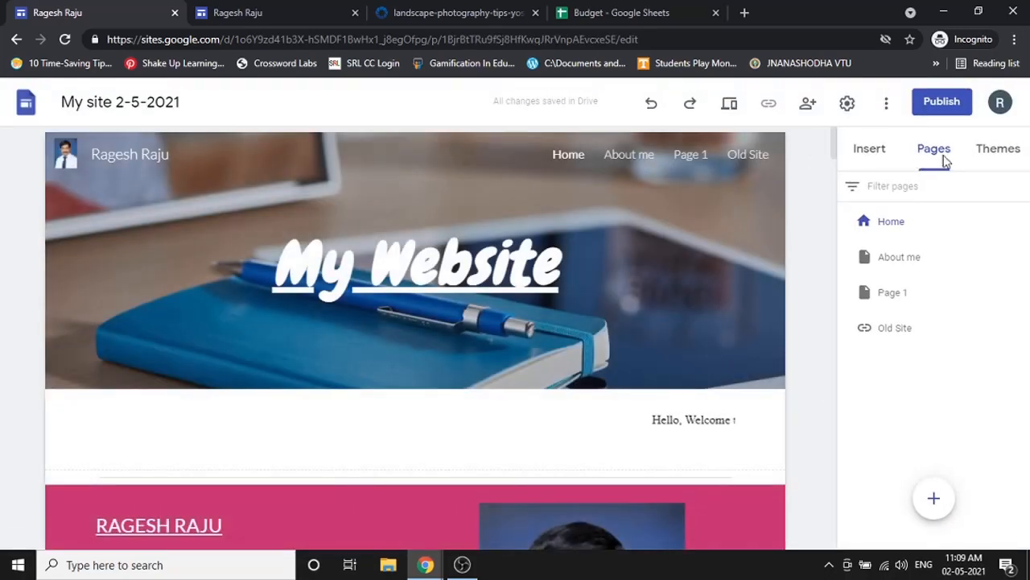
text(o my website...!)
click(970, 148)
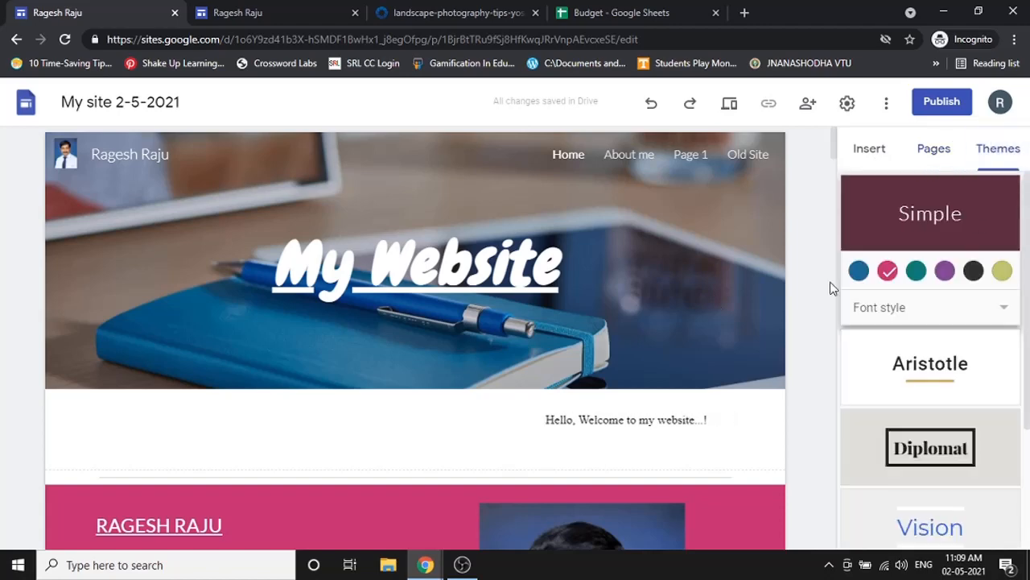
click(918, 366)
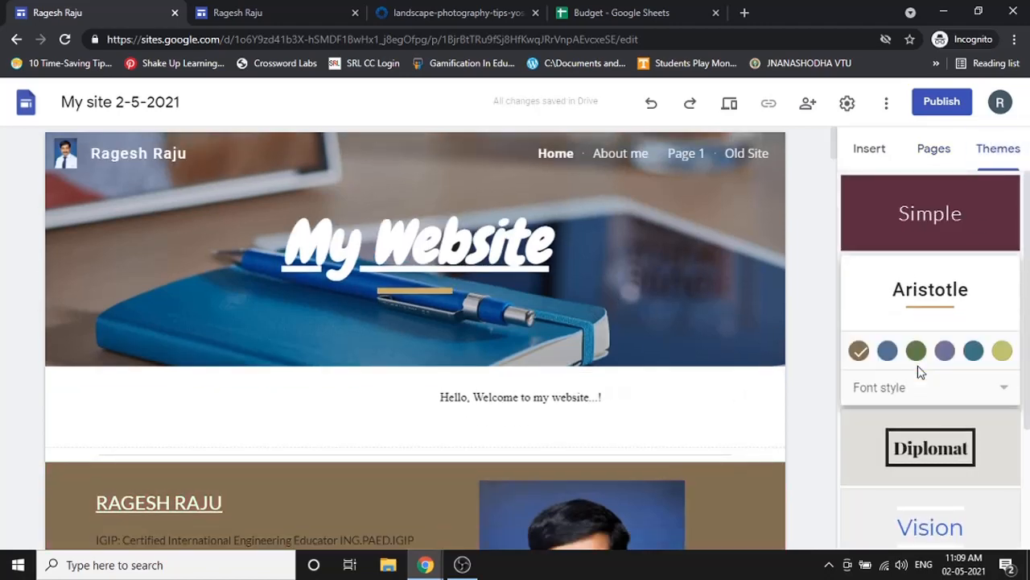
scroll(920, 375, down, 2)
click(931, 288)
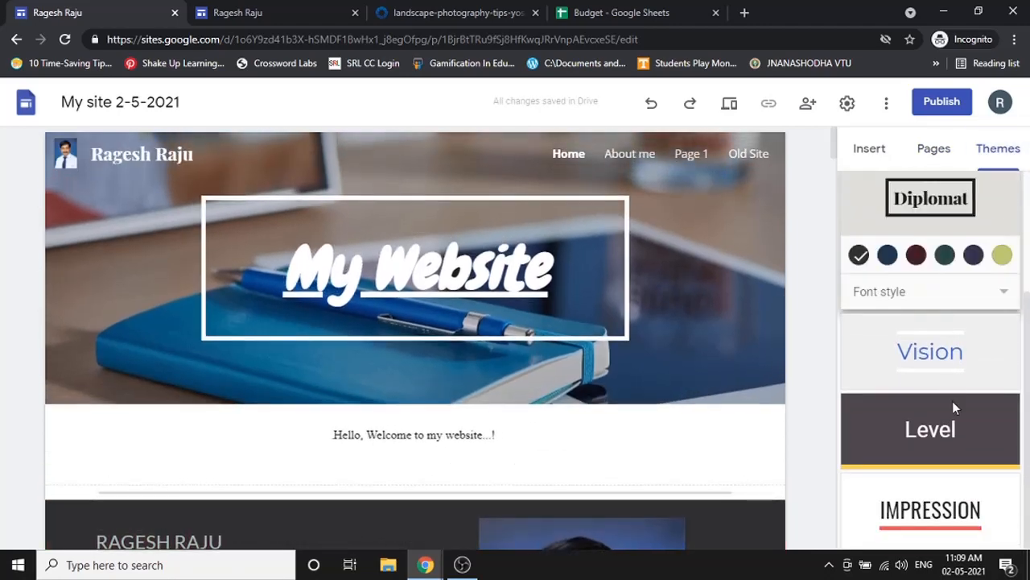
click(952, 367)
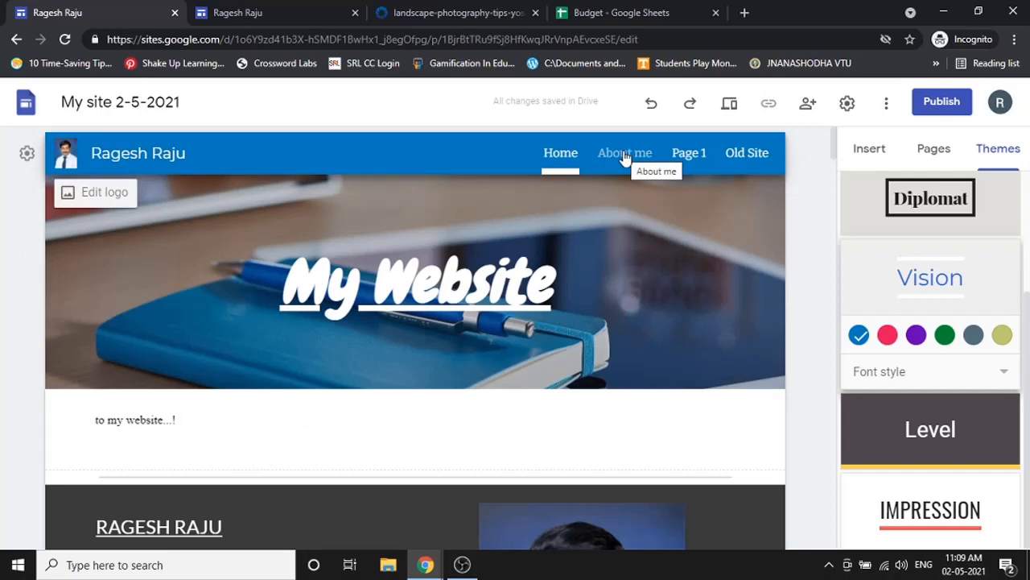
scroll(932, 208, up, 2)
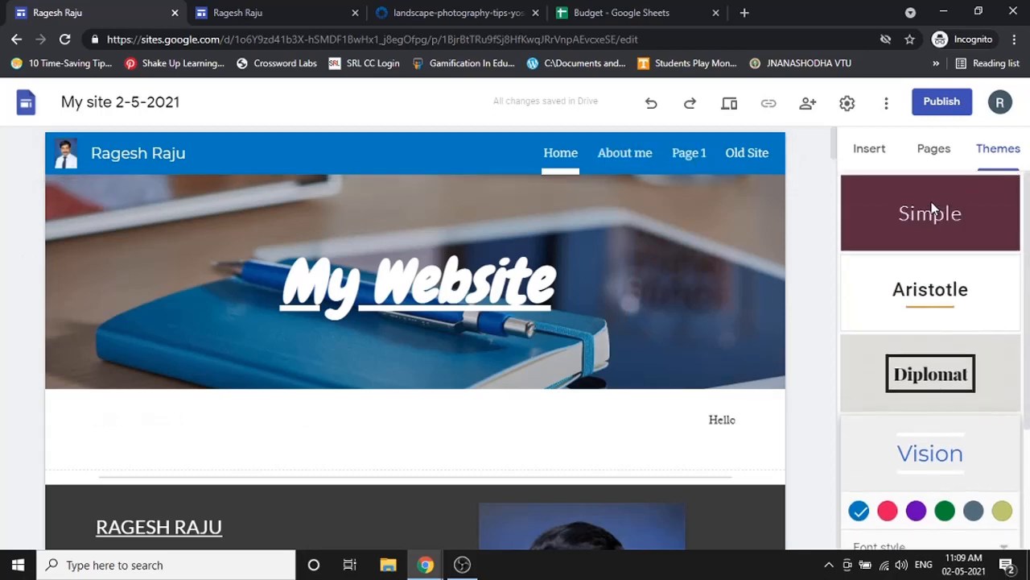
click(931, 207)
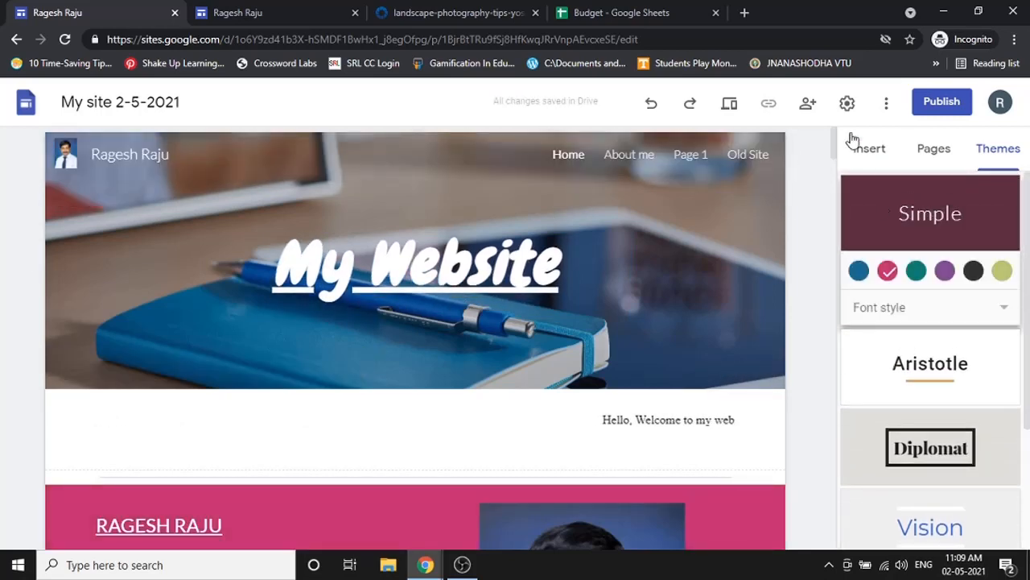
scroll(989, 384, down, 2)
scroll(811, 419, down, 4)
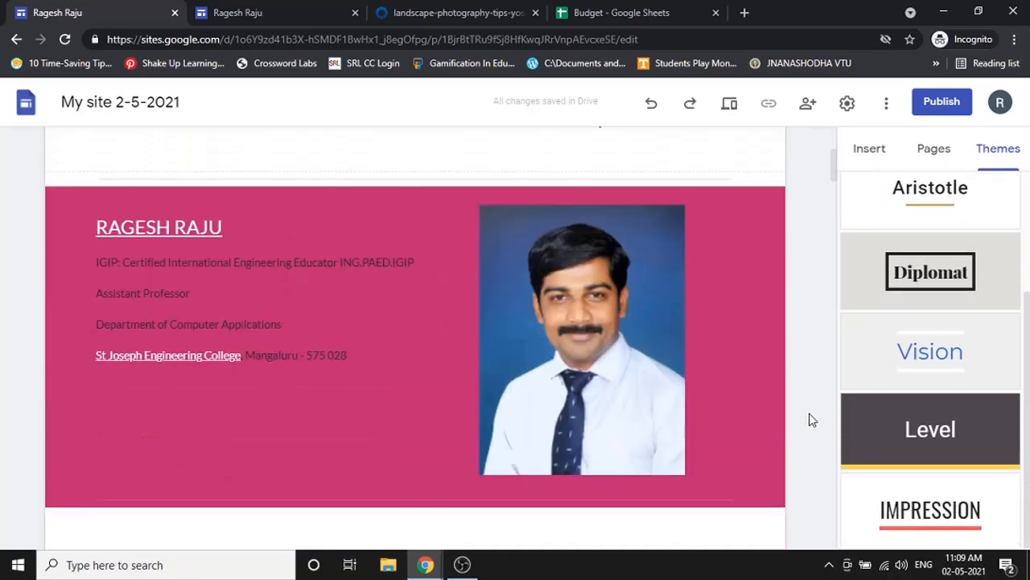
scroll(812, 419, up, 4)
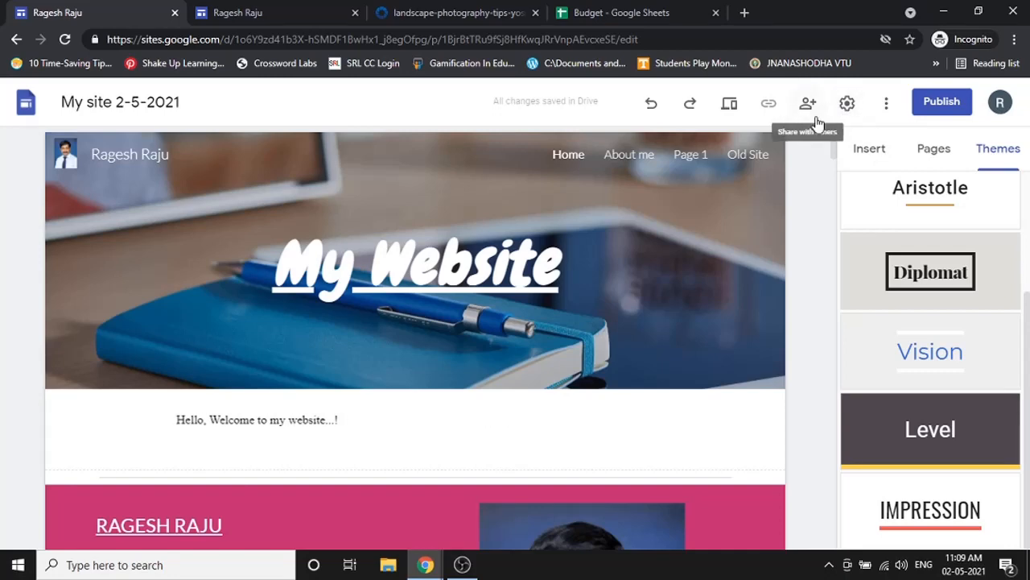
- Add a collaborator by their Gmail address in the sharing dialog with Editor access
click(803, 110)
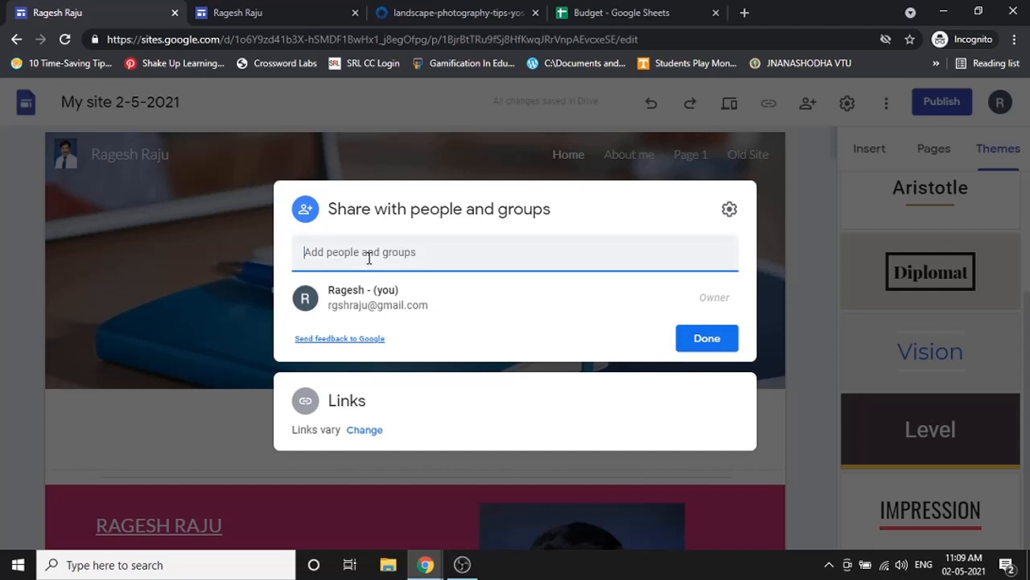
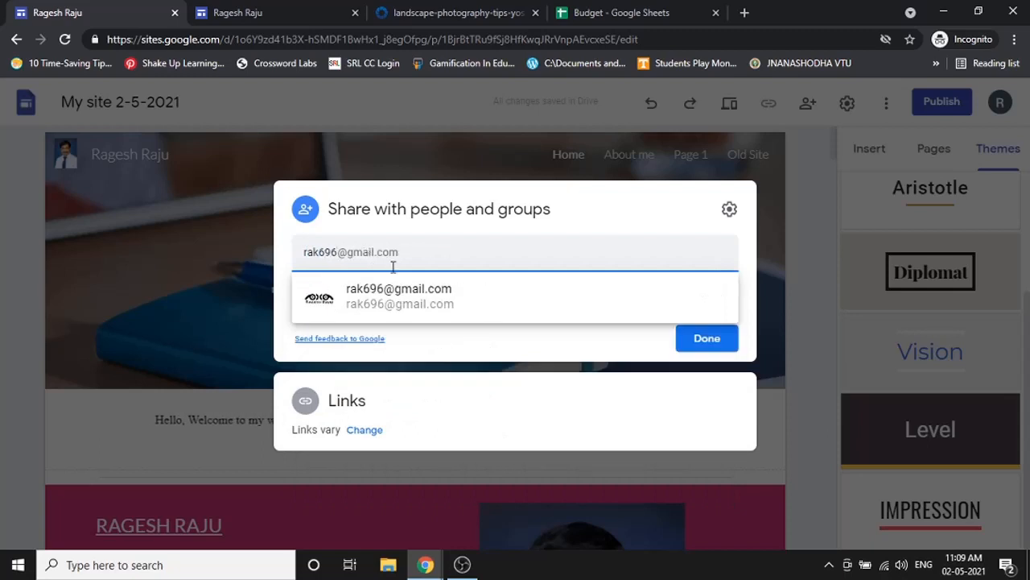
click(403, 293)
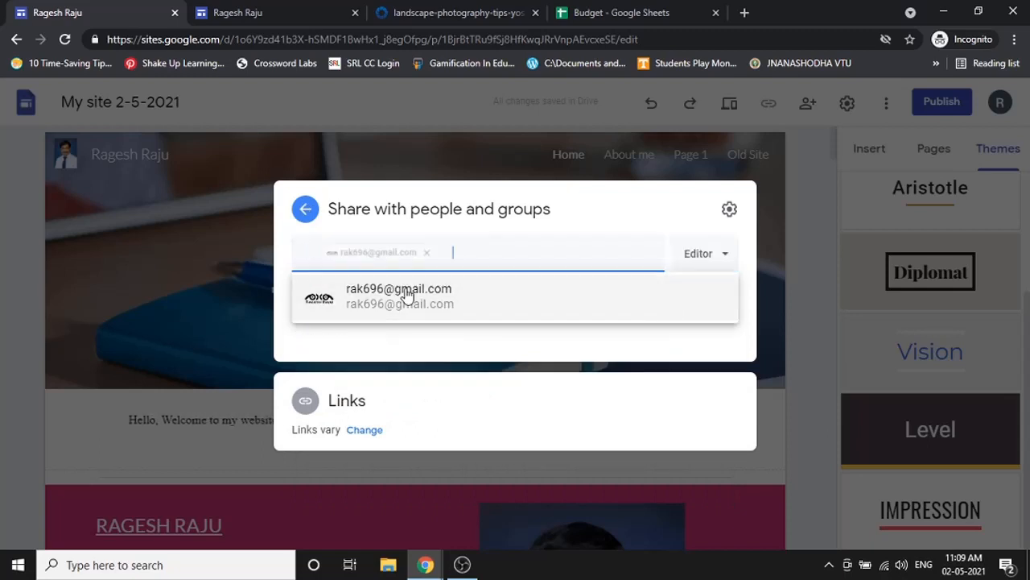
click(697, 234)
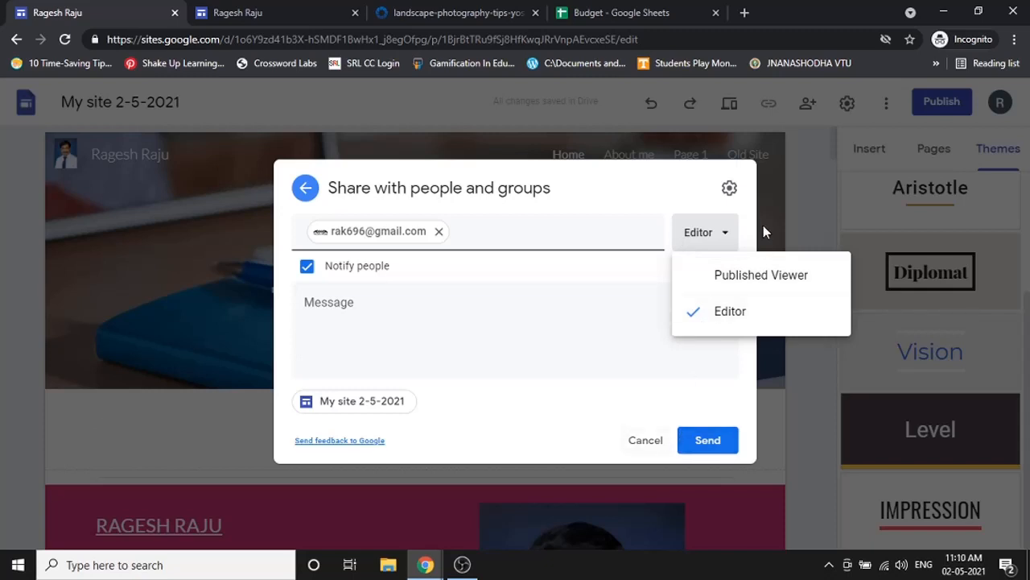
click(675, 190)
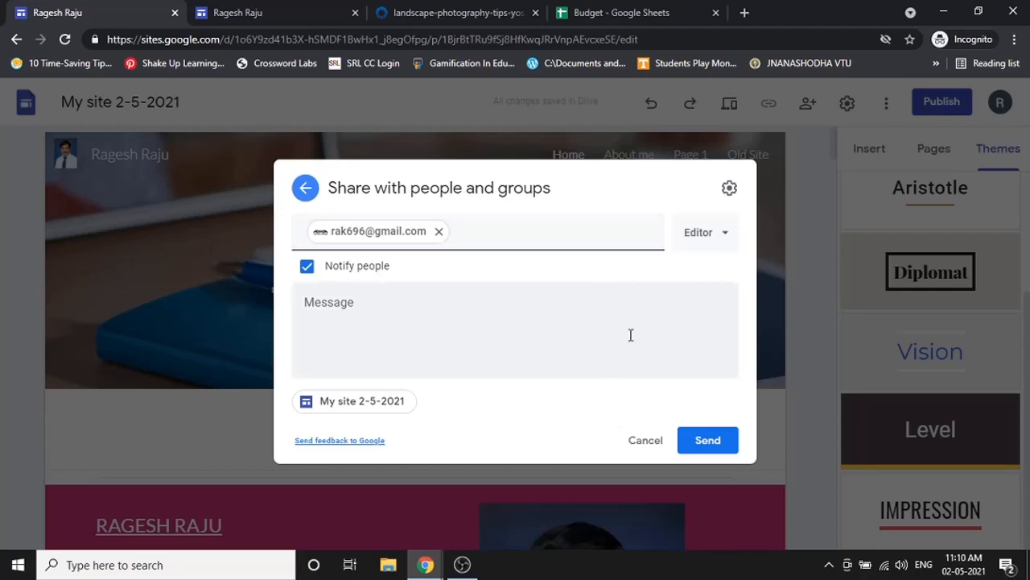
- Cancel the pending share invitation, close the sharing dialog, and open site Settings
click(645, 441)
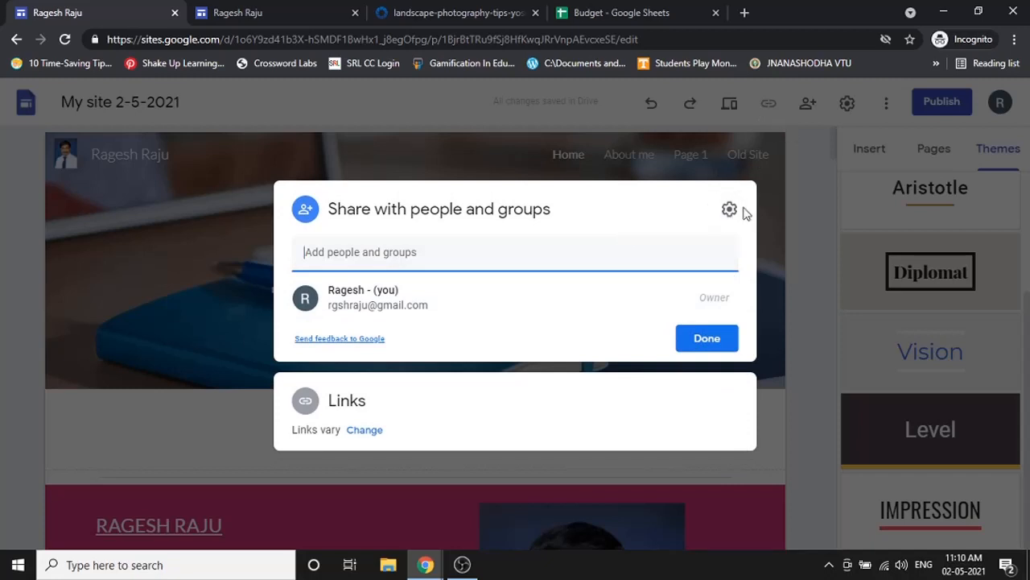
click(804, 190)
click(847, 103)
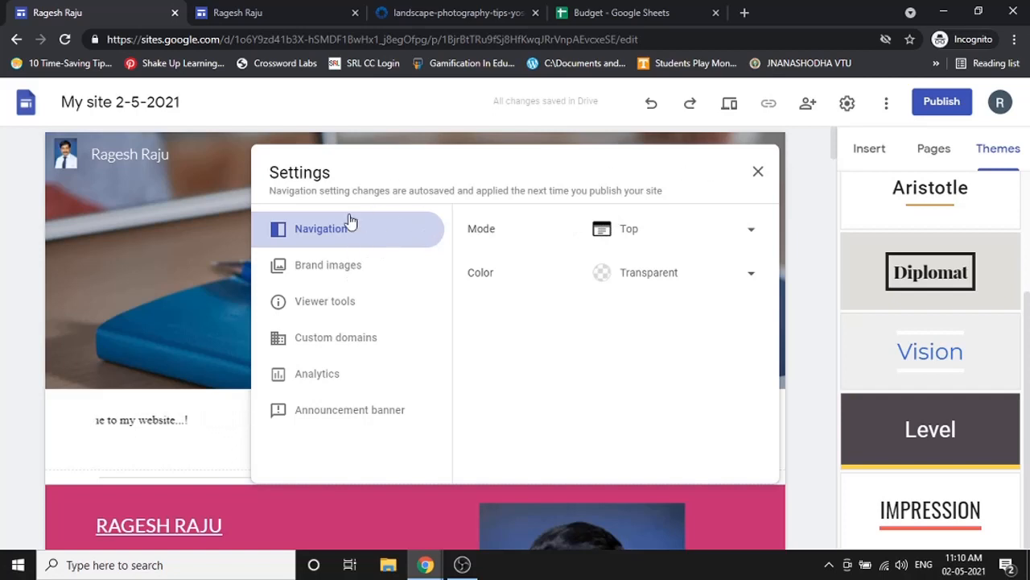
- Switch the site navigation Mode from Top to Side
click(752, 233)
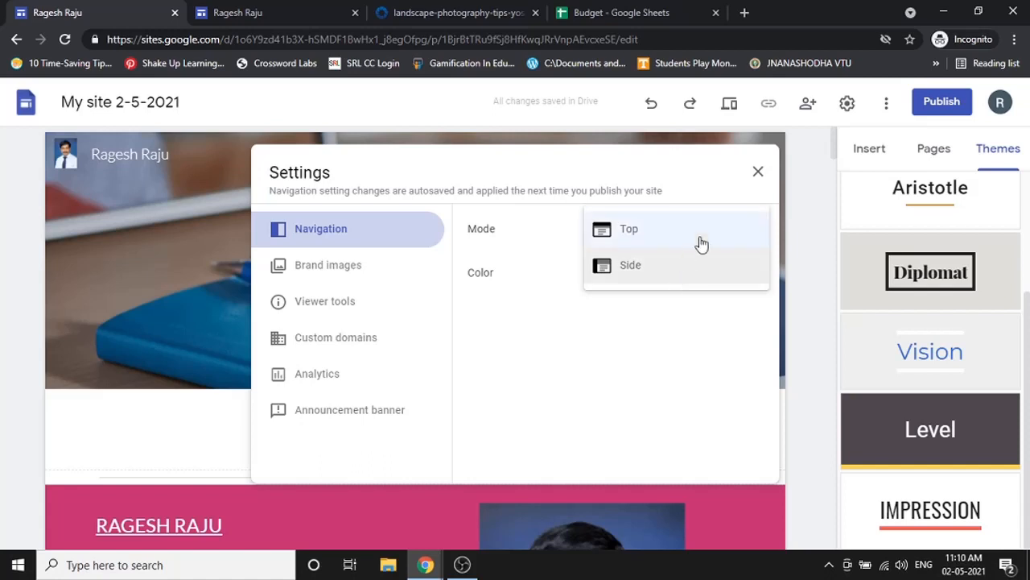
click(759, 177)
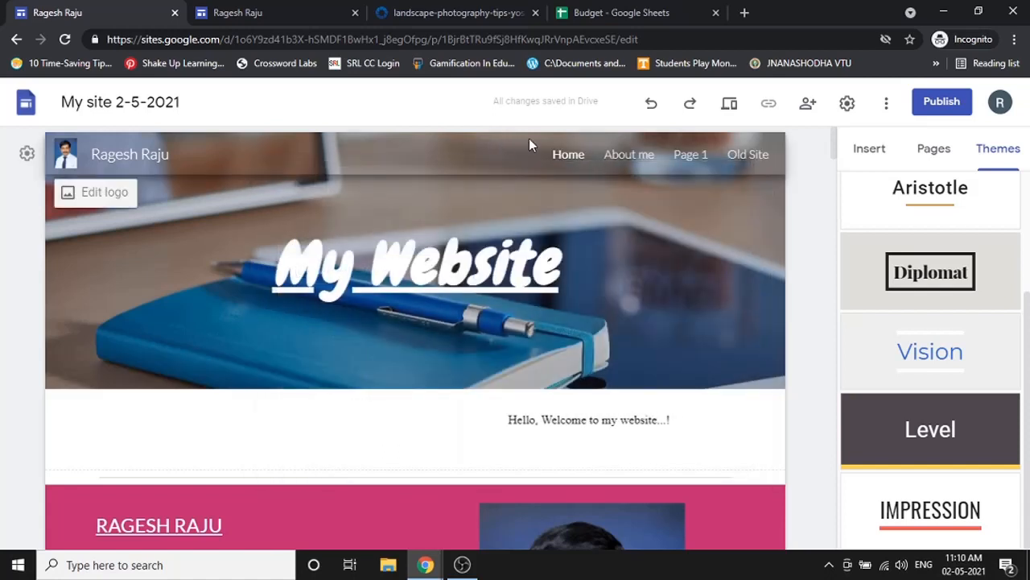
click(847, 104)
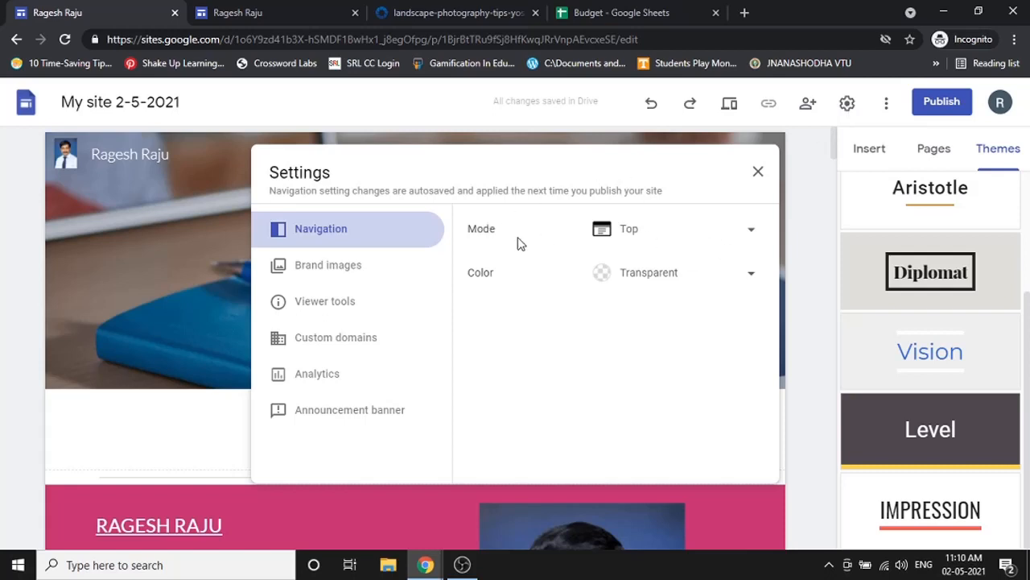
click(659, 237)
click(633, 272)
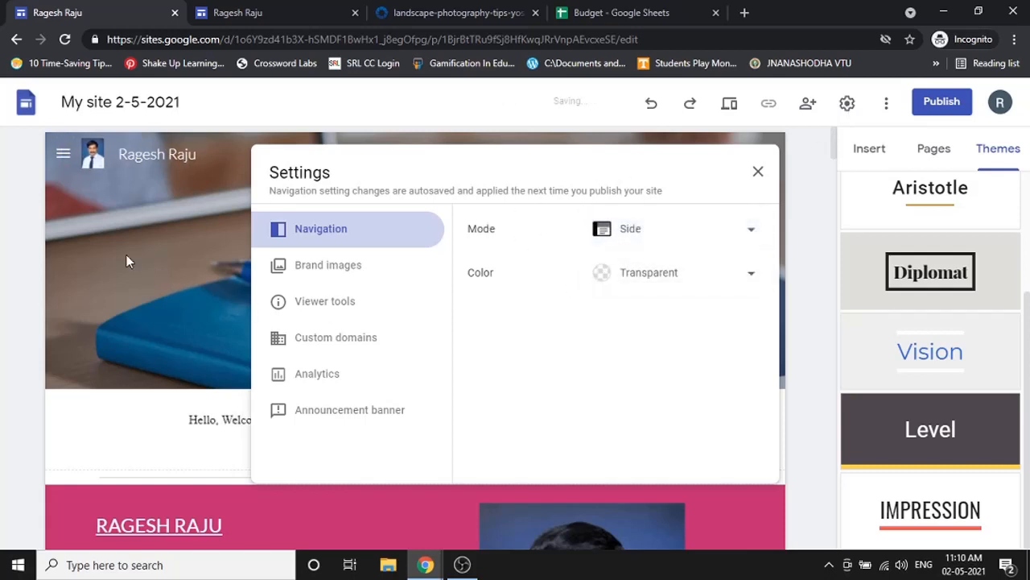
click(757, 172)
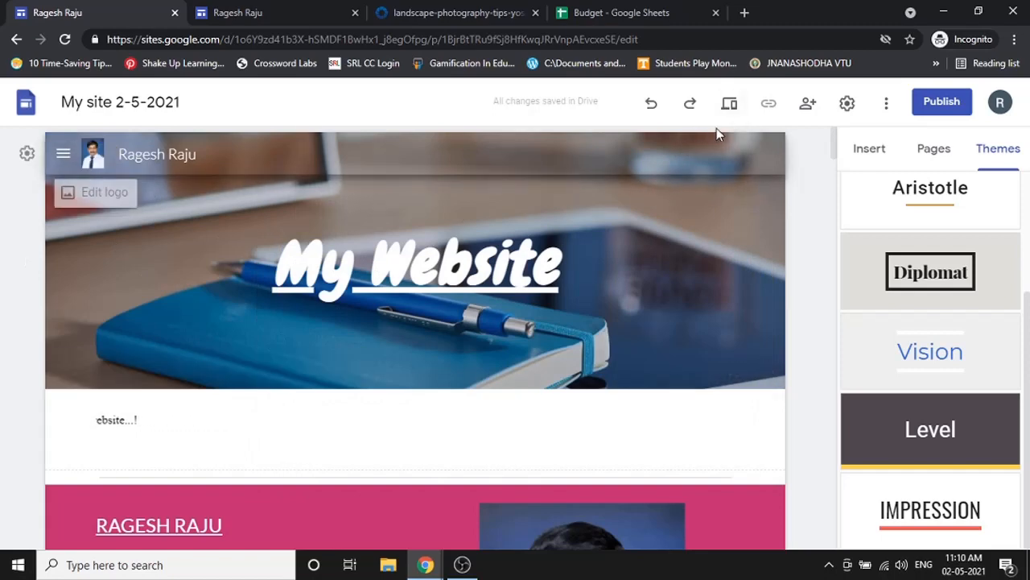
- Preview the side-menu site at large screen size, visiting About me and Page 1
click(729, 103)
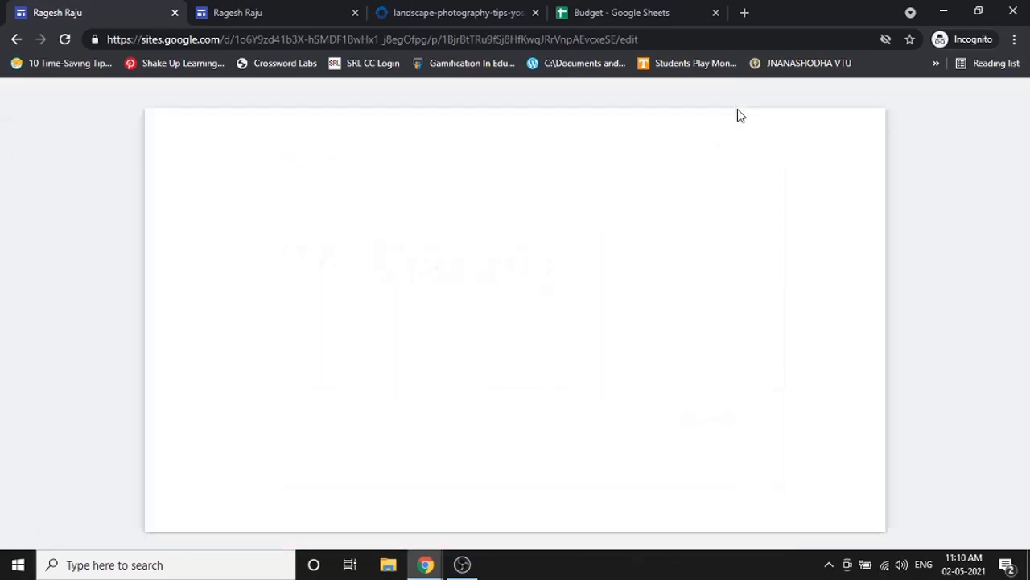
click(826, 487)
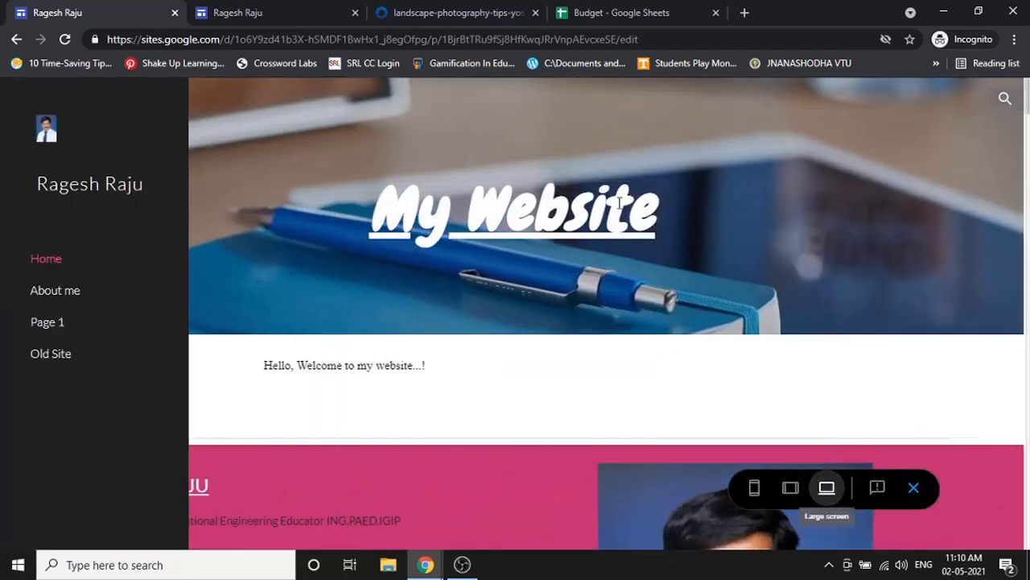
click(30, 292)
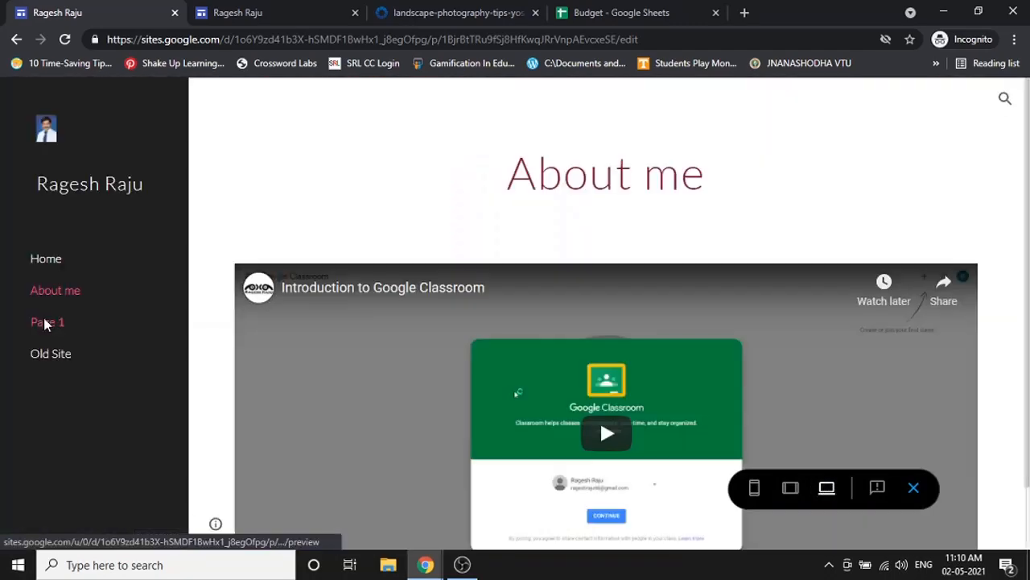
click(44, 322)
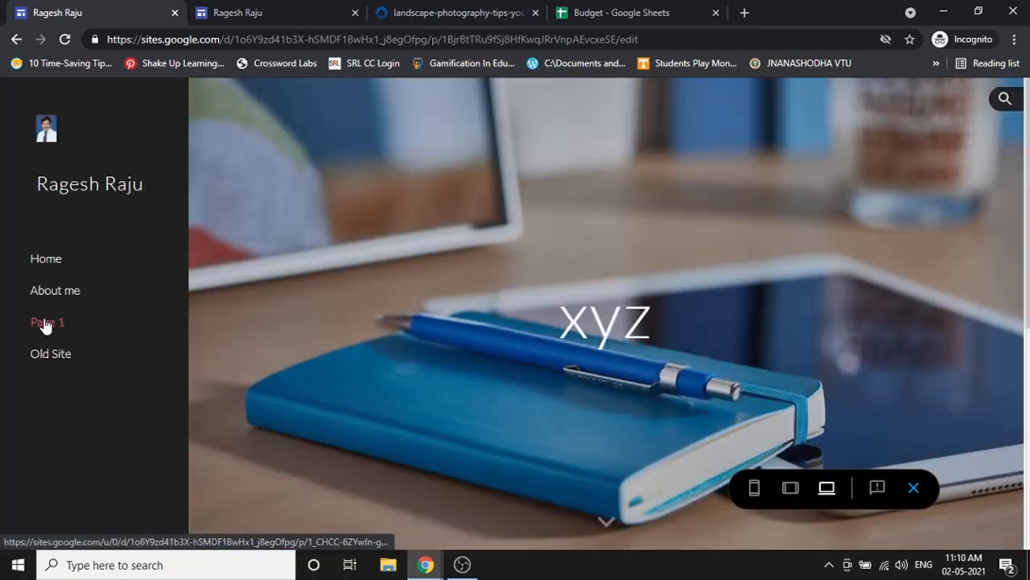
click(919, 491)
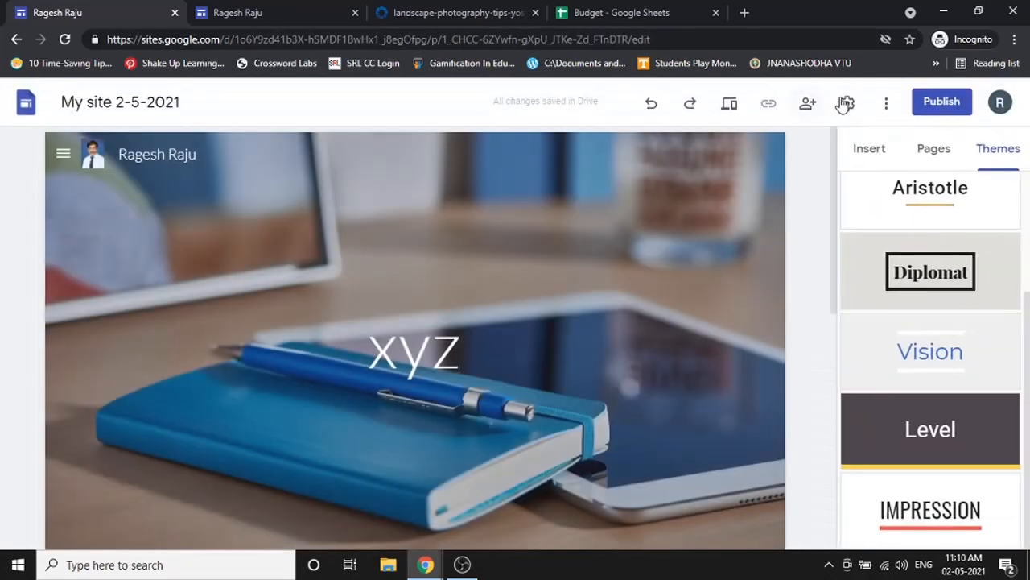
- Set the navigation Mode back to Top
click(847, 103)
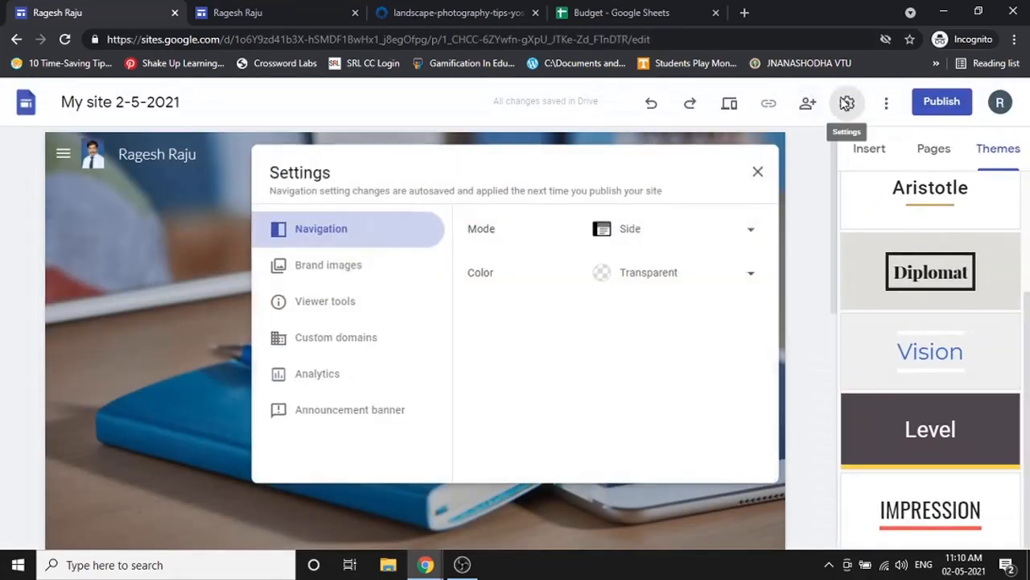
click(671, 282)
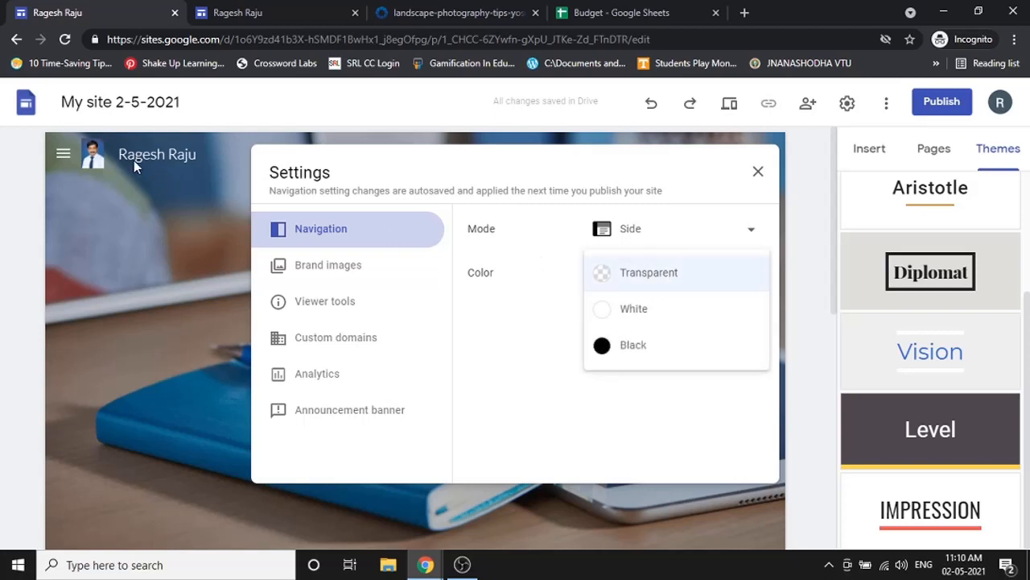
click(637, 232)
click(654, 197)
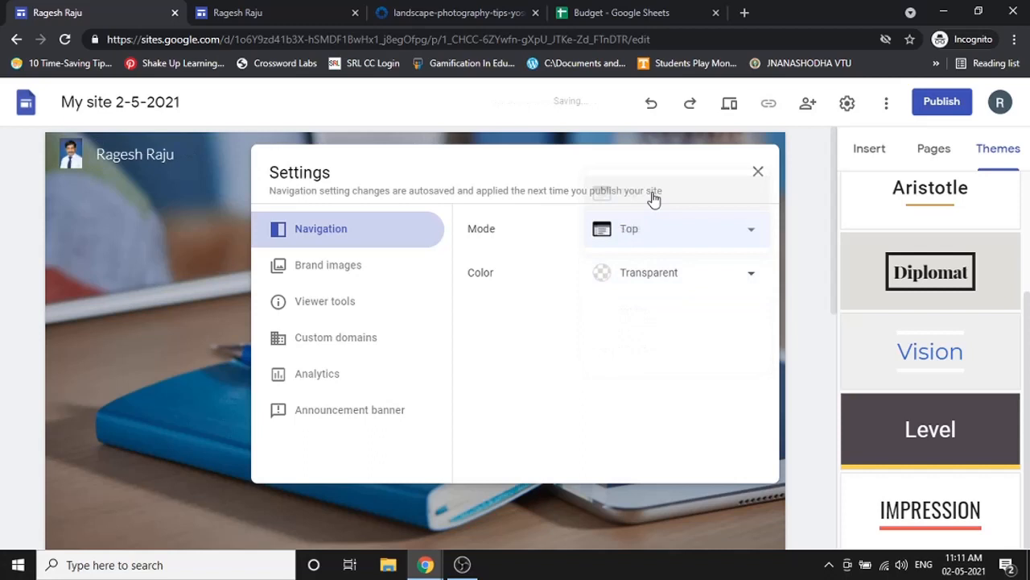
click(676, 284)
click(758, 172)
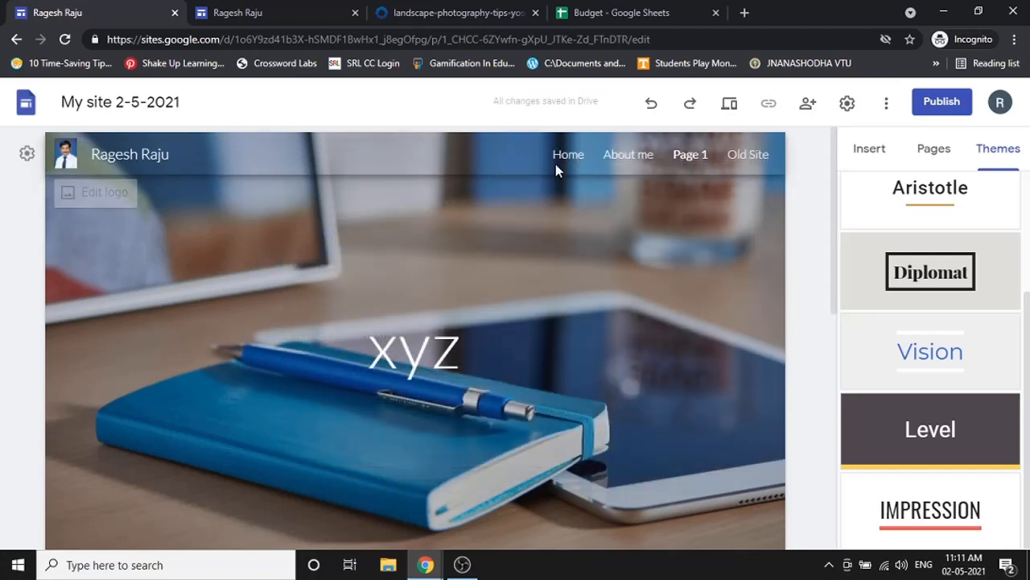
- Try White for the navigation bar colour, then settle on Black
click(845, 103)
click(676, 269)
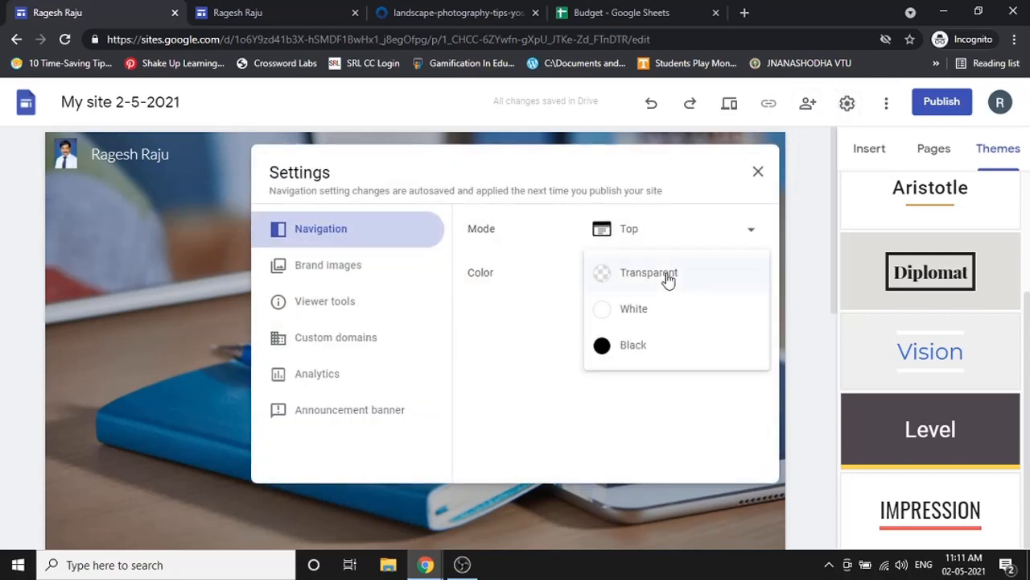
click(668, 304)
click(758, 173)
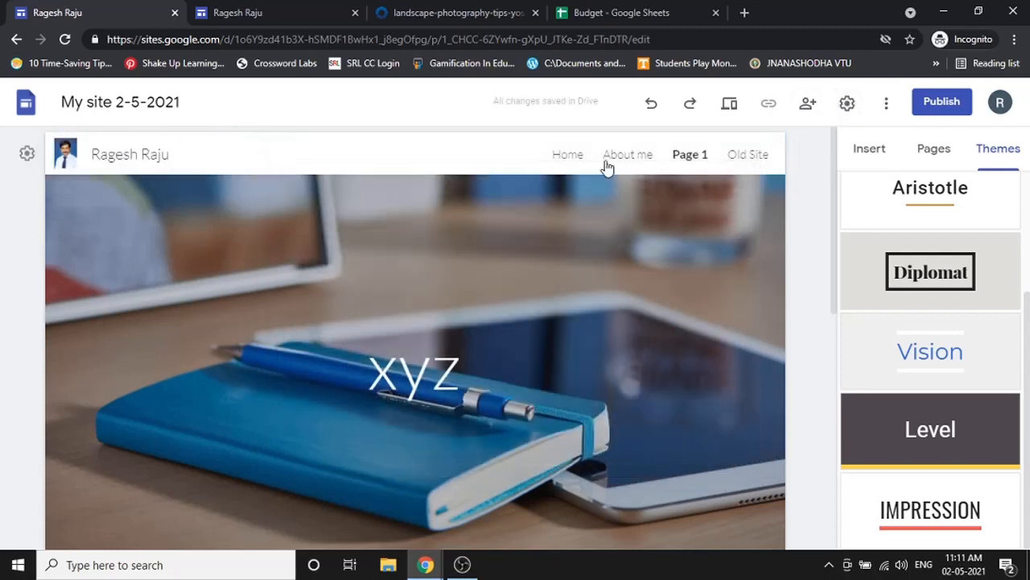
click(846, 104)
click(730, 272)
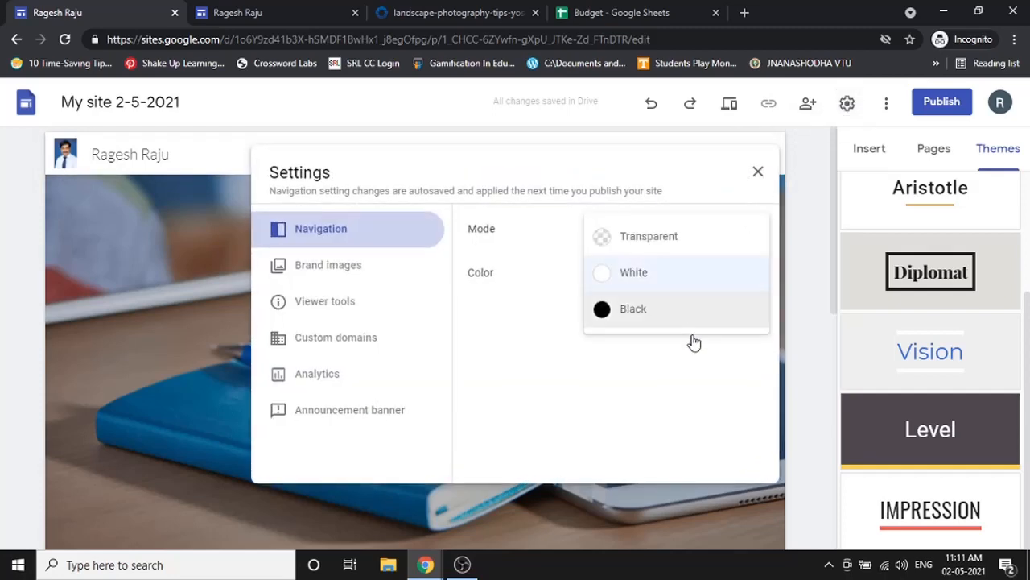
click(672, 317)
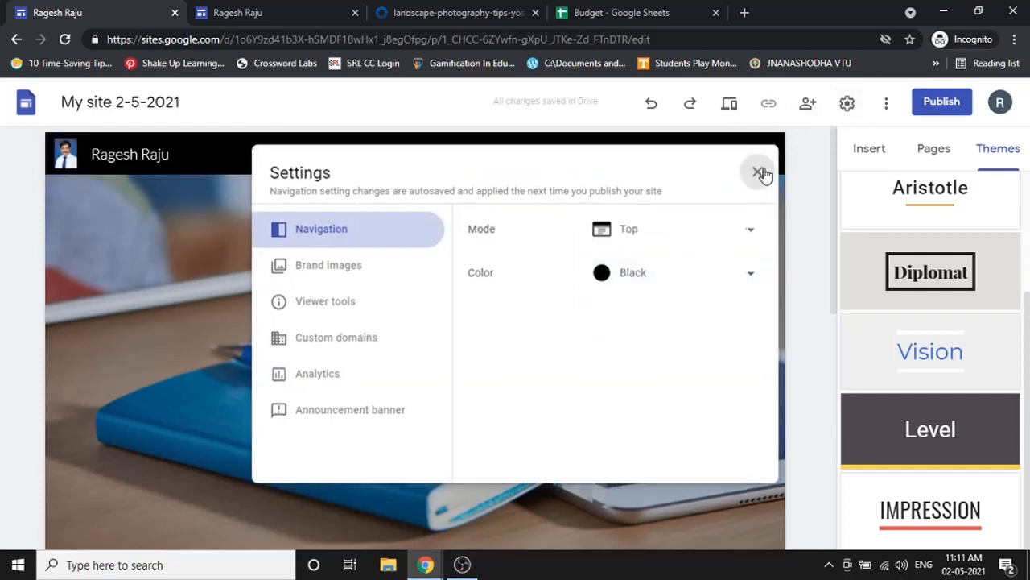
click(757, 171)
click(848, 105)
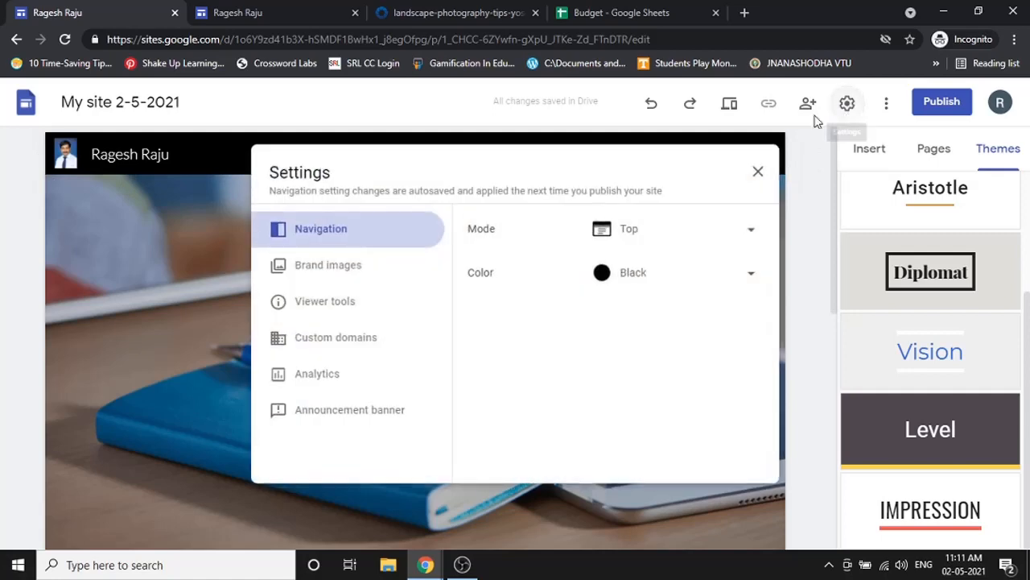
- Step through the Brand images, Viewer tools, Custom domains and Analytics settings sections
click(376, 270)
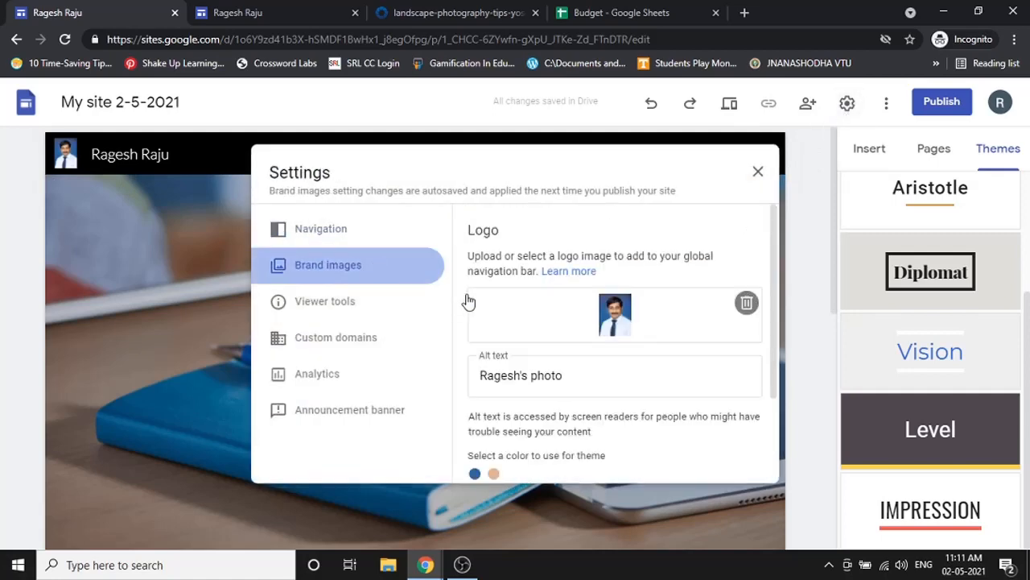
scroll(491, 282, down, 2)
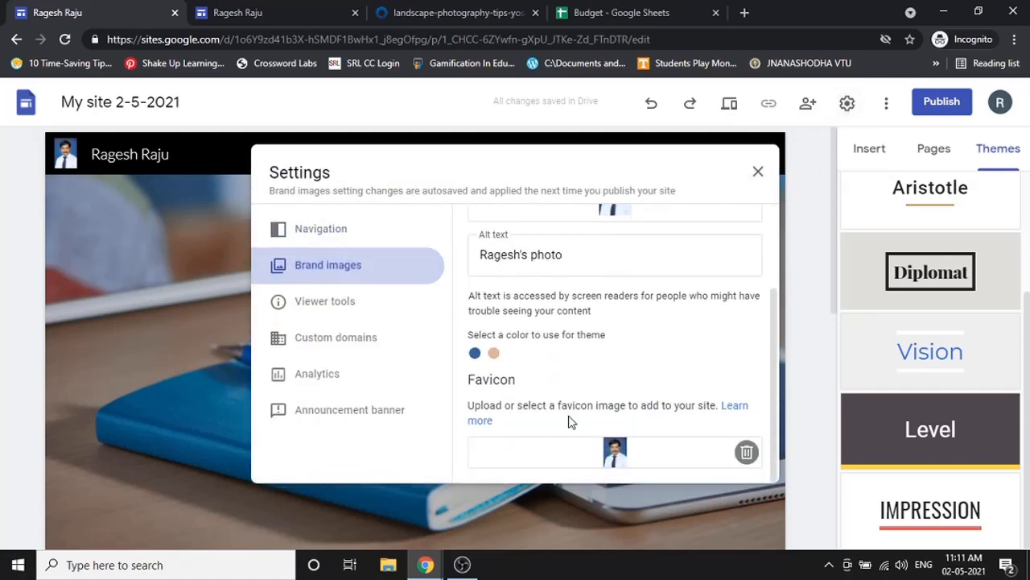
scroll(563, 386, up, 2)
click(370, 304)
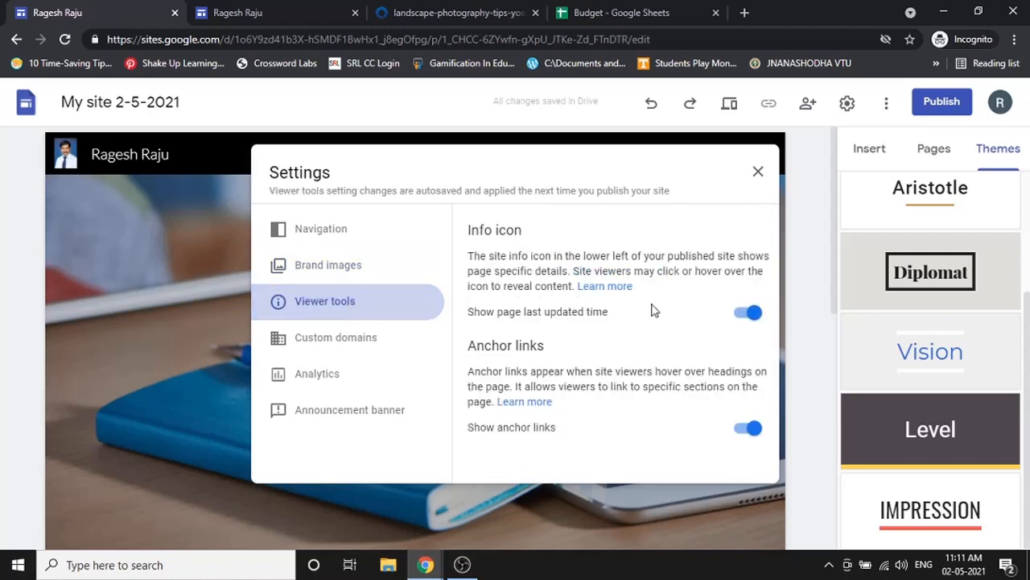
click(387, 348)
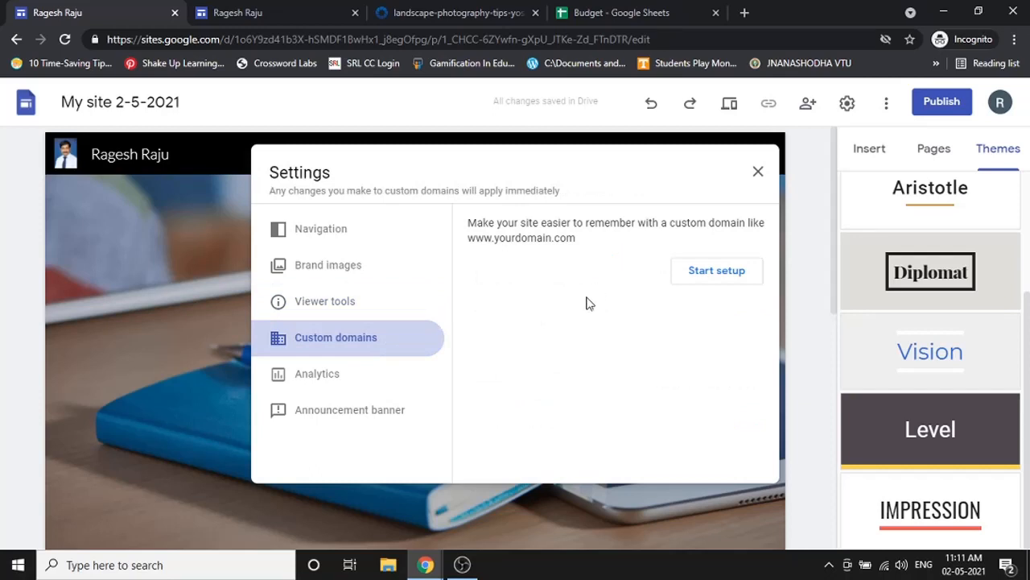
click(343, 389)
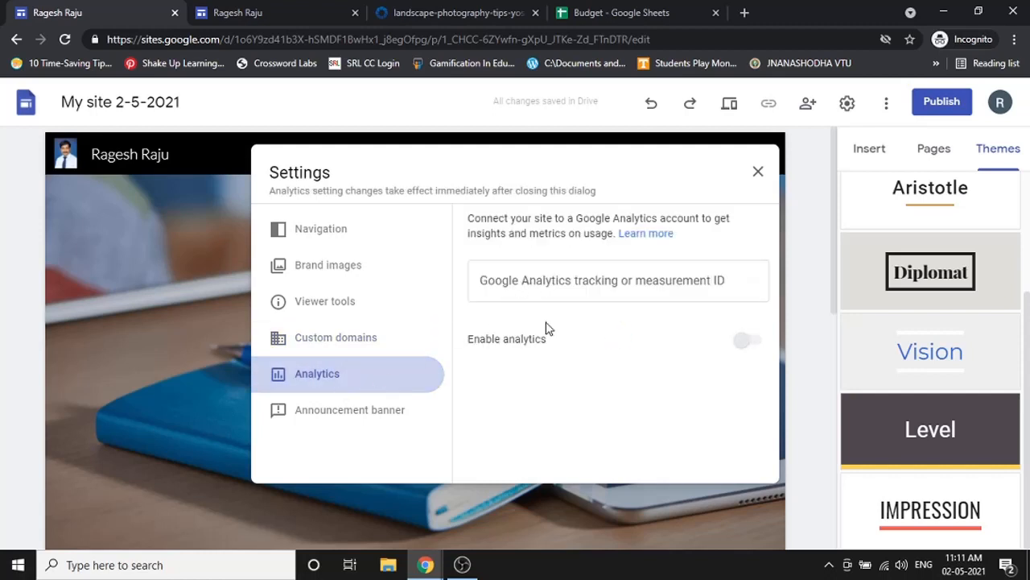
- Write 'Welcome' as the announcement banner message
click(383, 412)
click(529, 428)
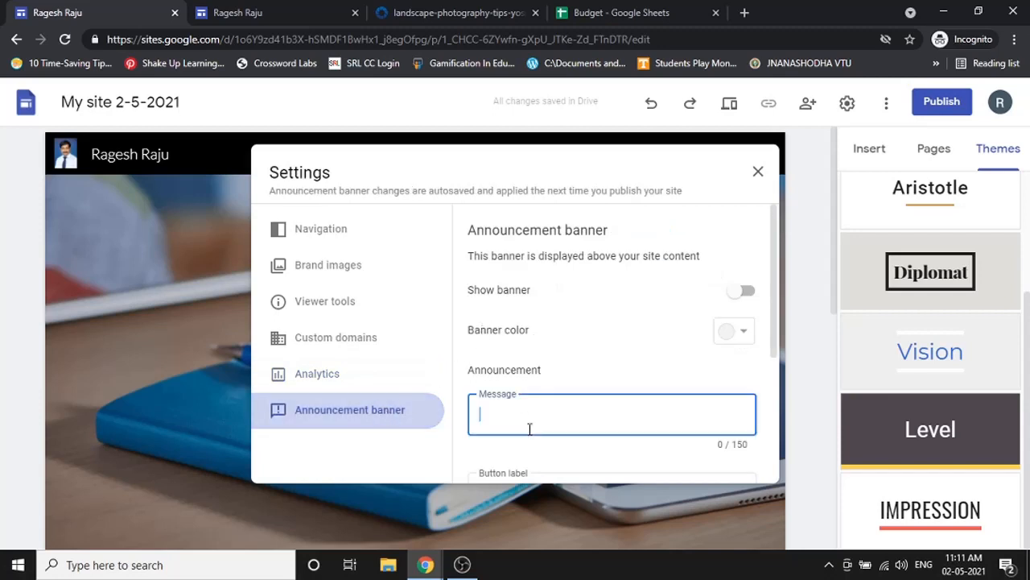
text(Welcome)
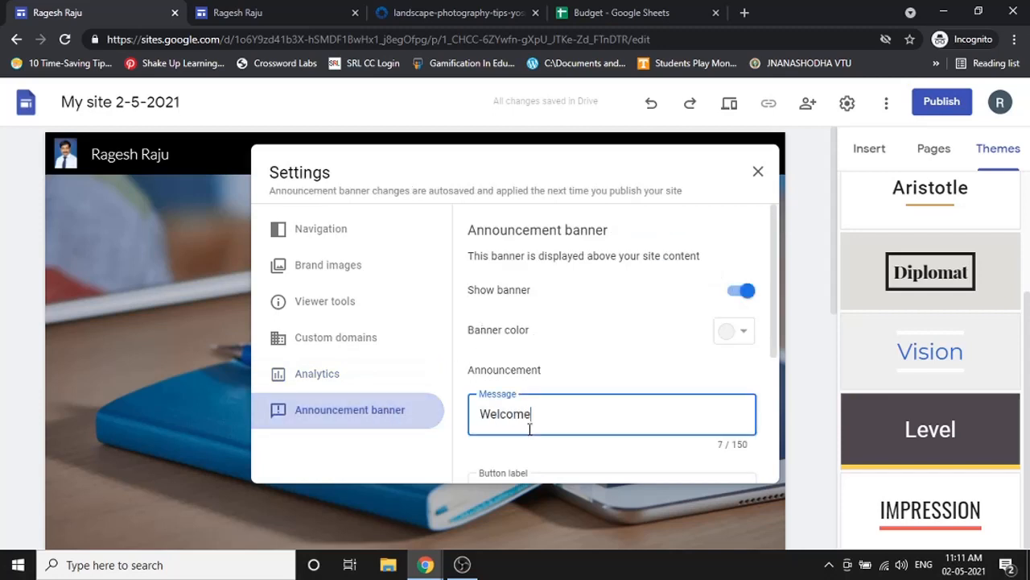
scroll(667, 351, down, 3)
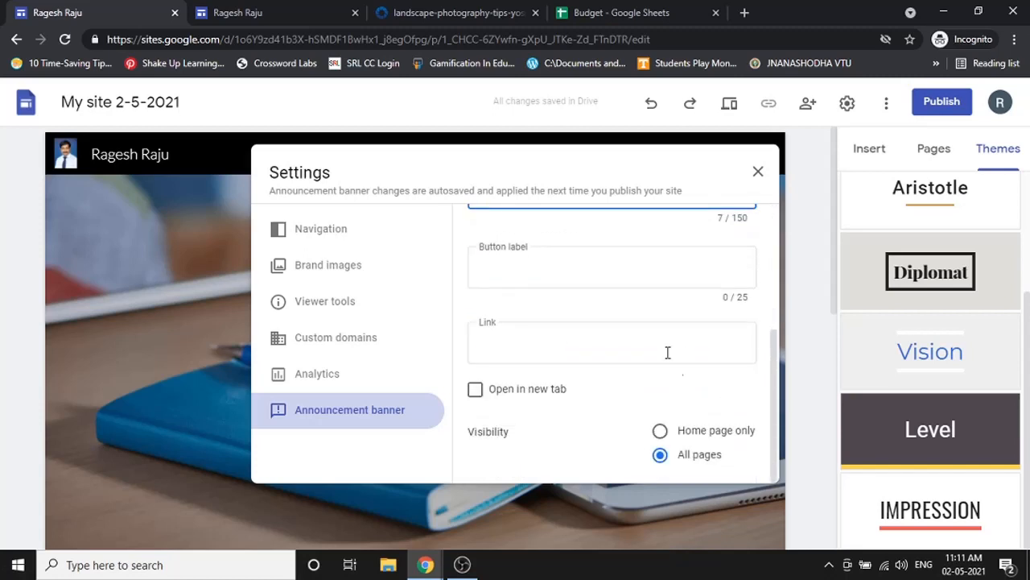
scroll(633, 303, up, 3)
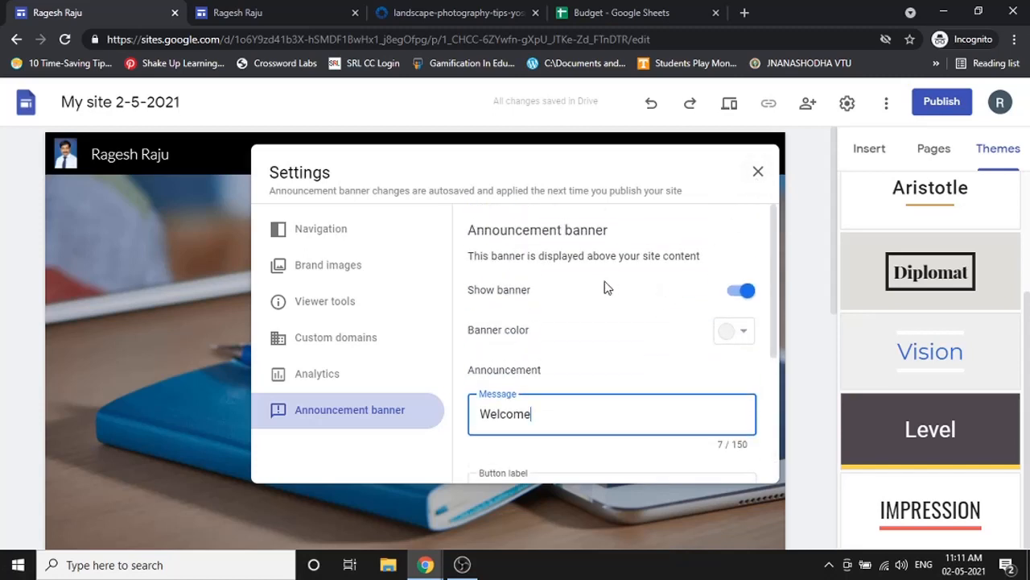
scroll(611, 342, down, 2)
- Label the banner button 'Hello' and link it to the About me page
click(604, 346)
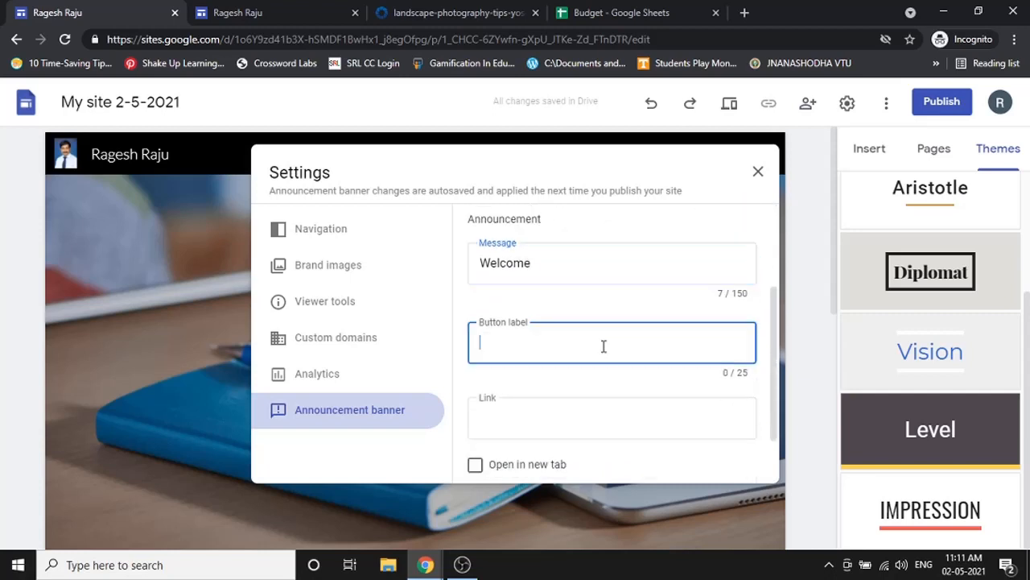
text(Hello)
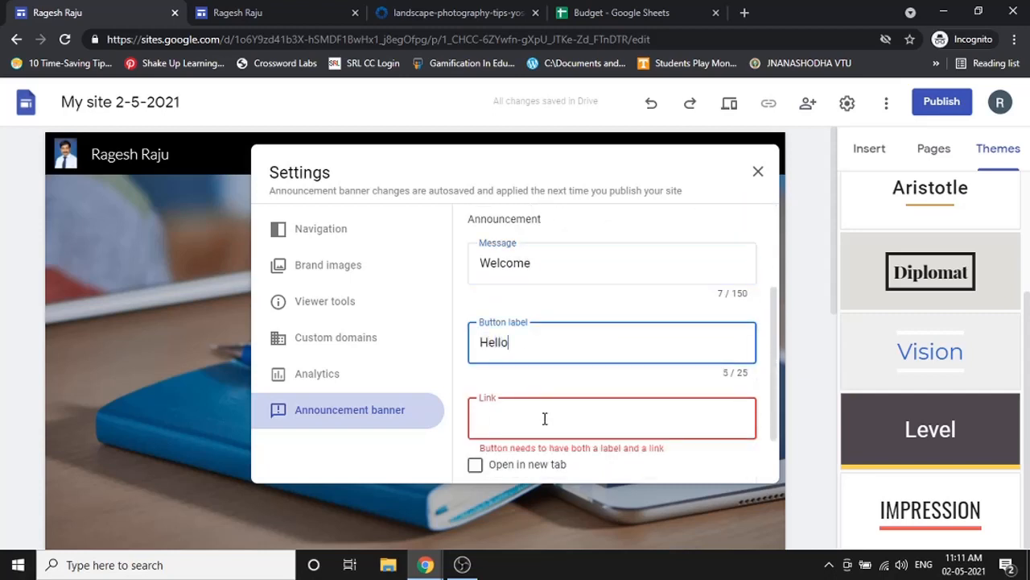
click(545, 419)
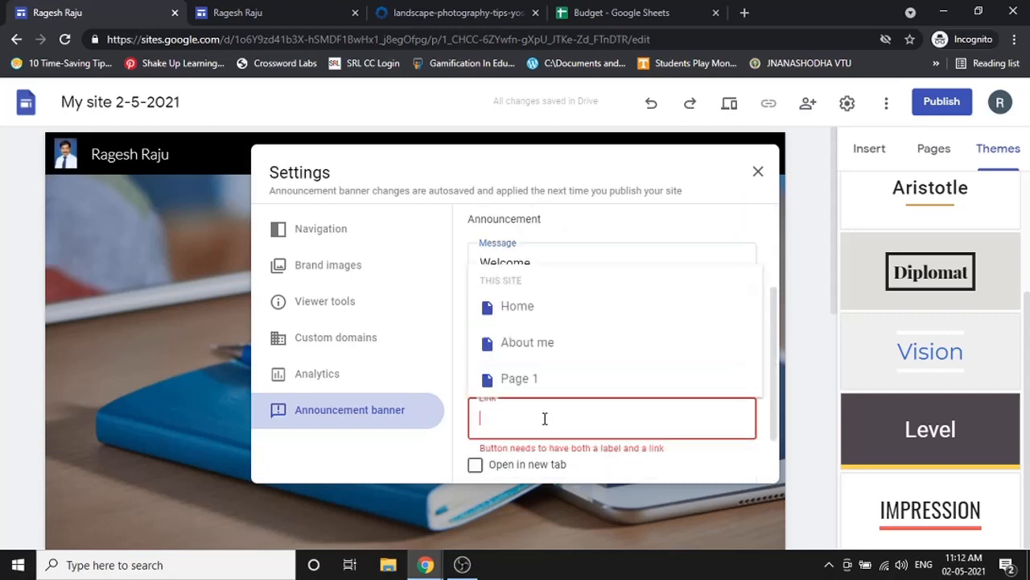
click(545, 346)
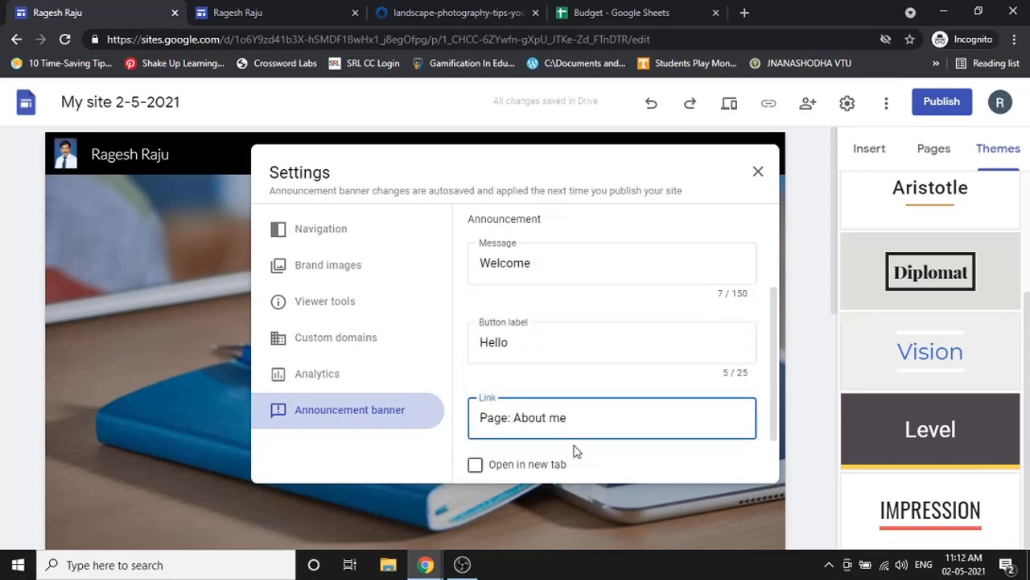
scroll(576, 451, down, 1)
scroll(542, 442, up, 3)
scroll(559, 393, down, 2)
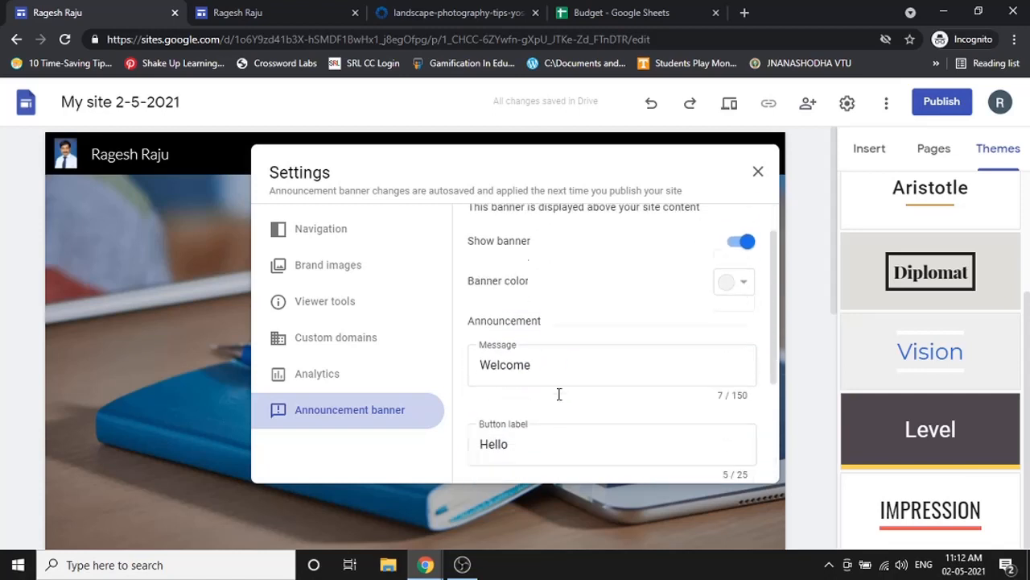
- Clear and re-link the Hello button to About me, then preview the site
drag(568, 400, 420, 435)
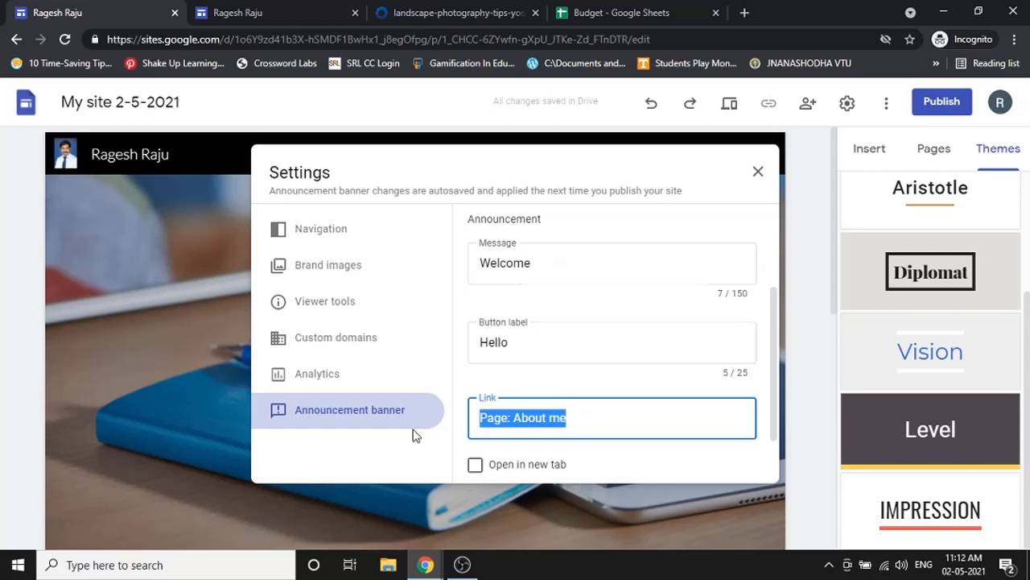
key(BackSpace)
click(353, 412)
scroll(542, 371, up, 2)
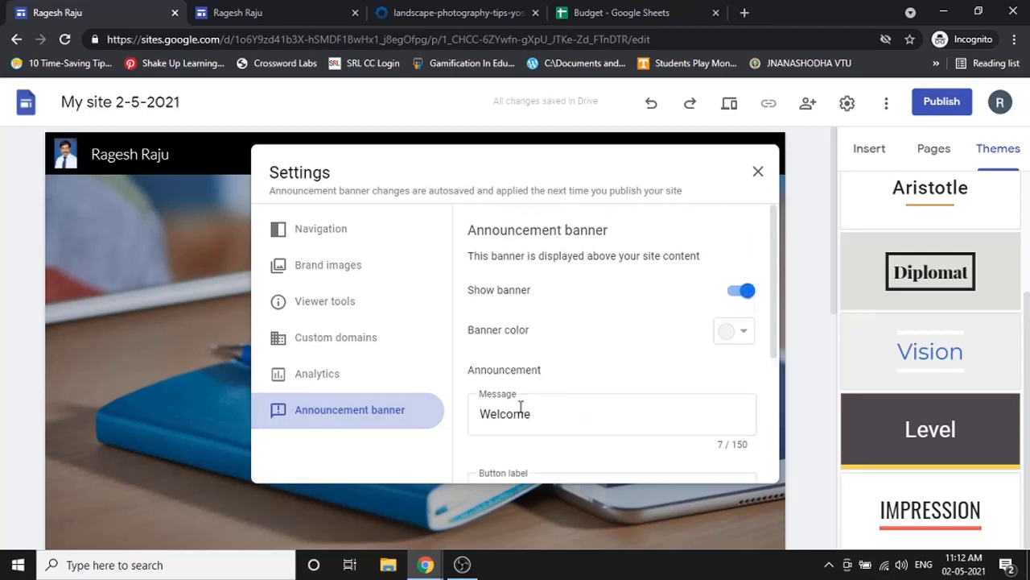
scroll(571, 415, down, 1)
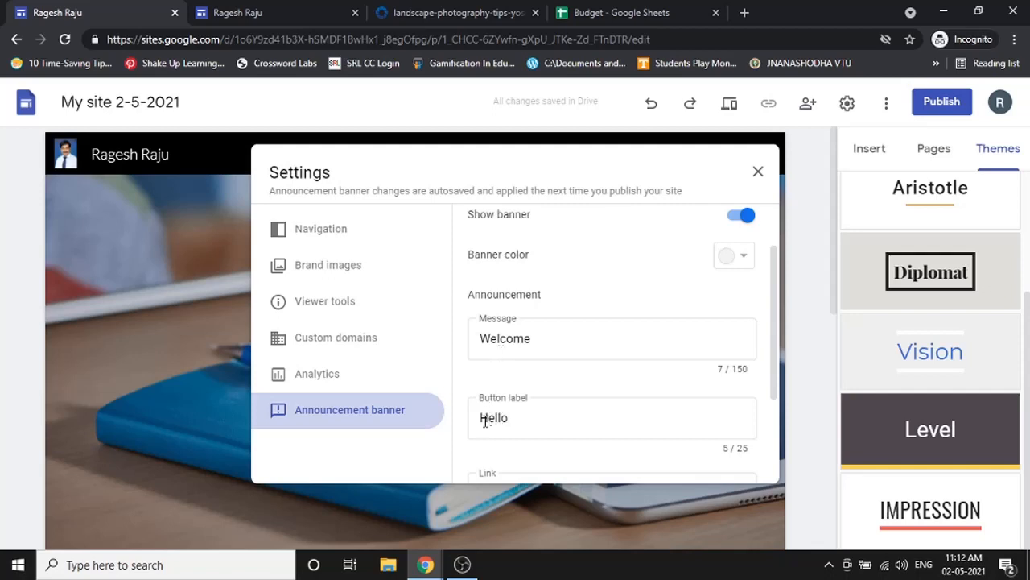
scroll(518, 427, down, 1)
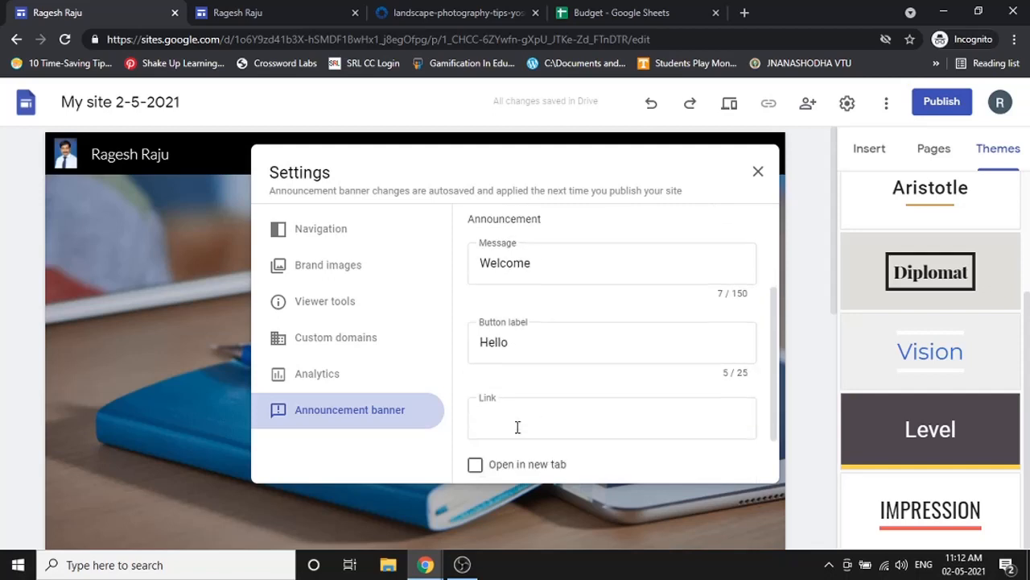
click(517, 426)
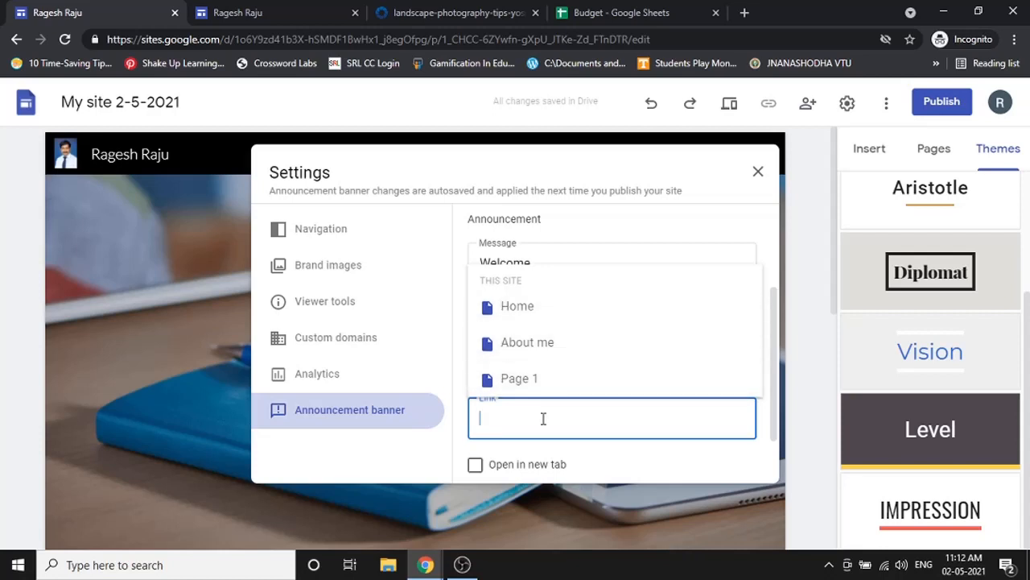
click(545, 341)
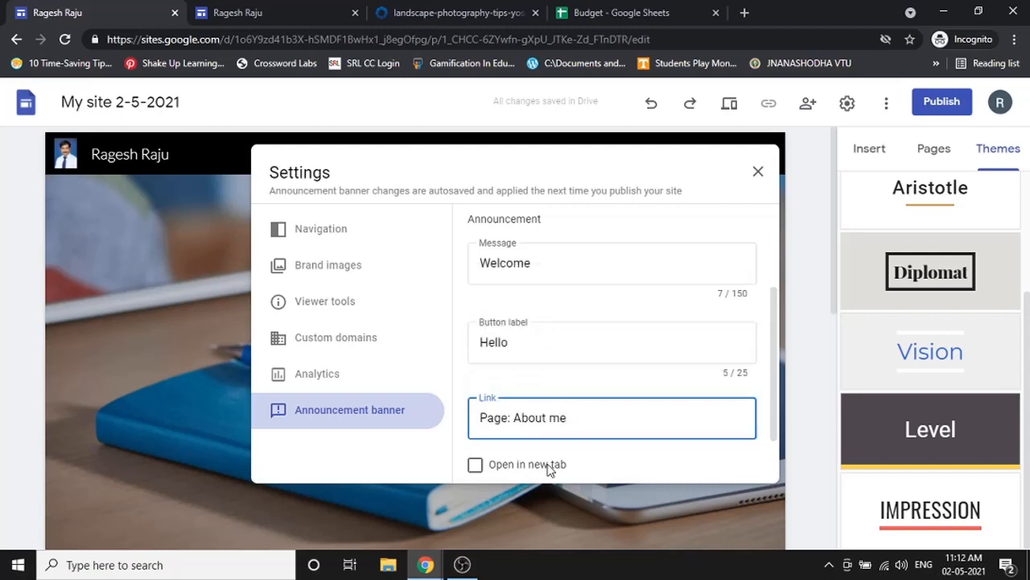
scroll(716, 248, down, 2)
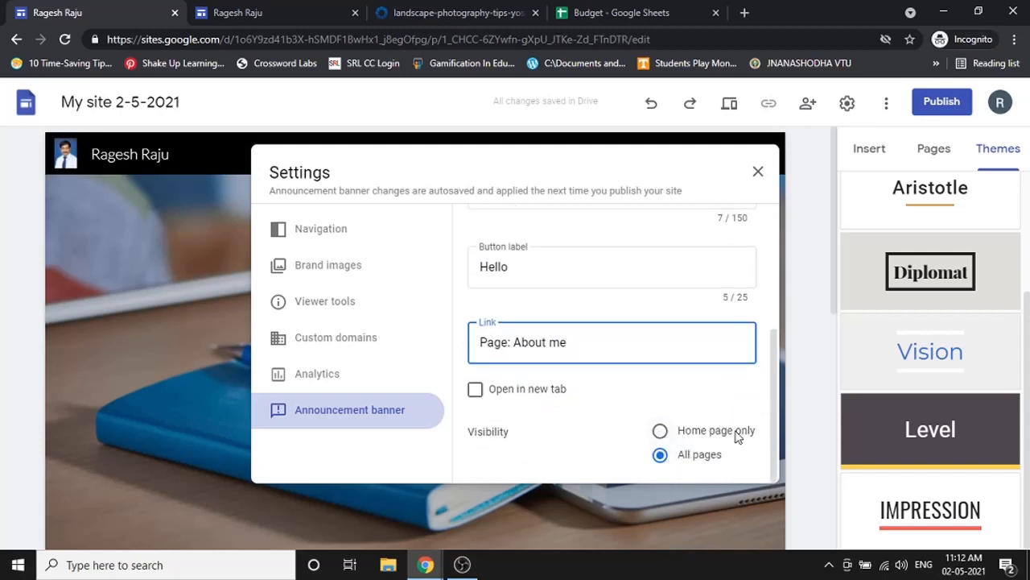
click(761, 171)
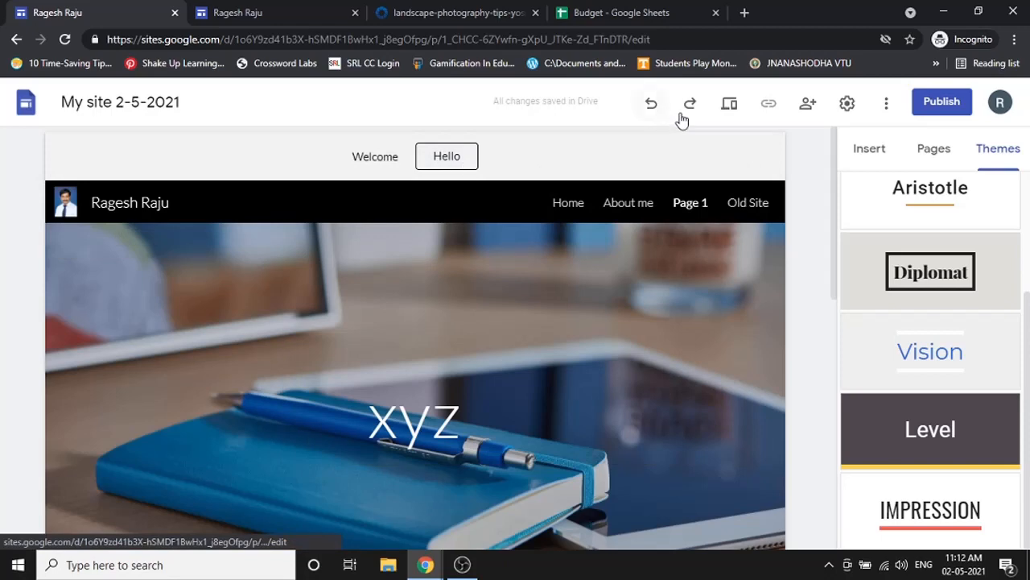
click(731, 108)
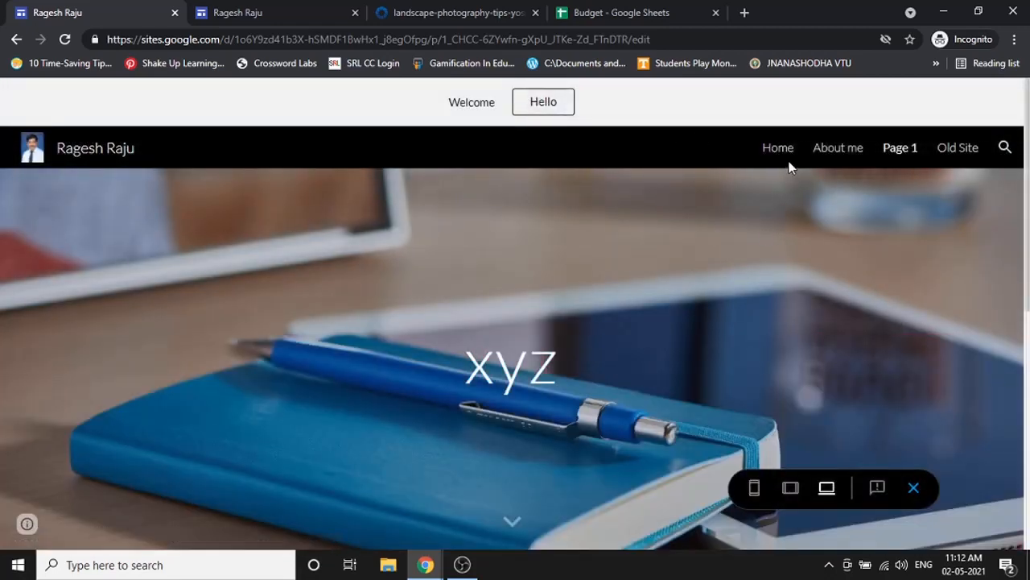
- In preview, check that the Hello button opens About me, then exit preview
drag(791, 163, 789, 159)
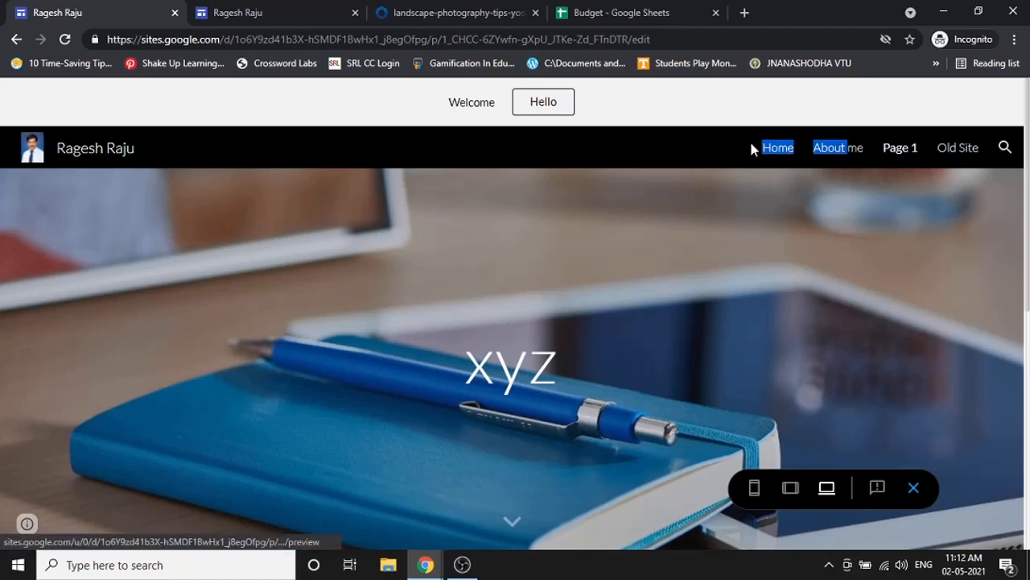
click(753, 149)
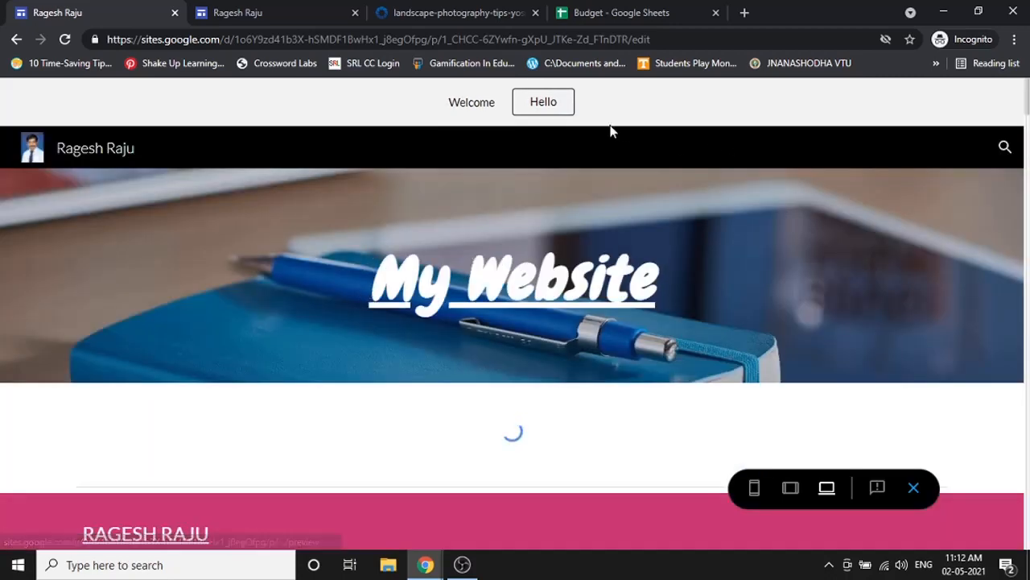
click(552, 102)
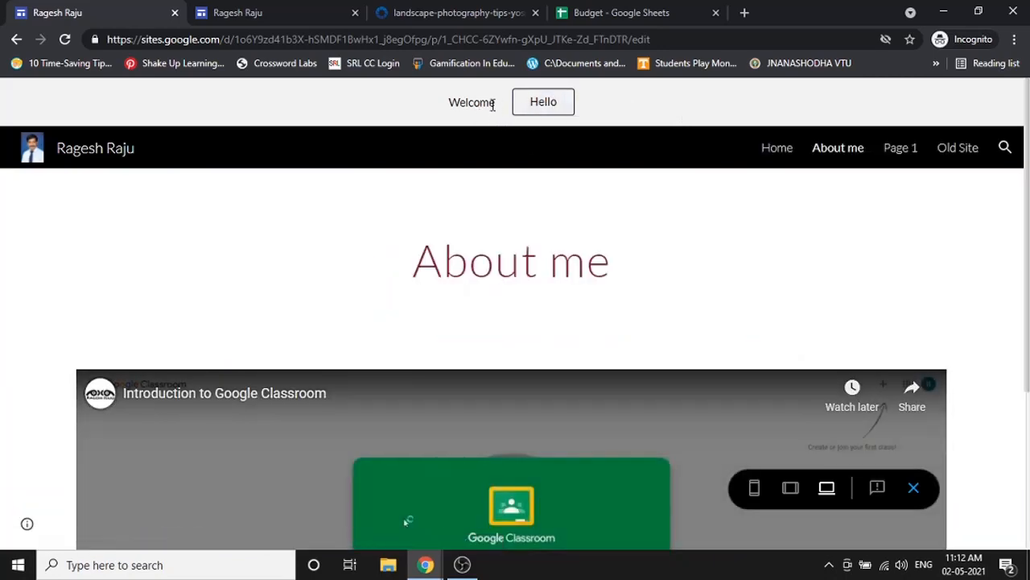
click(548, 107)
click(915, 153)
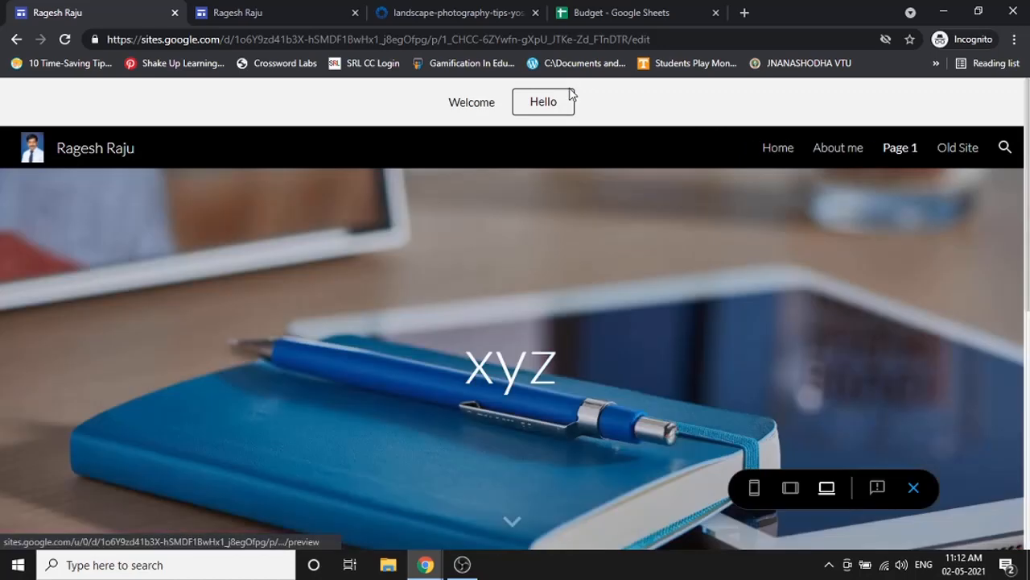
click(914, 486)
- Turn the announcement banner off and close the Budget spreadsheet tab
scroll(829, 301, down, 1)
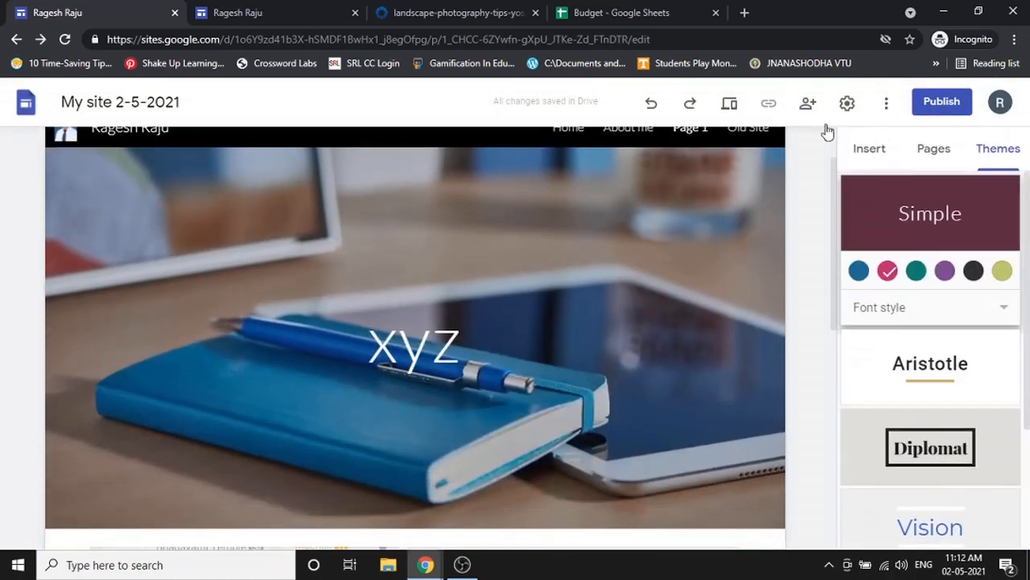
click(846, 103)
click(325, 405)
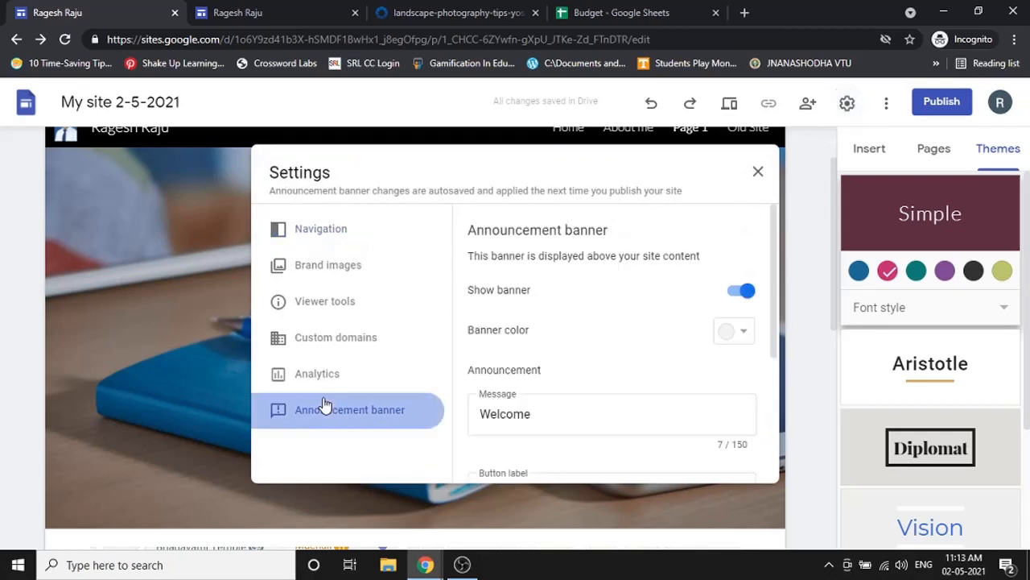
click(734, 293)
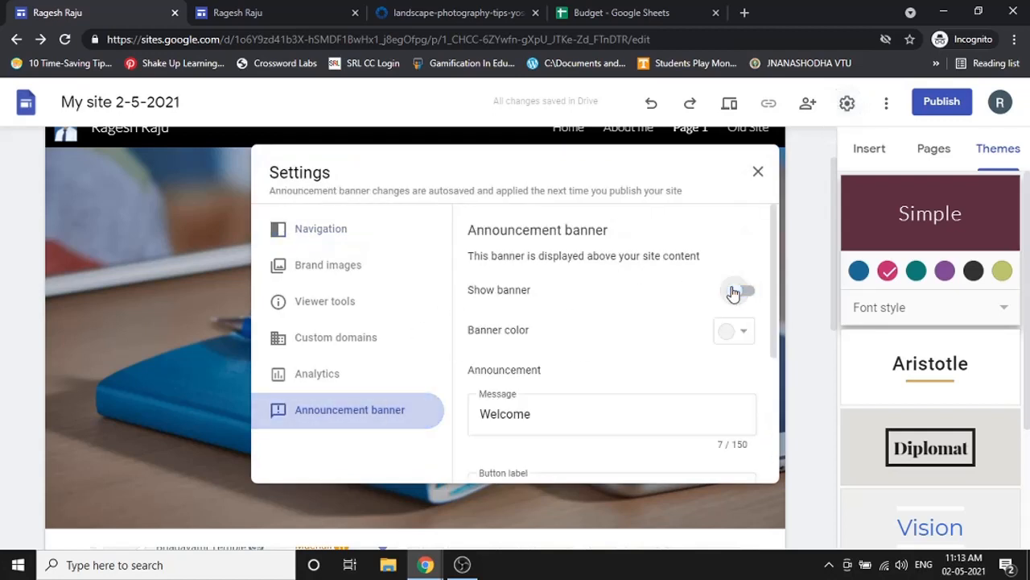
click(758, 171)
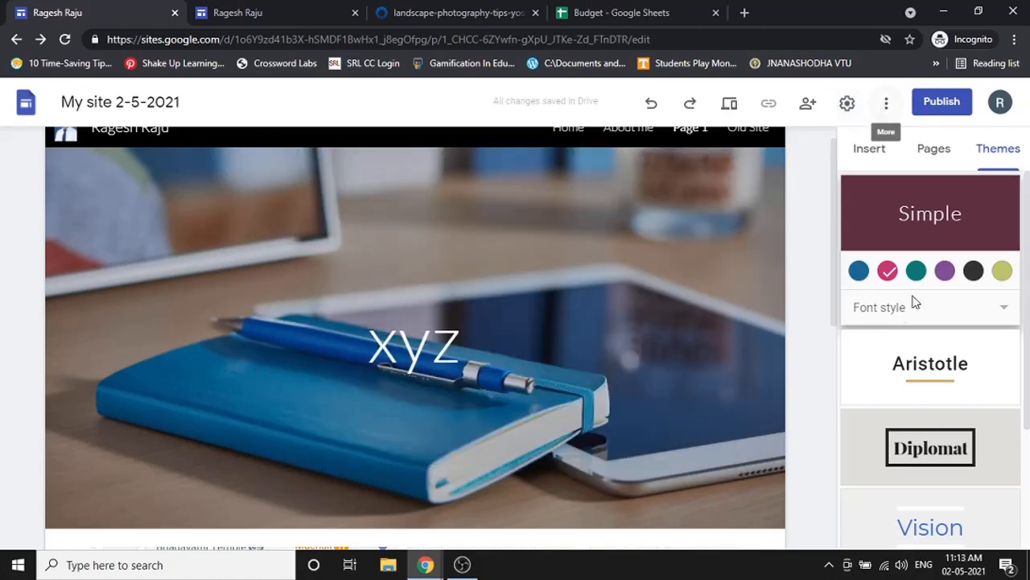
scroll(915, 306, down, 2)
scroll(915, 306, up, 2)
click(871, 151)
click(715, 13)
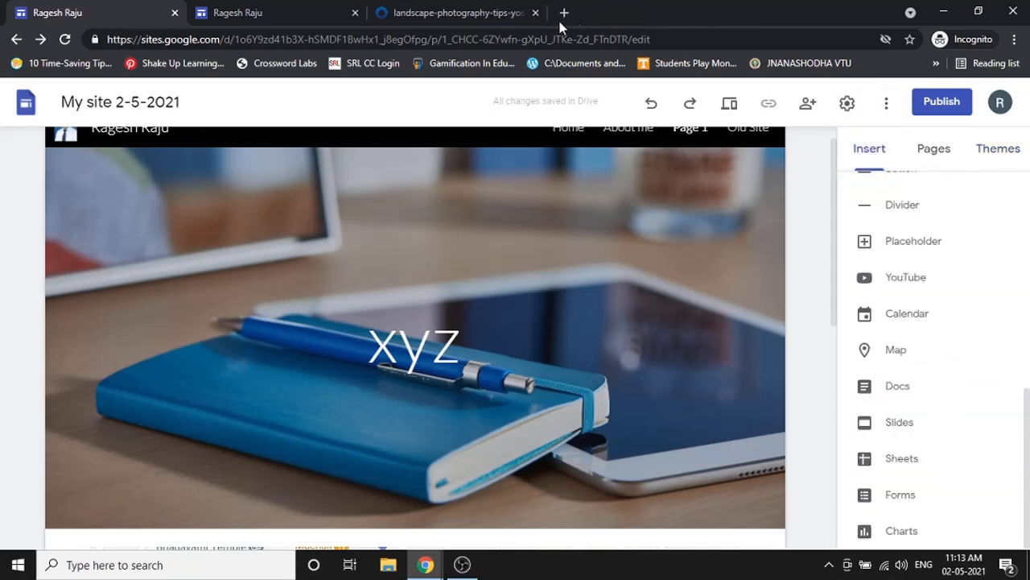
- Search the web for 'get free imogi' in a new tab and open Get Emoji
click(566, 13)
text(get )
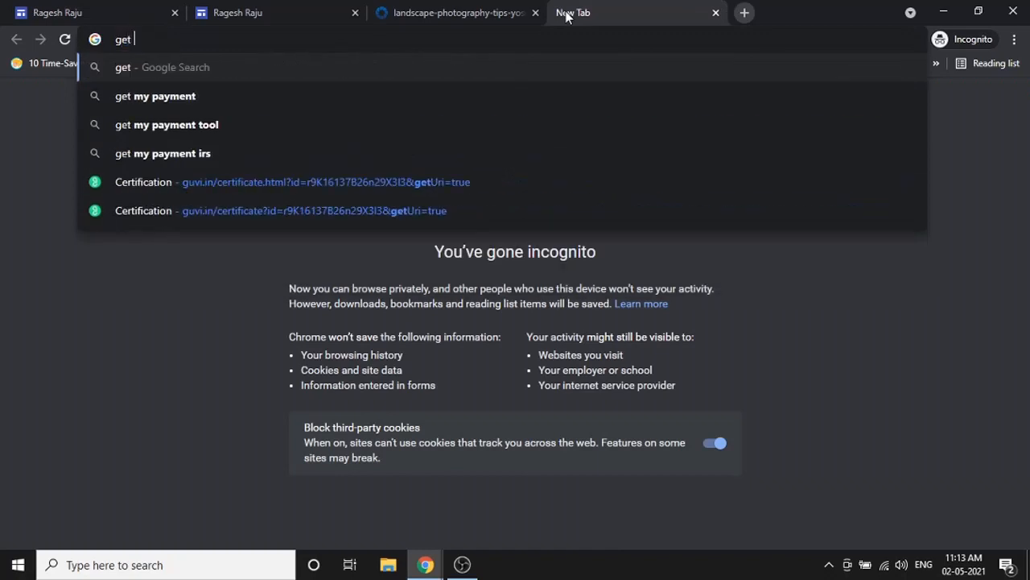
text(free imogi)
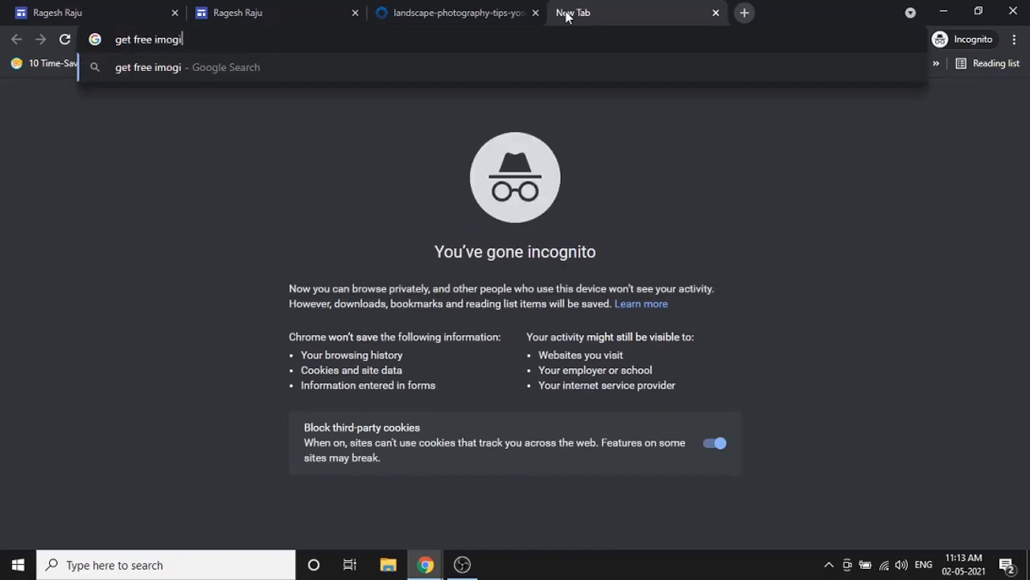
key(Return)
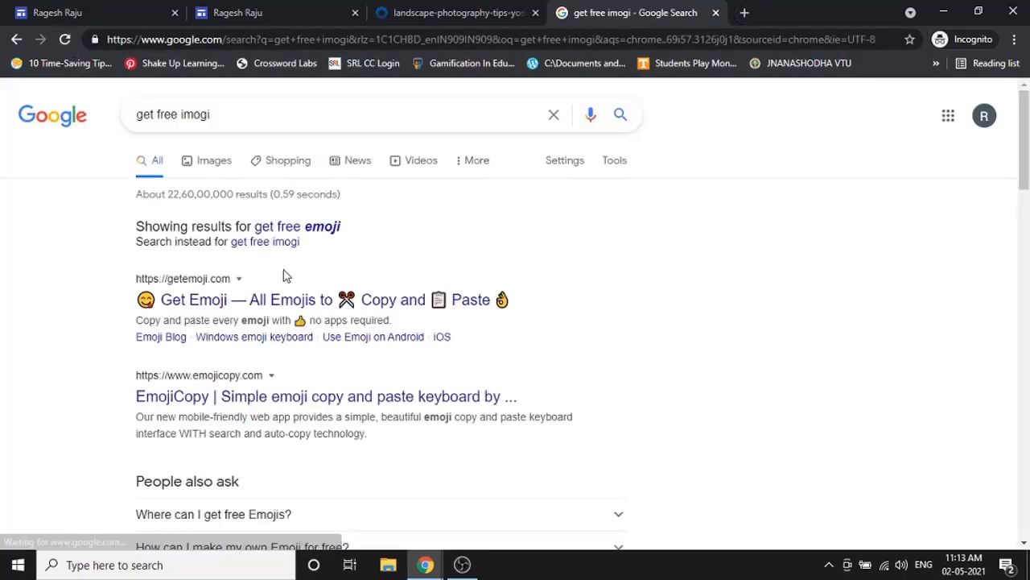
click(257, 301)
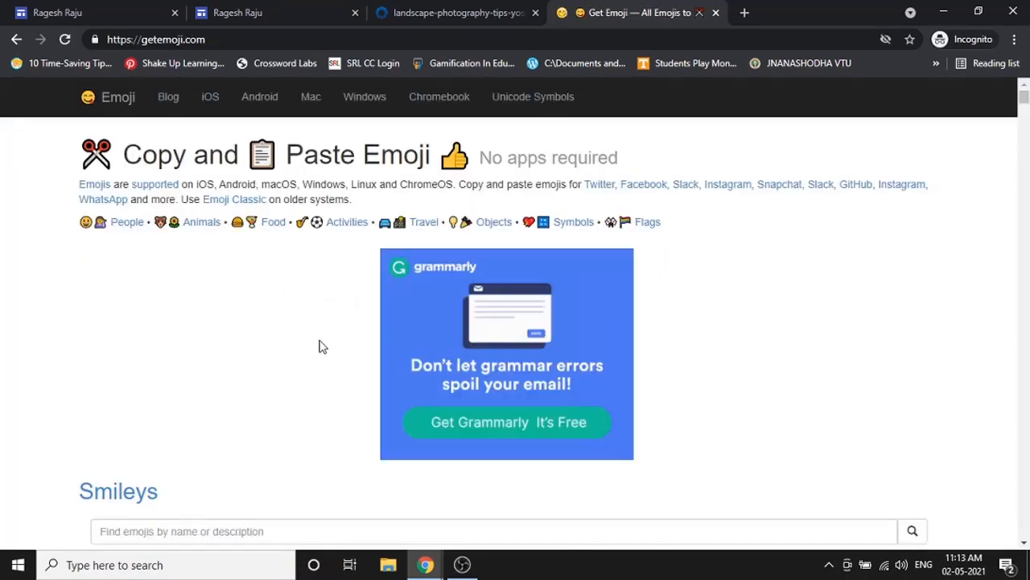
- Copy the grinning smiley from the Smileys grid and return to the site editor
scroll(214, 345, down, 5)
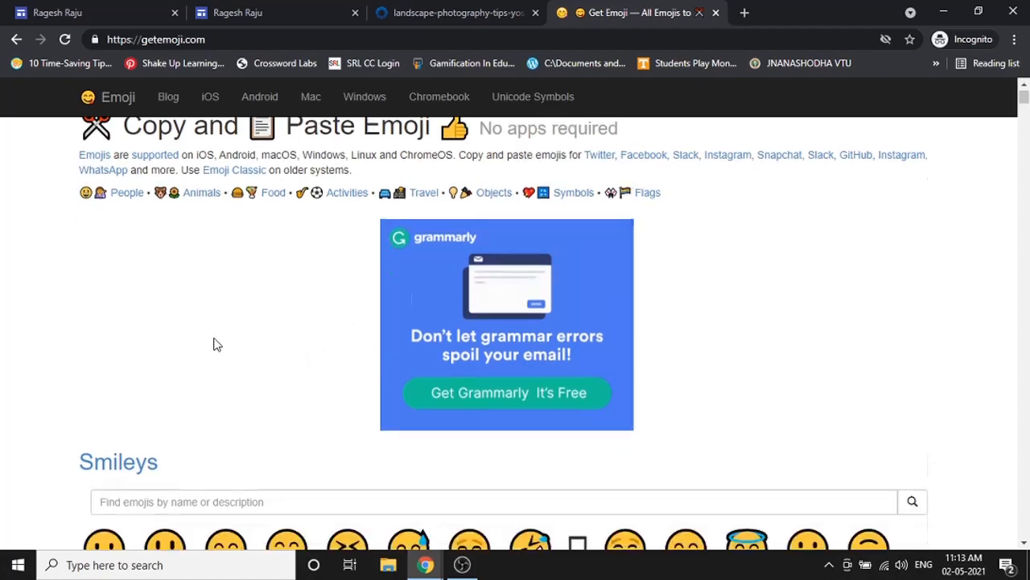
scroll(191, 242, up, 3)
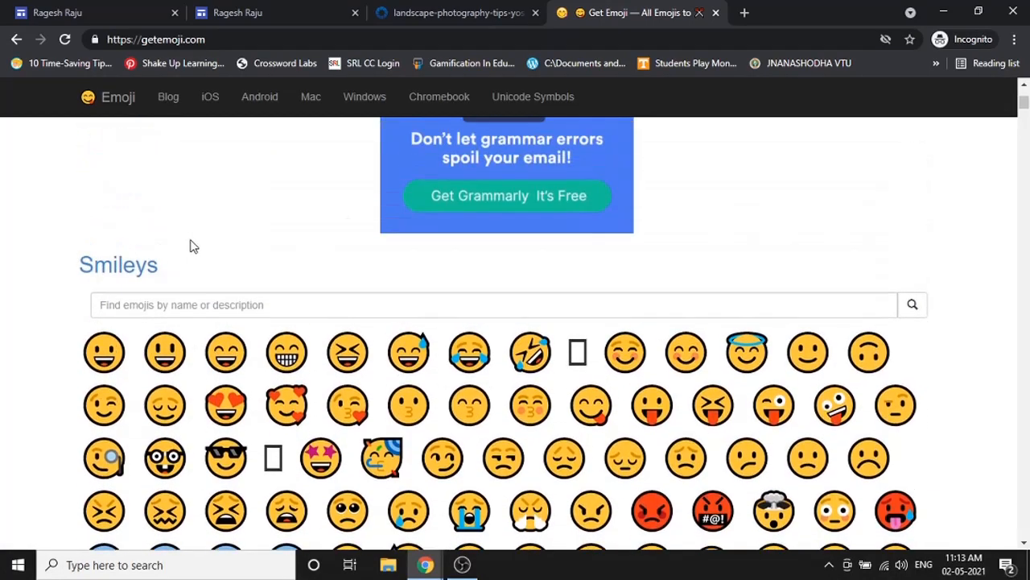
scroll(184, 289, down, 1)
double_click(167, 341)
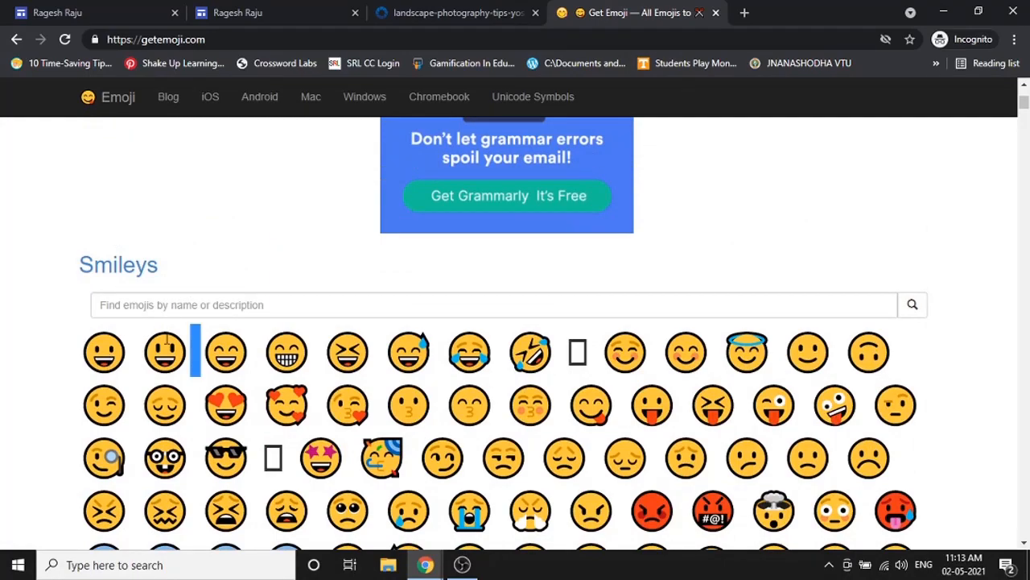
scroll(200, 340, down, 4)
scroll(310, 315, up, 4)
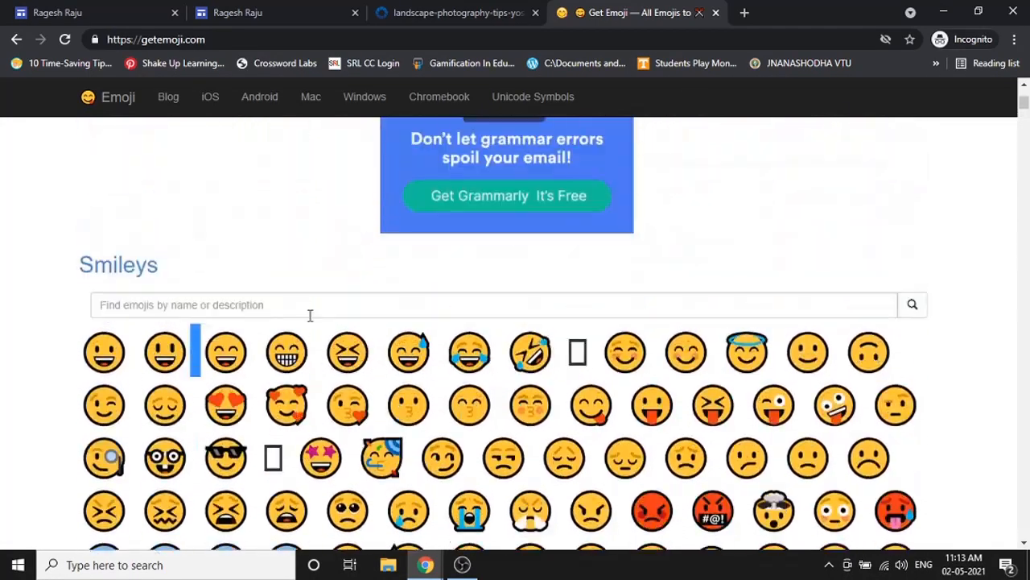
double_click(152, 351)
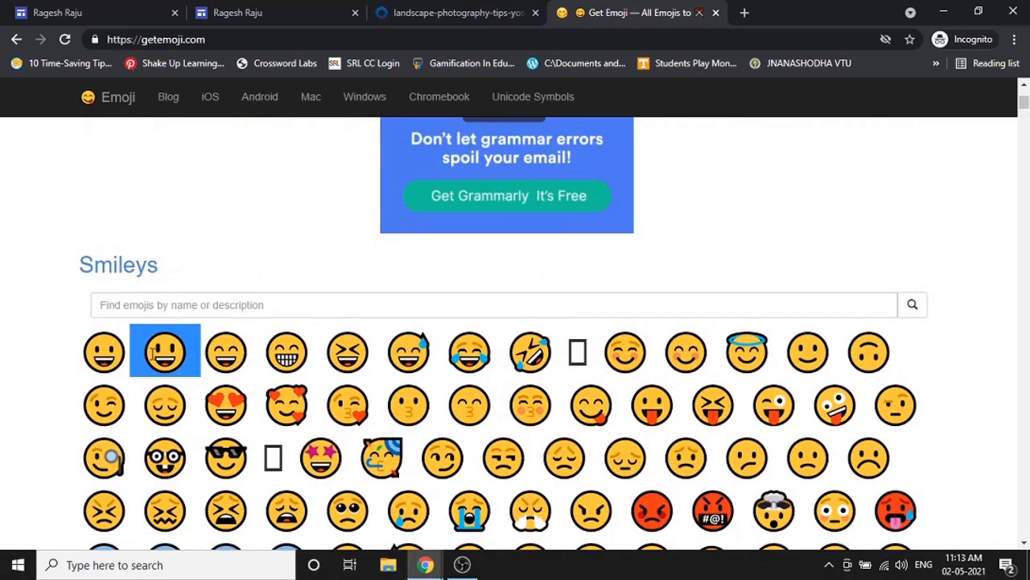
right_click(151, 356)
click(181, 366)
click(96, 12)
scroll(907, 342, up, 10)
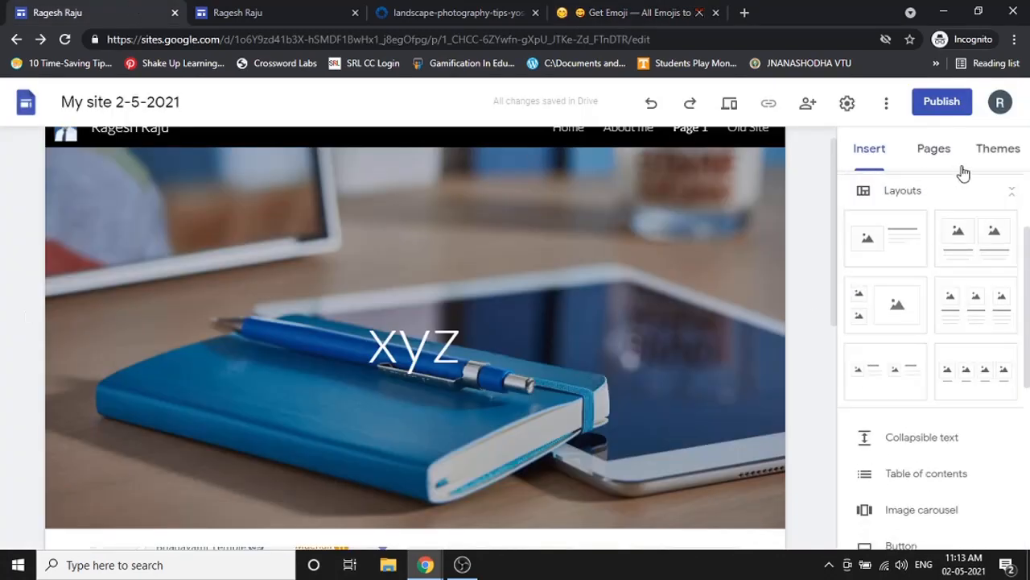
- On the Home page, paste the smiley on a new line below the college address, then delete it
click(937, 153)
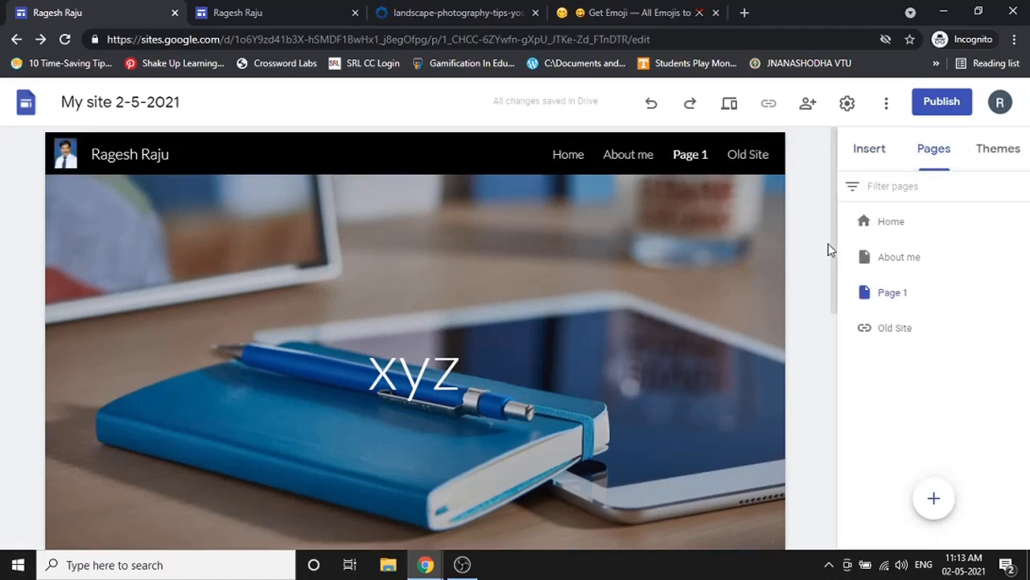
click(889, 222)
scroll(405, 377, down, 3)
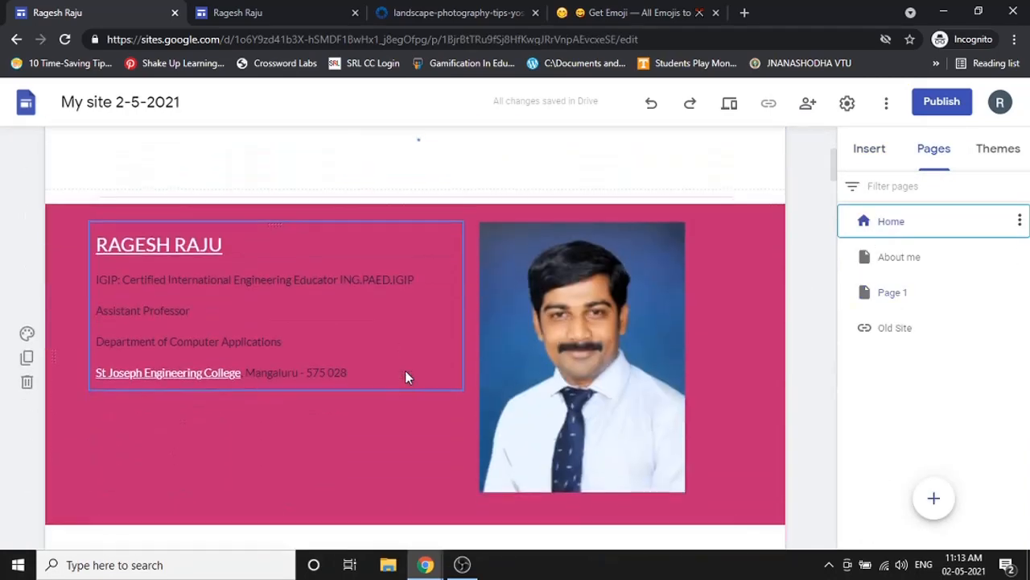
click(371, 364)
key(Return)
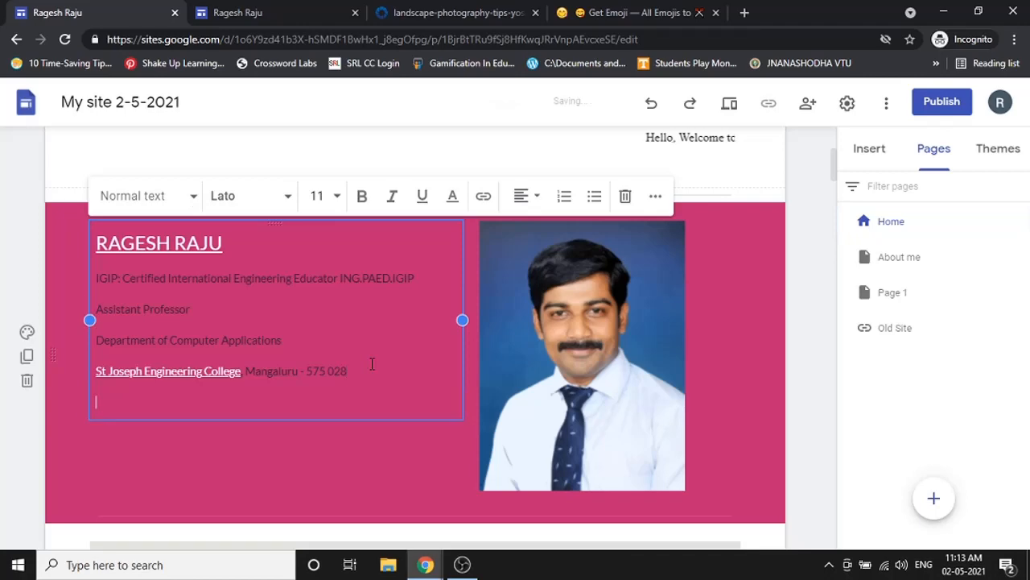
key(ctrl+v)
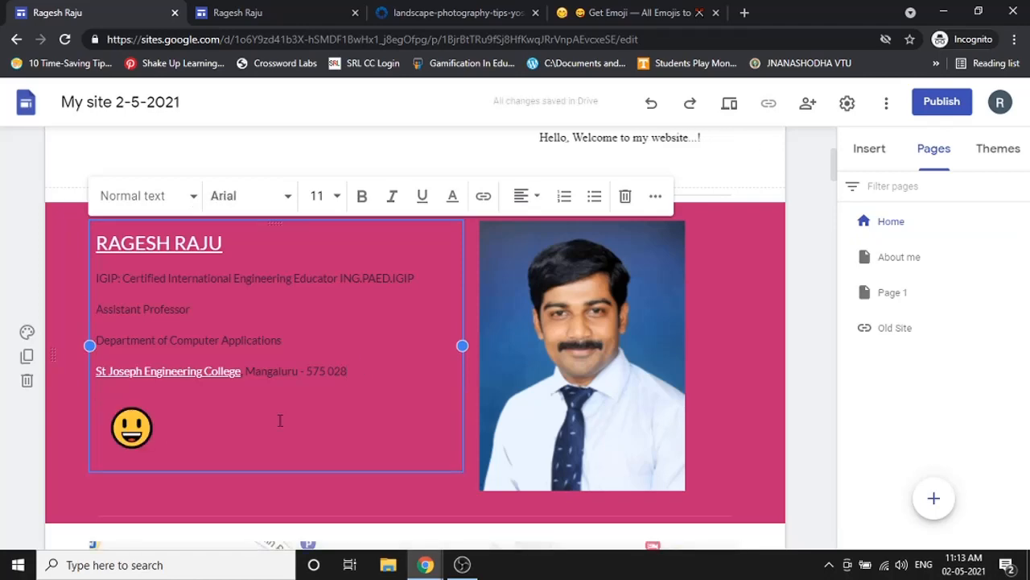
key(BackSpace)
key(BackSpace)
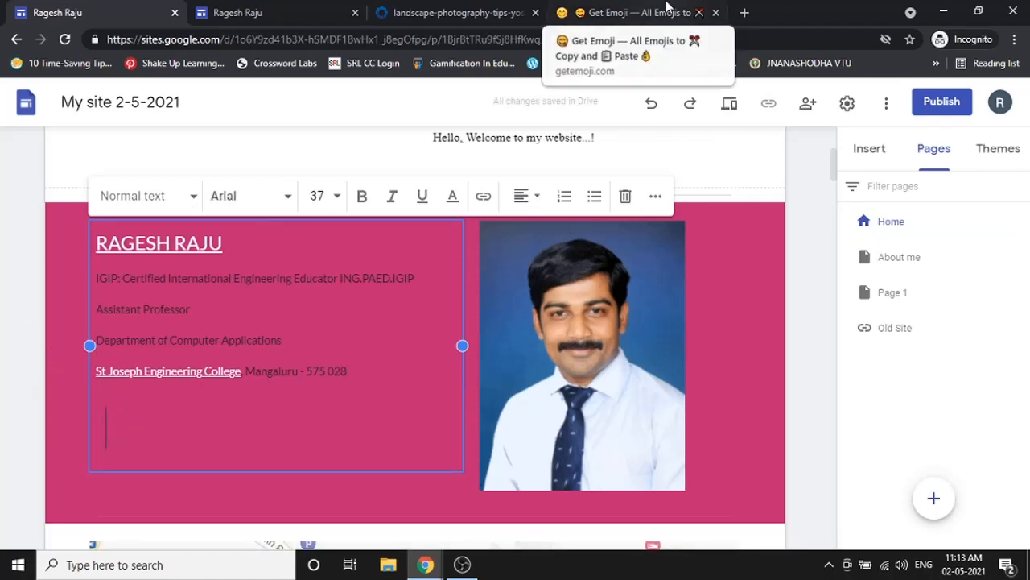
click(636, 12)
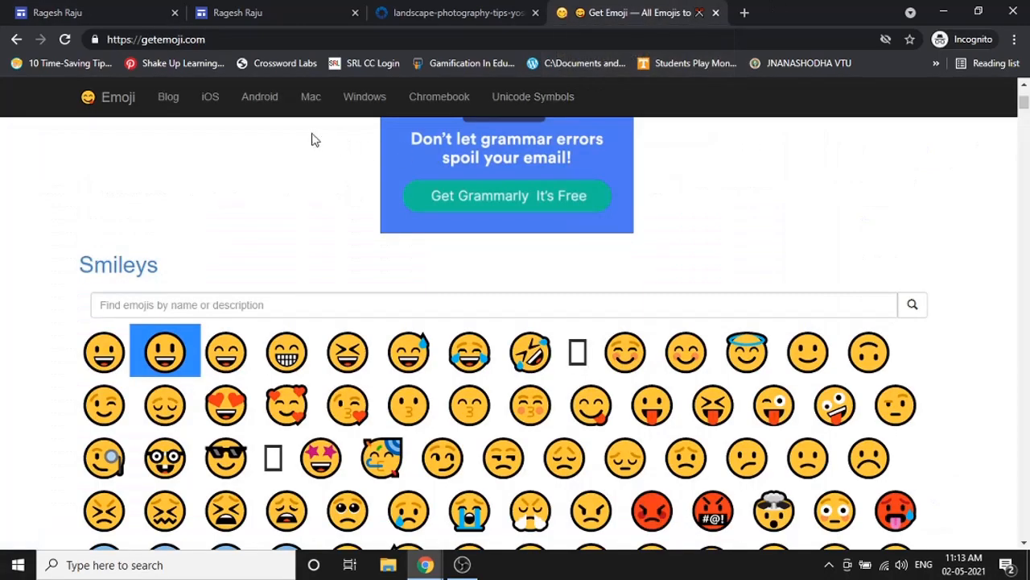
- Search Emojipedia for 'ca', open the Camera emoji page and copy the emoji
click(355, 304)
text(camera)
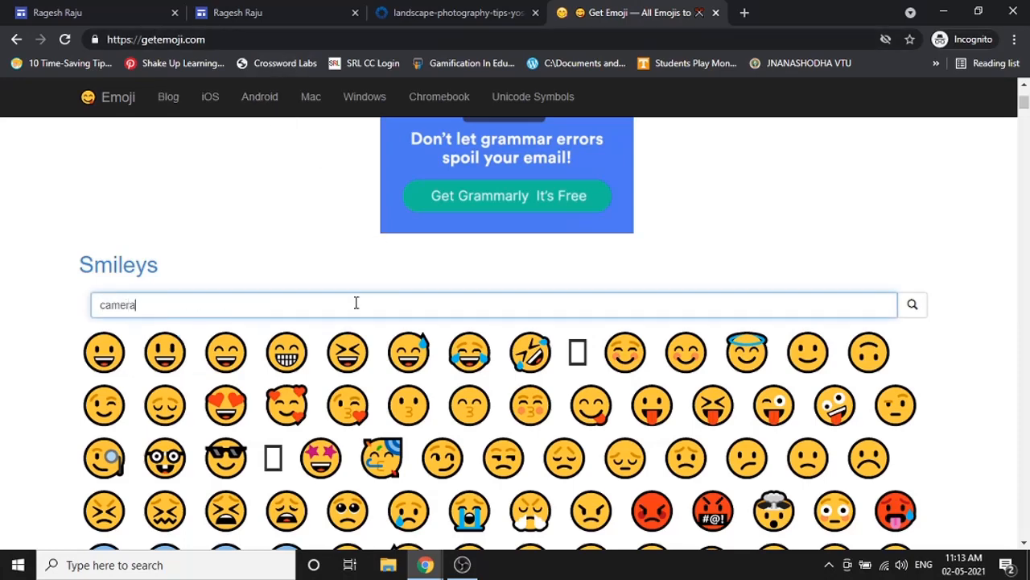
key(Return)
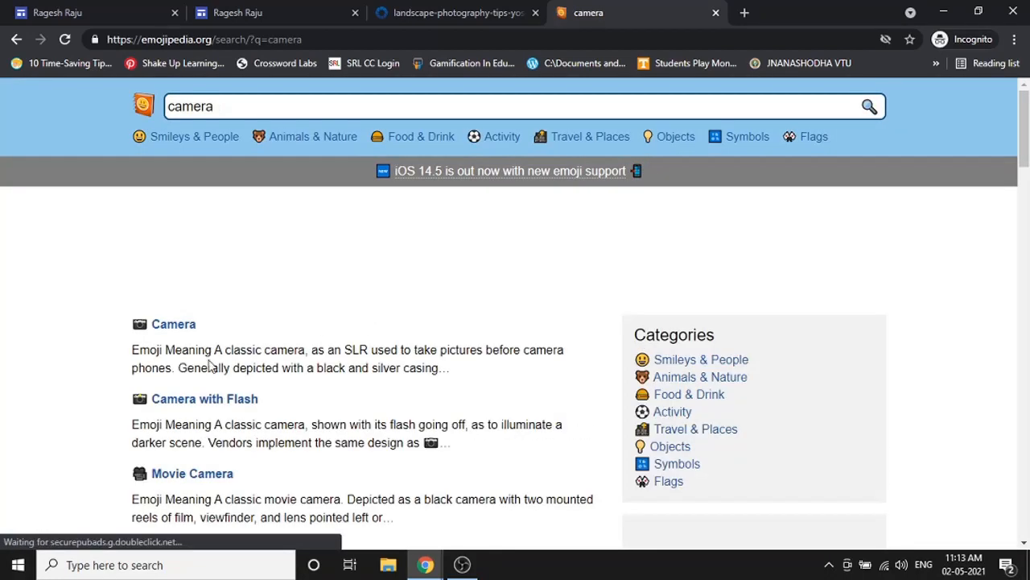
click(165, 325)
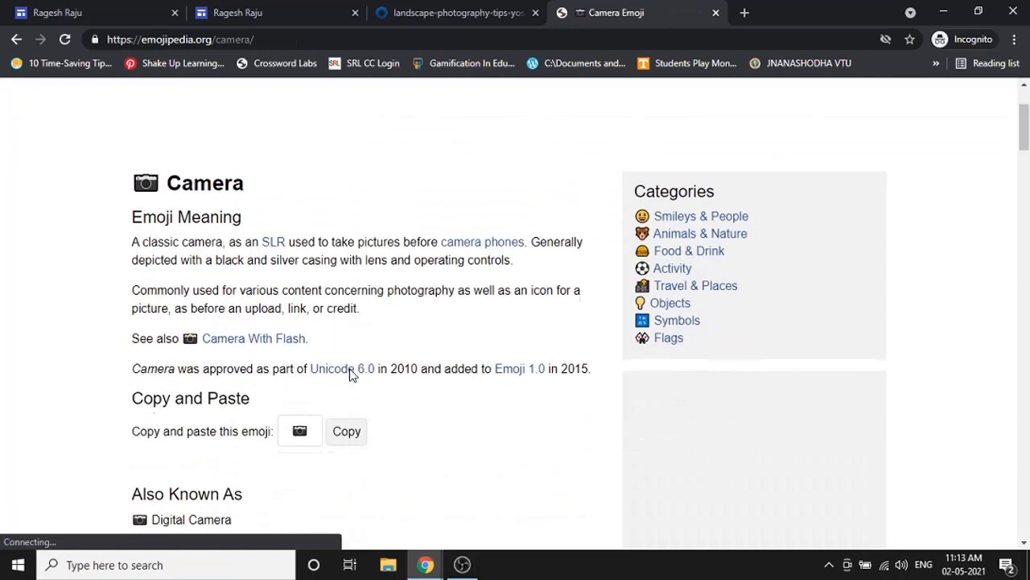
click(327, 433)
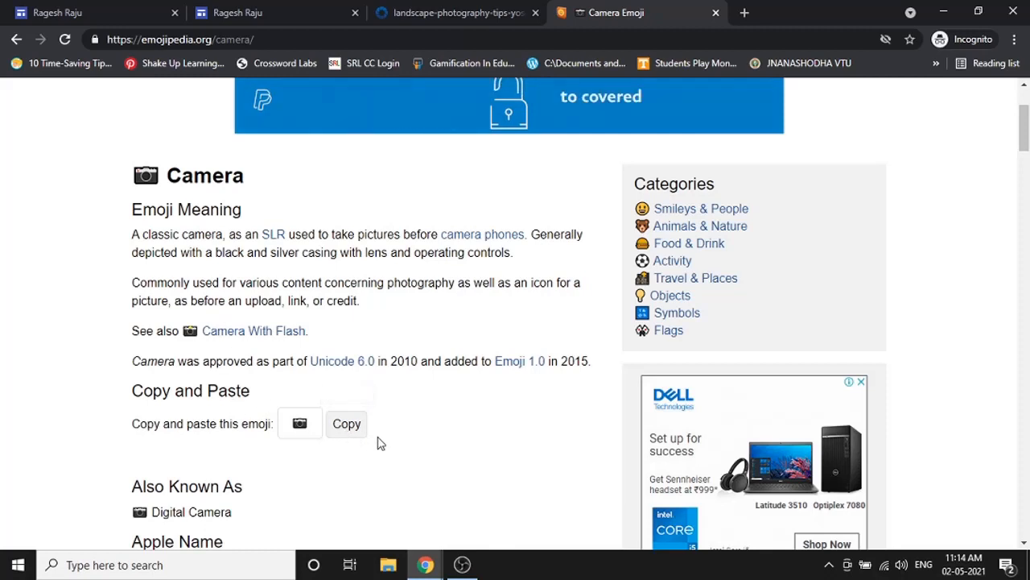
click(120, 13)
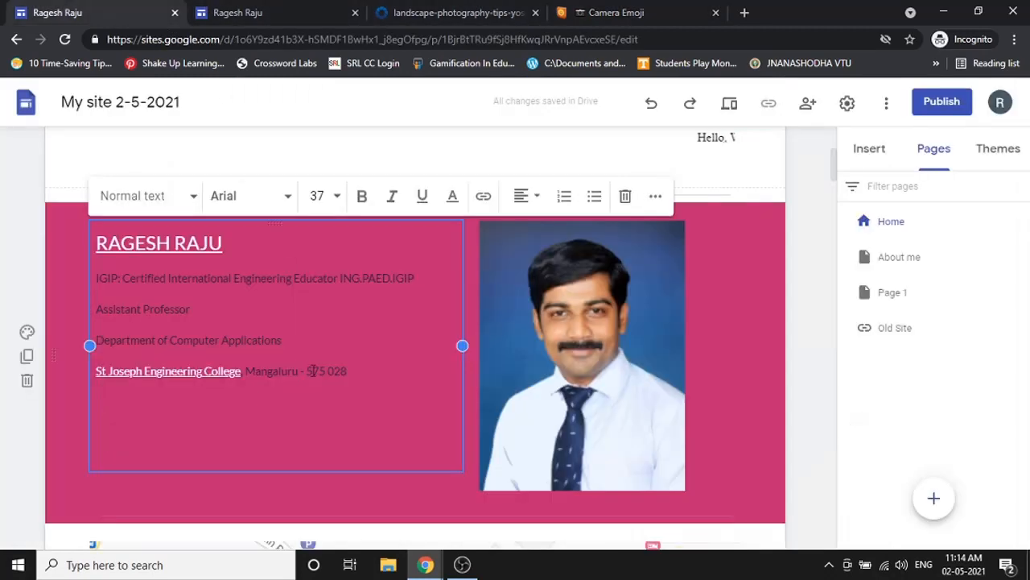
- Replace the empty large-font line with the pasted camera emoji under the college address
key(BackSpace)
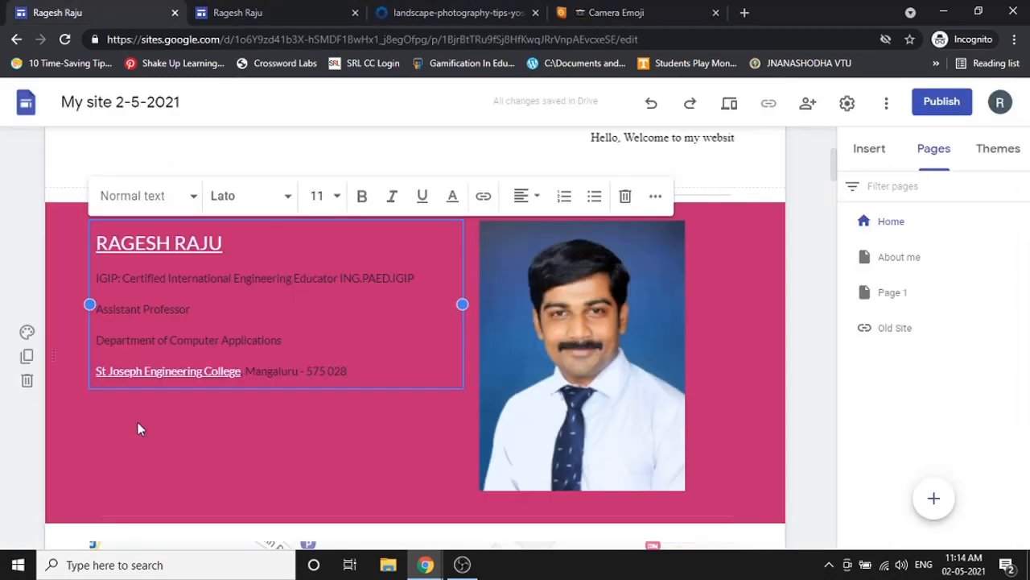
key(ctrl+v)
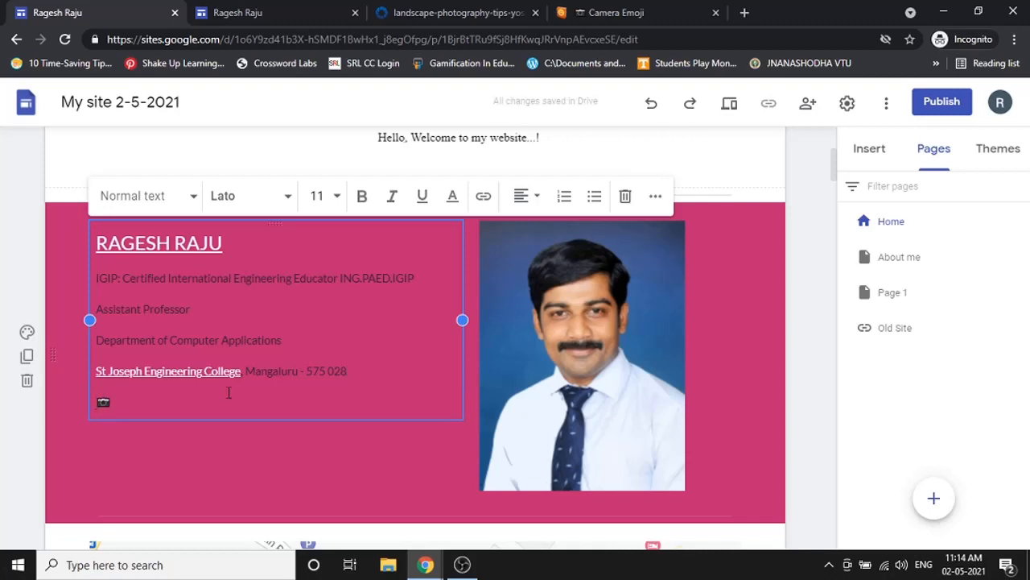
scroll(260, 379, up, 2)
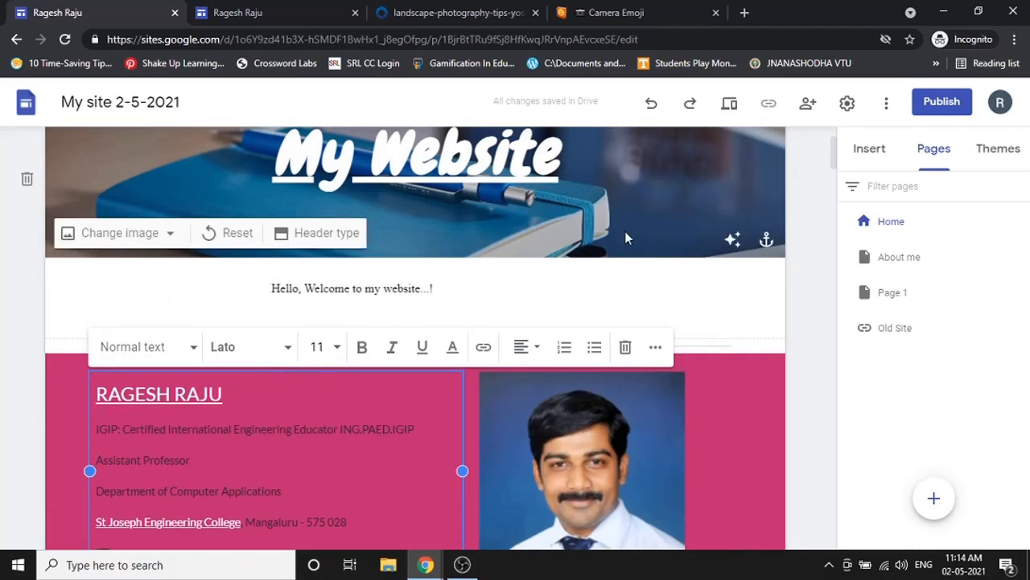
scroll(625, 231, up, 2)
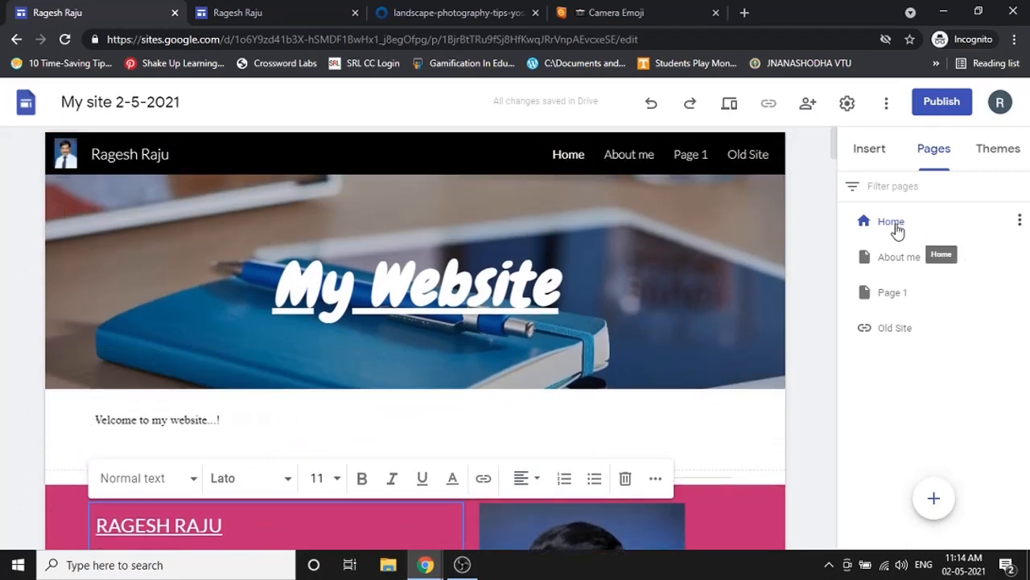
click(873, 153)
scroll(885, 252, down, 5)
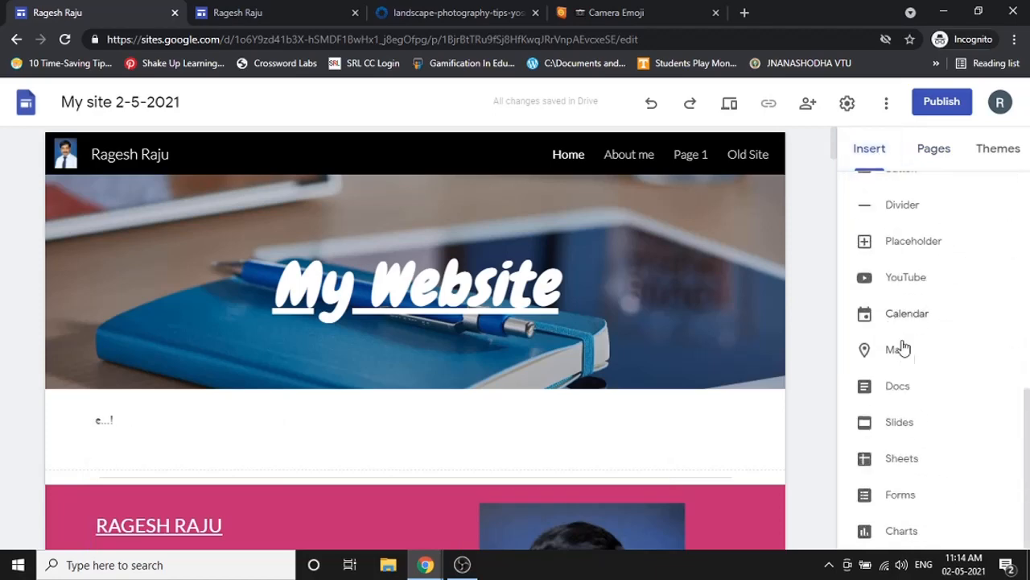
scroll(918, 450, up, 3)
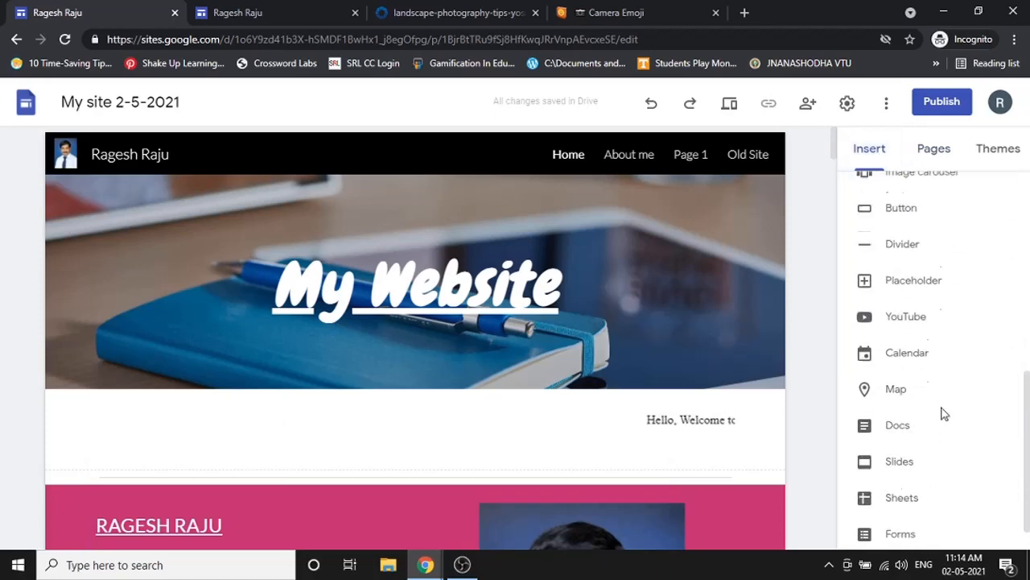
click(913, 396)
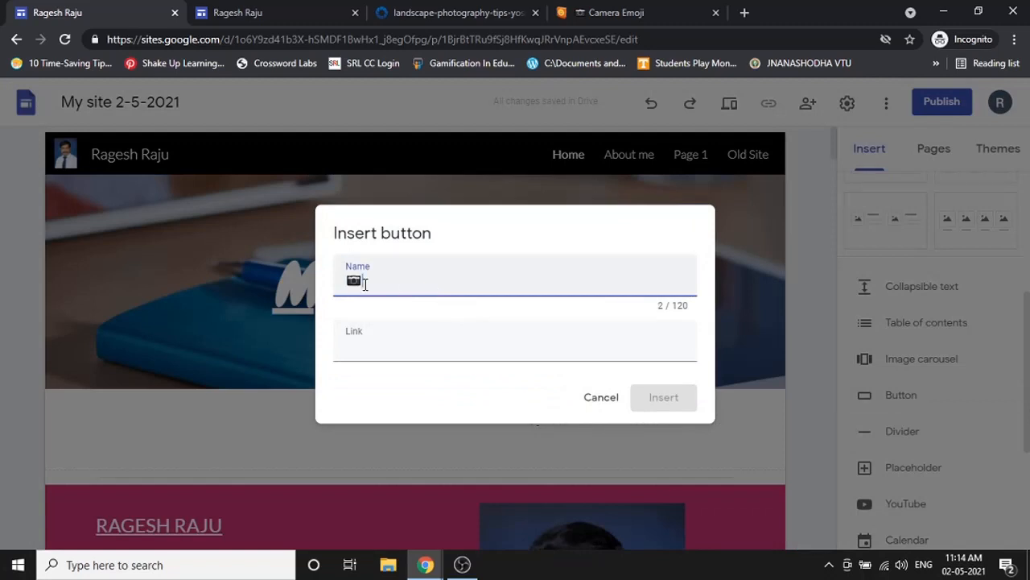
click(379, 344)
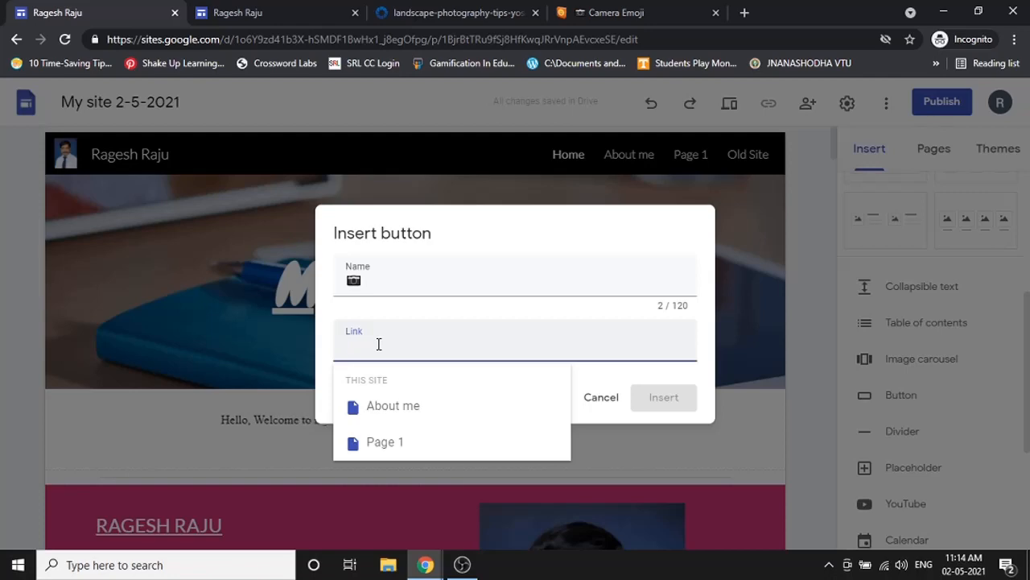
text(www.google.com)
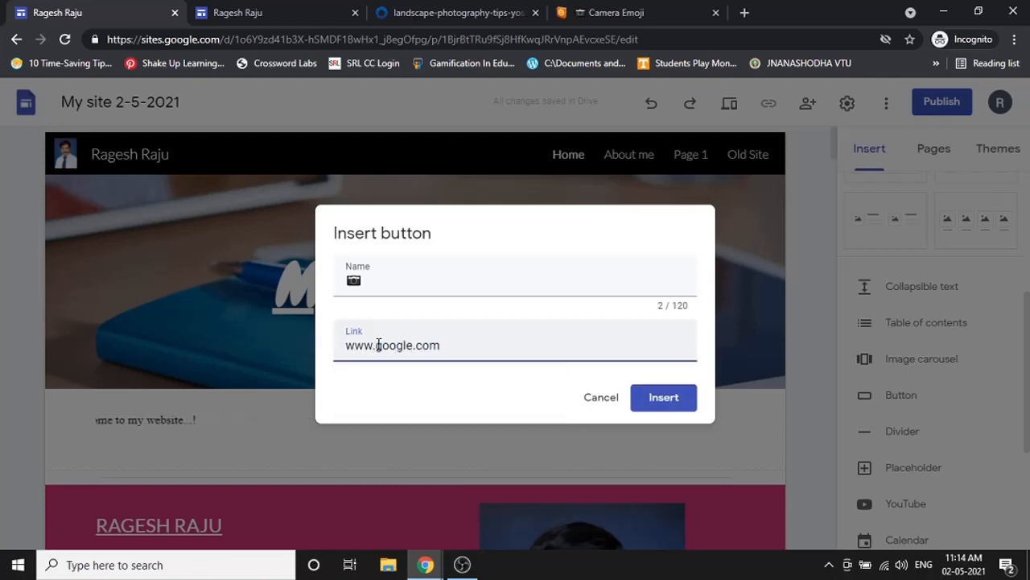
click(652, 399)
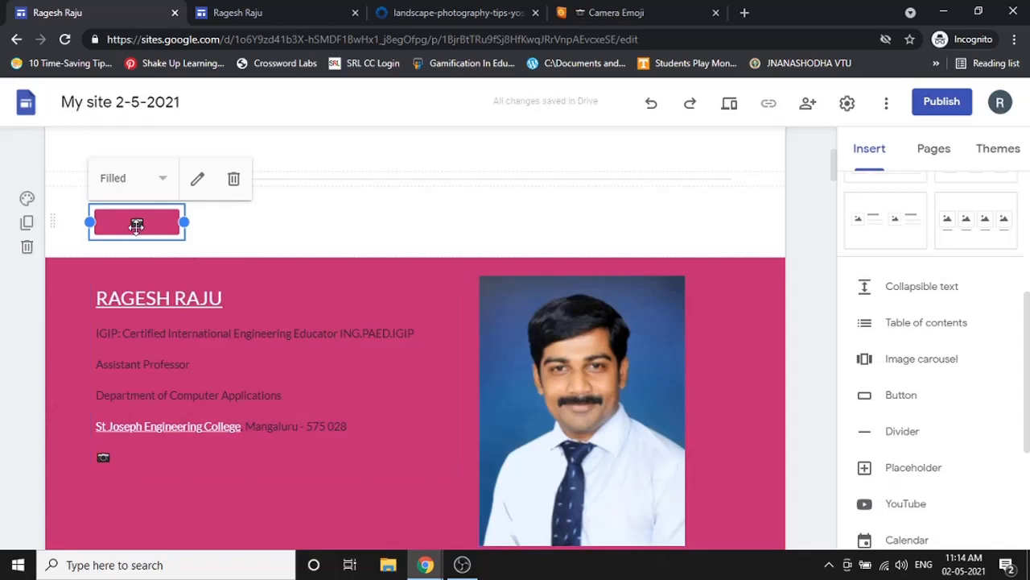
click(232, 180)
scroll(842, 293, up, 3)
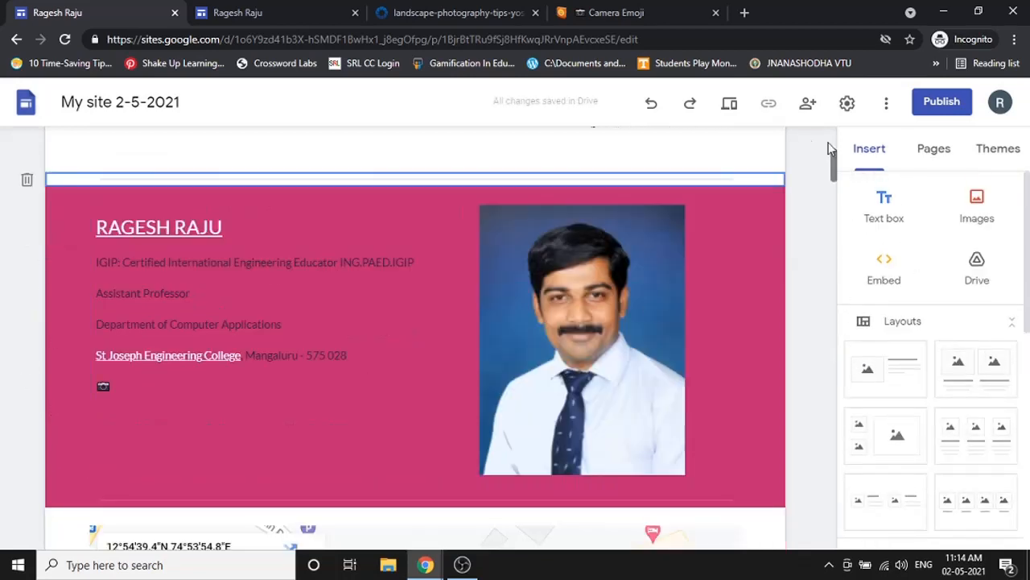
click(926, 149)
scroll(816, 189, up, 4)
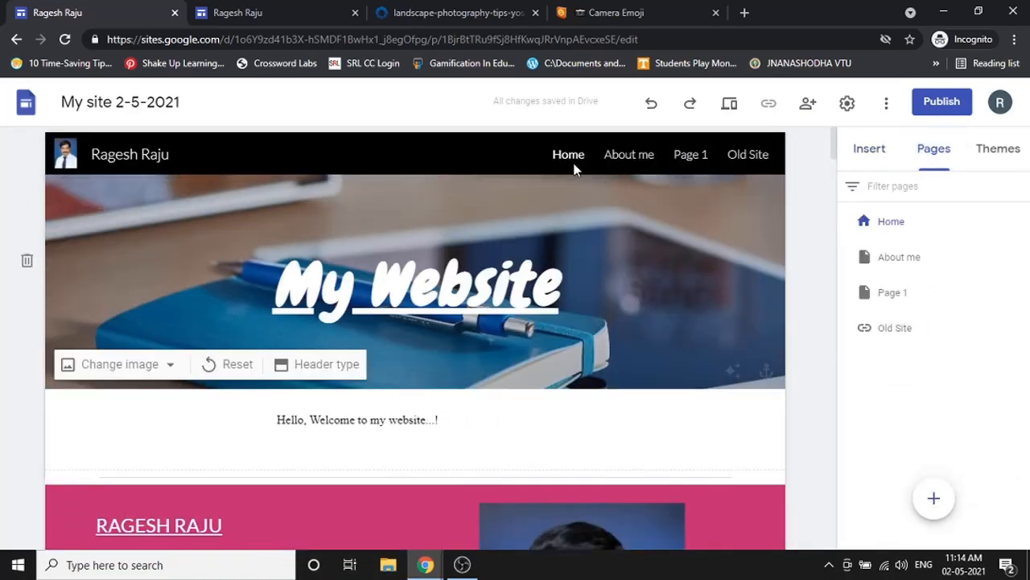
- Copy the Monkey Face emoji from Emojipedia's Animals & Nature category
click(573, 8)
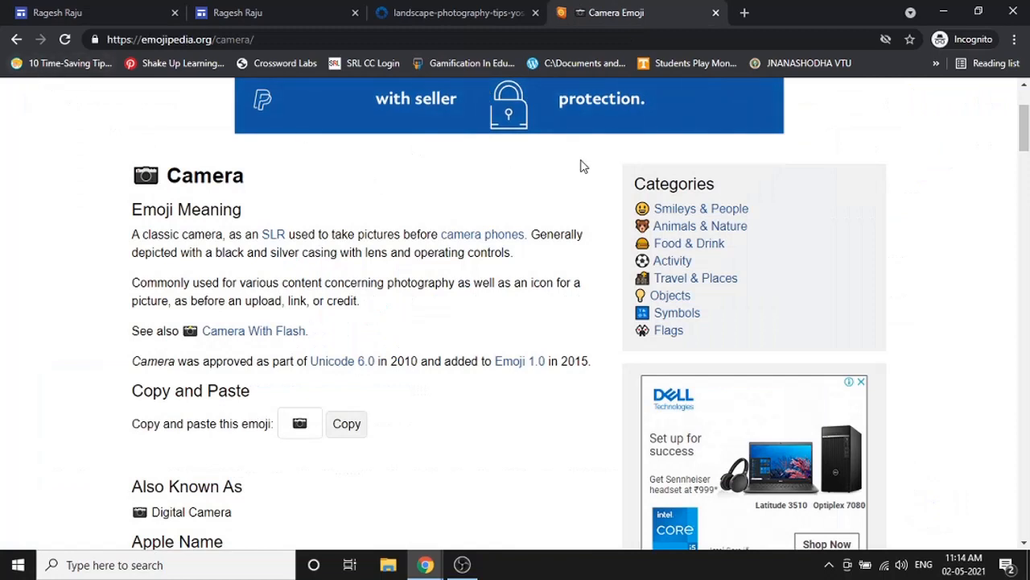
click(669, 226)
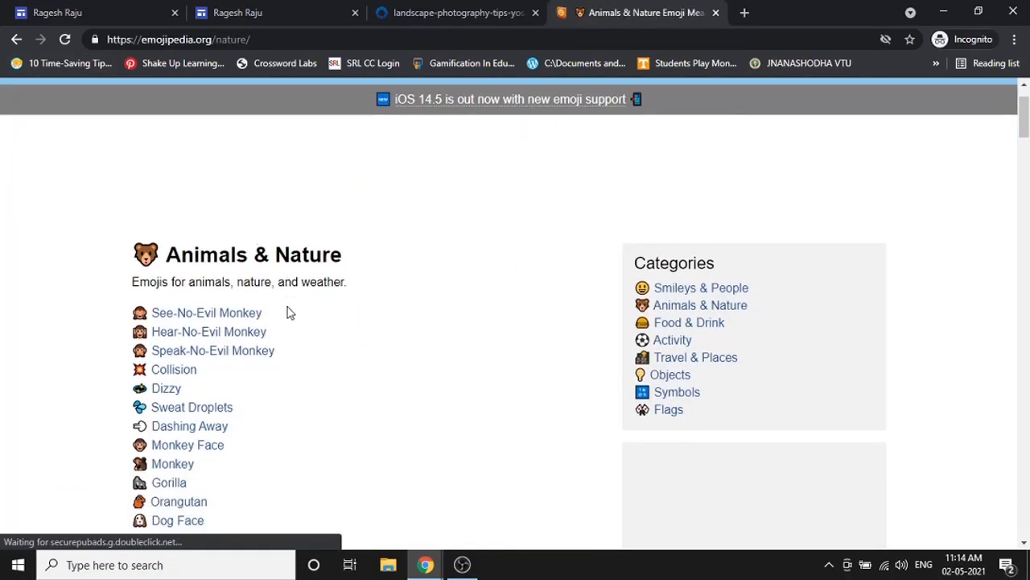
scroll(225, 298, down, 1)
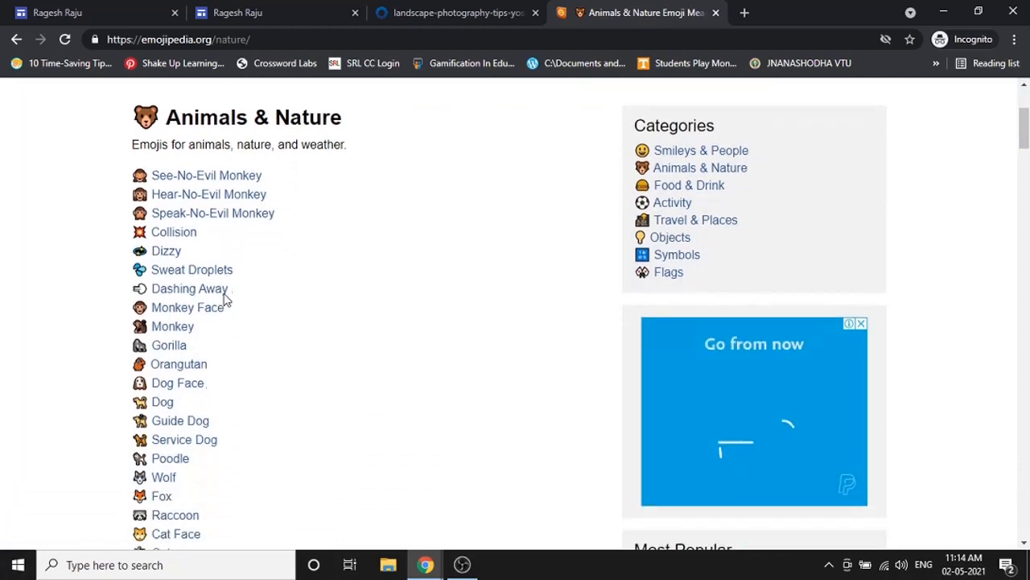
click(198, 296)
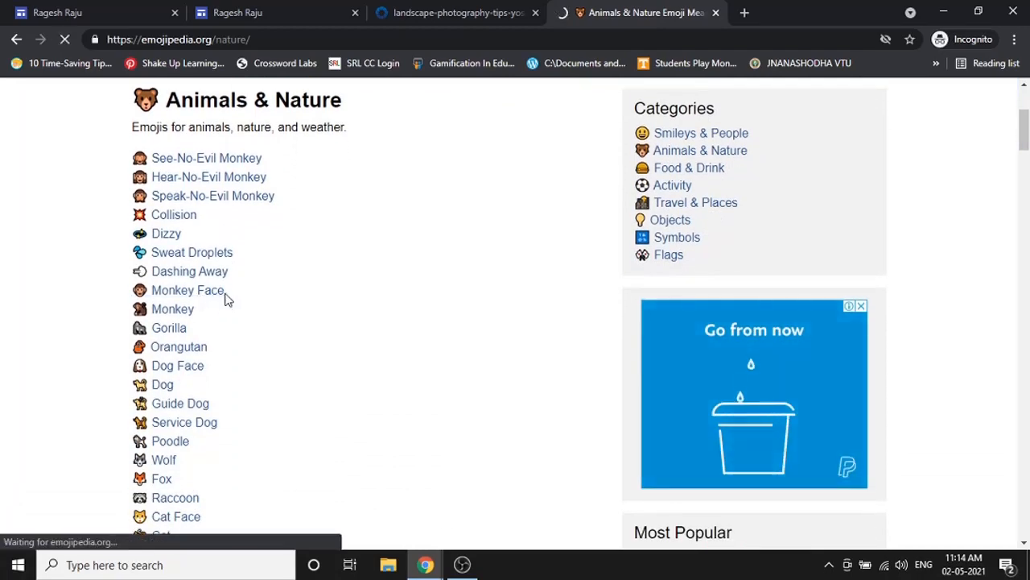
scroll(226, 298, down, 4)
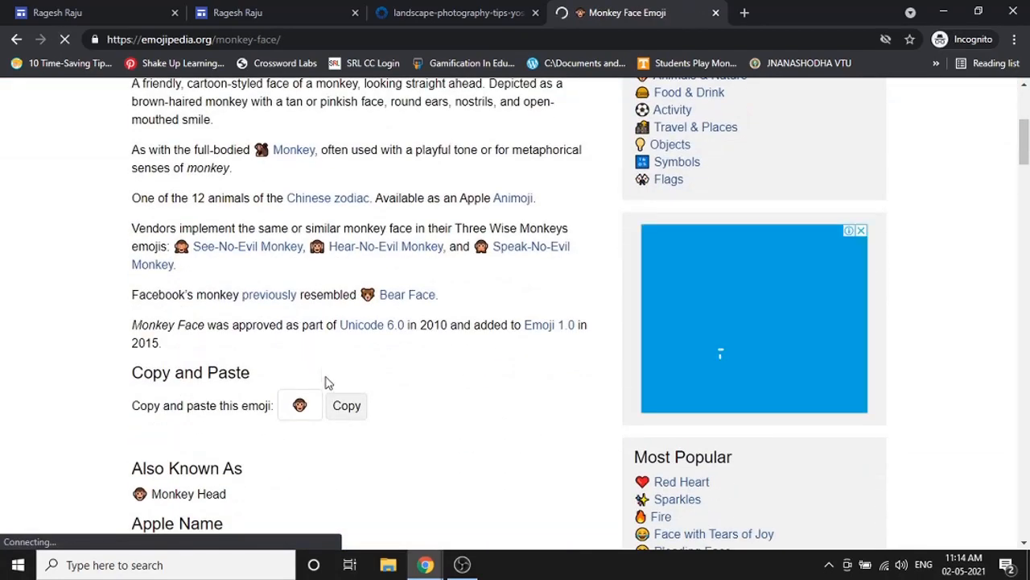
scroll(350, 378, down, 1)
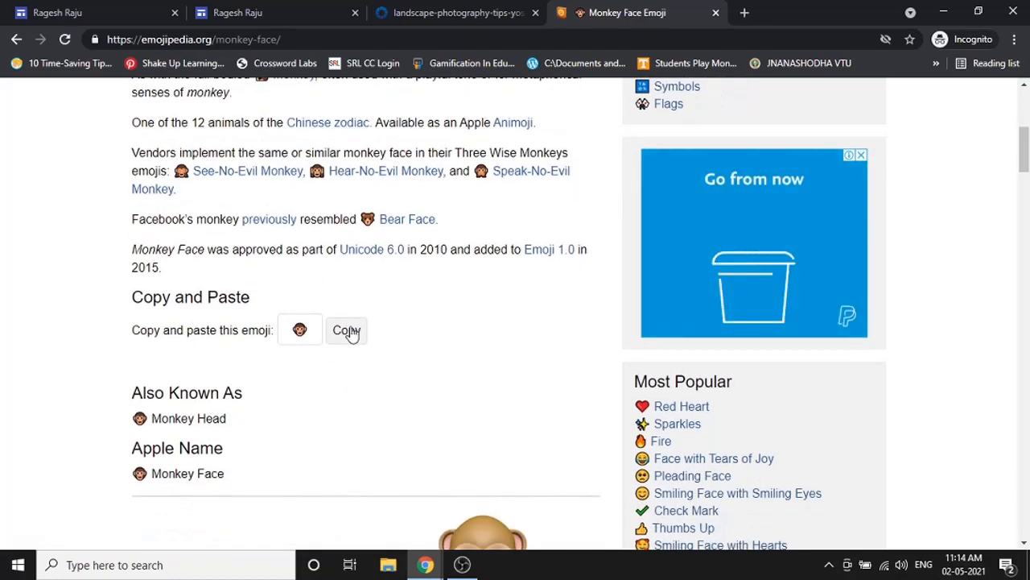
click(352, 334)
click(114, 7)
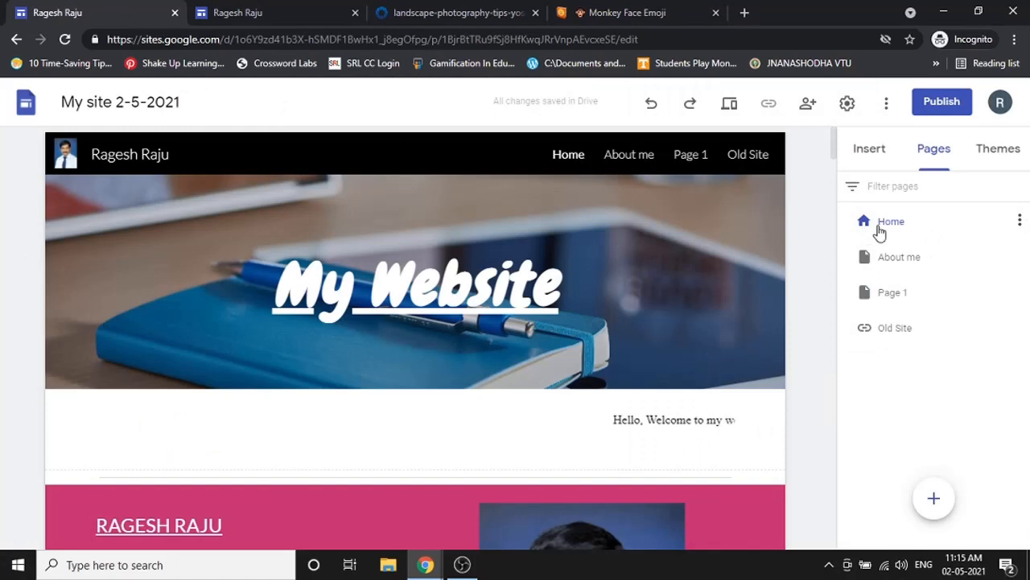
- Rename the Home page to 'Home 🐵' by pasting the monkey face emoji after its name
click(1019, 220)
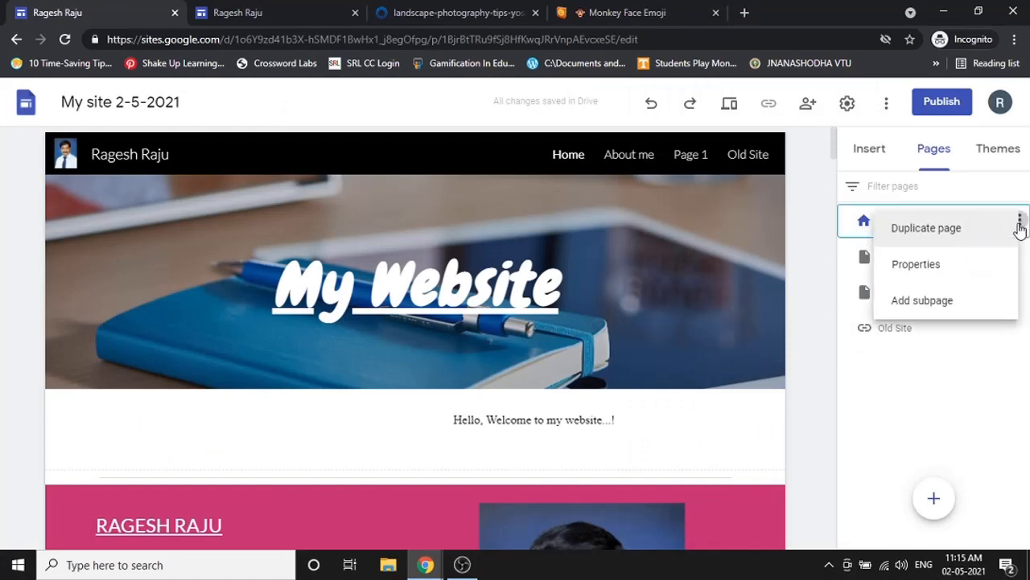
click(953, 272)
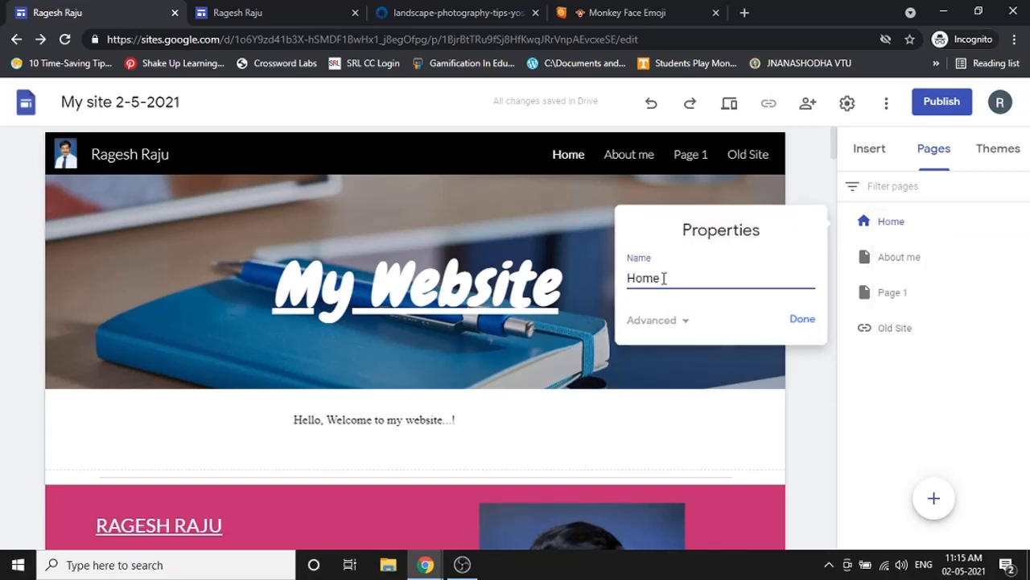
key(ctrl+v)
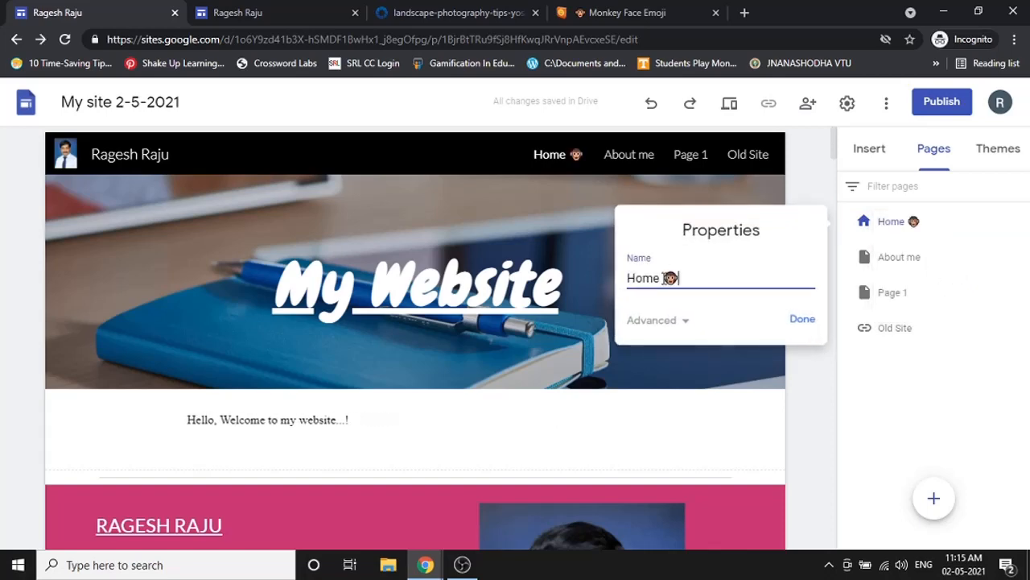
click(803, 320)
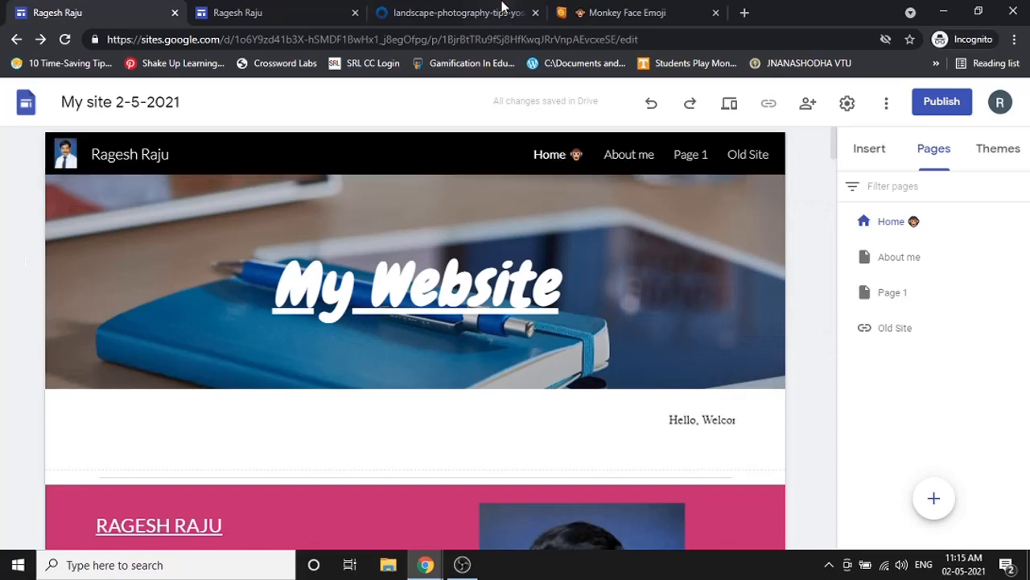
click(643, 9)
- In Emojipedia, go back to the Animals & Nature list and open the Cow emoji page
scroll(759, 507, down, 2)
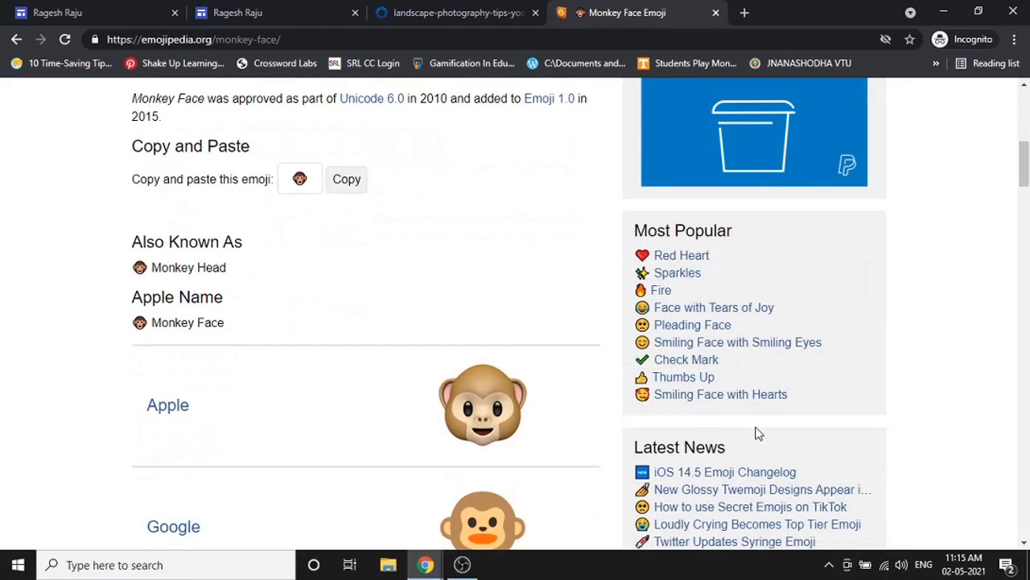
scroll(745, 411, down, 1)
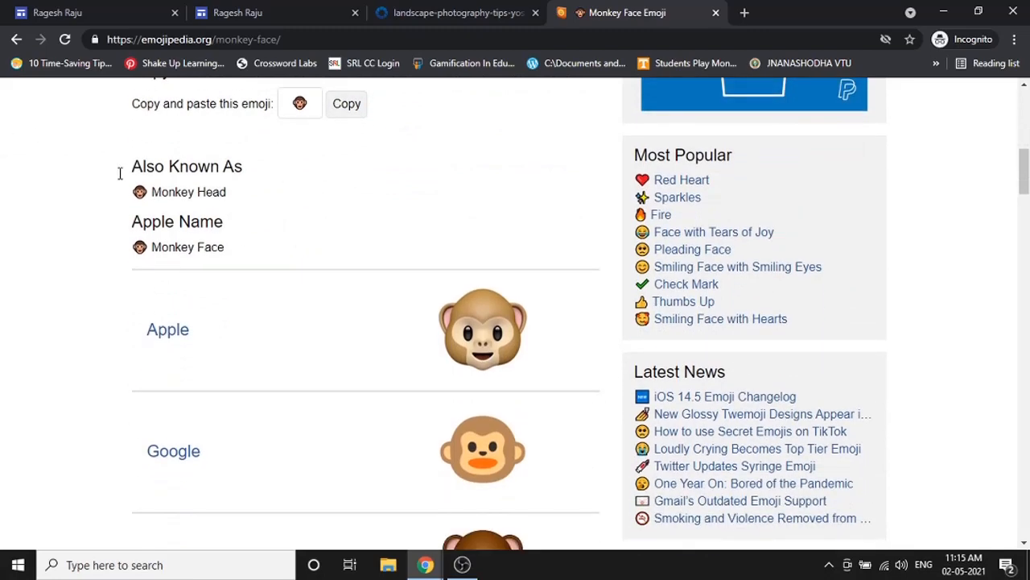
key(Home)
click(16, 38)
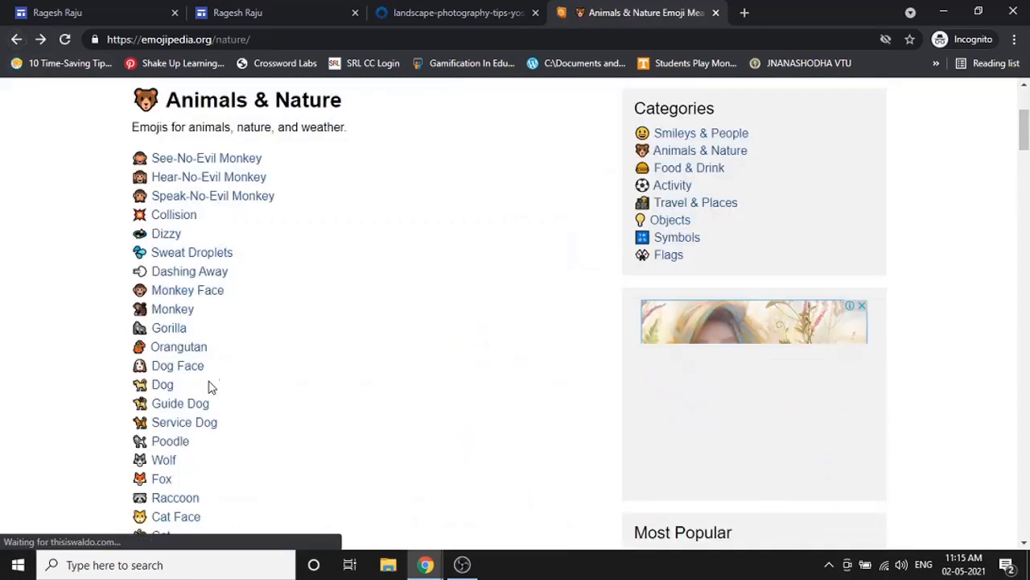
scroll(205, 334, down, 1)
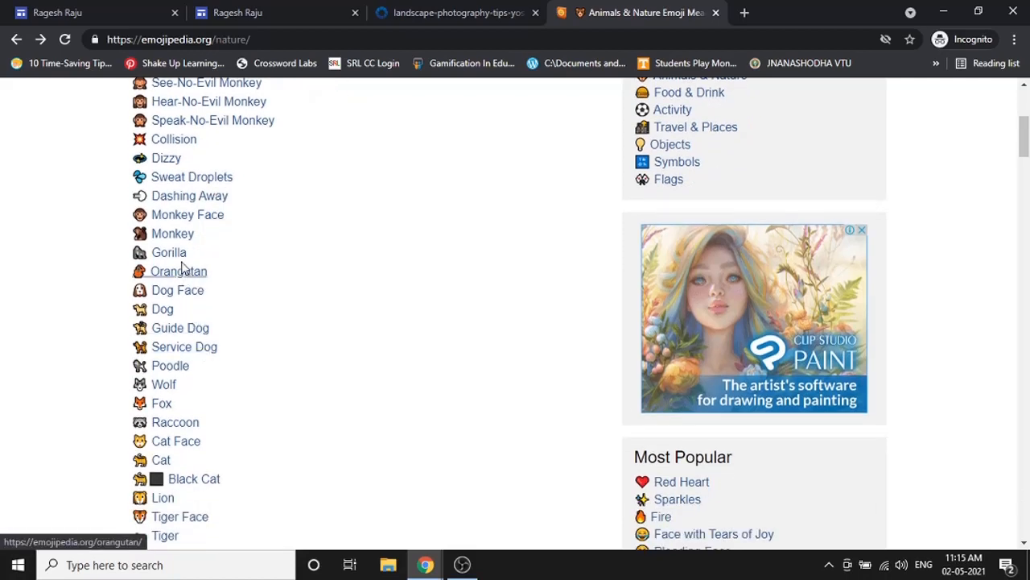
scroll(204, 343, down, 2)
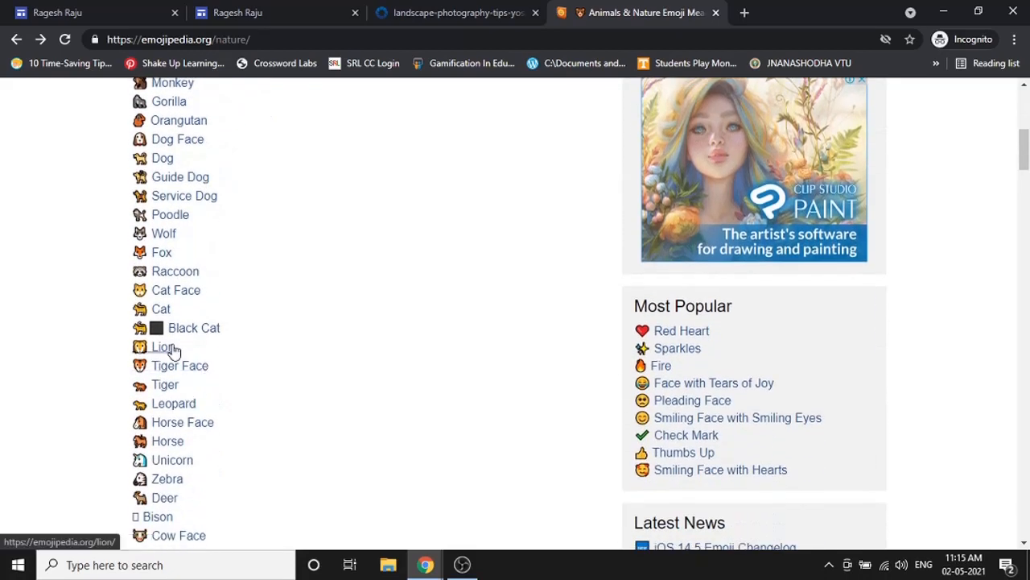
scroll(202, 456, down, 1)
scroll(201, 457, down, 1)
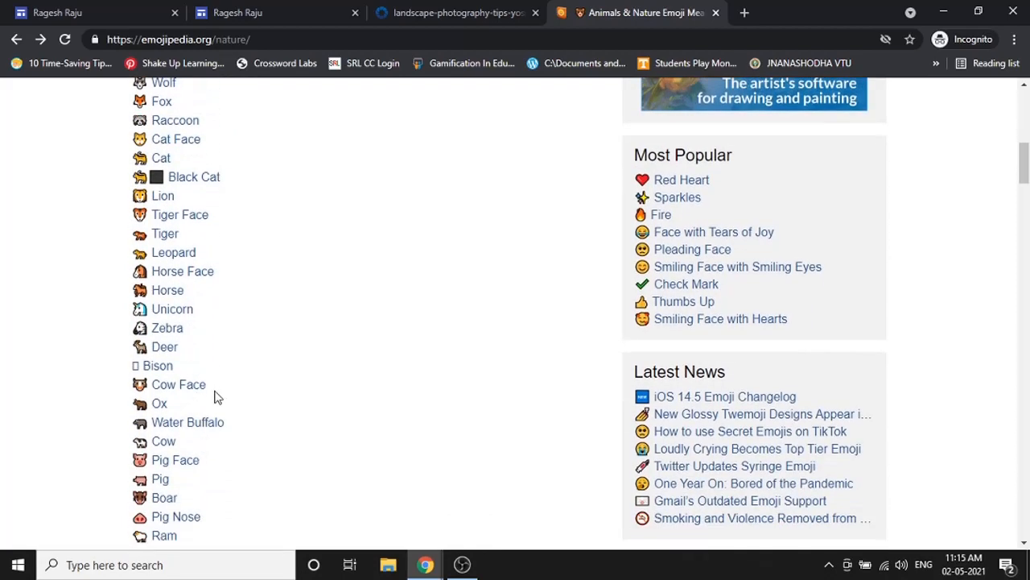
click(172, 443)
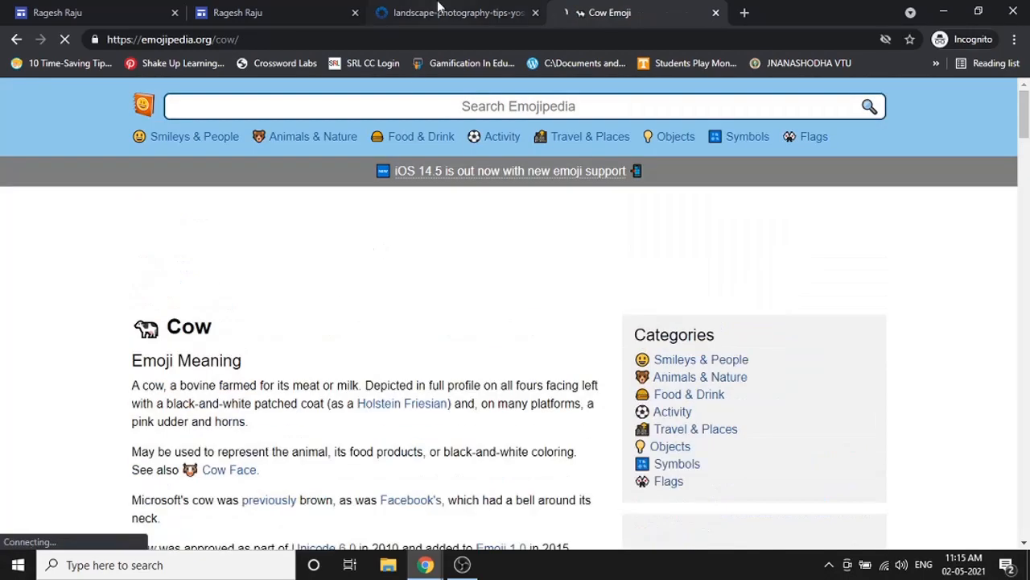
- Return to the Google Sites editor and show the About me page's options
click(439, 8)
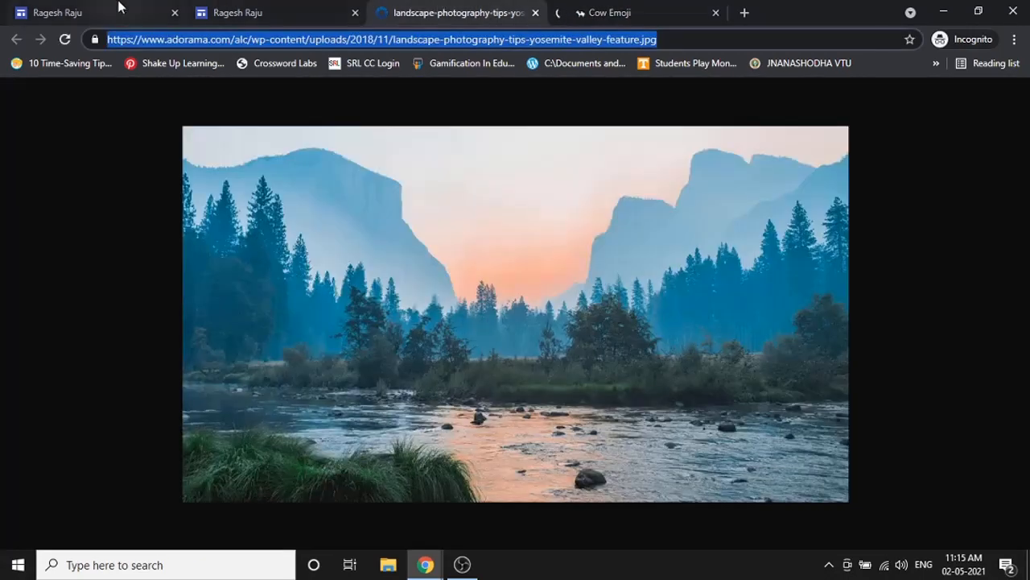
click(119, 8)
click(1019, 259)
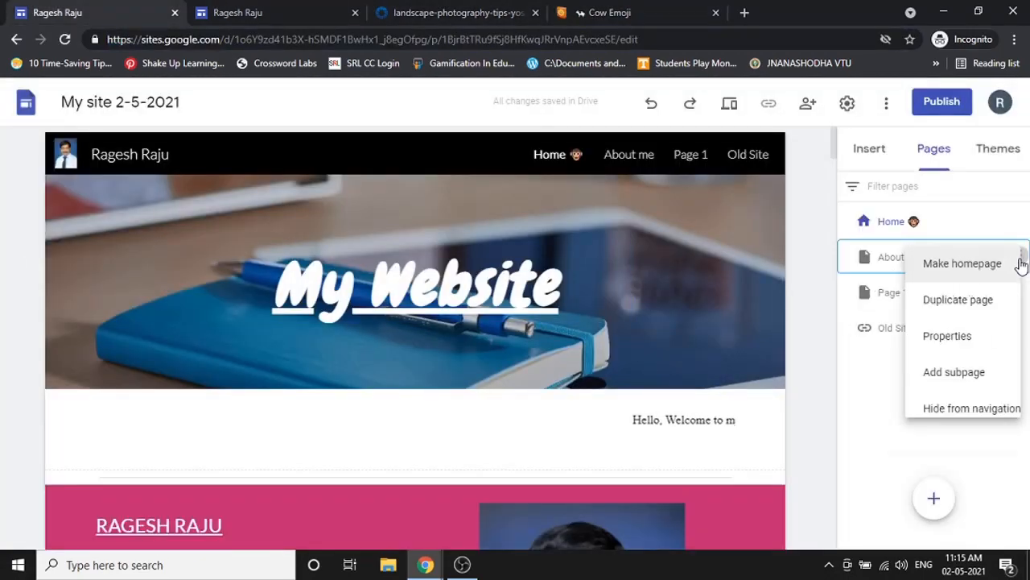
- Add the monkey face emoji after the About me page name in its properties
click(977, 342)
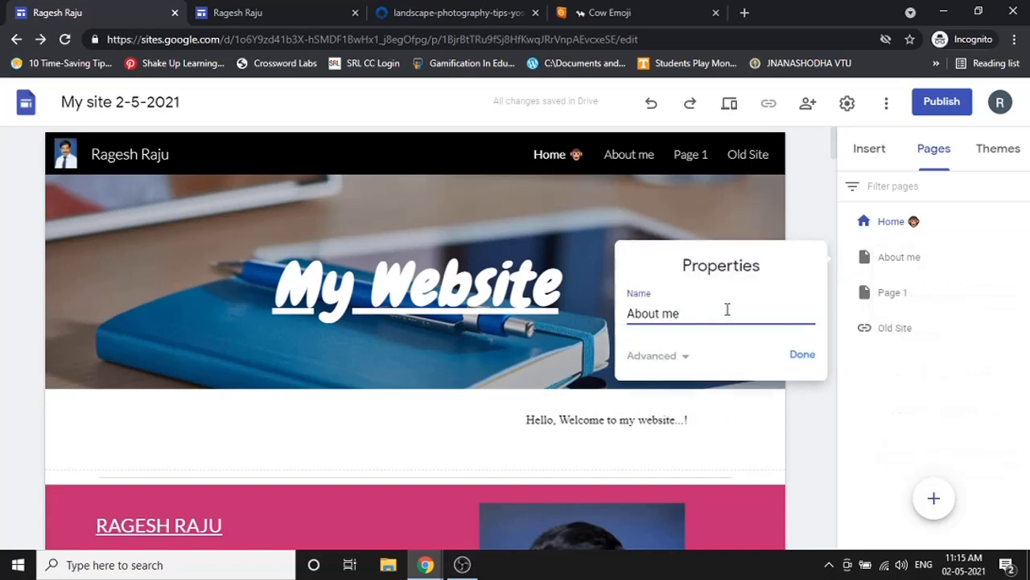
text(🐵)
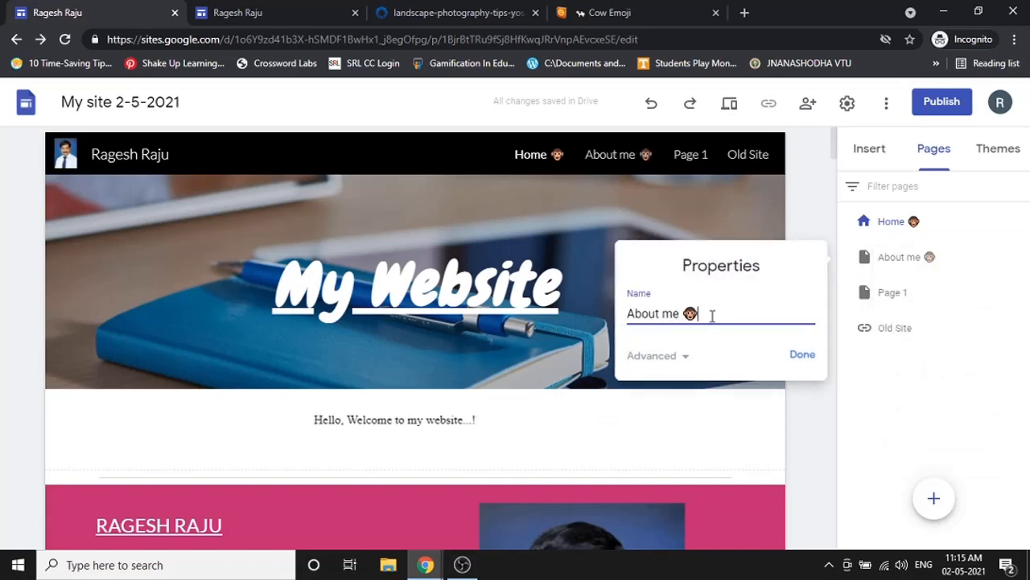
click(806, 359)
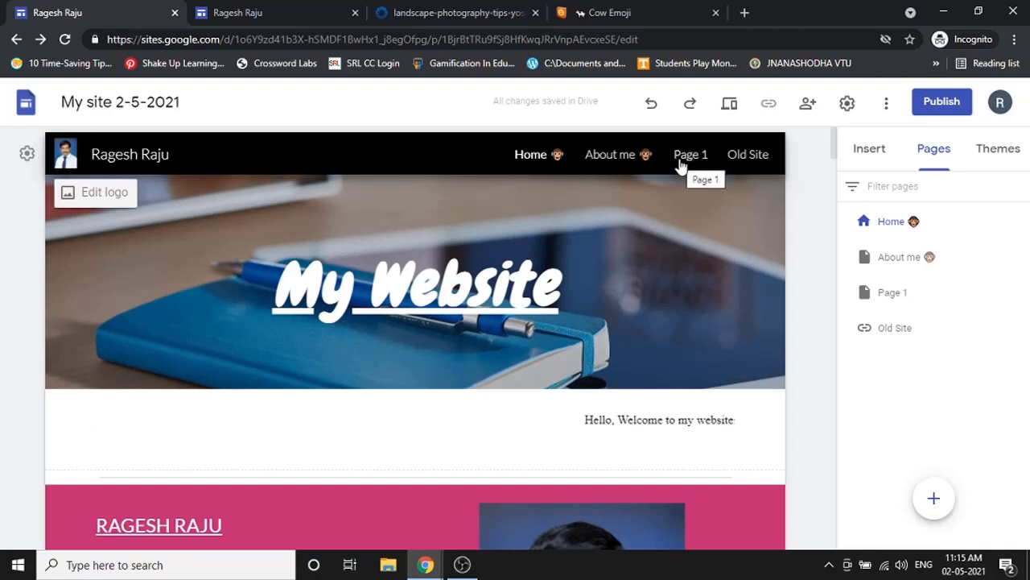
- Copy the Cow emoji from its Emojipedia page
click(614, 11)
click(32, 8)
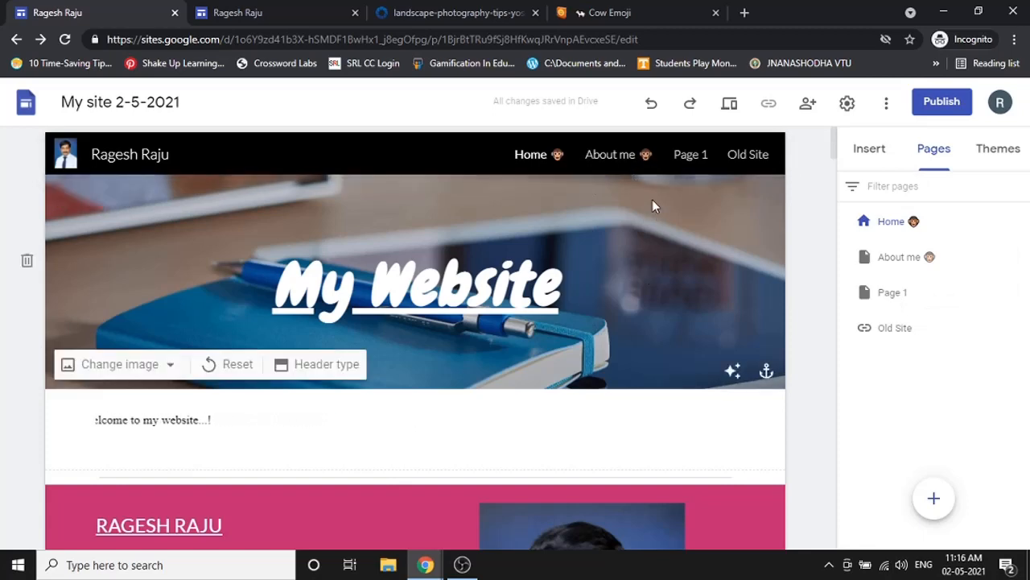
scroll(652, 206, down, 1)
click(656, 9)
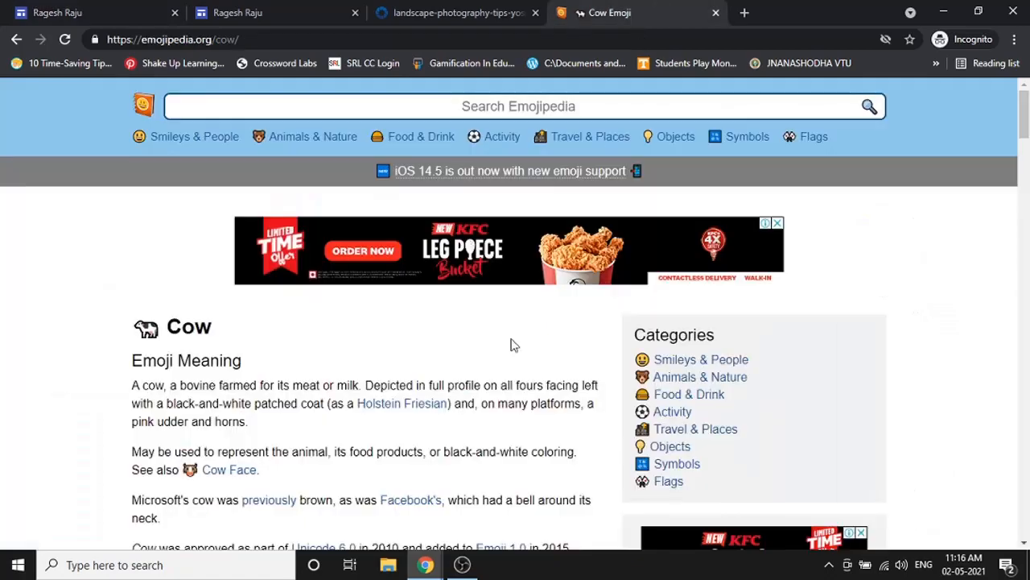
scroll(483, 358, down, 5)
click(357, 245)
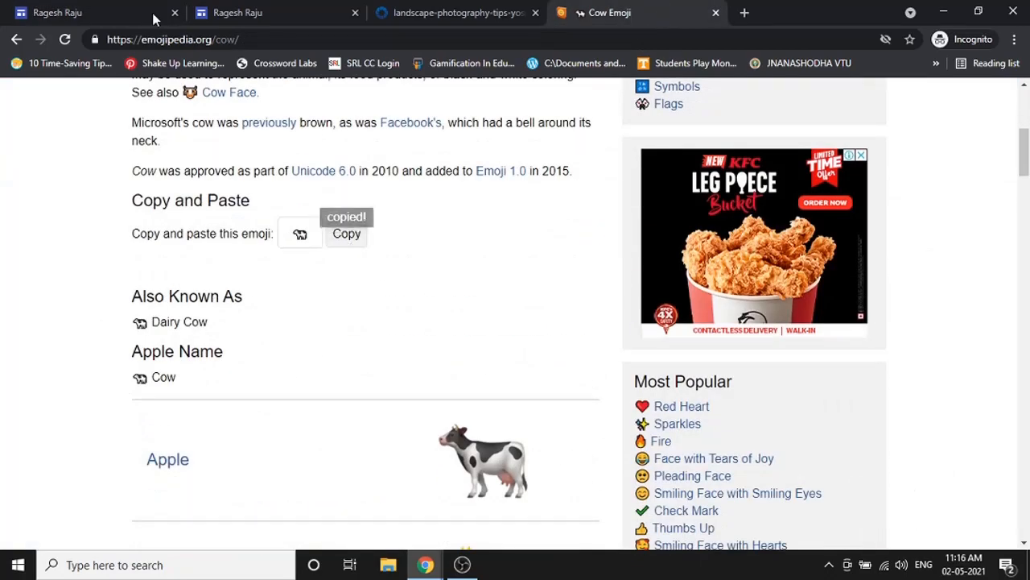
click(88, 12)
- Rename About me with the cow emoji in place of the monkey
click(1018, 257)
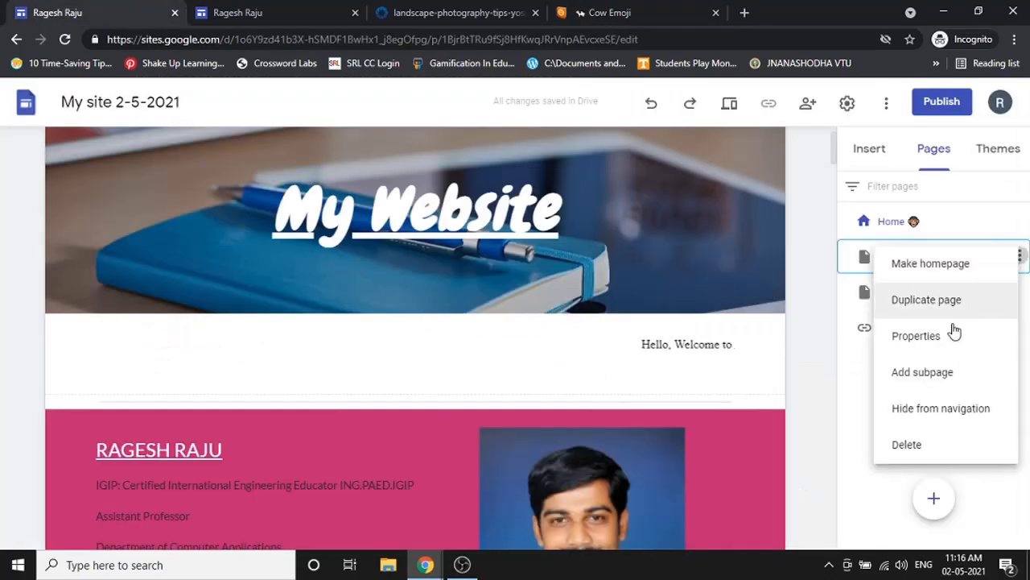
click(955, 333)
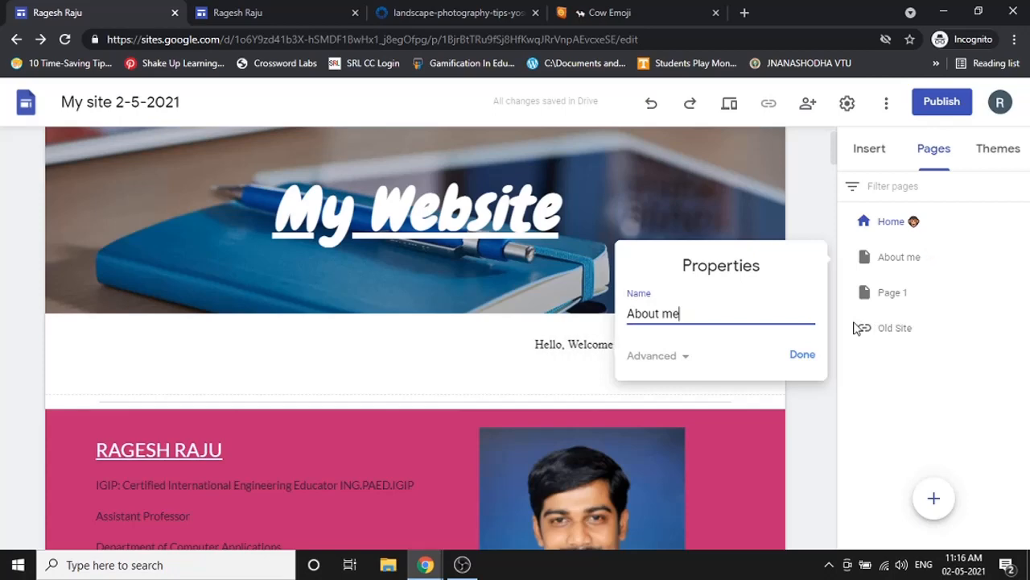
key(ctrl+v)
click(802, 354)
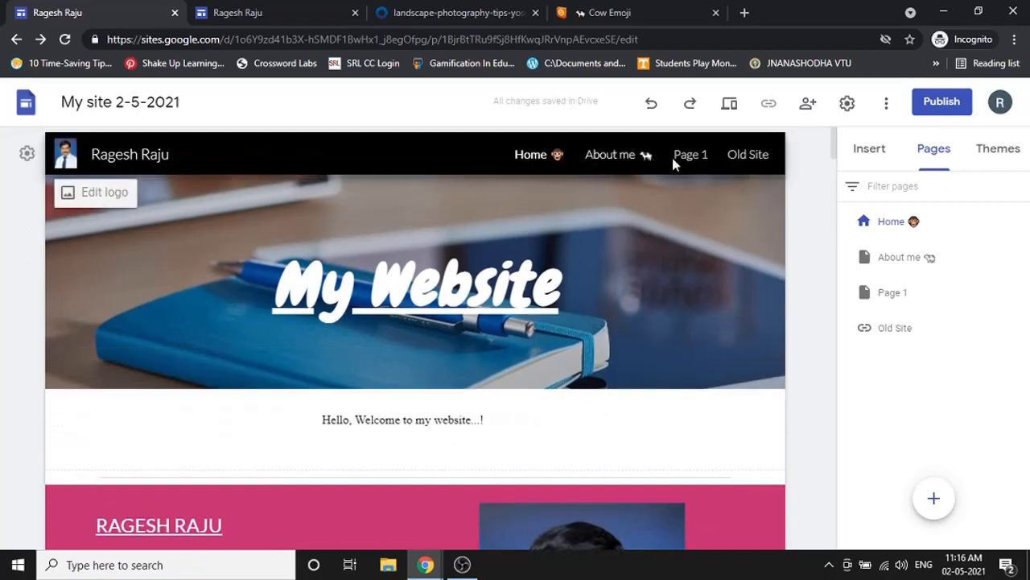
- Close the Emojipedia Cow Emoji tab and return to the Sites editor
scroll(540, 364, down, 6)
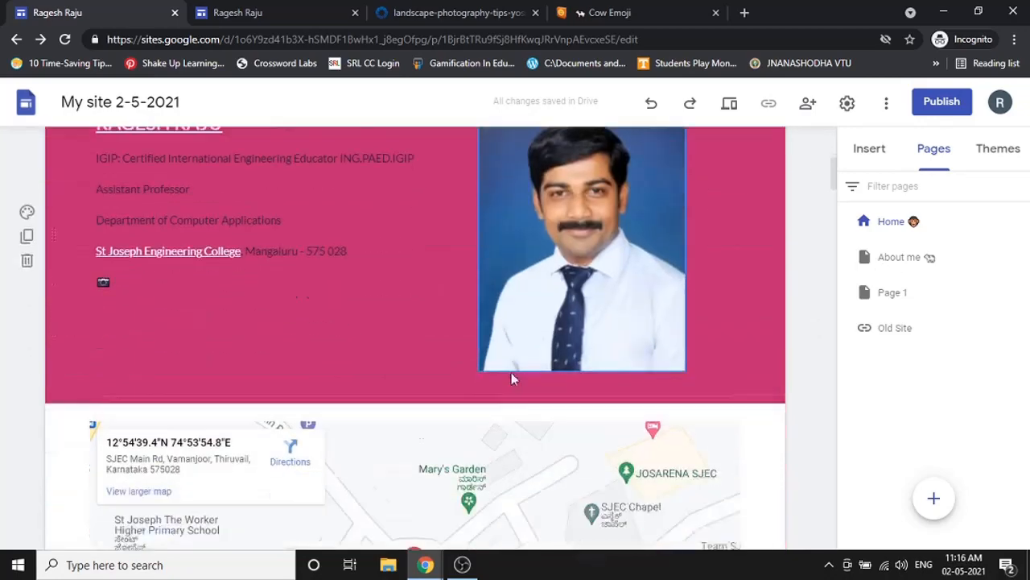
scroll(486, 375, up, 6)
click(620, 12)
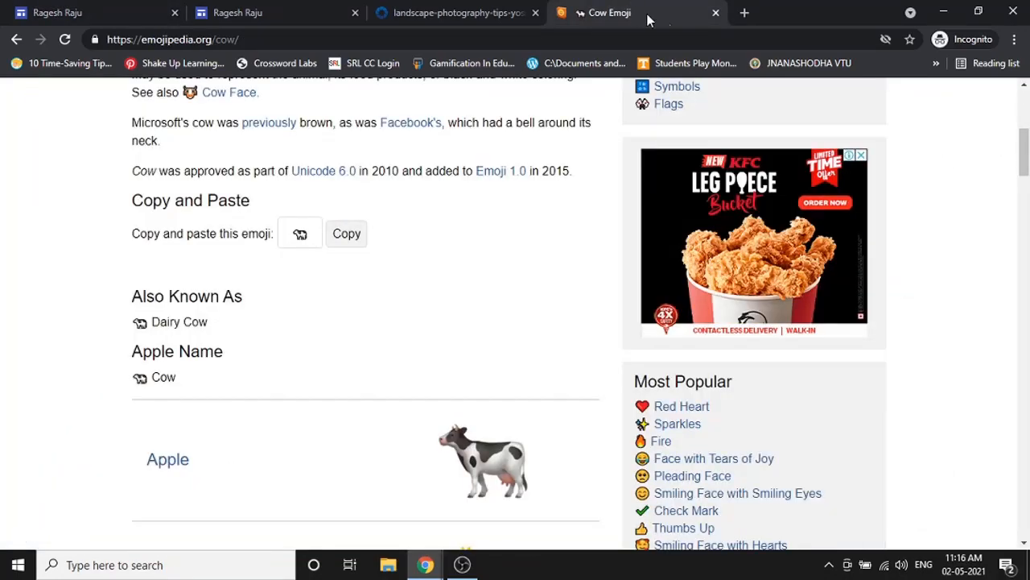
click(716, 13)
click(192, 9)
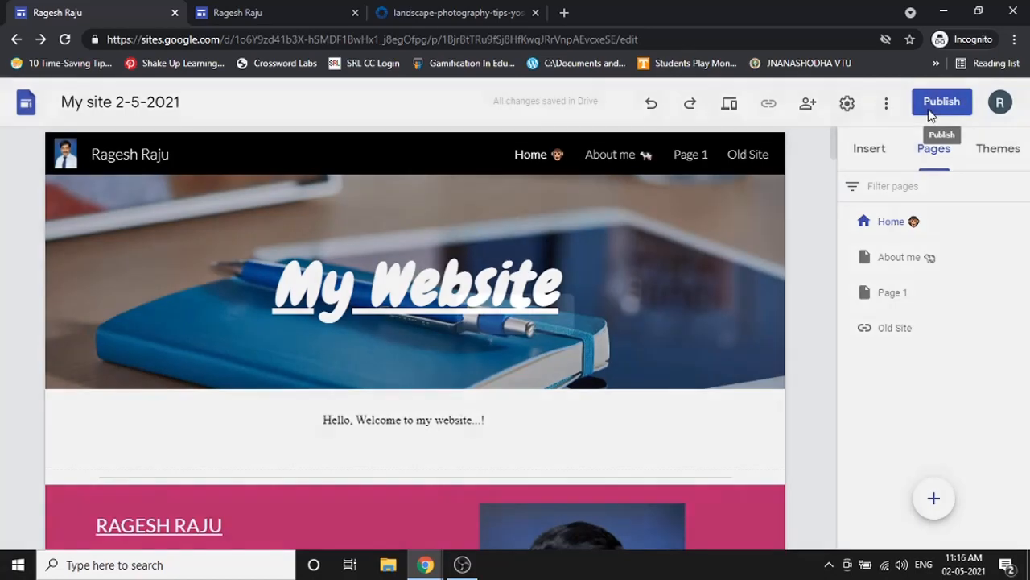
- Publish the site at the chosen web address, viewable by anyone, then type 'Hello, Welcome to my website...!'
click(930, 109)
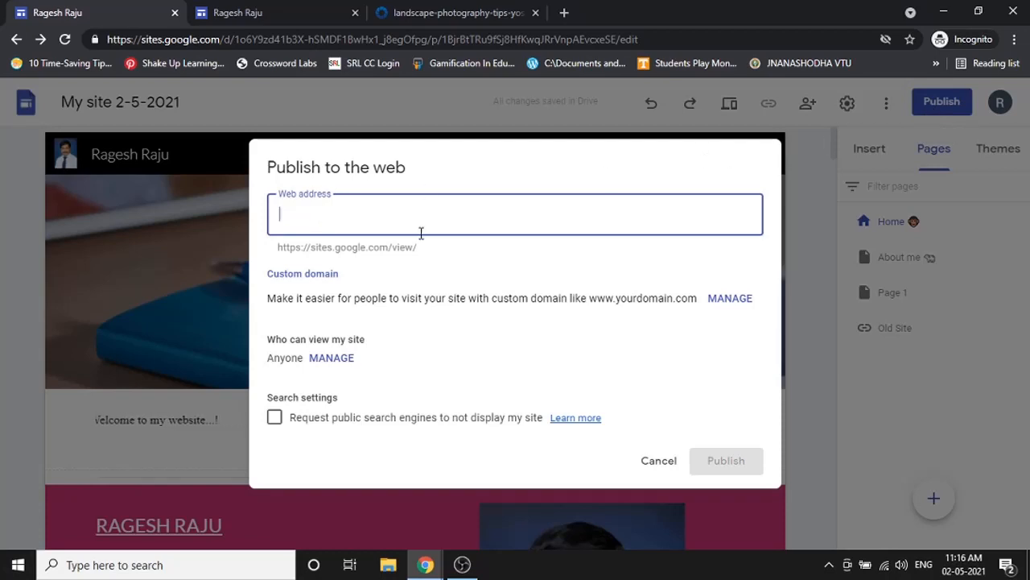
text(rgsra)
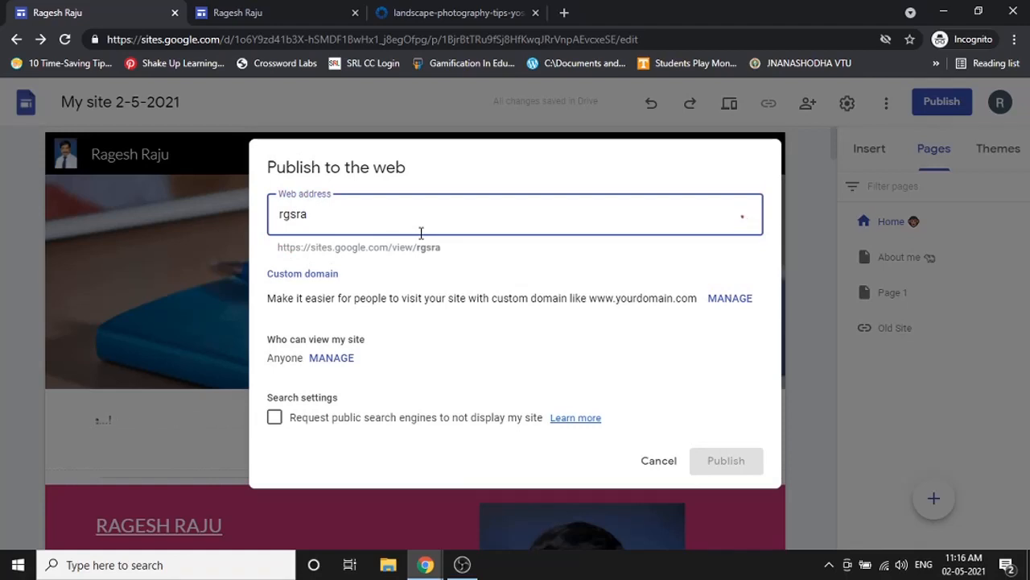
text(ju)
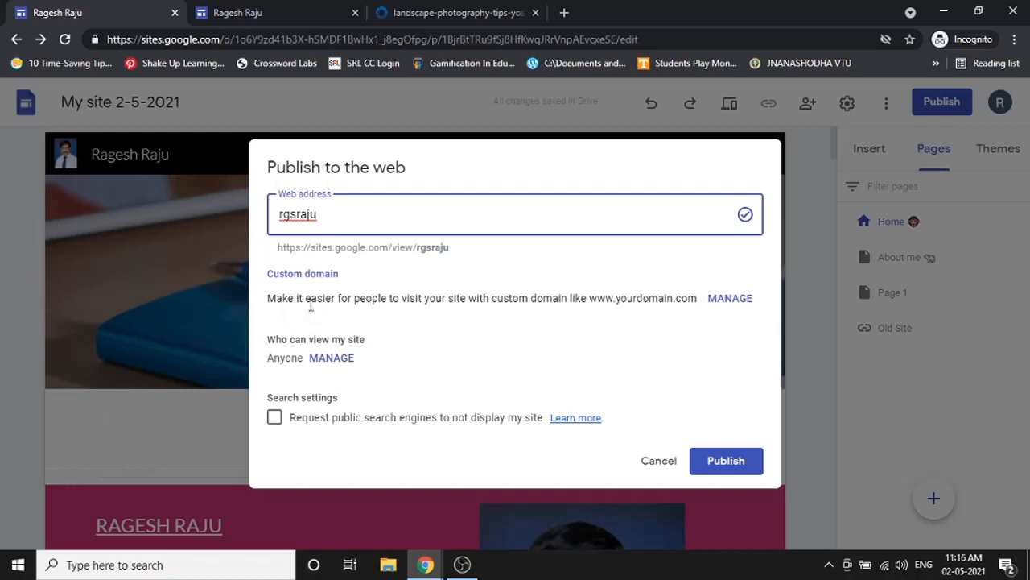
click(328, 359)
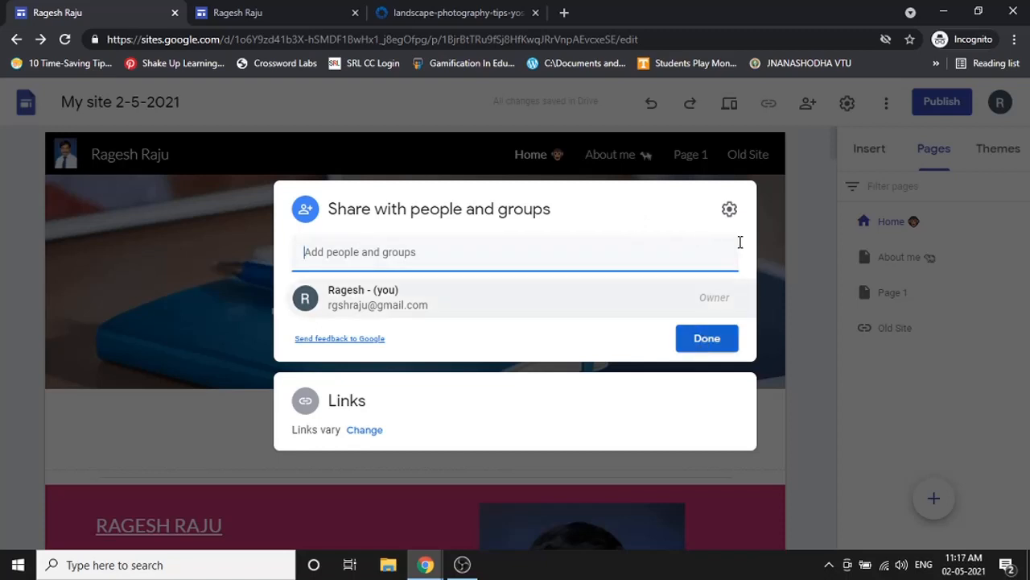
click(783, 201)
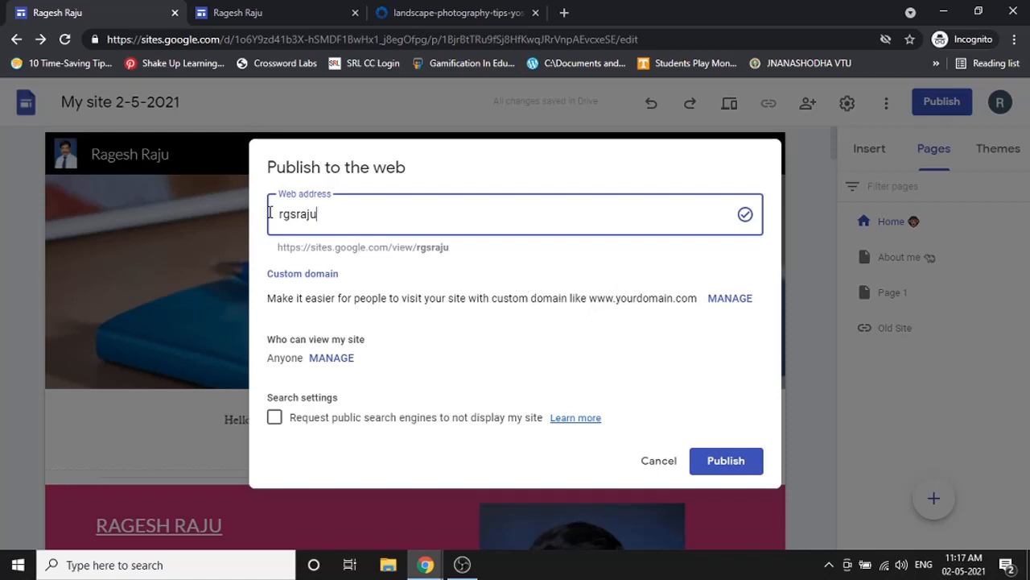
click(722, 461)
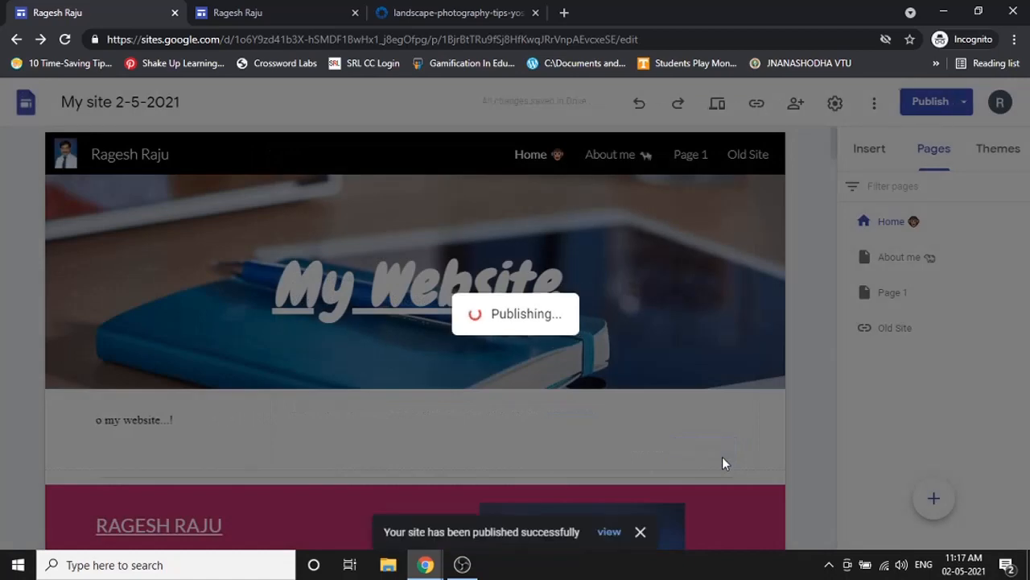
text(Hello,)
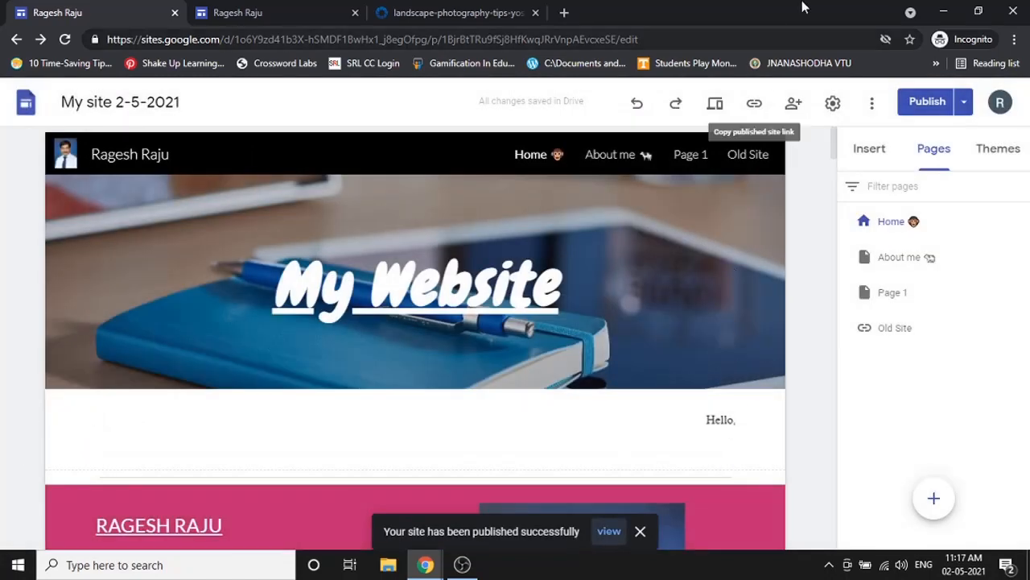
text( Welcome to my website...!)
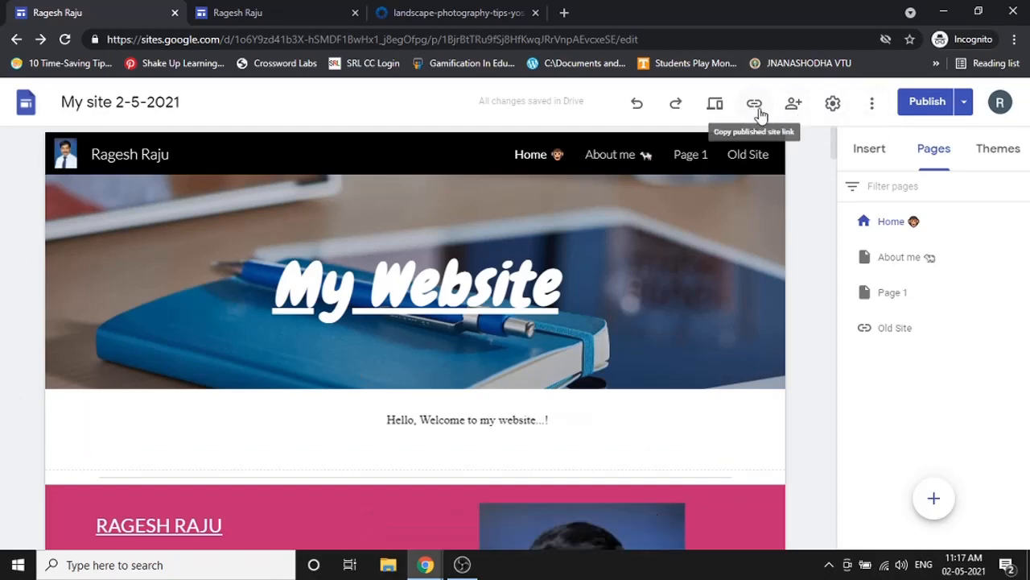
- Copy the live site's link from the published-site link option
click(759, 112)
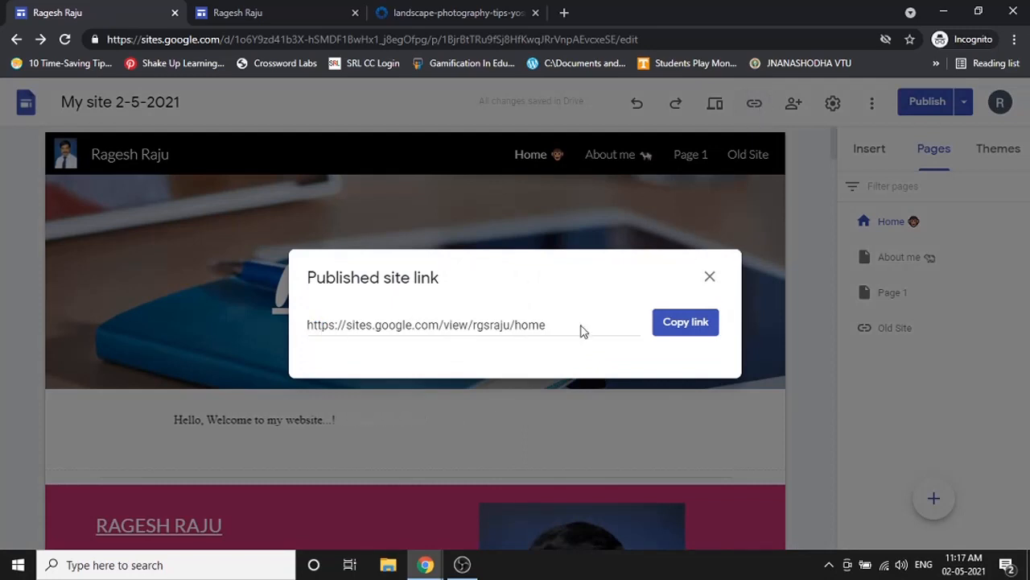
click(682, 322)
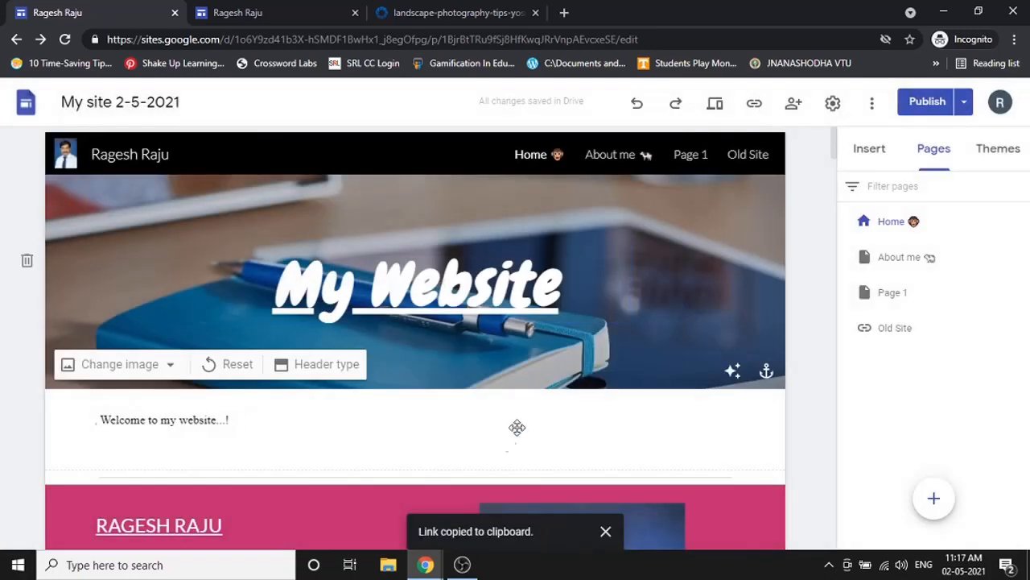
click(434, 566)
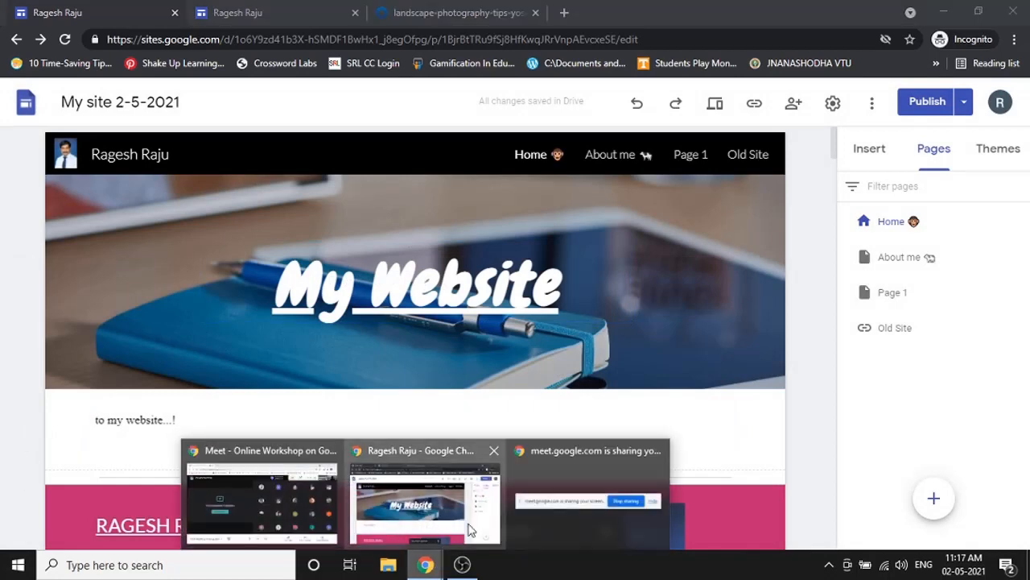
- Load the published link in a new incognito tab and browse About me, Page 1 and Home
click(471, 530)
click(565, 12)
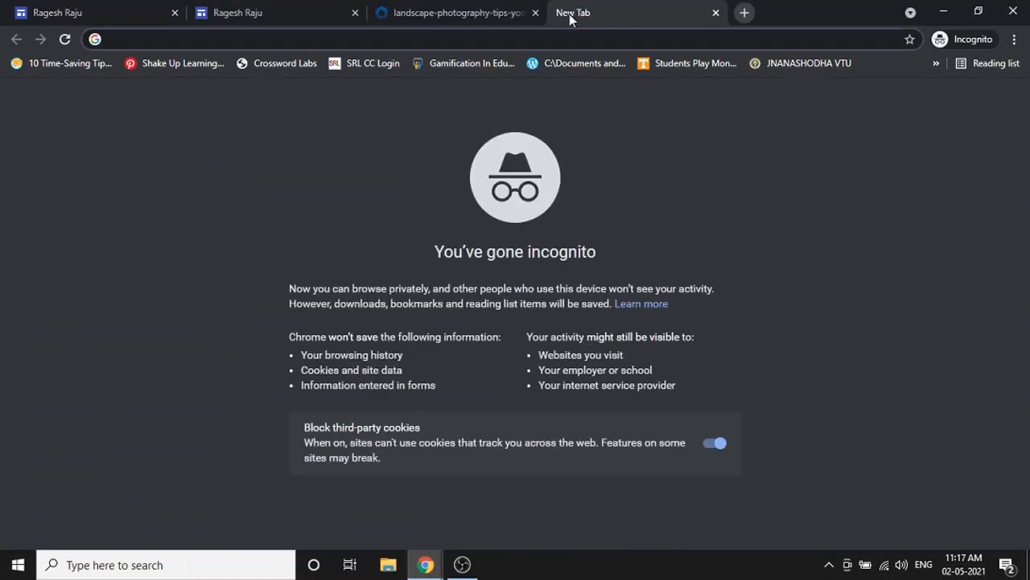
key(ctrl+v)
key(Return)
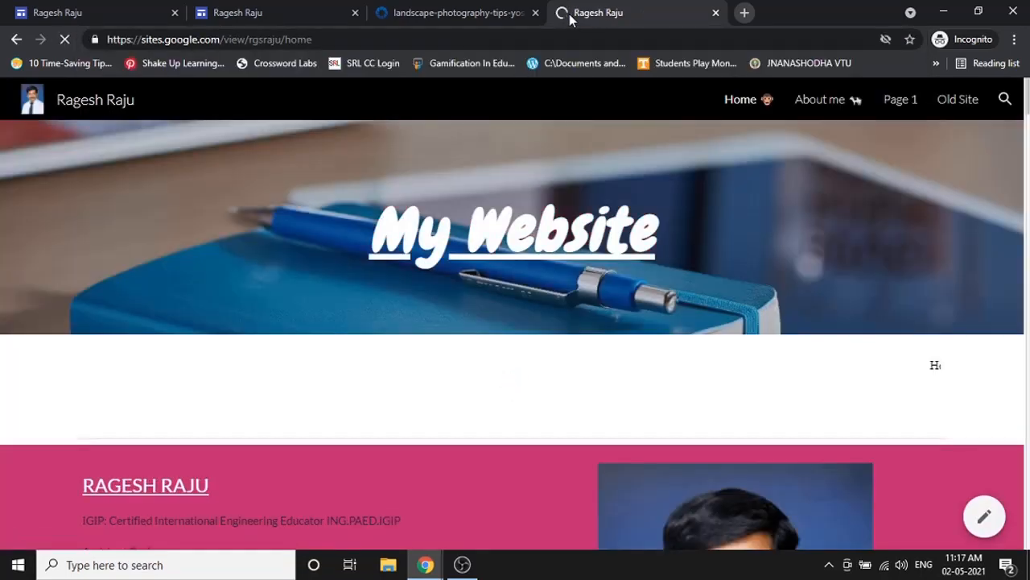
click(805, 100)
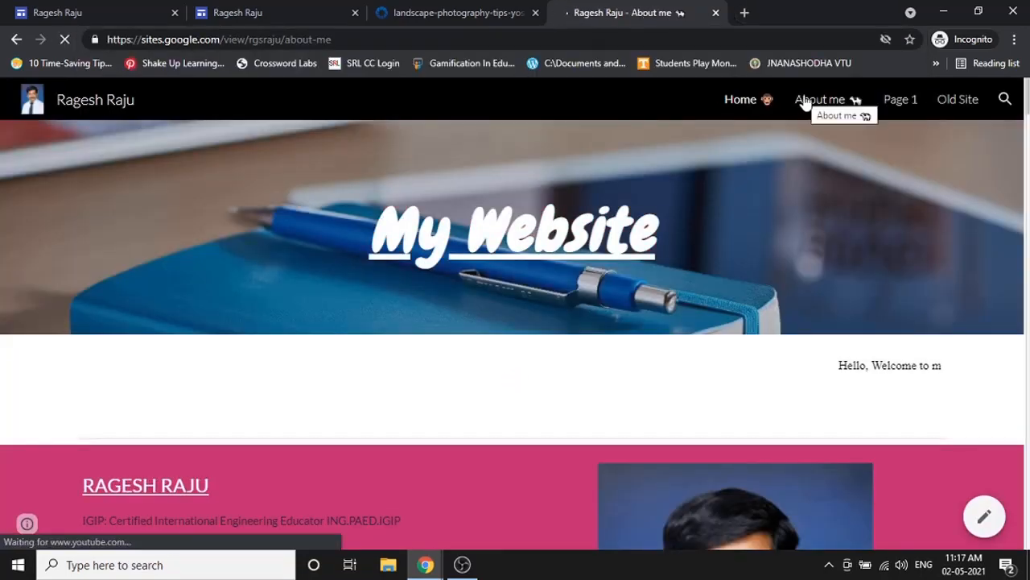
click(907, 100)
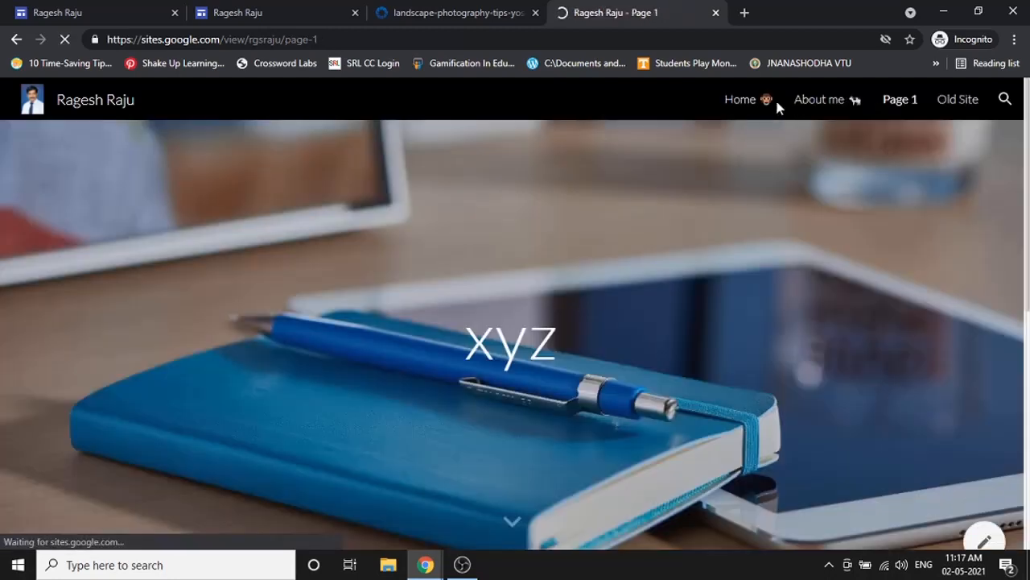
click(762, 105)
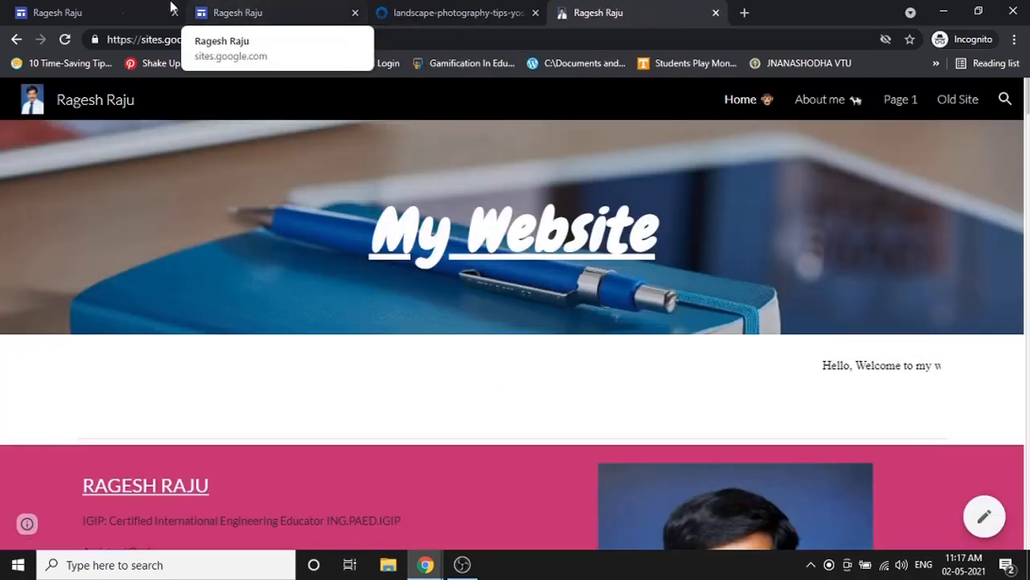
click(120, 12)
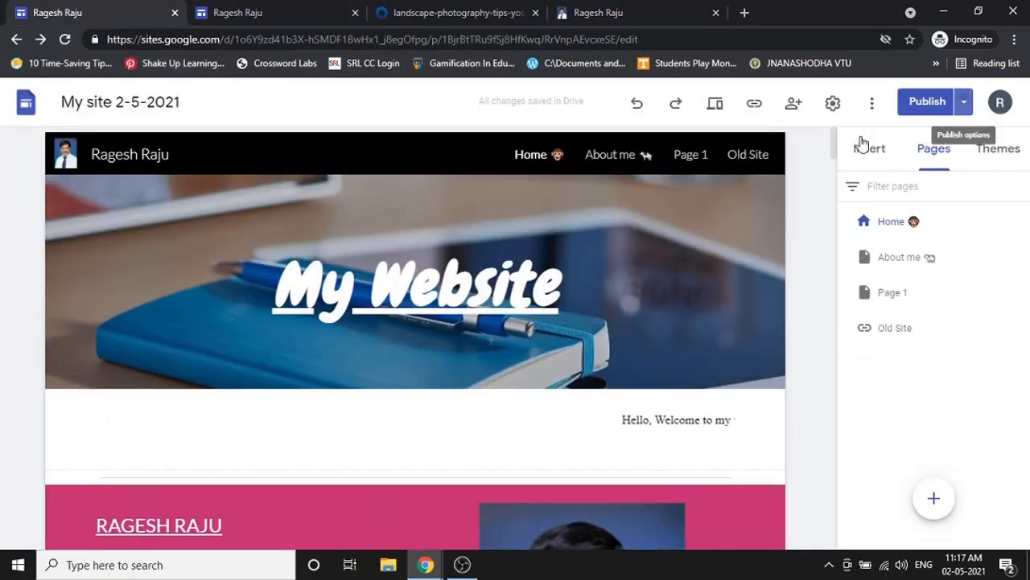
click(964, 102)
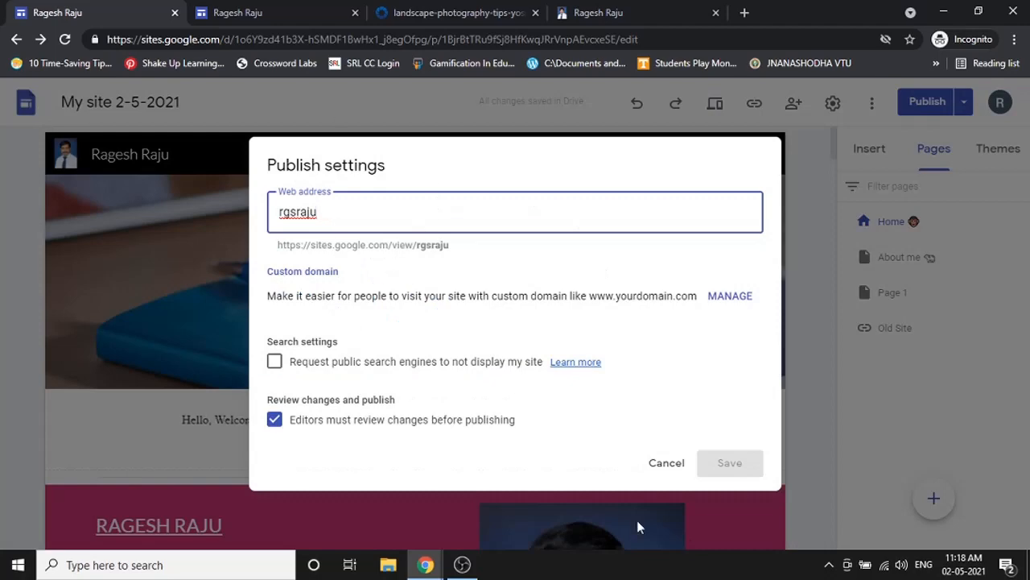
click(663, 475)
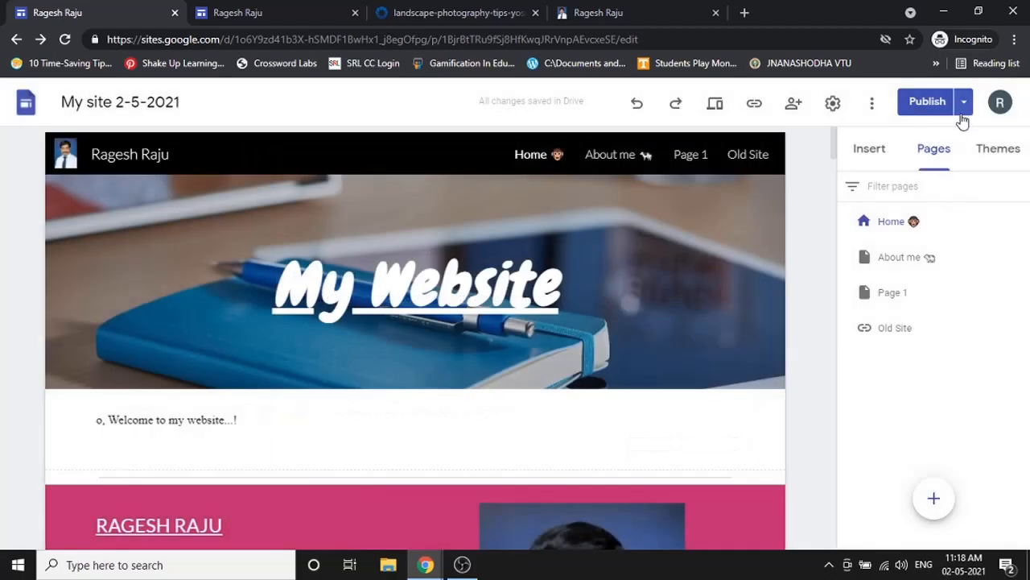
click(964, 103)
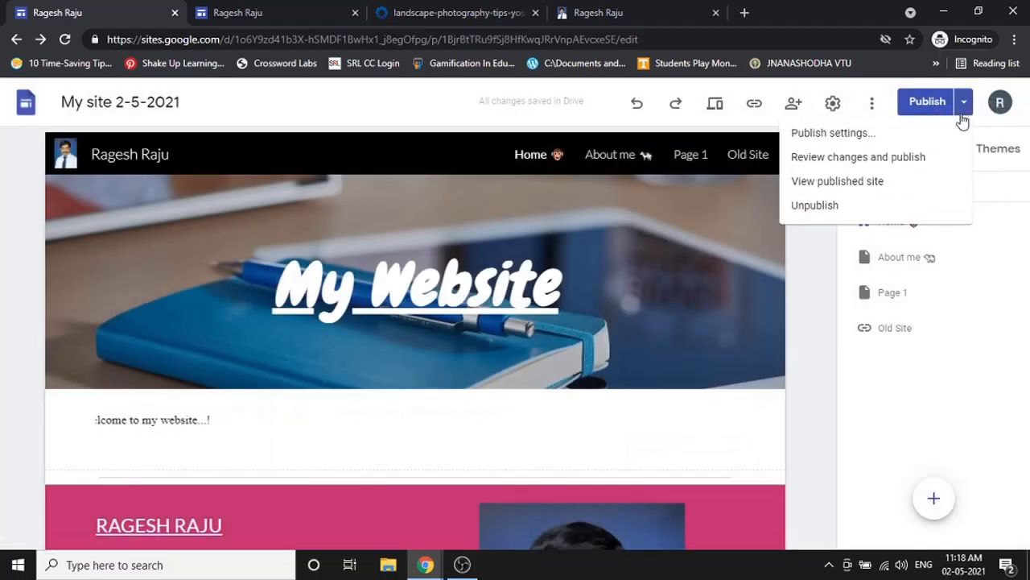
click(915, 157)
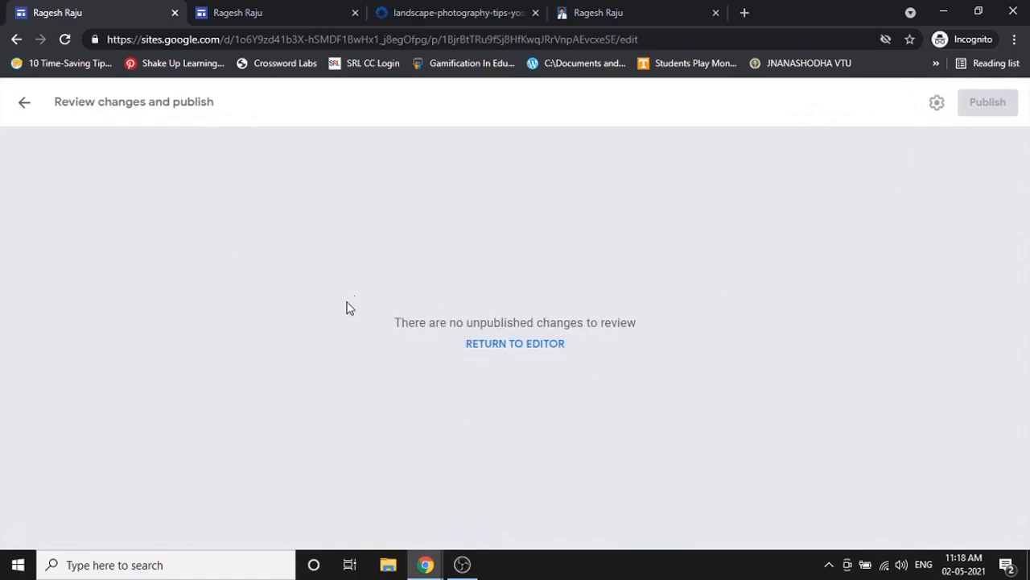
click(10, 107)
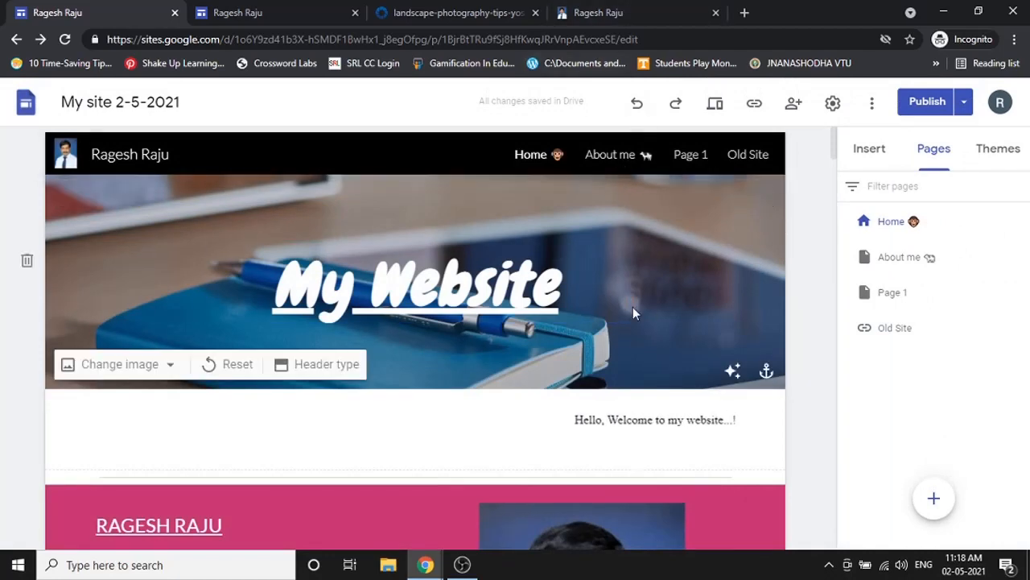
- Delete the emoji from the Home page name so it reads 'Home'
scroll(633, 306, down, 3)
scroll(280, 230, down, 4)
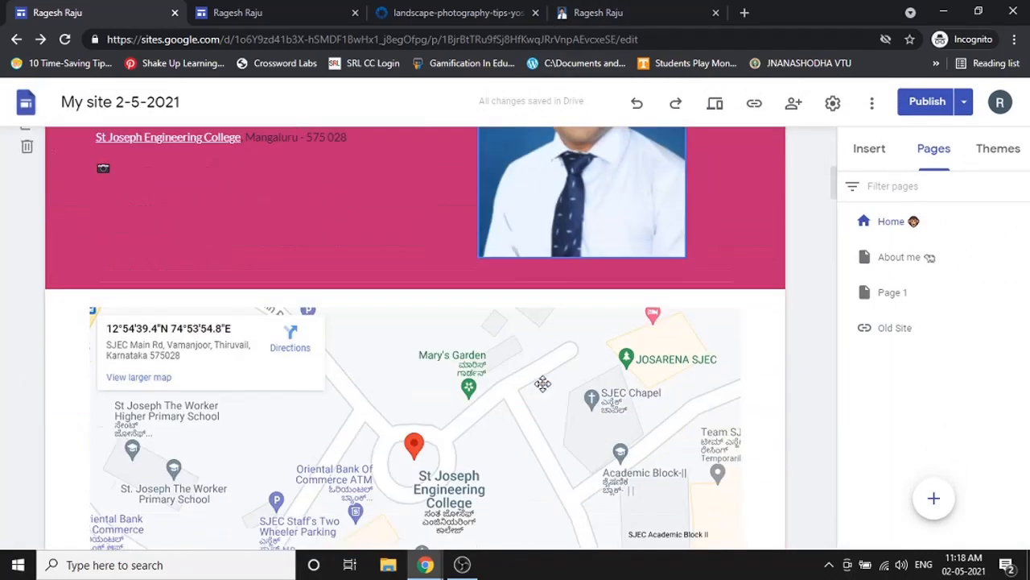
scroll(280, 230, up, 7)
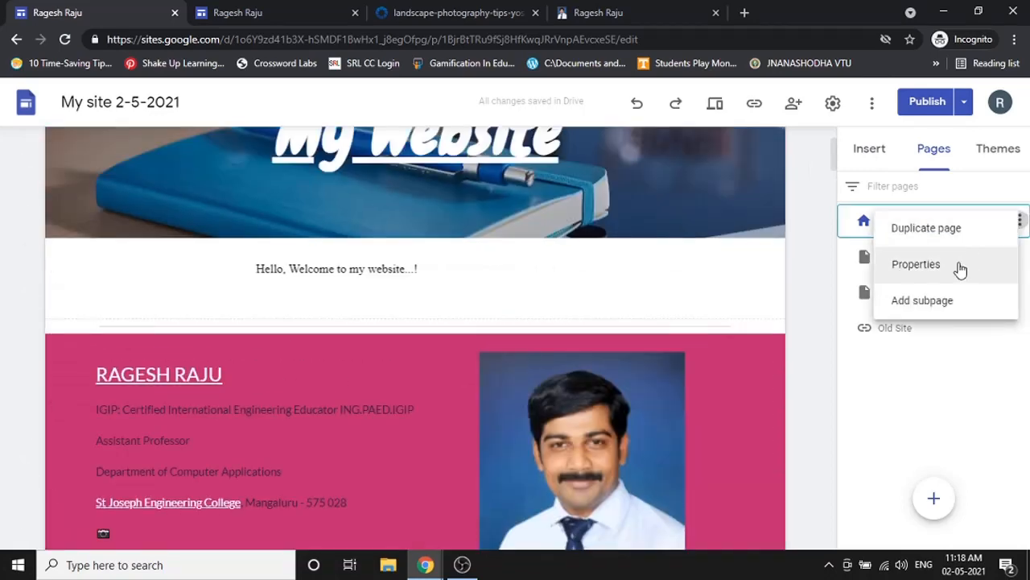
click(957, 267)
click(768, 275)
key(BackSpace)
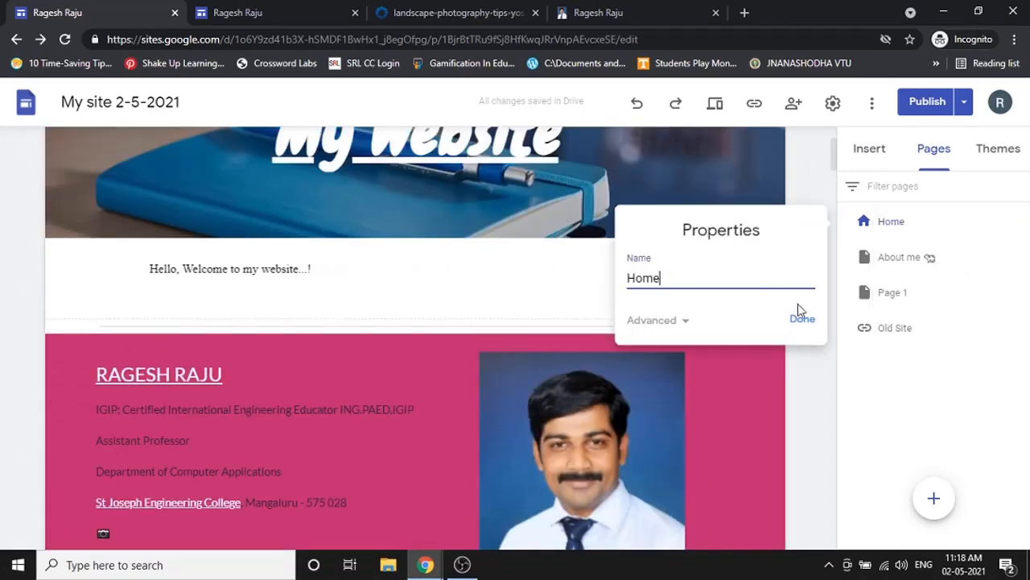
click(802, 319)
- Remove the emoji from the About me page name
click(1020, 257)
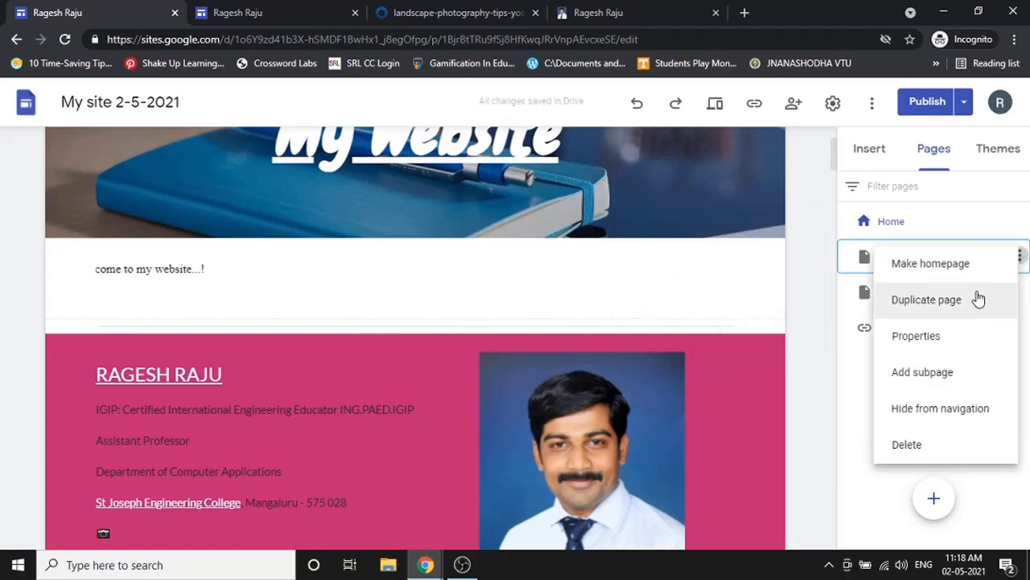
click(957, 330)
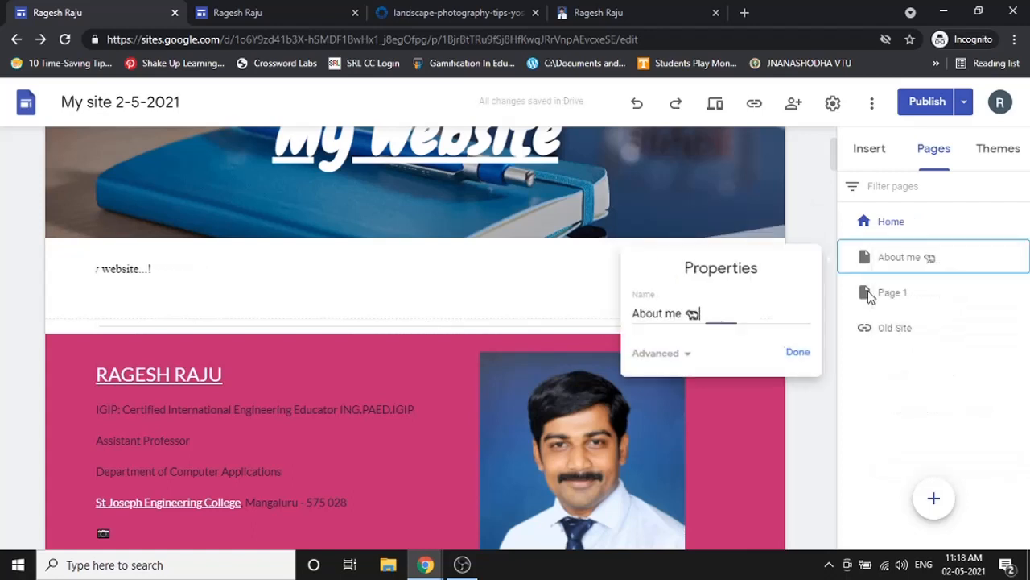
click(807, 362)
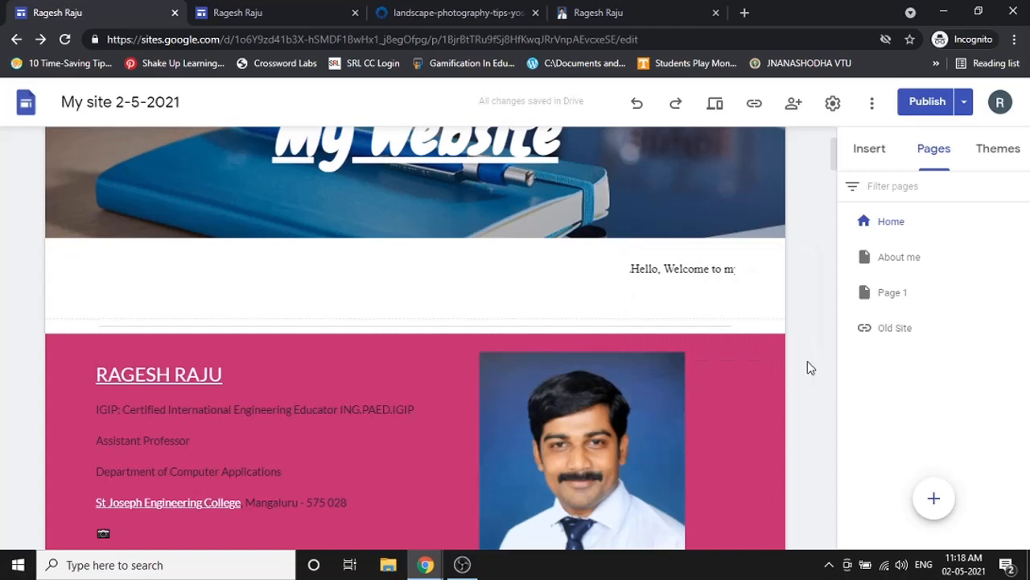
scroll(563, 242, up, 2)
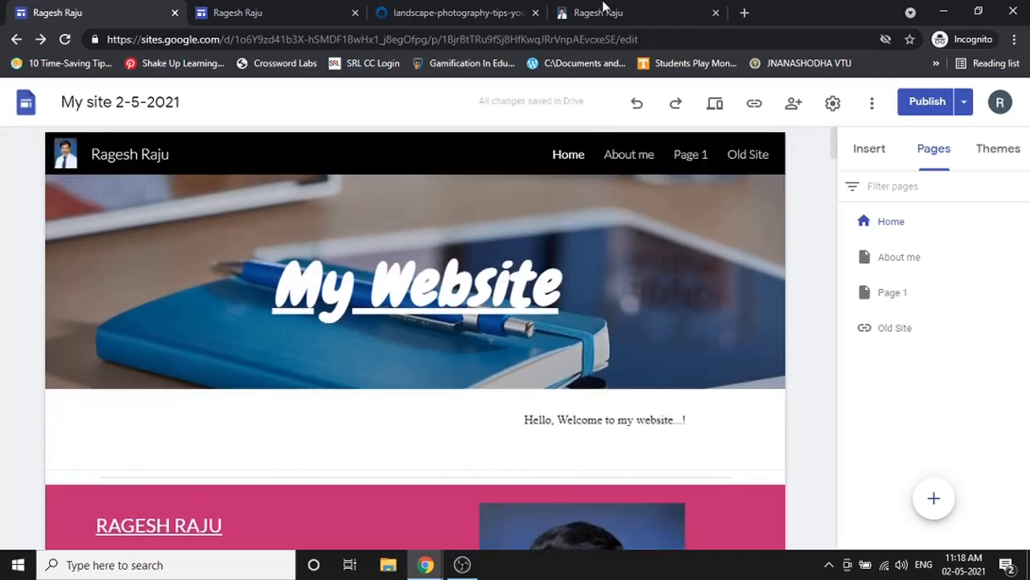
click(599, 12)
click(65, 39)
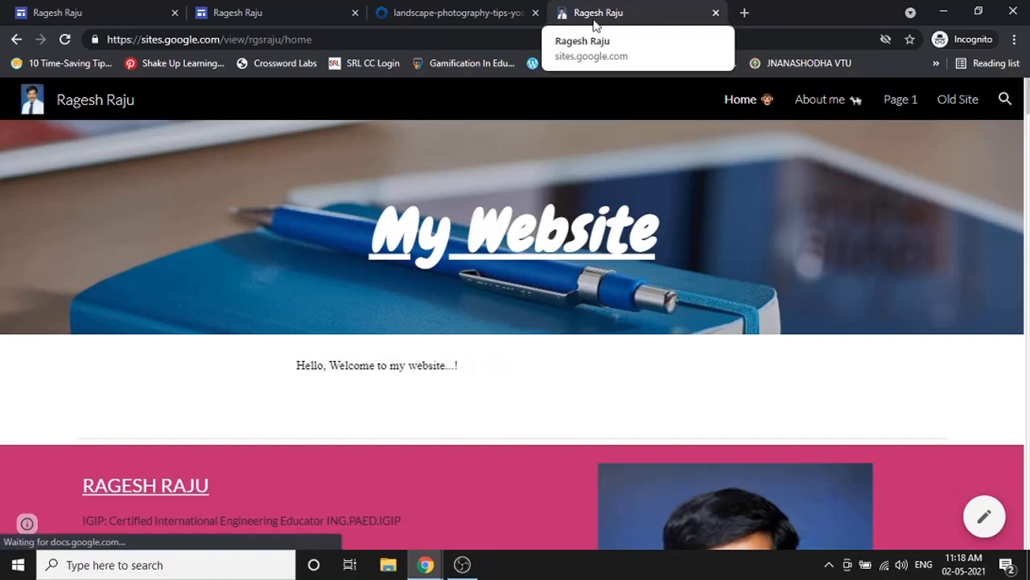
click(153, 12)
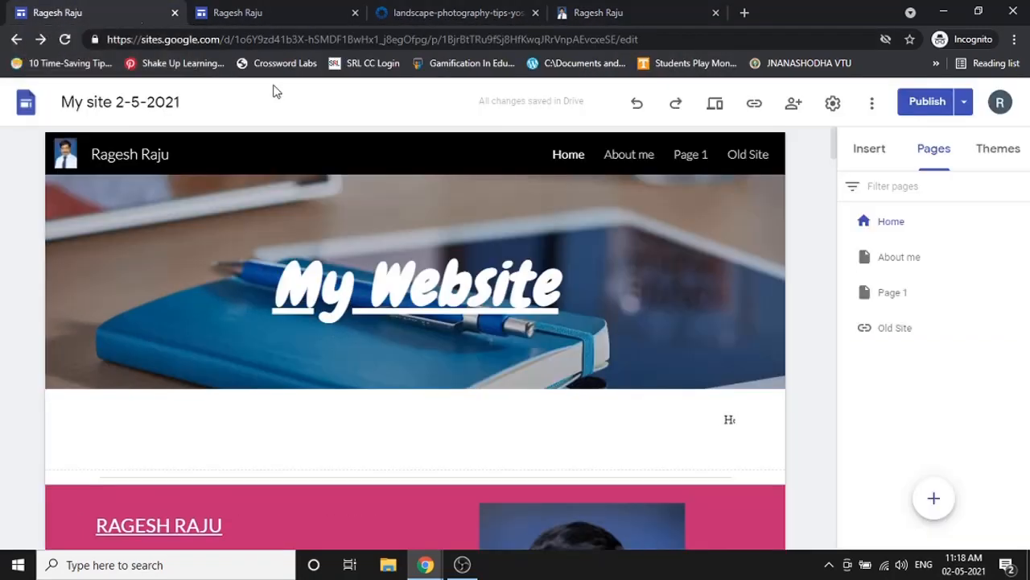
- Review changes, comparing the published and draft page menus
click(927, 102)
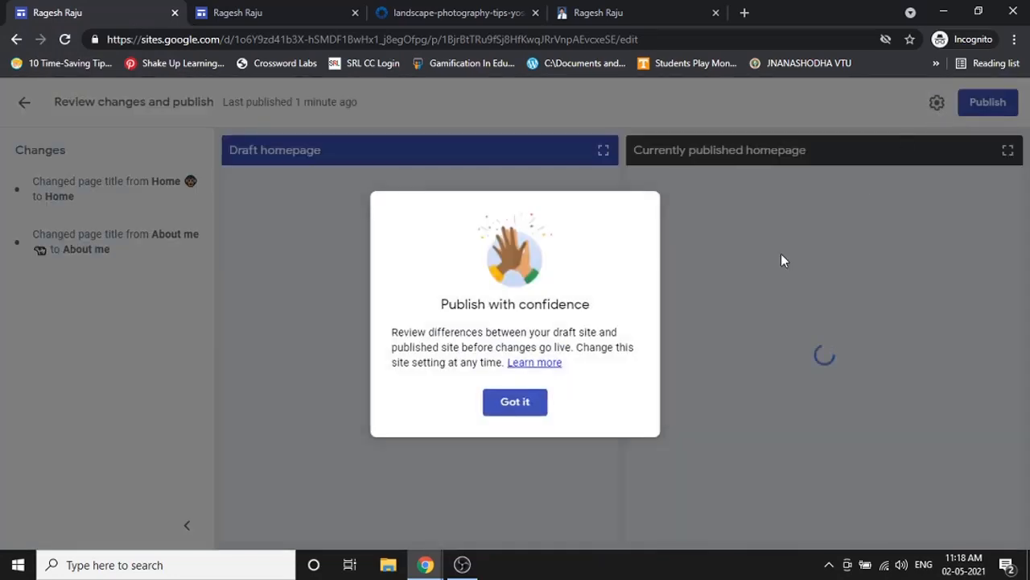
click(533, 400)
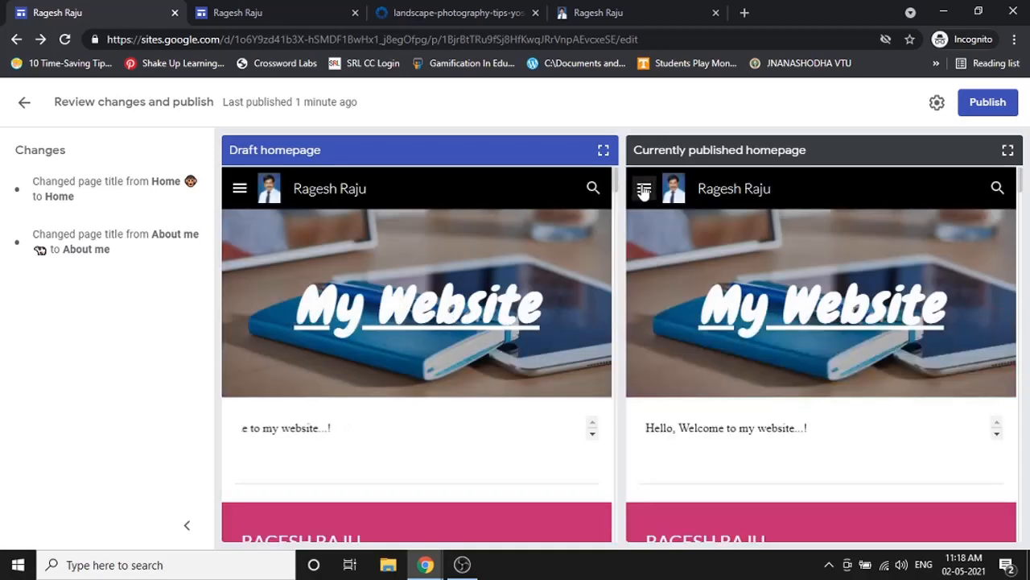
click(644, 188)
click(644, 190)
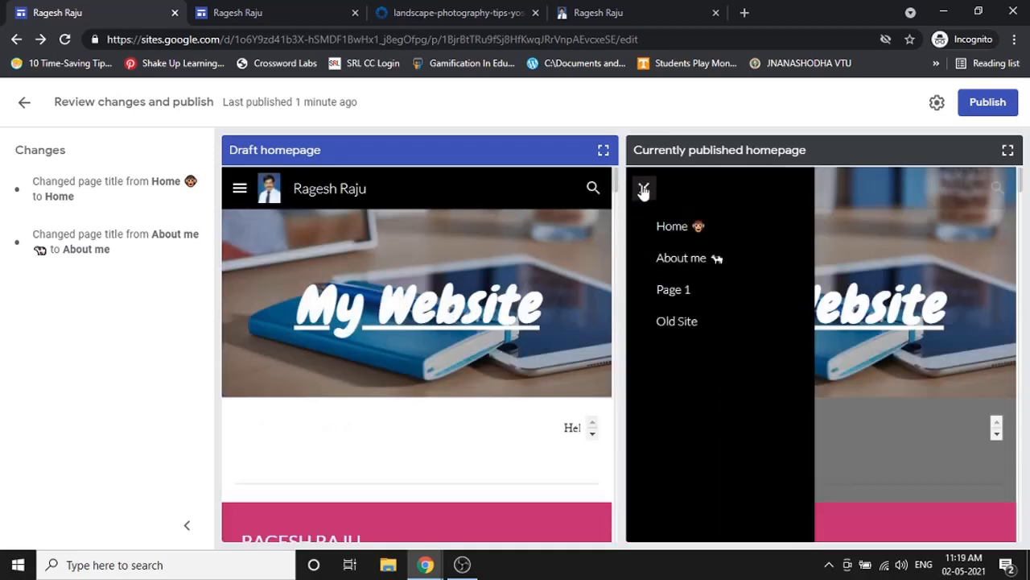
click(644, 188)
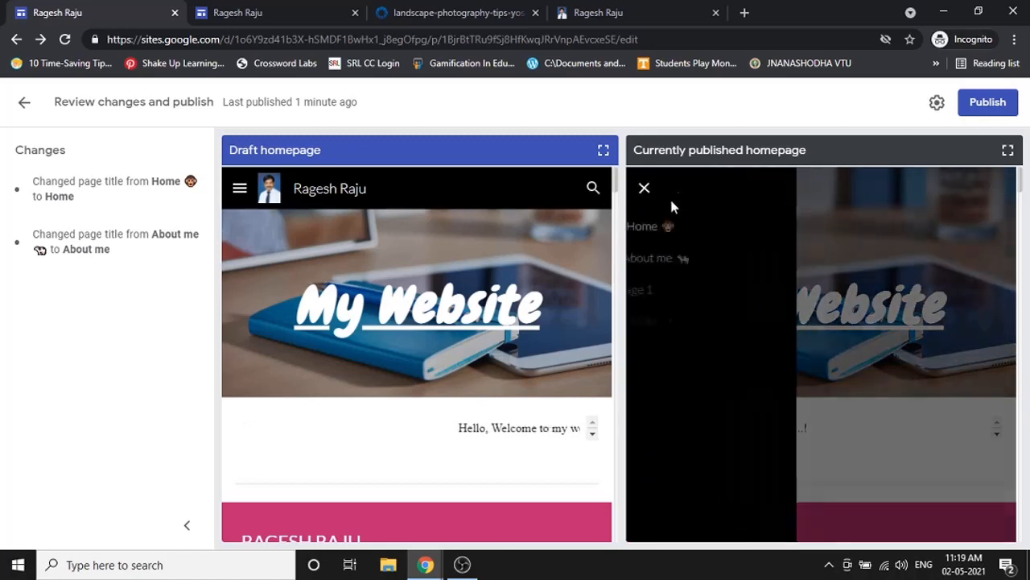
click(234, 192)
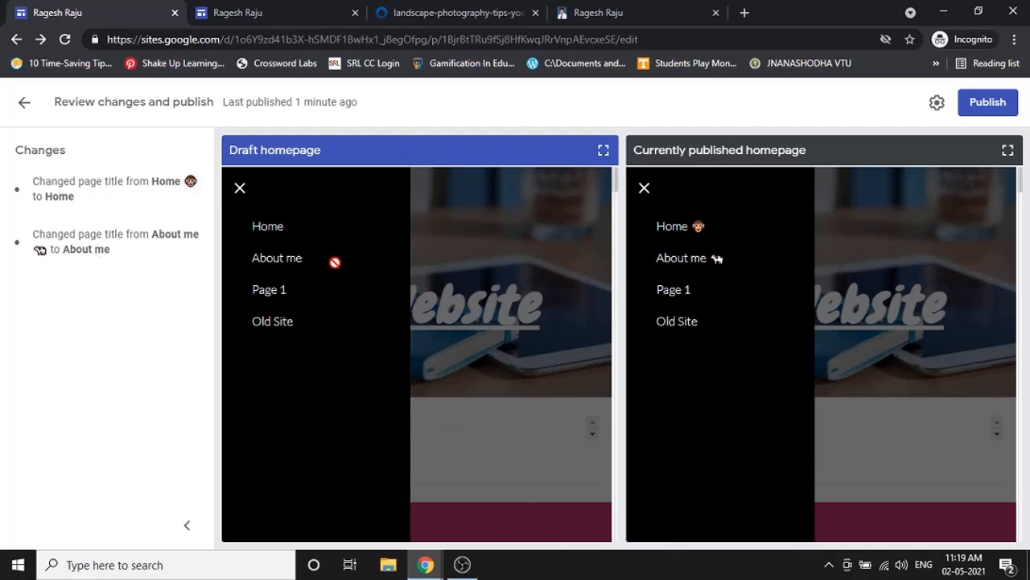
- Publish the emoji-free page names and reload the live site to confirm them
click(1006, 103)
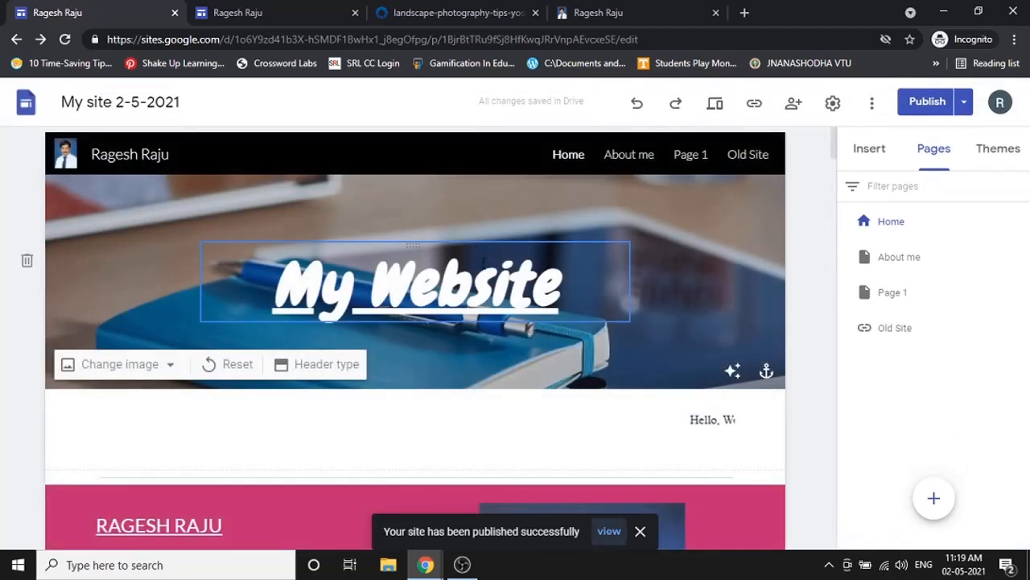
click(609, 530)
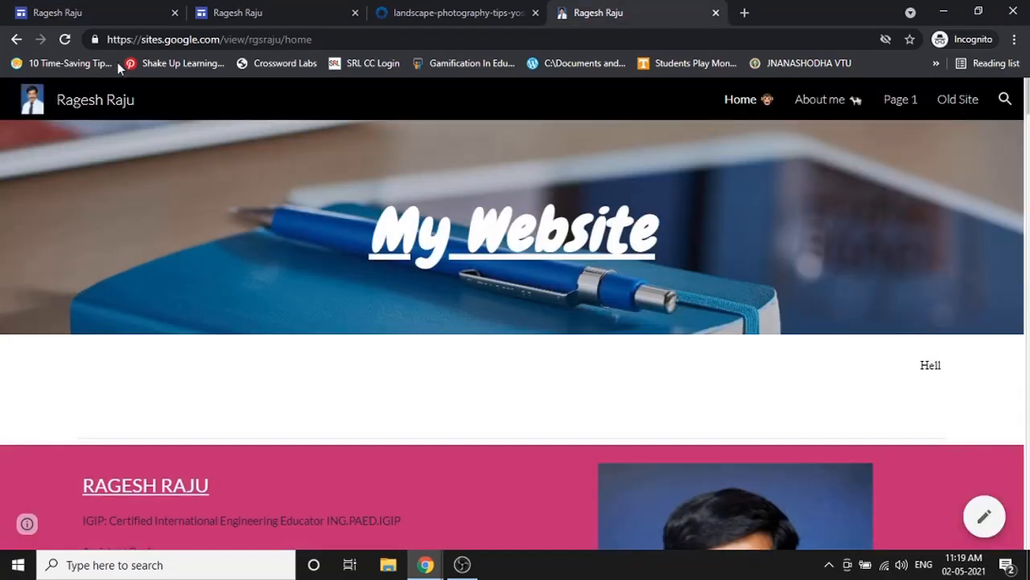
click(64, 39)
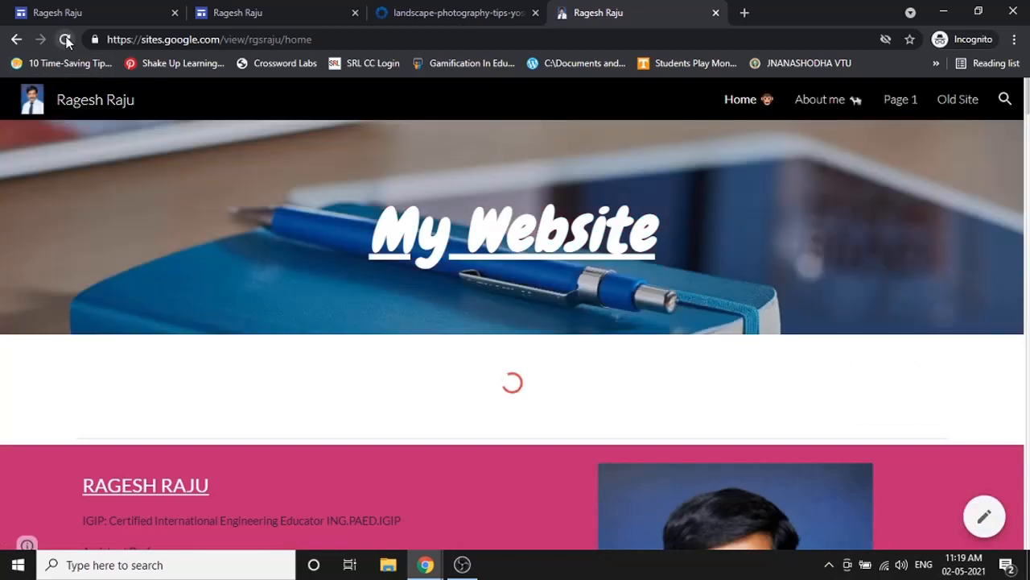
click(66, 39)
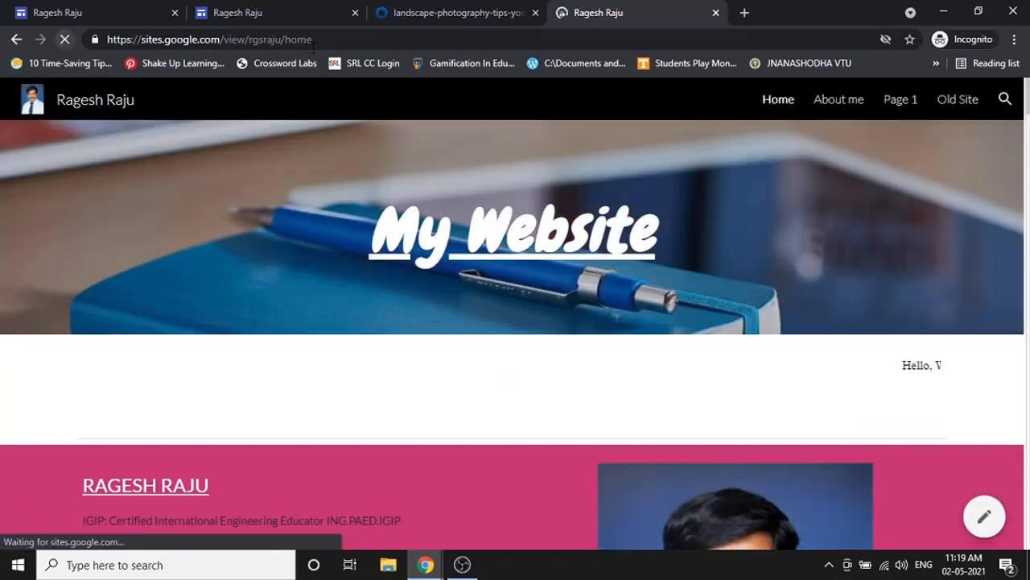
click(131, 10)
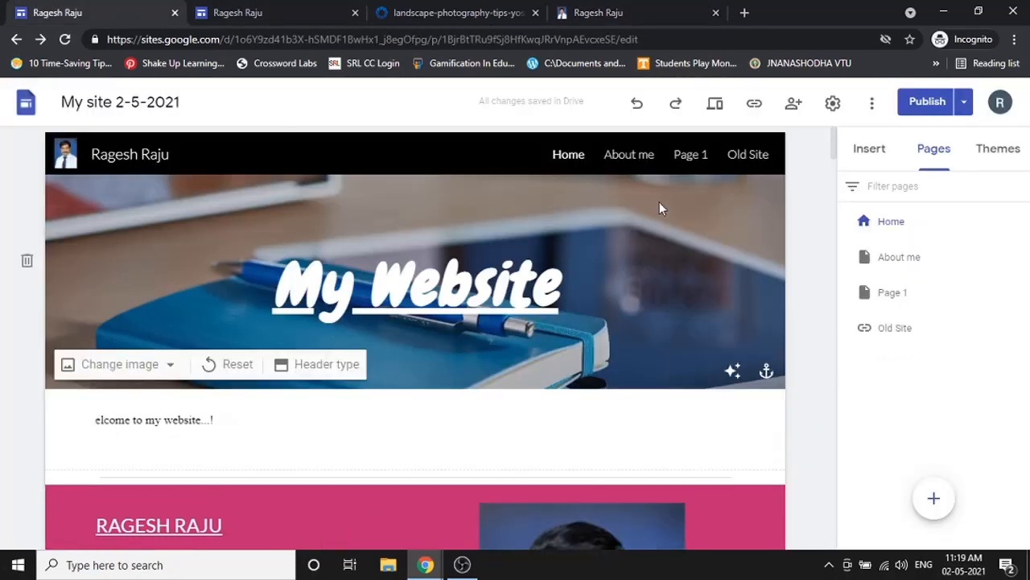
- Delete the Teaching Philosophy text from 'particular' onward, including Professional Development
scroll(649, 229, down, 2)
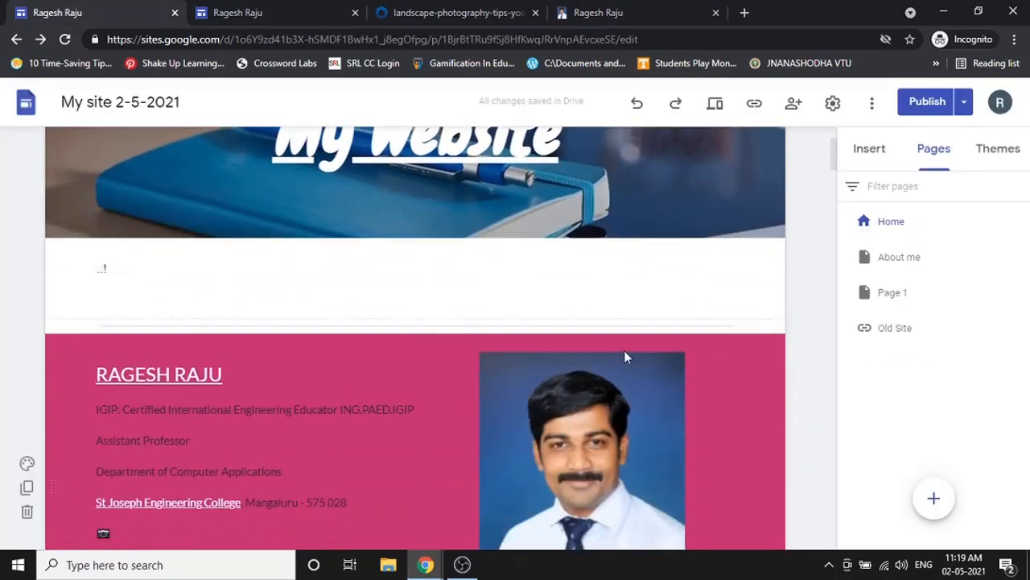
scroll(624, 356, down, 2)
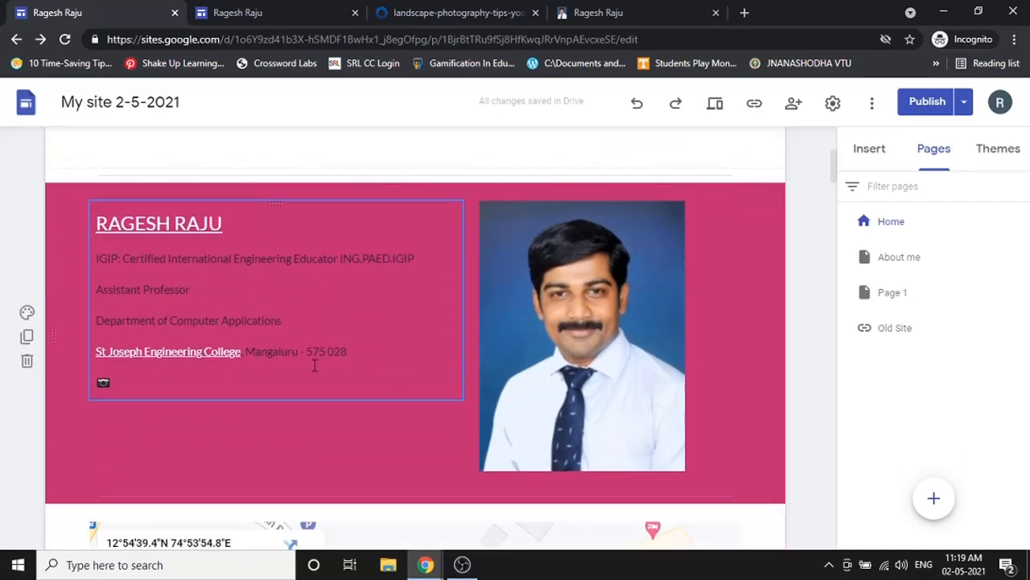
scroll(315, 365, down, 17)
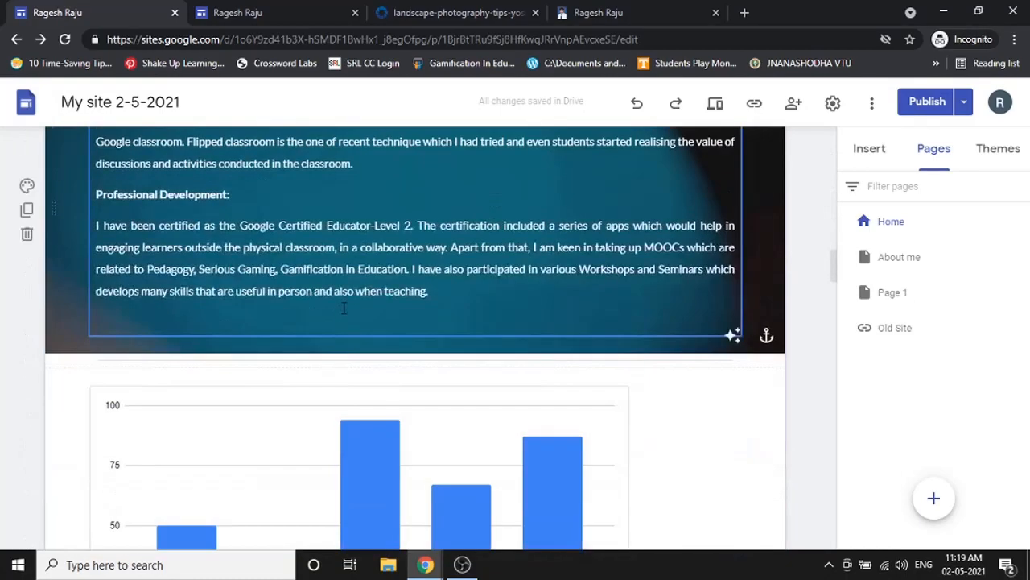
click(378, 322)
scroll(378, 322, up, 3)
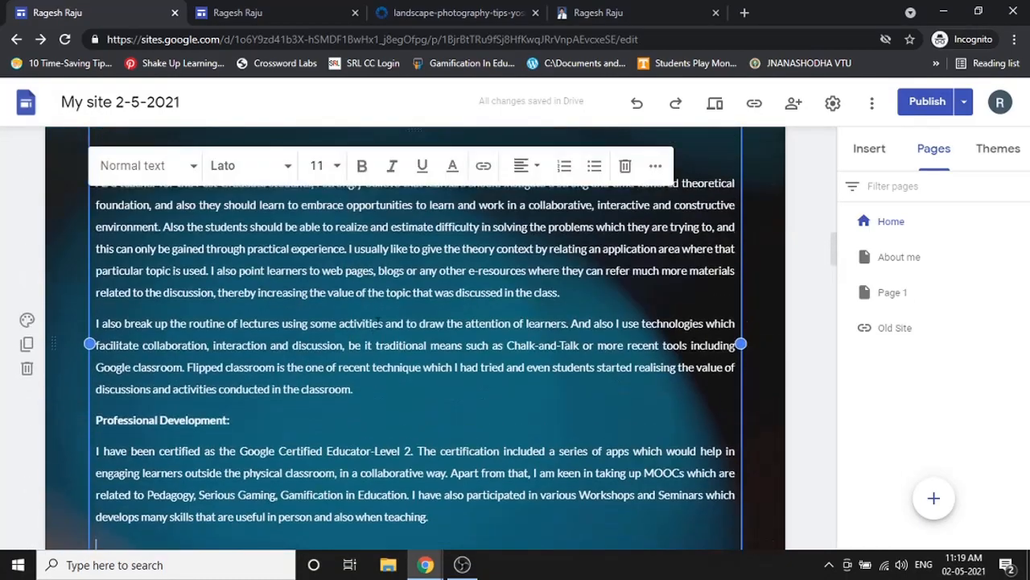
drag(428, 519, 107, 272)
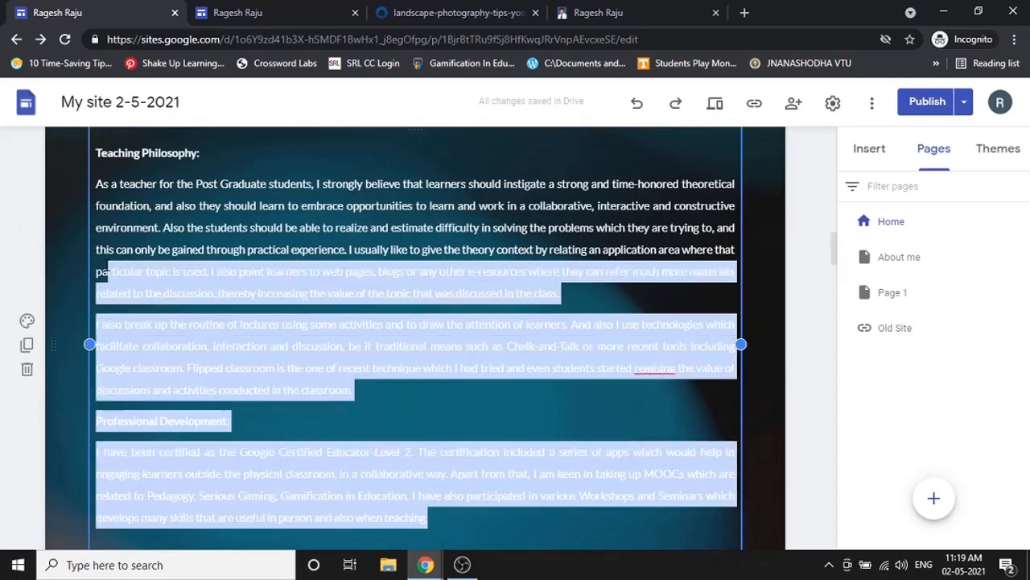
key(BackSpace)
scroll(293, 255, up, 1)
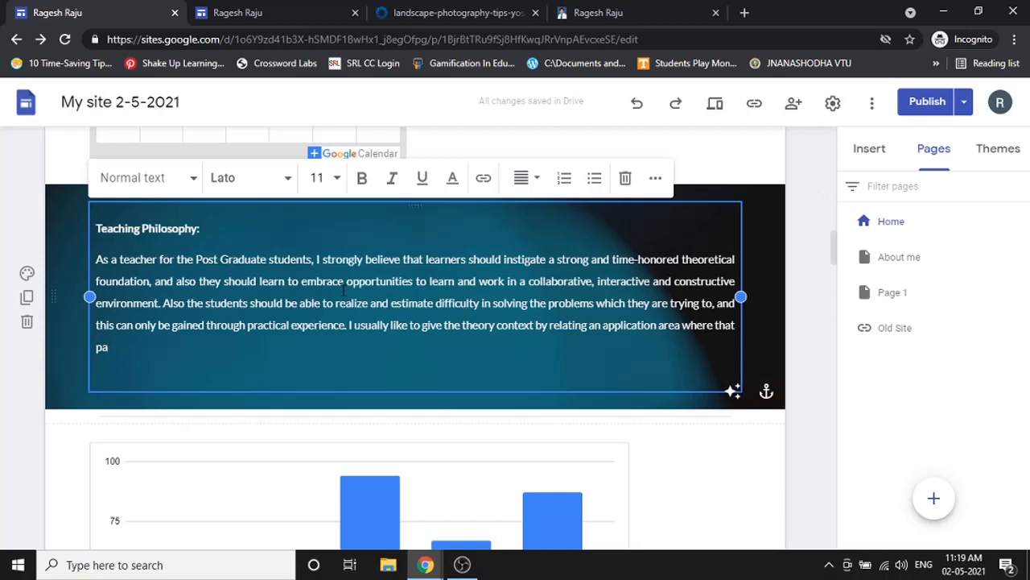
- Unpublish the site from the Publish dropdown and acknowledge the confirmation notice
click(964, 103)
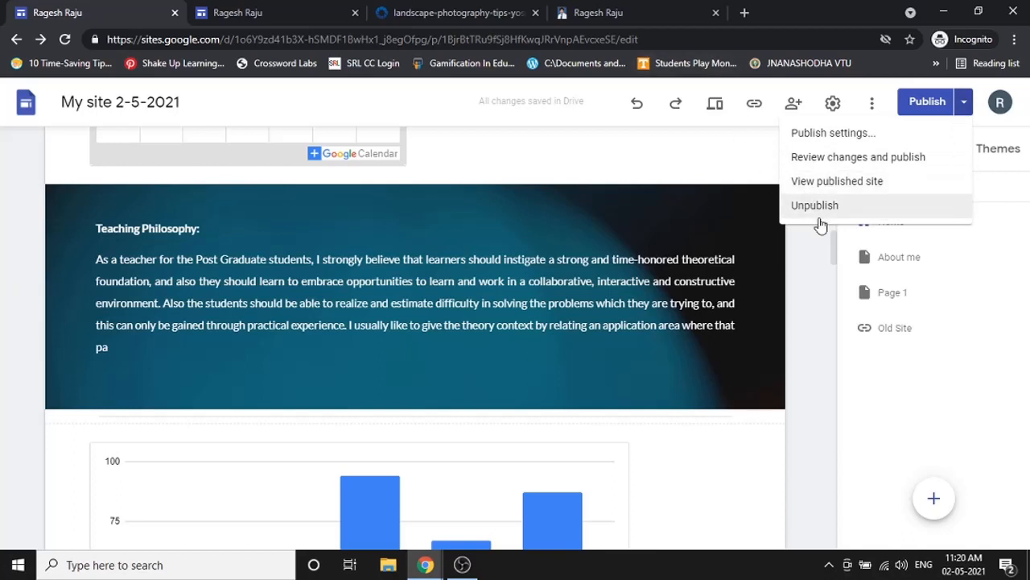
click(837, 181)
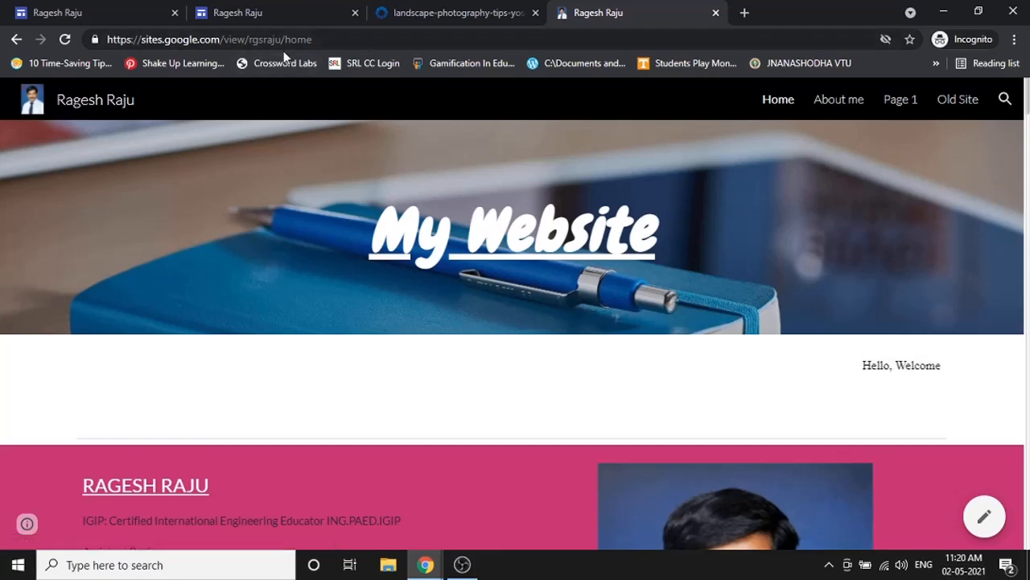
click(75, 11)
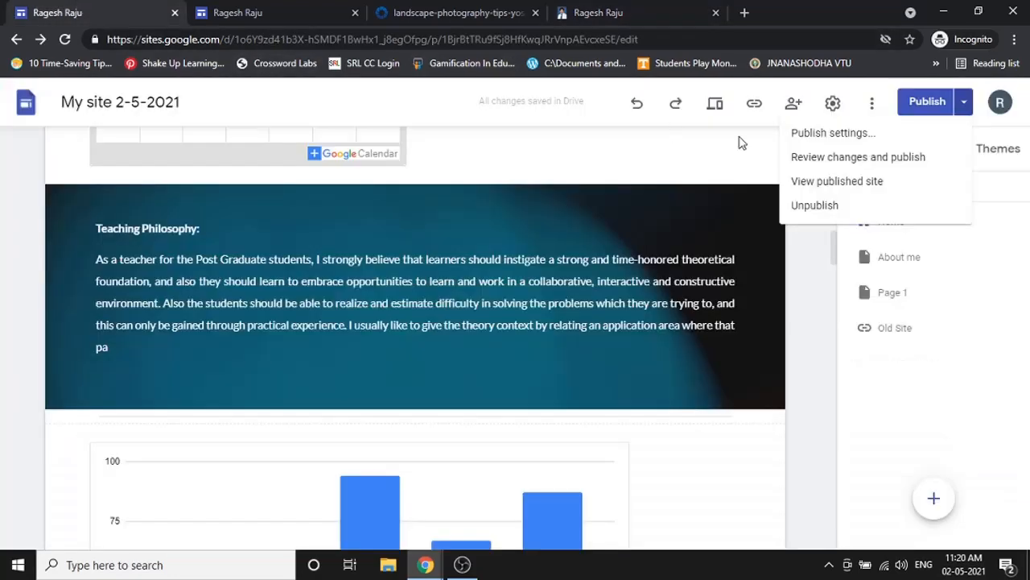
click(818, 211)
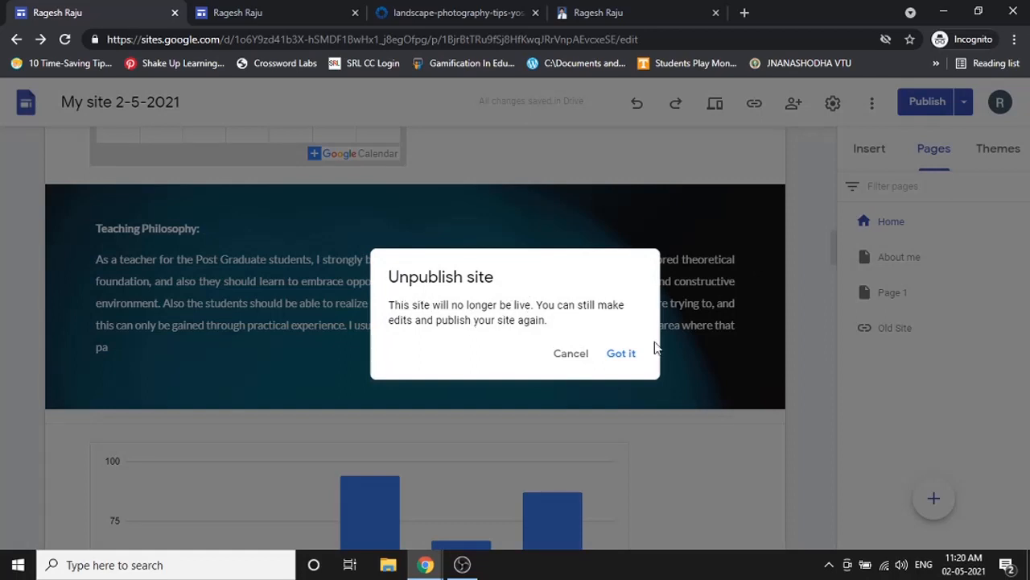
click(633, 364)
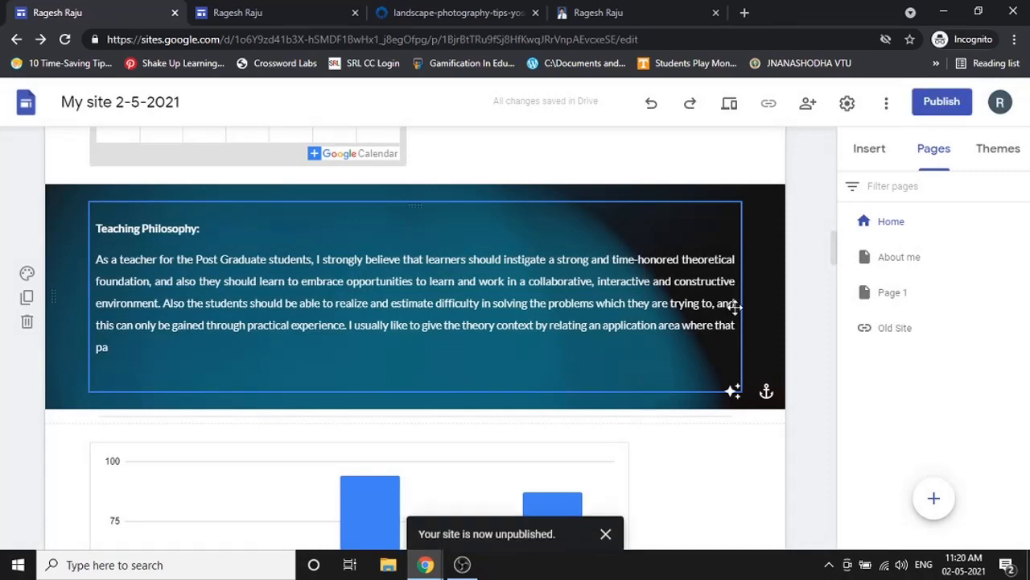
- Reload the live site's tab to confirm its address now shows a 404 error
click(611, 12)
click(68, 39)
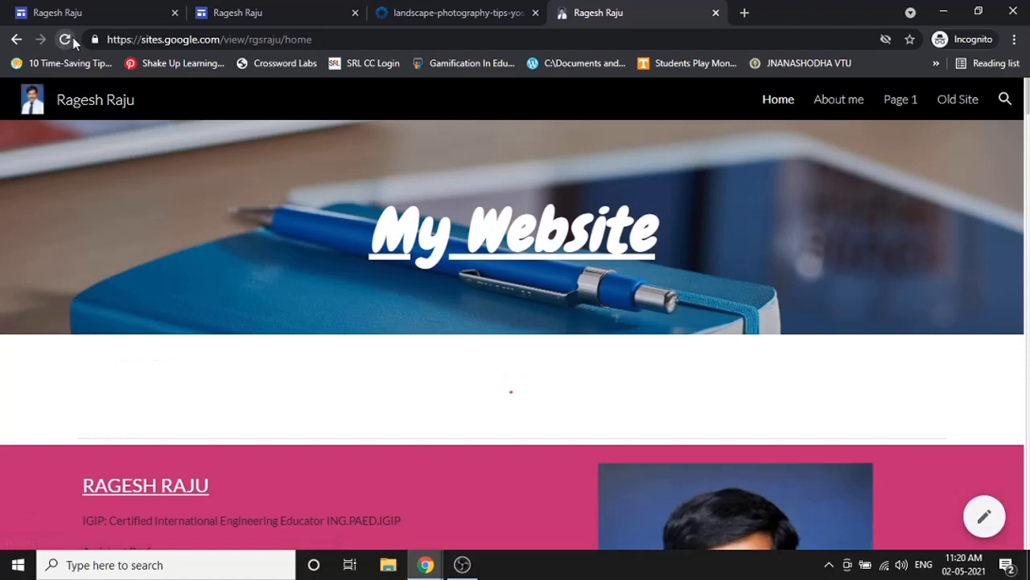
click(66, 40)
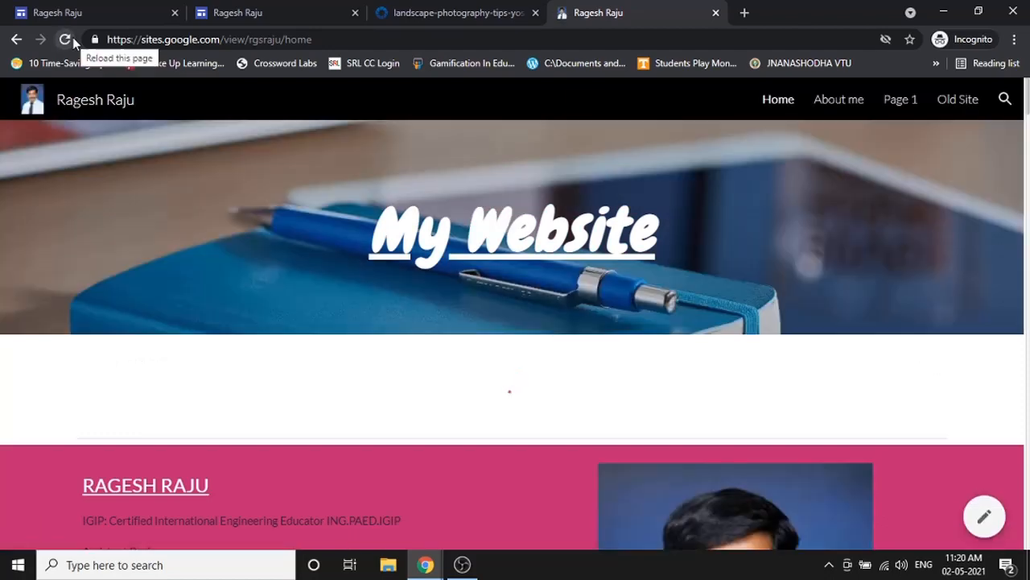
click(66, 40)
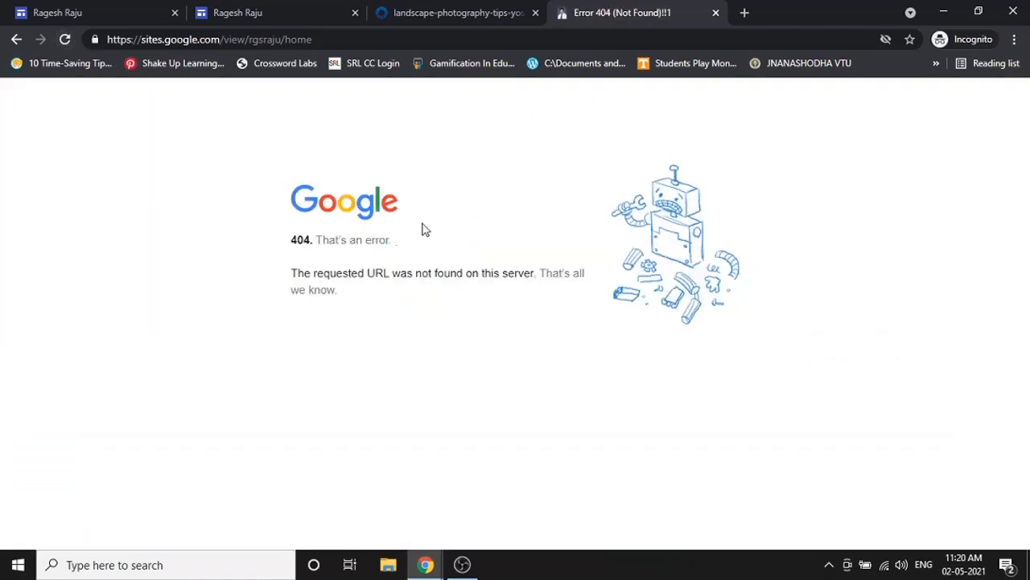
- Republish the site from the editor, keeping its existing web address in Publish to the web
click(129, 10)
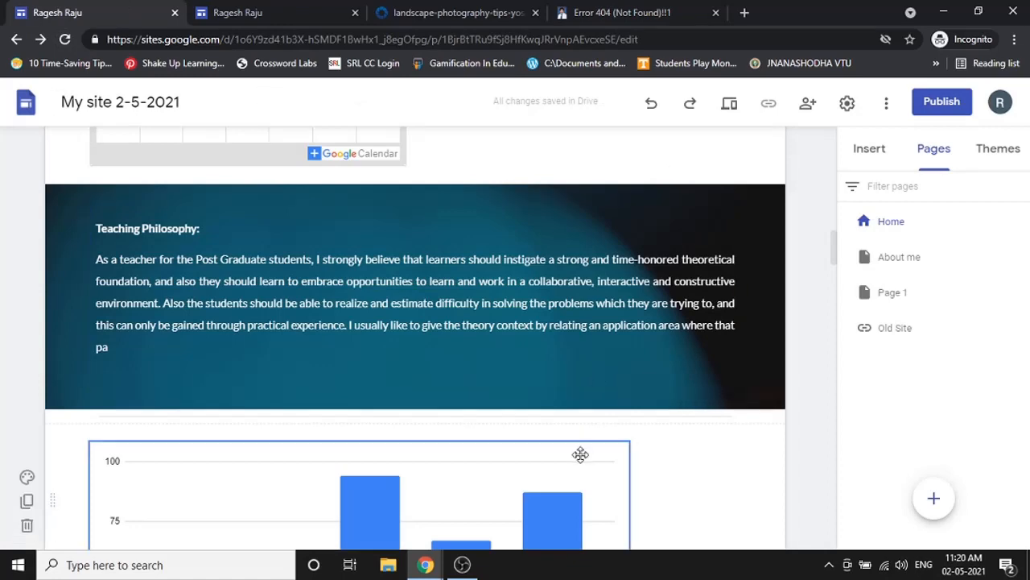
click(627, 12)
key(ctrl+shift+Tab)
key(ctrl+shift+Tab)
key(ctrl+shift+Tab)
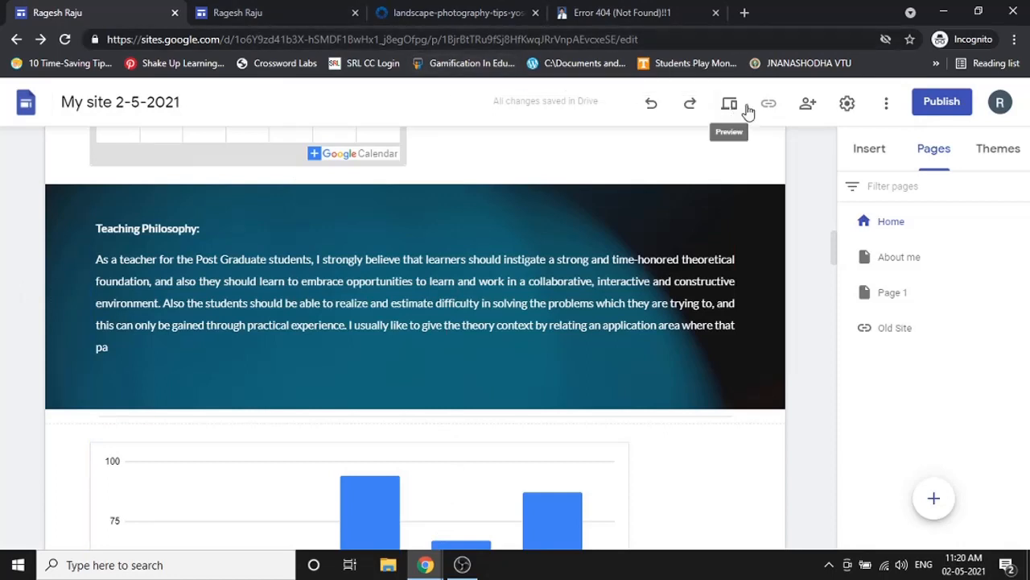
click(943, 103)
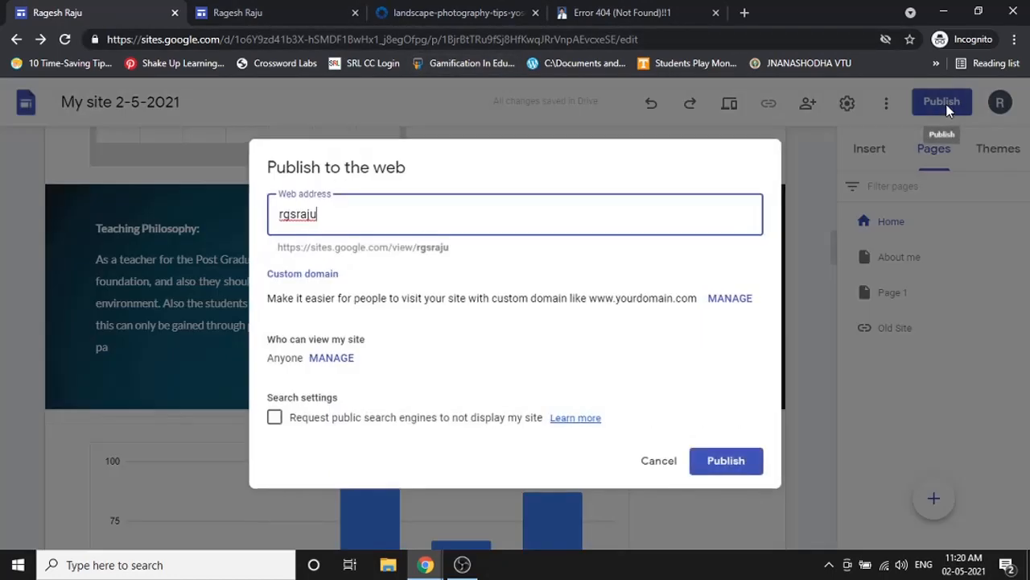
click(727, 461)
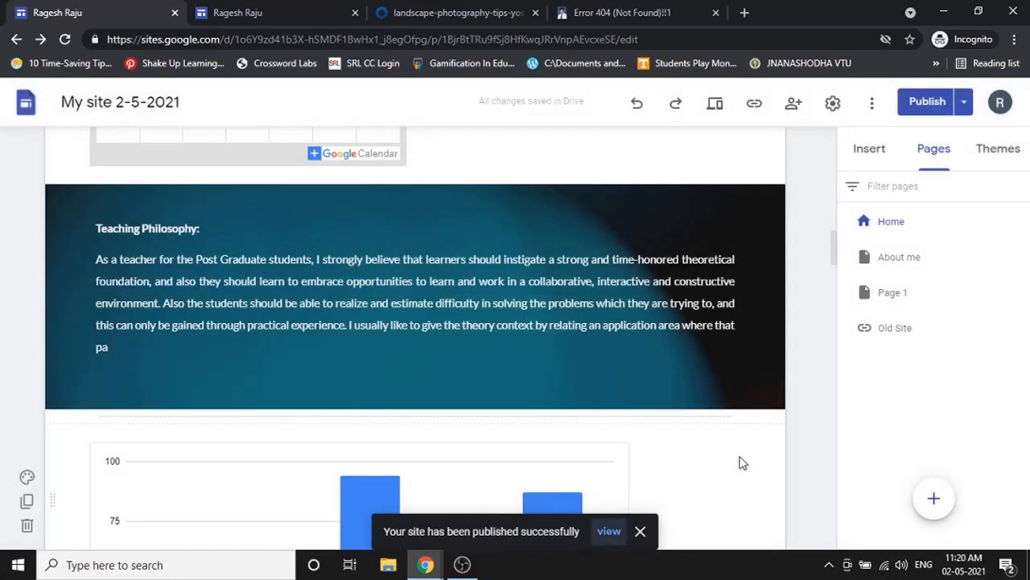
- Reload the public address repeatedly until the republished site loads again
click(659, 11)
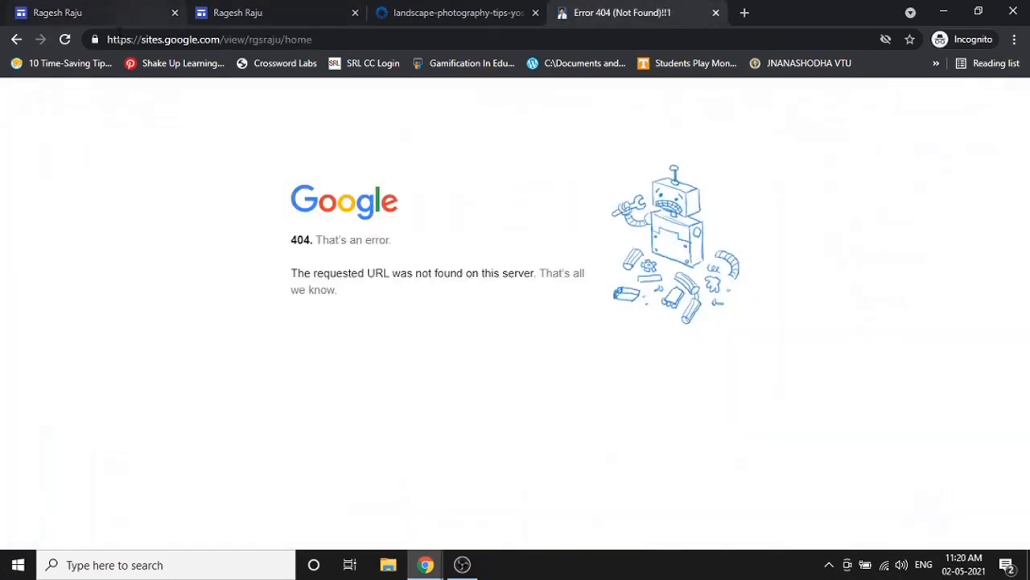
click(68, 39)
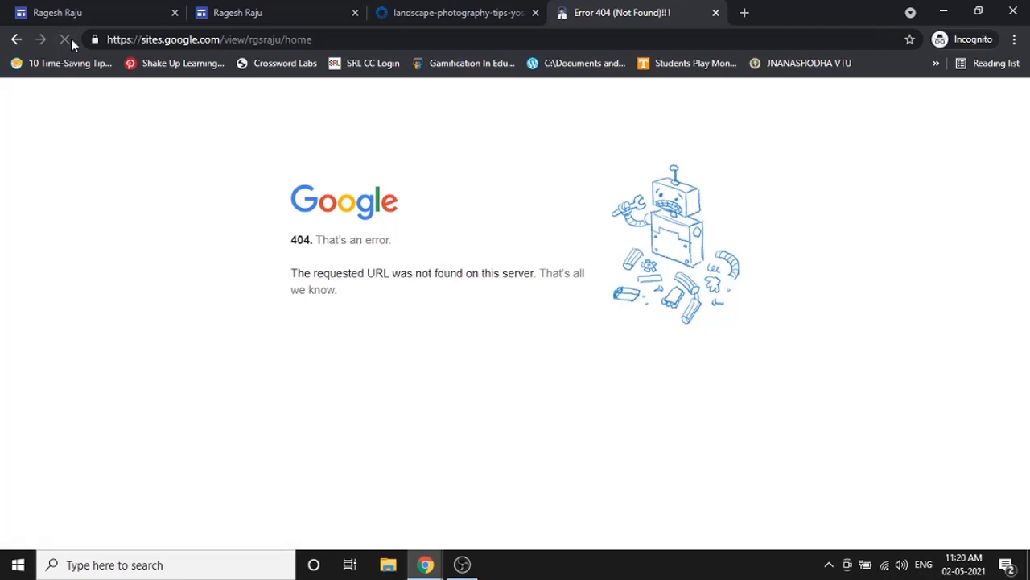
click(71, 42)
click(71, 42)
click(71, 42)
click(71, 38)
click(70, 38)
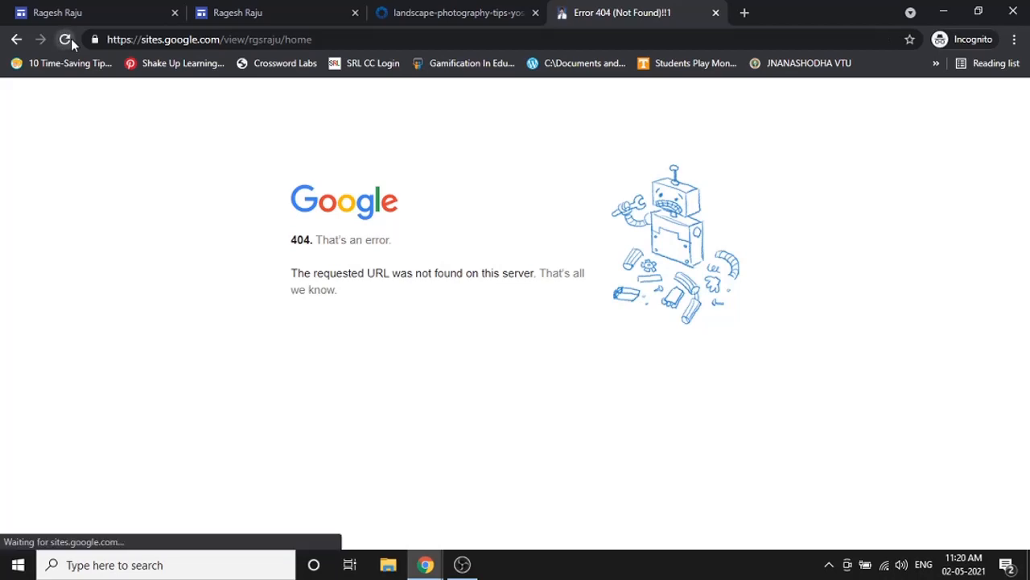
click(71, 39)
click(70, 39)
click(71, 39)
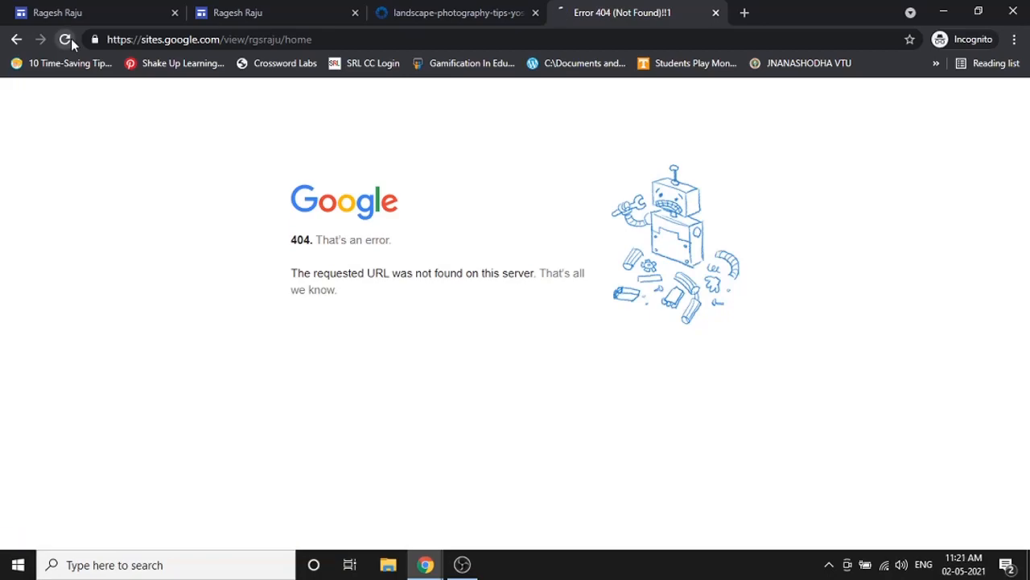
click(71, 38)
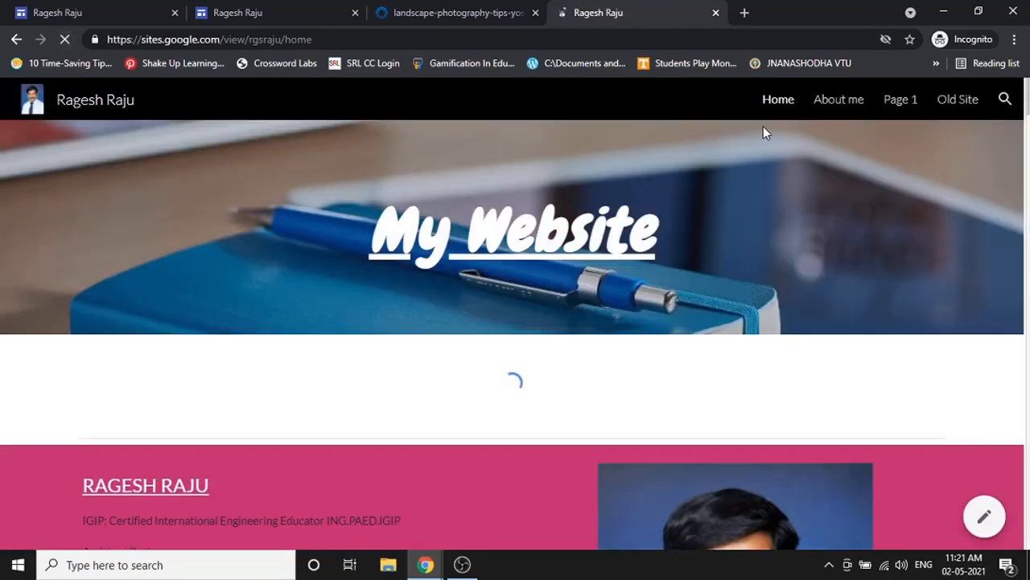
scroll(763, 129, down, 4)
- Browse the live site's About me, Page 1 and Home pages
click(93, 8)
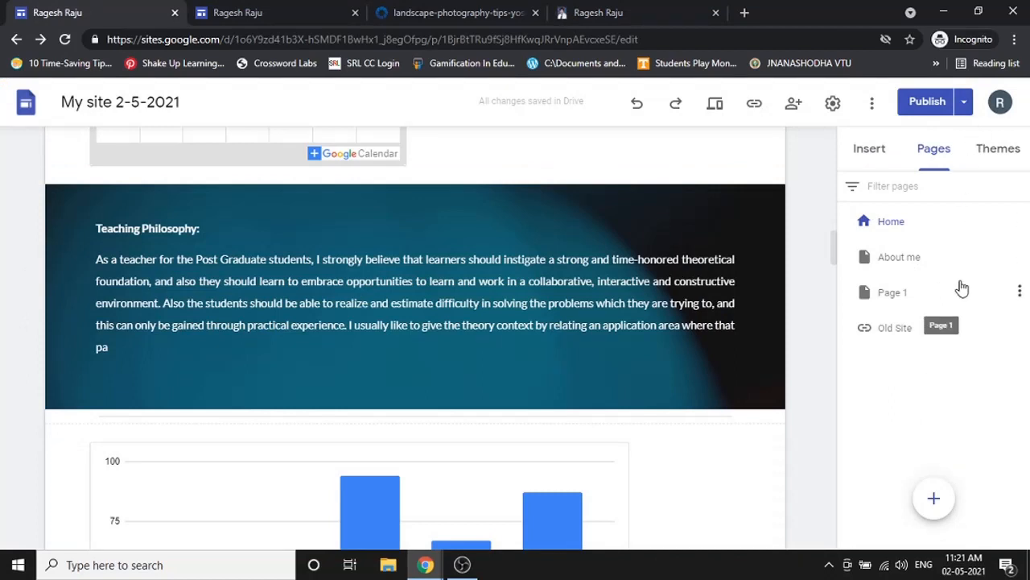
click(644, 14)
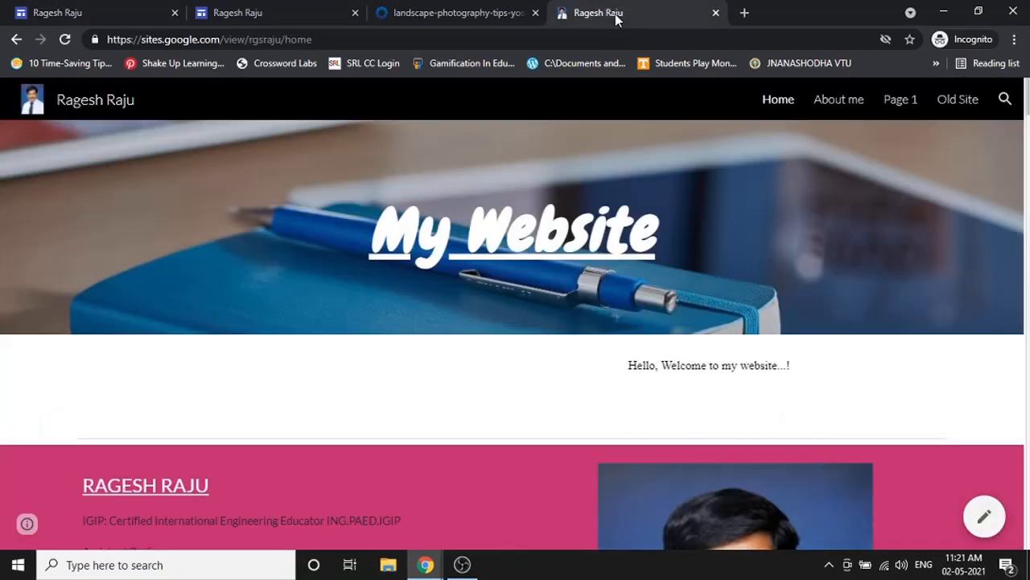
click(855, 110)
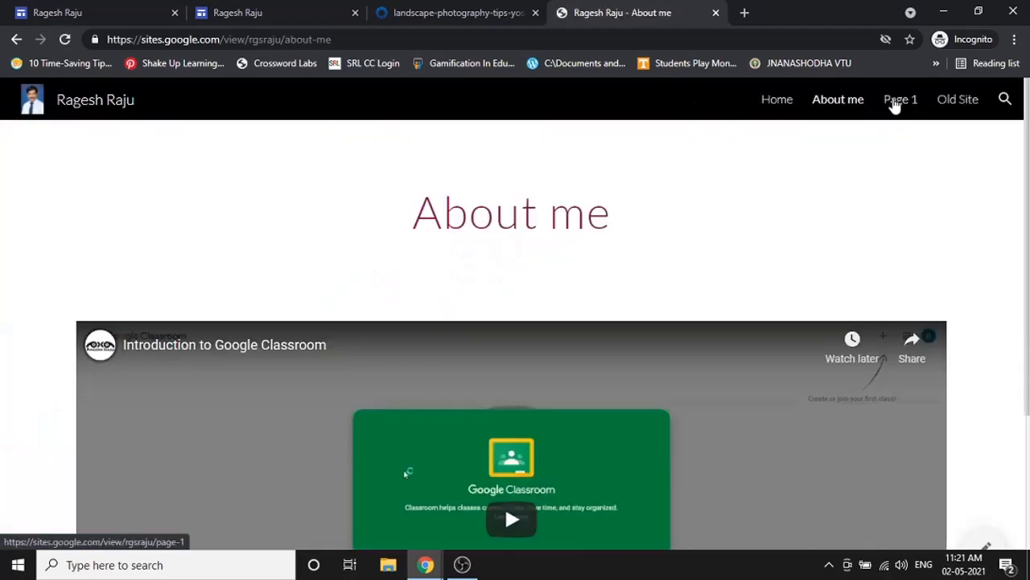
click(896, 99)
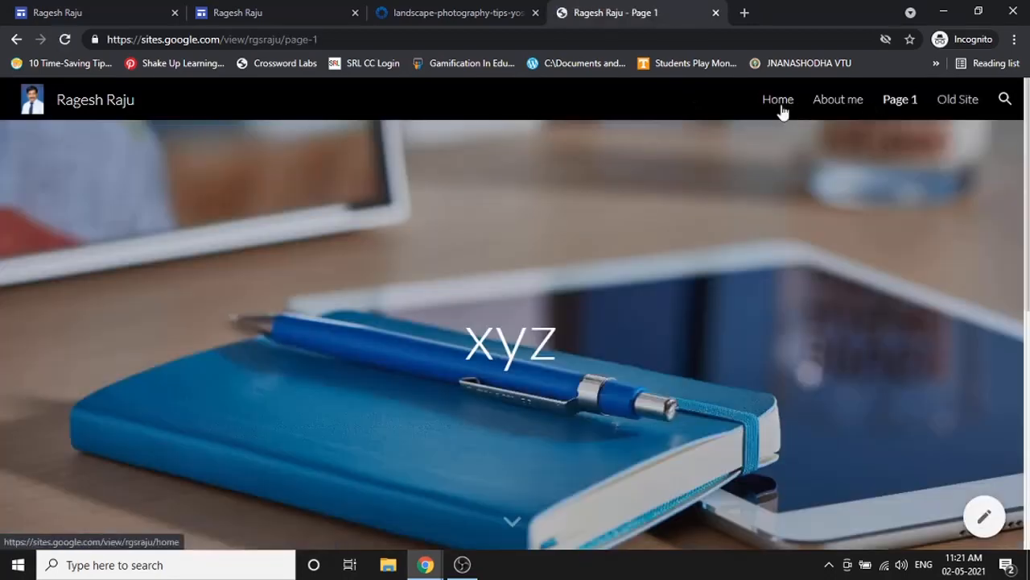
click(780, 105)
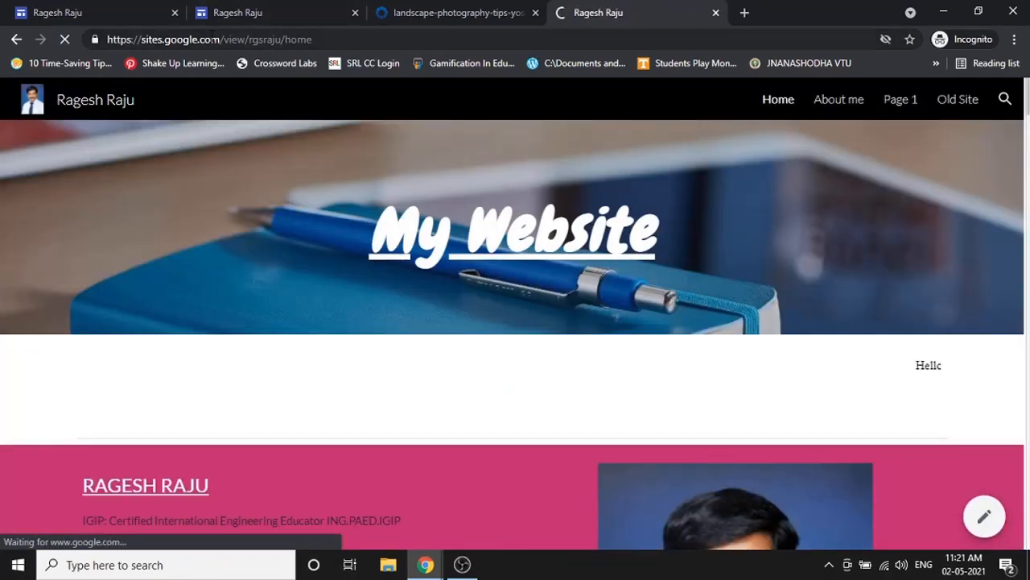
- Close the published site's tab and return to the site editor
click(443, 12)
click(78, 10)
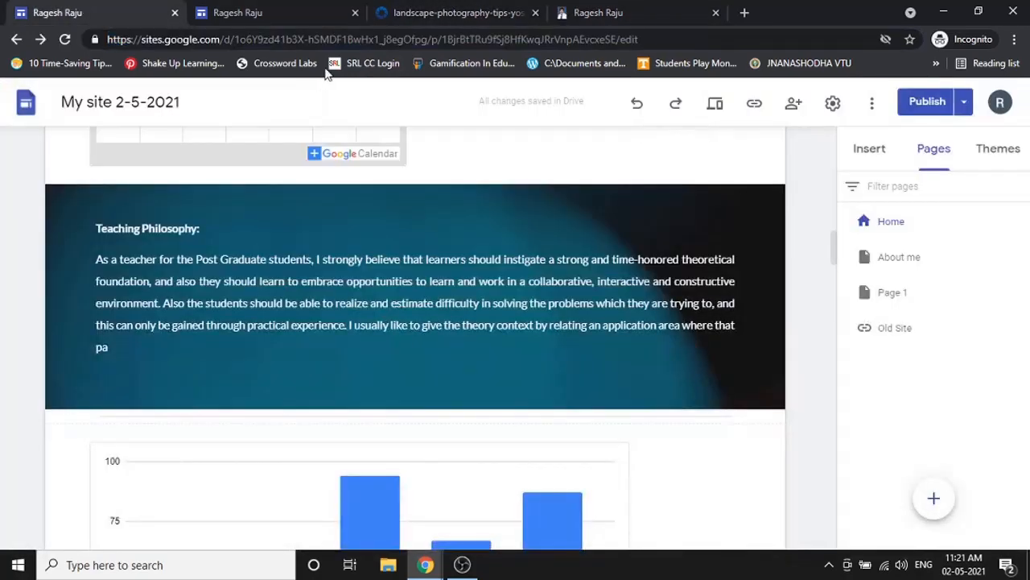
click(592, 11)
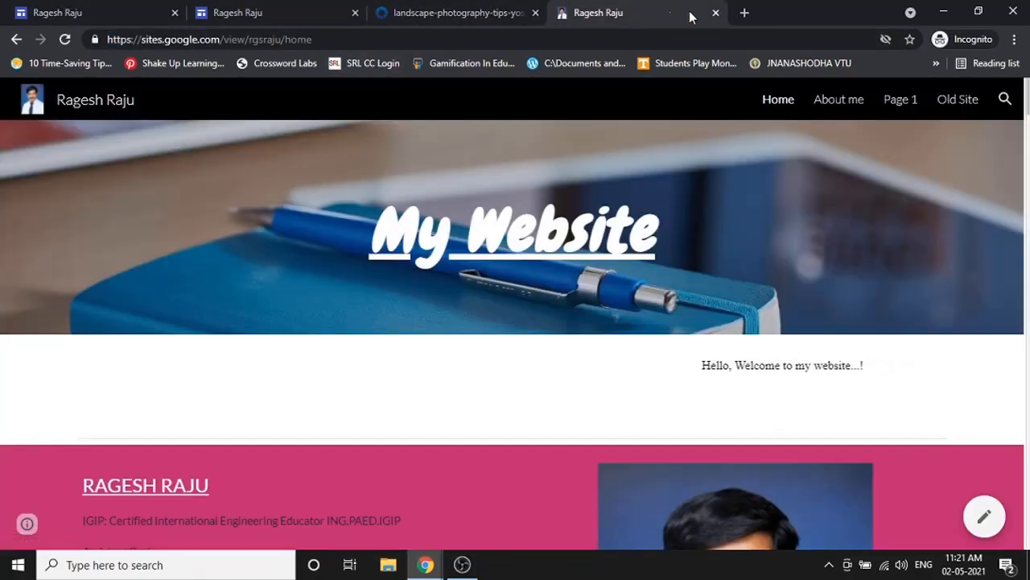
click(715, 12)
click(172, 8)
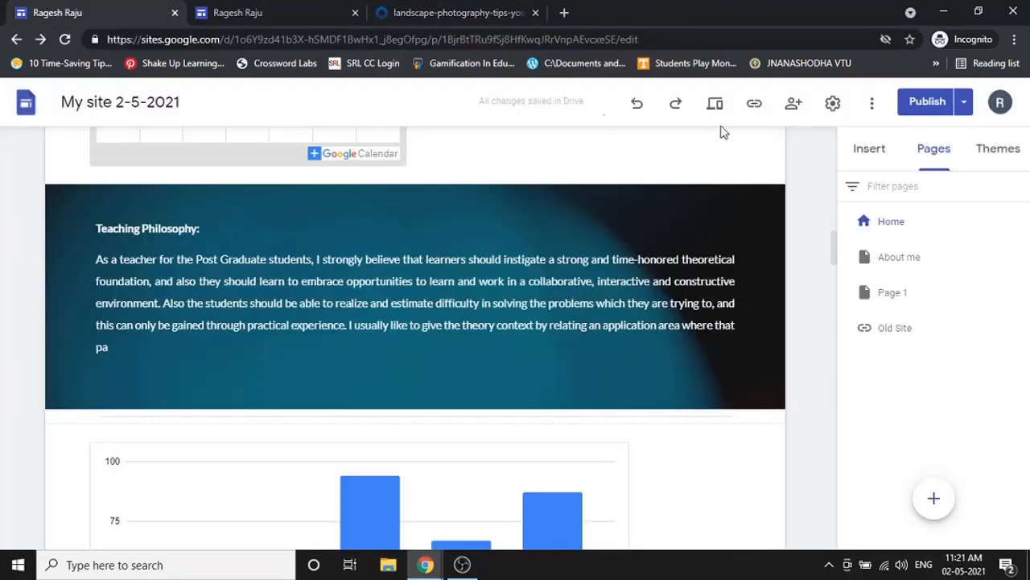
- Copy the published Home page link via Copy link, then close the landscape photography tab
click(756, 105)
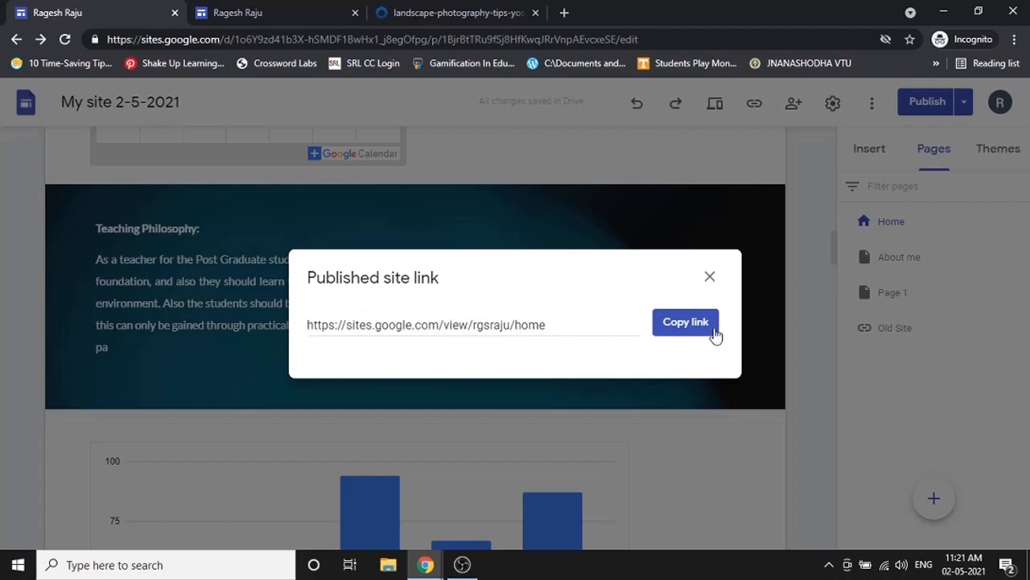
click(673, 326)
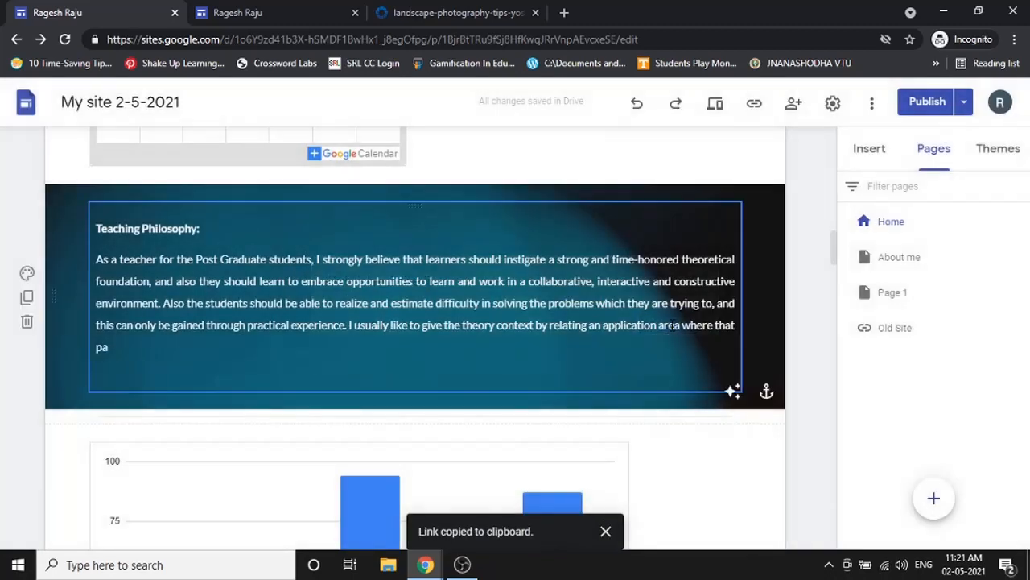
click(755, 103)
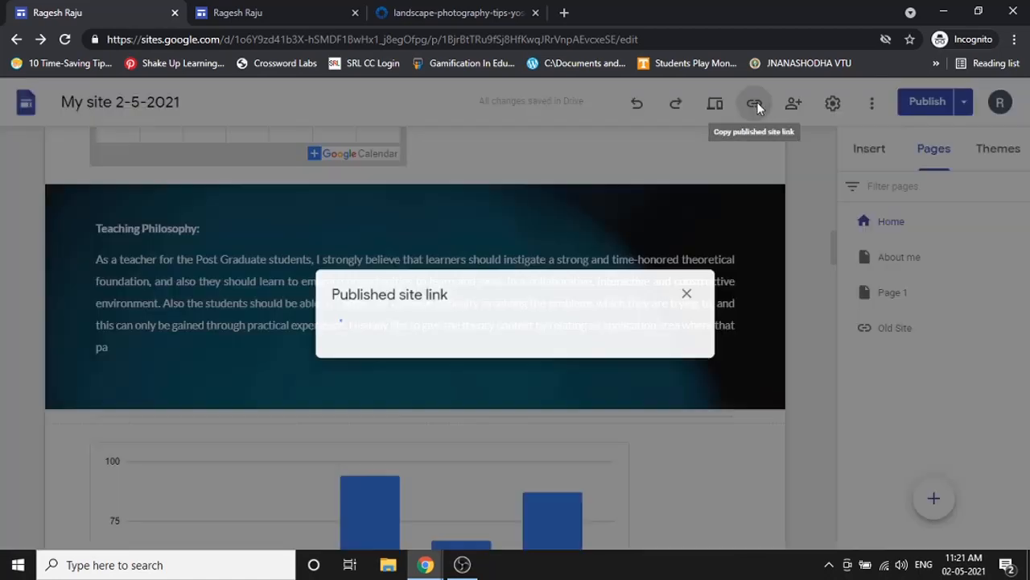
click(688, 322)
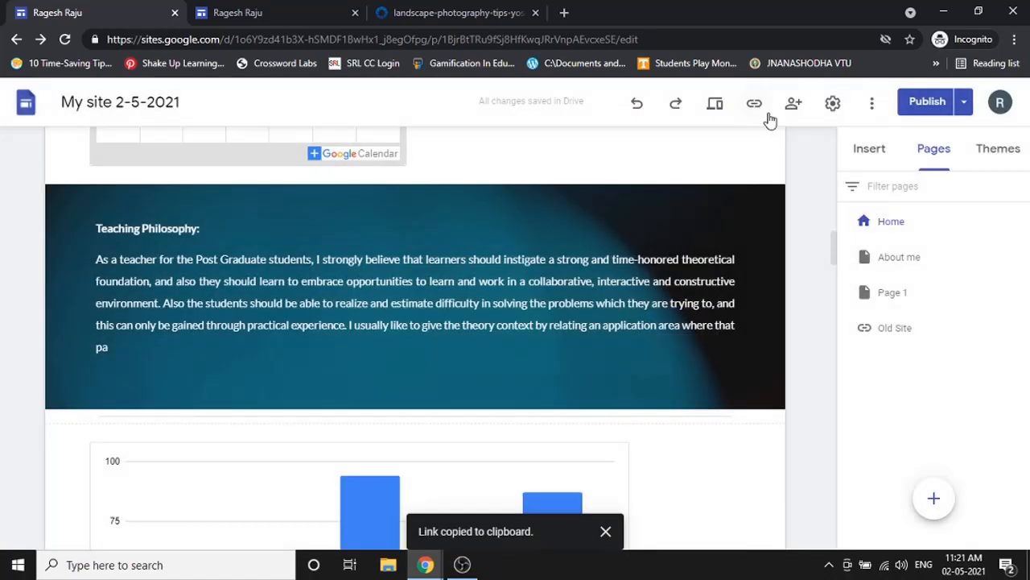
click(754, 105)
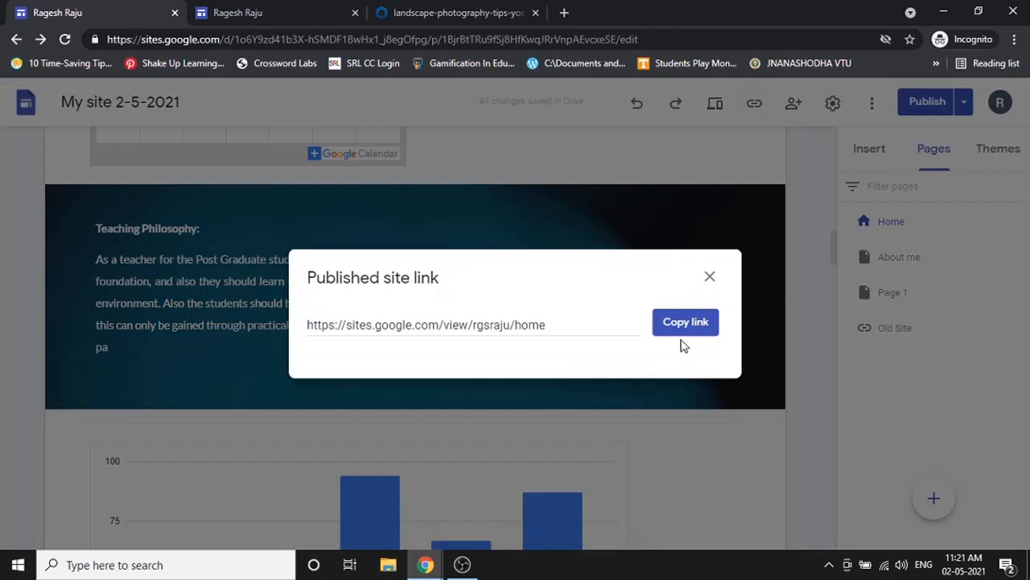
click(684, 321)
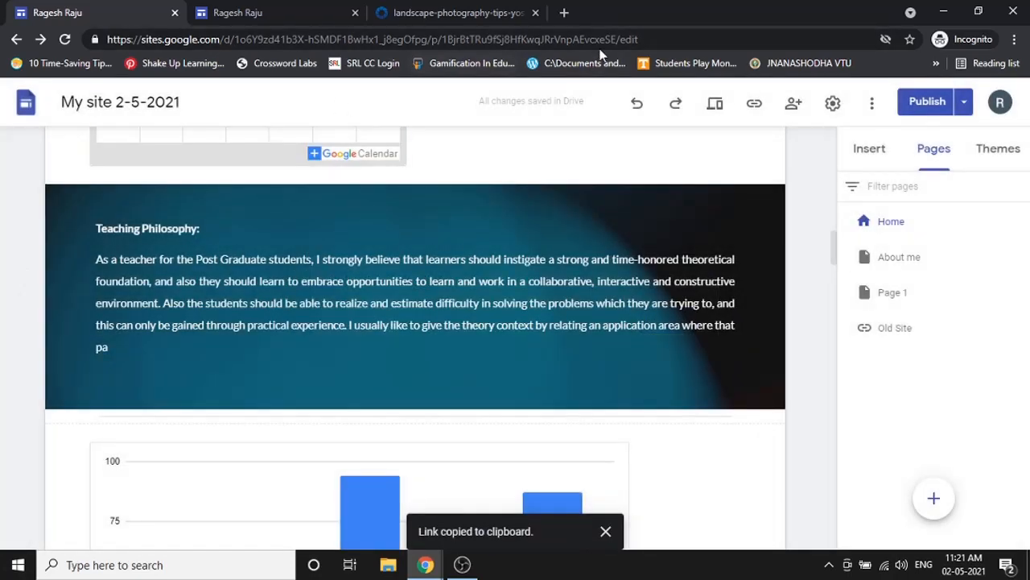
click(535, 14)
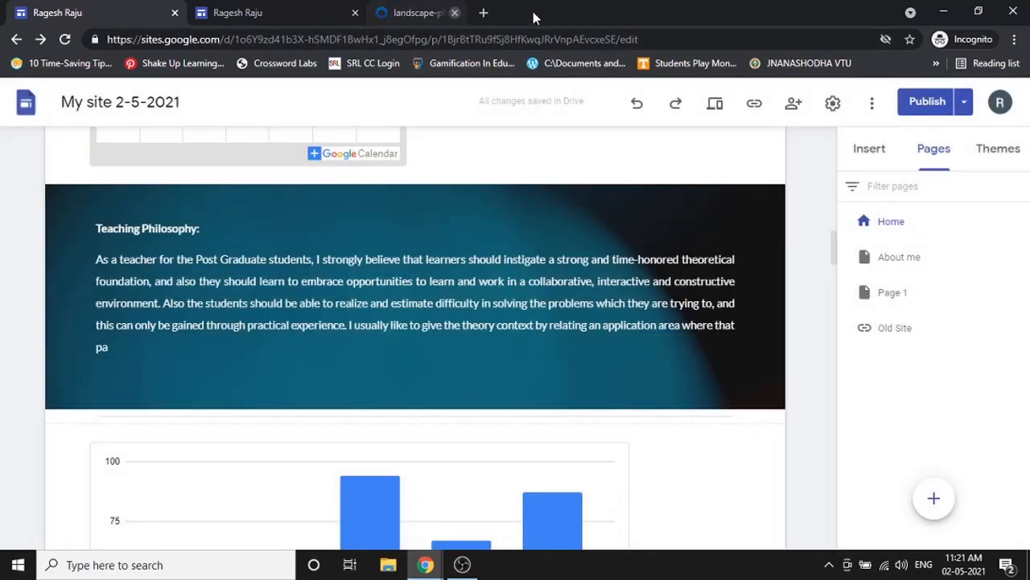
- Load tinyurl.com in a new browser tab
click(384, 14)
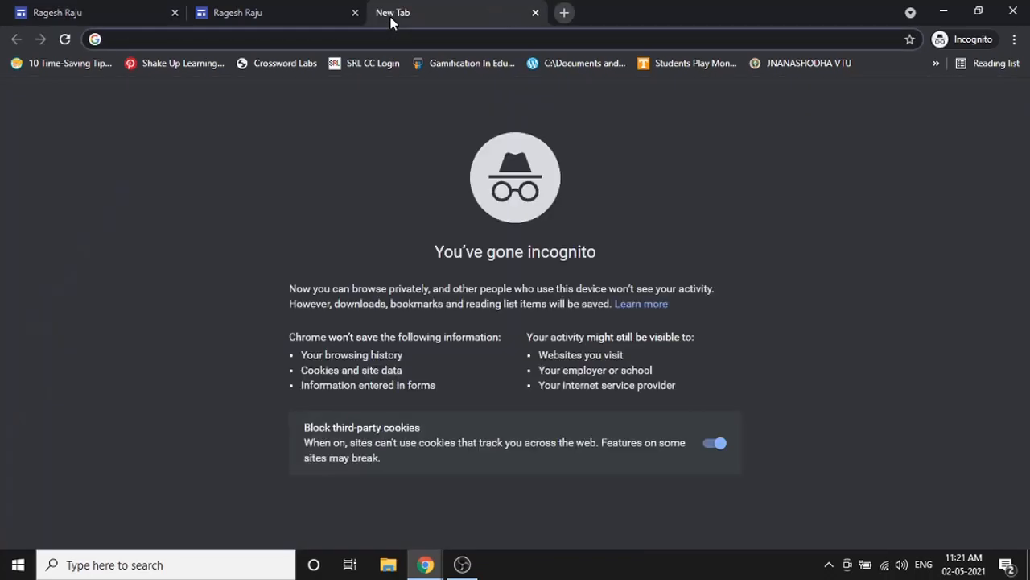
text(tiu)
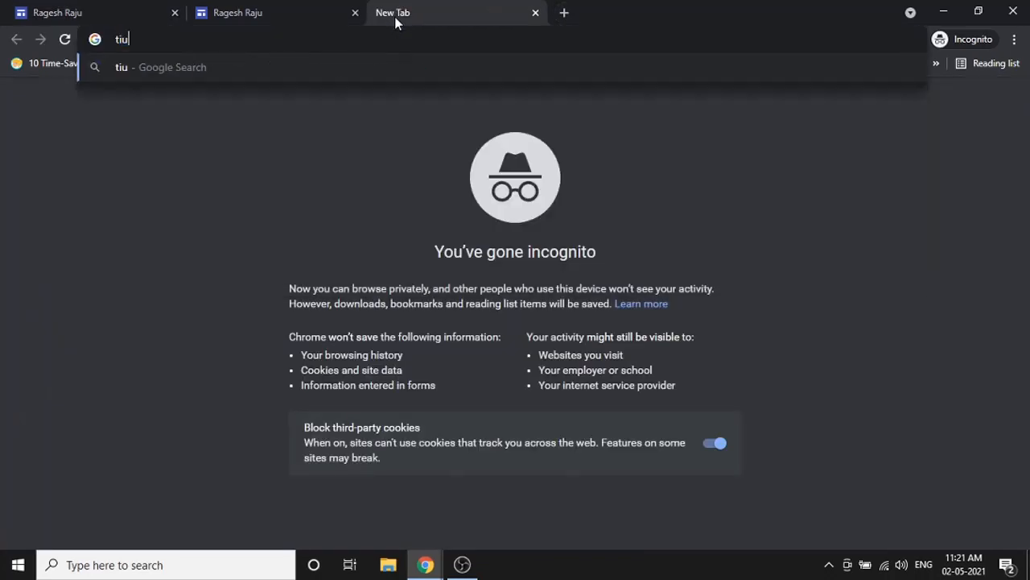
key(BackSpace)
text(nyurl.co)
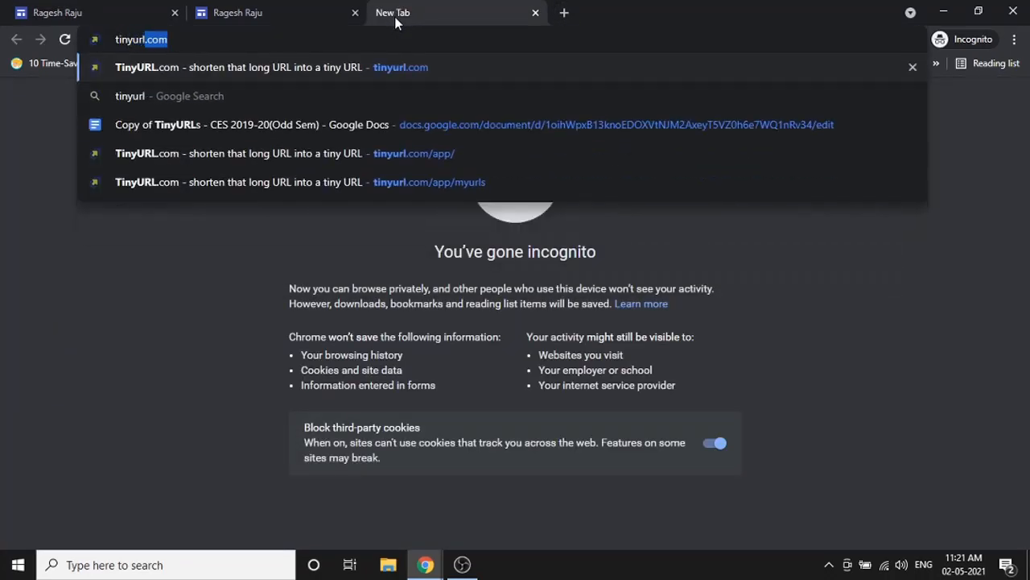
text(m)
key(Return)
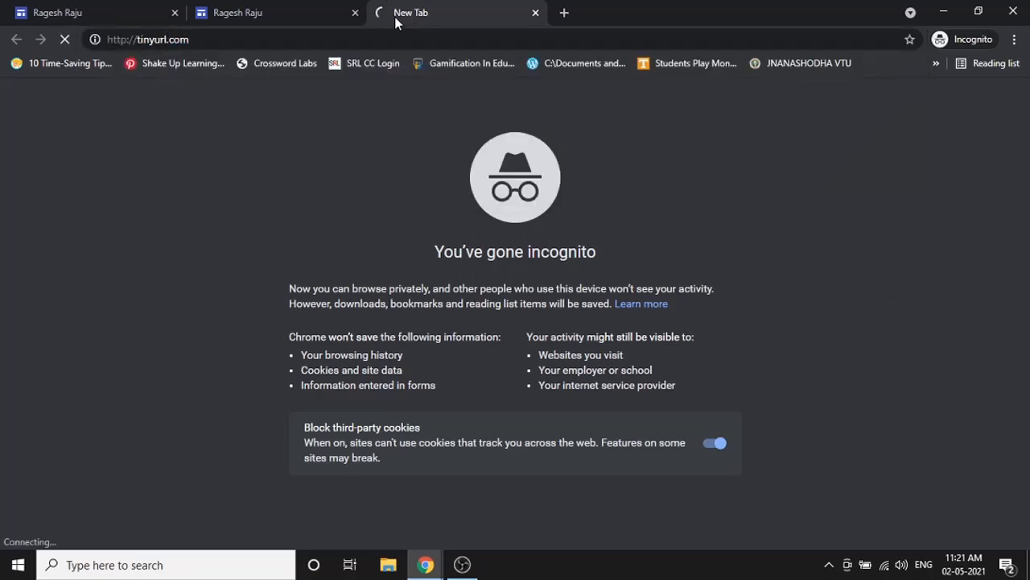
- Load the bit.ly home page in another new tab, ending on the TinyURL tab
click(564, 12)
text(bit.ly/)
key(Return)
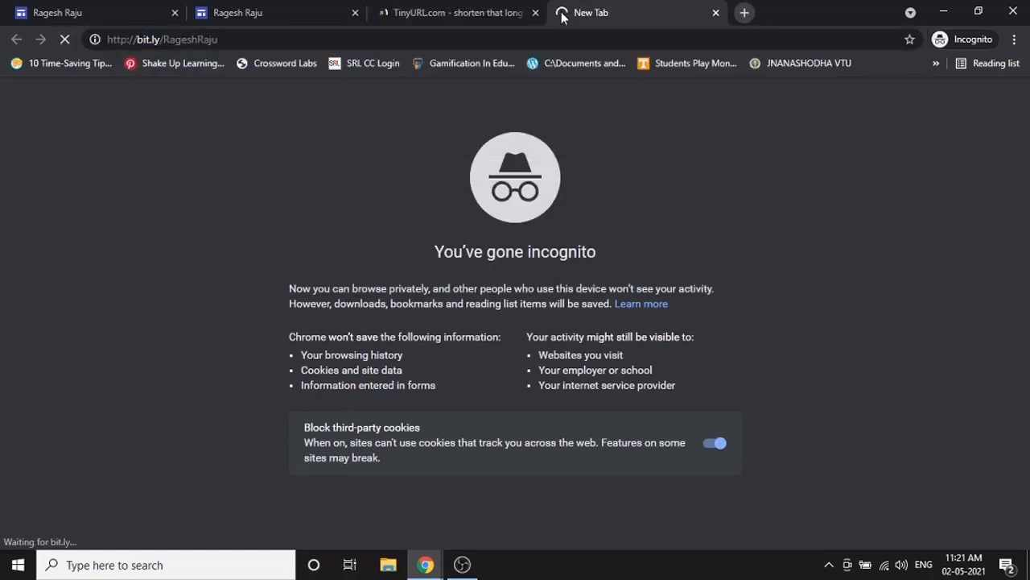
drag(319, 39, 330, 39)
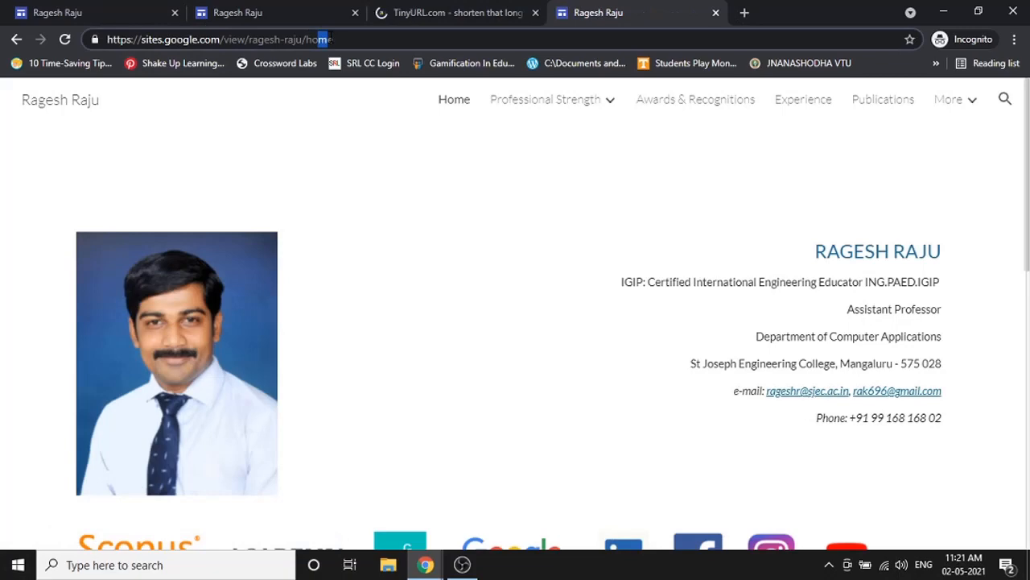
key(ctrl+a)
key(BackSpace)
text(bit.ly)
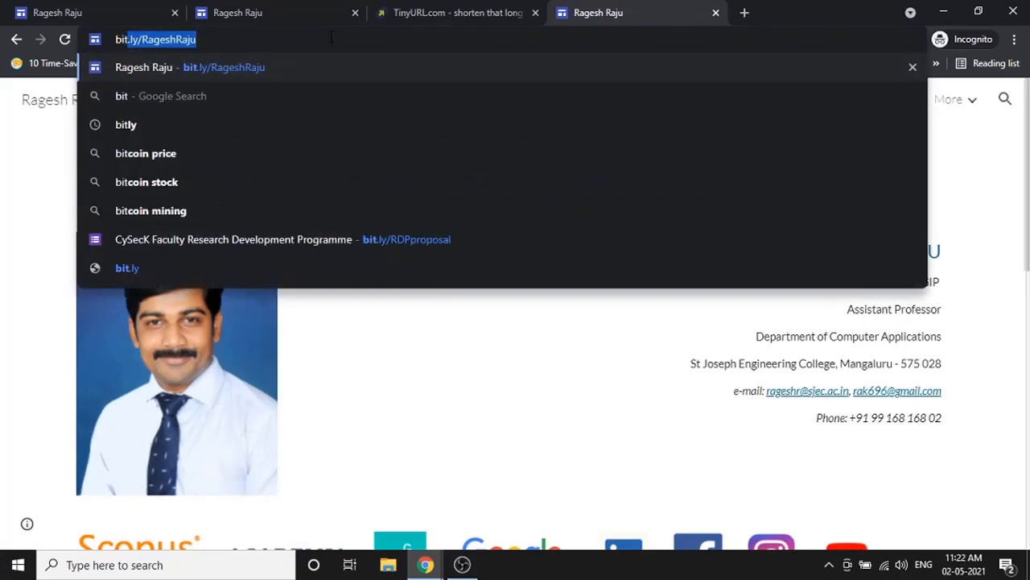
key(Delete)
key(Return)
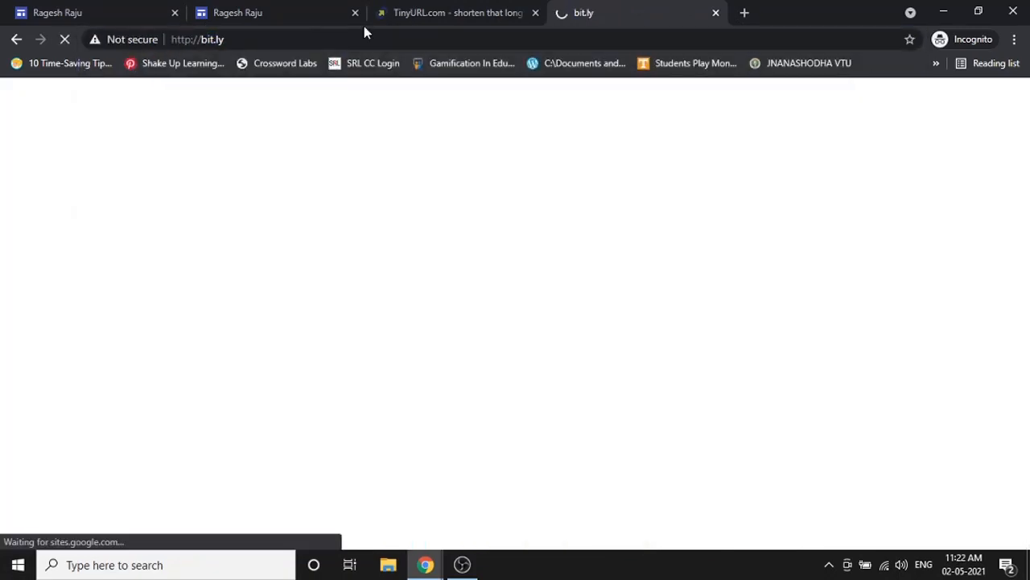
click(394, 13)
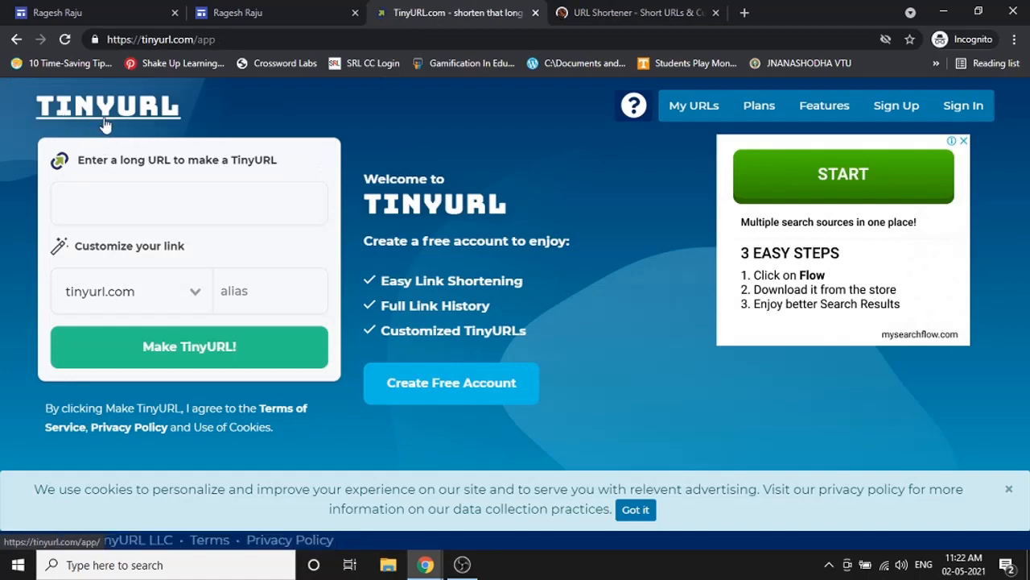
click(624, 11)
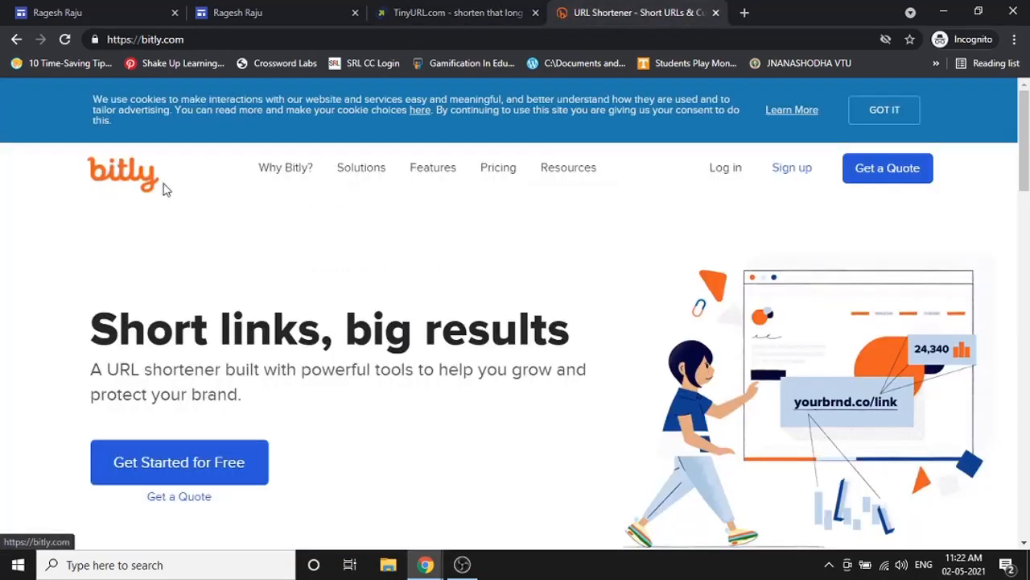
click(465, 12)
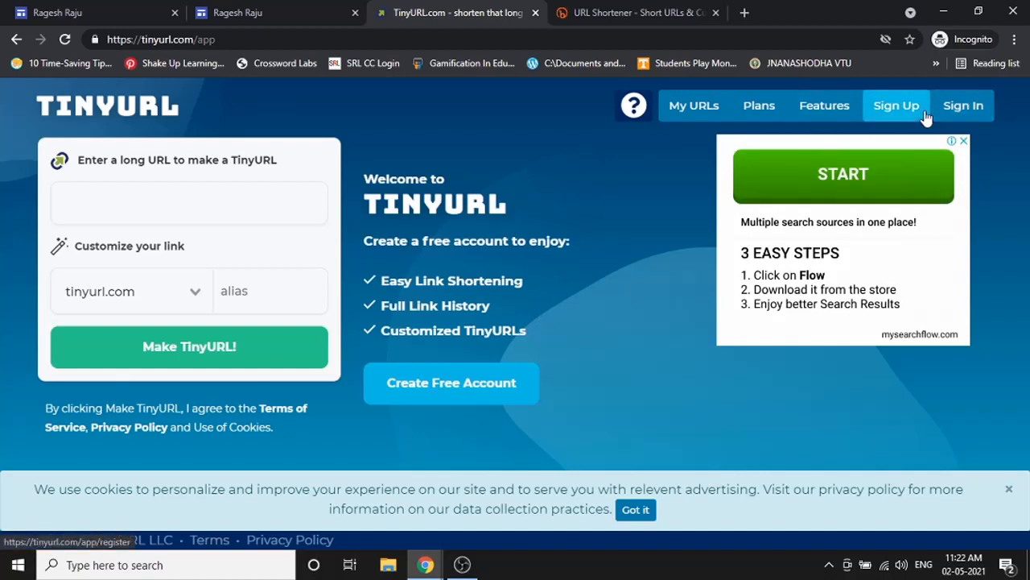
- Sign up for TinyURL with a Google account, dismiss the Plans panel, and return to Sites
click(874, 109)
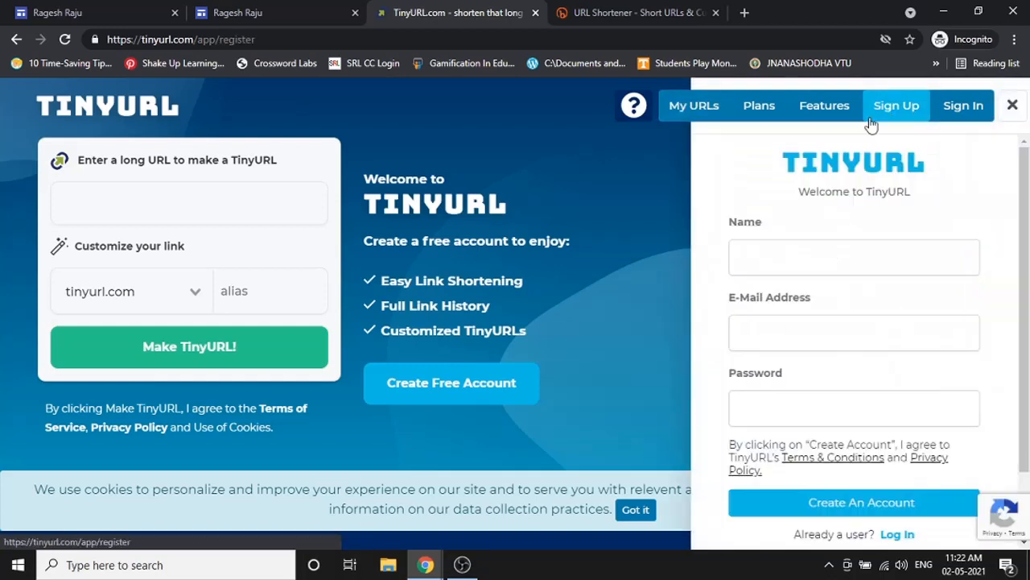
scroll(856, 386, down, 2)
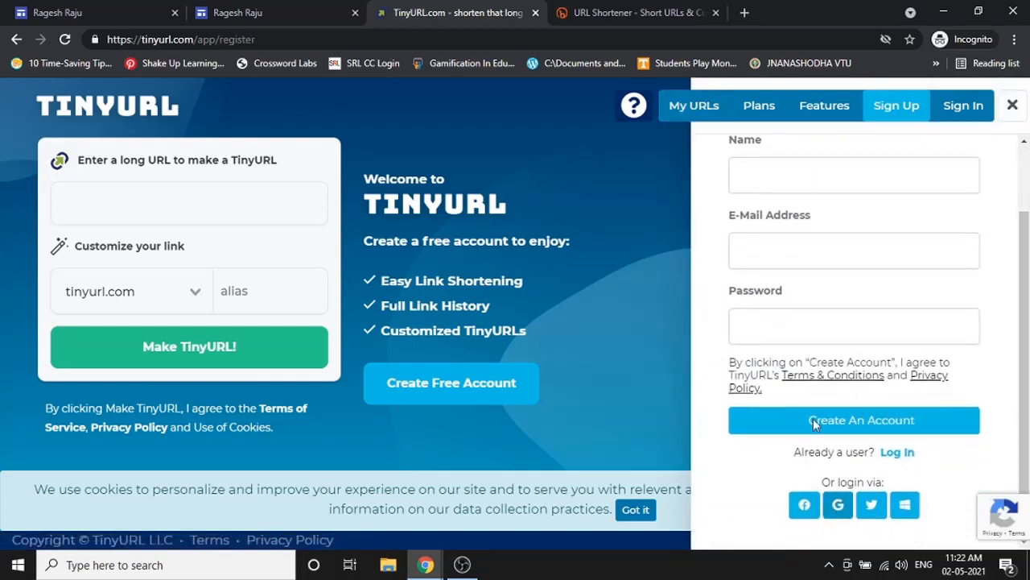
scroll(772, 356, up, 2)
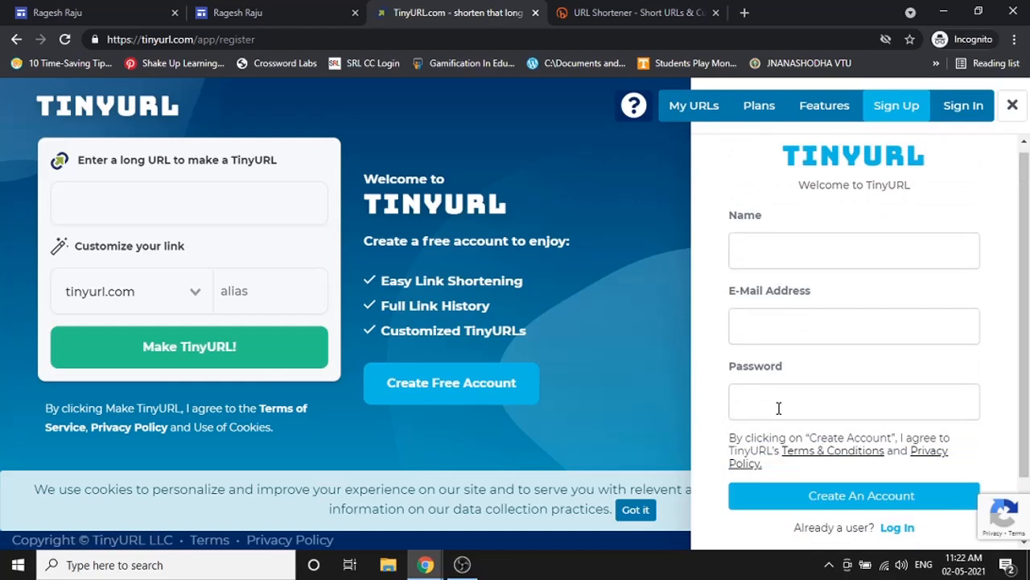
scroll(778, 408, down, 2)
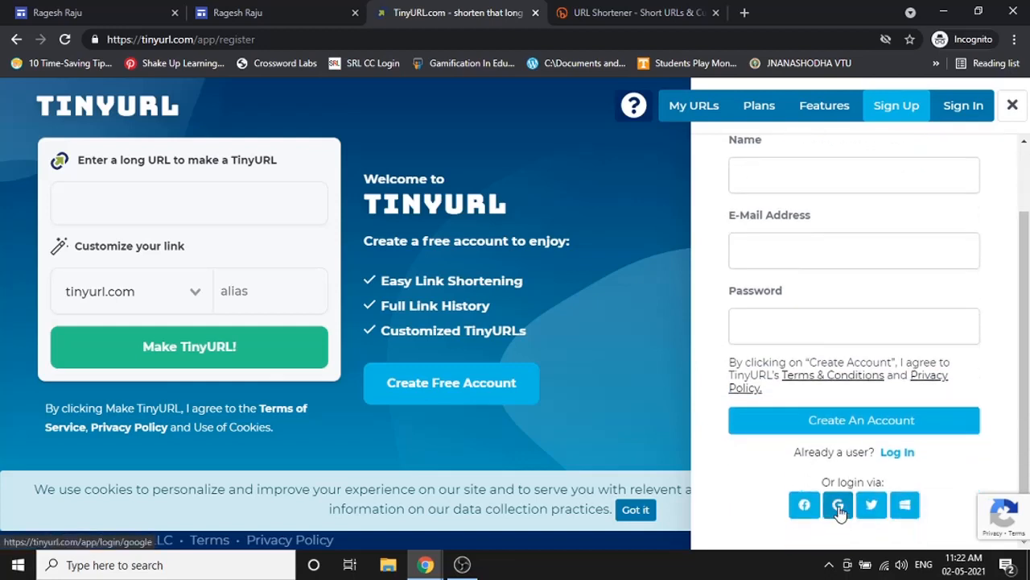
click(839, 507)
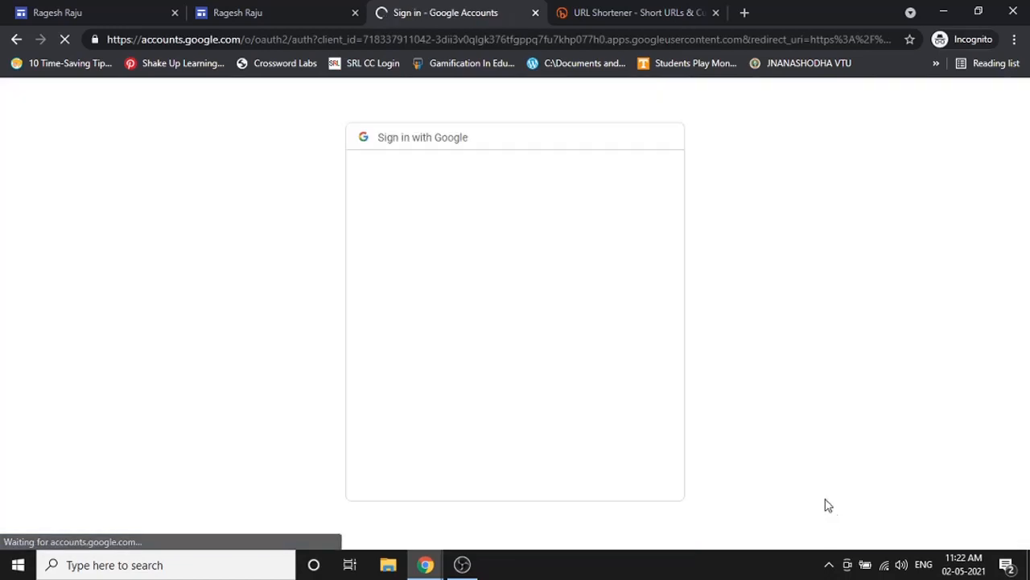
click(494, 278)
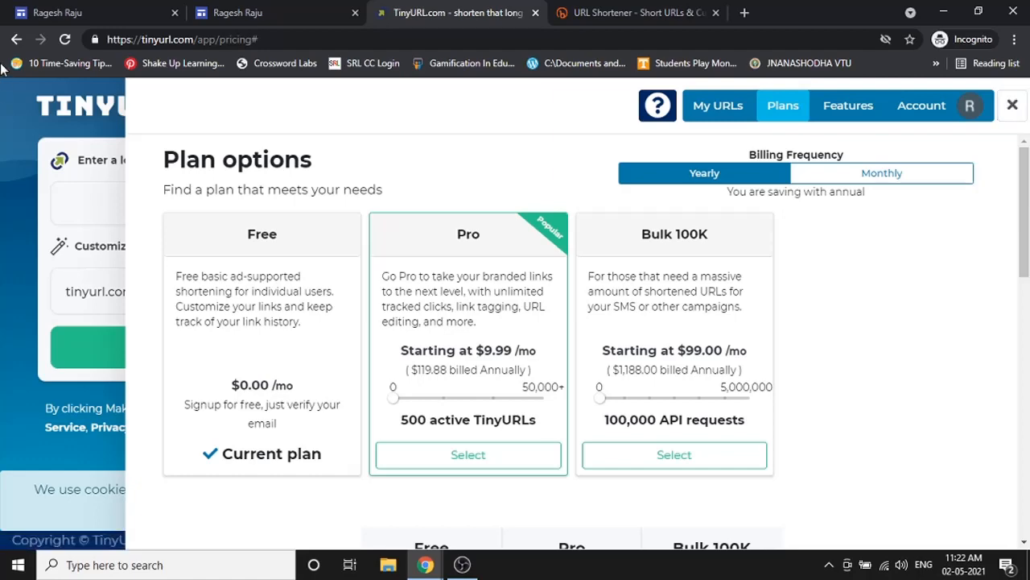
click(47, 140)
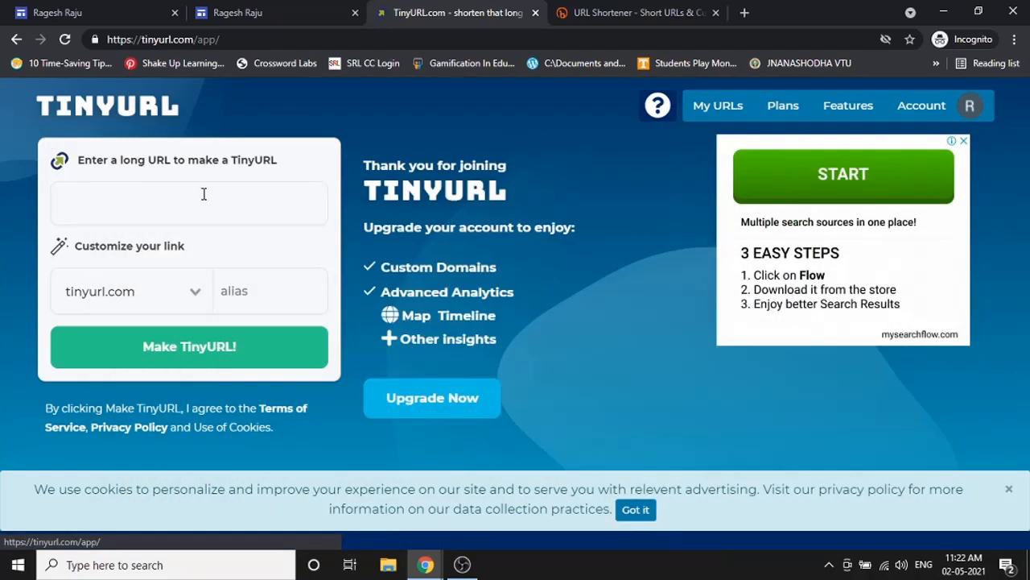
click(78, 8)
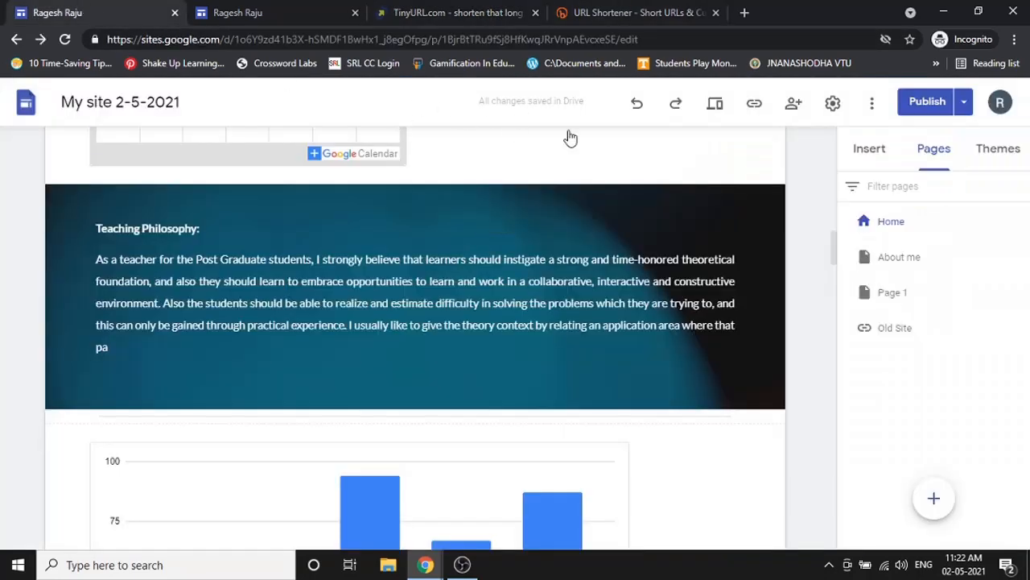
- Paste the published site link once into TinyURL's long URL field, clearing the doubled URL
click(755, 105)
click(685, 322)
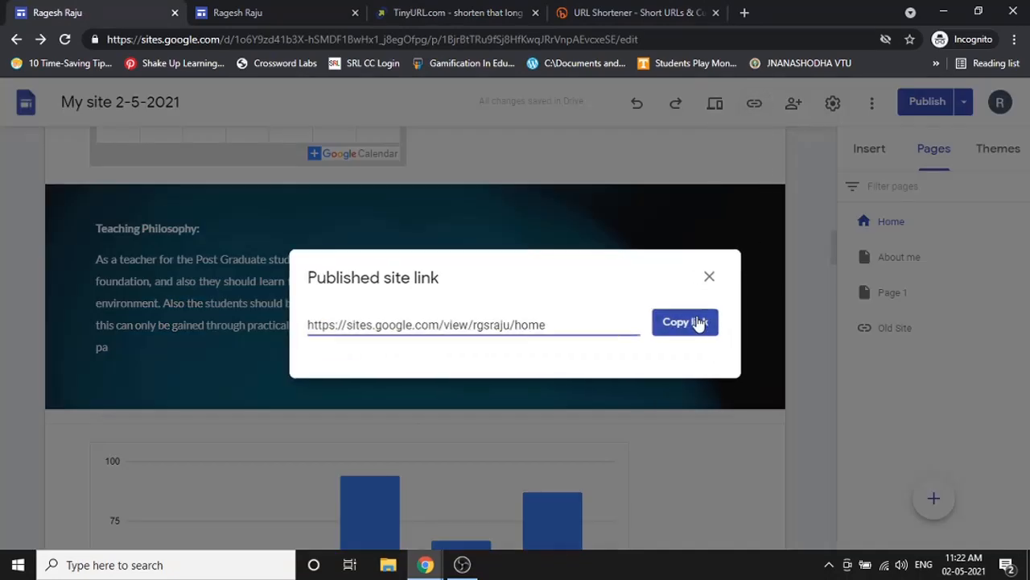
click(389, 8)
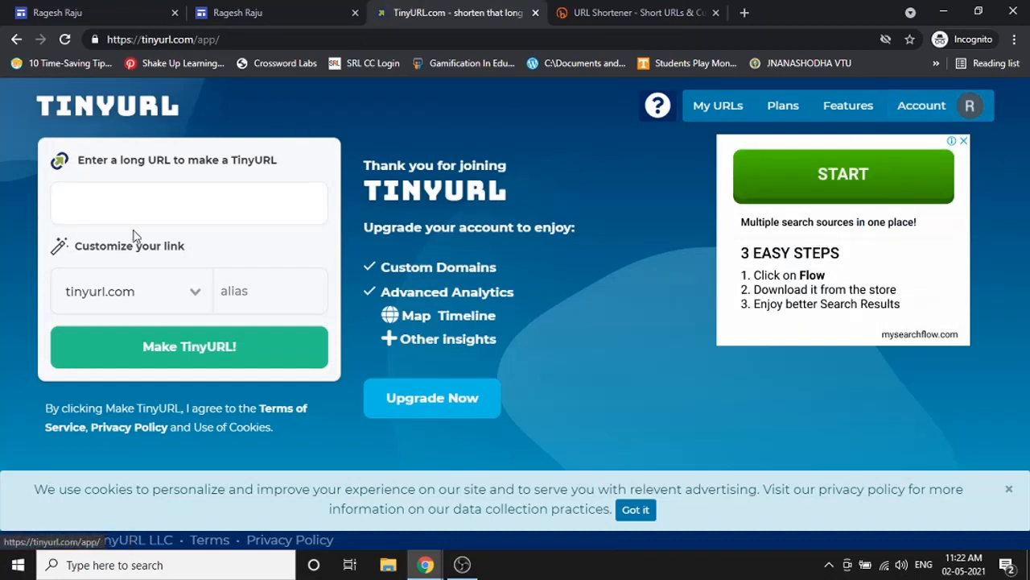
right_click(197, 206)
click(230, 325)
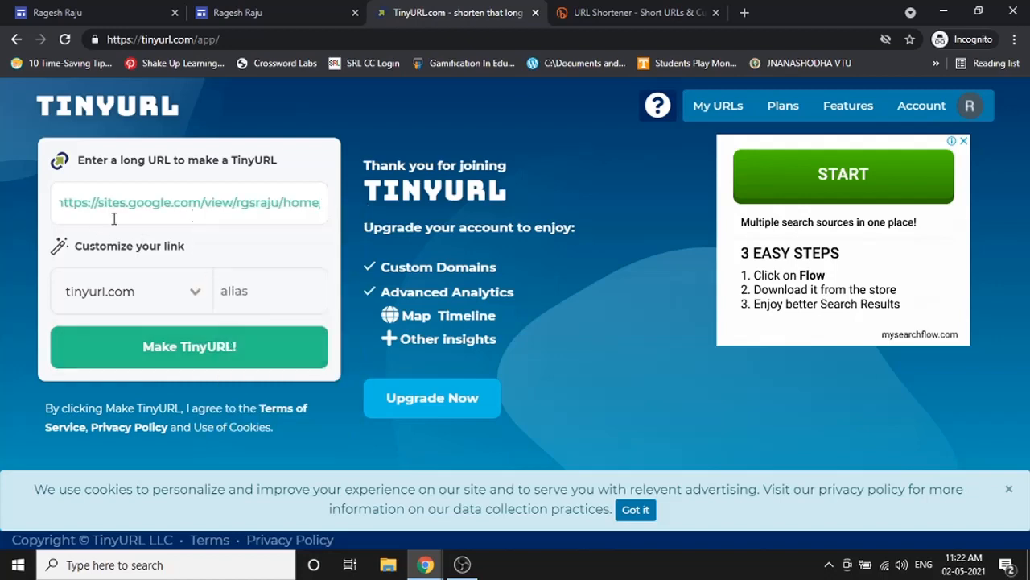
click(257, 290)
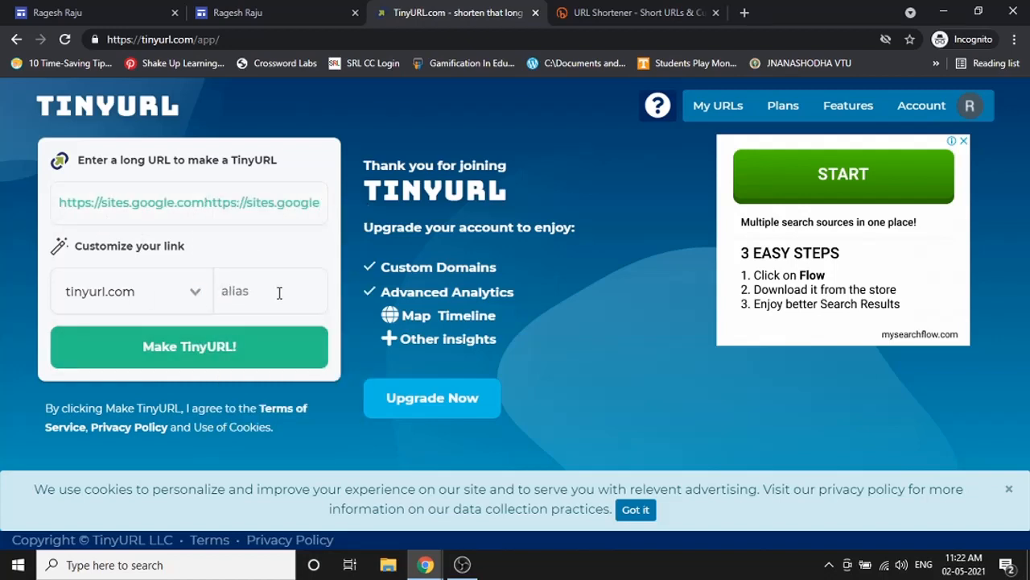
triple_click(249, 195)
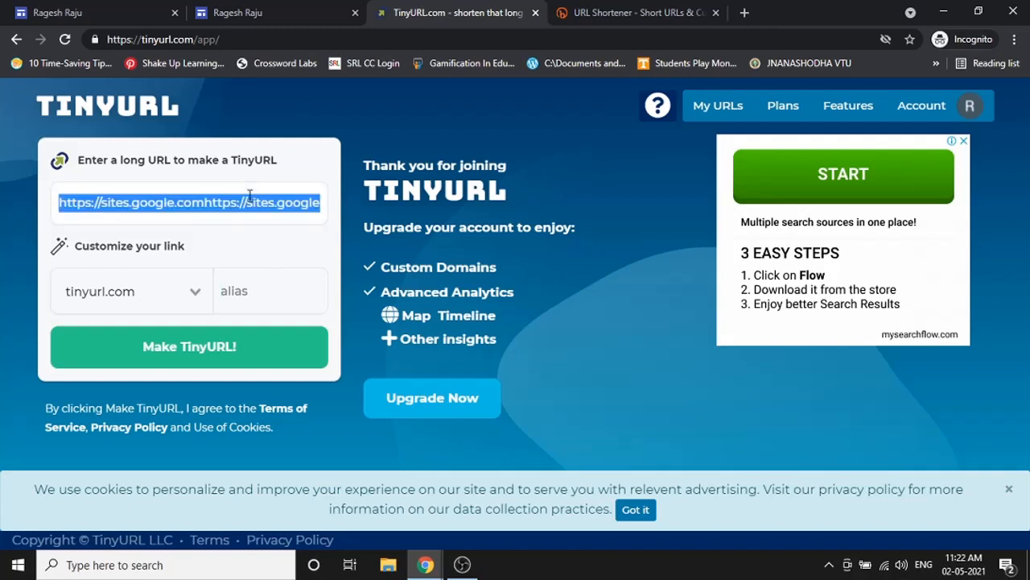
key(BackSpace)
right_click(250, 196)
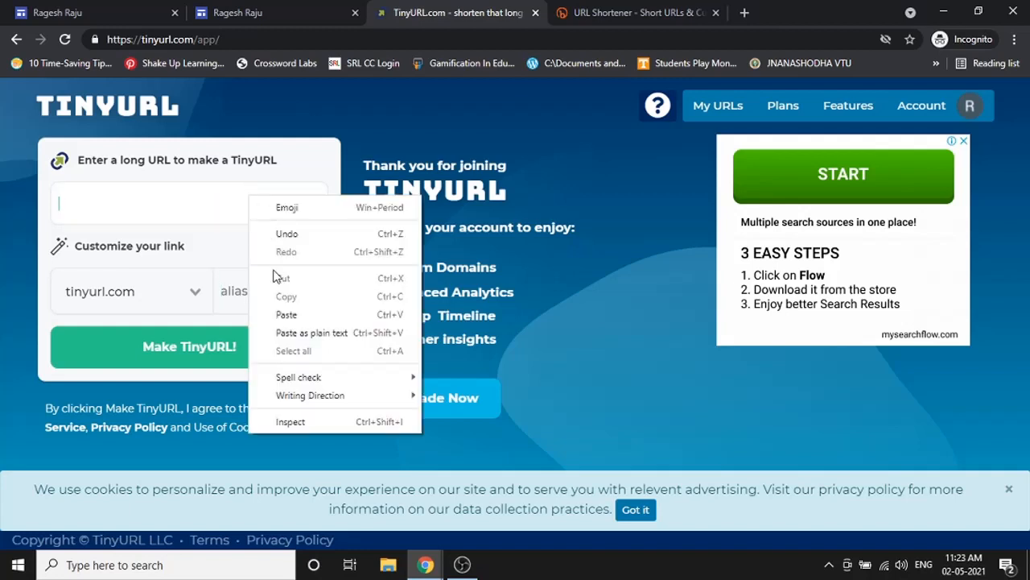
click(278, 317)
- Make the TinyURL with custom alias 'rgsh' and copy the short link
click(270, 303)
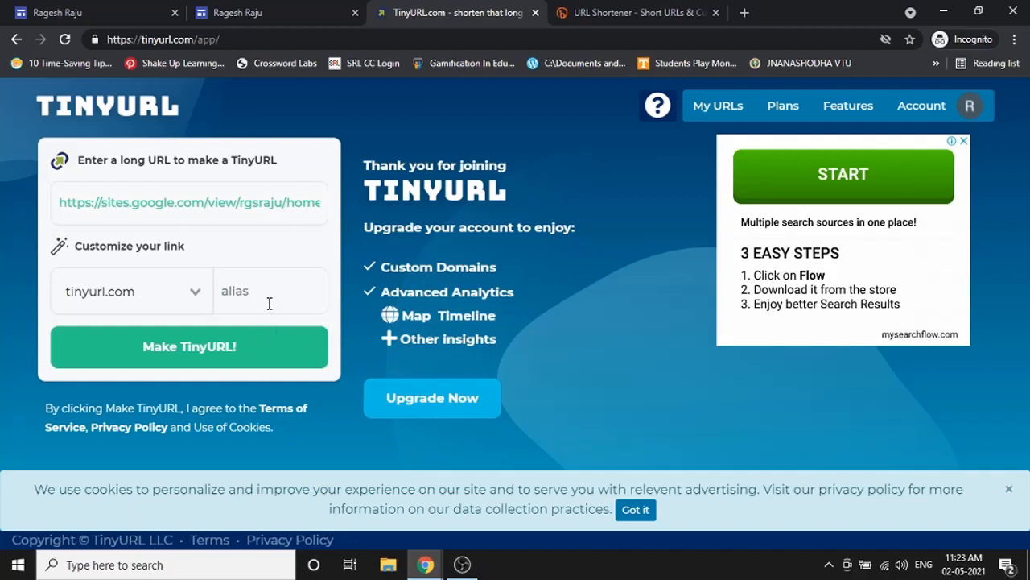
text(rgshraju)
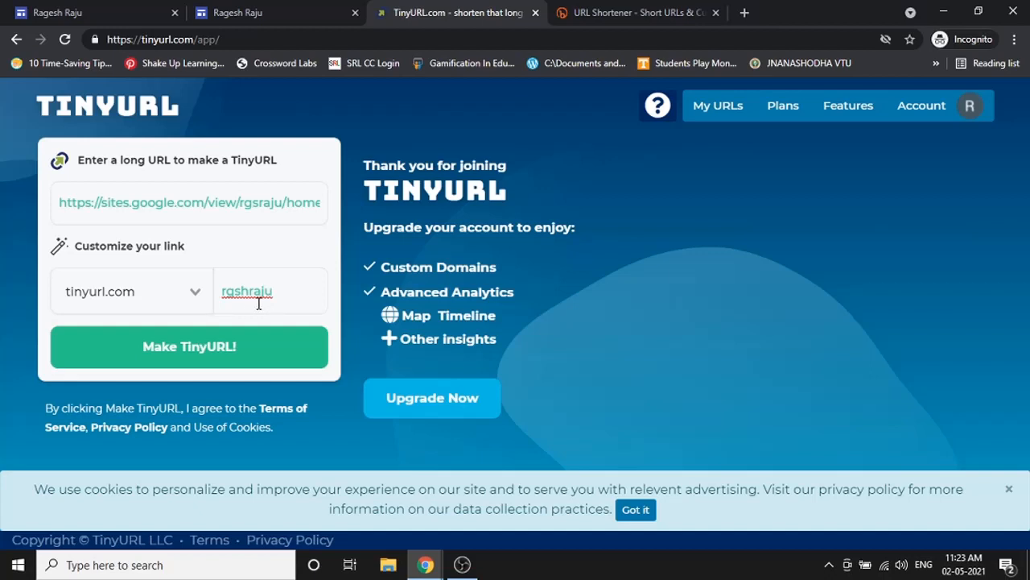
click(226, 363)
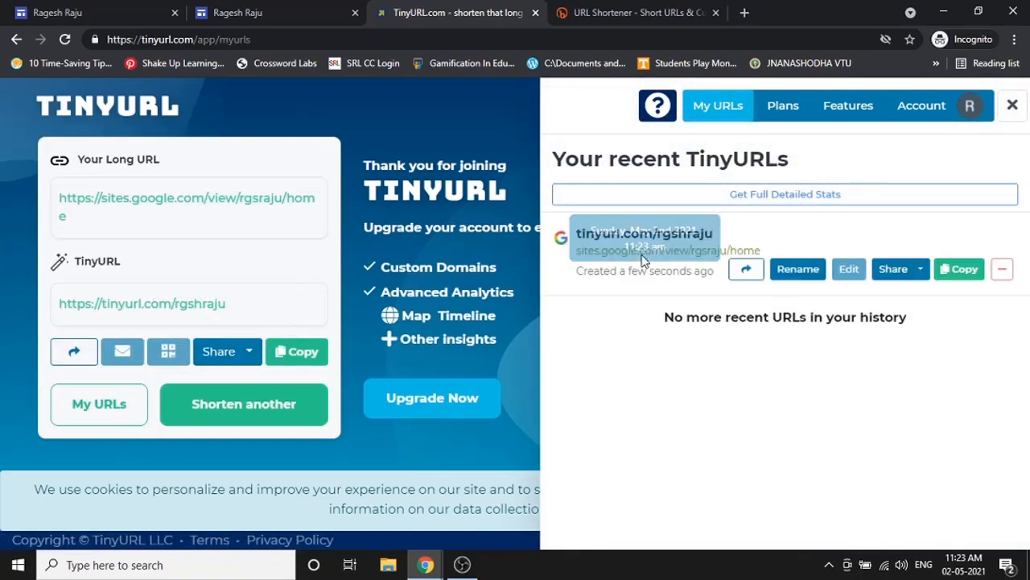
click(296, 351)
- Open the new TinyURL in a fresh tab to confirm it loads the Sites homepage, then close it
click(744, 13)
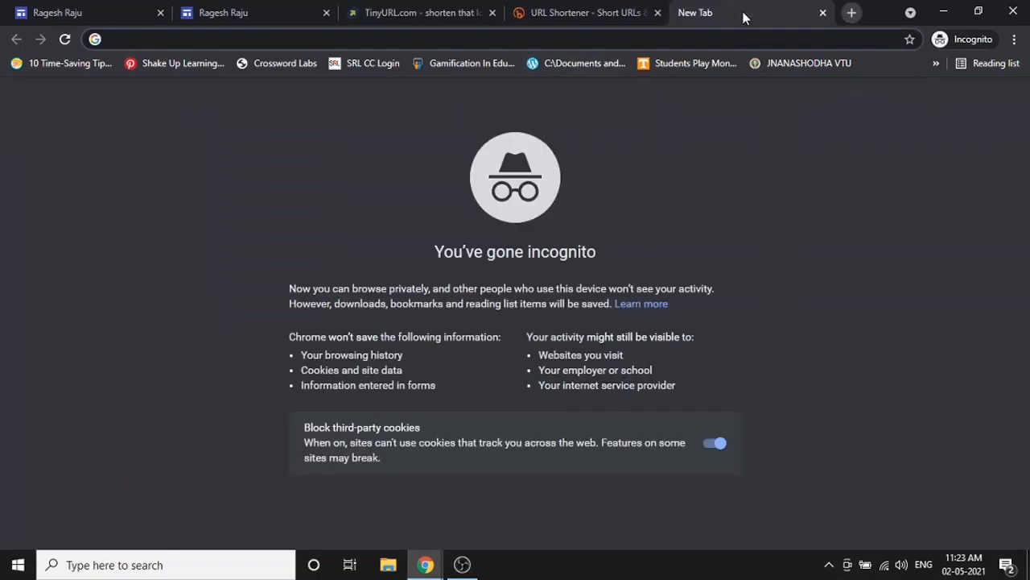
key(ctrl+v)
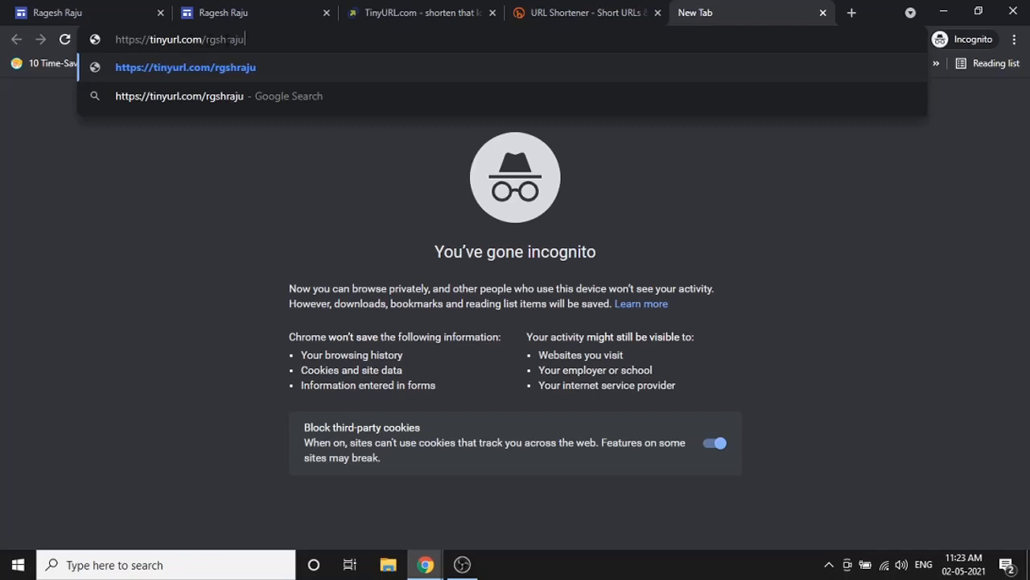
key(Return)
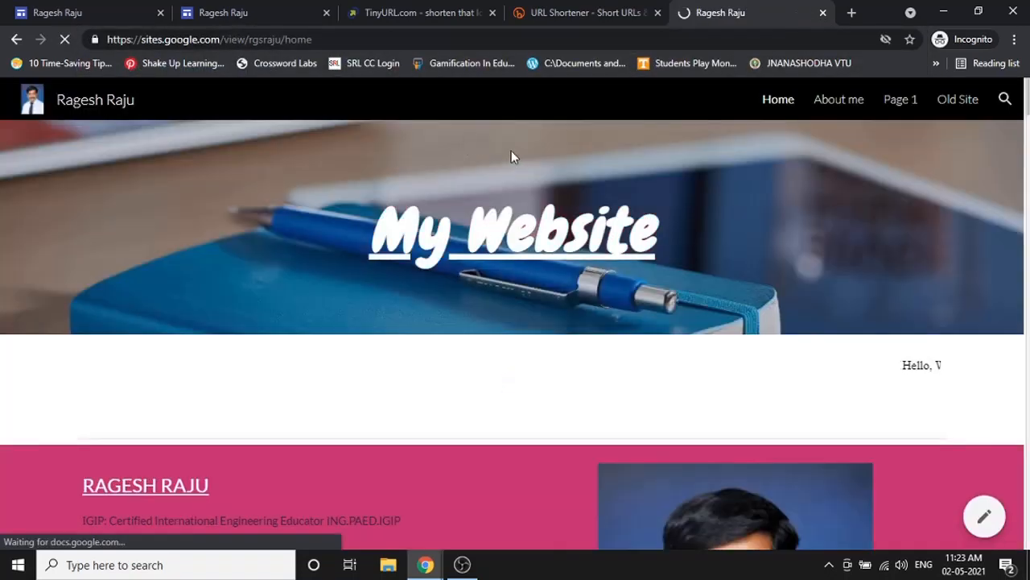
scroll(531, 157, down, 3)
scroll(552, 163, down, 3)
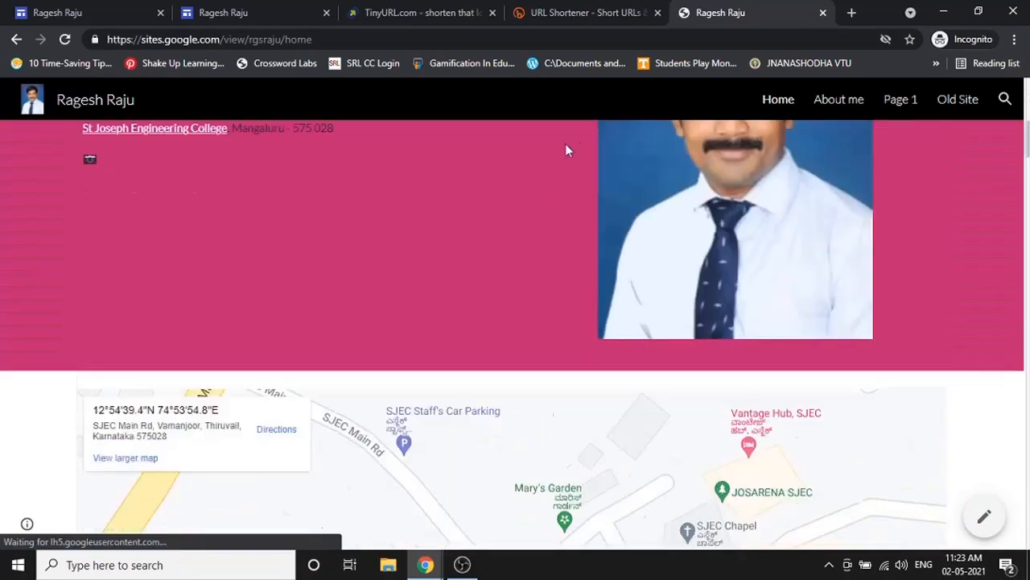
scroll(565, 149, up, 6)
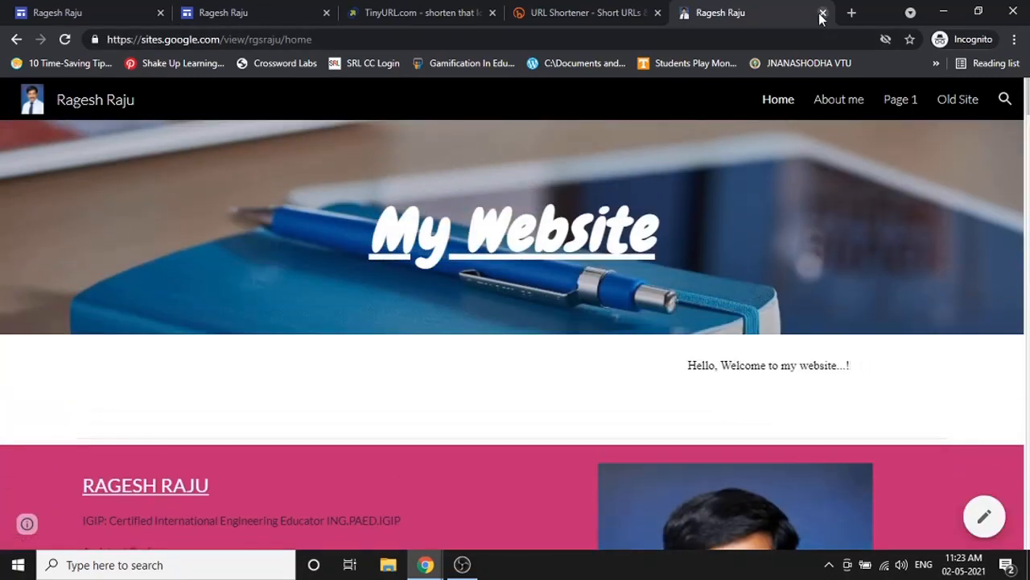
click(822, 13)
click(644, 10)
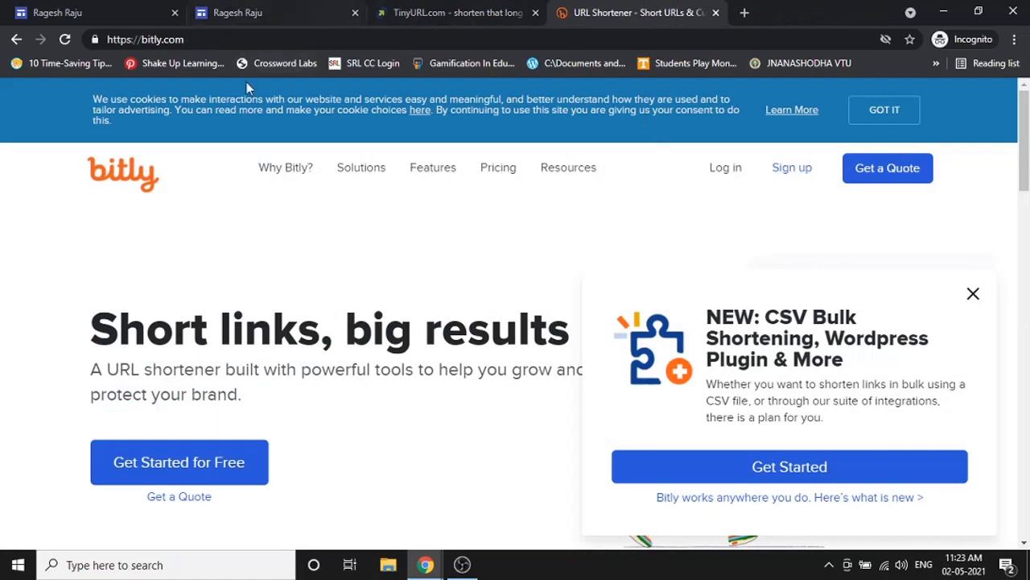
- Log in to Bitly with a Google account to reach its empty link dashboard
click(499, 6)
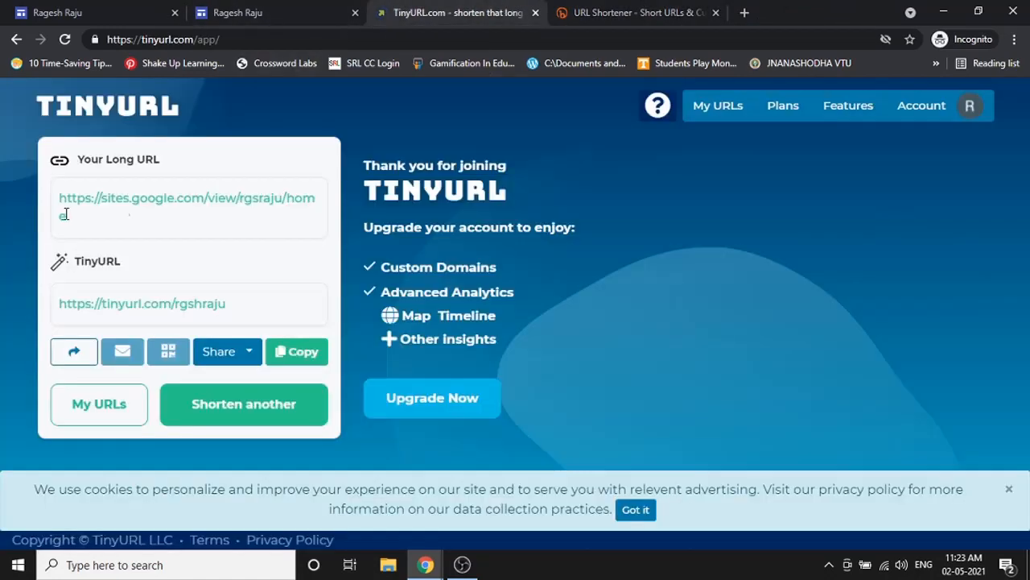
click(569, 10)
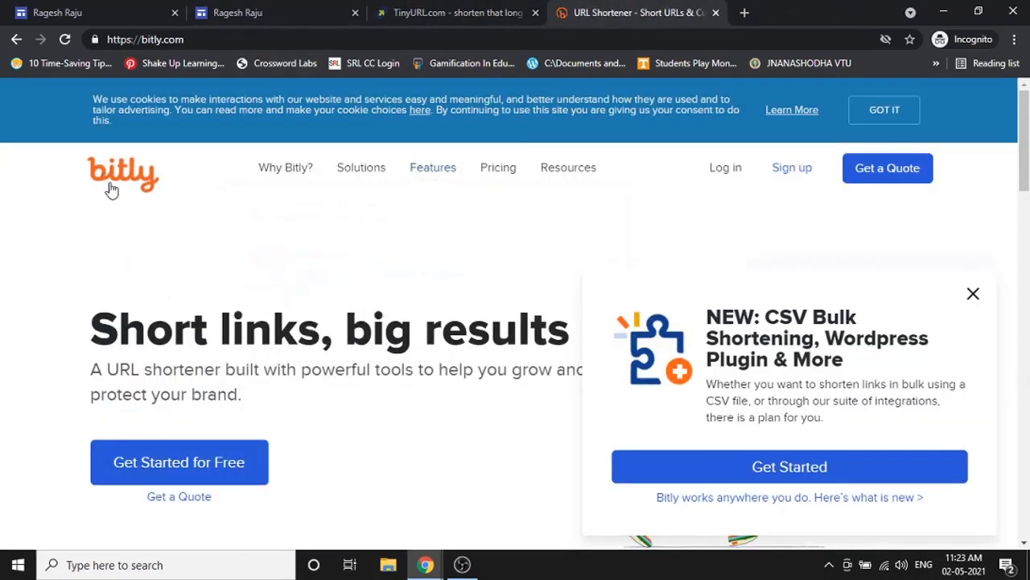
click(457, 10)
click(634, 9)
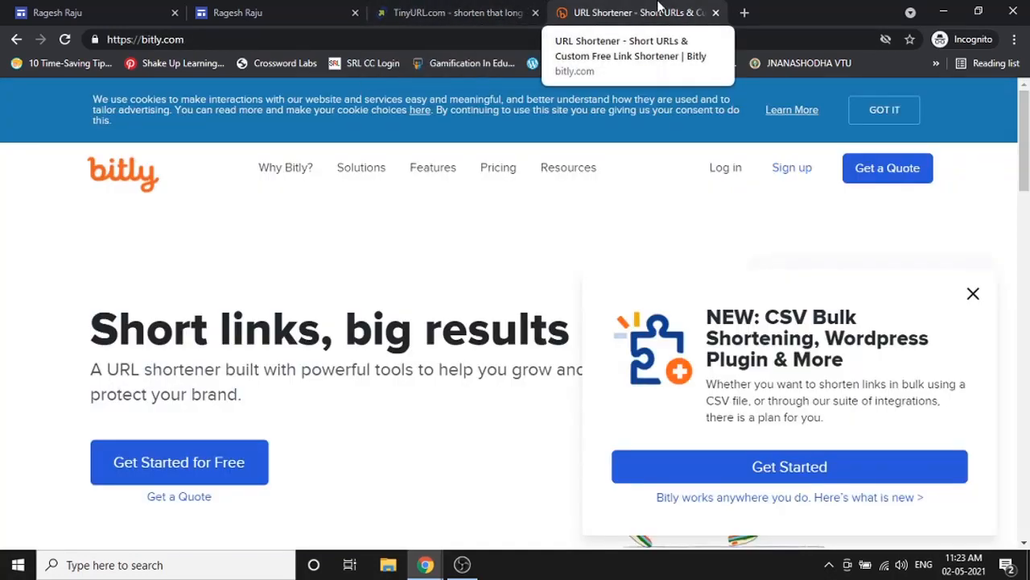
click(792, 167)
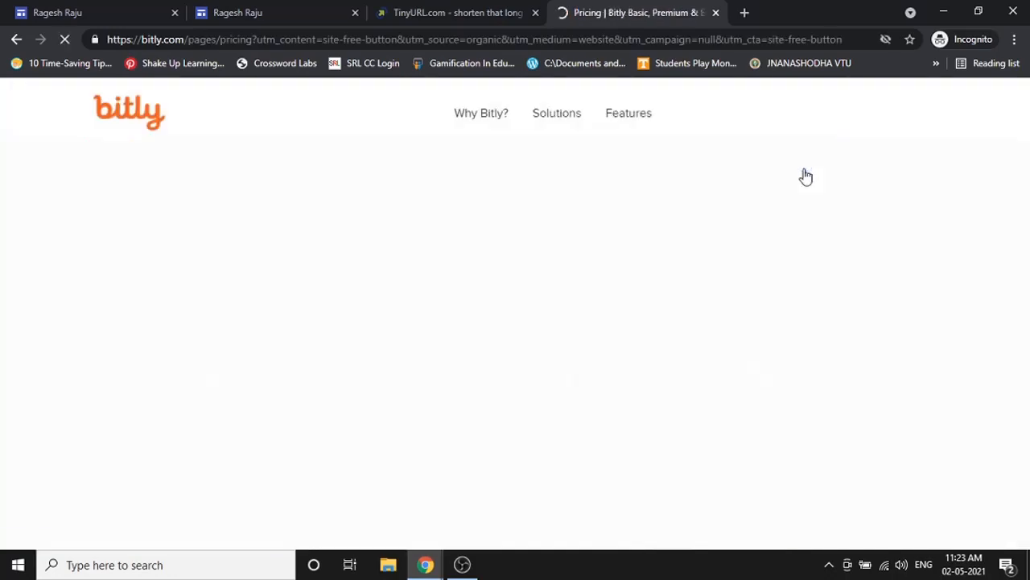
scroll(472, 341, down, 5)
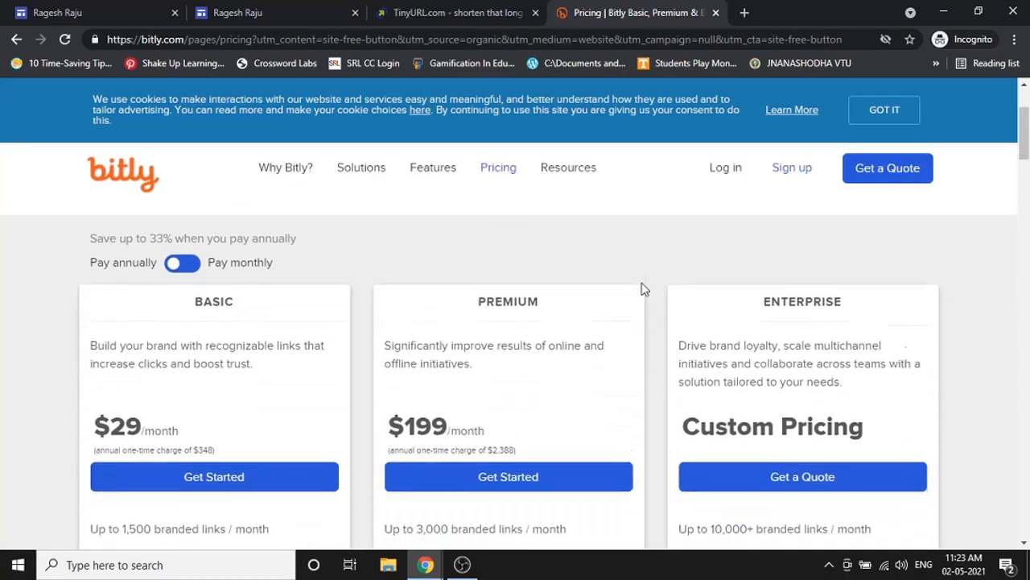
scroll(724, 218, down, 4)
scroll(741, 225, up, 2)
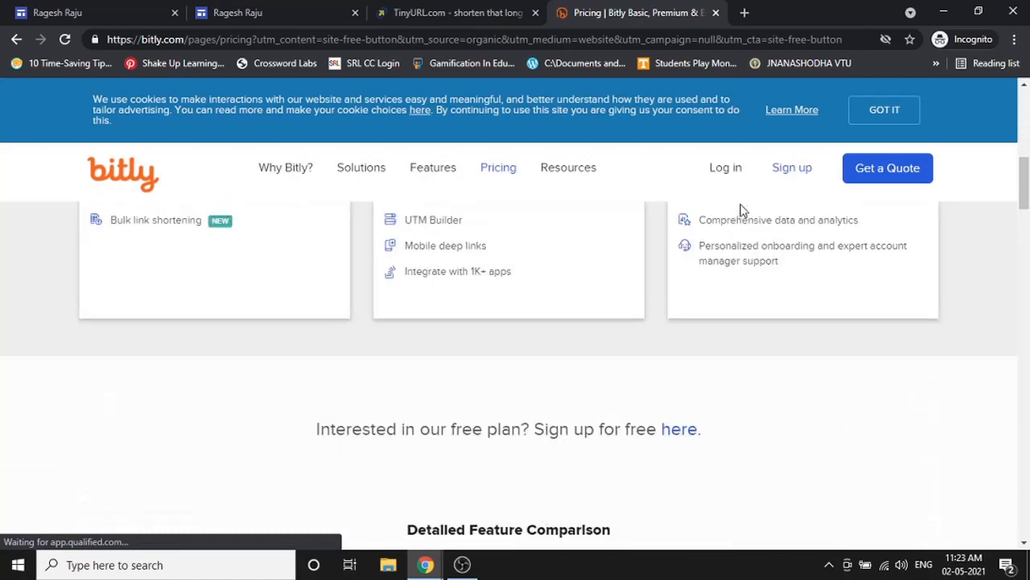
click(740, 179)
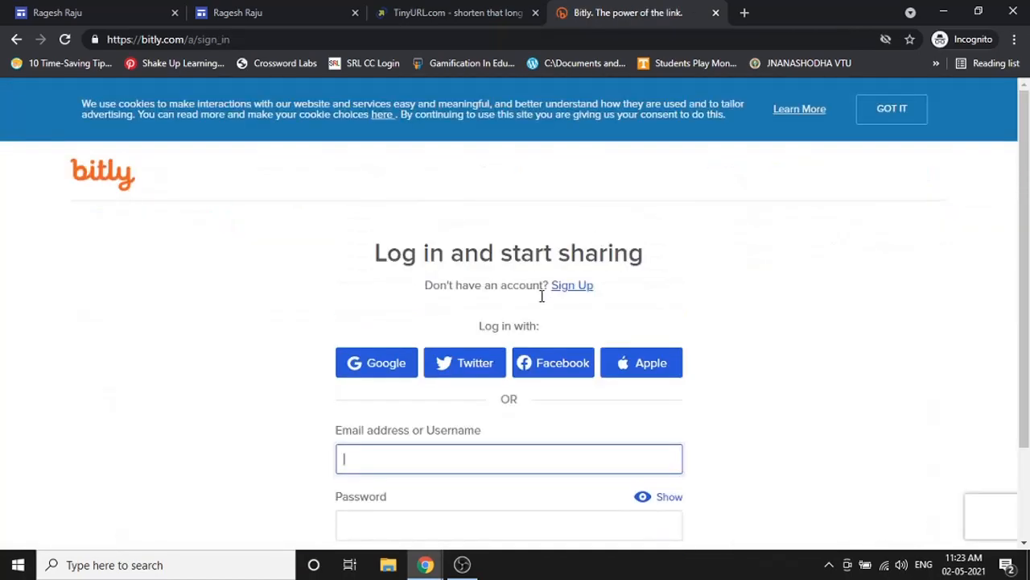
click(395, 373)
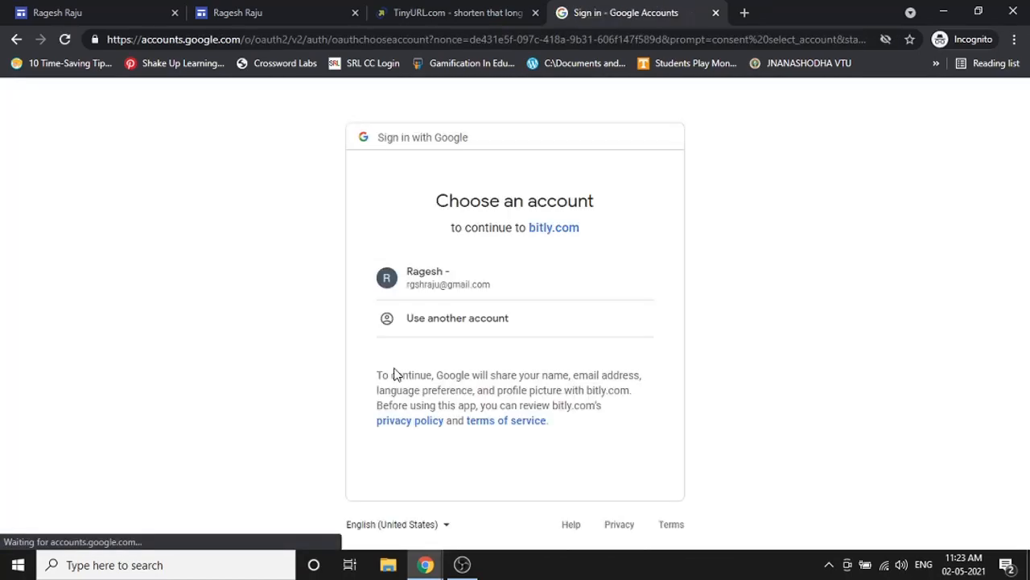
click(476, 285)
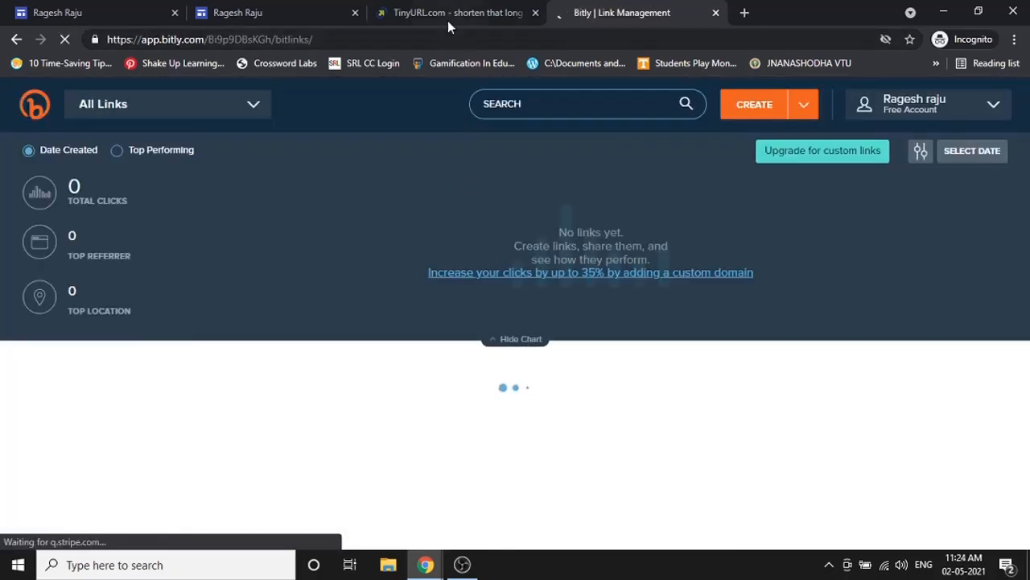
click(31, 8)
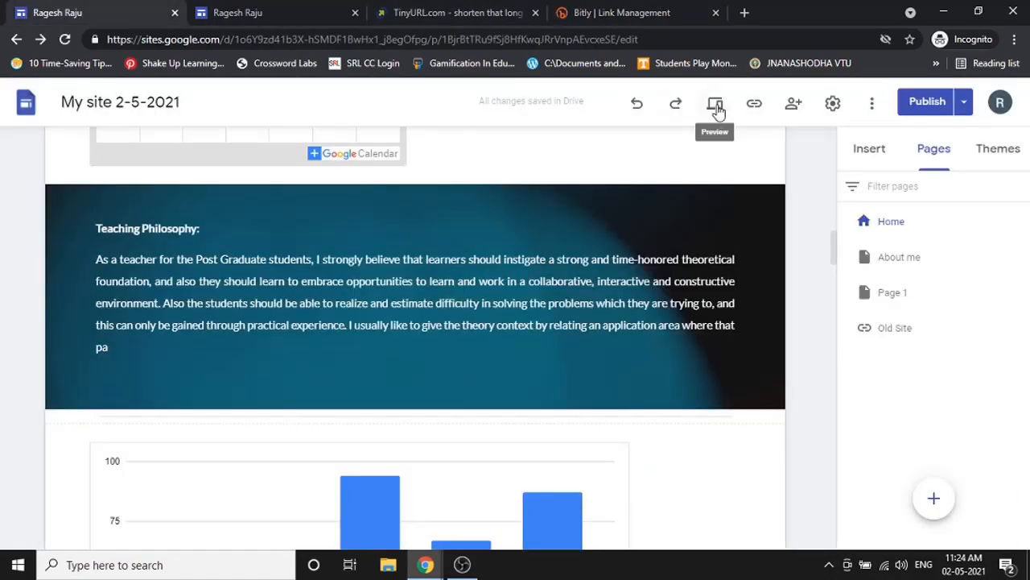
- Create a Bitly link to the copied home page URL with custom back-half 'rgshrajuu'
click(755, 104)
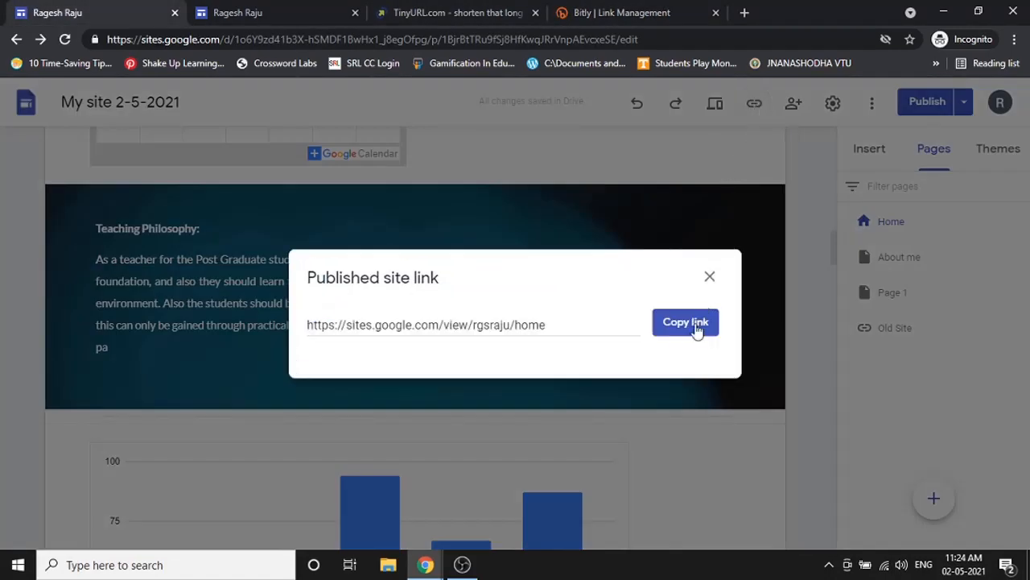
click(694, 324)
click(592, 10)
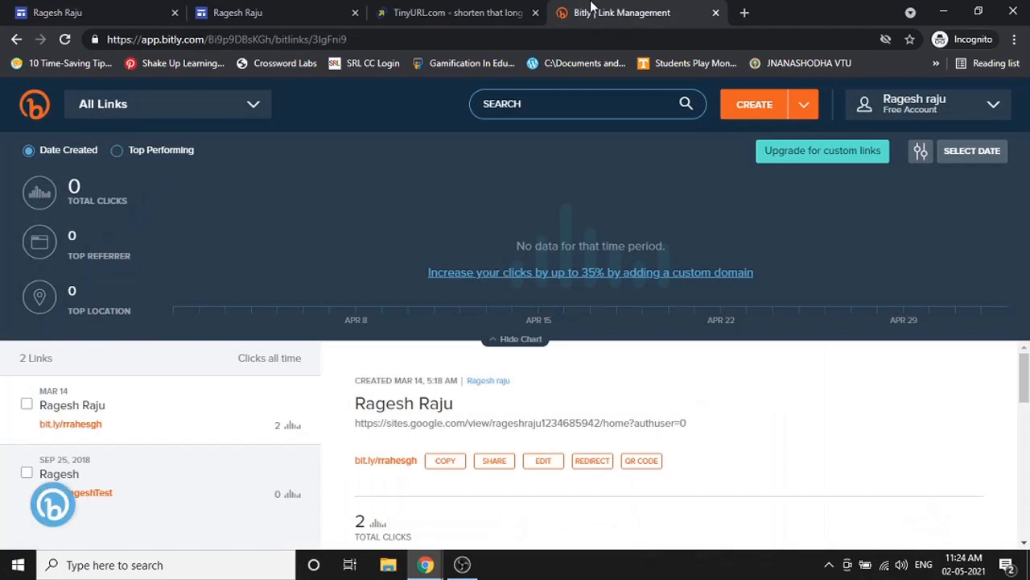
click(744, 111)
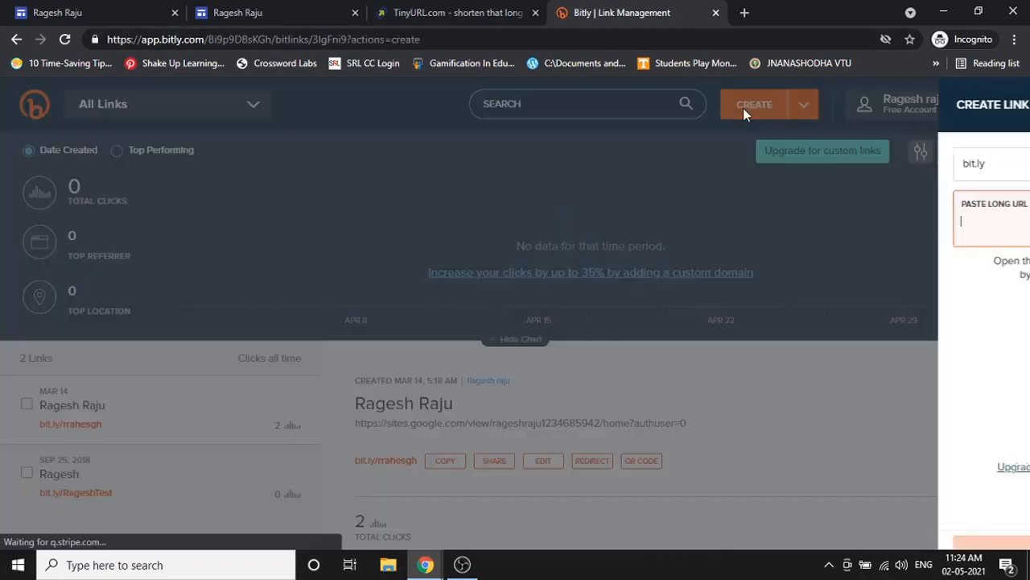
key(ctrl+v)
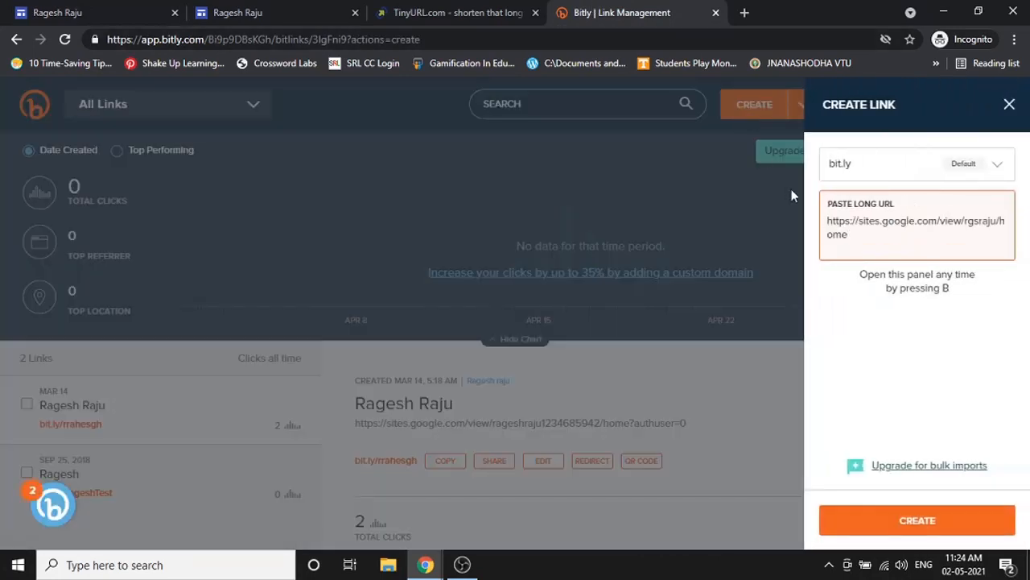
drag(908, 330, 858, 333)
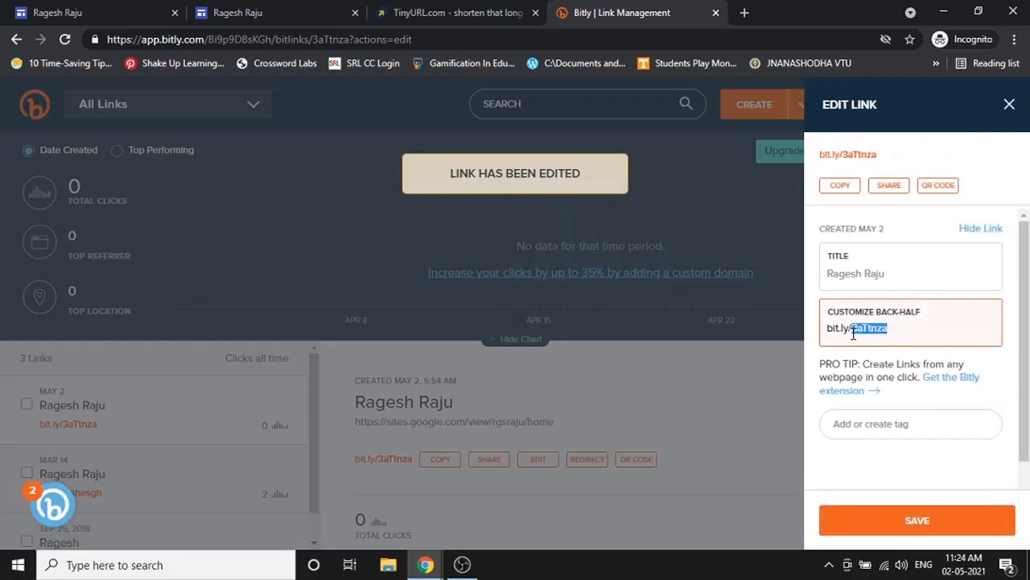
key(BackSpace)
text(rgshrajuu)
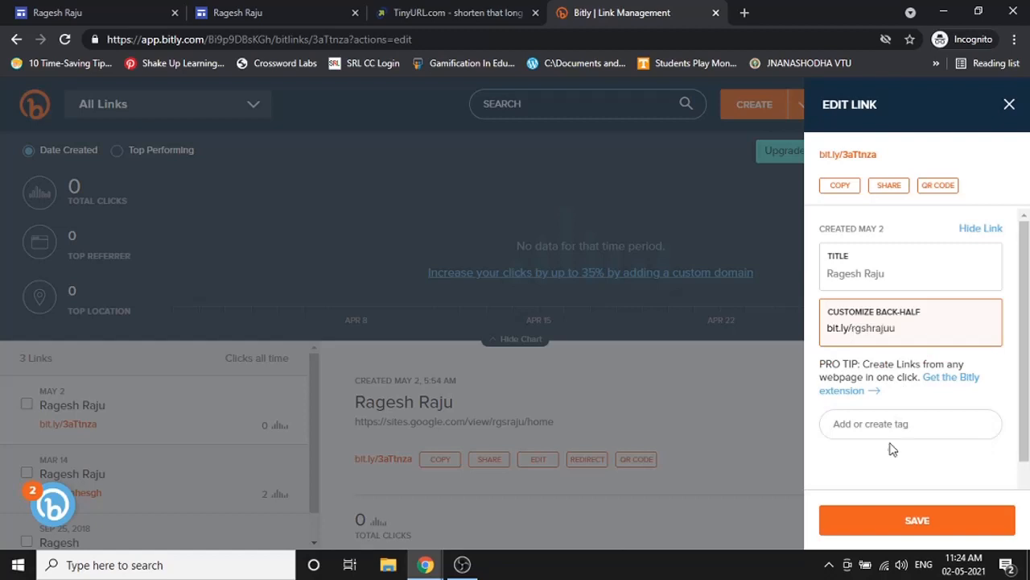
click(926, 515)
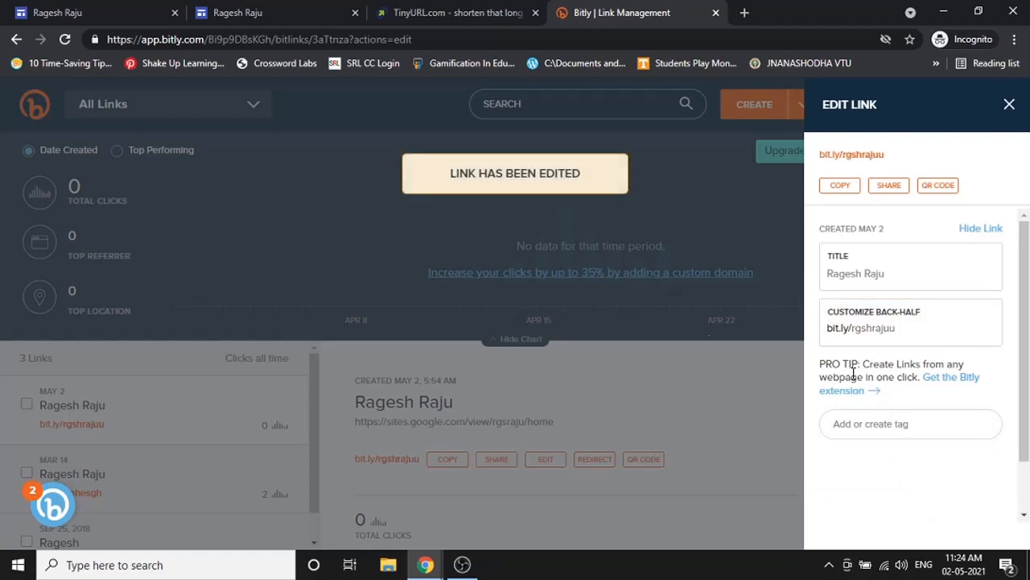
- Copy the bit.ly/rgshrajuu short link and load it in a new Chrome tab, testing it twice
click(851, 186)
click(744, 13)
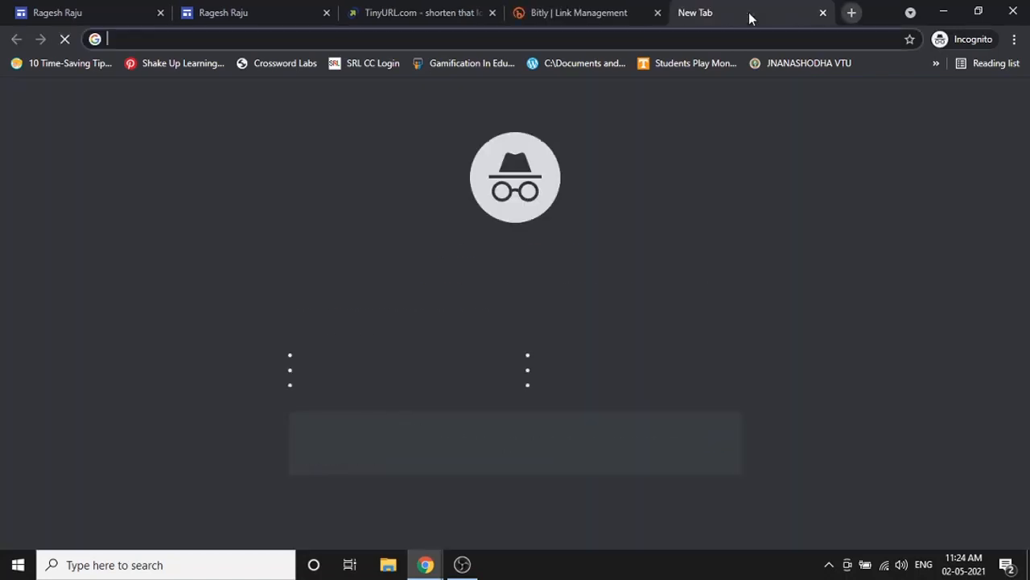
key(ctrl+v)
key(Return)
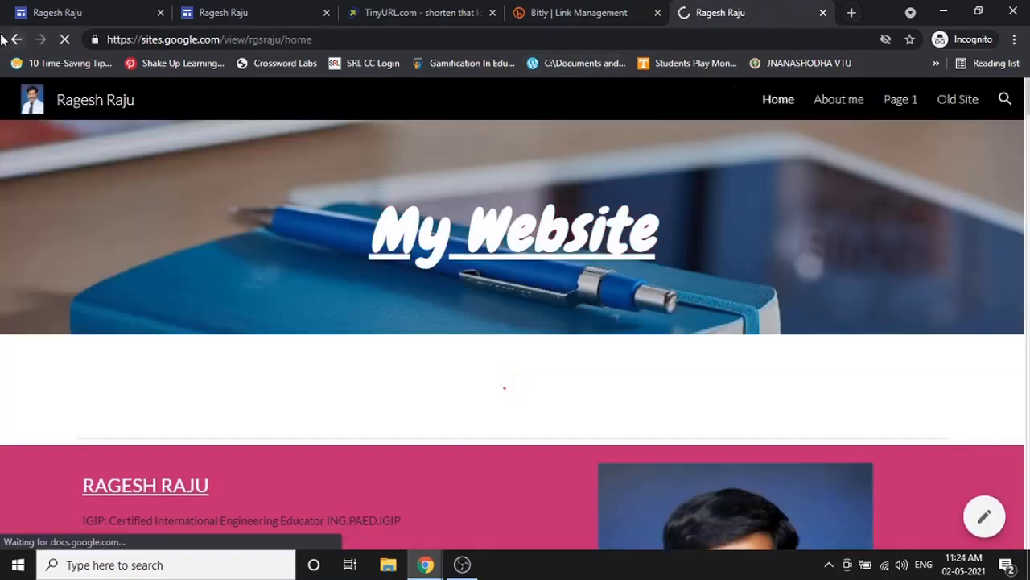
click(10, 39)
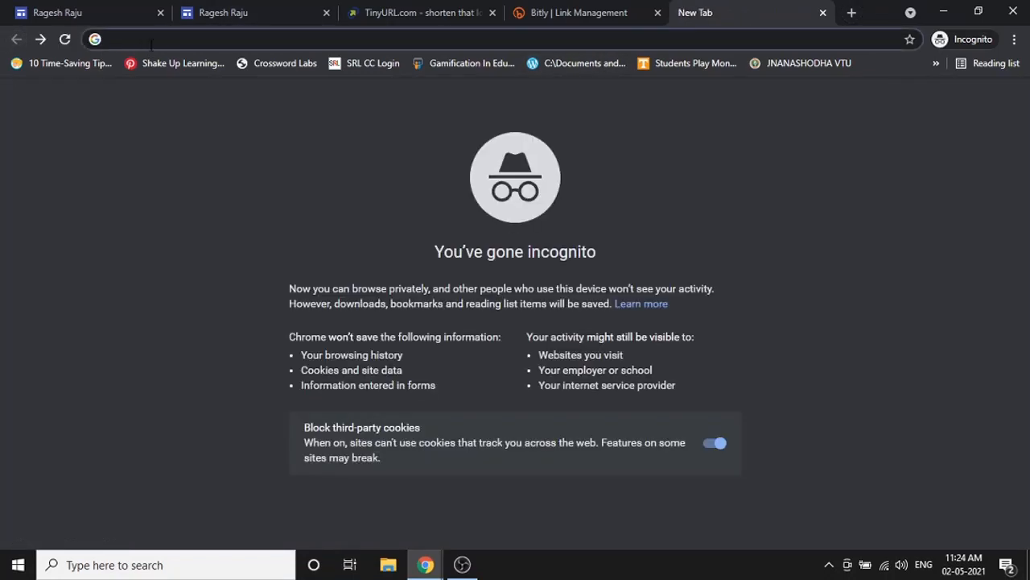
key(ctrl+v)
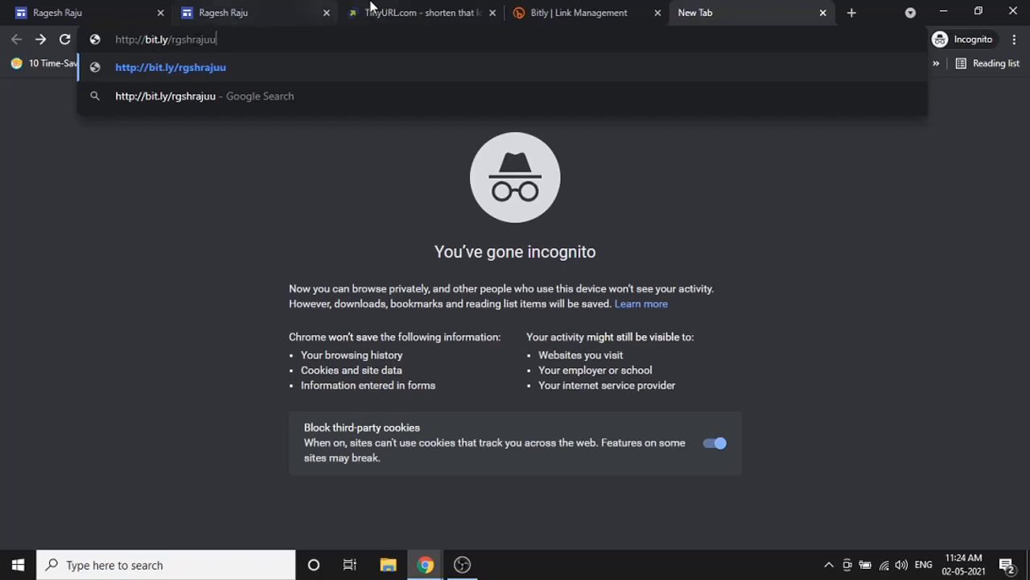
key(Return)
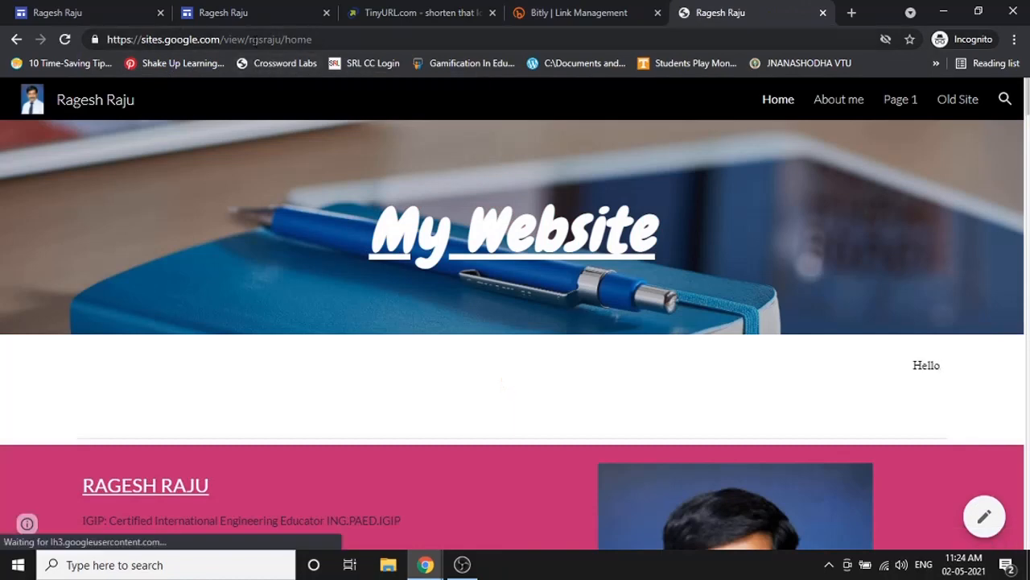
- Re-test bit.ly/rgshrajuu from the address bar, then return to the Google Sites editor
click(14, 40)
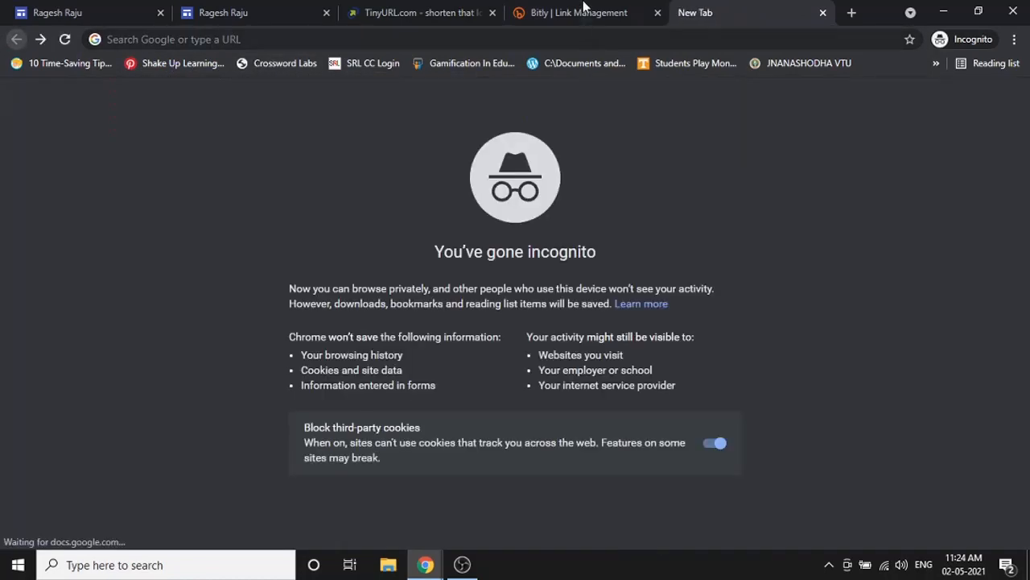
click(371, 38)
key(ctrl+v)
key(Return)
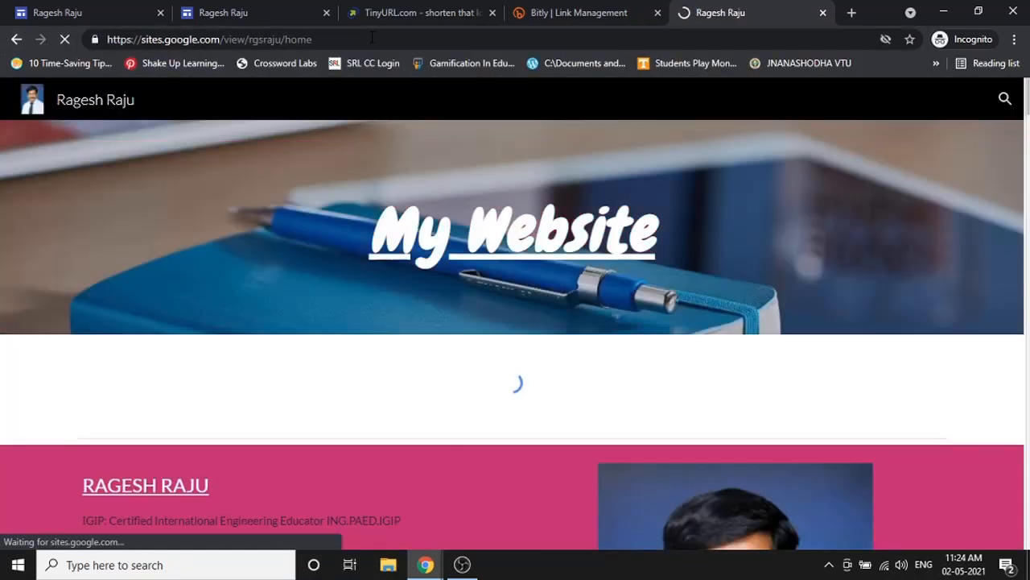
click(372, 39)
key(ctrl+v)
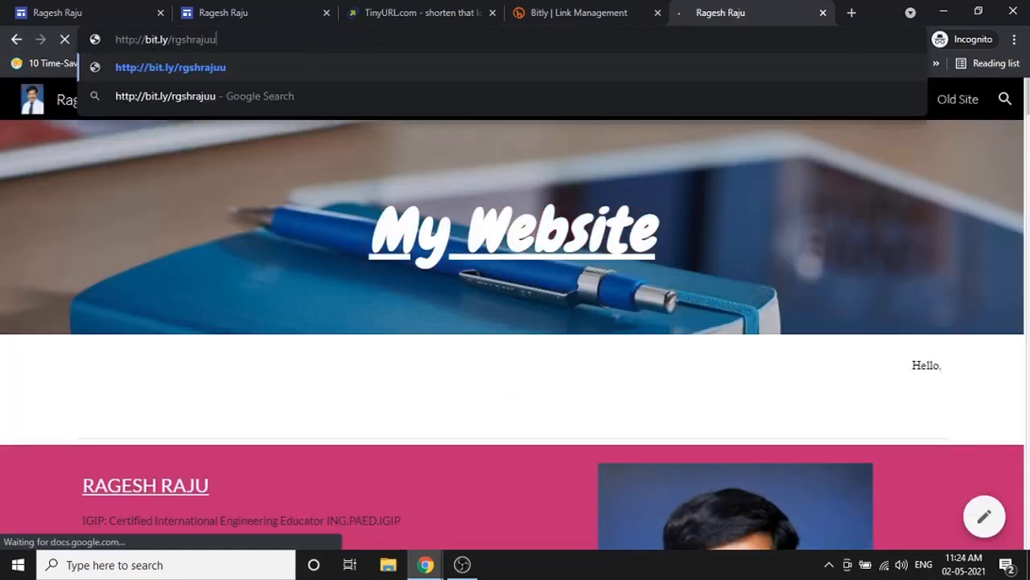
click(561, 6)
click(75, 10)
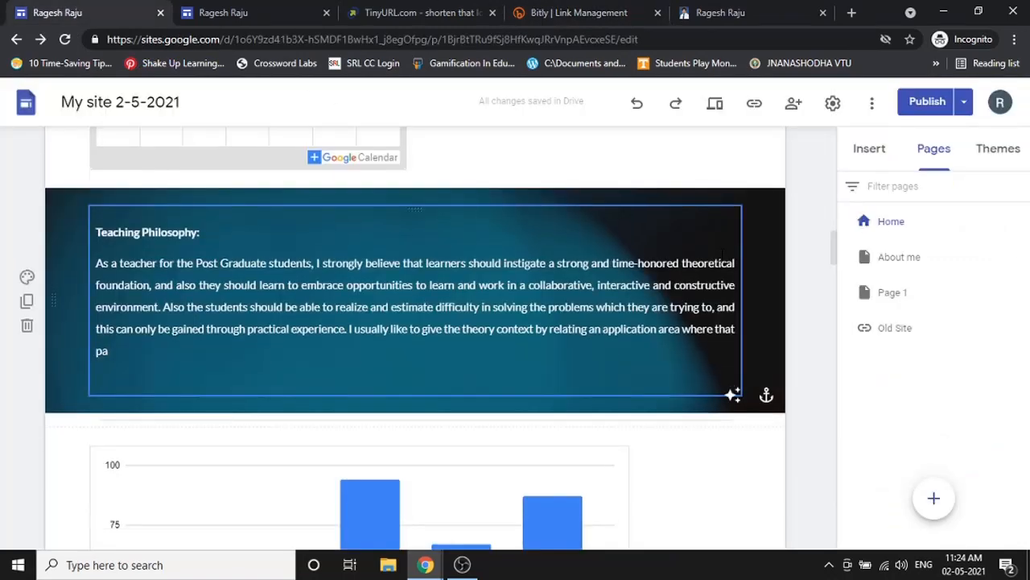
- Close the Google Sites editor tab and the published site tab
scroll(722, 252, up, 15)
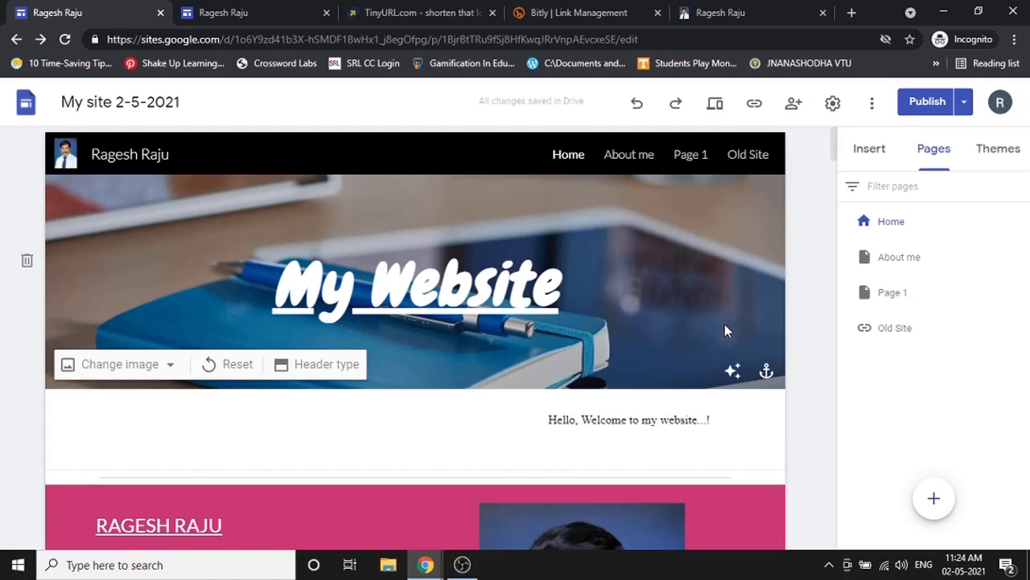
click(161, 13)
click(161, 13)
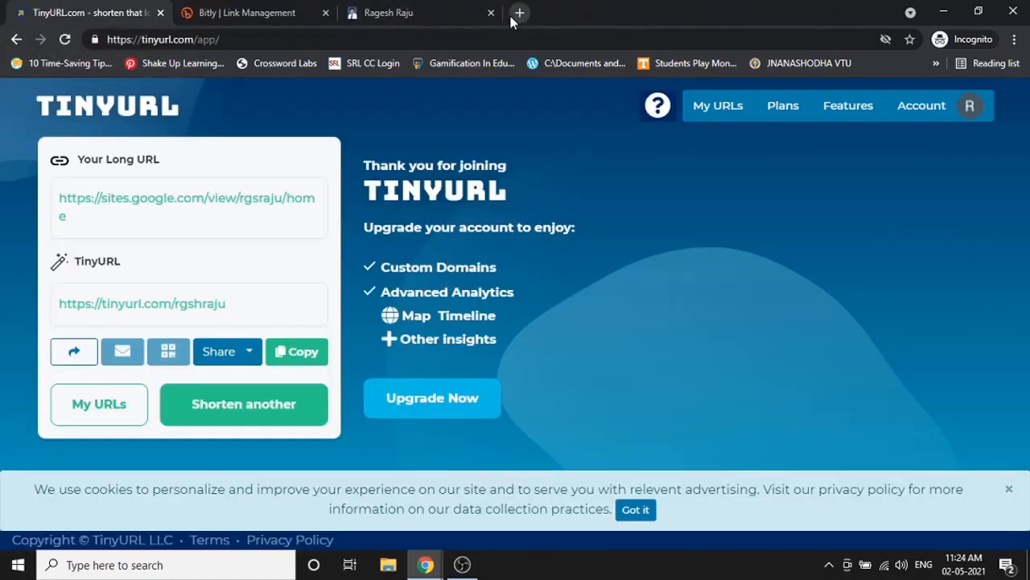
- Go to sites.google.com in a new tab and open My site 2-5-2021 from Recent sites
click(516, 14)
text(site)
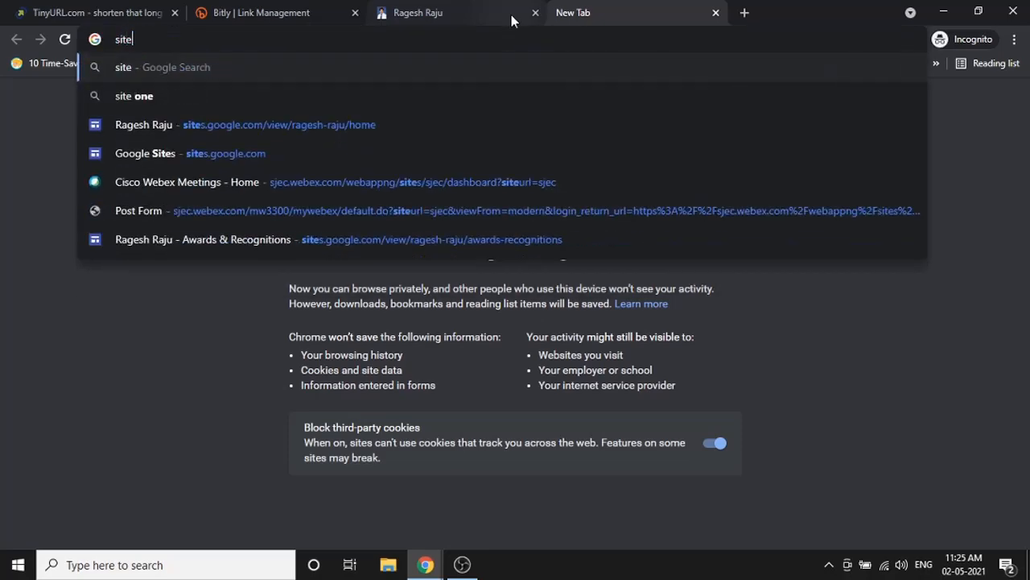
text(s.go)
text(ogle.com)
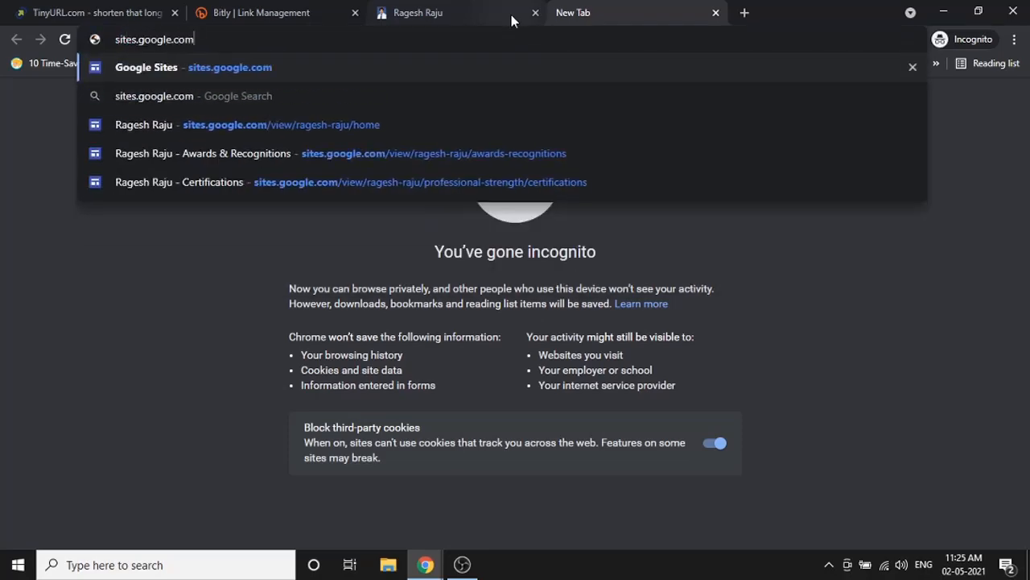
key(Return)
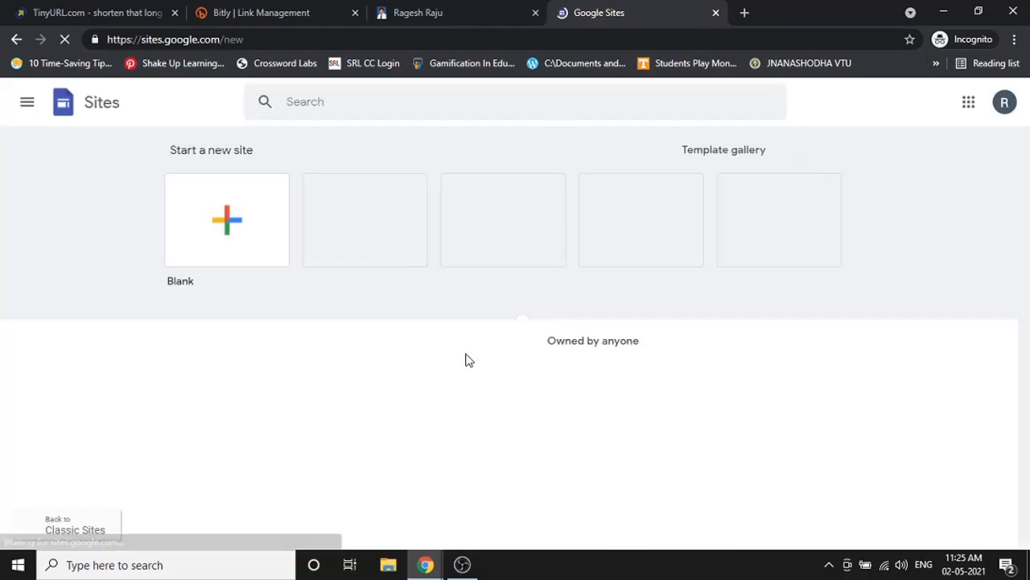
scroll(265, 367, down, 1)
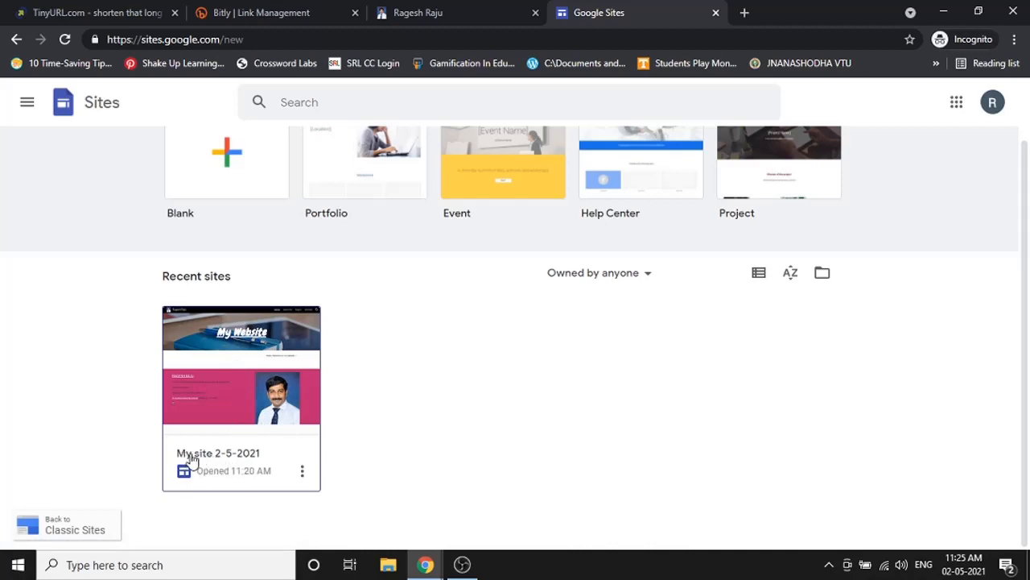
click(266, 448)
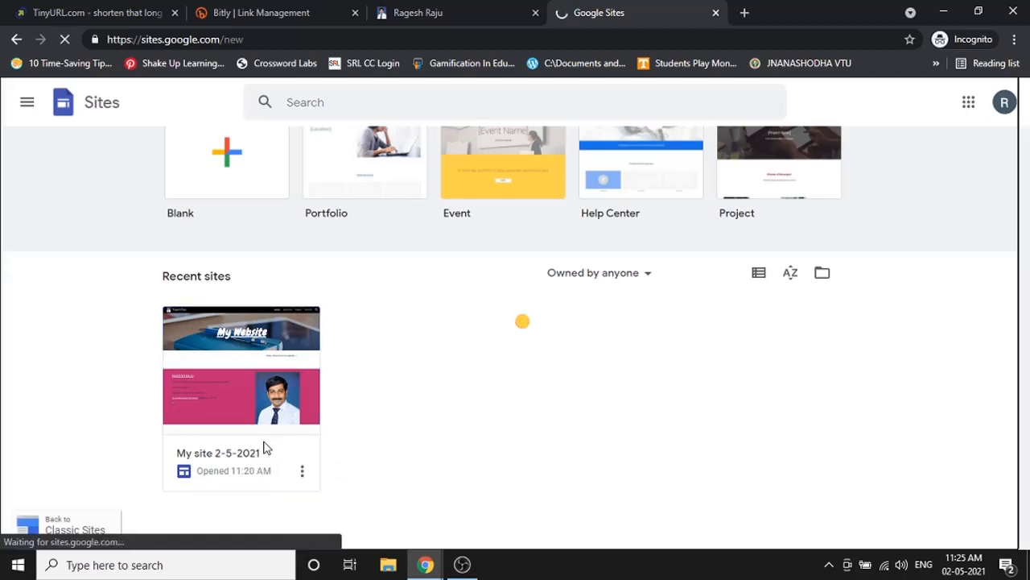
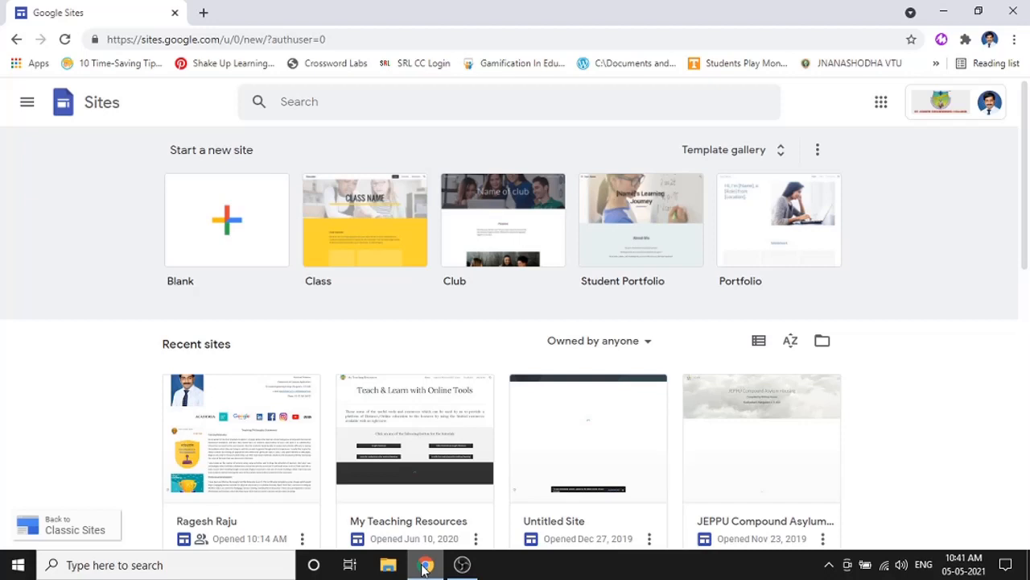
- Open a new blank browser tab beside the Google Sites home page
click(205, 13)
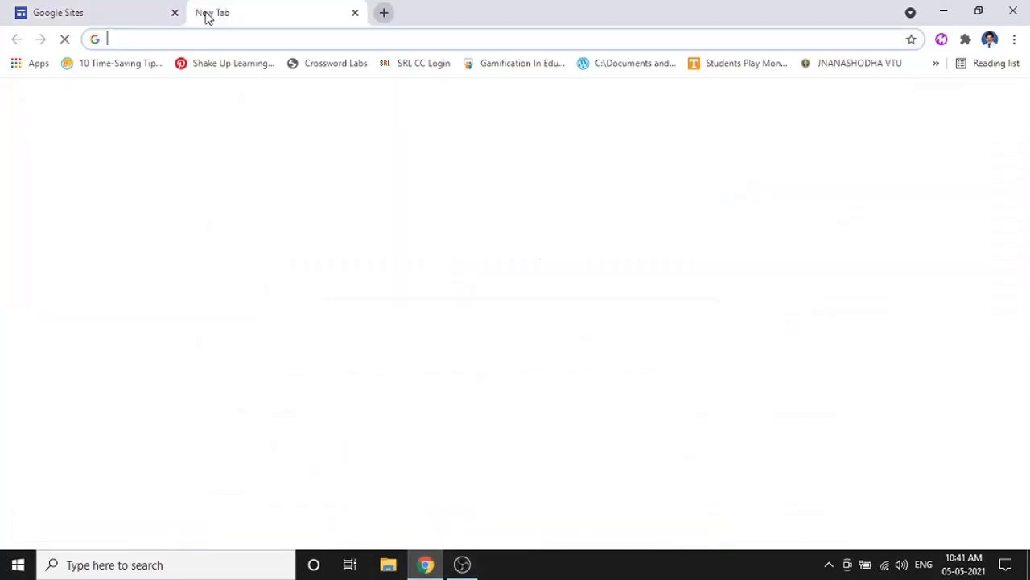
- Load the published portfolio from its bit.ly short link and scroll through it
text(bitl)
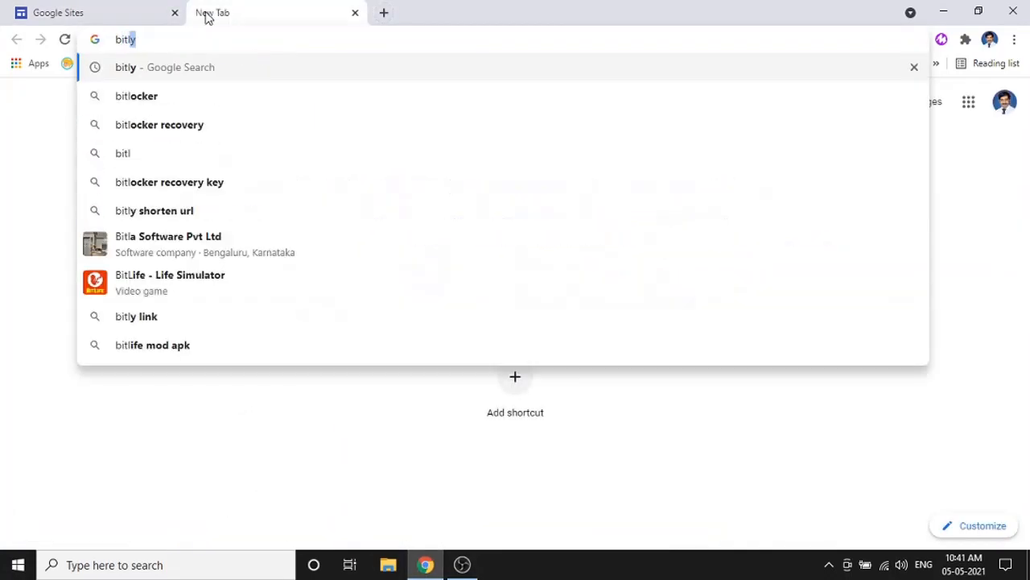
key(BackSpace)
key(BackSpace)
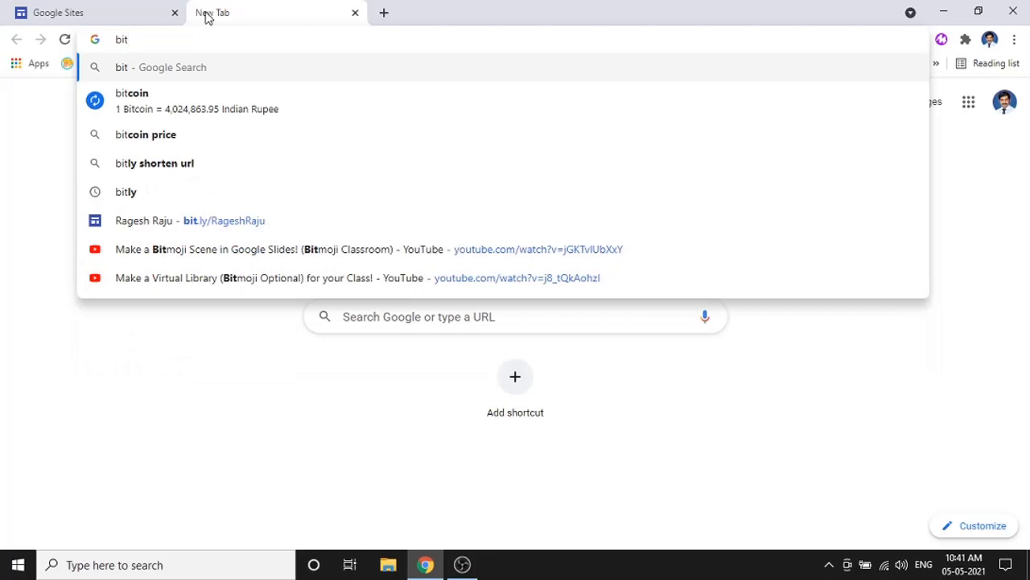
click(429, 211)
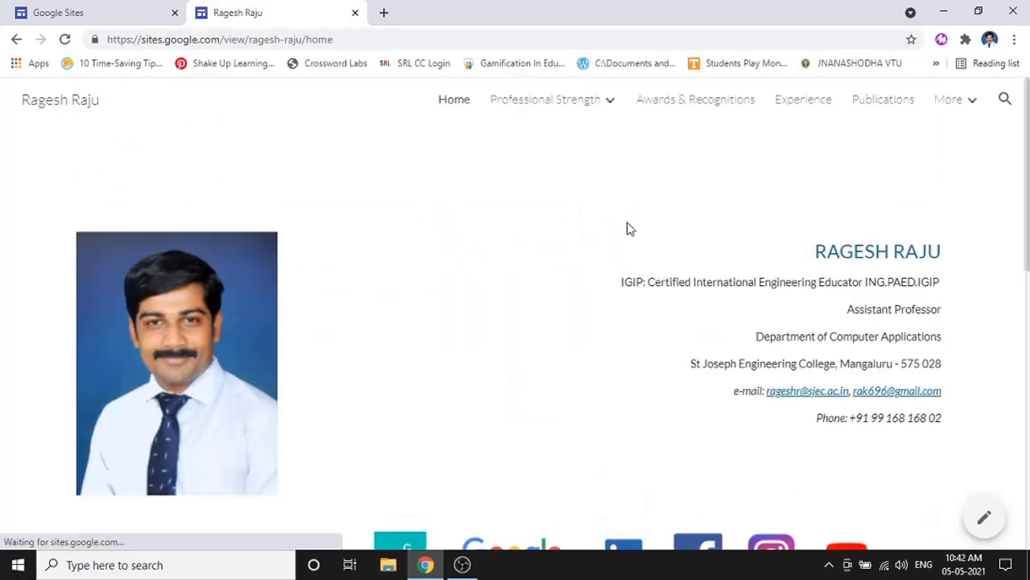
scroll(630, 229, down, 8)
scroll(630, 228, up, 5)
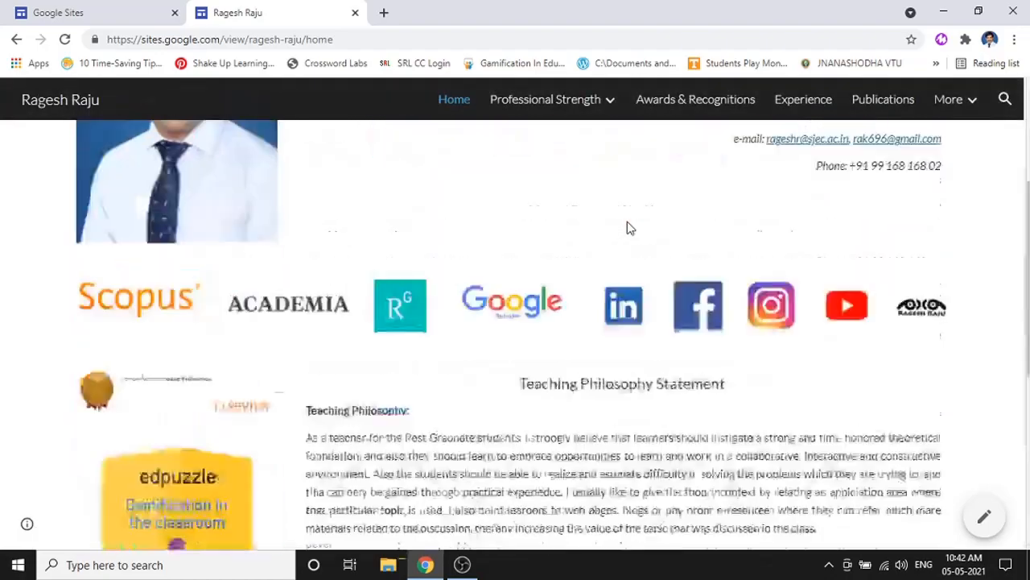
scroll(630, 230, up, 3)
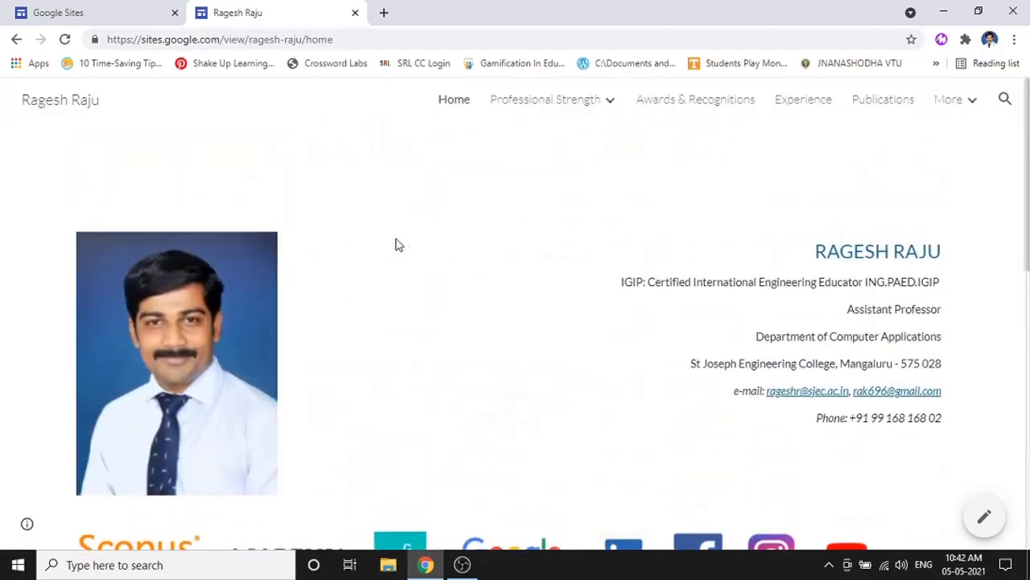
- Return to the Sites home page and open the portfolio site from Recent sites
click(113, 10)
scroll(231, 427, down, 1)
scroll(234, 411, down, 1)
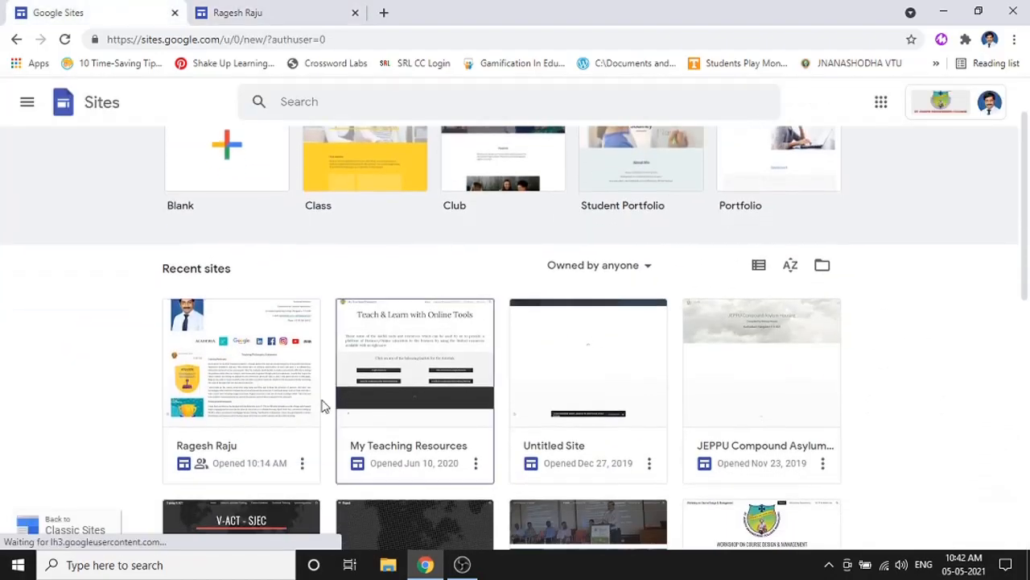
click(233, 378)
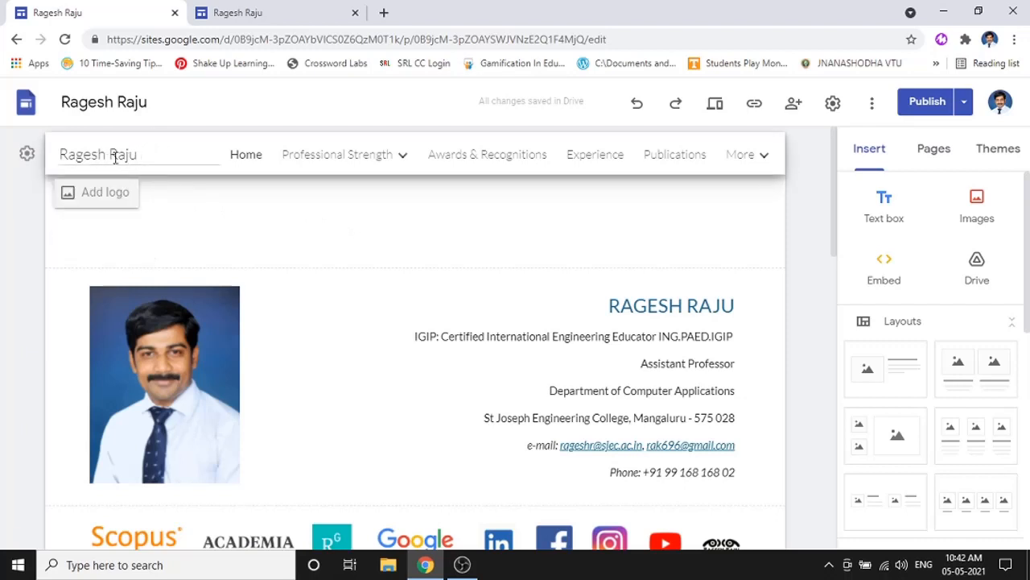
- Compare the site editor against the published site, switching between the two tabs twice
click(289, 11)
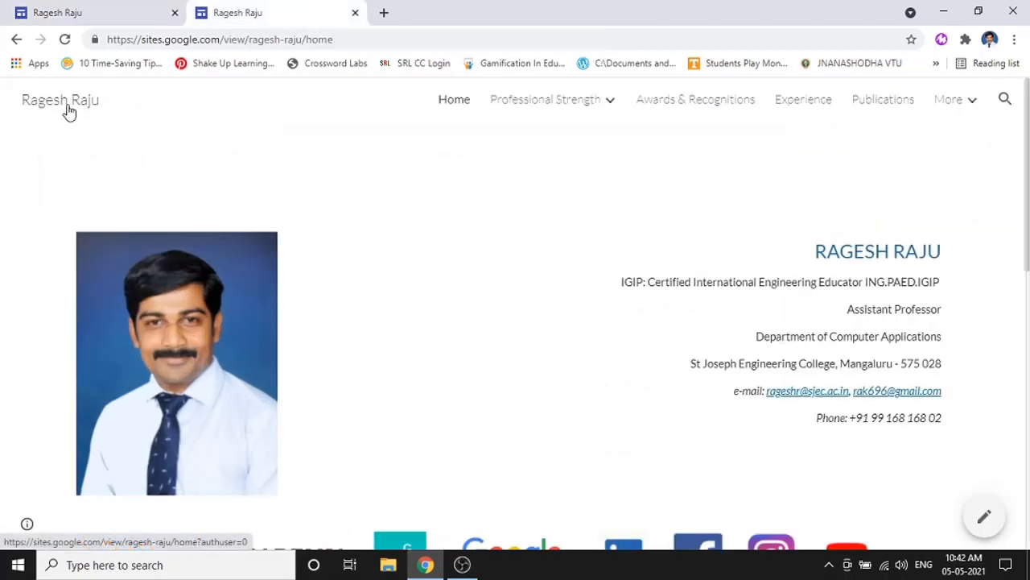
click(93, 12)
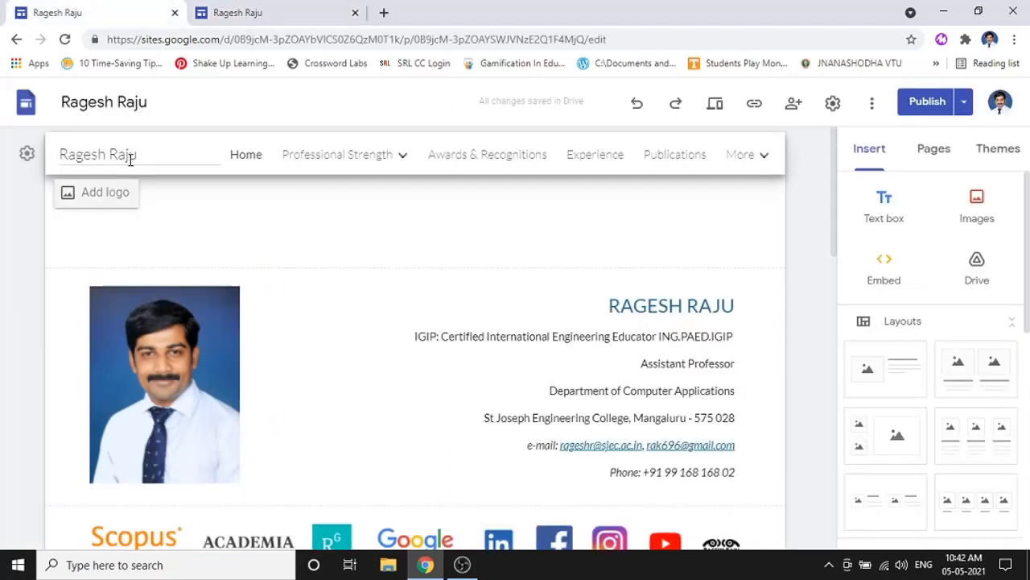
click(216, 16)
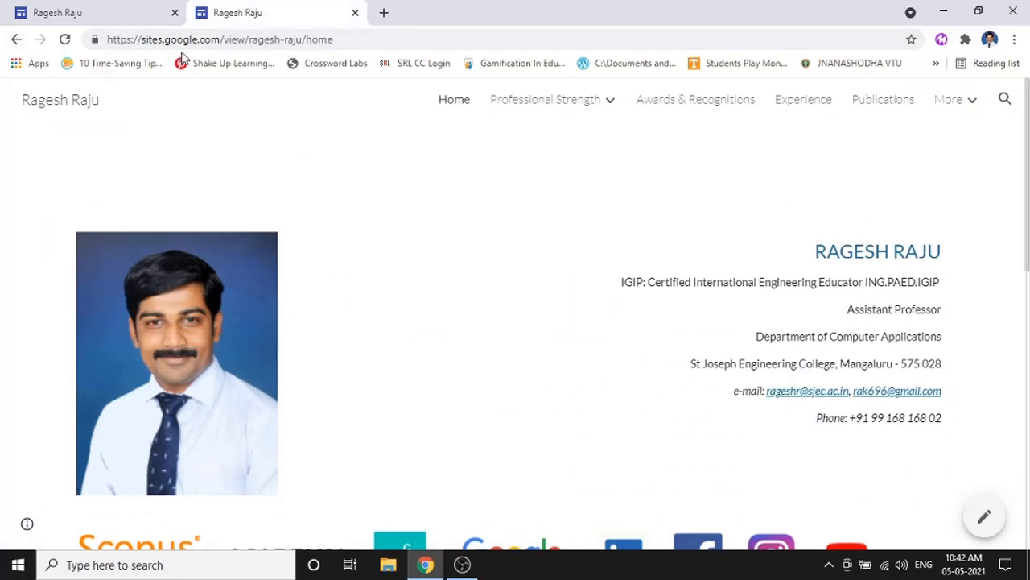
click(99, 14)
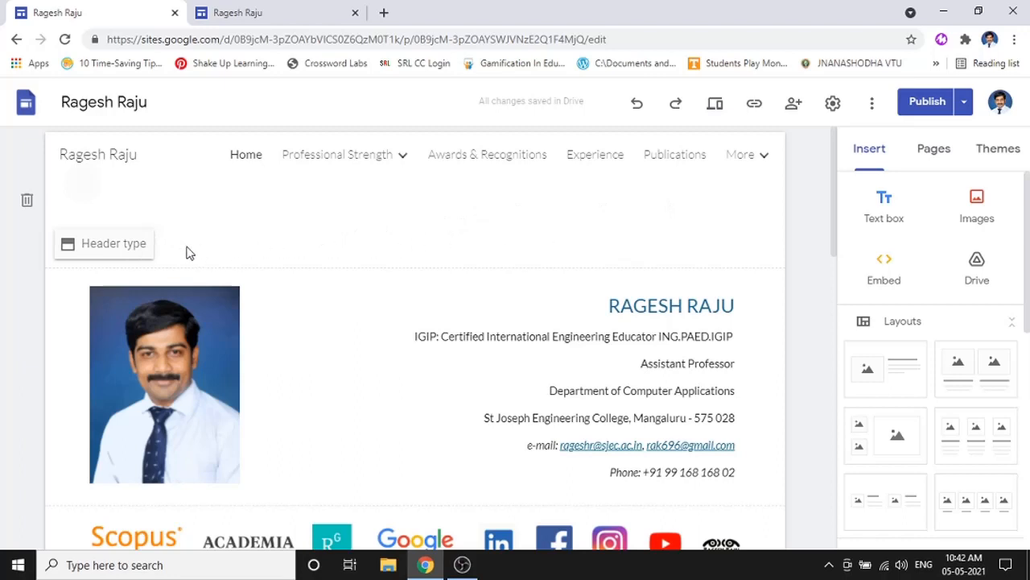
- Review the Header type choices without changing them, then recheck the published site
click(108, 243)
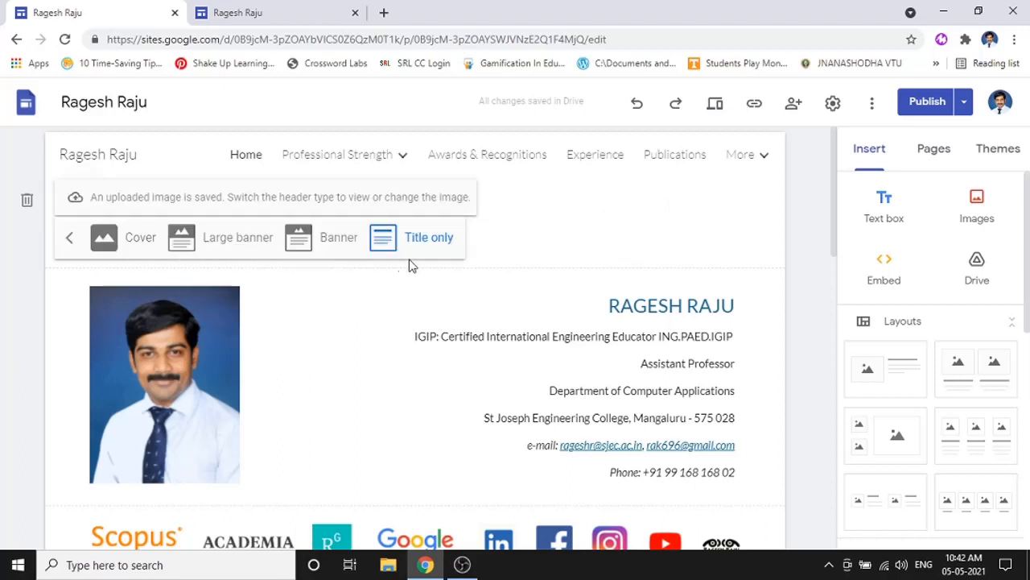
click(513, 243)
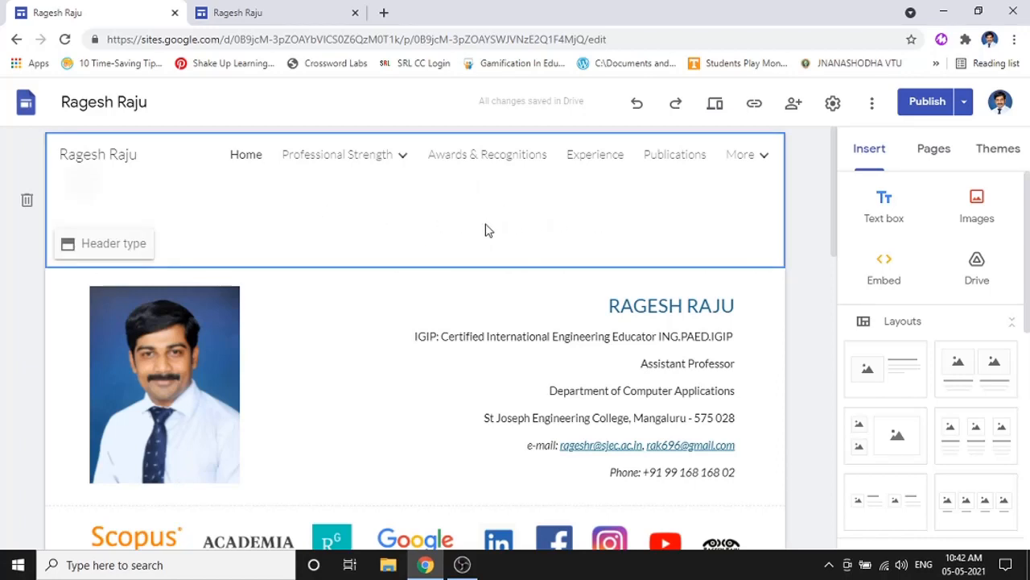
click(239, 8)
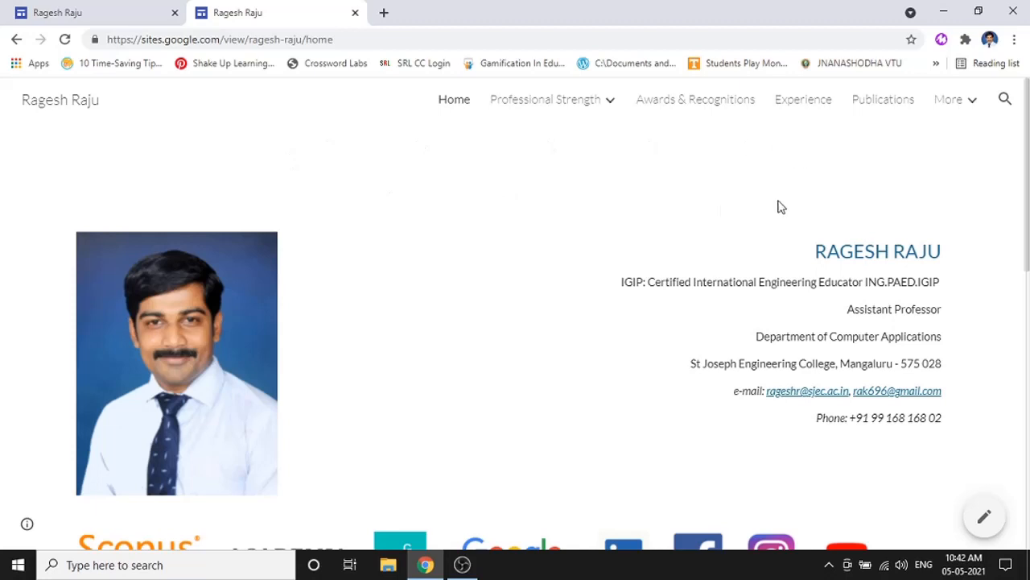
click(60, 6)
scroll(225, 266, down, 1)
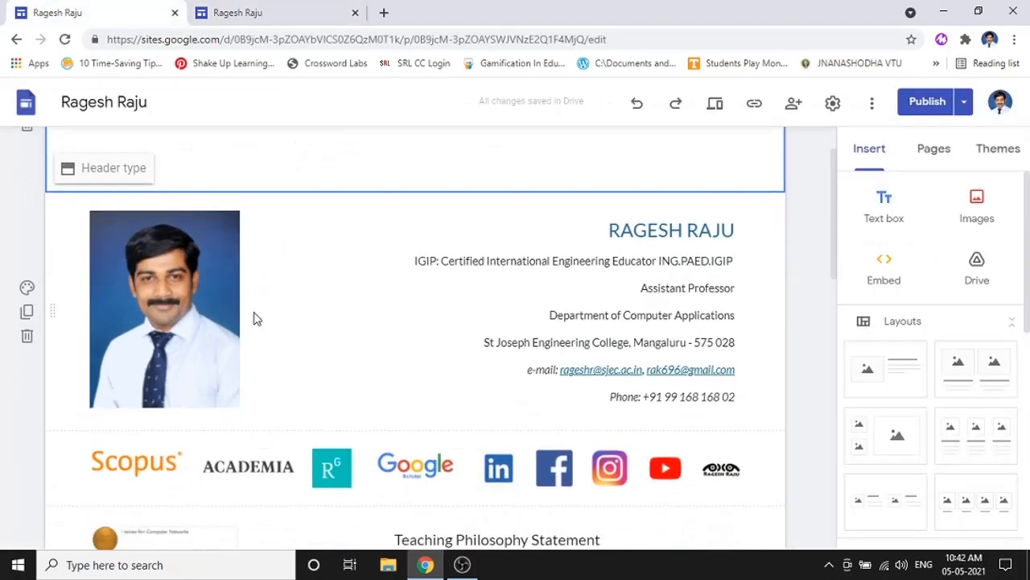
- Inspect both contact e-mail link targets, then view the published page's profile logo row
click(183, 280)
click(291, 286)
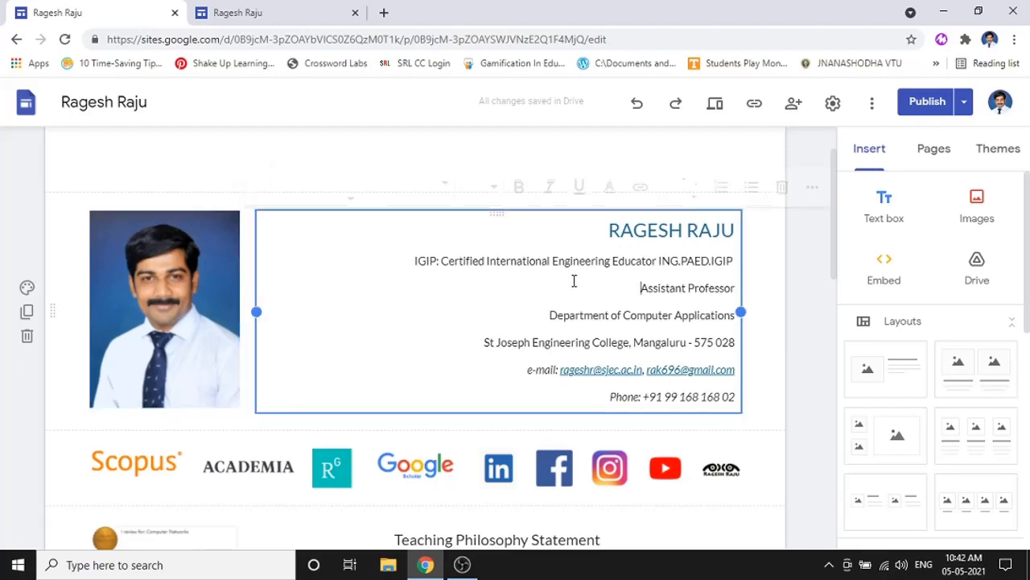
click(598, 370)
click(712, 370)
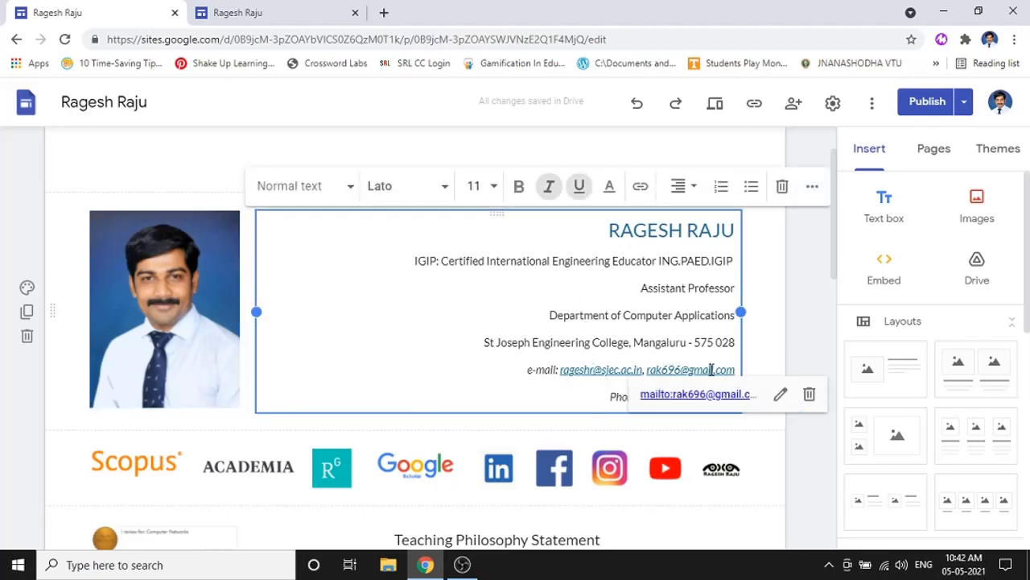
click(627, 370)
scroll(616, 368, down, 2)
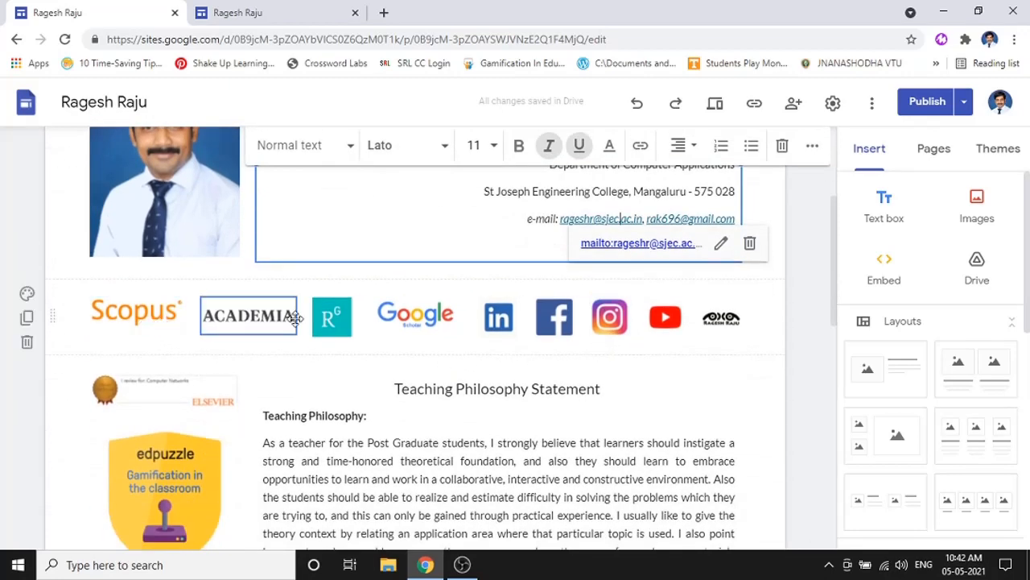
click(250, 12)
scroll(473, 344, down, 3)
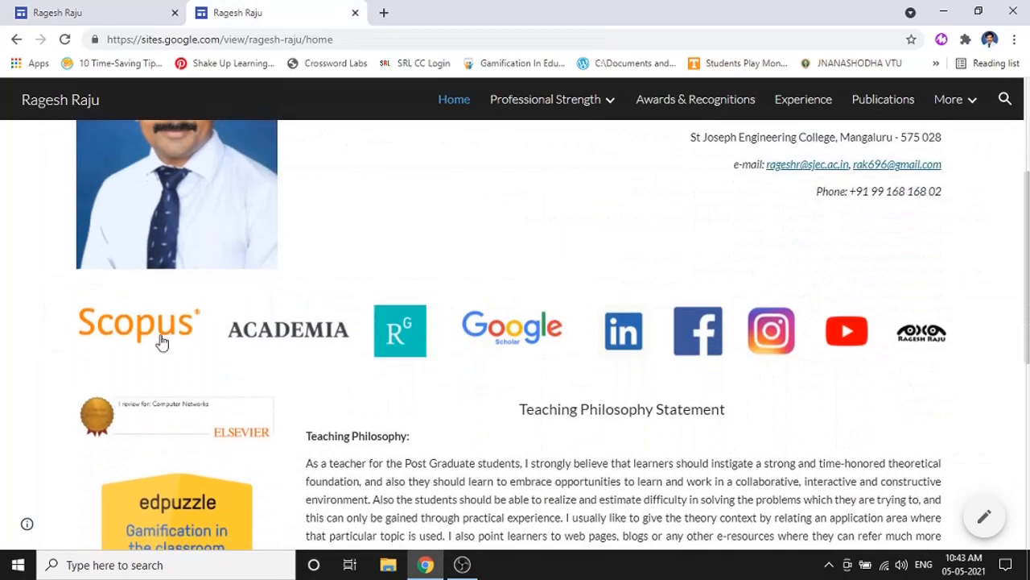
- Test the Scopus and Google Scholar logo links, then close the Scholar tab and return to the editor
click(153, 342)
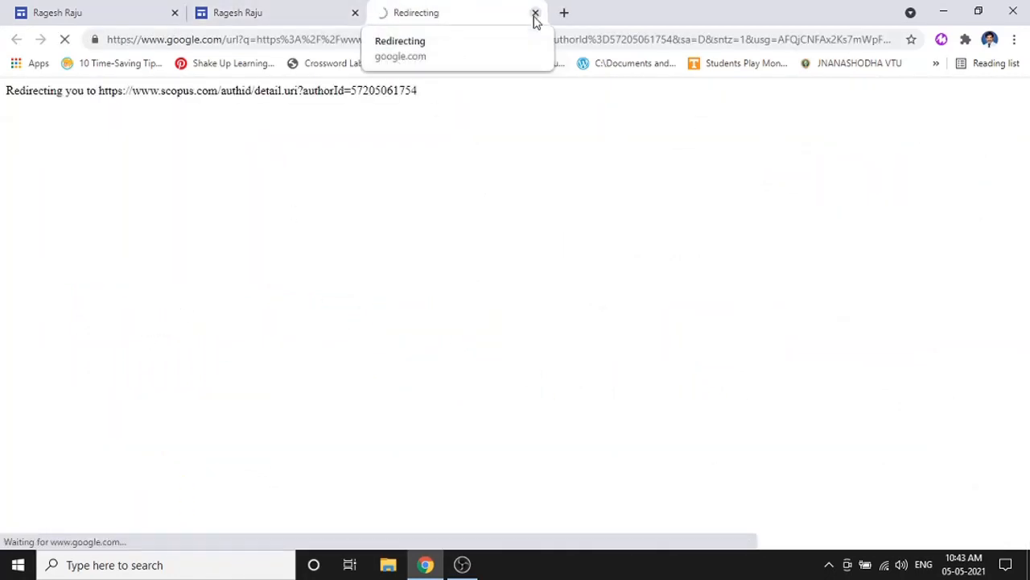
click(289, 8)
click(519, 344)
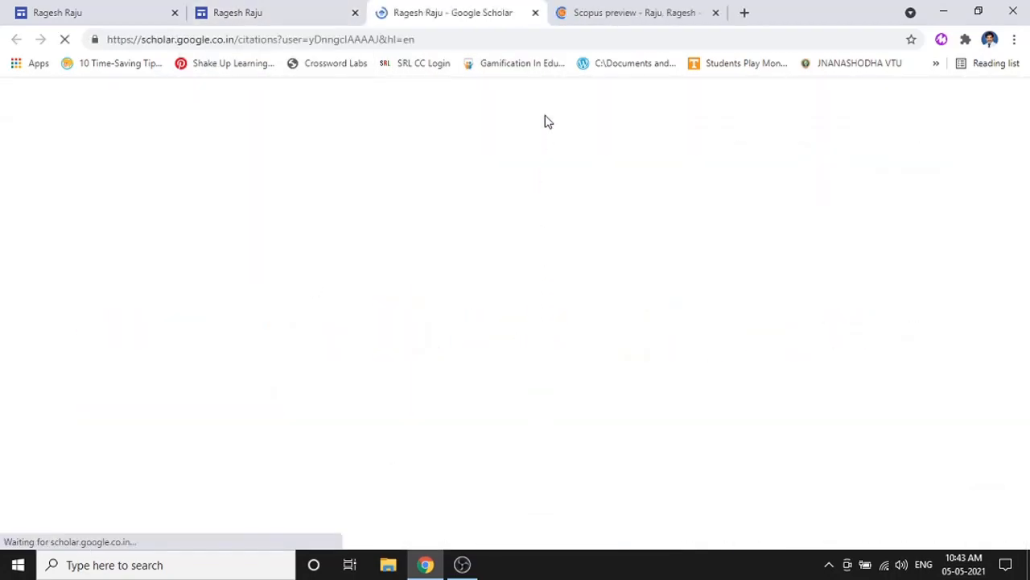
scroll(628, 311, down, 1)
scroll(708, 308, up, 1)
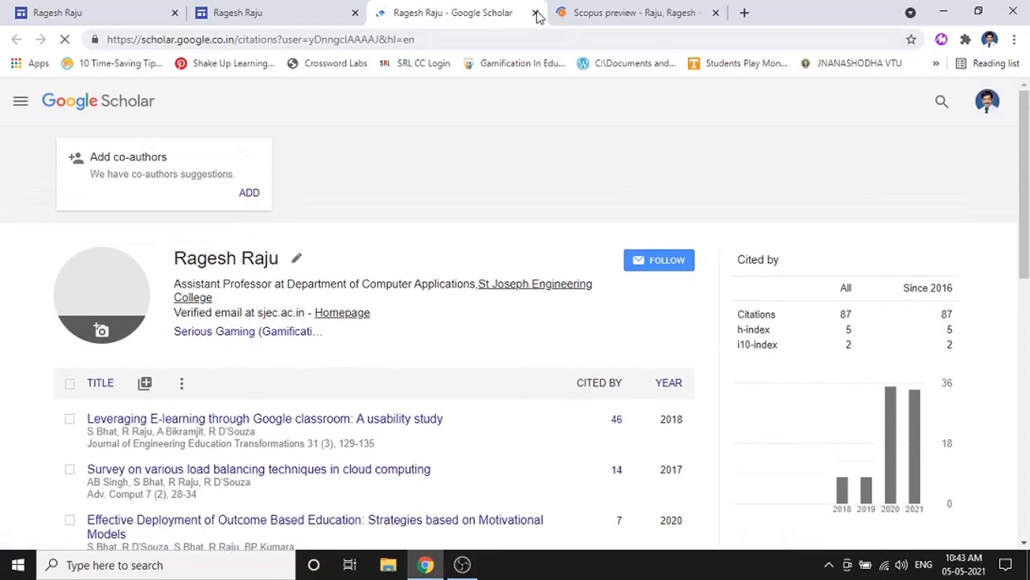
click(536, 12)
click(132, 10)
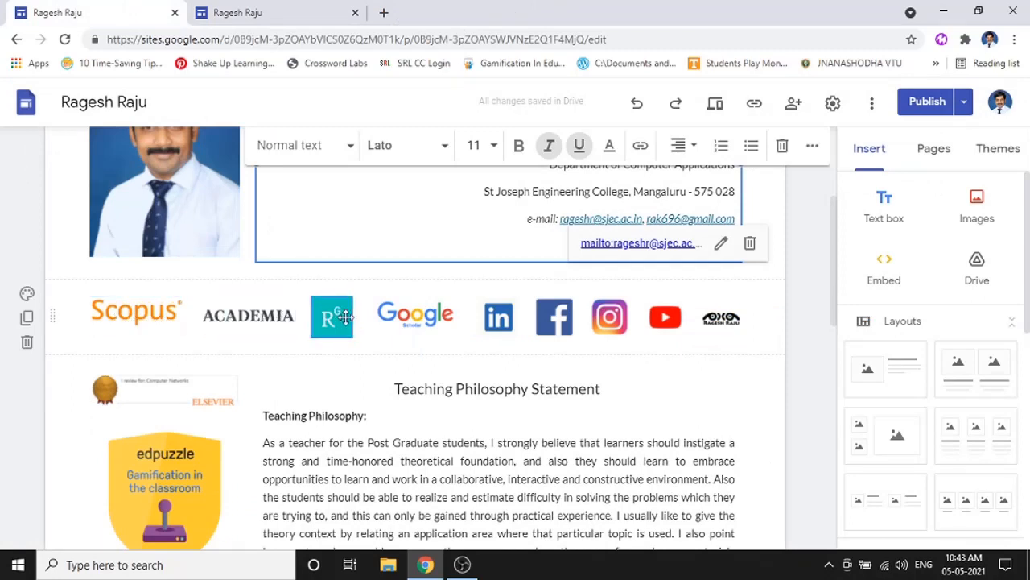
- Check the Facebook logo's link and scroll through the home page
click(570, 319)
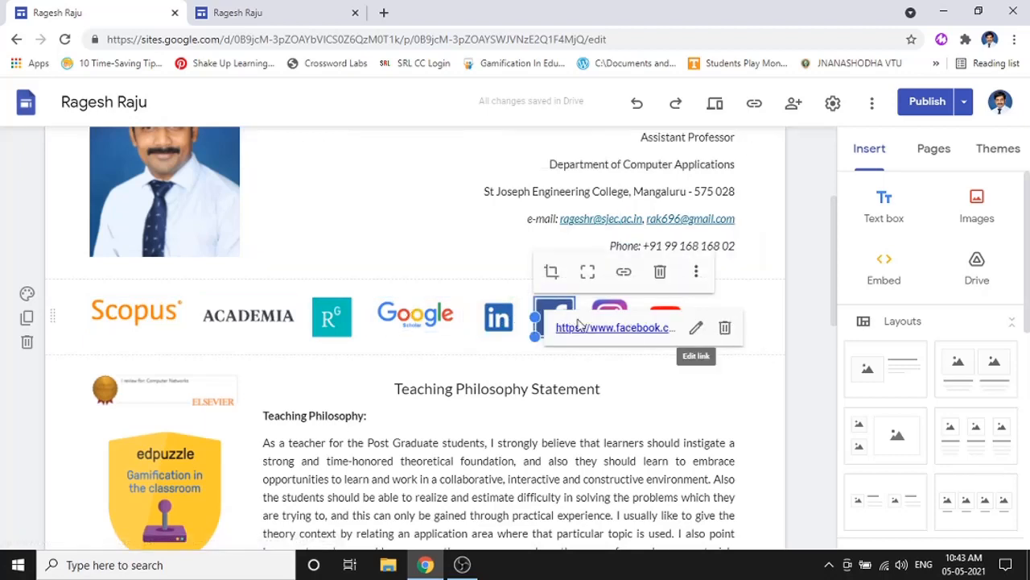
click(709, 374)
scroll(682, 375, down, 1)
scroll(501, 340, down, 2)
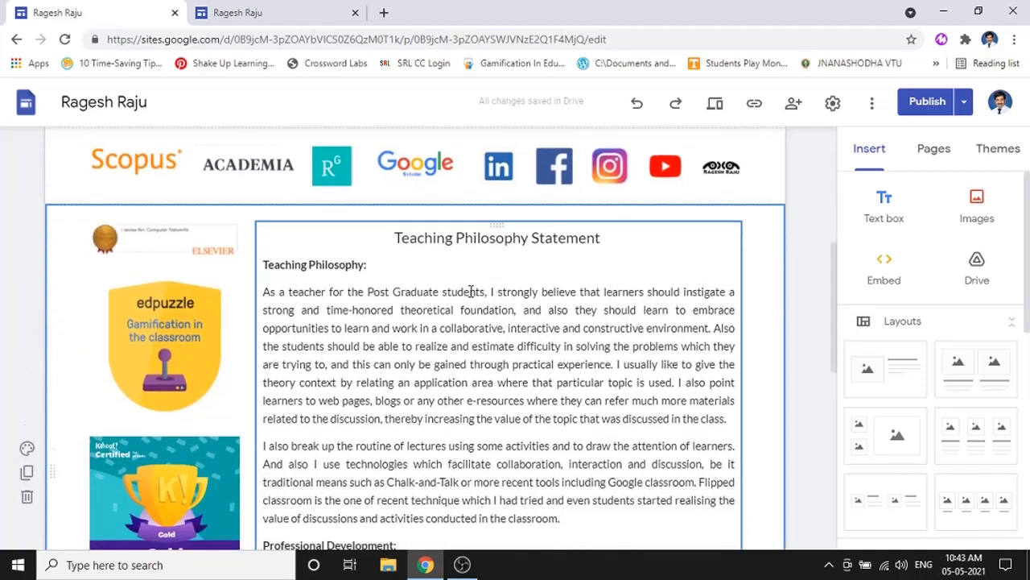
scroll(490, 299, down, 3)
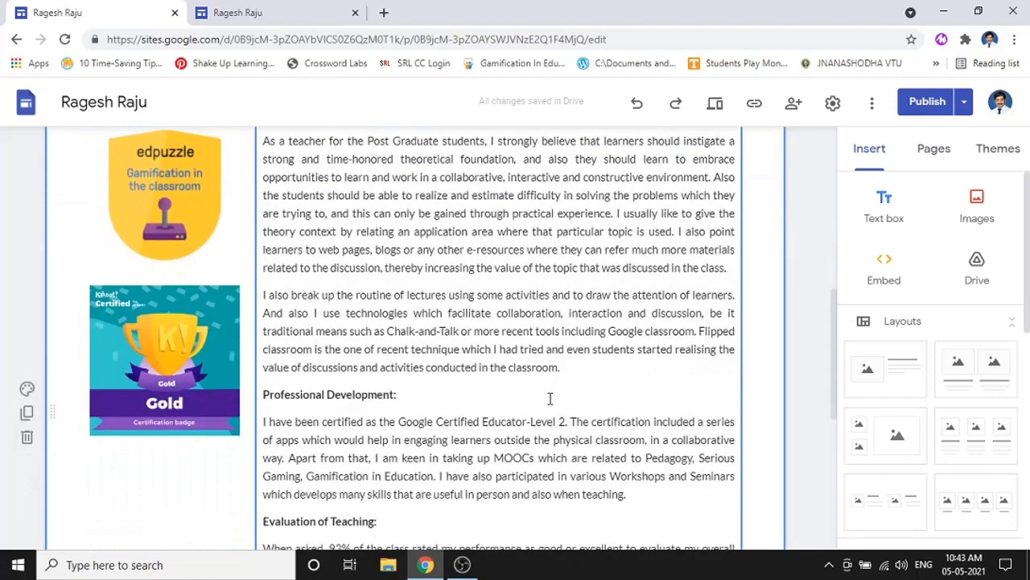
scroll(516, 364, up, 3)
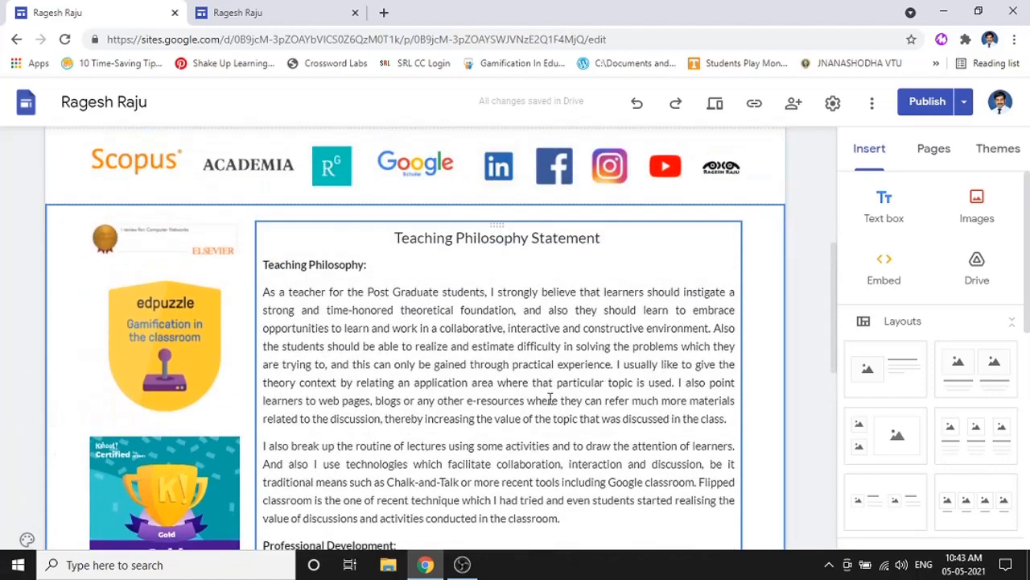
- Select the edpuzzle badge image, then show the site's Pages list
click(165, 278)
scroll(165, 333, down, 4)
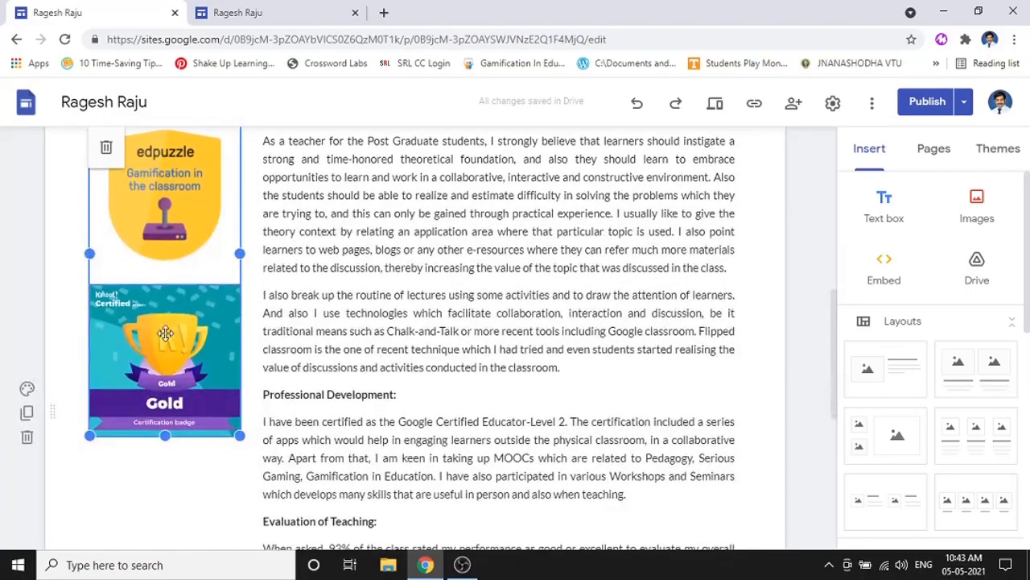
scroll(165, 334, down, 7)
scroll(368, 398, up, 10)
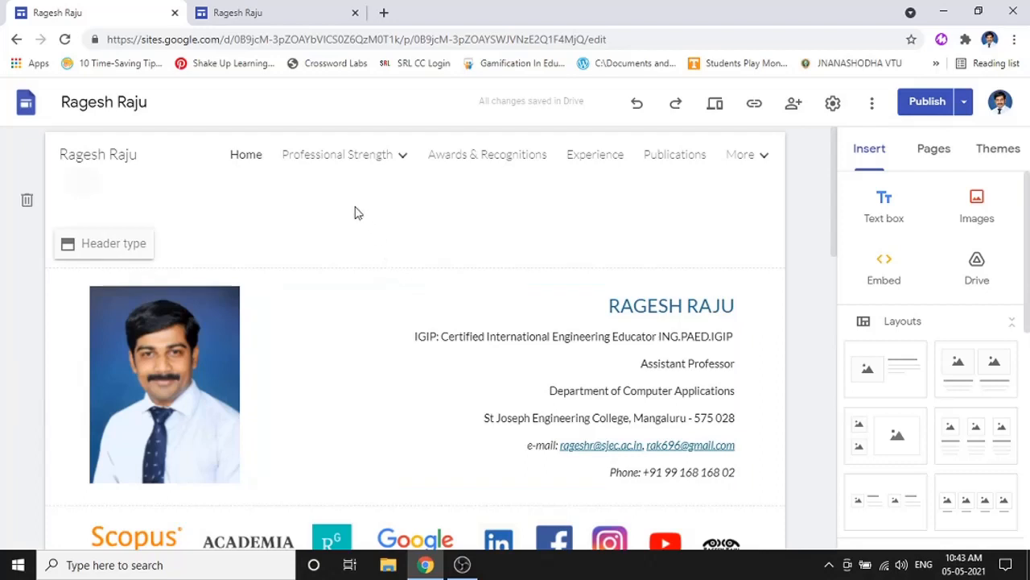
click(939, 157)
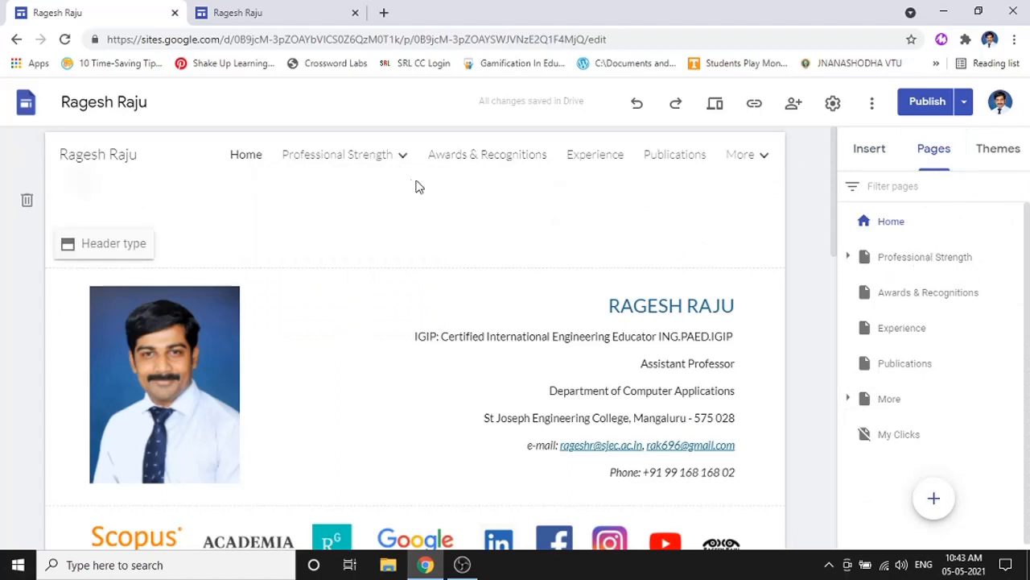
- Open the Qualifications page under Professional Strength and look over its Graduation section
mouse_move(412, 171)
click(348, 203)
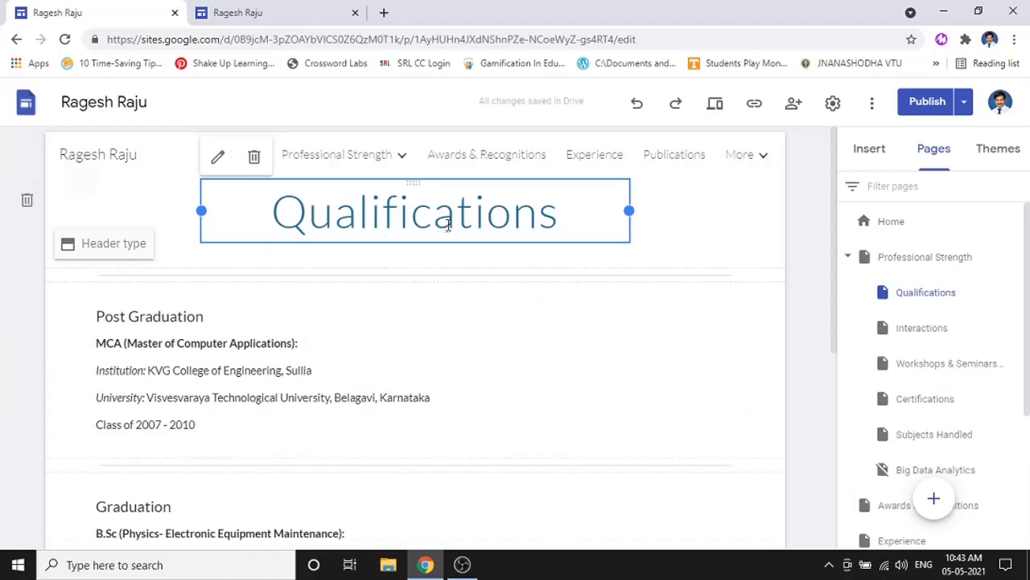
scroll(409, 368, down, 3)
click(279, 291)
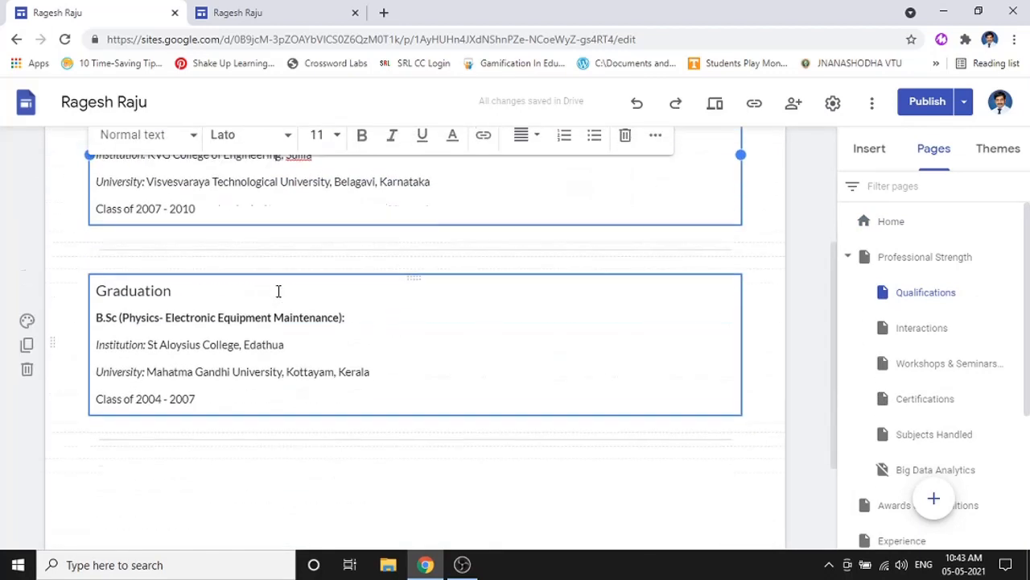
scroll(338, 311, down, 1)
scroll(338, 311, up, 3)
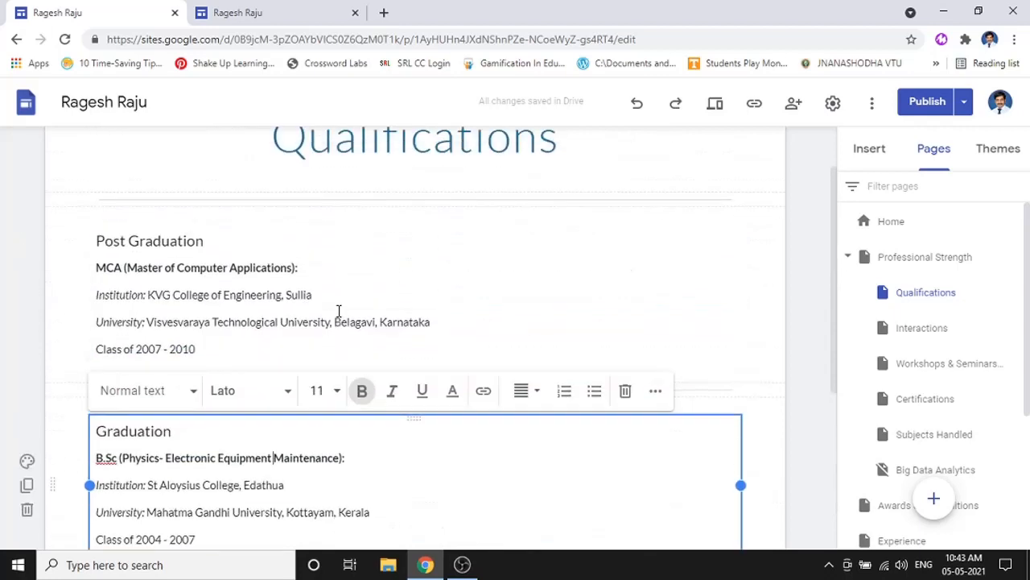
click(725, 391)
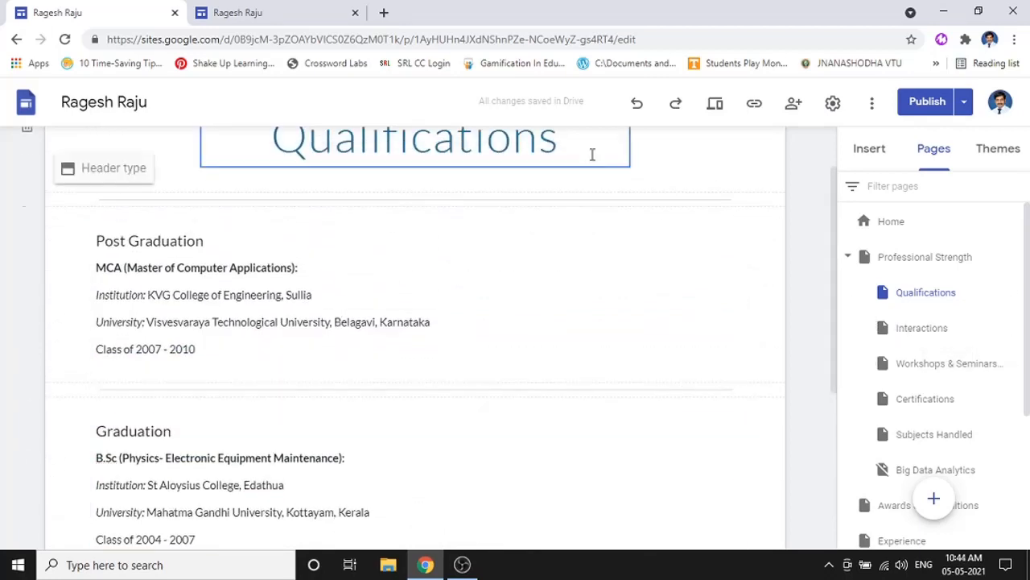
scroll(563, 149, up, 1)
- Open and review the Interactions page, then move on to the Certifications subpage
mouse_move(397, 156)
click(342, 223)
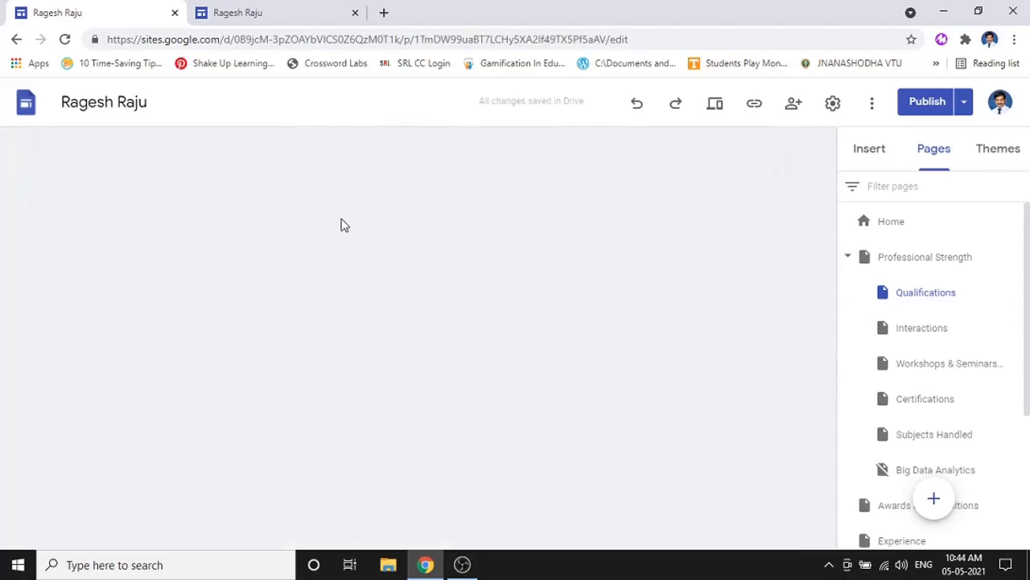
scroll(479, 392, down, 3)
scroll(479, 392, up, 3)
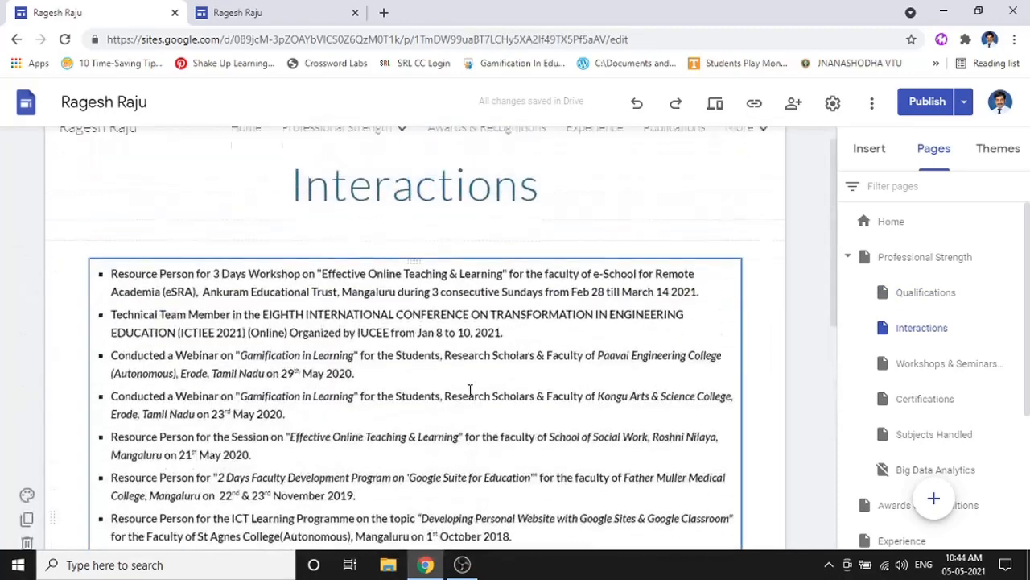
click(390, 216)
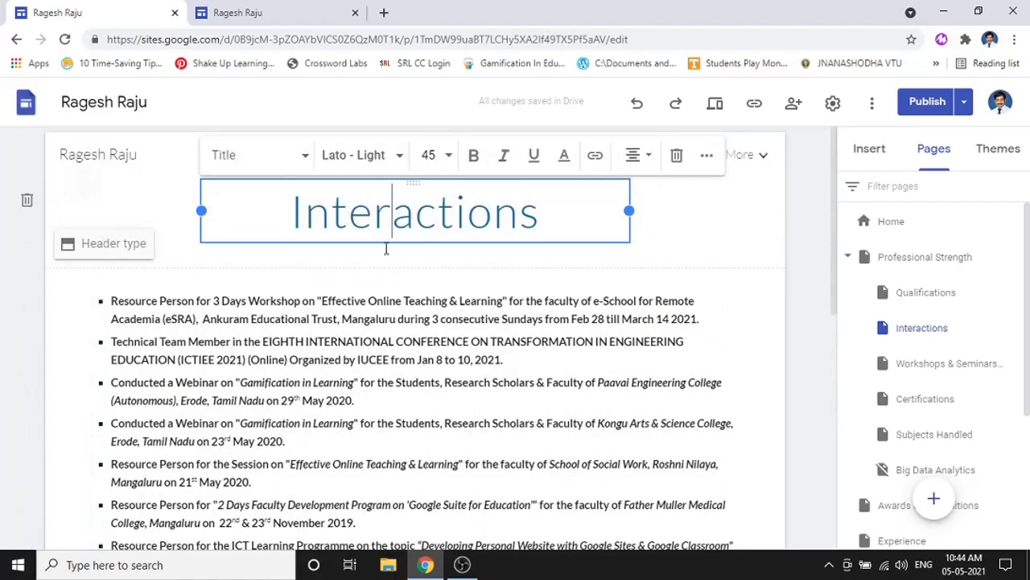
scroll(386, 266, down, 9)
scroll(483, 363, up, 8)
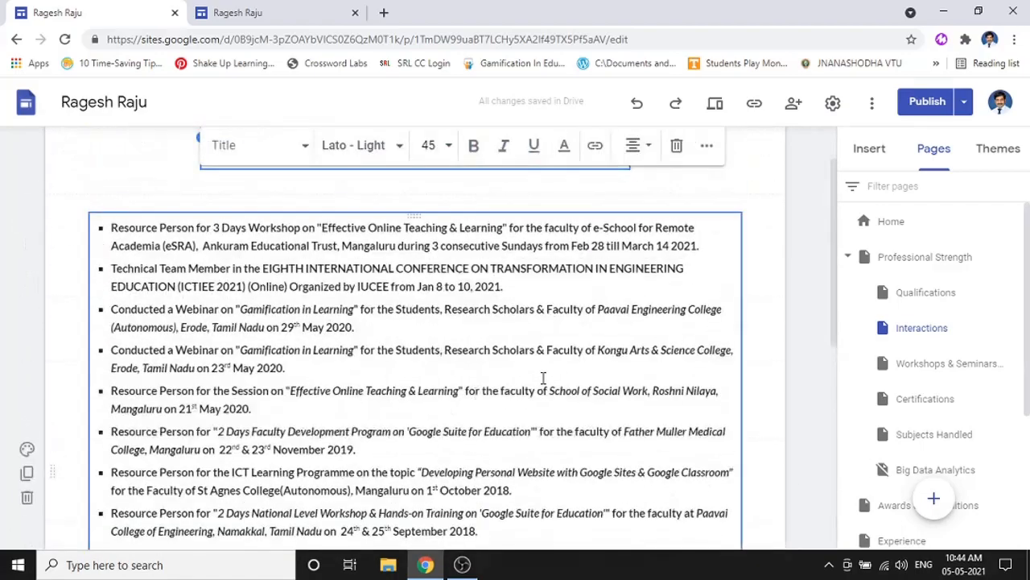
scroll(543, 378, up, 1)
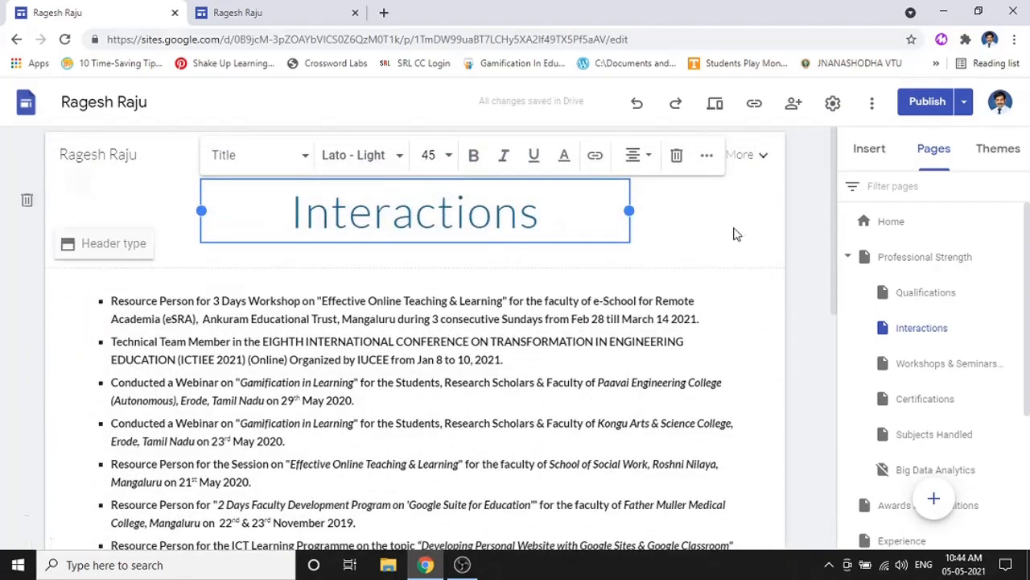
click(807, 194)
mouse_move(384, 167)
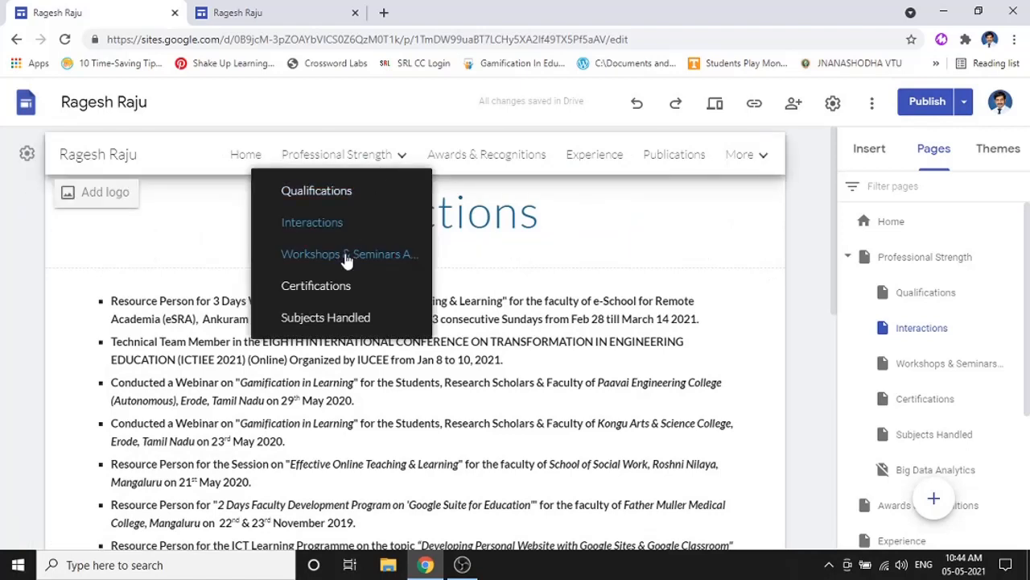
click(337, 292)
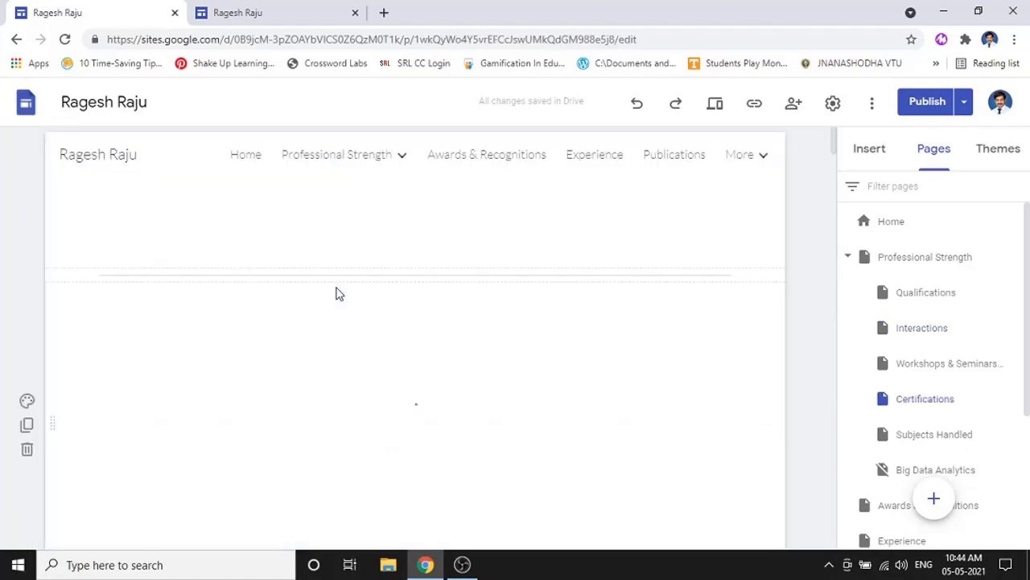
- Scroll the Certifications page and check the link behind the Embracing Change caption
scroll(446, 379, down, 1)
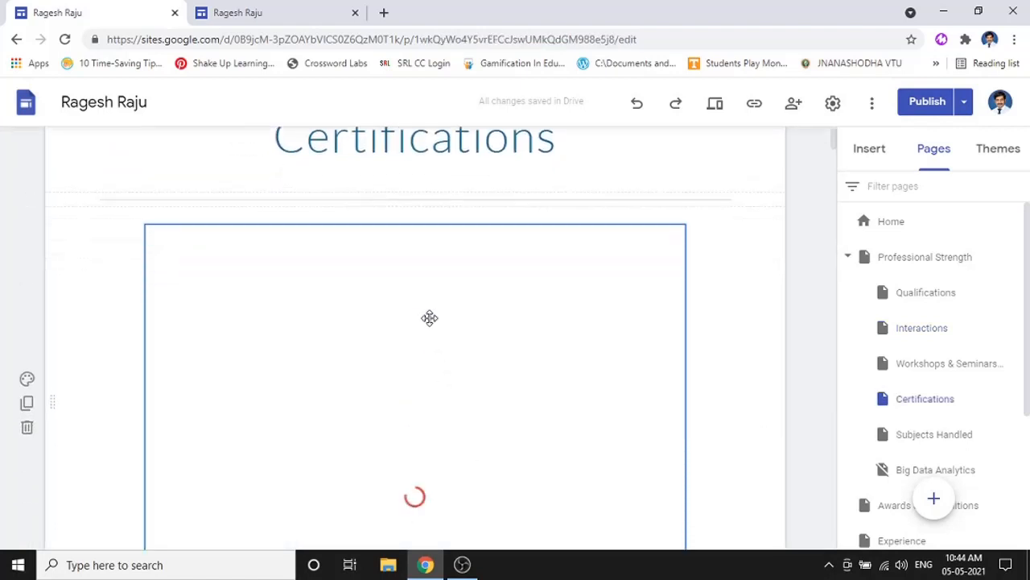
scroll(429, 318, down, 2)
scroll(426, 318, down, 1)
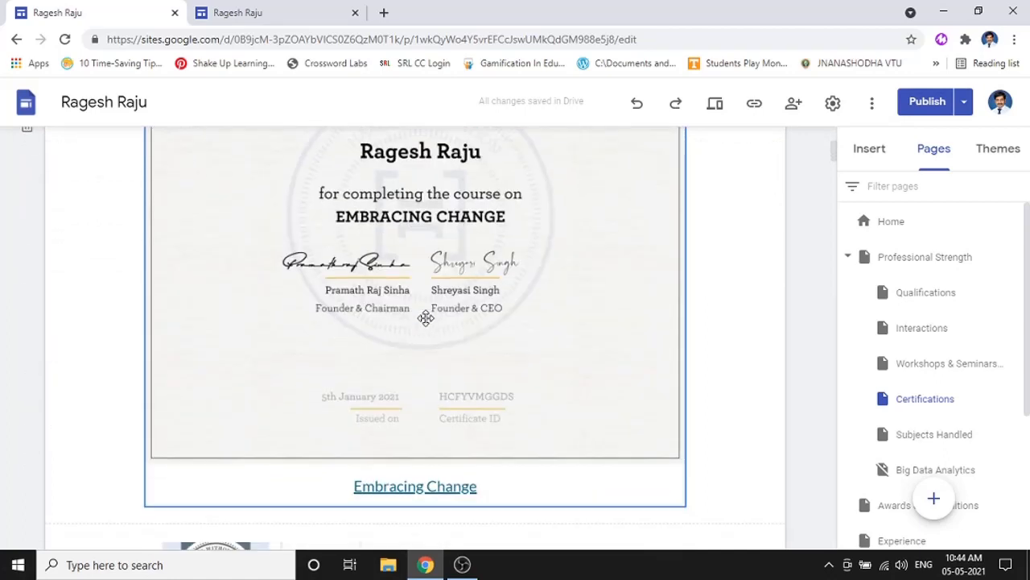
click(426, 318)
scroll(423, 322, down, 3)
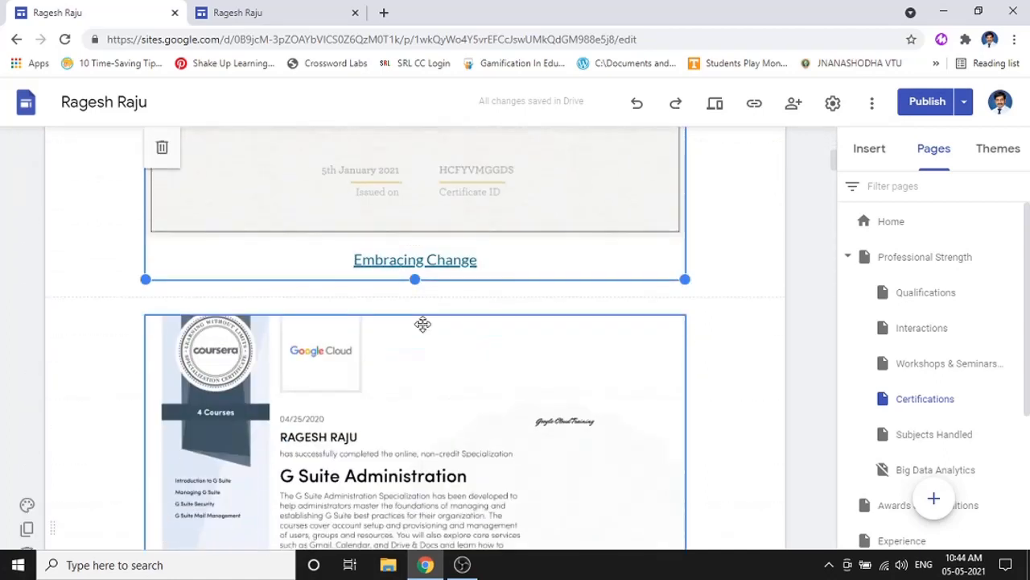
click(432, 260)
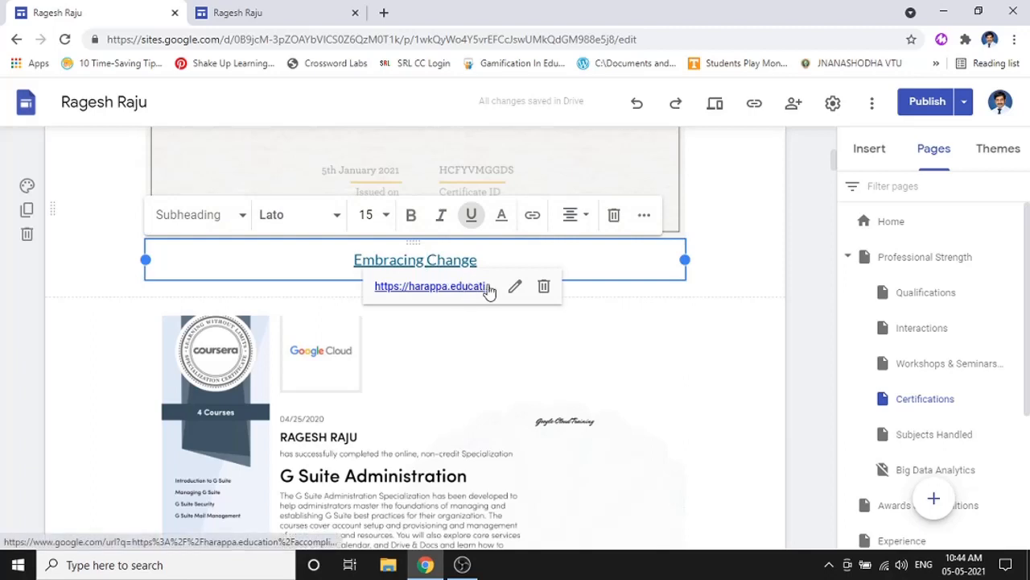
- On the published site, open Professional Strength > Certifications and follow the Embracing Change certificate link
click(259, 8)
mouse_move(548, 99)
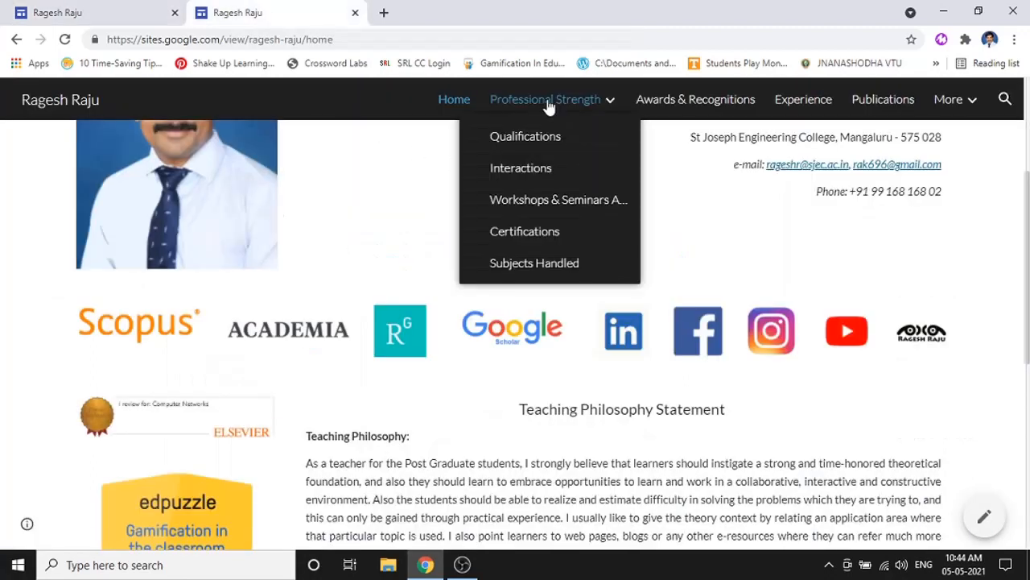
click(536, 233)
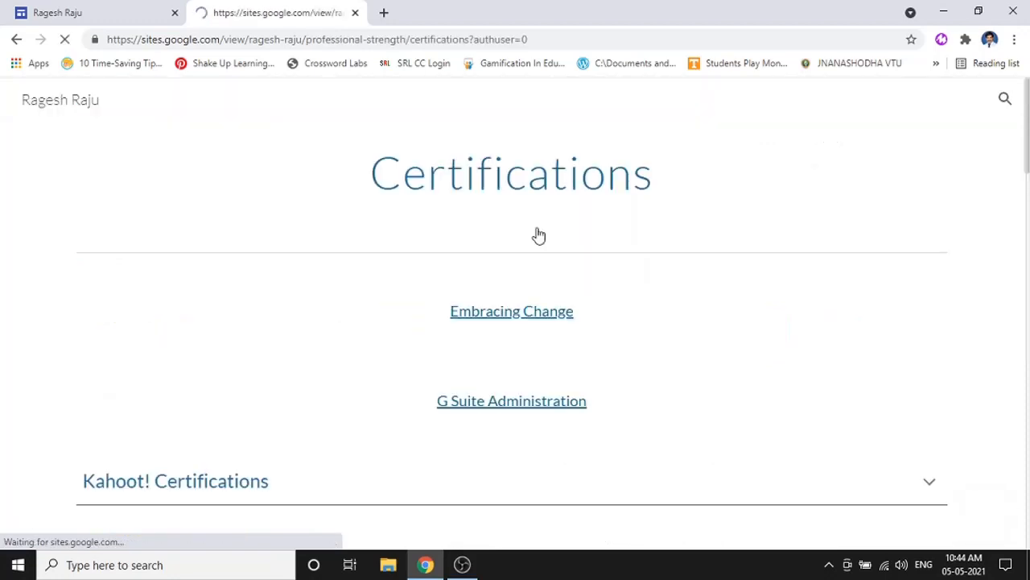
scroll(502, 275, down, 2)
scroll(503, 275, down, 5)
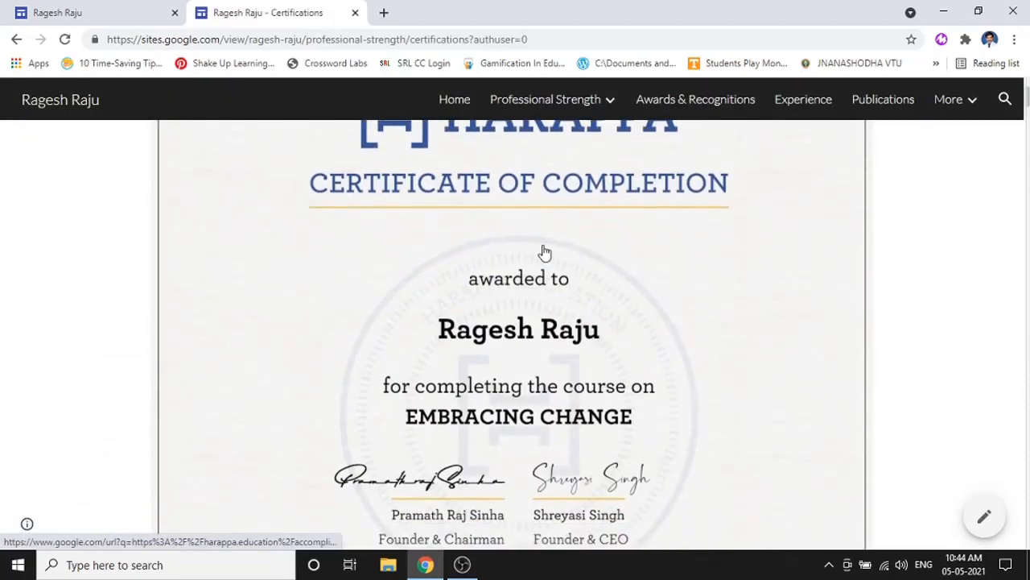
scroll(483, 336, down, 2)
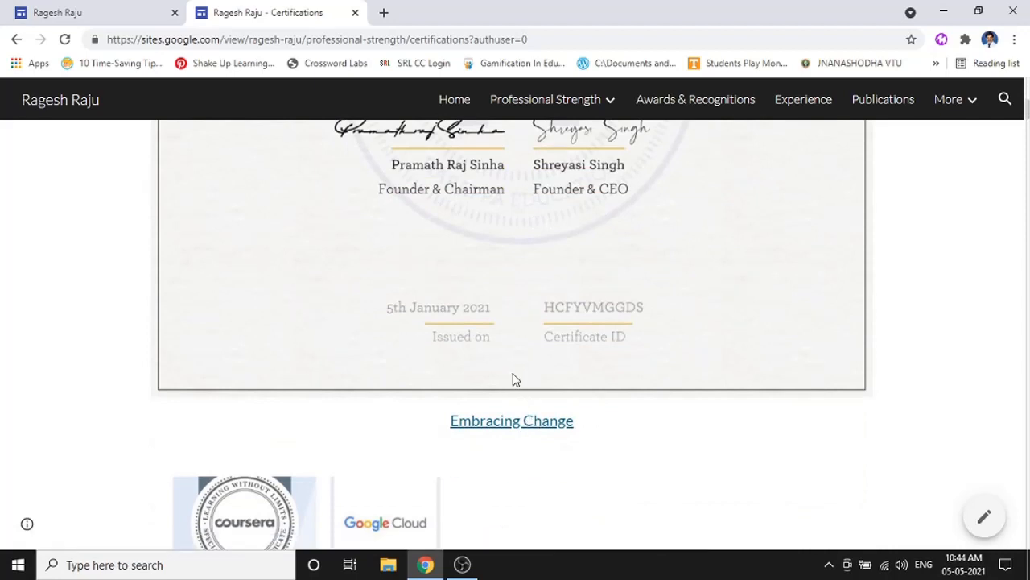
click(507, 379)
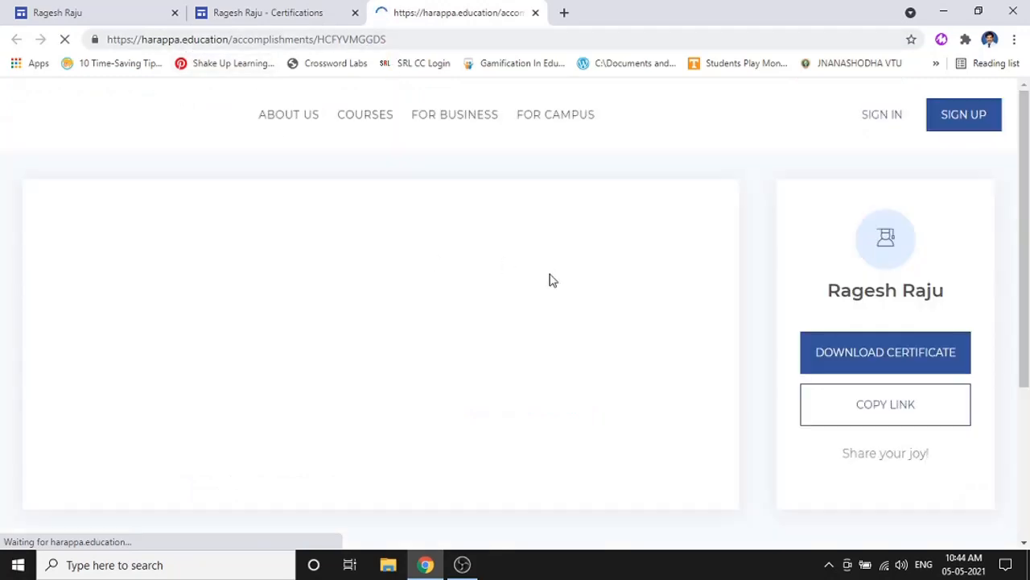
- Scroll through the Harappa Embracing Change certificate, then return to the editor's Certifications page
scroll(619, 338, down, 2)
scroll(666, 288, up, 2)
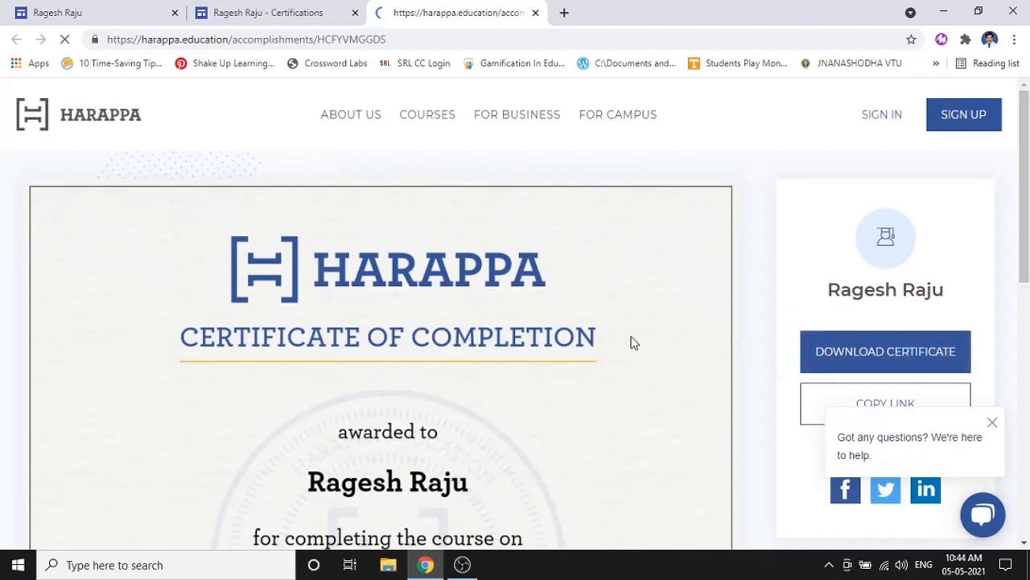
scroll(620, 351, down, 5)
scroll(703, 319, up, 5)
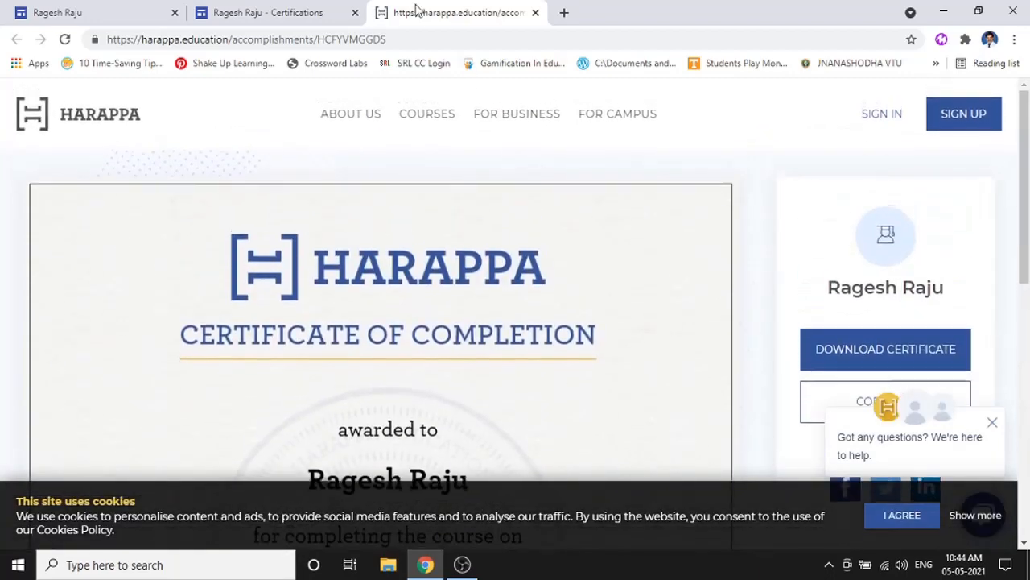
click(314, 11)
click(150, 11)
scroll(550, 312, down, 4)
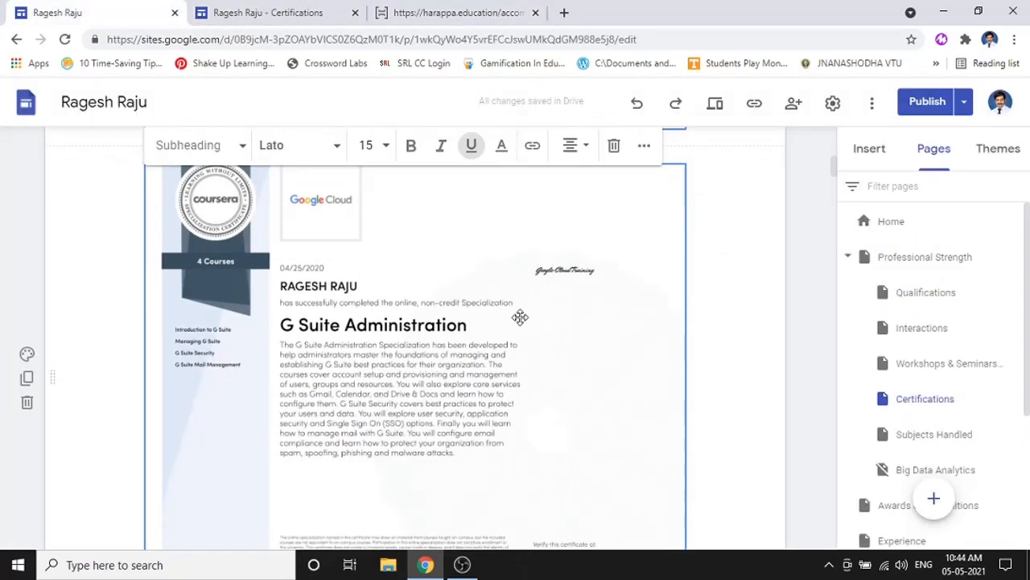
- Select the G Suite certificate image and scroll through the current page
click(517, 315)
scroll(518, 315, down, 8)
scroll(520, 348, down, 6)
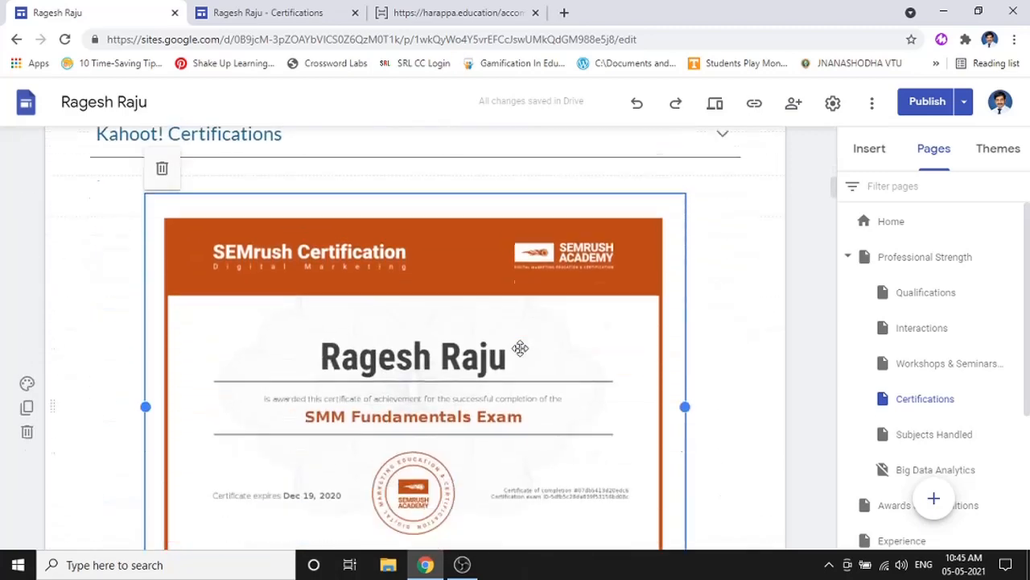
scroll(517, 357, up, 7)
scroll(518, 357, up, 3)
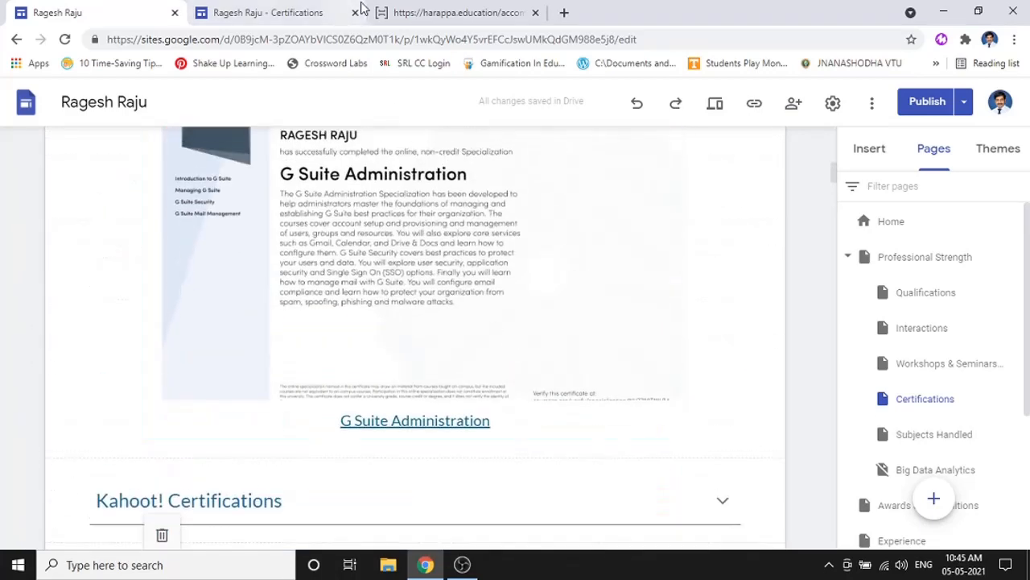
scroll(785, 187, up, 8)
scroll(795, 199, up, 2)
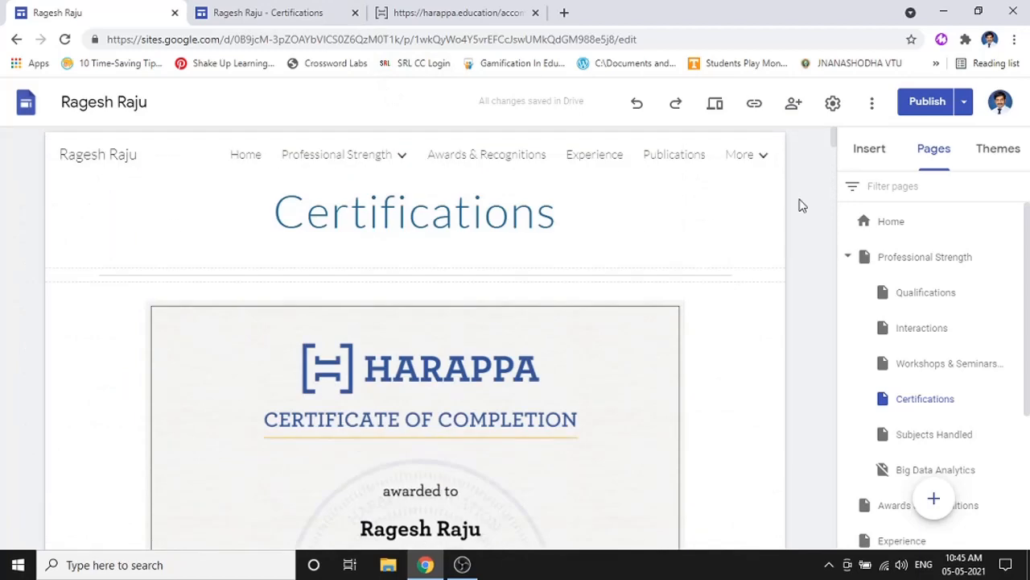
- Review the Awards & Recognitions page, selecting the IGIP and Infosys certificate images
click(520, 159)
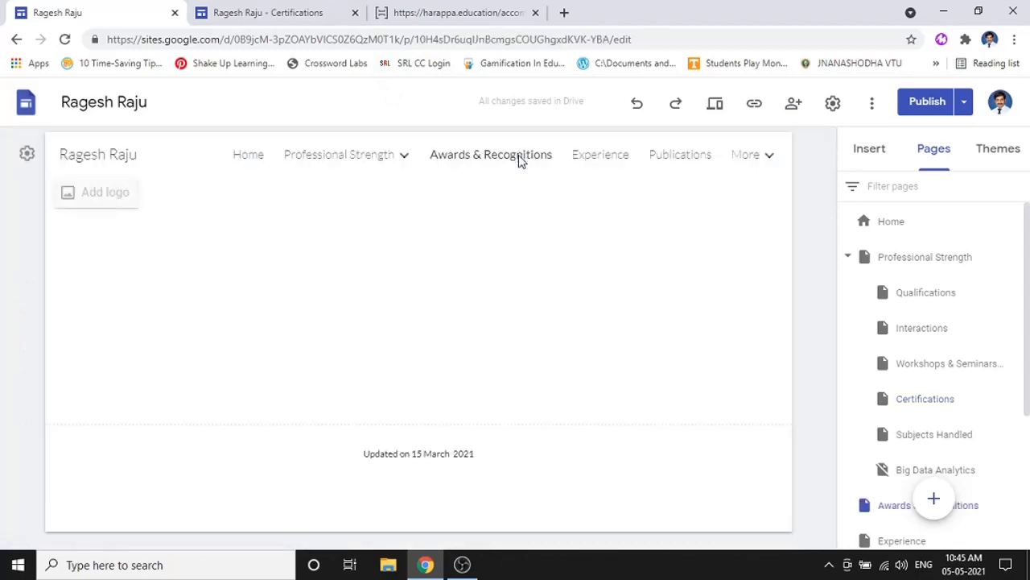
scroll(519, 301, down, 3)
click(497, 232)
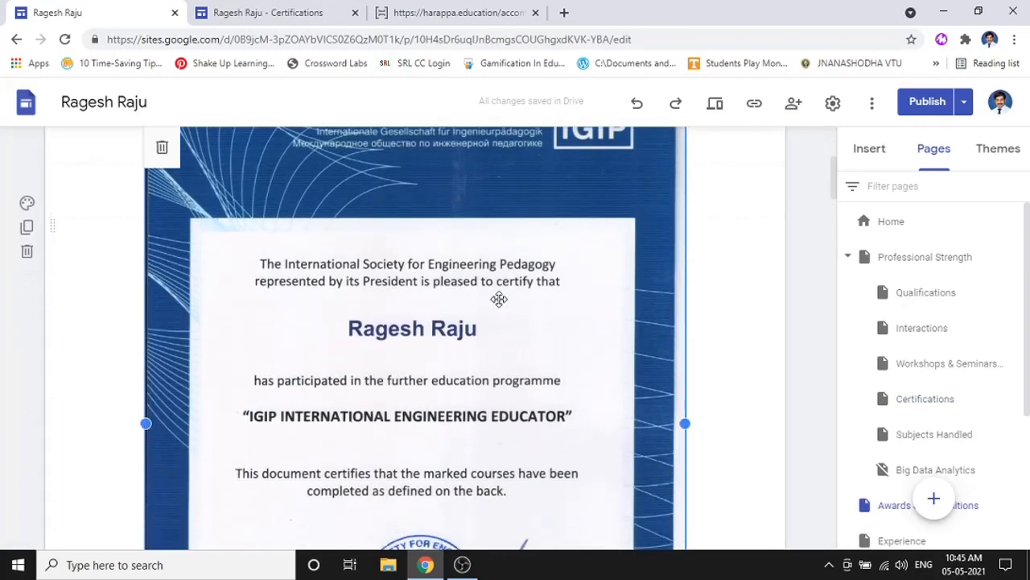
scroll(497, 295, down, 5)
scroll(506, 334, down, 5)
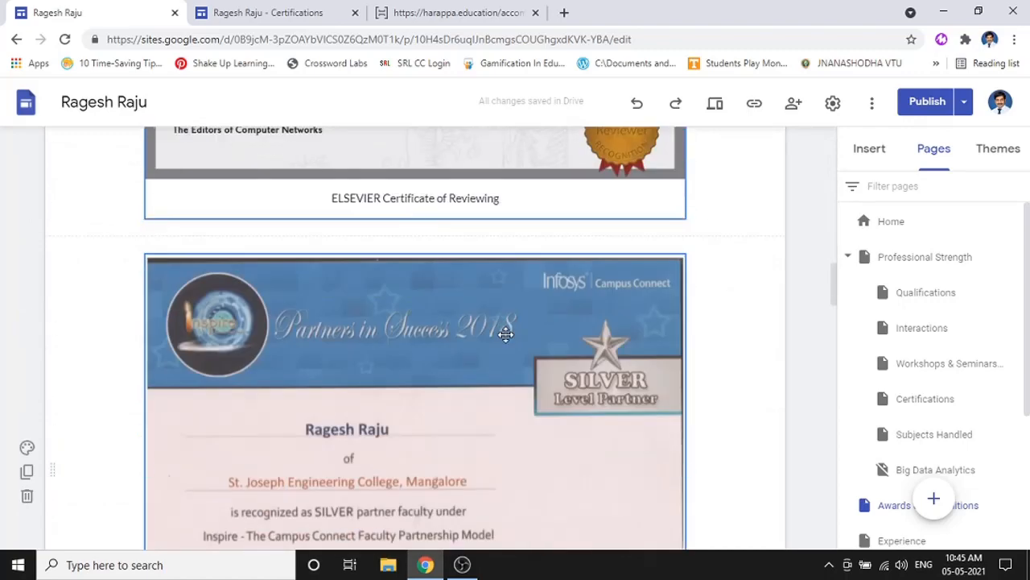
click(501, 340)
scroll(502, 340, up, 10)
scroll(570, 301, up, 5)
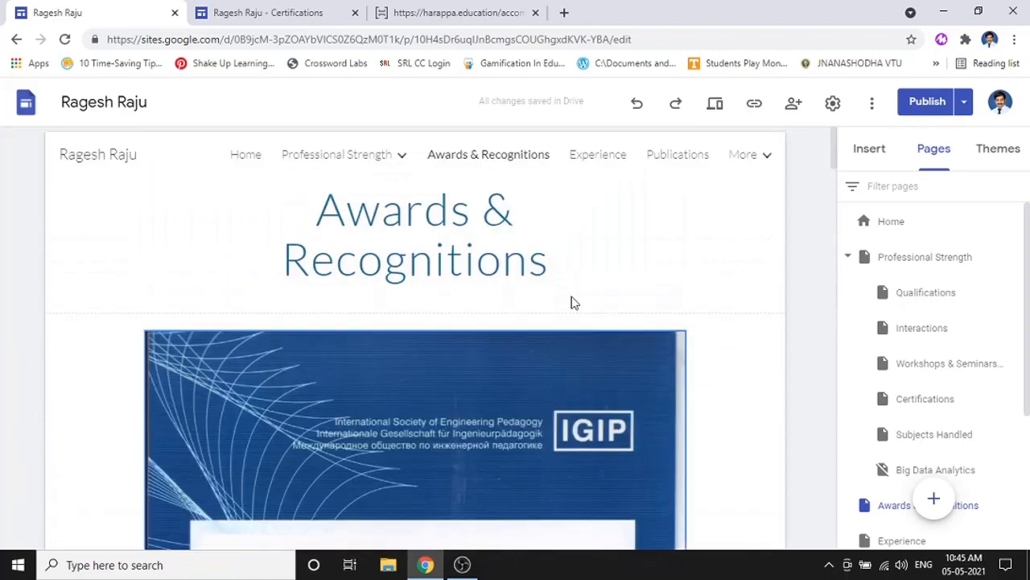
- Scroll through the Experience page, then the Publications page with the gamification paper
click(617, 157)
scroll(591, 334, down, 4)
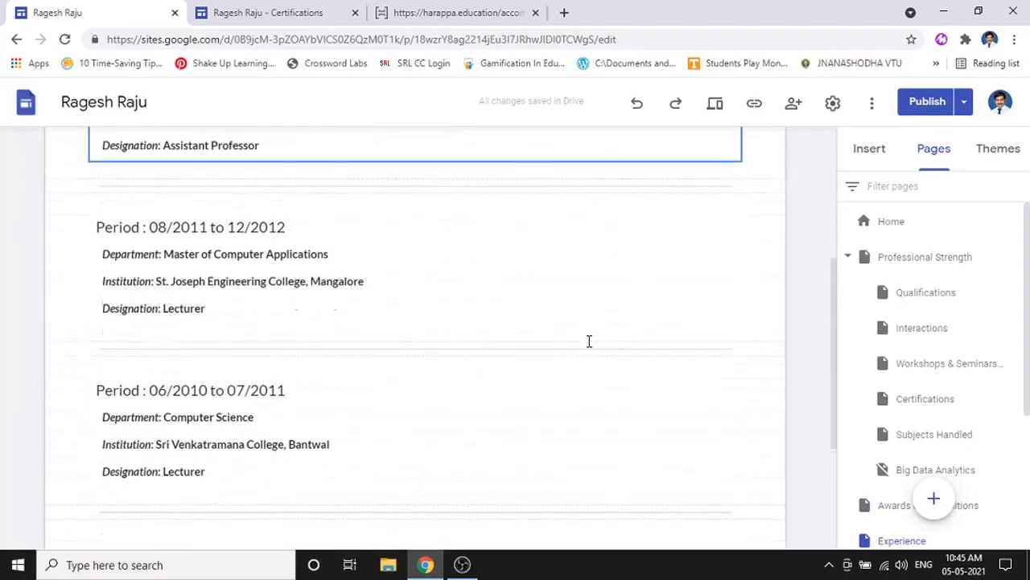
scroll(531, 315, up, 3)
scroll(520, 311, down, 5)
scroll(519, 310, up, 10)
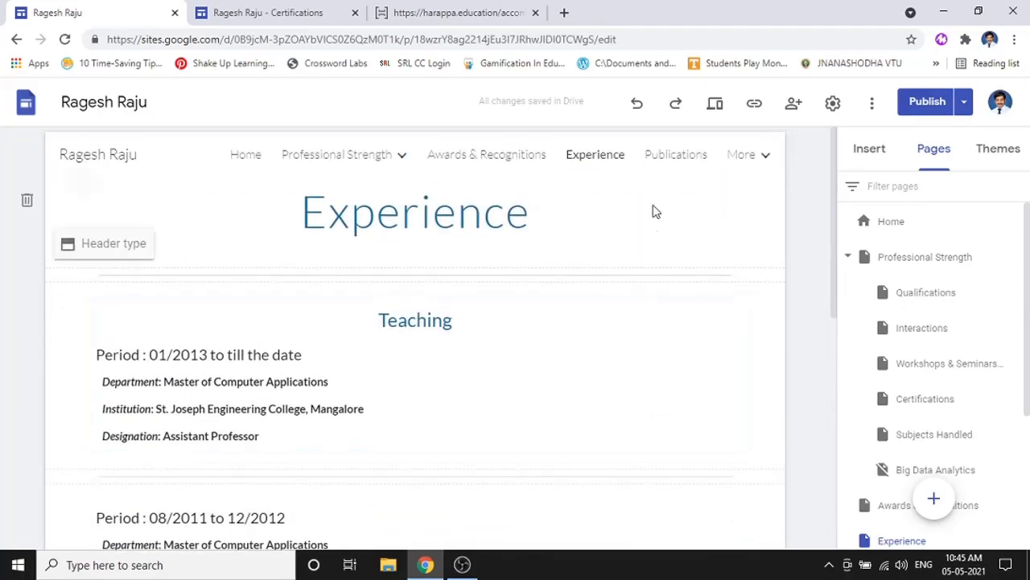
click(676, 153)
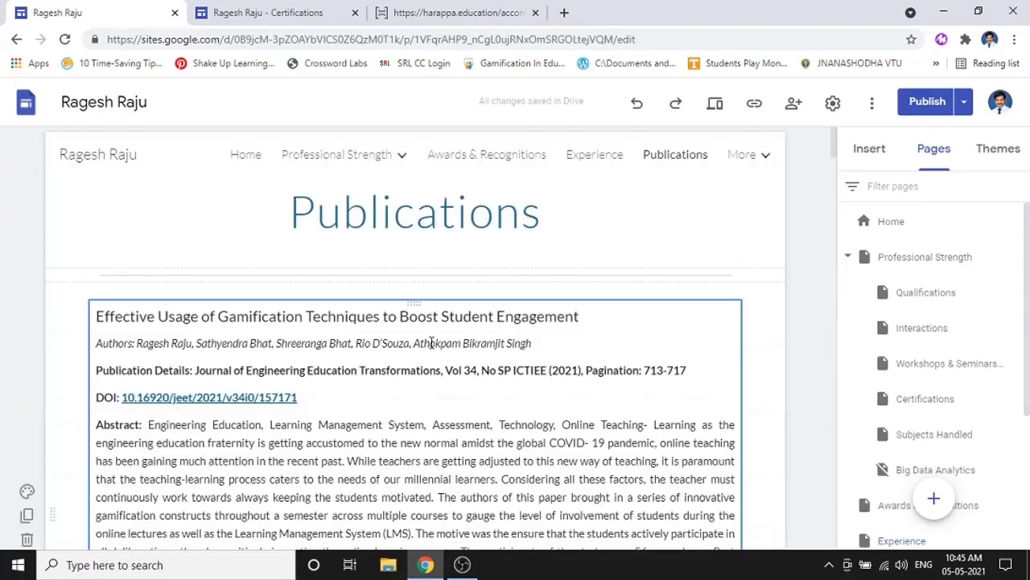
scroll(448, 333, down, 7)
scroll(448, 334, up, 4)
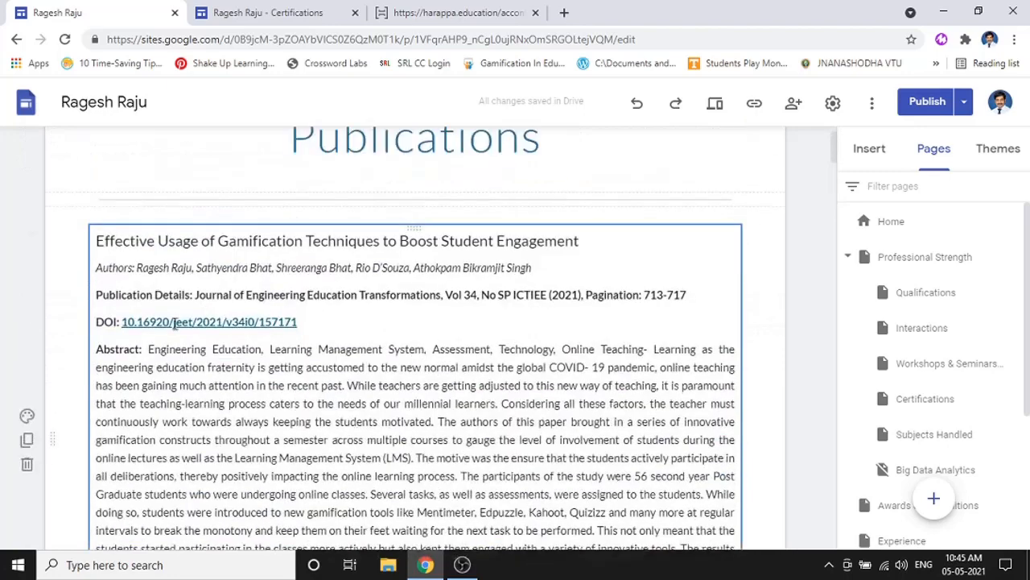
scroll(294, 321, up, 2)
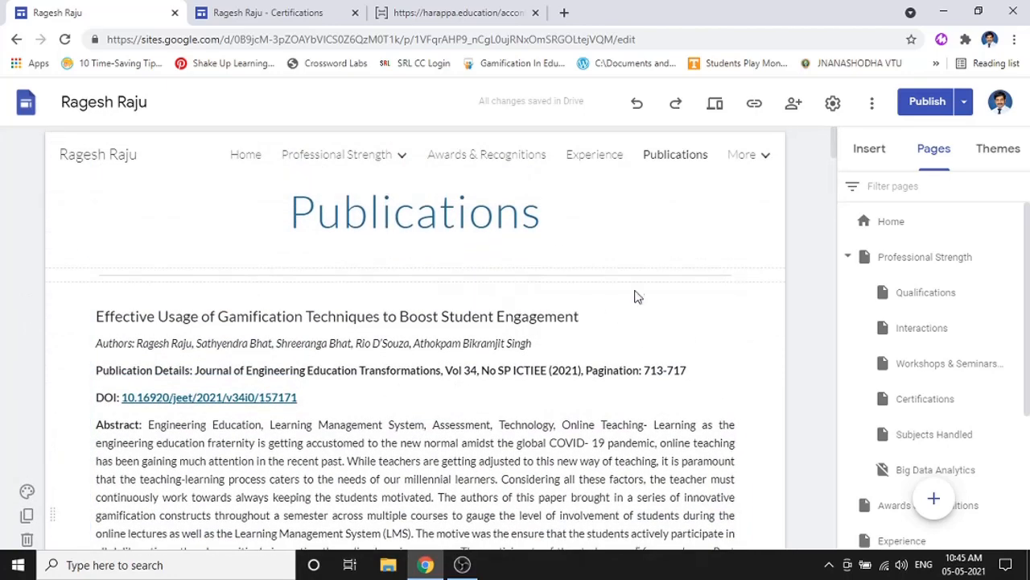
- Open Hobbies & Interests from the More menu and scroll through its hobbies and technical interests
mouse_move(754, 163)
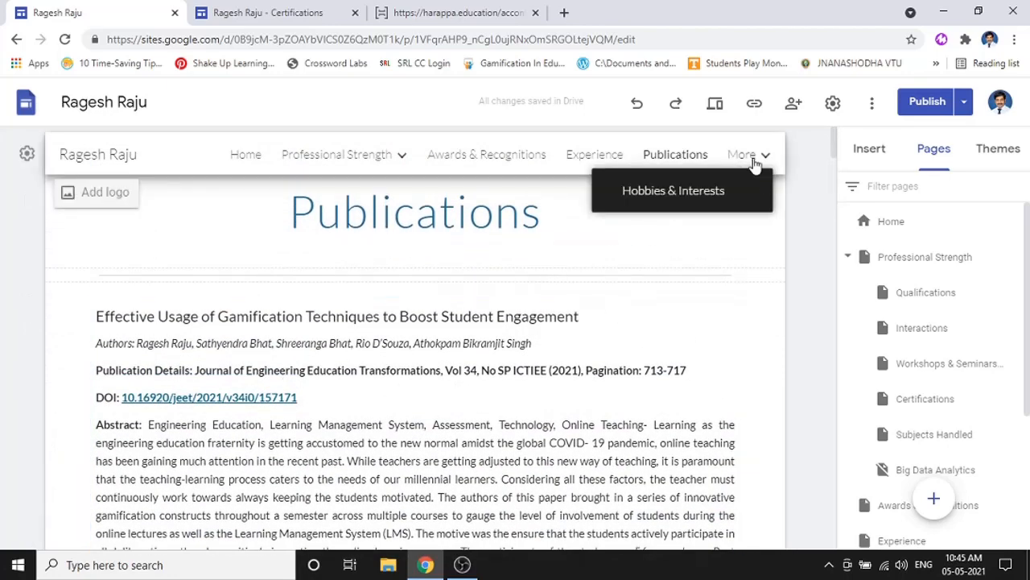
click(708, 192)
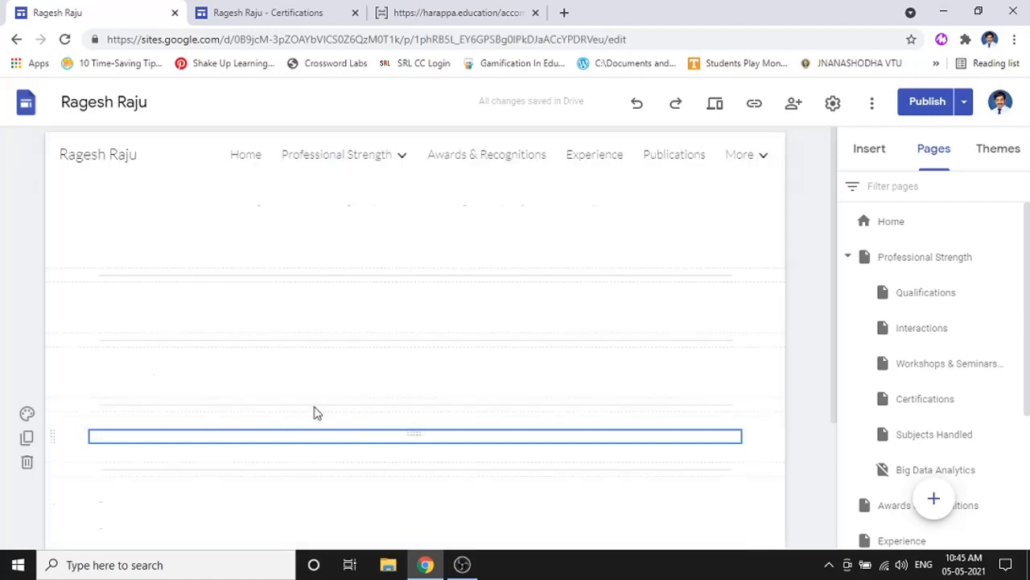
scroll(324, 399, down, 5)
scroll(823, 326, up, 5)
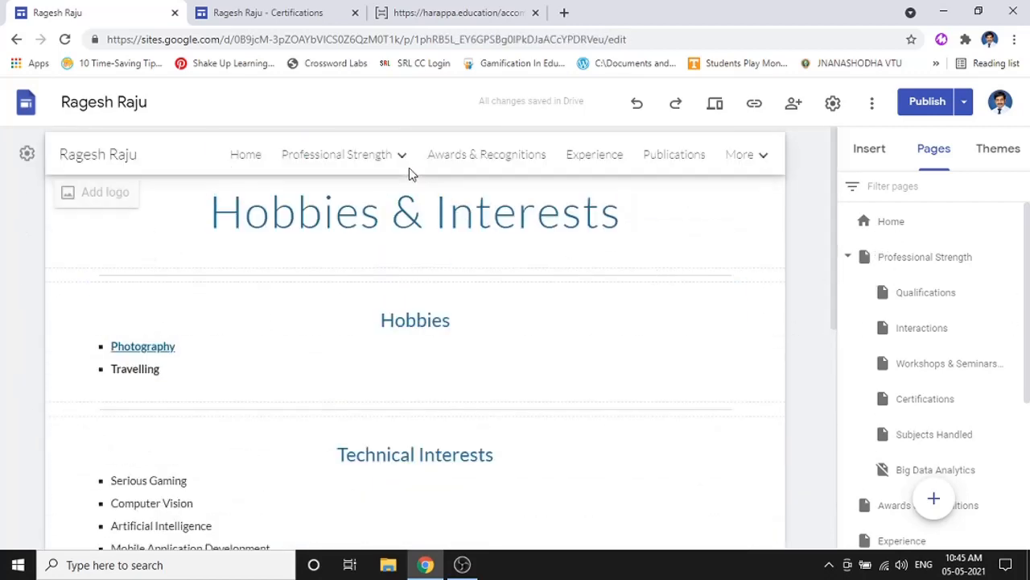
mouse_move(409, 161)
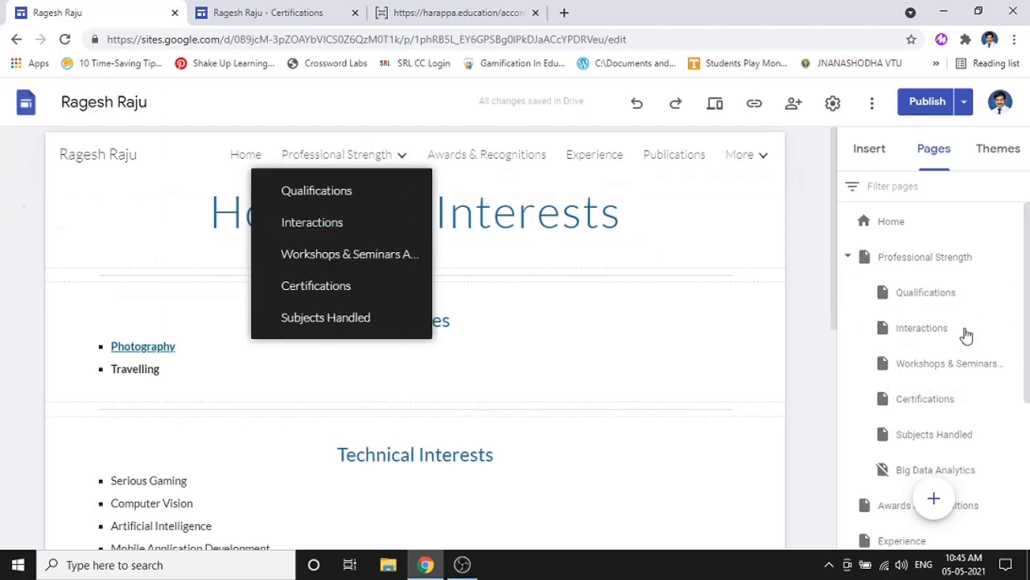
scroll(920, 340, down, 3)
scroll(920, 386, up, 3)
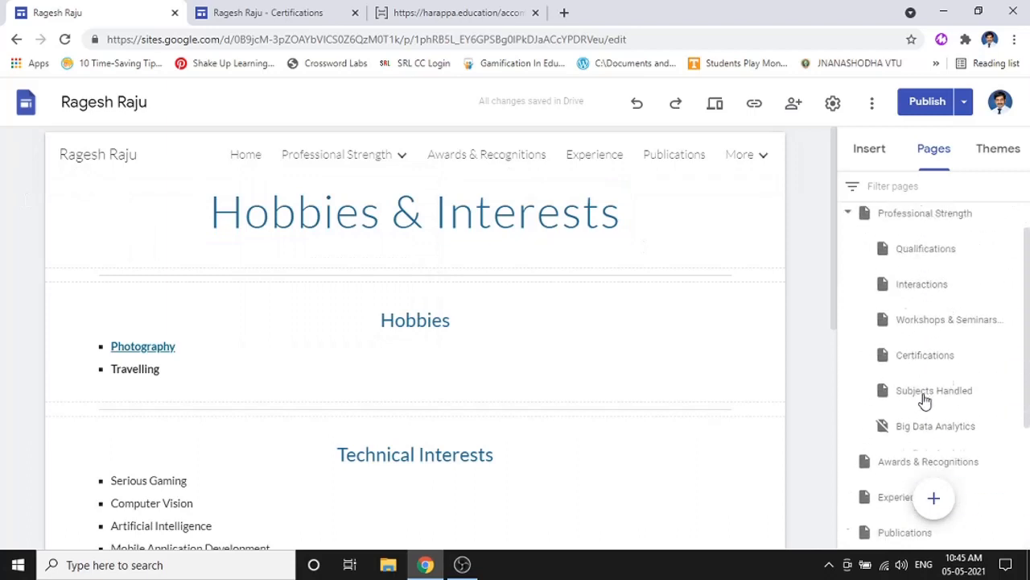
scroll(924, 401, up, 1)
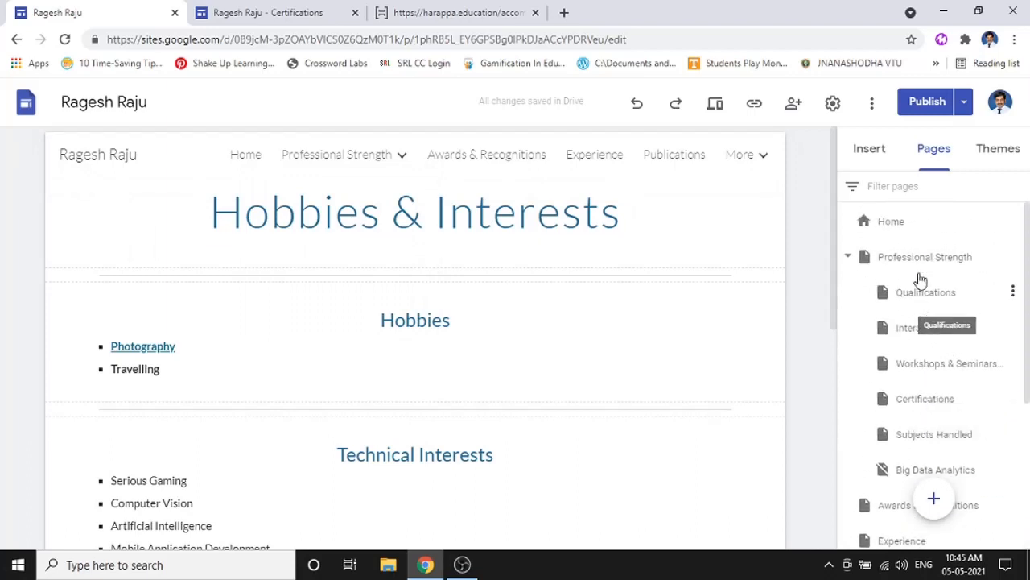
- Create a new page named Sample and move it to top level below My Clicks
click(936, 503)
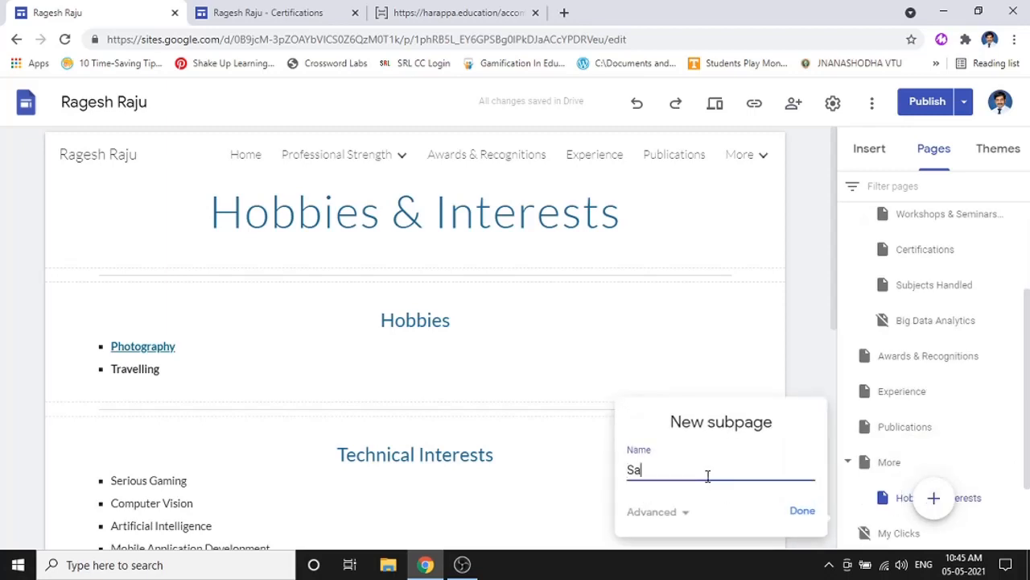
click(801, 507)
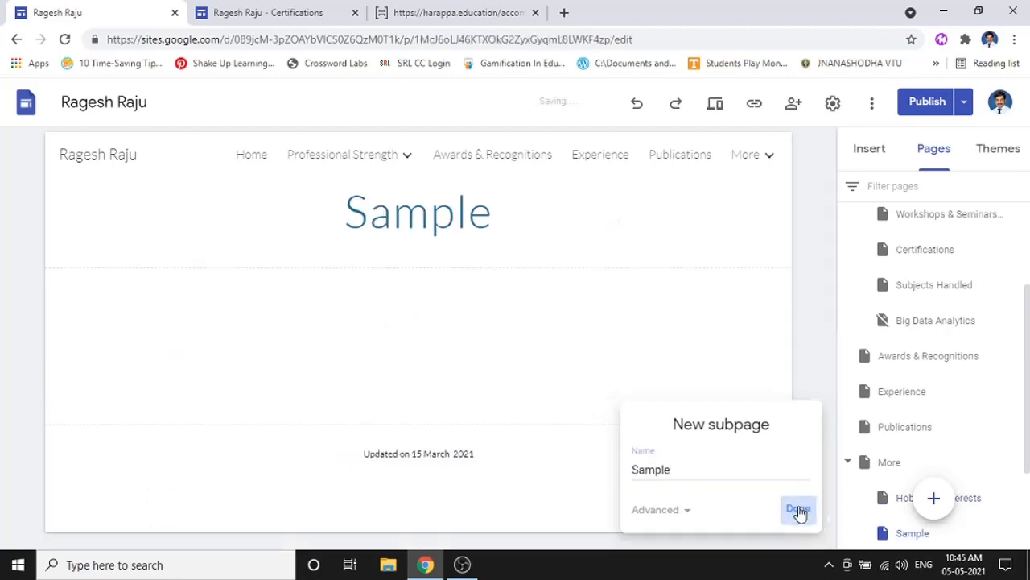
mouse_move(944, 497)
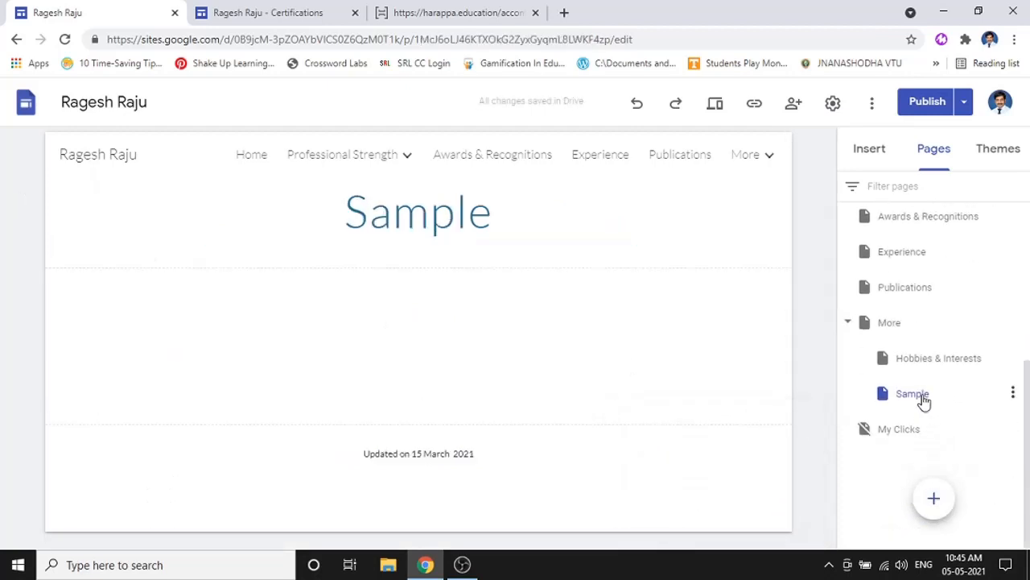
drag(922, 394, 887, 448)
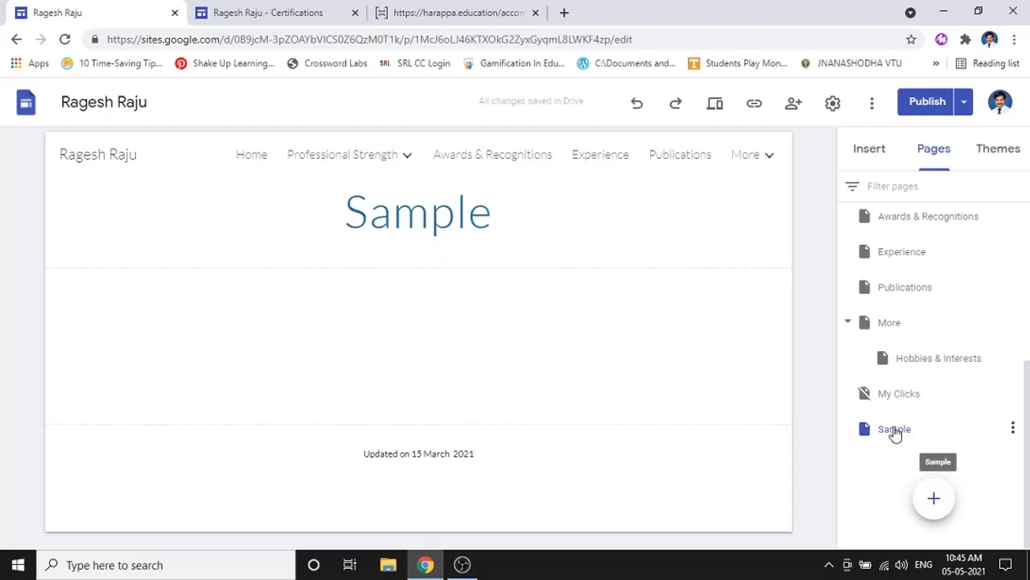
- Reposition the Sample page in the Pages list, finally dropping it just below Publications
scroll(872, 345, up, 4)
scroll(899, 439, down, 2)
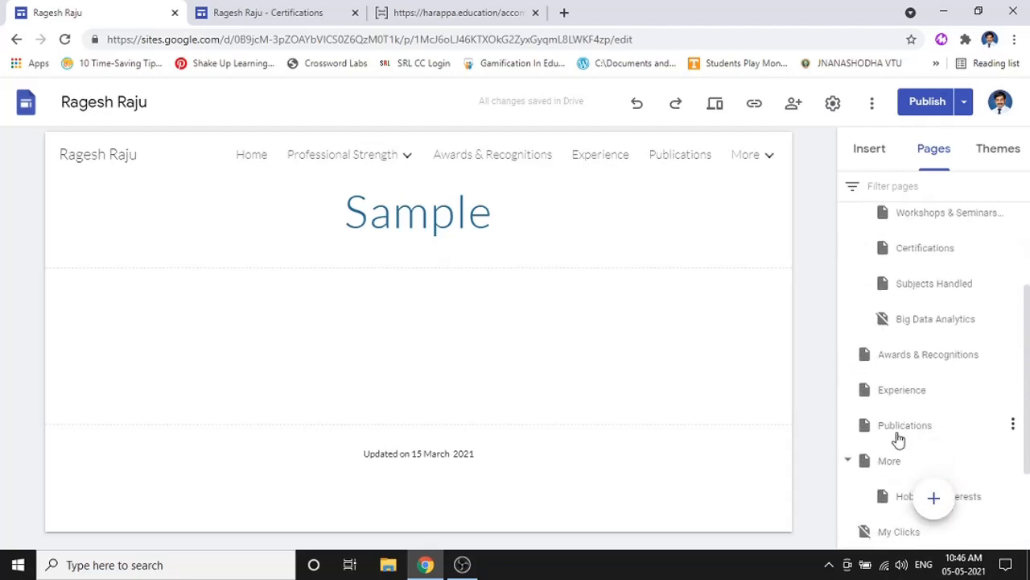
scroll(908, 451, down, 1)
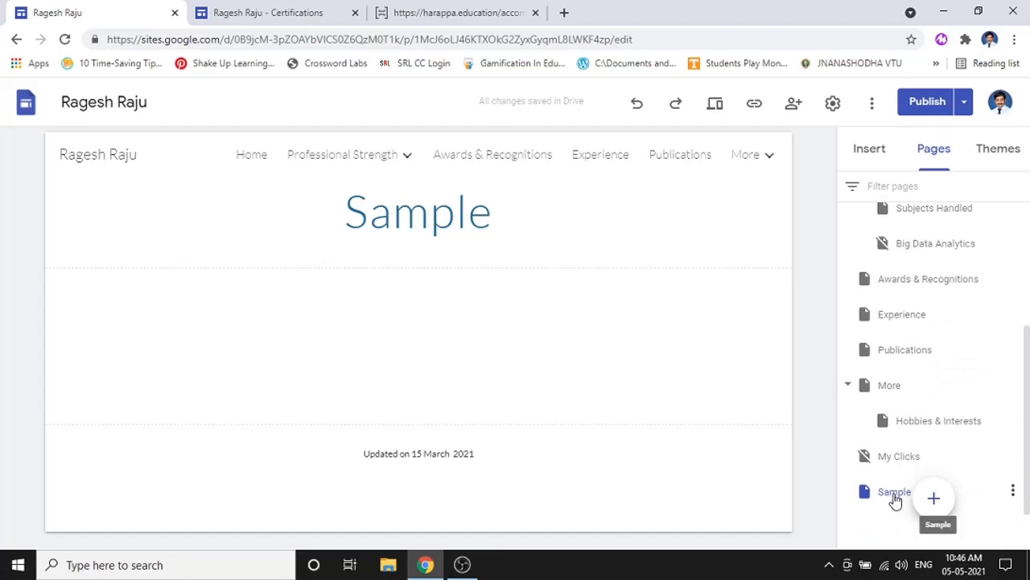
drag(895, 500, 916, 284)
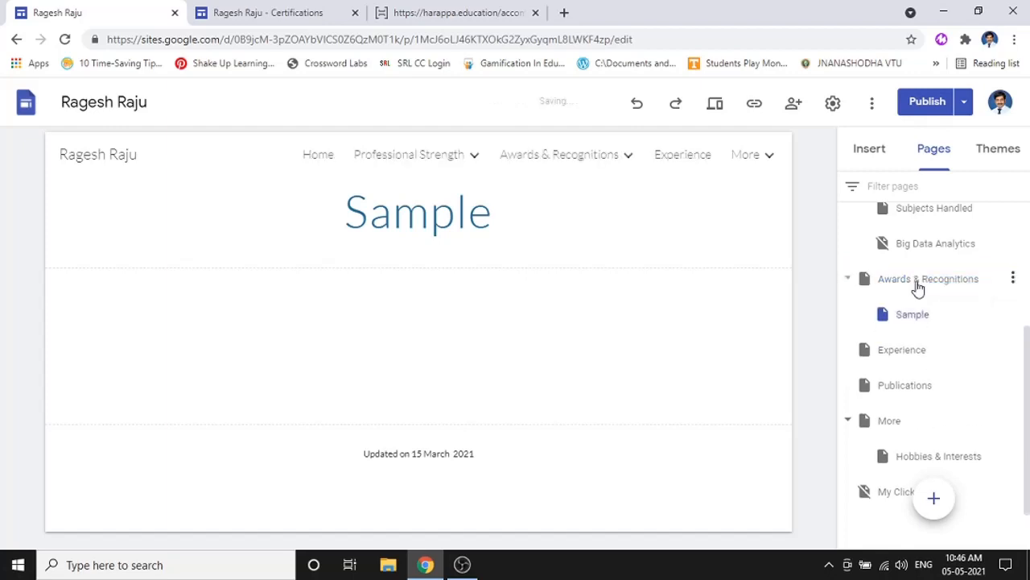
mouse_move(631, 161)
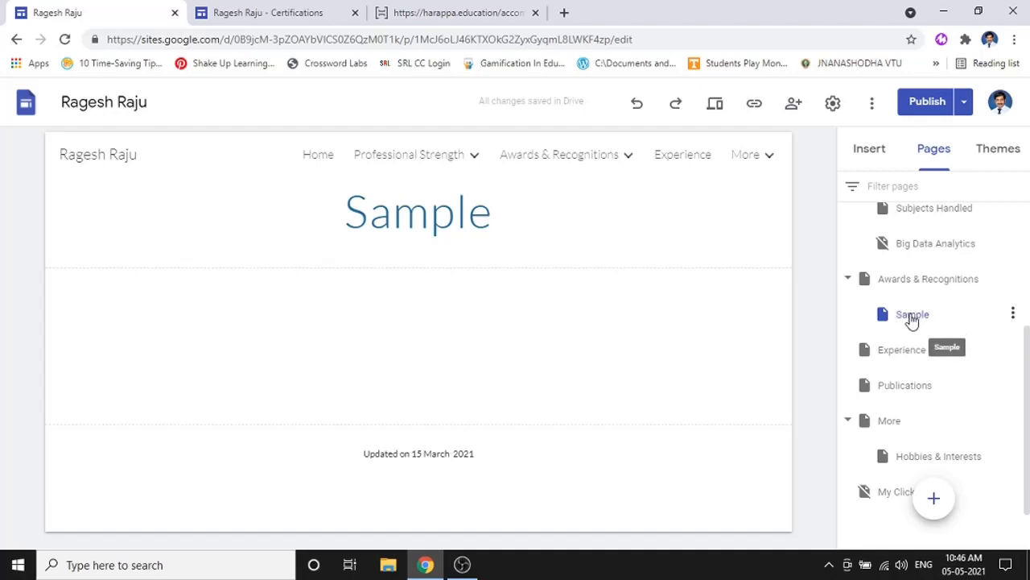
drag(912, 319, 868, 513)
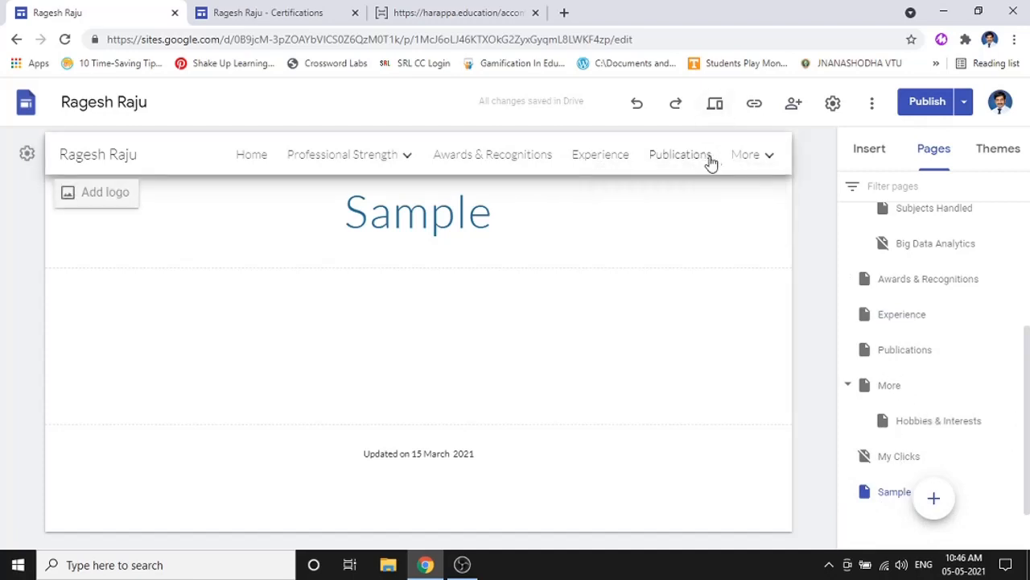
drag(899, 499, 896, 379)
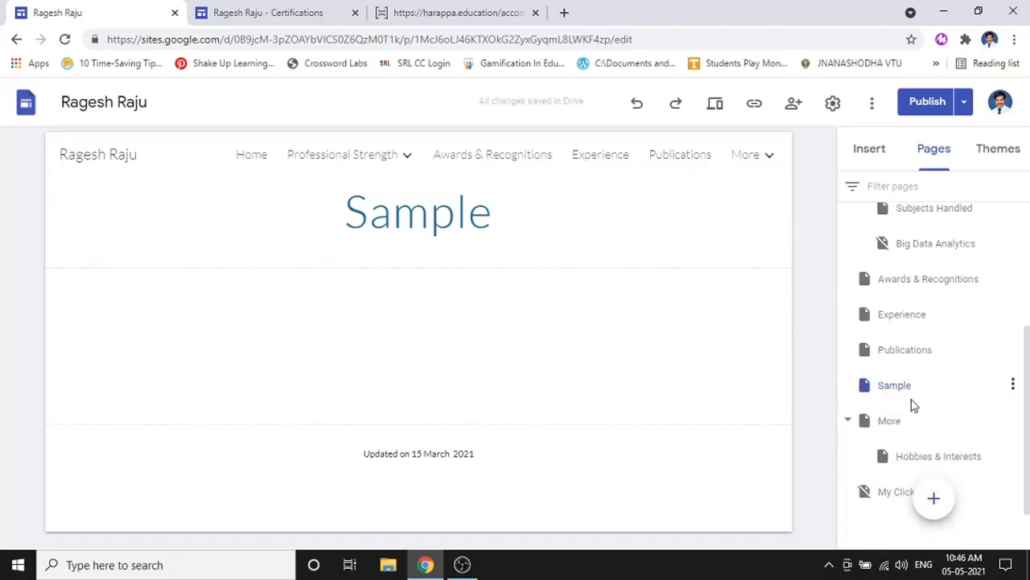
click(329, 10)
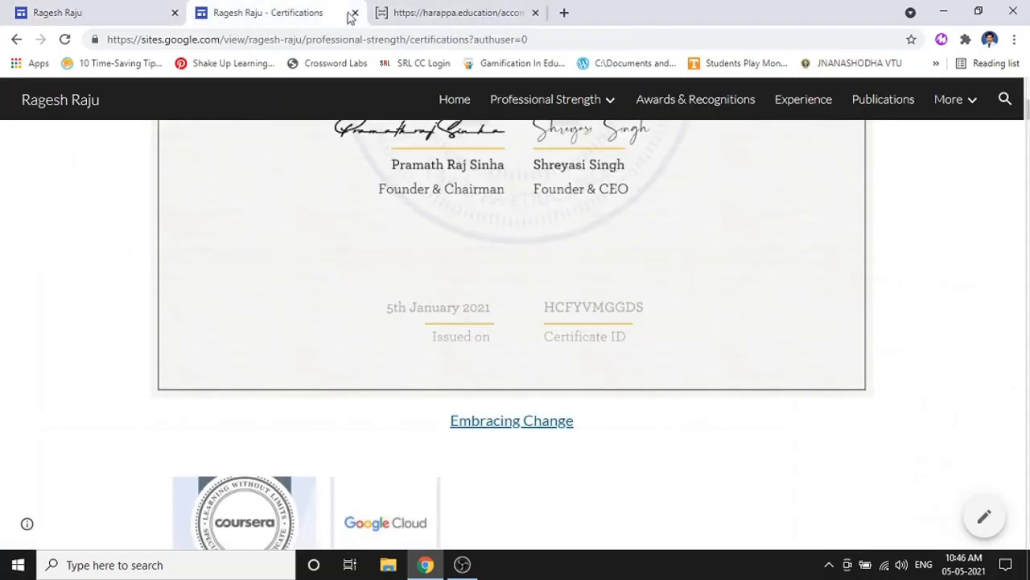
click(165, 9)
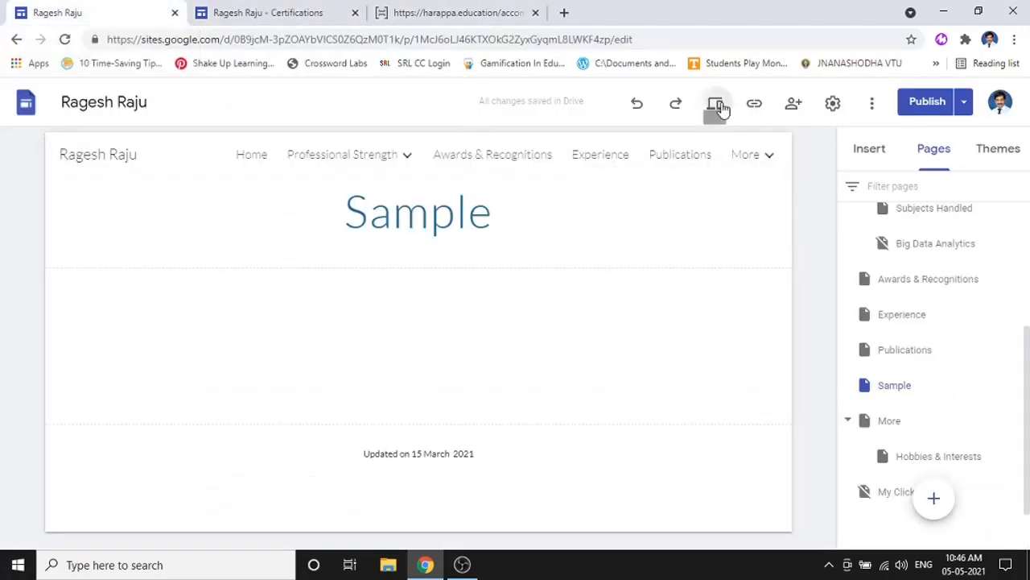
click(716, 104)
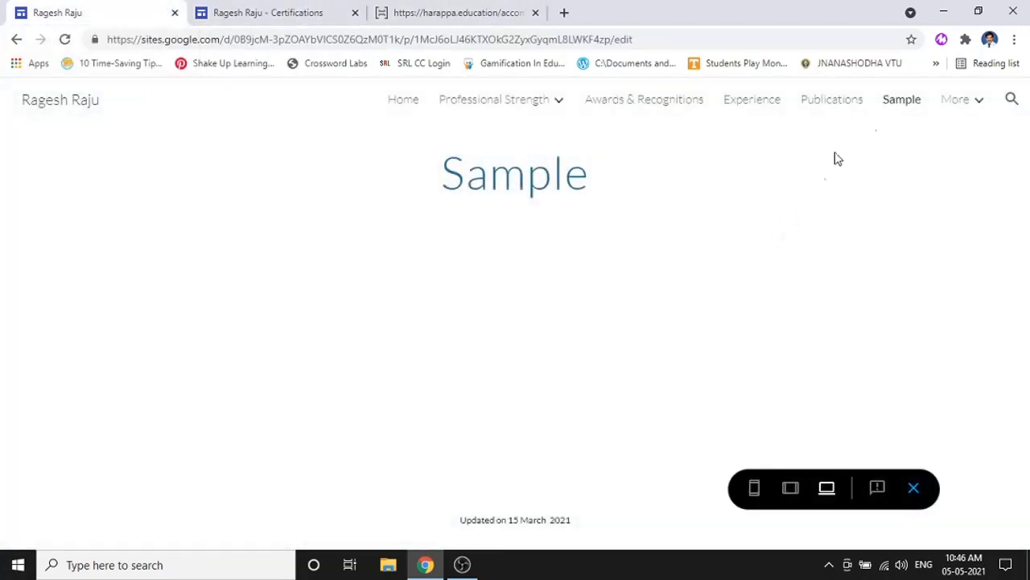
click(915, 488)
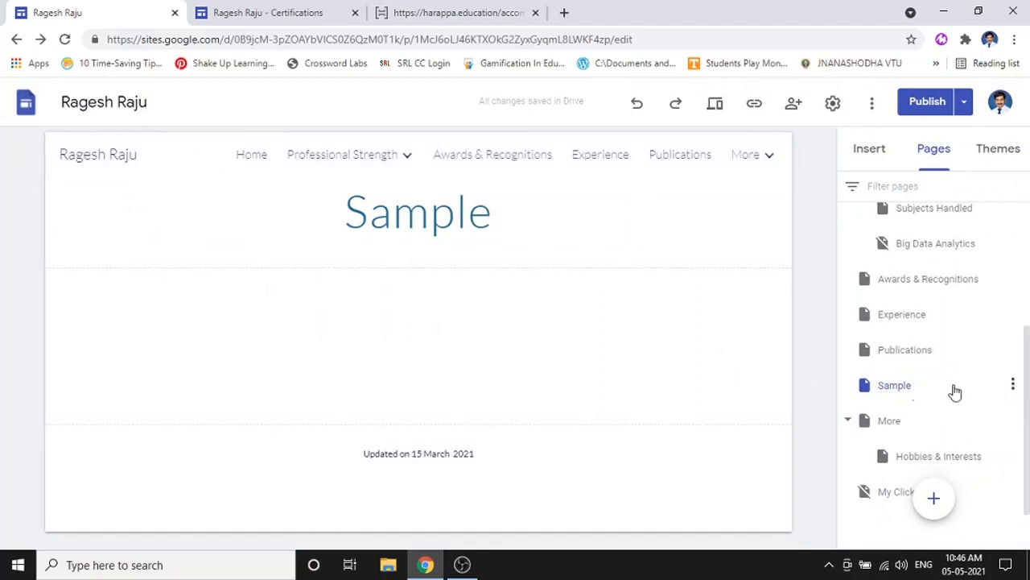
- Open and dismiss the Sample page's options, then switch to the published Certifications tab
click(1014, 386)
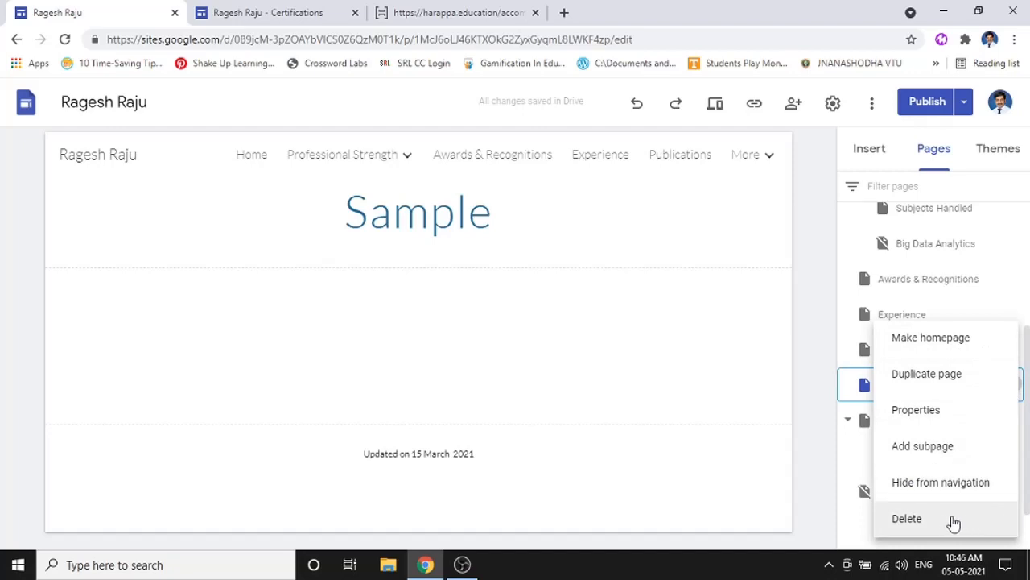
click(857, 538)
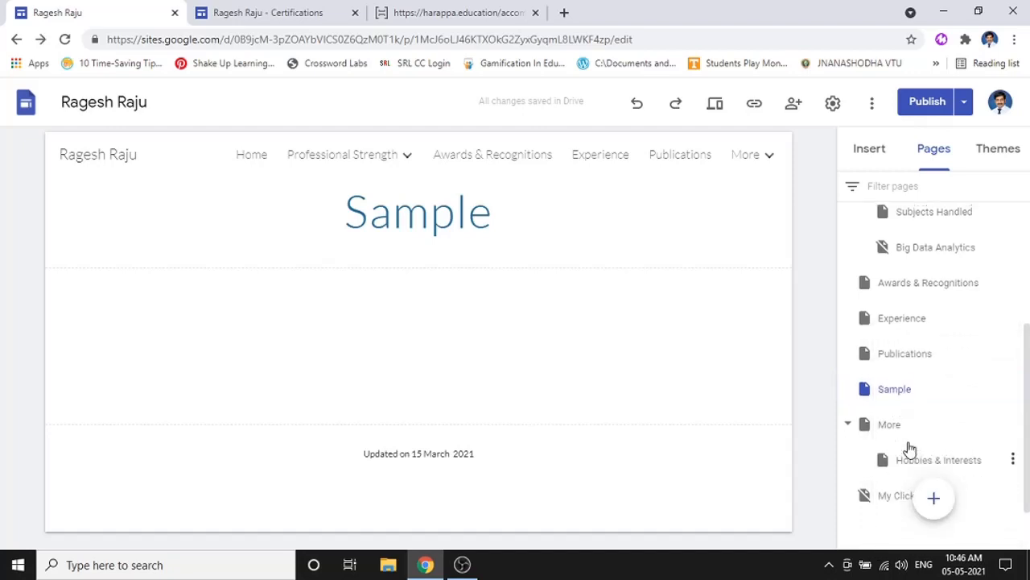
scroll(908, 448, up, 2)
scroll(911, 430, down, 3)
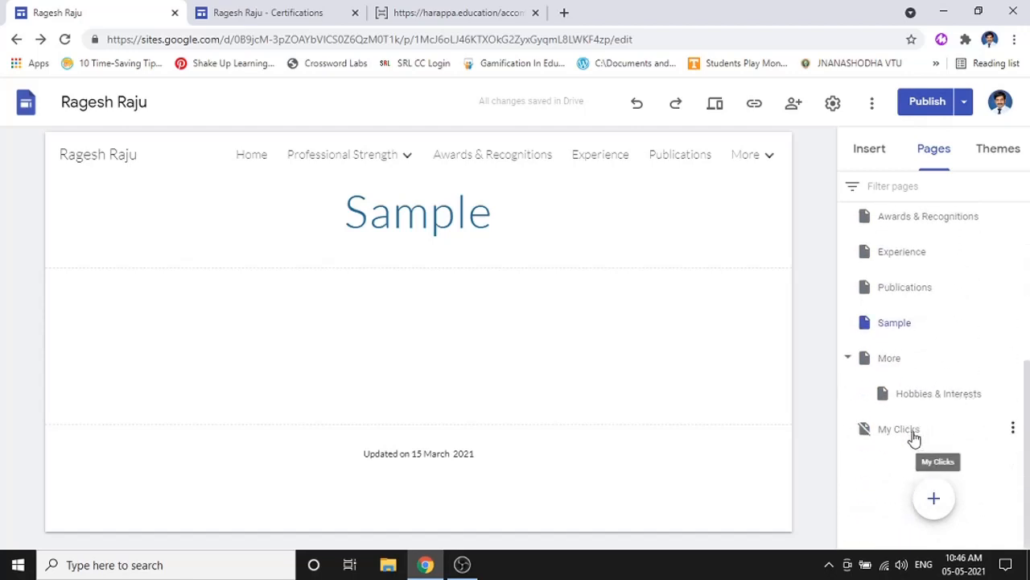
mouse_move(767, 150)
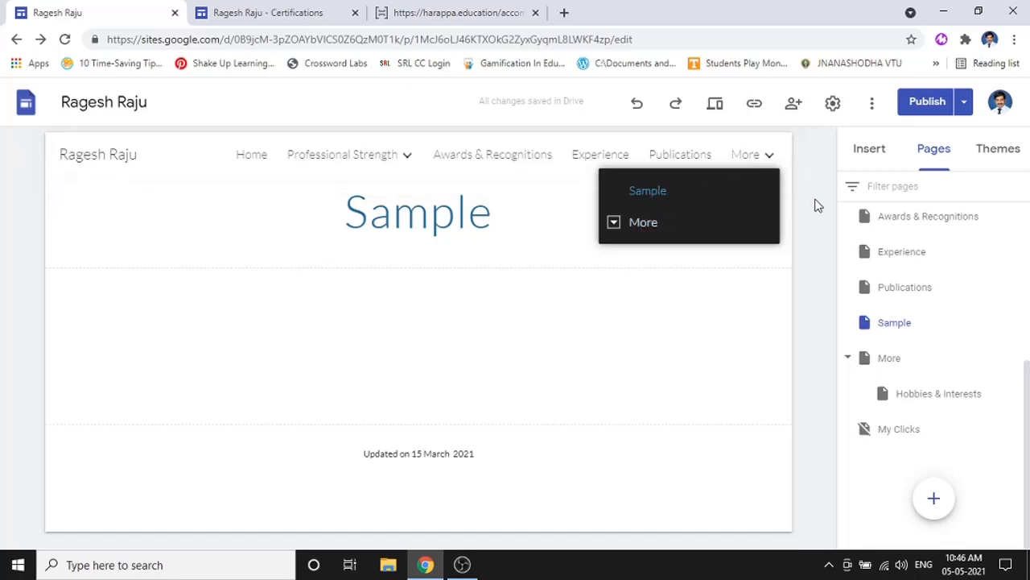
click(268, 12)
- On the live site, view Hobbies & Interests and its Photography link, then return to the editor
mouse_move(949, 99)
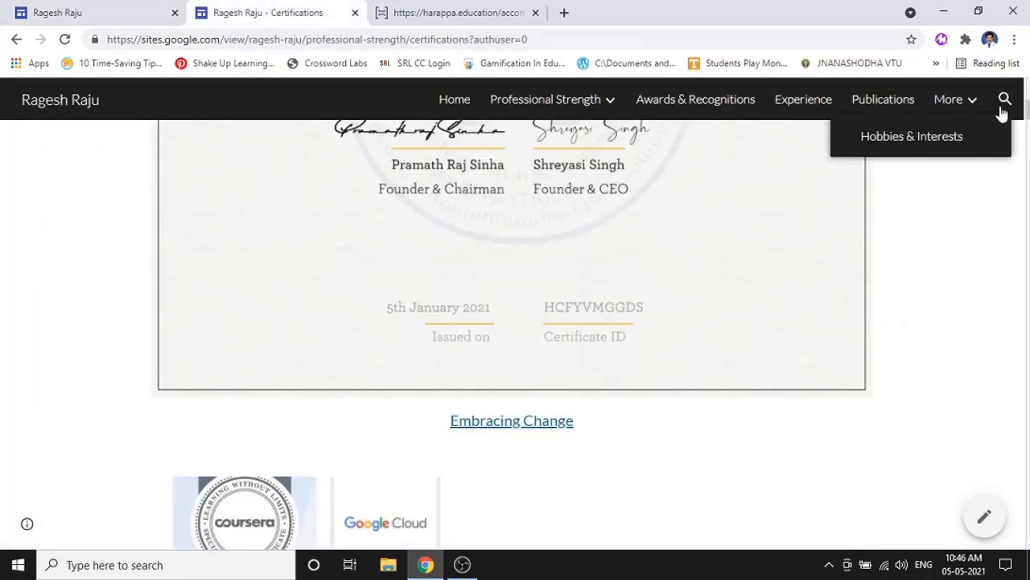
click(947, 138)
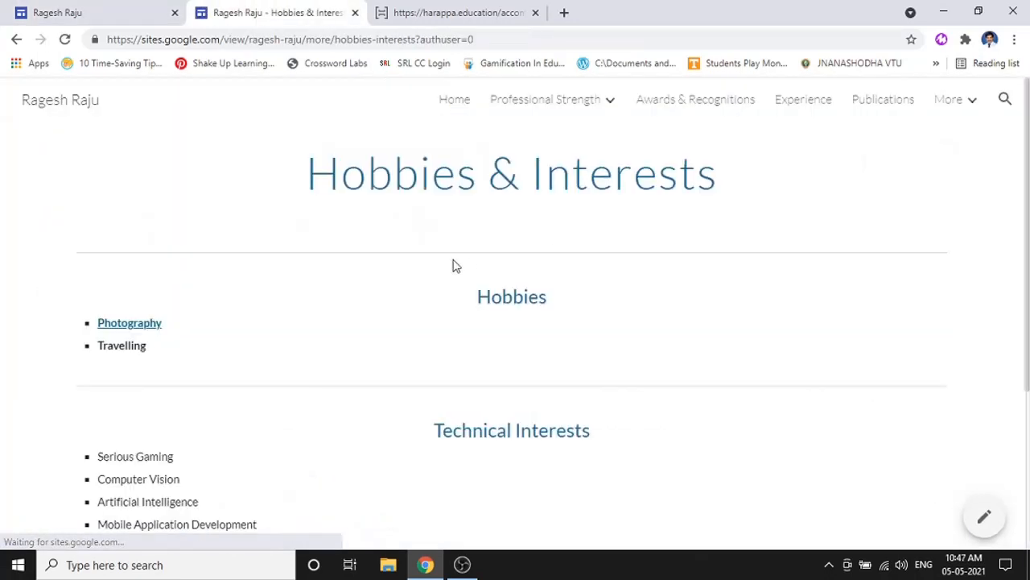
click(157, 329)
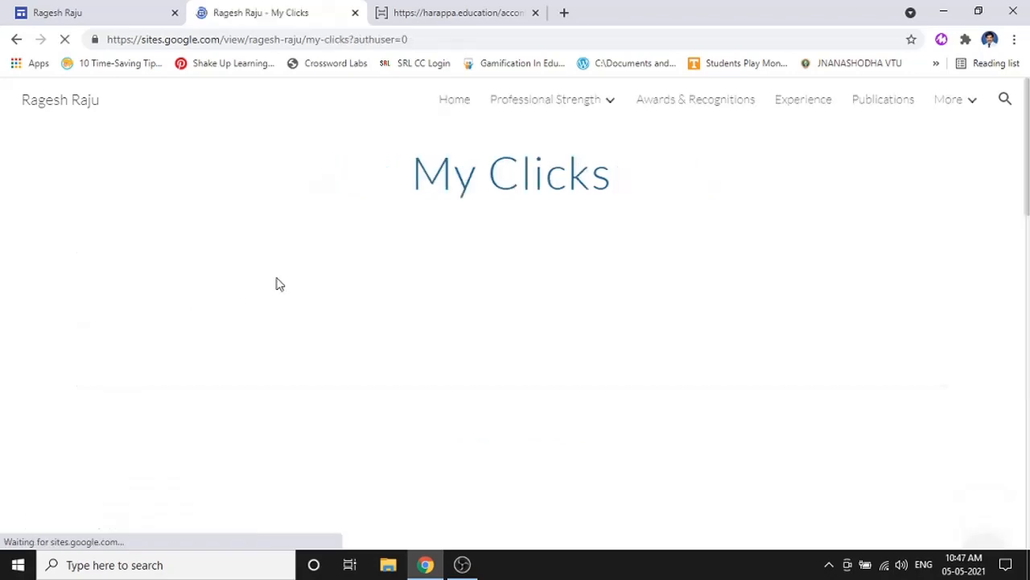
click(16, 41)
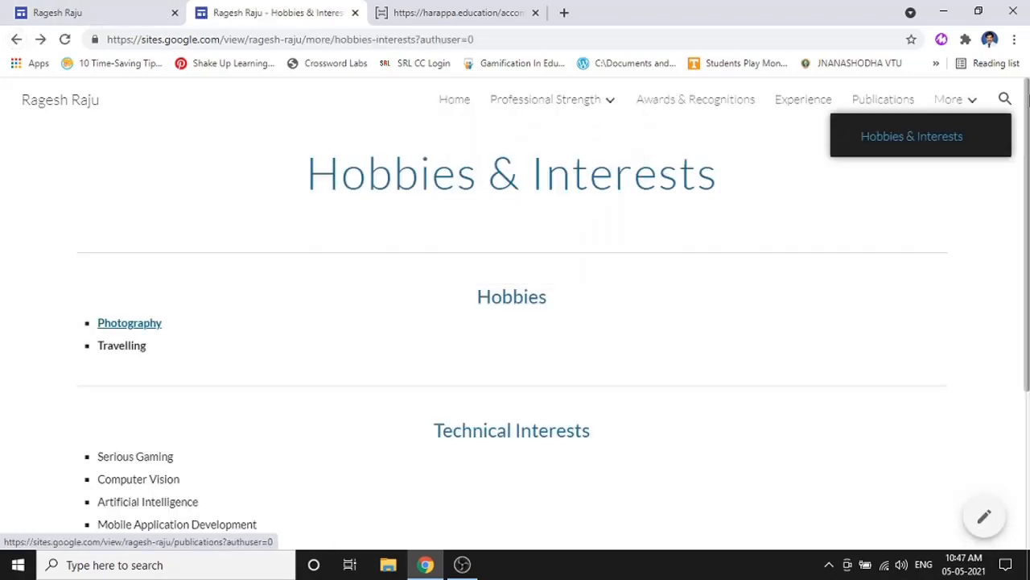
click(91, 8)
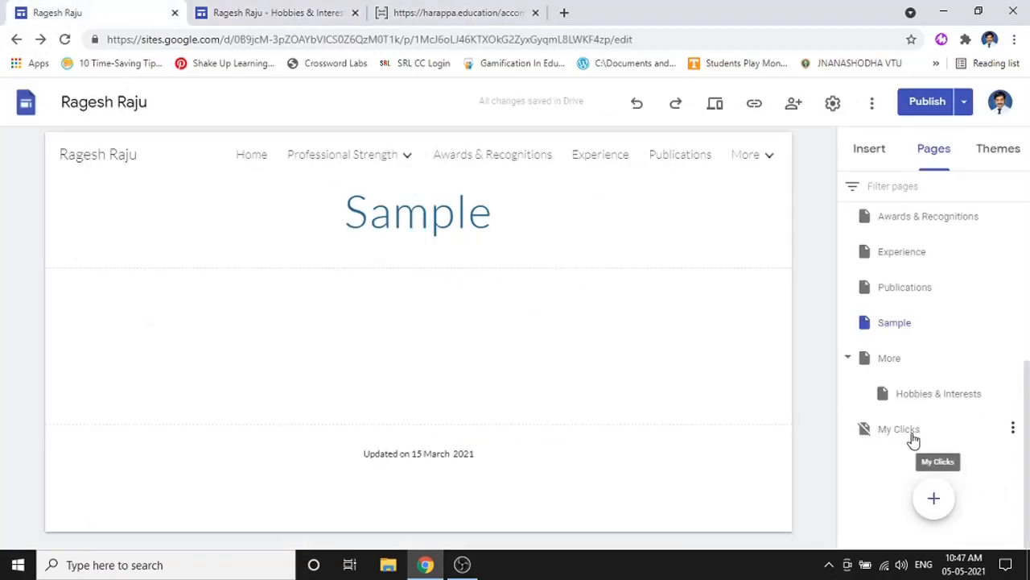
- Open and close the options menus for the My Clicks and Publications pages
click(1012, 429)
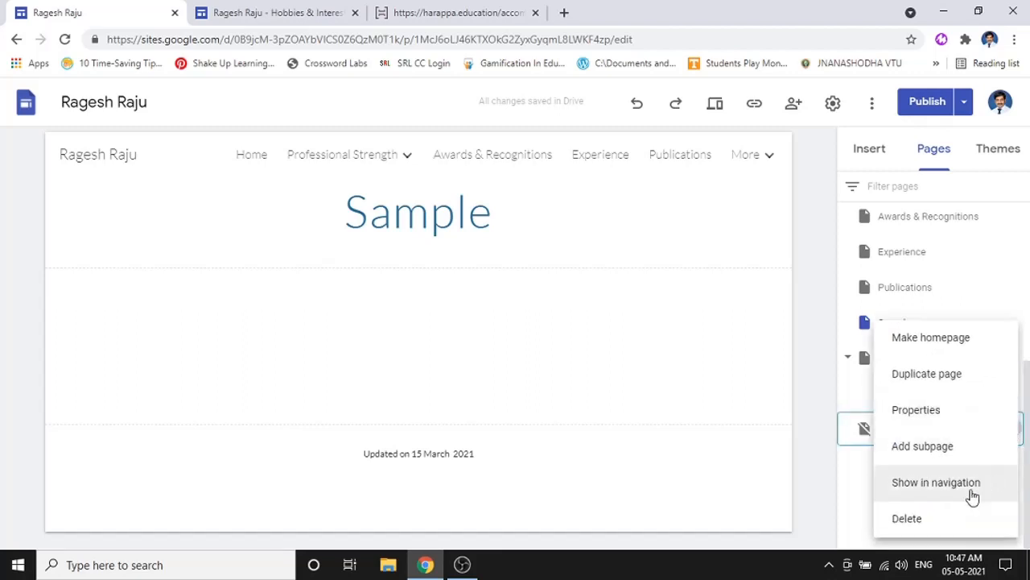
click(1012, 288)
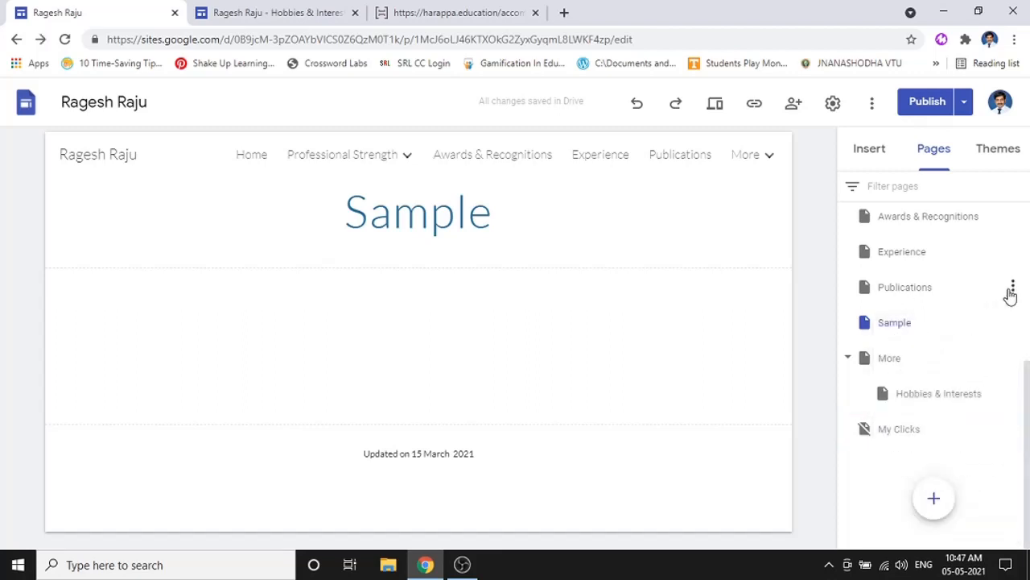
click(1012, 288)
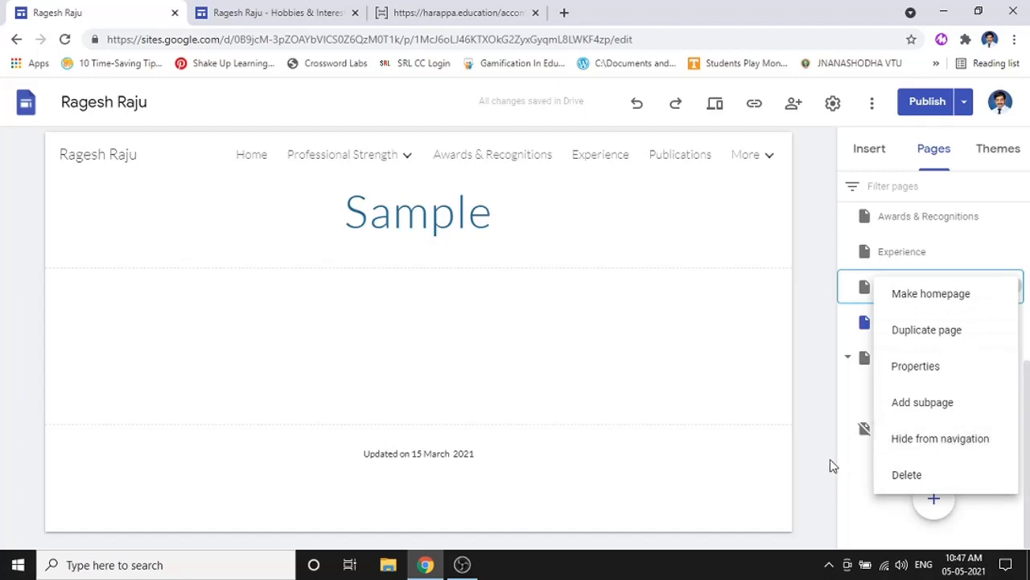
mouse_move(293, 151)
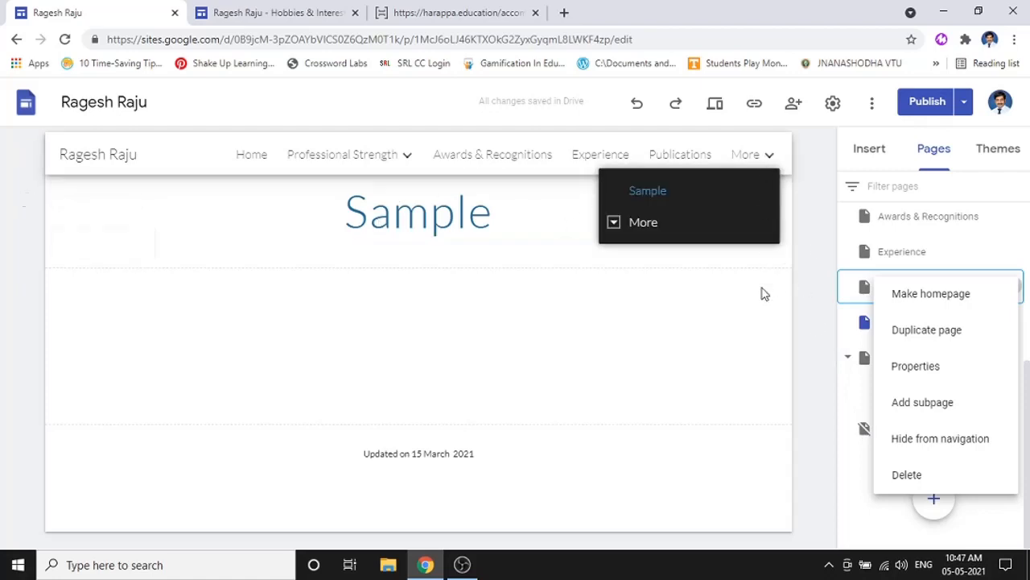
click(842, 385)
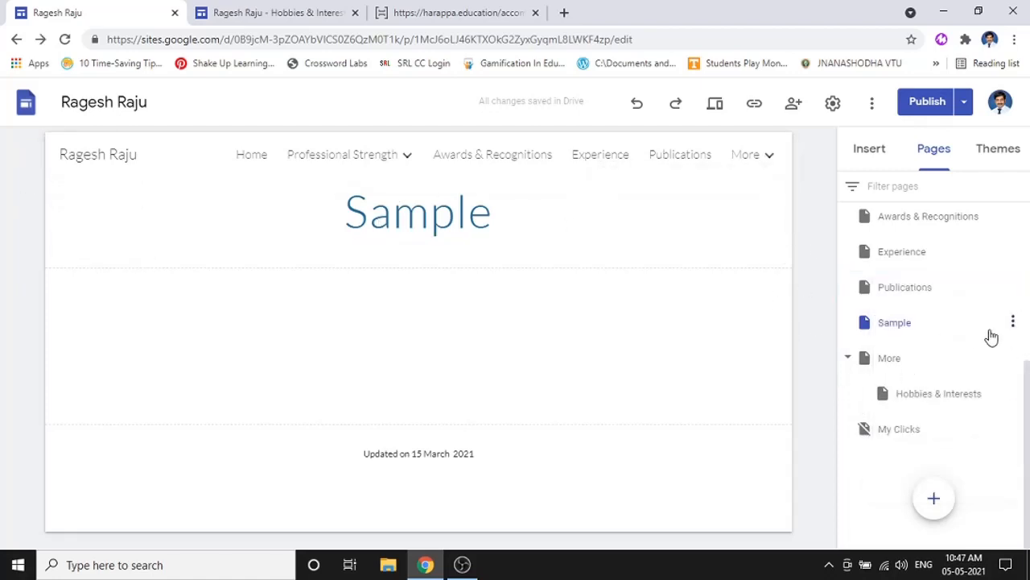
- Delete the Sample page from the Pages panel
click(1014, 322)
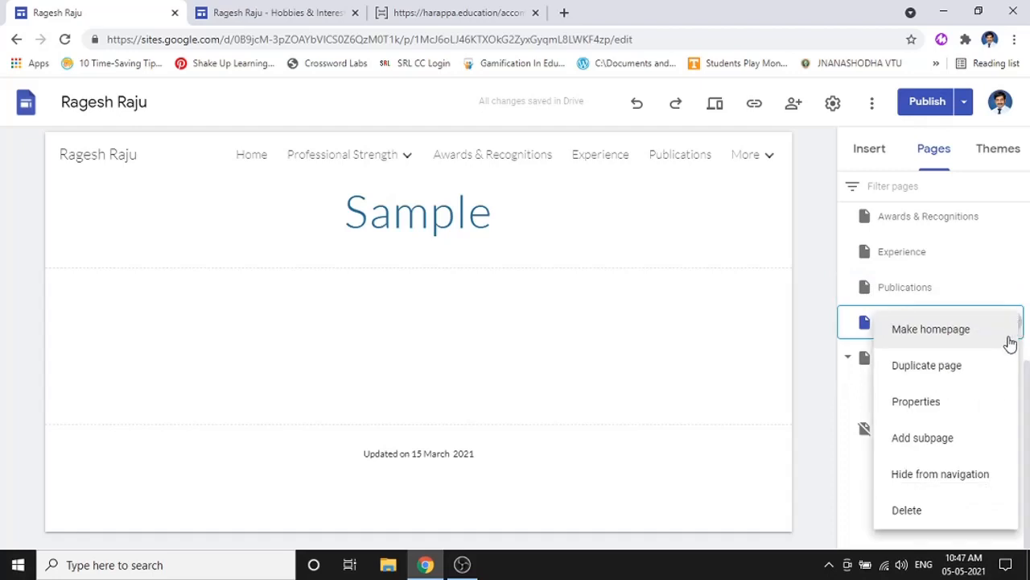
click(959, 512)
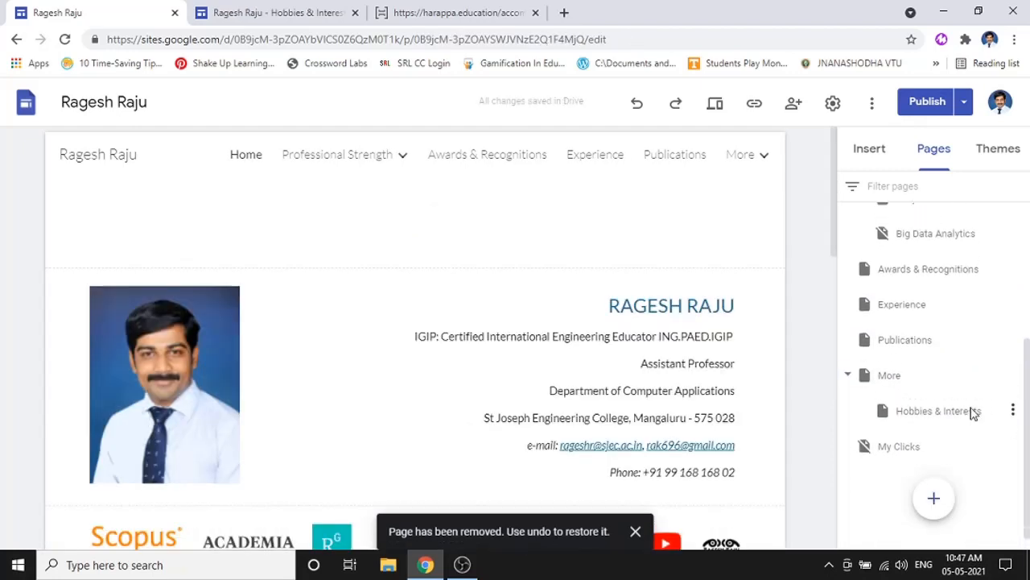
scroll(978, 412, up, 4)
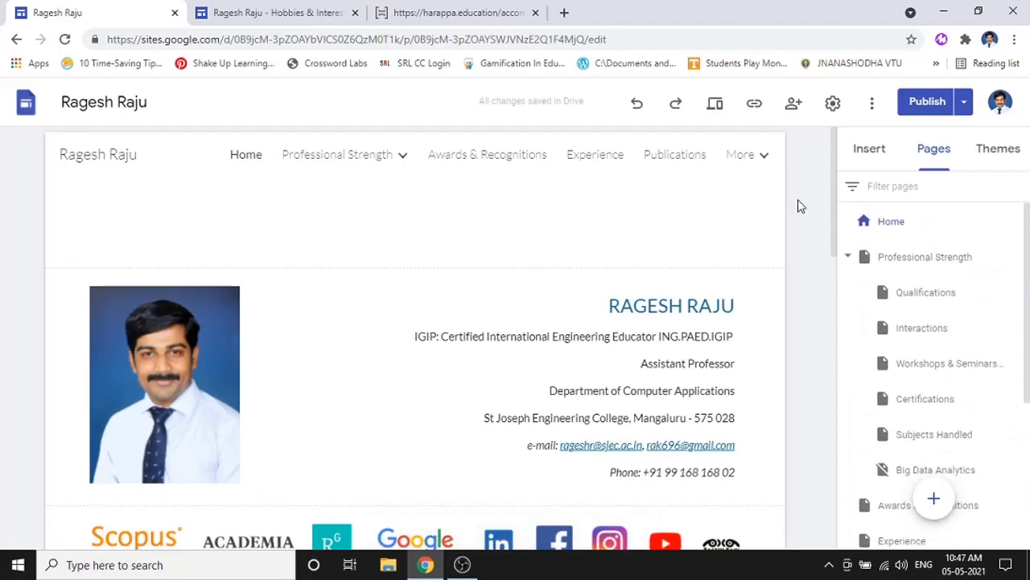
scroll(803, 215, down, 2)
scroll(805, 222, up, 2)
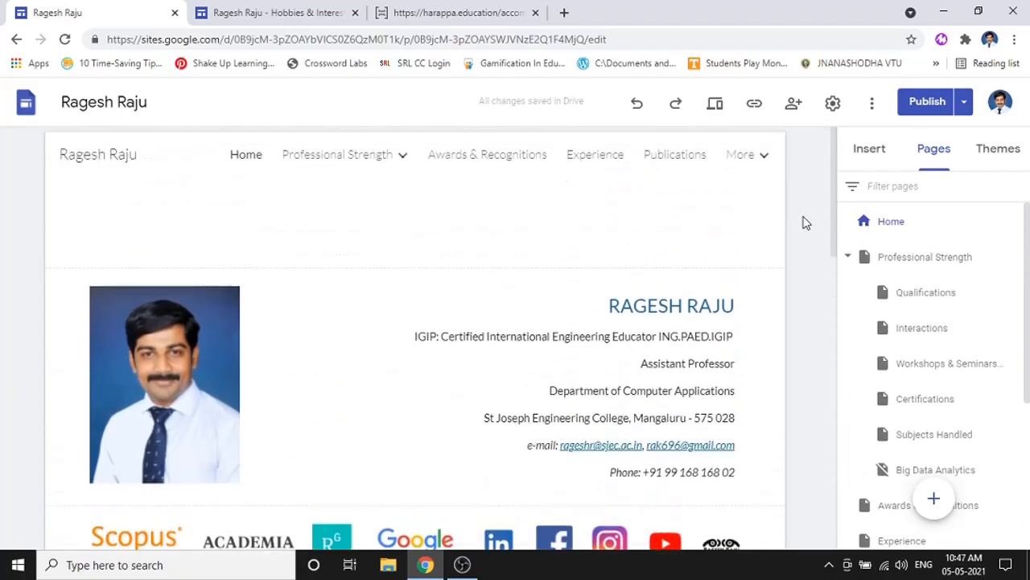